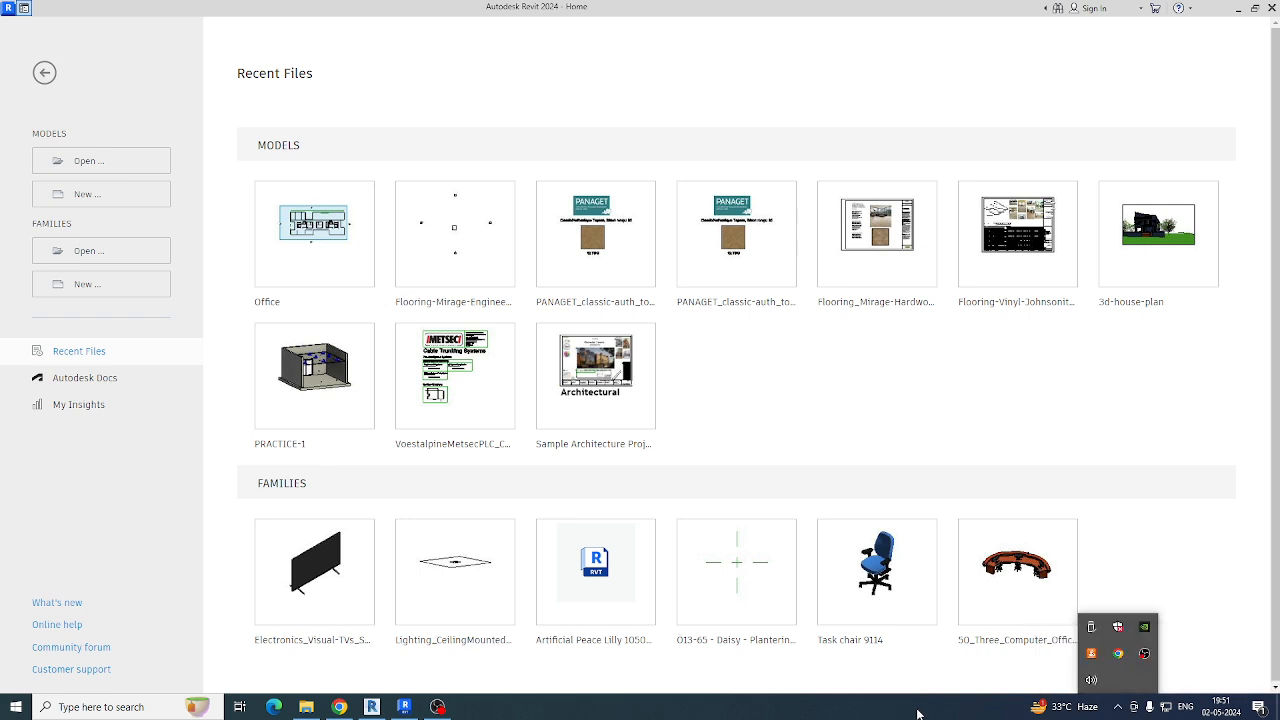
Step: Create a new project from the Electrical-Default_Metric template in the English templates folder
{"action": "left_click", "coordinate": [833, 435]}
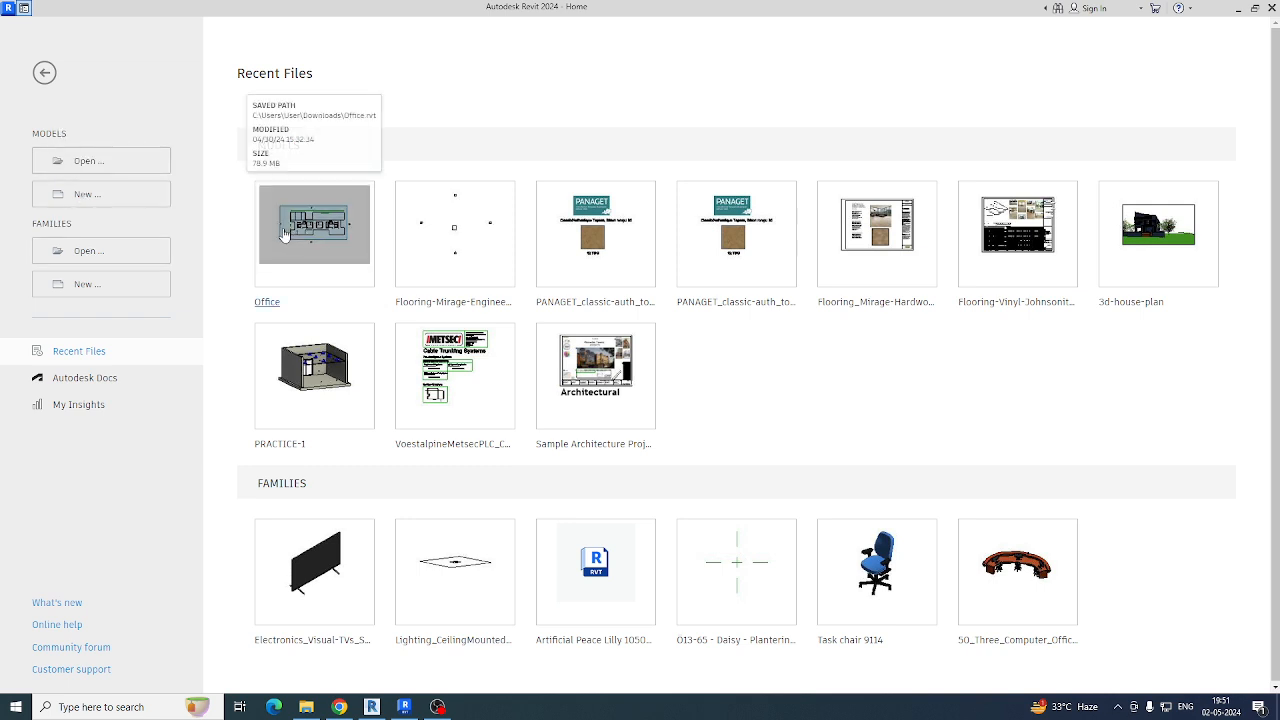
{"action": "left_click", "coordinate": [80, 198]}
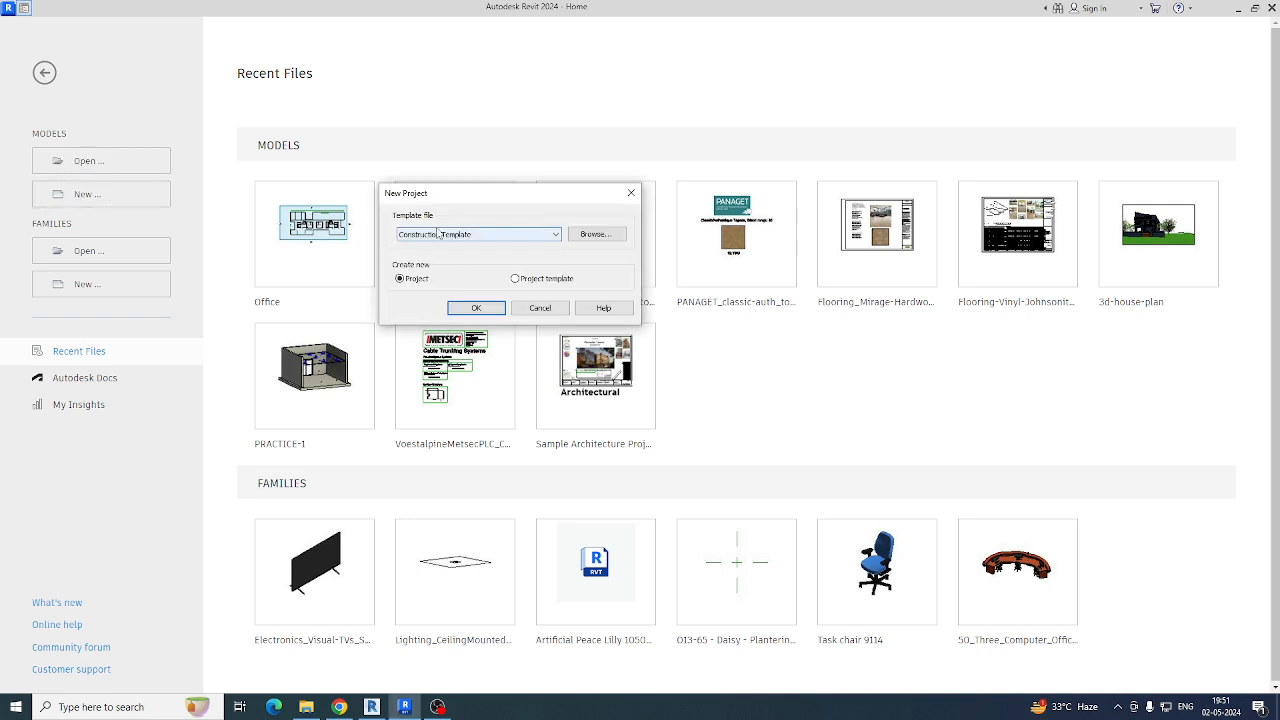
{"action": "left_click", "coordinate": [516, 238]}
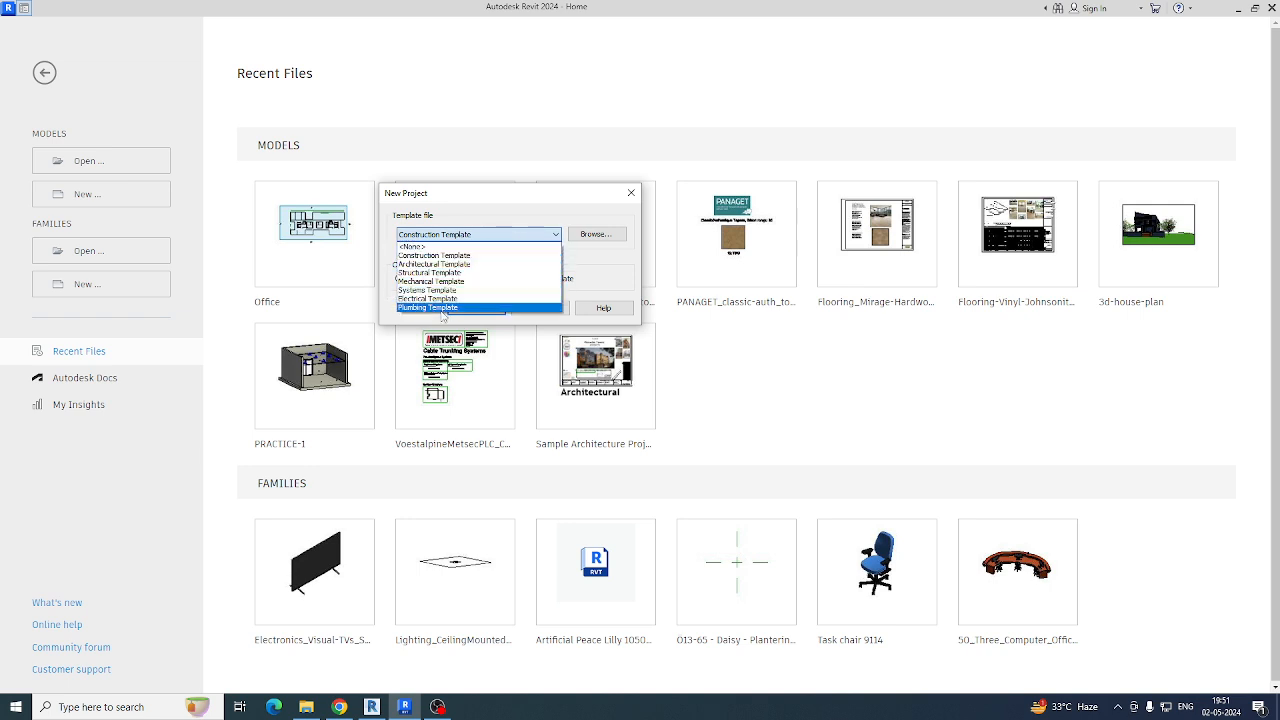
{"action": "left_click", "coordinate": [604, 268]}
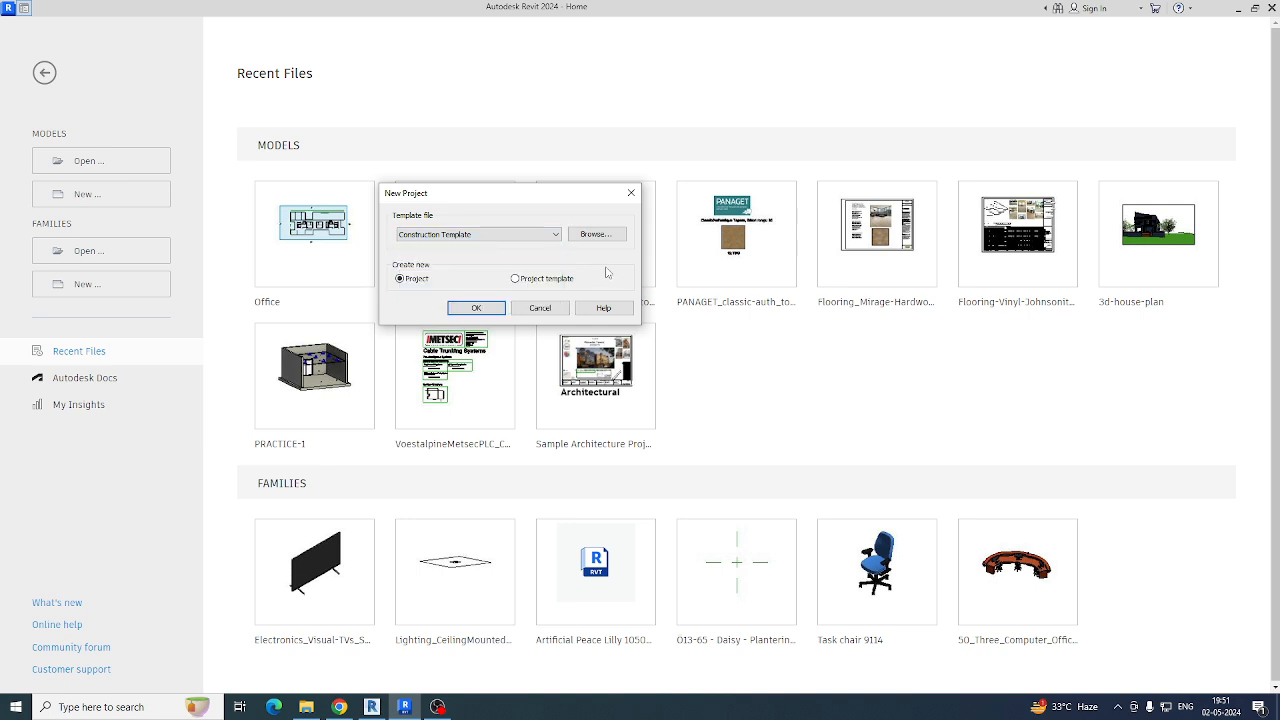
{"action": "left_click", "coordinate": [604, 241]}
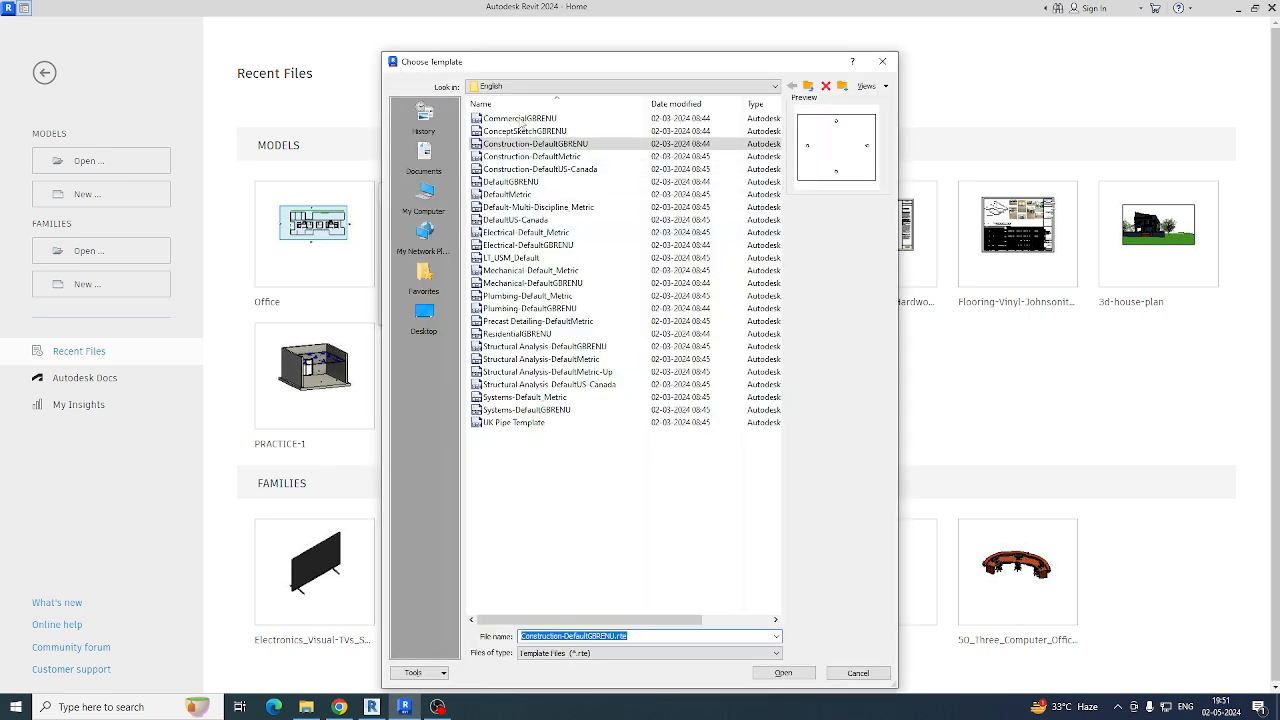
{"action": "left_click", "coordinate": [810, 88]}
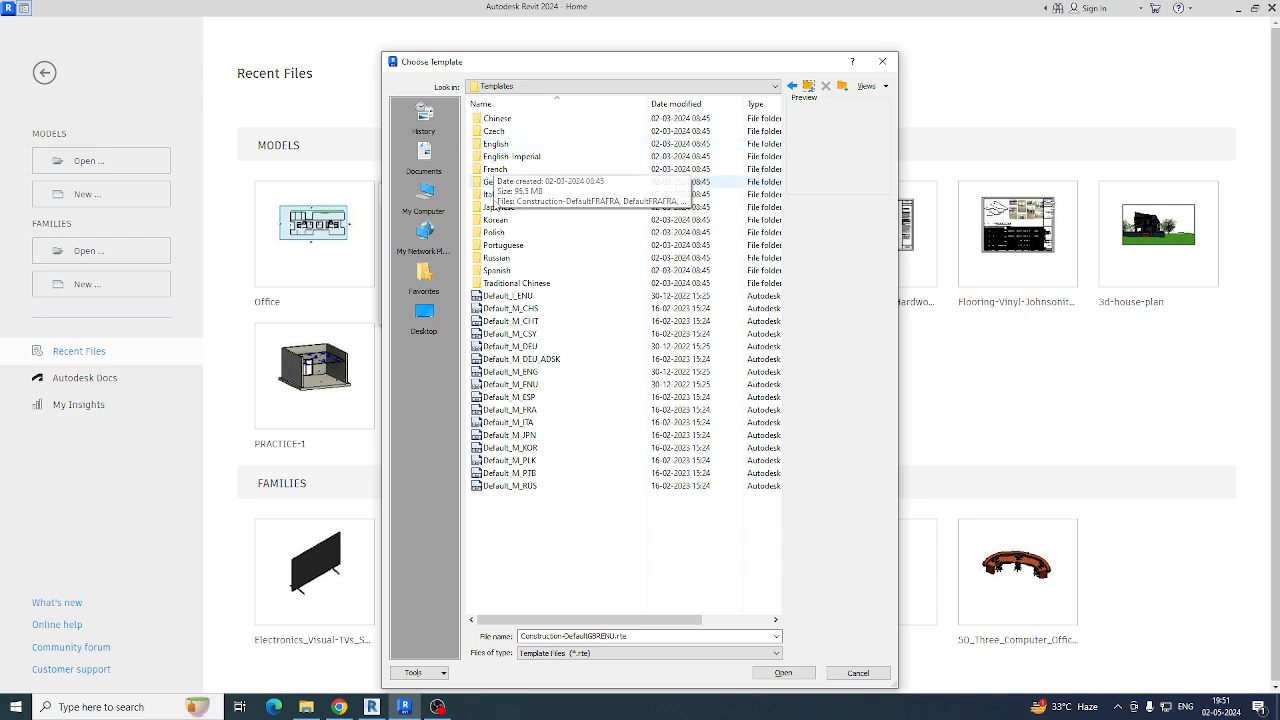
{"action": "double_click", "coordinate": [497, 144]}
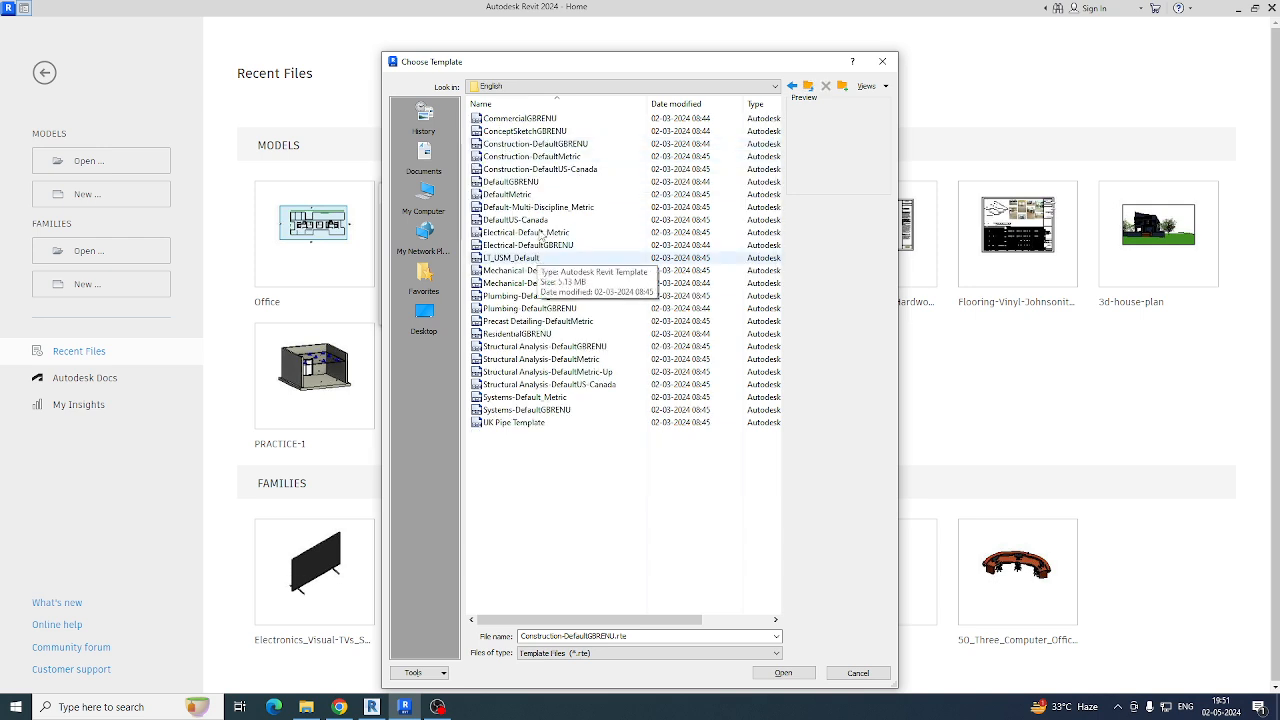
{"action": "left_click", "coordinate": [530, 119]}
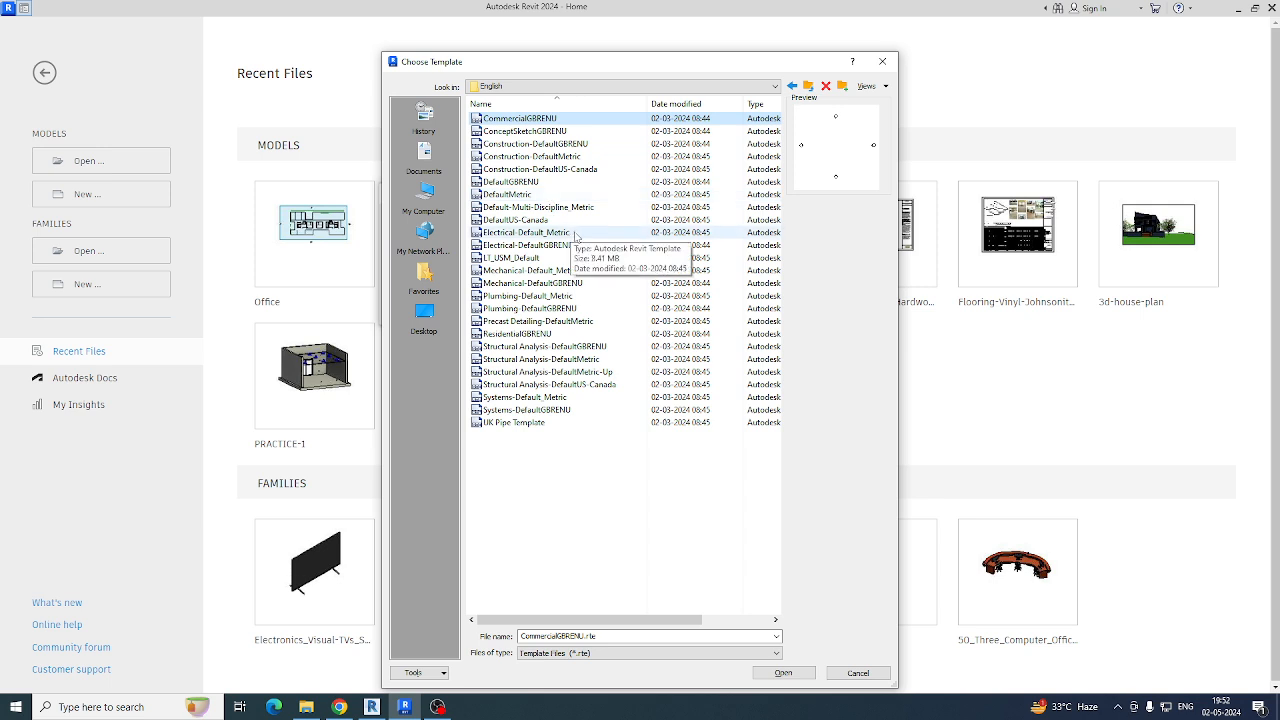
{"action": "left_click", "coordinate": [528, 233]}
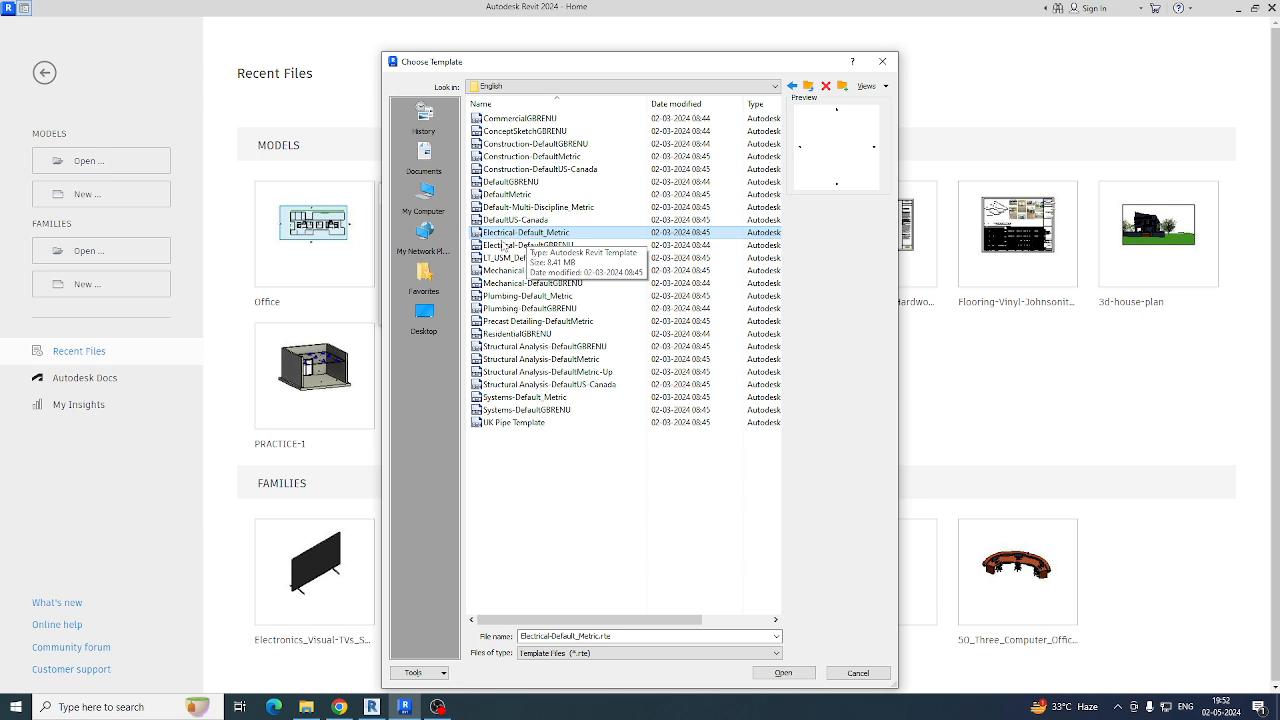
{"action": "left_click", "coordinate": [783, 673]}
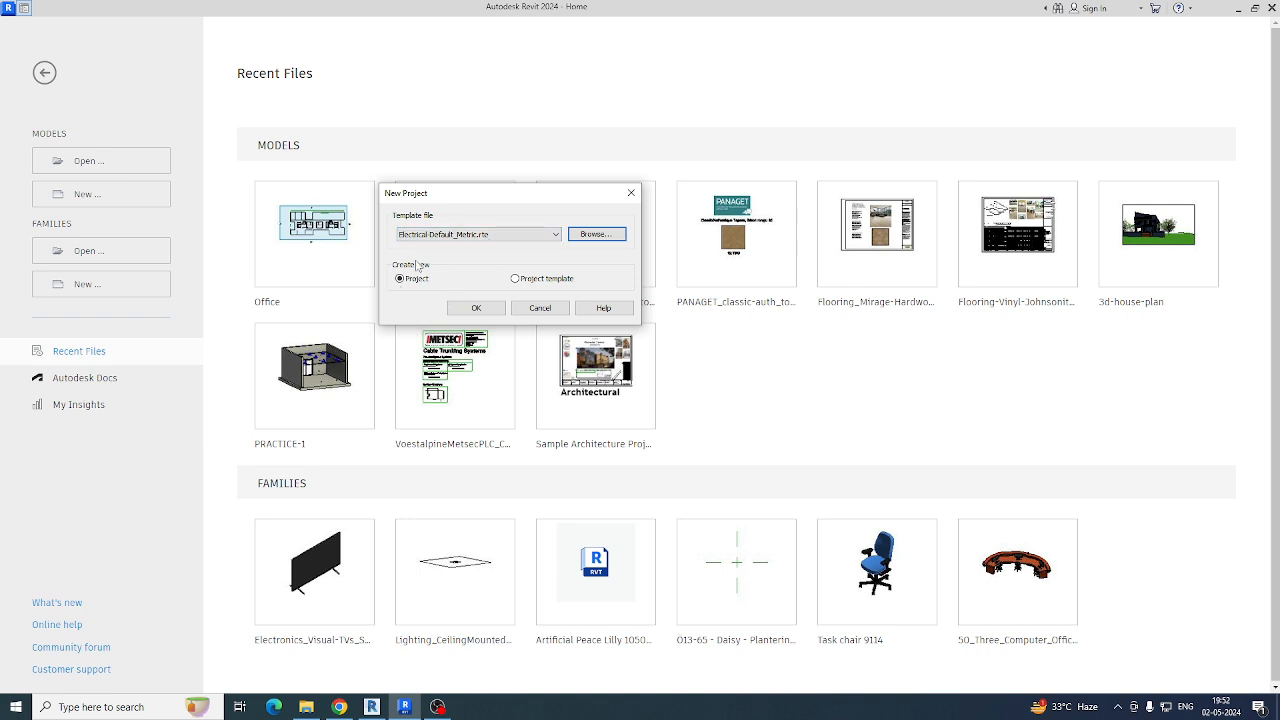
{"action": "left_click", "coordinate": [476, 308]}
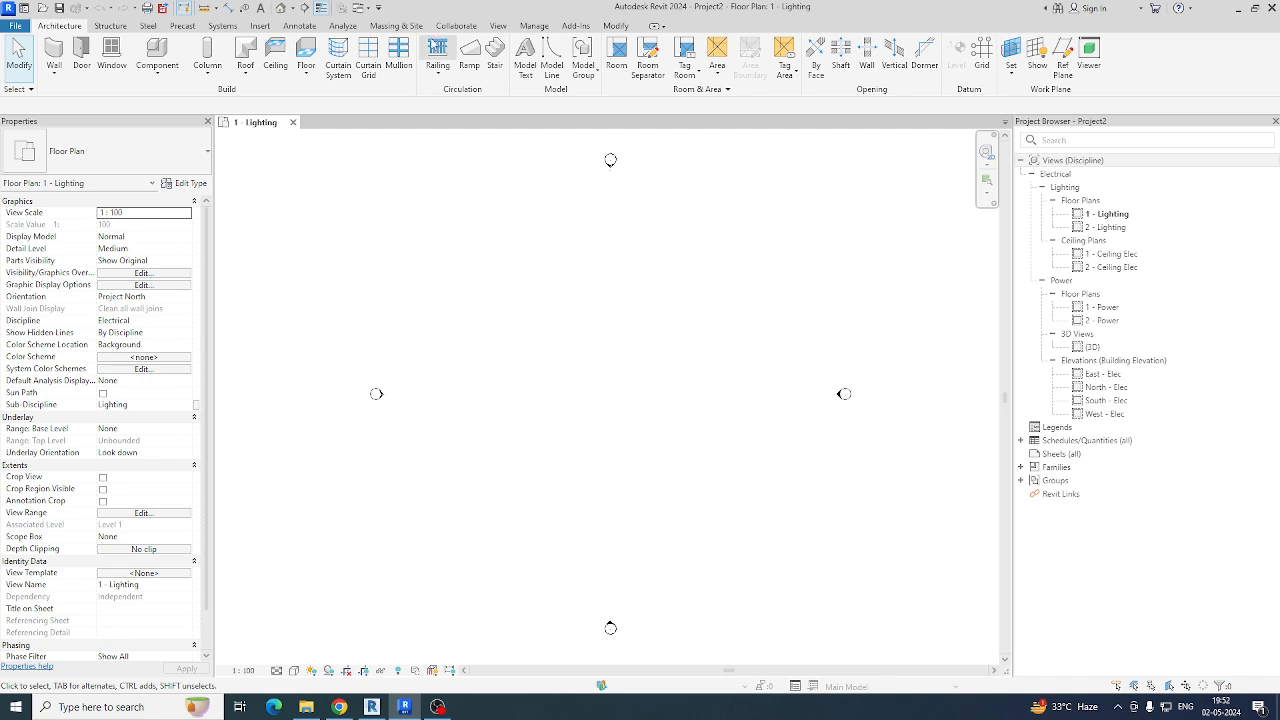
Step: Start enabling worksharing with the Worksets command and name the workset for levels and grids "ZZ_Grids & Levels"
{"action": "left_click", "coordinate": [460, 27]}
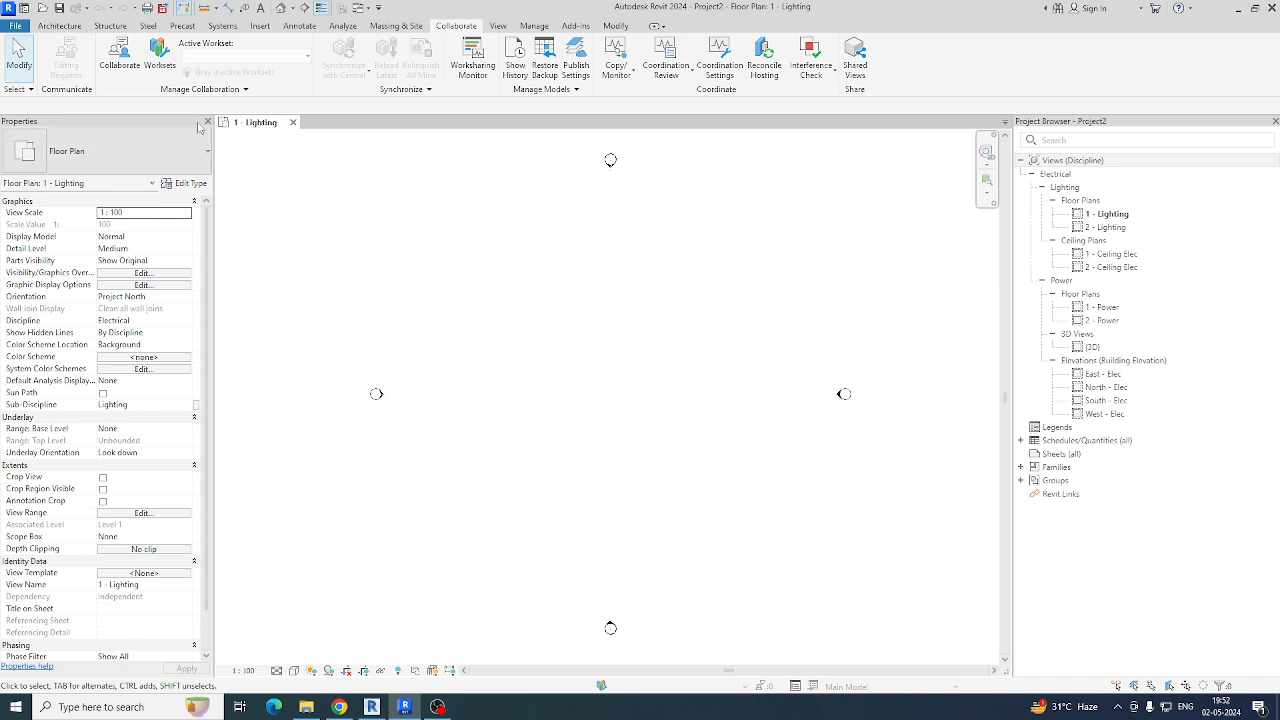
{"action": "left_click", "coordinate": [160, 55]}
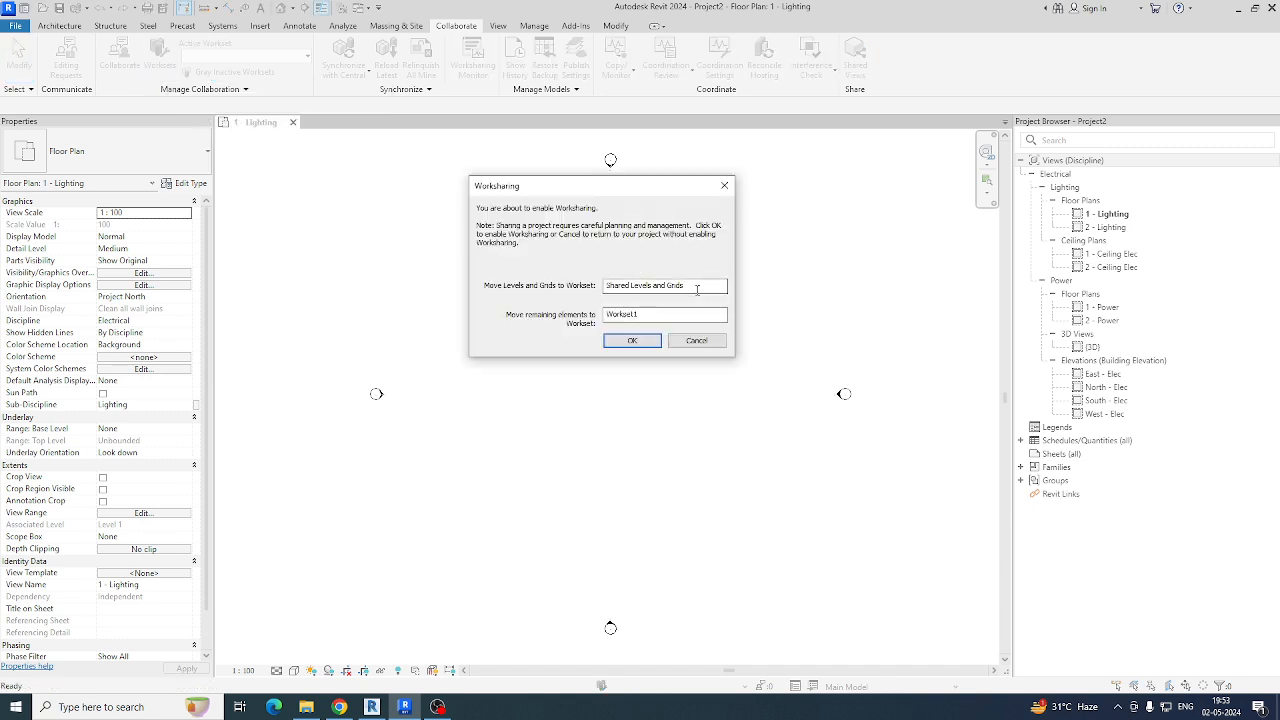
{"action": "double_click", "coordinate": [682, 288]}
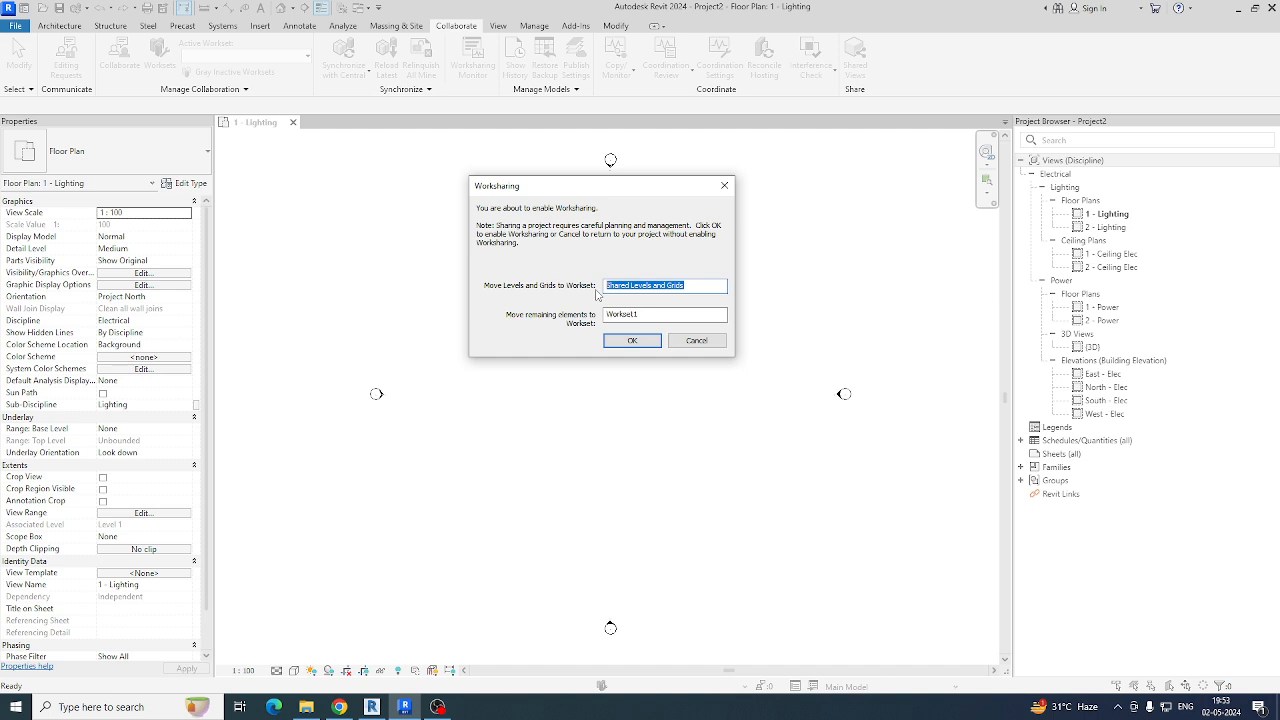
{"action": "type", "text": "z"}
{"action": "key", "text": "BackSpace"}
{"action": "key", "text": "BackSpace"}
{"action": "type", "text": "ZZ_gRID"}
{"action": "key", "text": "BackSpace"}
{"action": "key", "text": "BackSpace"}
{"action": "key", "text": "BackSpace"}
{"action": "type", "text": "G"}
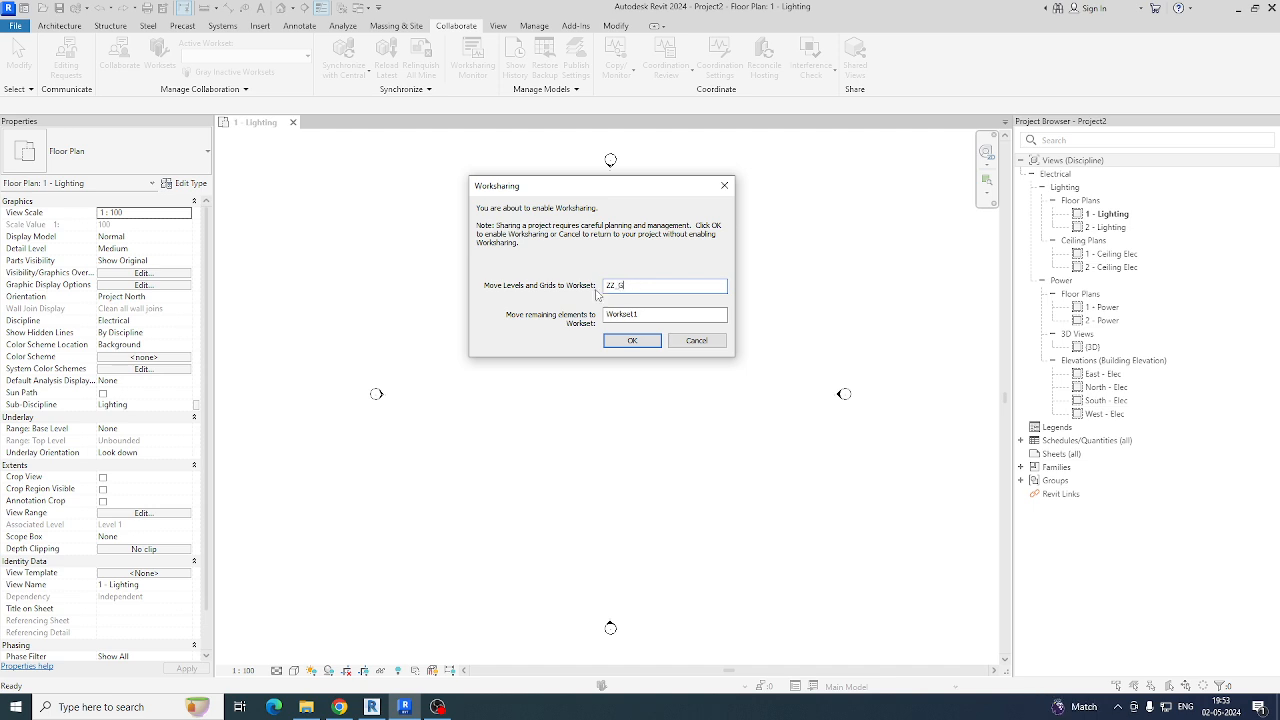
{"action": "type", "text": "rid"}
{"action": "key", "text": "BackSpace"}
{"action": "key", "text": "BackSpace"}
{"action": "type", "text": "ids & Lev"}
{"action": "left_click_drag", "start_coordinate": [687, 287], "coordinate": [609, 286]}
Step: Name the workset for the remaining elements "Link_ARCH" and confirm enabling worksharing
{"action": "left_click_drag", "start_coordinate": [681, 314], "coordinate": [562, 321]}
{"action": "type", "text": "A"}
{"action": "type", "text": "ink_ARCH"}
{"action": "left_click", "coordinate": [645, 340]}
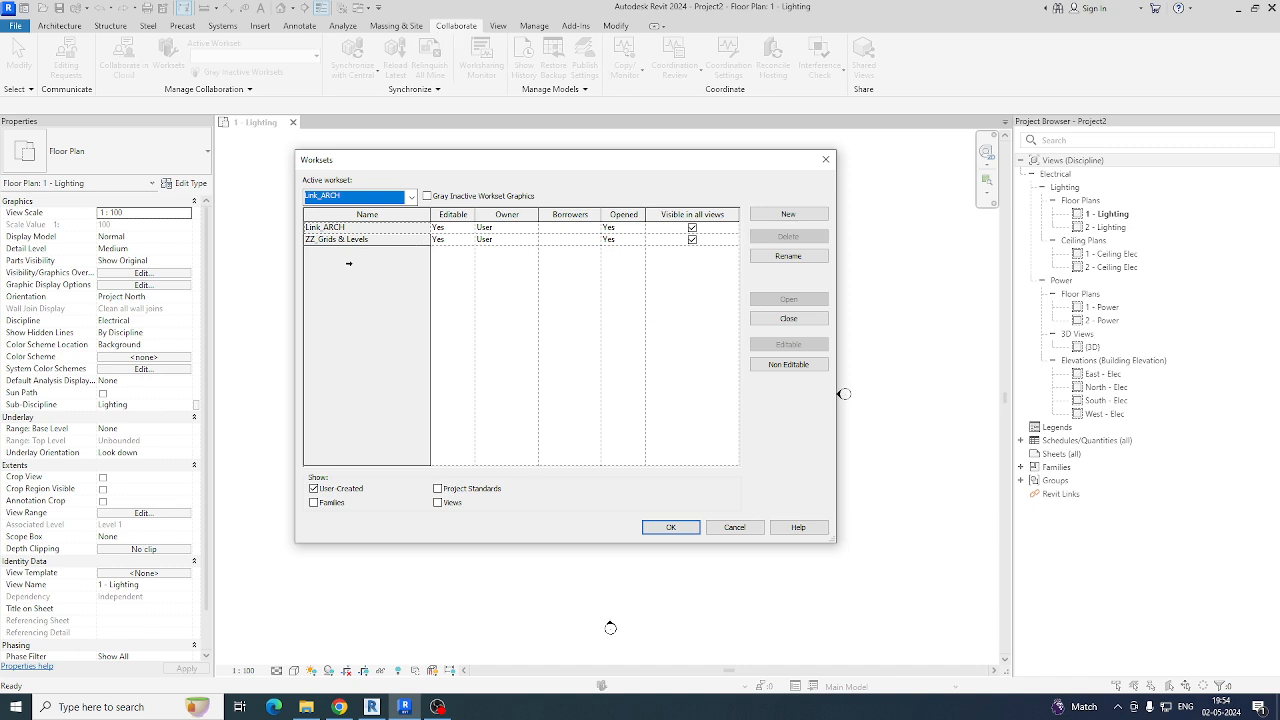
Step: Create a new workset named "Link_Structural", visible in all views
{"action": "left_click", "coordinate": [788, 216]}
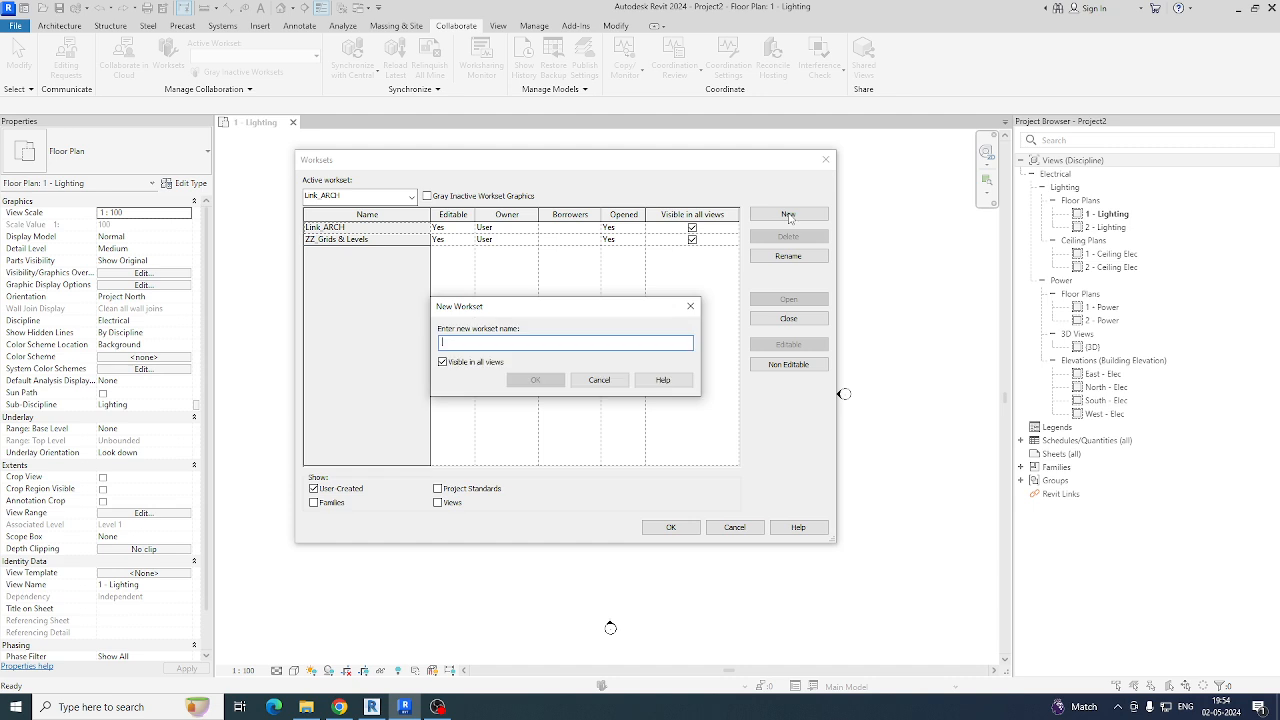
{"action": "type", "text": "("}
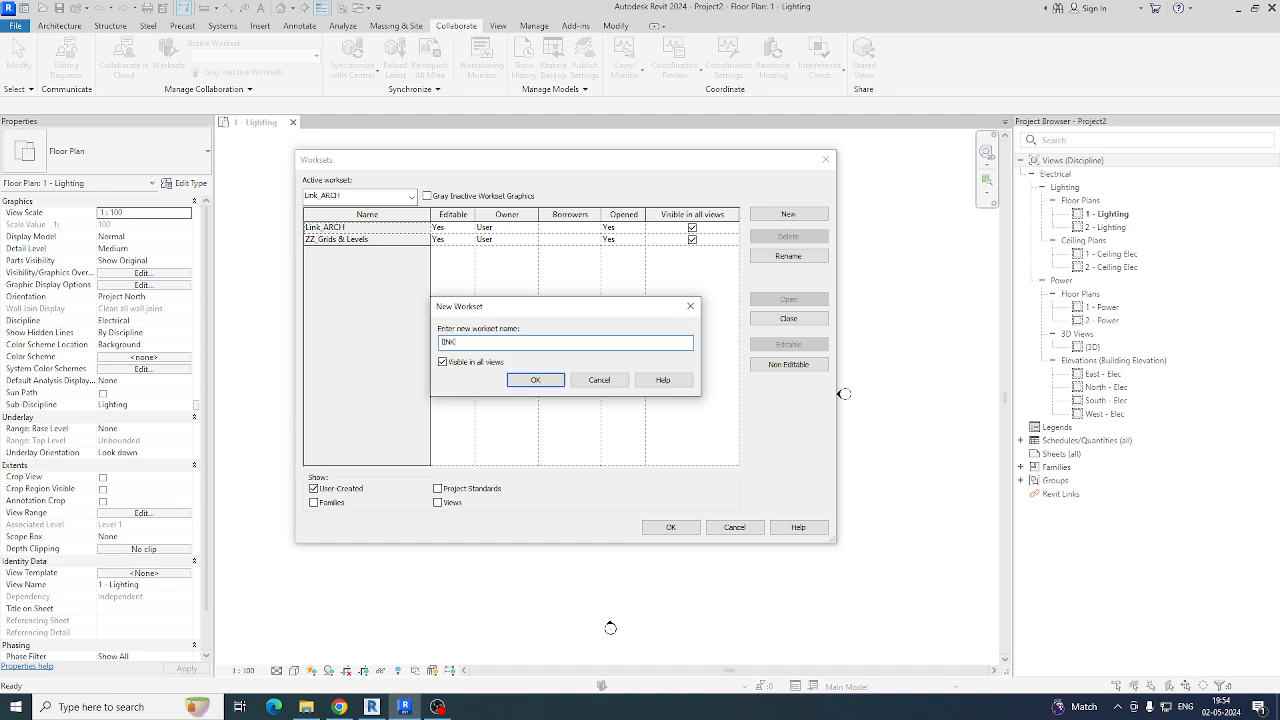
{"action": "key", "text": "BackSpace"}
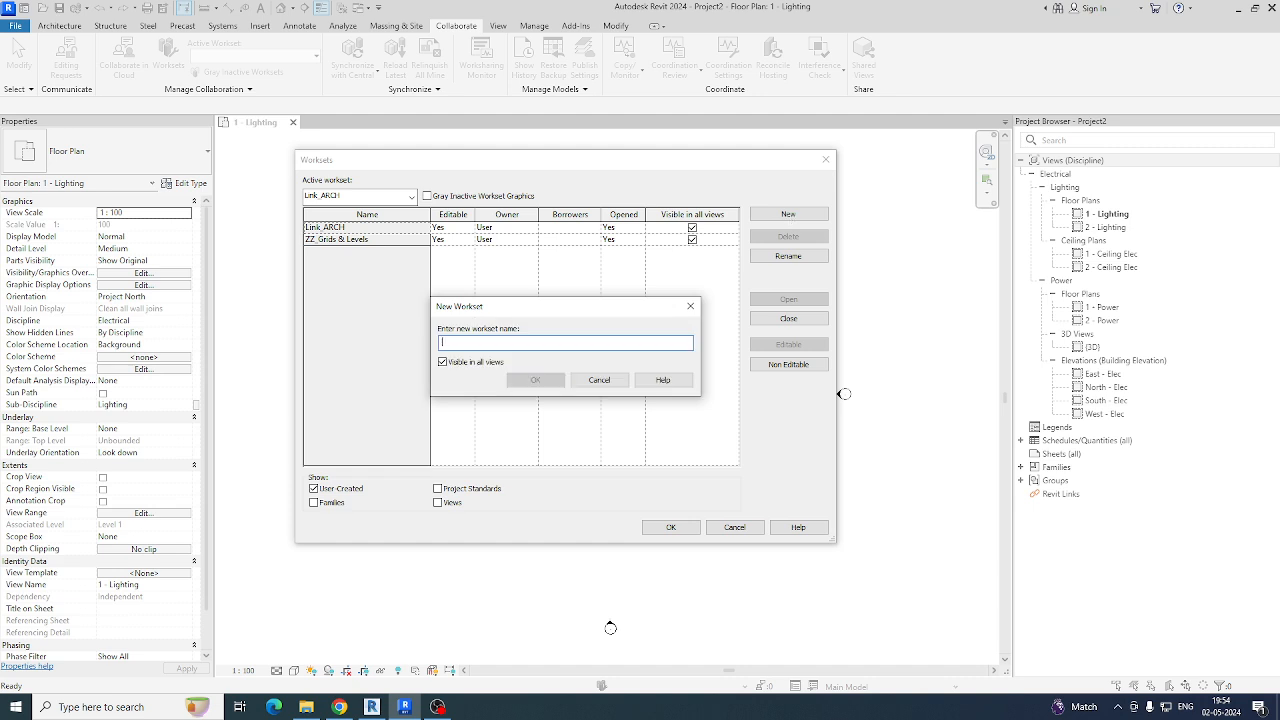
{"action": "type", "text": "Link_Structural"}
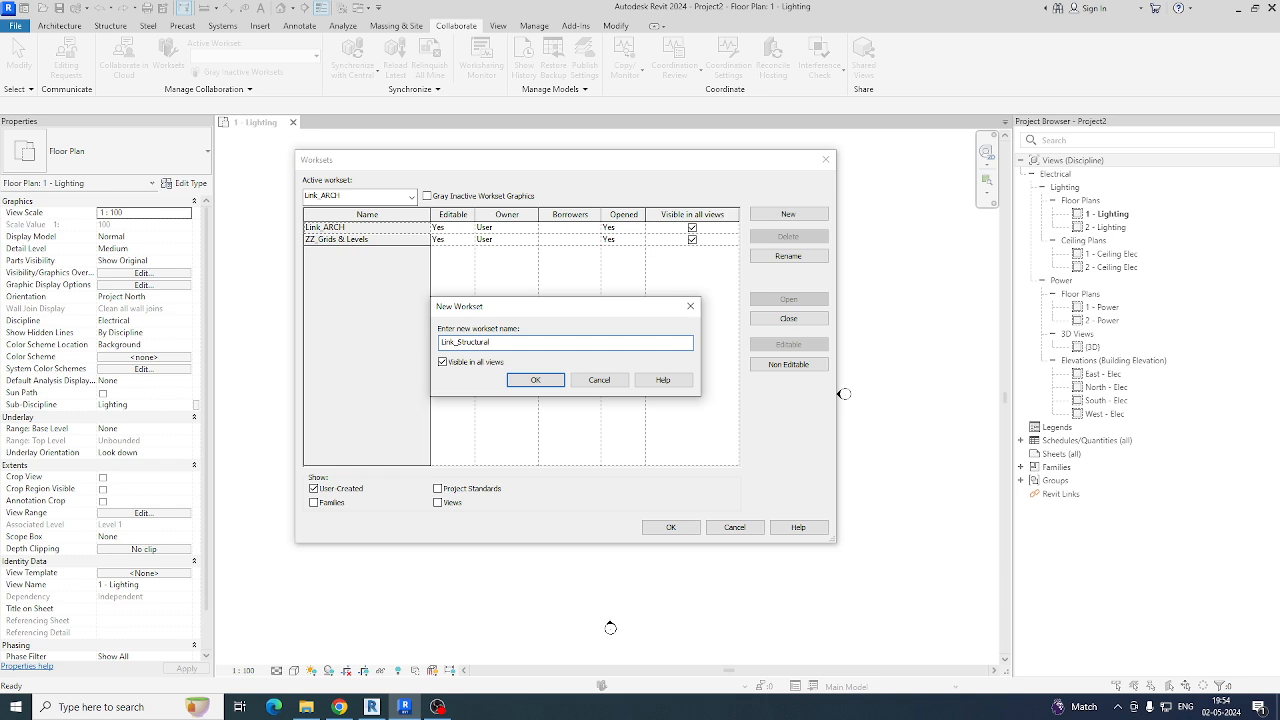
{"action": "left_click", "coordinate": [537, 379]}
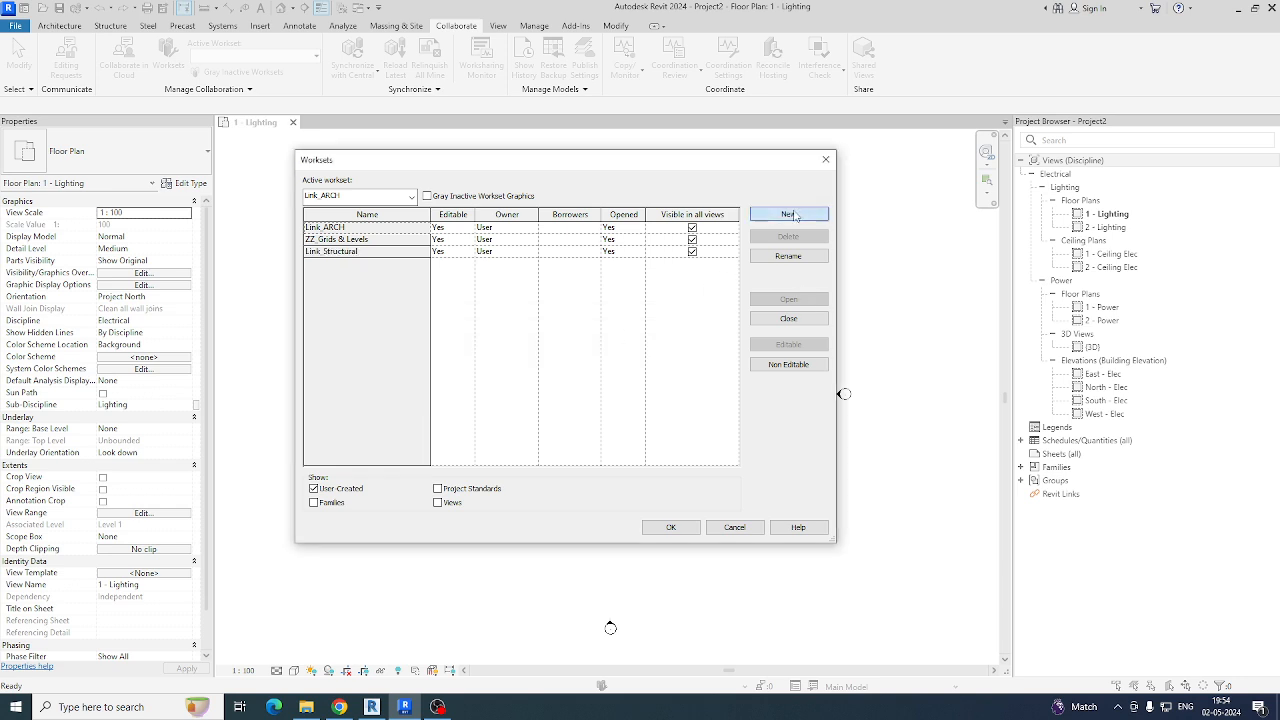
Step: Create a new workset named "Electrical_Power", visible in all views
{"action": "left_click", "coordinate": [789, 214]}
{"action": "type", "text": "Electrical_"}
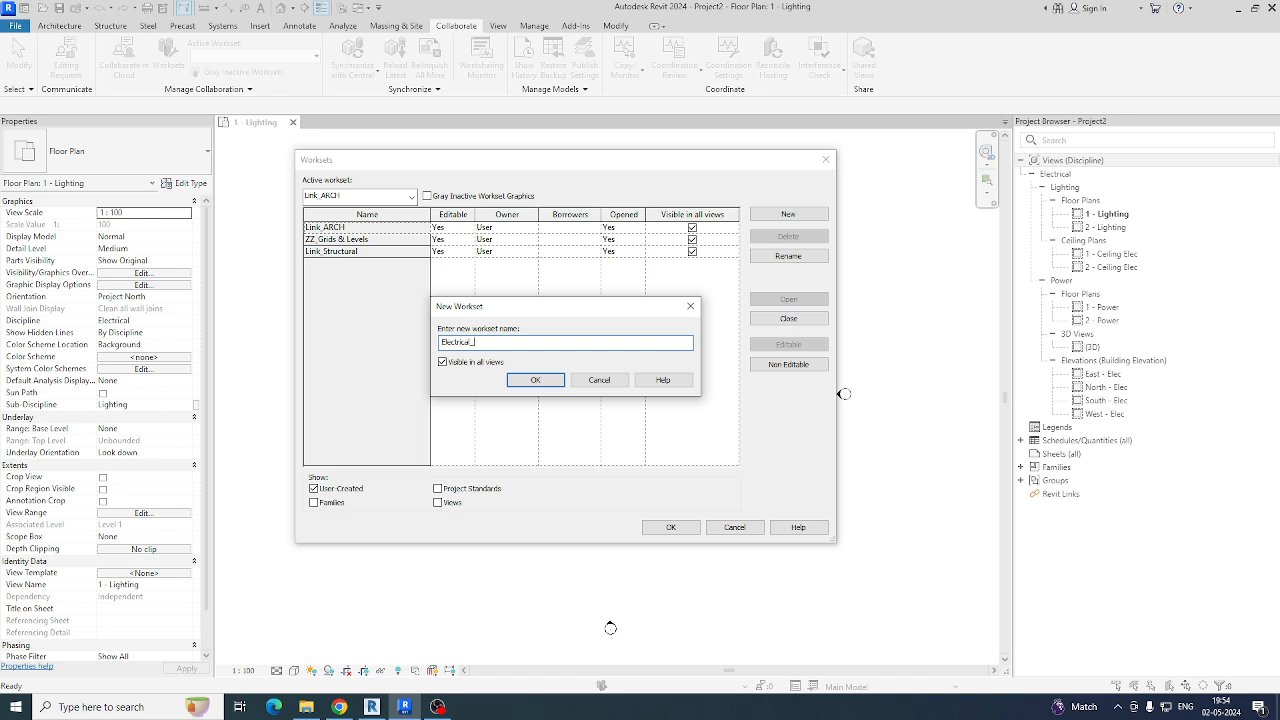
{"action": "type", "text": "Power"}
{"action": "left_click", "coordinate": [536, 380]}
Step: Add two more worksets named "Electrical_Lighting" and "Electrical_Fire Alarm", both visible in all views
{"action": "left_click", "coordinate": [787, 215]}
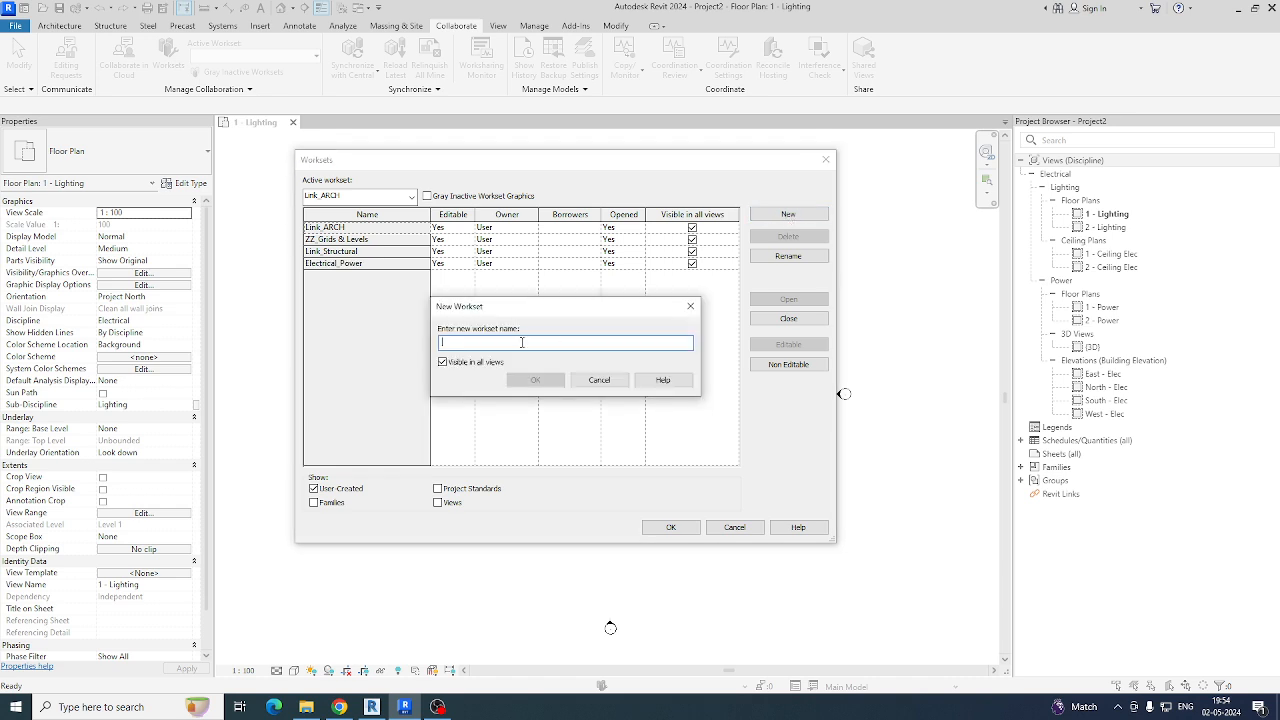
{"action": "type", "text": "E"}
{"action": "key", "text": "BackSpace"}
{"action": "type", "text": "Electrical_Lighting"}
{"action": "left_click", "coordinate": [537, 381]}
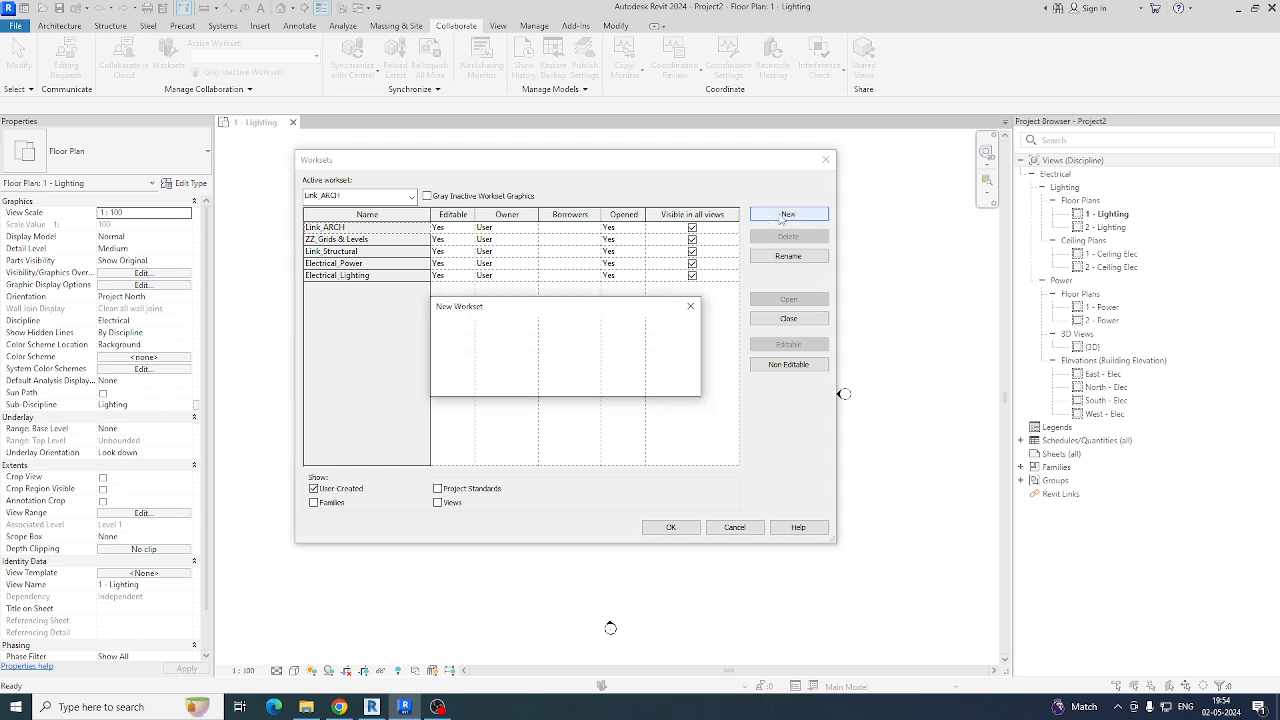
{"action": "type", "text": "Electrical_Fire Alarm"}
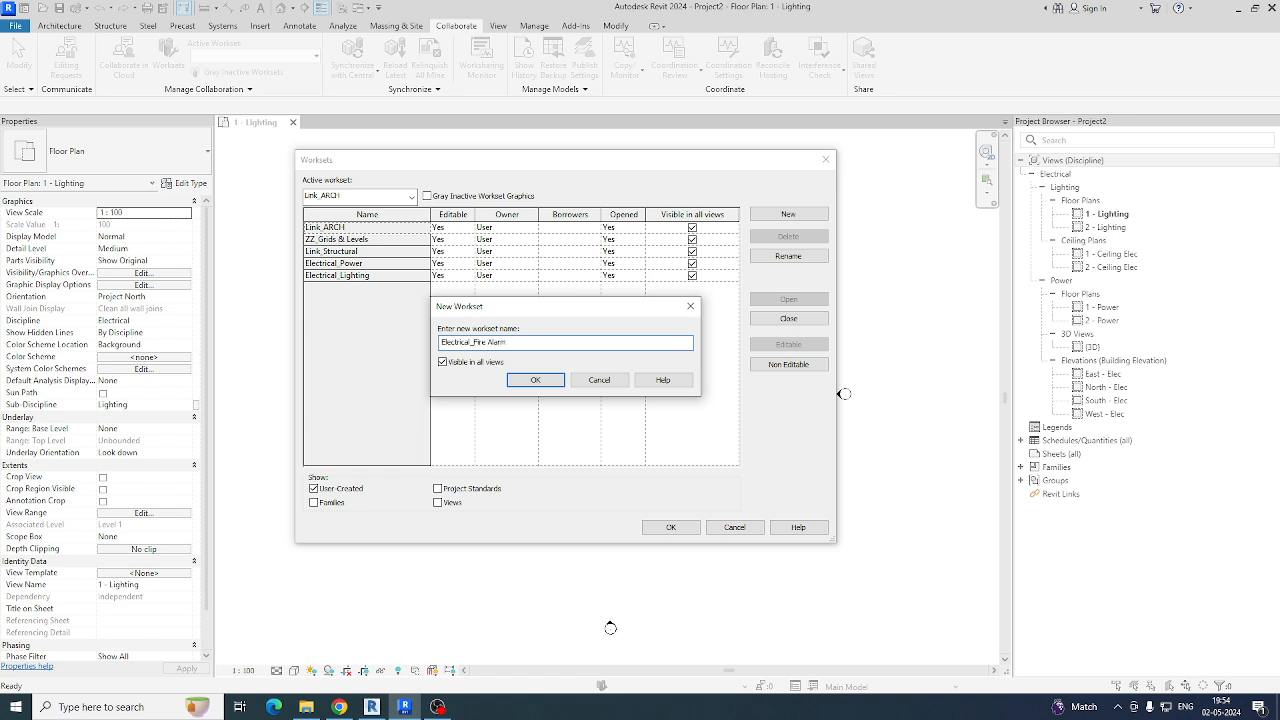
{"action": "left_click", "coordinate": [538, 380]}
Step: Create a new workset named "Electrical_ELV", visible in all views
{"action": "left_click", "coordinate": [805, 216]}
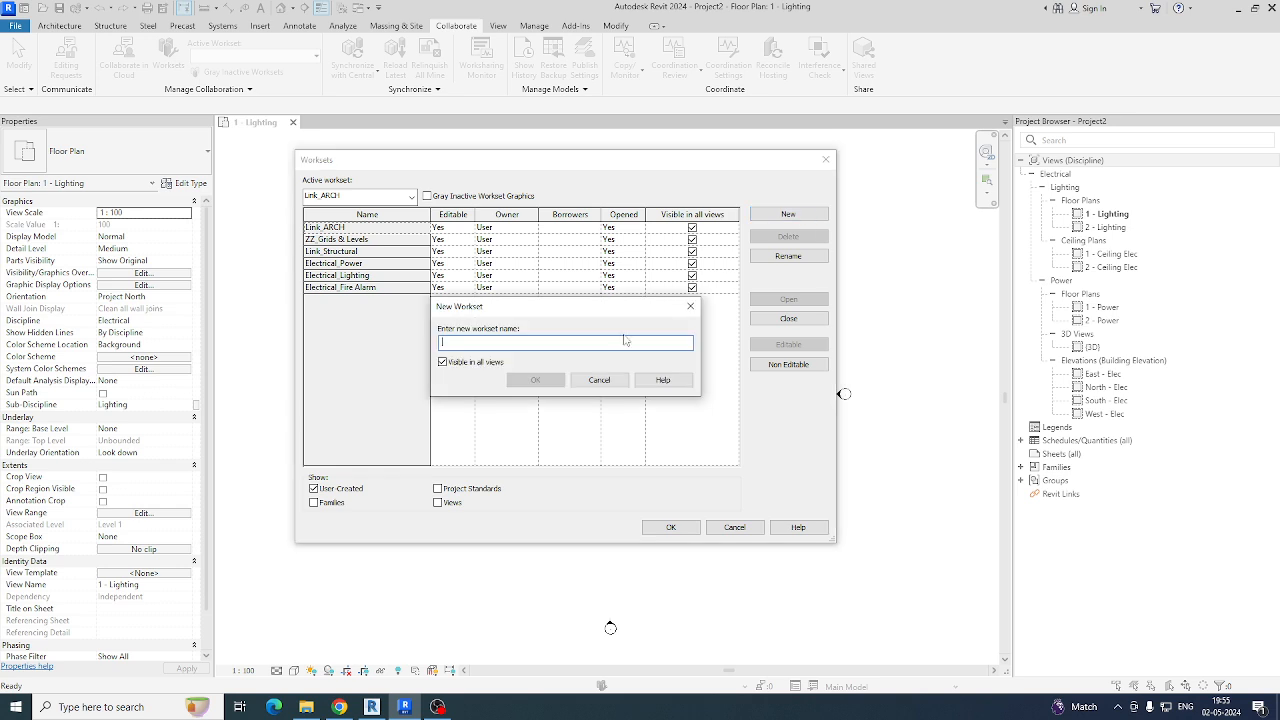
{"action": "type", "text": "Electrical"}
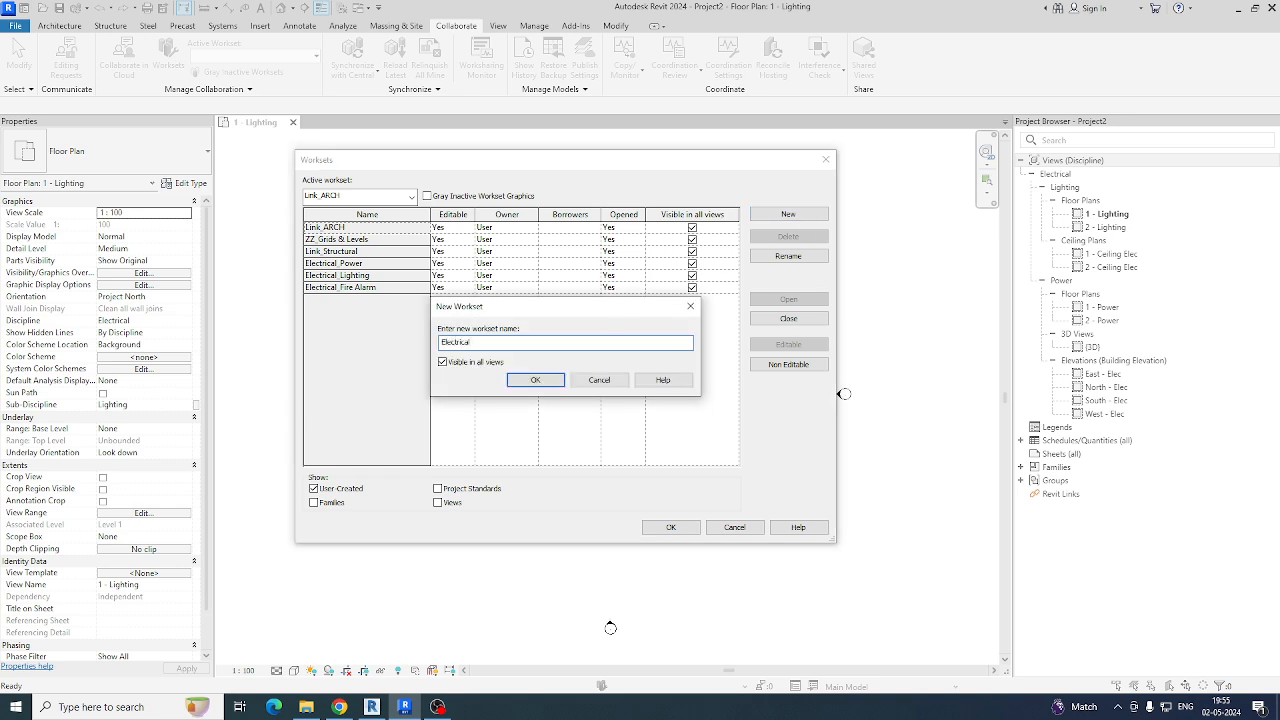
{"action": "type", "text": "_ELV"}
{"action": "left_click", "coordinate": [549, 380]}
Step: Create a new workset named "Electrical_Containment_Power" and copy its name for reuse
{"action": "left_click", "coordinate": [789, 215]}
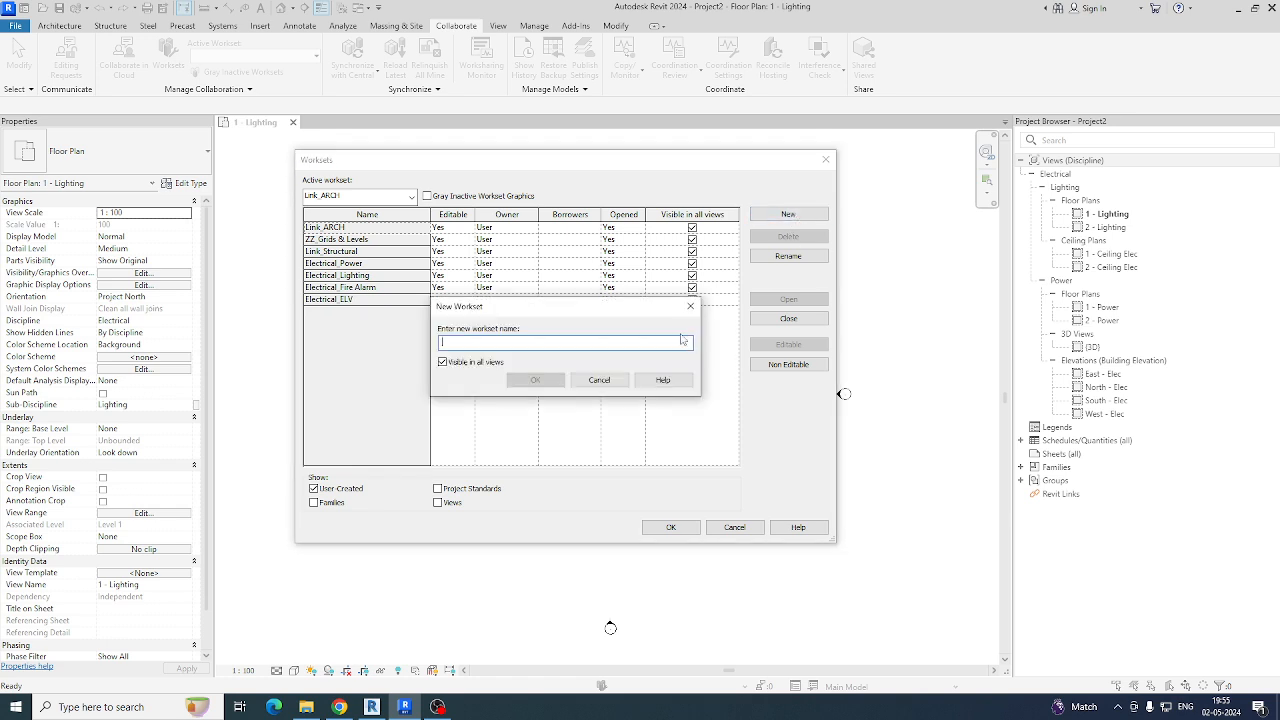
{"action": "type", "text": "ELECTRI"}
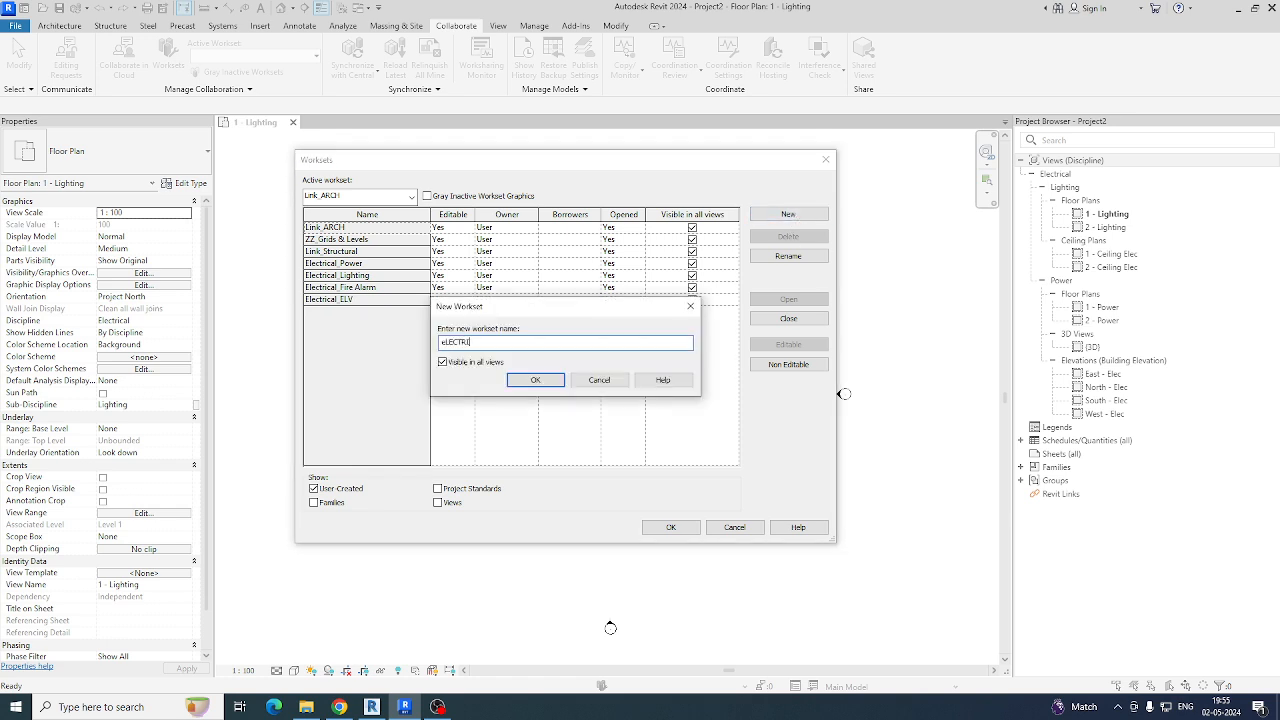
{"action": "type", "text": "CAL"}
{"action": "key", "text": "BackSpace"}
{"action": "key", "text": "BackSpace"}
{"action": "key", "text": "BackSpace"}
{"action": "key", "text": "BackSpace"}
{"action": "key", "text": "BackSpace"}
{"action": "key", "text": "BackSpace"}
{"action": "key", "text": "BackSpace"}
{"action": "key", "text": "BackSpace"}
{"action": "key", "text": "BackSpace"}
{"action": "key", "text": "BackSpace"}
{"action": "type", "text": "Elec"}
{"action": "left_click_drag", "start_coordinate": [573, 347], "coordinate": [446, 343]}
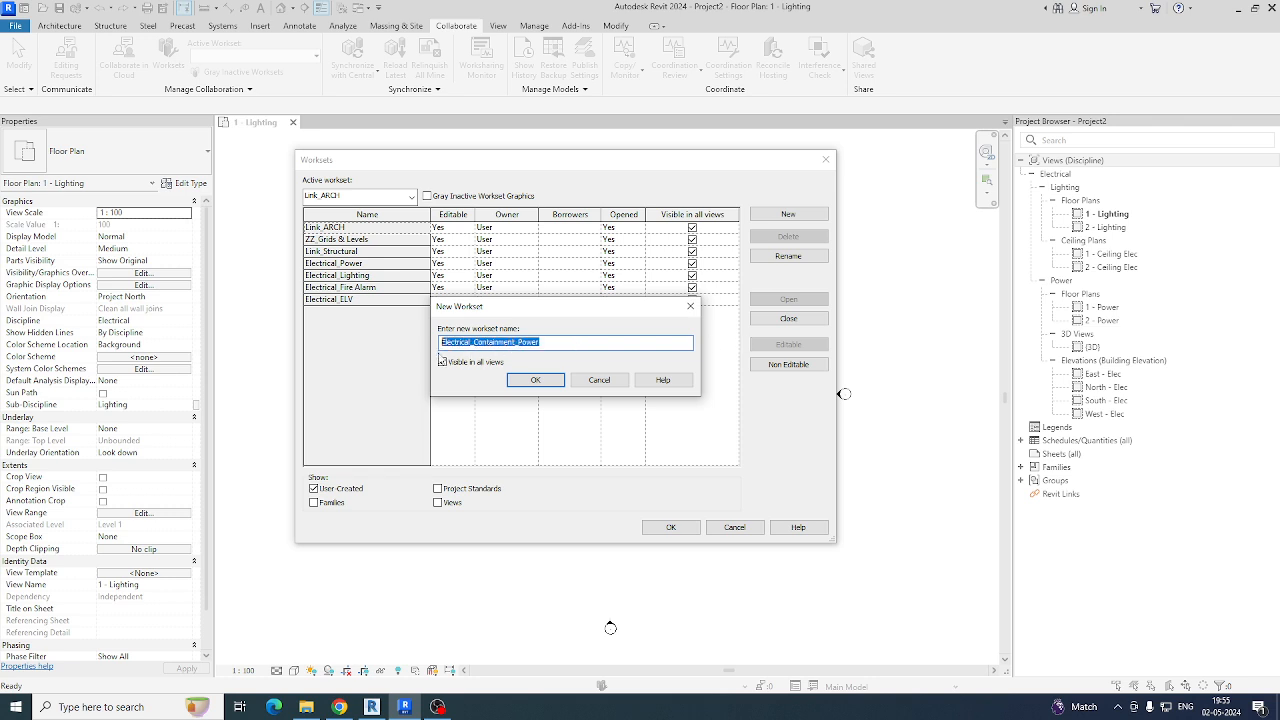
{"action": "left_click", "coordinate": [535, 380]}
Step: Create a new workset named "Electrical_Containment_ELV" by adapting the copied containment power name
{"action": "left_click", "coordinate": [788, 214]}
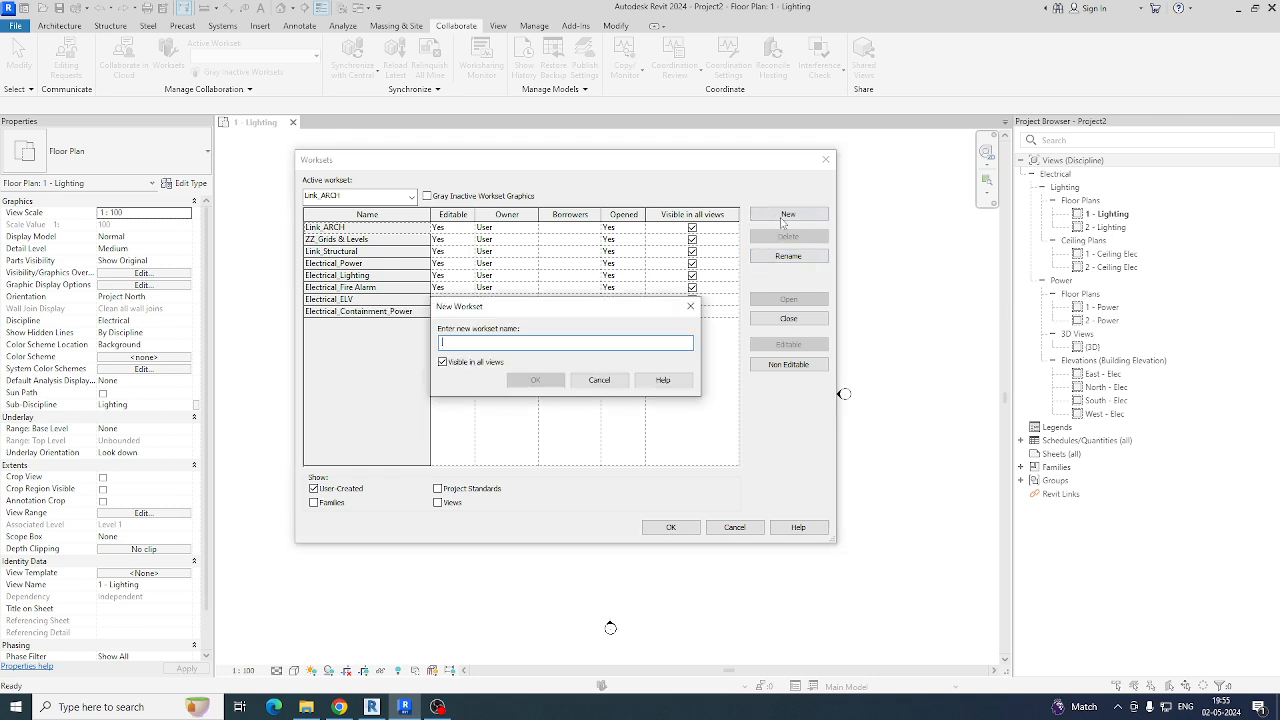
{"action": "type", "text": "Electrical_Containment_Power"}
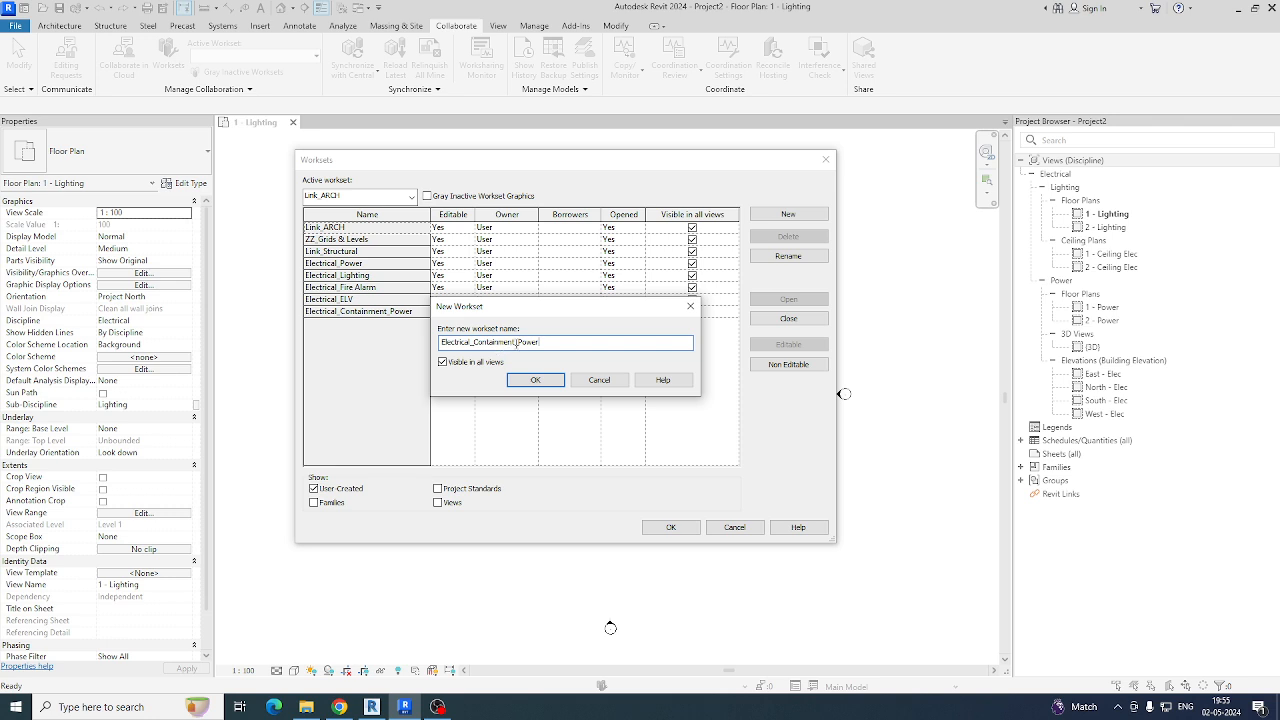
{"action": "left_click_drag", "start_coordinate": [518, 343], "coordinate": [554, 346]}
{"action": "type", "text": "ELV"}
{"action": "left_click", "coordinate": [536, 380]}
Step: Accept the worksets, decline making Electrical_Containment_ELV the active workset, and open the list of active worksets
{"action": "left_click", "coordinate": [660, 529]}
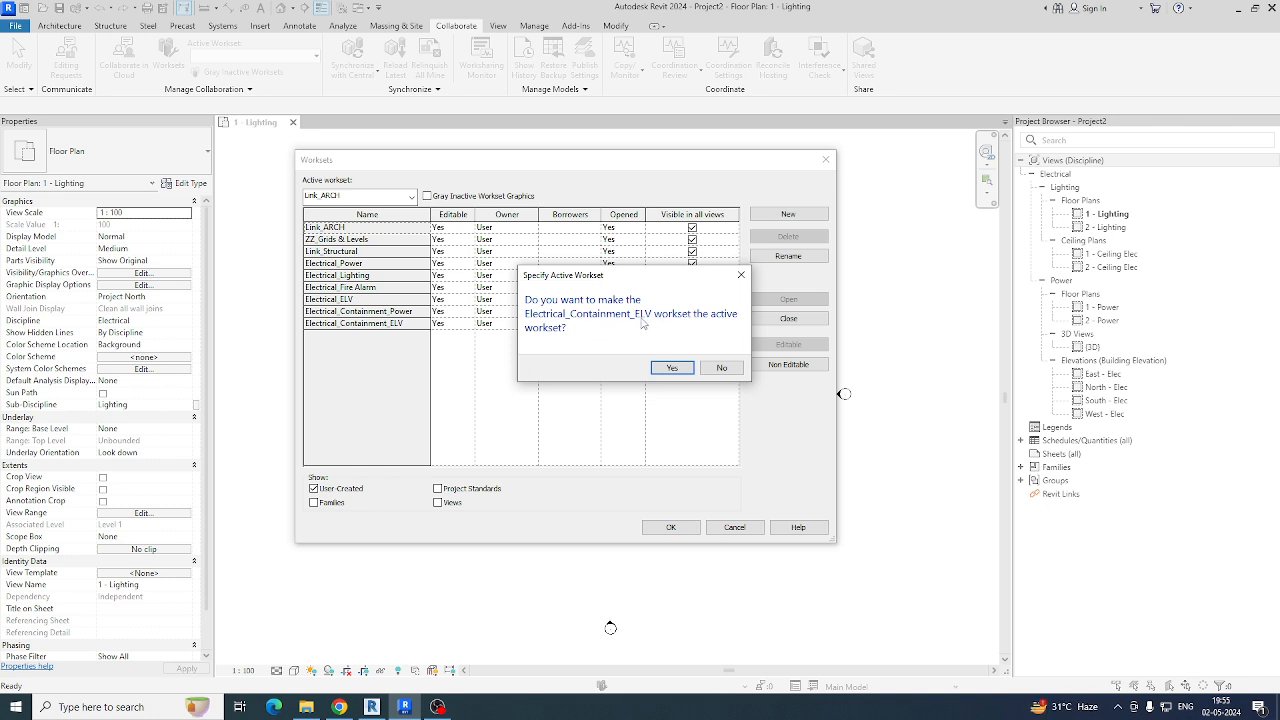
{"action": "left_click", "coordinate": [721, 368]}
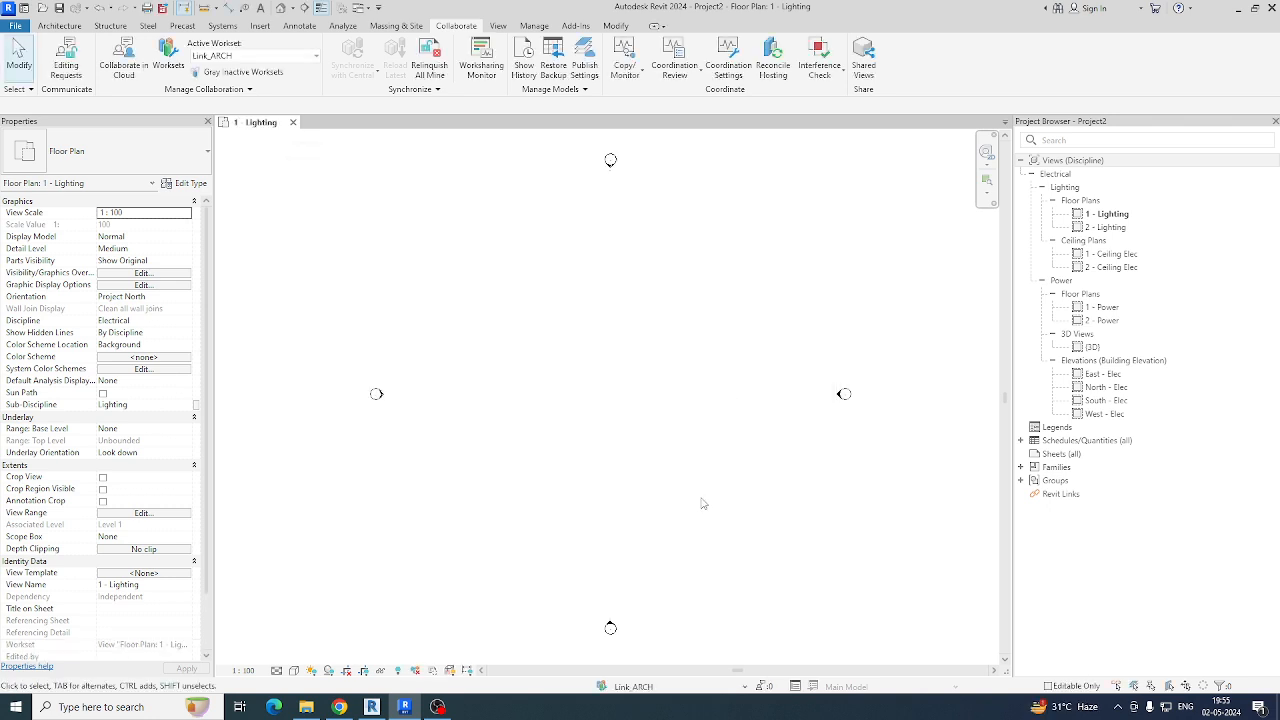
{"action": "left_click", "coordinate": [644, 688]}
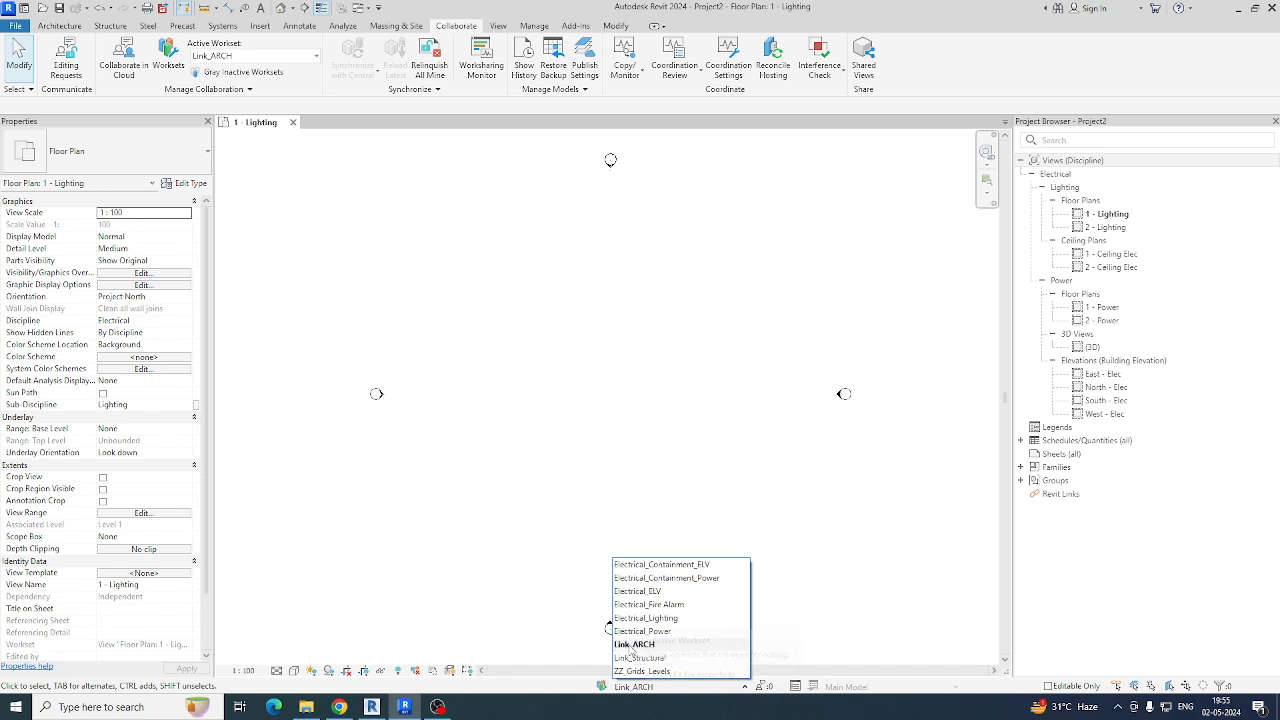
Step: Choose Link_ARCH as the active workset and start saving the project in the TRAINING folder on drive C
{"action": "left_click", "coordinate": [633, 645]}
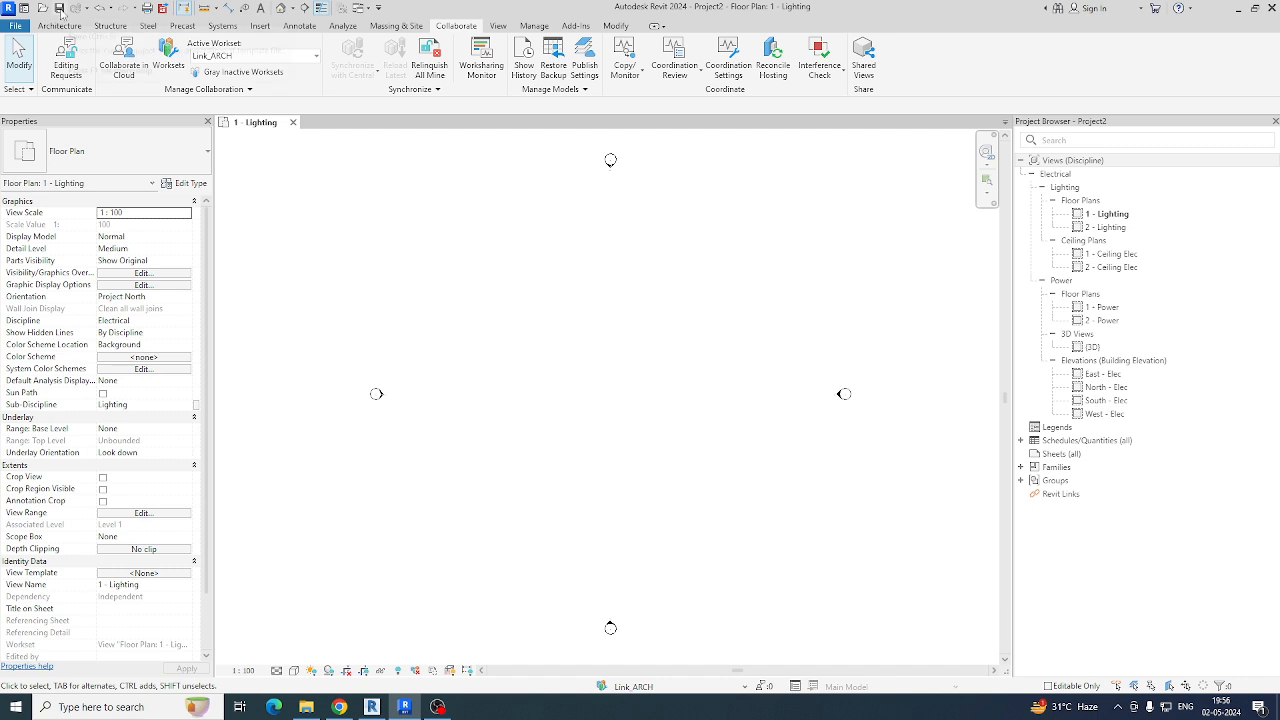
{"action": "left_click", "coordinate": [59, 8]}
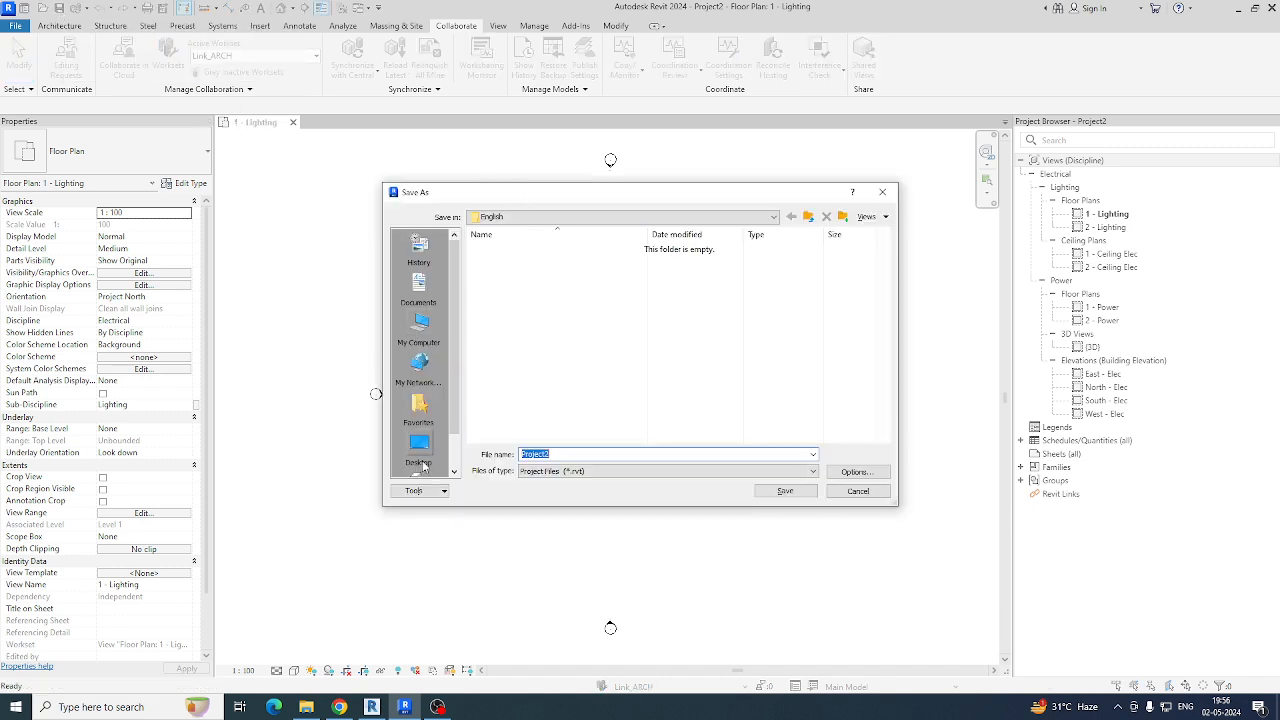
{"action": "left_click", "coordinate": [421, 336]}
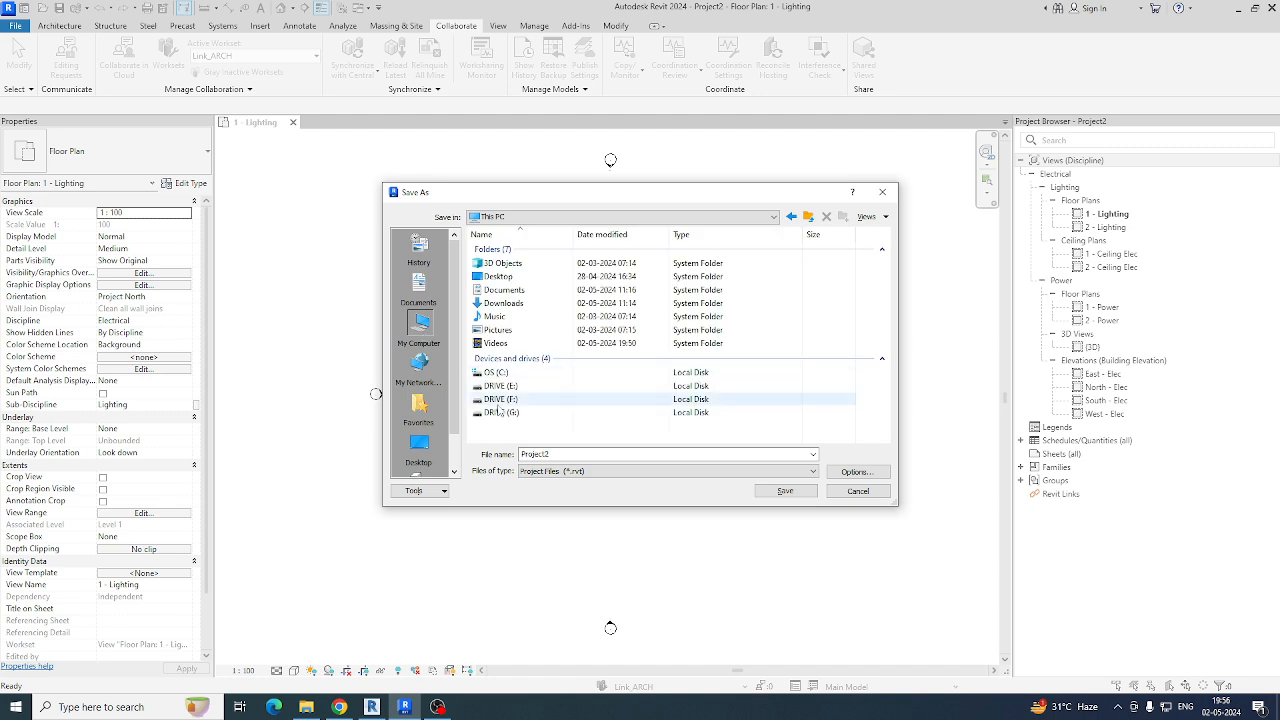
{"action": "double_click", "coordinate": [503, 376]}
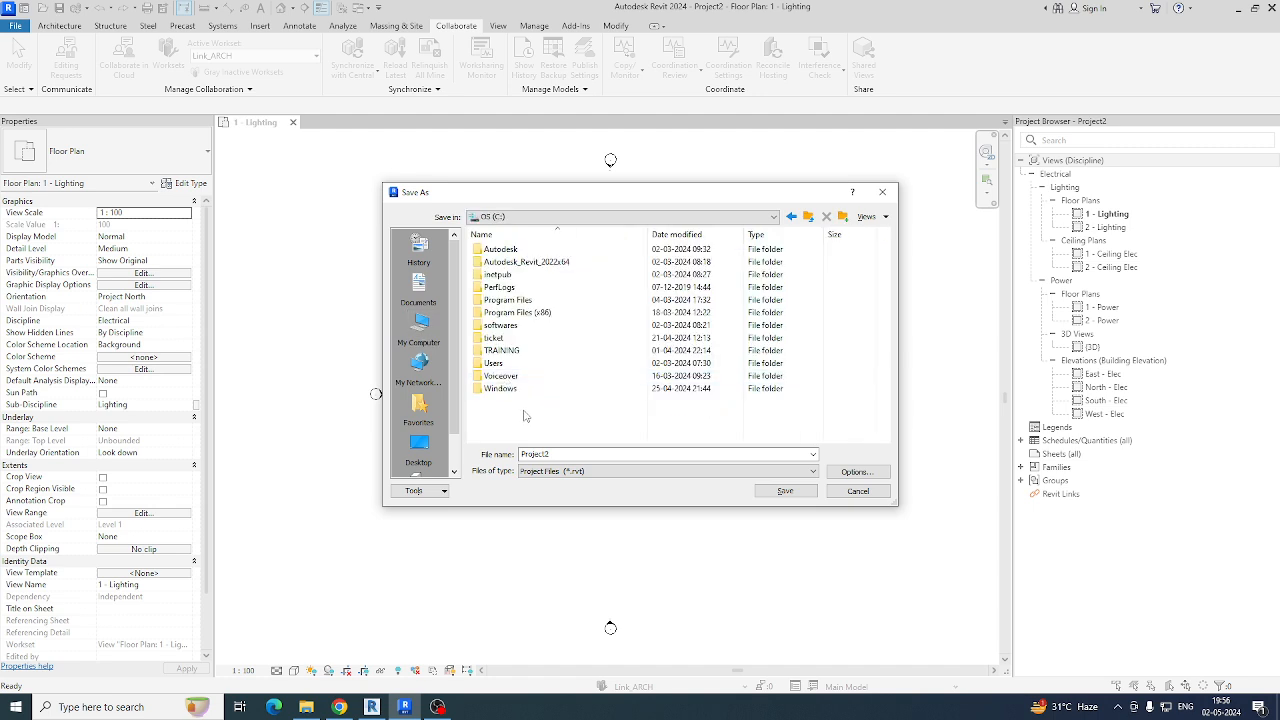
{"action": "double_click", "coordinate": [511, 353]}
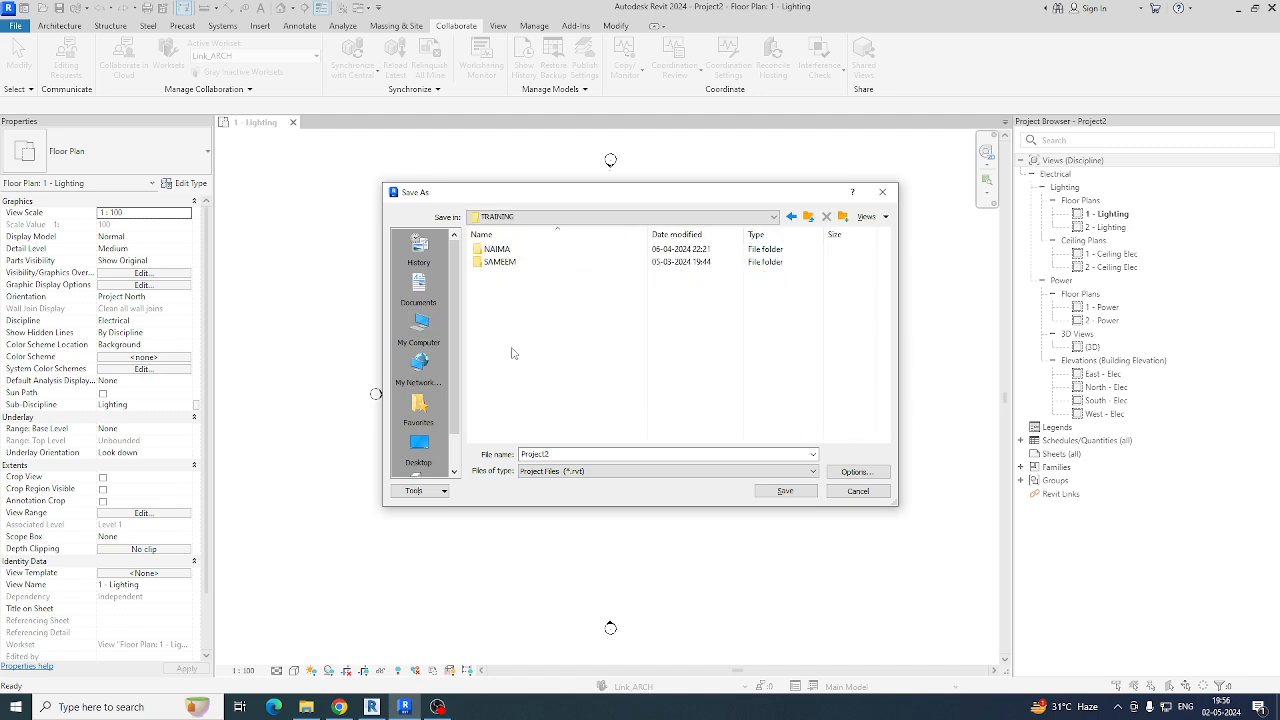
Step: Create a new folder named PROJECT inside the TRAINING folder and open it as the save location
{"action": "double_click", "coordinate": [553, 453]}
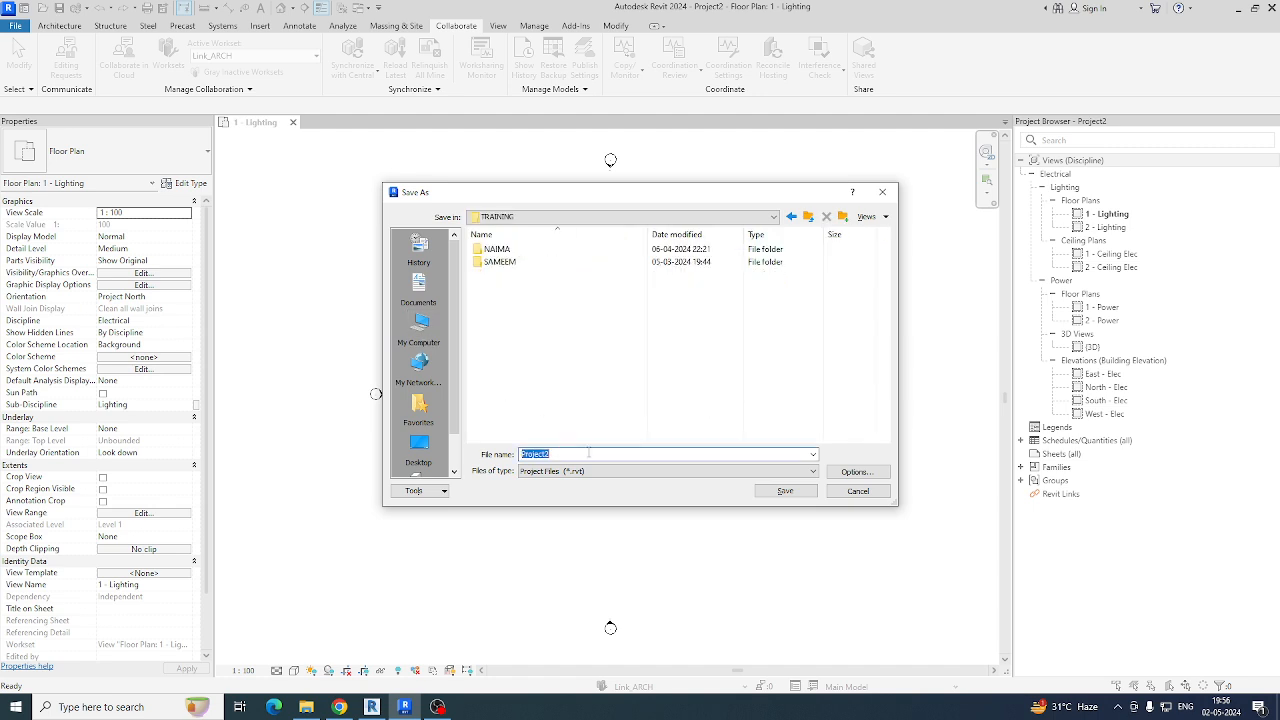
{"action": "right_click", "coordinate": [508, 334]}
{"action": "mouse_move", "coordinate": [545, 478]}
{"action": "left_click", "coordinate": [652, 472]}
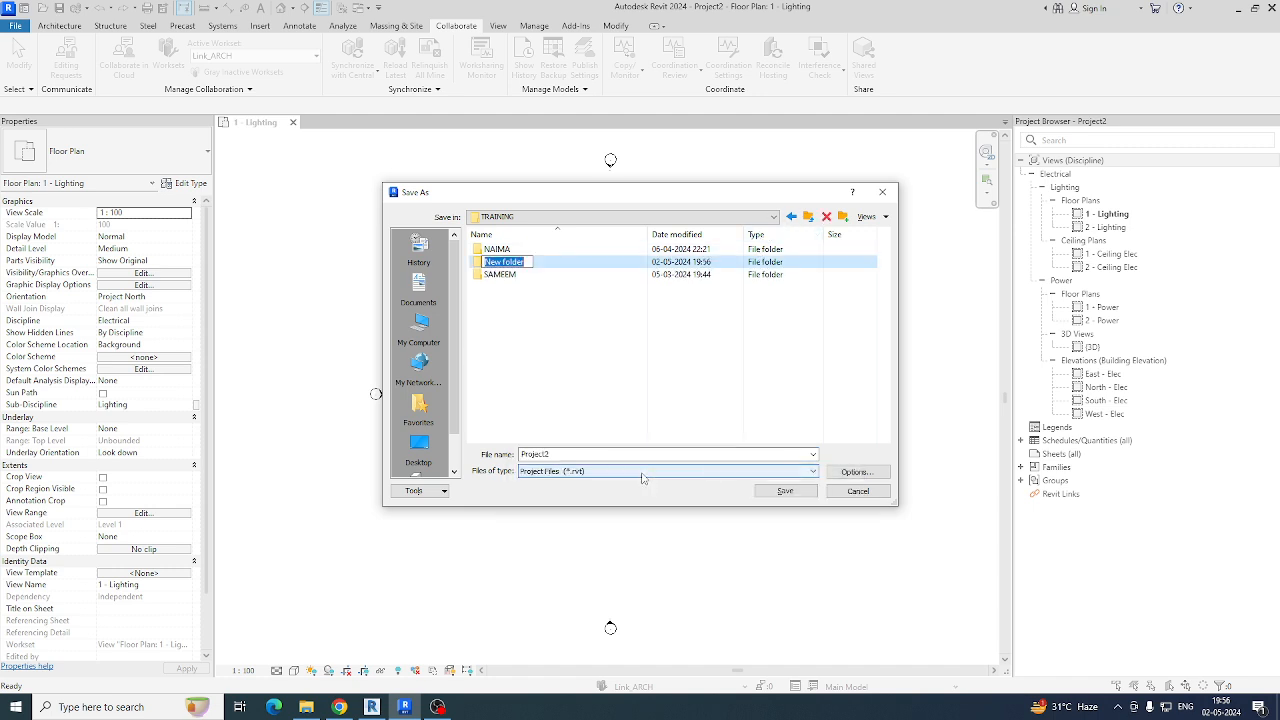
{"action": "type", "text": "PROJECT"}
{"action": "key", "text": "Return"}
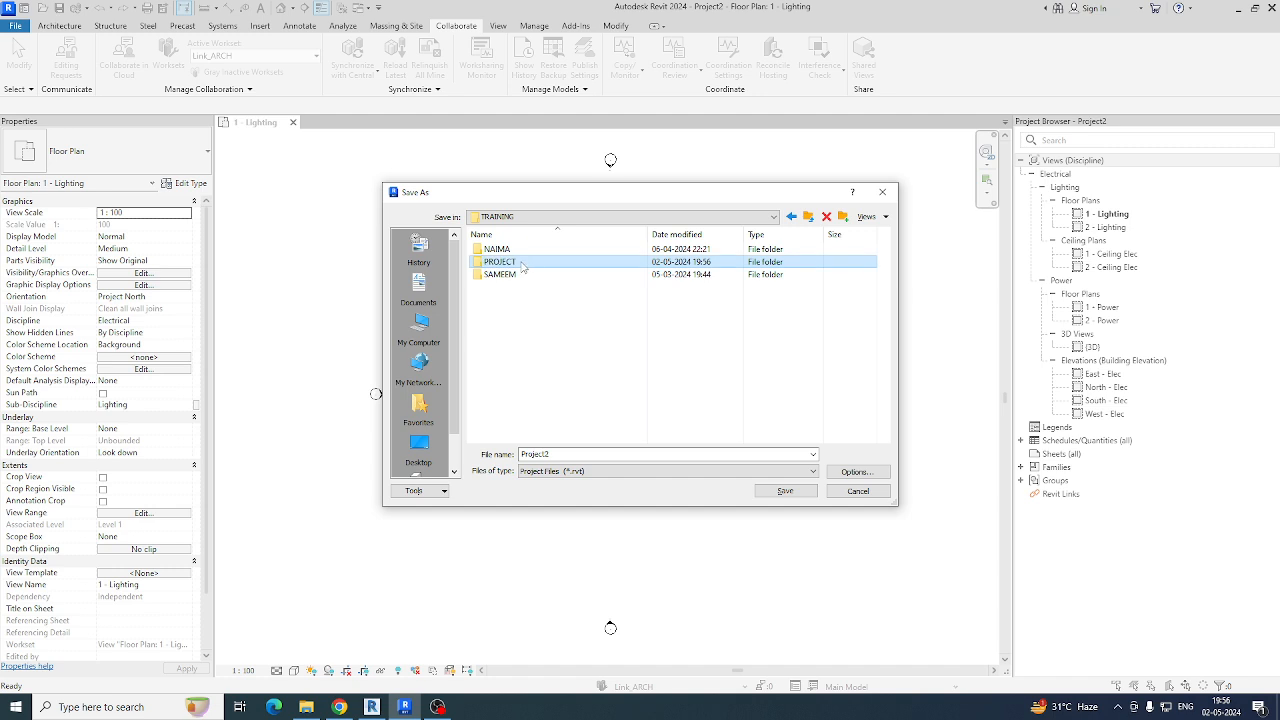
{"action": "key", "text": "Return"}
Step: Name the project file ELECTRICAL-MODEL and set its maximum backups to 10 in the file save options
{"action": "double_click", "coordinate": [578, 454]}
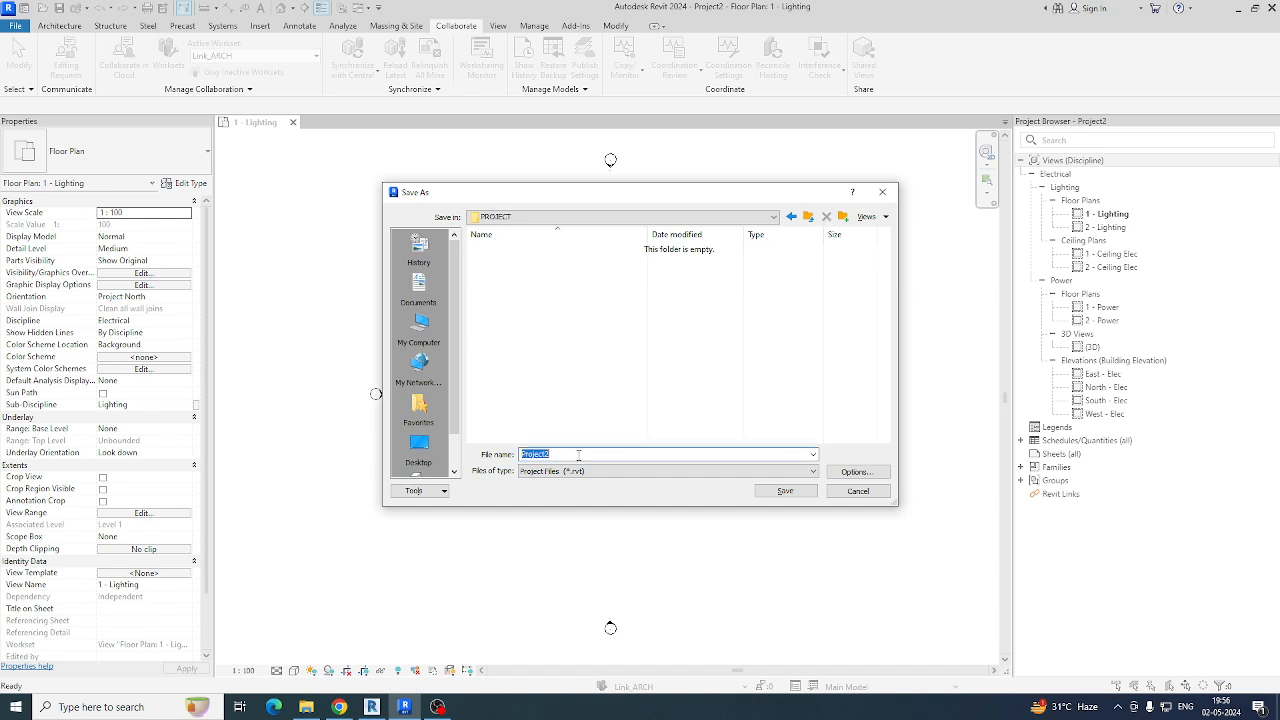
{"action": "type", "text": "E"}
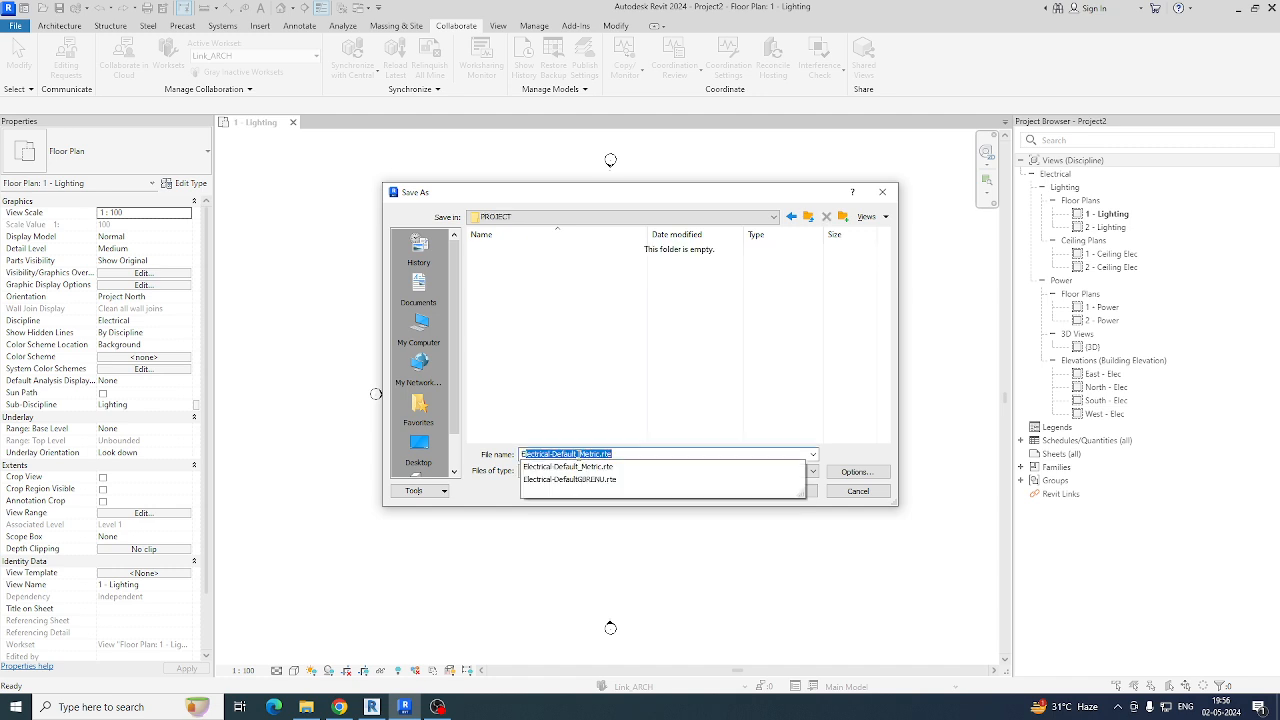
{"action": "type", "text": "lECTRICAL-MODEL"}
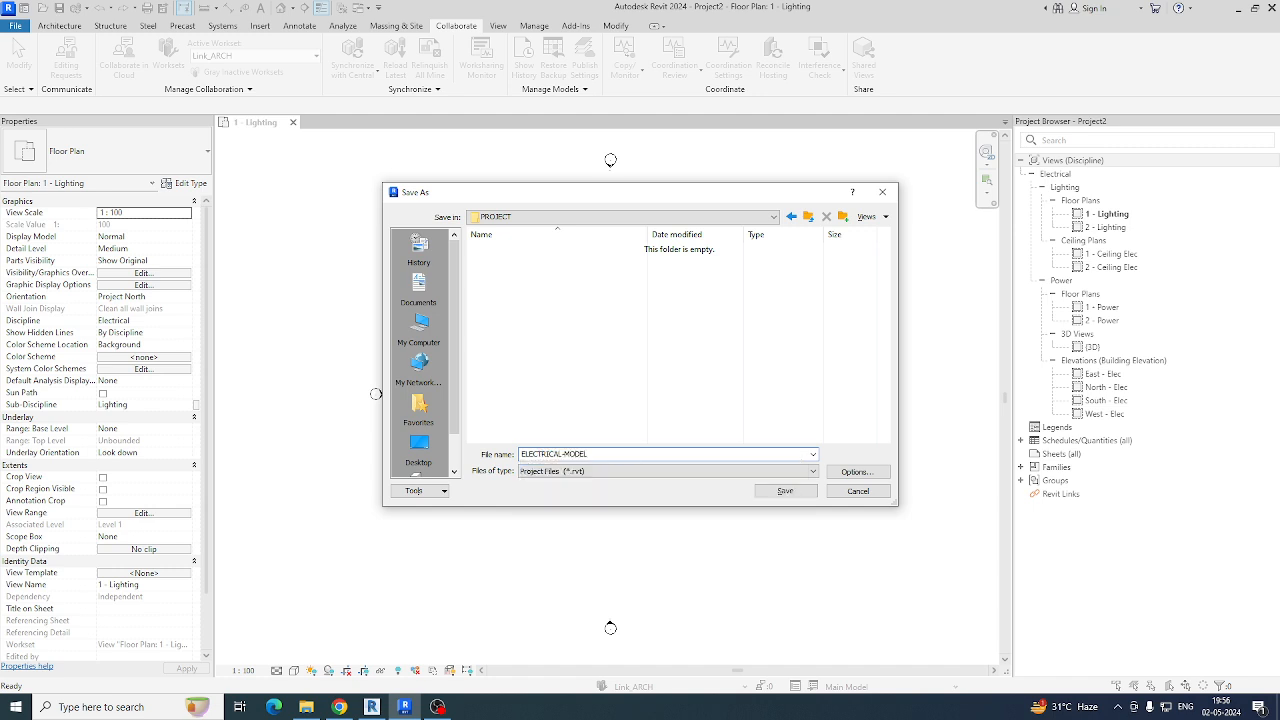
{"action": "left_click", "coordinate": [856, 472]}
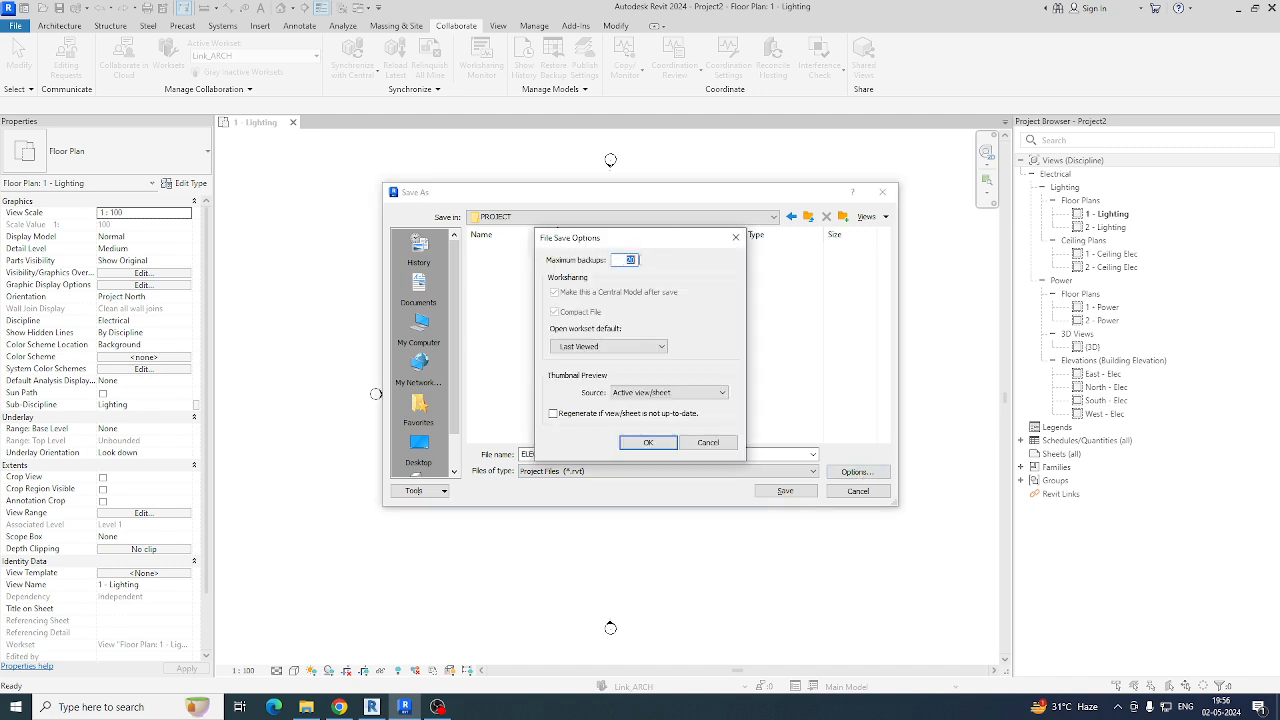
{"action": "type", "text": "1"}
{"action": "double_click", "coordinate": [629, 260]}
{"action": "type", "text": "10"}
{"action": "left_click", "coordinate": [648, 443]}
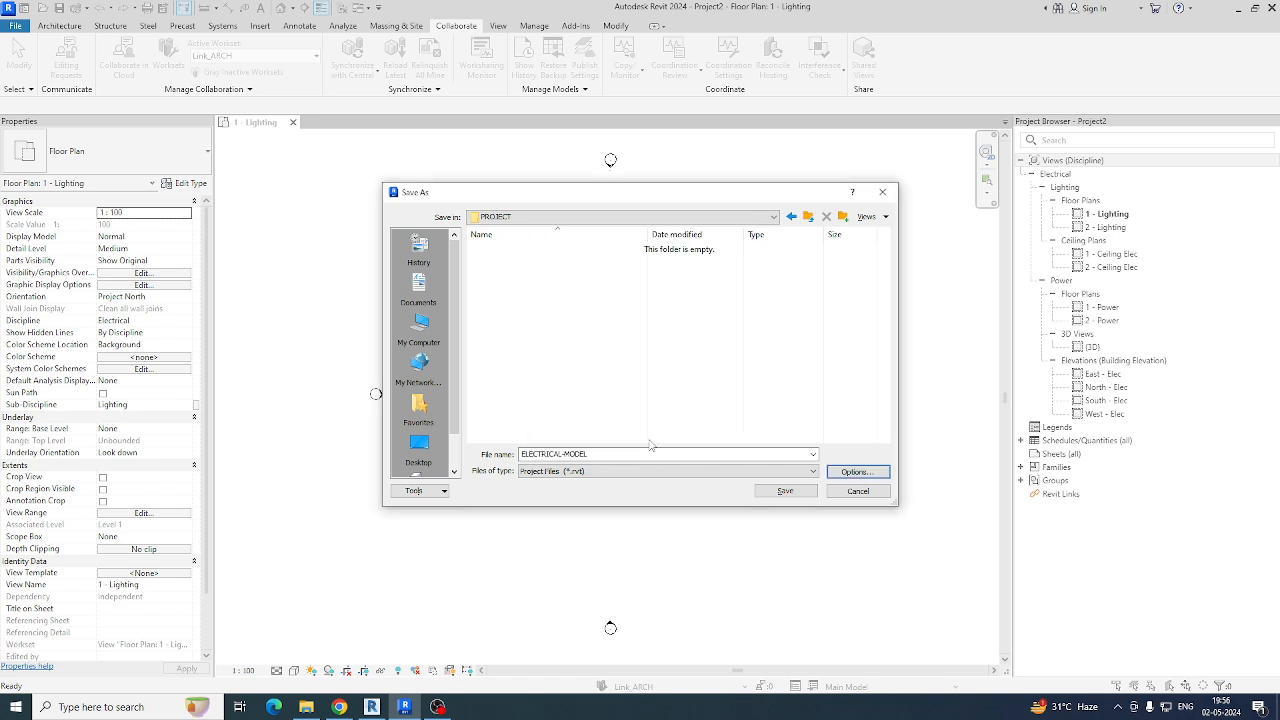
Step: Save the project and synchronize it with the central model using the default options
{"action": "left_click", "coordinate": [773, 497]}
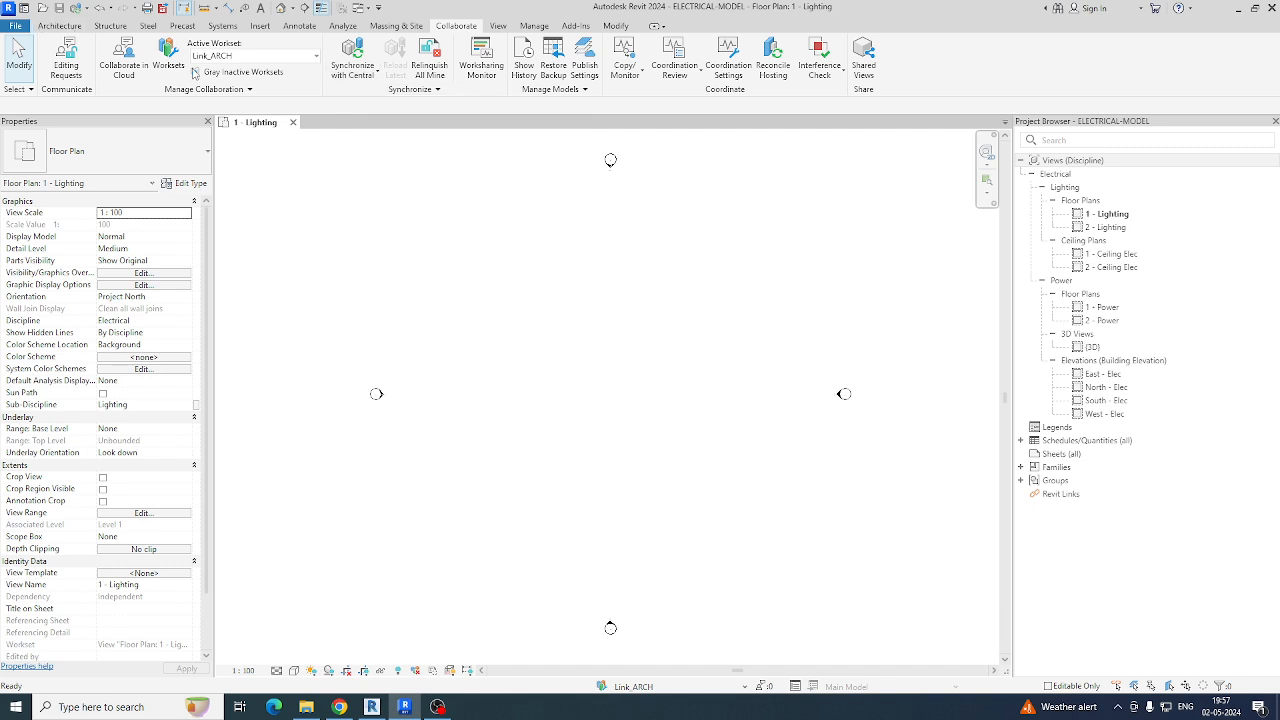
{"action": "left_click", "coordinate": [376, 78]}
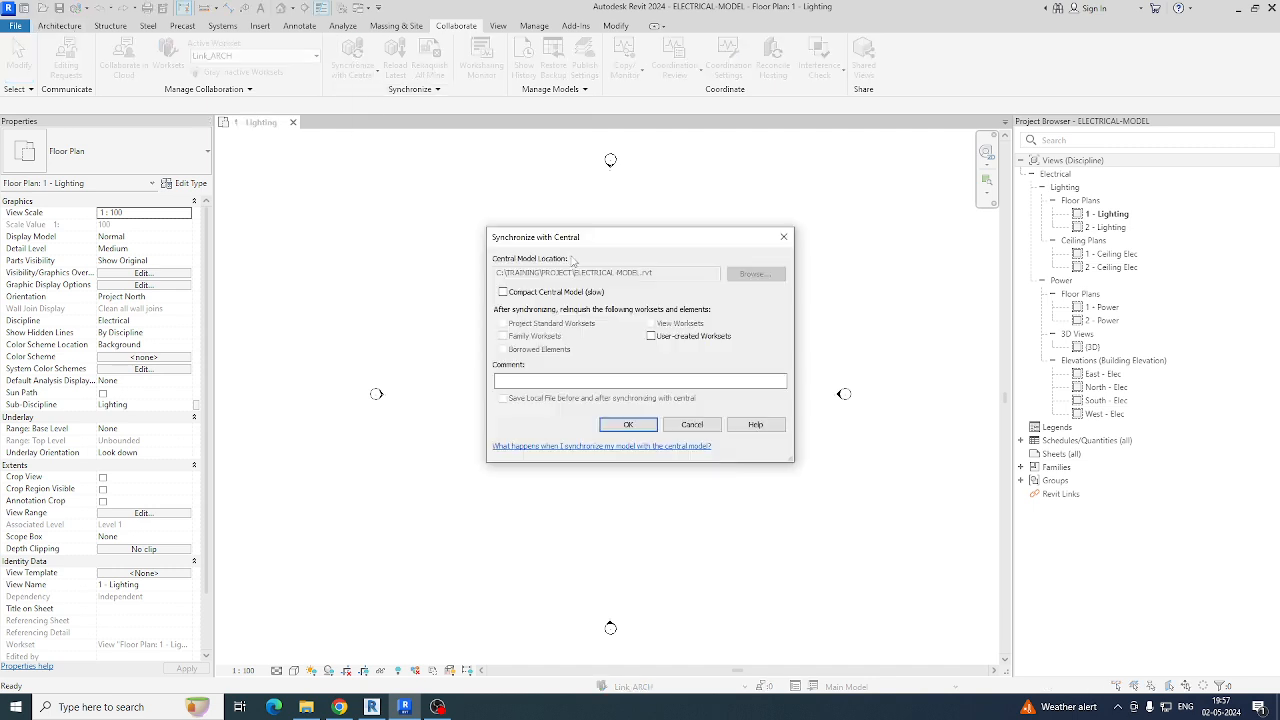
{"action": "left_click", "coordinate": [630, 425]}
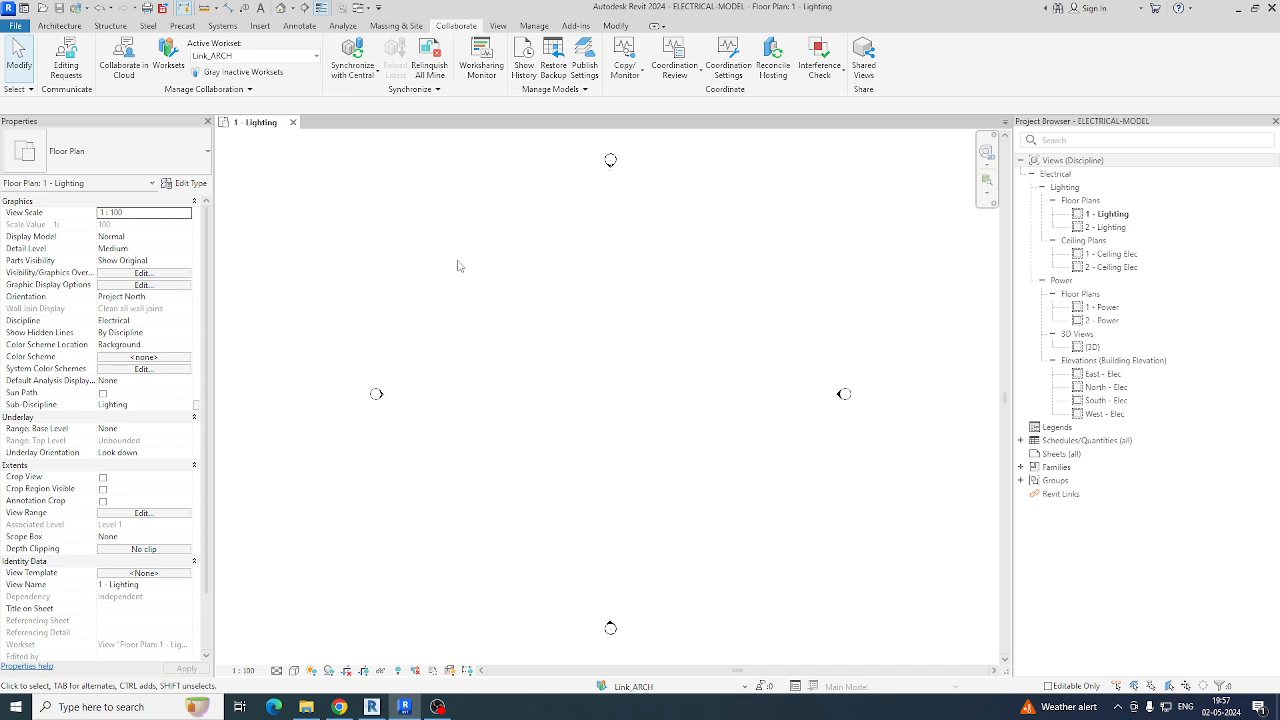
Step: Start linking a Revit model and select the Office.rvt file in the Downloads folder
{"action": "left_click", "coordinate": [261, 27]}
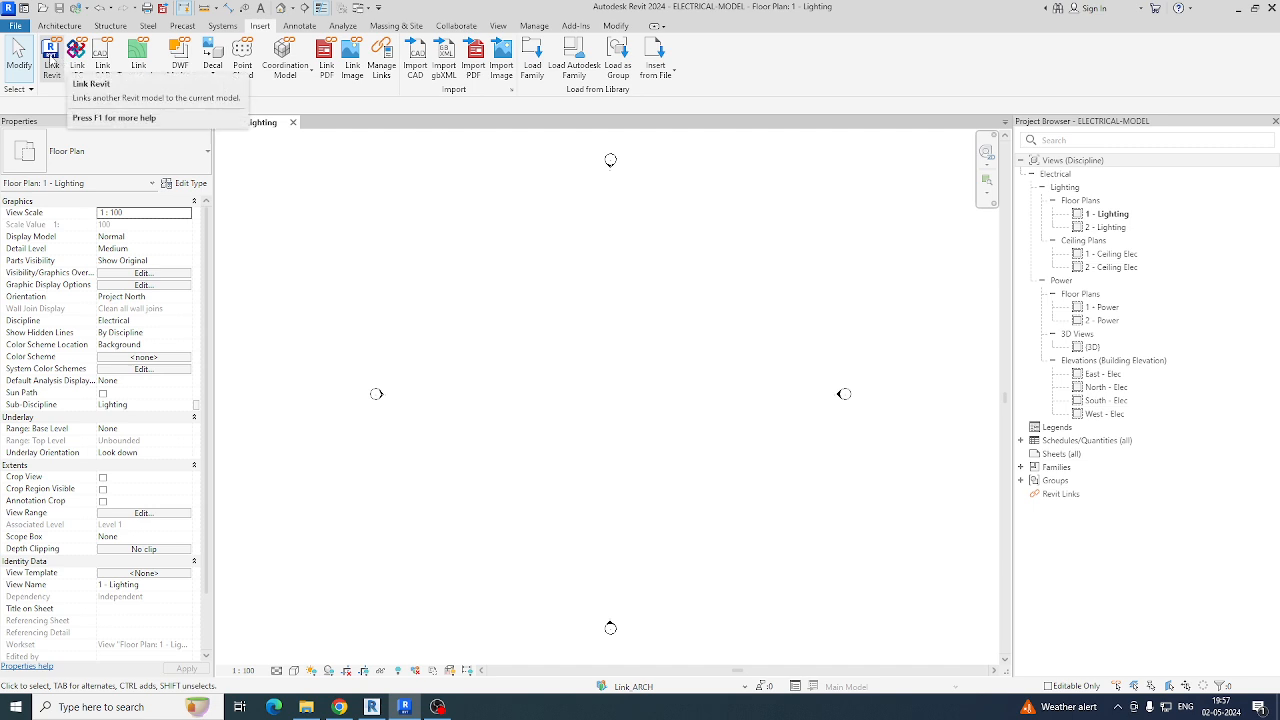
{"action": "left_click", "coordinate": [51, 60]}
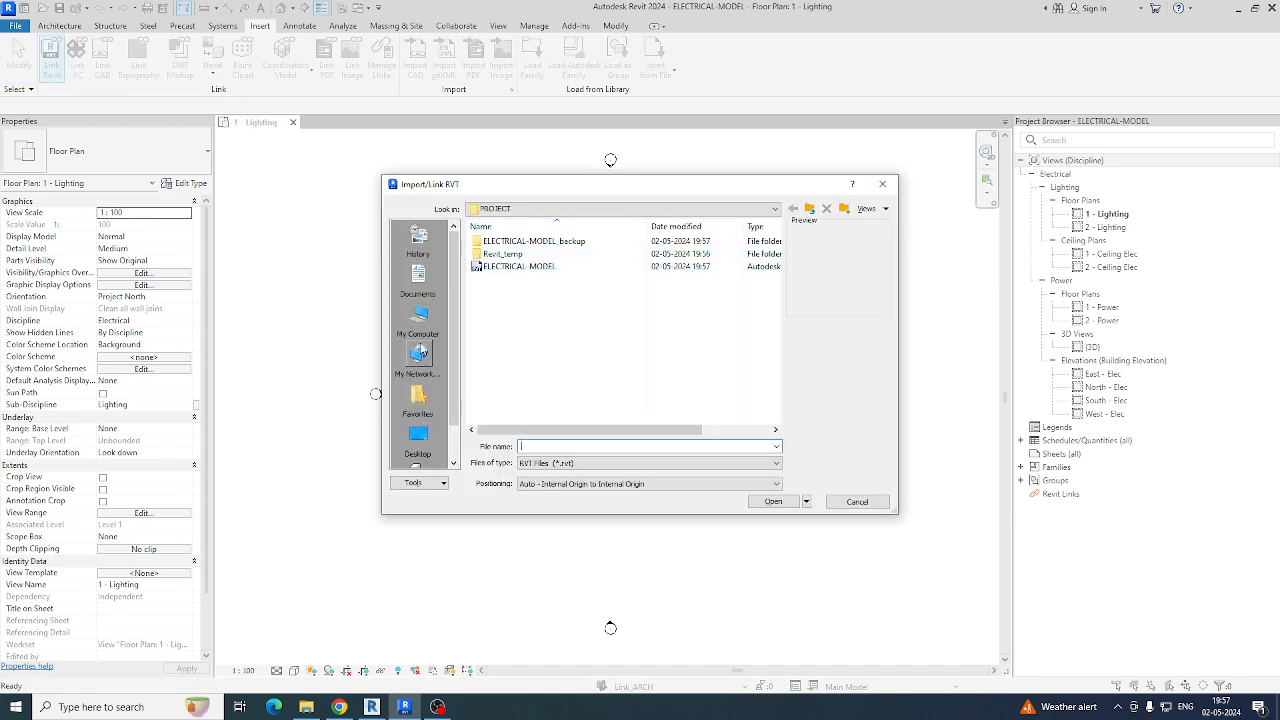
{"action": "left_click", "coordinate": [418, 318]}
{"action": "double_click", "coordinate": [513, 297]}
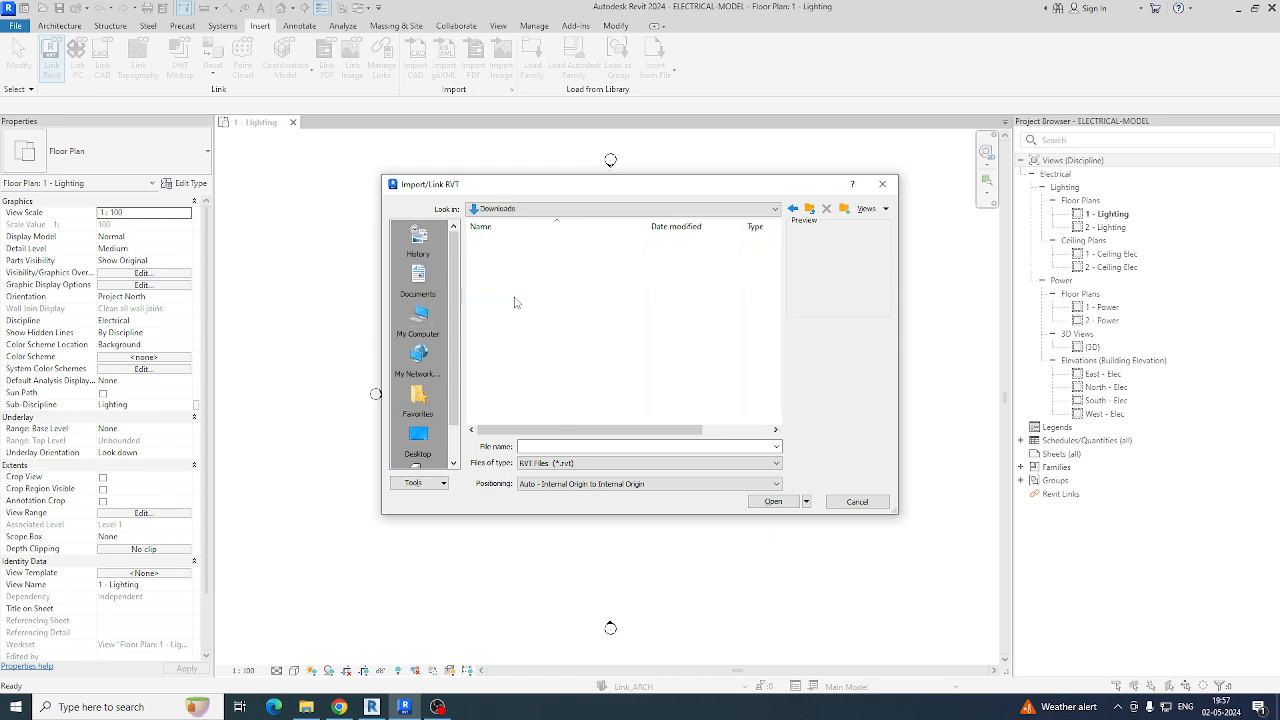
{"action": "scroll", "coordinate": [540, 298], "scroll_direction": "down", "scroll_amount": 3}
{"action": "scroll", "coordinate": [548, 295], "scroll_direction": "down", "scroll_amount": 5}
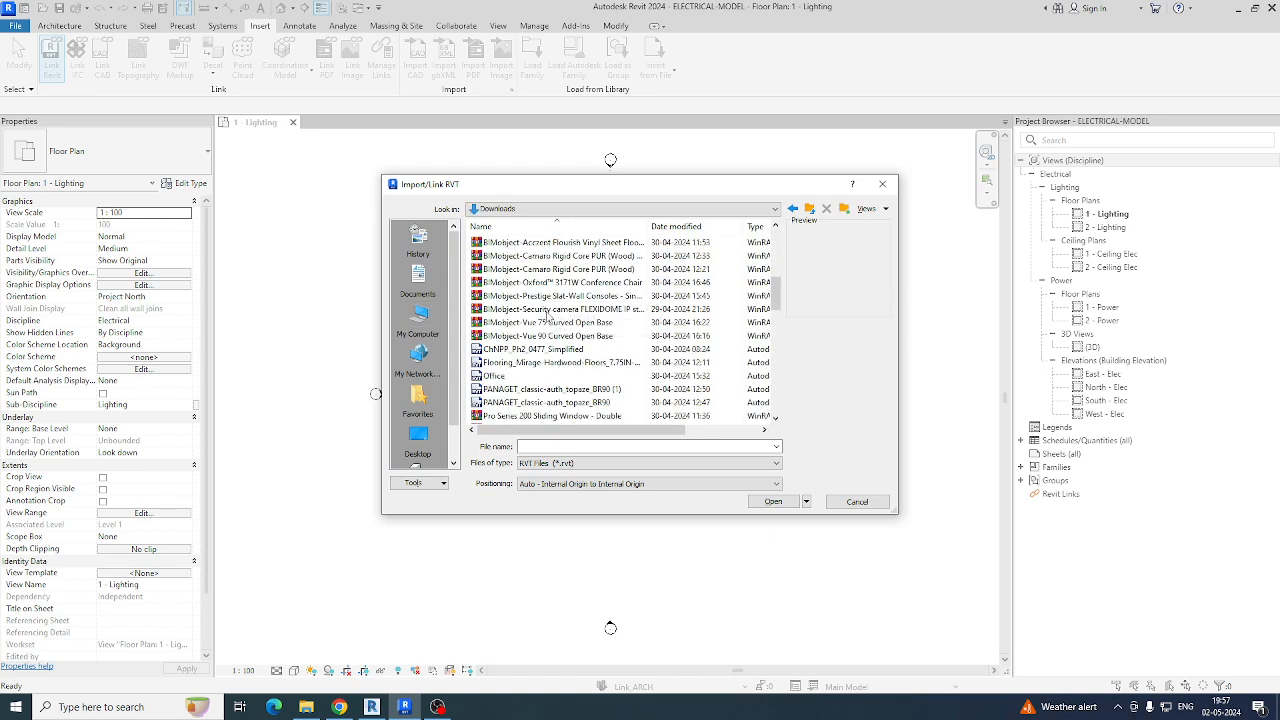
{"action": "left_click", "coordinate": [494, 338]}
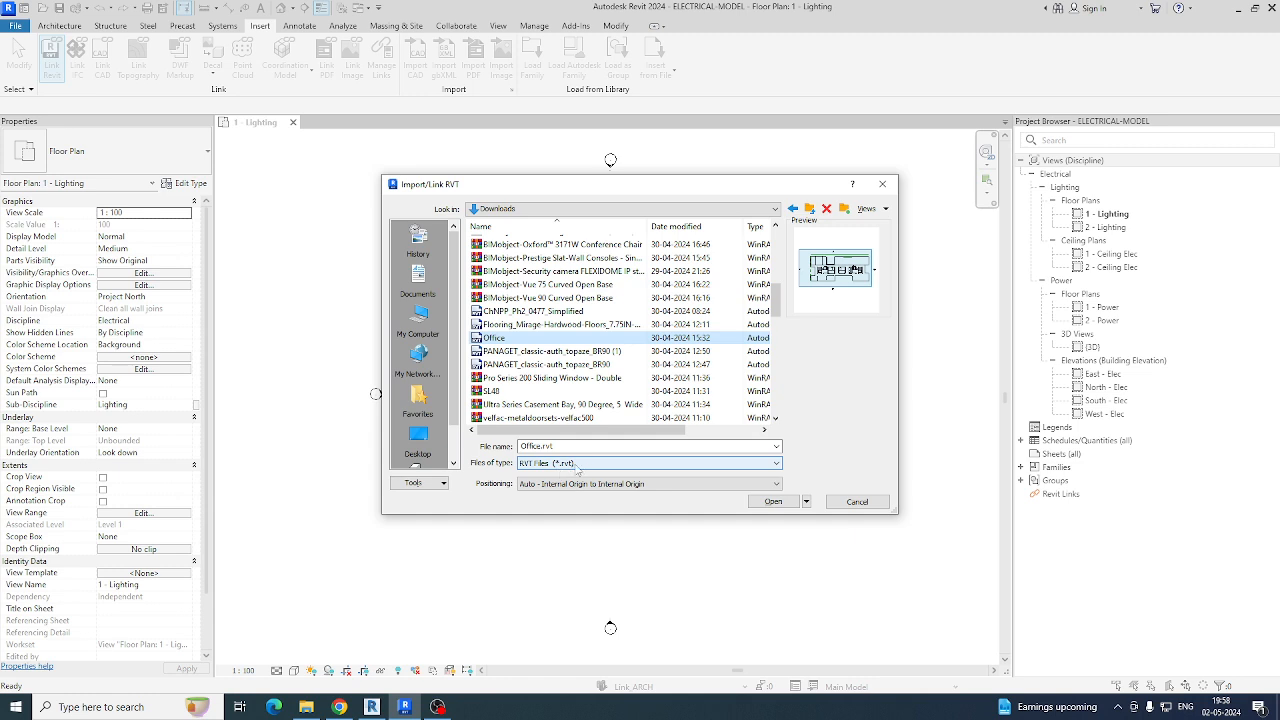
Step: Link the selected model with Auto - Internal Origin to Internal Origin positioning and dismiss the structural analytical model upgrade notice
{"action": "left_click", "coordinate": [545, 486]}
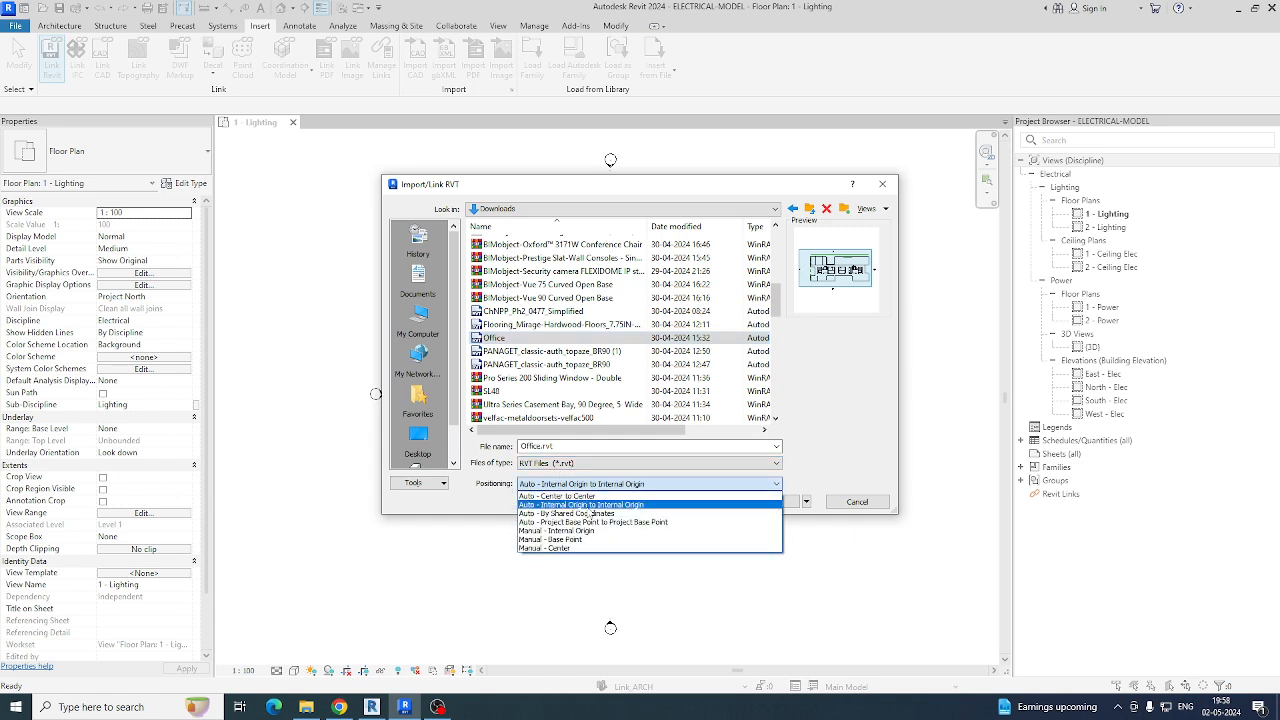
{"action": "left_click", "coordinate": [580, 505]}
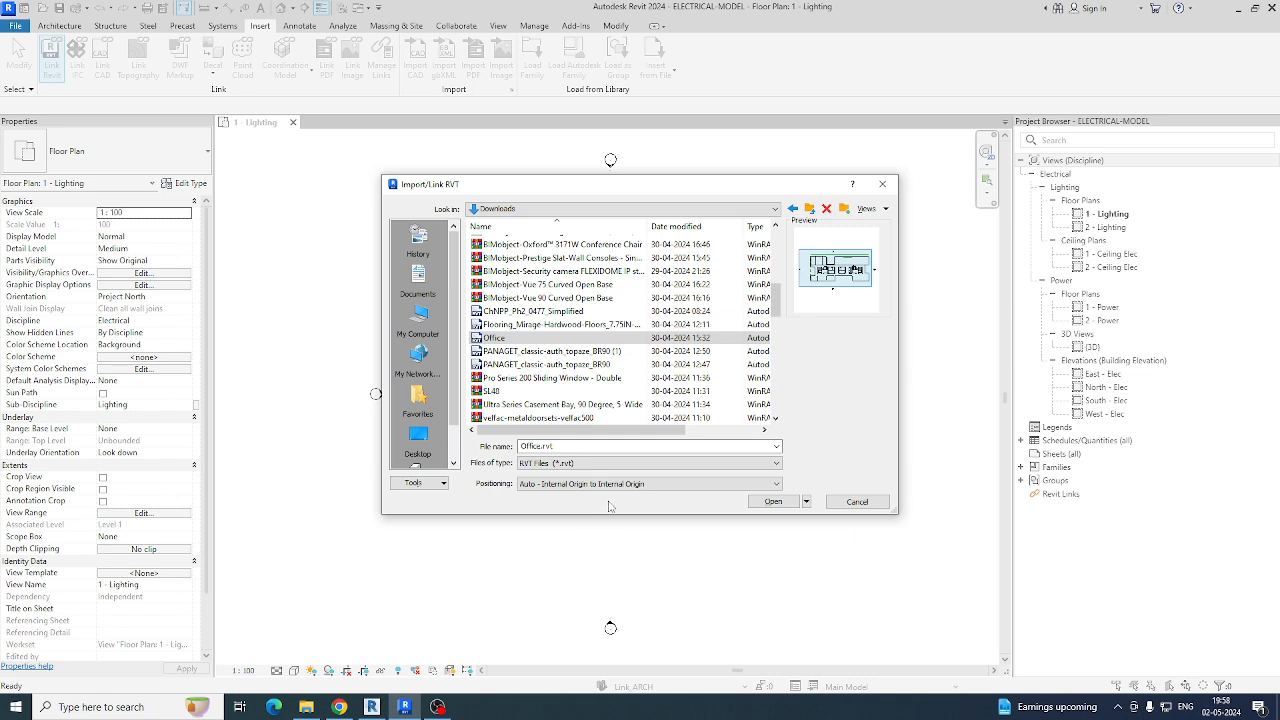
{"action": "left_click", "coordinate": [771, 502]}
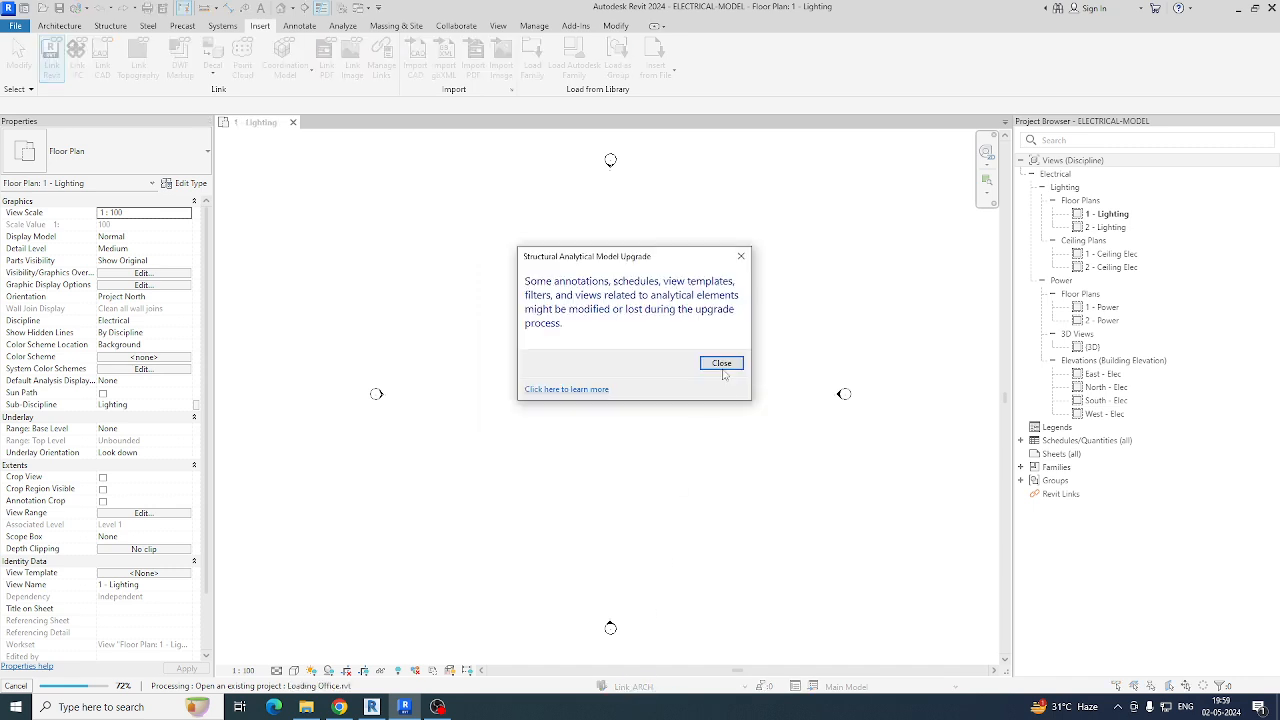
{"action": "left_click", "coordinate": [722, 364]}
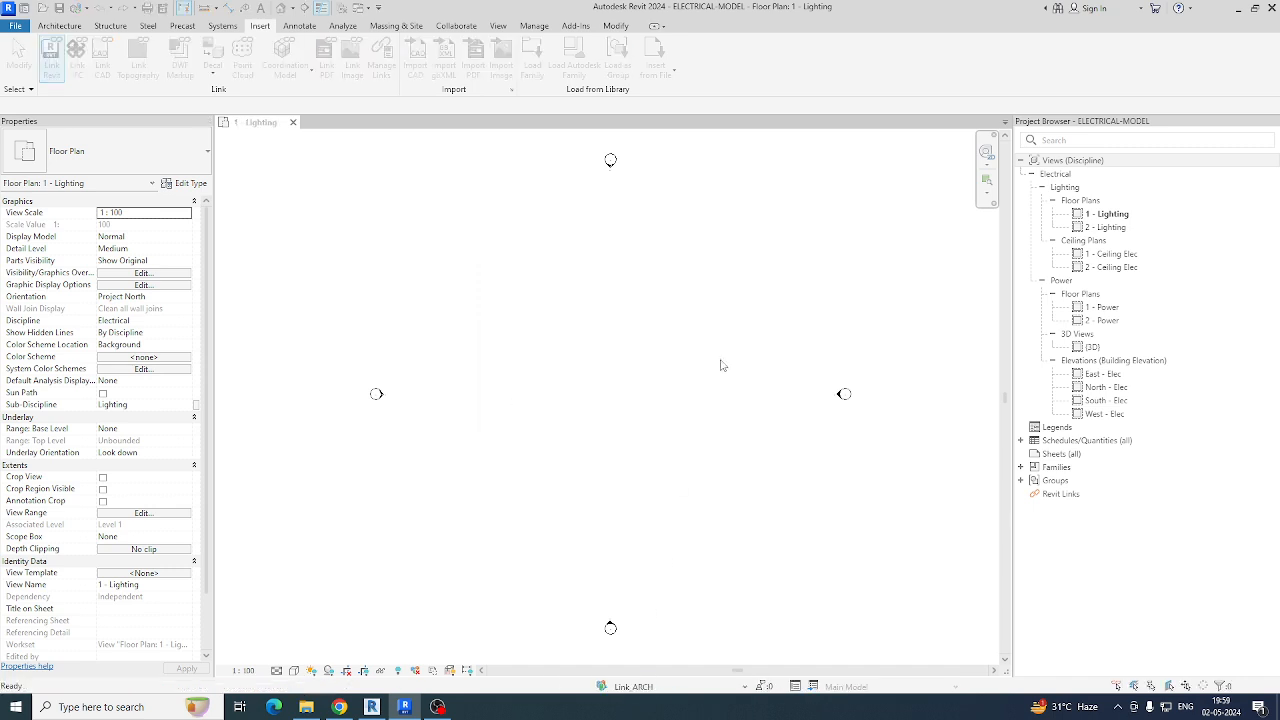
Step: Select the linked Office model in the lighting floor plan to check its assigned workset, and deselect it
{"action": "middle_click", "coordinate": [627, 407]}
{"action": "middle_click", "coordinate": [627, 407]}
{"action": "middle_click_drag", "start_coordinate": [699, 412], "coordinate": [620, 420]}
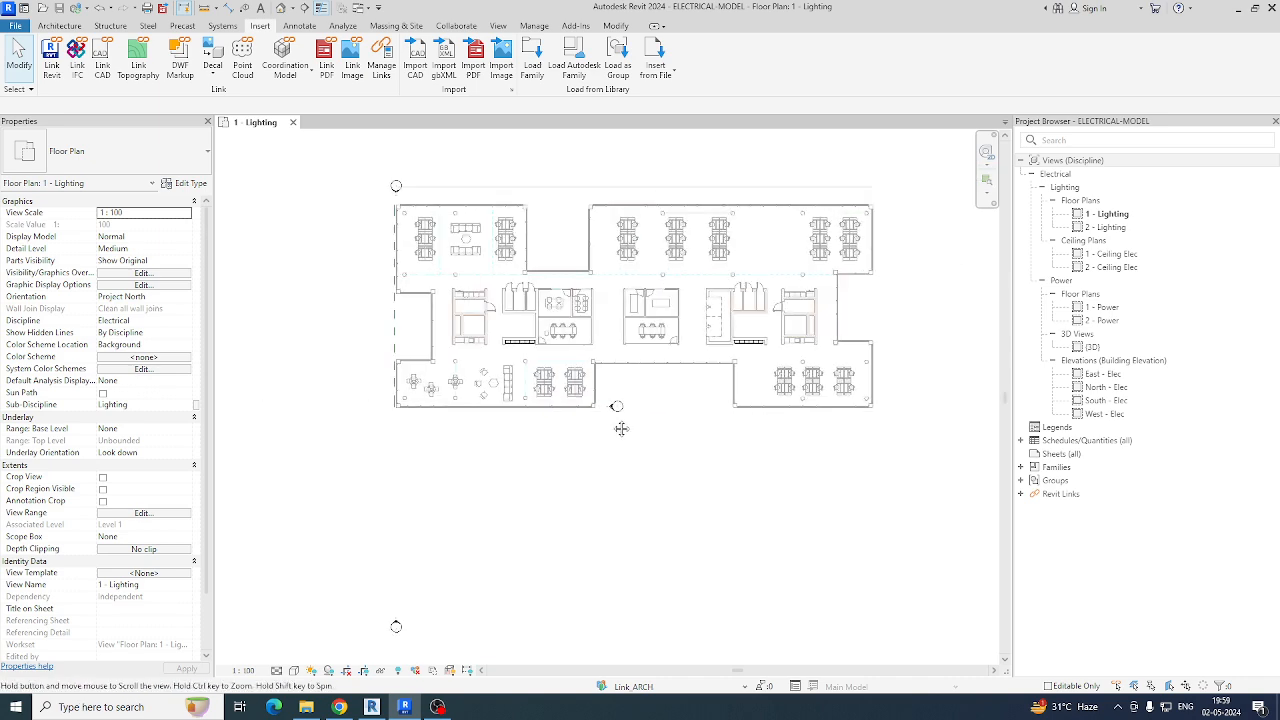
{"action": "left_click", "coordinate": [634, 314]}
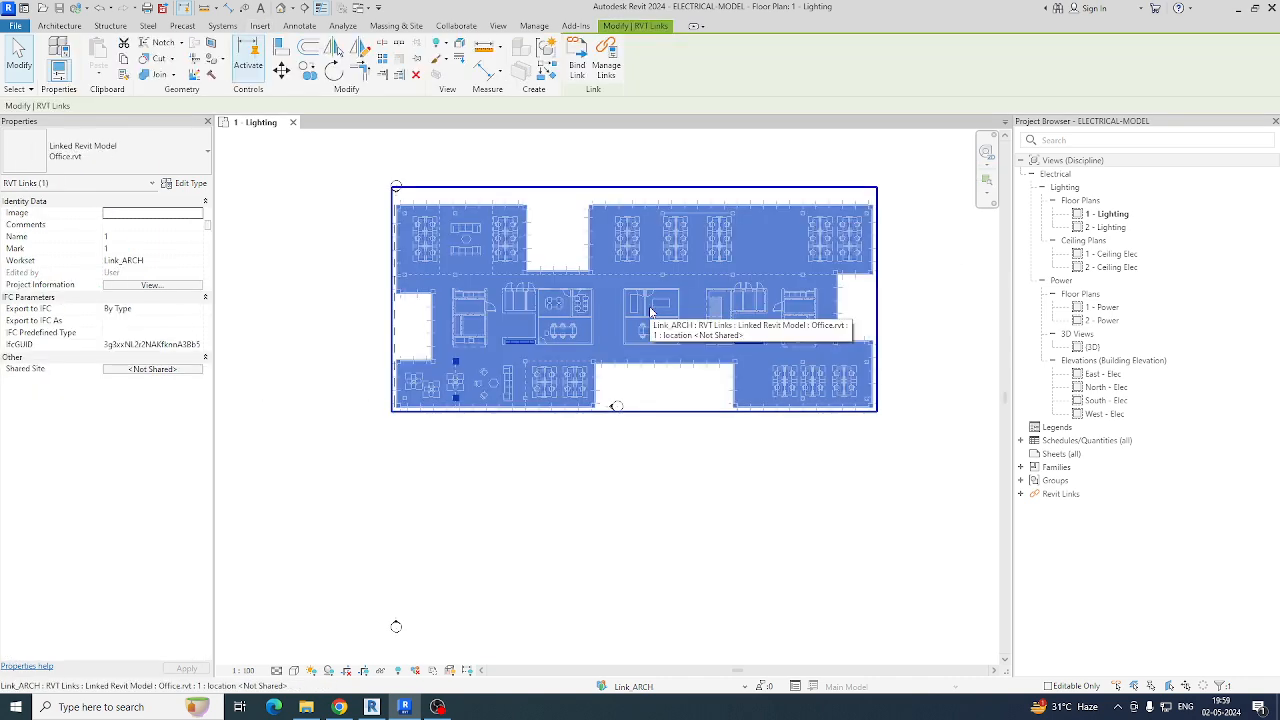
{"action": "left_click", "coordinate": [148, 262]}
{"action": "left_click", "coordinate": [472, 513]}
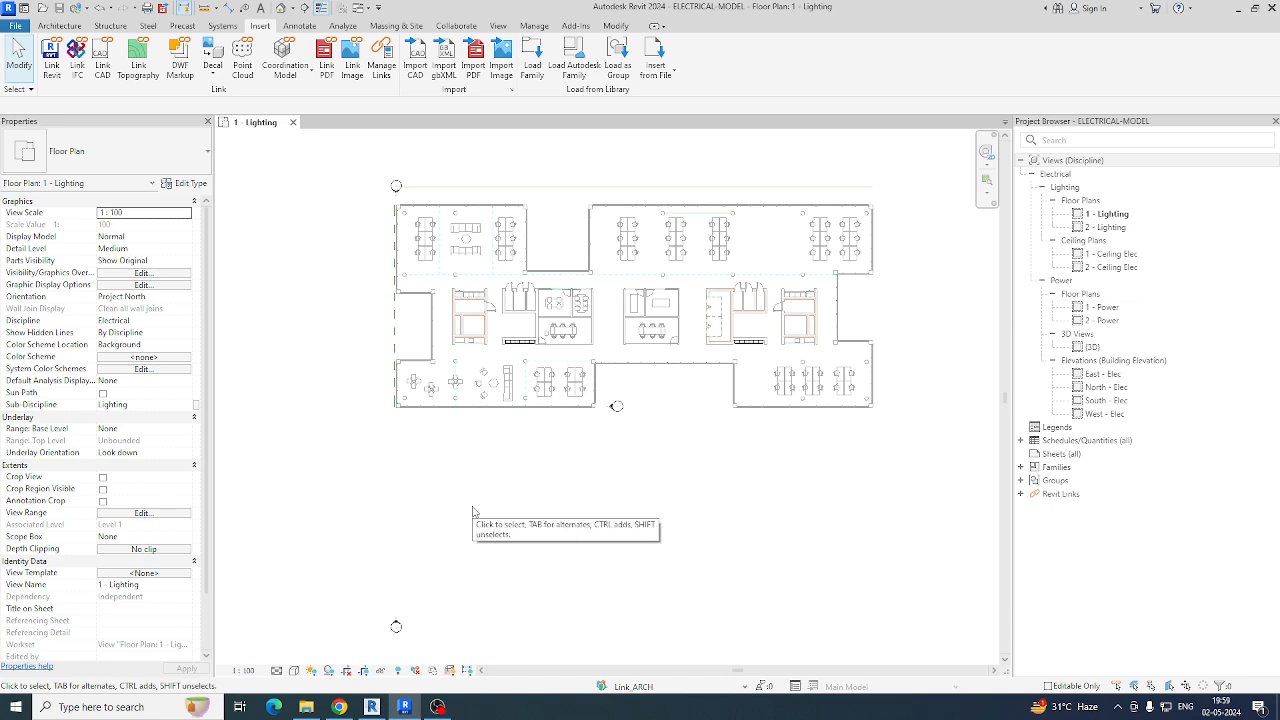
Step: Set the Link_ARCH workset's visibility to Hide in the visibility/graphic overrides of the 1 - Lighting floor plan
{"action": "key", "text": "v"}
{"action": "key", "text": "g"}
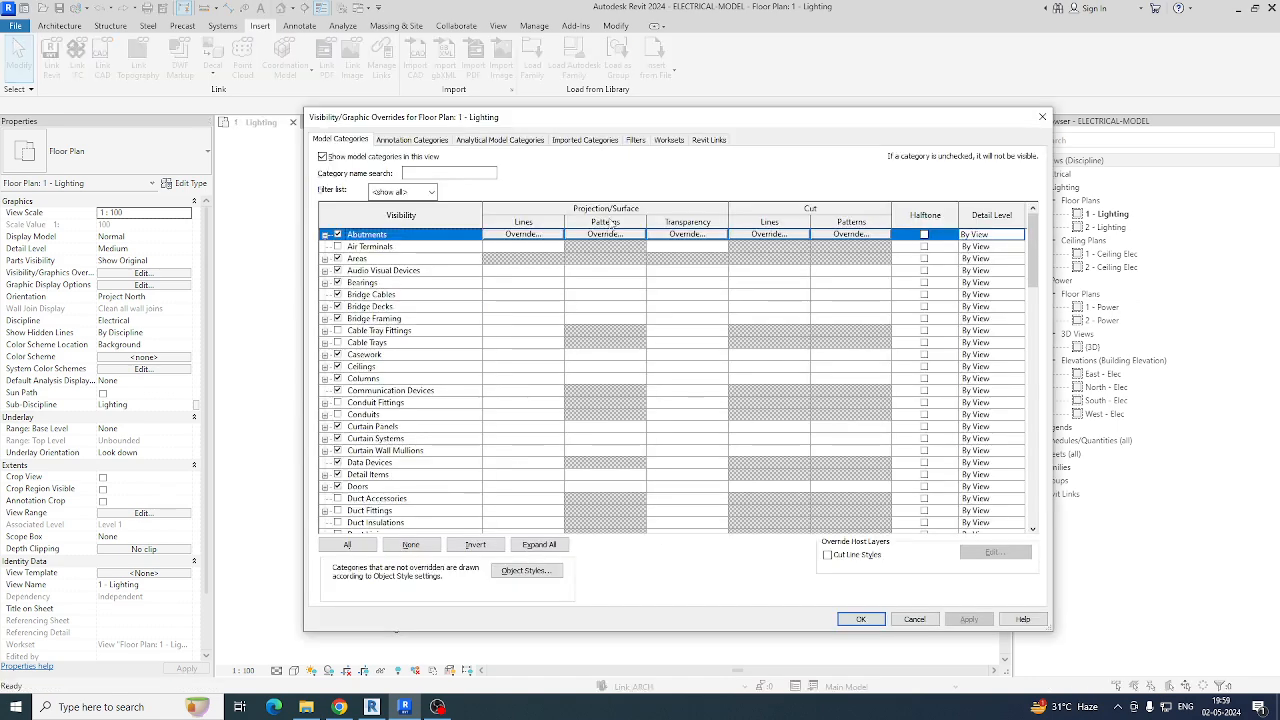
{"action": "left_click", "coordinate": [661, 143]}
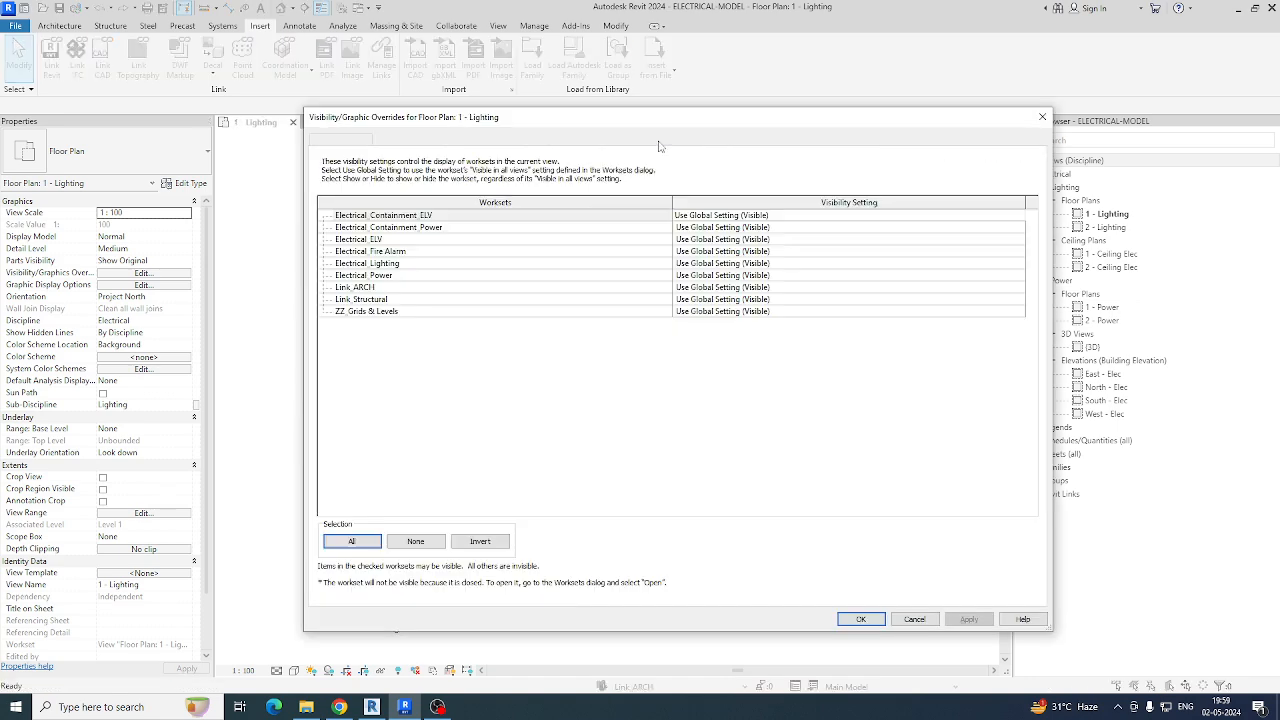
{"action": "left_click", "coordinate": [364, 289]}
{"action": "left_click", "coordinate": [823, 287]}
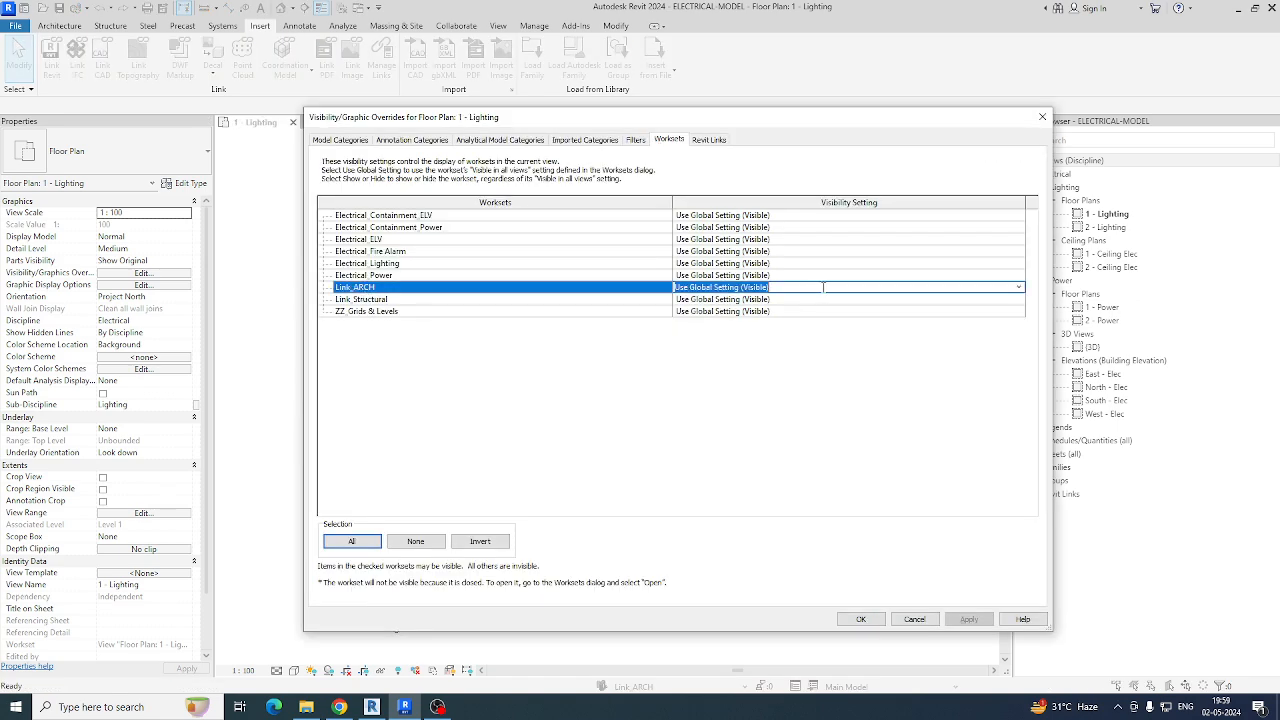
{"action": "left_click", "coordinate": [1018, 289]}
{"action": "left_click", "coordinate": [684, 308]}
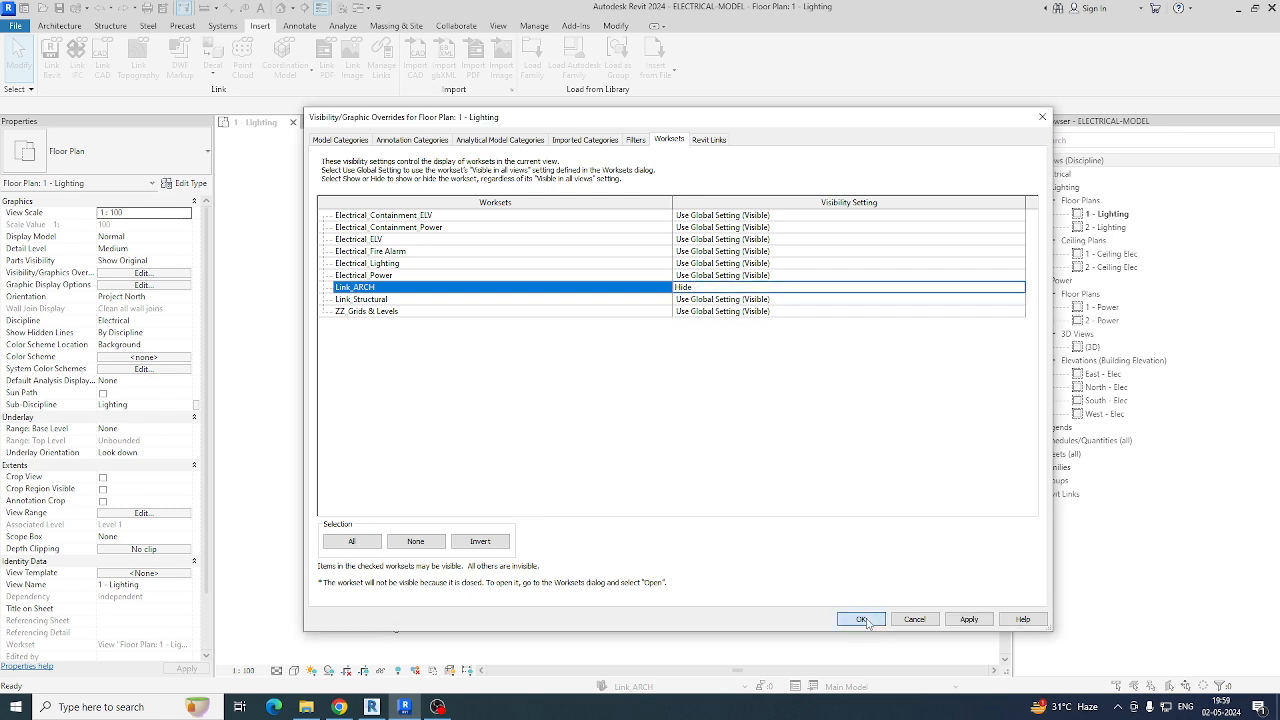
{"action": "left_click", "coordinate": [860, 619]}
{"action": "middle_click", "coordinate": [641, 467]}
{"action": "middle_click", "coordinate": [641, 467]}
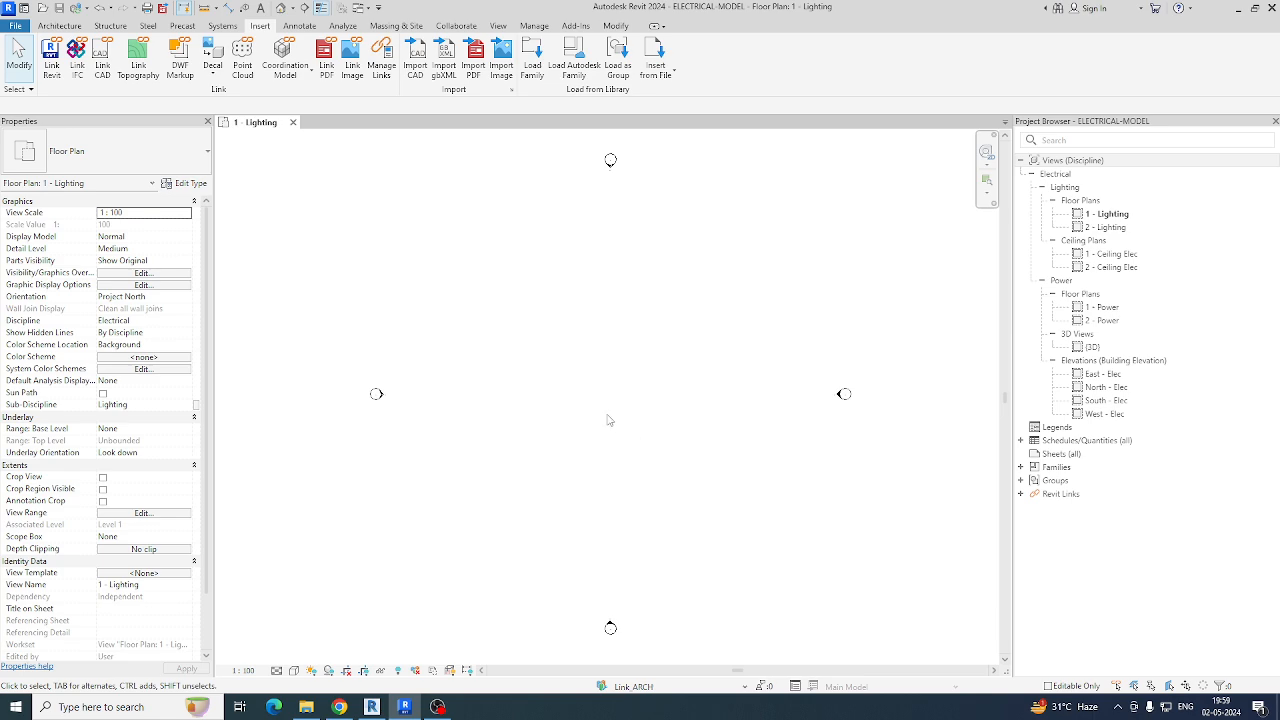
Step: Set the Link_ARCH workset's visibility to Show in the visibility/graphic overrides of the 1 - Lighting floor plan
{"action": "key", "text": "v"}
{"action": "key", "text": "g"}
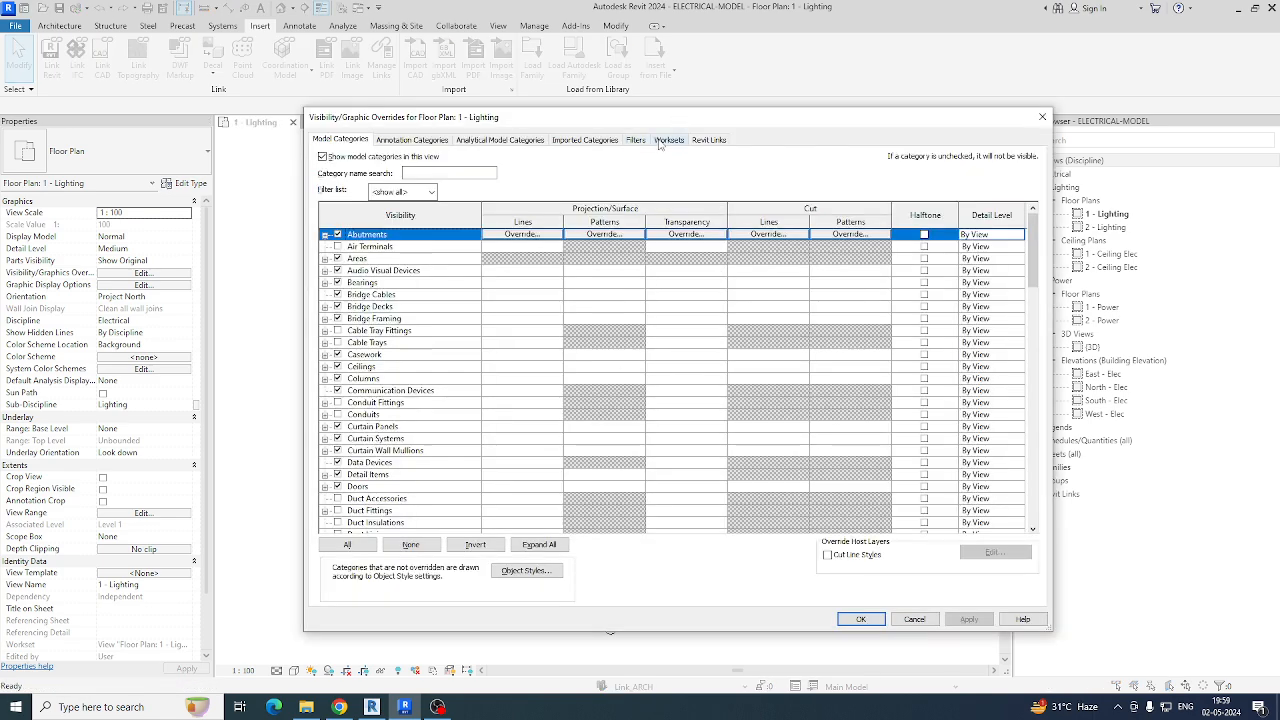
{"action": "left_click", "coordinate": [668, 141]}
{"action": "left_click", "coordinate": [719, 291]}
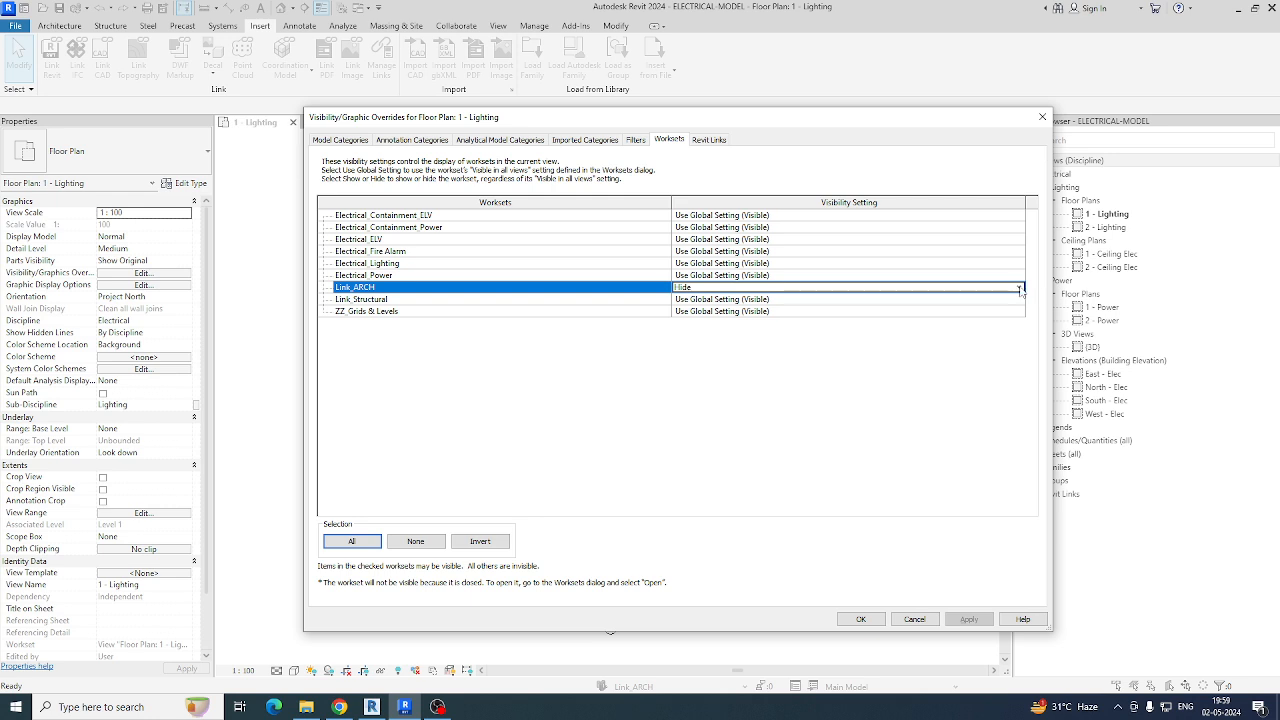
{"action": "left_click", "coordinate": [727, 290]}
{"action": "left_click", "coordinate": [684, 307]}
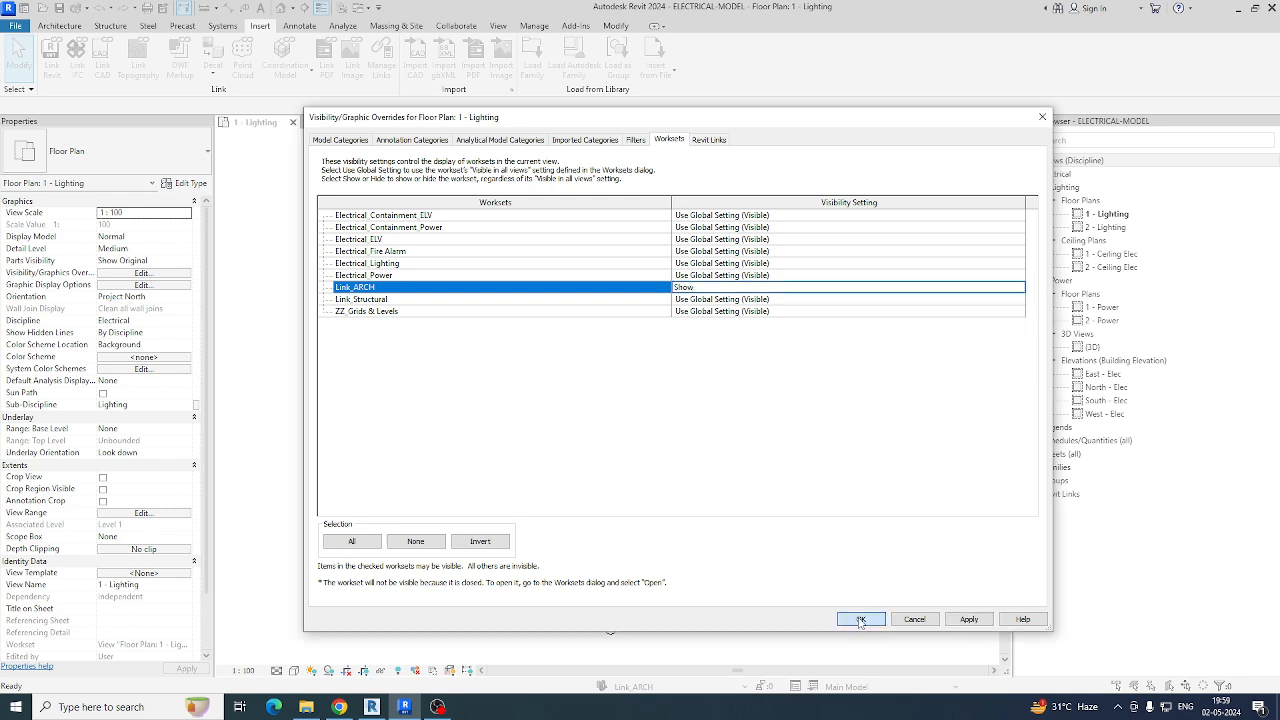
{"action": "left_click", "coordinate": [860, 619]}
{"action": "middle_click", "coordinate": [580, 364]}
{"action": "middle_click", "coordinate": [580, 364]}
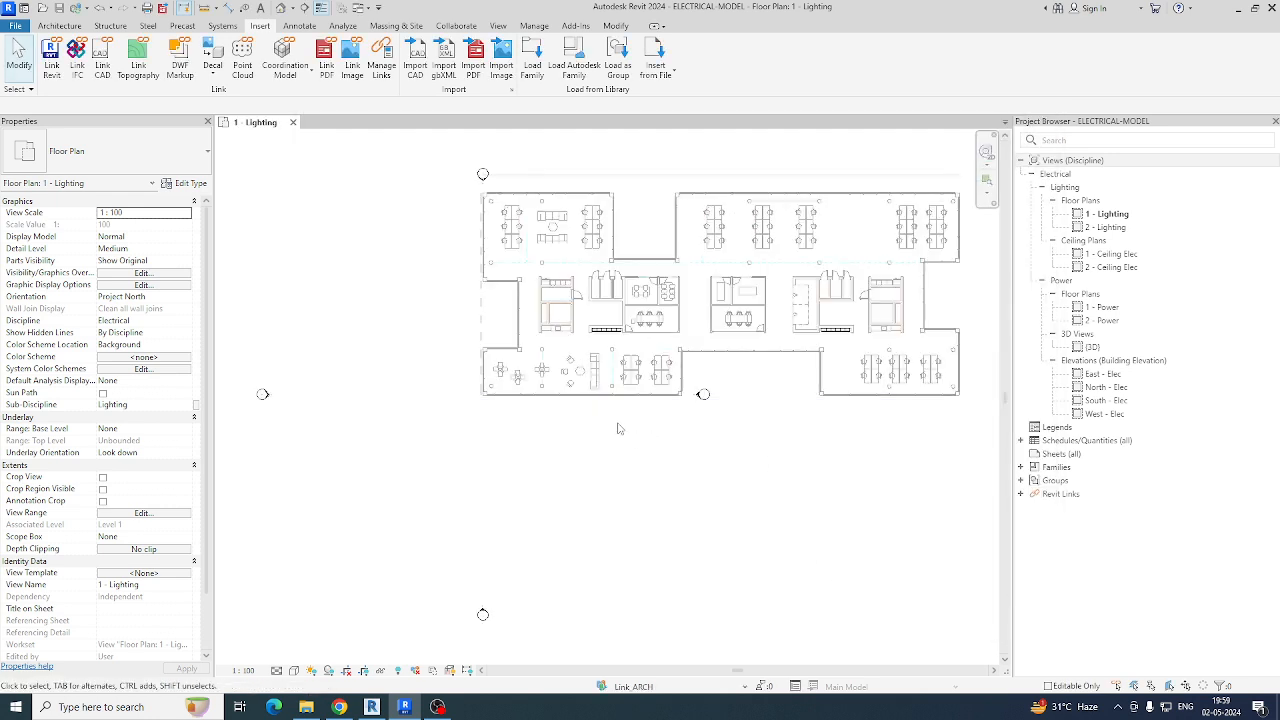
{"action": "scroll", "coordinate": [613, 425], "scroll_direction": "down", "scroll_amount": 3}
{"action": "scroll", "coordinate": [484, 406], "scroll_direction": "up", "scroll_amount": 2}
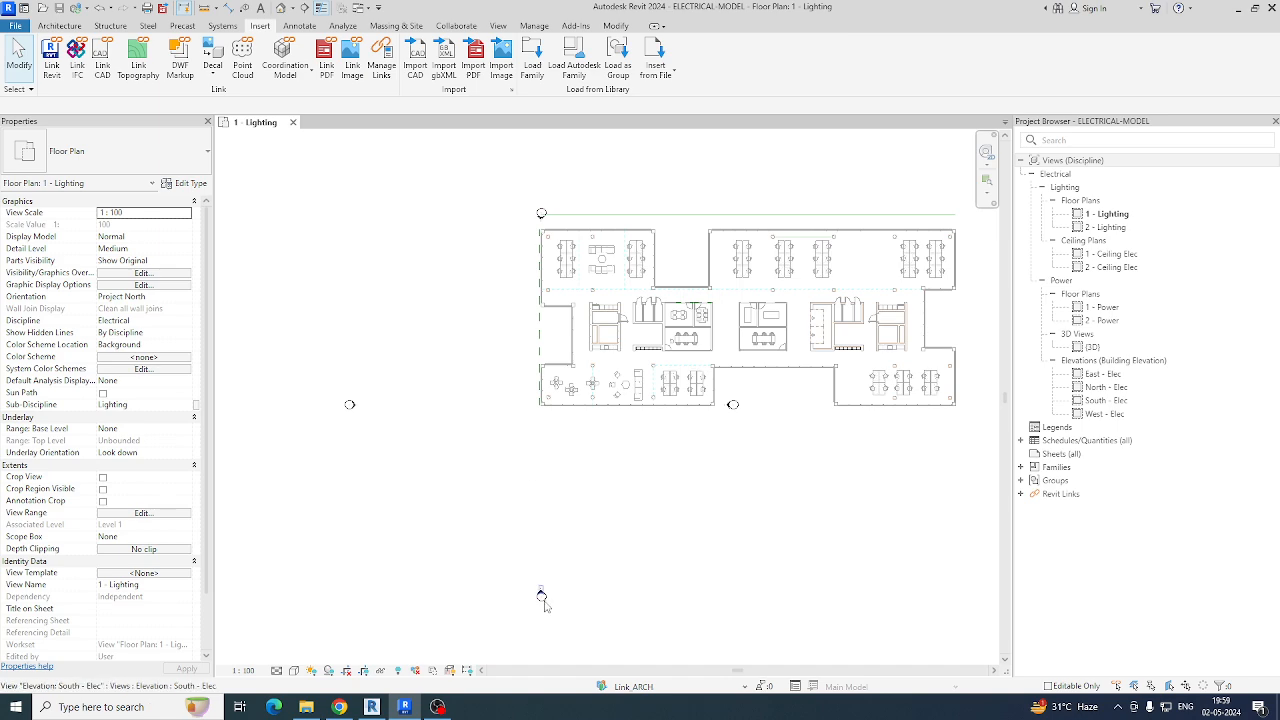
Step: Turn off the Elevations annotation category in the visibility/graphic overrides of the 1 - Lighting floor plan
{"action": "key", "text": "v"}
{"action": "key", "text": "v"}
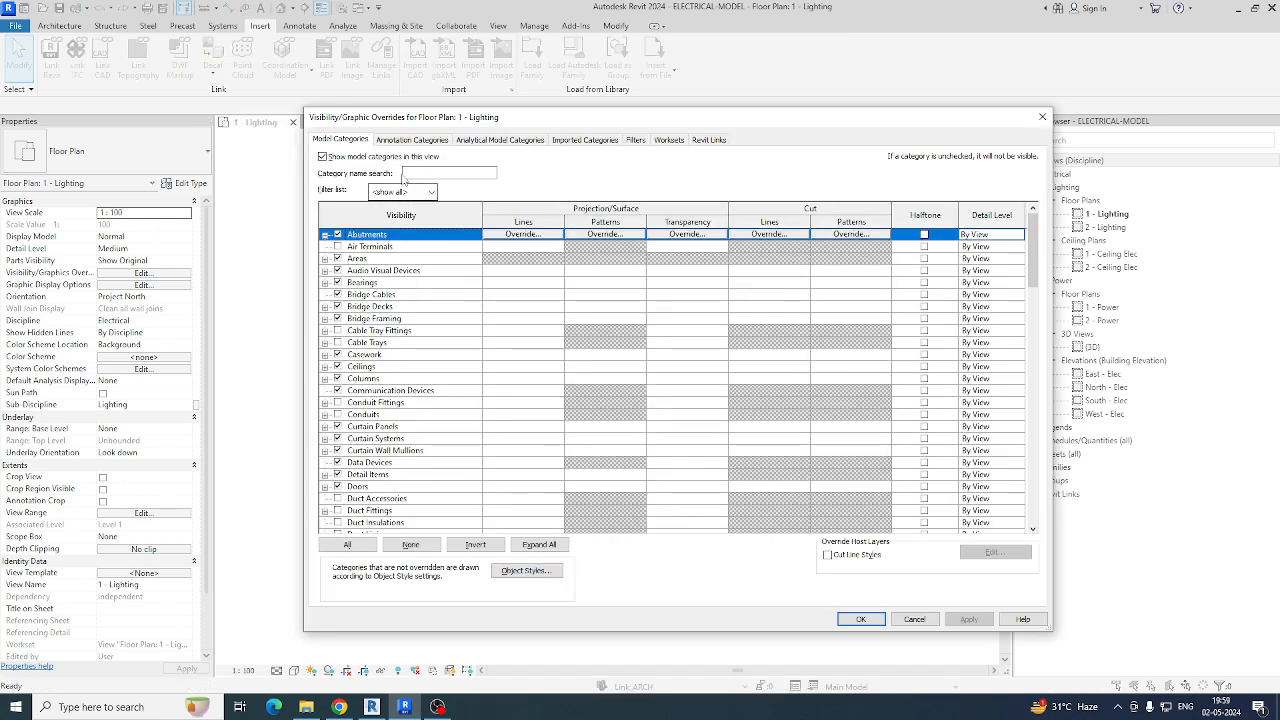
{"action": "left_click", "coordinate": [396, 140]}
{"action": "left_click", "coordinate": [398, 356]}
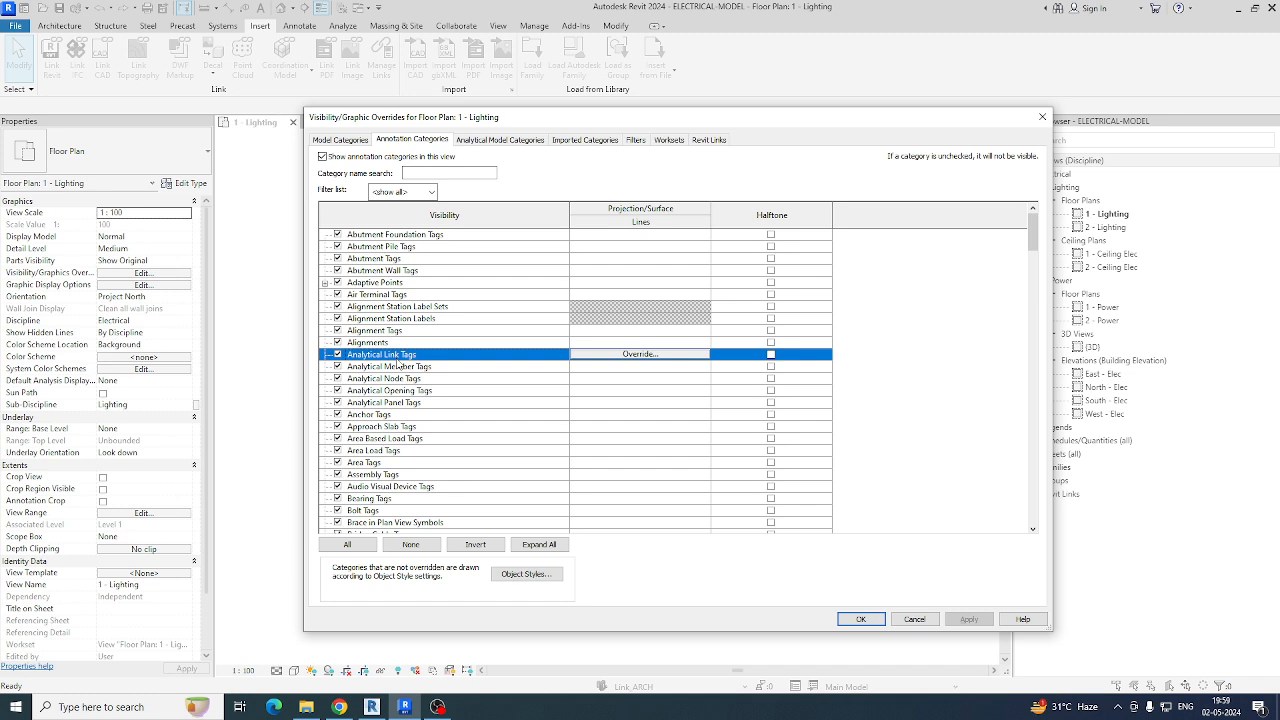
{"action": "key", "text": "e"}
{"action": "scroll", "coordinate": [425, 487], "scroll_direction": "down", "scroll_amount": 2}
{"action": "left_click", "coordinate": [342, 490]}
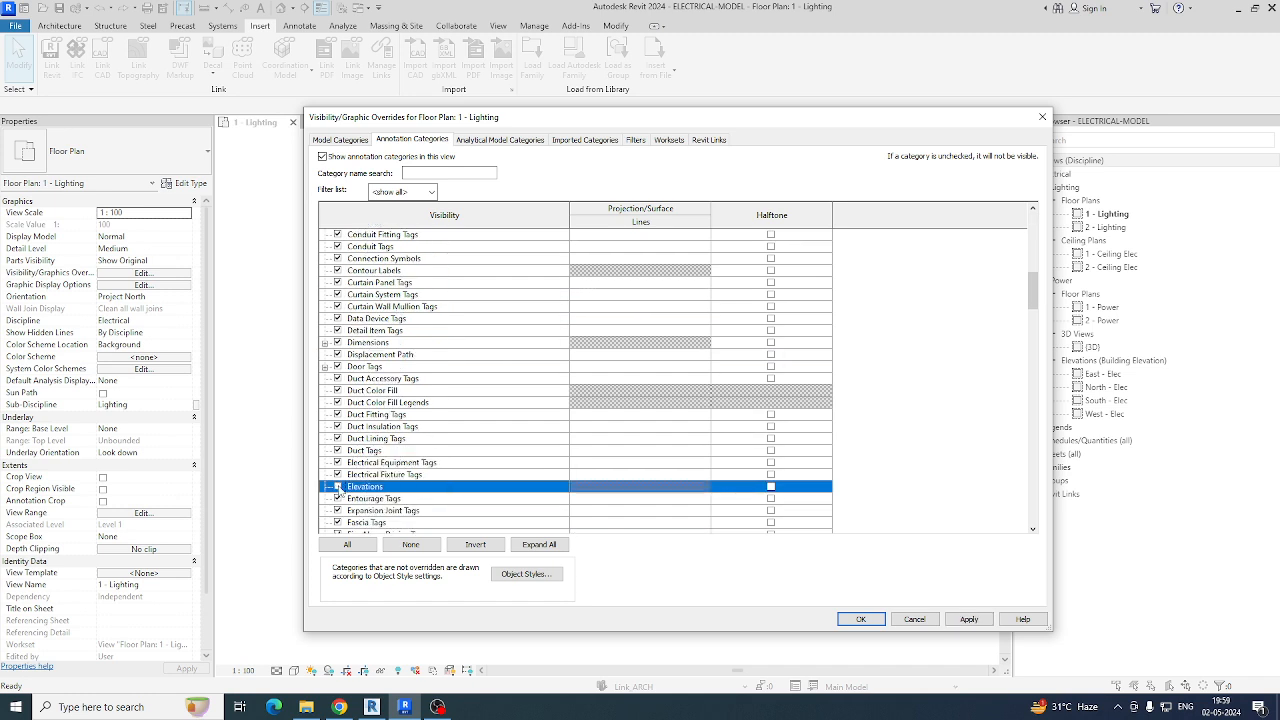
{"action": "left_click", "coordinate": [861, 619]}
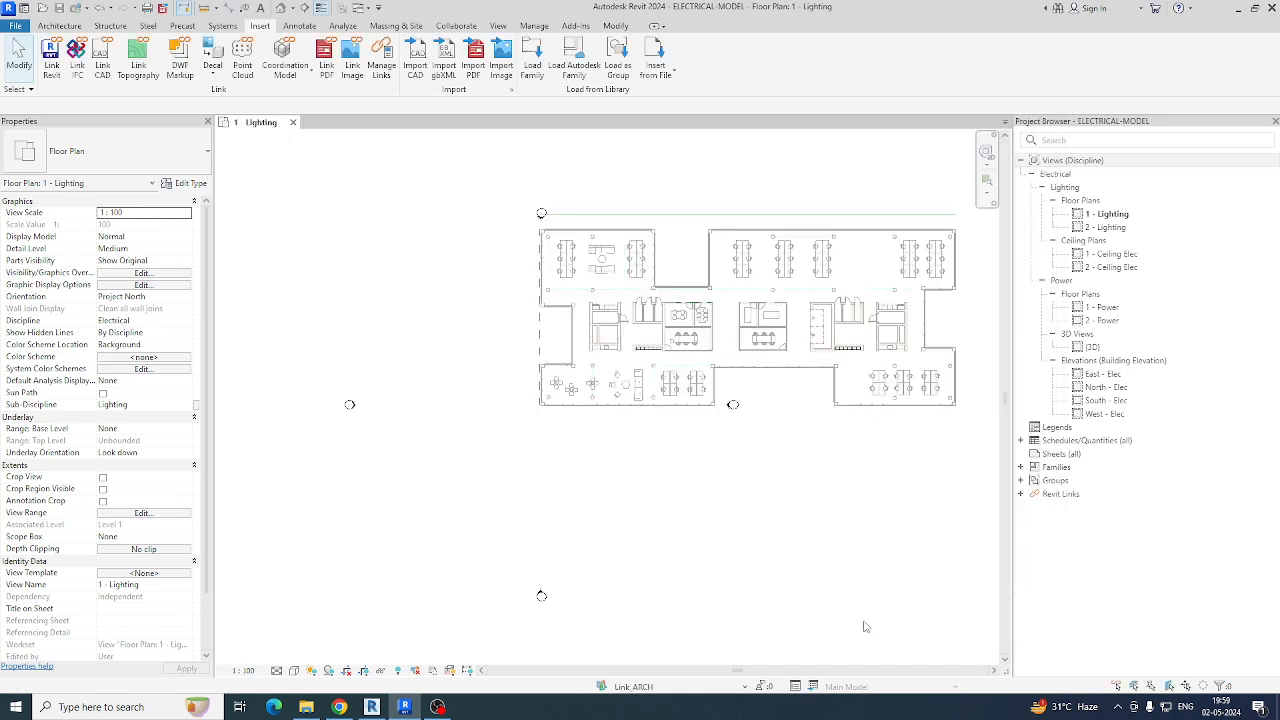
{"action": "middle_click", "coordinate": [729, 487]}
{"action": "middle_click", "coordinate": [729, 487]}
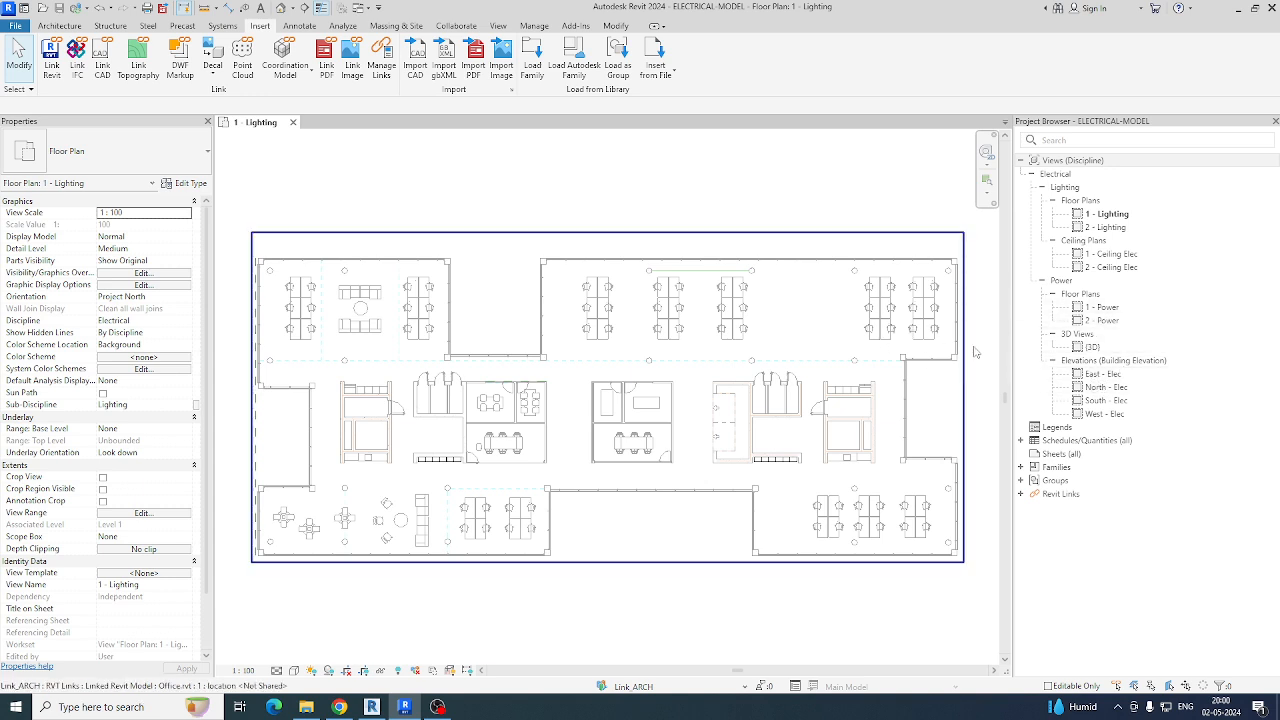
Step: Open the South - Elec elevation, select the project's Level 2 to compare it with the linked model's levels, and deselect it
{"action": "left_click", "coordinate": [1106, 404]}
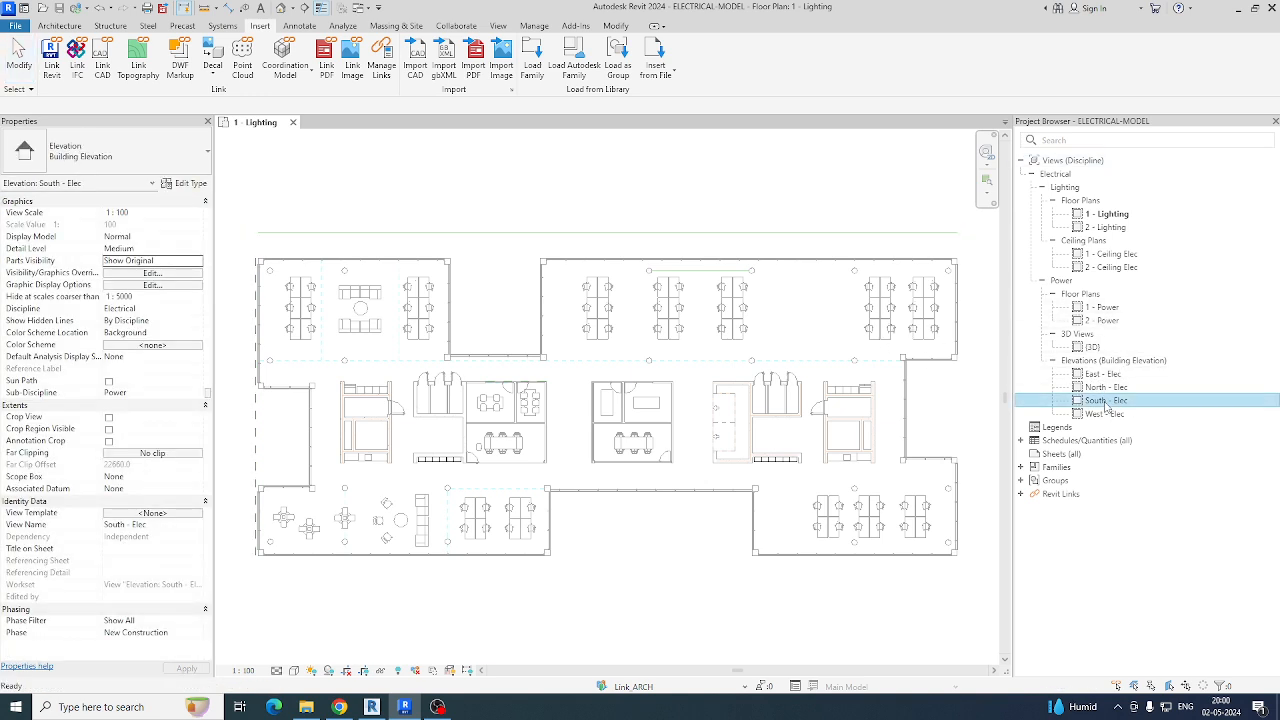
{"action": "double_click", "coordinate": [1106, 404]}
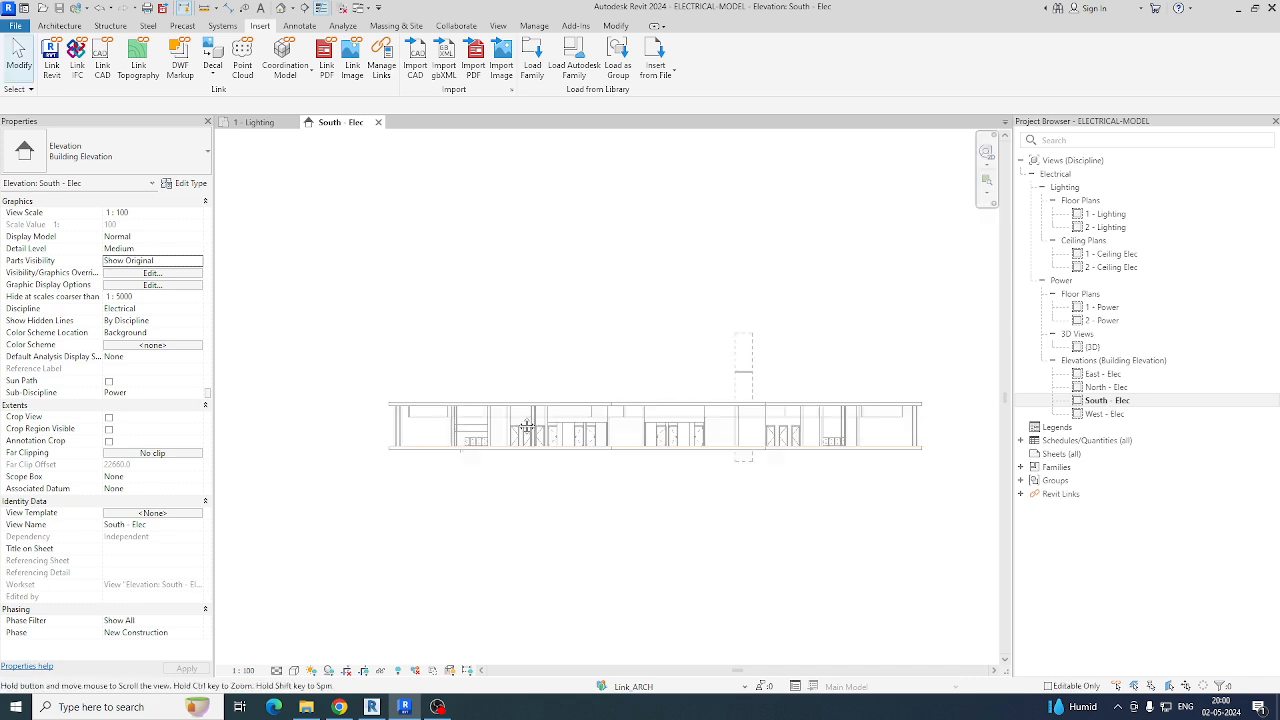
{"action": "left_click", "coordinate": [385, 388]}
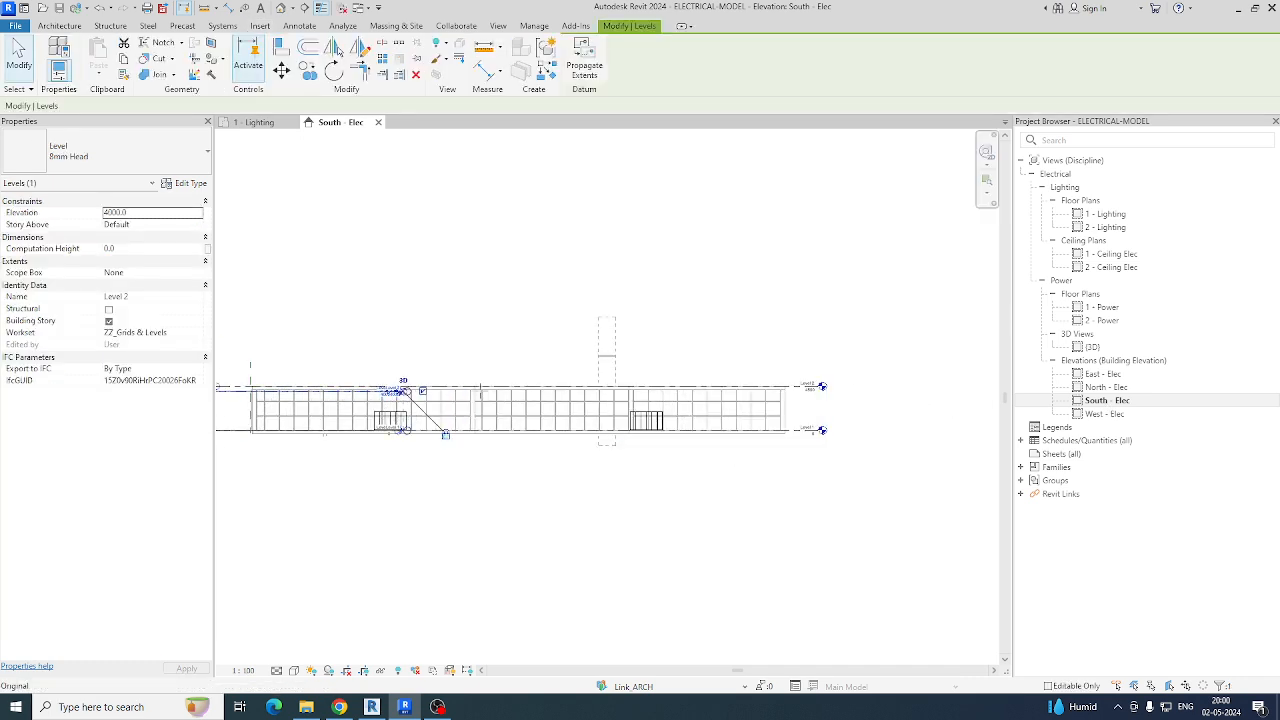
{"action": "left_click", "coordinate": [821, 389]}
{"action": "scroll", "coordinate": [790, 400], "scroll_direction": "up", "scroll_amount": 5}
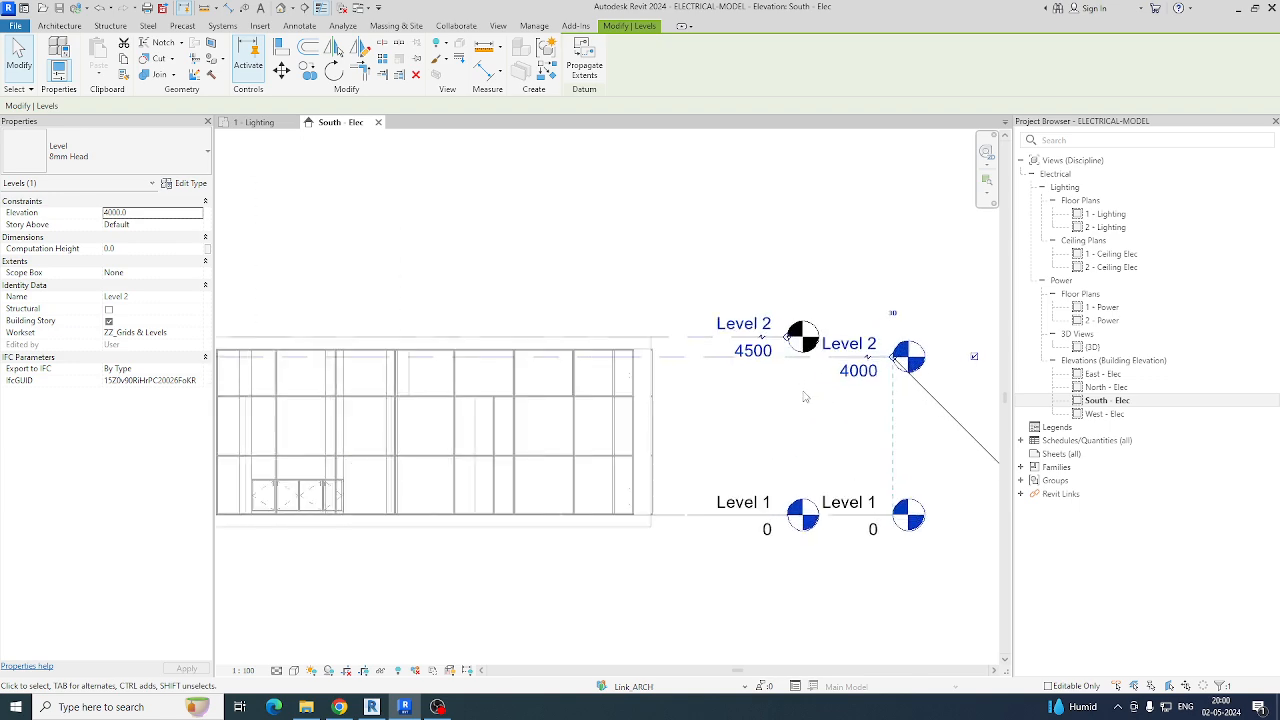
{"action": "left_click", "coordinate": [667, 405]}
{"action": "middle_click_drag", "start_coordinate": [754, 413], "coordinate": [588, 427]}
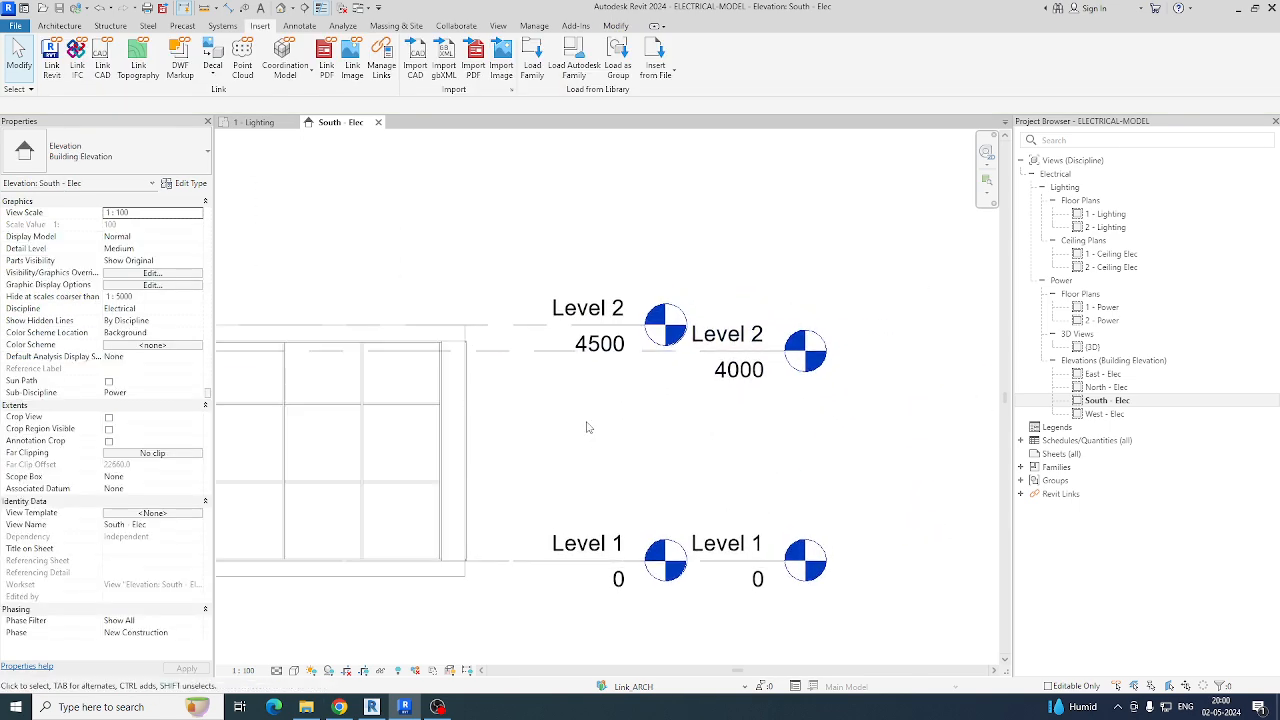
Step: Align the project's Level 2 to the linked architectural model's Level 2 in the South - Elec elevation
{"action": "key", "text": "a"}
{"action": "key", "text": "l"}
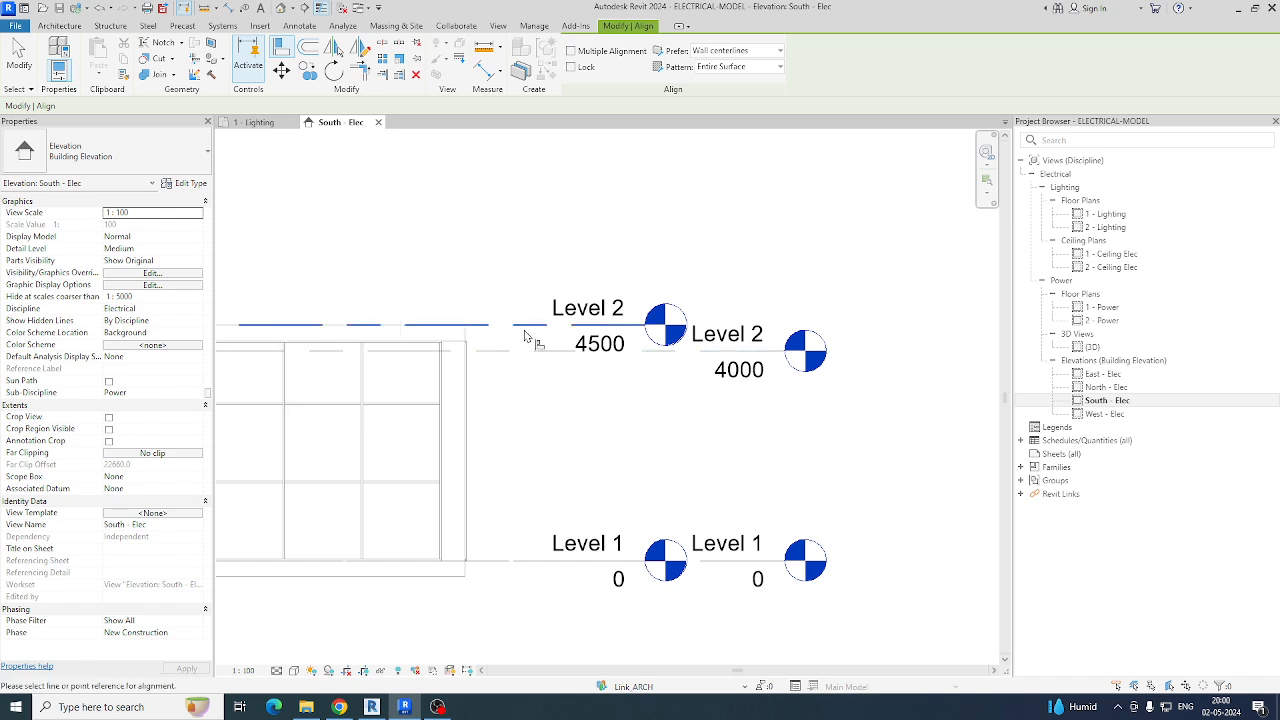
{"action": "left_click", "coordinate": [526, 330]}
{"action": "left_click", "coordinate": [534, 350]}
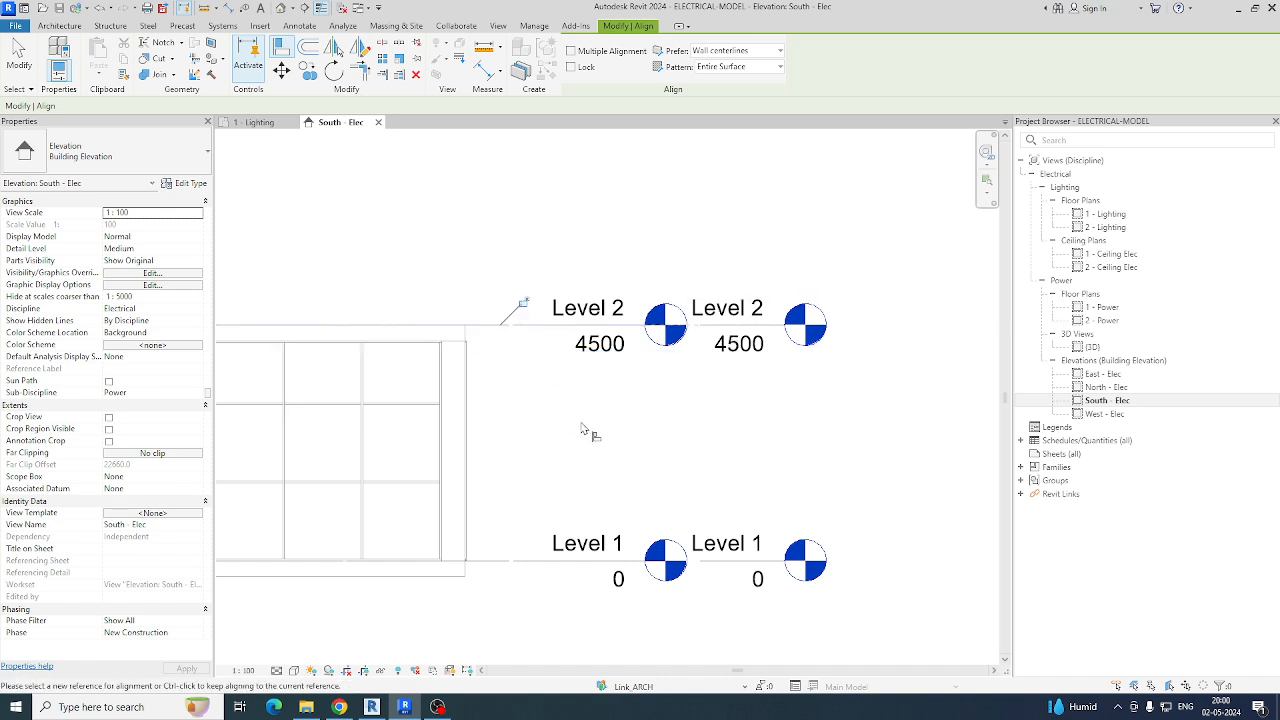
{"action": "key", "text": "Escape"}
{"action": "key", "text": "Escape"}
{"action": "scroll", "coordinate": [660, 415], "scroll_direction": "down", "scroll_amount": 4}
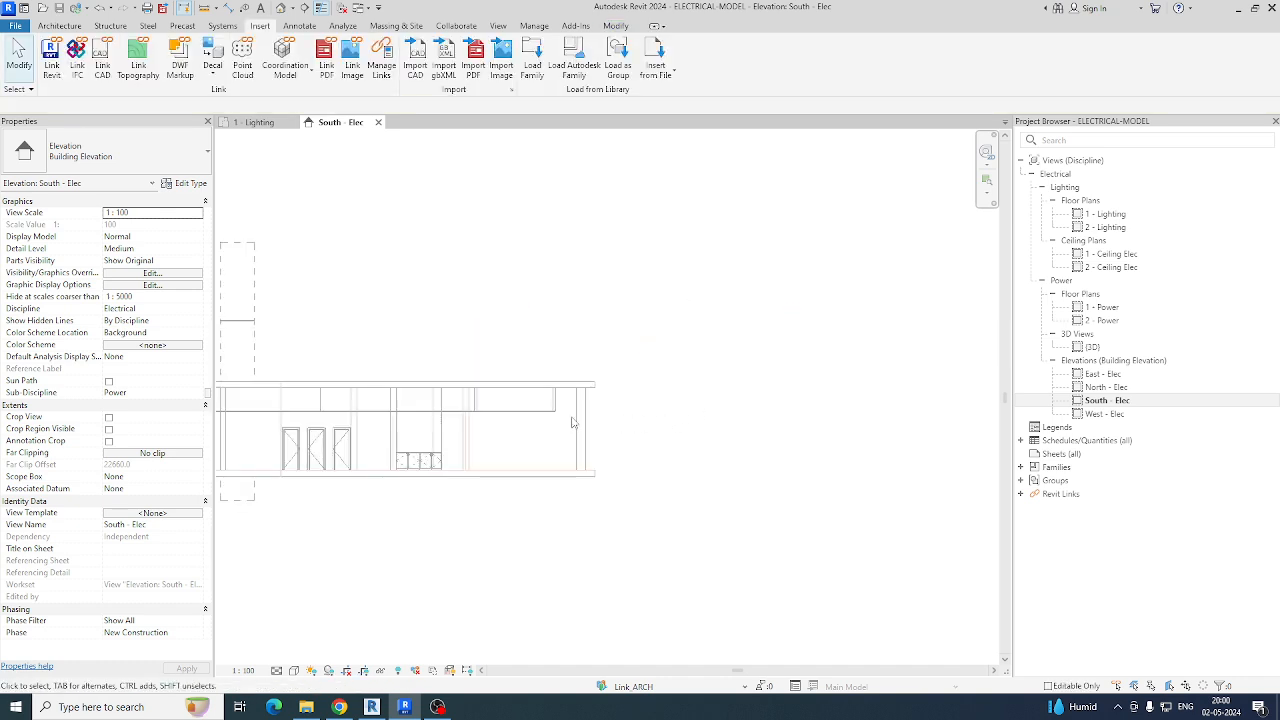
{"action": "scroll", "coordinate": [723, 421], "scroll_direction": "down", "scroll_amount": 3}
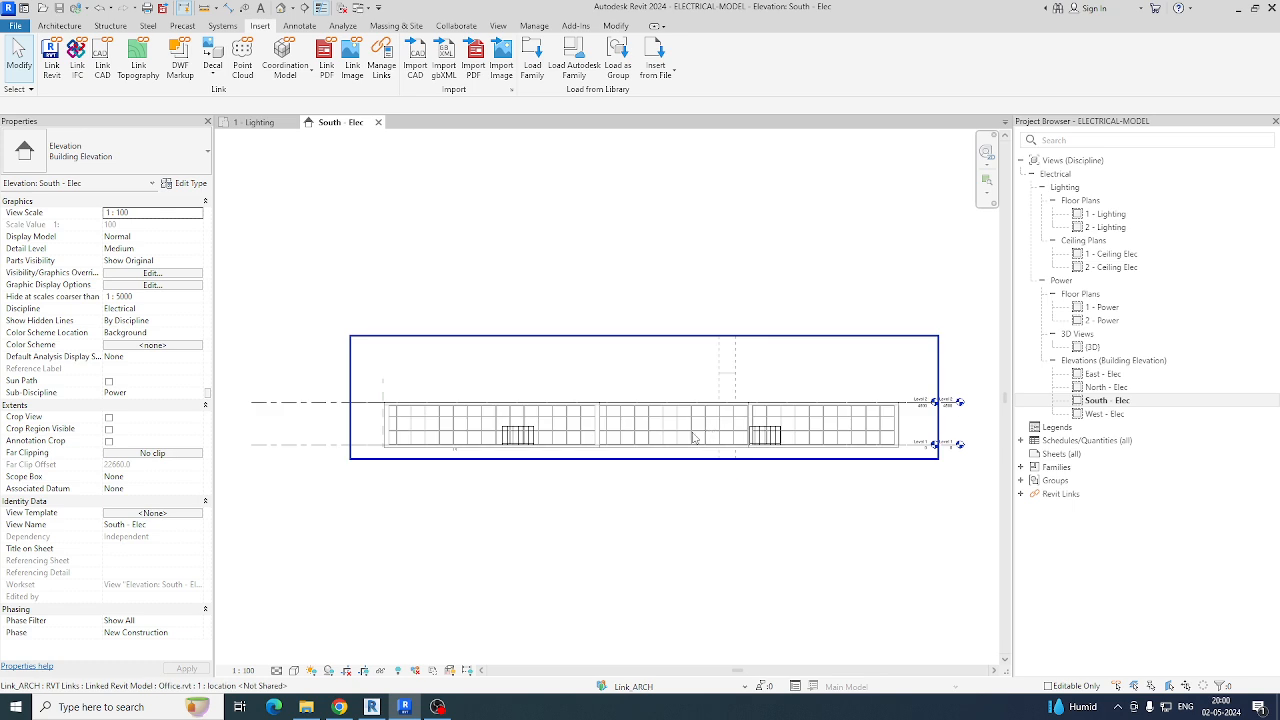
{"action": "scroll", "coordinate": [925, 441], "scroll_direction": "up", "scroll_amount": 1}
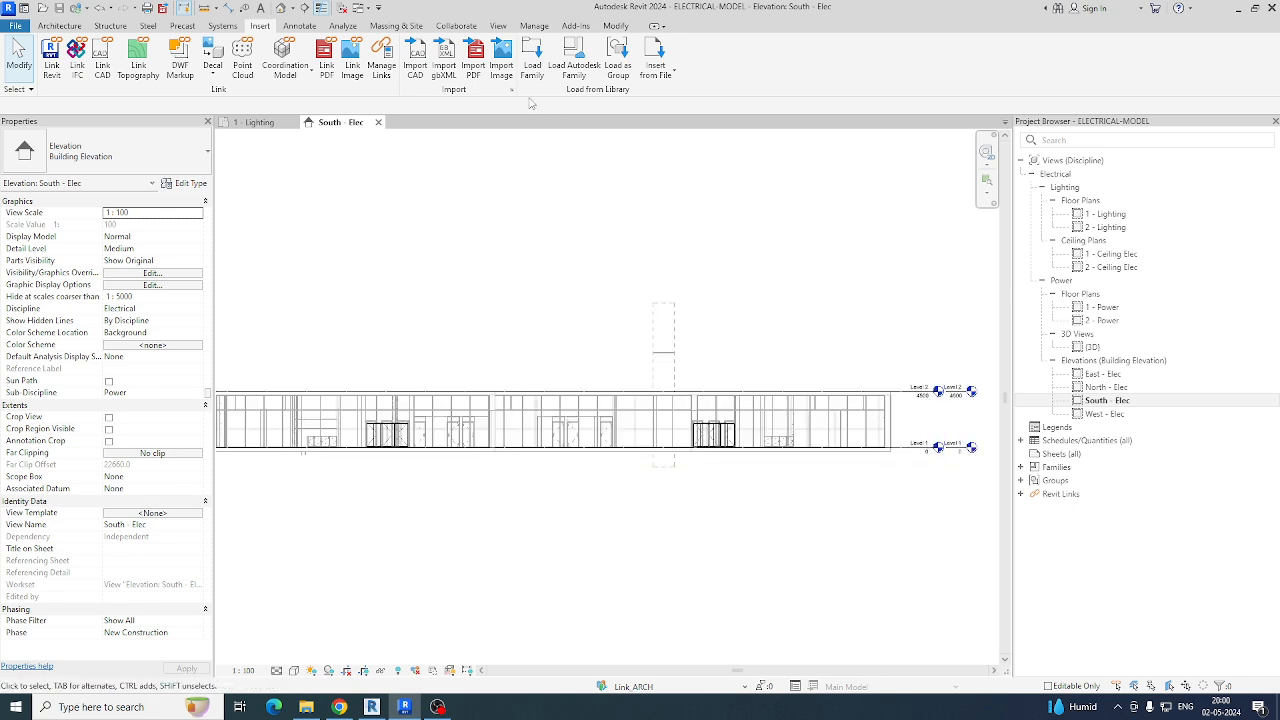
Step: Start Copy/Monitor with the Select Link option and choose the linked Office model in the elevation
{"action": "left_click", "coordinate": [455, 26]}
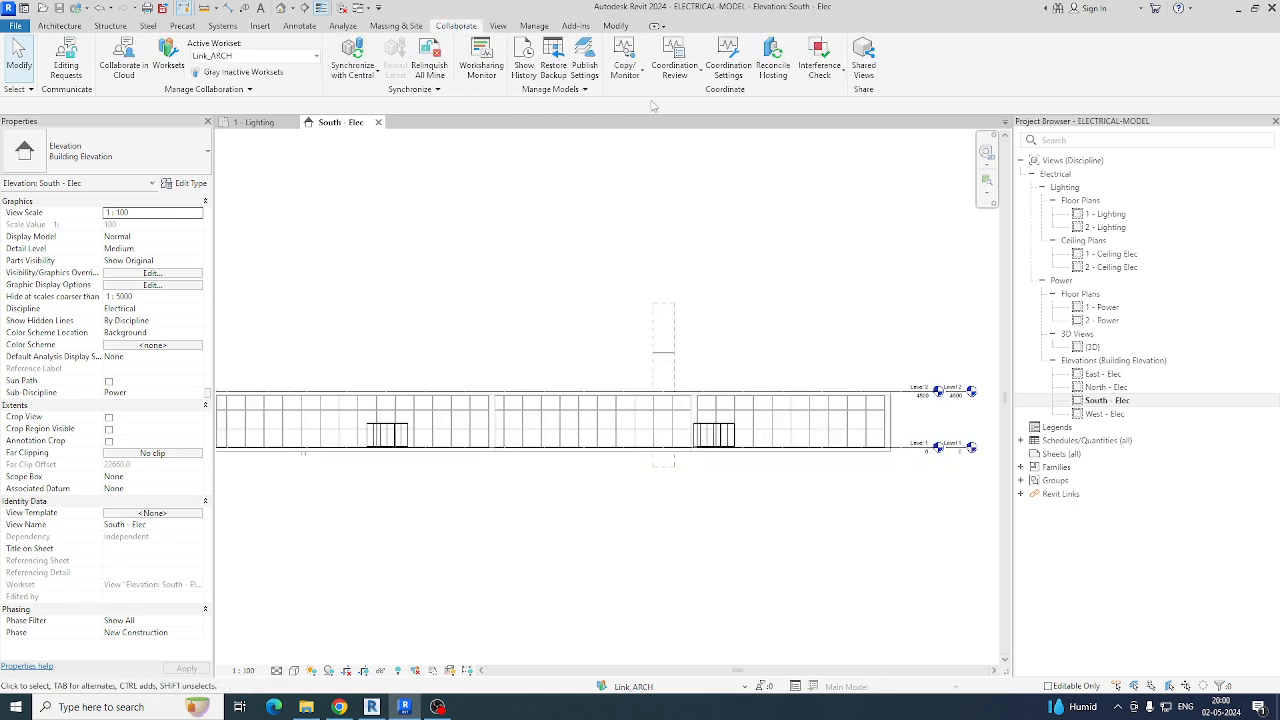
{"action": "left_click", "coordinate": [640, 70]}
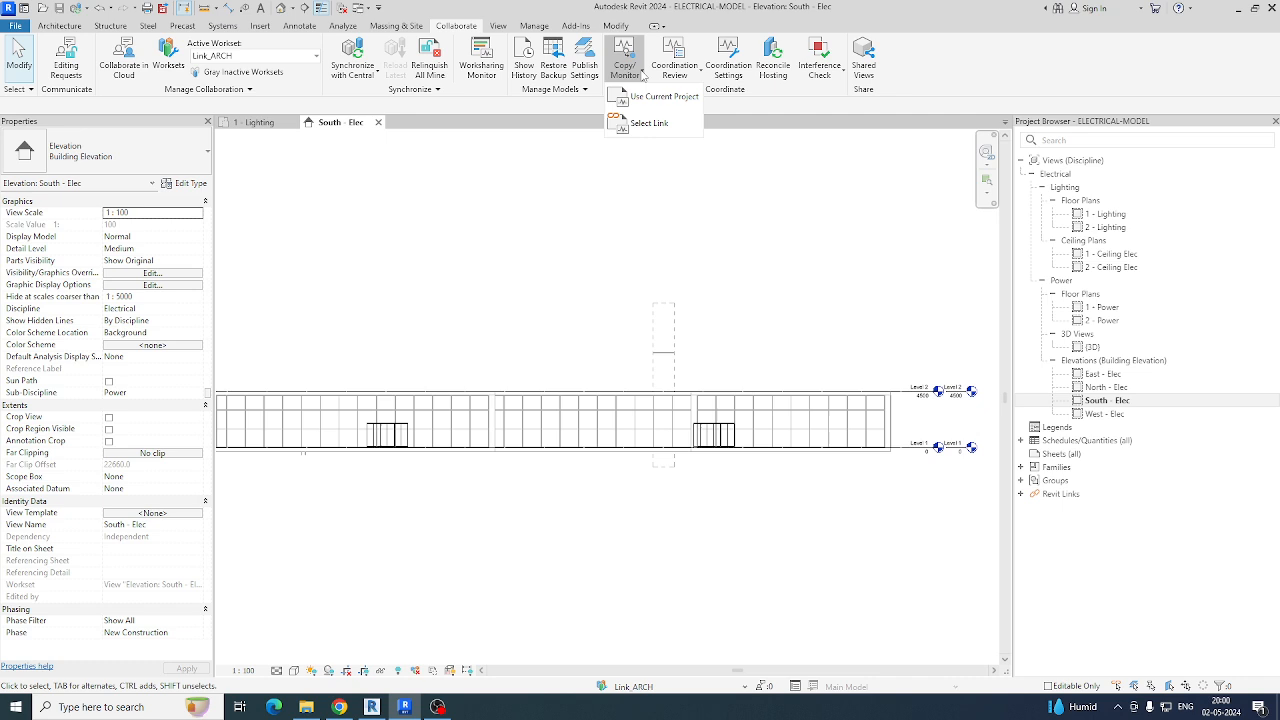
{"action": "left_click", "coordinate": [647, 124]}
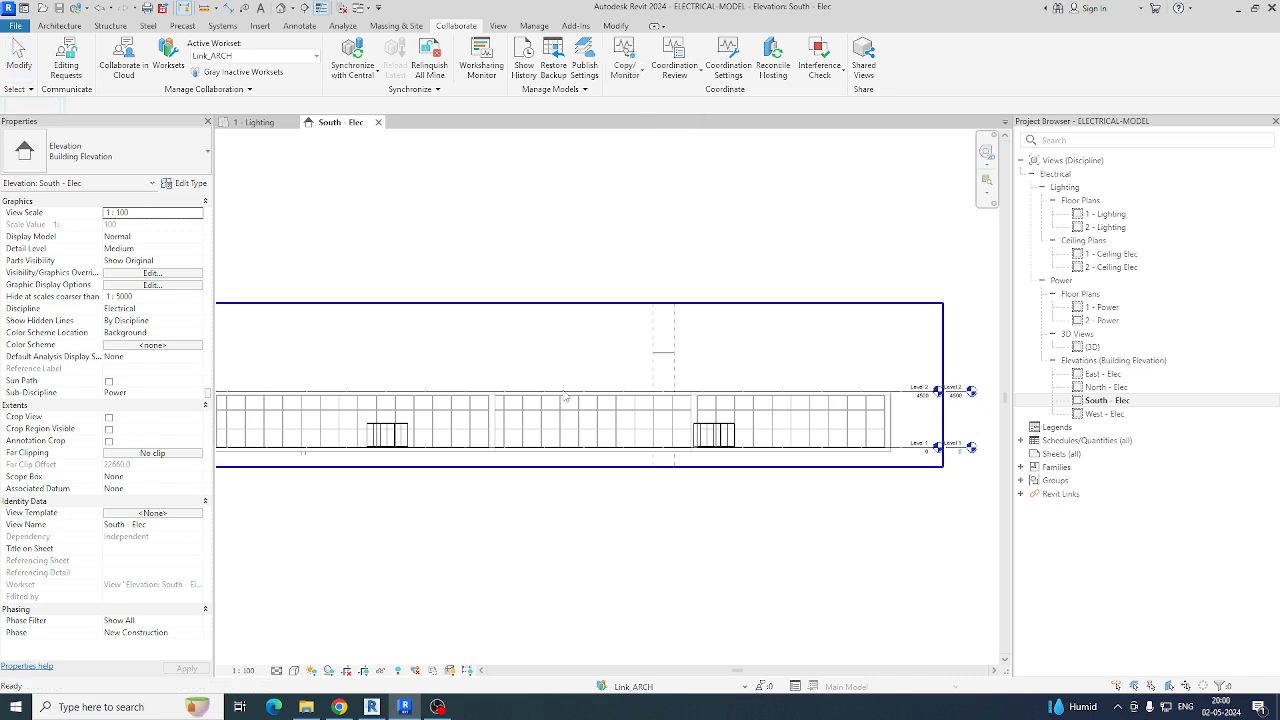
{"action": "left_click", "coordinate": [636, 361]}
{"action": "scroll", "coordinate": [700, 348], "scroll_direction": "down", "scroll_amount": 3}
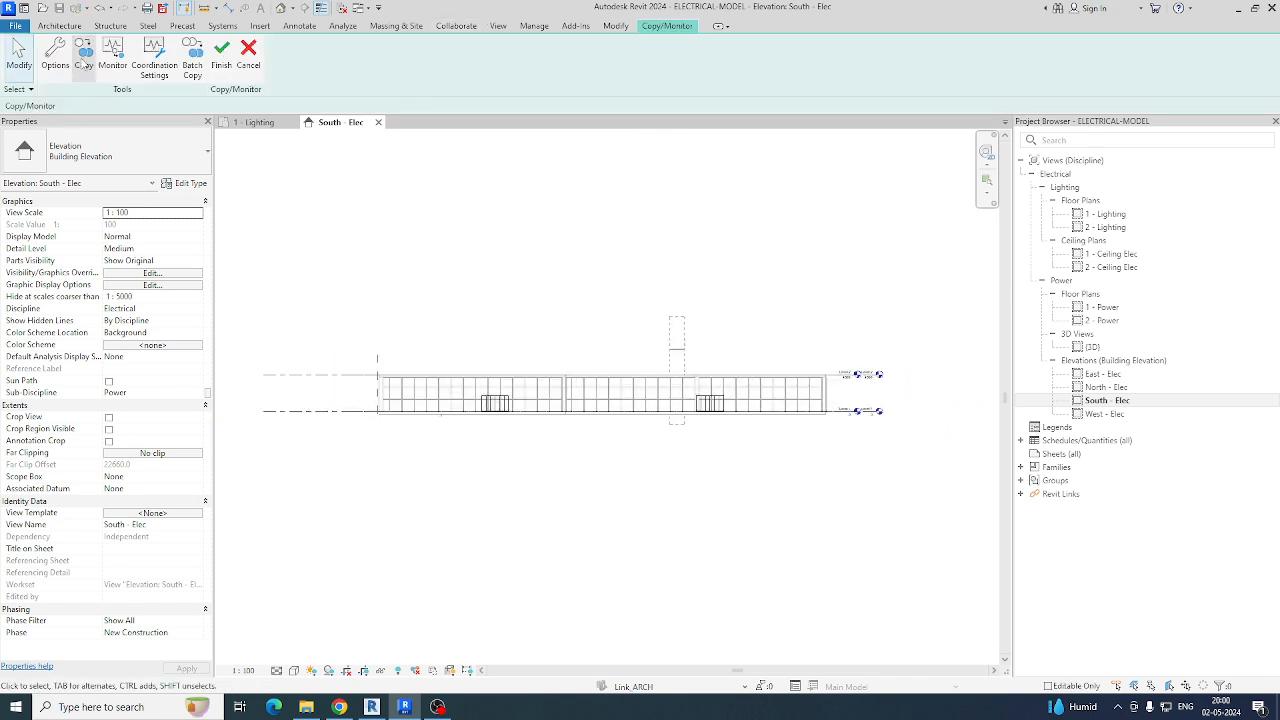
Step: Start the Copy tool with the Multiple option and window-select the whole building including its levels
{"action": "left_click", "coordinate": [83, 58]}
{"action": "scroll", "coordinate": [690, 258], "scroll_direction": "down", "scroll_amount": 2}
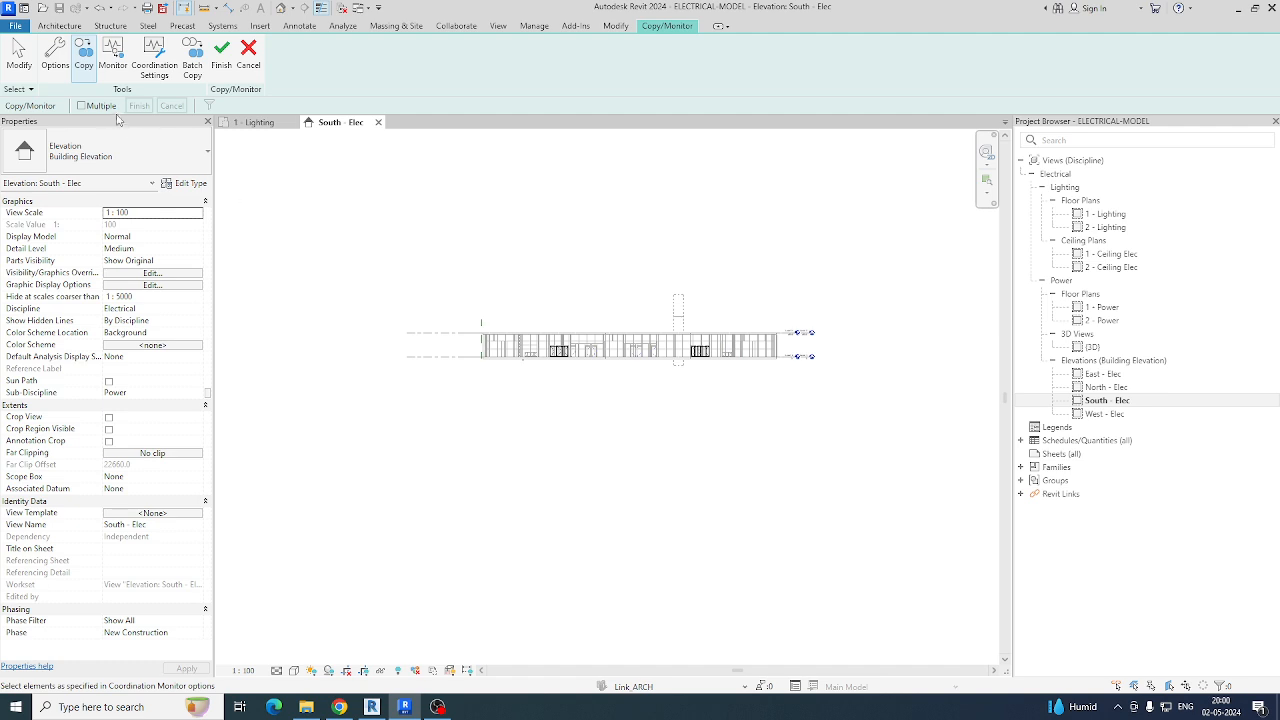
{"action": "left_click", "coordinate": [80, 106]}
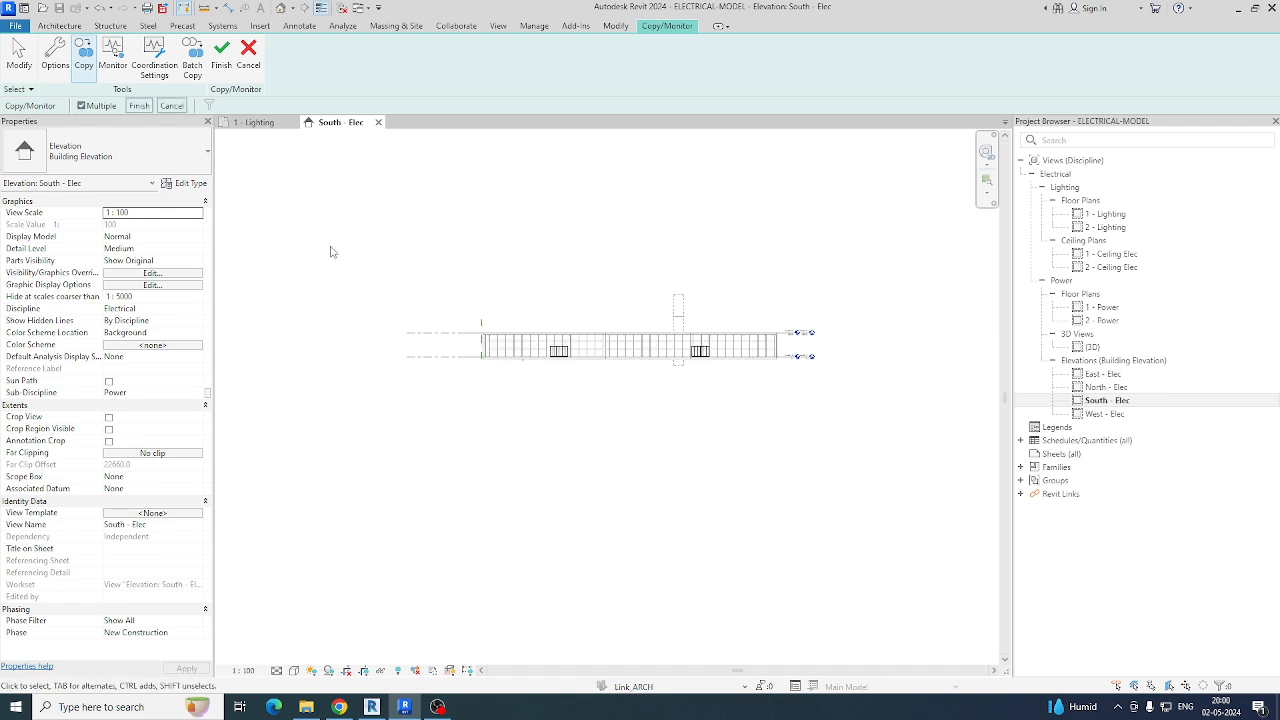
{"action": "left_click_drag", "start_coordinate": [331, 251], "coordinate": [907, 452]}
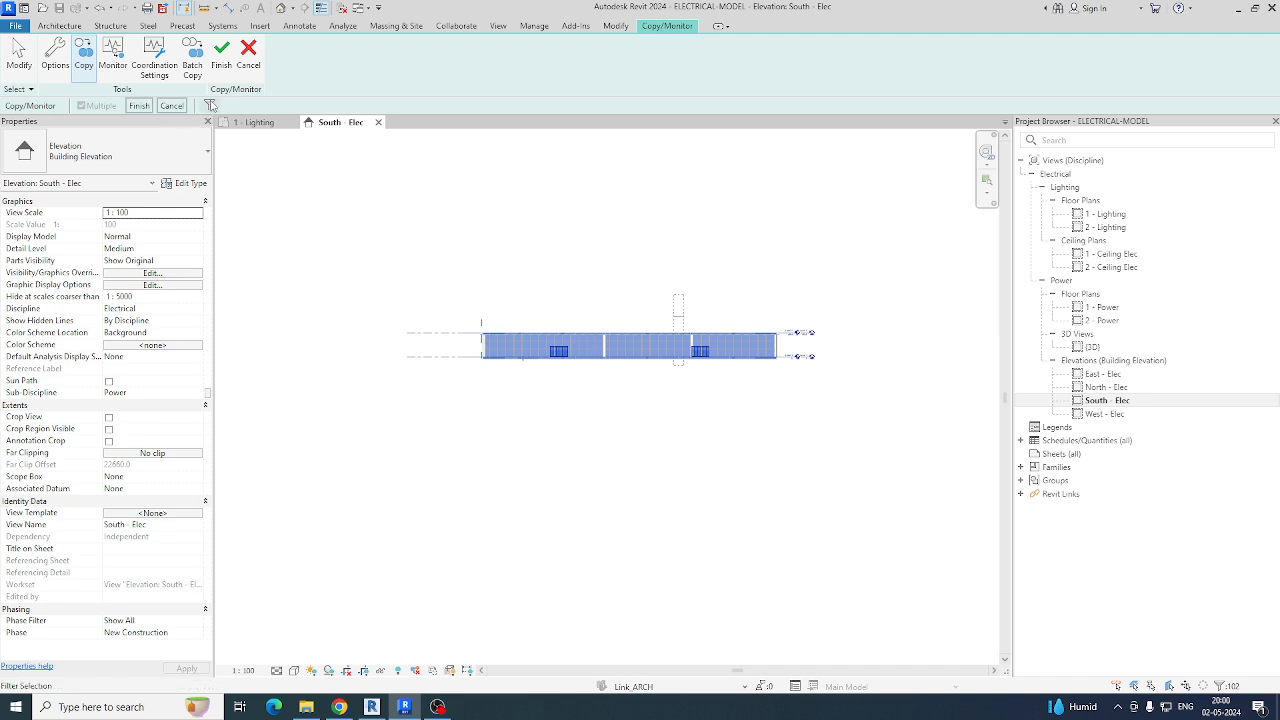
Step: Filter the selection to Levels only, copy them with monitoring, and finish the Copy/Monitor session
{"action": "left_click", "coordinate": [210, 106]}
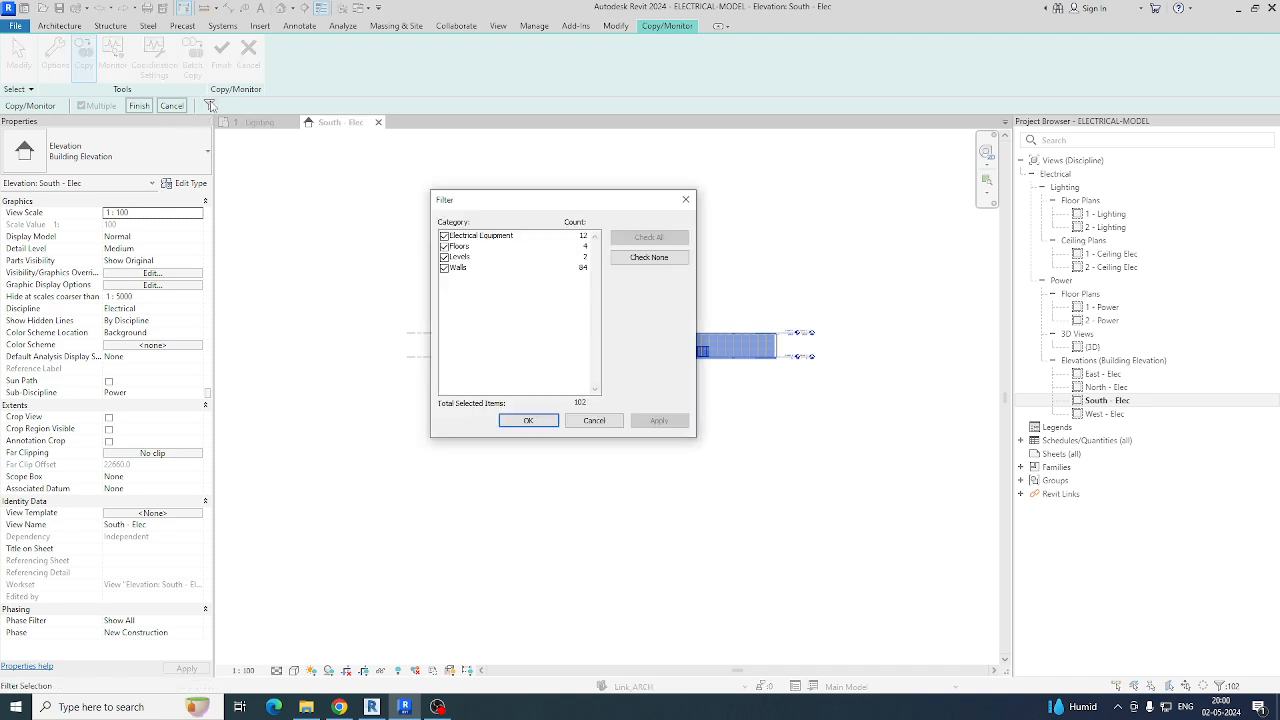
{"action": "left_click", "coordinate": [649, 257]}
{"action": "left_click", "coordinate": [444, 257]}
{"action": "left_click", "coordinate": [527, 421]}
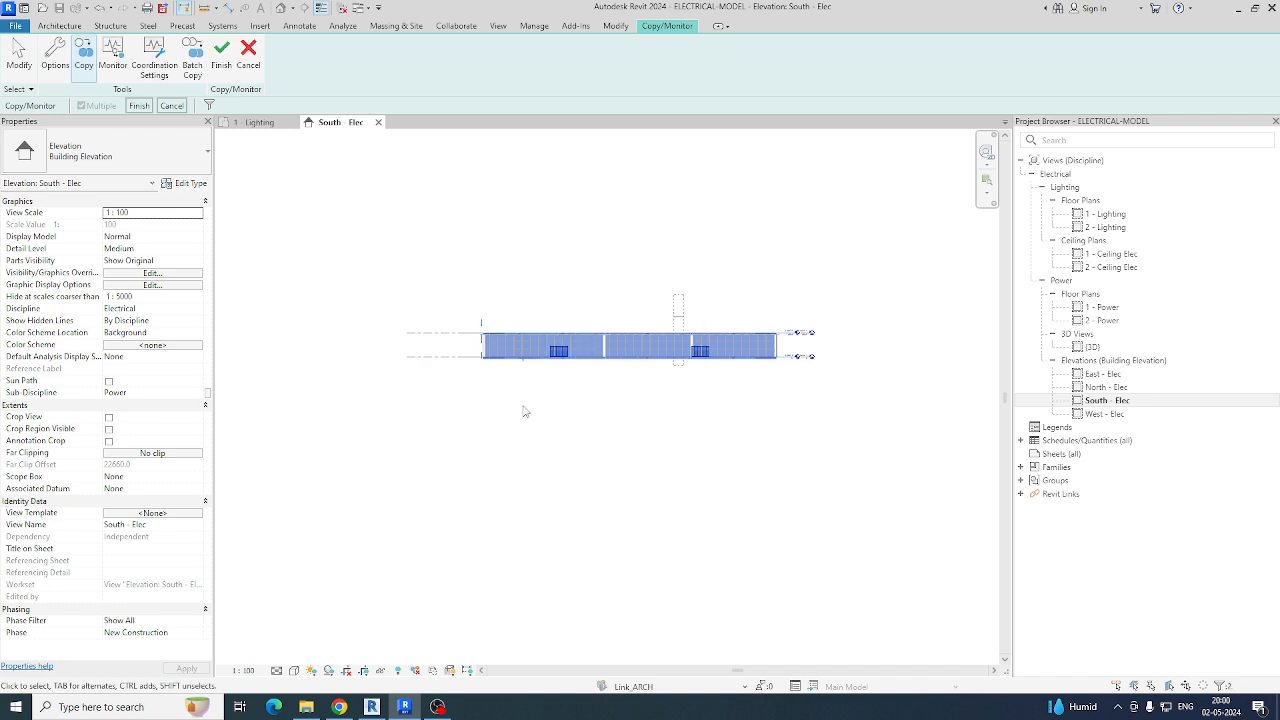
{"action": "left_click", "coordinate": [139, 105]}
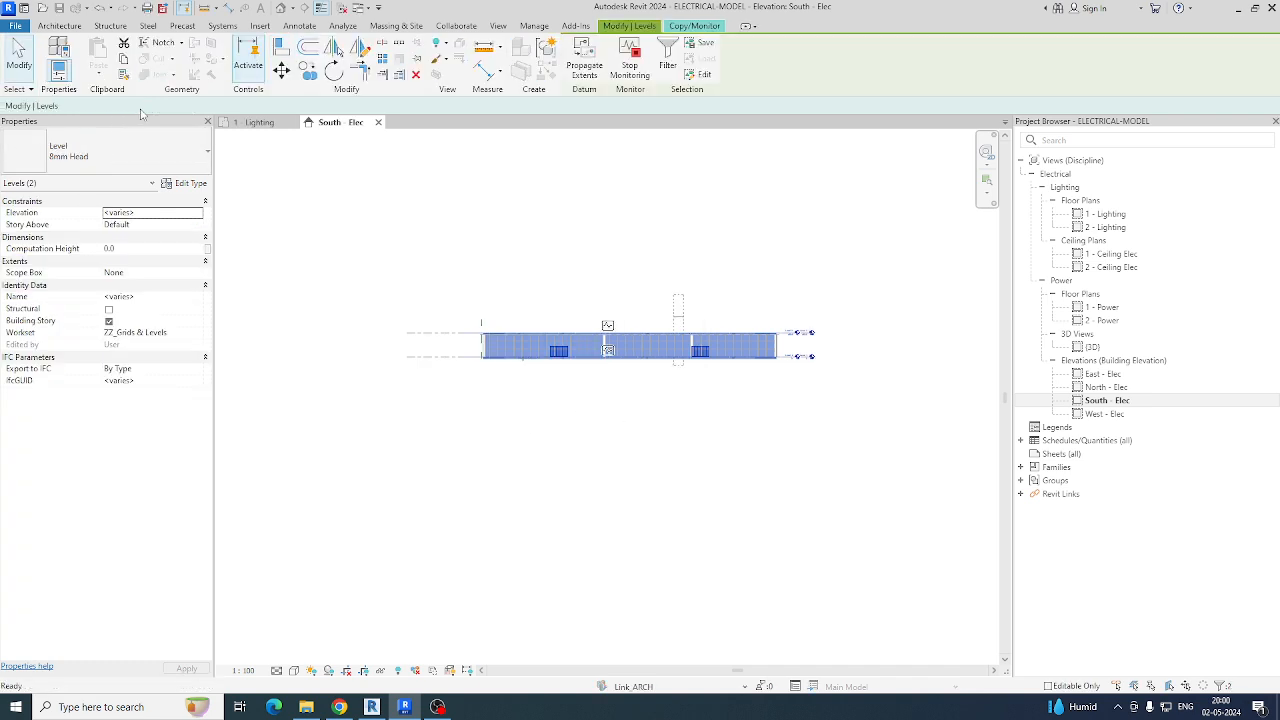
{"action": "left_click", "coordinate": [692, 27]}
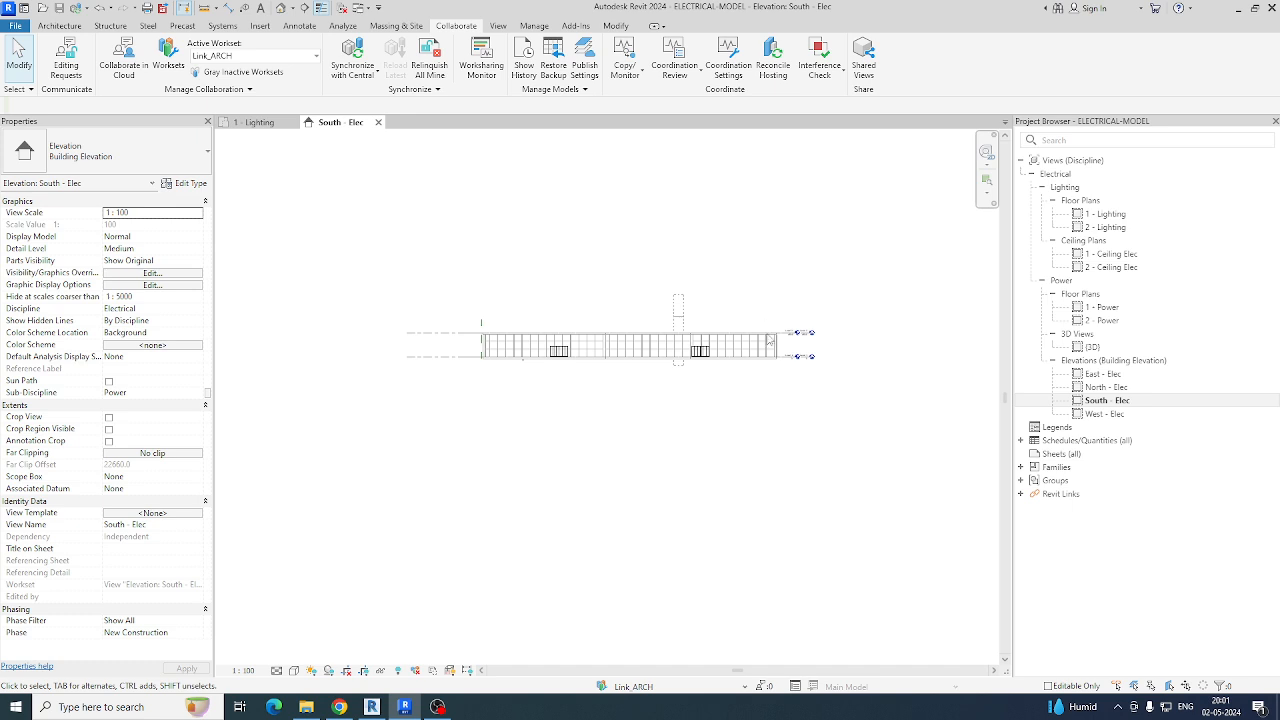
Step: Select the project's Level 2 in the elevation to check its monitoring status, and deselect it
{"action": "scroll", "coordinate": [770, 342], "scroll_direction": "up", "scroll_amount": 6}
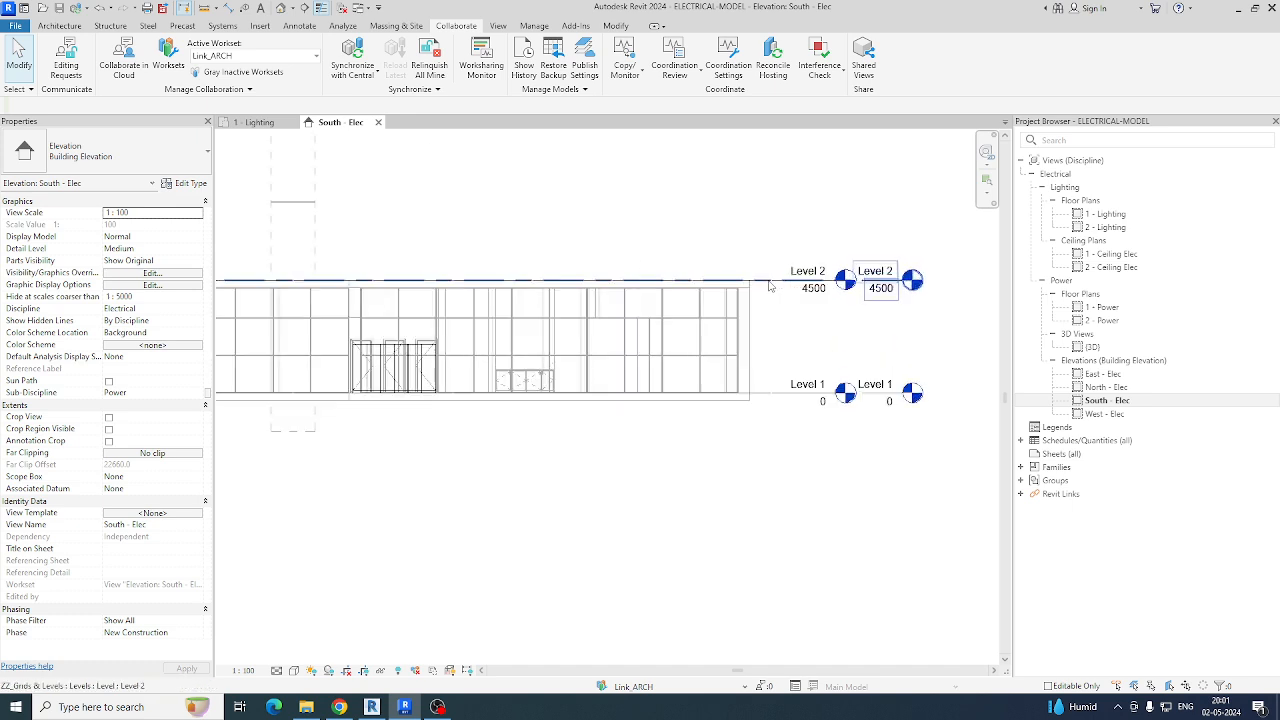
{"action": "middle_click_drag", "start_coordinate": [561, 318], "coordinate": [320, 327]}
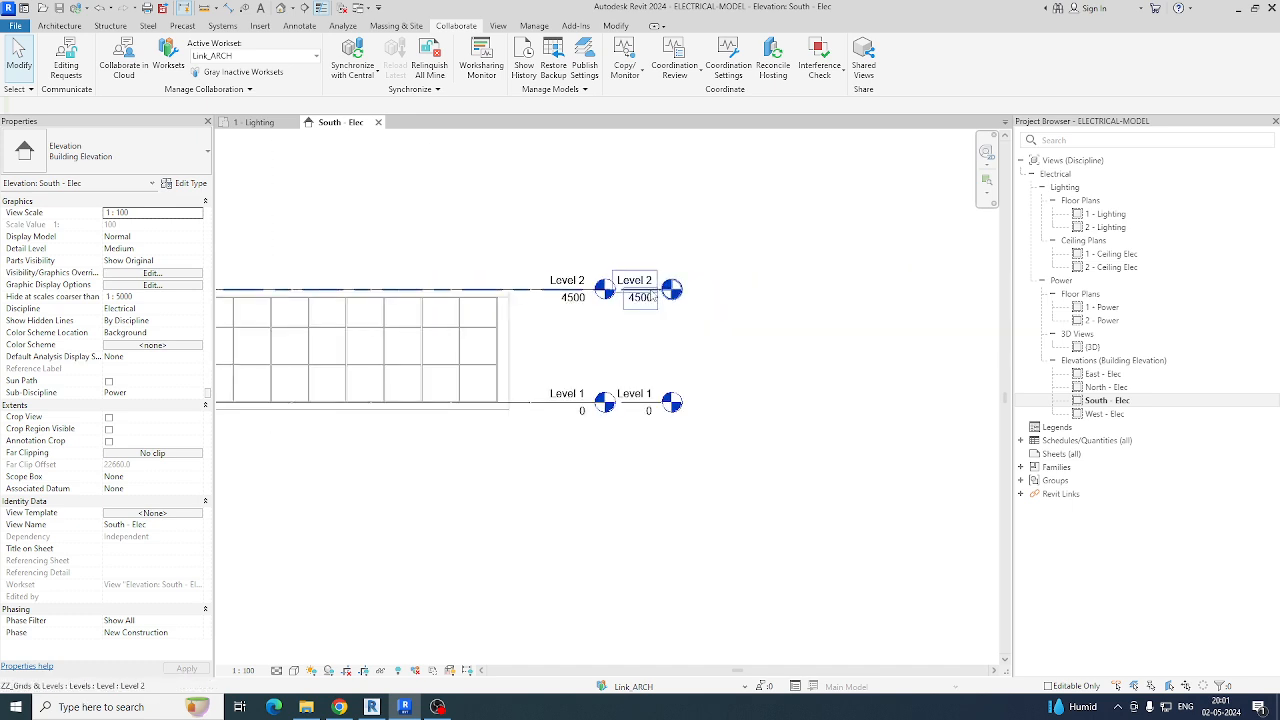
{"action": "left_click", "coordinate": [540, 292]}
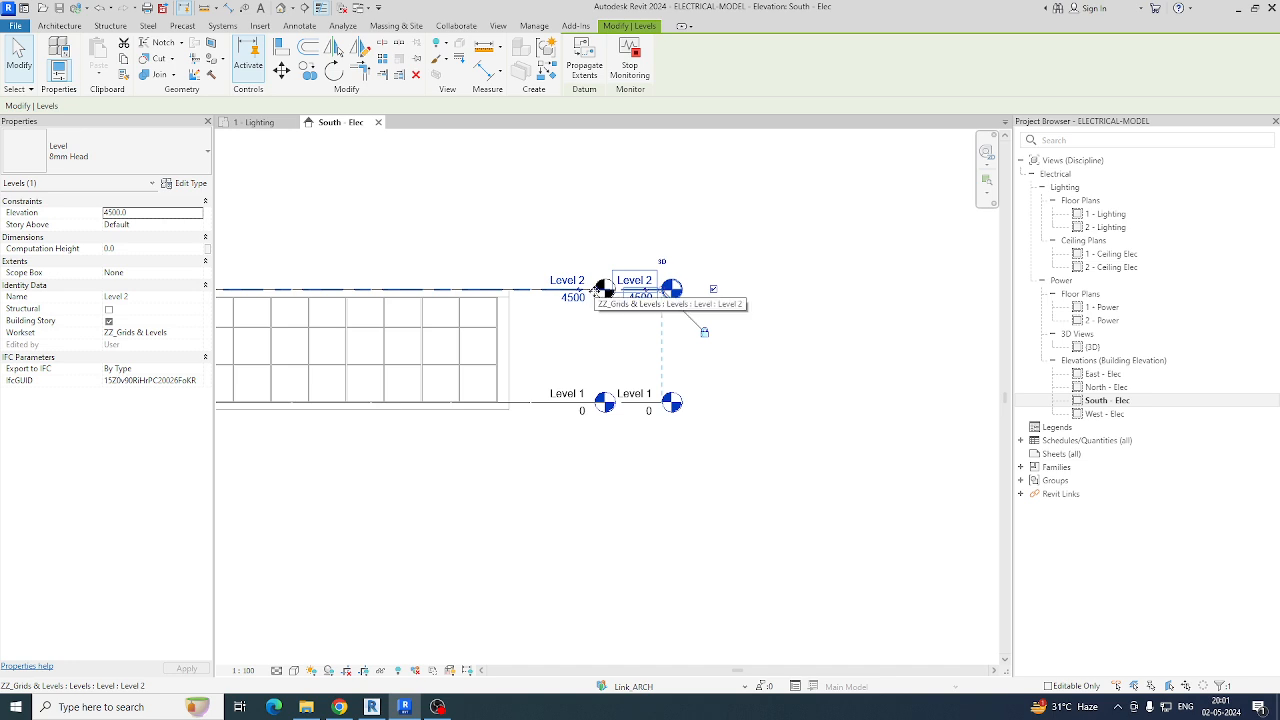
{"action": "left_click", "coordinate": [577, 331]}
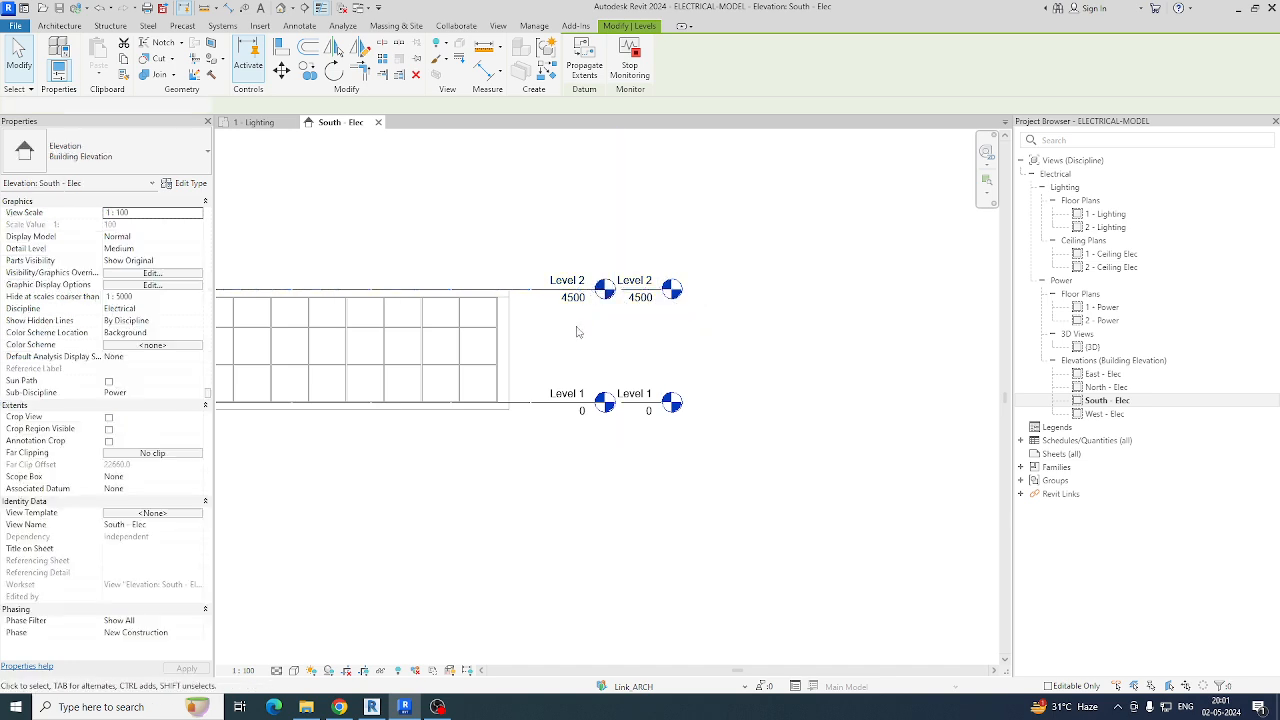
Step: Extend the ends of the project's level lines outward, clear of the linked model's level heads in the south elevation
{"action": "left_click", "coordinate": [534, 292]}
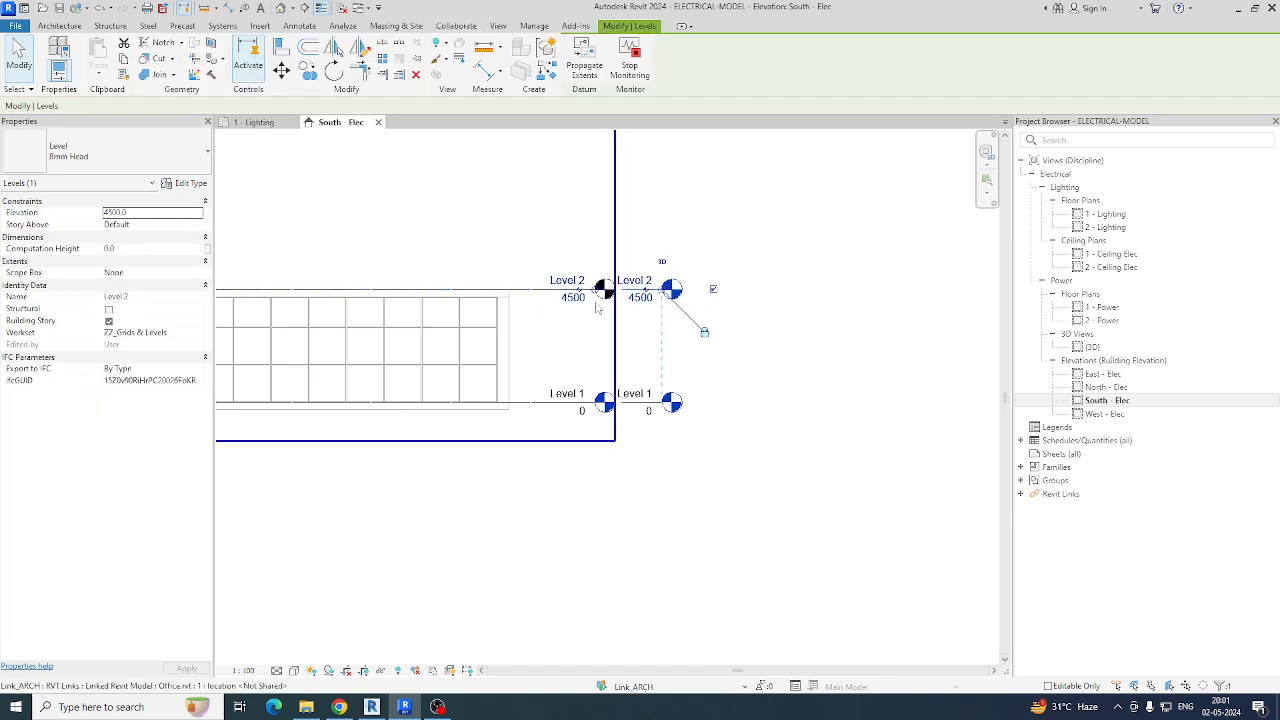
{"action": "scroll", "coordinate": [598, 288], "scroll_direction": "up", "scroll_amount": 2}
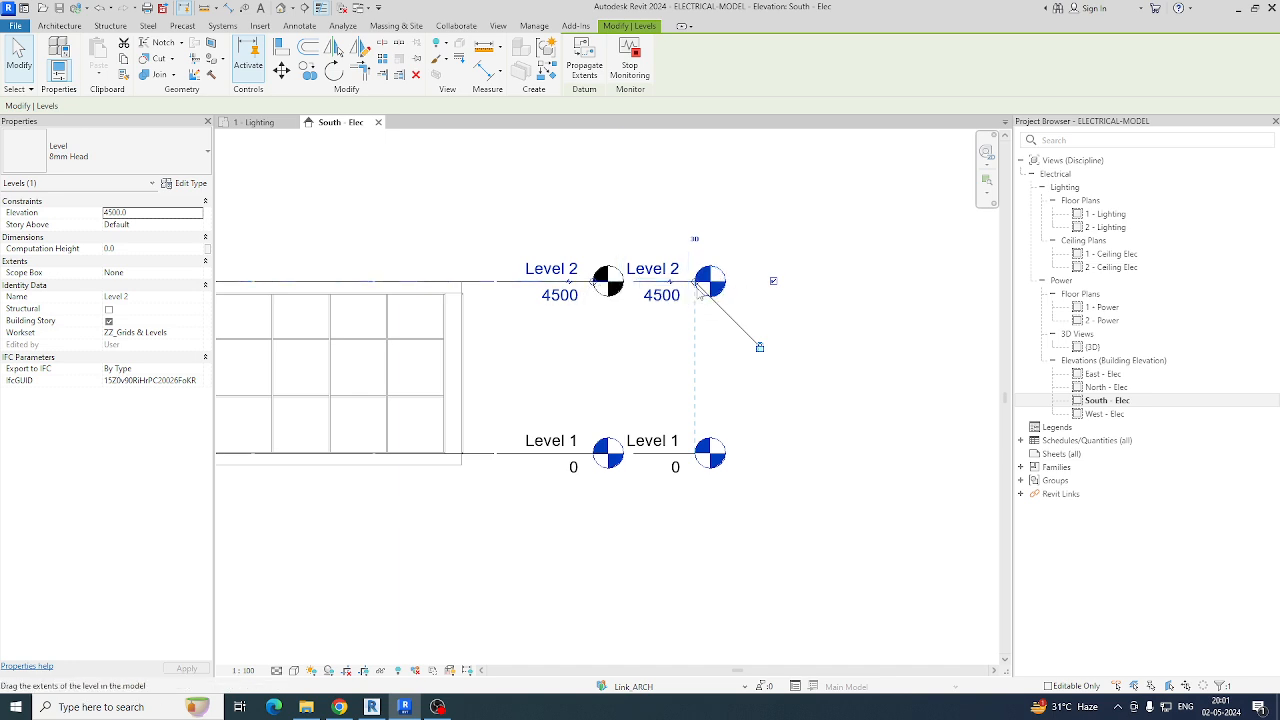
{"action": "left_click_drag", "start_coordinate": [697, 286], "coordinate": [878, 285]}
{"action": "left_click", "coordinate": [640, 391]}
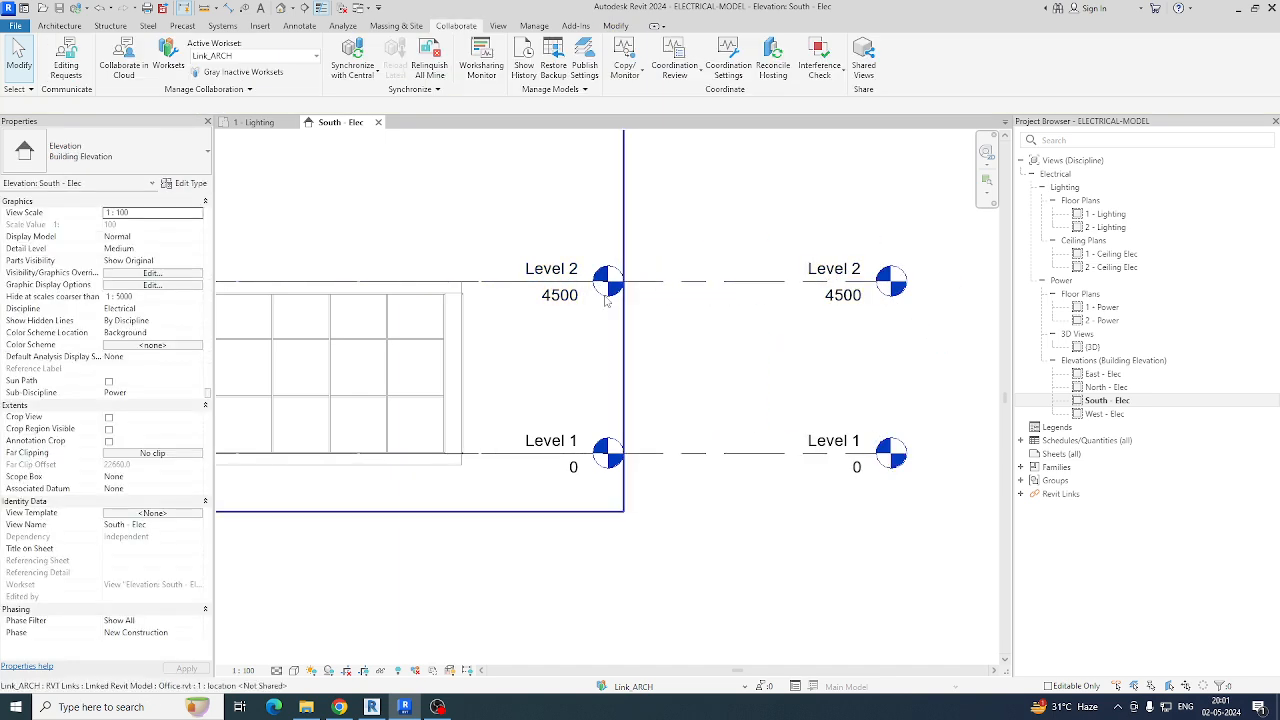
{"action": "left_click", "coordinate": [606, 300]}
{"action": "scroll", "coordinate": [606, 300], "scroll_direction": "down", "scroll_amount": 5}
{"action": "left_click", "coordinate": [586, 434]}
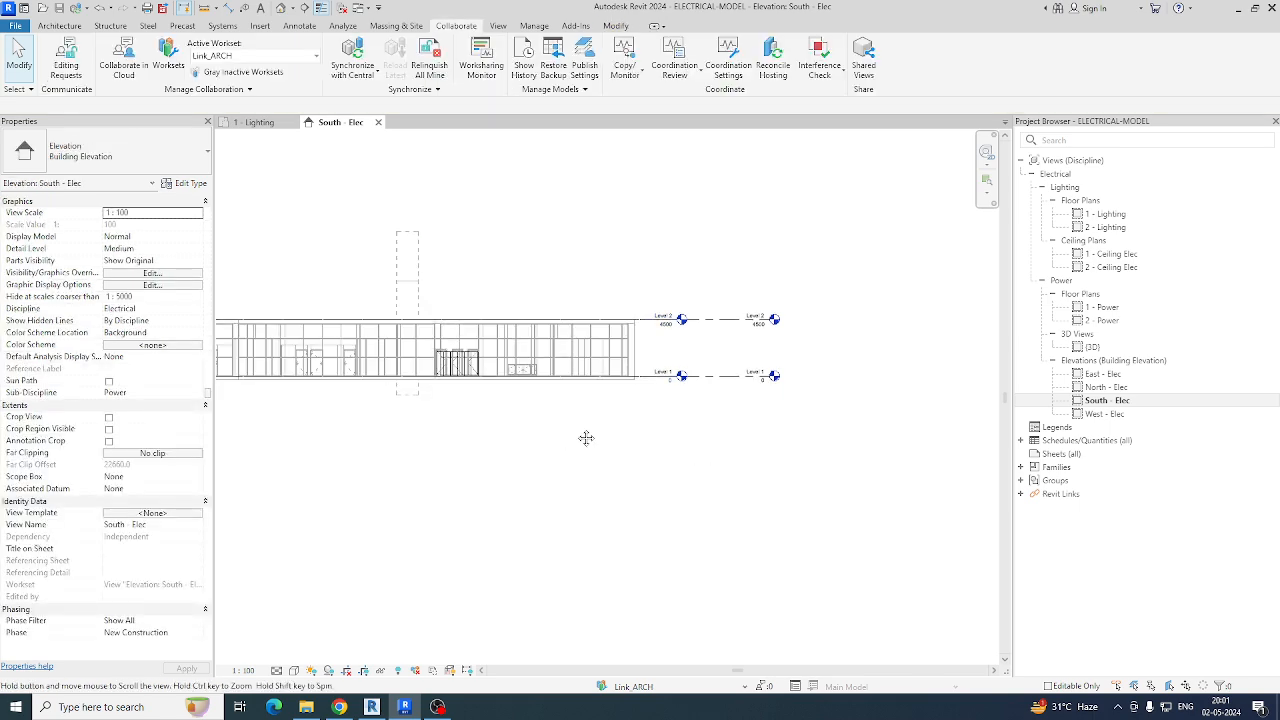
{"action": "middle_click", "coordinate": [744, 434]}
{"action": "middle_click", "coordinate": [744, 434]}
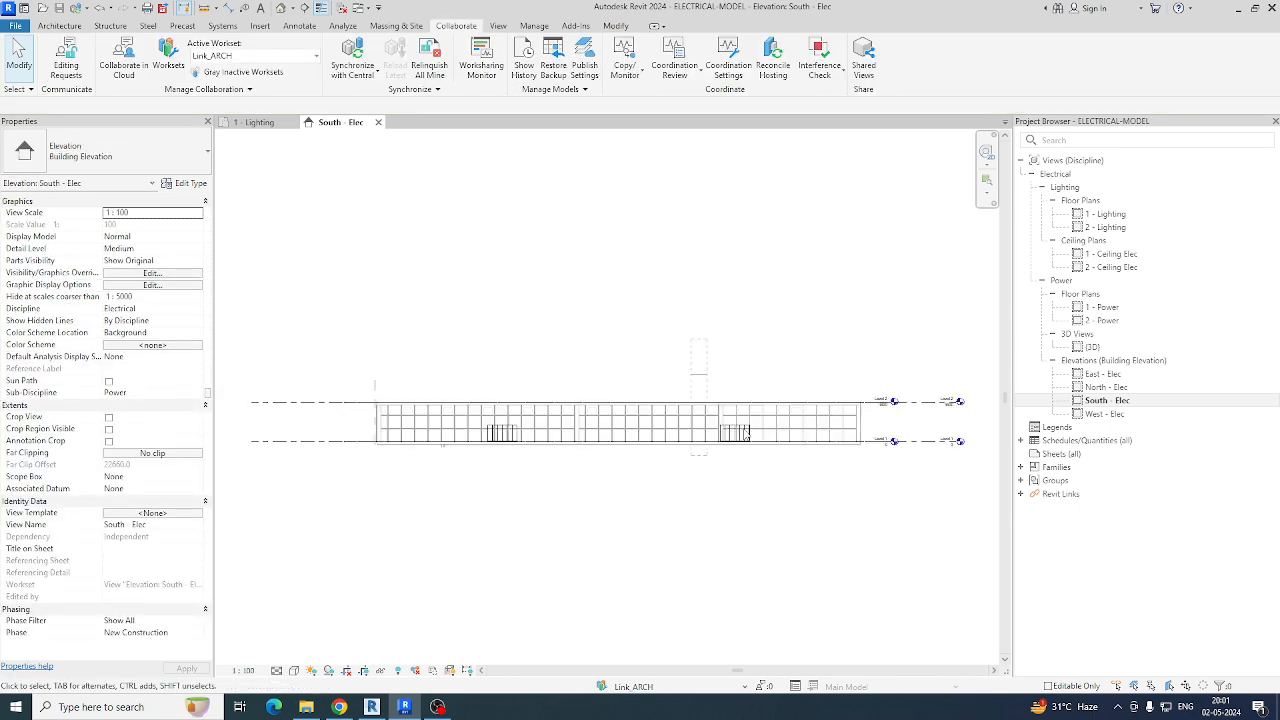
Step: Open the 1 - Lighting floor plan and inspect the linked Office model, selecting and deselecting it
{"action": "double_click", "coordinate": [1110, 214]}
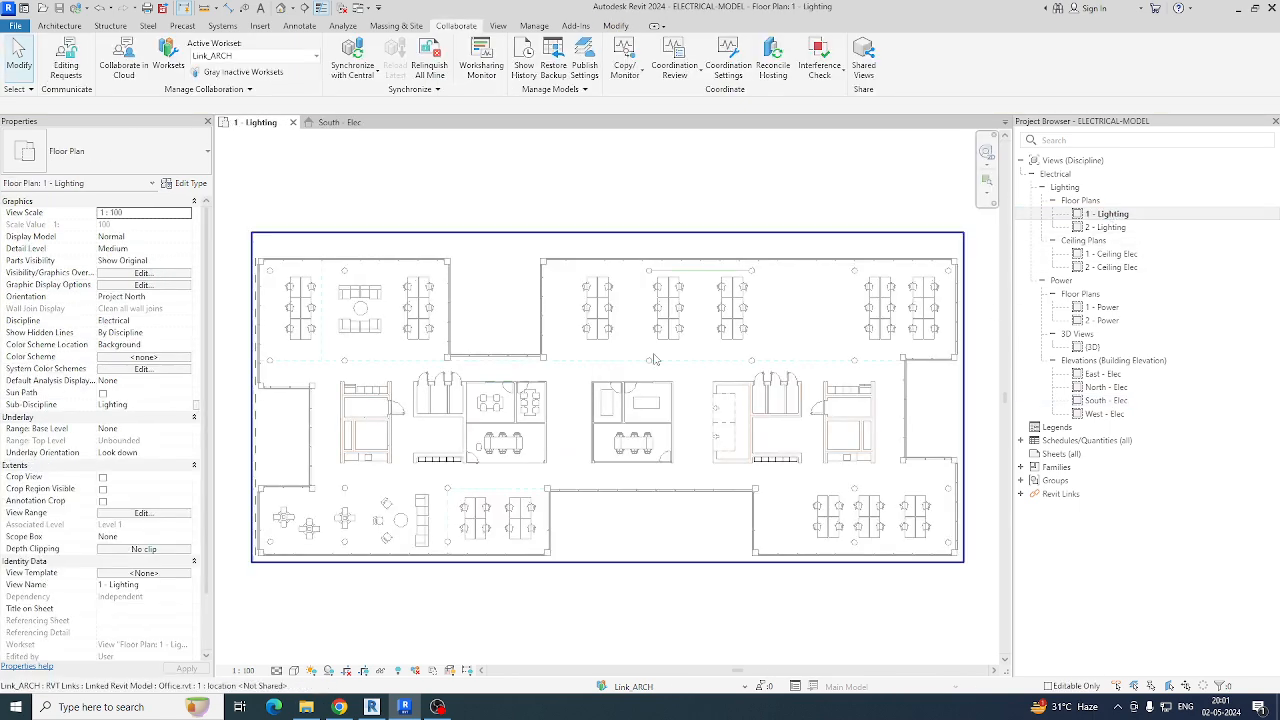
{"action": "scroll", "coordinate": [285, 333], "scroll_direction": "up", "scroll_amount": 3}
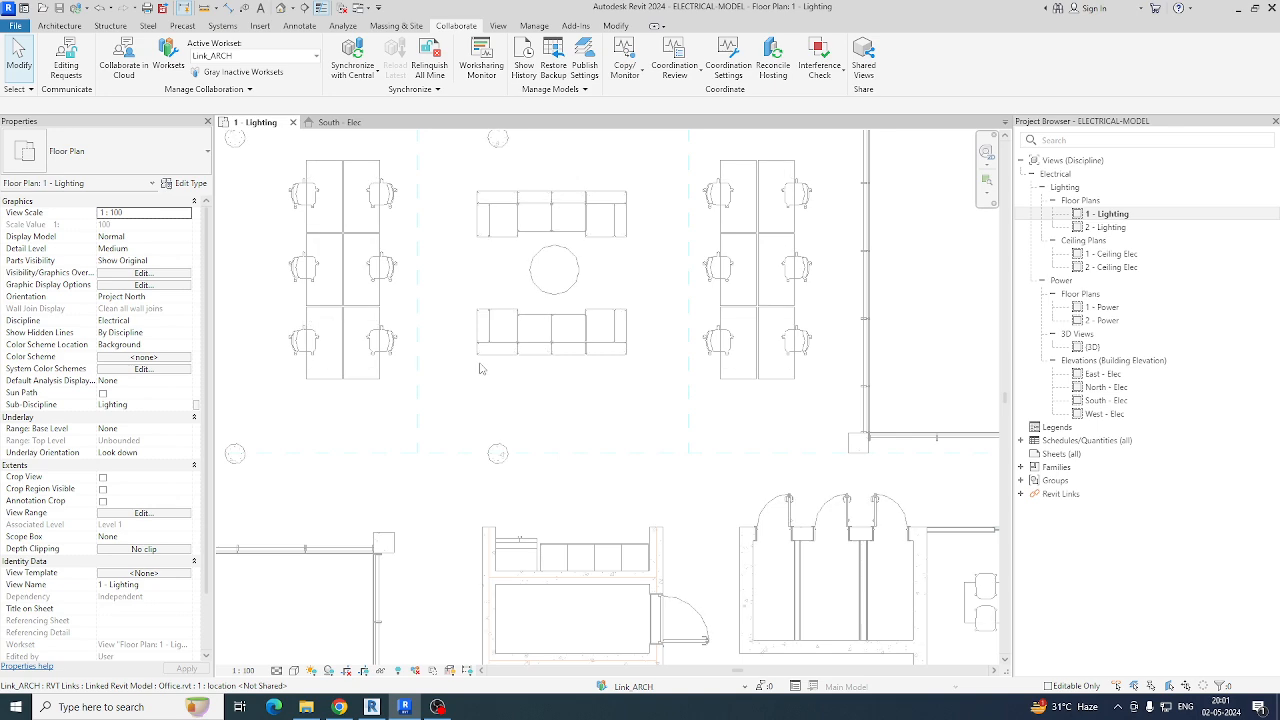
{"action": "scroll", "coordinate": [480, 380], "scroll_direction": "up", "scroll_amount": 5}
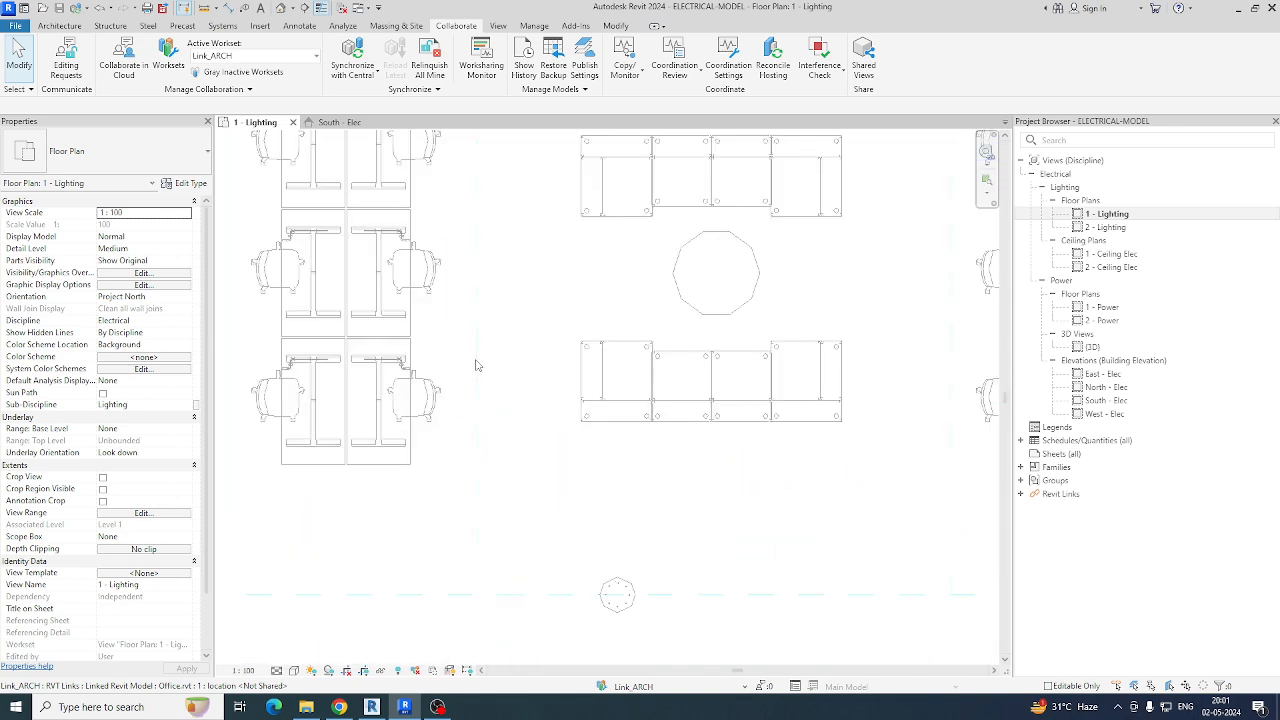
{"action": "left_click", "coordinate": [476, 365]}
{"action": "scroll", "coordinate": [476, 365], "scroll_direction": "down", "scroll_amount": 8}
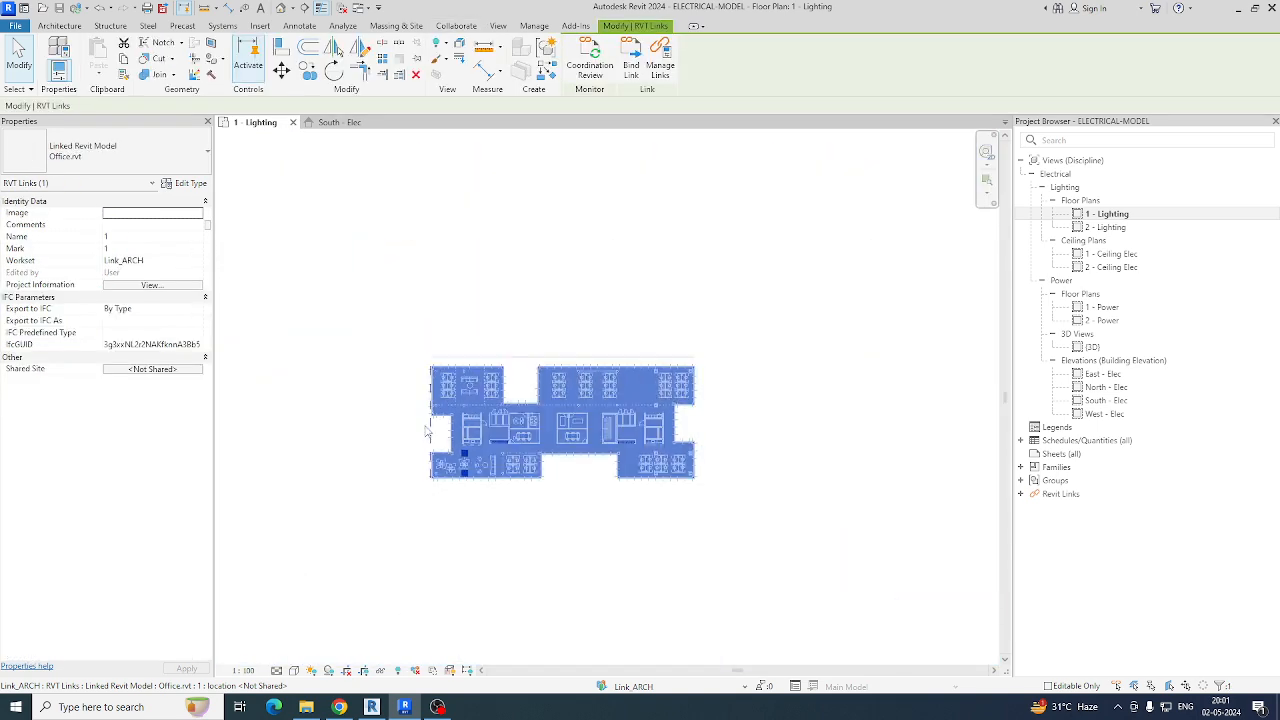
{"action": "left_click", "coordinate": [783, 426]}
{"action": "middle_click", "coordinate": [773, 424]}
{"action": "middle_click", "coordinate": [773, 424]}
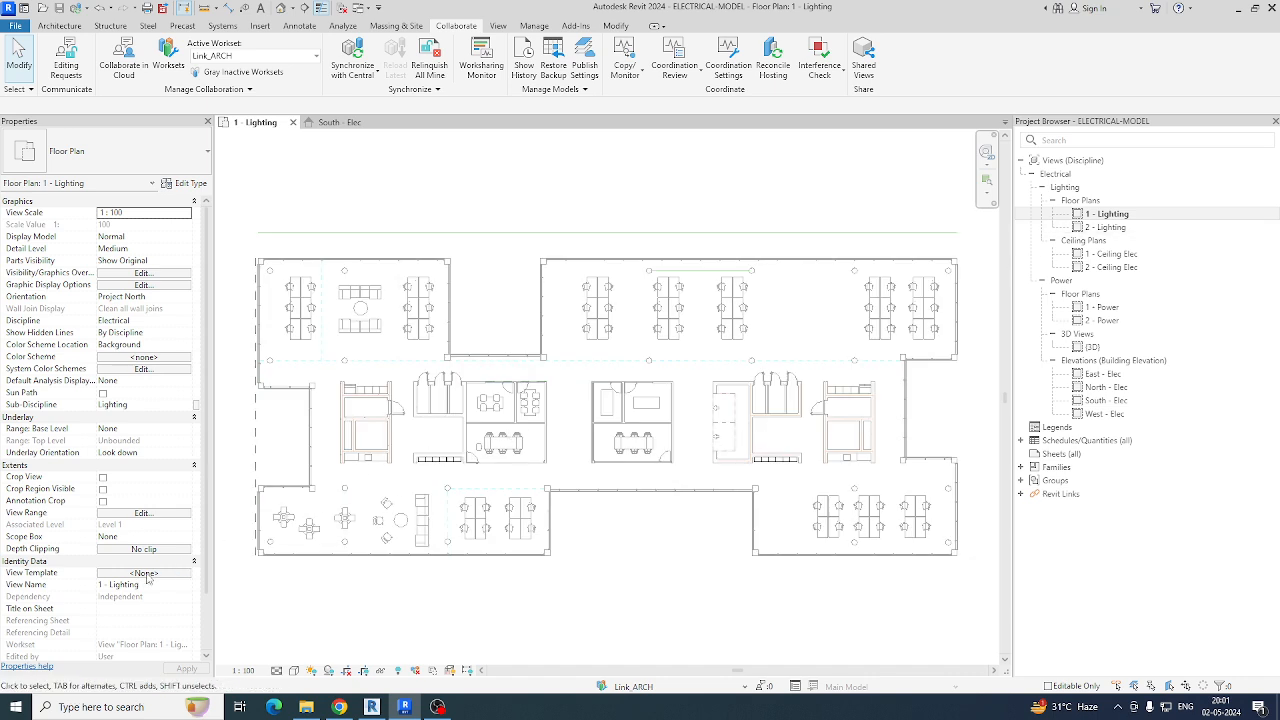
Step: Duplicate the Electrical Plan view template as a new template named Electrical Lighting
{"action": "left_click", "coordinate": [145, 573]}
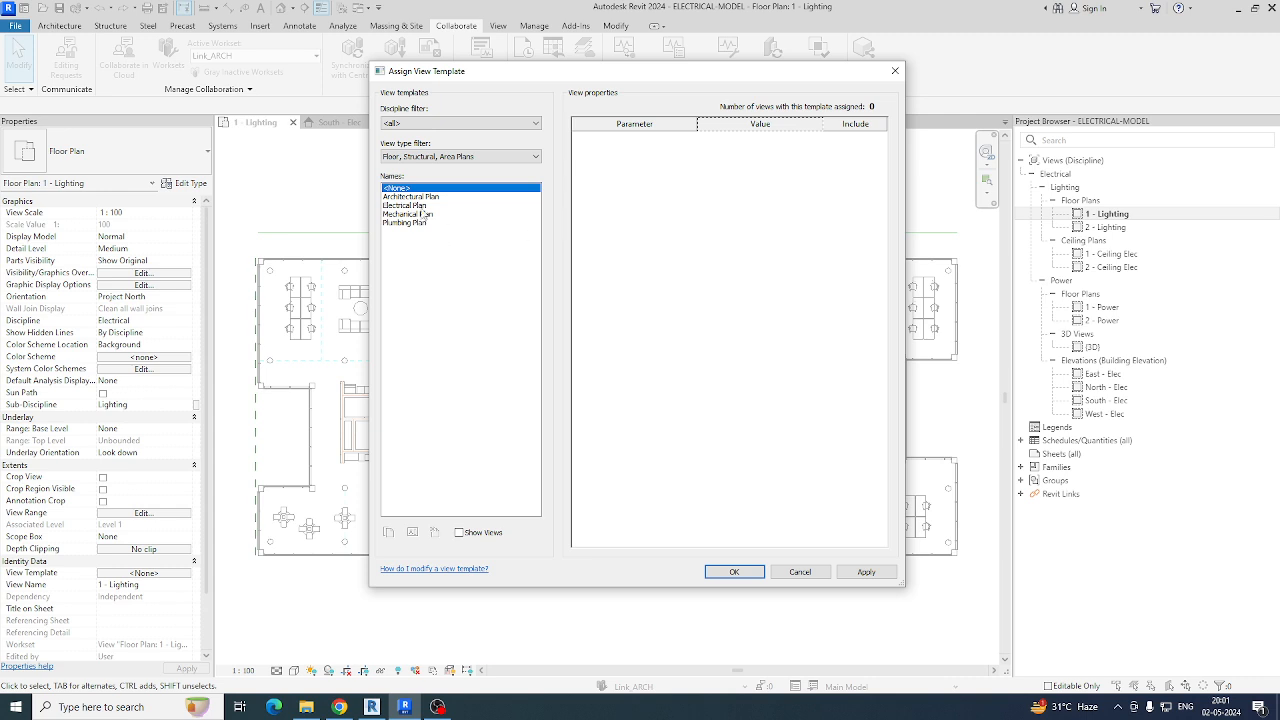
{"action": "left_click", "coordinate": [412, 205]}
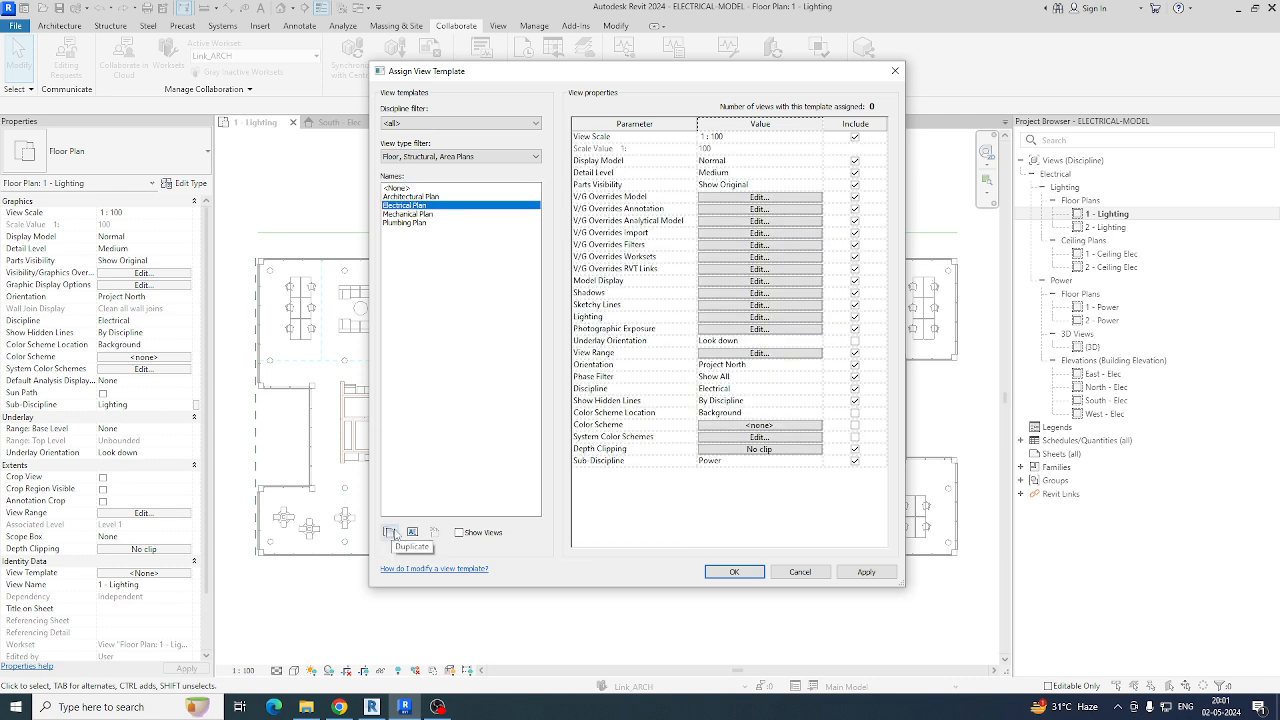
{"action": "left_click", "coordinate": [390, 533]}
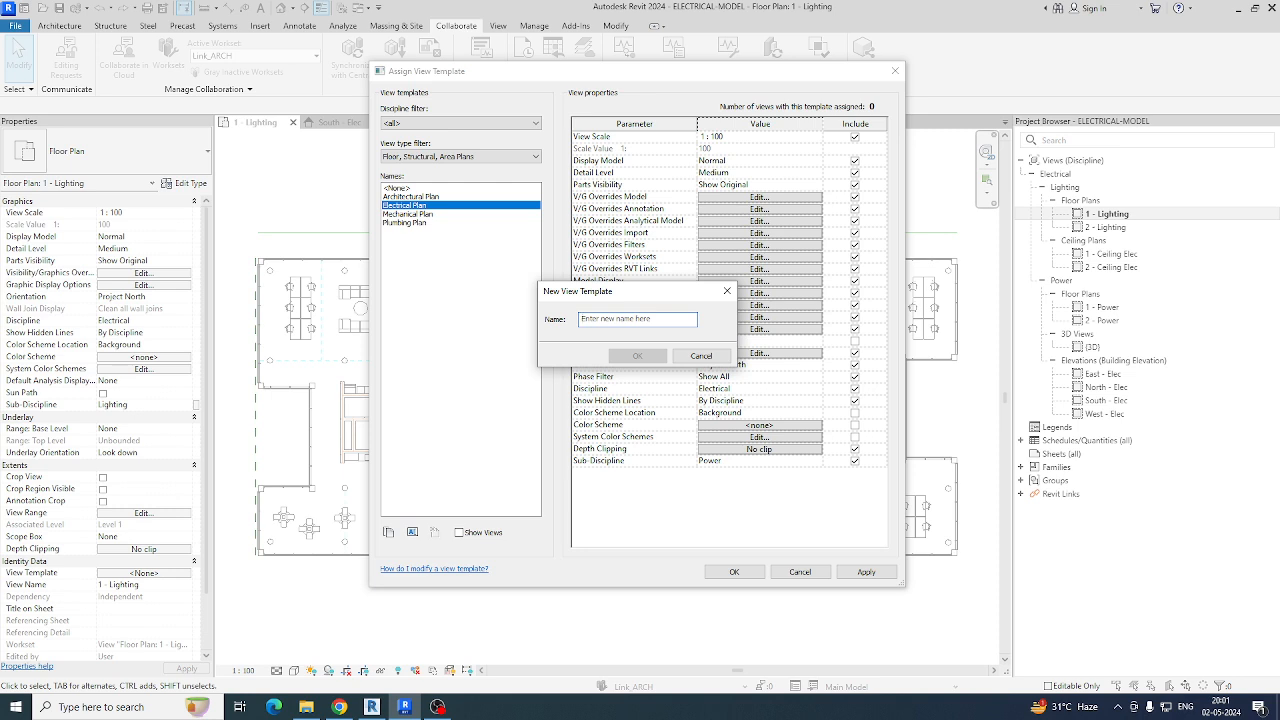
{"action": "type", "text": "Electrical Lighting"}
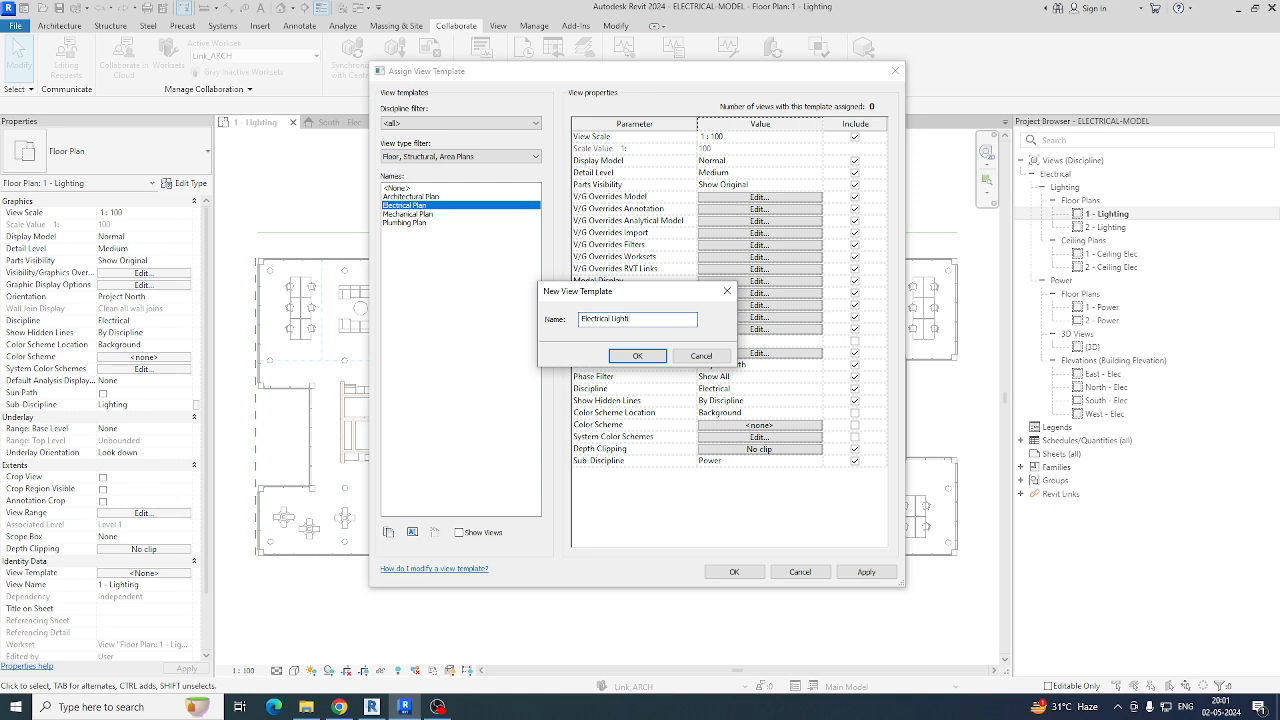
{"action": "left_click", "coordinate": [637, 356]}
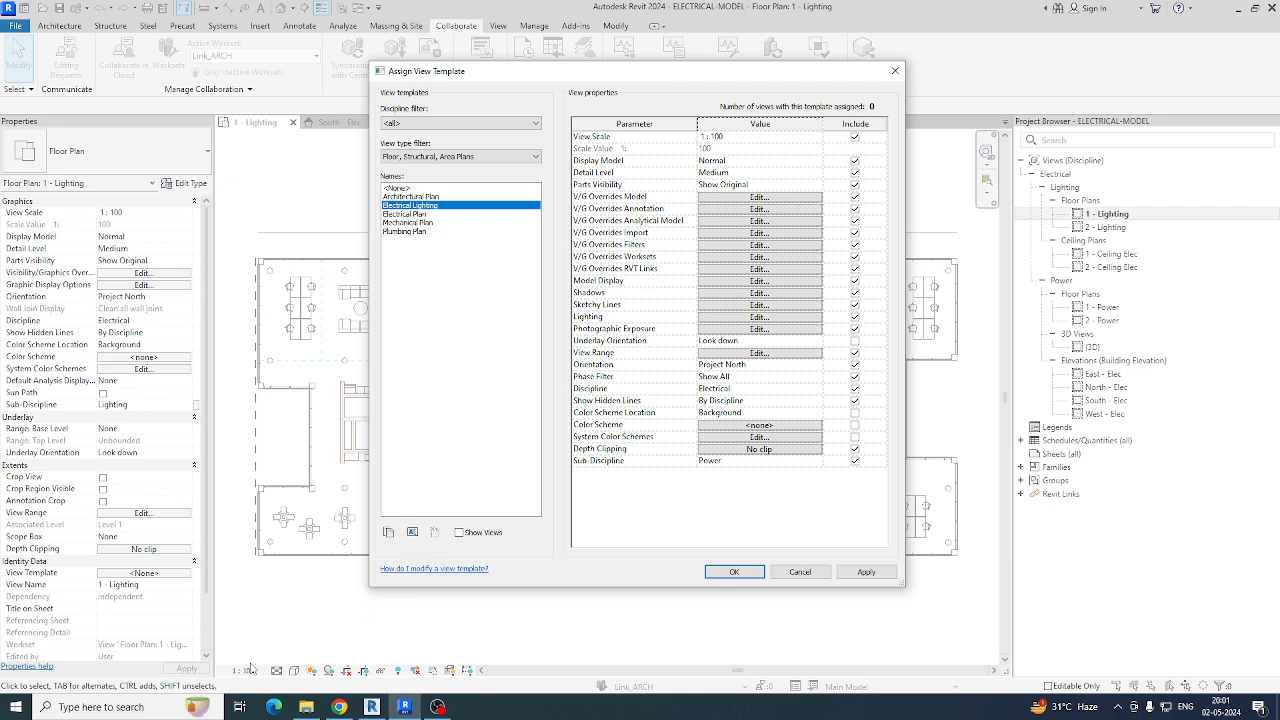
Step: Exclude View Scale, Detail Level, Model Display and View Range from the Electrical Lighting template
{"action": "left_click", "coordinate": [855, 140]}
{"action": "left_click", "coordinate": [855, 173]}
{"action": "left_click", "coordinate": [855, 282]}
{"action": "left_click", "coordinate": [855, 354]}
Step: Set the template's Discipline to Electrical and Sub-Discipline to Lighting, and assign it to the 1 - Lighting plan
{"action": "left_click", "coordinate": [727, 390]}
{"action": "left_click", "coordinate": [817, 392]}
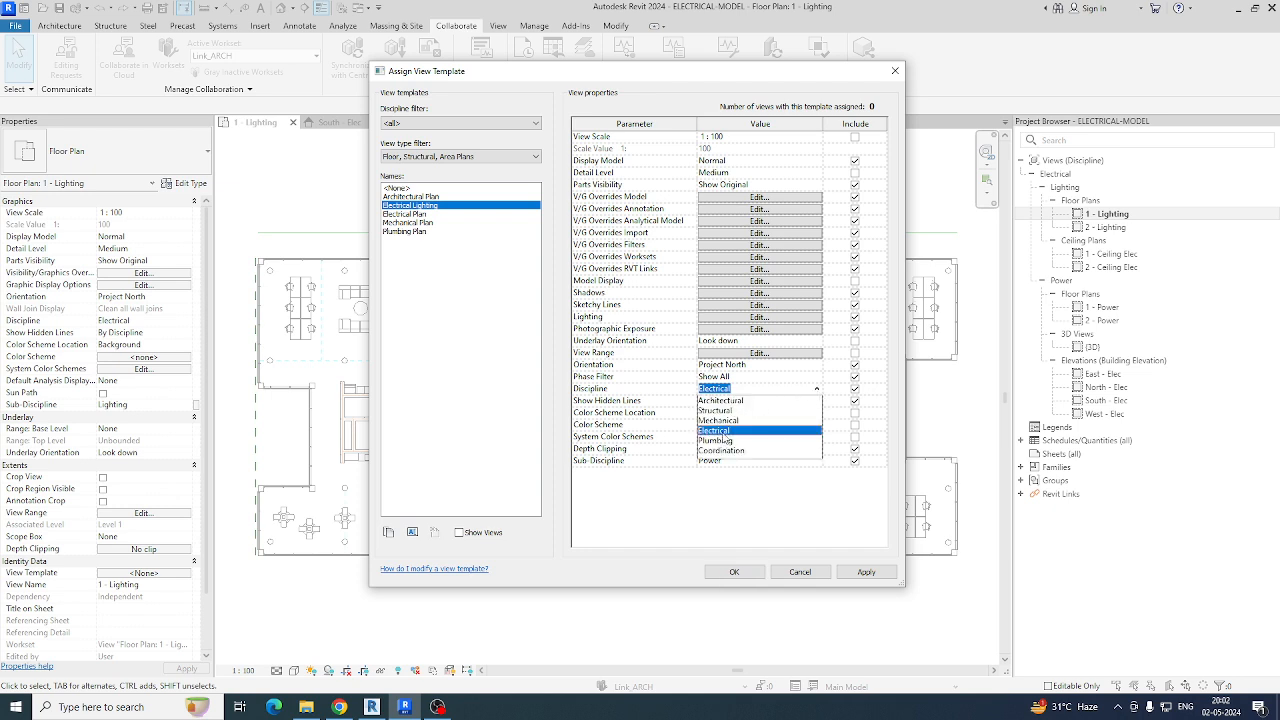
{"action": "left_click", "coordinate": [726, 430]}
{"action": "left_click", "coordinate": [716, 462]}
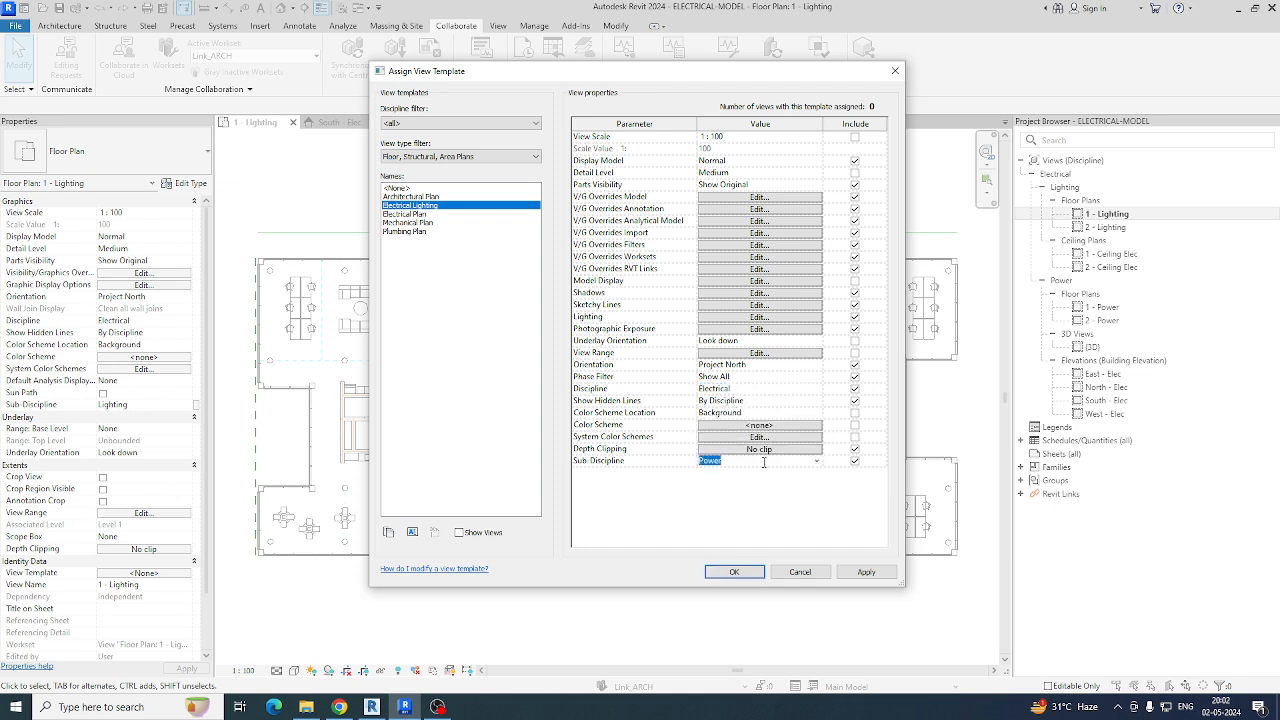
{"action": "left_click", "coordinate": [818, 462]}
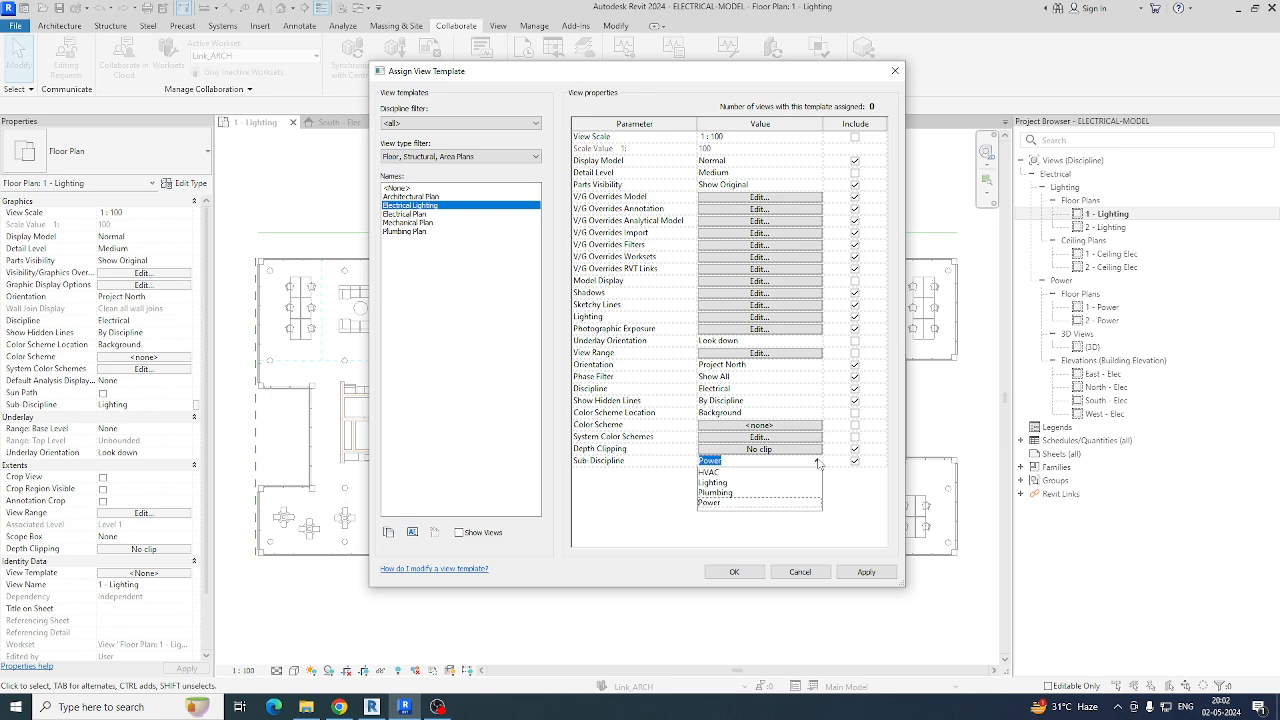
{"action": "left_click", "coordinate": [711, 483]}
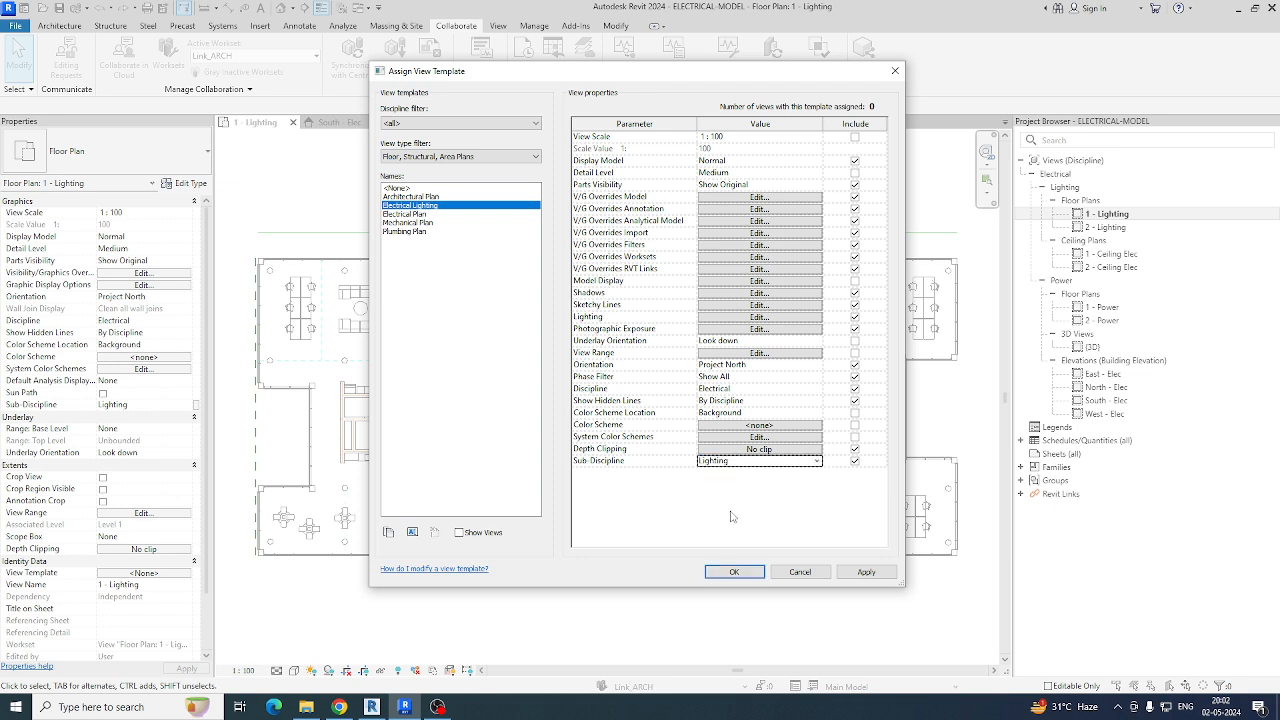
{"action": "left_click", "coordinate": [734, 572]}
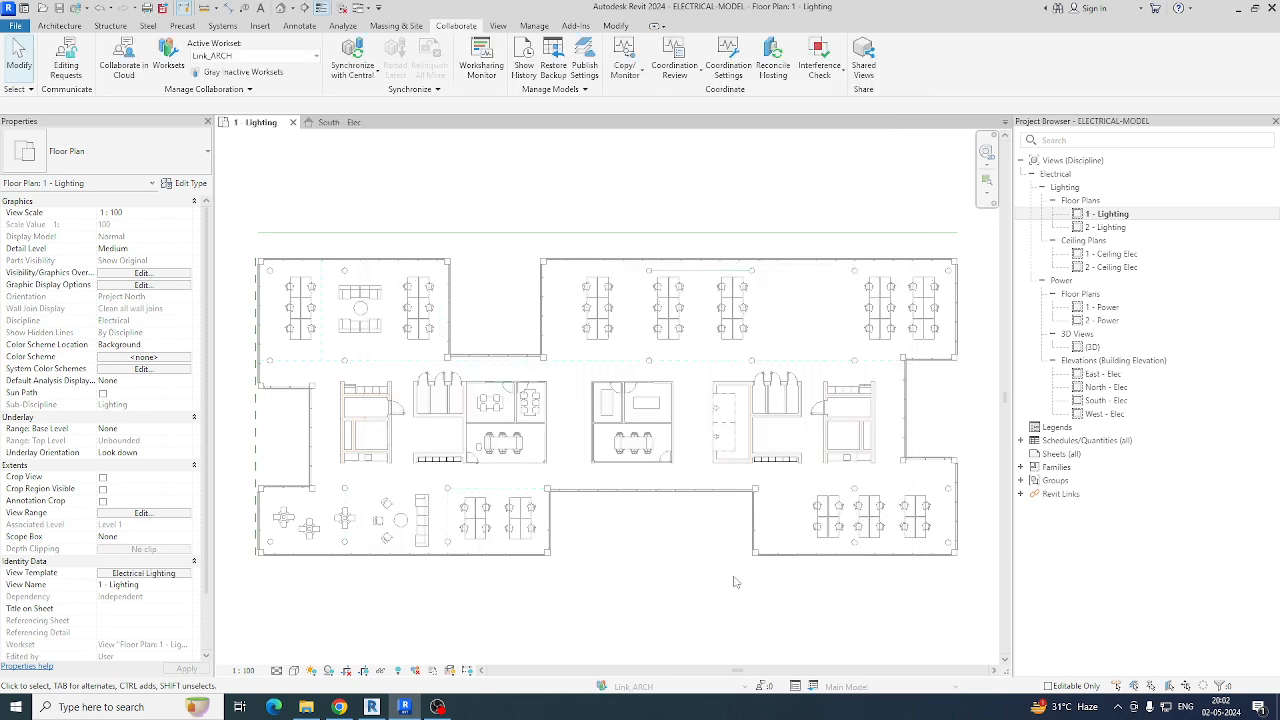
Step: Test-select the linked Office model in the lighting plan and turn off the selection of links
{"action": "middle_click", "coordinate": [655, 549]}
{"action": "middle_click", "coordinate": [655, 549]}
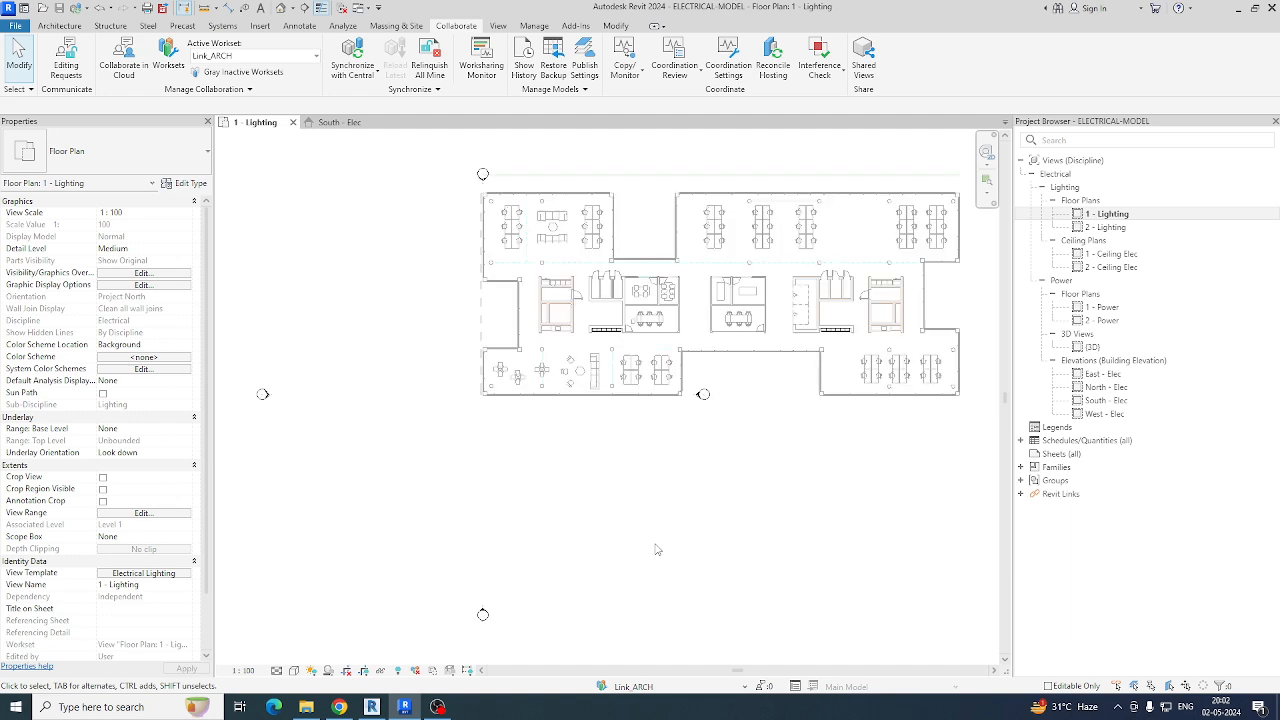
{"action": "middle_click_drag", "start_coordinate": [663, 553], "coordinate": [586, 560]}
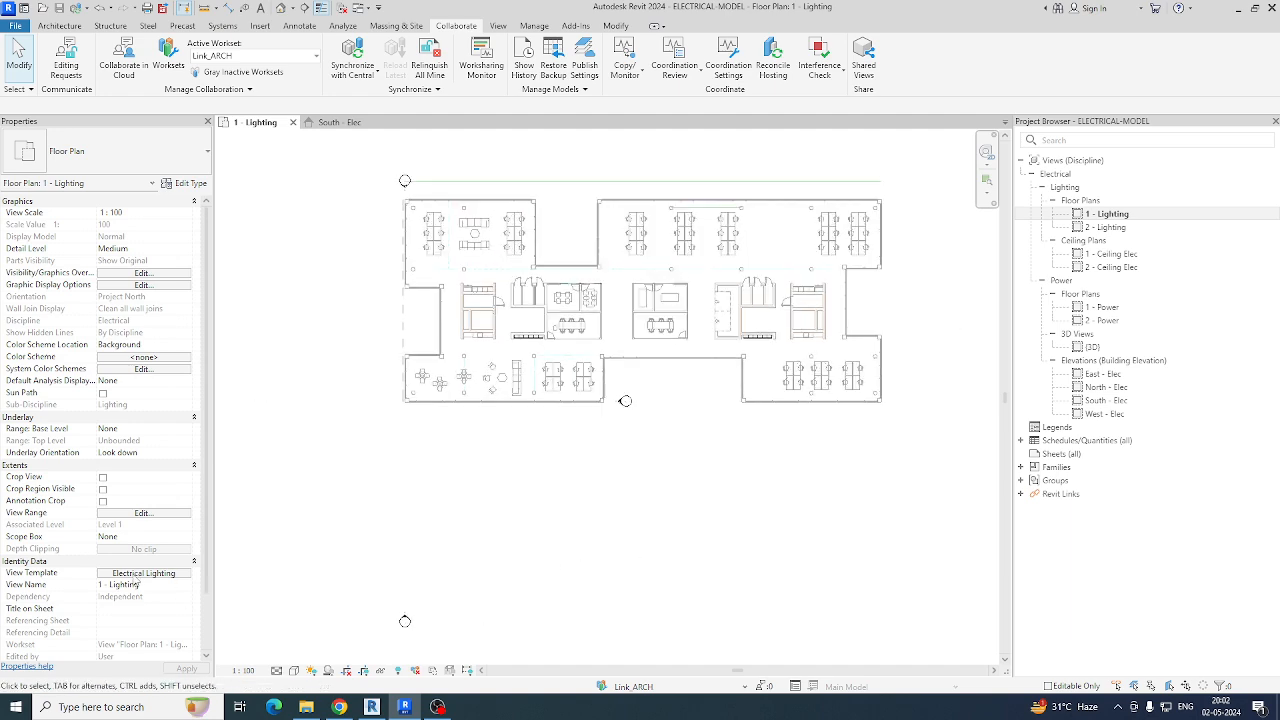
{"action": "scroll", "coordinate": [382, 357], "scroll_direction": "up", "scroll_amount": 2}
{"action": "scroll", "coordinate": [382, 357], "scroll_direction": "down", "scroll_amount": 1}
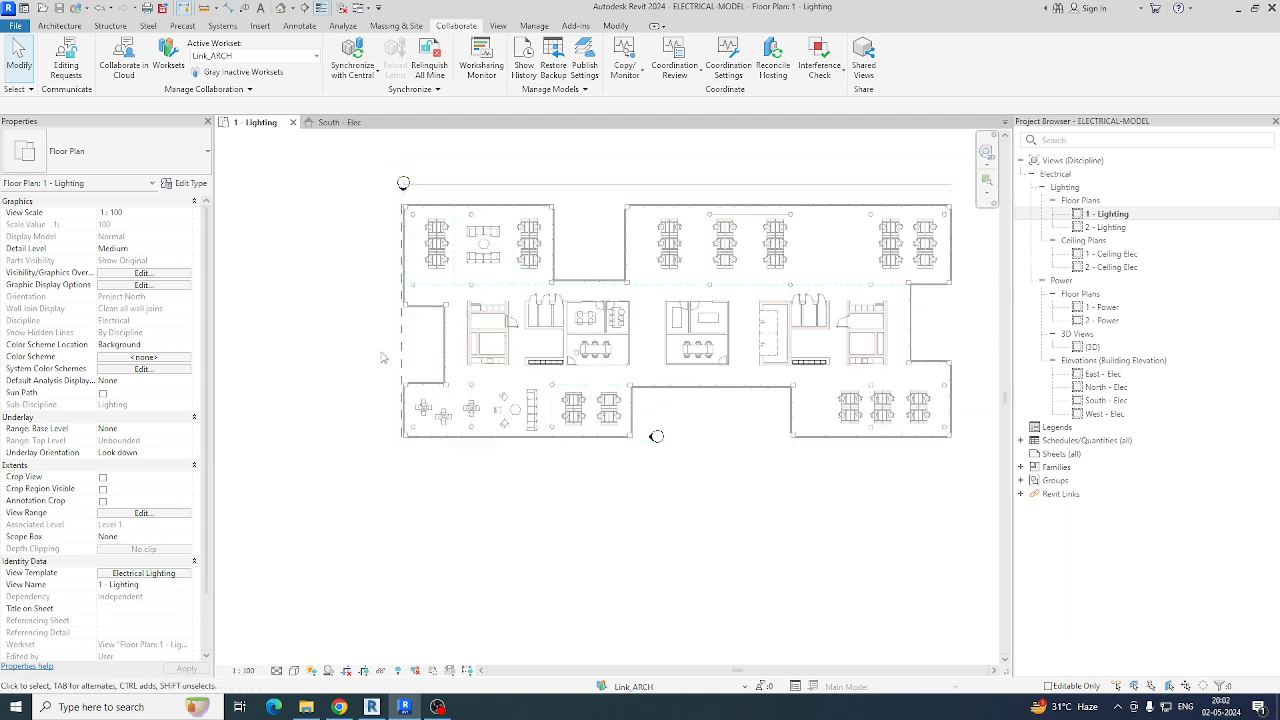
{"action": "middle_click_drag", "start_coordinate": [615, 422], "coordinate": [557, 463]}
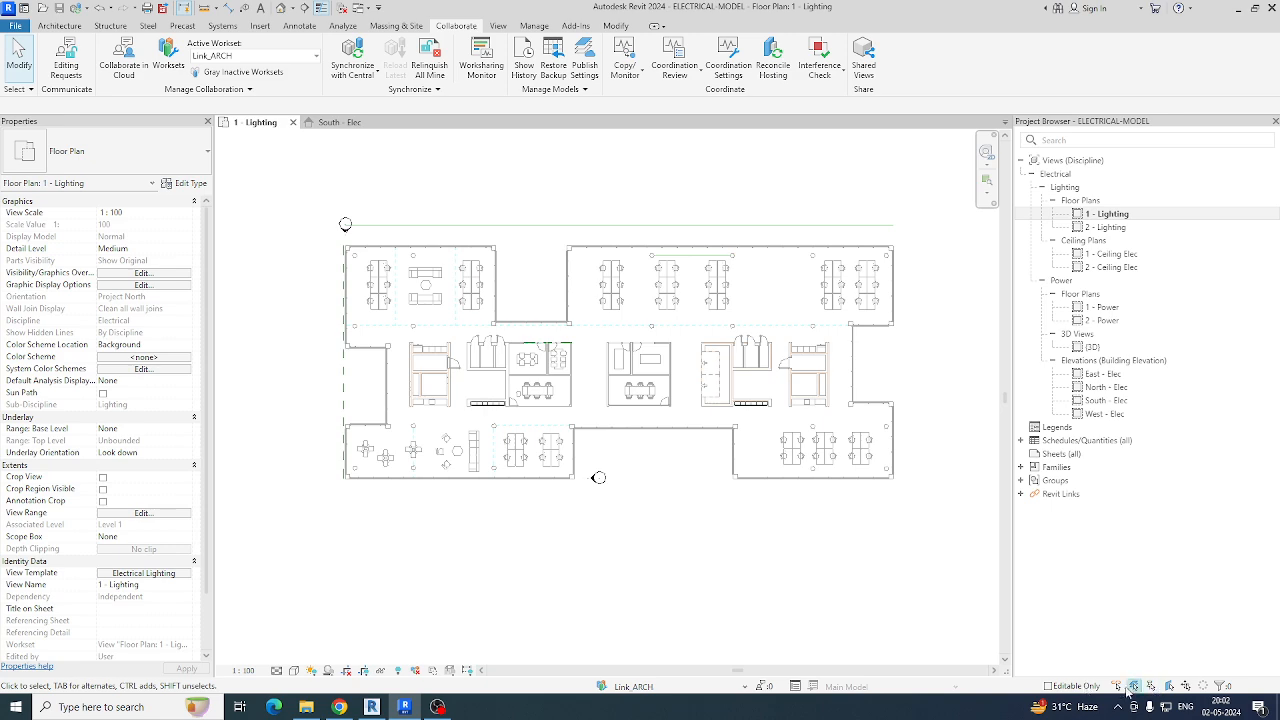
{"action": "left_click", "coordinate": [610, 340]}
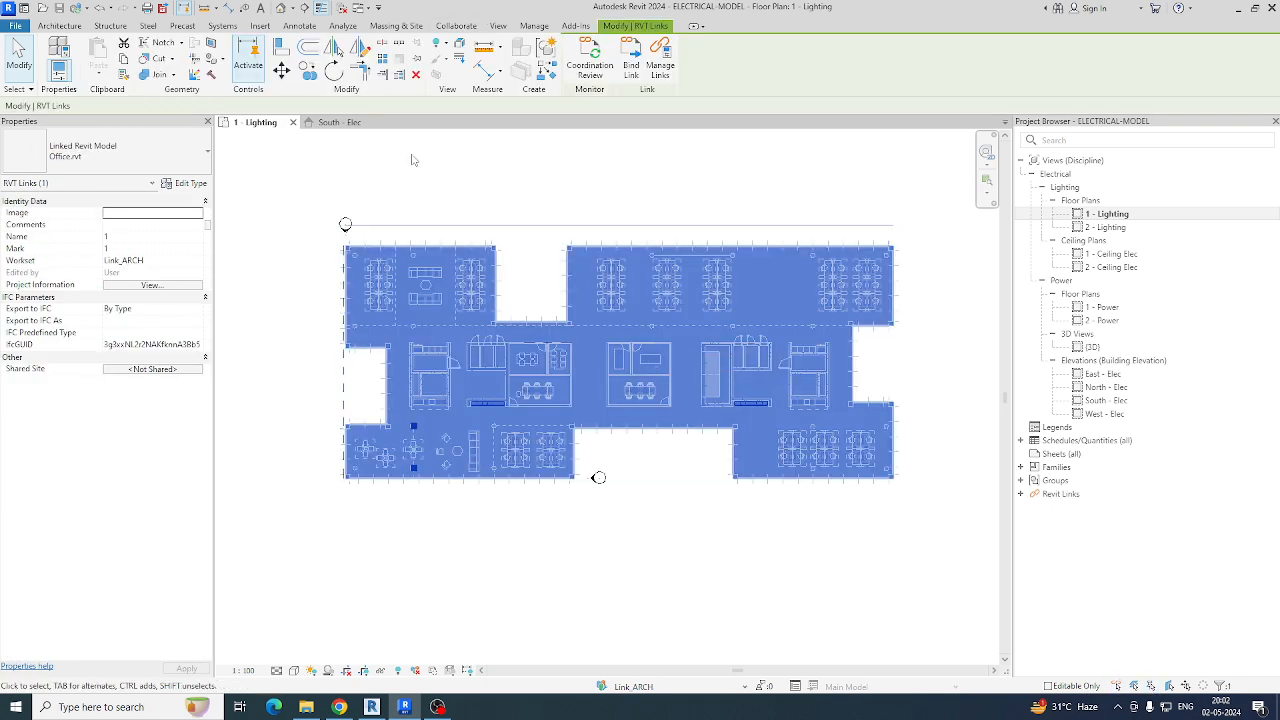
{"action": "left_click", "coordinate": [1118, 688]}
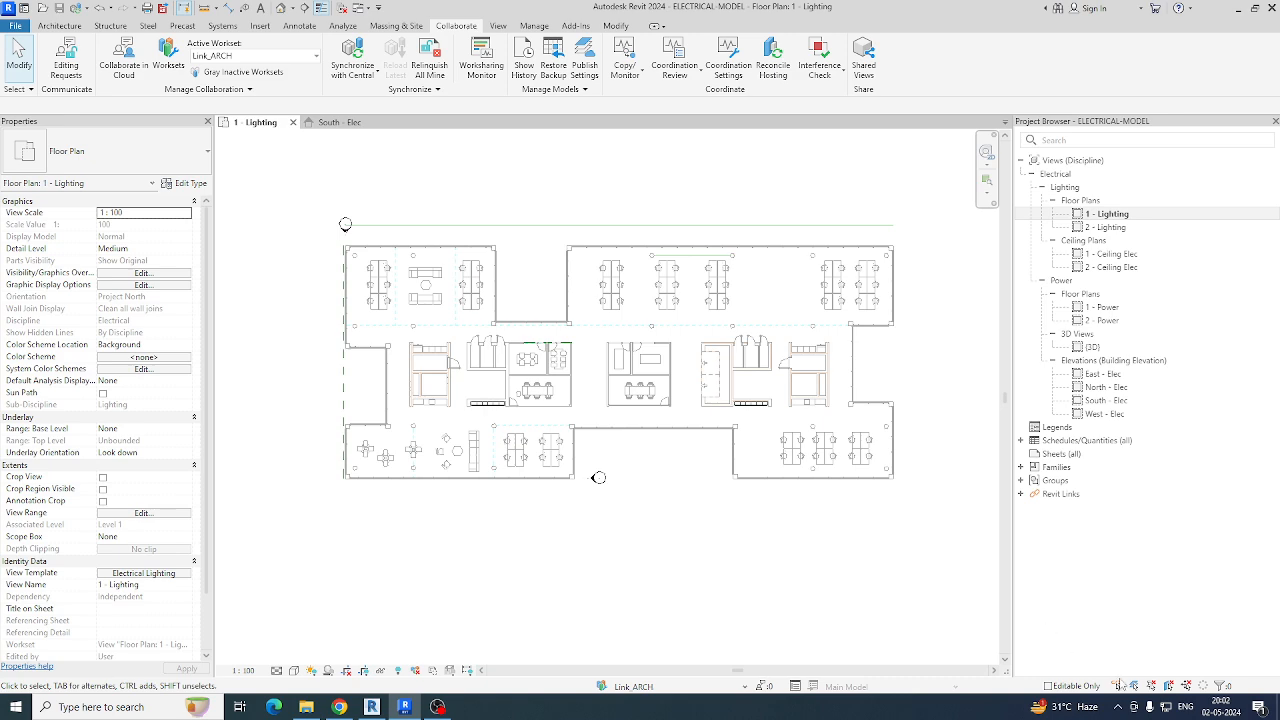
{"action": "left_click", "coordinate": [575, 440]}
{"action": "left_click", "coordinate": [1116, 686]}
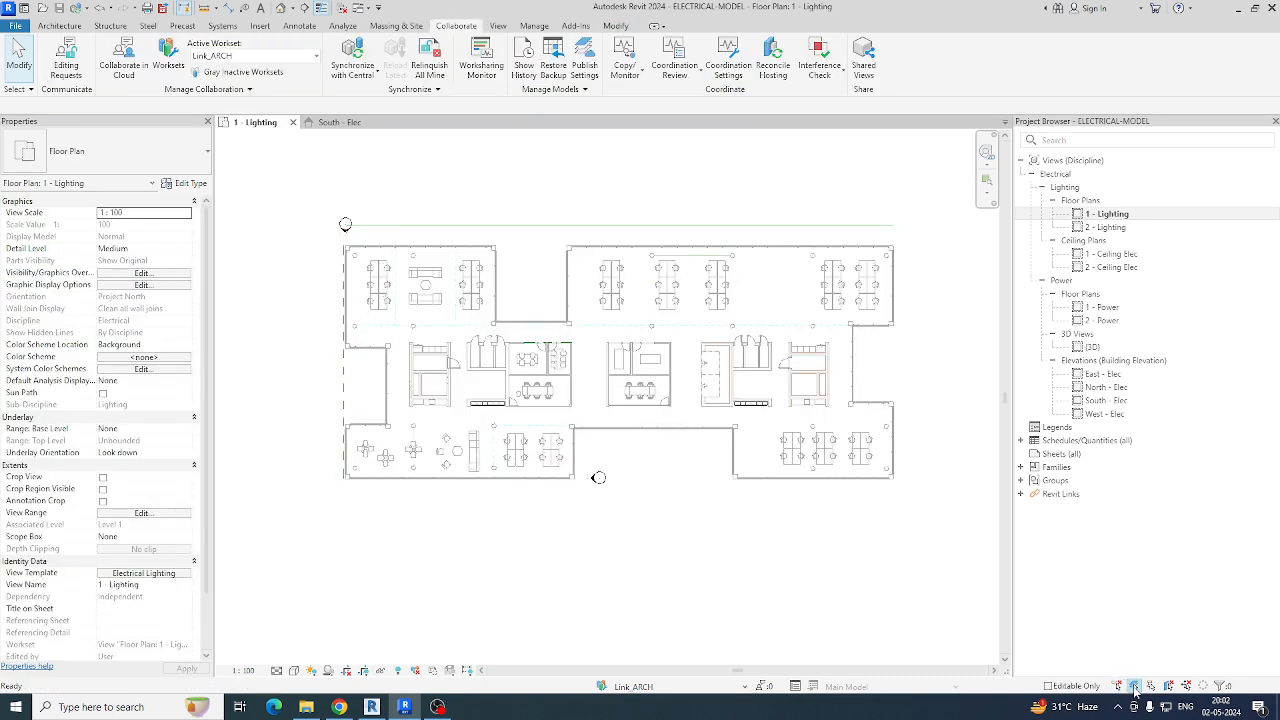
{"action": "middle_click", "coordinate": [642, 531]}
{"action": "middle_click", "coordinate": [642, 531]}
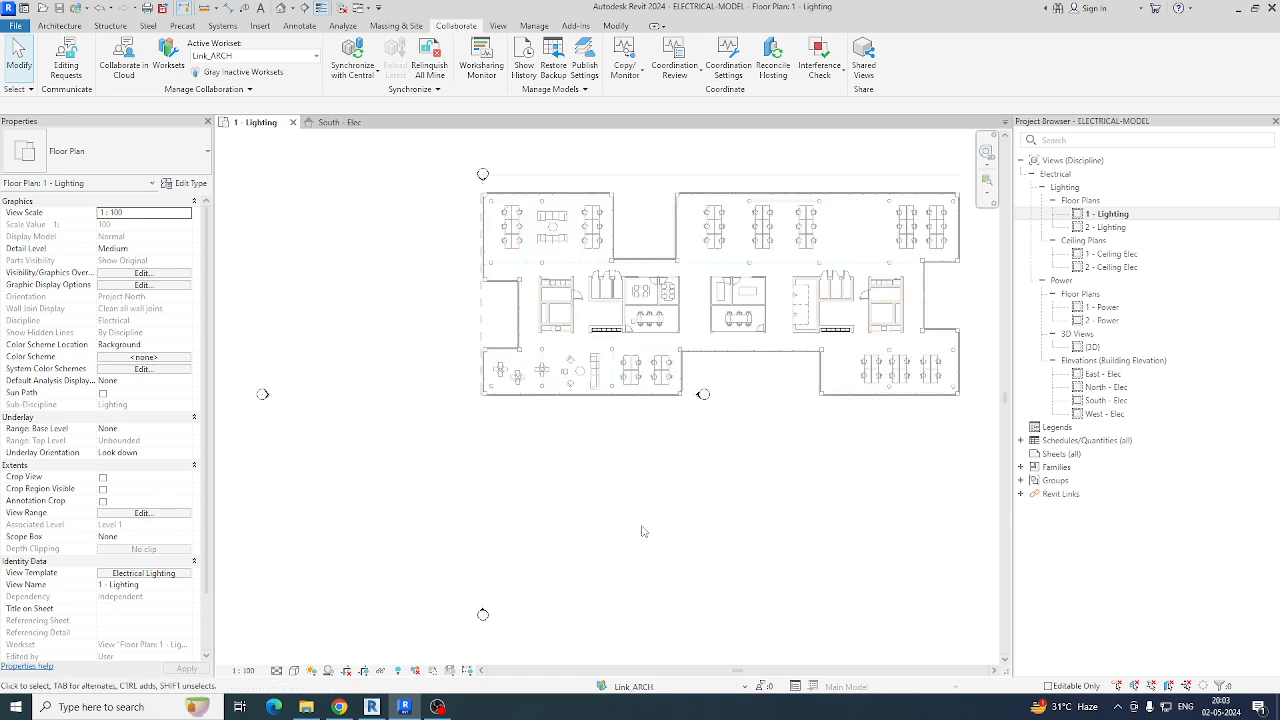
{"action": "key", "text": "v"}
{"action": "key", "text": "v"}
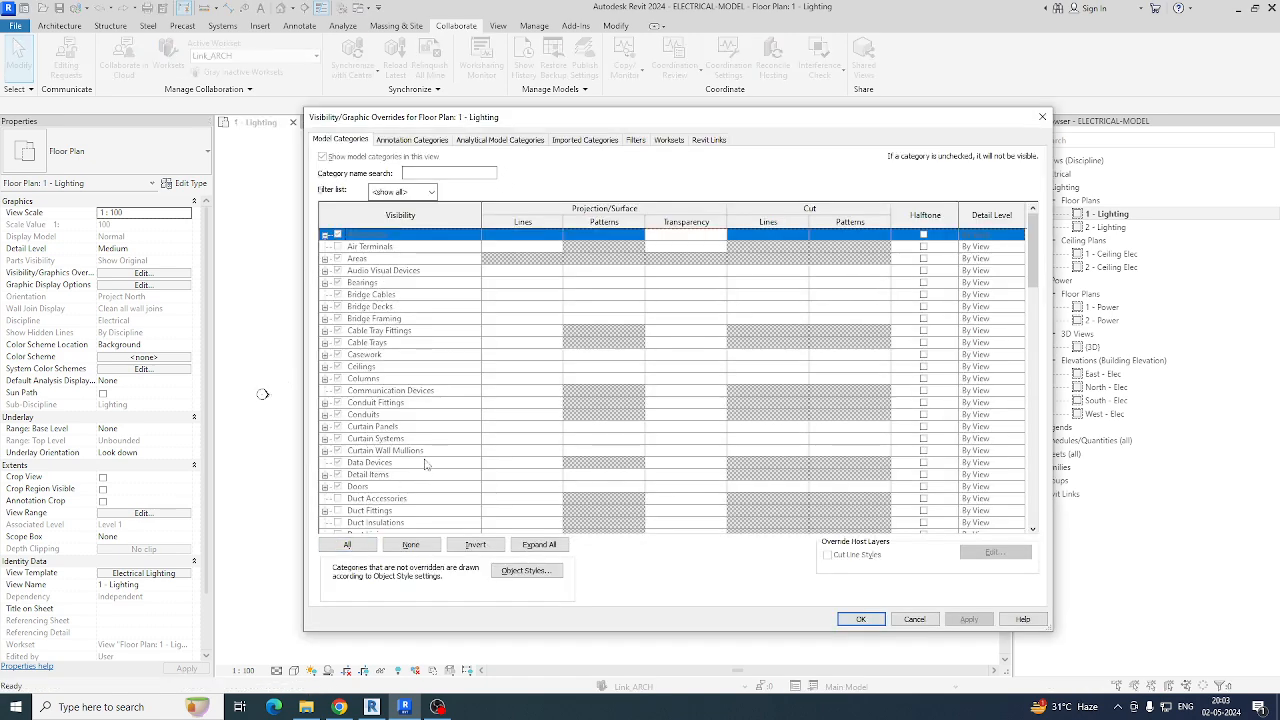
{"action": "key", "text": "Escape"}
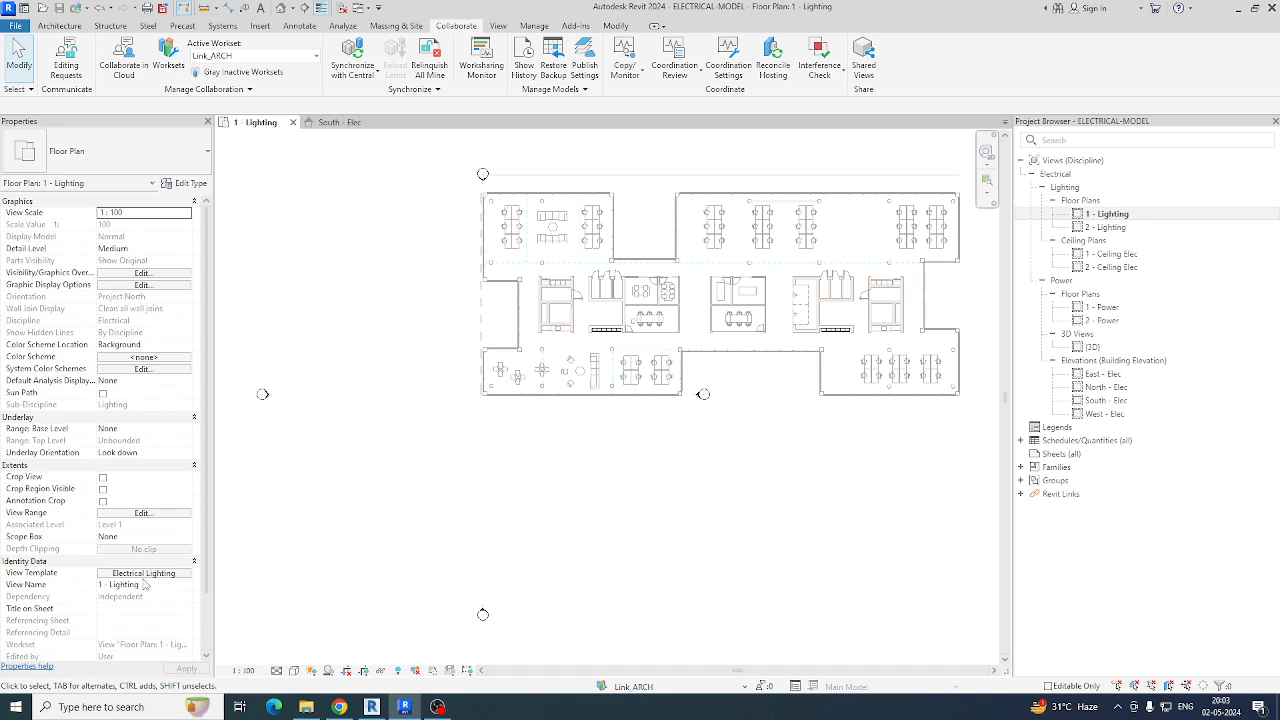
Step: Turn off the Elevations annotation category in the Electrical Lighting template's visibility overrides
{"action": "left_click", "coordinate": [143, 574]}
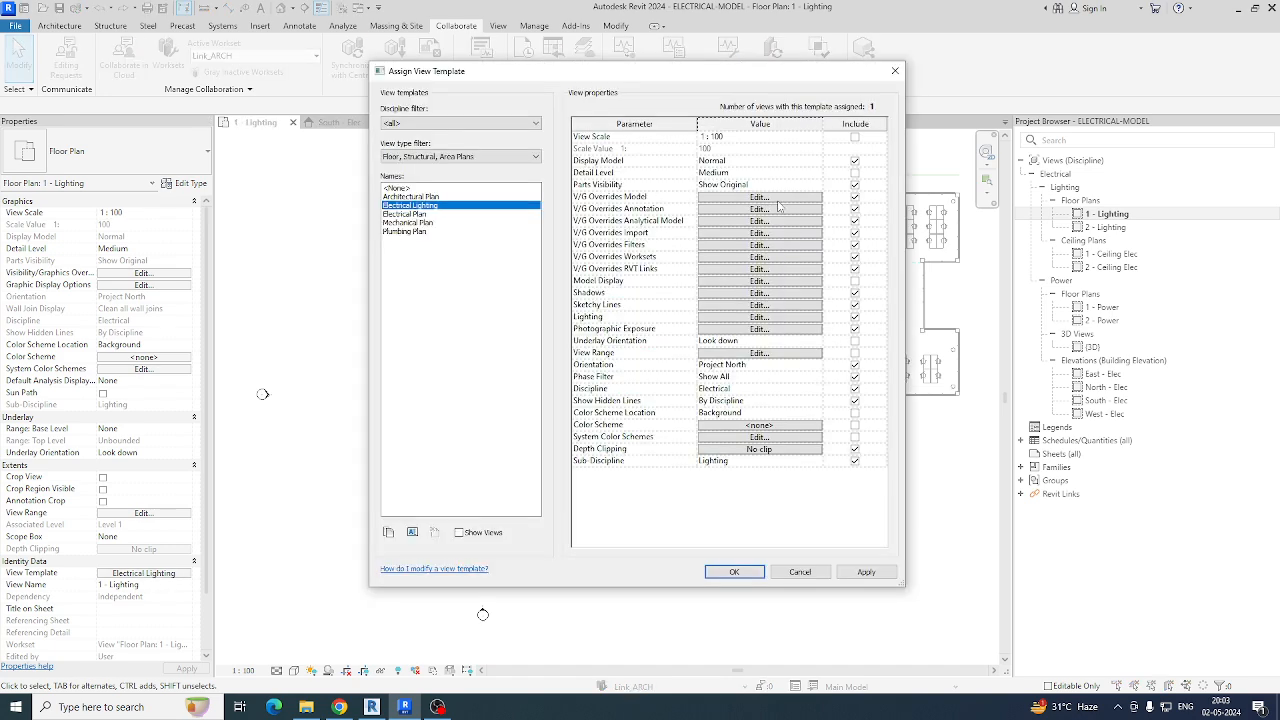
{"action": "left_click", "coordinate": [778, 200]}
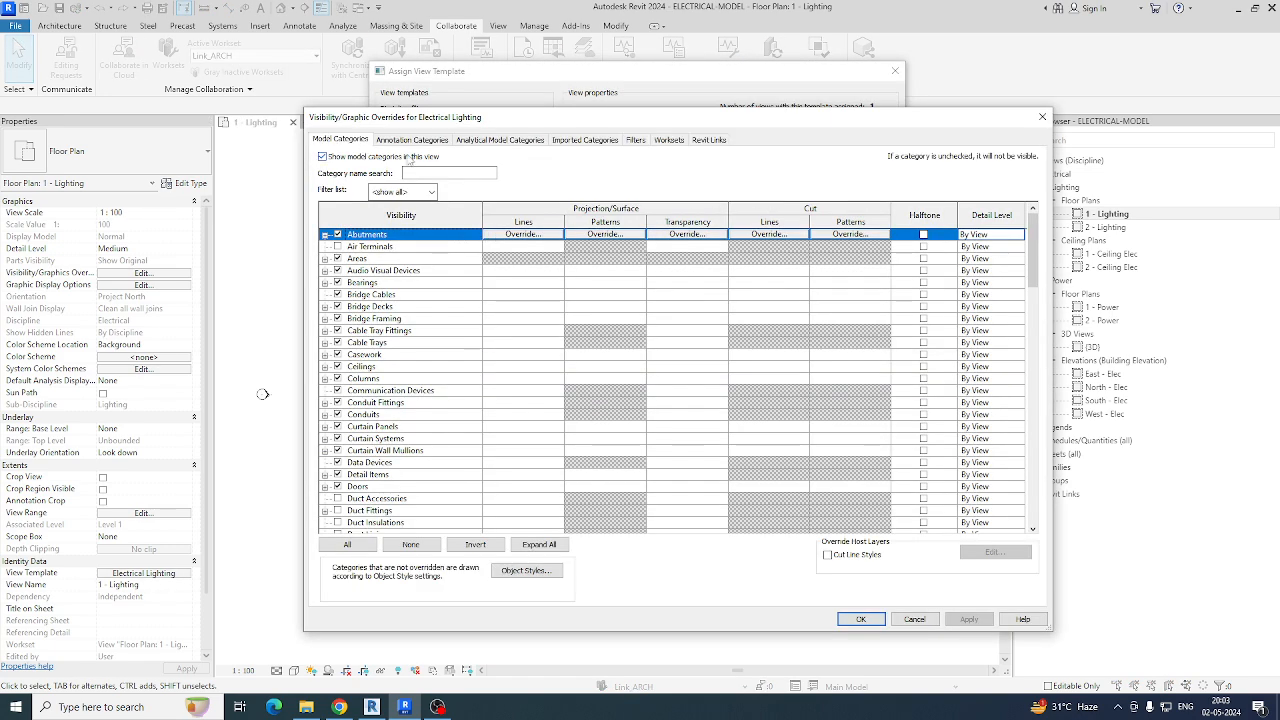
{"action": "left_click", "coordinate": [405, 140]}
{"action": "left_click", "coordinate": [368, 319]}
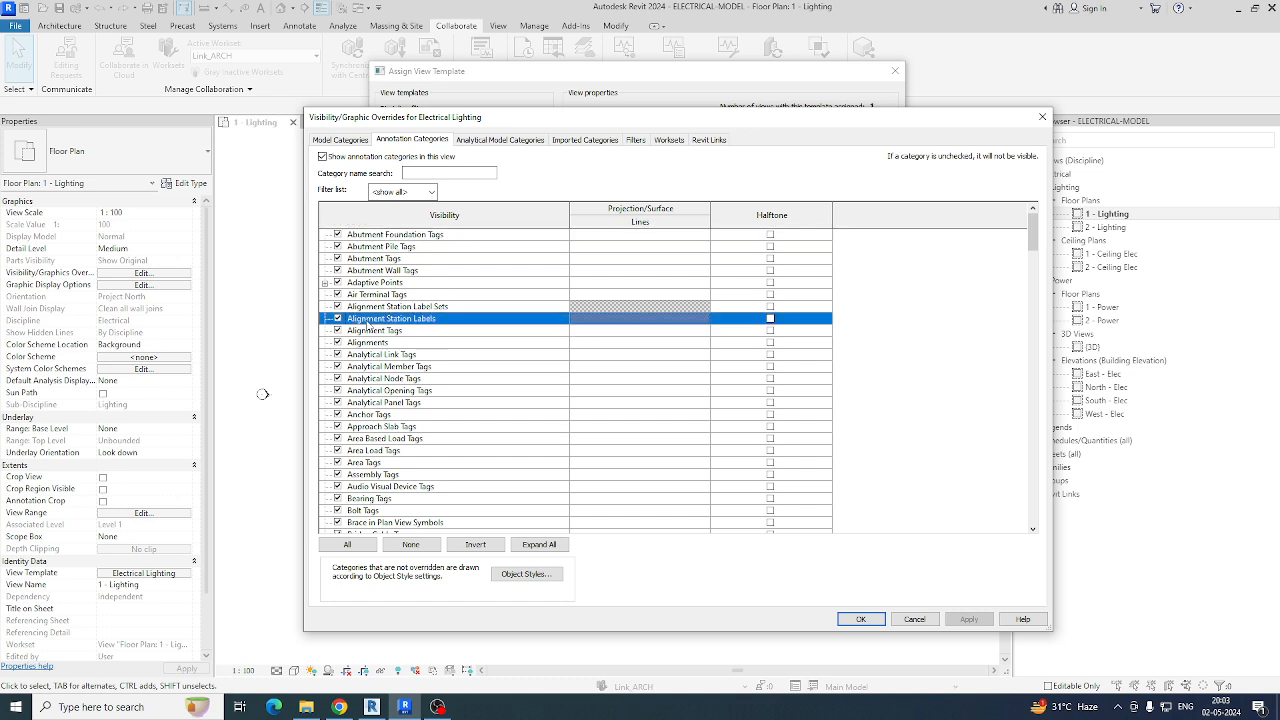
{"action": "key", "text": "l"}
{"action": "key", "text": "e"}
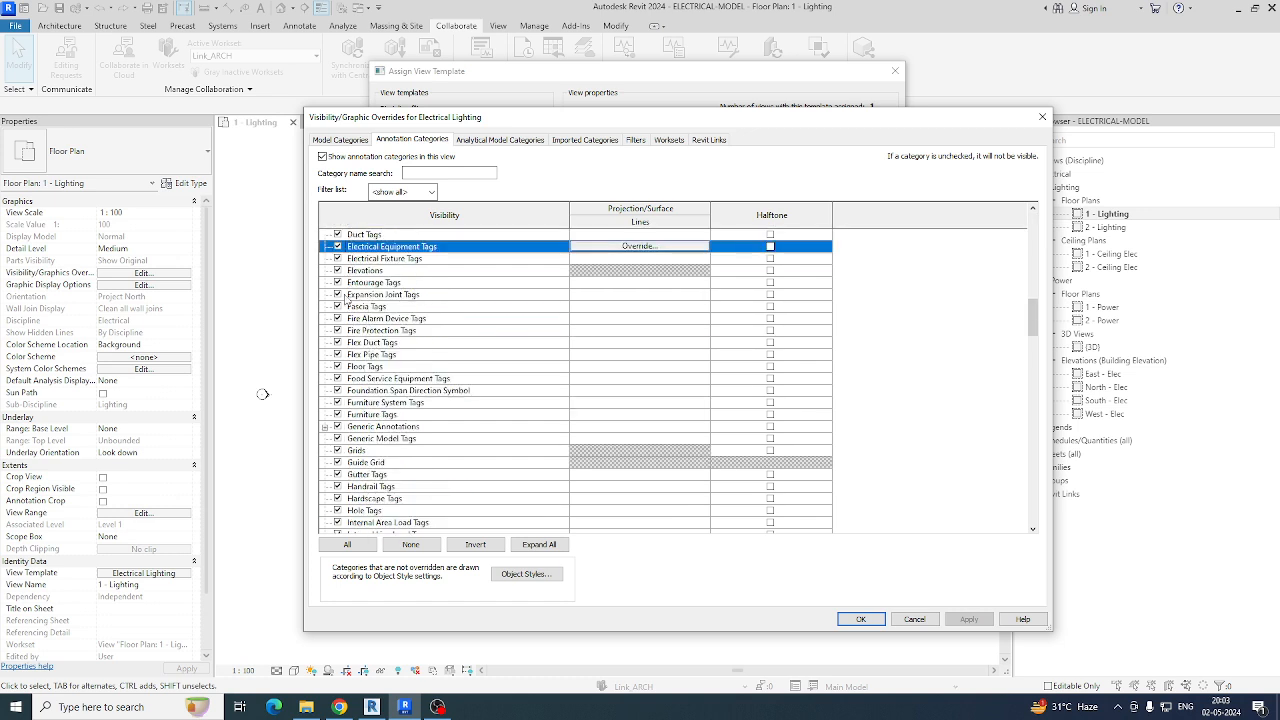
{"action": "left_click", "coordinate": [337, 270]}
{"action": "left_click", "coordinate": [425, 379]}
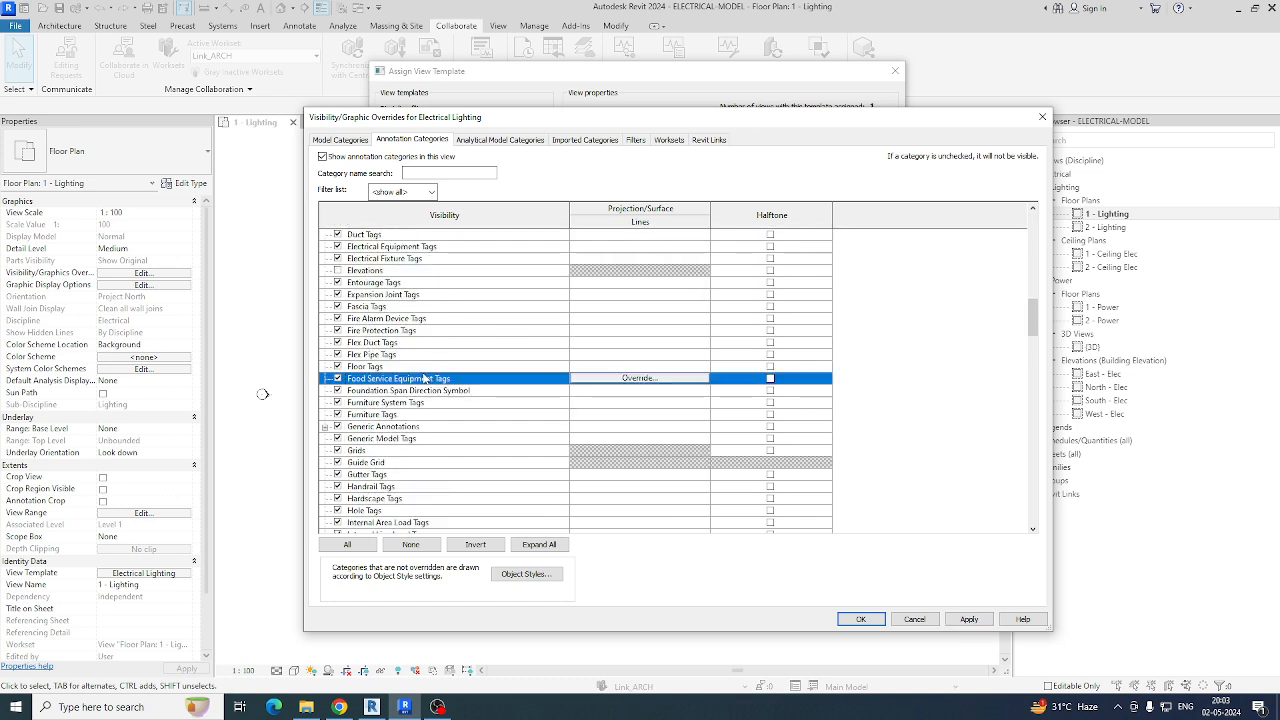
Step: Turn off the Reference Lines and Reference Planes annotation categories in the Electrical Lighting template and save it
{"action": "scroll", "coordinate": [411, 403], "scroll_direction": "down", "scroll_amount": 5}
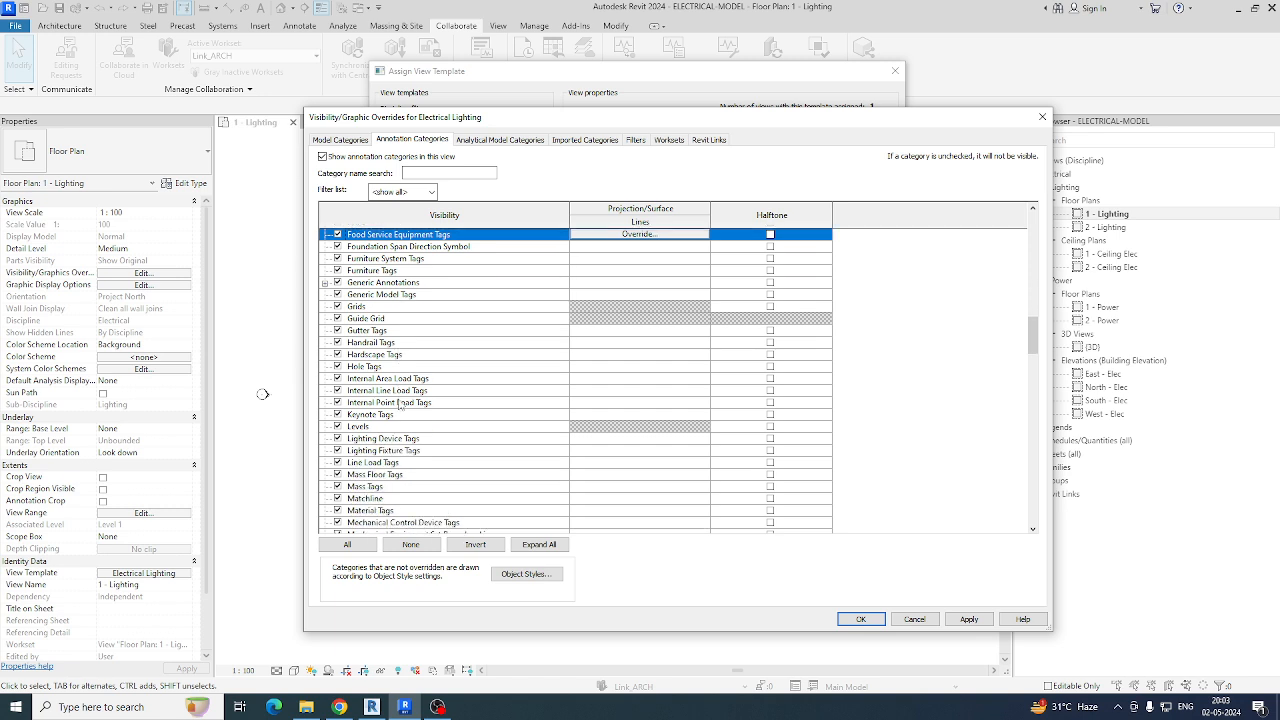
{"action": "left_click", "coordinate": [388, 402]}
{"action": "key", "text": "r"}
{"action": "key", "text": "e"}
{"action": "scroll", "coordinate": [380, 412], "scroll_direction": "down", "scroll_amount": 1}
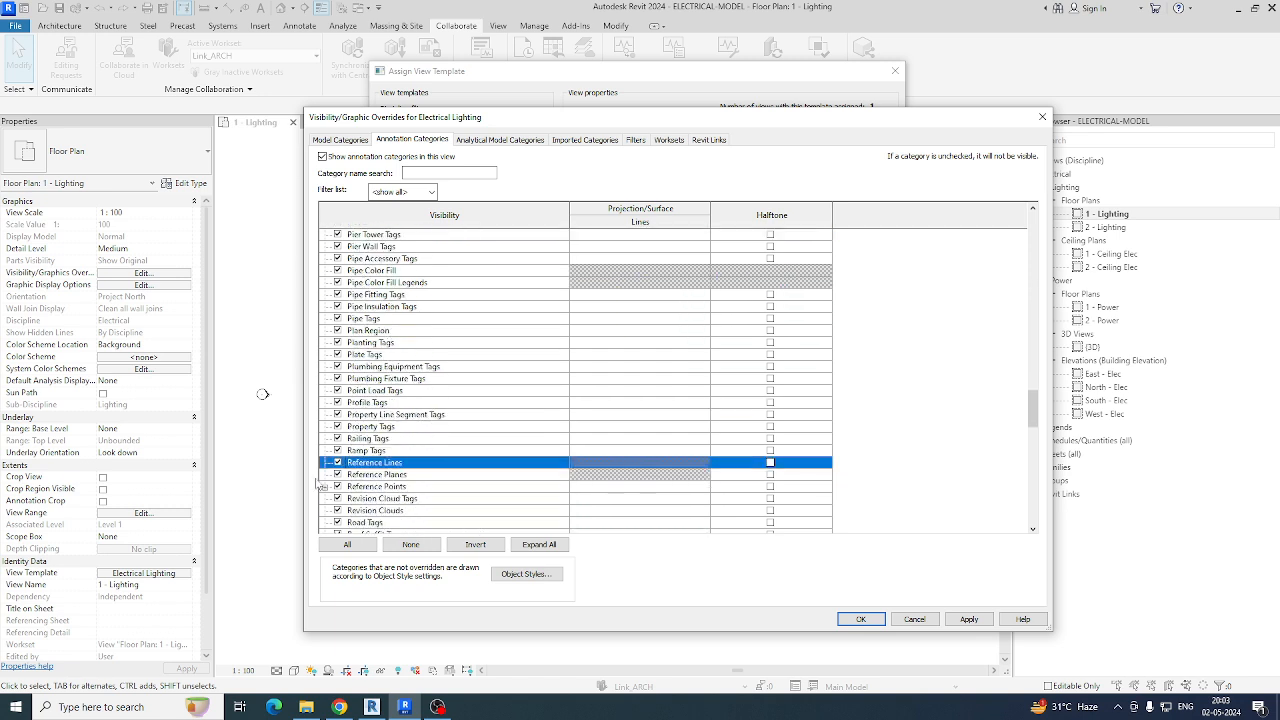
{"action": "left_click", "coordinate": [338, 463]}
{"action": "left_click", "coordinate": [338, 475]}
{"action": "left_click", "coordinate": [338, 475]}
{"action": "scroll", "coordinate": [450, 484], "scroll_direction": "down", "scroll_amount": 1}
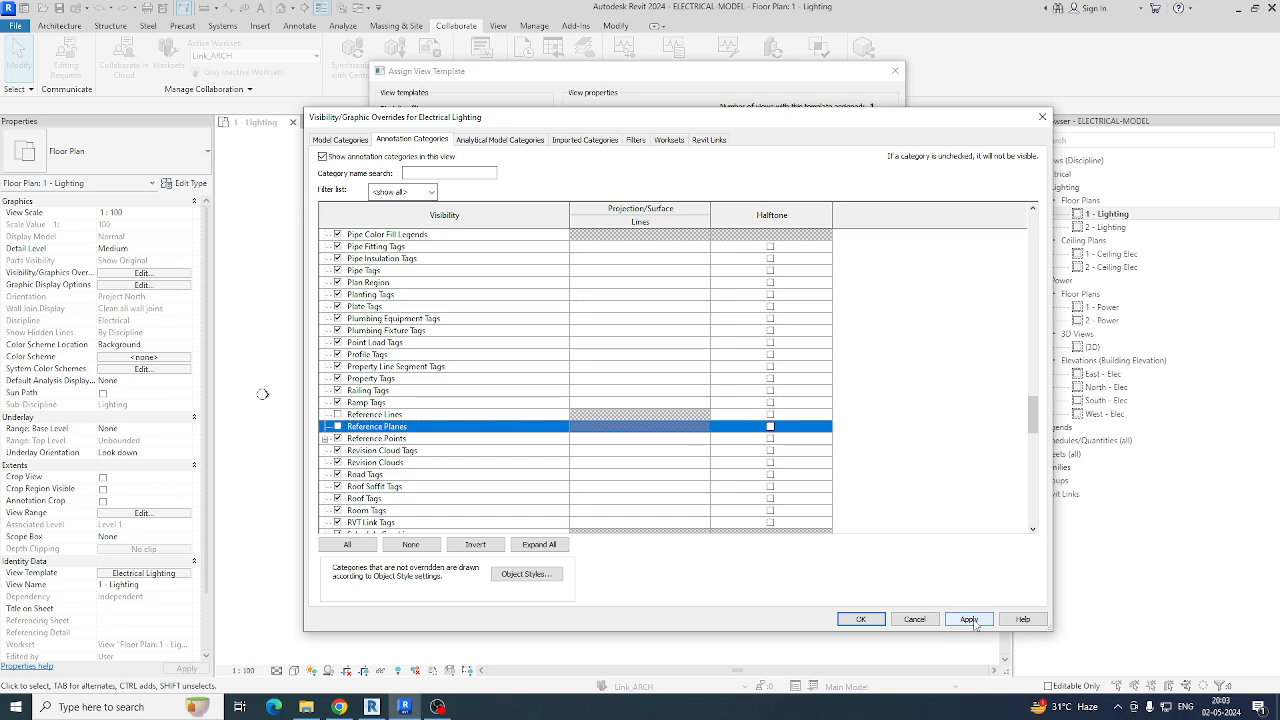
{"action": "left_click", "coordinate": [860, 619]}
{"action": "left_click", "coordinate": [734, 571]}
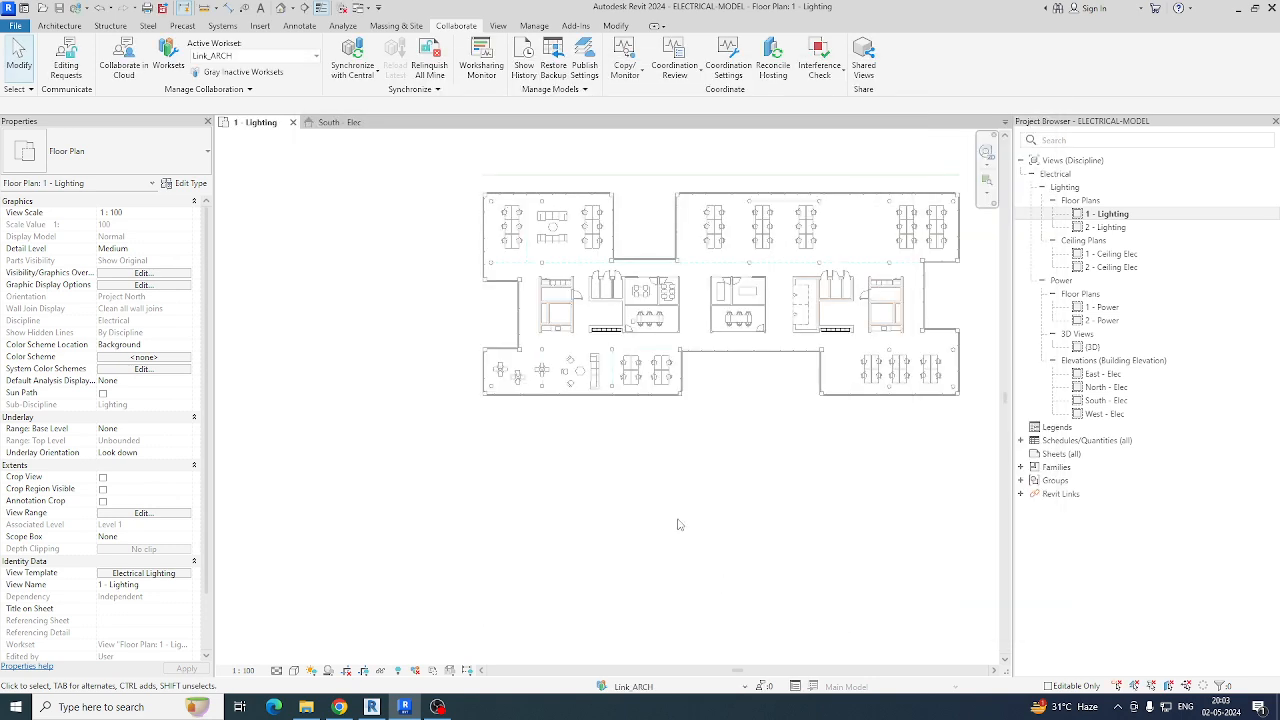
Step: Select the long horizontal line above the building inside the linked Office model to check its category
{"action": "middle_click", "coordinate": [676, 516]}
{"action": "middle_click", "coordinate": [676, 516]}
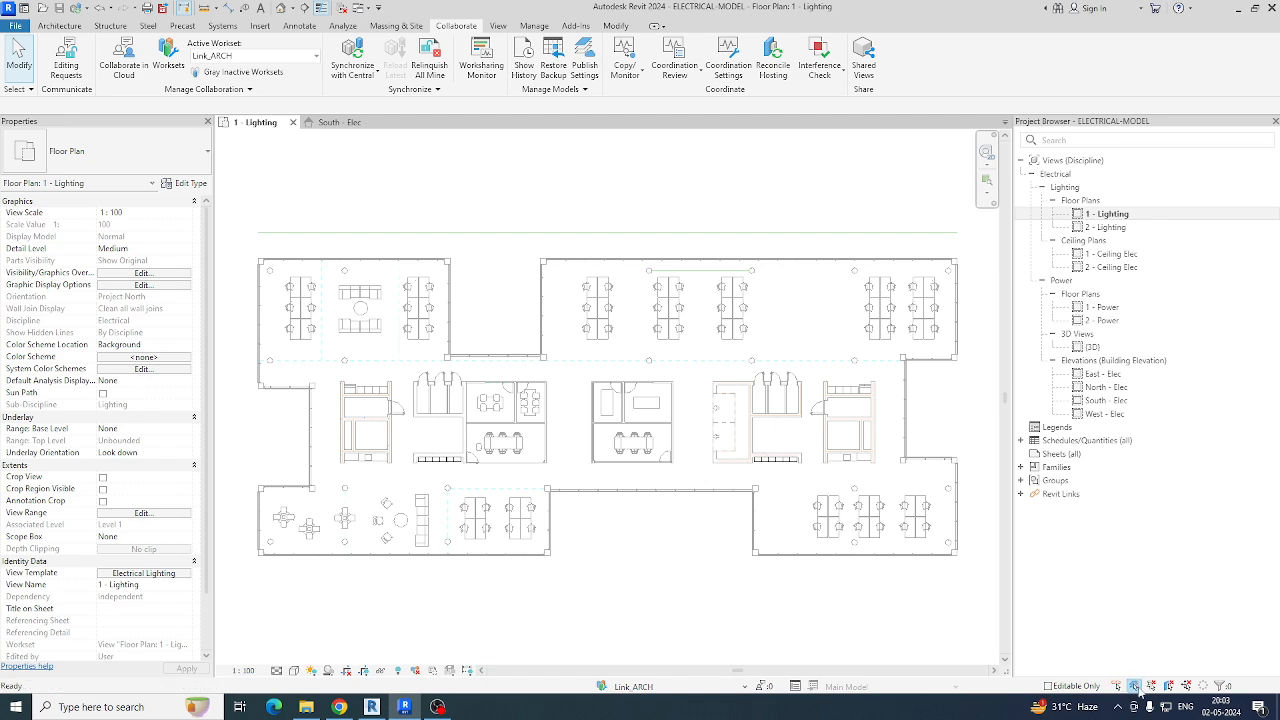
{"action": "left_click", "coordinate": [525, 237]}
{"action": "key", "text": "Tab"}
{"action": "left_click", "coordinate": [525, 237]}
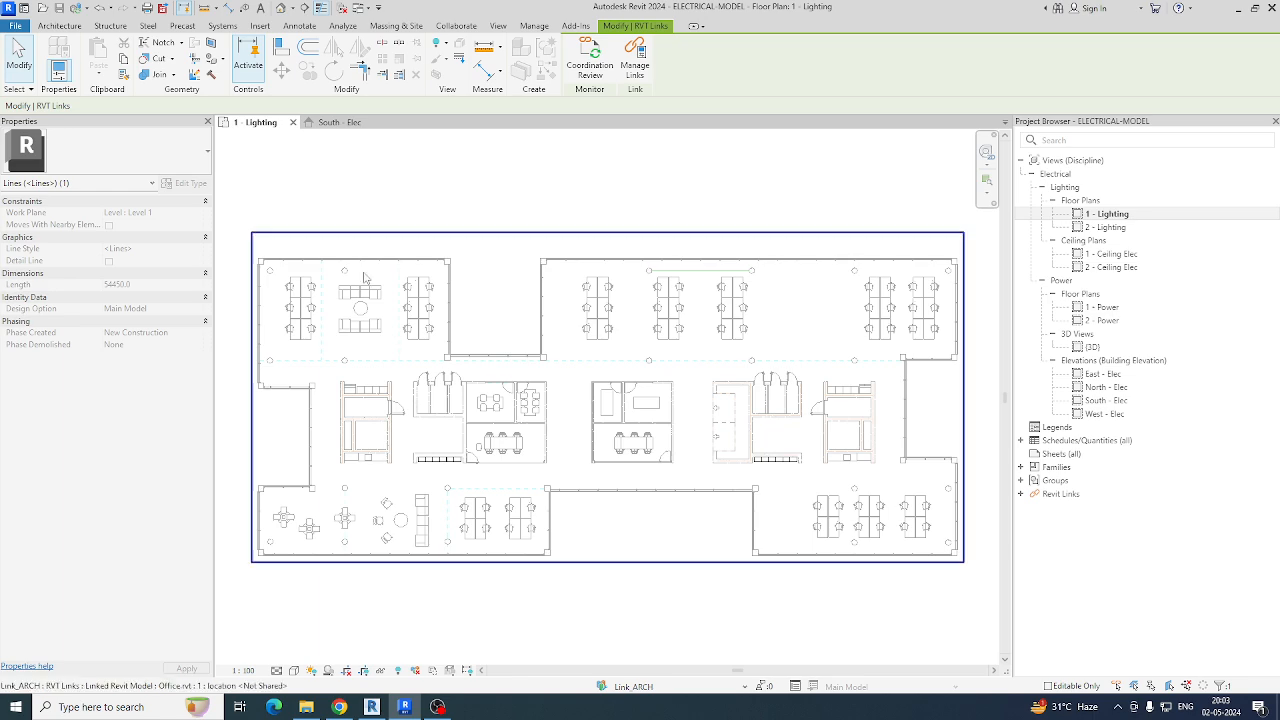
{"action": "key", "text": "Escape"}
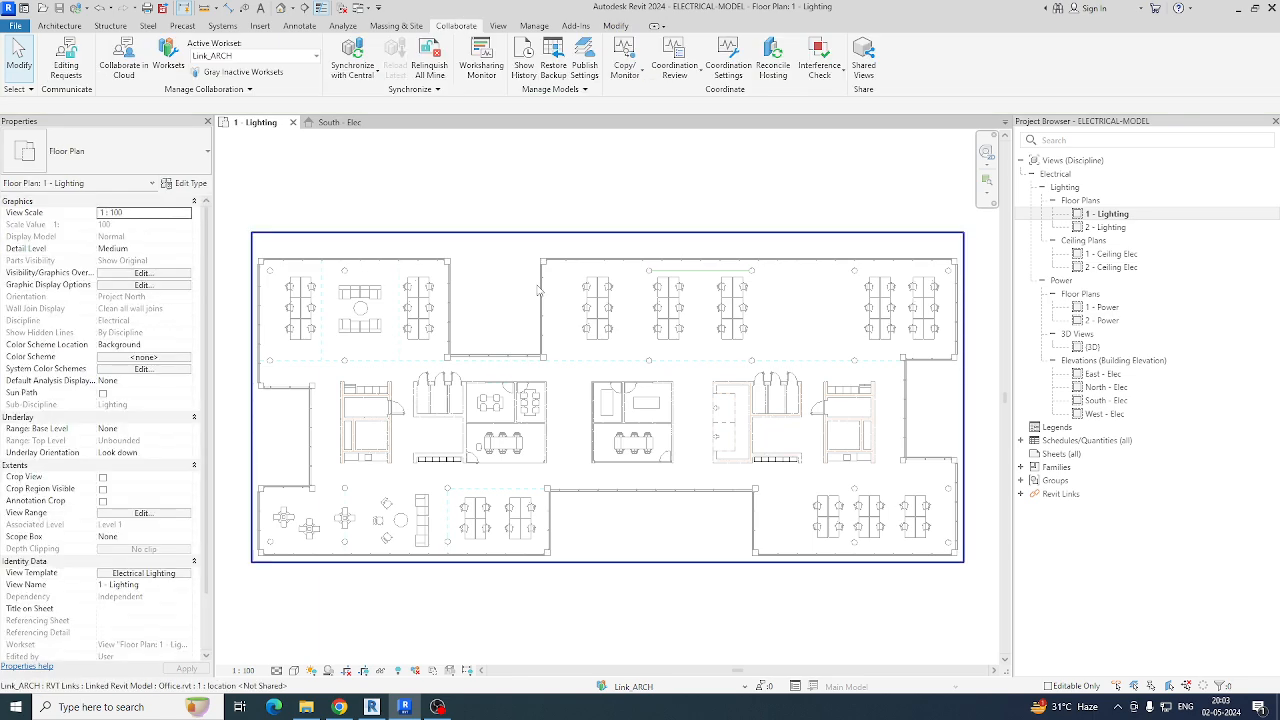
Step: Turn off the Lines model category in the Electrical Lighting template's visibility overrides and apply the template
{"action": "left_click", "coordinate": [144, 574]}
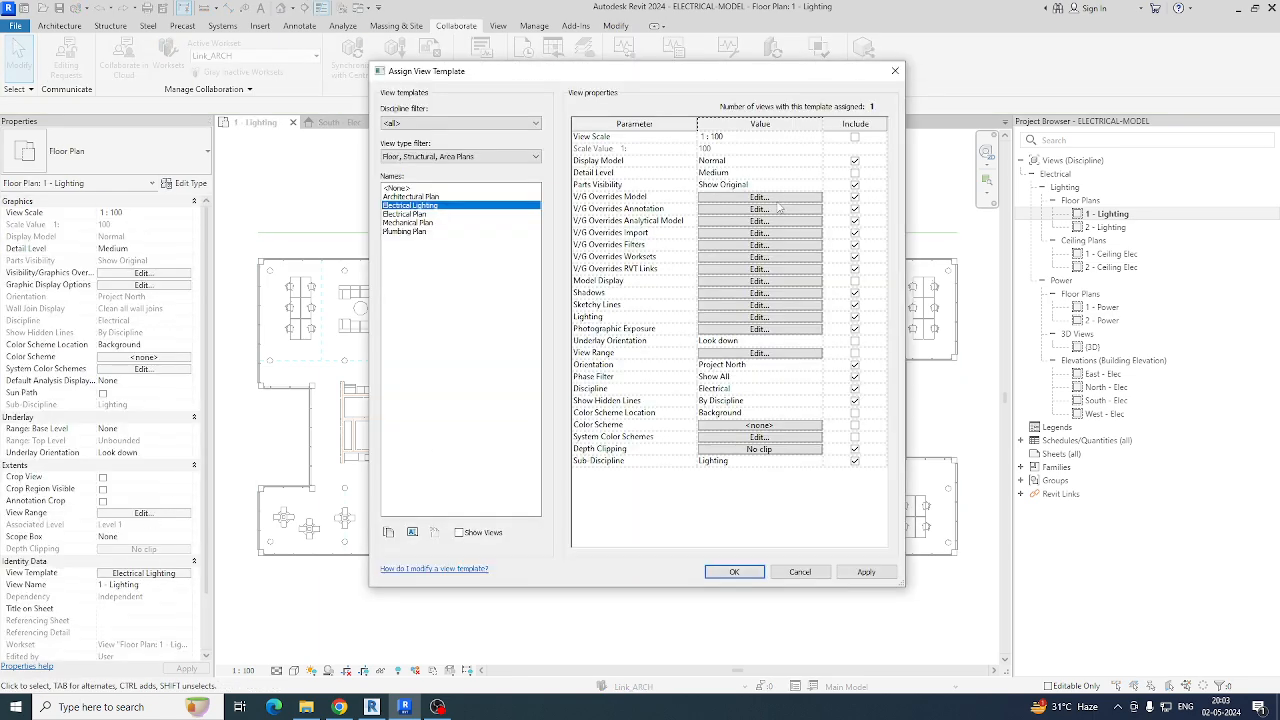
{"action": "left_click", "coordinate": [777, 199]}
{"action": "left_click", "coordinate": [445, 381]}
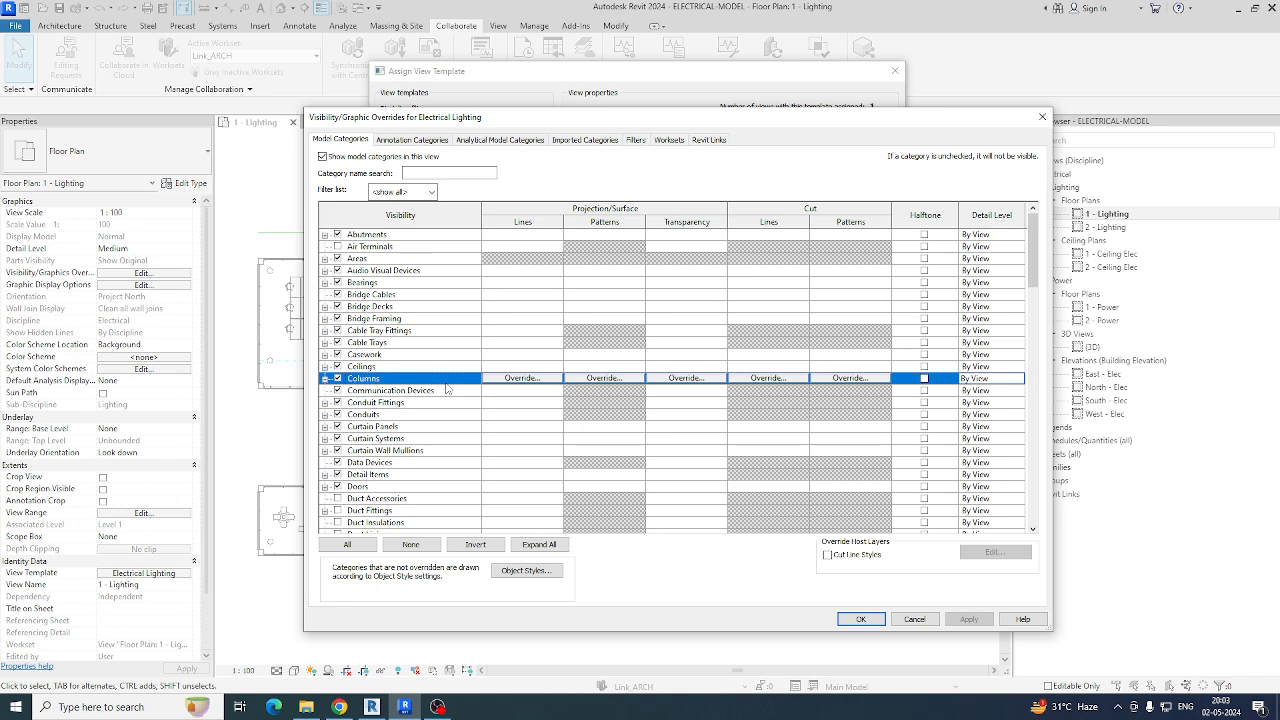
{"action": "key", "text": "l"}
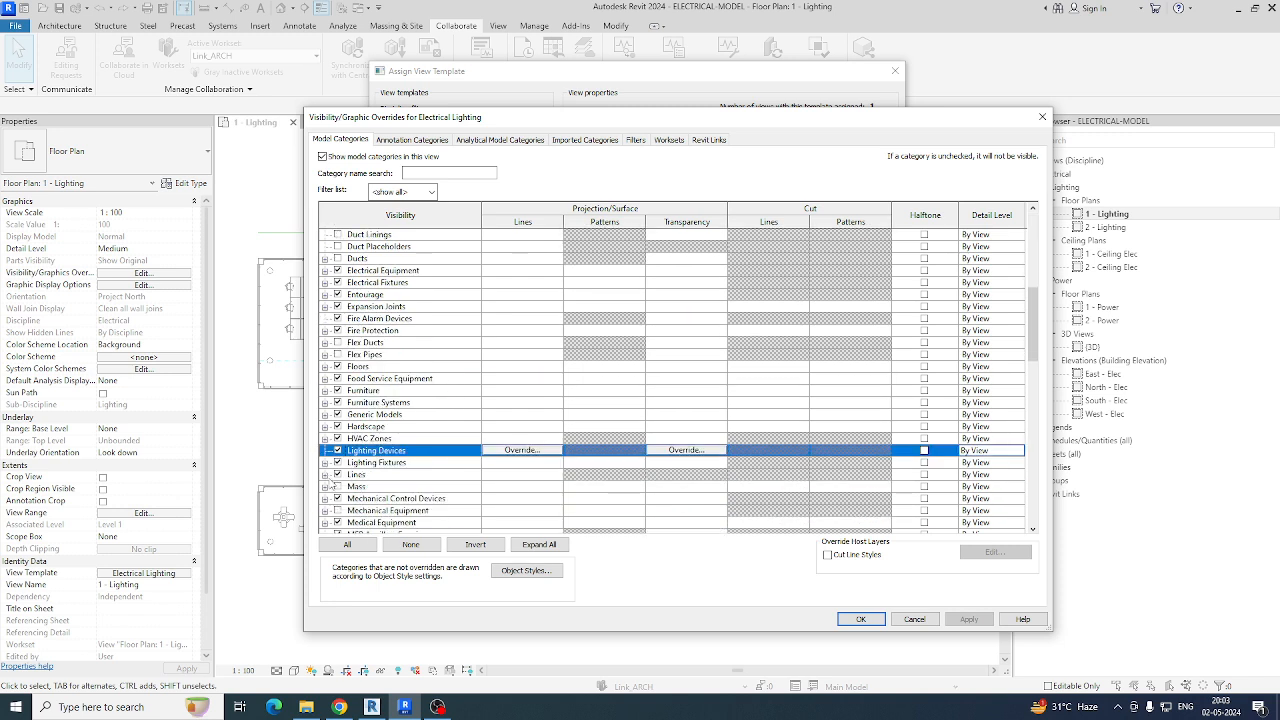
{"action": "left_click", "coordinate": [325, 474]}
{"action": "scroll", "coordinate": [365, 381], "scroll_direction": "down", "scroll_amount": 3}
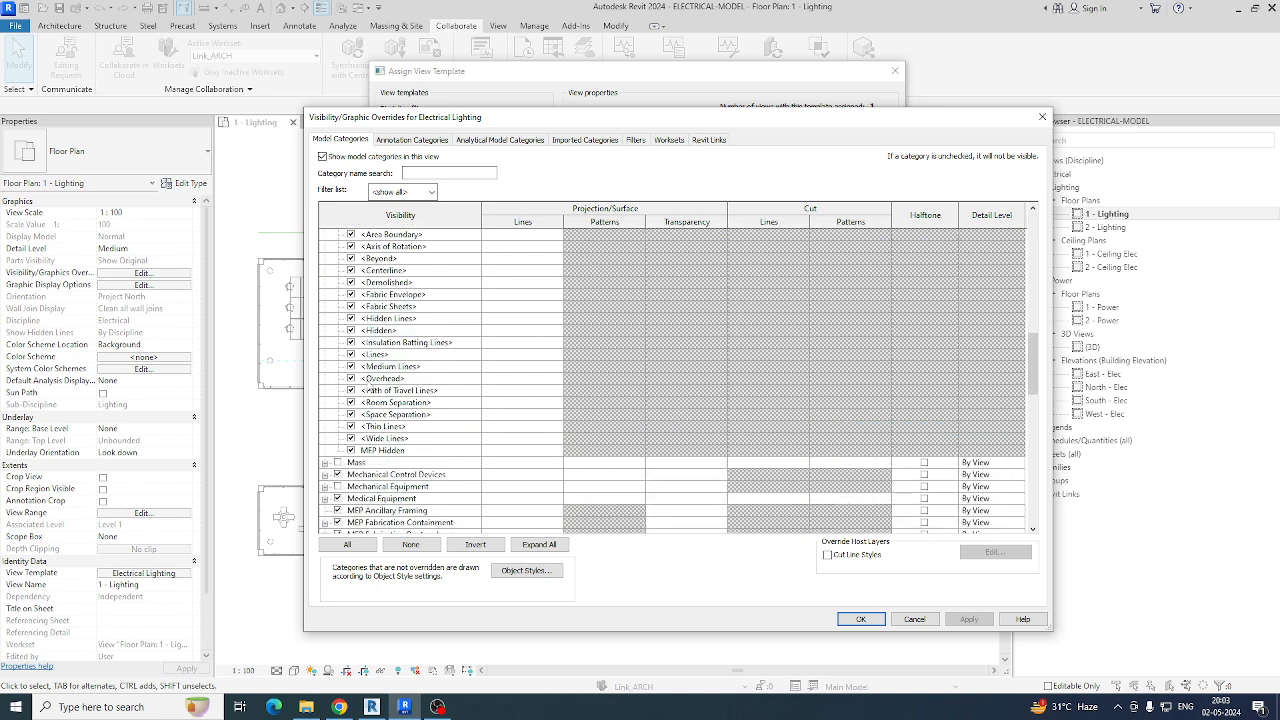
{"action": "scroll", "coordinate": [378, 397], "scroll_direction": "up", "scroll_amount": 3}
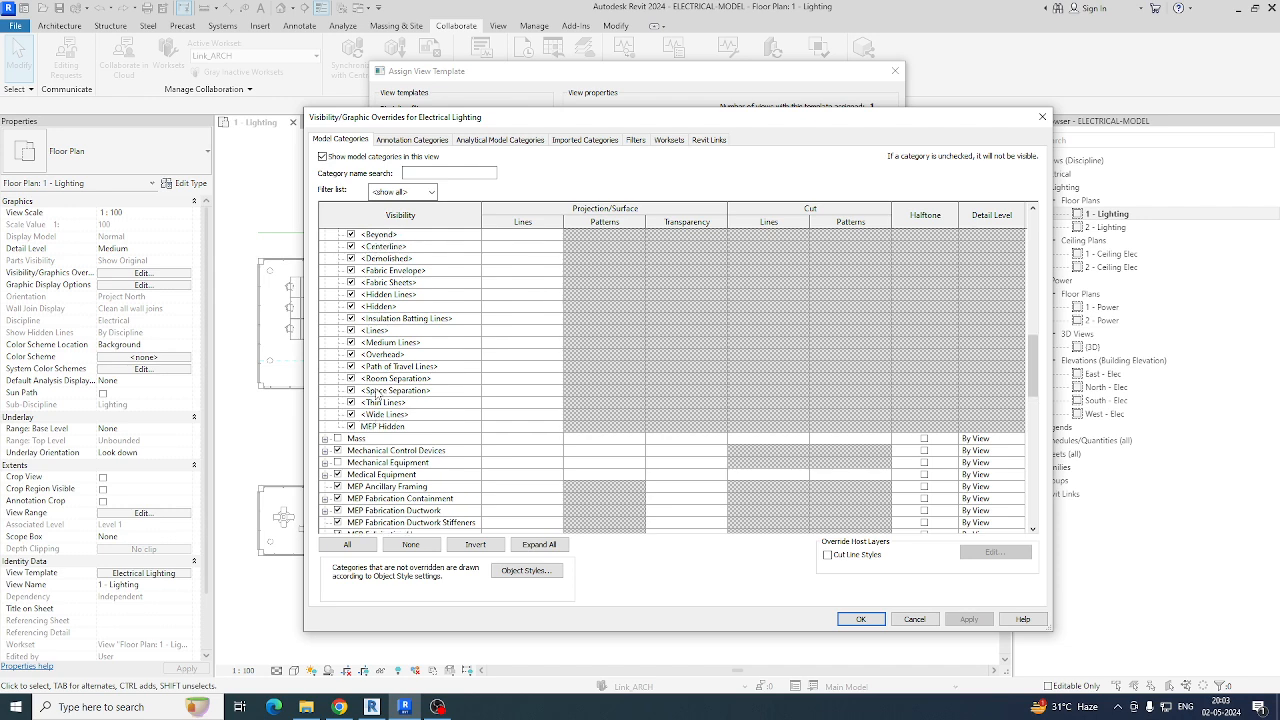
{"action": "scroll", "coordinate": [378, 397], "scroll_direction": "up", "scroll_amount": 1}
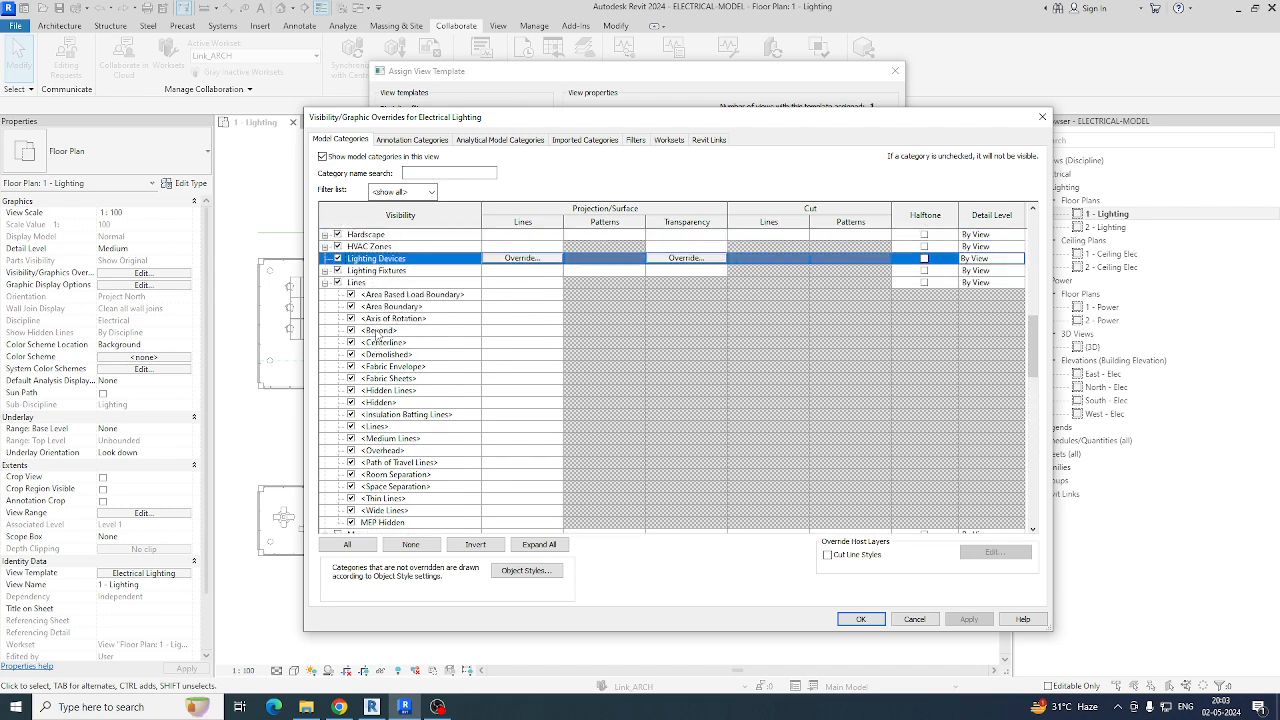
{"action": "left_click", "coordinate": [337, 282]}
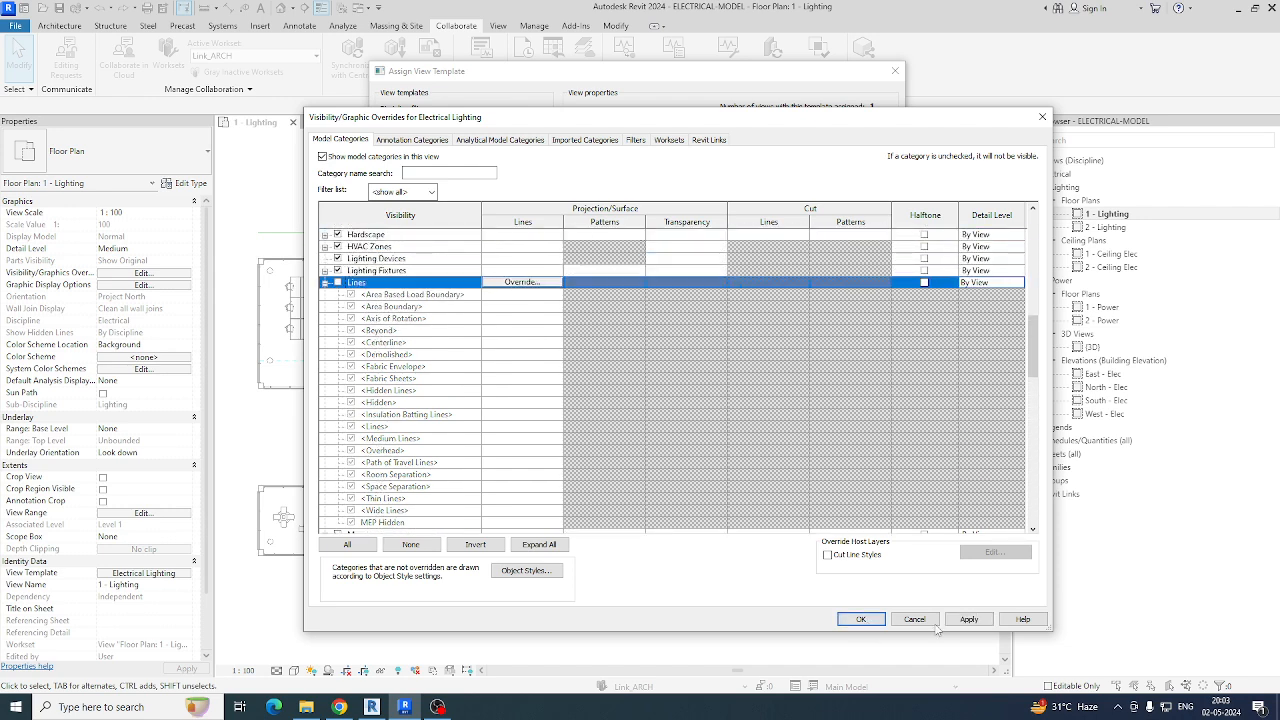
{"action": "left_click", "coordinate": [966, 620]}
{"action": "left_click", "coordinate": [864, 622]}
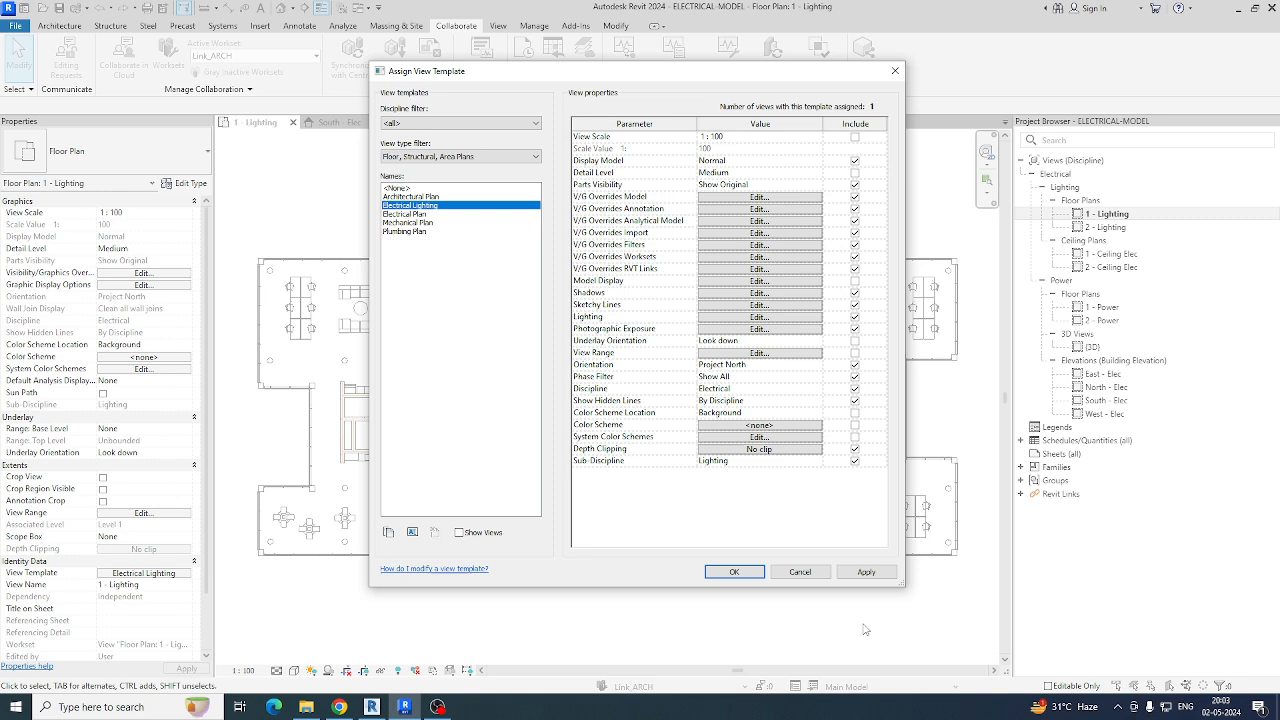
{"action": "left_click", "coordinate": [852, 573]}
{"action": "left_click", "coordinate": [734, 572]}
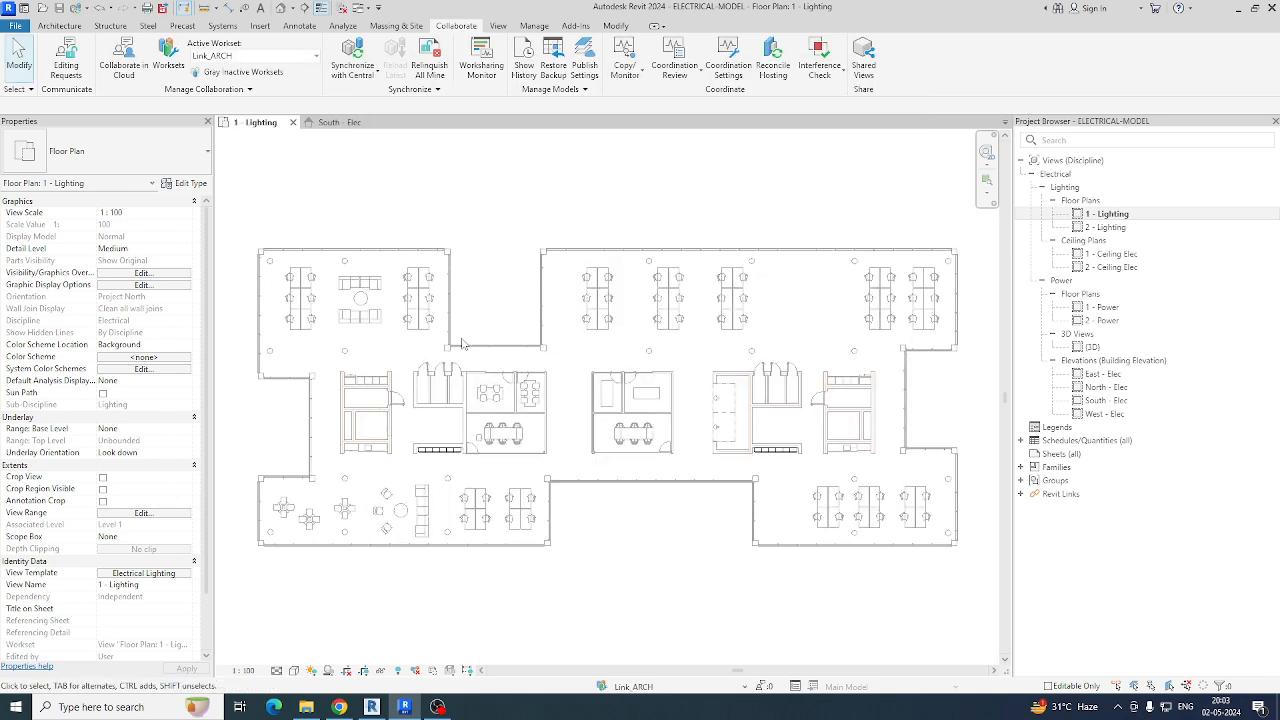
{"action": "scroll", "coordinate": [395, 398], "scroll_direction": "up", "scroll_amount": 5}
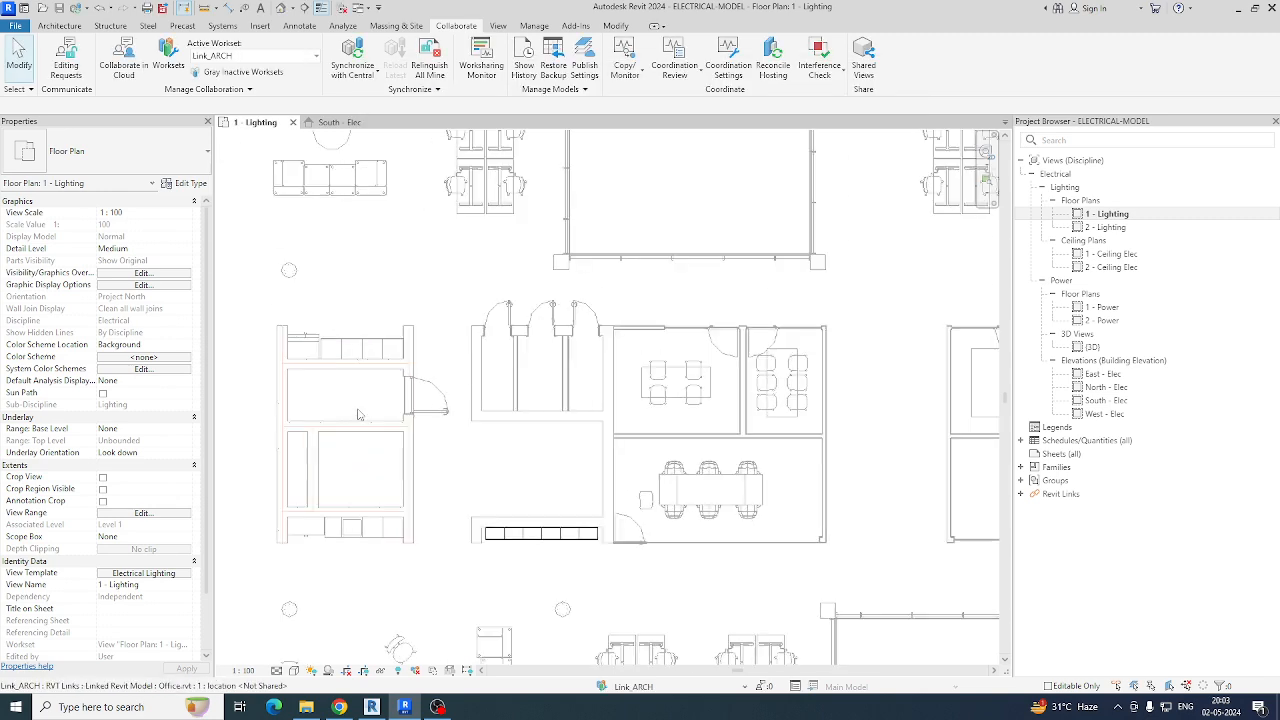
{"action": "scroll", "coordinate": [518, 437], "scroll_direction": "down", "scroll_amount": 3}
{"action": "scroll", "coordinate": [518, 437], "scroll_direction": "down", "scroll_amount": 3}
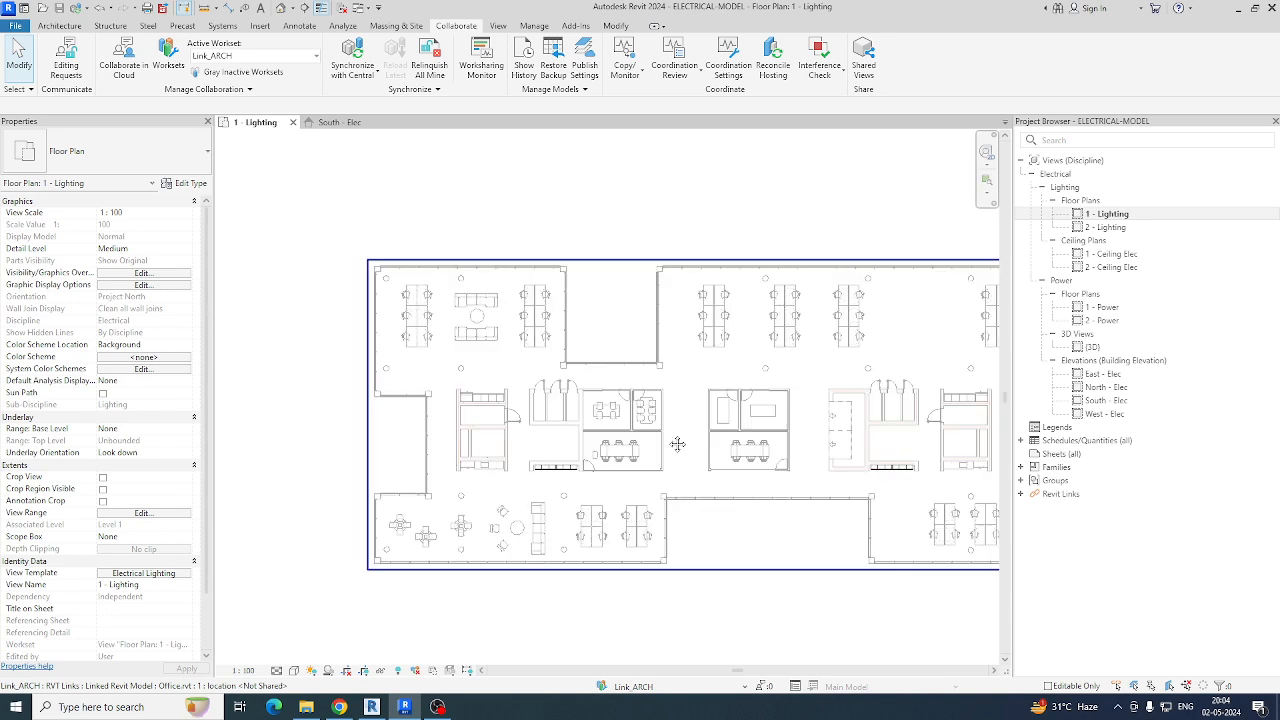
{"action": "key", "text": "v"}
{"action": "key", "text": "g"}
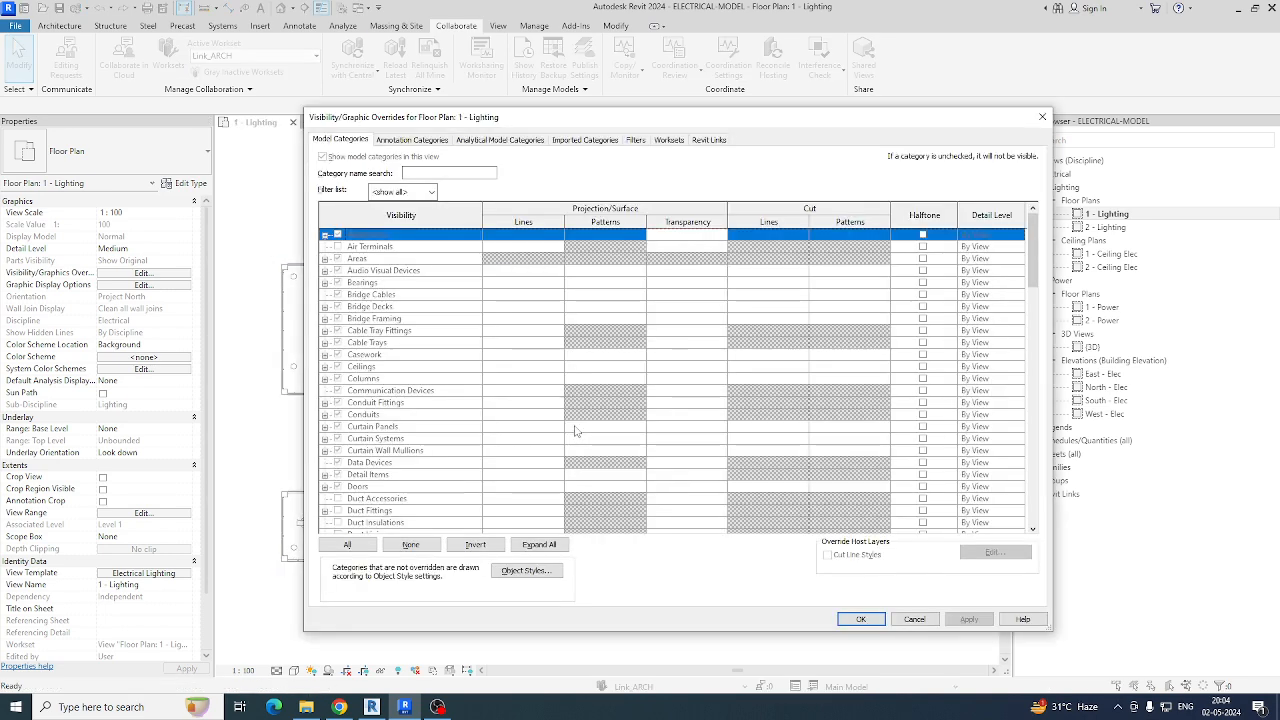
{"action": "left_click", "coordinate": [708, 140]}
{"action": "key", "text": "Escape"}
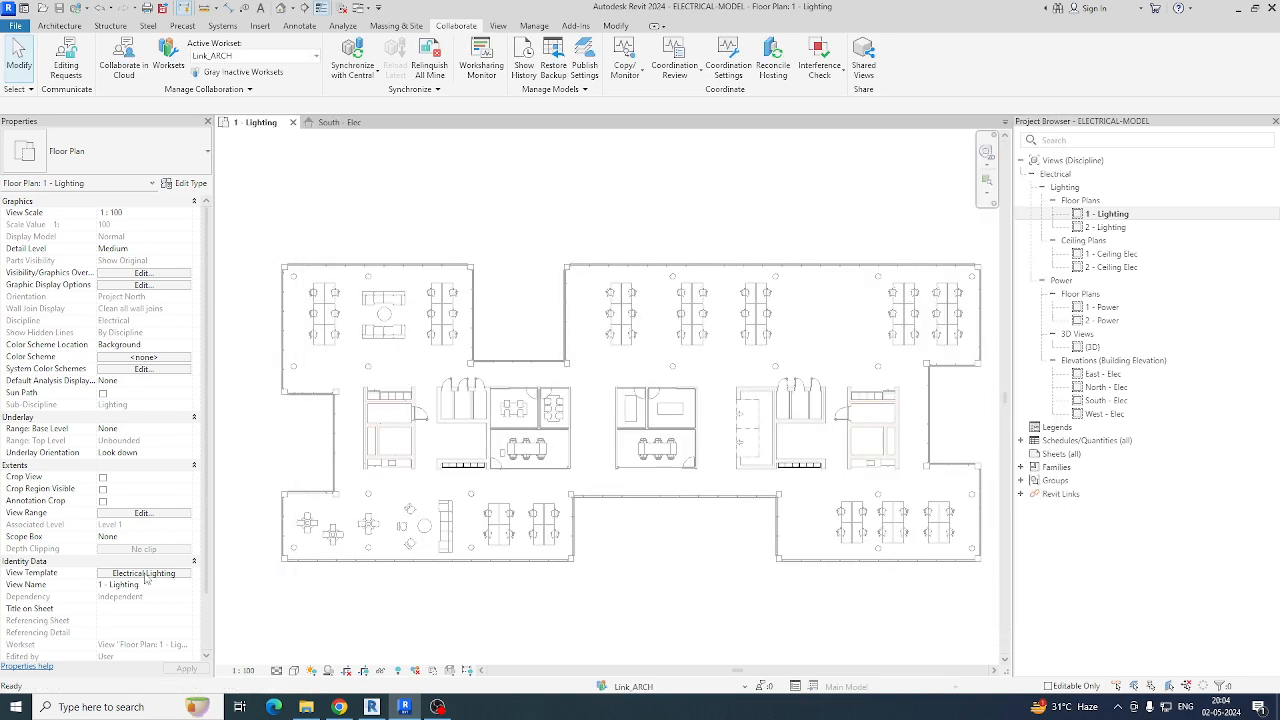
Step: Set the Office.rvt link to halftone in the Electrical Lighting template and save the template
{"action": "left_click", "coordinate": [148, 573]}
{"action": "left_click", "coordinate": [772, 201]}
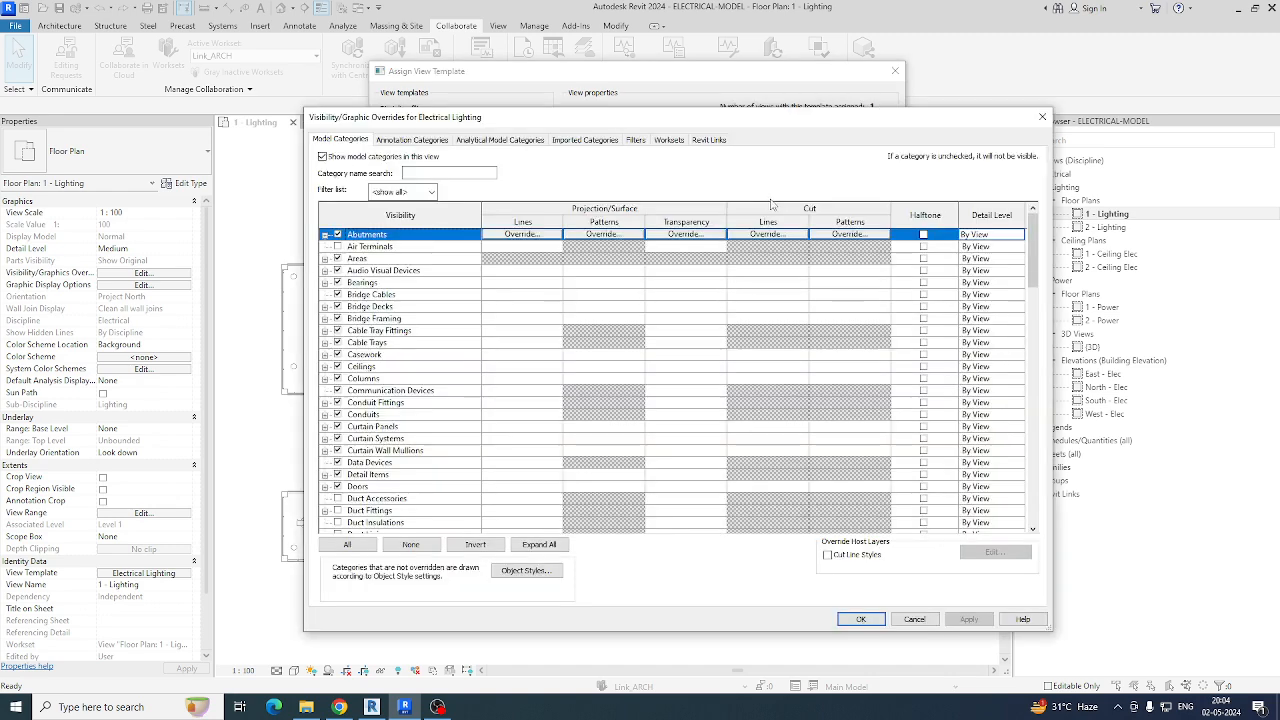
{"action": "left_click", "coordinate": [708, 140]}
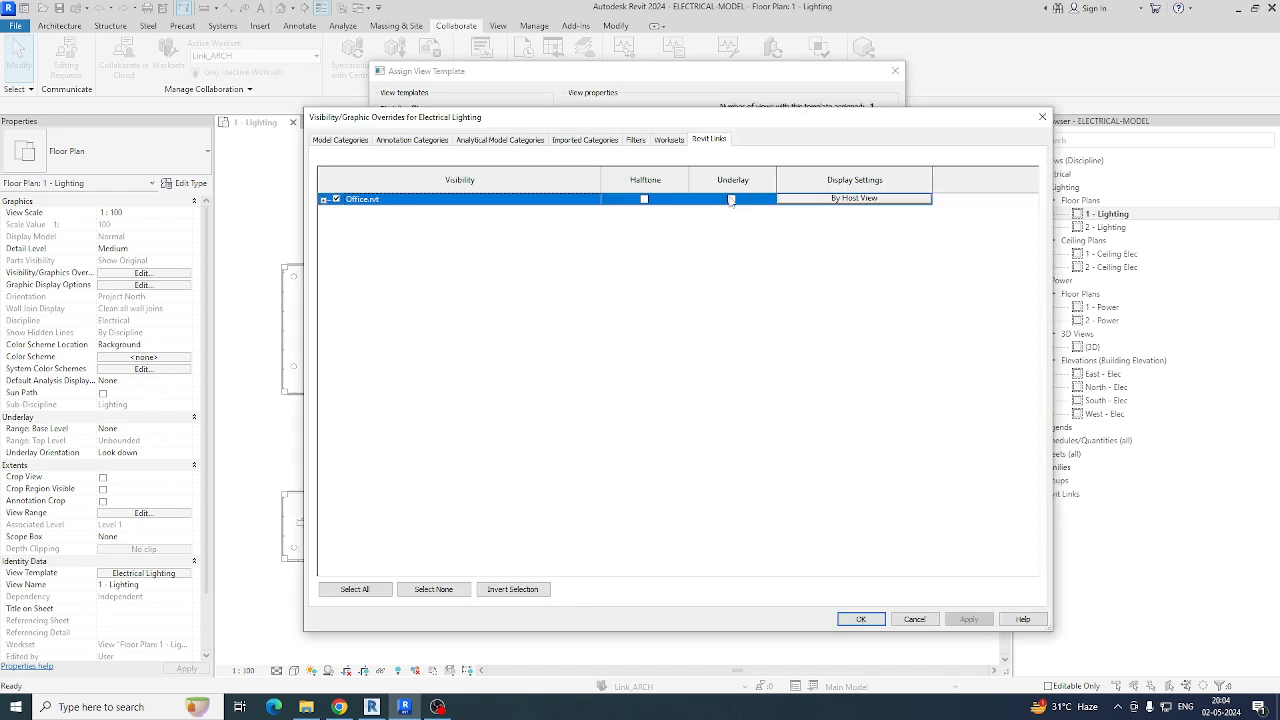
{"action": "left_click", "coordinate": [644, 199]}
{"action": "left_click", "coordinate": [860, 619]}
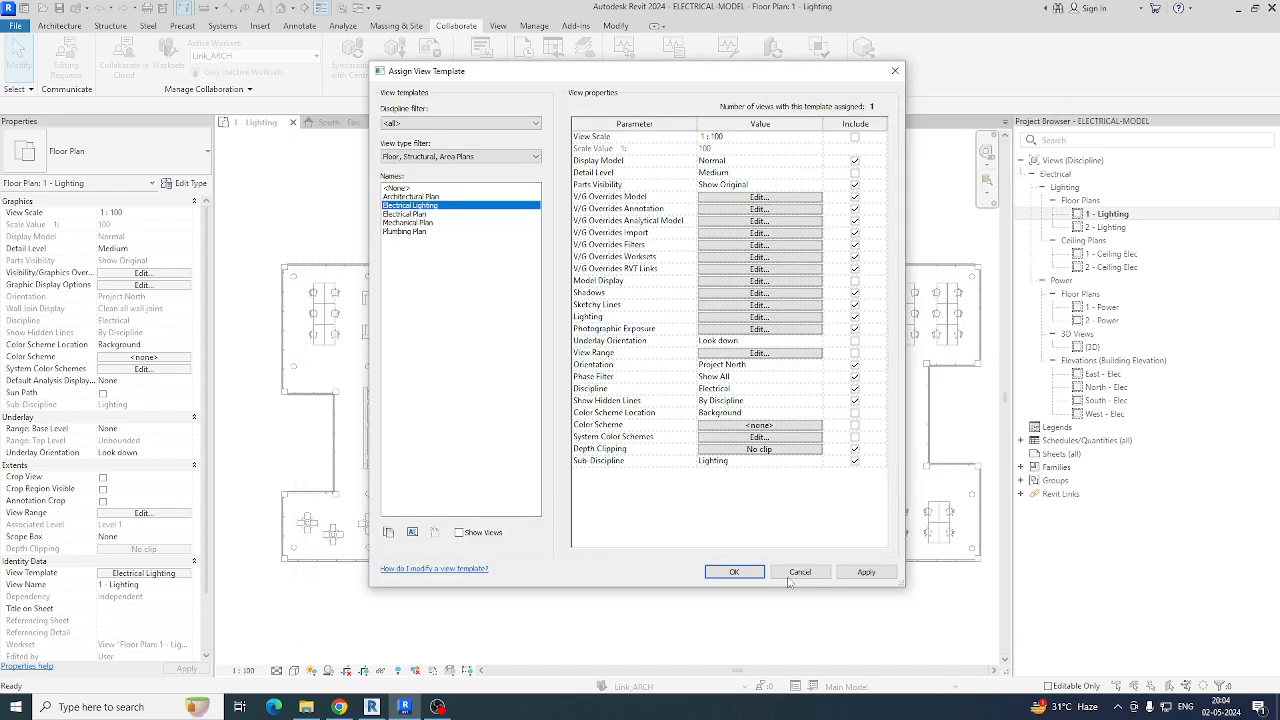
{"action": "left_click", "coordinate": [734, 572]}
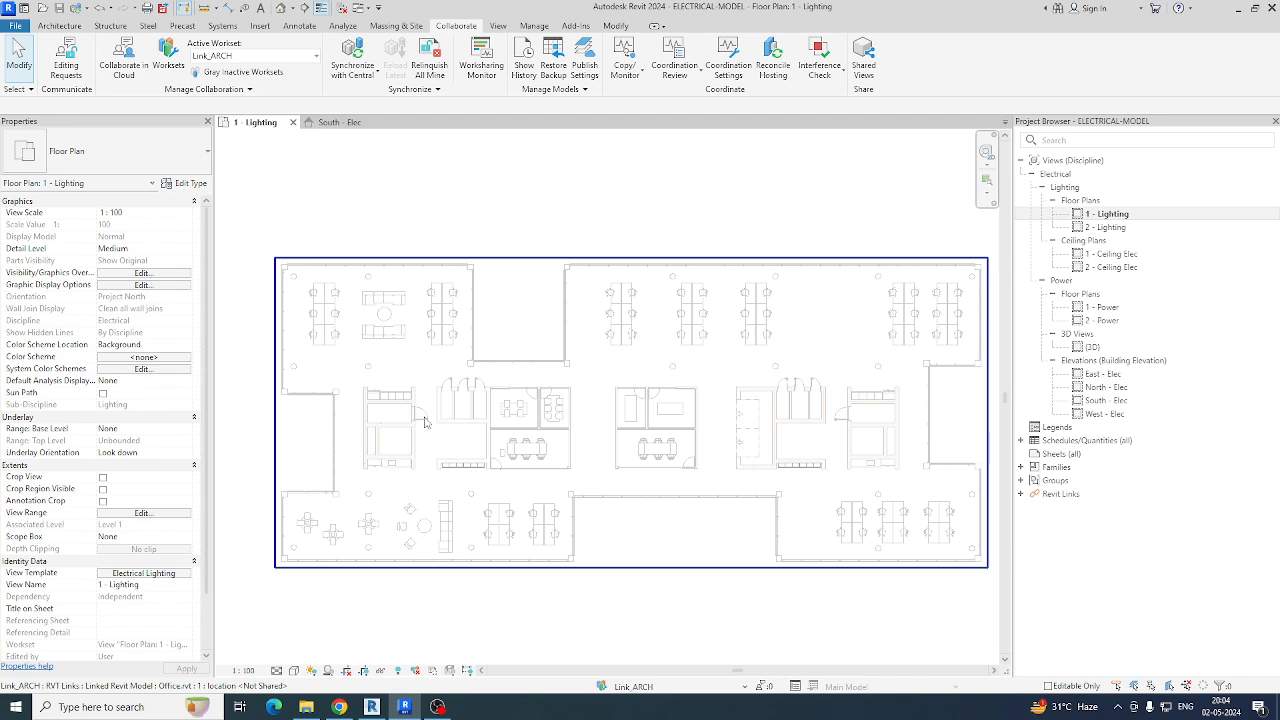
{"action": "scroll", "coordinate": [428, 423], "scroll_direction": "up", "scroll_amount": 4}
{"action": "scroll", "coordinate": [365, 418], "scroll_direction": "down", "scroll_amount": 5}
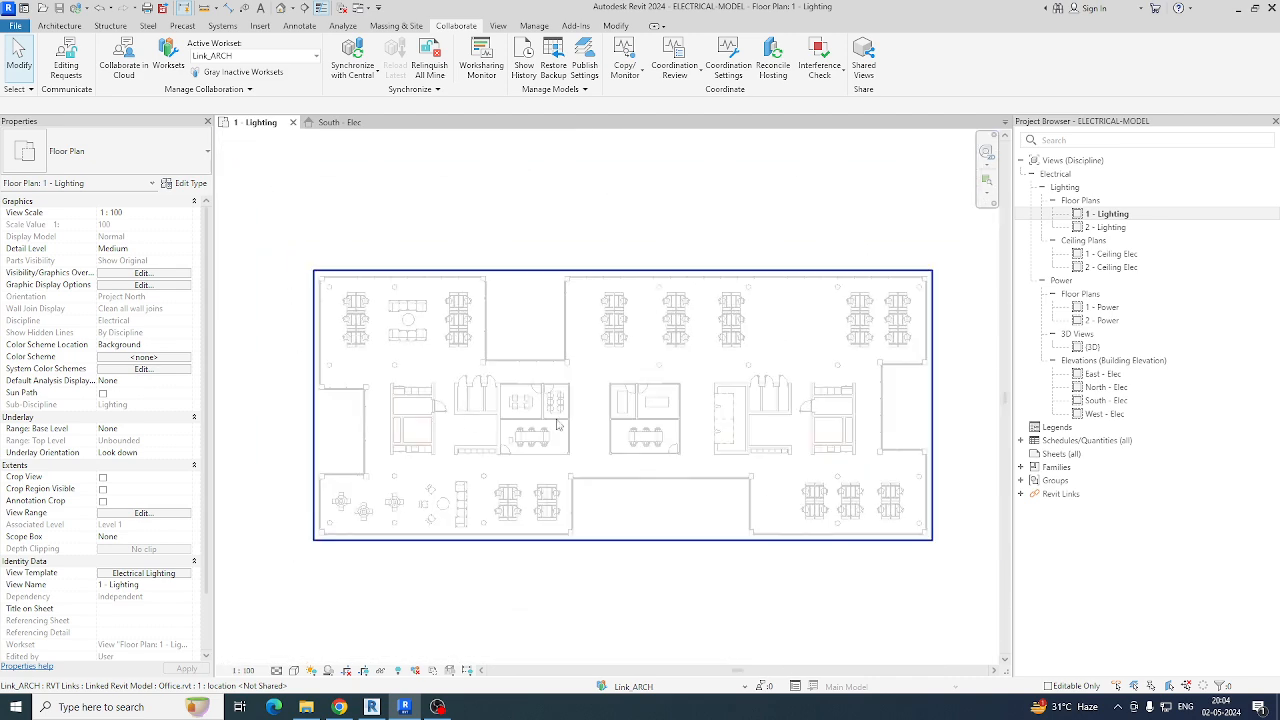
{"action": "scroll", "coordinate": [729, 425], "scroll_direction": "up", "scroll_amount": 4}
{"action": "scroll", "coordinate": [729, 425], "scroll_direction": "up", "scroll_amount": 2}
{"action": "scroll", "coordinate": [700, 418], "scroll_direction": "down", "scroll_amount": 6}
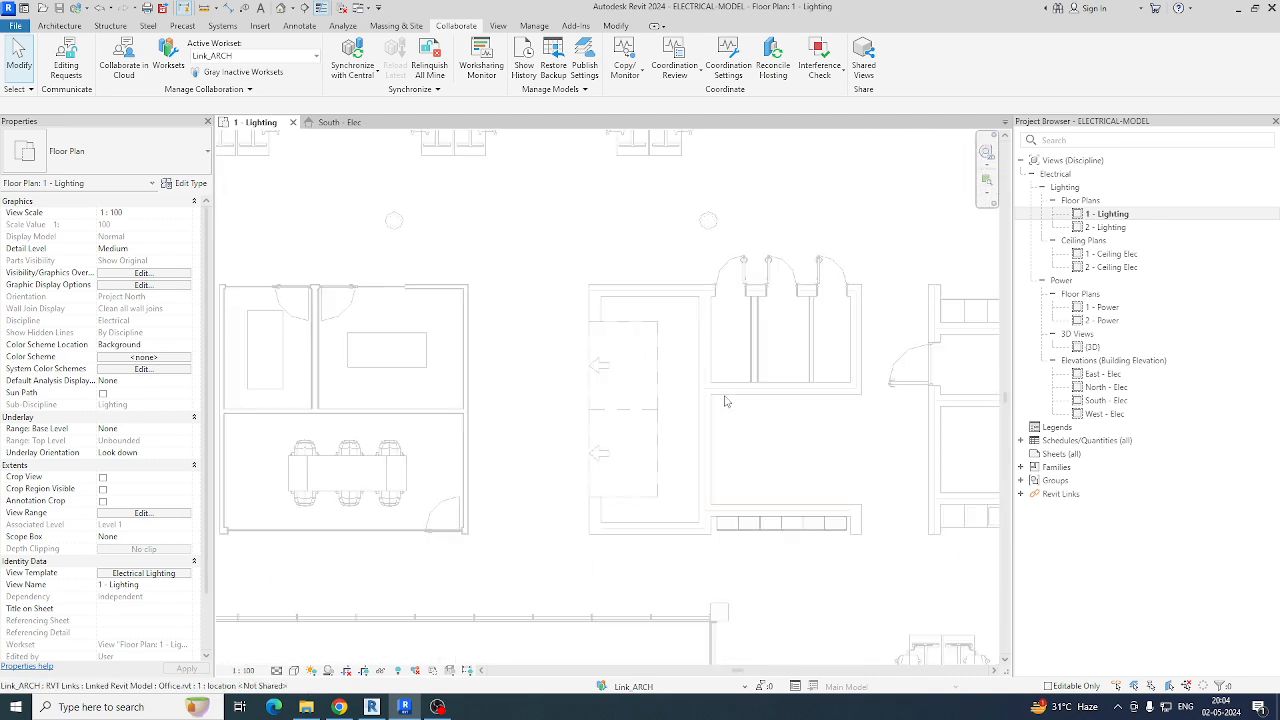
{"action": "scroll", "coordinate": [458, 402], "scroll_direction": "up", "scroll_amount": 4}
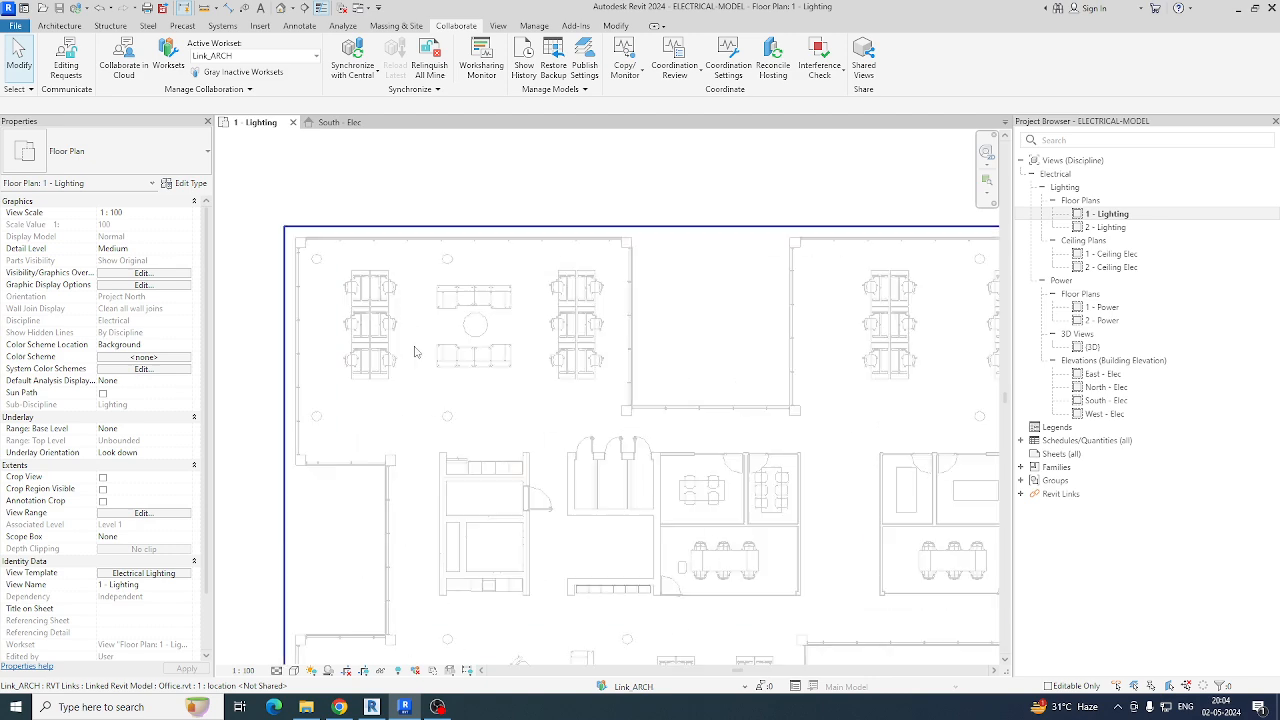
Step: Open the default 3D view of the model and orbit it toward the level lines
{"action": "left_click", "coordinate": [281, 8]}
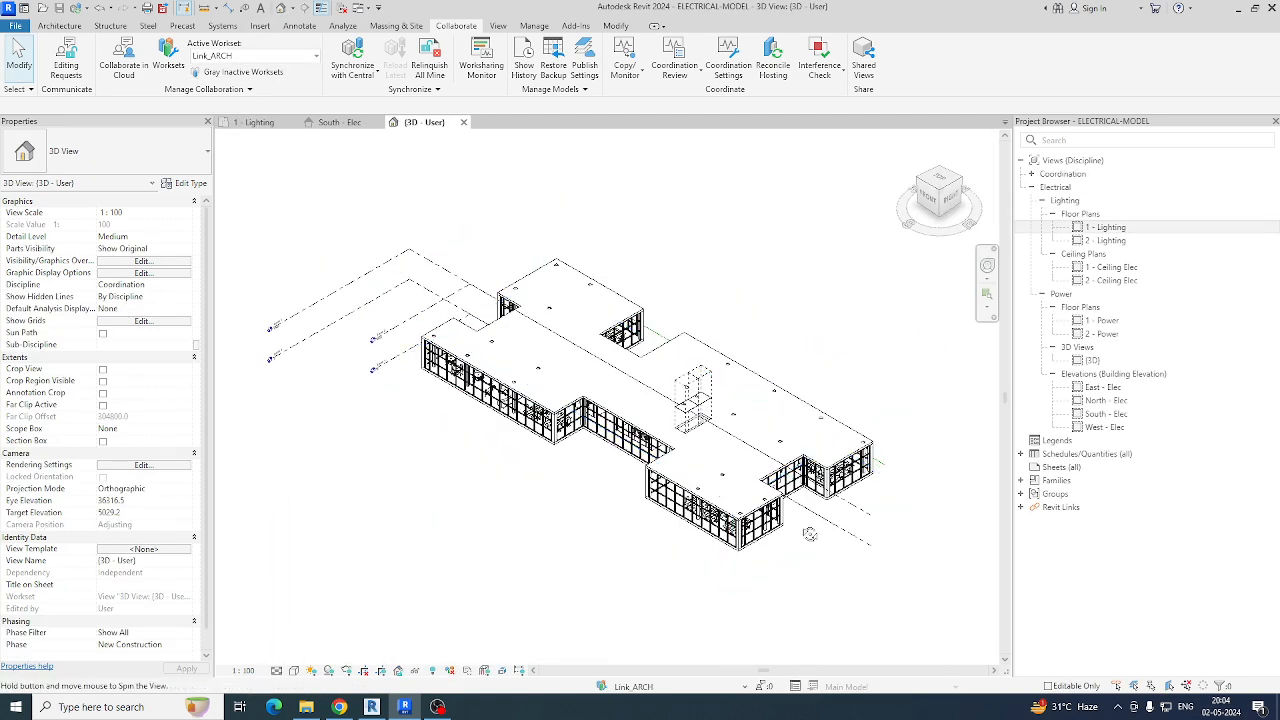
{"action": "middle_click_drag", "start_coordinate": [810, 533], "coordinate": [530, 480], "text": "shift"}
{"action": "scroll", "coordinate": [454, 523], "scroll_direction": "up", "scroll_amount": 3}
{"action": "middle_click_drag", "start_coordinate": [456, 526], "coordinate": [552, 512]}
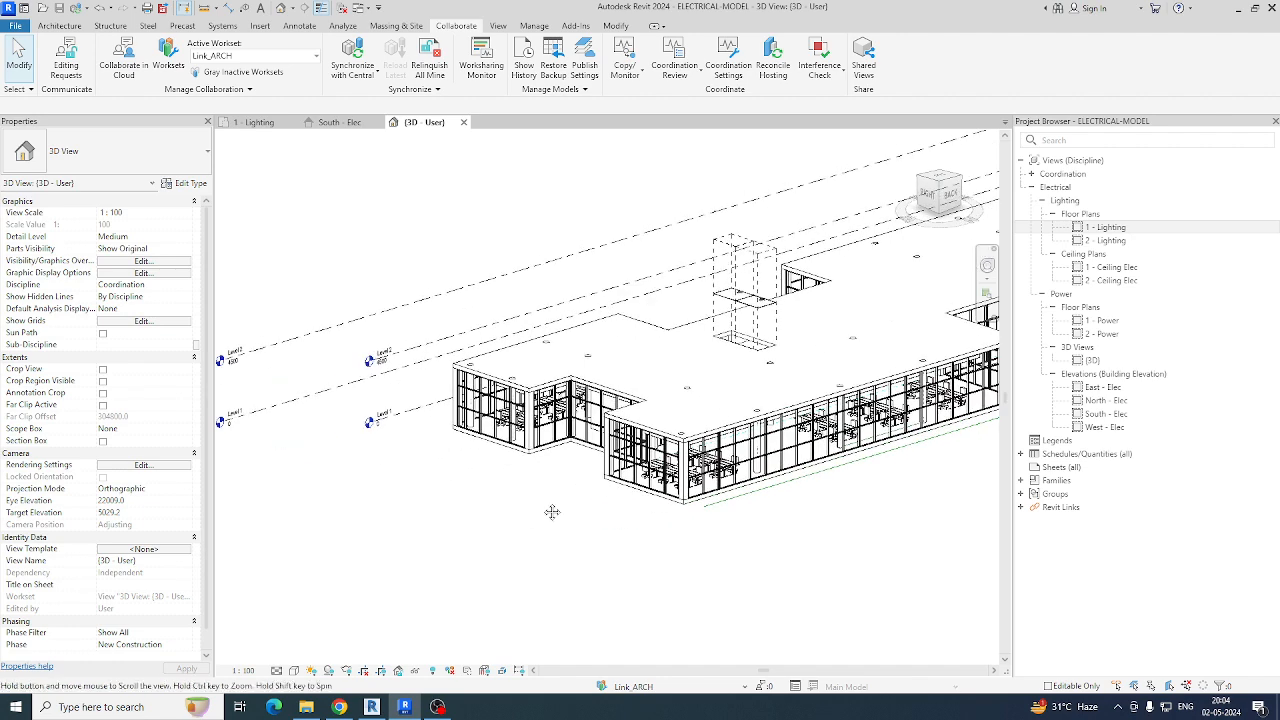
Step: Turn off the Elevations annotation category in the 3D view's visibility overrides
{"action": "key", "text": "v"}
{"action": "key", "text": "v"}
{"action": "left_click", "coordinate": [403, 140]}
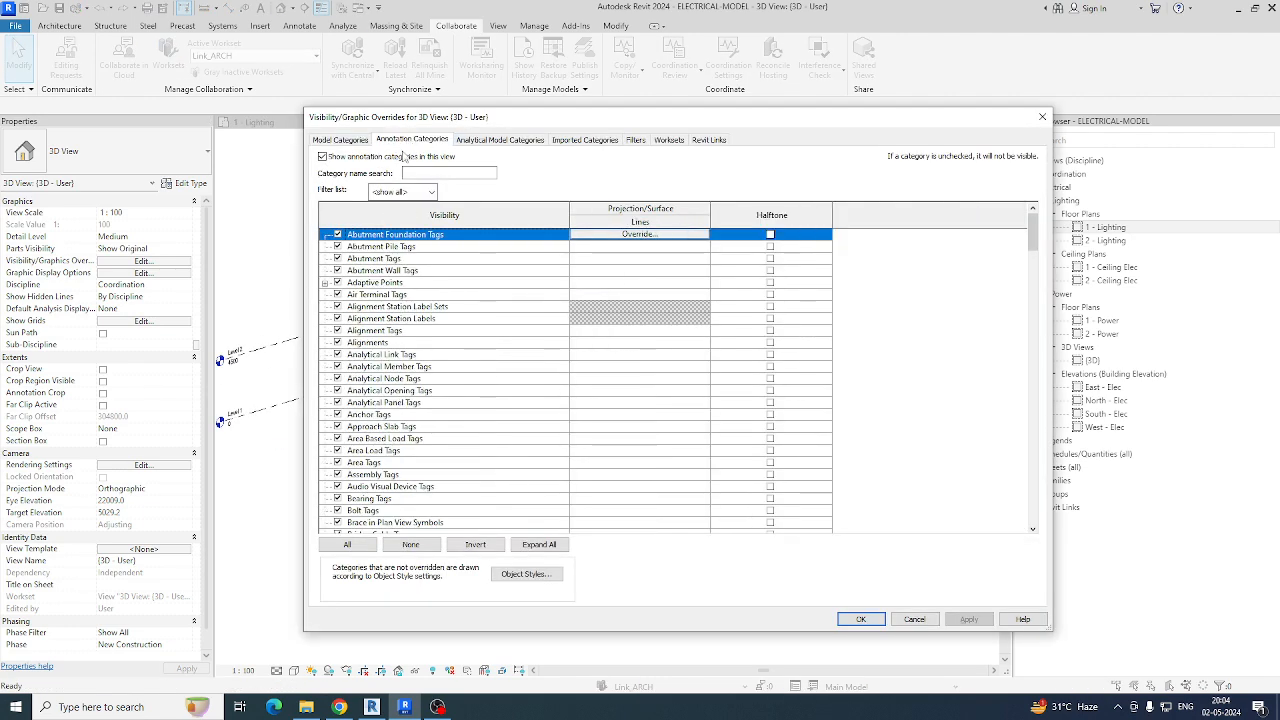
{"action": "left_click", "coordinate": [398, 355]}
{"action": "key", "text": "e"}
{"action": "scroll", "coordinate": [376, 458], "scroll_direction": "down", "scroll_amount": 1}
{"action": "scroll", "coordinate": [376, 458], "scroll_direction": "down", "scroll_amount": 1}
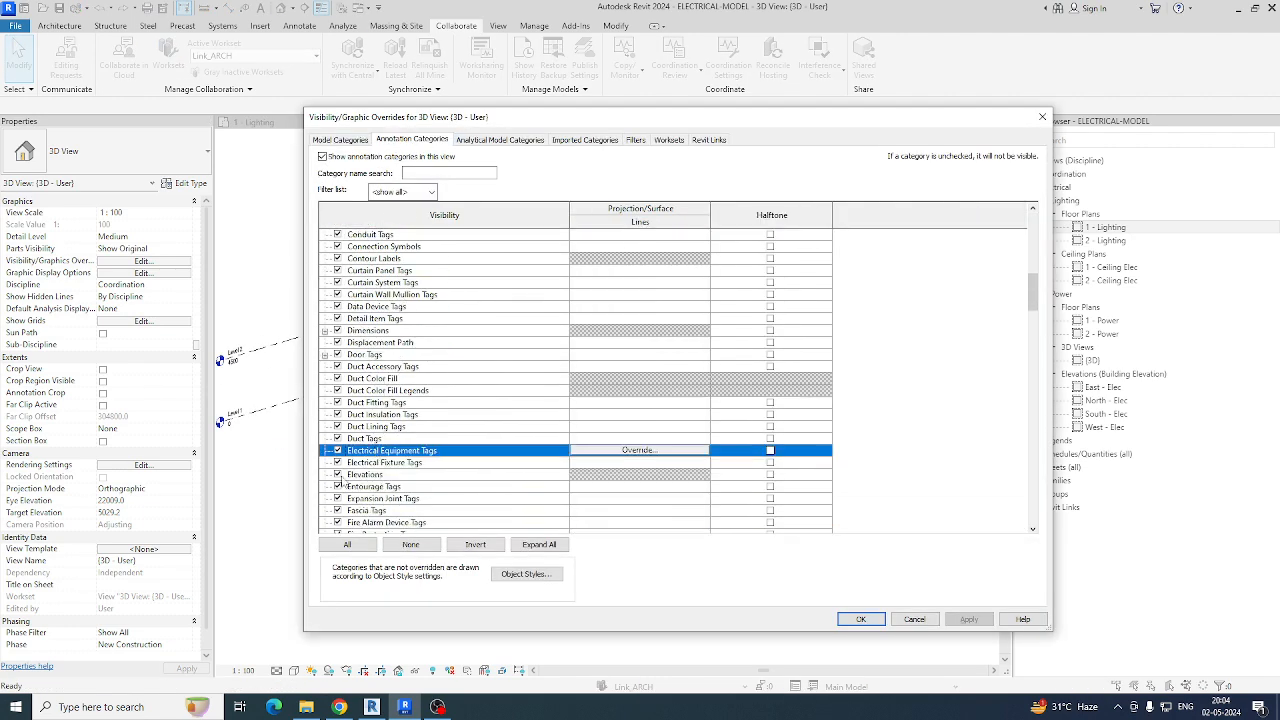
{"action": "left_click", "coordinate": [338, 474]}
{"action": "left_click", "coordinate": [857, 619]}
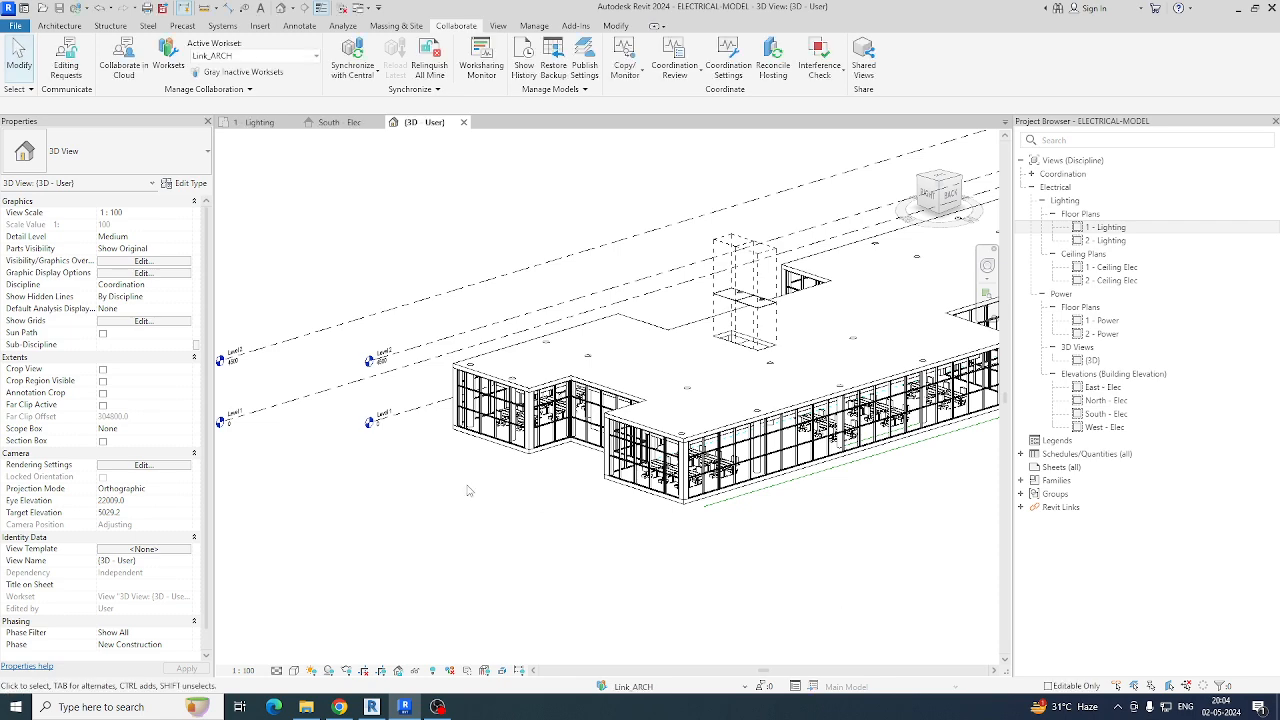
Step: Turn off the Levels annotation category in the 3D view's visibility overrides
{"action": "scroll", "coordinate": [474, 489], "scroll_direction": "down", "scroll_amount": 3}
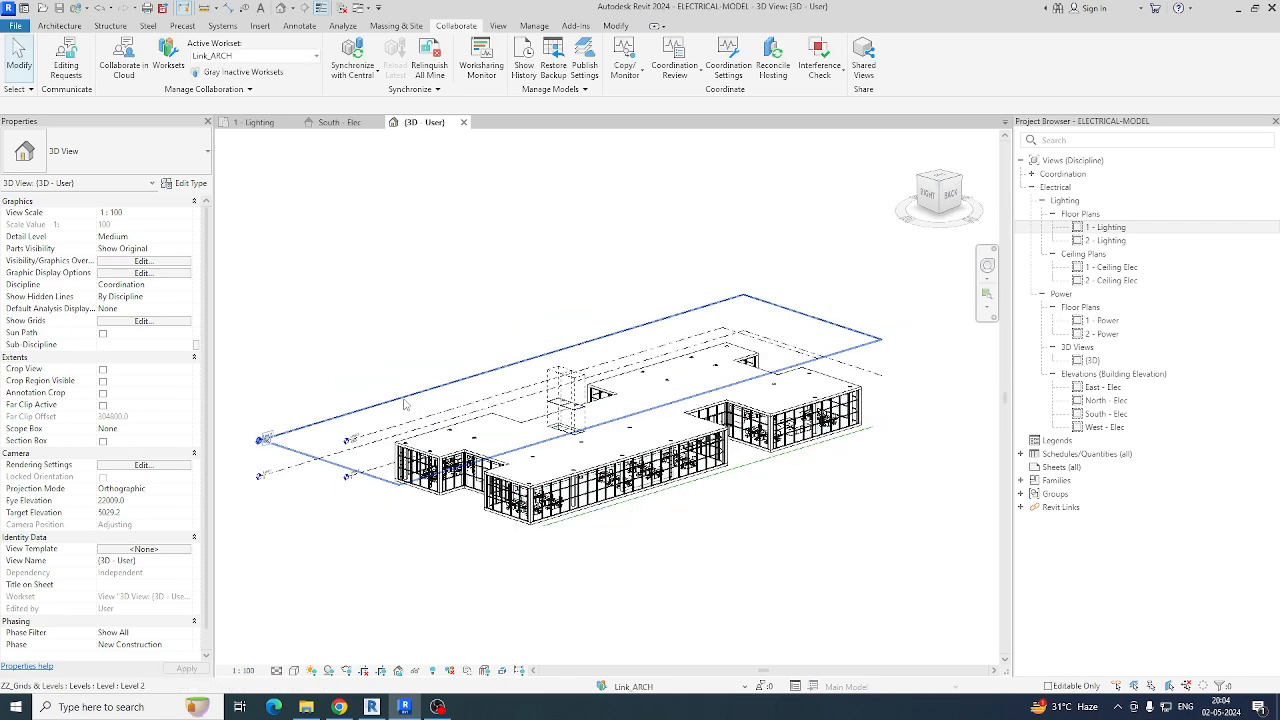
{"action": "key", "text": "v"}
{"action": "key", "text": "v"}
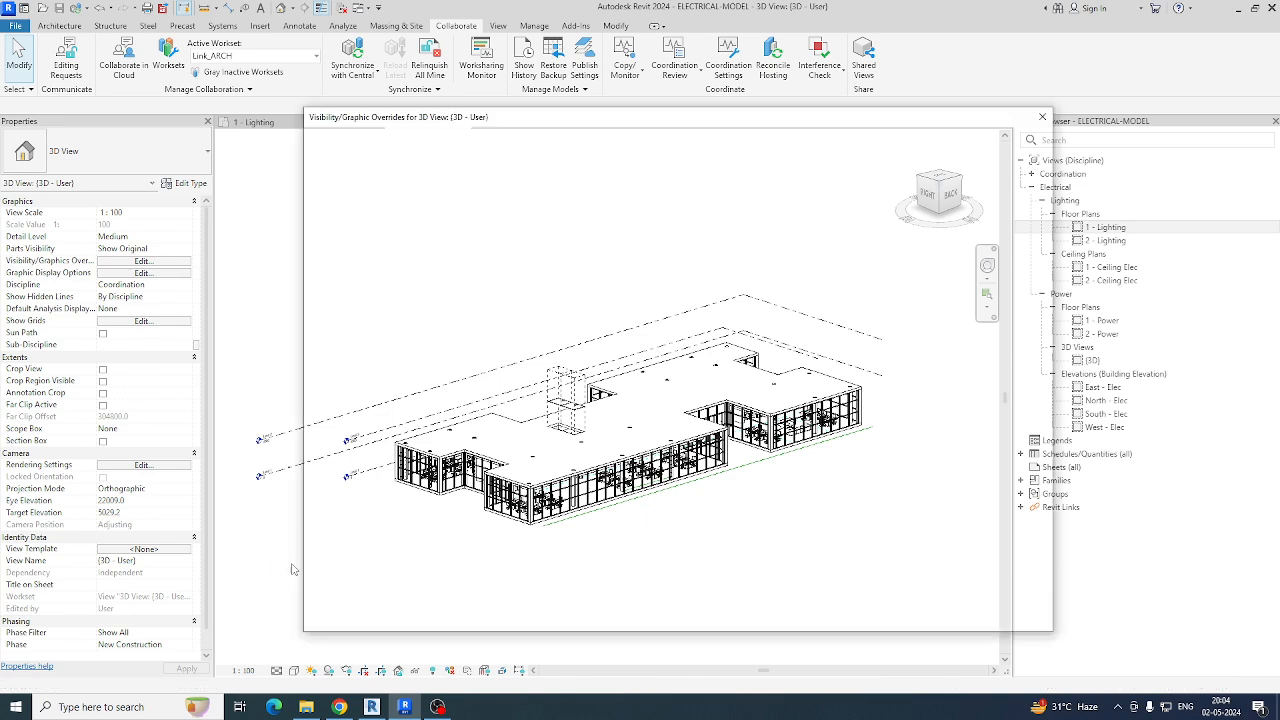
{"action": "left_click", "coordinate": [410, 139]}
{"action": "left_click", "coordinate": [398, 392]}
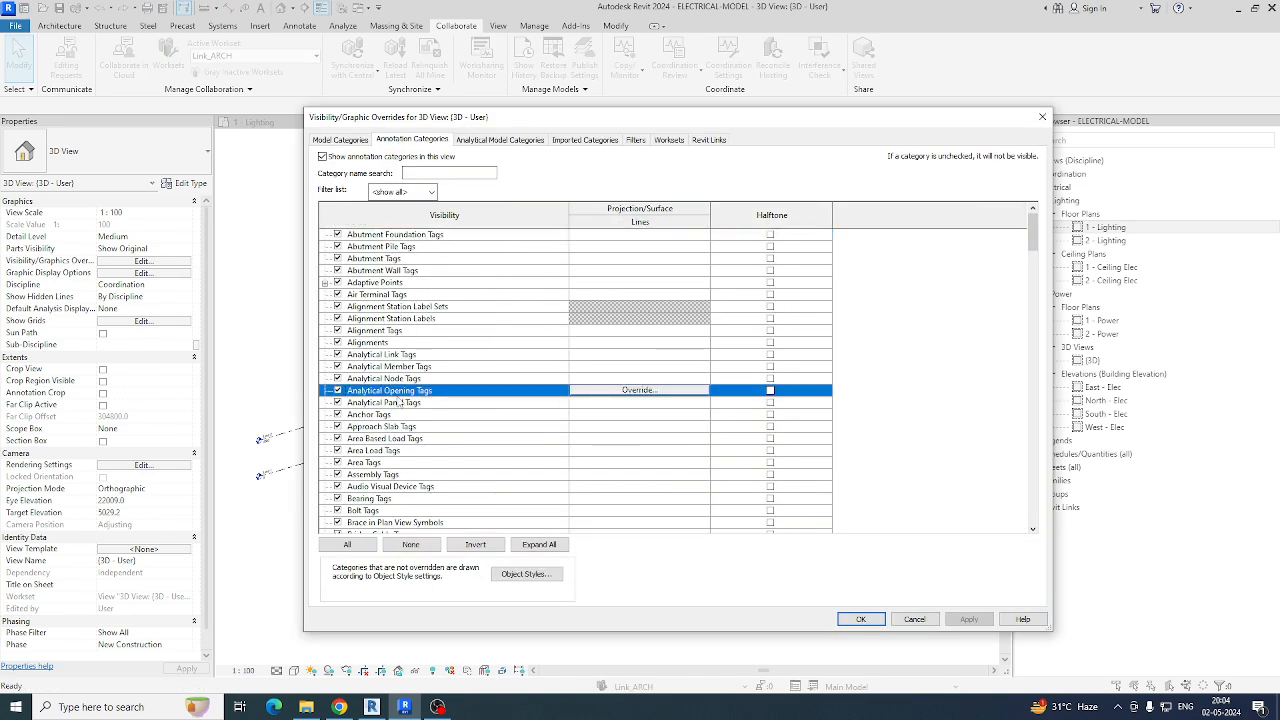
{"action": "key", "text": "l"}
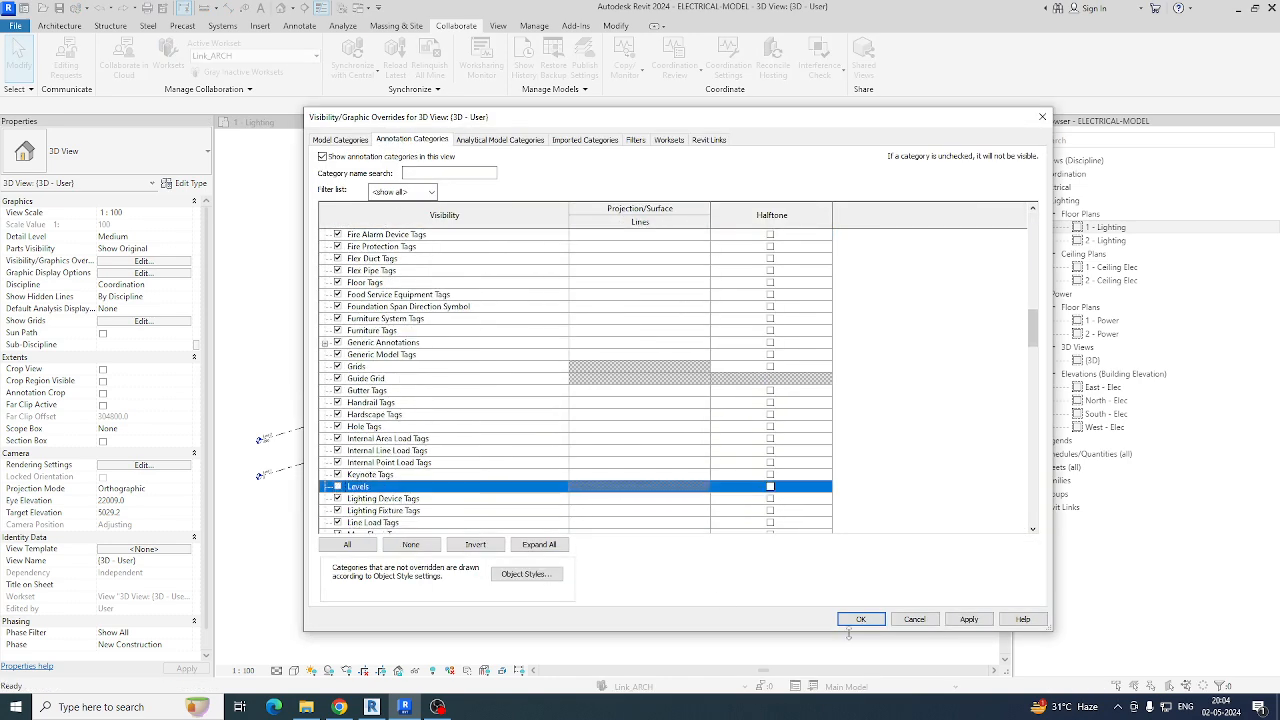
{"action": "left_click", "coordinate": [860, 619]}
Step: Set the 3D view's detail level to Fine and its visual style to Shaded
{"action": "scroll", "coordinate": [595, 530], "scroll_direction": "up", "scroll_amount": 5}
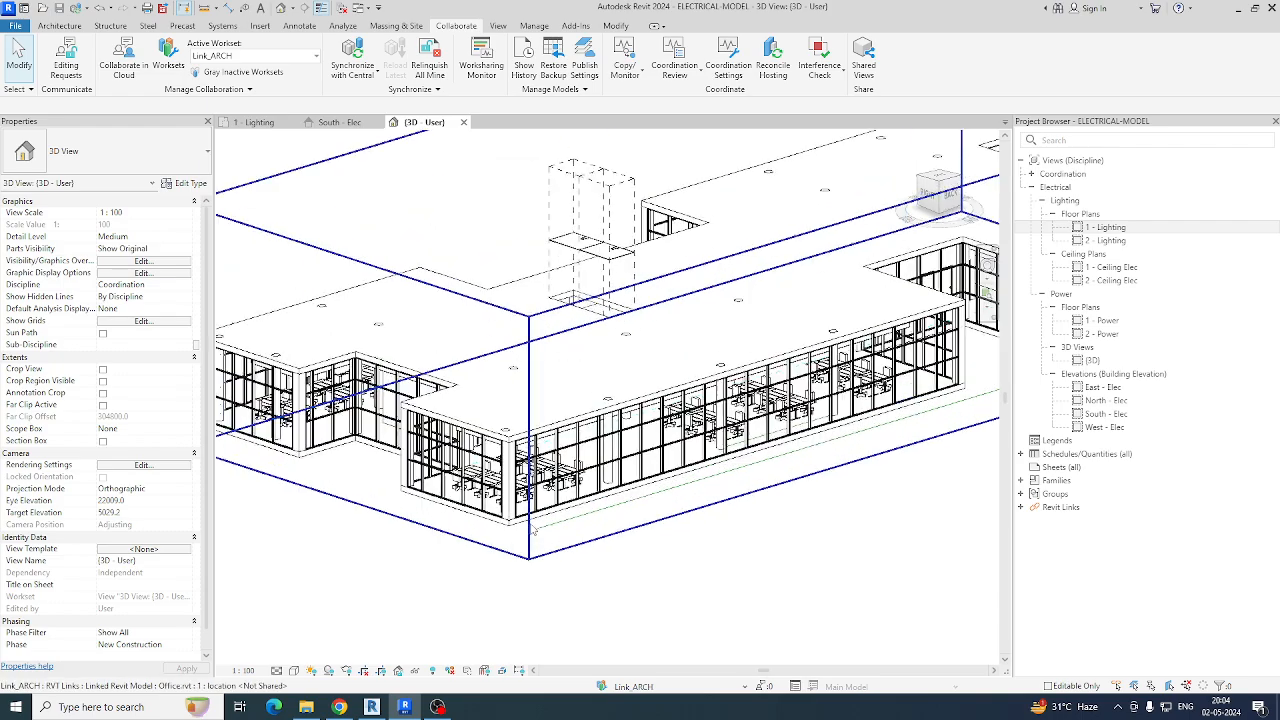
{"action": "middle_click_drag", "start_coordinate": [595, 530], "coordinate": [522, 509], "text": "shift"}
{"action": "left_click", "coordinate": [275, 672]}
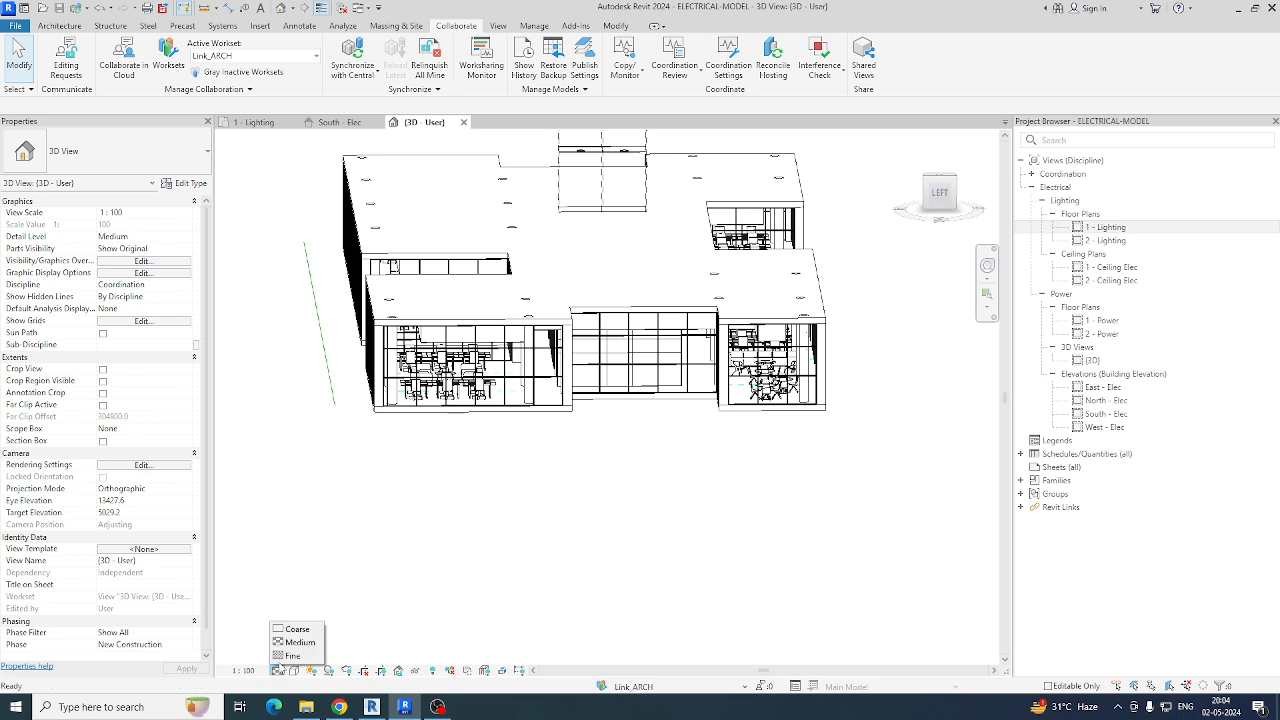
{"action": "left_click", "coordinate": [288, 655]}
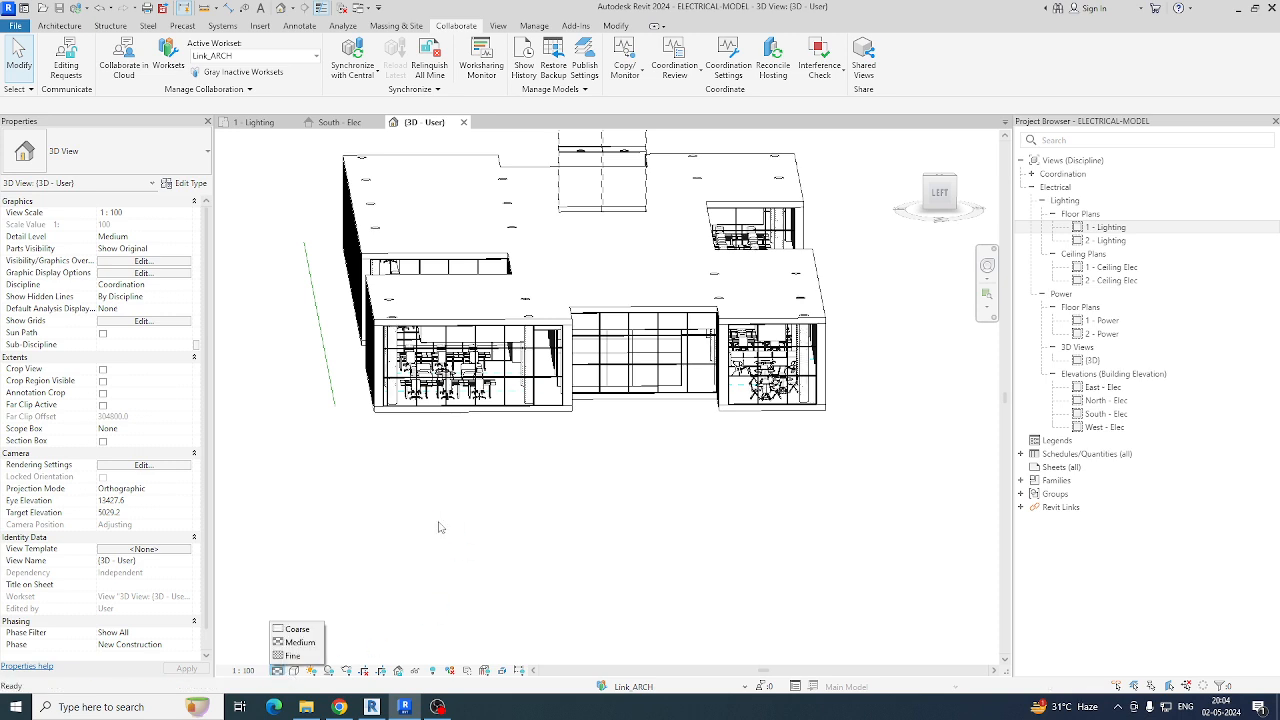
{"action": "left_click", "coordinate": [292, 655]}
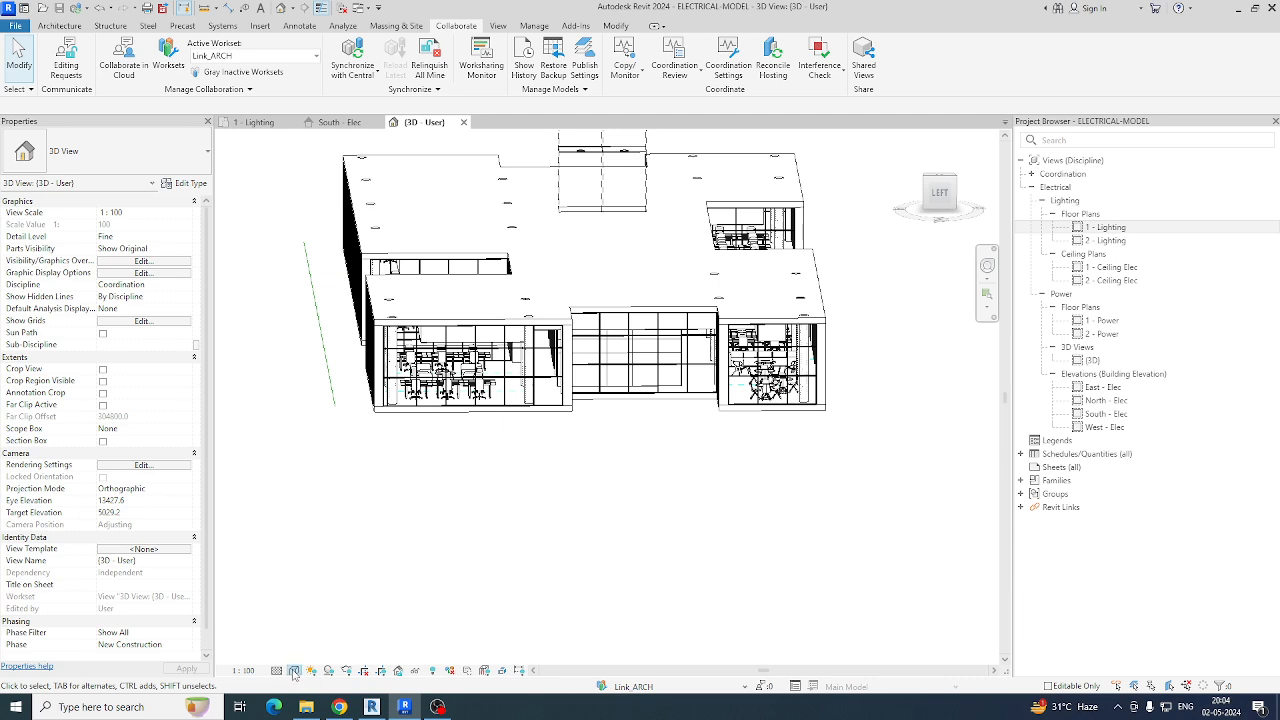
{"action": "left_click", "coordinate": [293, 671]}
{"action": "left_click", "coordinate": [318, 624]}
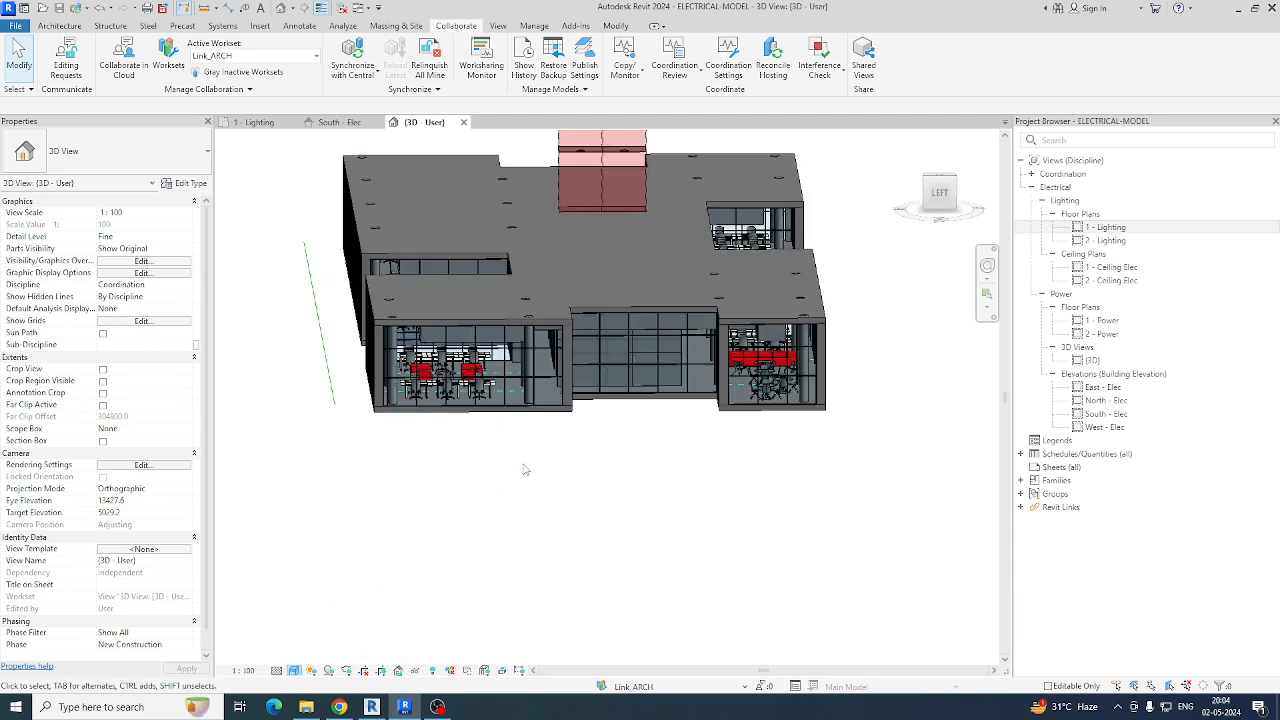
Step: Enable the section box in the 3D view and lower its top face to cut away the building's roof
{"action": "middle_click_drag", "start_coordinate": [516, 479], "coordinate": [566, 489], "text": "shift"}
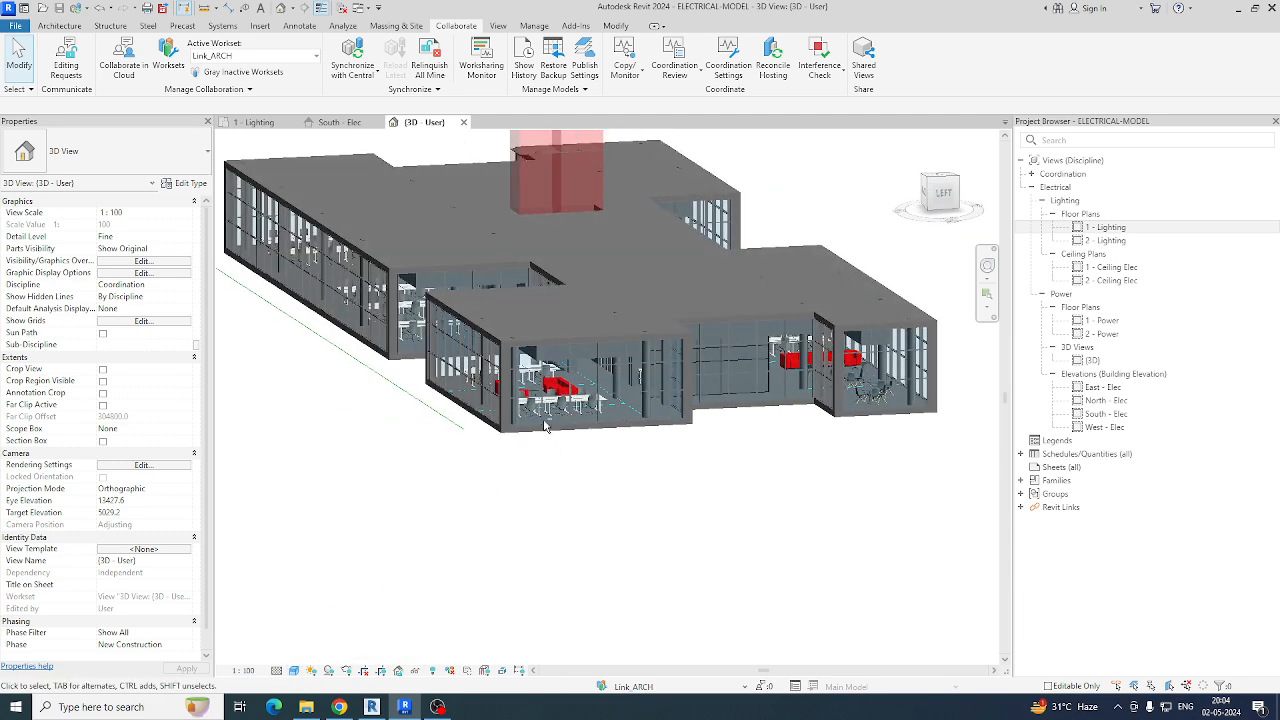
{"action": "scroll", "coordinate": [560, 470], "scroll_direction": "up", "scroll_amount": 5}
{"action": "scroll", "coordinate": [612, 455], "scroll_direction": "up", "scroll_amount": 4}
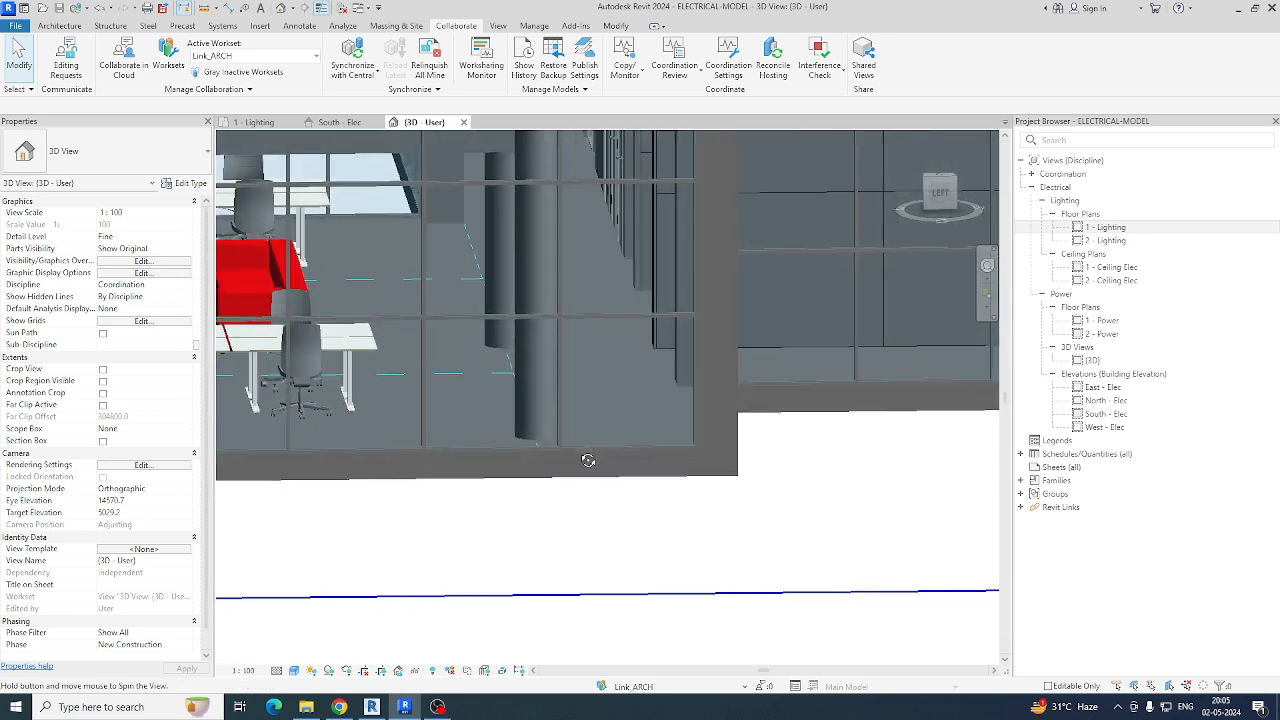
{"action": "scroll", "coordinate": [612, 455], "scroll_direction": "down", "scroll_amount": 6}
{"action": "middle_click_drag", "start_coordinate": [612, 455], "coordinate": [604, 497], "text": "shift"}
{"action": "scroll", "coordinate": [707, 430], "scroll_direction": "down", "scroll_amount": 2}
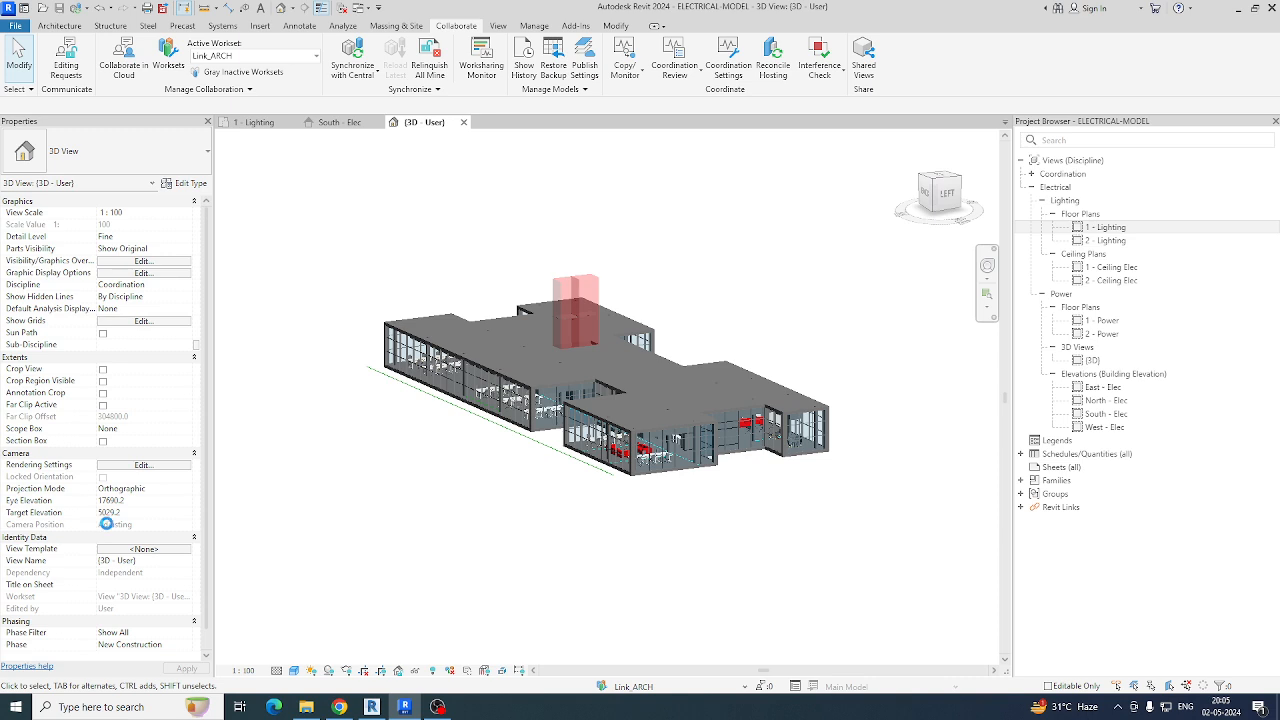
{"action": "left_click", "coordinate": [102, 442]}
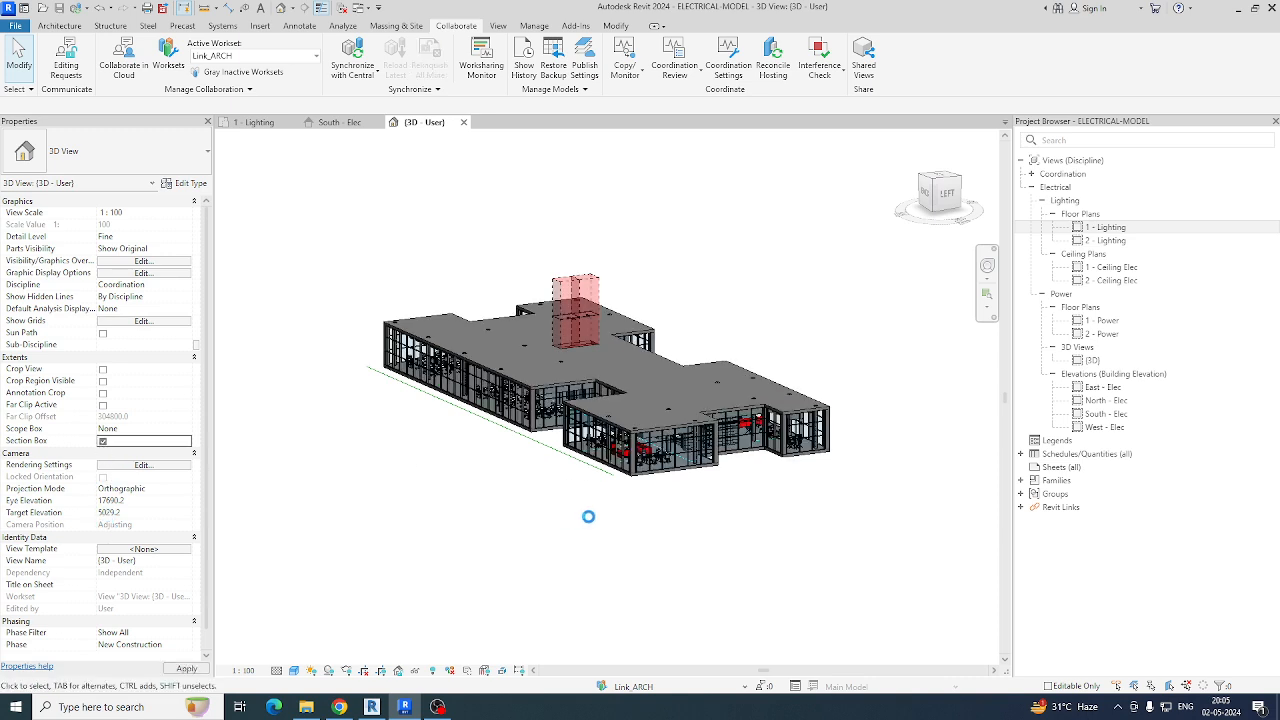
{"action": "left_click", "coordinate": [751, 361]}
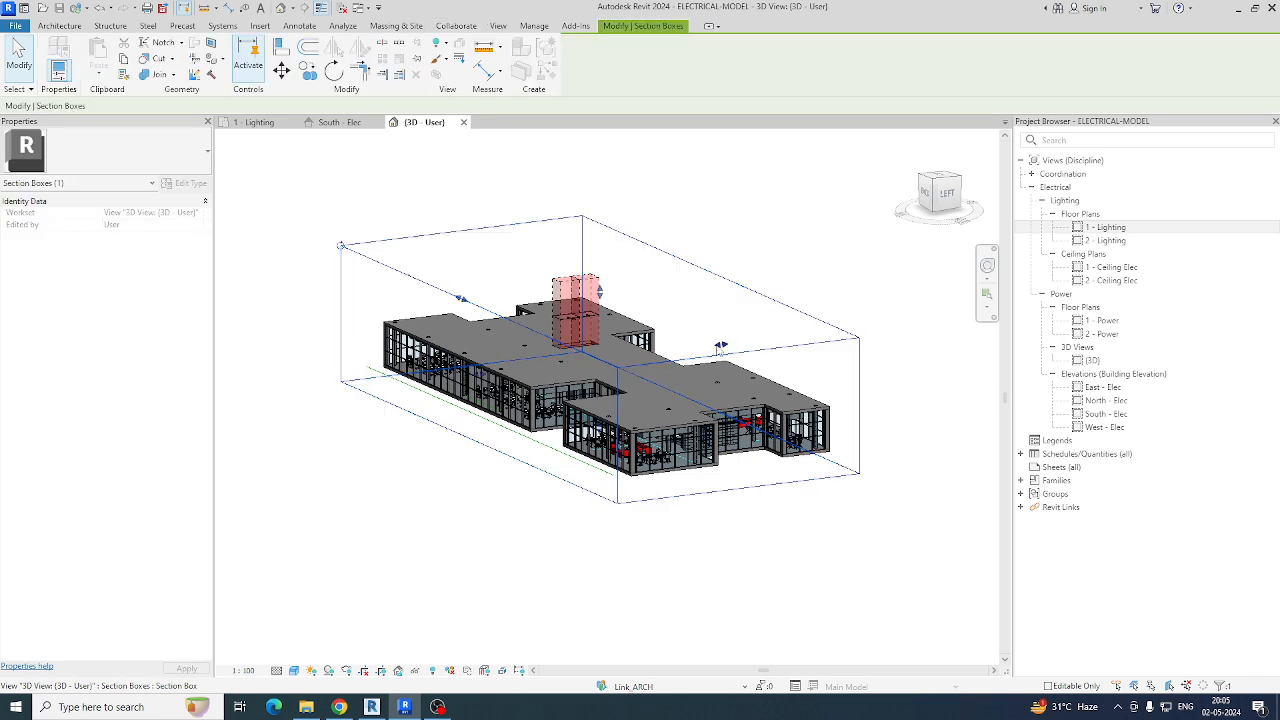
{"action": "left_click_drag", "start_coordinate": [600, 294], "coordinate": [601, 360]}
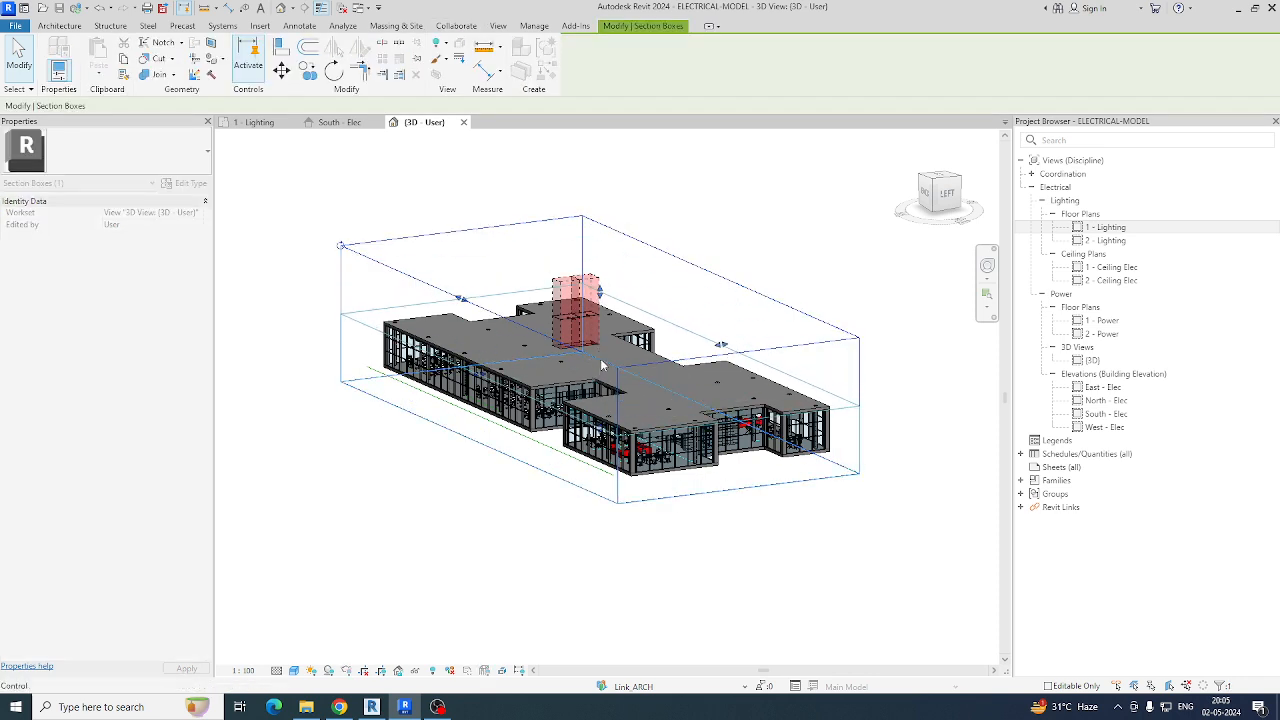
{"action": "left_click_drag", "start_coordinate": [600, 360], "coordinate": [602, 375]}
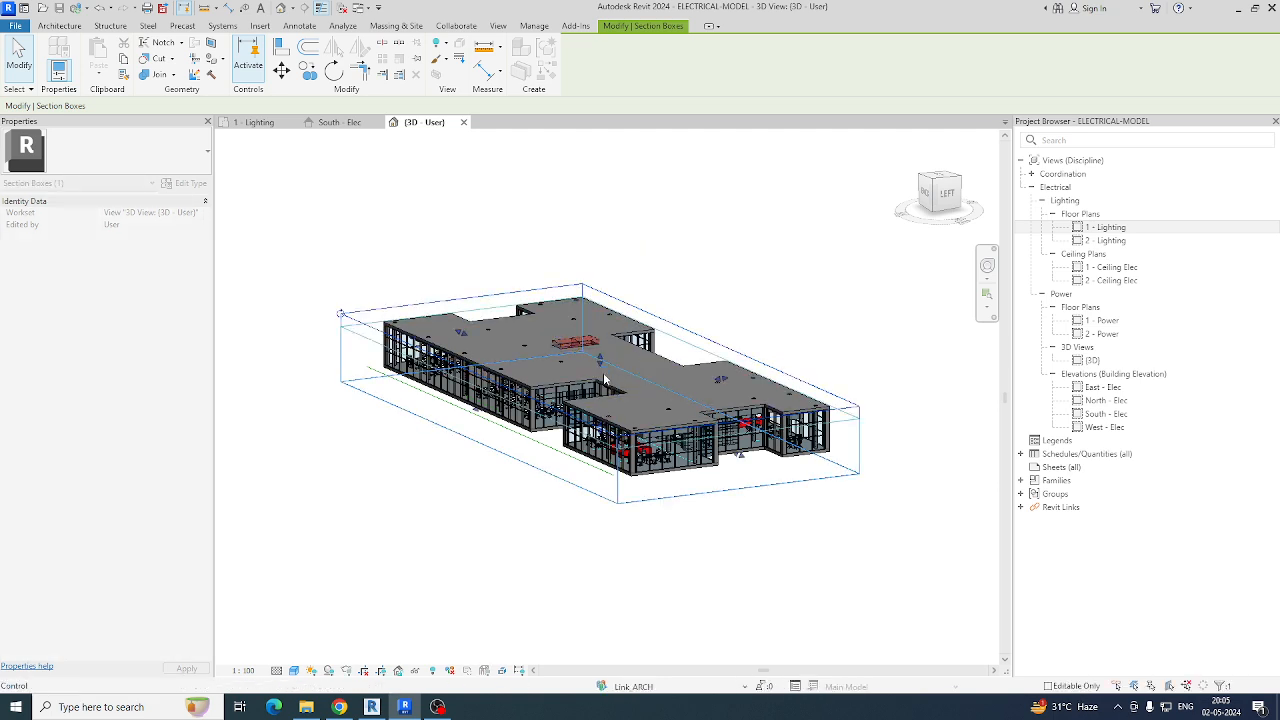
Step: Lower the section box's top face further to cut below the ceilings and expose the office interior
{"action": "scroll", "coordinate": [604, 376], "scroll_direction": "up", "scroll_amount": 2}
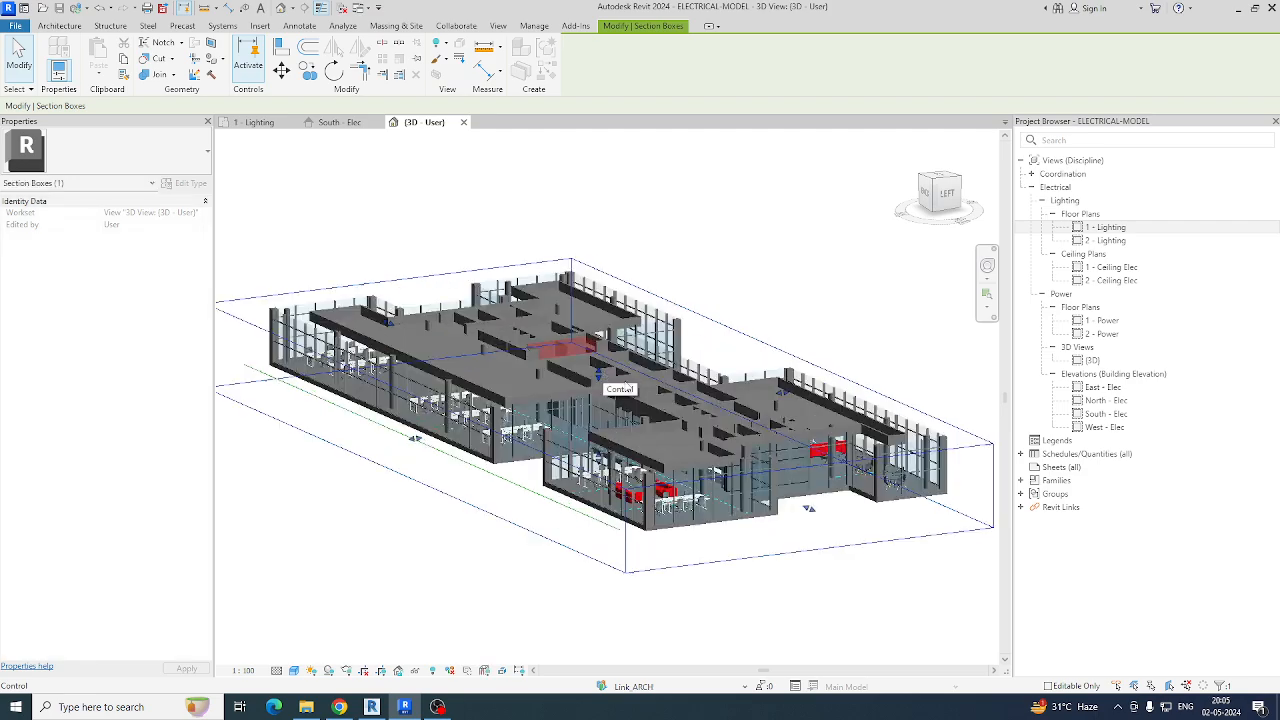
{"action": "middle_click_drag", "start_coordinate": [597, 447], "coordinate": [735, 393], "text": "shift"}
{"action": "key", "text": "Escape"}
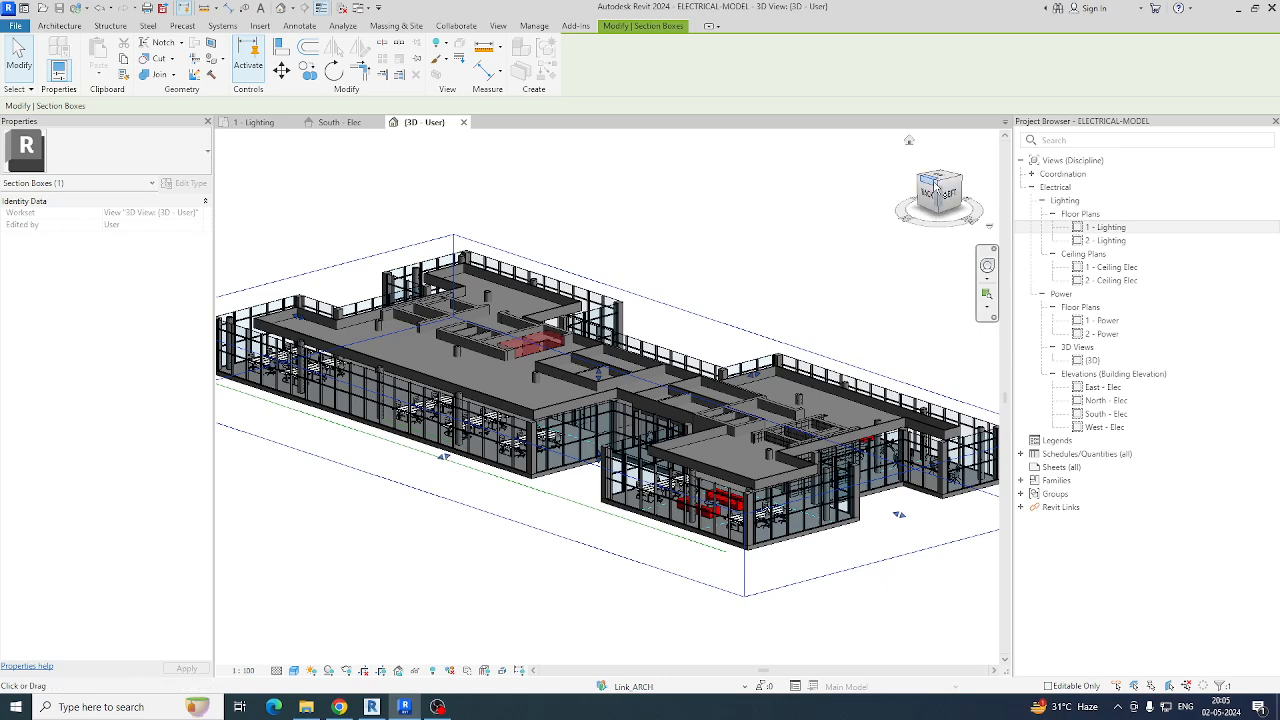
{"action": "left_click", "coordinate": [937, 188]}
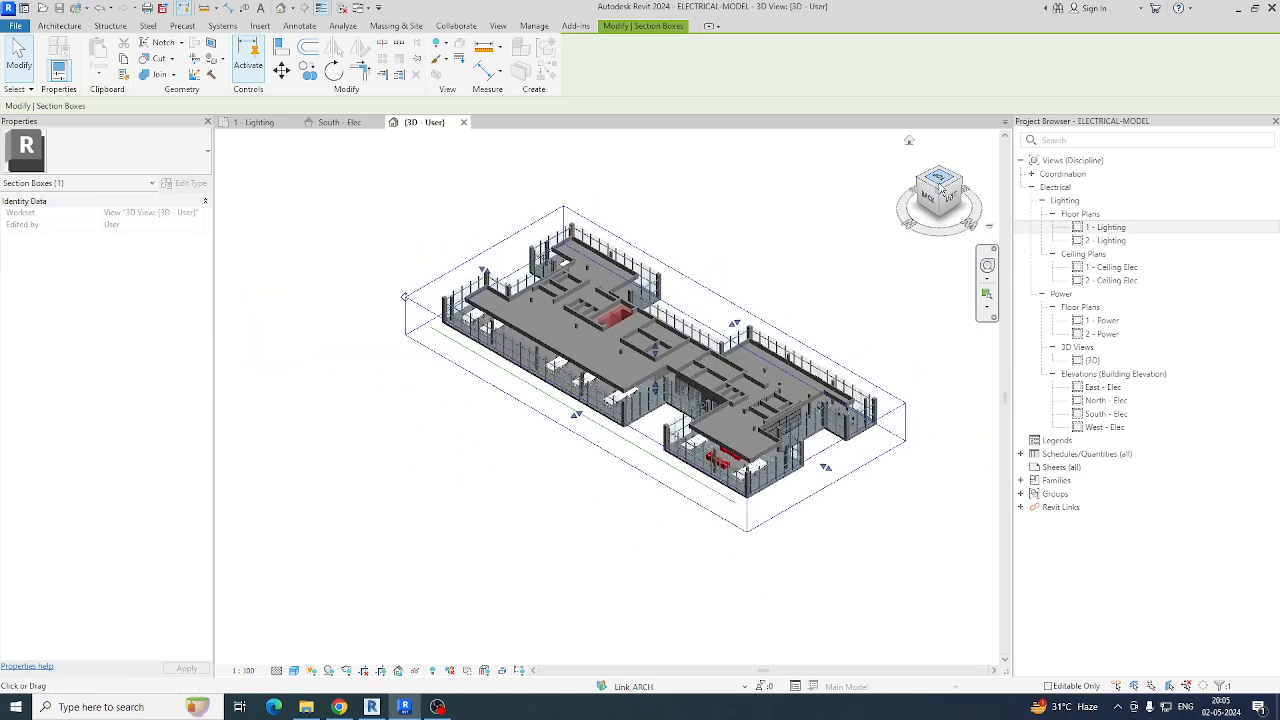
{"action": "scroll", "coordinate": [939, 187], "scroll_direction": "up", "scroll_amount": 2}
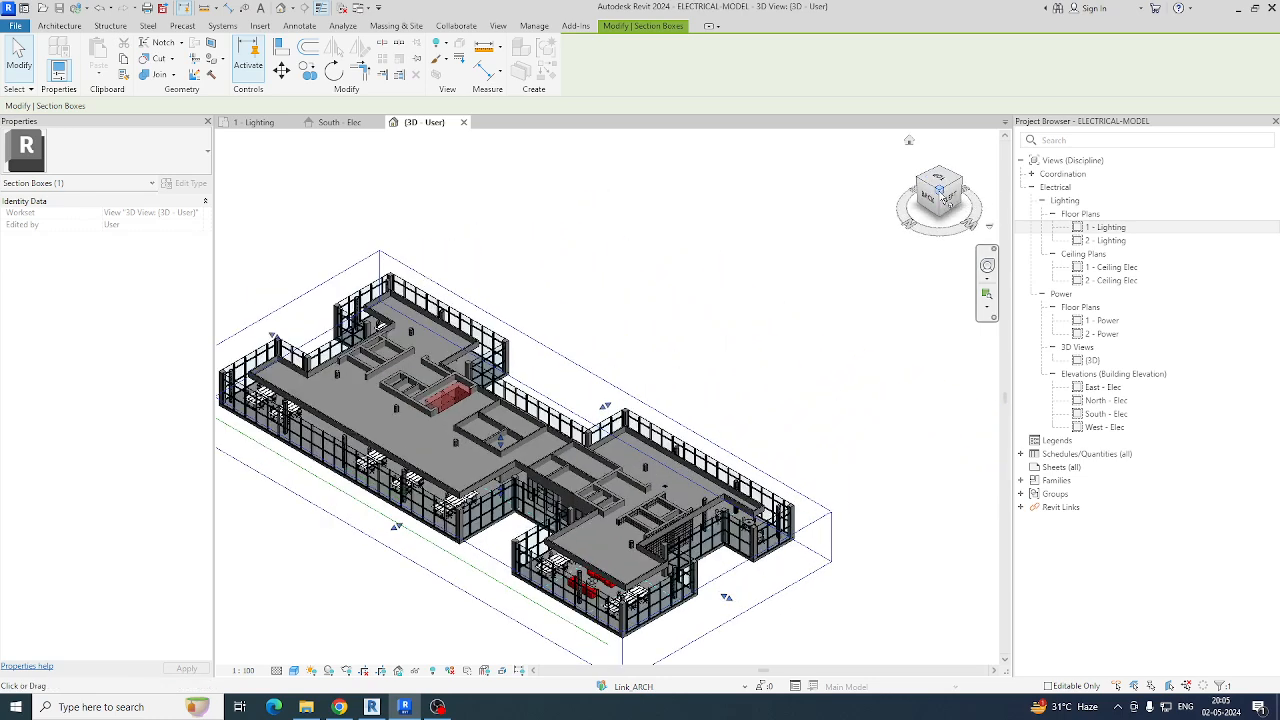
{"action": "left_click_drag", "start_coordinate": [912, 222], "coordinate": [862, 255]}
{"action": "scroll", "coordinate": [558, 450], "scroll_direction": "up", "scroll_amount": 6}
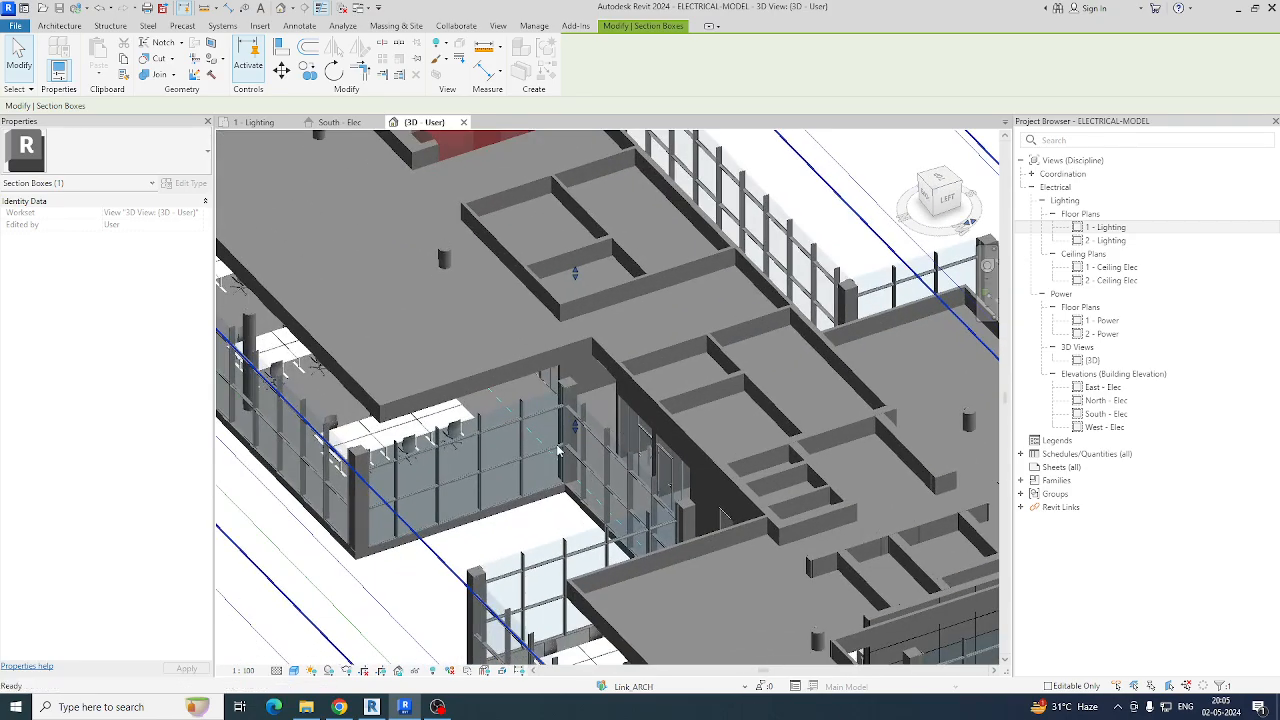
{"action": "scroll", "coordinate": [558, 450], "scroll_direction": "down", "scroll_amount": 6}
{"action": "middle_click_drag", "start_coordinate": [558, 450], "coordinate": [874, 414], "text": "shift"}
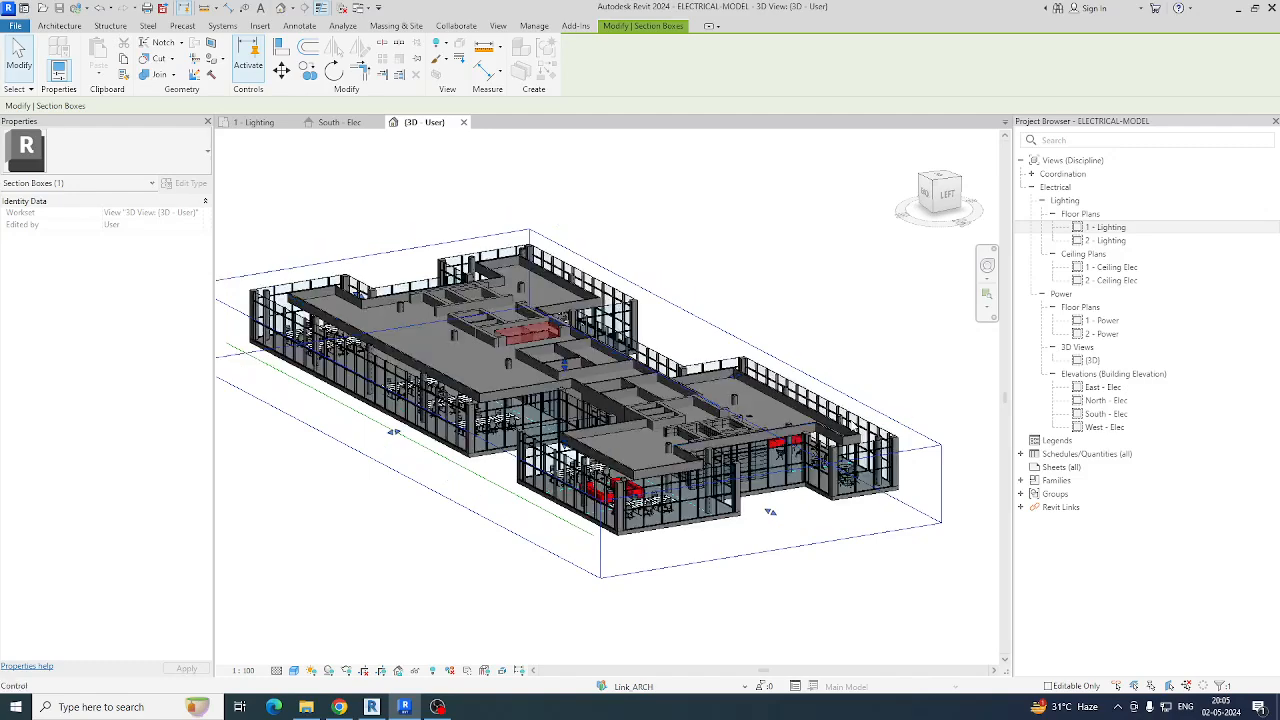
{"action": "left_click", "coordinate": [874, 414], "text": "shift"}
{"action": "left_click", "coordinate": [874, 414]}
{"action": "left_click_drag", "start_coordinate": [565, 364], "coordinate": [577, 388]}
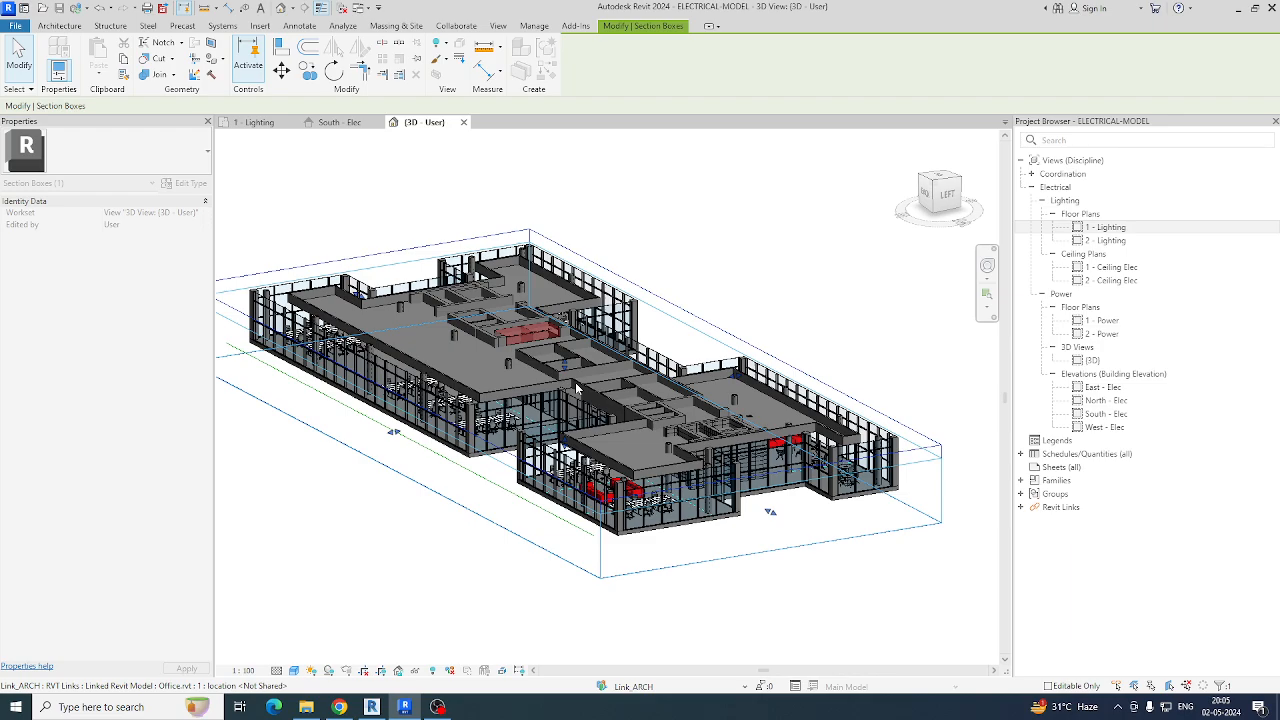
Step: Examine the furniture, rooms and partitions of the linked office in the sectioned 3D view
{"action": "middle_click_drag", "start_coordinate": [576, 388], "coordinate": [470, 519], "text": "shift"}
{"action": "scroll", "coordinate": [368, 531], "scroll_direction": "up", "scroll_amount": 6}
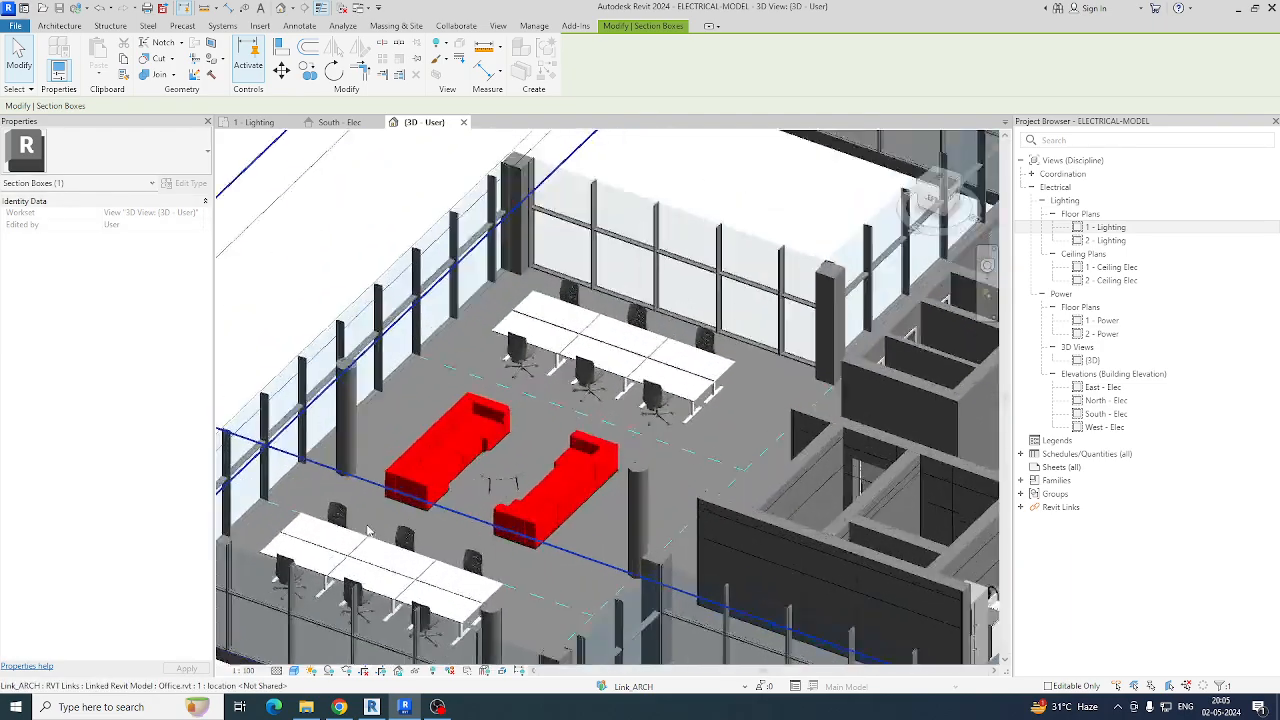
{"action": "scroll", "coordinate": [620, 470], "scroll_direction": "down", "scroll_amount": 2}
{"action": "middle_click_drag", "start_coordinate": [586, 500], "coordinate": [583, 467], "text": "shift"}
{"action": "scroll", "coordinate": [563, 410], "scroll_direction": "up", "scroll_amount": 4}
{"action": "scroll", "coordinate": [563, 410], "scroll_direction": "down", "scroll_amount": 6}
{"action": "middle_click_drag", "start_coordinate": [897, 230], "coordinate": [692, 368]}
{"action": "scroll", "coordinate": [743, 325], "scroll_direction": "up", "scroll_amount": 5}
{"action": "scroll", "coordinate": [692, 368], "scroll_direction": "down", "scroll_amount": 3}
{"action": "scroll", "coordinate": [692, 368], "scroll_direction": "down", "scroll_amount": 2}
{"action": "middle_click_drag", "start_coordinate": [475, 660], "coordinate": [684, 511]}
{"action": "scroll", "coordinate": [684, 511], "scroll_direction": "up", "scroll_amount": 4}
{"action": "scroll", "coordinate": [505, 404], "scroll_direction": "down", "scroll_amount": 4}
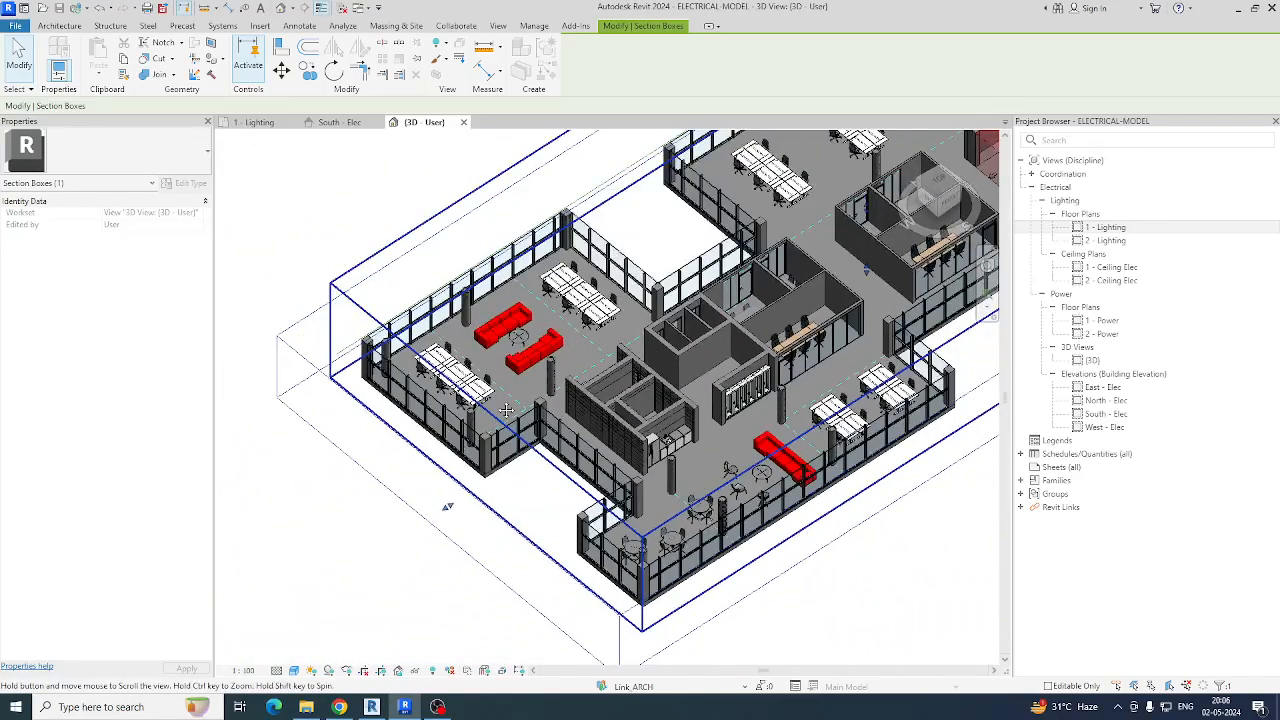
{"action": "middle_click_drag", "start_coordinate": [505, 404], "coordinate": [351, 194], "text": "shift"}
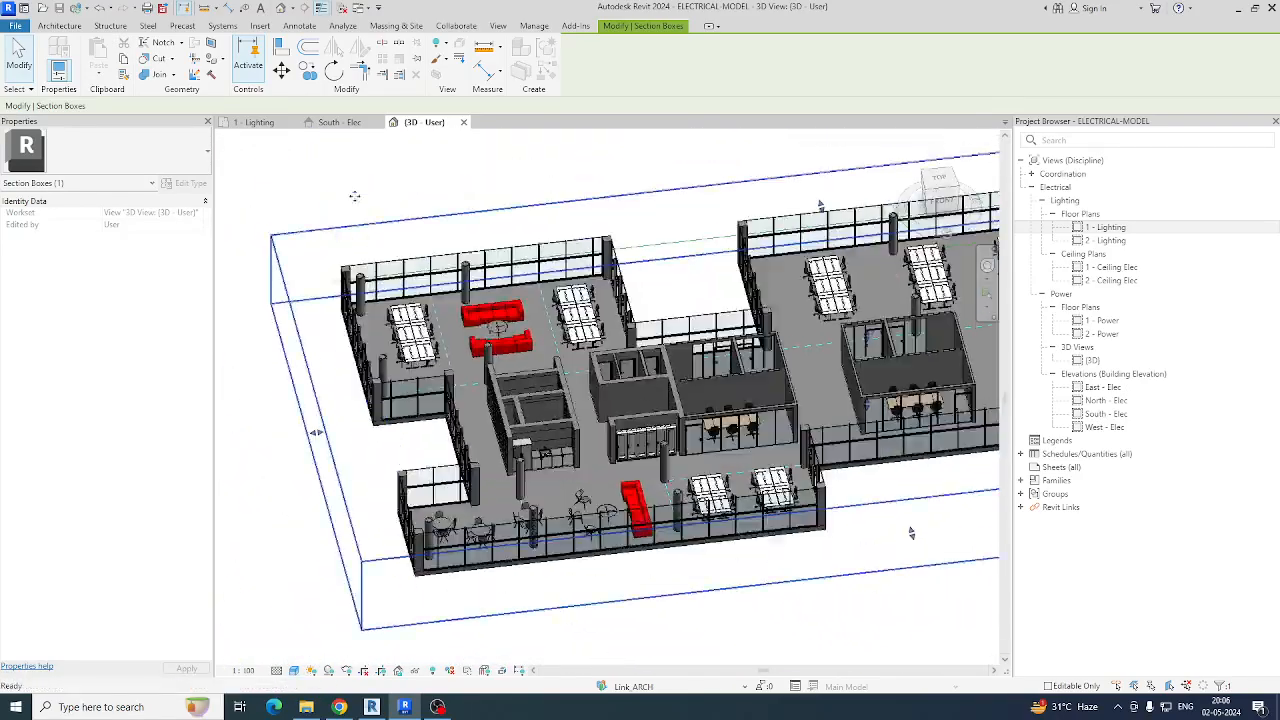
Step: Return to the 1 - Lighting floor plan and examine the room and furniture layout of the linked office
{"action": "left_click", "coordinate": [262, 122]}
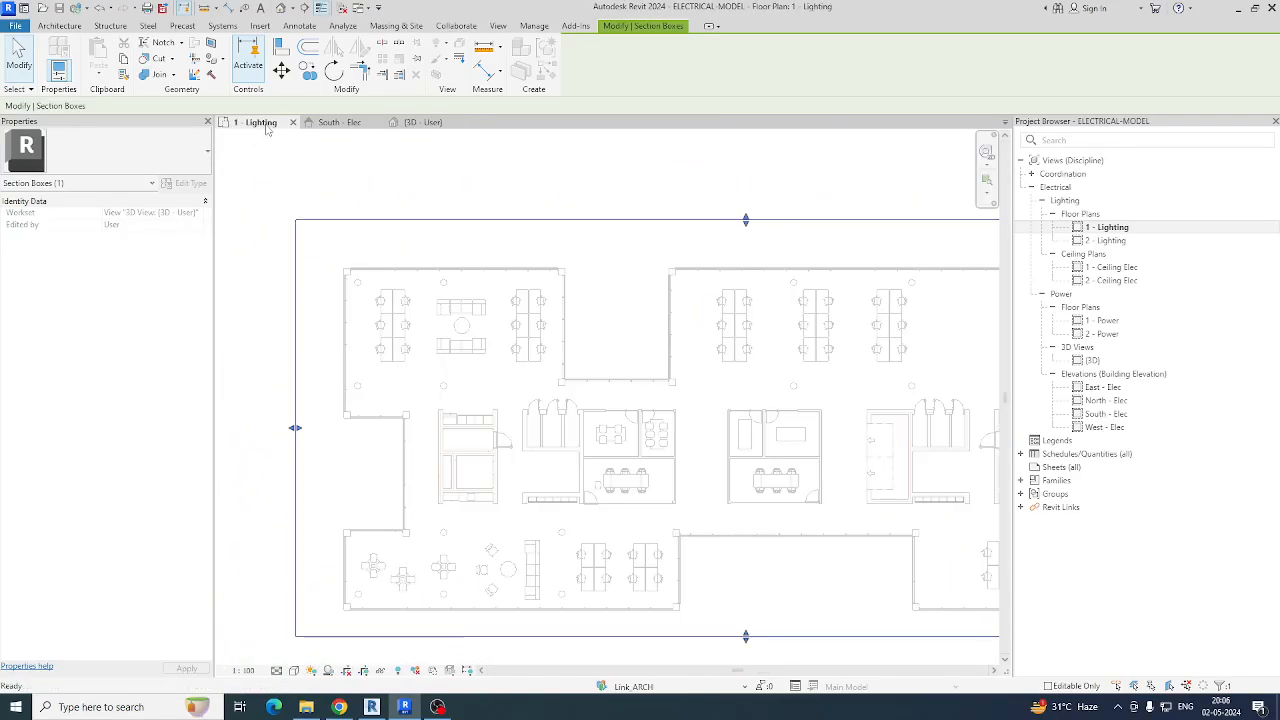
{"action": "left_click", "coordinate": [495, 187]}
{"action": "scroll", "coordinate": [340, 395], "scroll_direction": "down", "scroll_amount": 3}
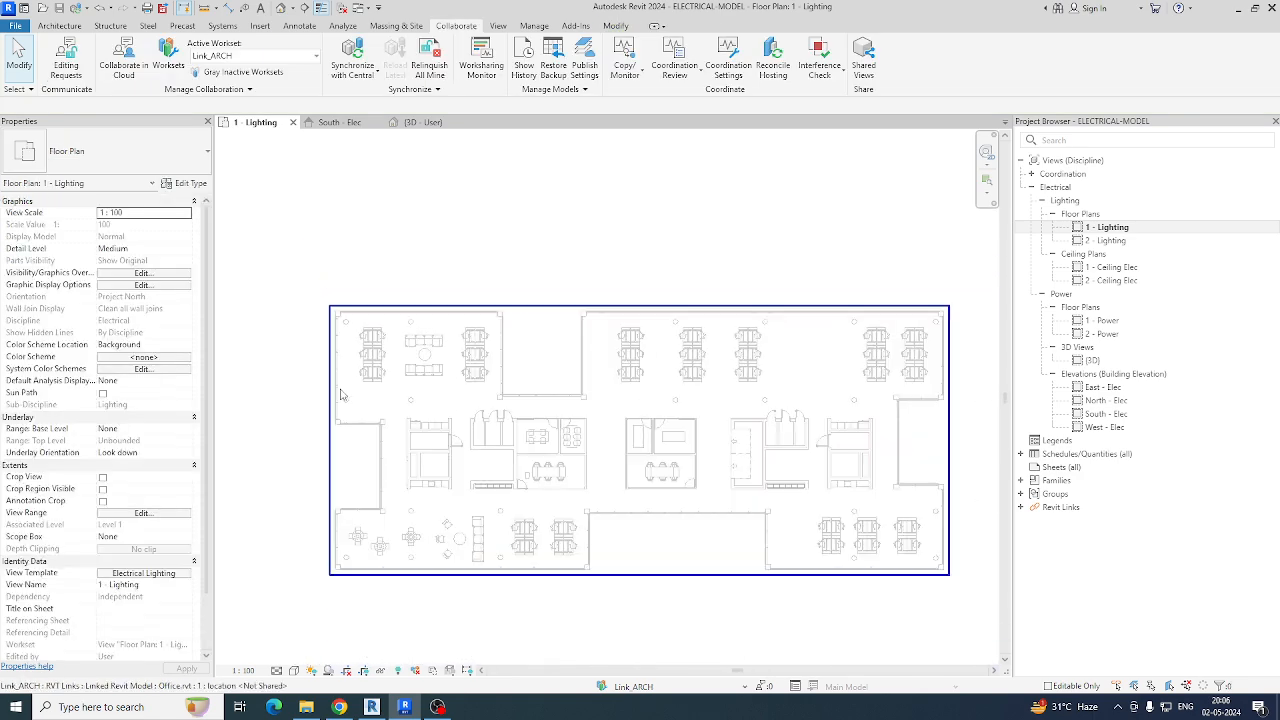
{"action": "scroll", "coordinate": [447, 402], "scroll_direction": "up", "scroll_amount": 5}
{"action": "middle_click_drag", "start_coordinate": [650, 460], "coordinate": [457, 469]}
{"action": "scroll", "coordinate": [494, 451], "scroll_direction": "down", "scroll_amount": 3}
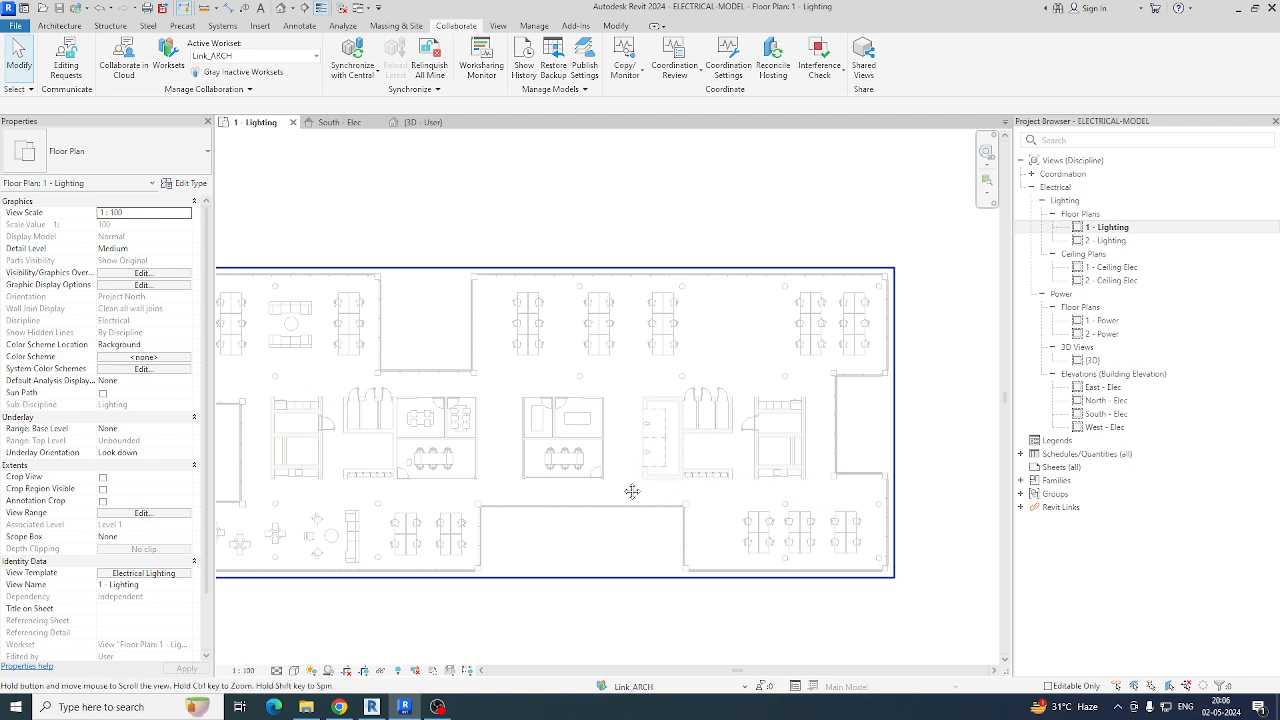
{"action": "middle_click_drag", "start_coordinate": [632, 491], "coordinate": [680, 480]}
{"action": "scroll", "coordinate": [853, 428], "scroll_direction": "up", "scroll_amount": 5}
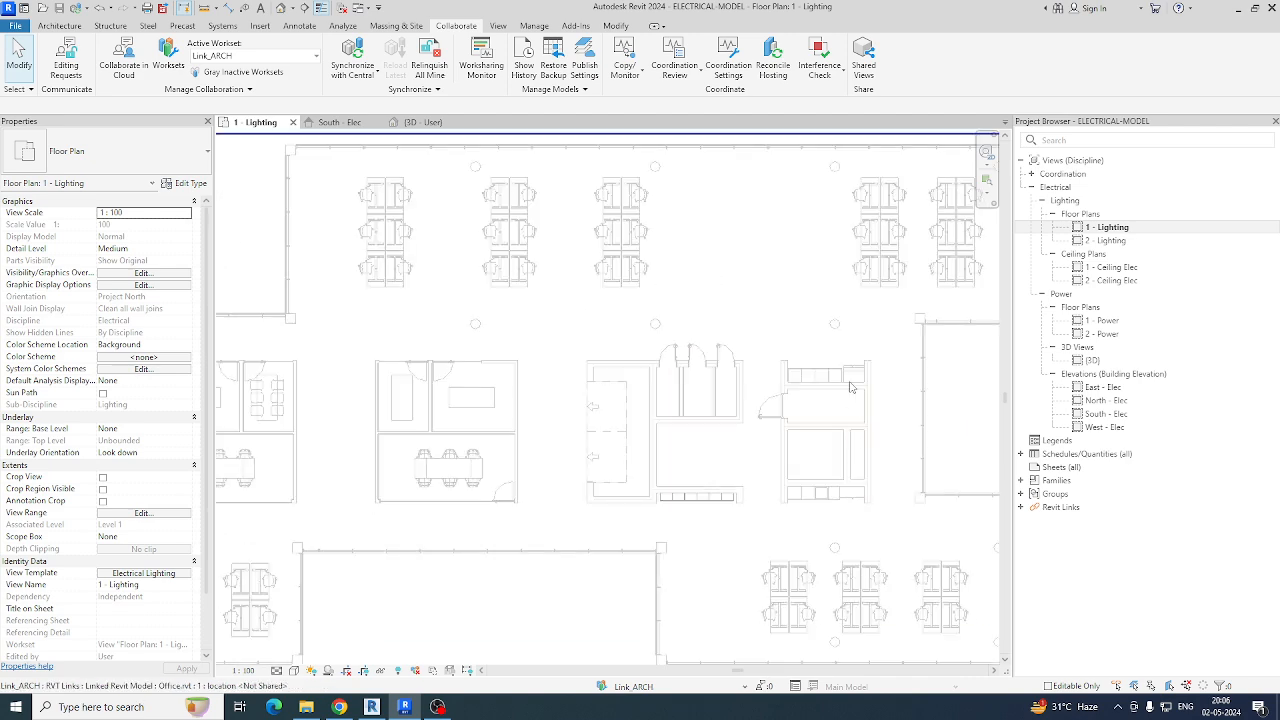
{"action": "scroll", "coordinate": [650, 462], "scroll_direction": "down", "scroll_amount": 5}
{"action": "middle_click_drag", "start_coordinate": [716, 451], "coordinate": [899, 440]}
{"action": "middle_click_drag", "start_coordinate": [486, 503], "coordinate": [590, 474]}
{"action": "scroll", "coordinate": [570, 464], "scroll_direction": "up", "scroll_amount": 1}
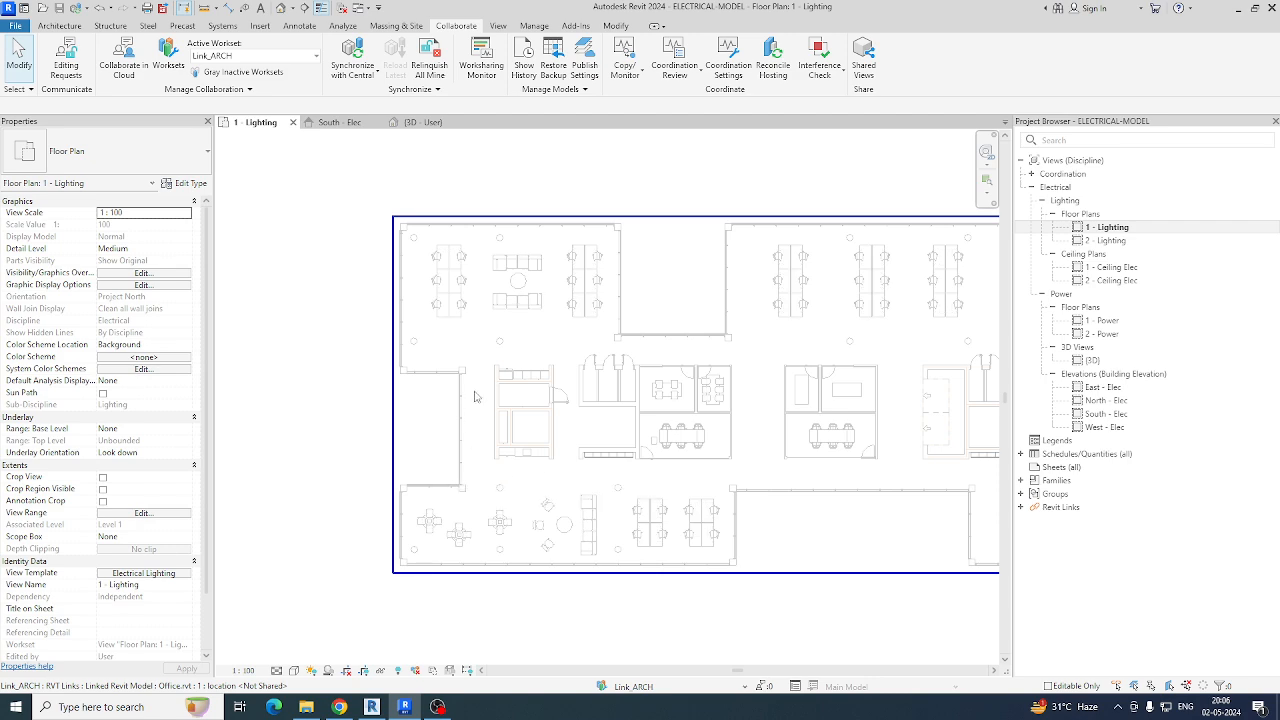
{"action": "scroll", "coordinate": [555, 445], "scroll_direction": "up", "scroll_amount": 4}
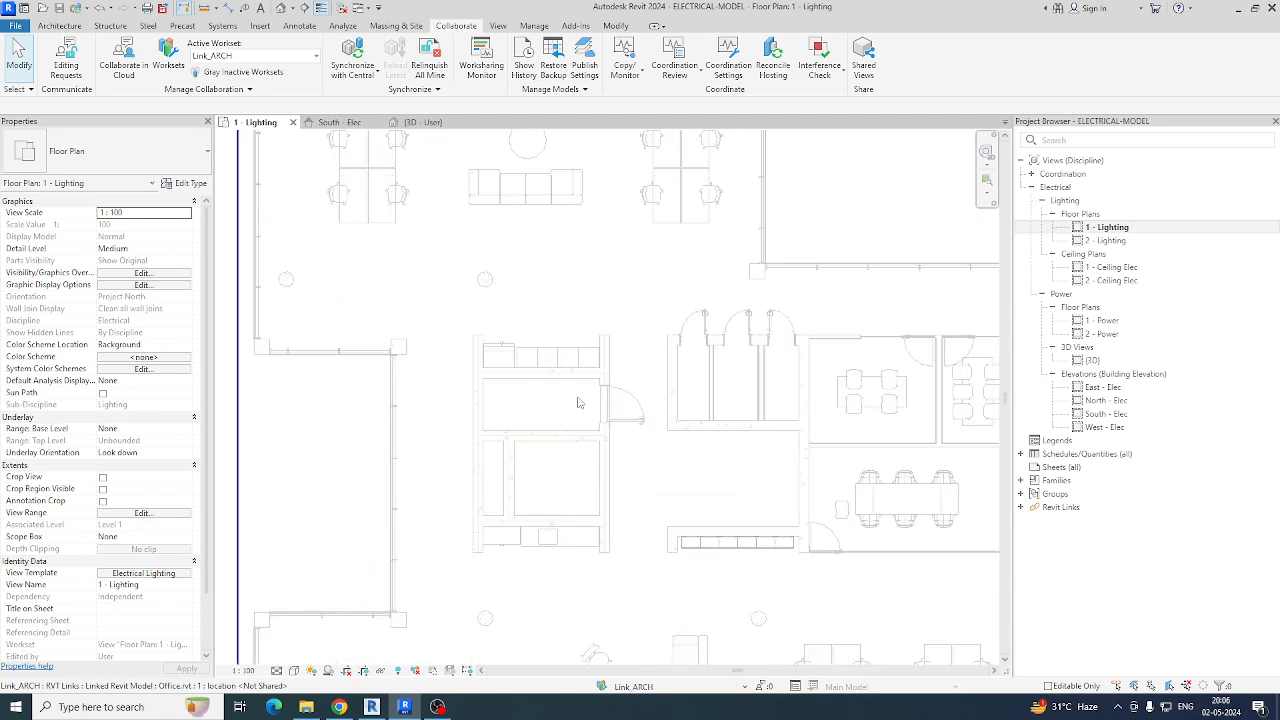
Step: Examine the core rooms and adjoining meeting rooms in the 1 - Lighting floor plan
{"action": "middle_click_drag", "start_coordinate": [645, 415], "coordinate": [577, 440]}
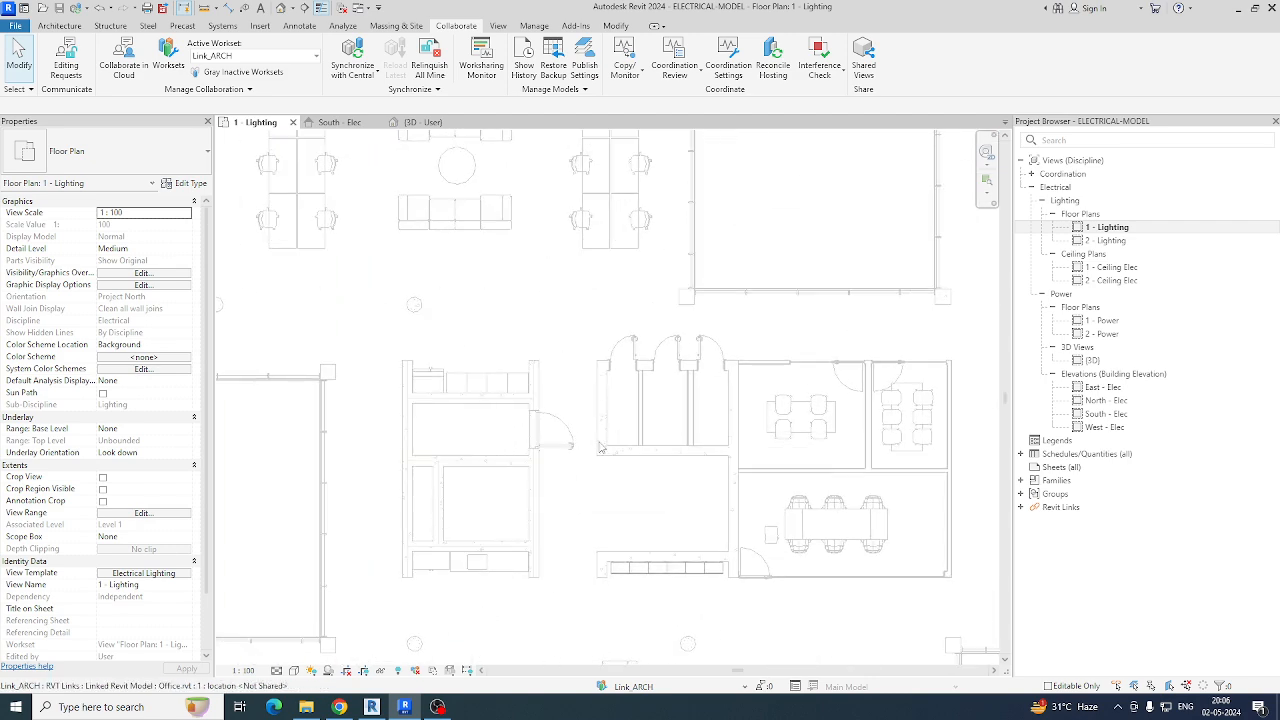
{"action": "scroll", "coordinate": [601, 447], "scroll_direction": "down", "scroll_amount": 3}
{"action": "scroll", "coordinate": [580, 540], "scroll_direction": "up", "scroll_amount": 3}
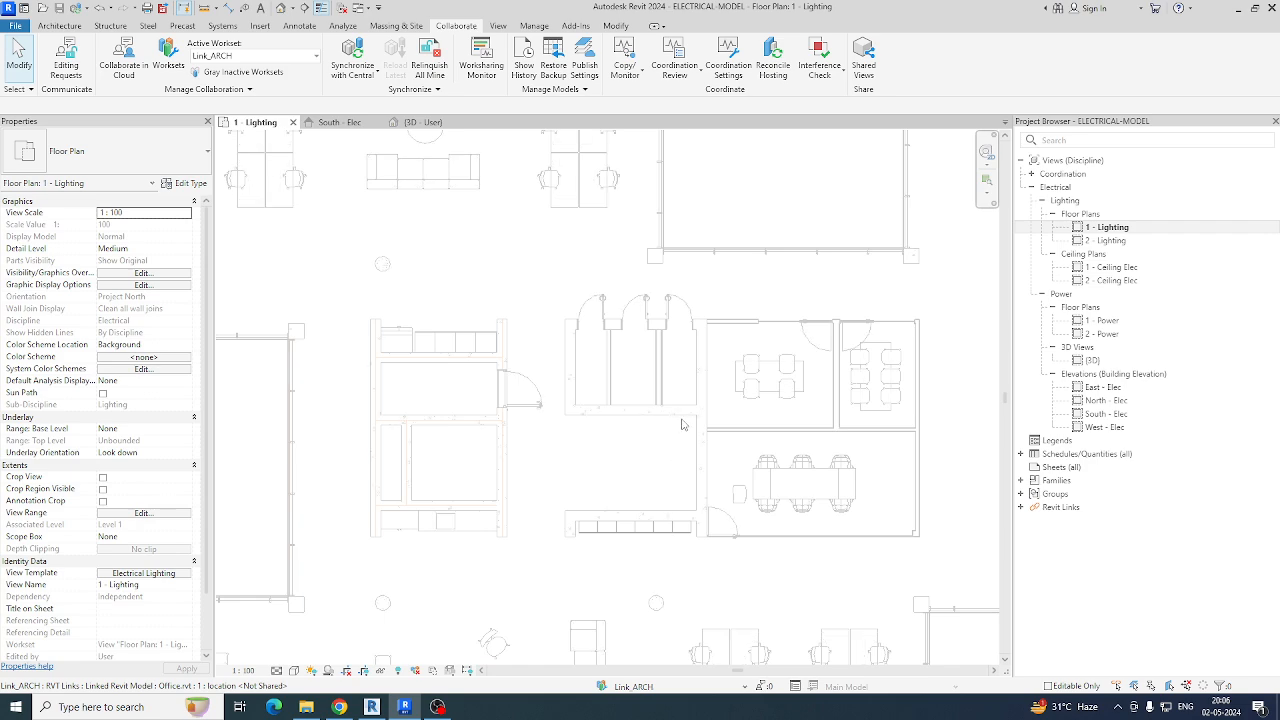
{"action": "middle_click_drag", "start_coordinate": [662, 577], "coordinate": [663, 503]}
{"action": "middle_click_drag", "start_coordinate": [594, 376], "coordinate": [610, 500]}
{"action": "scroll", "coordinate": [690, 560], "scroll_direction": "up", "scroll_amount": 3}
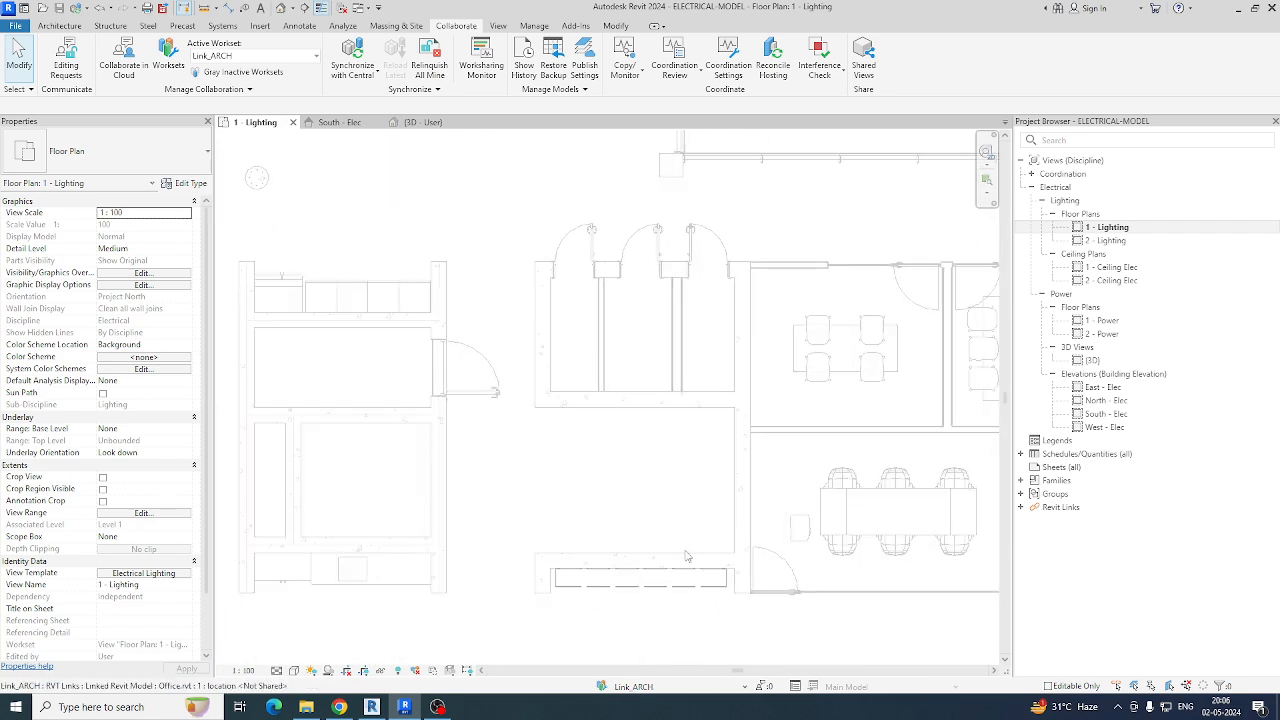
Step: Create a workset named Electrical_Equipement, visible in all views, and make it the active workset
{"action": "left_click", "coordinate": [643, 687]}
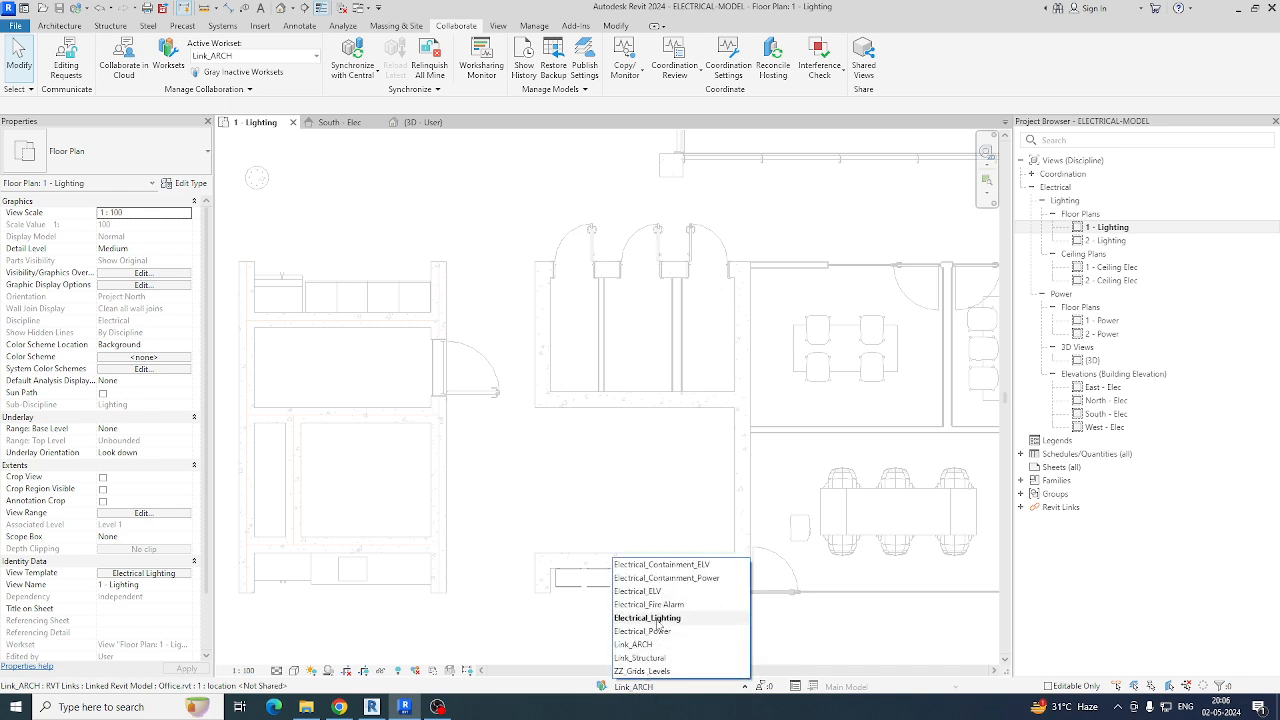
{"action": "left_click", "coordinate": [602, 686]}
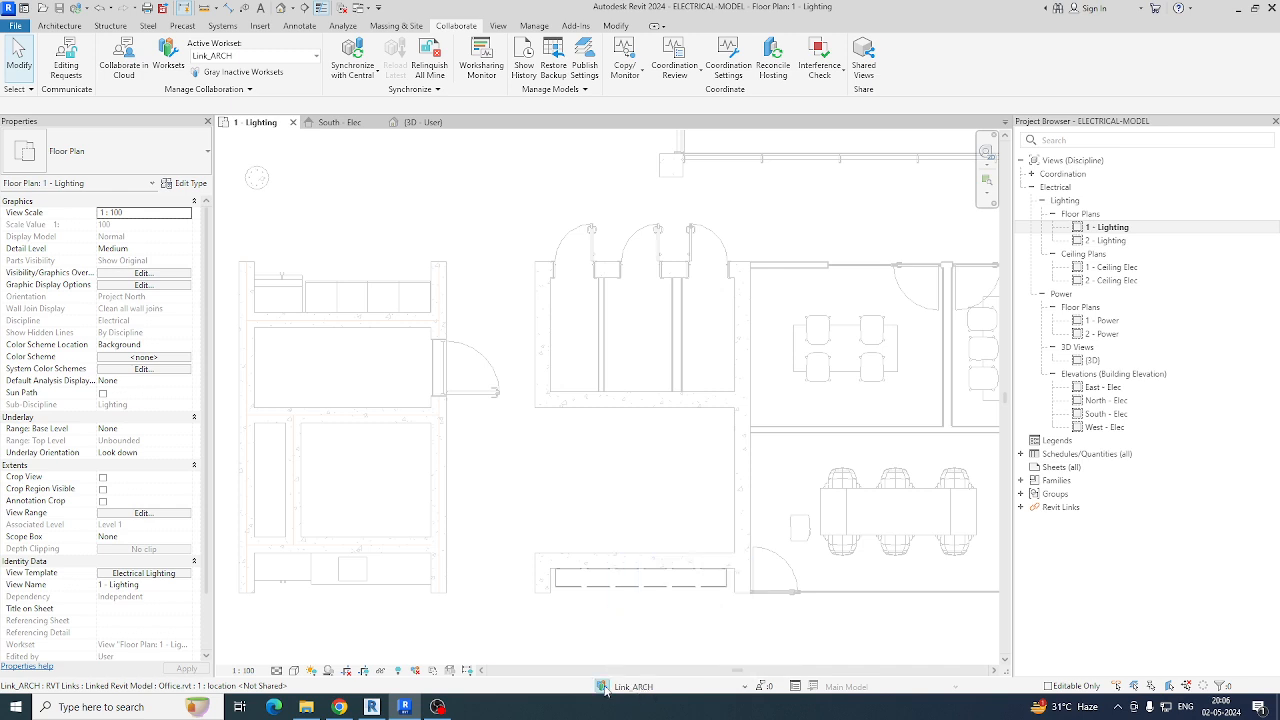
{"action": "left_click", "coordinate": [602, 686]}
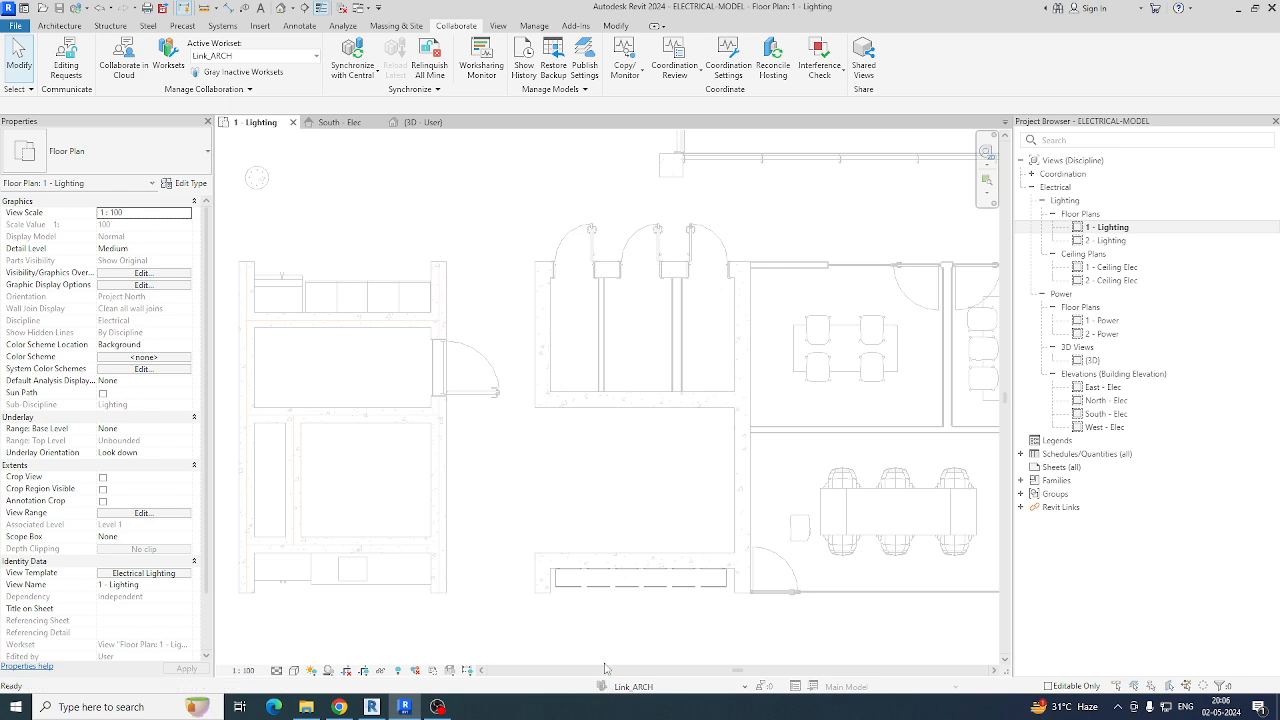
{"action": "left_click", "coordinate": [788, 215]}
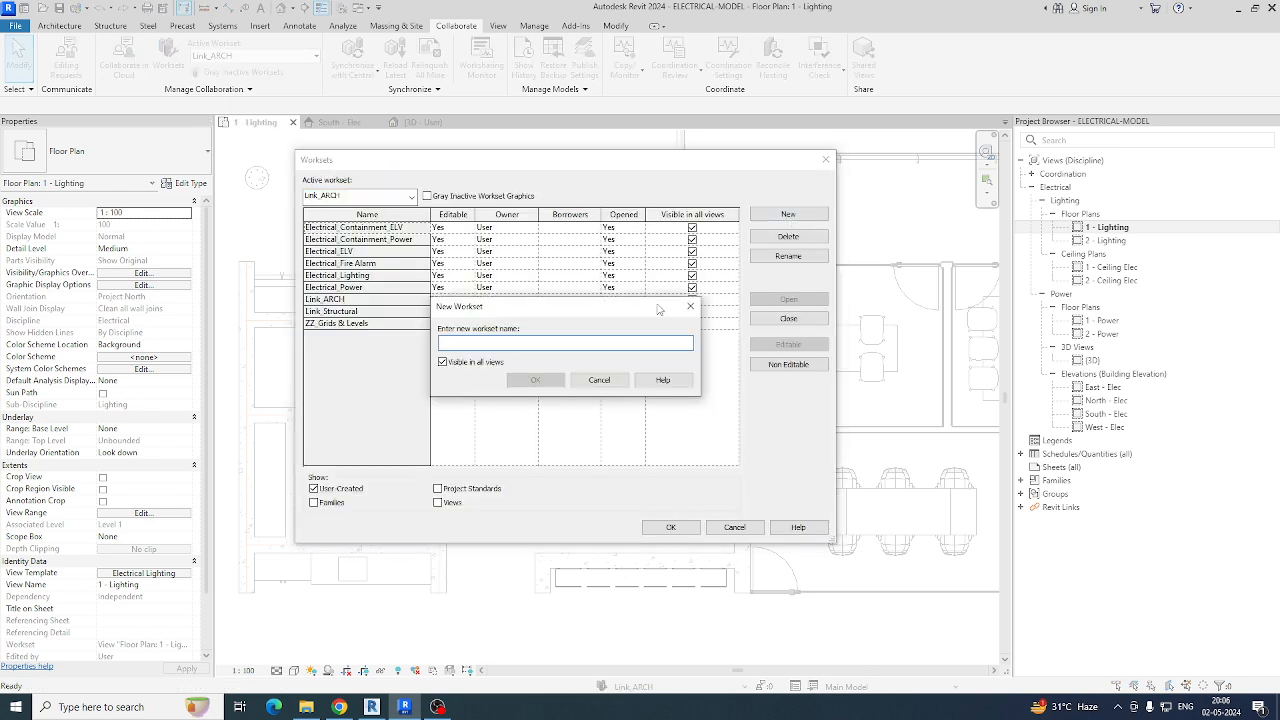
{"action": "type", "text": "Electrical_Equipement"}
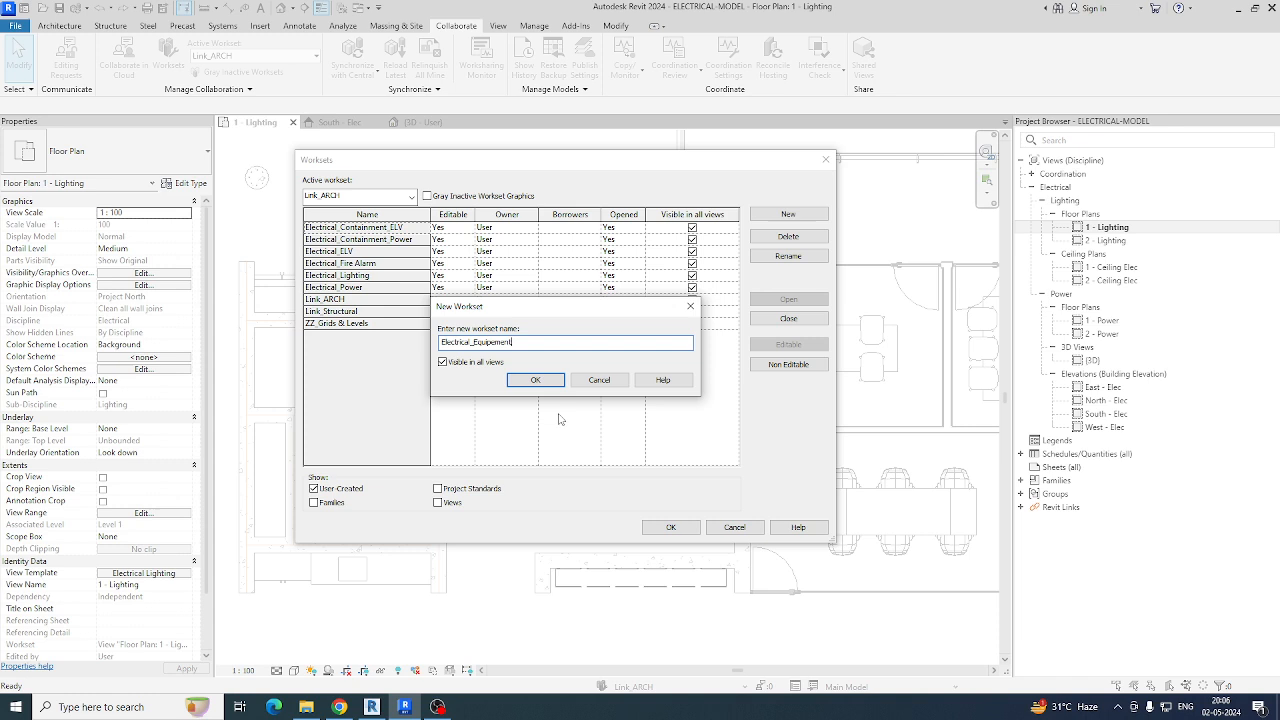
{"action": "left_click", "coordinate": [529, 381]}
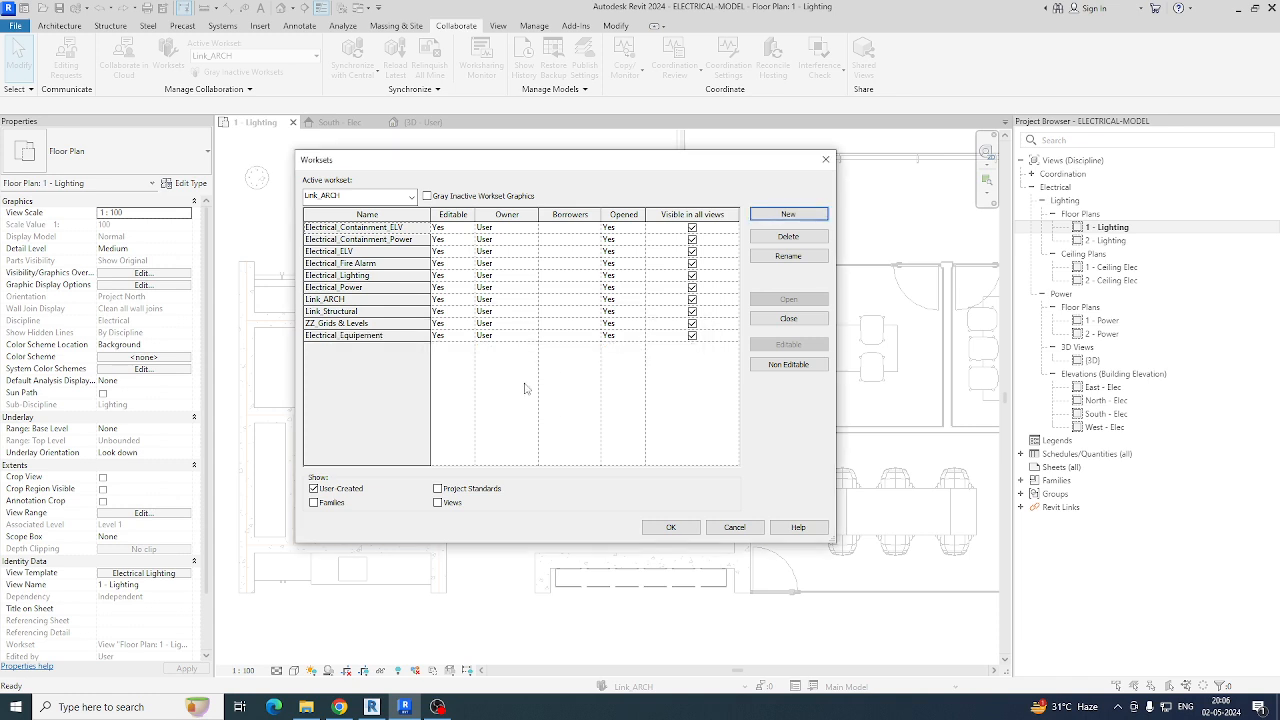
{"action": "left_click", "coordinate": [671, 527]}
{"action": "left_click", "coordinate": [665, 368]}
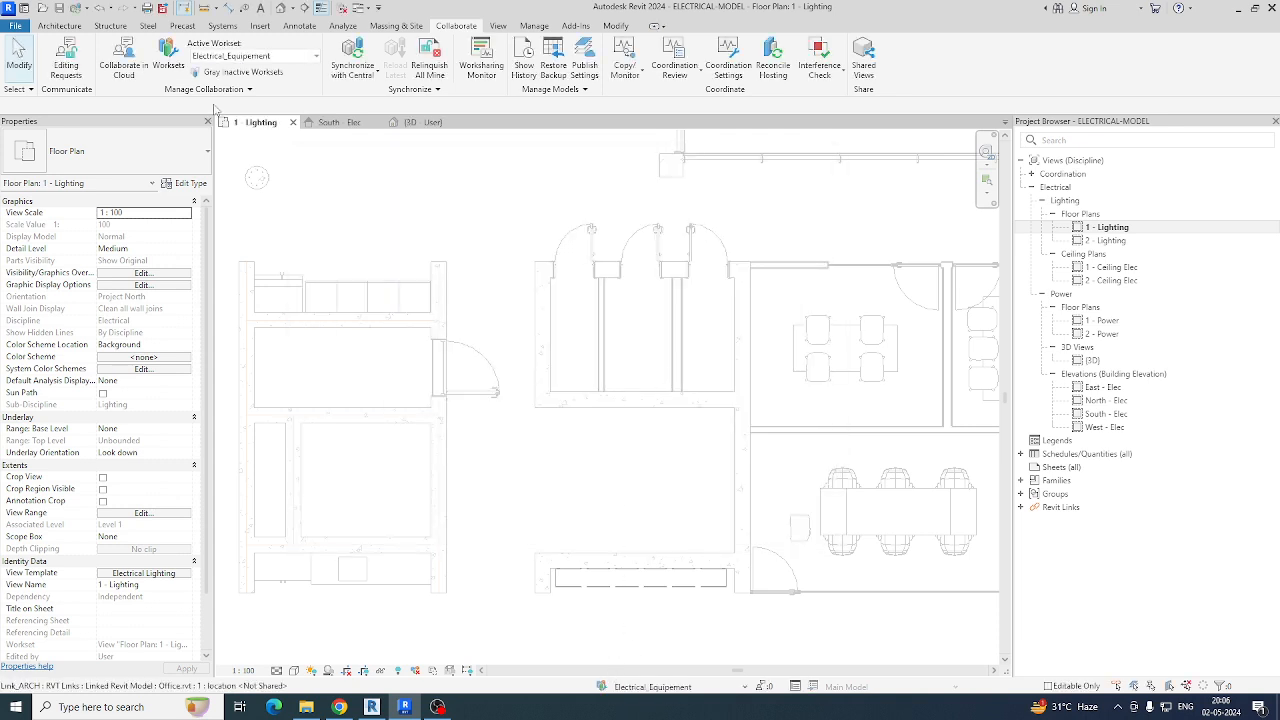
{"action": "left_click", "coordinate": [223, 26]}
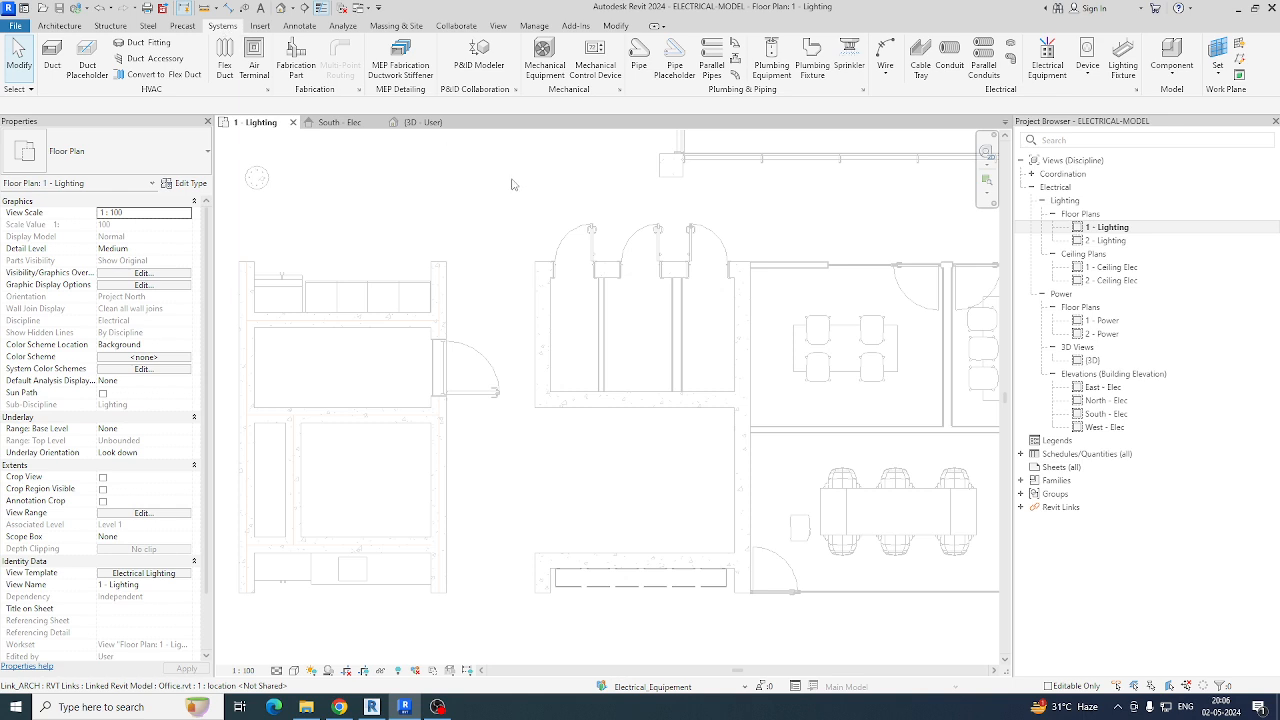
{"action": "left_click", "coordinate": [1048, 64]}
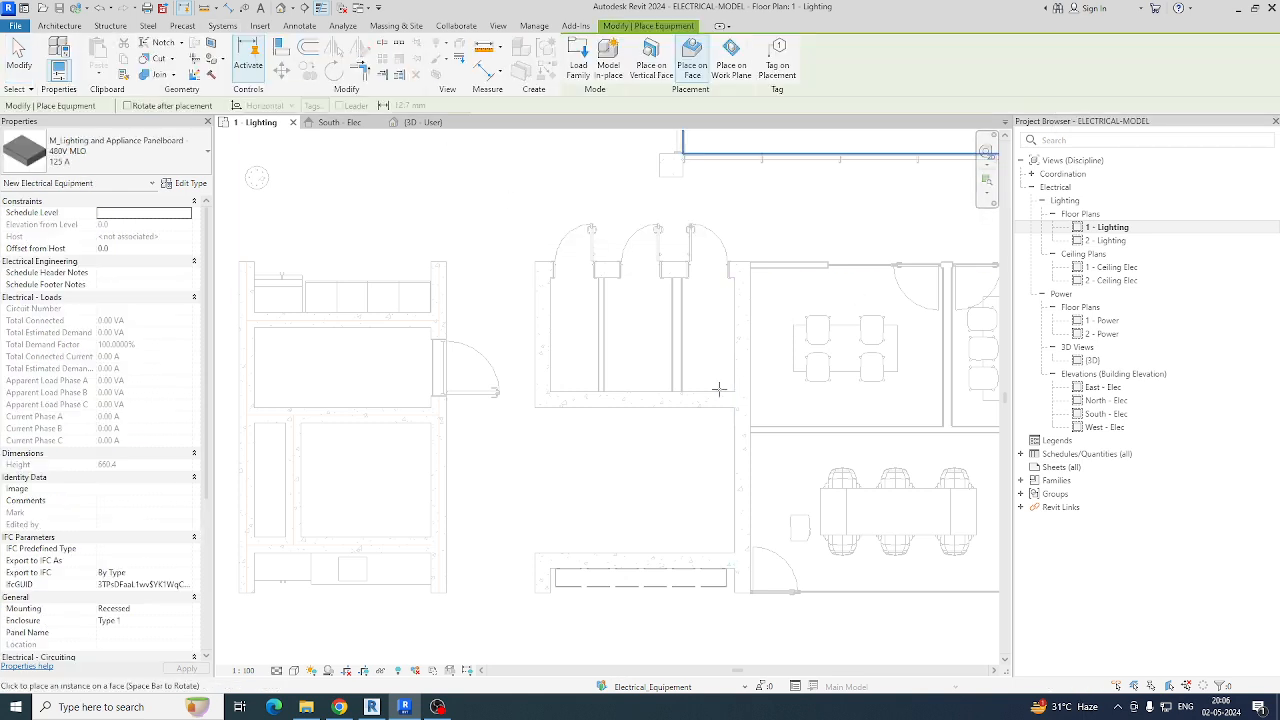
{"action": "left_click", "coordinate": [152, 140]}
{"action": "scroll", "coordinate": [106, 393], "scroll_direction": "up", "scroll_amount": 1}
{"action": "key", "text": "Escape"}
{"action": "key", "text": "Escape"}
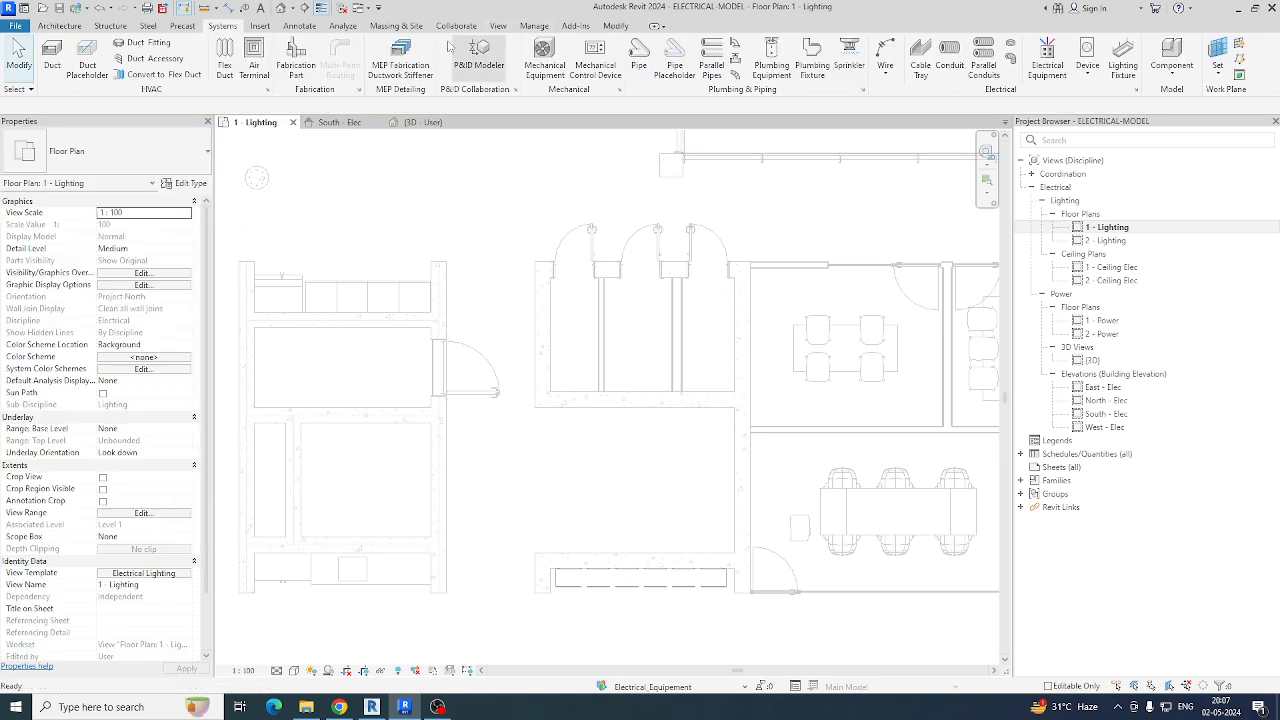
Step: Load the SIE-ELE-DAT-DATA OUTLET - SINGLE_1 and SIE-ELE-SKT-13A SINGLE SOCKET OUTLET_SWITCHED families into the project
{"action": "left_click", "coordinate": [259, 26]}
{"action": "left_click", "coordinate": [533, 58]}
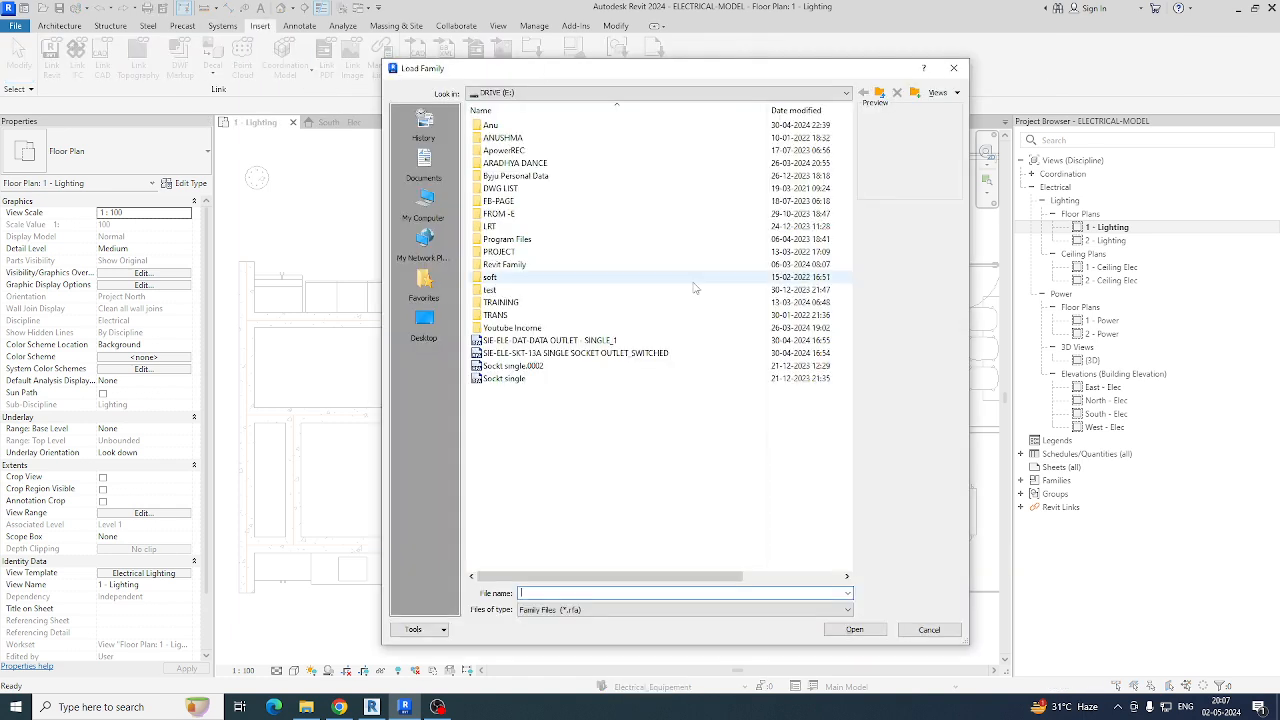
{"action": "left_click", "coordinate": [577, 342]}
{"action": "left_click", "coordinate": [577, 353], "text": "shift"}
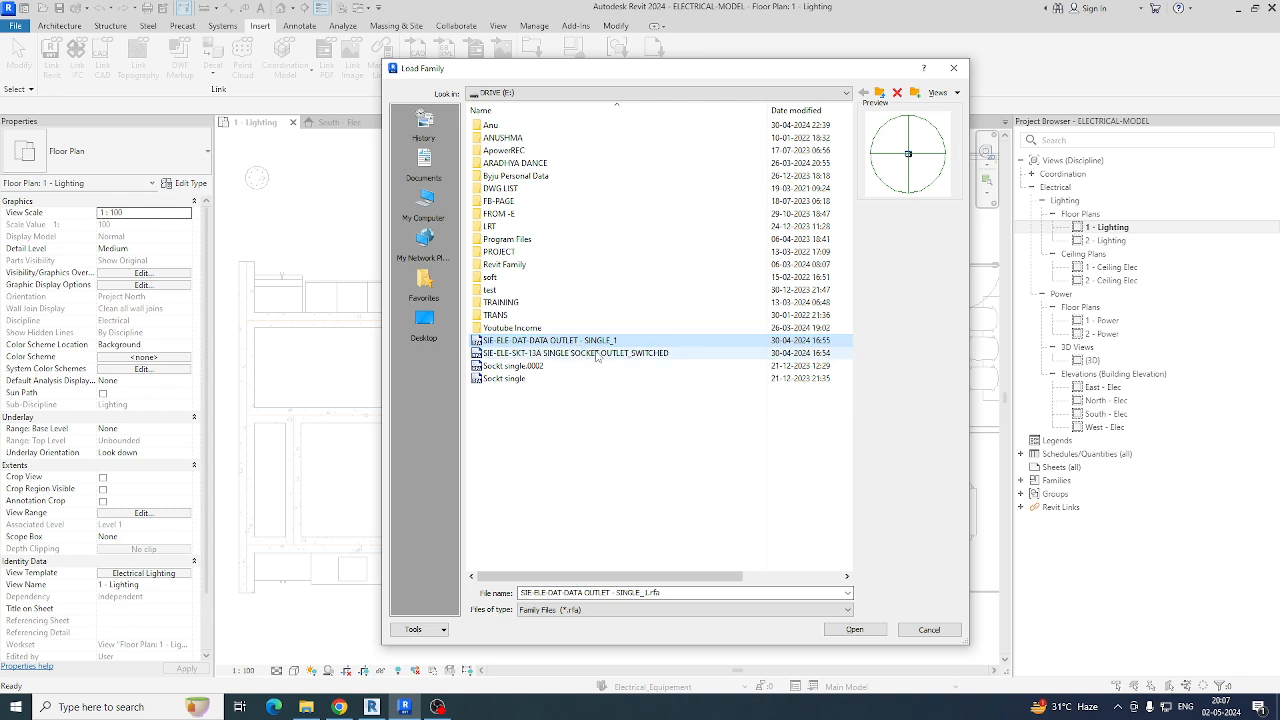
{"action": "left_click", "coordinate": [856, 631]}
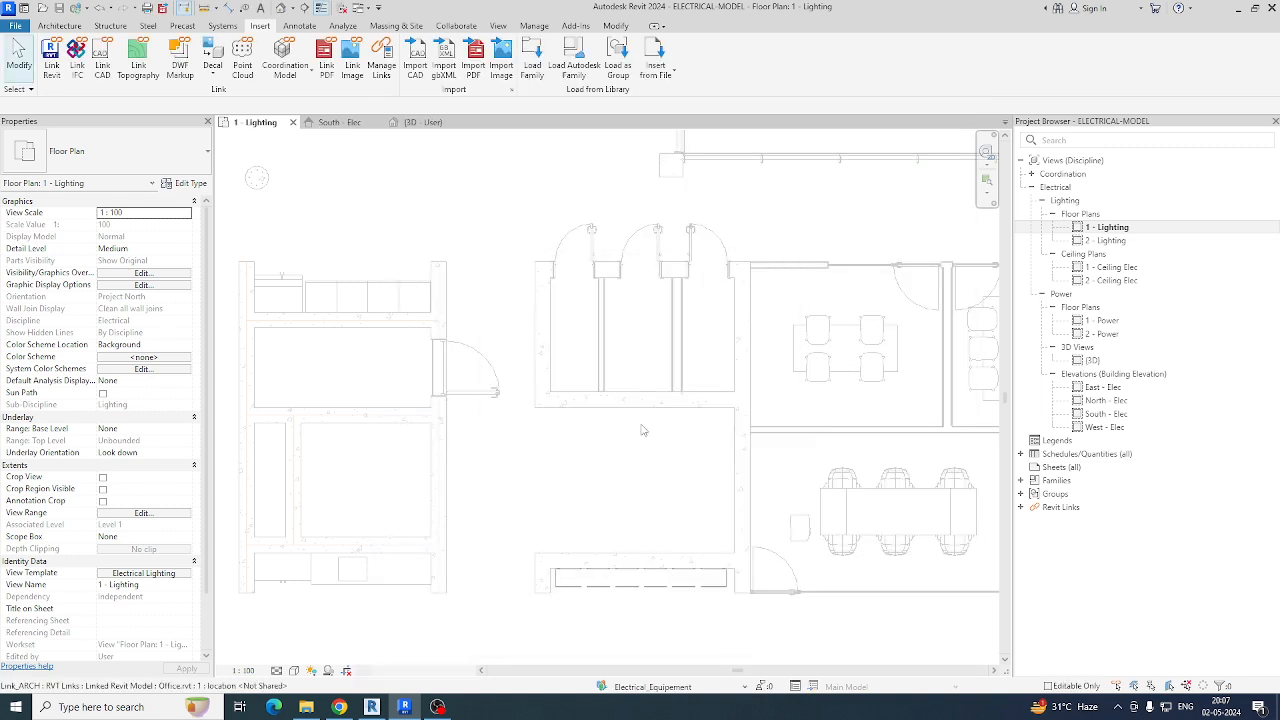
Step: Load all families in Revit Family's LED fire-rated downlight subfolder, from the Bosch dome camera through the StratusLEDSurfaceLuminaire_14W
{"action": "left_click", "coordinate": [532, 60]}
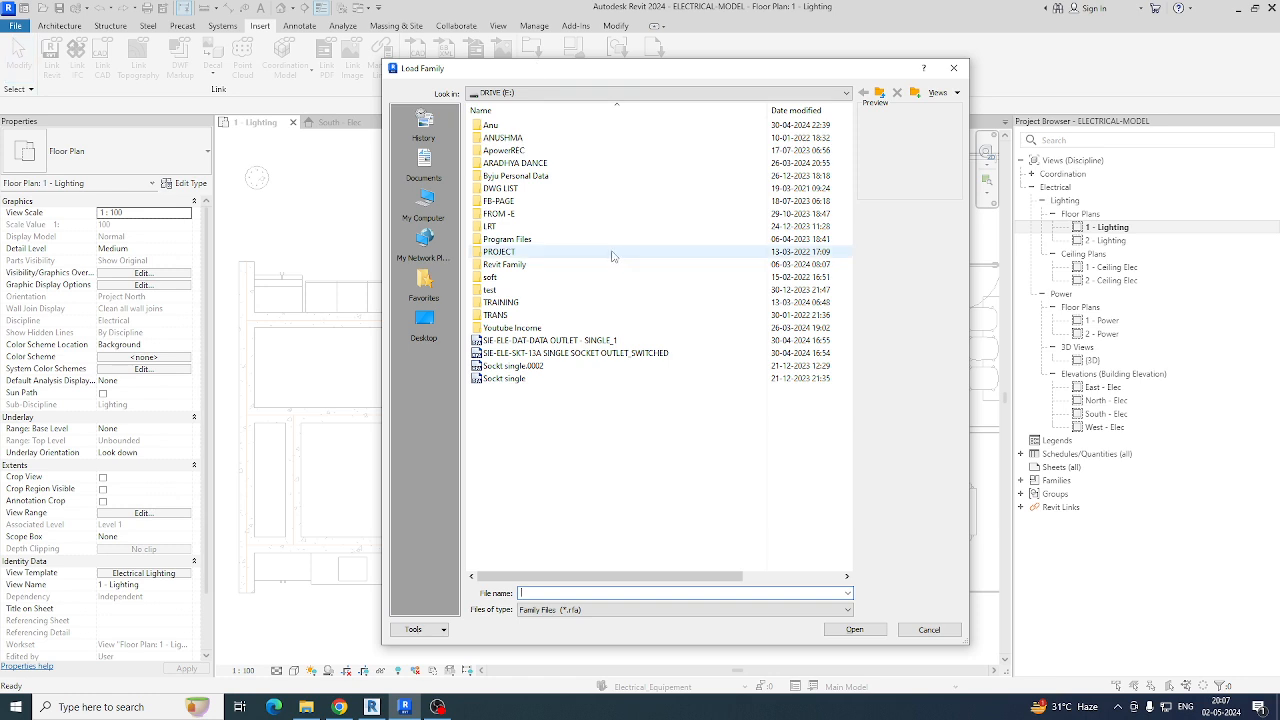
{"action": "double_click", "coordinate": [551, 263]}
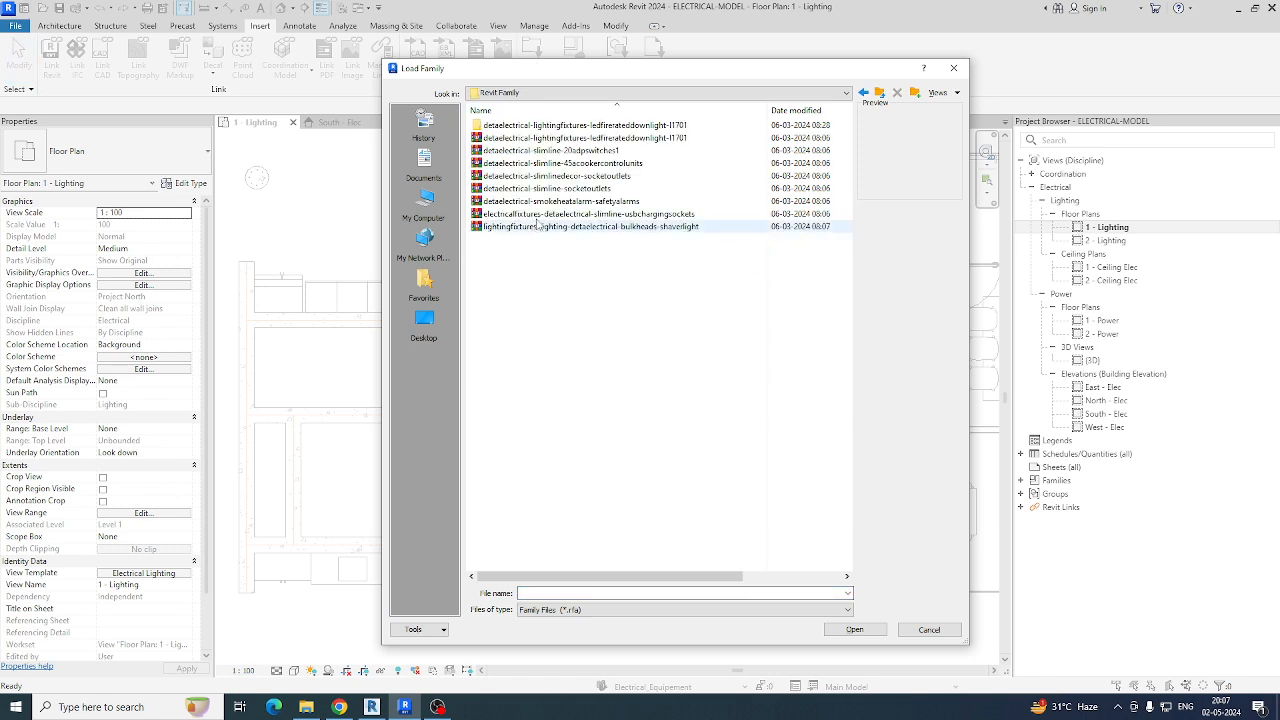
{"action": "double_click", "coordinate": [556, 125]}
{"action": "left_click", "coordinate": [540, 138]}
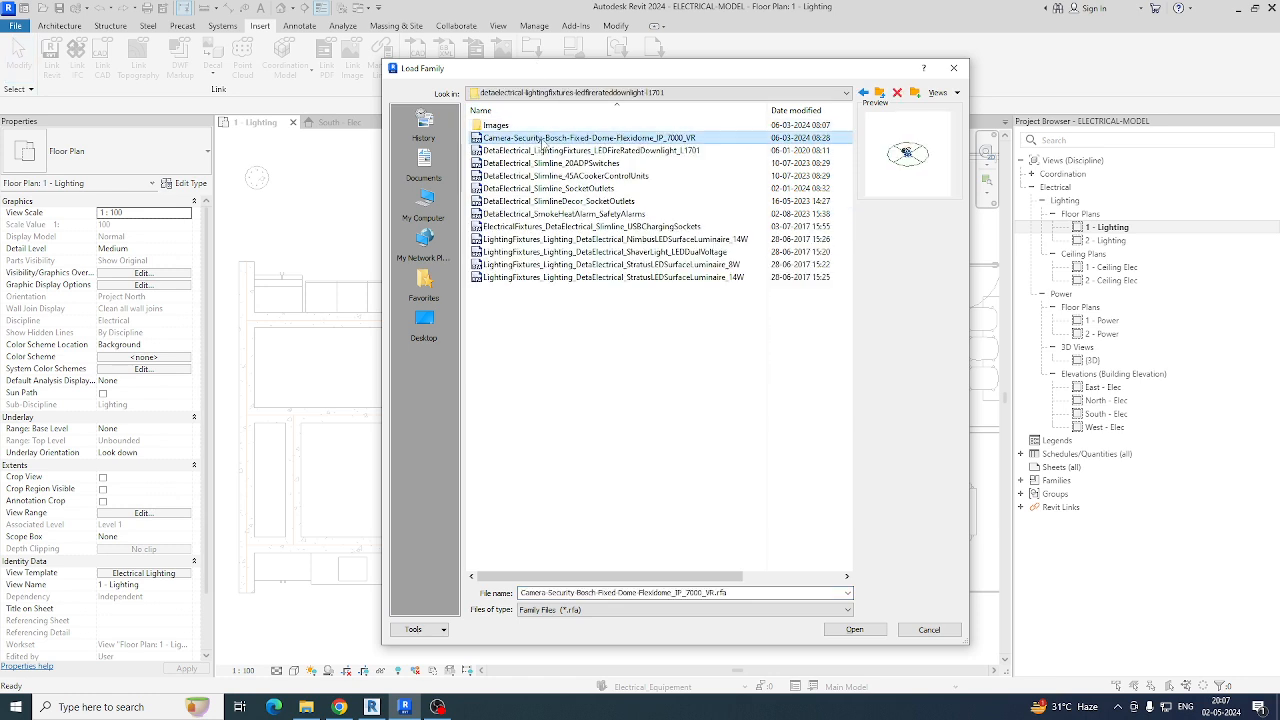
{"action": "left_click", "coordinate": [562, 150]}
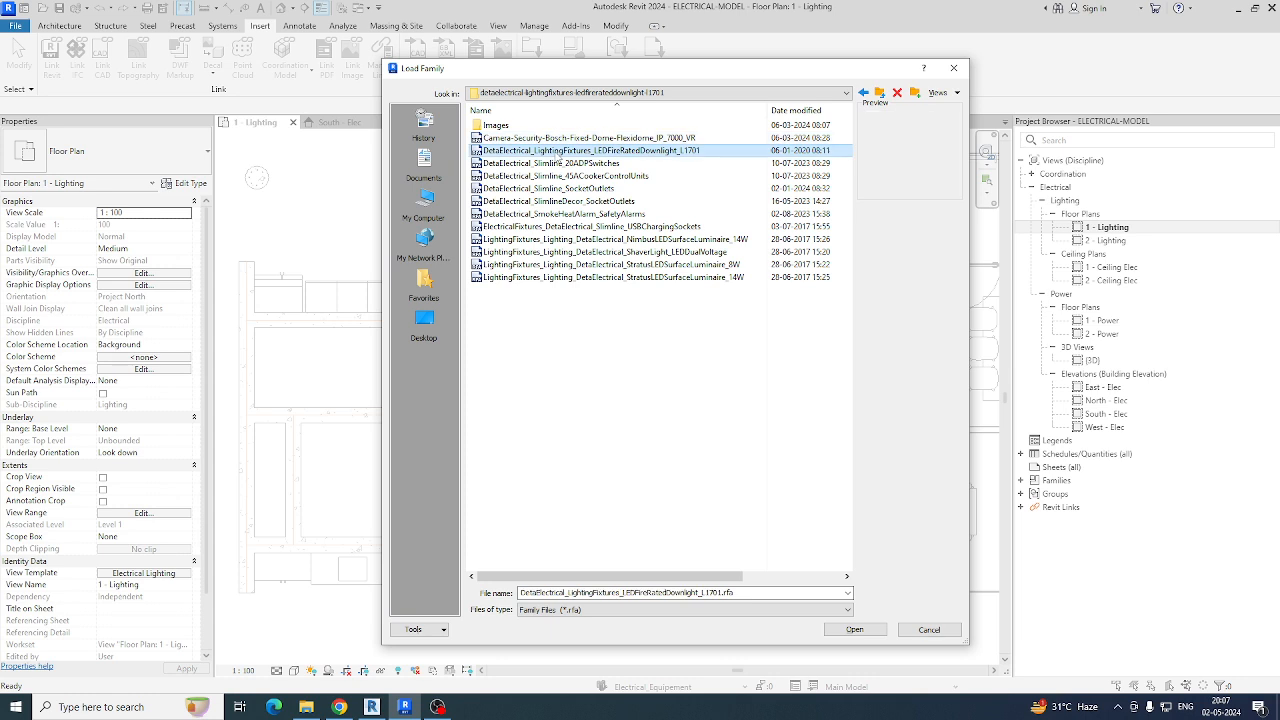
{"action": "left_click", "coordinate": [566, 139]}
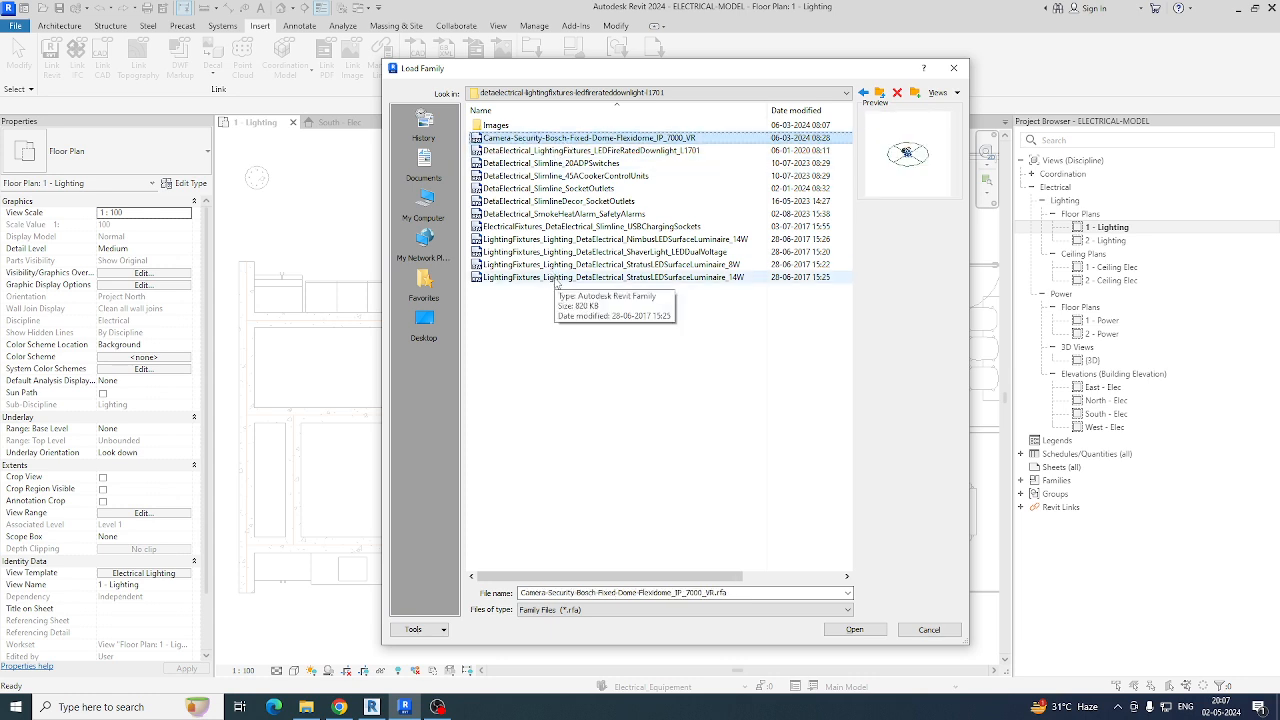
{"action": "left_click", "coordinate": [556, 279], "text": "shift"}
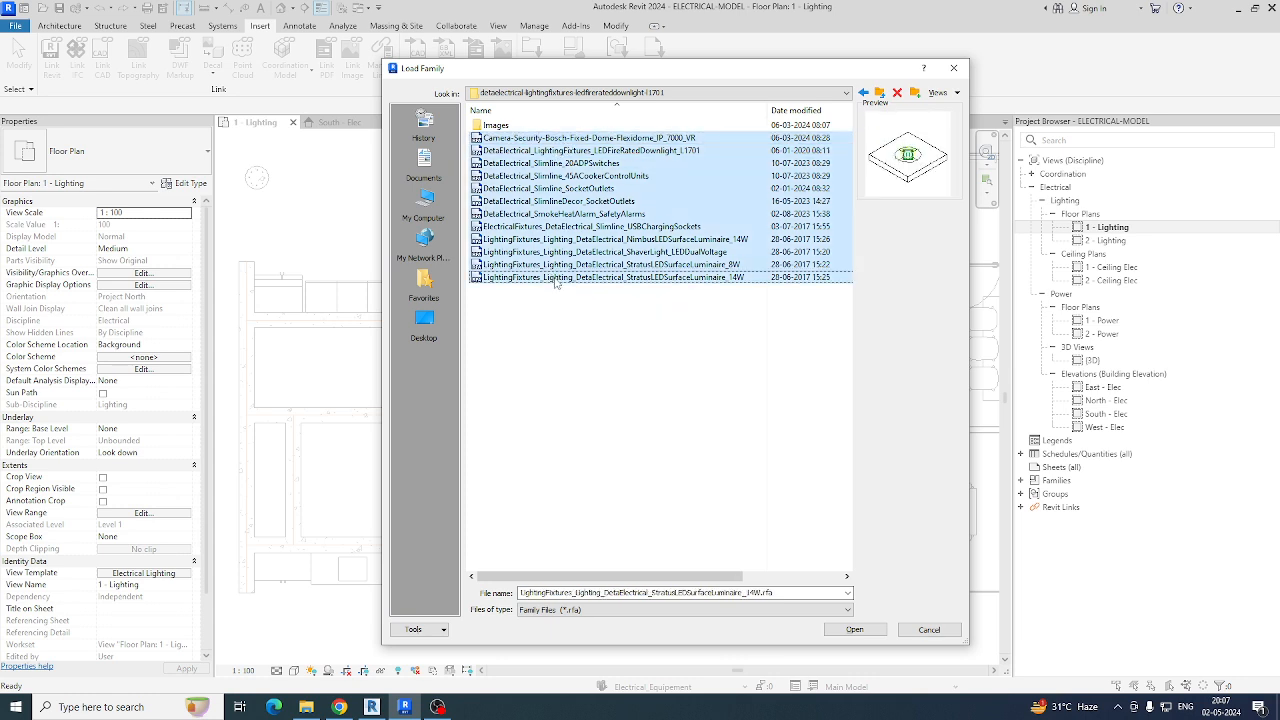
{"action": "left_click", "coordinate": [855, 630]}
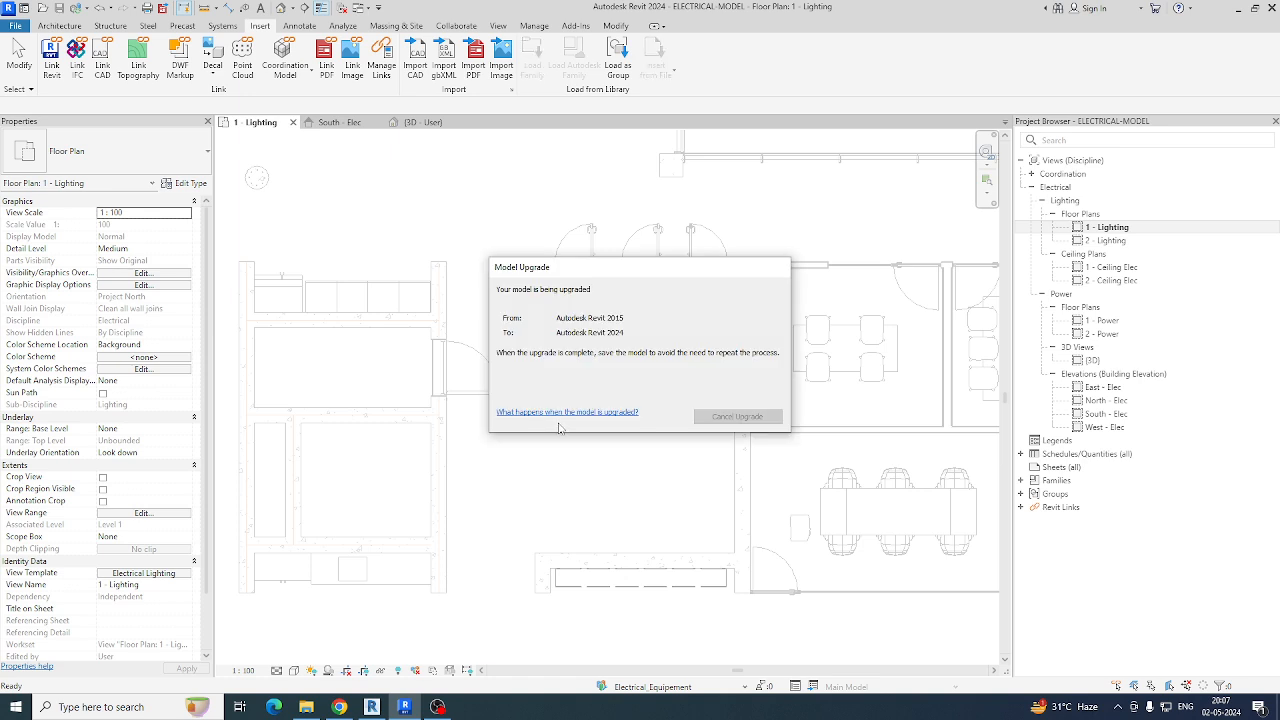
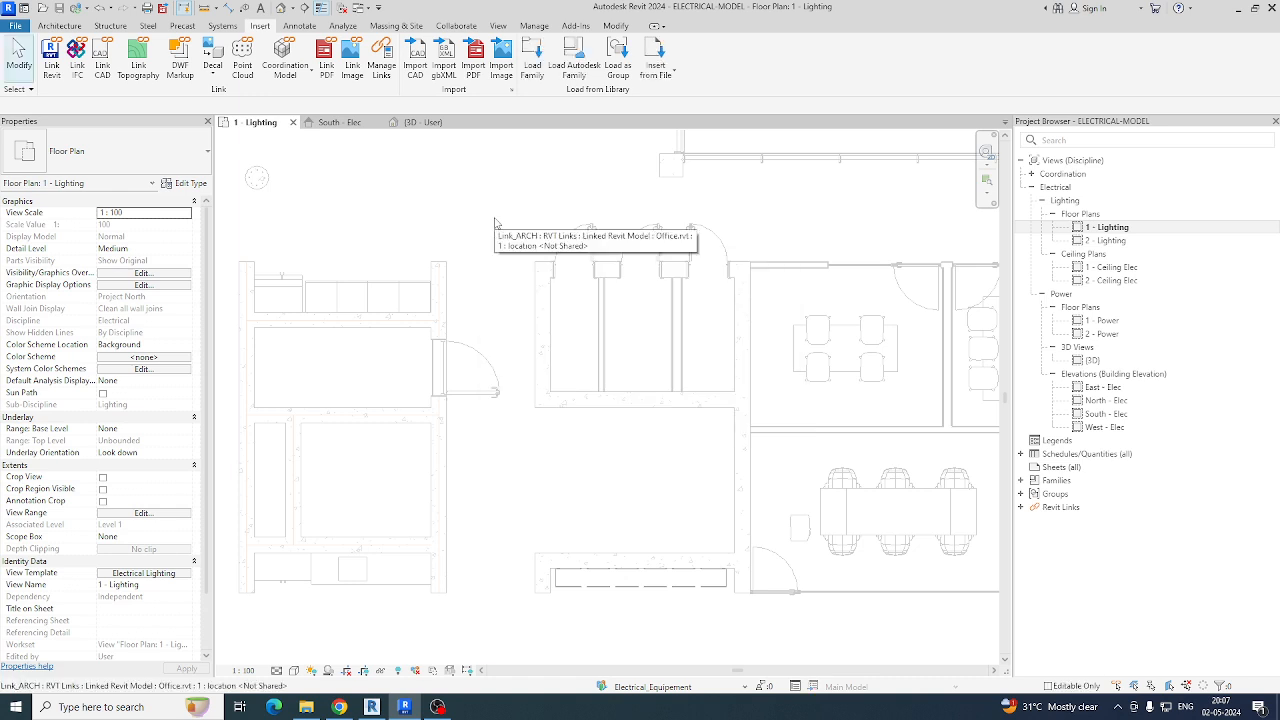
Step: Search the TRAINING folders on drives F and G, including 001, for more electrical families to load
{"action": "left_click", "coordinate": [532, 62]}
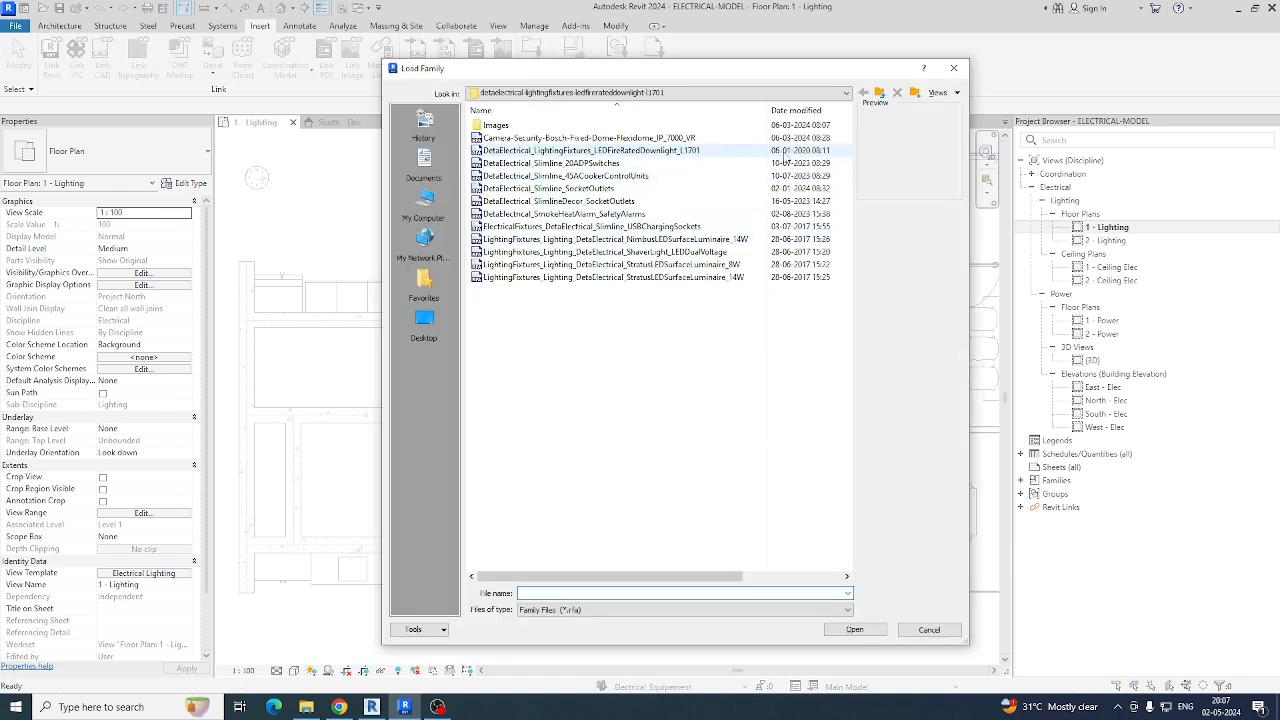
{"action": "left_click", "coordinate": [880, 93]}
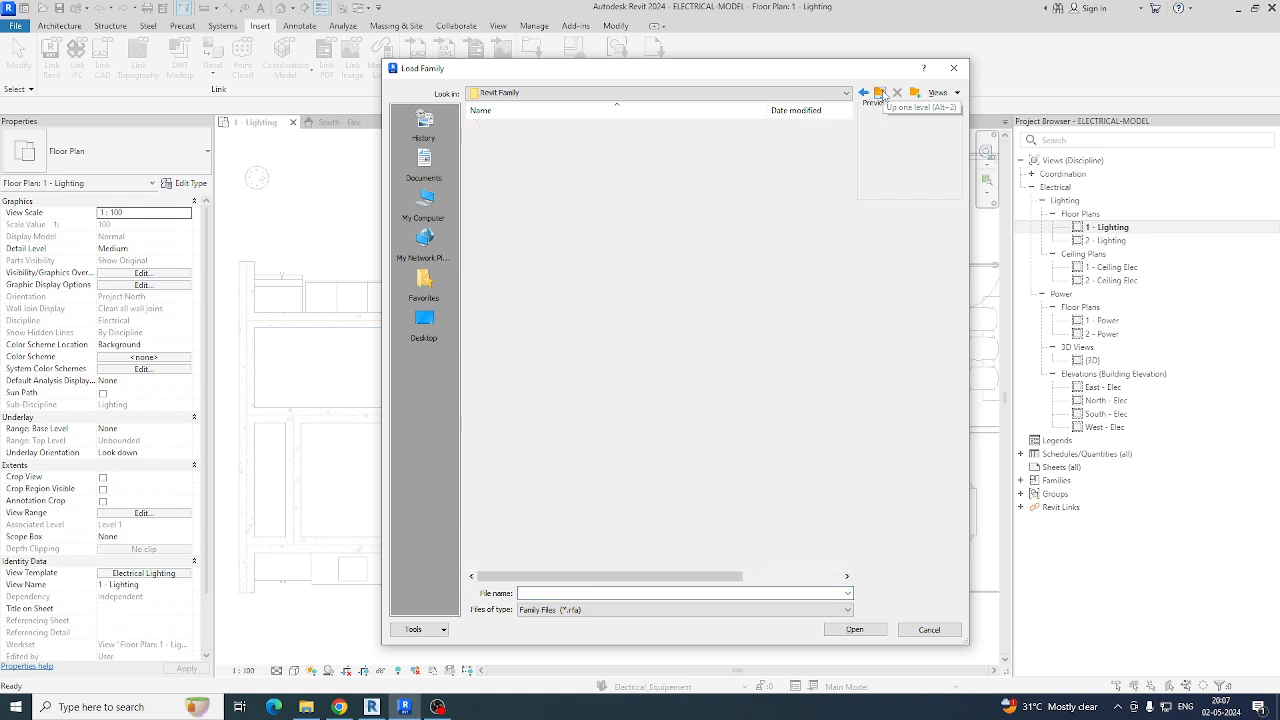
{"action": "left_click", "coordinate": [880, 93]}
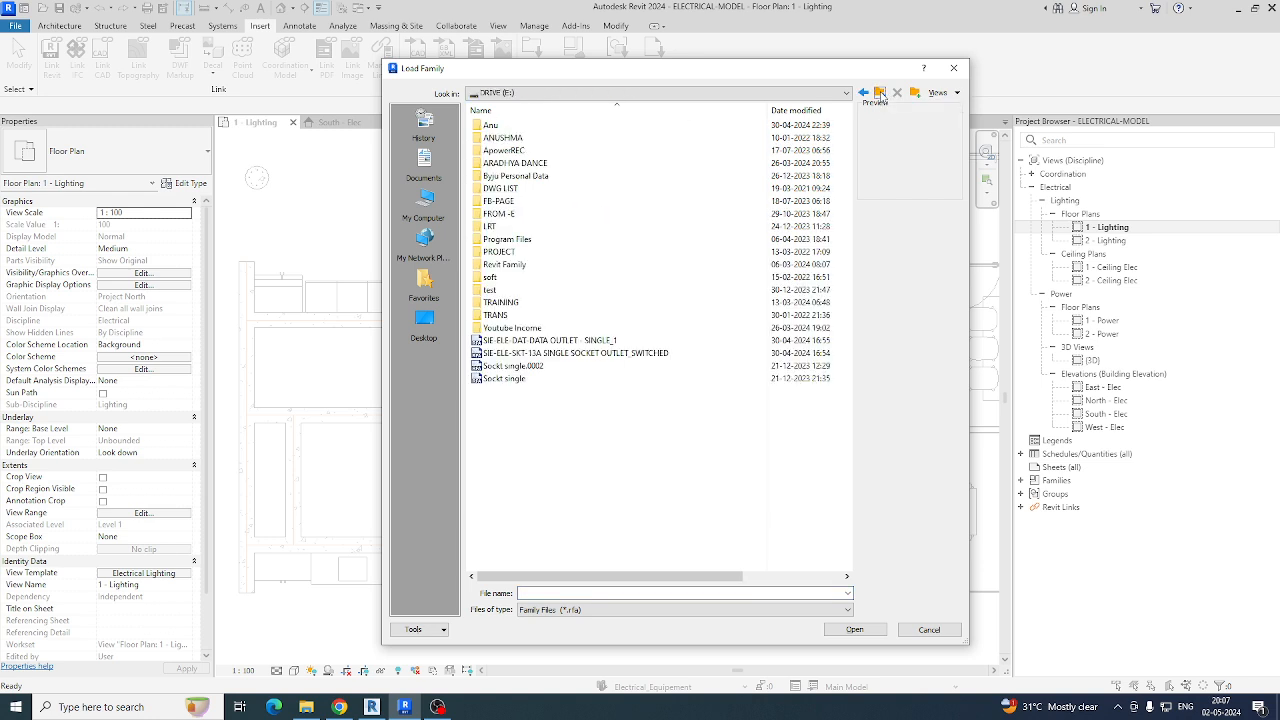
{"action": "double_click", "coordinate": [505, 302]}
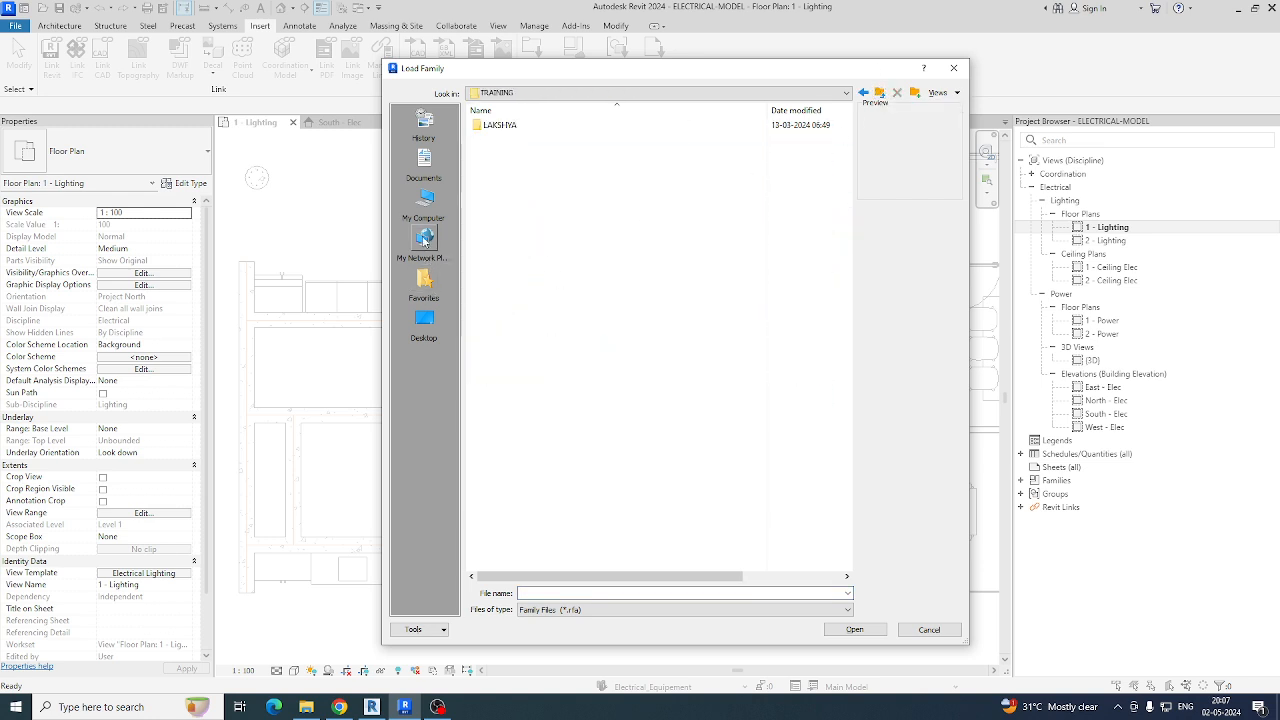
{"action": "double_click", "coordinate": [515, 289]}
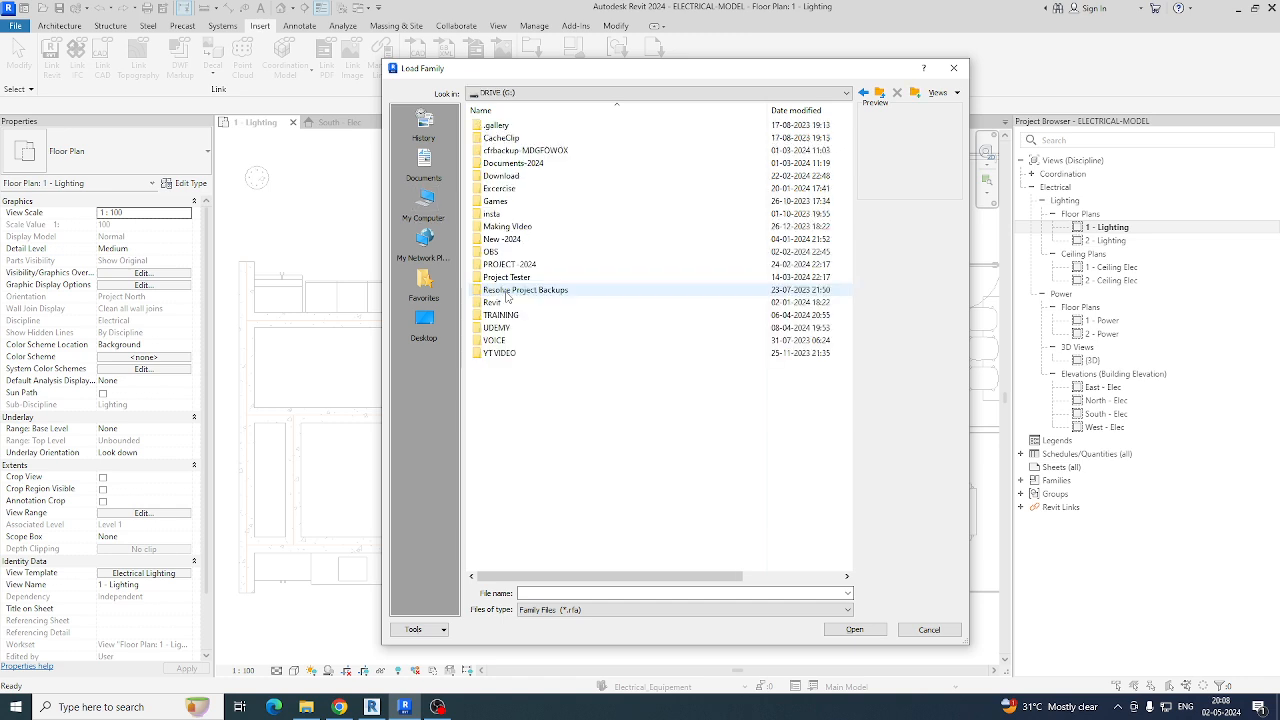
{"action": "double_click", "coordinate": [500, 315]}
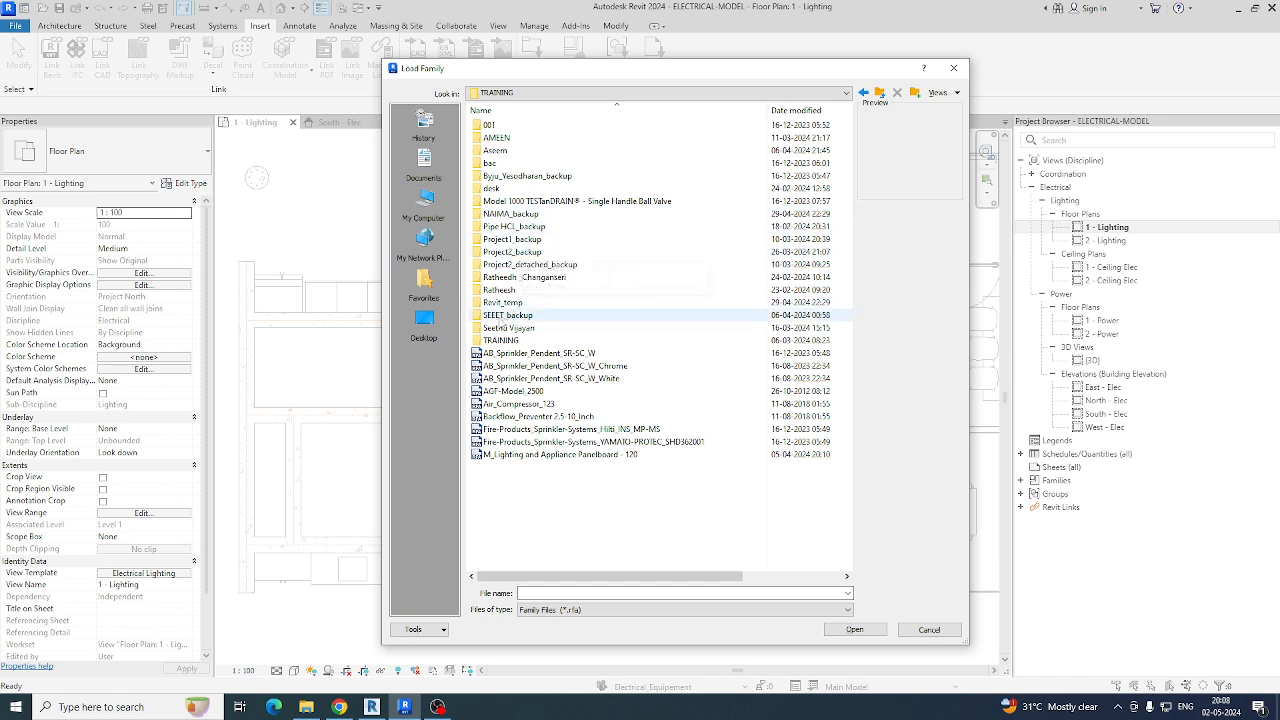
{"action": "double_click", "coordinate": [497, 345]}
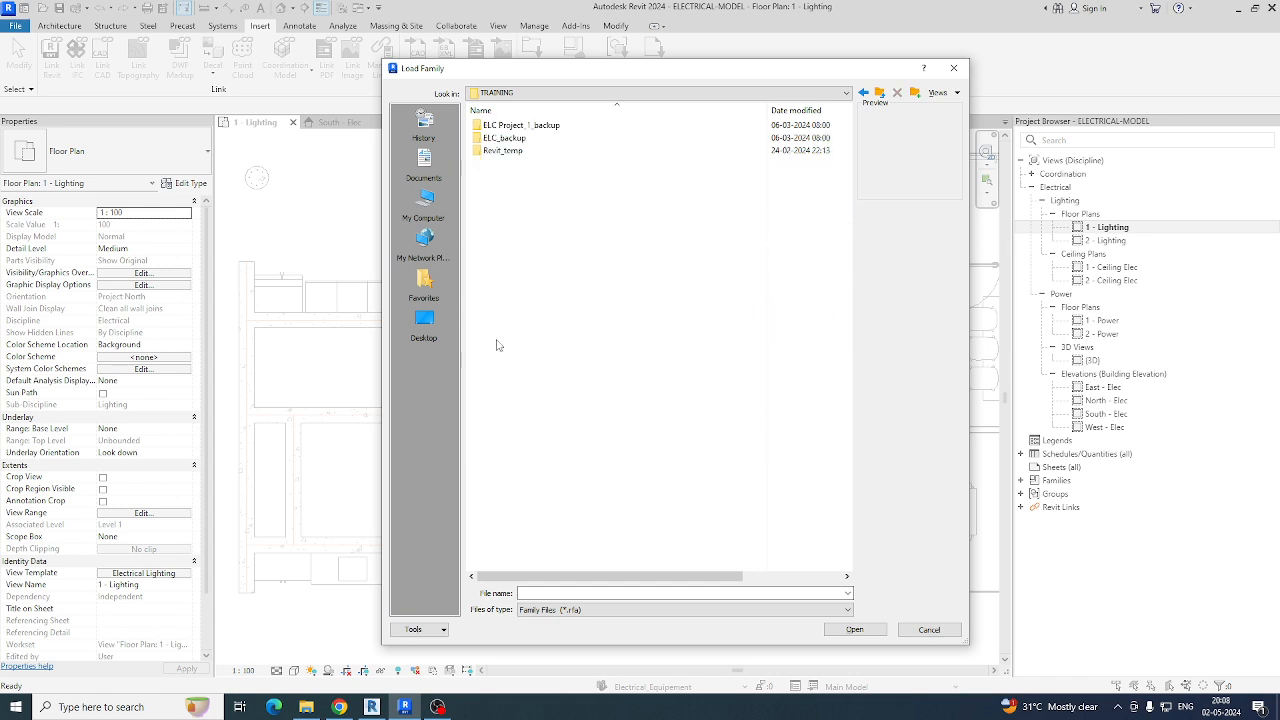
{"action": "left_click", "coordinate": [879, 92]}
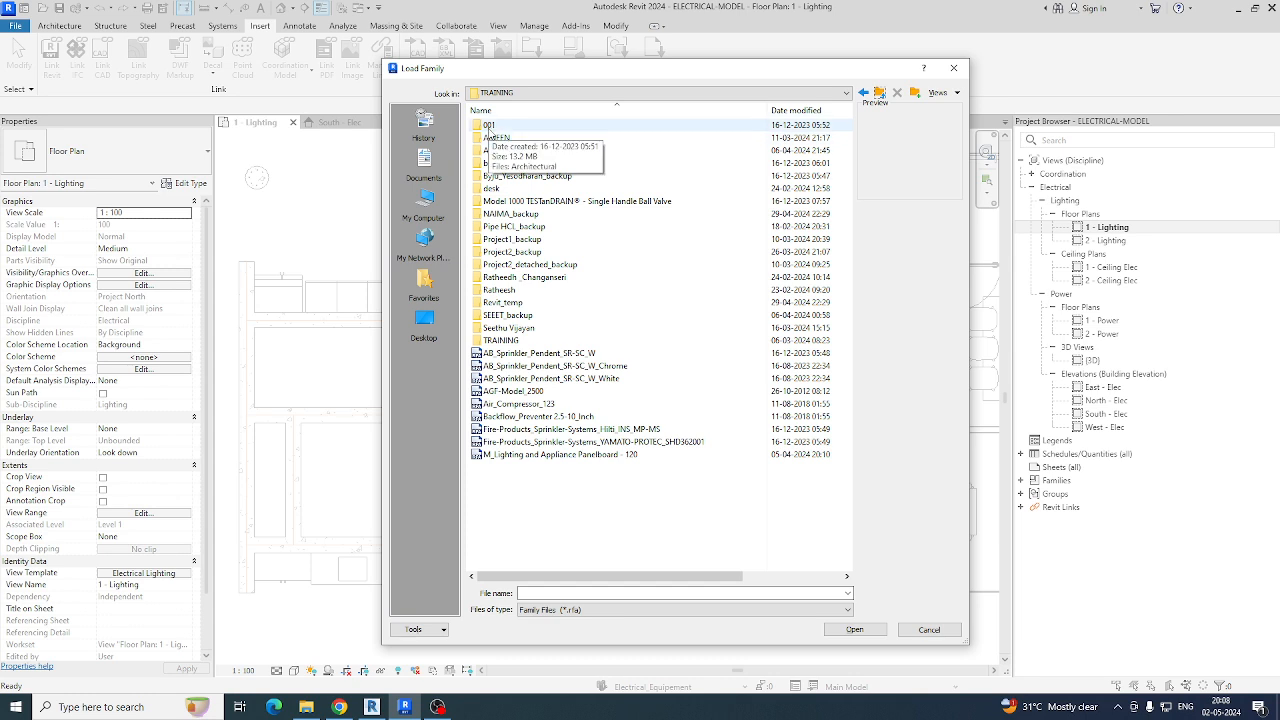
{"action": "double_click", "coordinate": [492, 126]}
{"action": "left_click", "coordinate": [878, 93]}
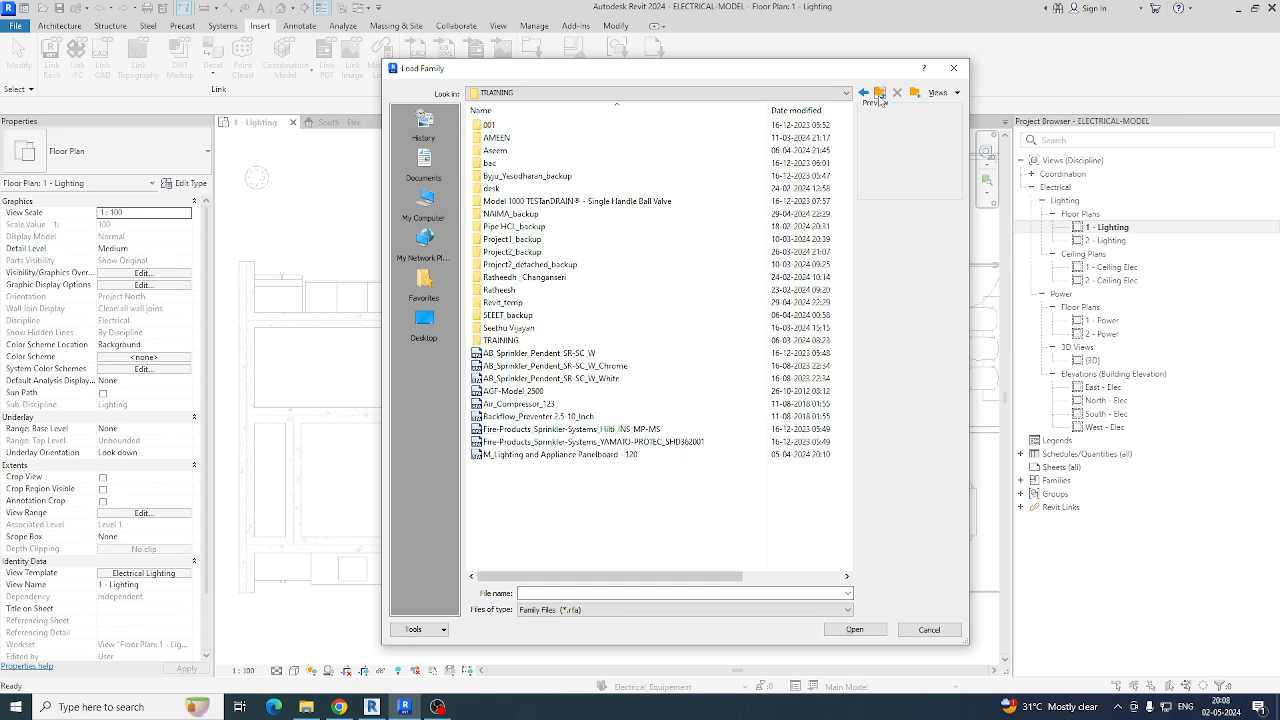
{"action": "left_click", "coordinate": [878, 93]}
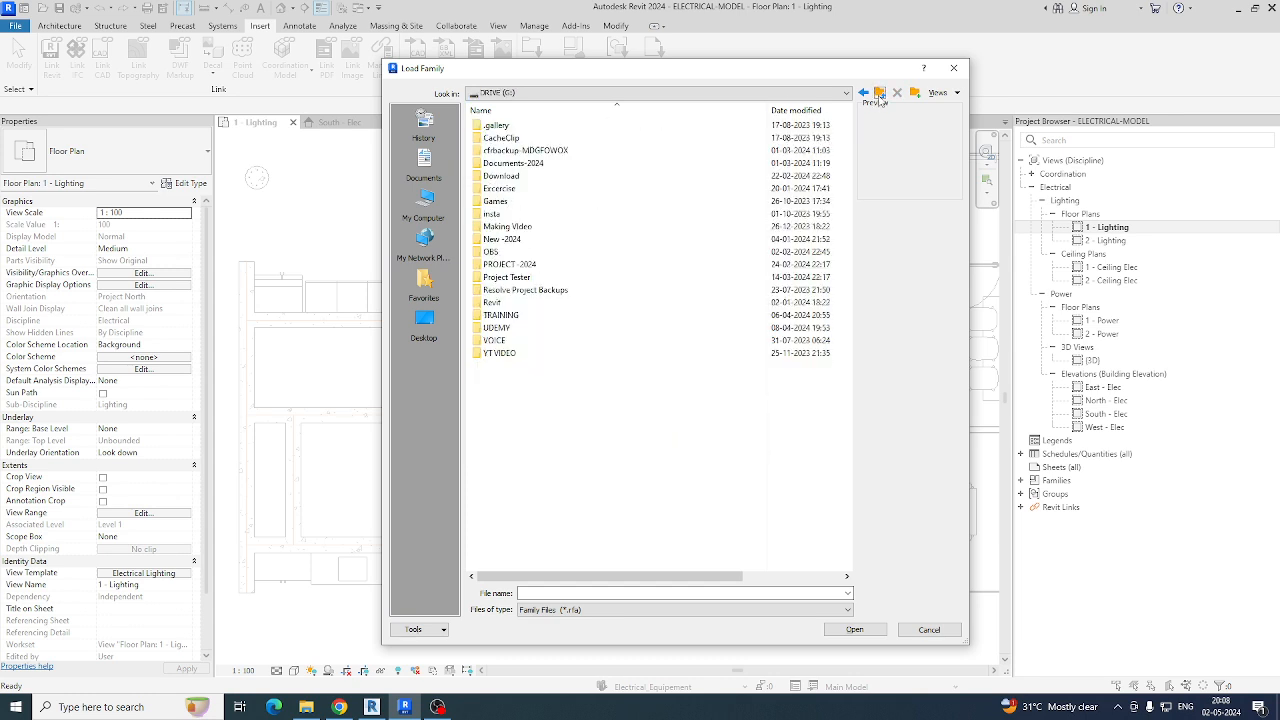
Step: Check drive G's Project Tester, PROJECT -2024 and Revit folders for loadable electrical families
{"action": "double_click", "coordinate": [518, 278]}
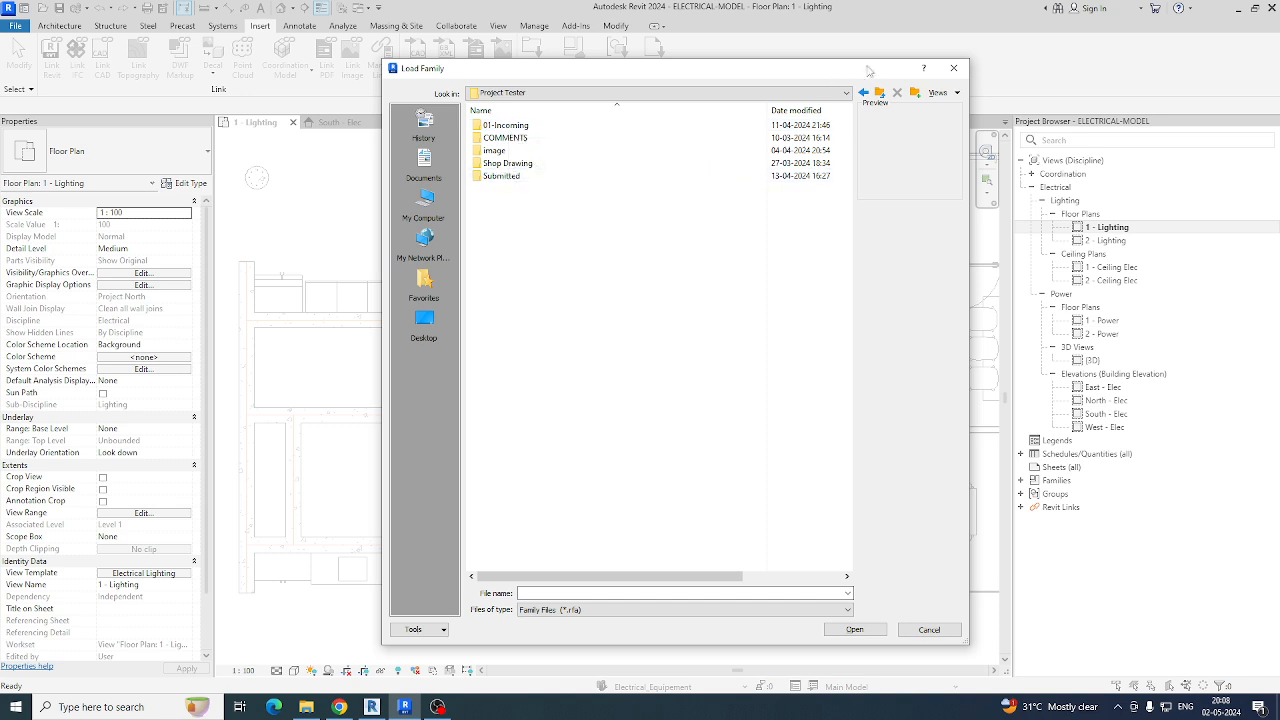
{"action": "left_click", "coordinate": [878, 93]}
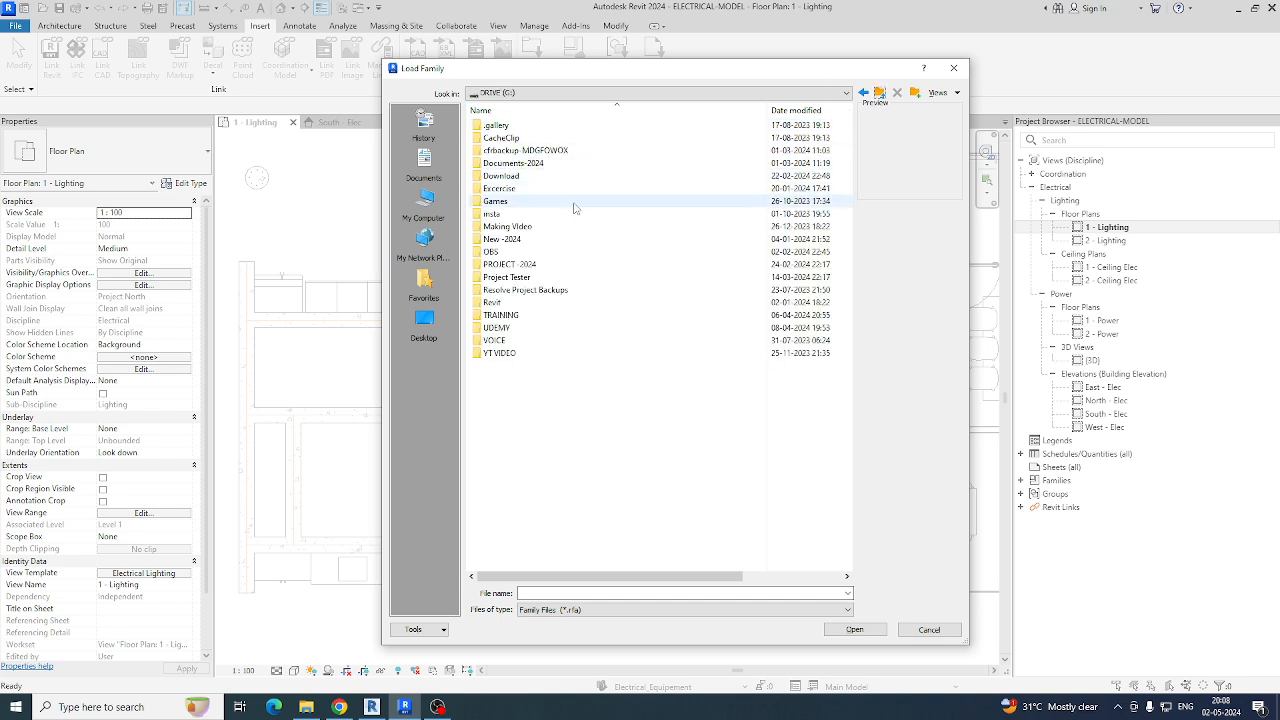
{"action": "double_click", "coordinate": [504, 266]}
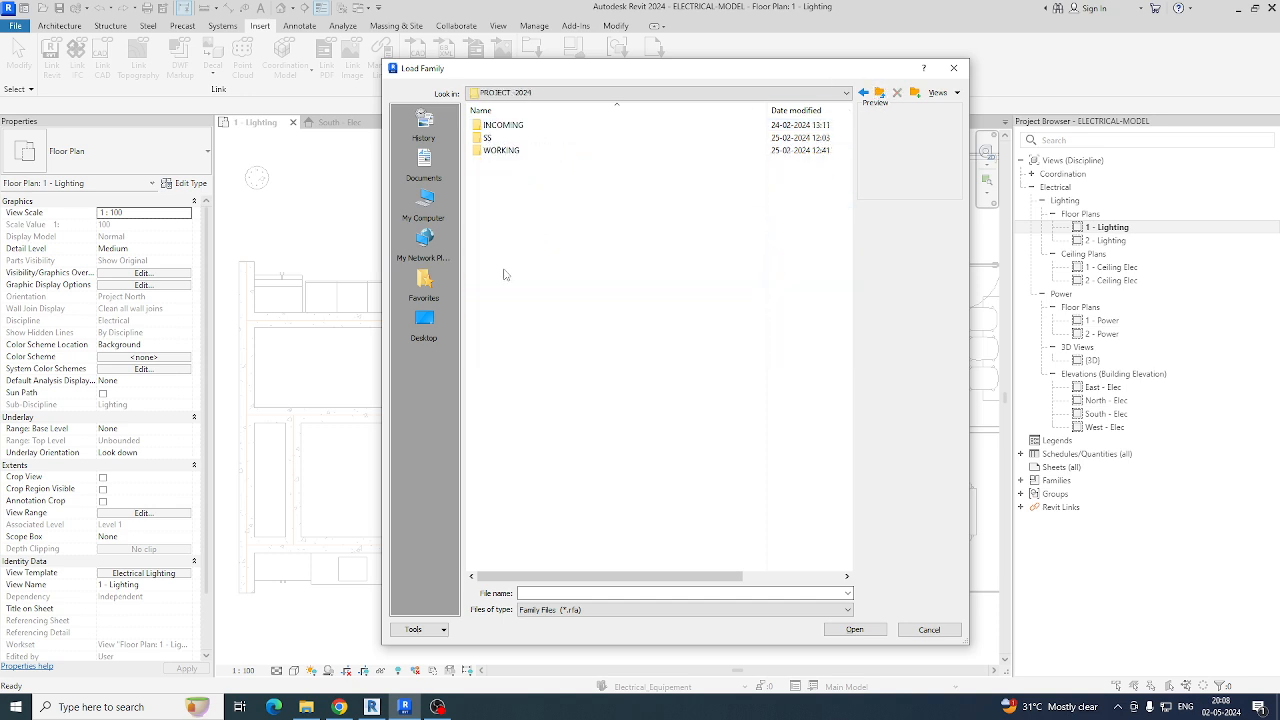
{"action": "left_click", "coordinate": [878, 93]}
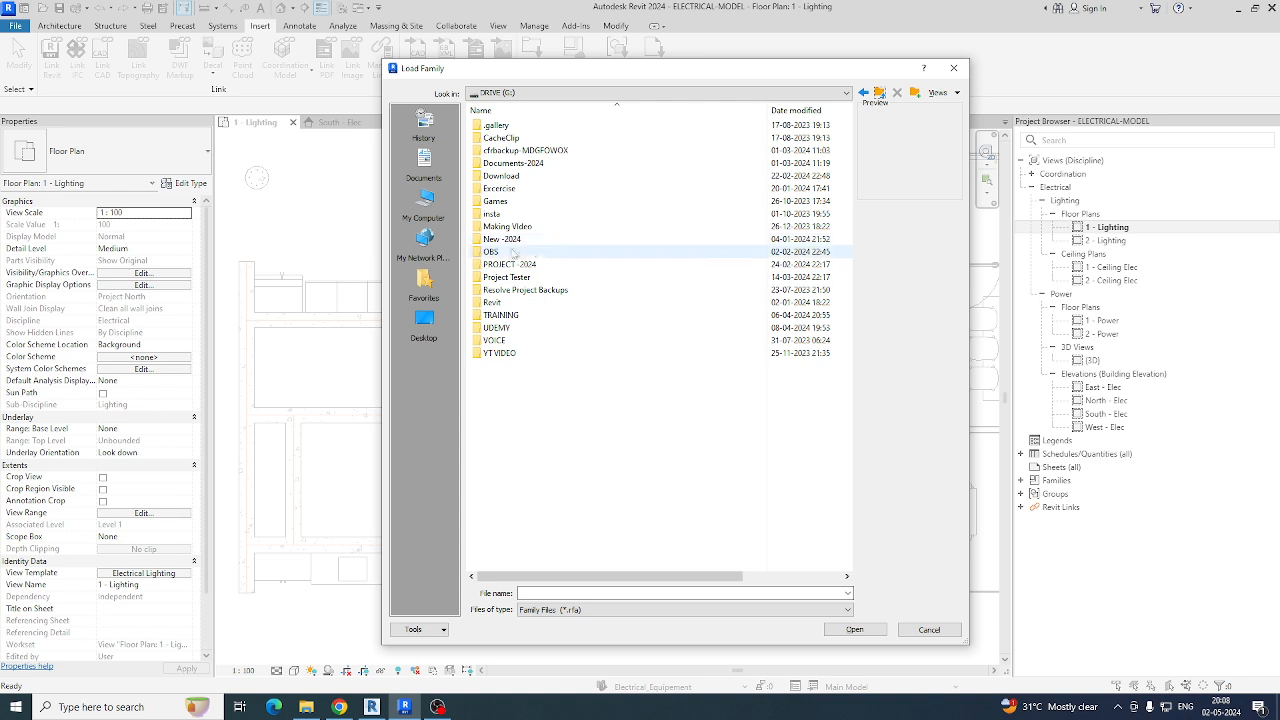
{"action": "left_click", "coordinate": [493, 306]}
{"action": "double_click", "coordinate": [493, 305]}
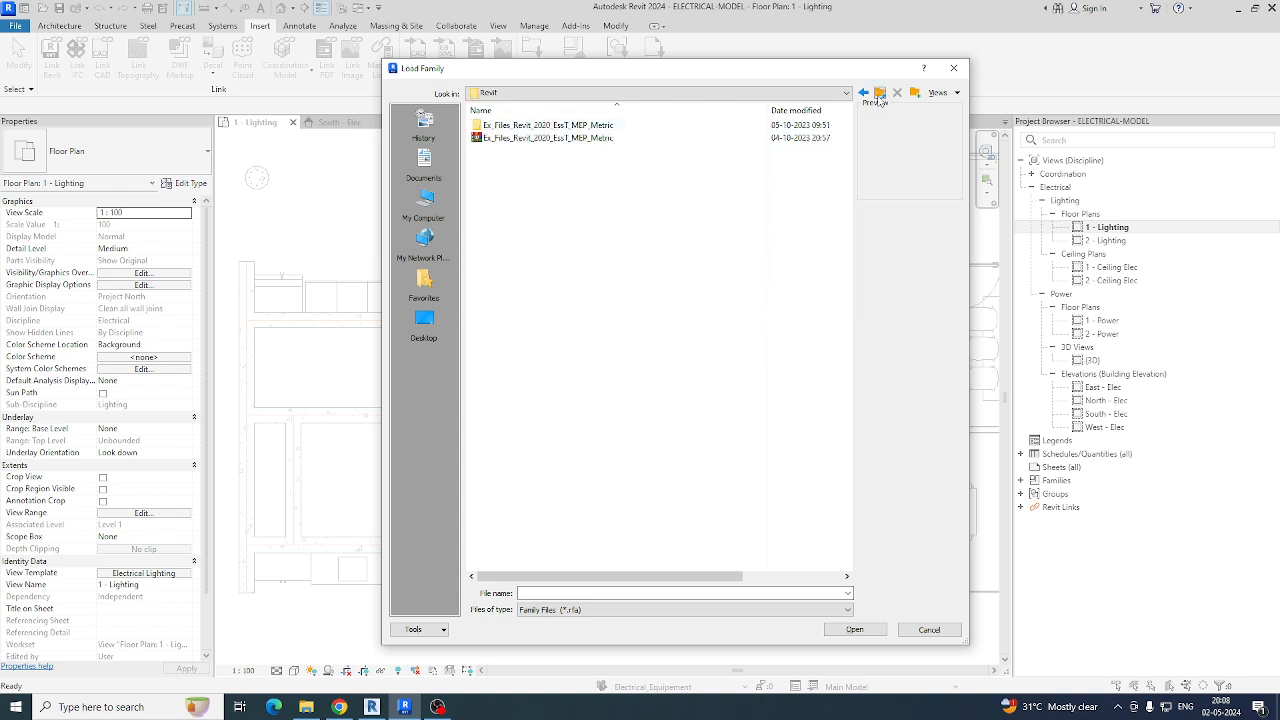
{"action": "left_click", "coordinate": [878, 94]}
Step: Load _EL_ELF_ISOLATOR_TYPE 1, Colorsource Spot 19-26-36-50deg and all families from EL_EF_13A SWITCHED SPUR OUTLET SERVICE through Tannoy CMS 503DC BM from UDEMY's FAMILY folder
{"action": "double_click", "coordinate": [500, 330]}
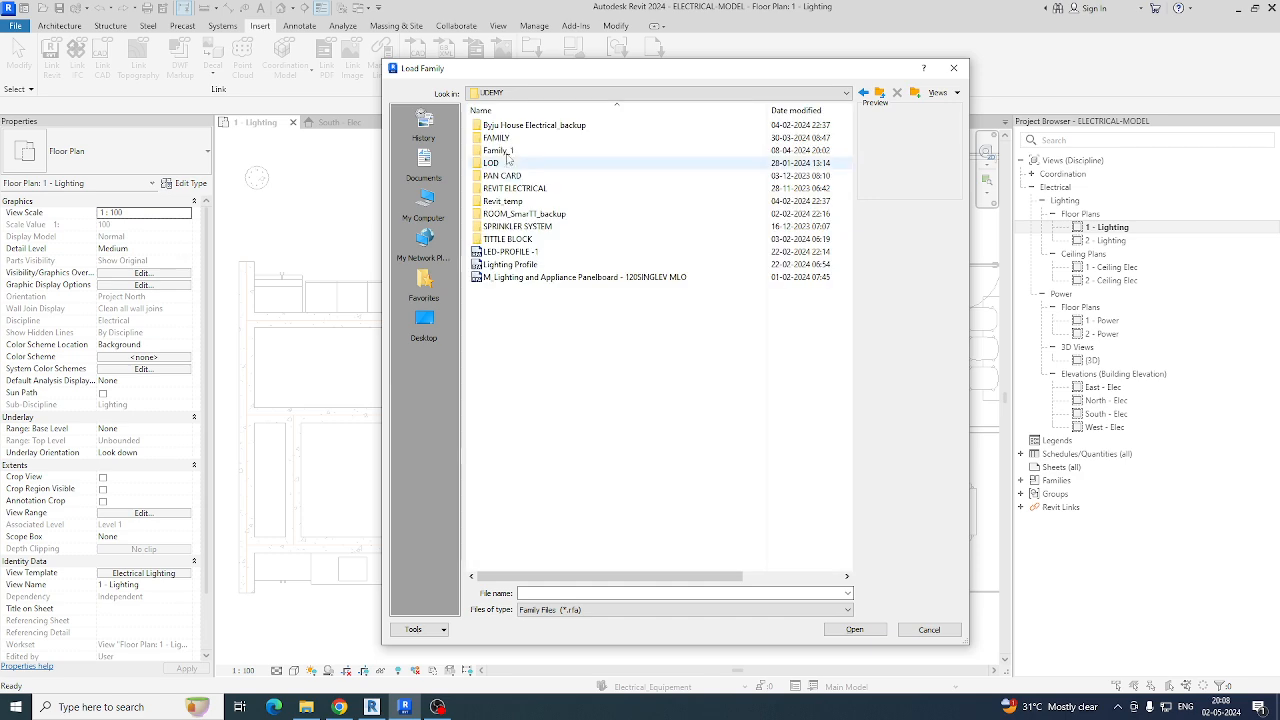
{"action": "double_click", "coordinate": [503, 143]}
{"action": "scroll", "coordinate": [505, 320], "scroll_direction": "down", "scroll_amount": 5}
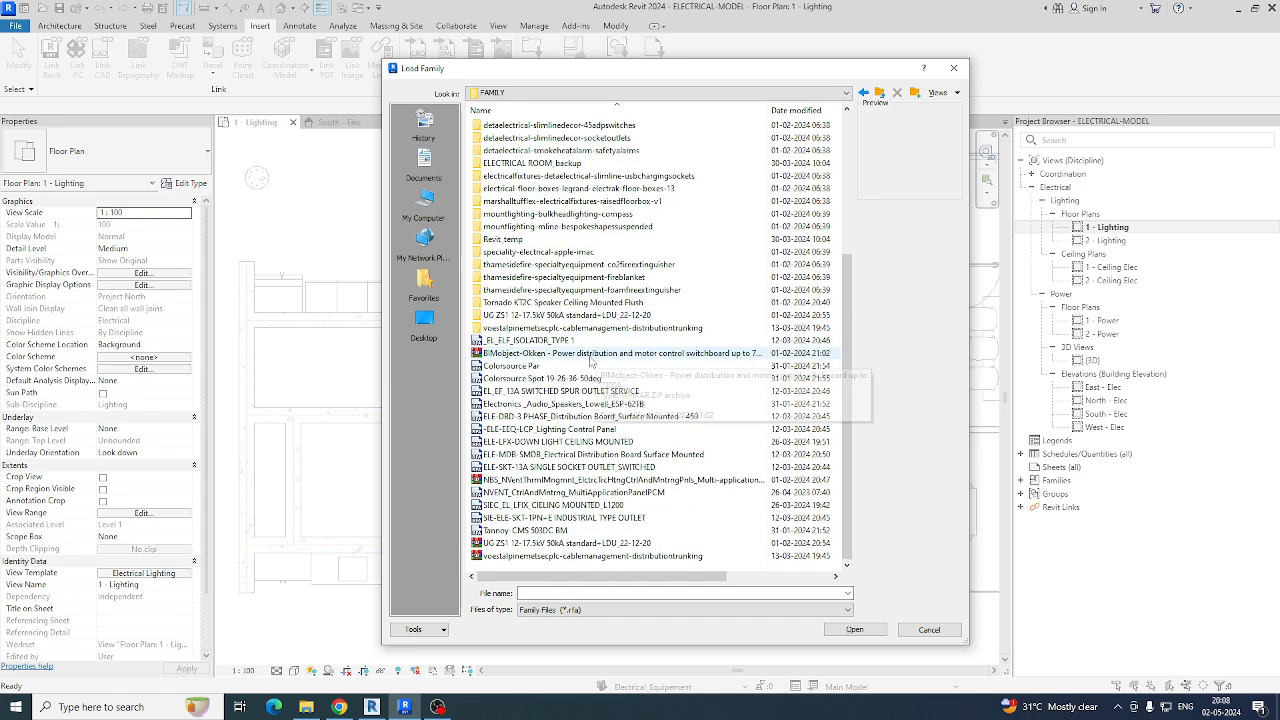
{"action": "left_click", "coordinate": [514, 392]}
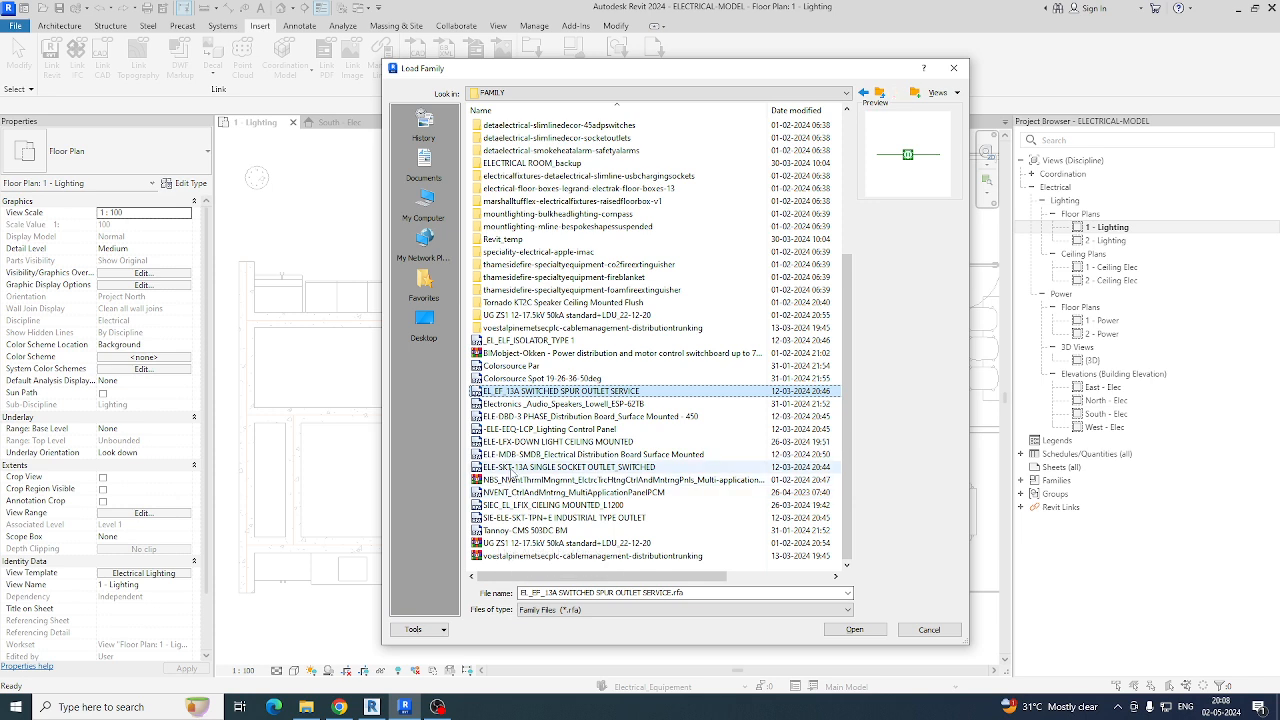
{"action": "left_click", "coordinate": [514, 467], "text": "shift"}
{"action": "left_click", "coordinate": [515, 492], "text": "shift"}
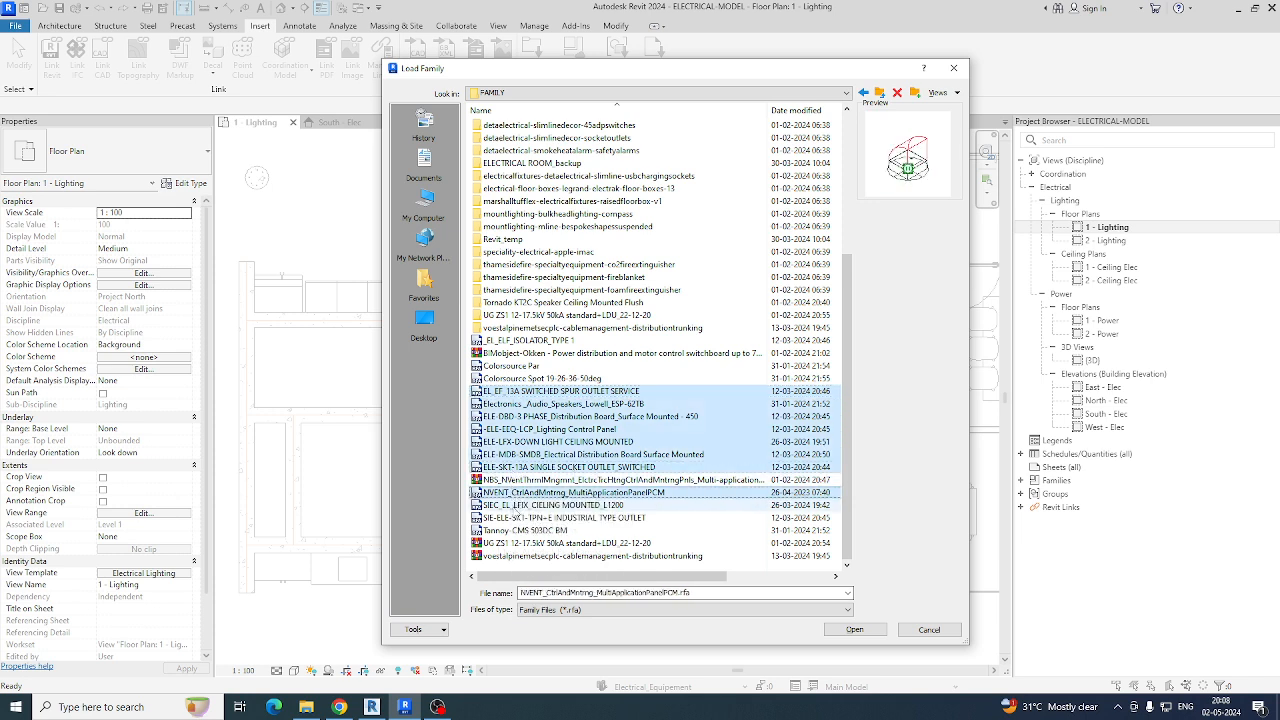
{"action": "left_click", "coordinate": [515, 505], "text": "shift"}
{"action": "left_click", "coordinate": [515, 517], "text": "shift"}
{"action": "left_click", "coordinate": [515, 530], "text": "shift"}
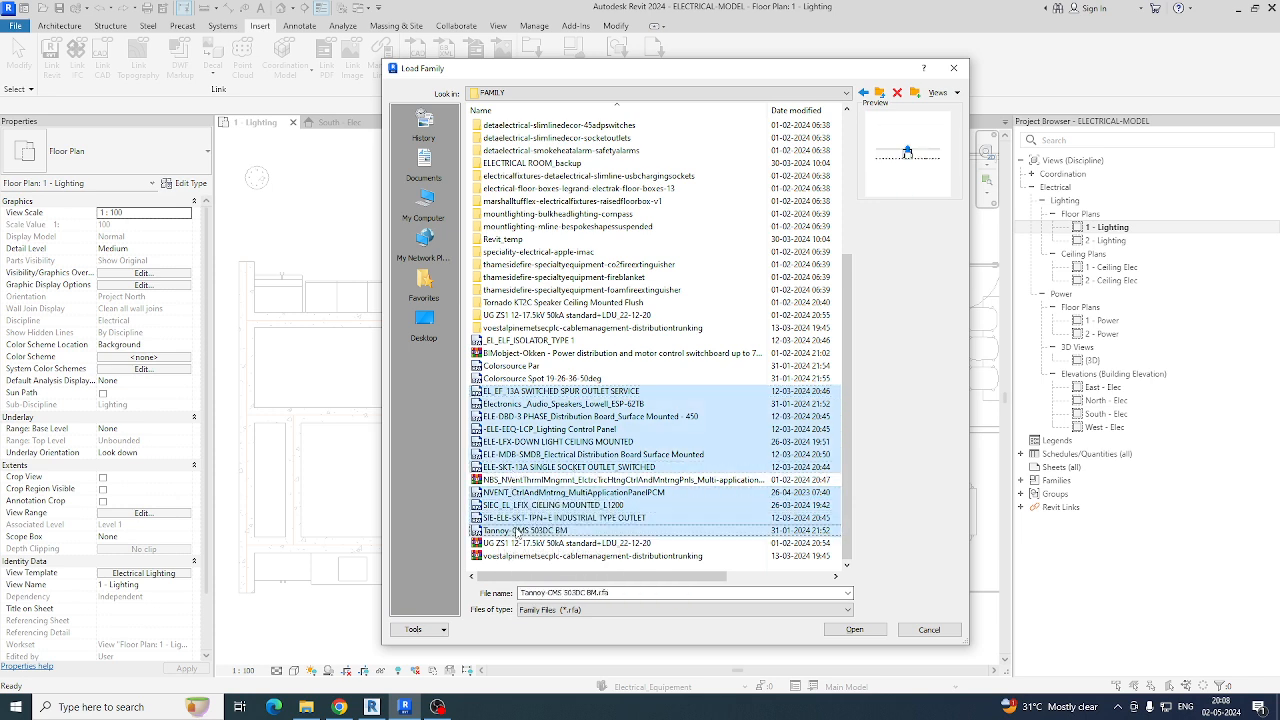
{"action": "left_click", "coordinate": [540, 378], "text": "ctrl"}
{"action": "left_click", "coordinate": [530, 340], "text": "ctrl"}
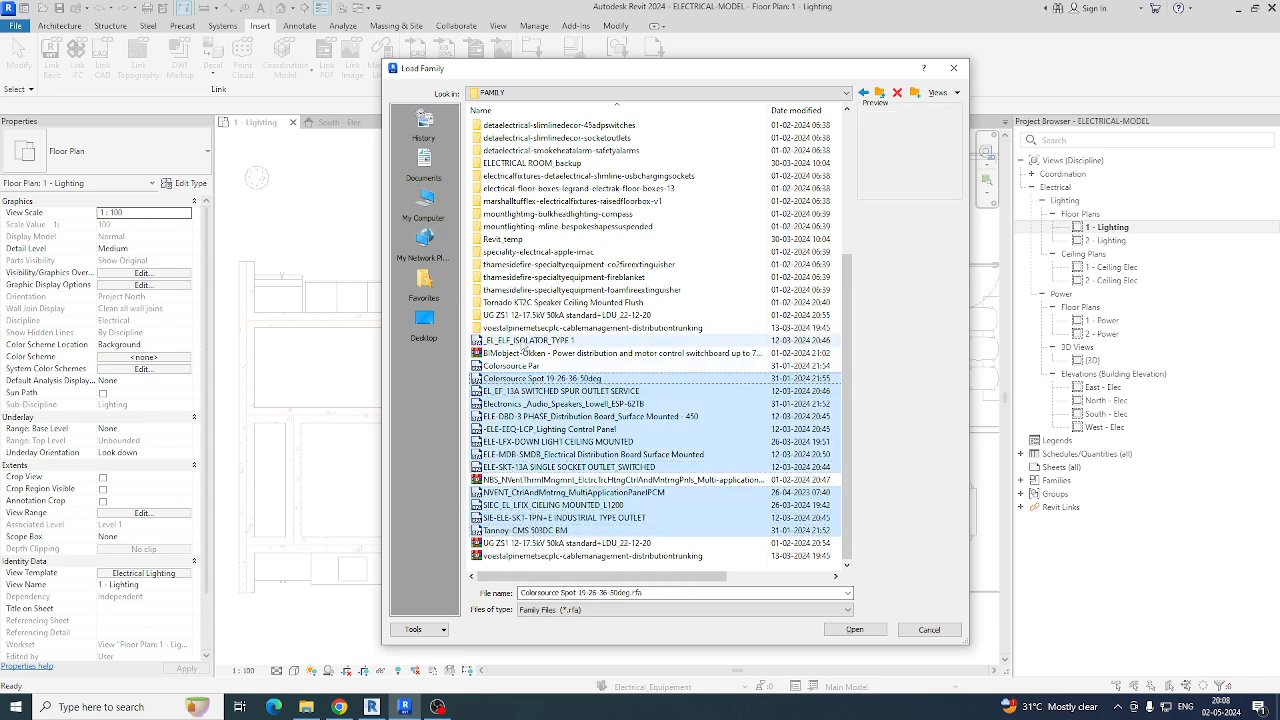
{"action": "left_click", "coordinate": [855, 629]}
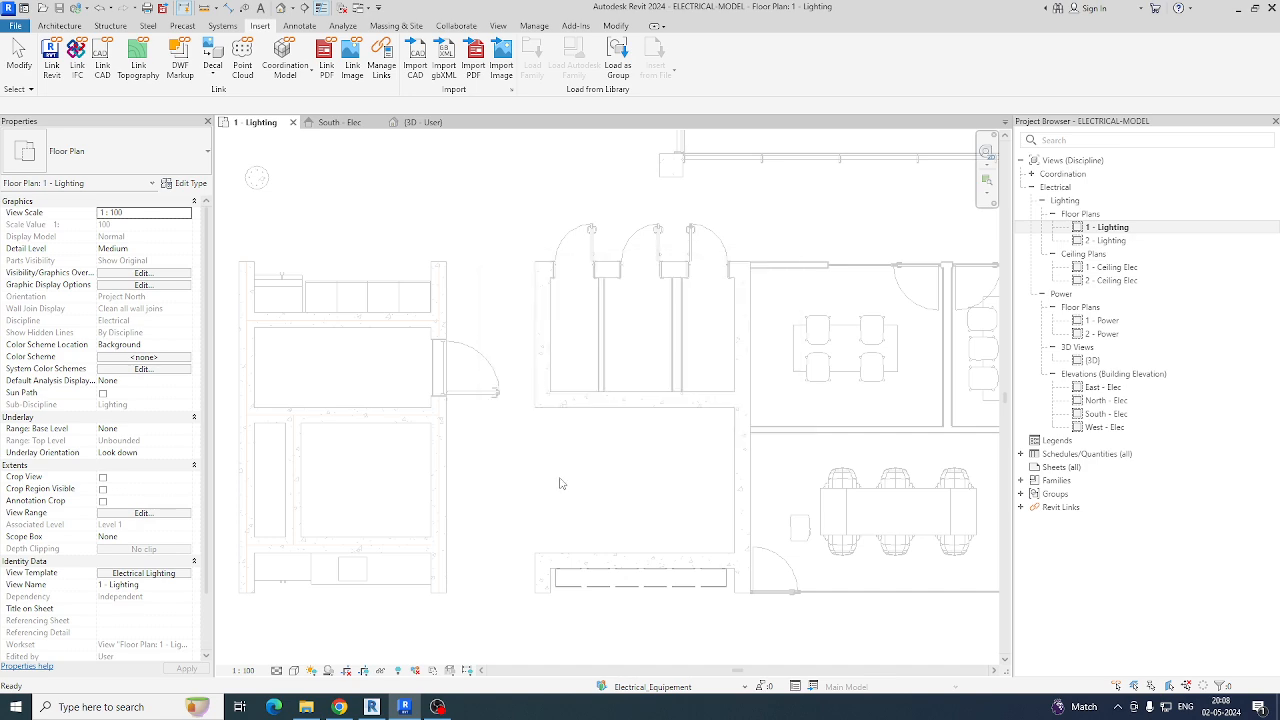
Step: Place three ELE-DBD-3 PHASE_Distribution Board_Surface Mounted - 450 units, type DB, side by side on the vertical face of the core room's lower wall
{"action": "scroll", "coordinate": [560, 483], "scroll_direction": "down", "scroll_amount": 5}
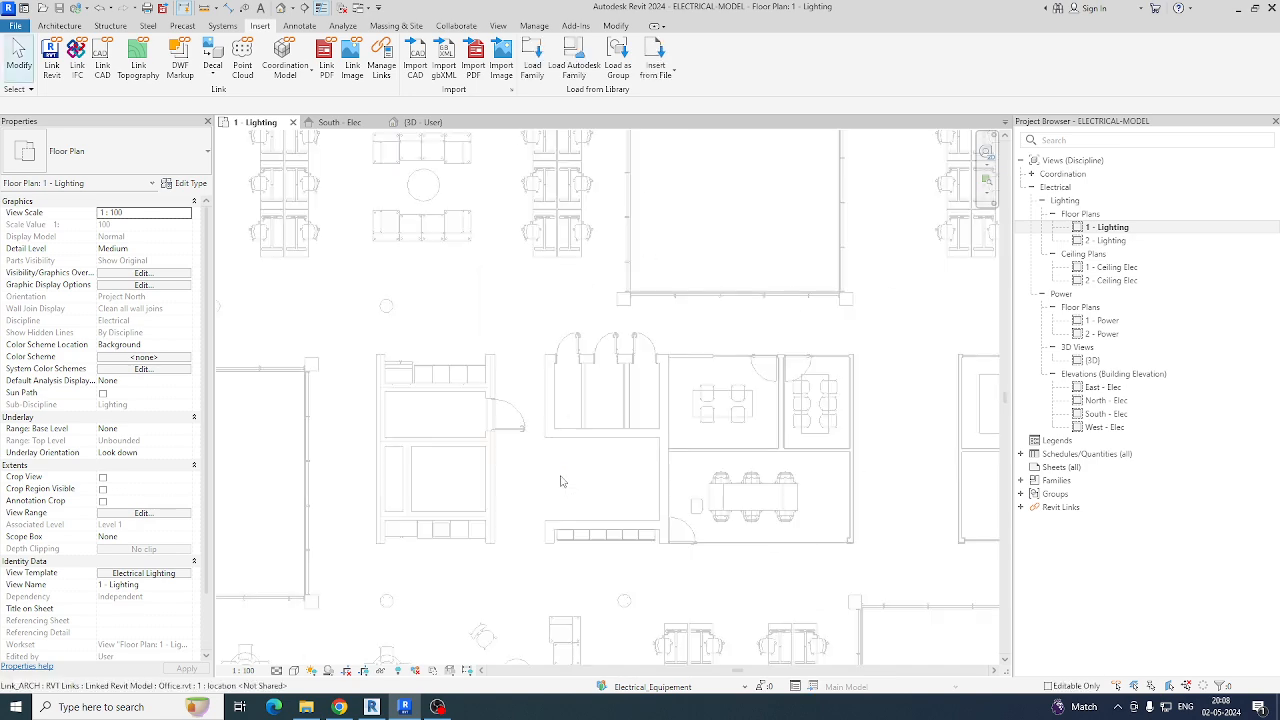
{"action": "middle_click_drag", "start_coordinate": [551, 463], "coordinate": [503, 413]}
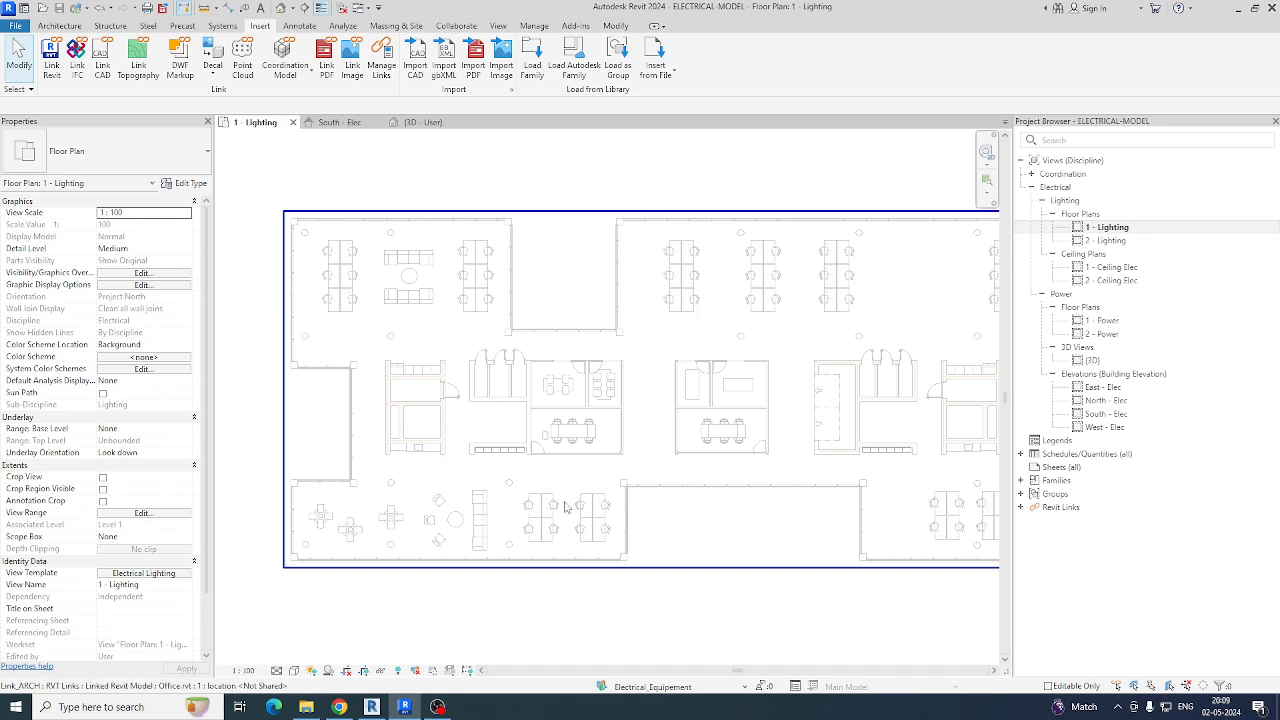
{"action": "scroll", "coordinate": [516, 427], "scroll_direction": "up", "scroll_amount": 3}
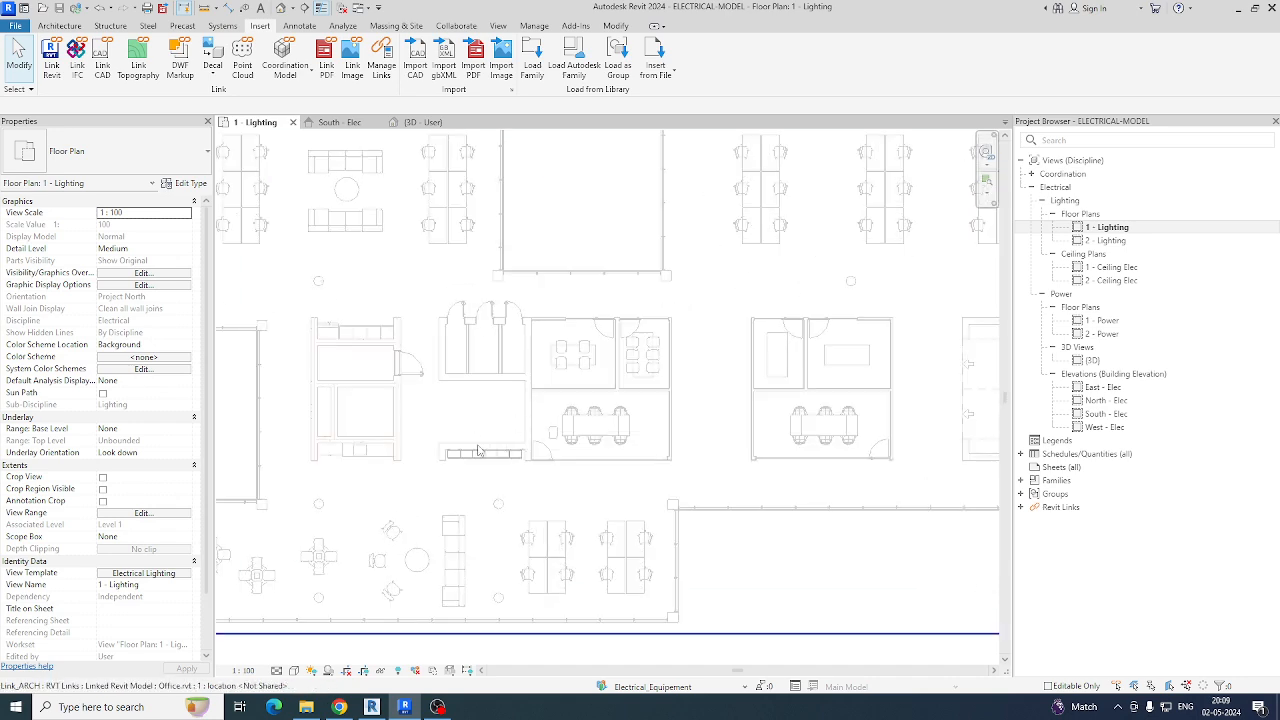
{"action": "left_click", "coordinate": [220, 28]}
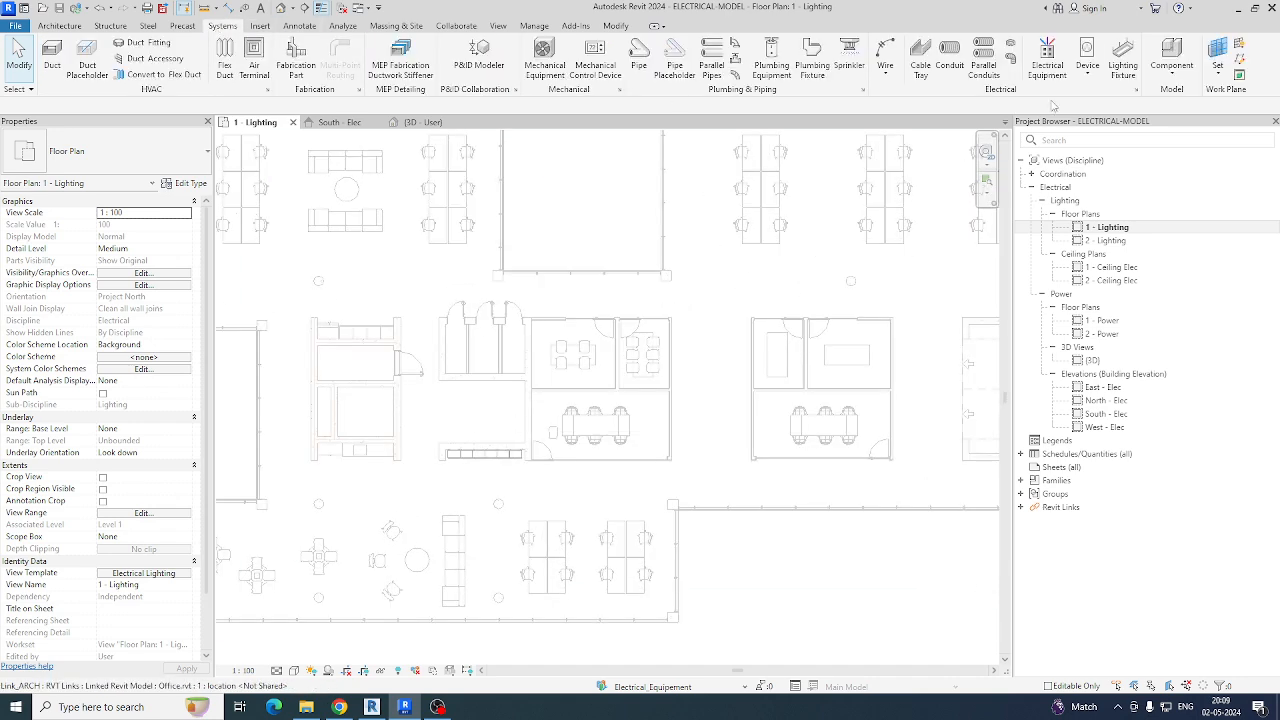
{"action": "left_click", "coordinate": [1047, 60]}
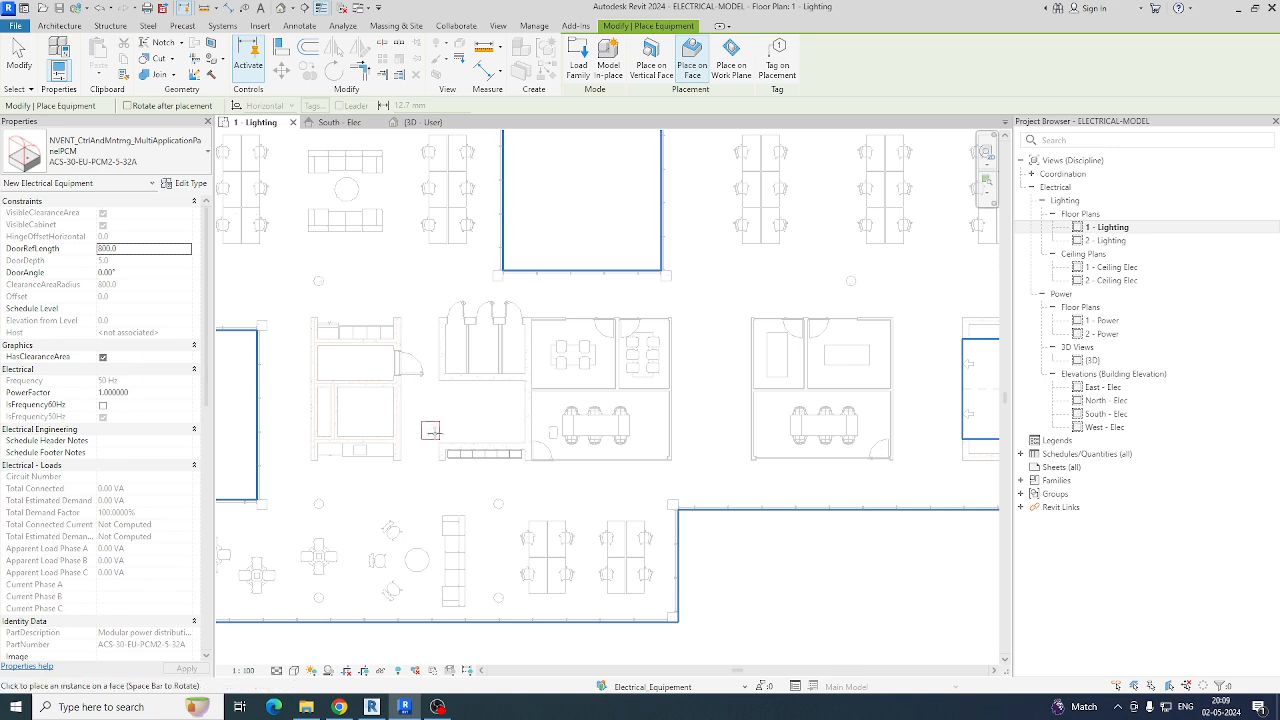
{"action": "left_click", "coordinate": [141, 160]}
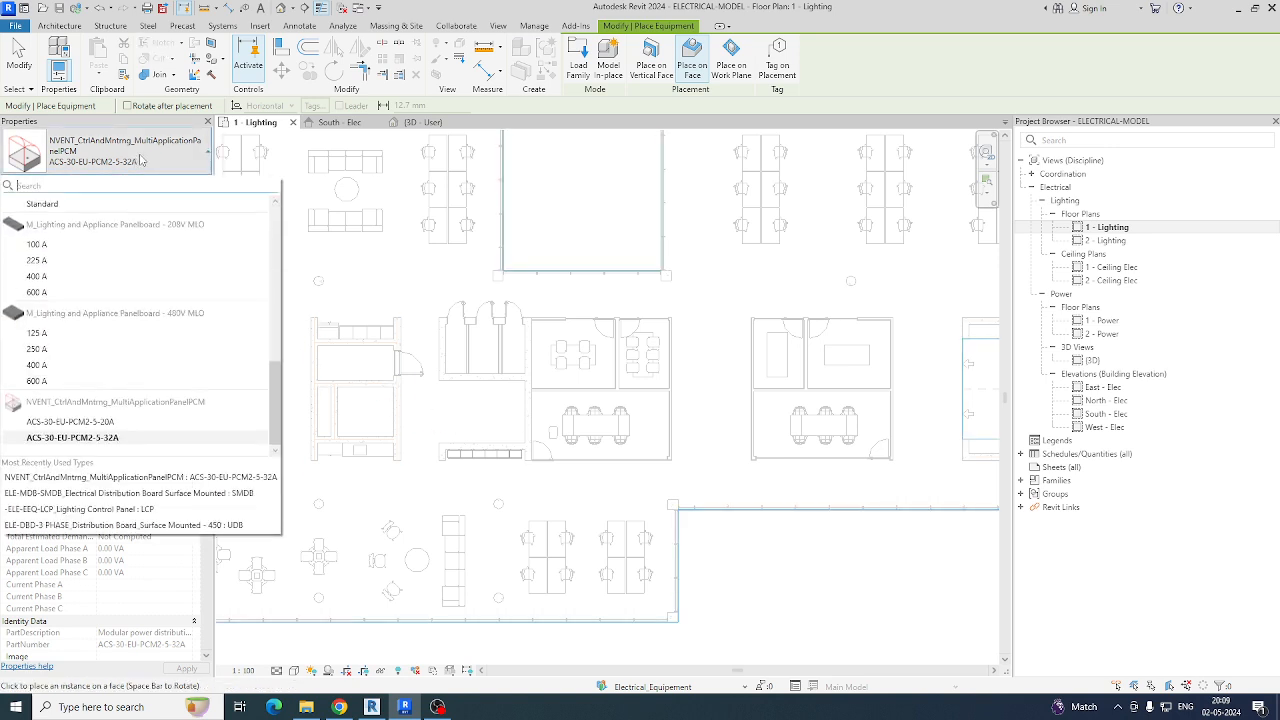
{"action": "scroll", "coordinate": [127, 385], "scroll_direction": "up", "scroll_amount": 5}
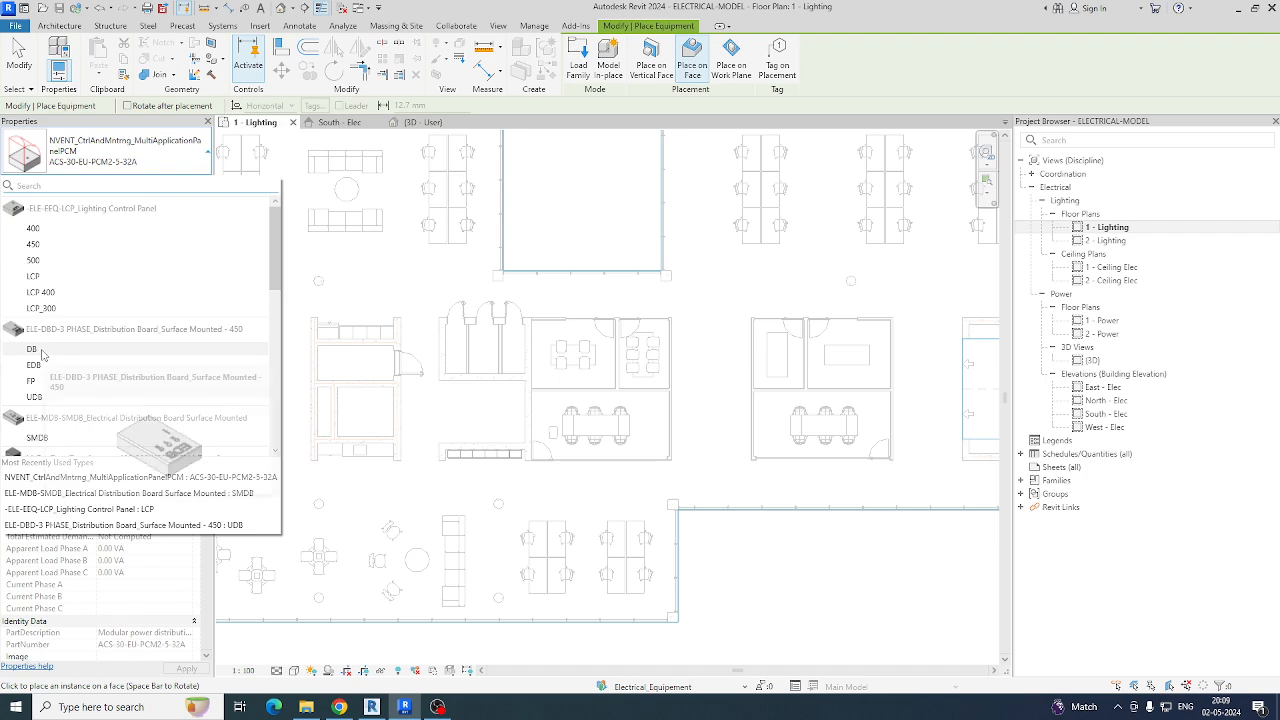
{"action": "left_click", "coordinate": [33, 349]}
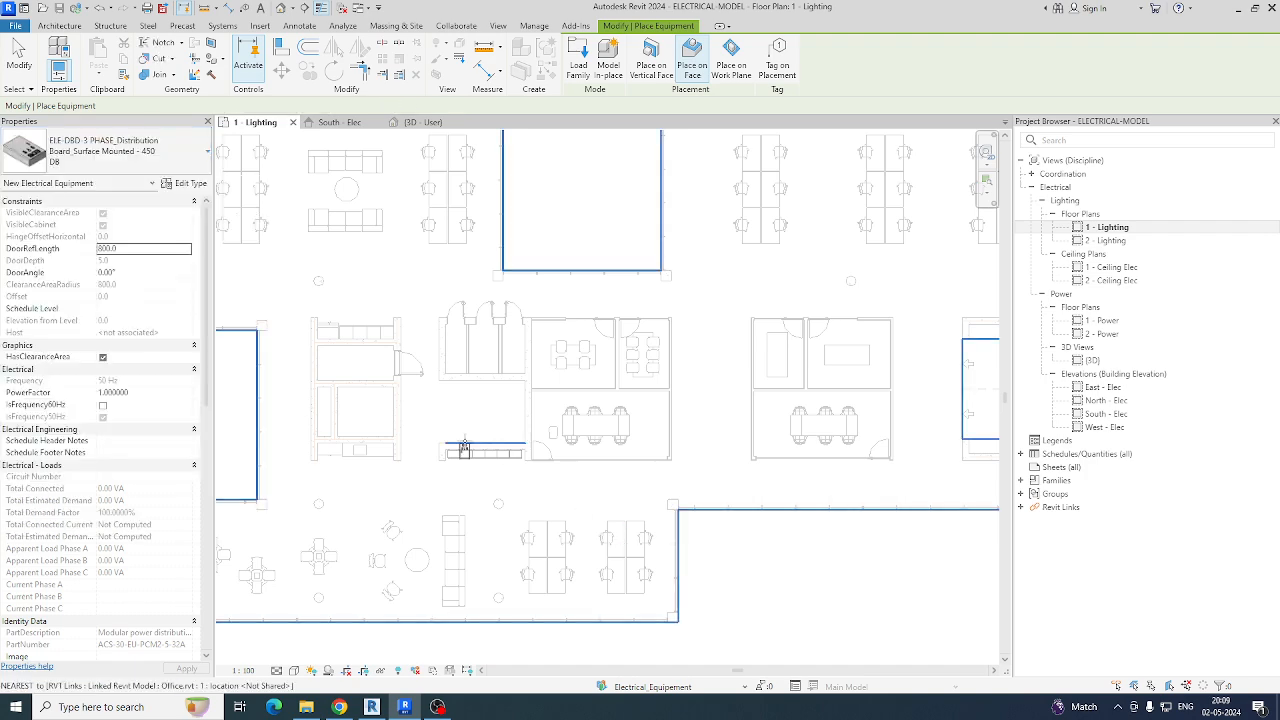
{"action": "scroll", "coordinate": [468, 446], "scroll_direction": "up", "scroll_amount": 5}
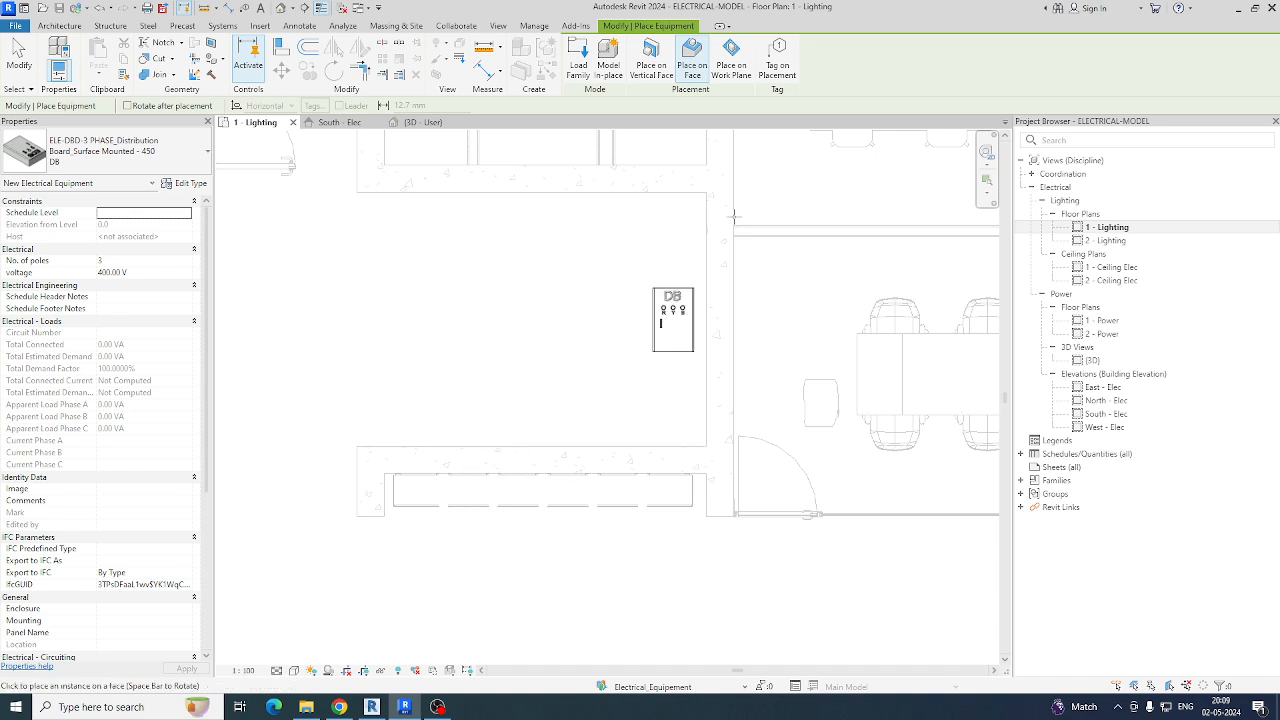
{"action": "left_click", "coordinate": [651, 62]}
{"action": "scroll", "coordinate": [488, 452], "scroll_direction": "up", "scroll_amount": 2}
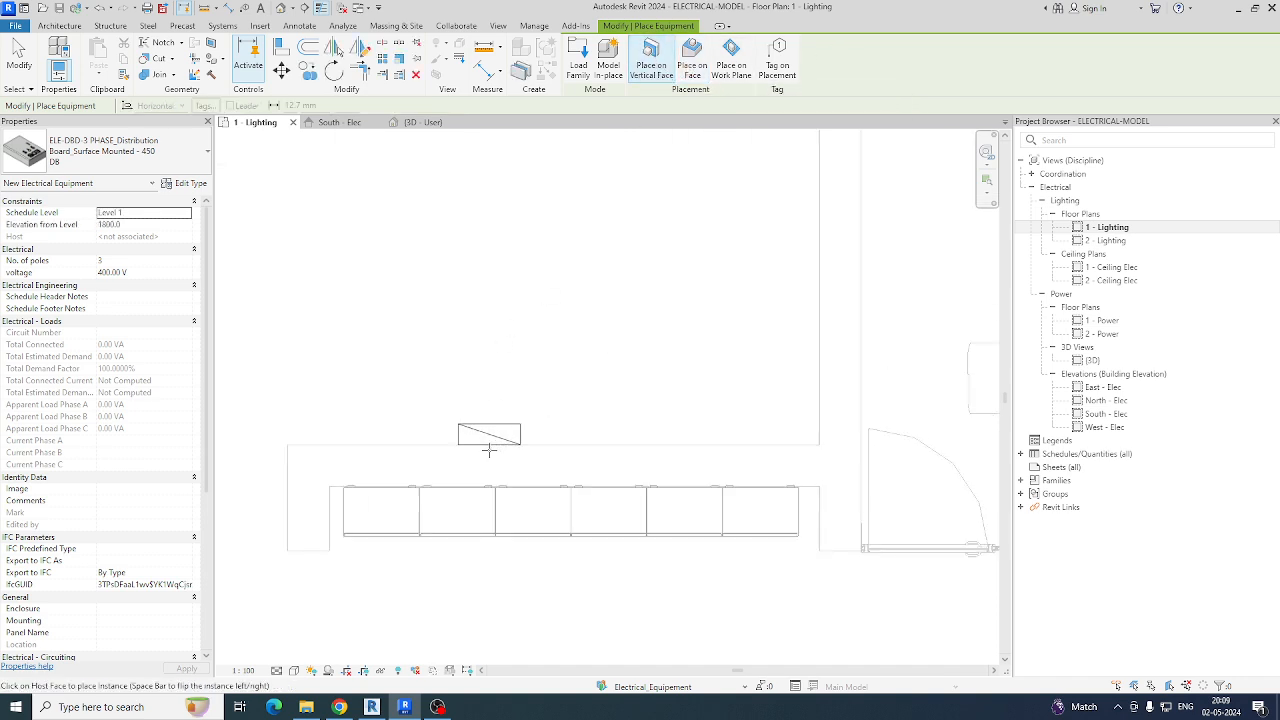
{"action": "left_click", "coordinate": [489, 444]}
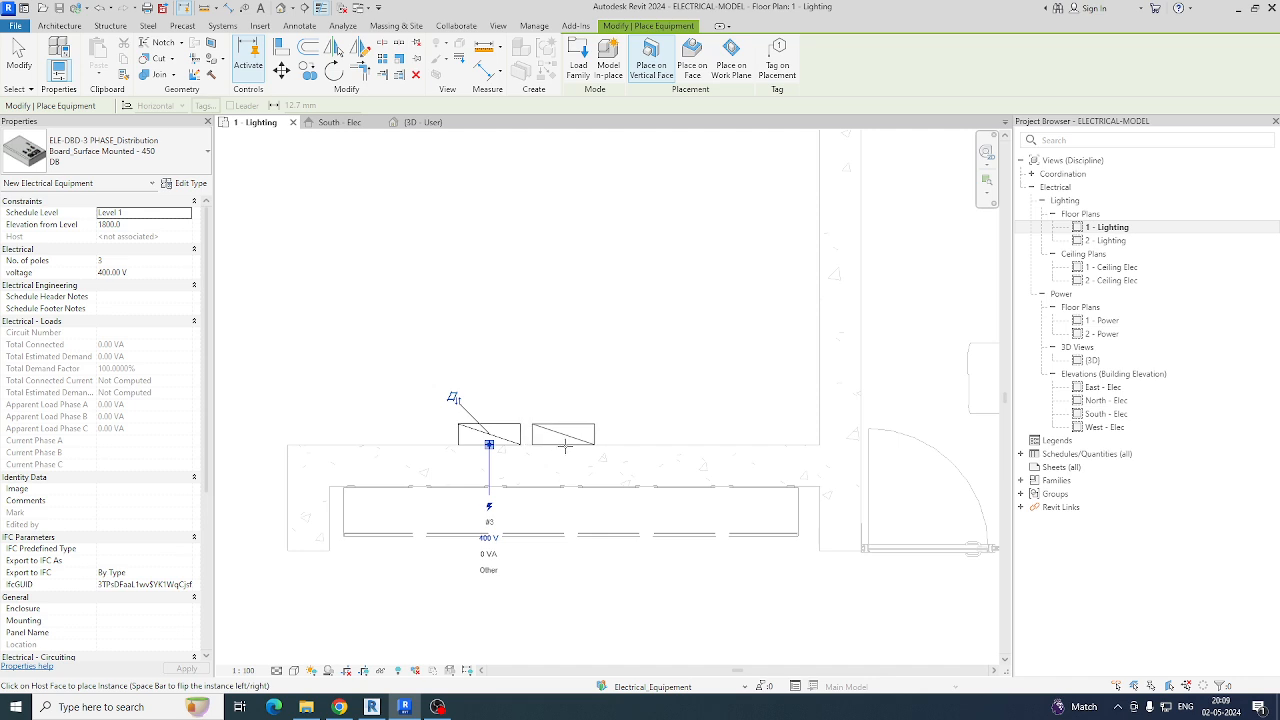
{"action": "left_click", "coordinate": [565, 446]}
{"action": "left_click", "coordinate": [642, 445]}
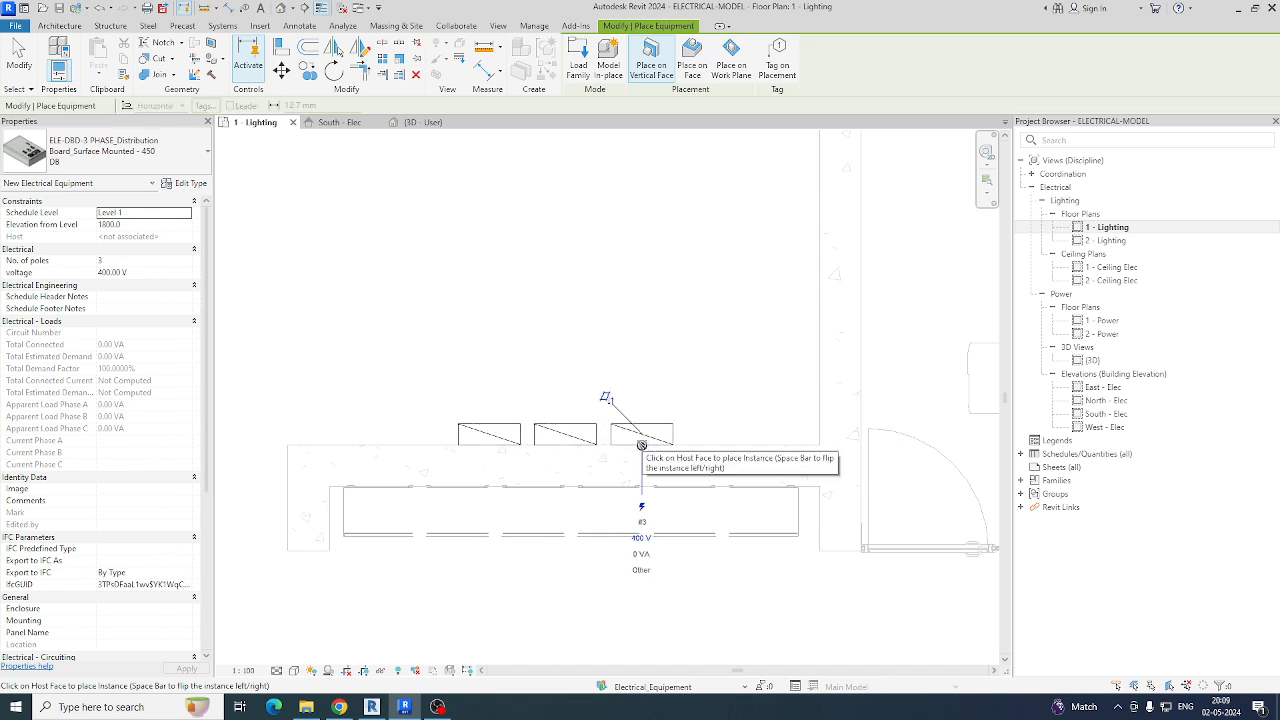
{"action": "key", "text": "Escape"}
{"action": "key", "text": "Escape"}
Step: Name the three distribution board panels DB-LIGHTING, DB-POWER and DB-POWER-1, from left to right
{"action": "left_click", "coordinate": [495, 440]}
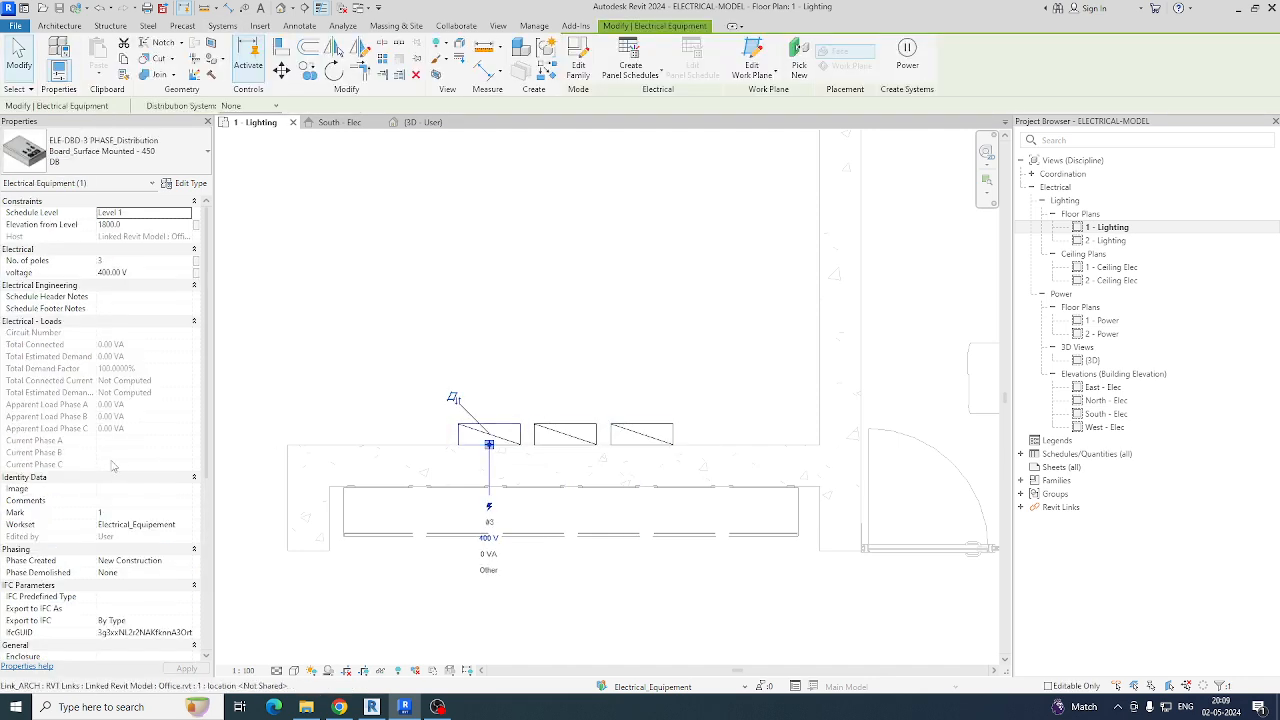
{"action": "scroll", "coordinate": [143, 482], "scroll_direction": "down", "scroll_amount": 4}
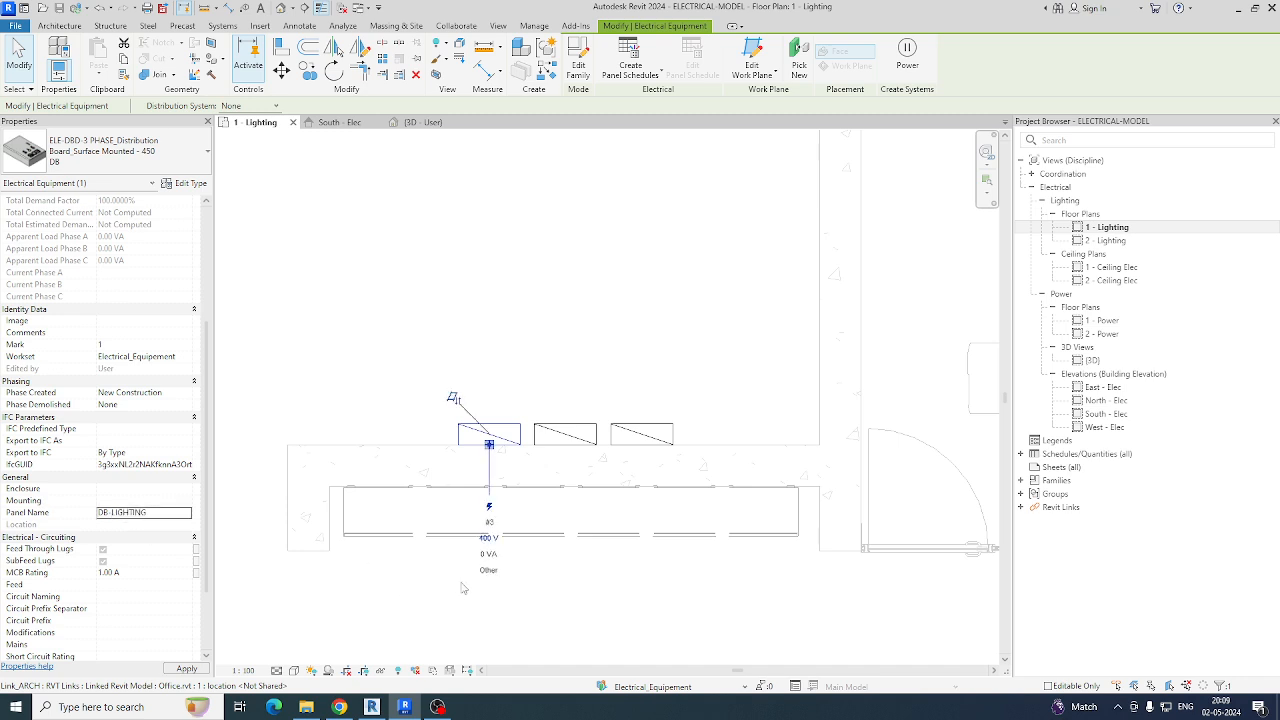
{"action": "left_click", "coordinate": [565, 434]}
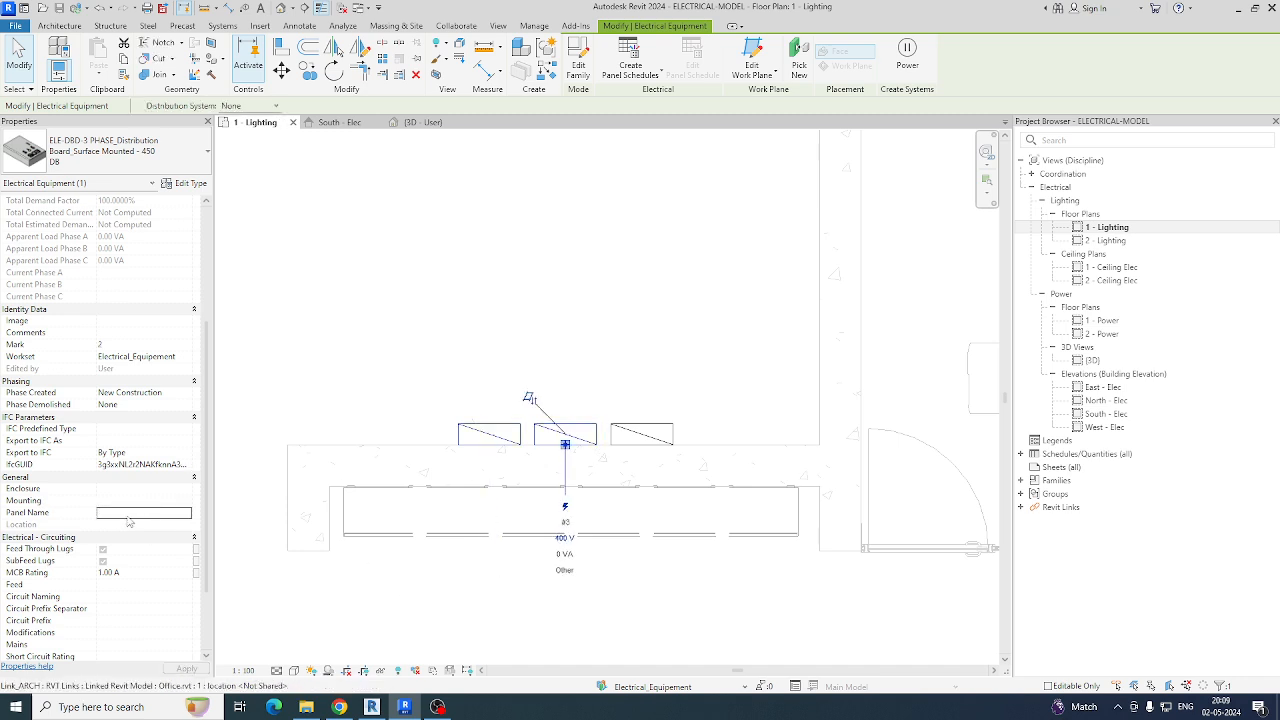
{"action": "type", "text": "DB_POWER"}
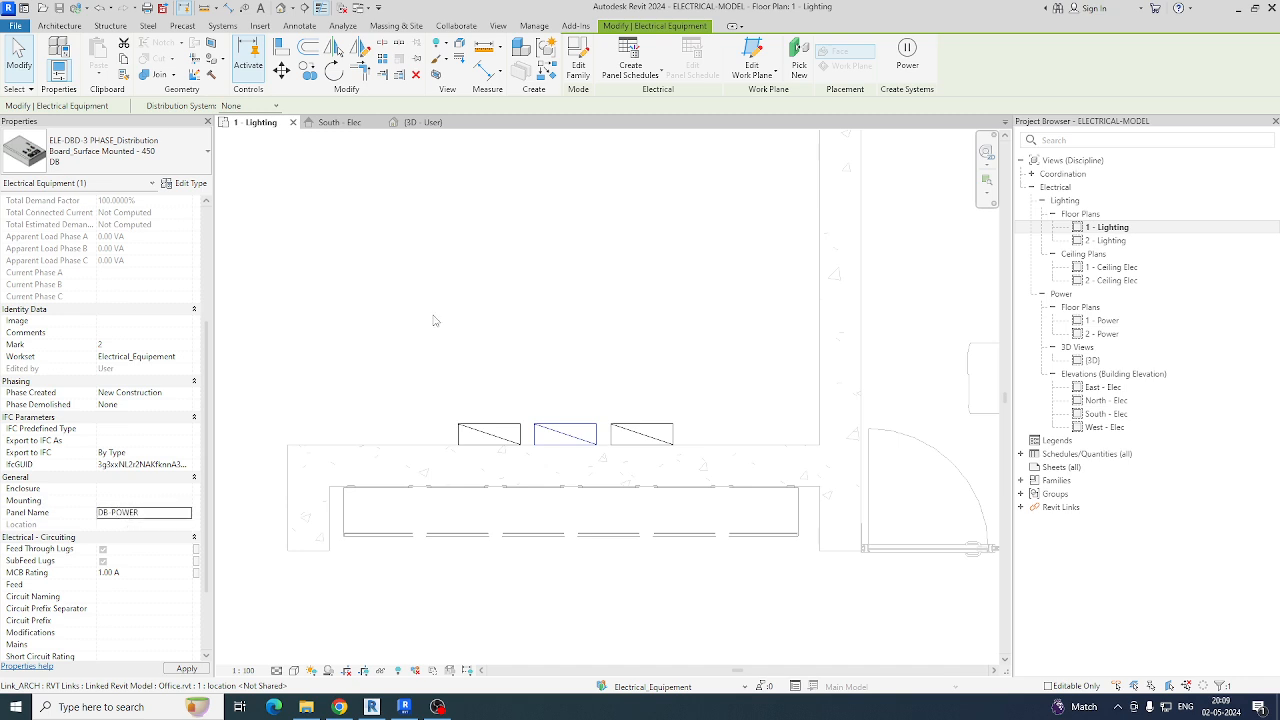
{"action": "left_click", "coordinate": [689, 426]}
{"action": "left_click", "coordinate": [646, 434]}
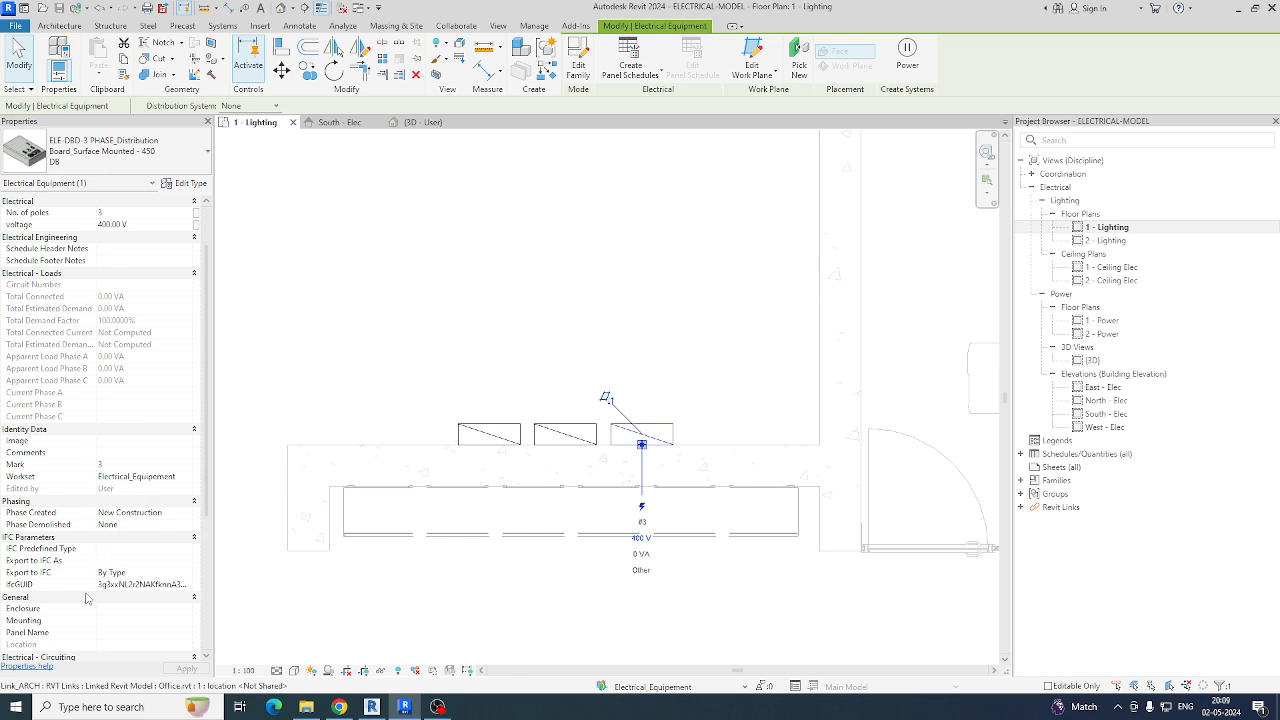
{"action": "type", "text": "DB-POWER-1"}
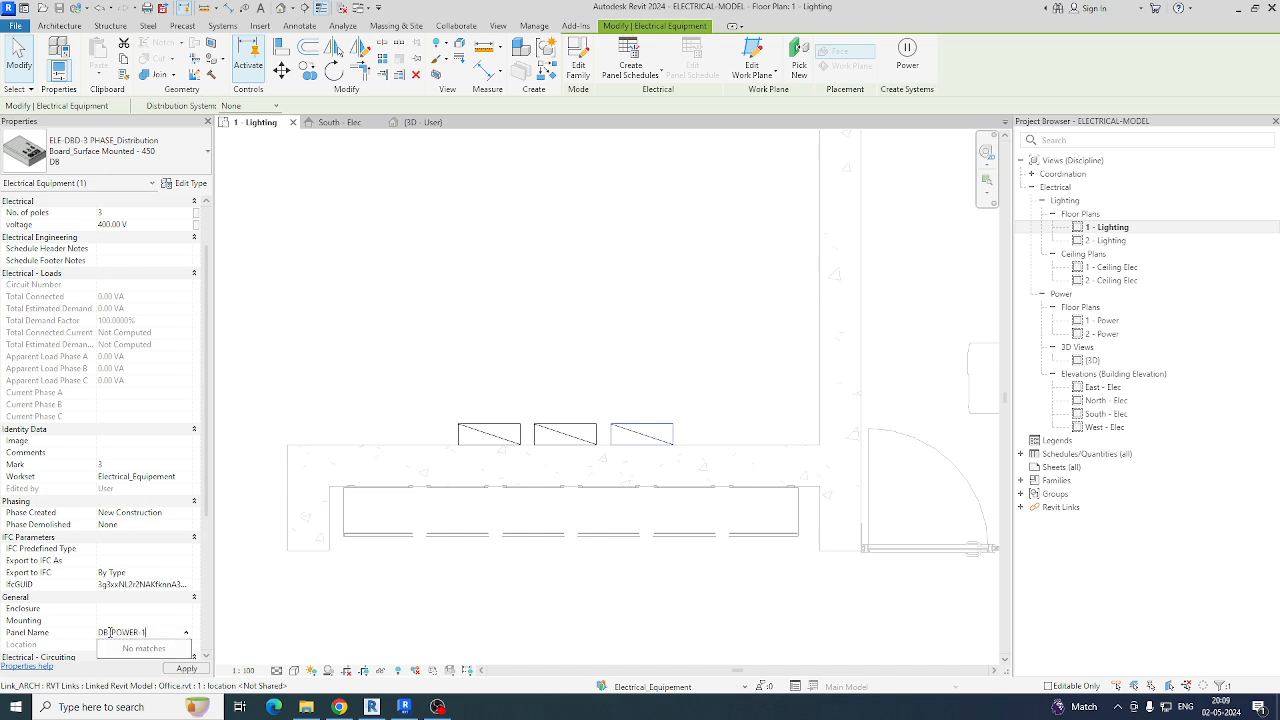
{"action": "key", "text": "Return"}
{"action": "left_click", "coordinate": [507, 583]}
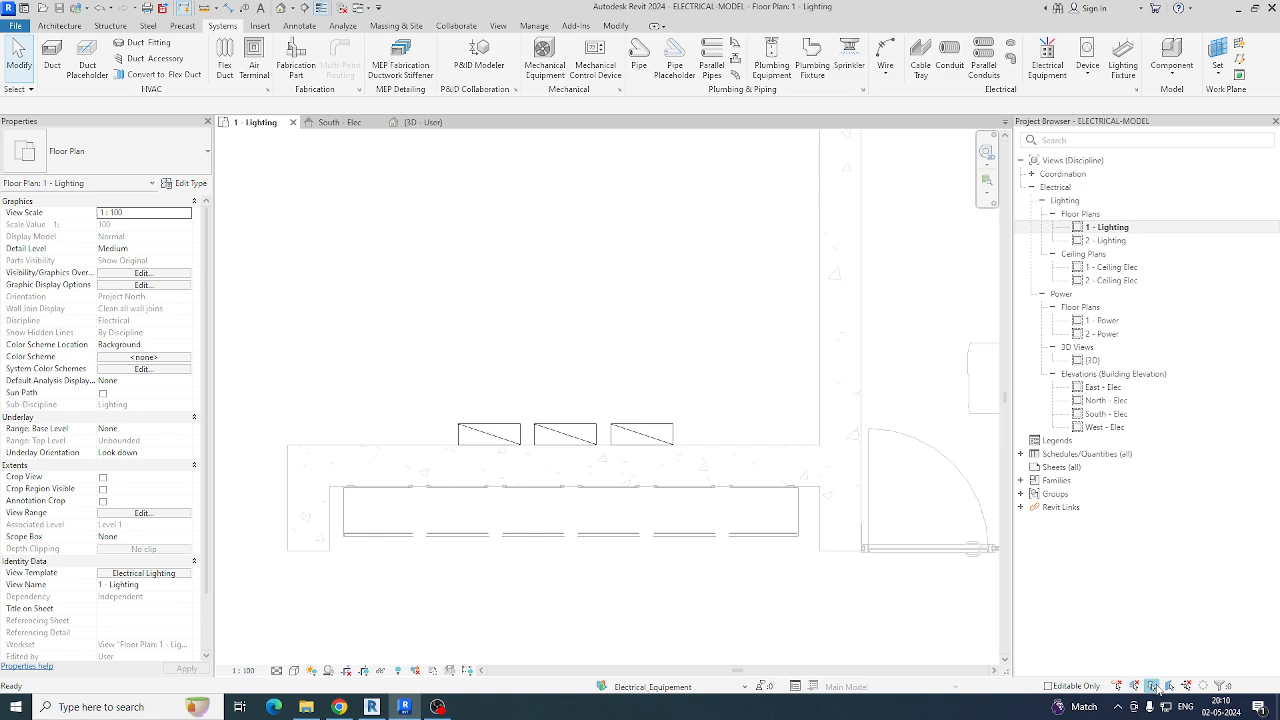
Step: Tag the DB-LIGHTING board with an attached-end leader, placing the label below and left of the wall with a right-angled leader
{"action": "scroll", "coordinate": [543, 477], "scroll_direction": "down", "scroll_amount": 4}
{"action": "scroll", "coordinate": [536, 476], "scroll_direction": "up", "scroll_amount": 2}
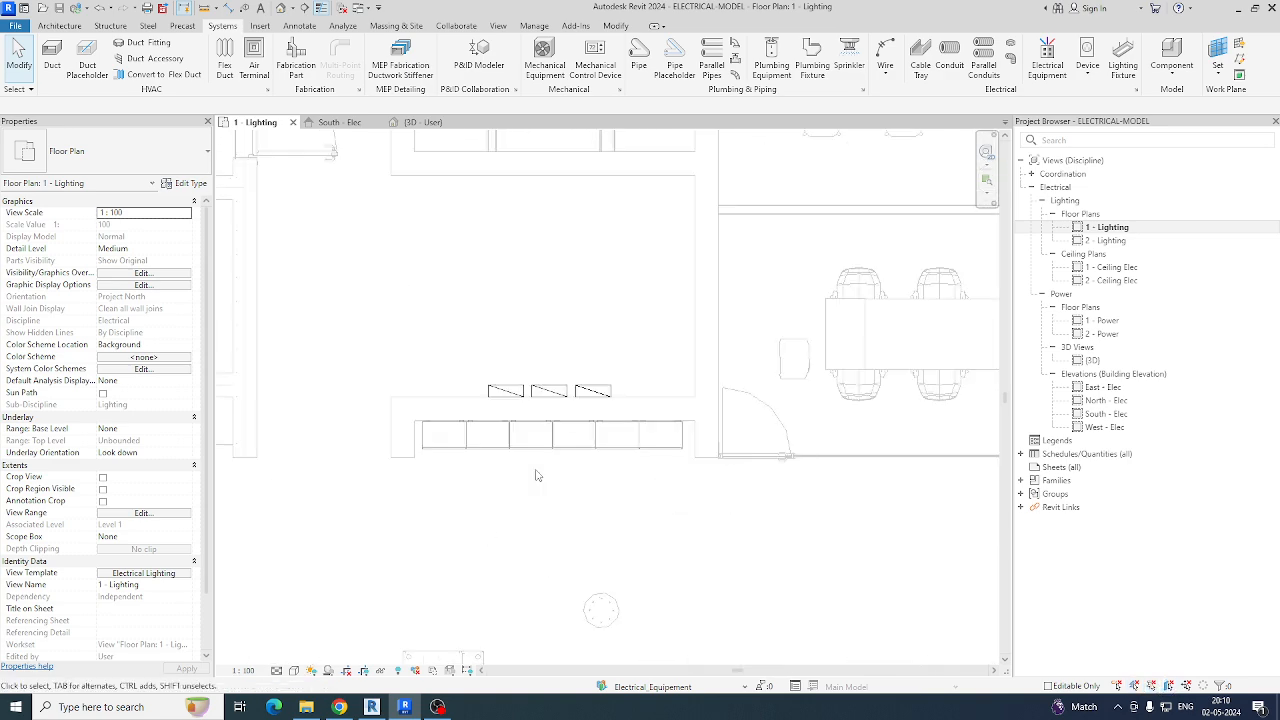
{"action": "scroll", "coordinate": [520, 480], "scroll_direction": "up", "scroll_amount": 3}
{"action": "left_click", "coordinate": [539, 458]}
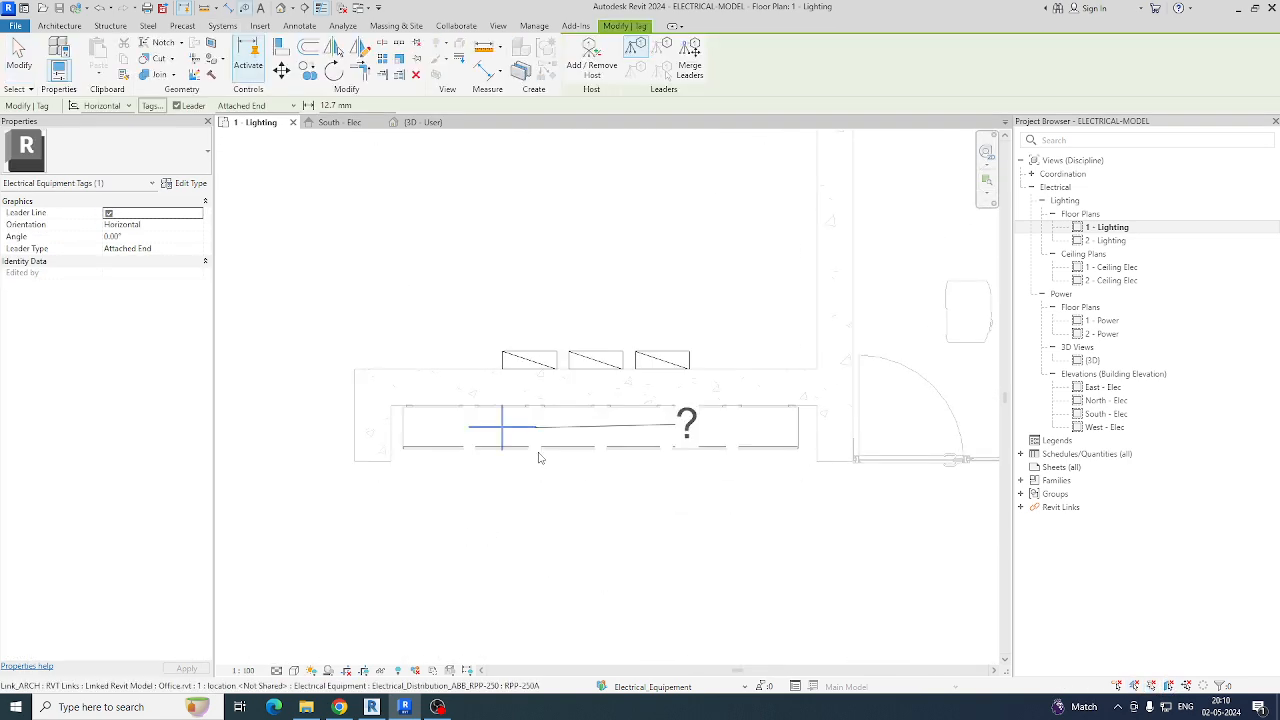
{"action": "key", "text": "Delete"}
{"action": "key", "text": "ctrl+z"}
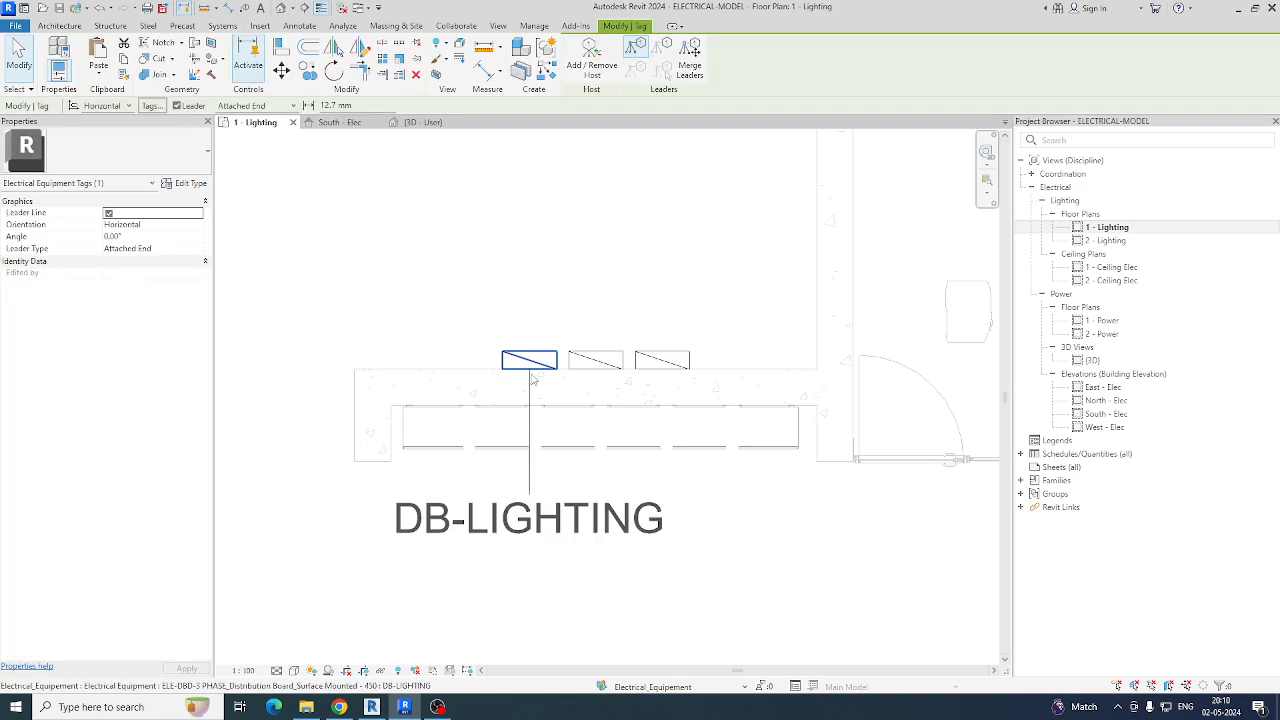
{"action": "scroll", "coordinate": [533, 377], "scroll_direction": "down", "scroll_amount": 3}
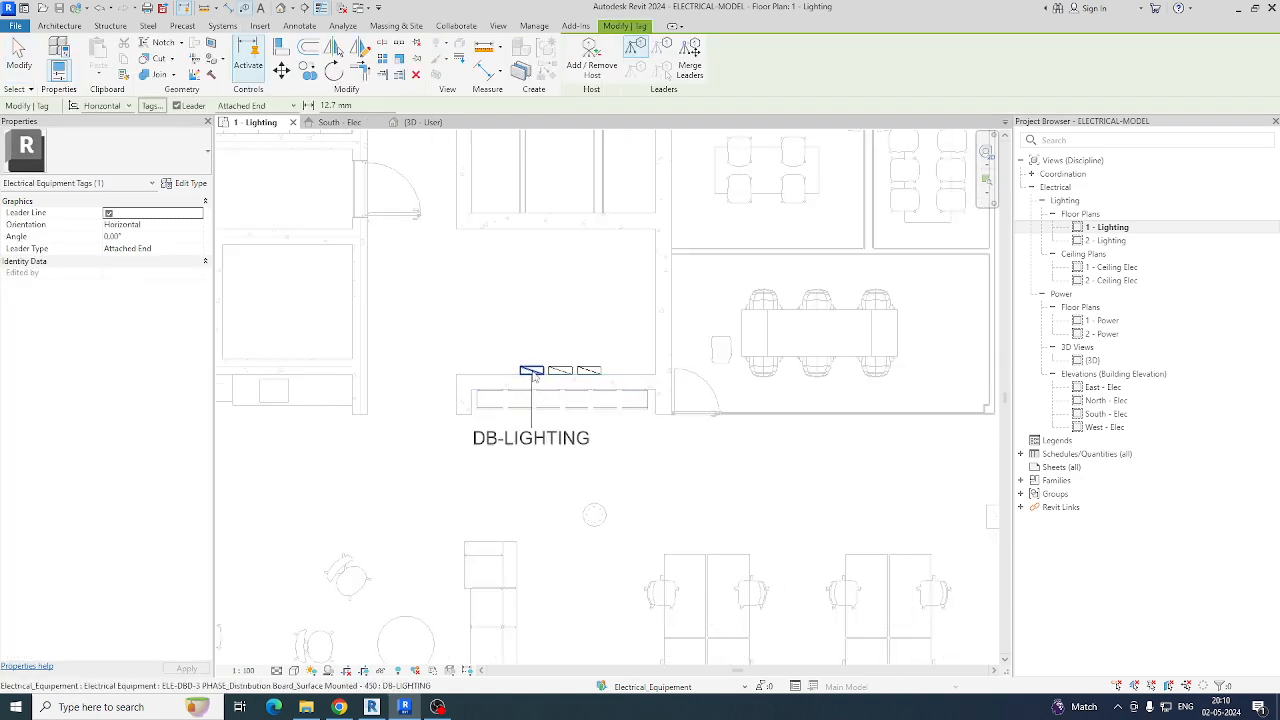
{"action": "left_click", "coordinate": [532, 374]}
{"action": "left_click_drag", "start_coordinate": [532, 451], "coordinate": [411, 485]}
{"action": "left_click_drag", "start_coordinate": [495, 423], "coordinate": [531, 473]}
{"action": "left_click", "coordinate": [520, 459]}
{"action": "key", "text": "Escape"}
Step: Tag the DB-POWER and DB-POWER-1 boards, stacking their labels left-aligned under the DB-LIGHTING tag with right-angled leaders
{"action": "left_click", "coordinate": [560, 370]}
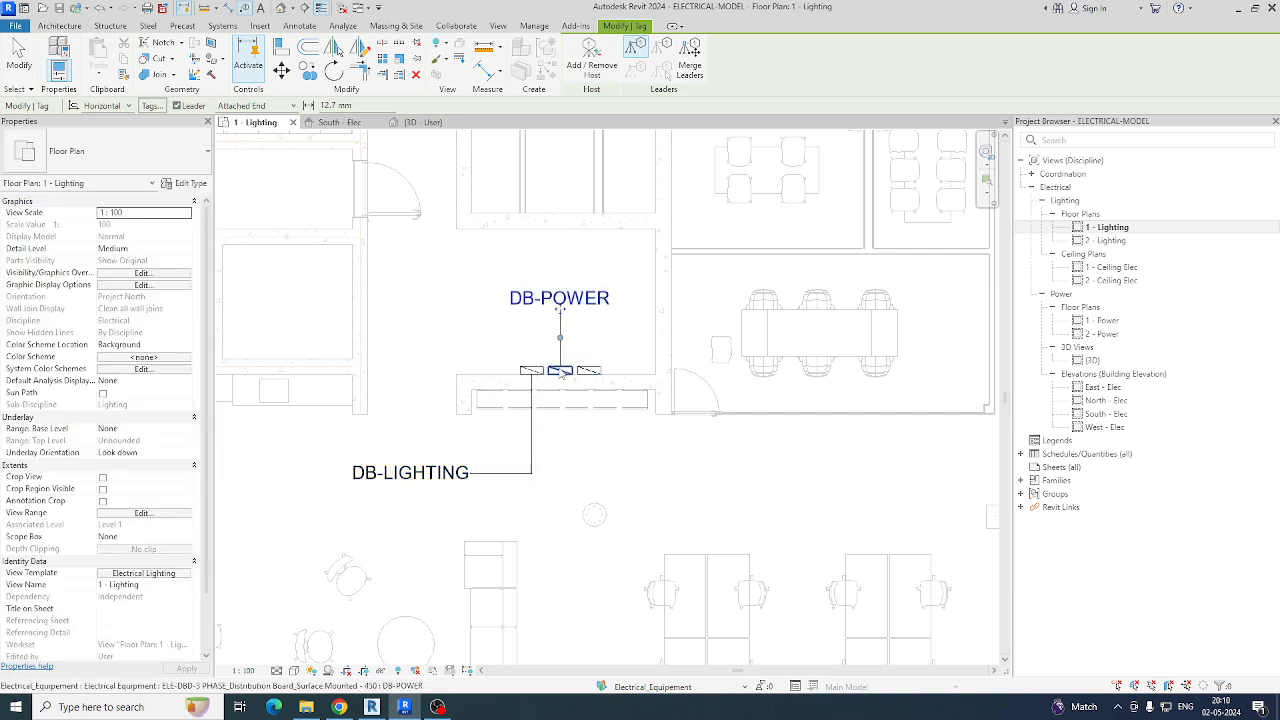
{"action": "left_click_drag", "start_coordinate": [560, 309], "coordinate": [405, 512]}
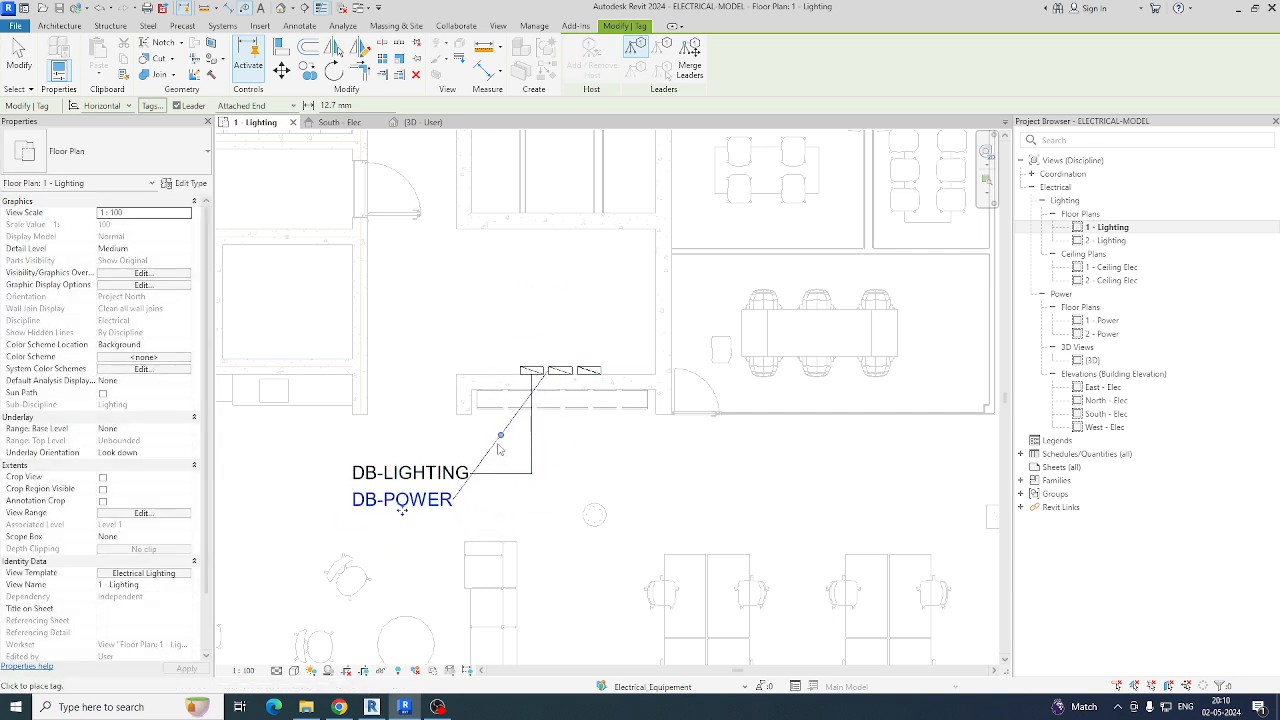
{"action": "left_click_drag", "start_coordinate": [500, 435], "coordinate": [560, 500]}
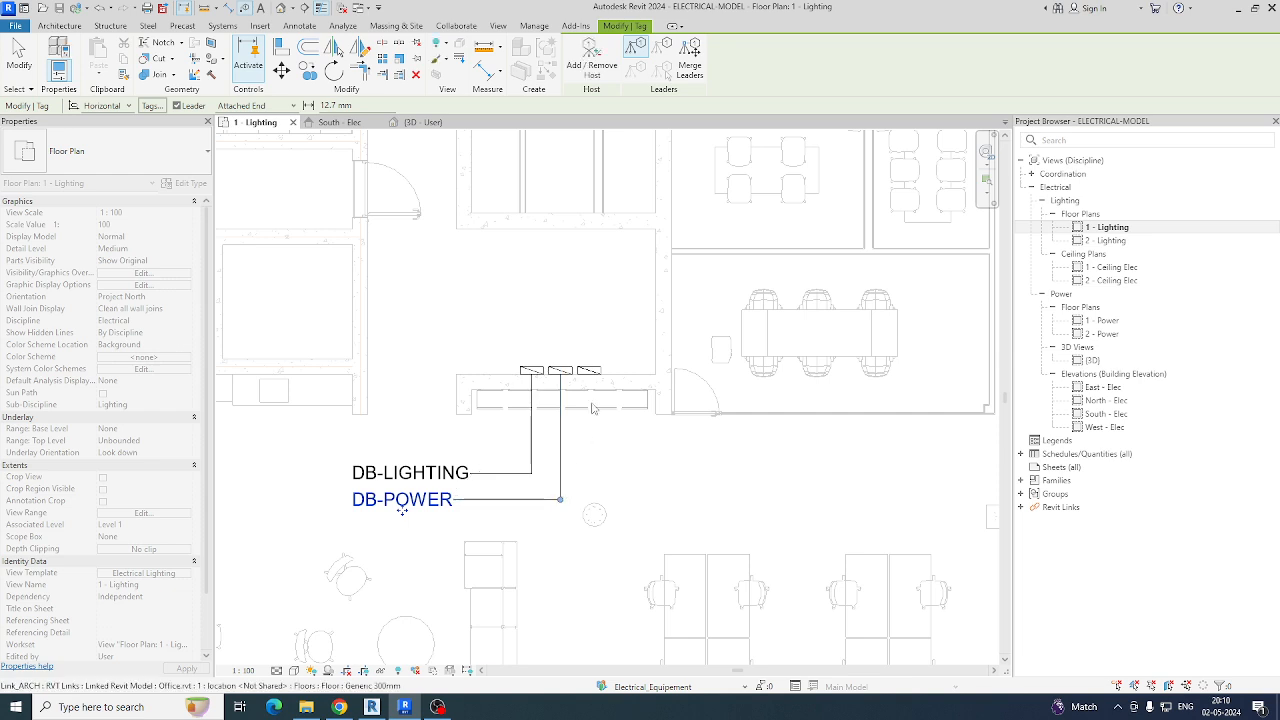
{"action": "left_click", "coordinate": [591, 376]}
{"action": "left_click_drag", "start_coordinate": [588, 448], "coordinate": [357, 562]}
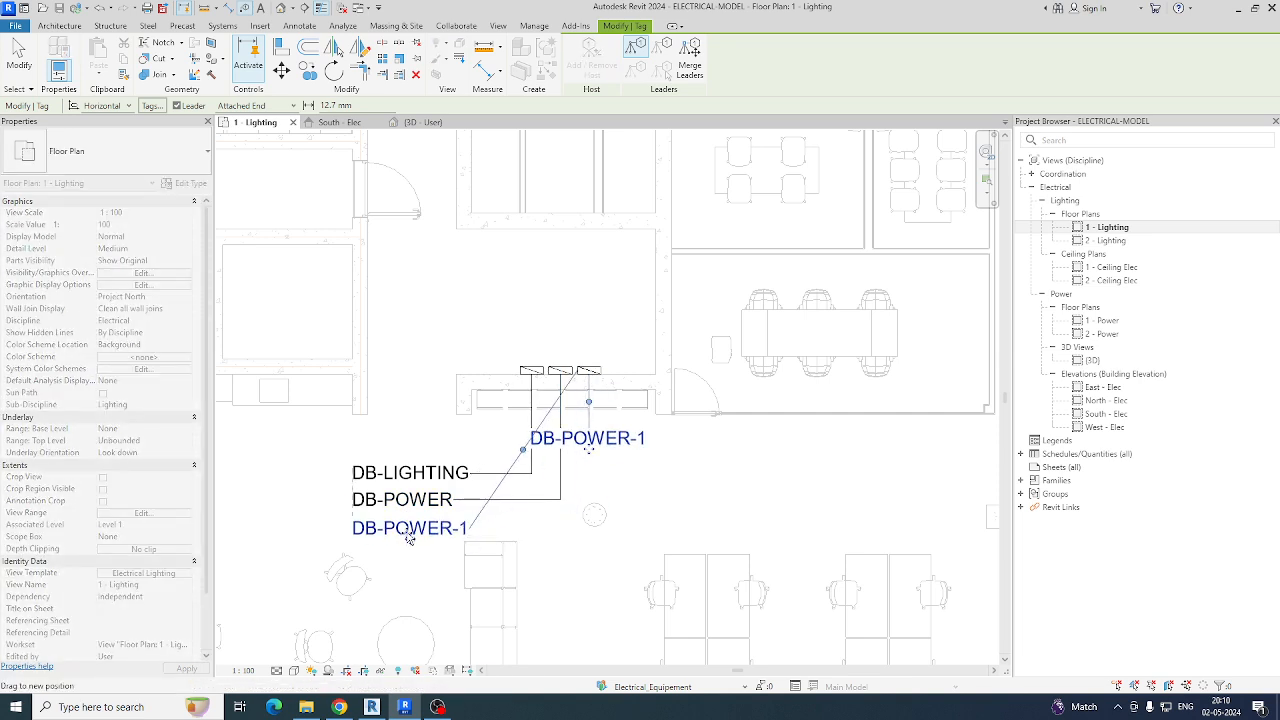
{"action": "left_click_drag", "start_coordinate": [522, 449], "coordinate": [586, 529]}
{"action": "key", "text": "Escape"}
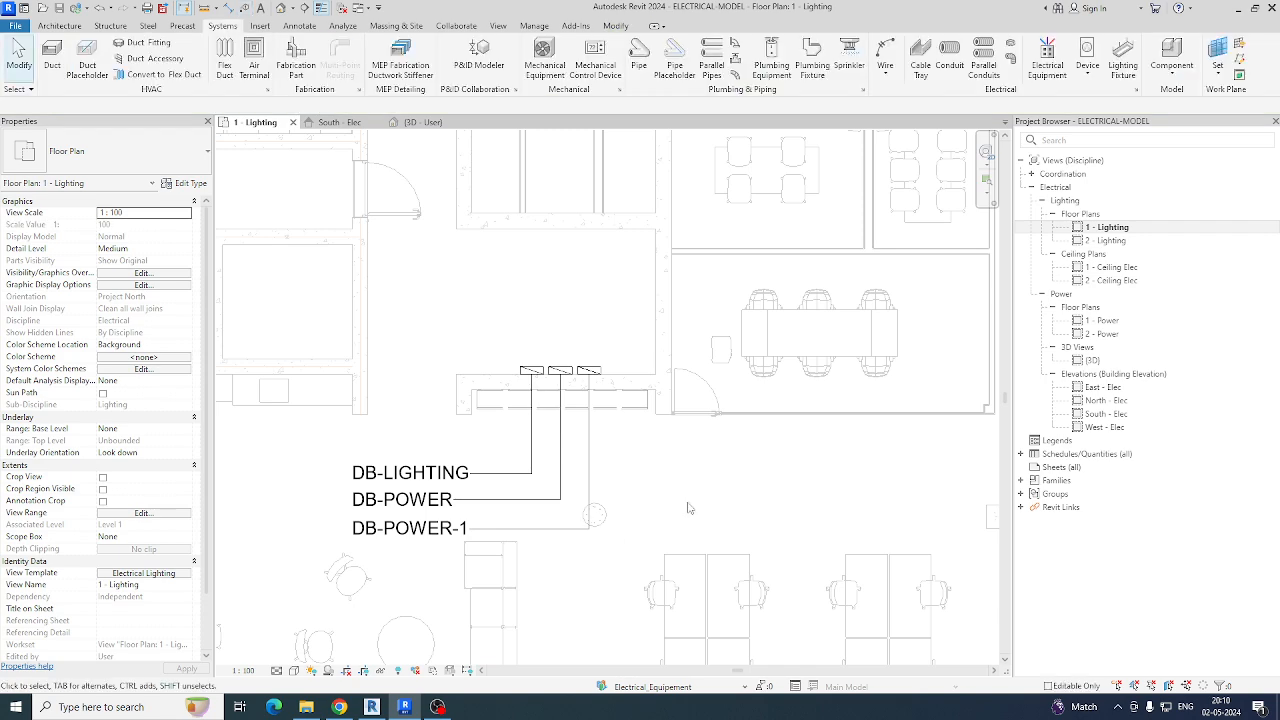
Step: Set the leader arrowhead of the M_Electrical Equipment Type Mark Tag type to Arrow Filled 20 Degree
{"action": "middle_click_drag", "start_coordinate": [688, 505], "coordinate": [723, 460]}
{"action": "left_click", "coordinate": [564, 428]}
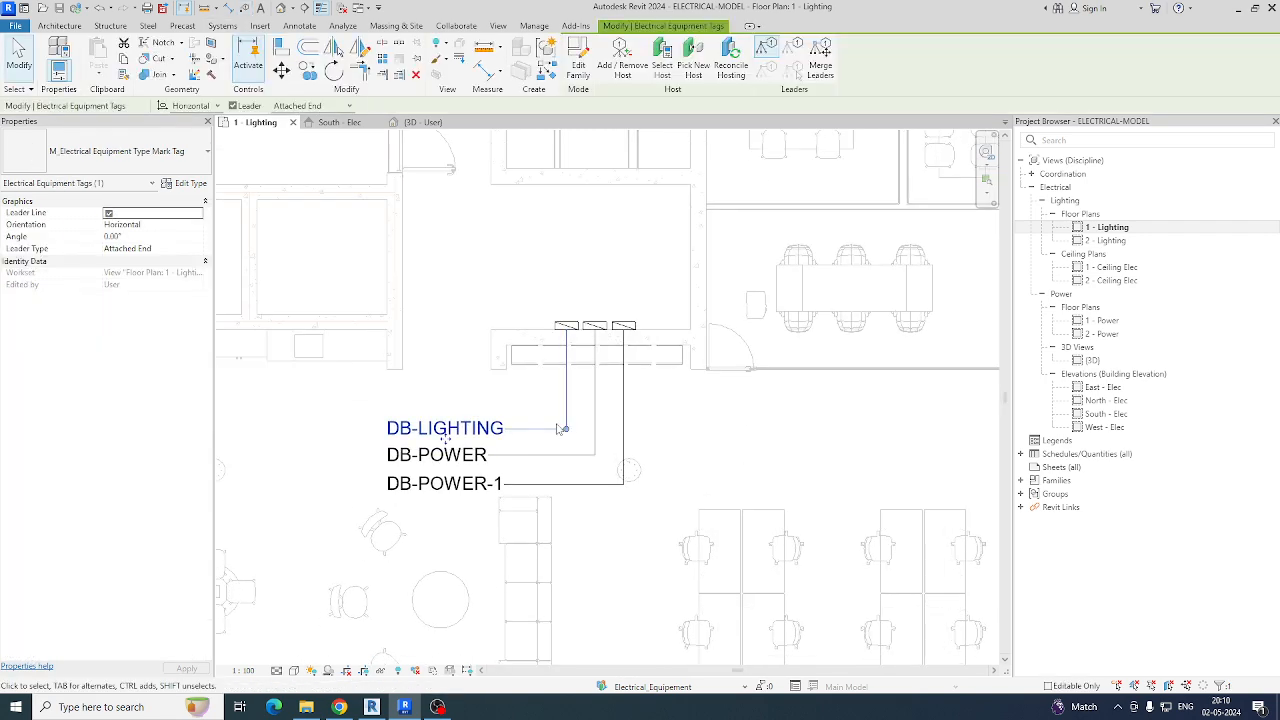
{"action": "left_click", "coordinate": [187, 184]}
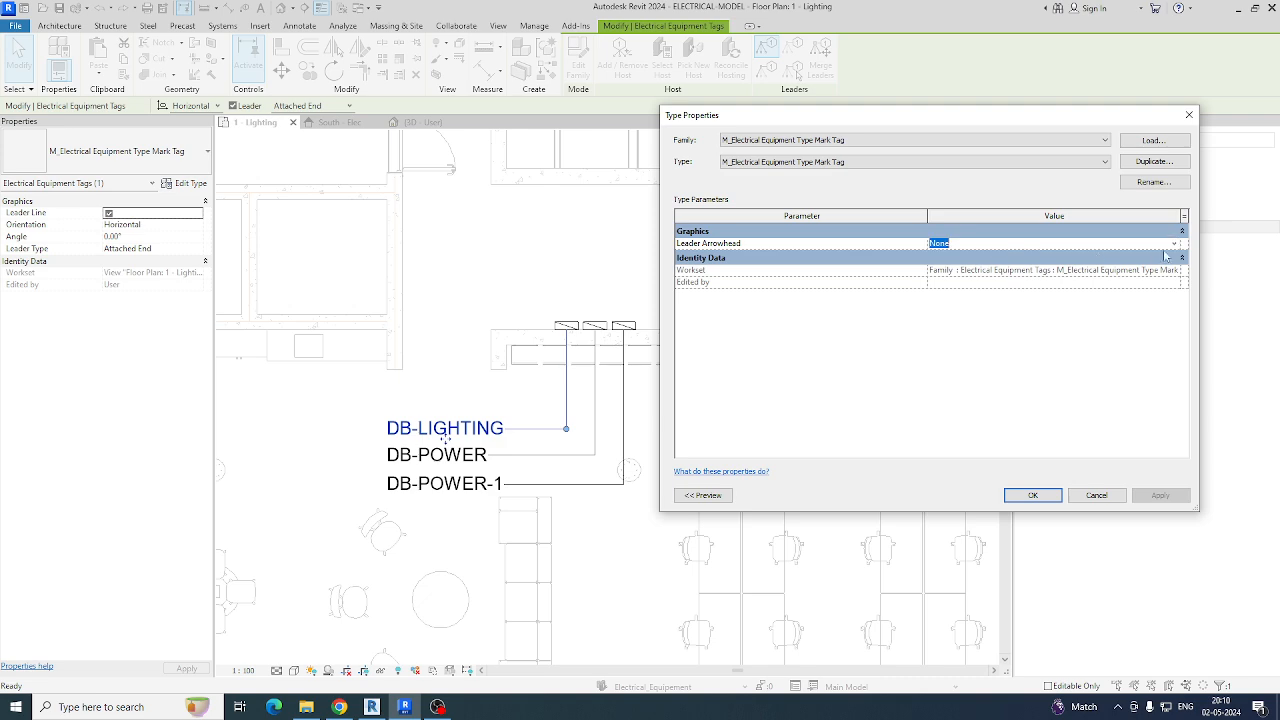
{"action": "left_click", "coordinate": [1175, 248]}
{"action": "left_click", "coordinate": [990, 292]}
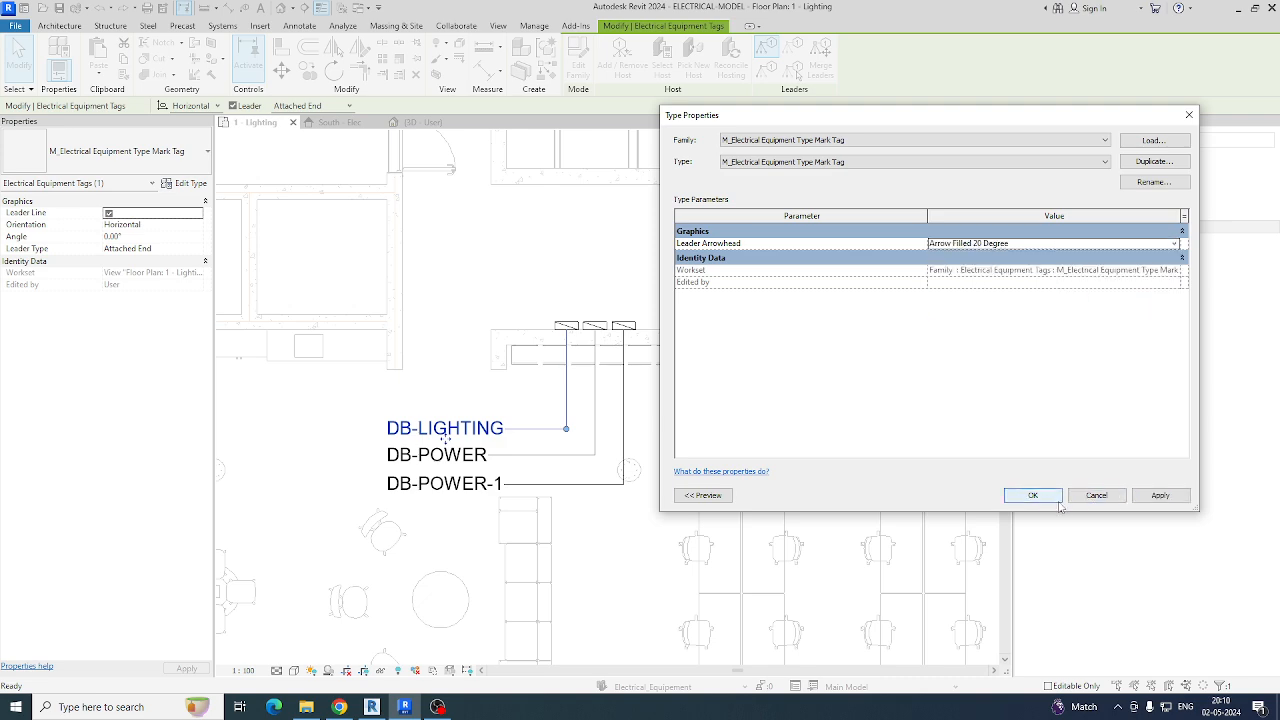
{"action": "left_click", "coordinate": [1045, 497]}
{"action": "left_click", "coordinate": [632, 543]}
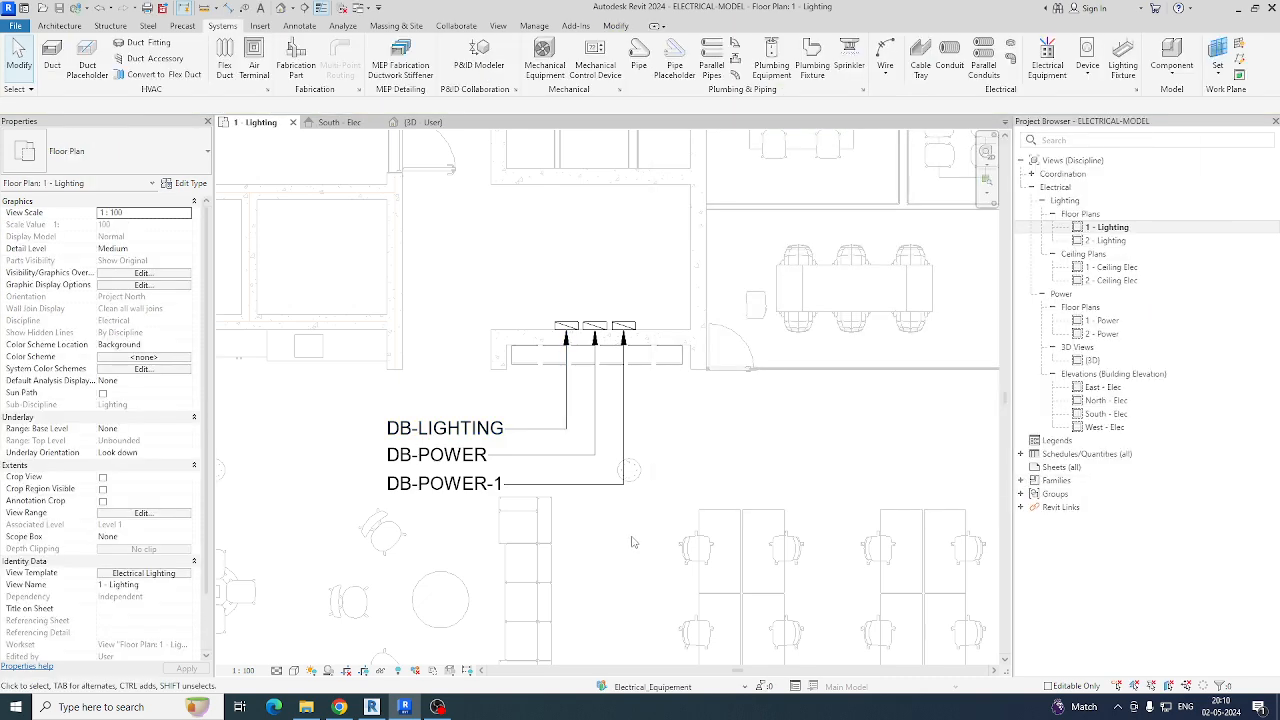
Step: Show the three distribution boards in a 3D view cropped by a section box around them, viewed from their front
{"action": "scroll", "coordinate": [632, 543], "scroll_direction": "down", "scroll_amount": 3}
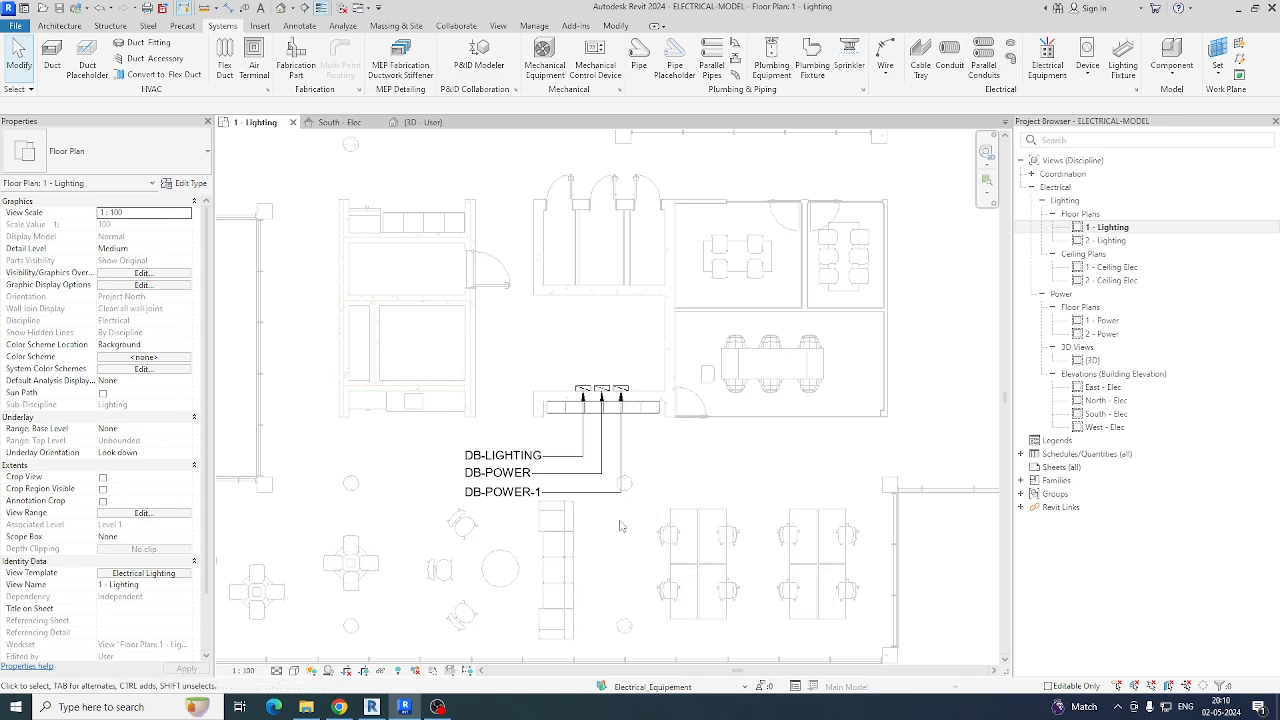
{"action": "scroll", "coordinate": [620, 525], "scroll_direction": "up", "scroll_amount": 5}
{"action": "left_click_drag", "start_coordinate": [427, 318], "coordinate": [698, 483]}
{"action": "left_click", "coordinate": [436, 76]}
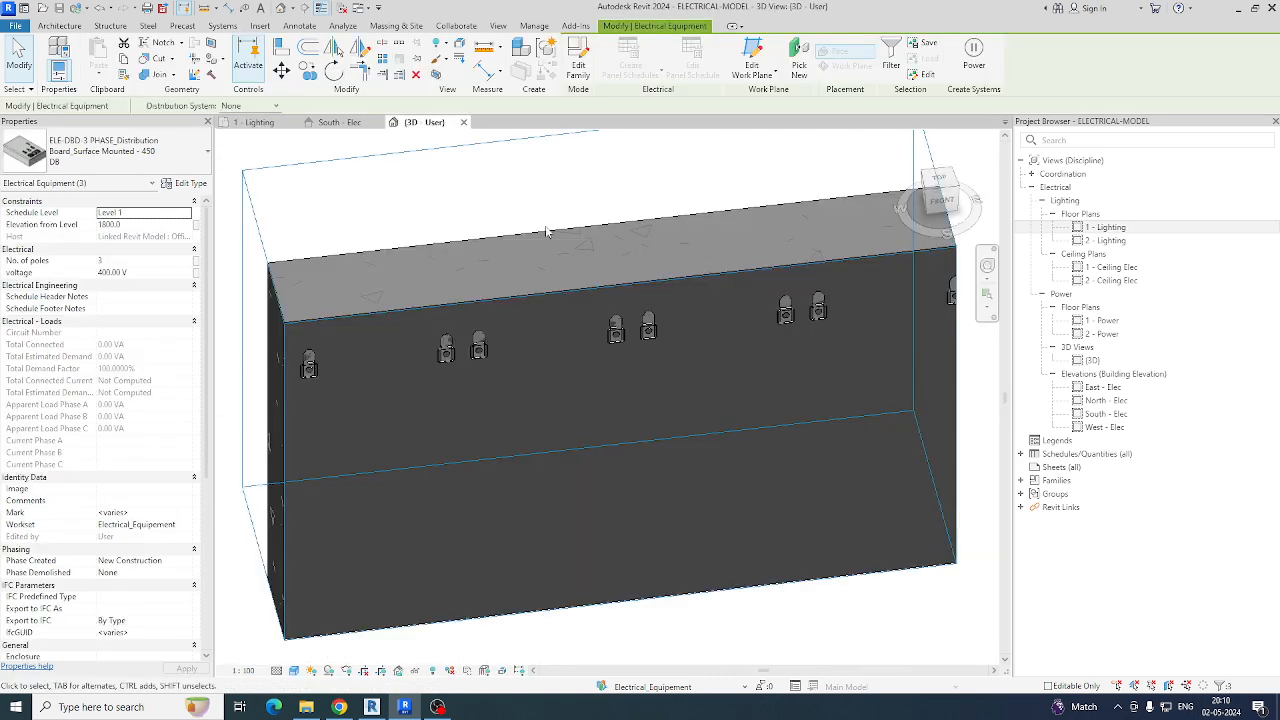
{"action": "middle_click_drag", "start_coordinate": [589, 428], "coordinate": [814, 411], "text": "shift"}
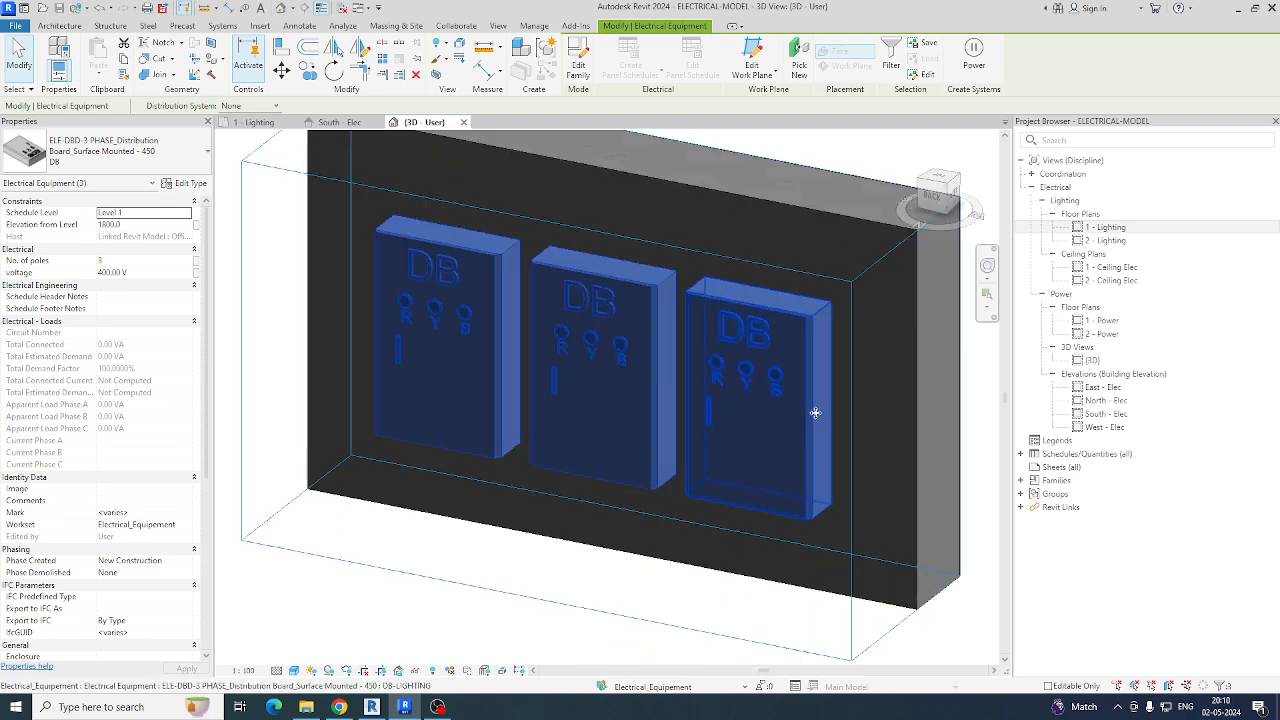
{"action": "scroll", "coordinate": [814, 411], "scroll_direction": "down", "scroll_amount": 2}
{"action": "left_click", "coordinate": [838, 530]}
{"action": "middle_click_drag", "start_coordinate": [838, 530], "coordinate": [716, 430]}
{"action": "left_click", "coordinate": [707, 457]}
{"action": "scroll", "coordinate": [707, 457], "scroll_direction": "down", "scroll_amount": 2}
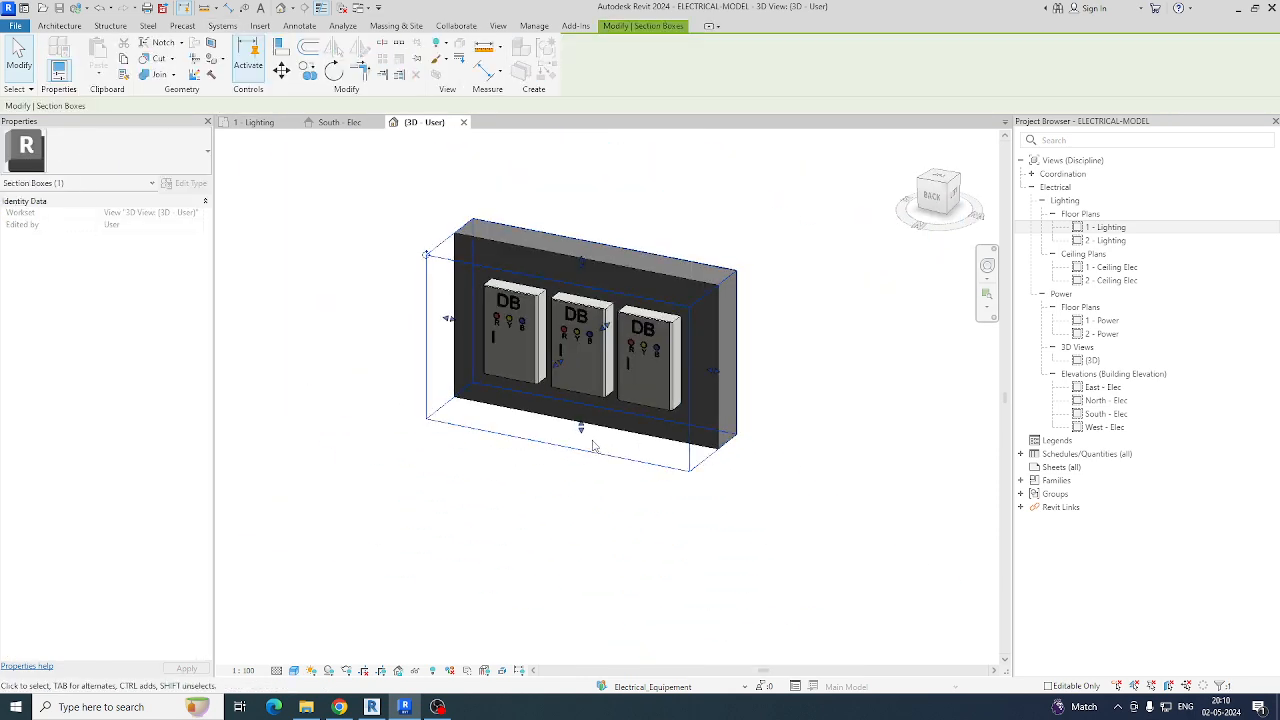
Step: Extend the 3D section box down past the floor and up above the boards to show more of the wall
{"action": "left_click_drag", "start_coordinate": [581, 429], "coordinate": [576, 616]}
{"action": "middle_click_drag", "start_coordinate": [574, 348], "coordinate": [574, 434]}
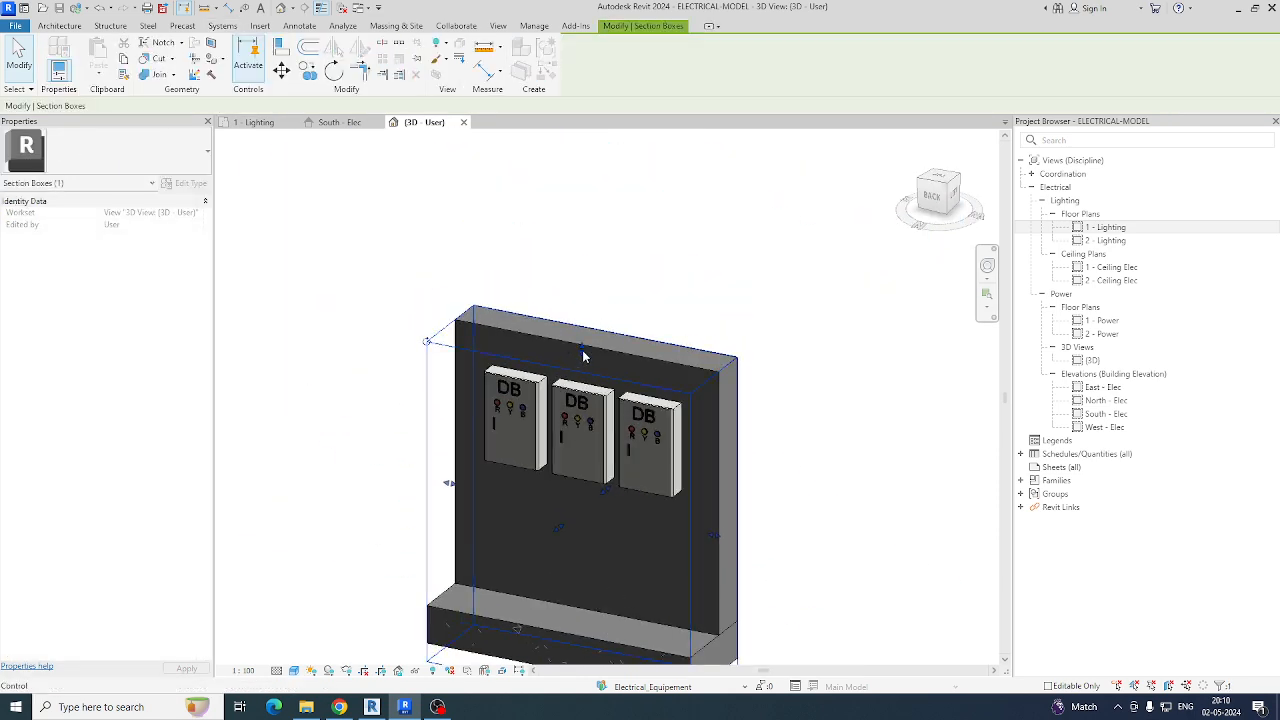
{"action": "left_click_drag", "start_coordinate": [582, 350], "coordinate": [585, 211]}
{"action": "middle_click_drag", "start_coordinate": [585, 211], "coordinate": [496, 569], "text": "shift"}
{"action": "scroll", "coordinate": [613, 527], "scroll_direction": "up", "scroll_amount": 2}
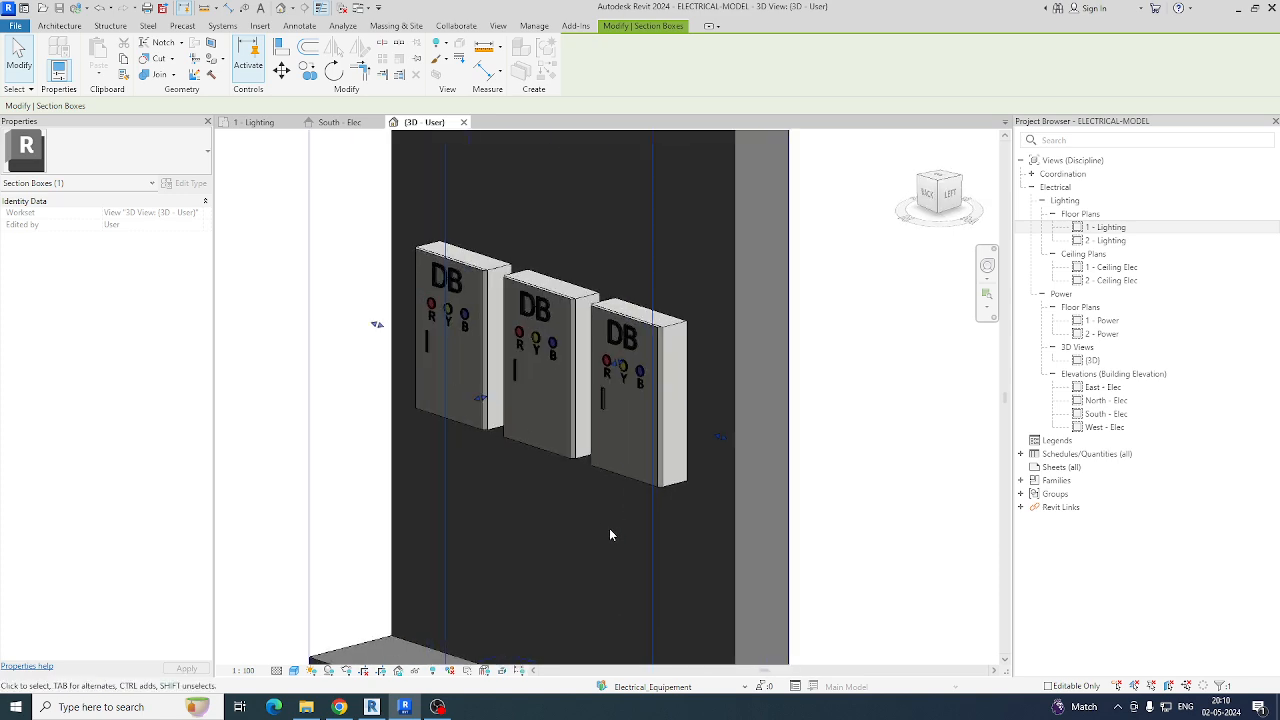
Step: Return to the 1 - Lighting floor plan and check which workset the leftmost distribution board belongs to
{"action": "left_click", "coordinate": [255, 122]}
{"action": "scroll", "coordinate": [683, 512], "scroll_direction": "down", "scroll_amount": 3}
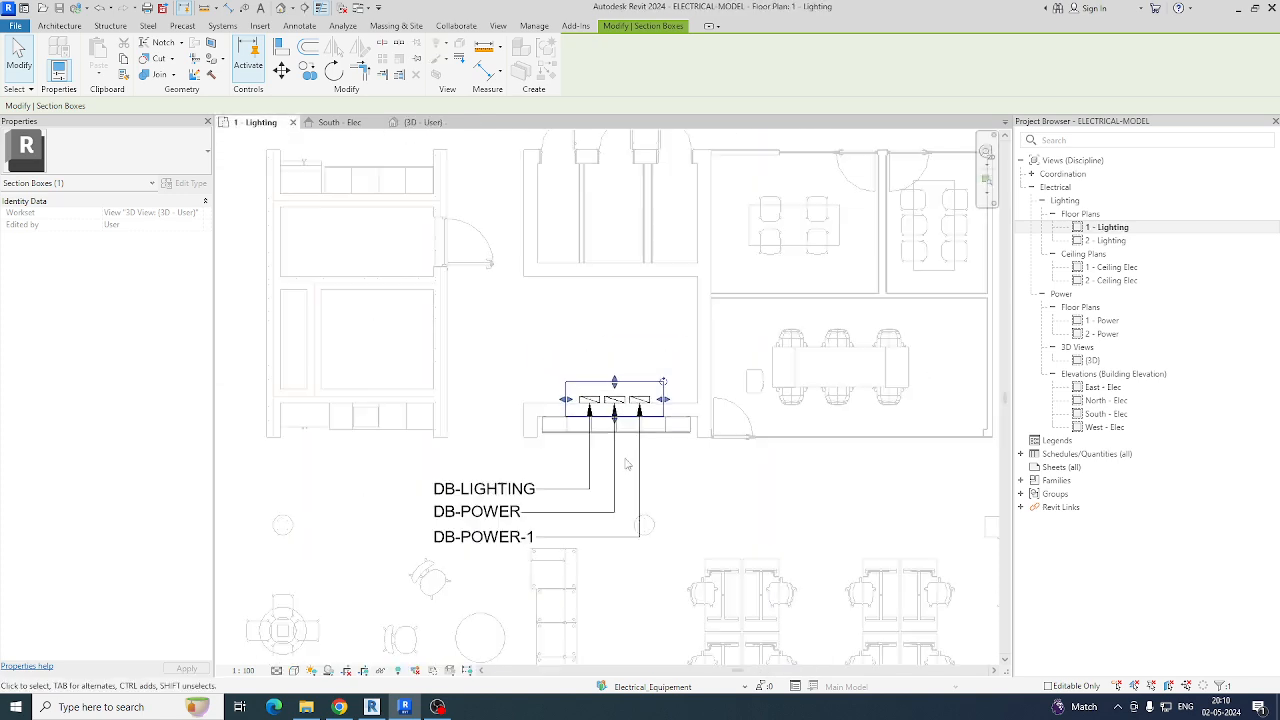
{"action": "scroll", "coordinate": [683, 512], "scroll_direction": "down", "scroll_amount": 1}
{"action": "middle_click_drag", "start_coordinate": [683, 512], "coordinate": [691, 586]}
{"action": "scroll", "coordinate": [603, 508], "scroll_direction": "down", "scroll_amount": 2}
{"action": "middle_click_drag", "start_coordinate": [446, 320], "coordinate": [451, 349]}
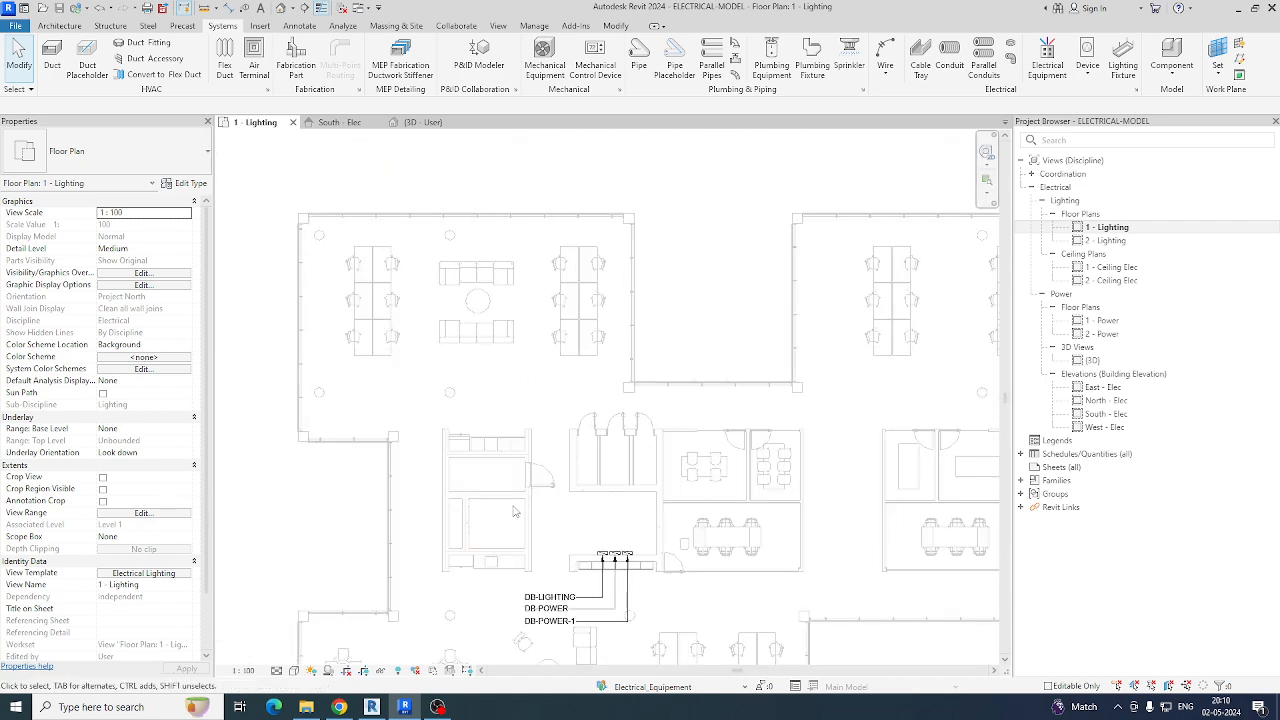
{"action": "scroll", "coordinate": [608, 556], "scroll_direction": "up", "scroll_amount": 6}
{"action": "left_click", "coordinate": [596, 542]}
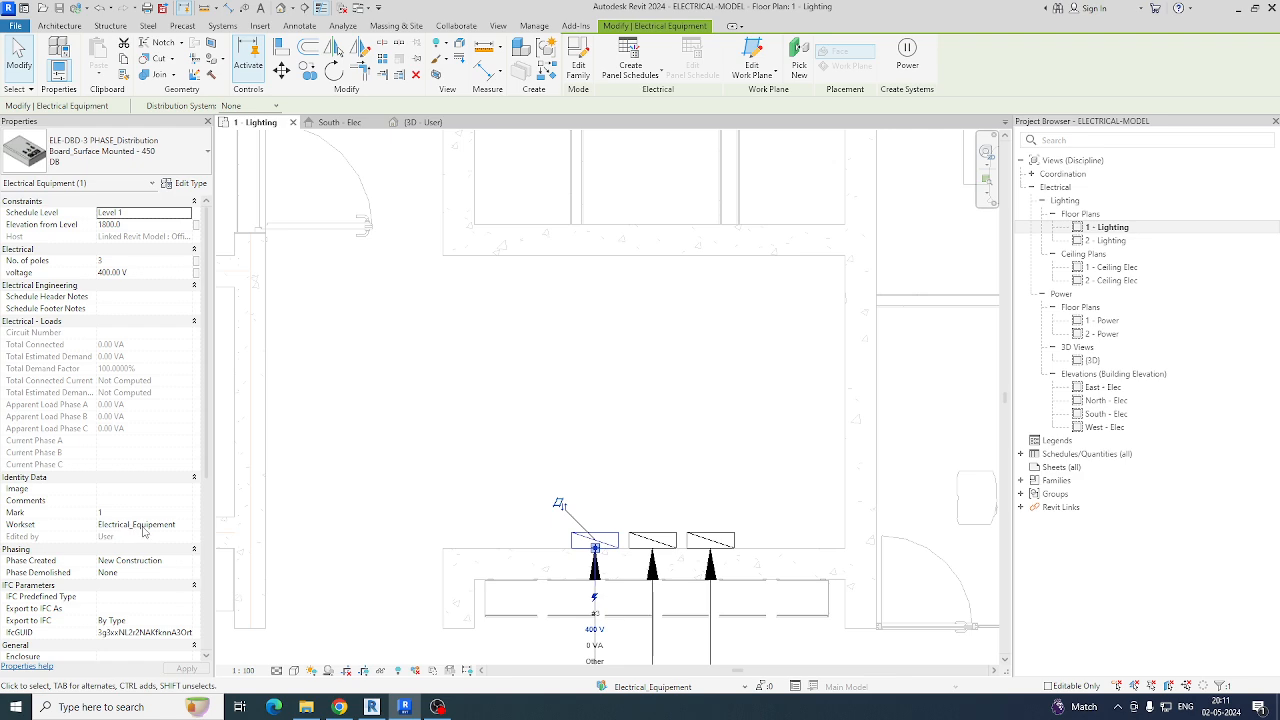
{"action": "key", "text": "Escape"}
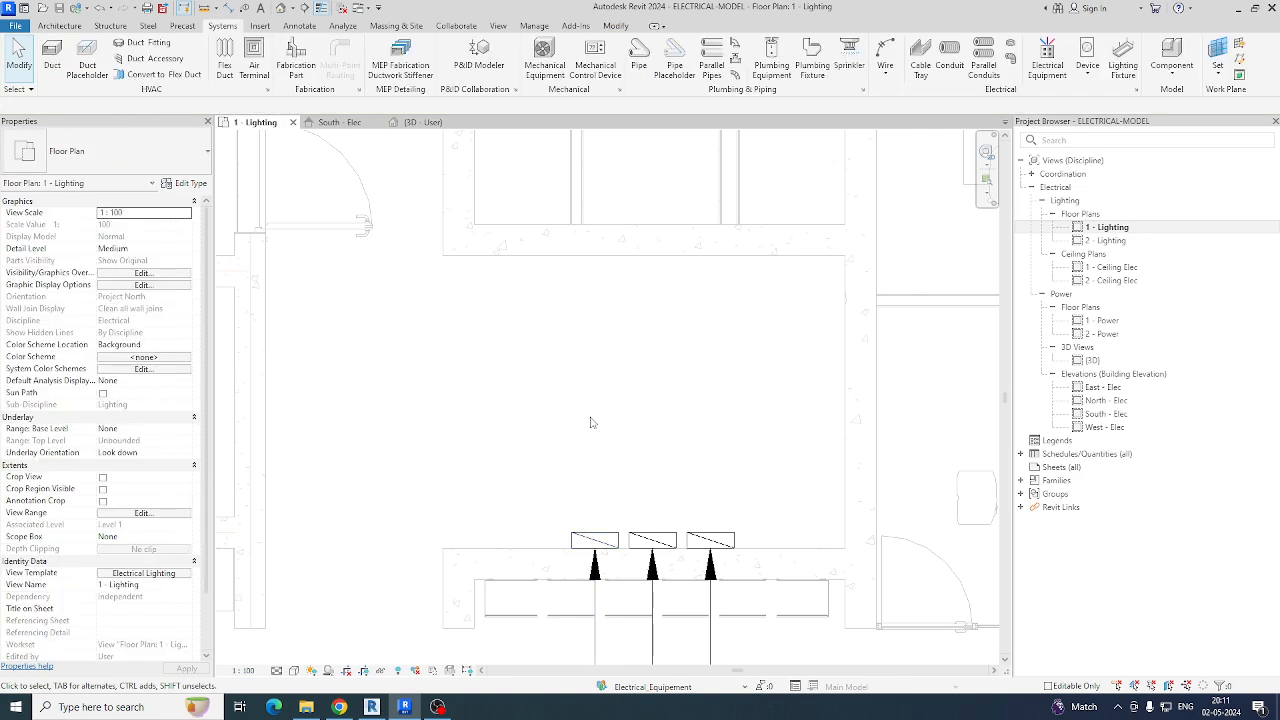
Step: Set the Electrical_Equipement workset to Hide in the Electrical Lighting view template and check the whole floor plan
{"action": "key", "text": "v"}
{"action": "key", "text": "v"}
{"action": "key", "text": "Escape"}
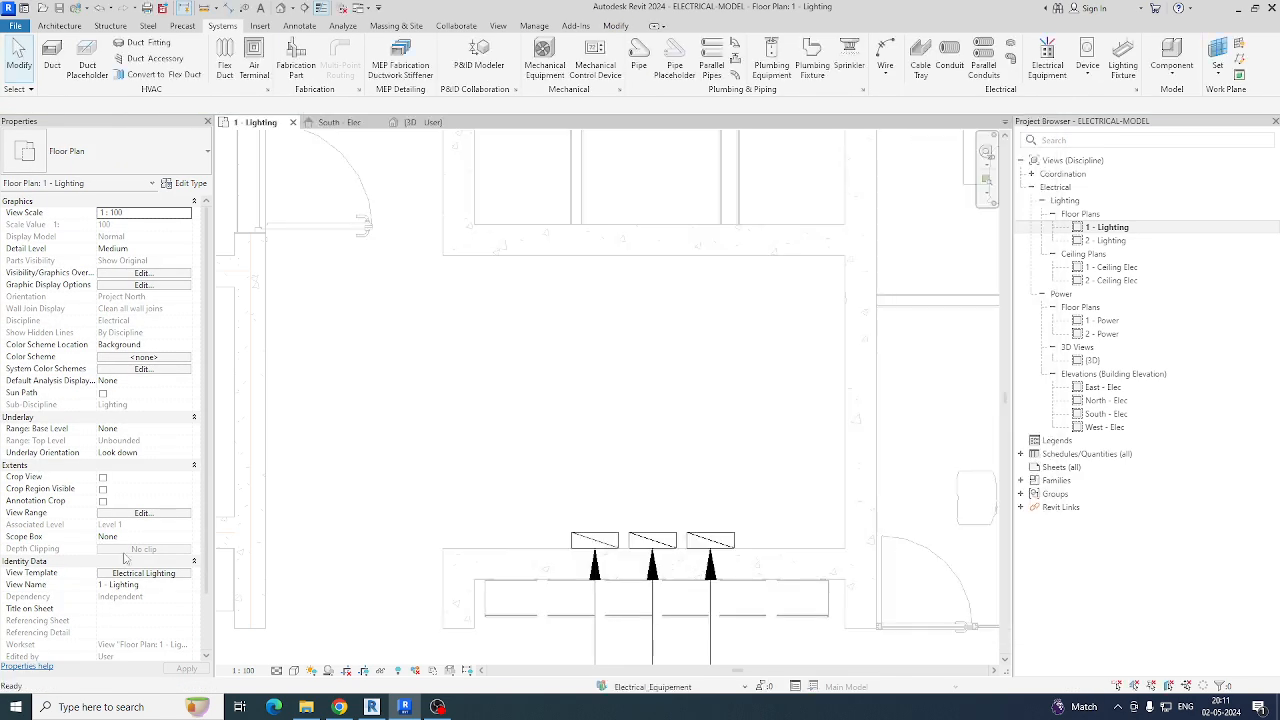
{"action": "left_click", "coordinate": [144, 573]}
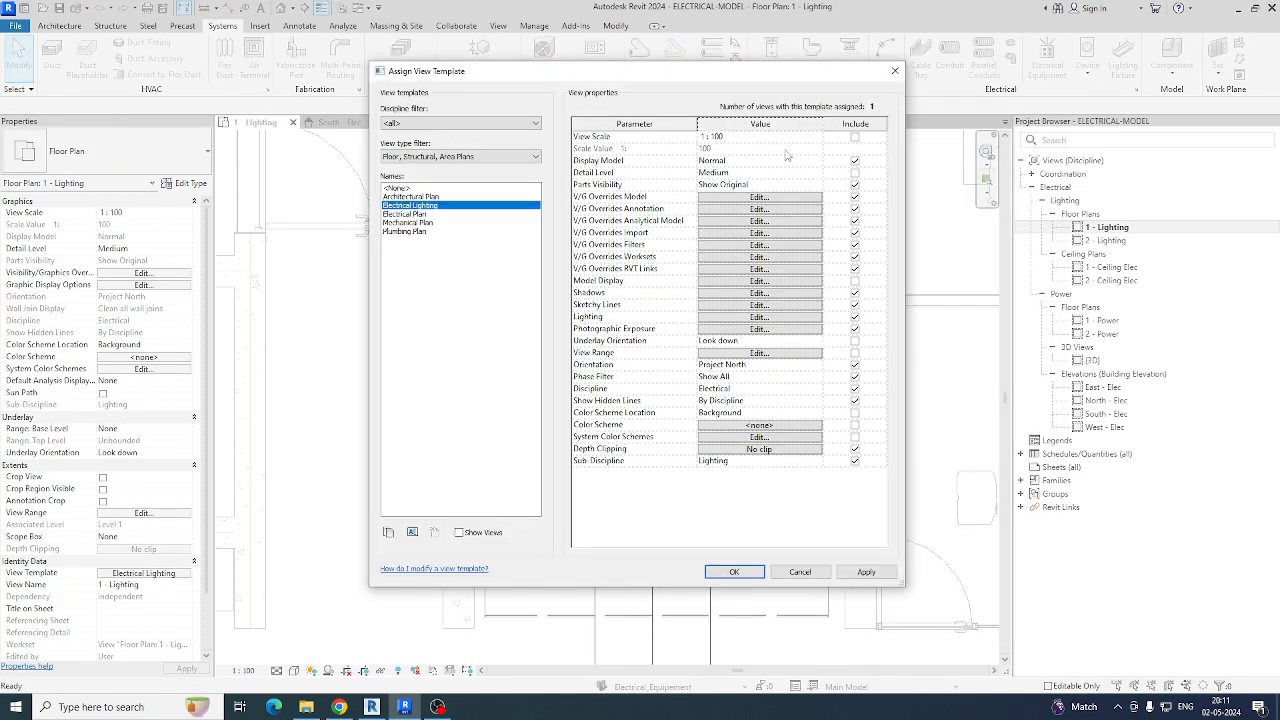
{"action": "left_click", "coordinate": [751, 257]}
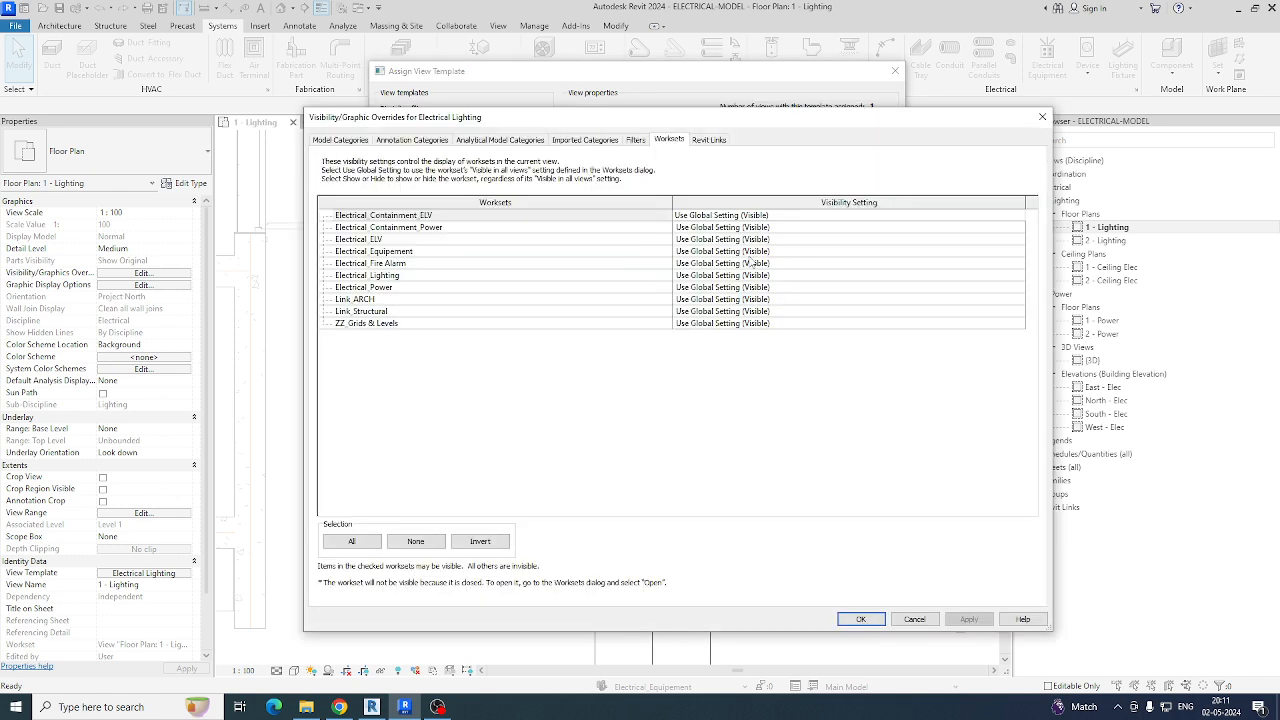
{"action": "left_click", "coordinate": [430, 254]}
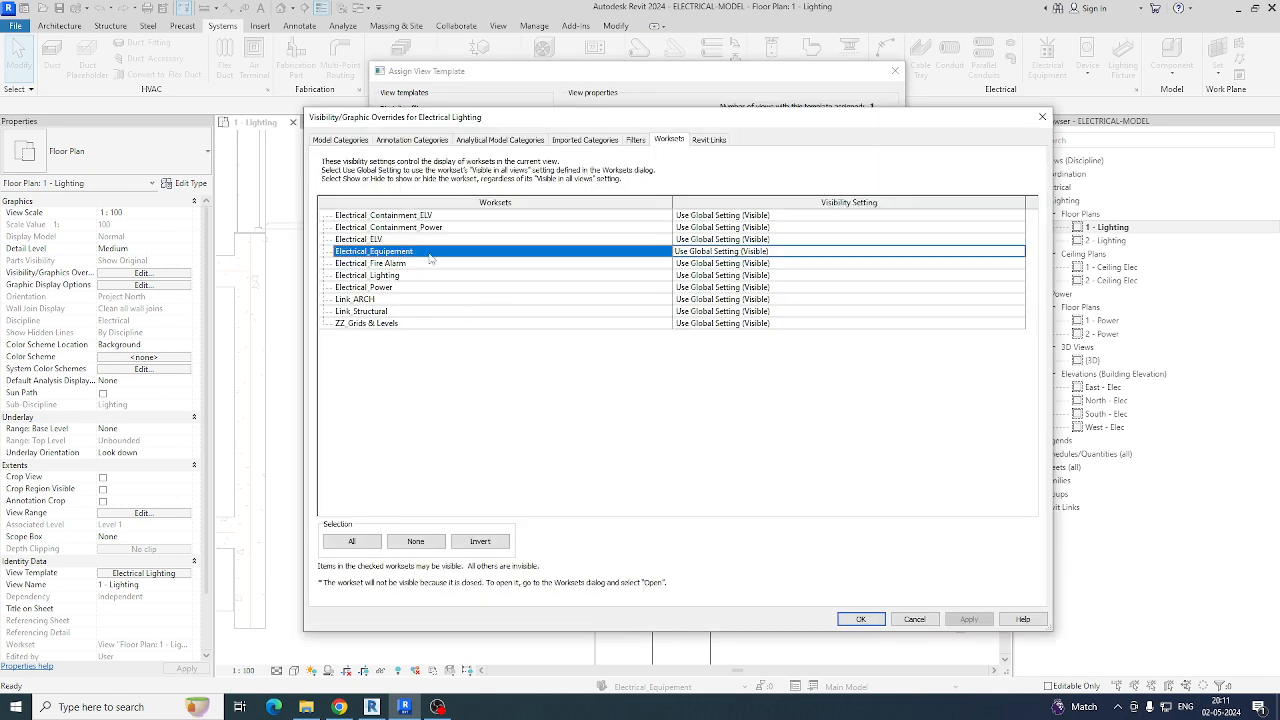
{"action": "left_click", "coordinate": [1019, 255]}
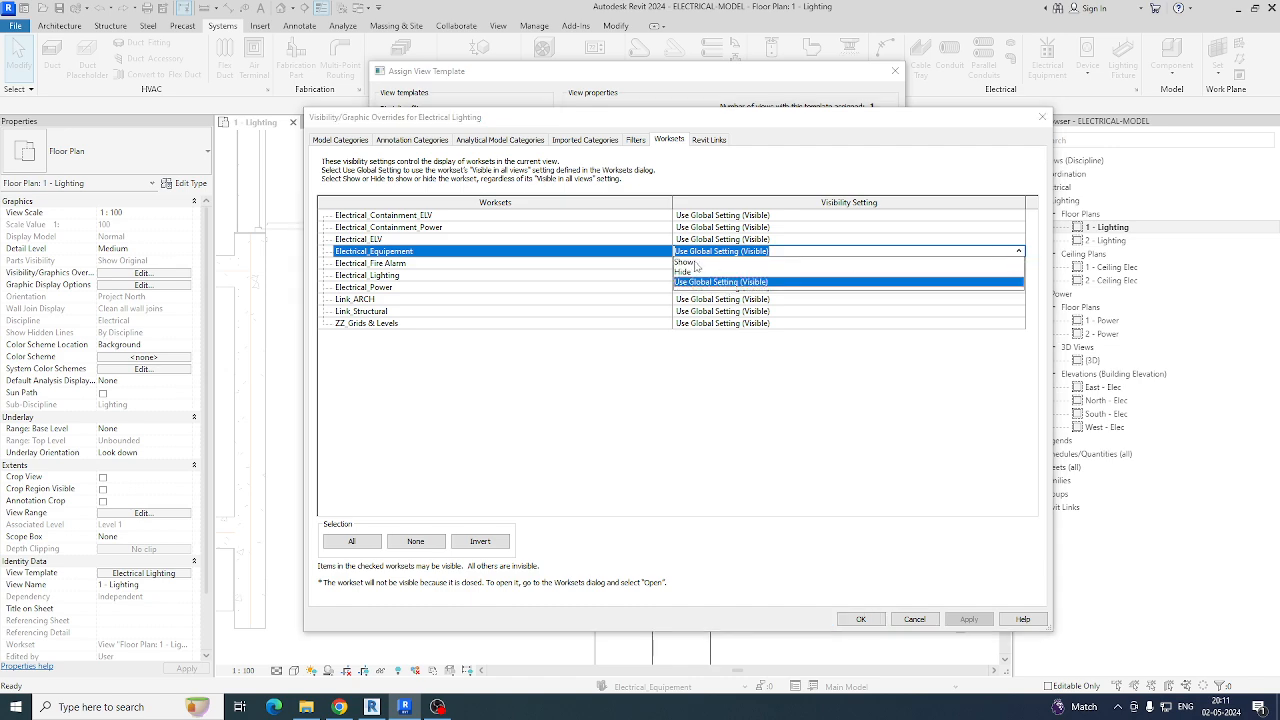
{"action": "left_click", "coordinate": [690, 272]}
{"action": "left_click", "coordinate": [860, 618]}
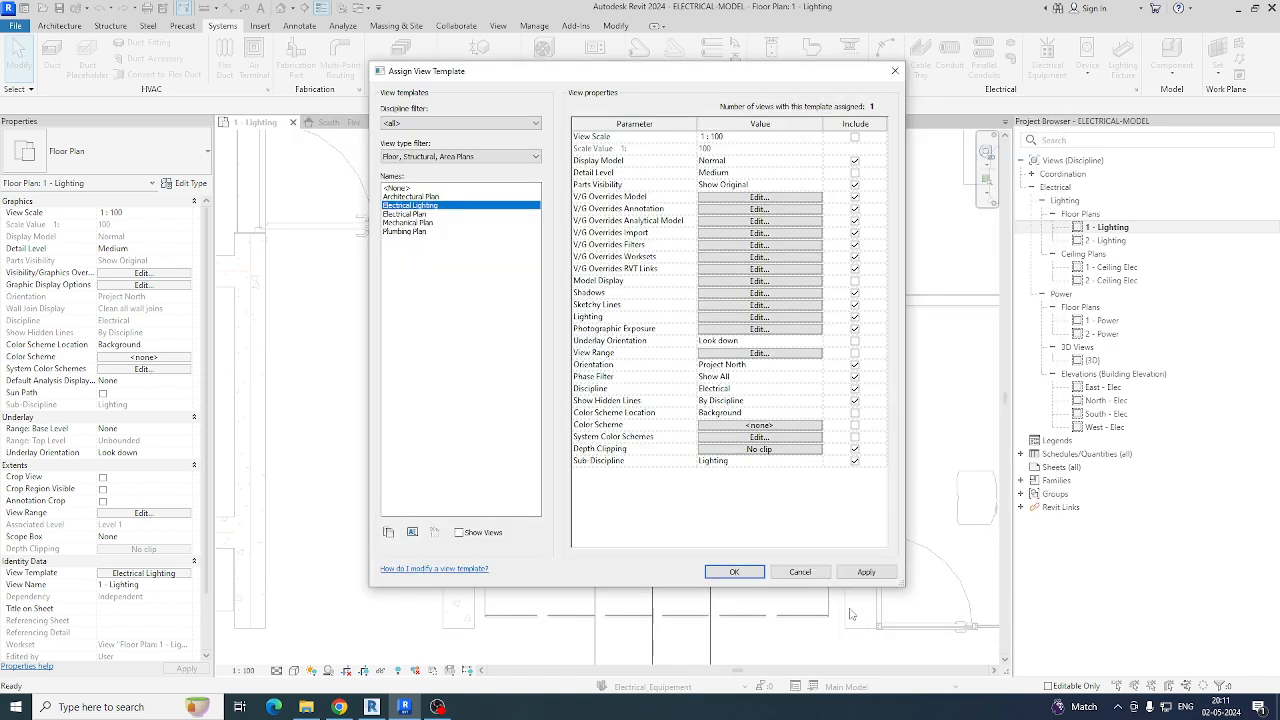
{"action": "left_click", "coordinate": [735, 572]}
{"action": "middle_click", "coordinate": [758, 496]}
{"action": "middle_click", "coordinate": [758, 496]}
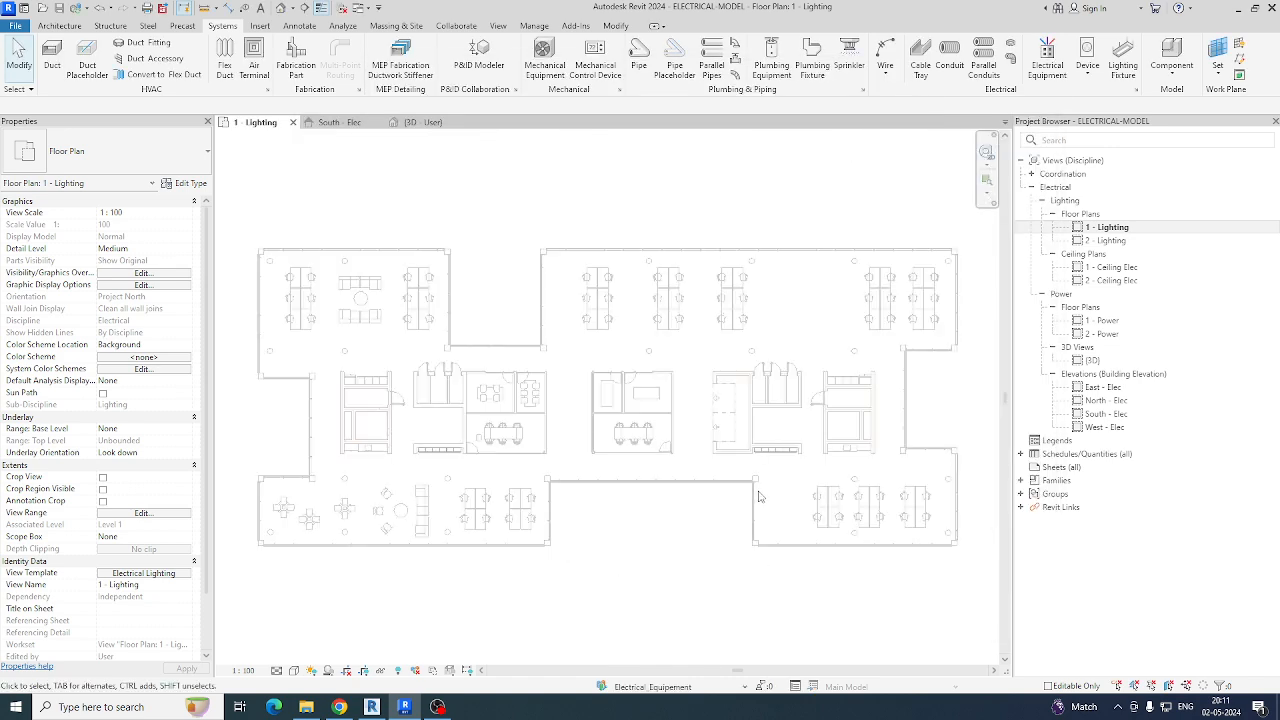
Step: Set the Electrical_Equipement workset to Show in the Electrical Lighting view template's workset overrides
{"action": "left_click", "coordinate": [155, 577]}
{"action": "left_click", "coordinate": [760, 197]}
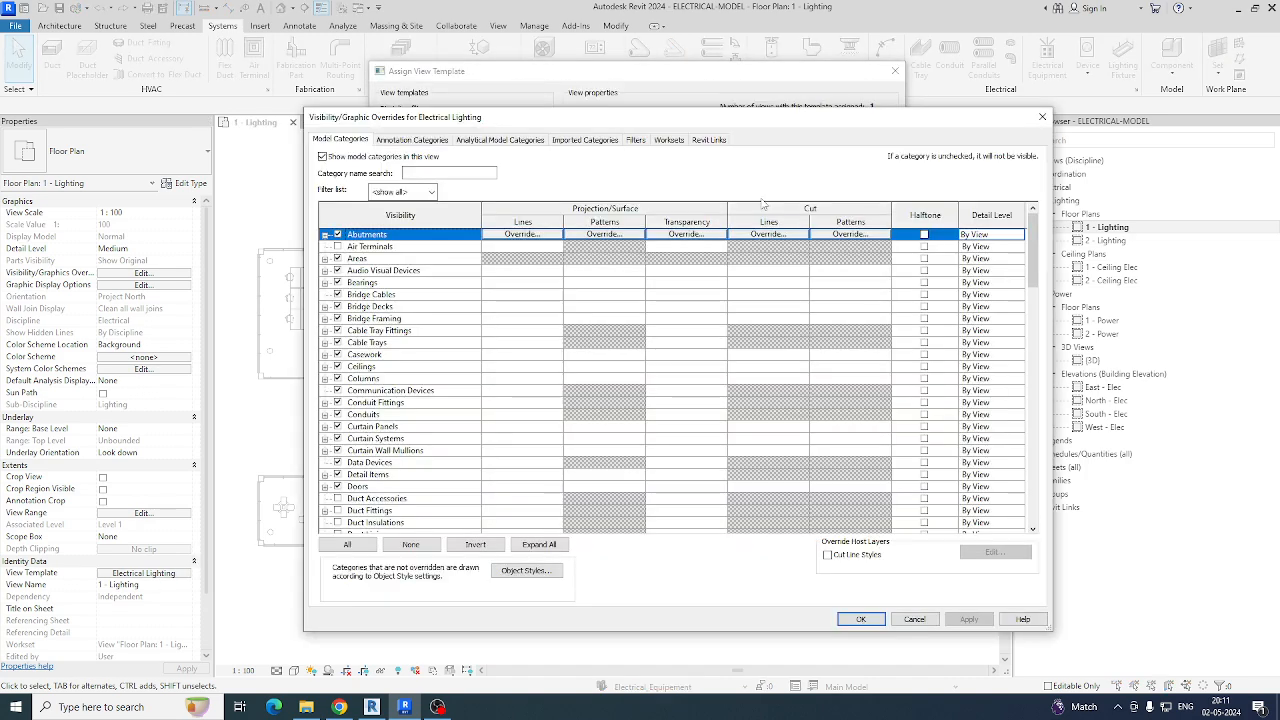
{"action": "left_click", "coordinate": [670, 140]}
{"action": "left_click", "coordinate": [408, 242]}
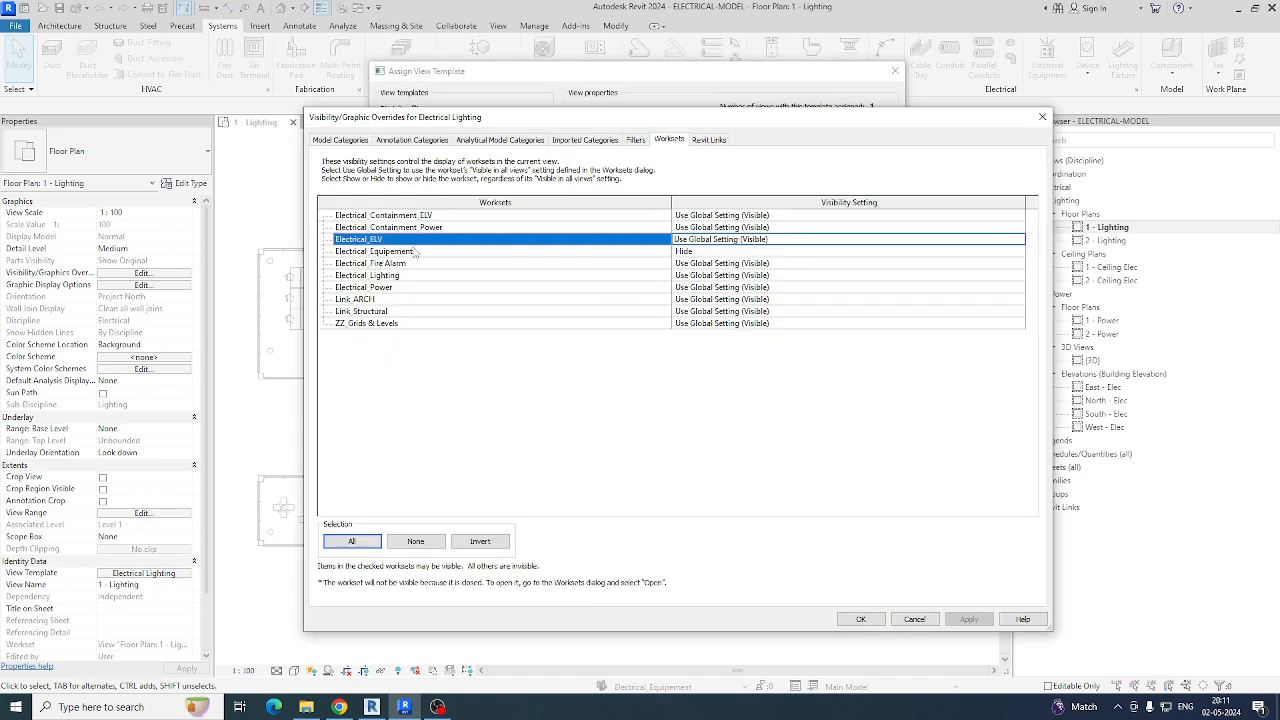
{"action": "left_click", "coordinate": [758, 252]}
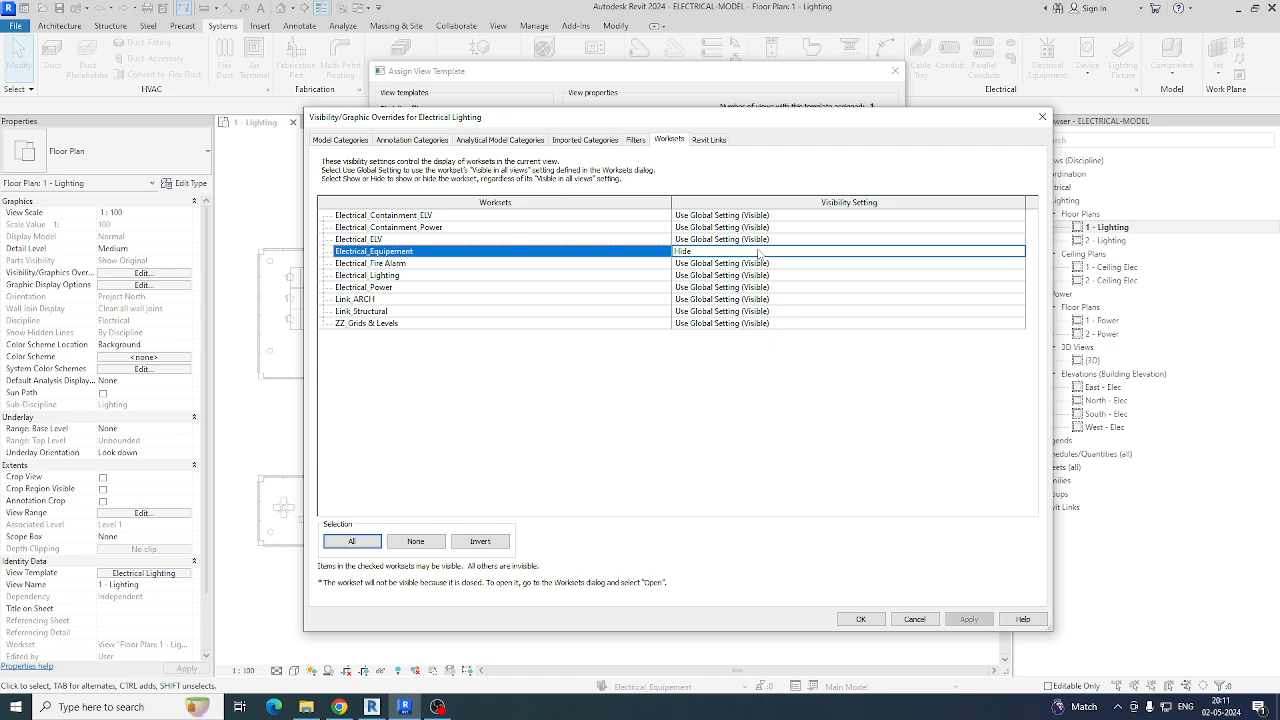
{"action": "left_click", "coordinate": [1020, 252]}
{"action": "left_click", "coordinate": [691, 263]}
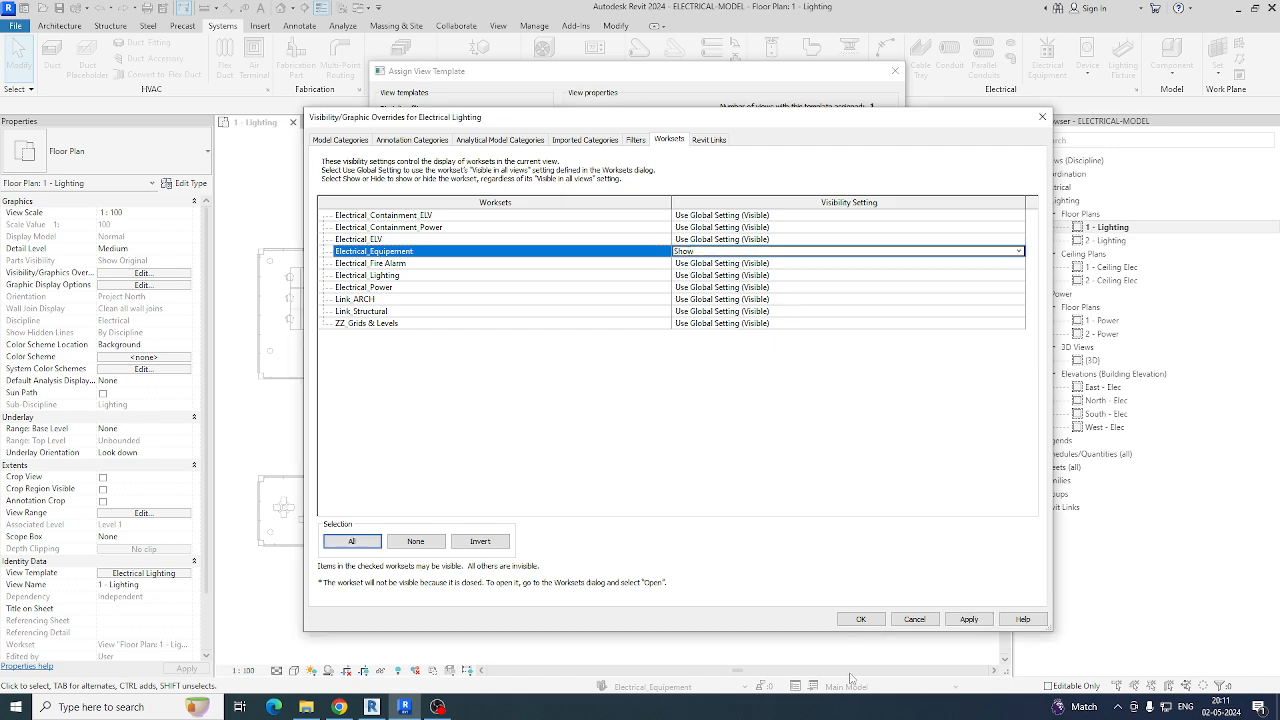
{"action": "left_click", "coordinate": [848, 617]}
{"action": "left_click", "coordinate": [738, 572]}
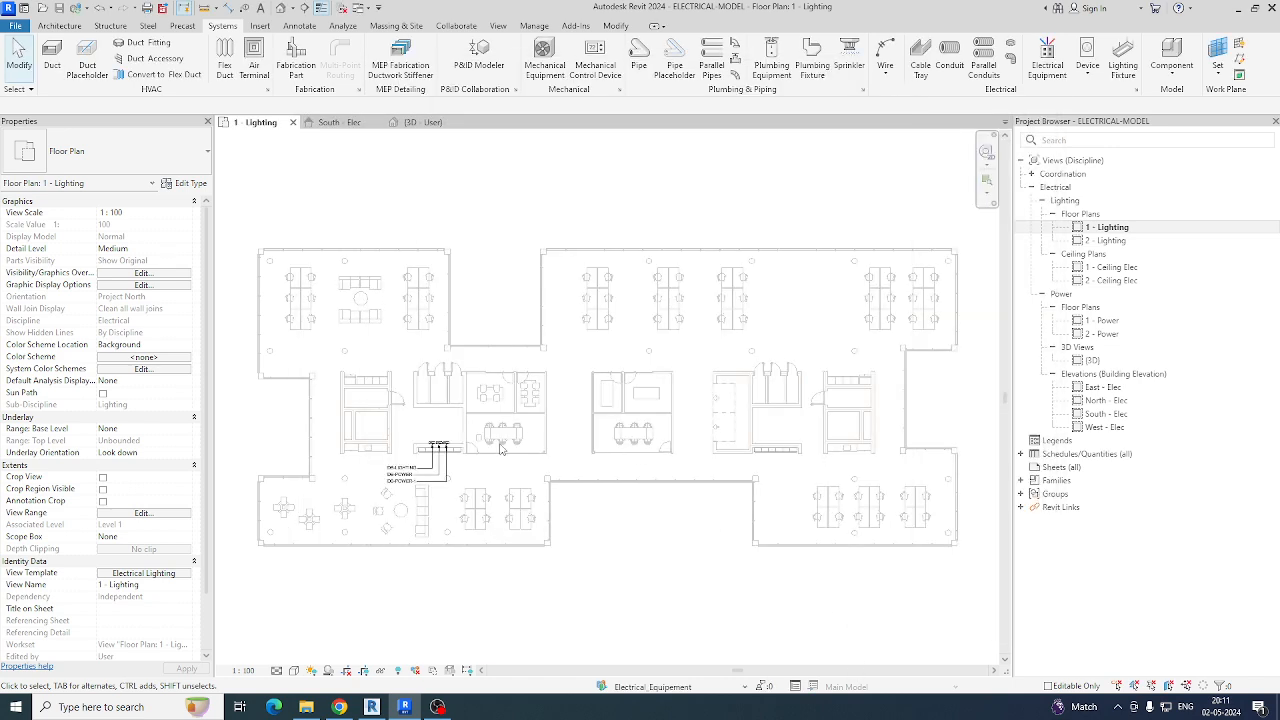
Step: Make Electrical_Lighting the active workset
{"action": "scroll", "coordinate": [459, 446], "scroll_direction": "up", "scroll_amount": 3}
{"action": "middle_click_drag", "start_coordinate": [471, 457], "coordinate": [741, 515]}
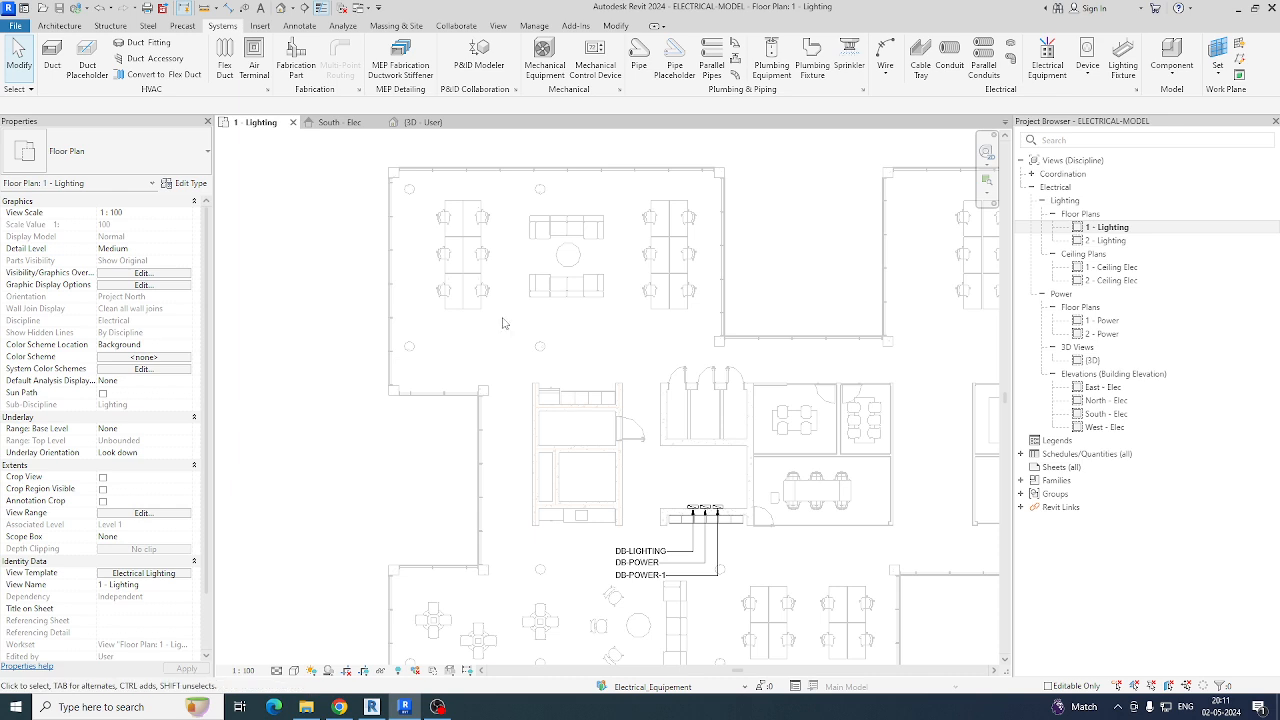
{"action": "middle_click_drag", "start_coordinate": [455, 247], "coordinate": [398, 281]}
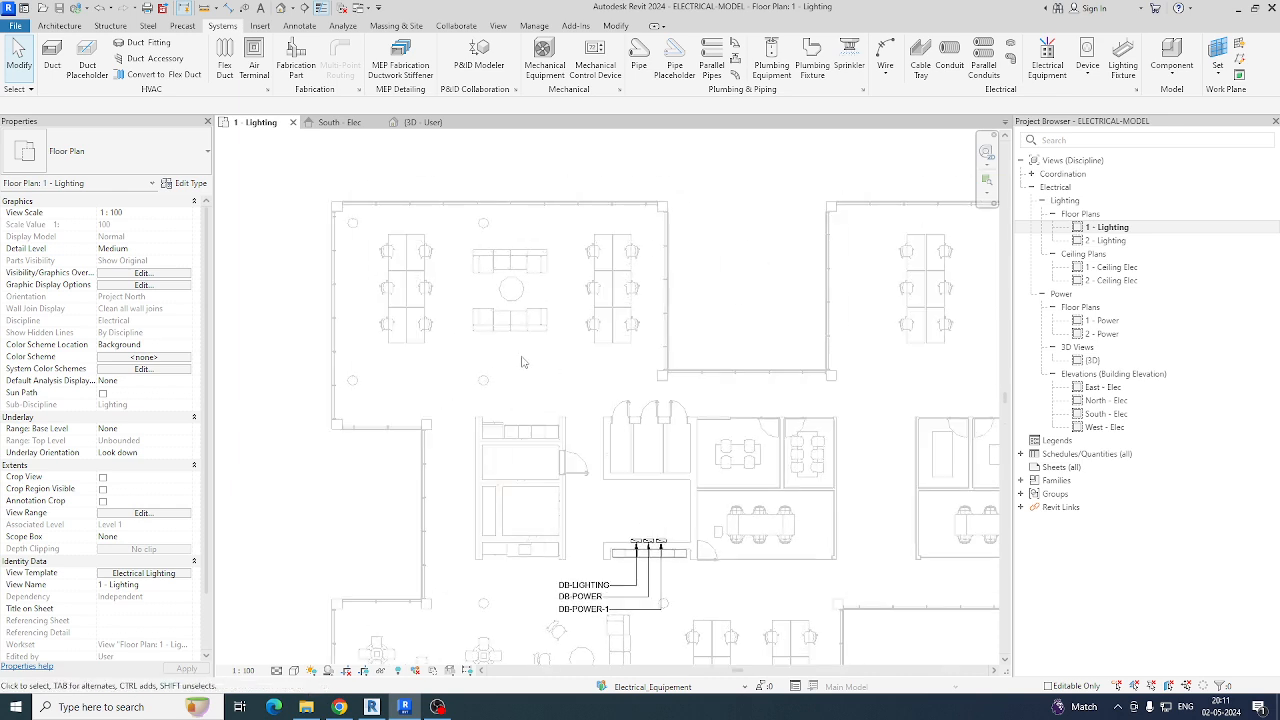
{"action": "left_click", "coordinate": [646, 690]}
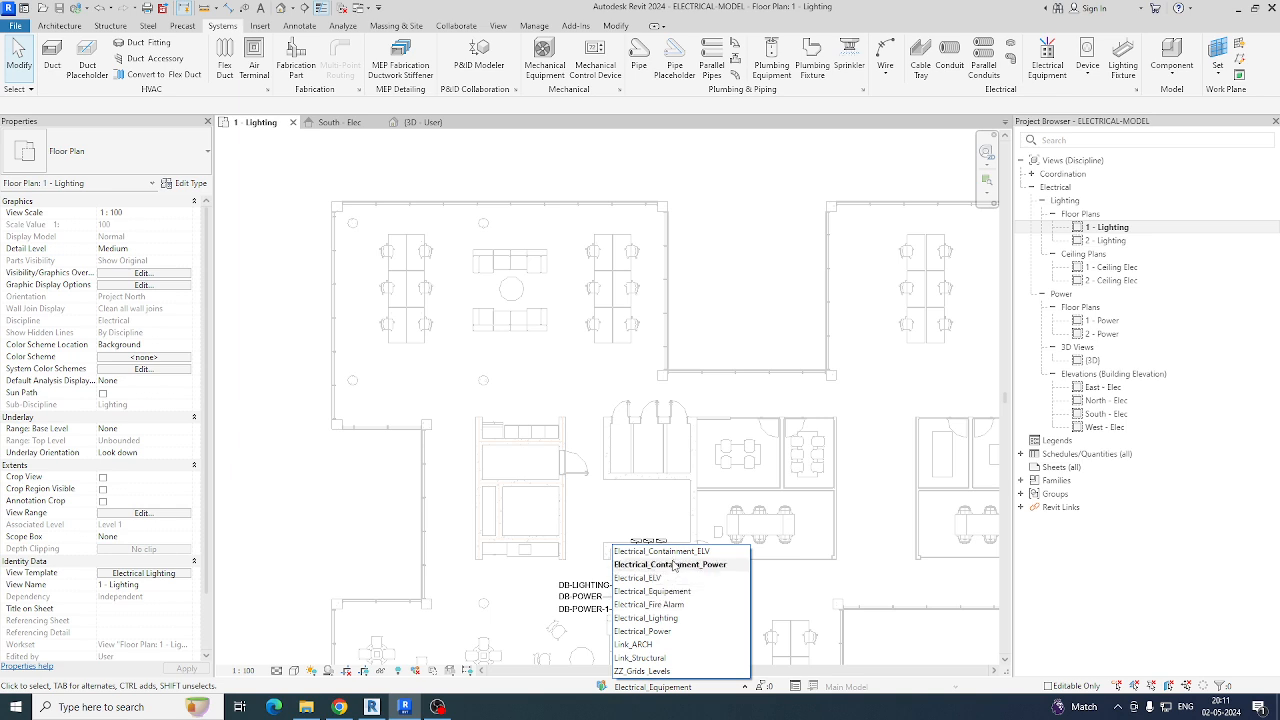
{"action": "left_click", "coordinate": [664, 618]}
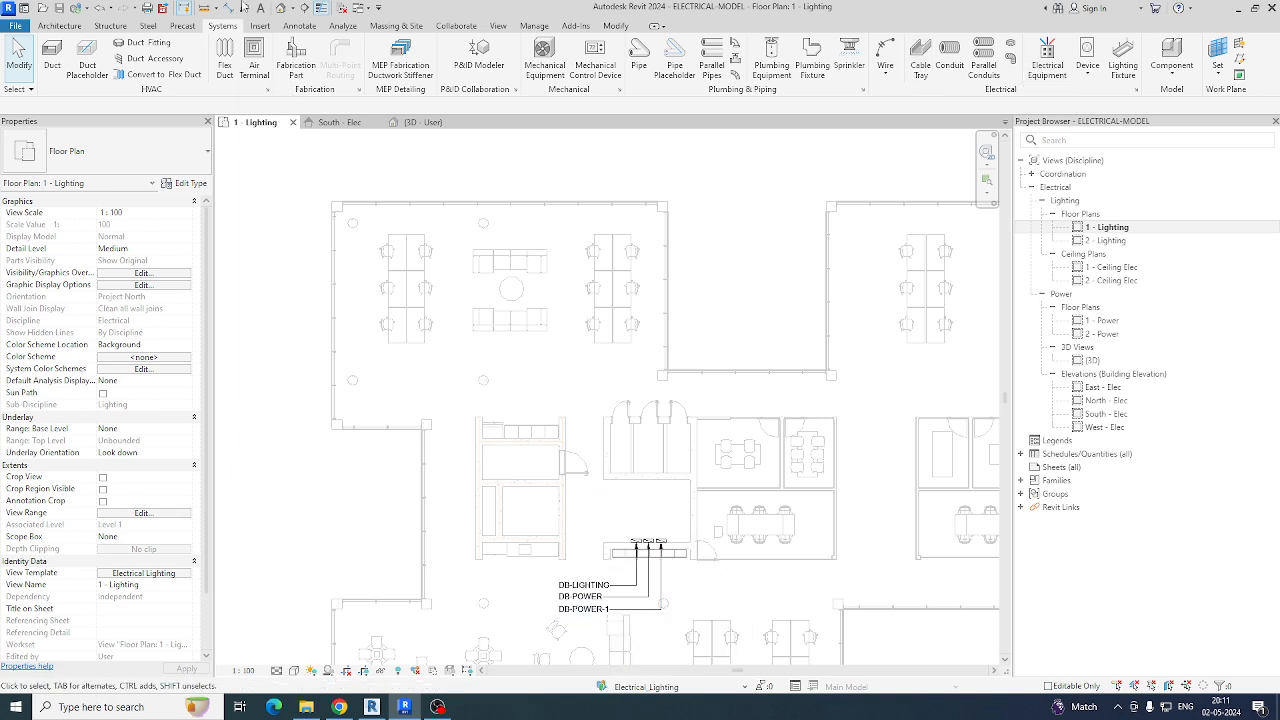
{"action": "left_click", "coordinate": [1123, 62]}
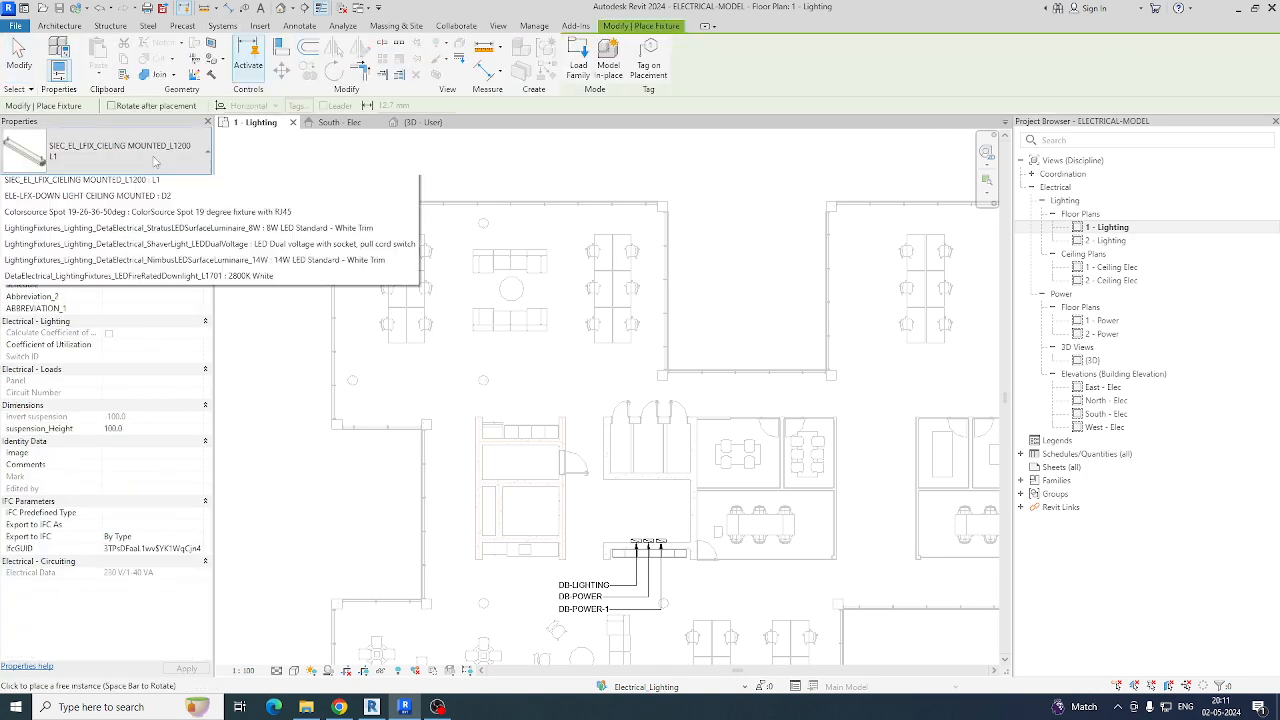
{"action": "left_click", "coordinate": [155, 160]}
{"action": "scroll", "coordinate": [100, 348], "scroll_direction": "up", "scroll_amount": 8}
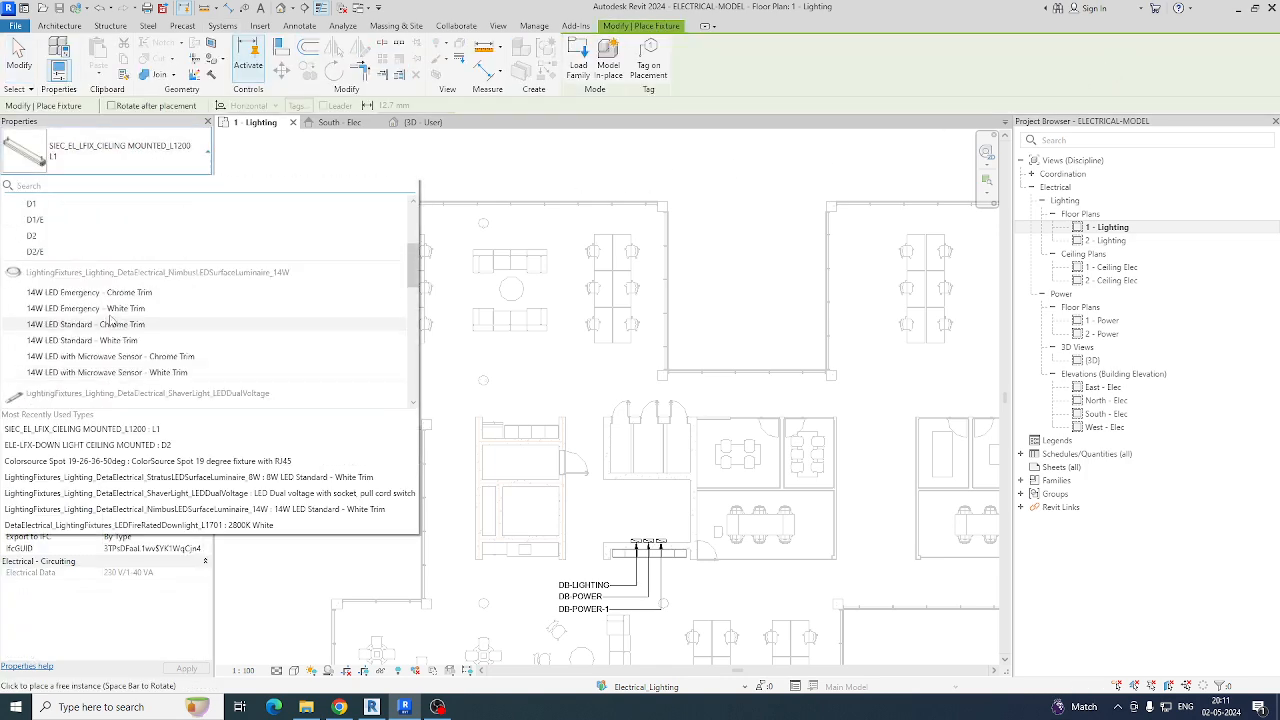
{"action": "scroll", "coordinate": [120, 310], "scroll_direction": "down", "scroll_amount": 8}
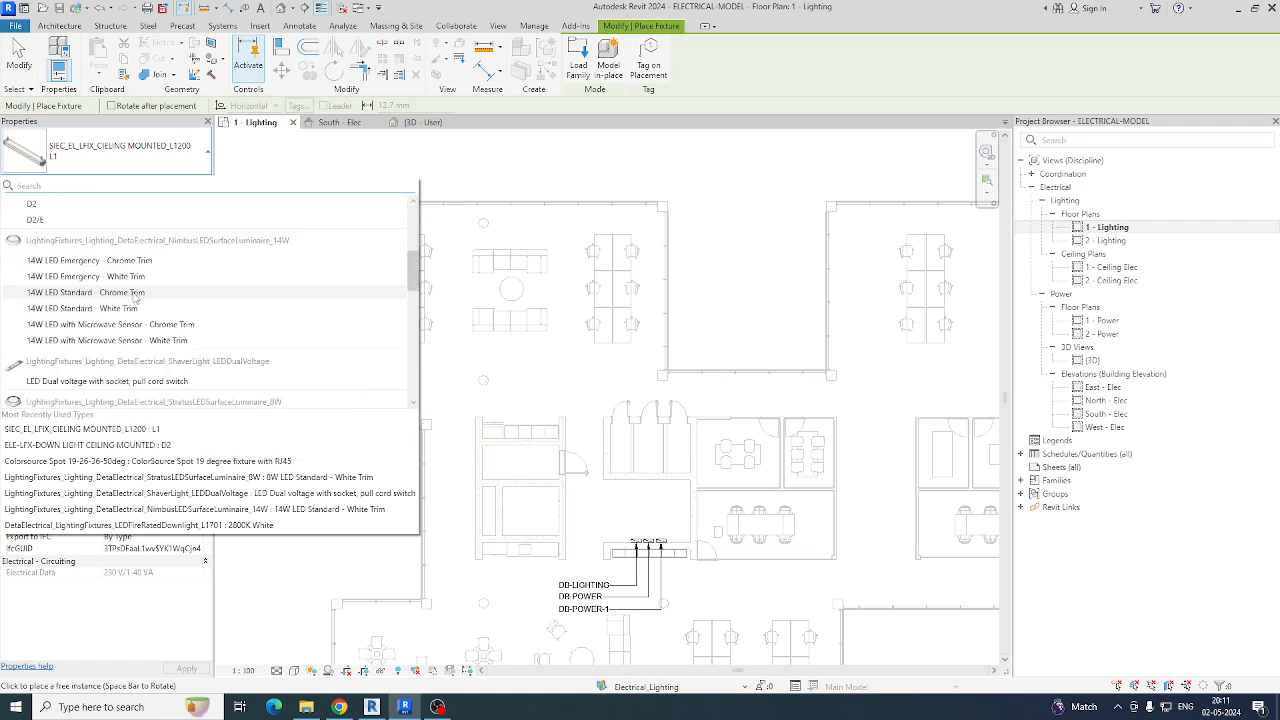
{"action": "scroll", "coordinate": [135, 297], "scroll_direction": "down", "scroll_amount": 5}
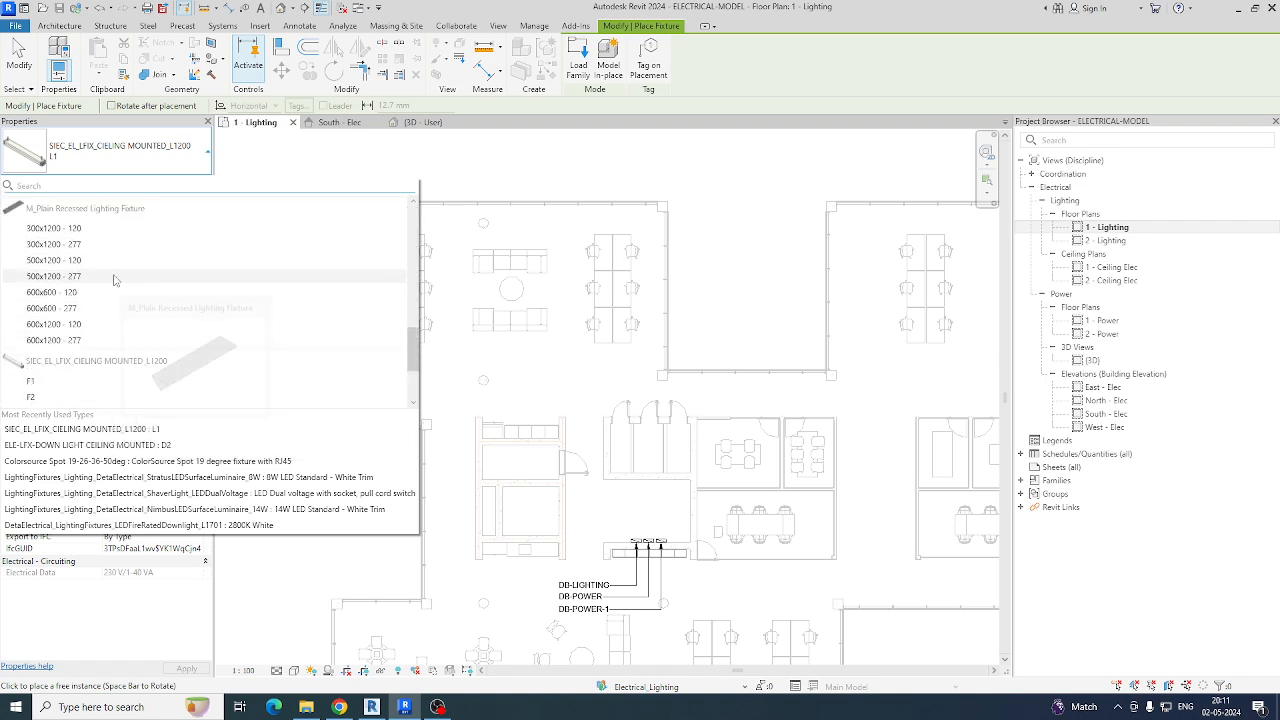
{"action": "key", "text": "Escape"}
{"action": "key", "text": "Escape"}
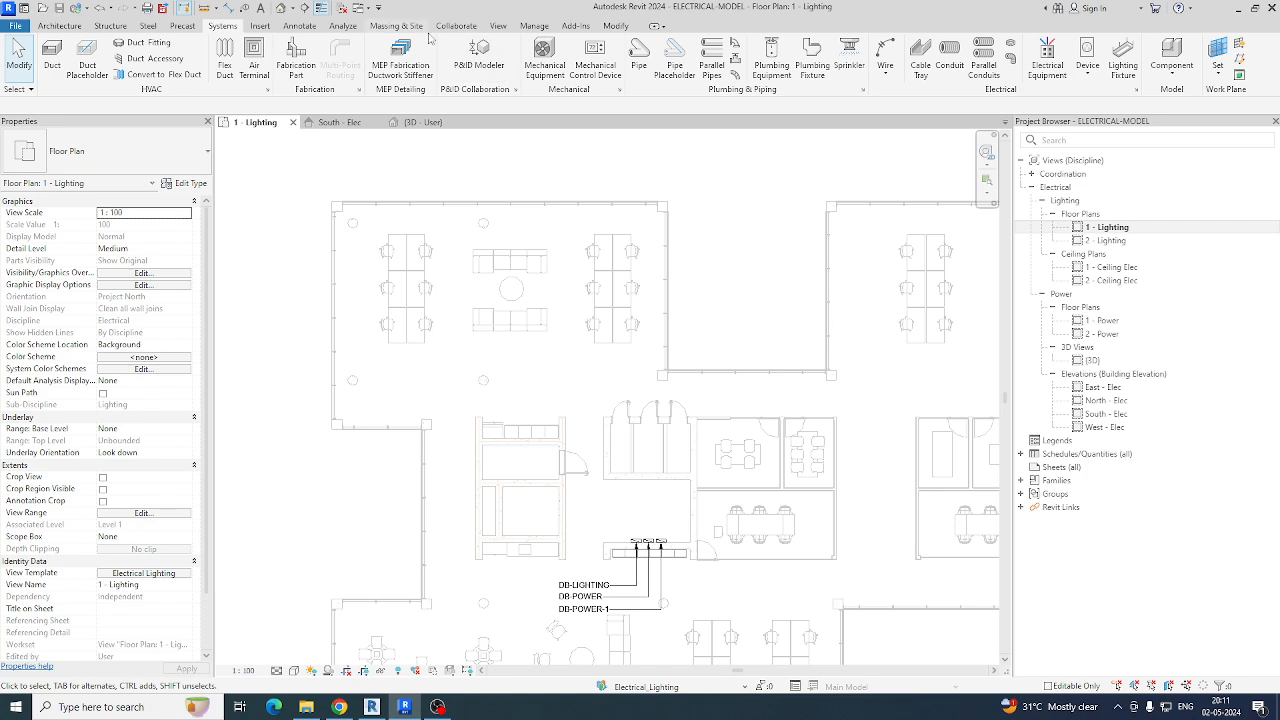
Step: Load the family Lighting_CeilingMounted_LineaLightGroup_Edith_S_600x600 from the Downloads folder into the project
{"action": "left_click", "coordinate": [262, 26]}
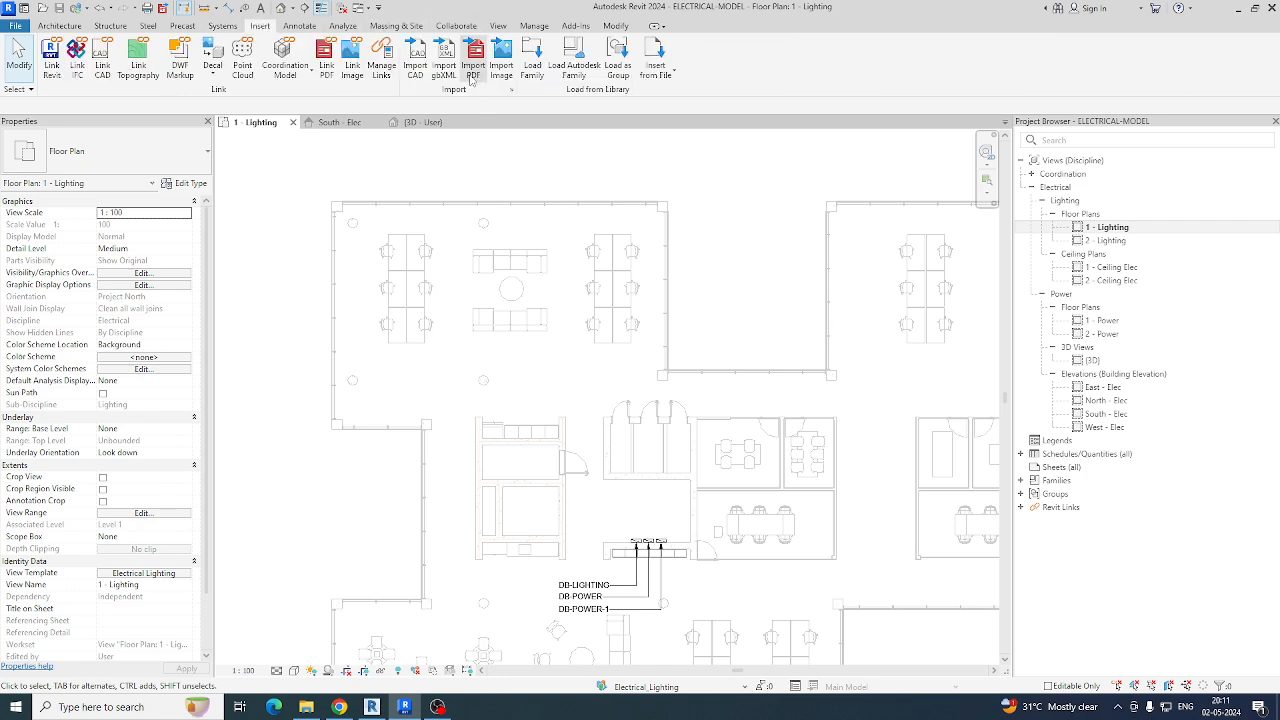
{"action": "left_click", "coordinate": [532, 62]}
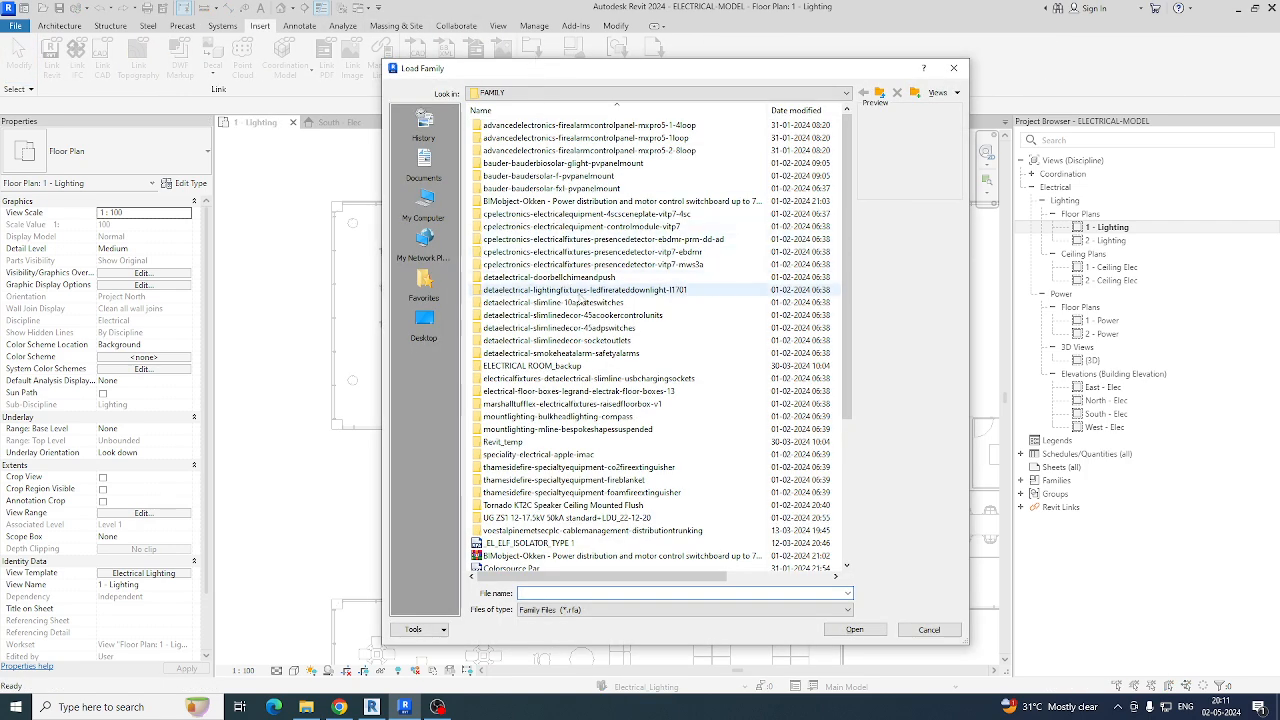
{"action": "left_click", "coordinate": [424, 199]}
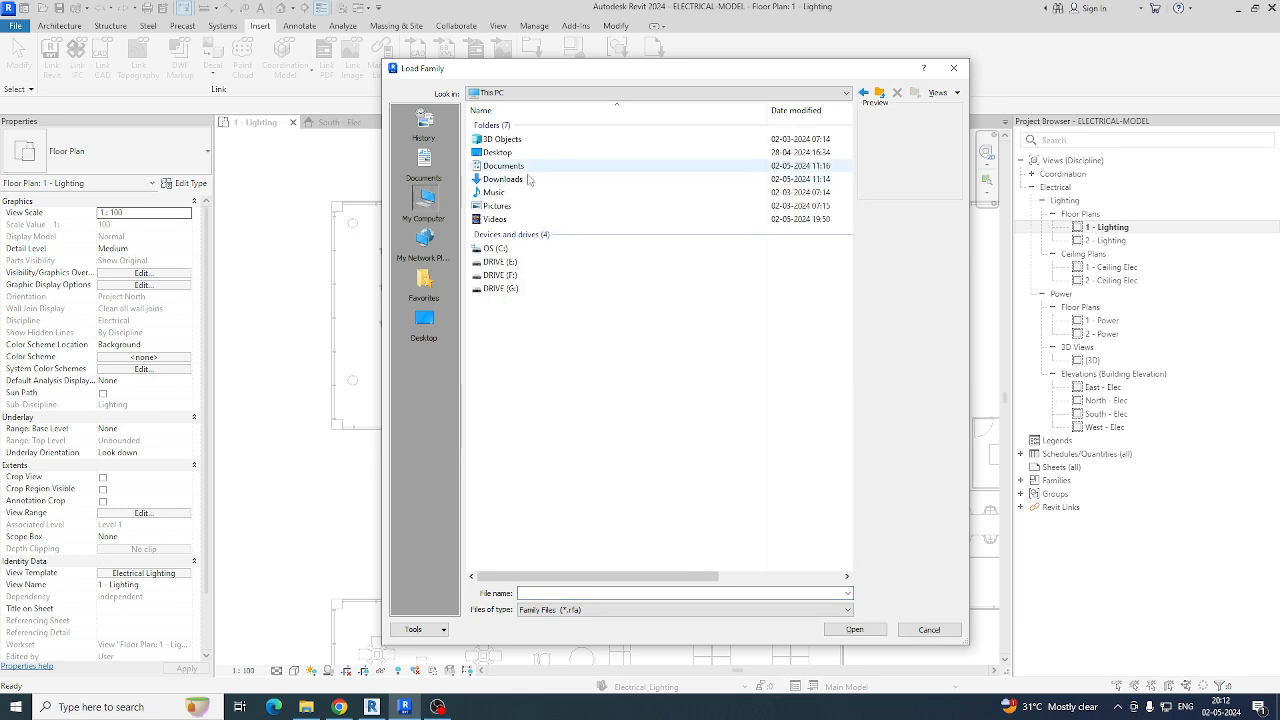
{"action": "double_click", "coordinate": [530, 164]}
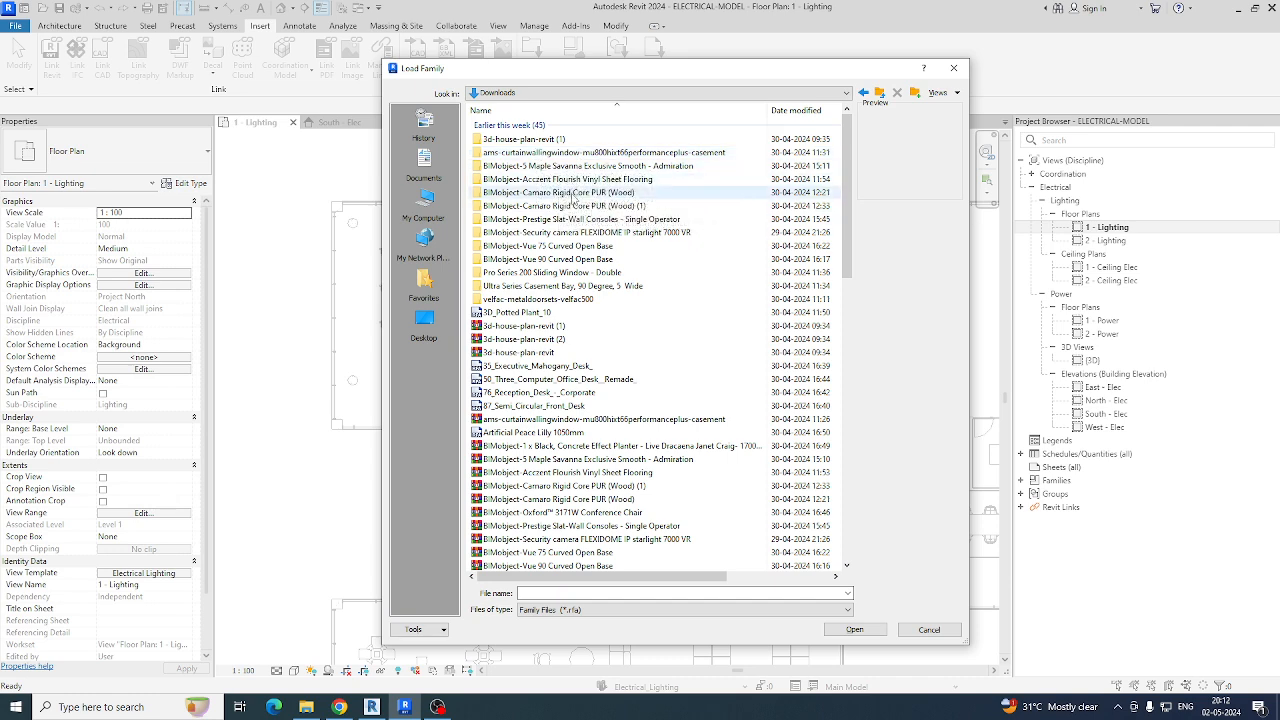
{"action": "scroll", "coordinate": [567, 314], "scroll_direction": "down", "scroll_amount": 3}
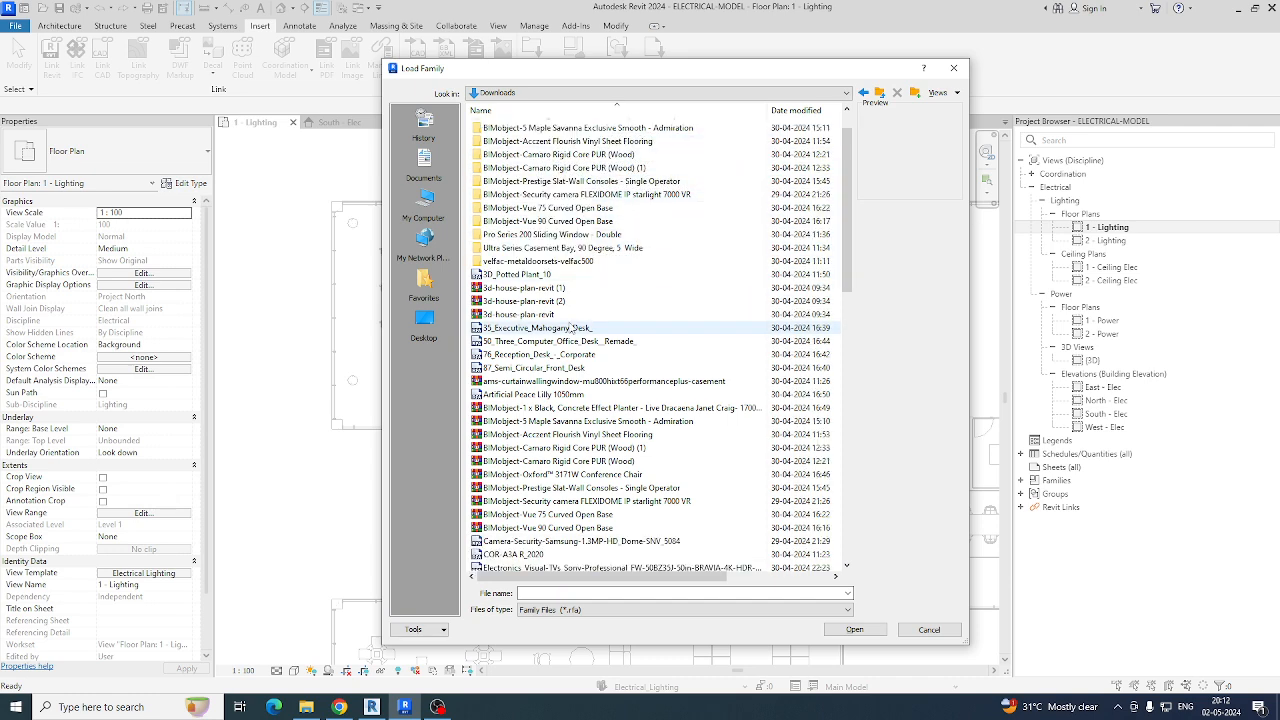
{"action": "left_click", "coordinate": [540, 465]}
{"action": "left_click", "coordinate": [520, 479]}
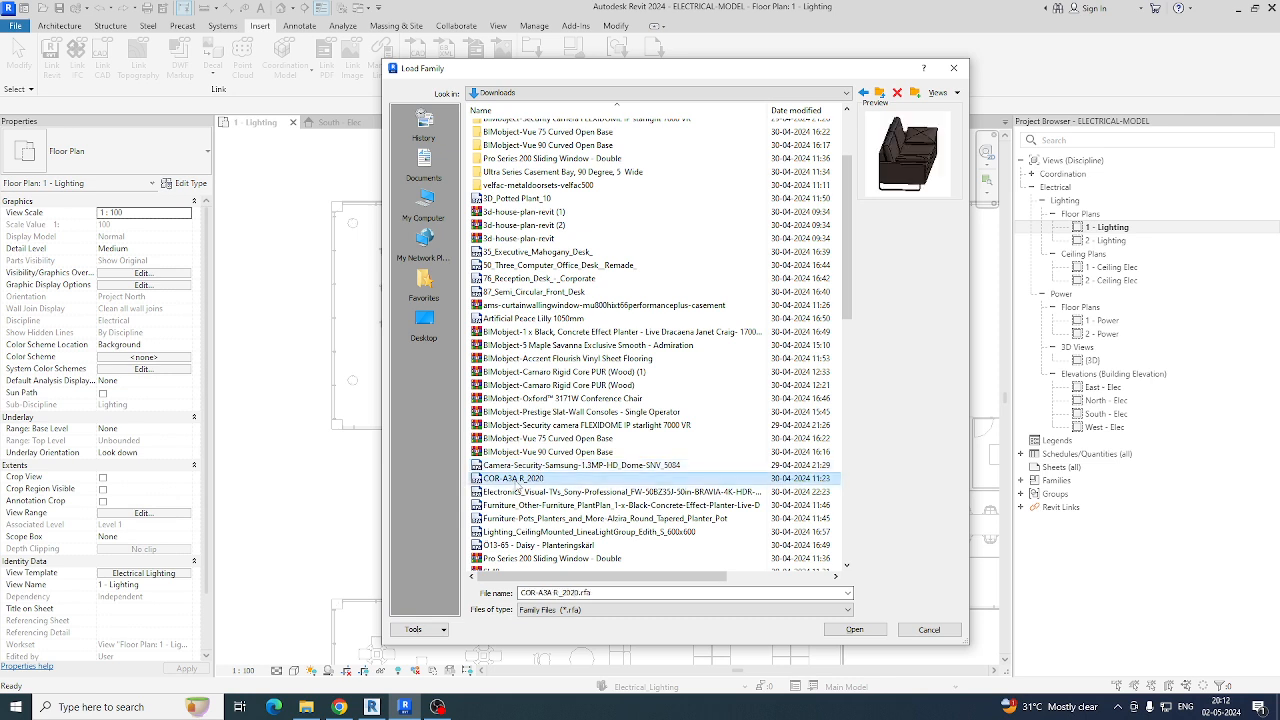
{"action": "left_click", "coordinate": [515, 492]}
{"action": "left_click", "coordinate": [518, 505]}
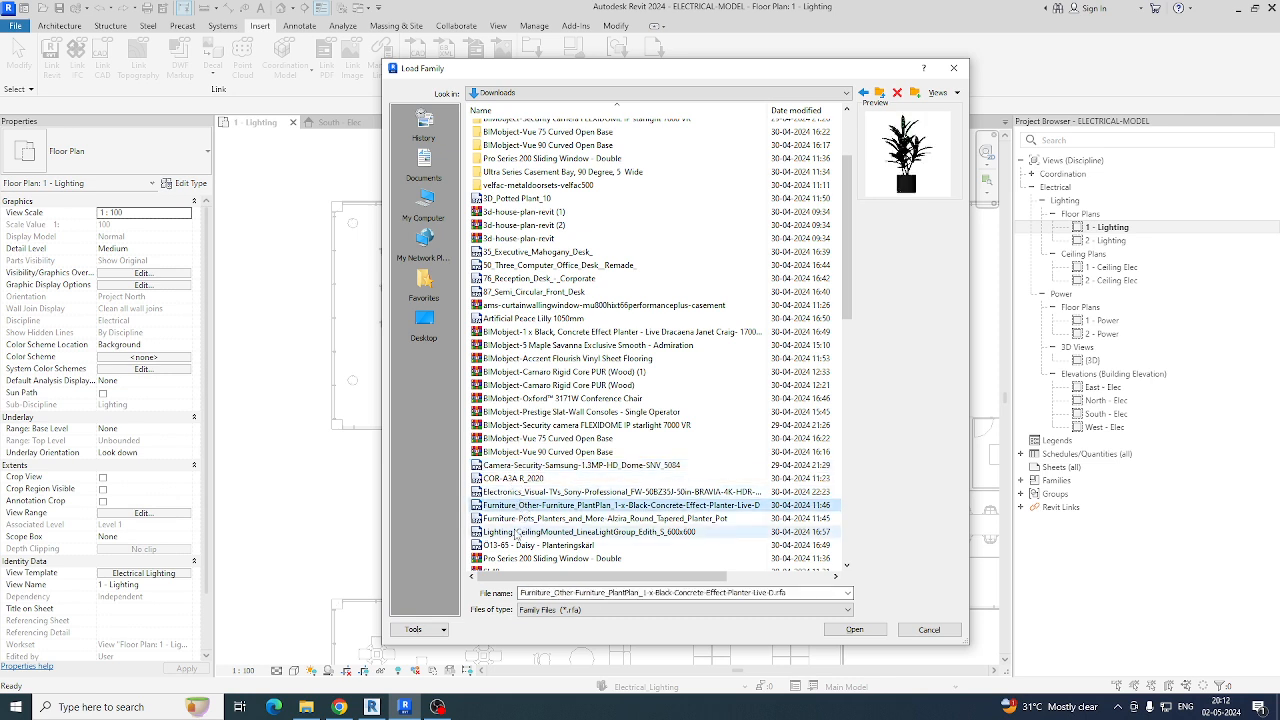
{"action": "left_click", "coordinate": [516, 532]}
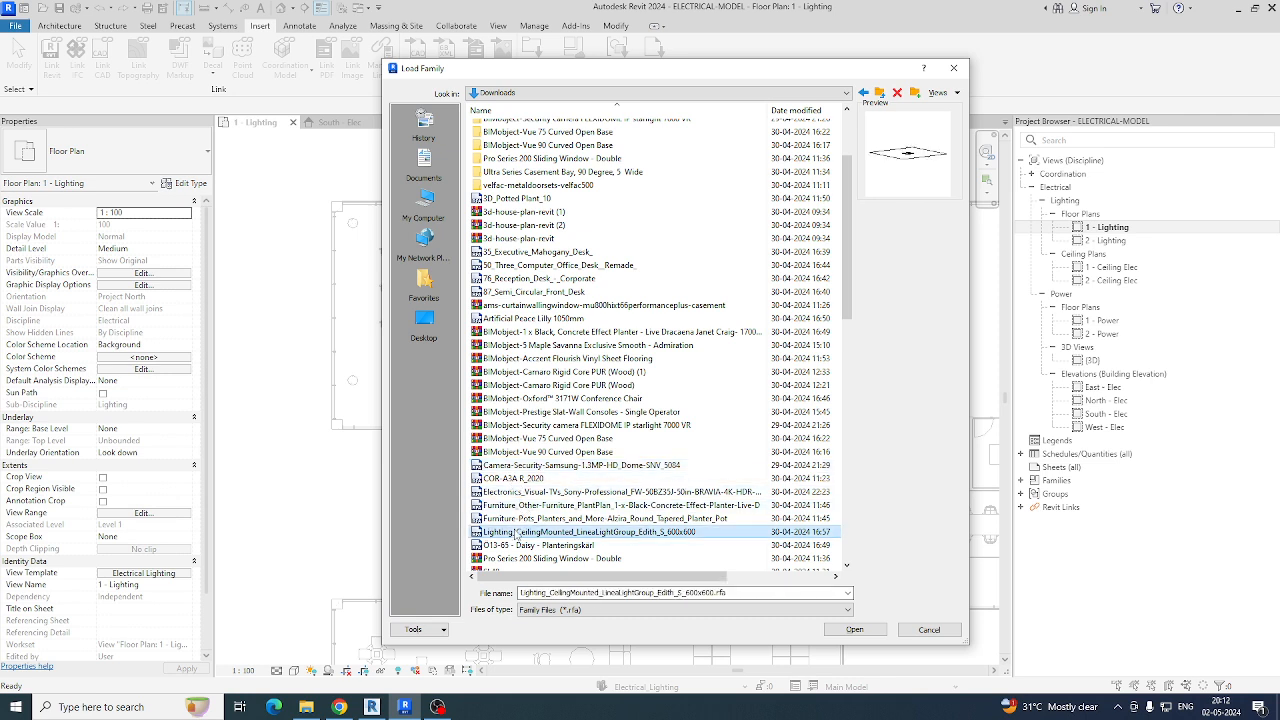
{"action": "left_click", "coordinate": [854, 630]}
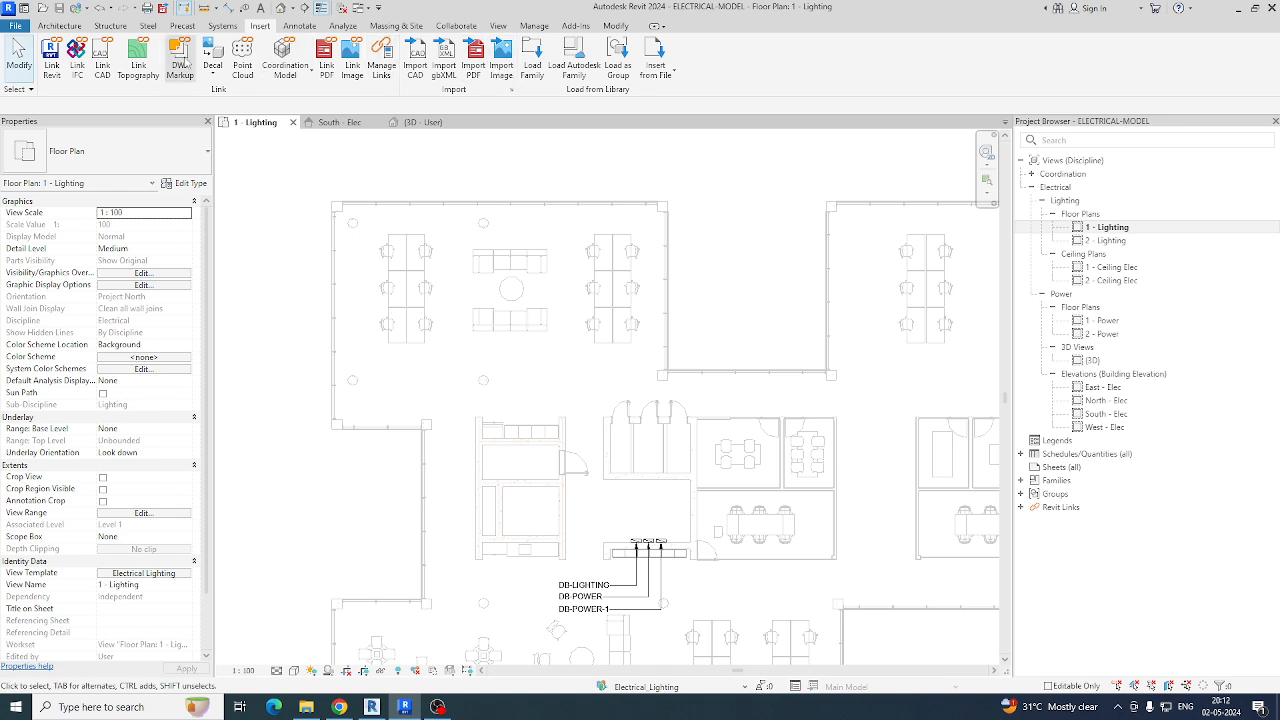
Step: Start placing a lighting fixture using the M_Plain Recessed Lighting Fixture family, type 600x600 - 120
{"action": "left_click", "coordinate": [223, 27]}
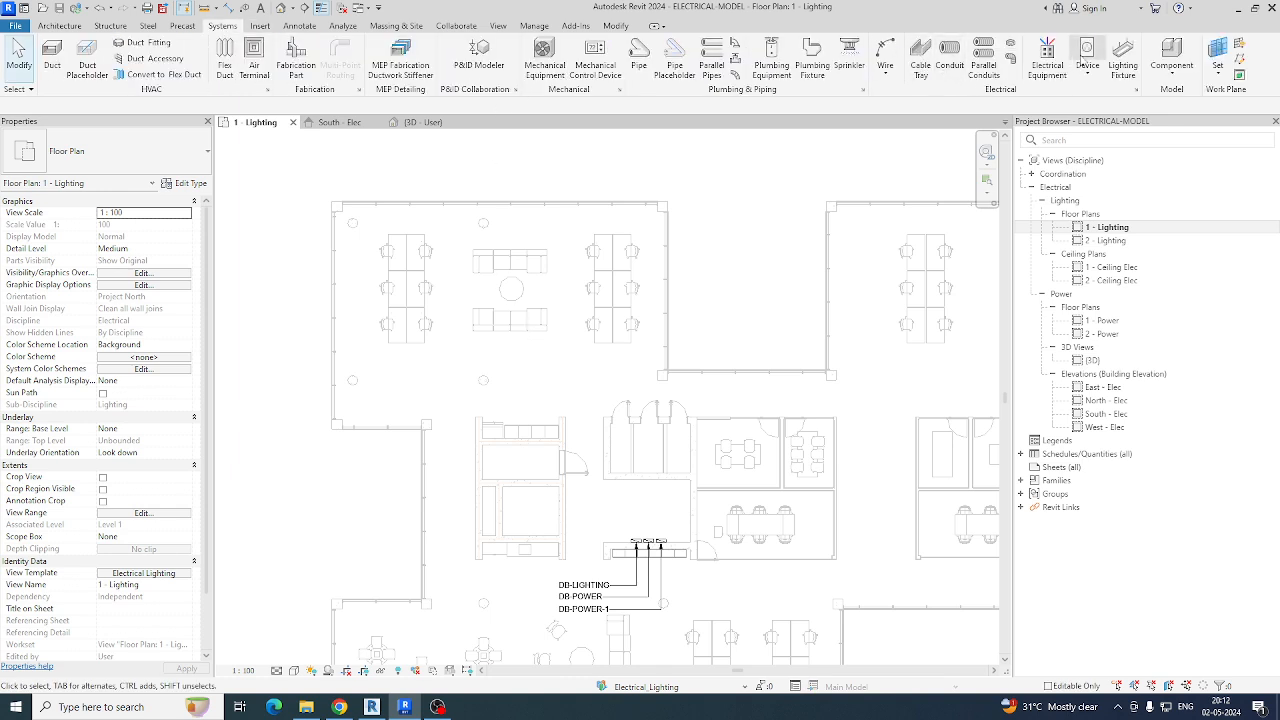
{"action": "left_click", "coordinate": [1120, 60]}
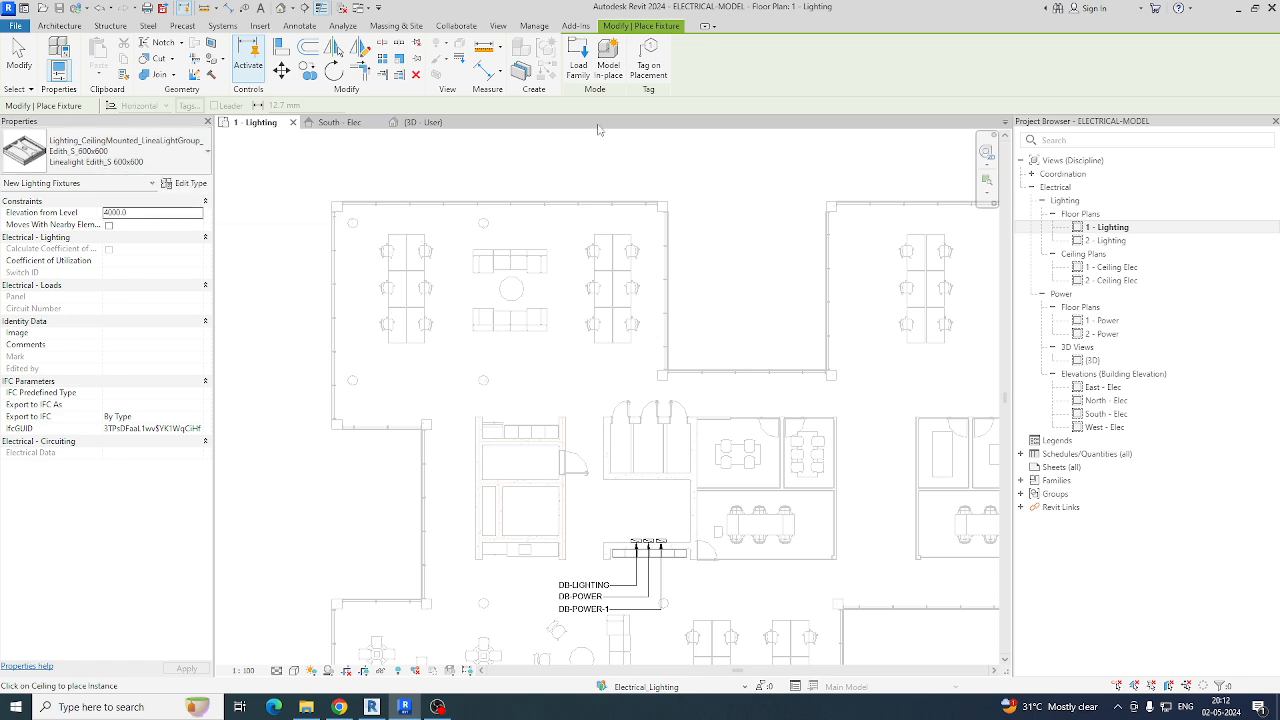
{"action": "left_click", "coordinate": [115, 183]}
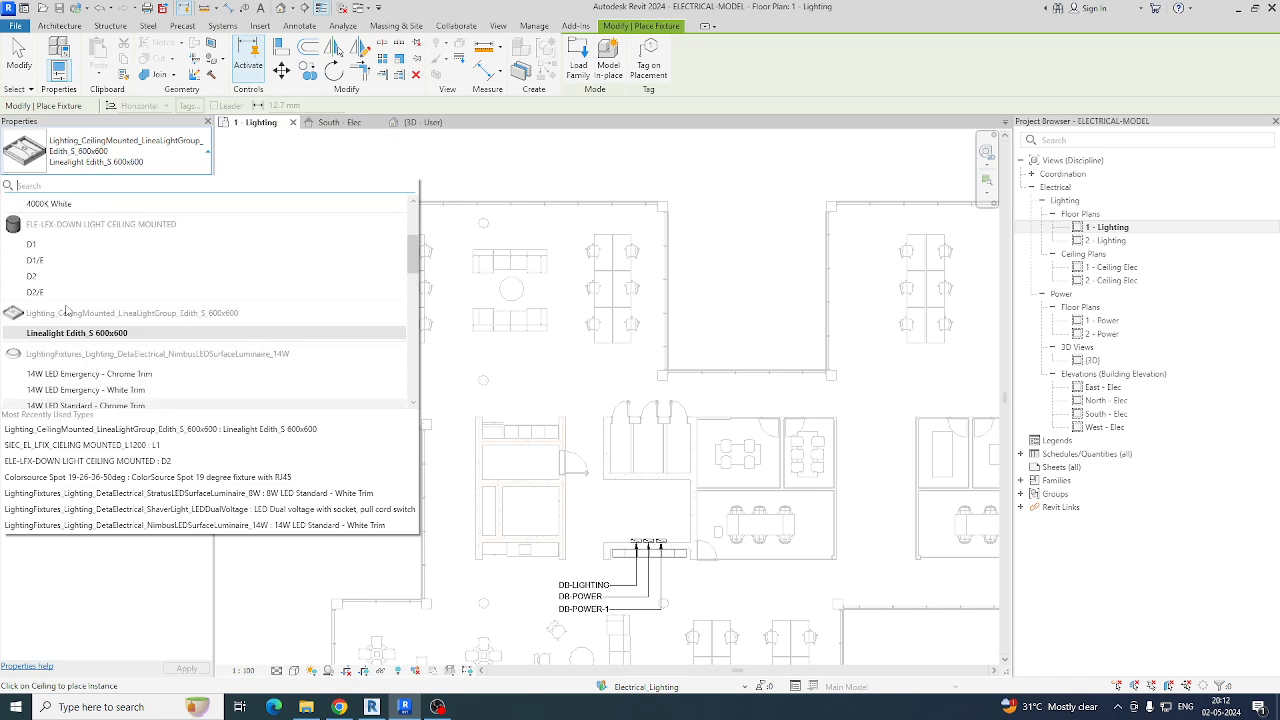
{"action": "scroll", "coordinate": [75, 330], "scroll_direction": "down", "scroll_amount": 5}
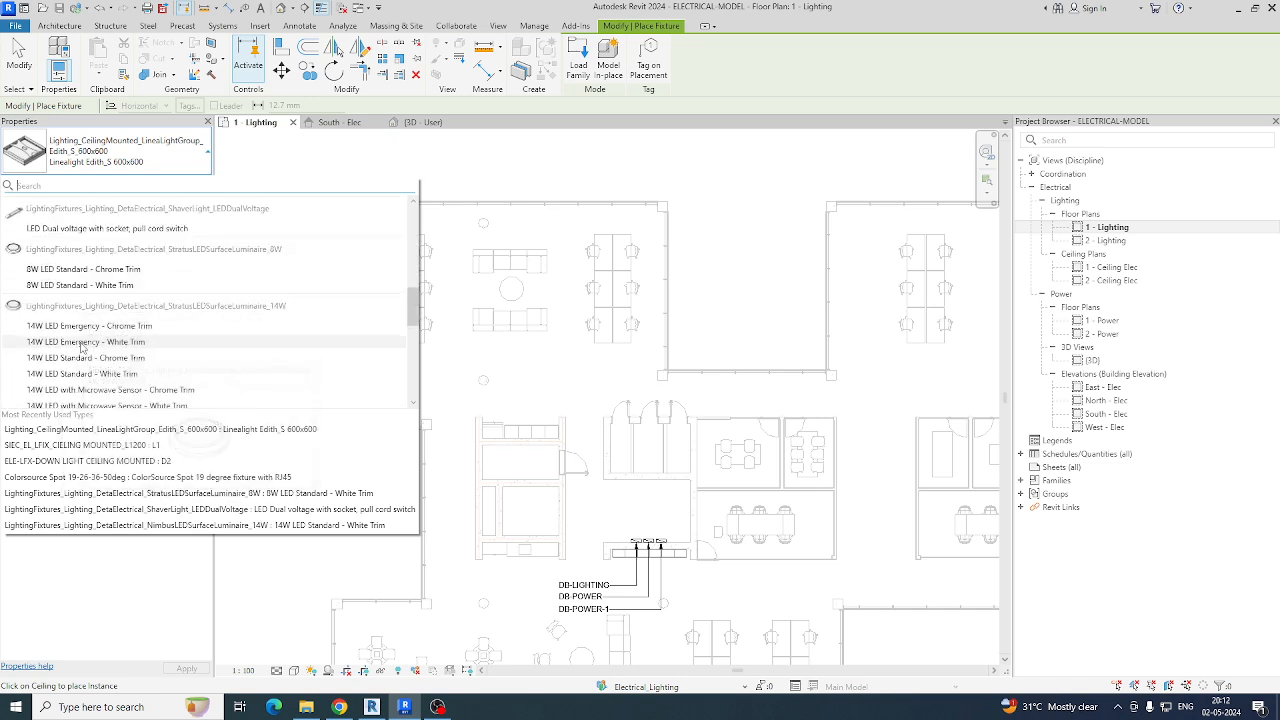
{"action": "scroll", "coordinate": [82, 340], "scroll_direction": "down", "scroll_amount": 5}
{"action": "scroll", "coordinate": [60, 280], "scroll_direction": "up", "scroll_amount": 1}
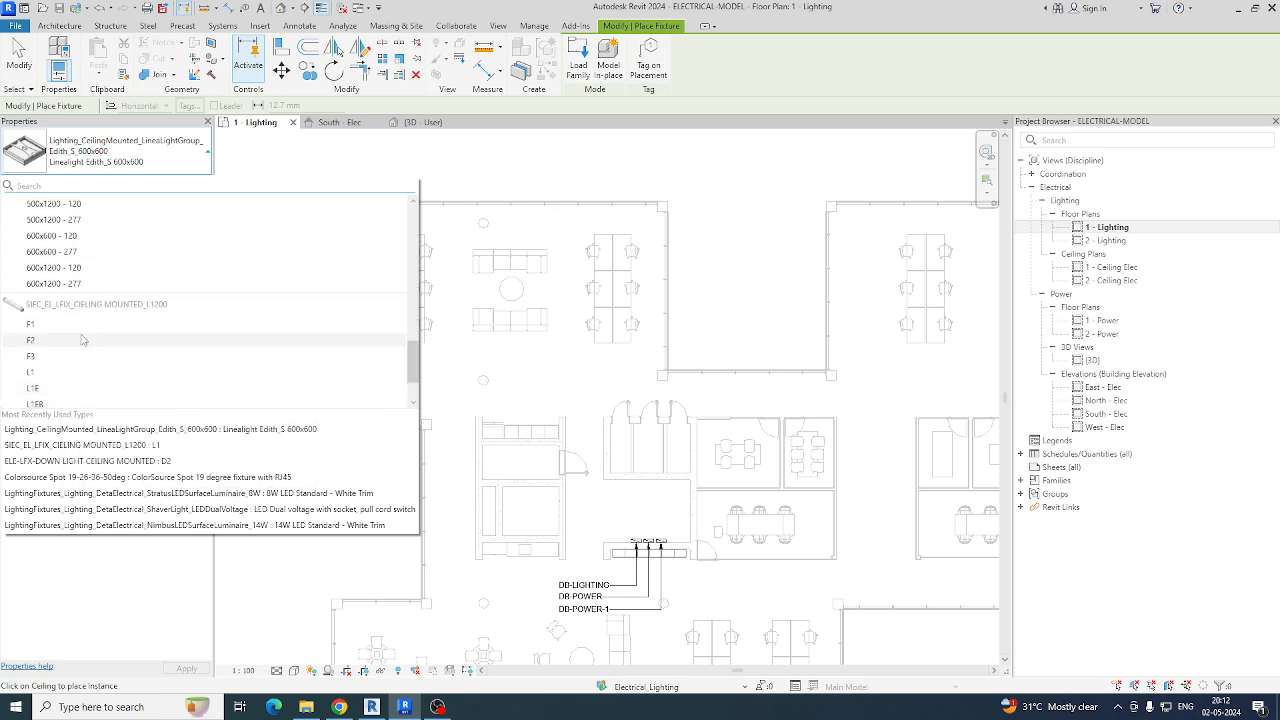
{"action": "left_click", "coordinate": [50, 236]}
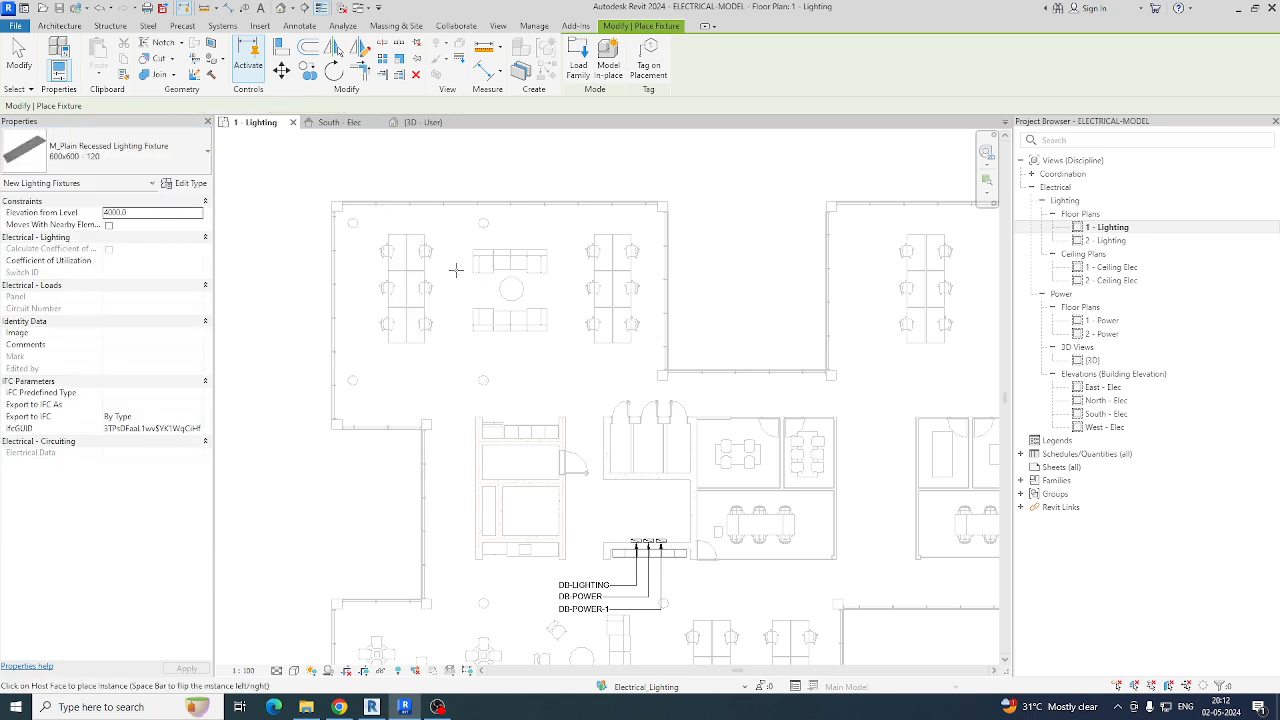
Step: Set the fixture placement to Place on Work Plane for the desk group in the upper-left office area
{"action": "left_click", "coordinate": [737, 60]}
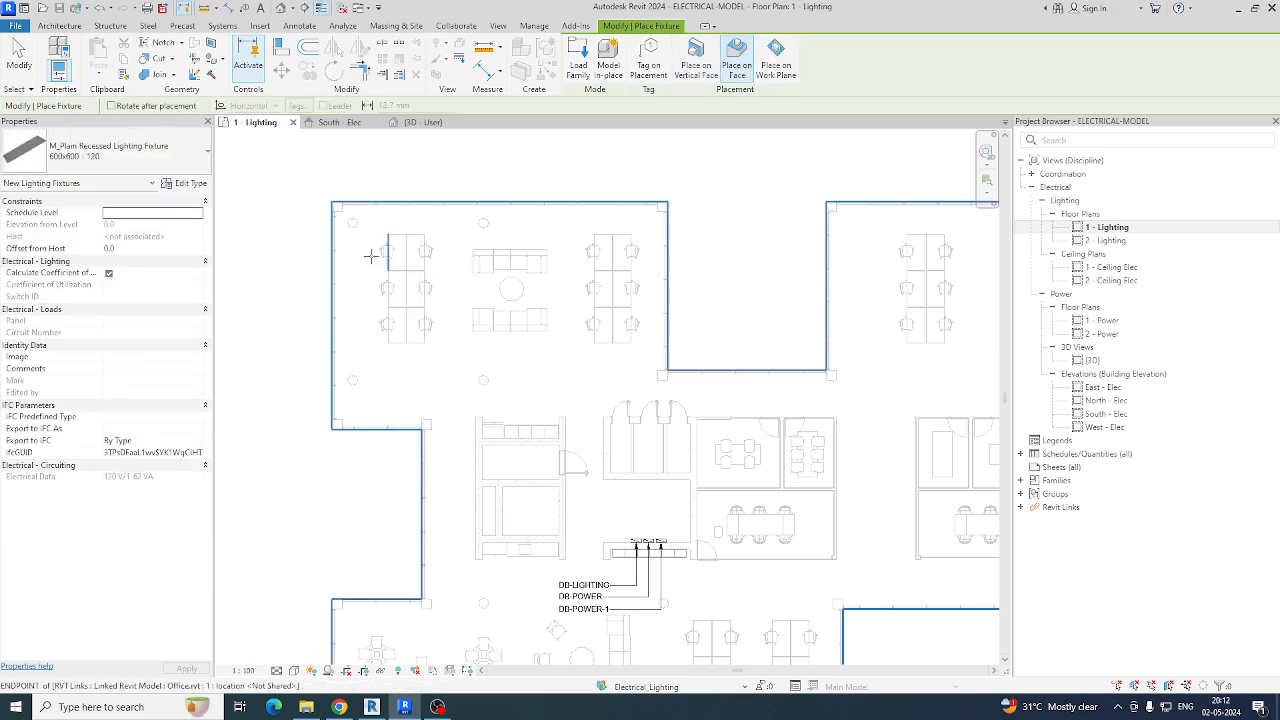
{"action": "scroll", "coordinate": [400, 240], "scroll_direction": "up", "scroll_amount": 2}
{"action": "left_click", "coordinate": [770, 66]}
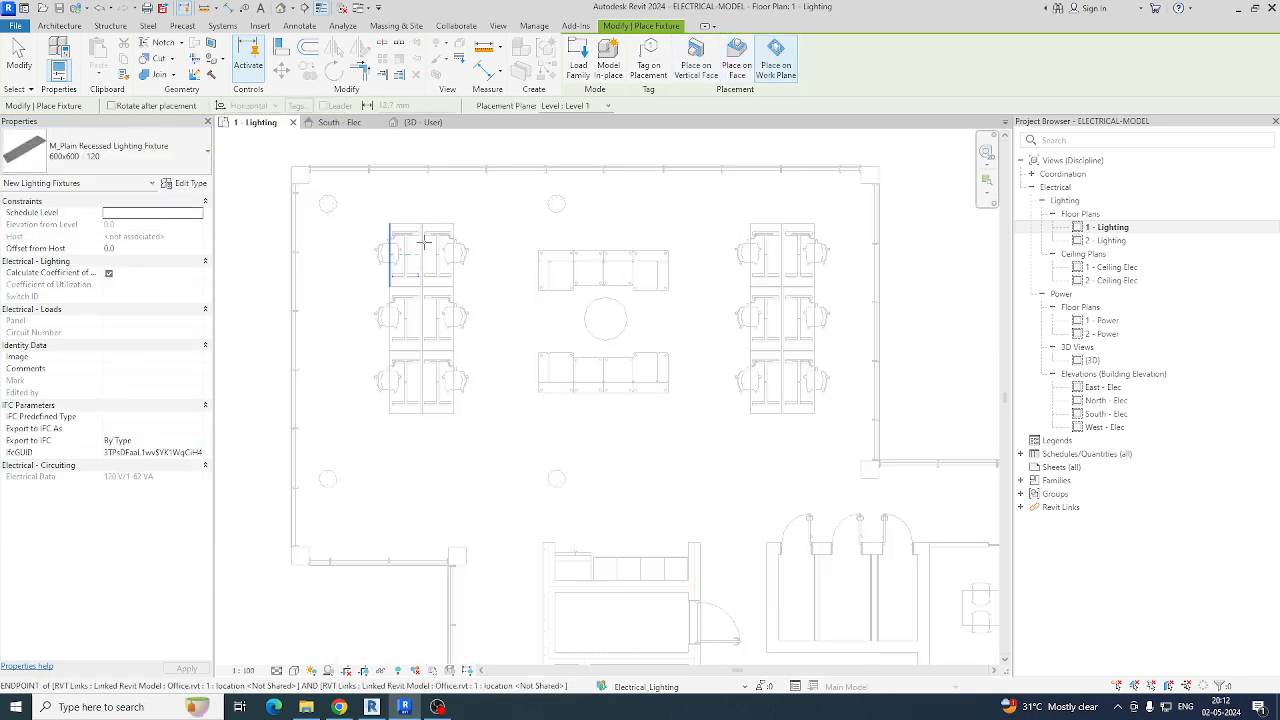
{"action": "scroll", "coordinate": [429, 240], "scroll_direction": "up", "scroll_amount": 2}
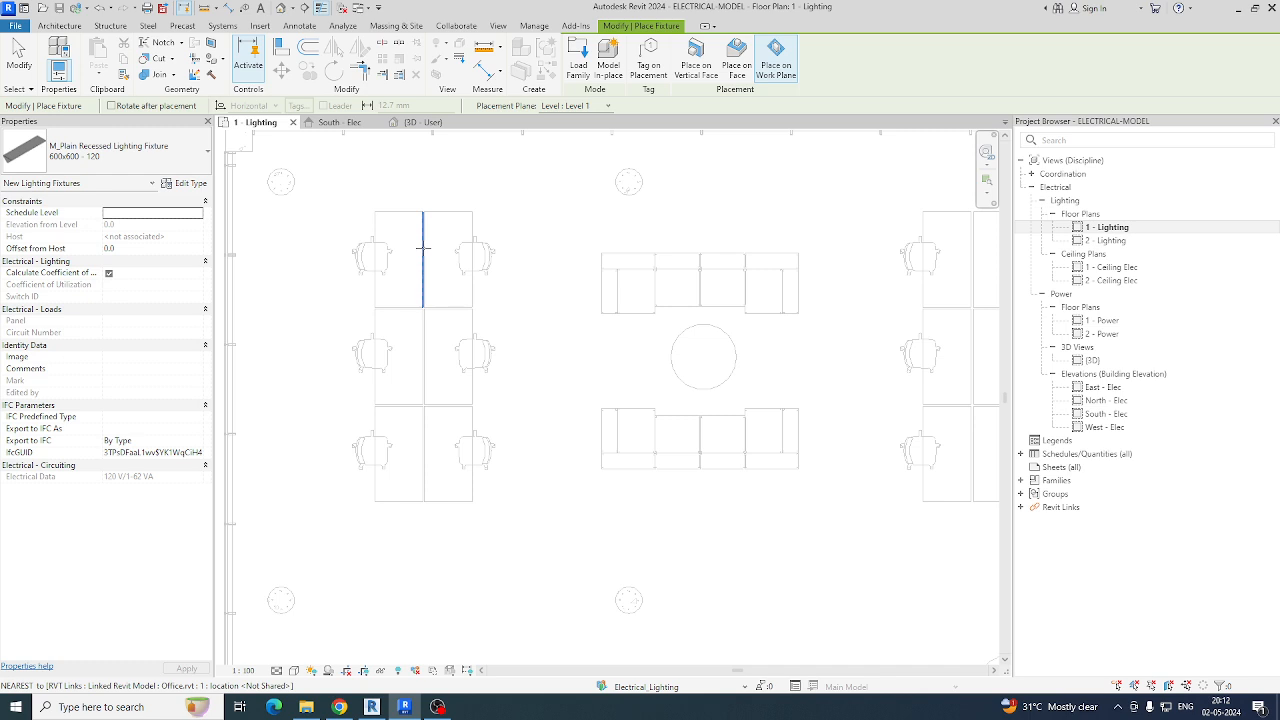
Step: Switch the fixture type to 600x600 - 277 and place one over the middle of the upper-left desk on the Level 1 work plane
{"action": "left_click", "coordinate": [129, 165]}
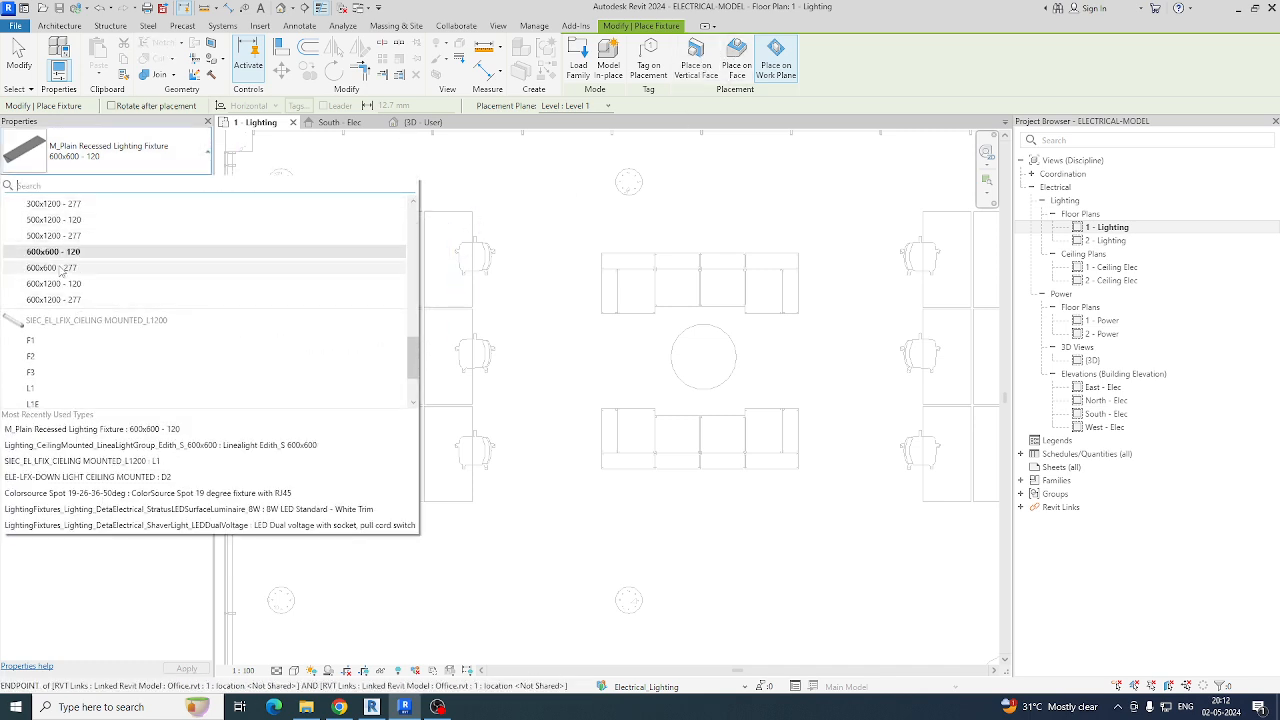
{"action": "left_click", "coordinate": [55, 268]}
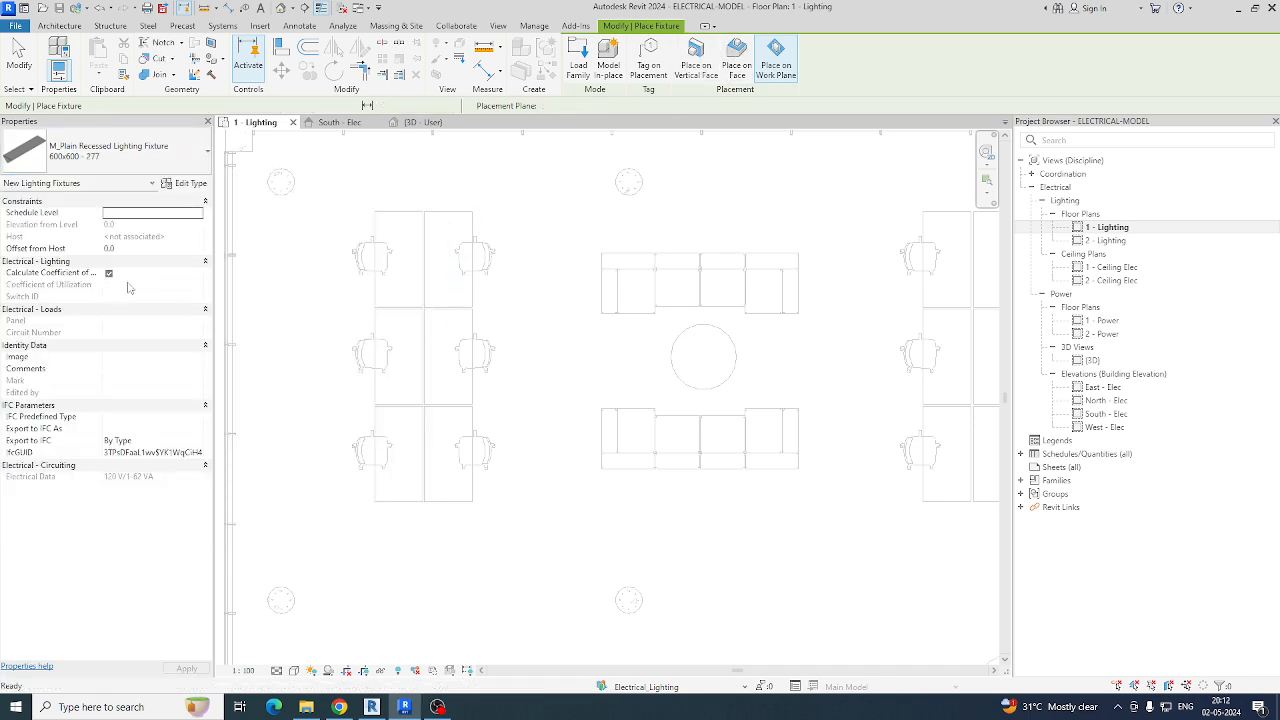
{"action": "left_click", "coordinate": [400, 258]}
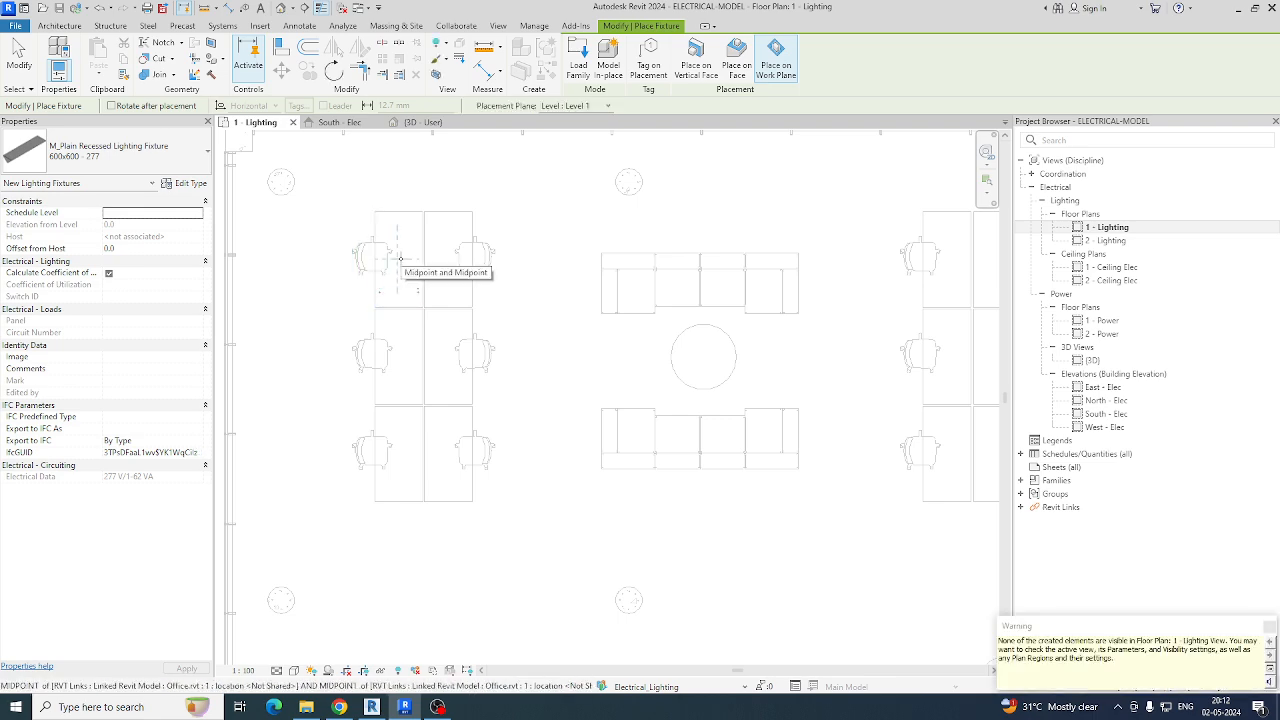
Step: Cut a building section across the full room width, just below the upper row of chairs, and open the section view
{"action": "key", "text": "Escape"}
{"action": "key", "text": "Escape"}
{"action": "scroll", "coordinate": [543, 314], "scroll_direction": "down", "scroll_amount": 3}
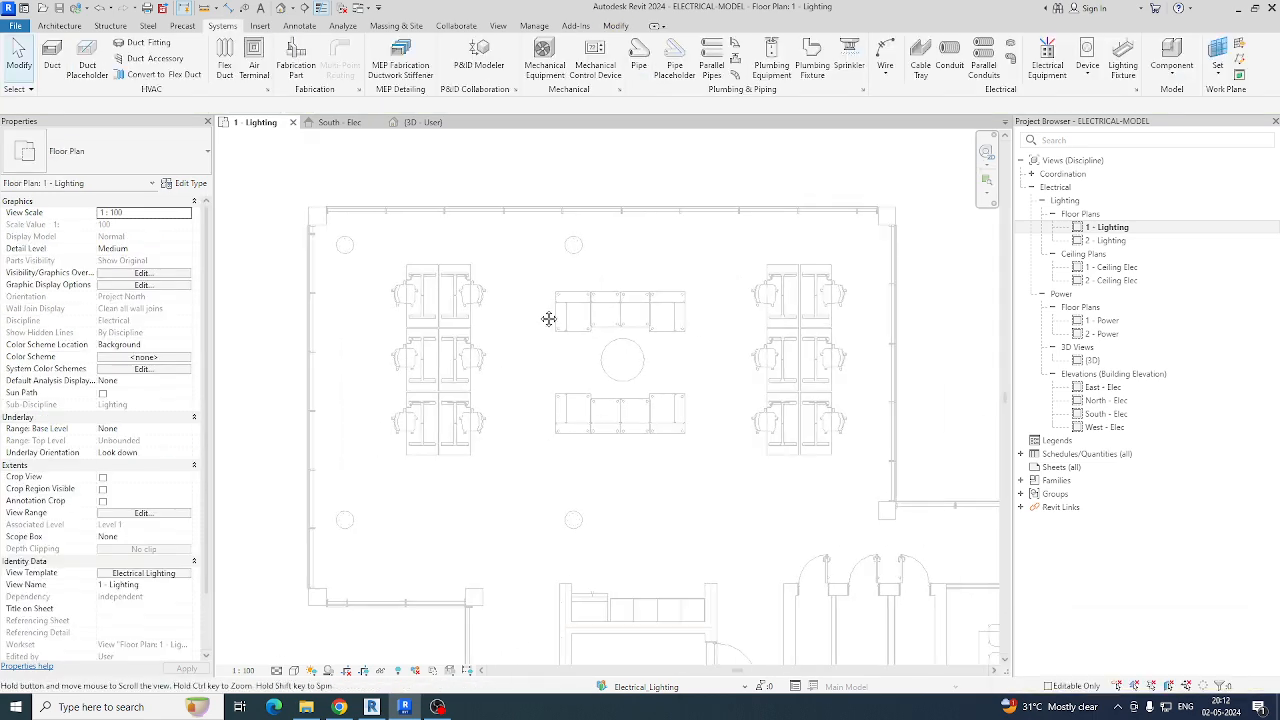
{"action": "left_click", "coordinate": [307, 8]}
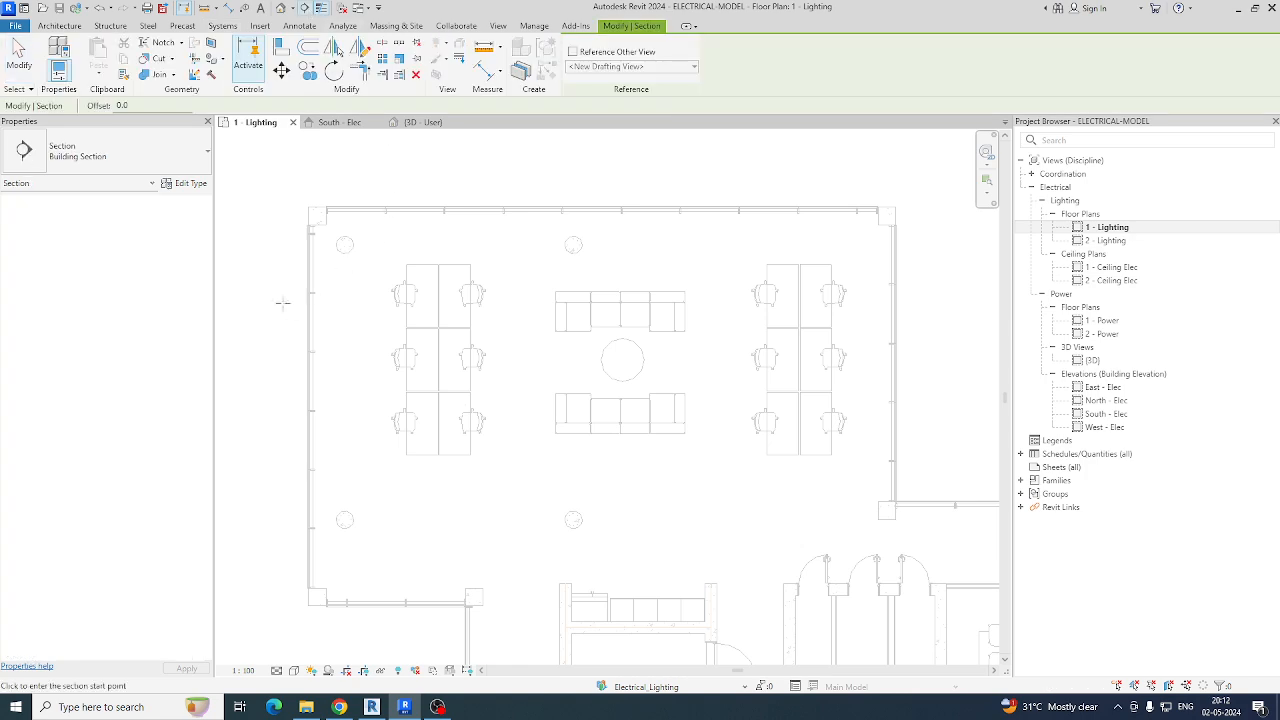
{"action": "left_click", "coordinate": [266, 320]}
{"action": "left_click", "coordinate": [928, 320]}
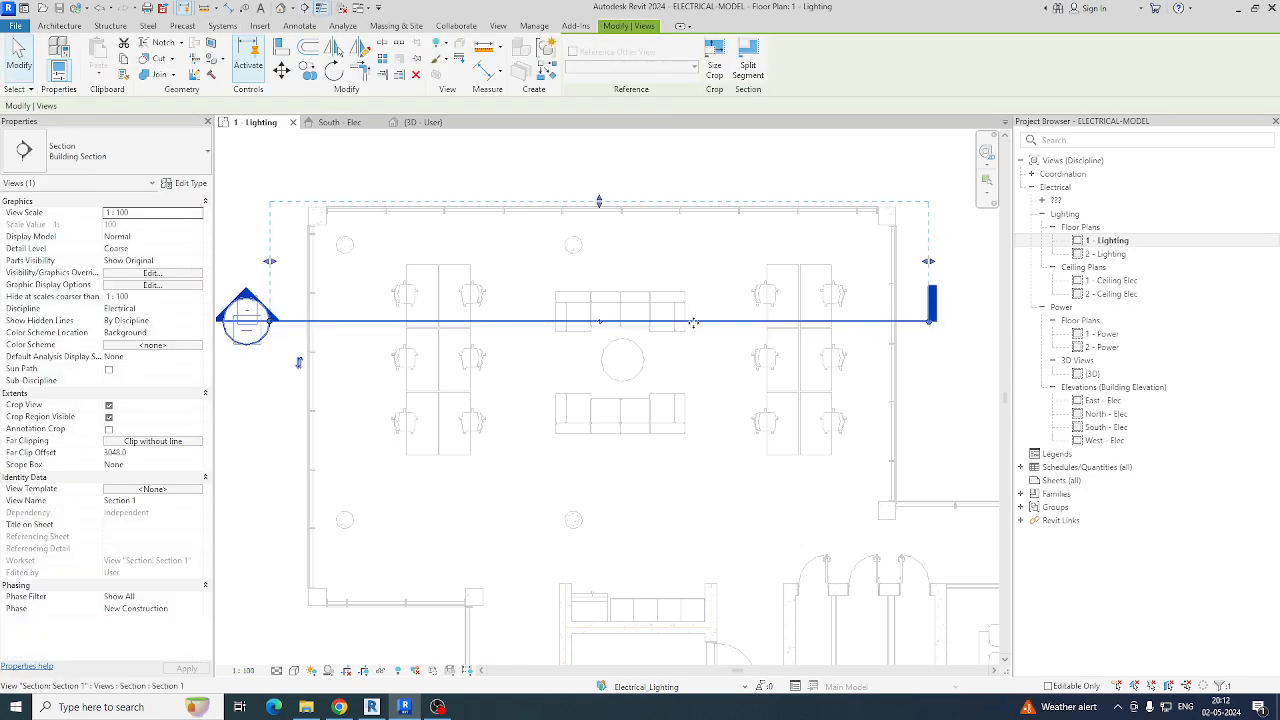
{"action": "right_click", "coordinate": [693, 310]}
{"action": "left_click", "coordinate": [745, 386]}
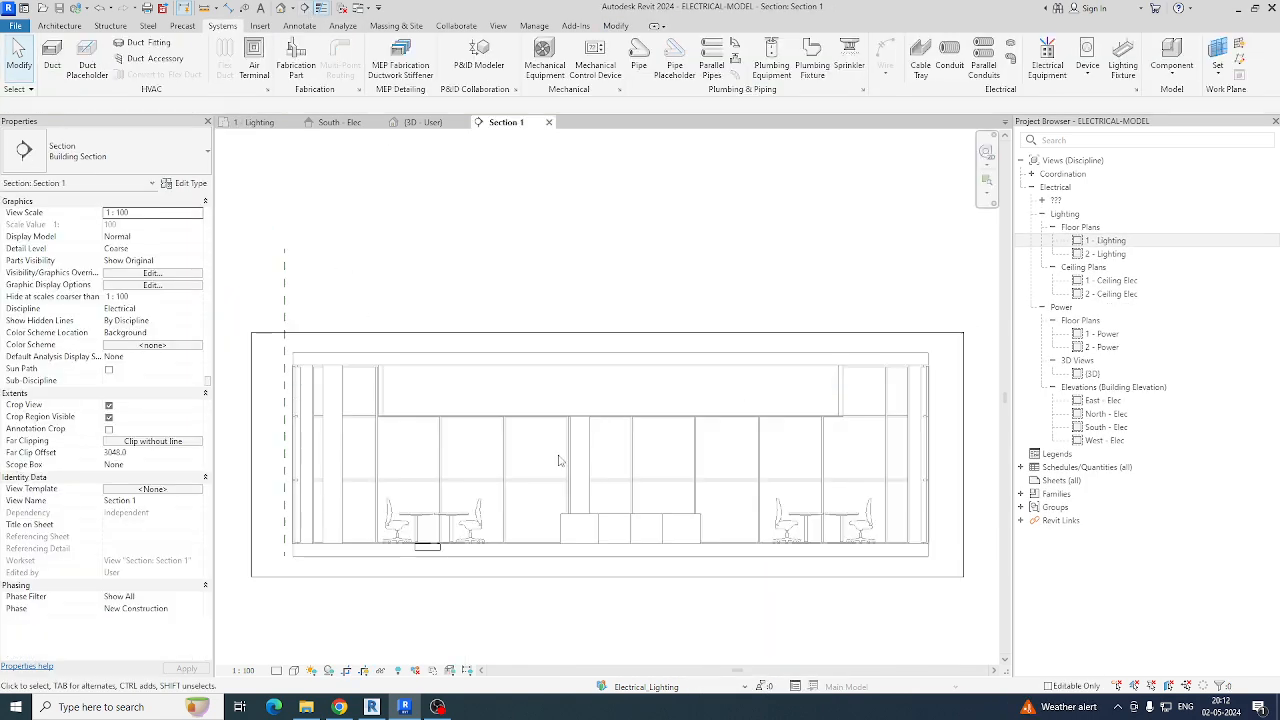
Step: Flip the recessed lighting fixture below the desk so it faces the other side of its work plane
{"action": "scroll", "coordinate": [475, 490], "scroll_direction": "up", "scroll_amount": 4}
{"action": "scroll", "coordinate": [480, 470], "scroll_direction": "up", "scroll_amount": 1}
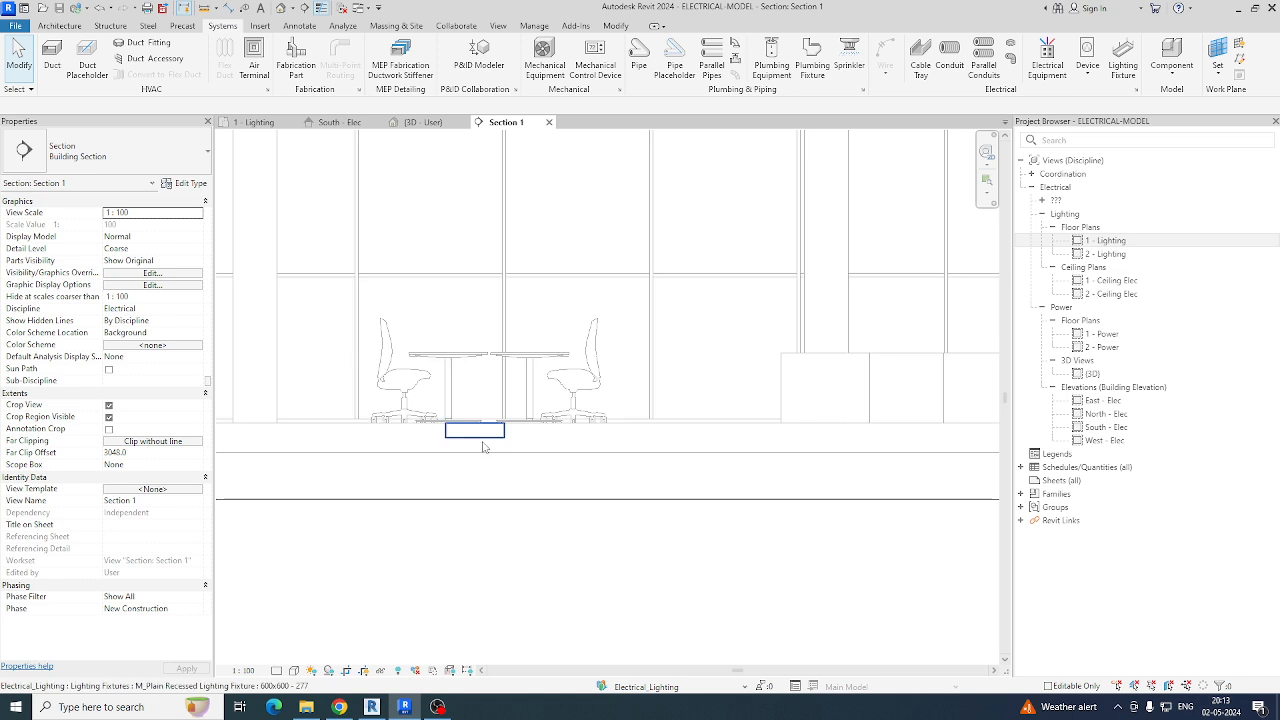
{"action": "left_click", "coordinate": [484, 437]}
{"action": "scroll", "coordinate": [571, 462], "scroll_direction": "down", "scroll_amount": 1}
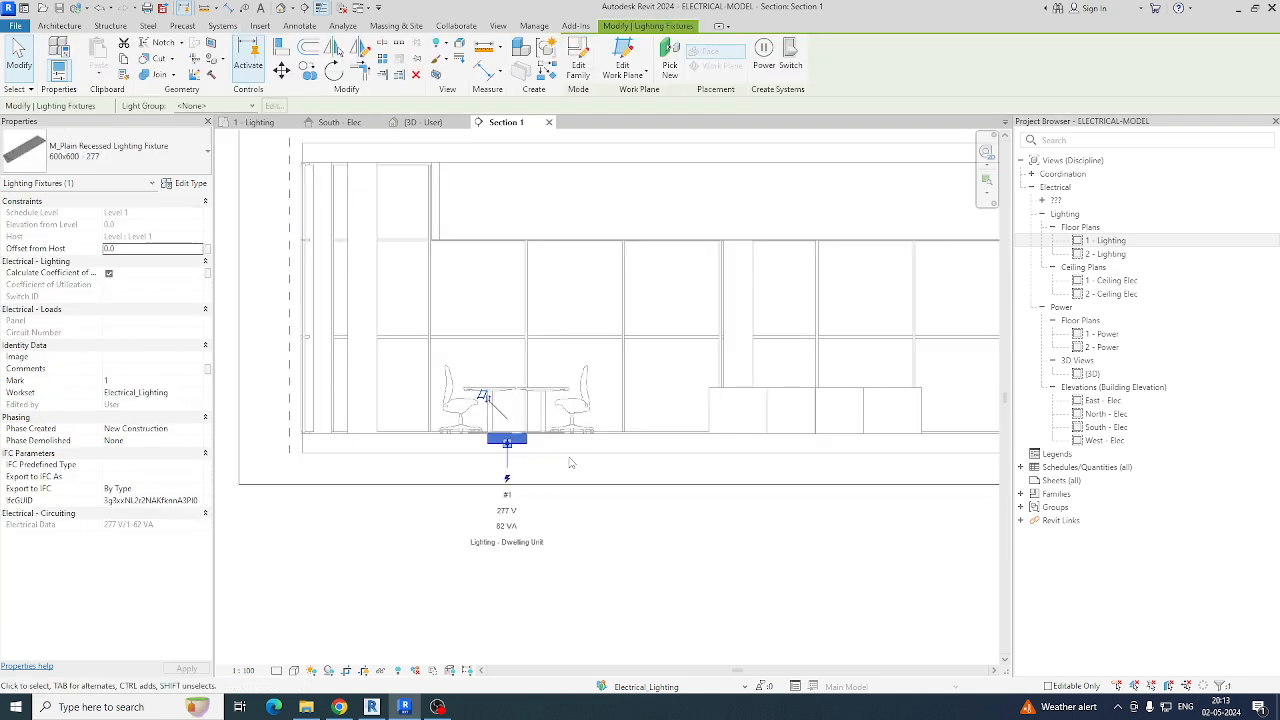
{"action": "middle_click_drag", "start_coordinate": [571, 462], "coordinate": [541, 455]}
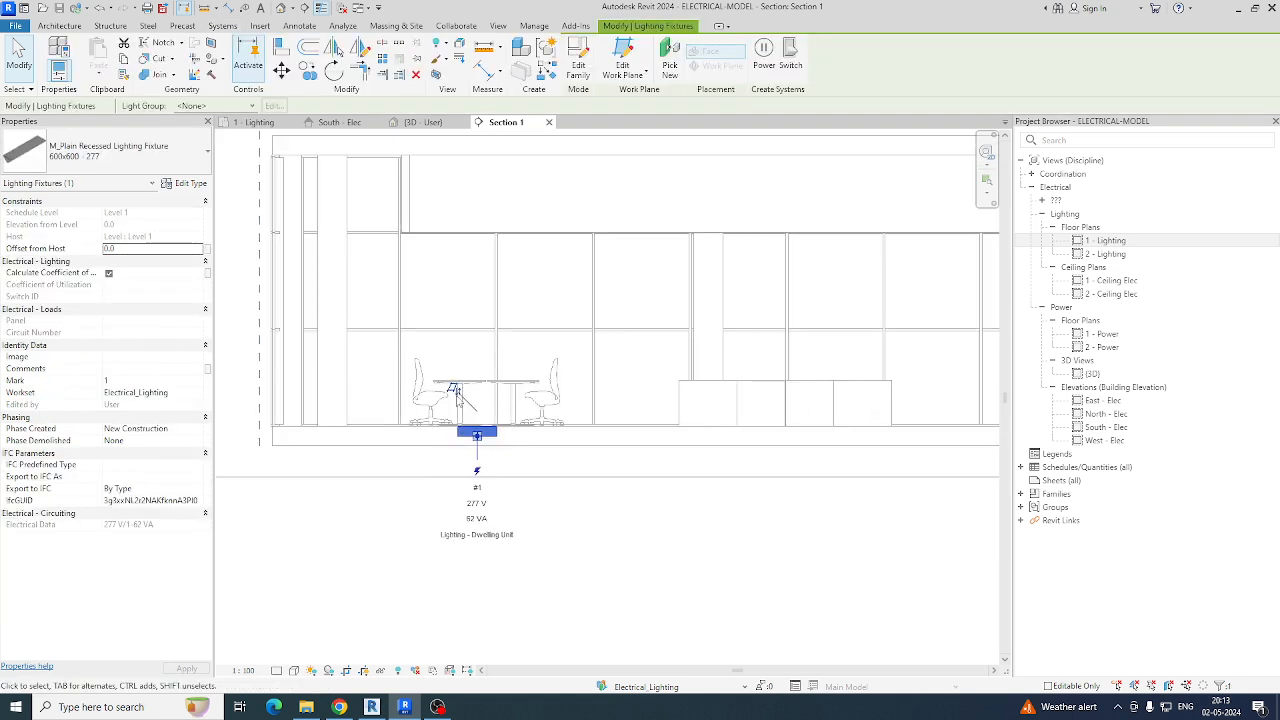
{"action": "left_click", "coordinate": [458, 391]}
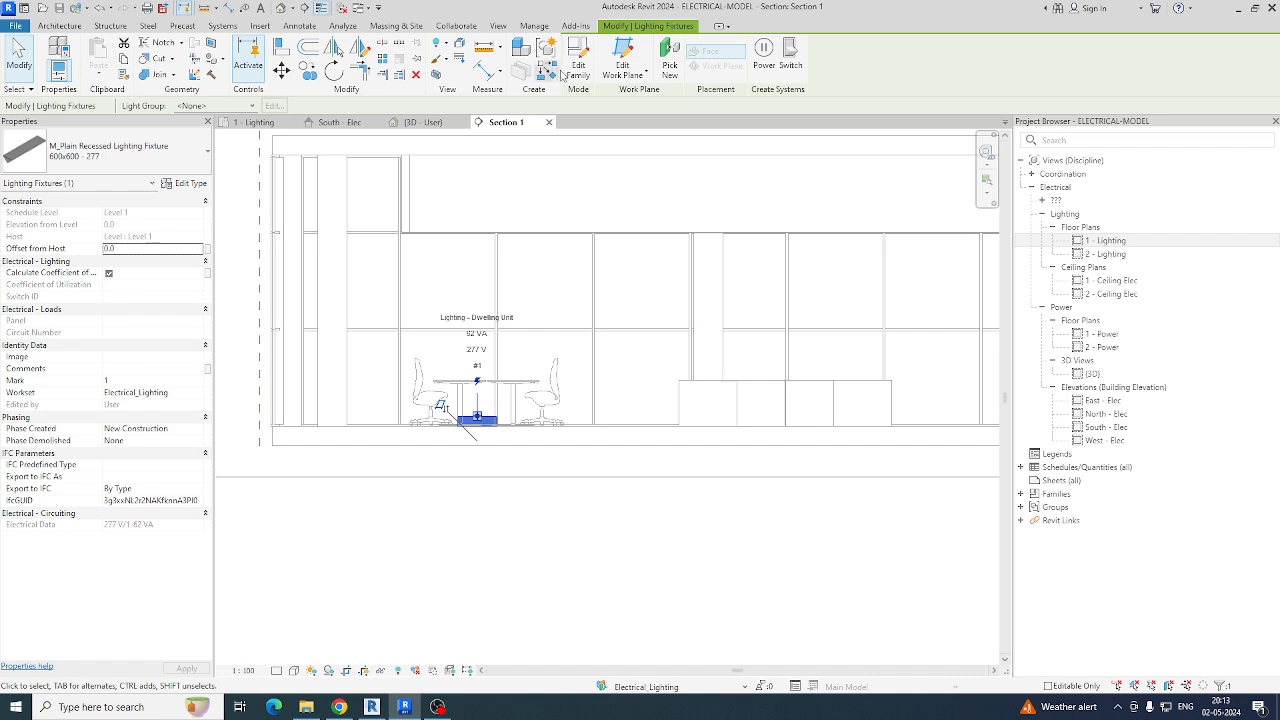
Step: Change the fixture's work plane with the Pick a plane option, using the underside of the lower ceiling above the desk
{"action": "left_click", "coordinate": [622, 67]}
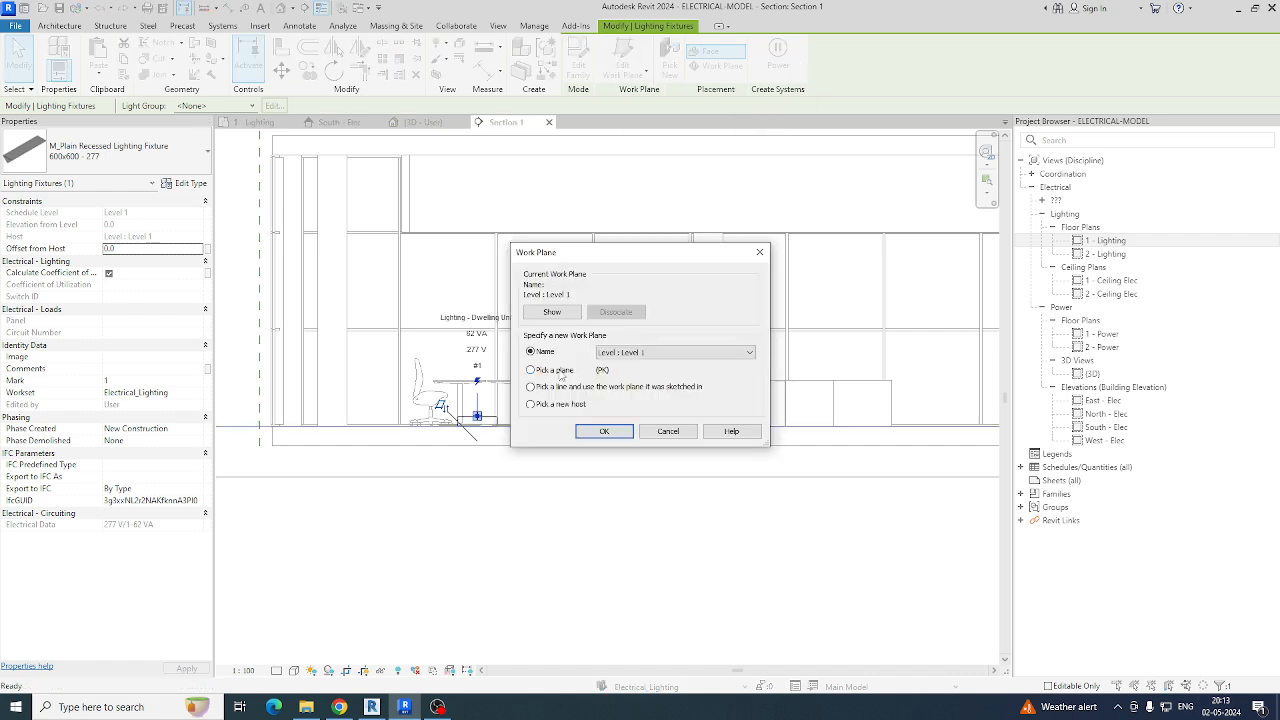
{"action": "left_click", "coordinate": [606, 432]}
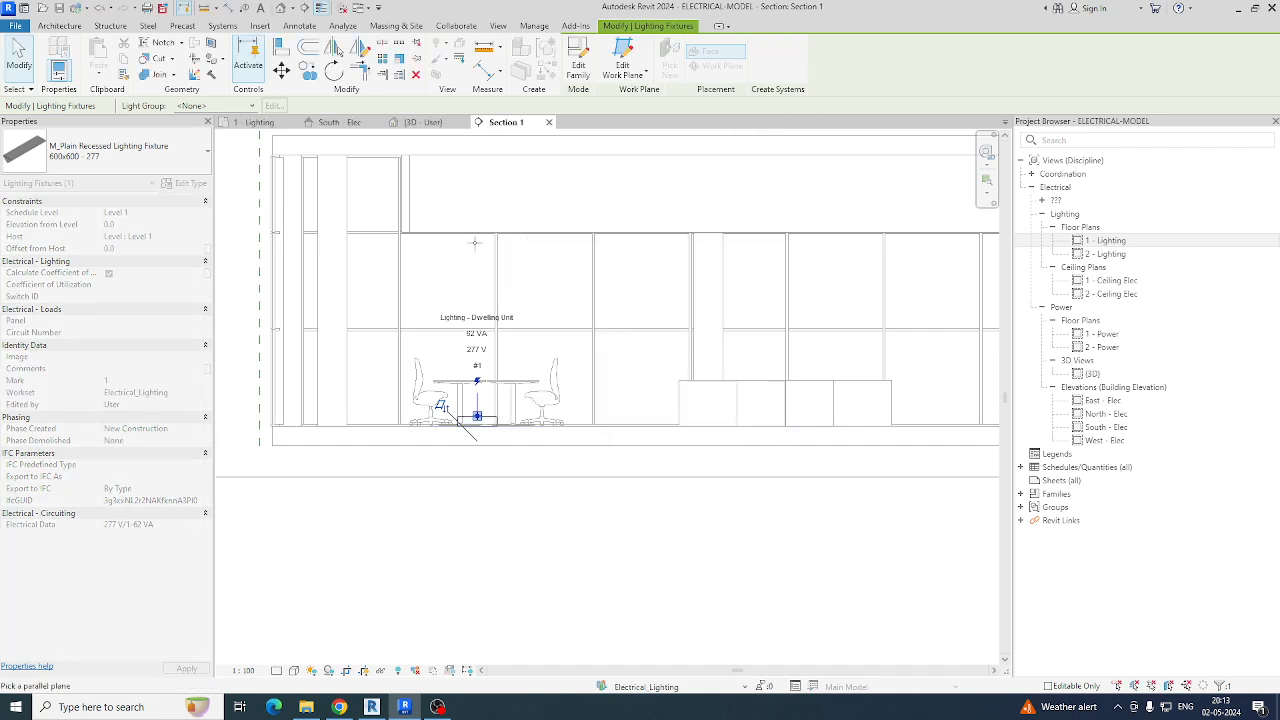
{"action": "scroll", "coordinate": [475, 232], "scroll_direction": "up", "scroll_amount": 5}
{"action": "left_click", "coordinate": [475, 230]}
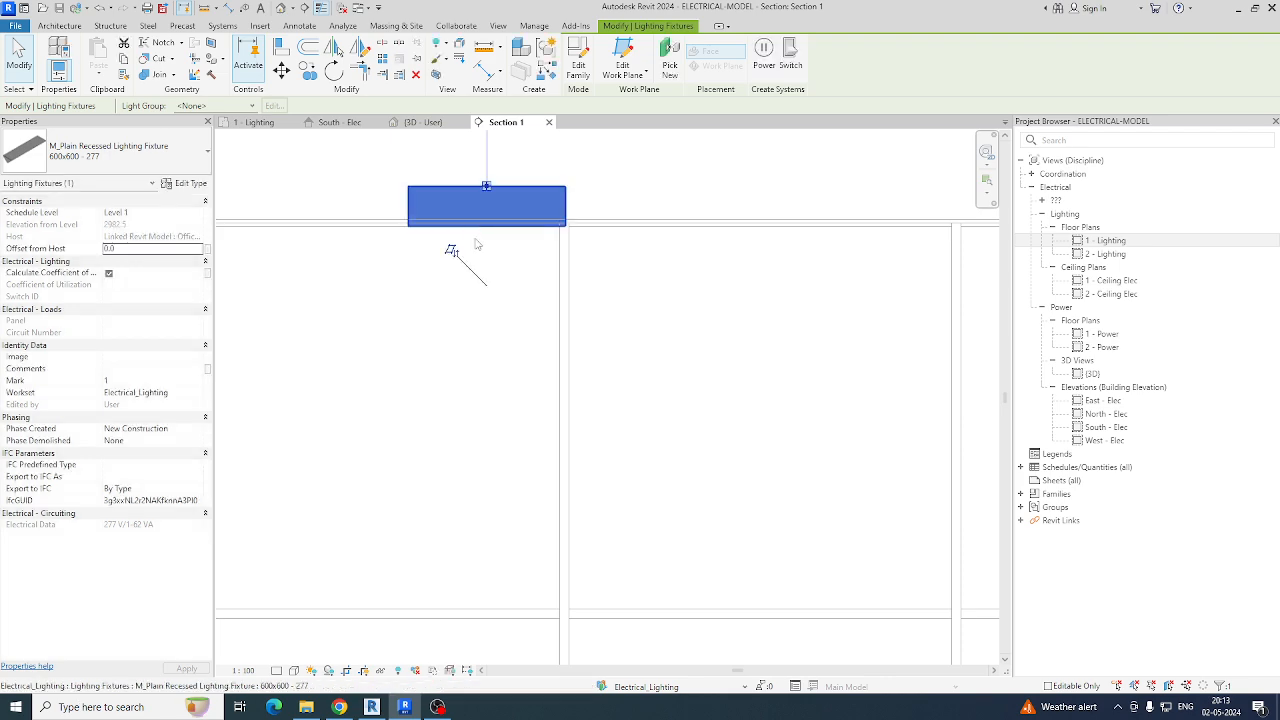
{"action": "scroll", "coordinate": [480, 250], "scroll_direction": "down", "scroll_amount": 4}
{"action": "scroll", "coordinate": [507, 378], "scroll_direction": "down", "scroll_amount": 1}
{"action": "left_click", "coordinate": [385, 140]}
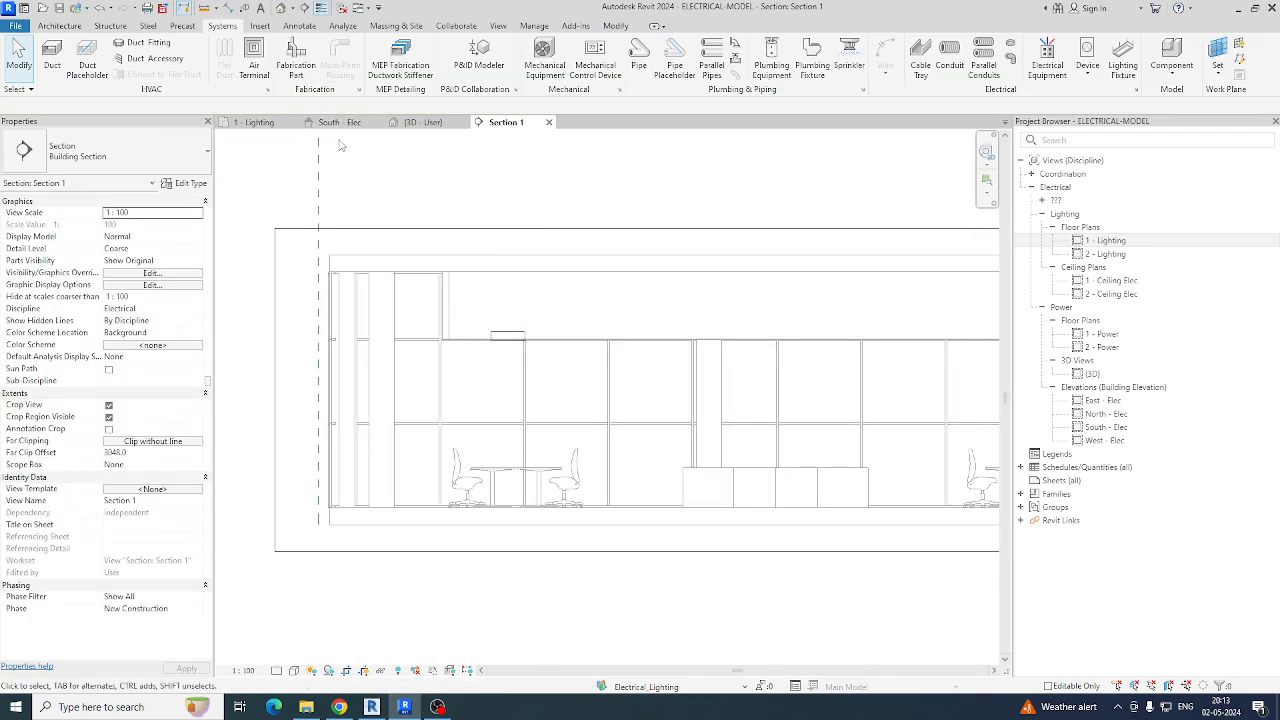
Step: Isolate the ceiling lighting fixture in the 3D view with a selection box
{"action": "left_click_drag", "start_coordinate": [398, 198], "coordinate": [652, 500]}
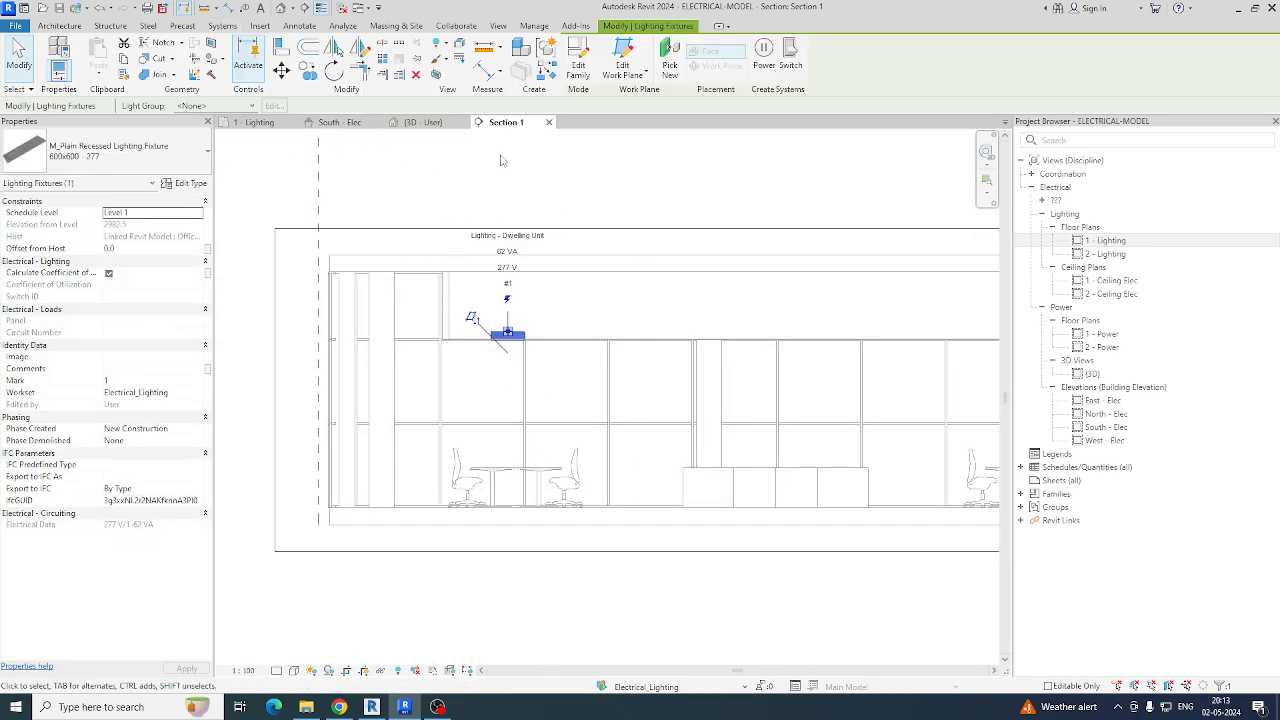
{"action": "left_click", "coordinate": [436, 76]}
{"action": "middle_click_drag", "start_coordinate": [674, 490], "coordinate": [623, 466], "text": "shift"}
{"action": "left_click", "coordinate": [623, 466]}
{"action": "scroll", "coordinate": [623, 460], "scroll_direction": "down", "scroll_amount": 1}
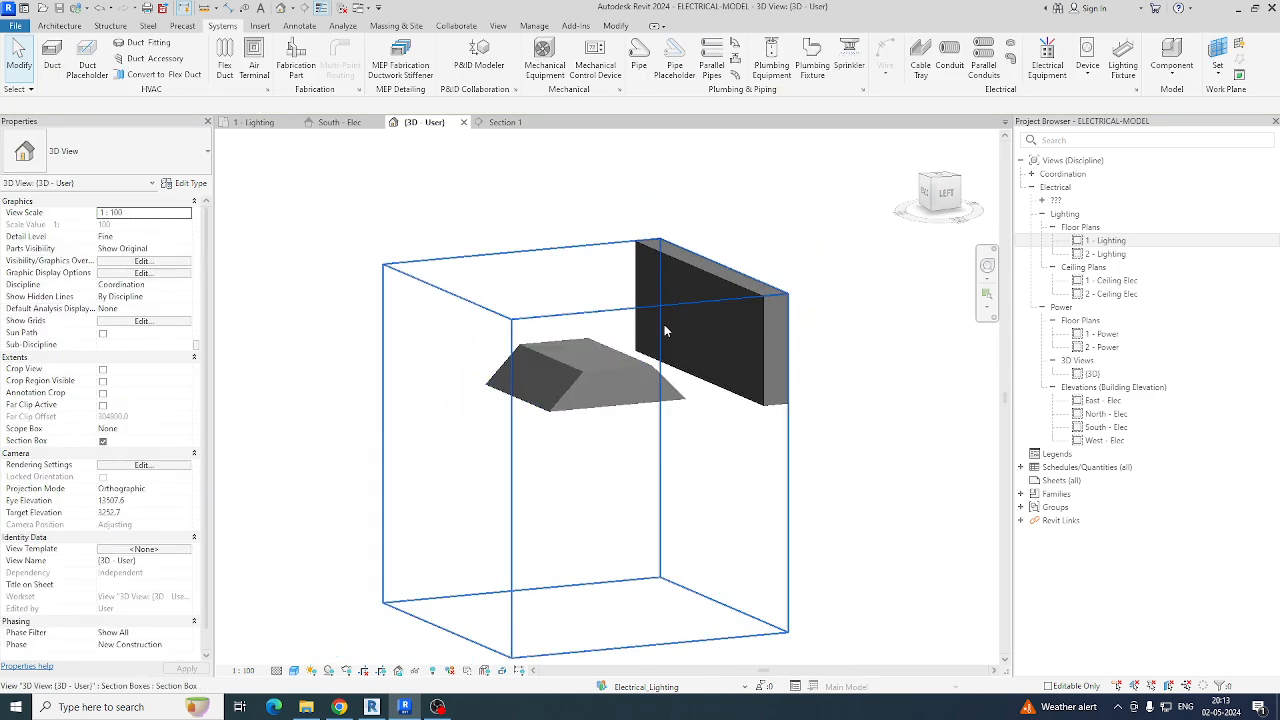
Step: Extend the 3D section box upward past the slab above and downward below the floor slab under the desk
{"action": "left_click", "coordinate": [666, 310]}
{"action": "scroll", "coordinate": [666, 312], "scroll_direction": "down", "scroll_amount": 2}
{"action": "middle_click_drag", "start_coordinate": [657, 359], "coordinate": [645, 490]}
{"action": "left_click_drag", "start_coordinate": [609, 424], "coordinate": [609, 220]}
{"action": "middle_click_drag", "start_coordinate": [643, 374], "coordinate": [640, 216]}
{"action": "scroll", "coordinate": [614, 530], "scroll_direction": "down", "scroll_amount": 1}
{"action": "left_click_drag", "start_coordinate": [608, 474], "coordinate": [614, 611]}
{"action": "scroll", "coordinate": [676, 594], "scroll_direction": "down", "scroll_amount": 2}
{"action": "middle_click_drag", "start_coordinate": [676, 594], "coordinate": [627, 349]}
{"action": "left_click_drag", "start_coordinate": [578, 370], "coordinate": [573, 618]}
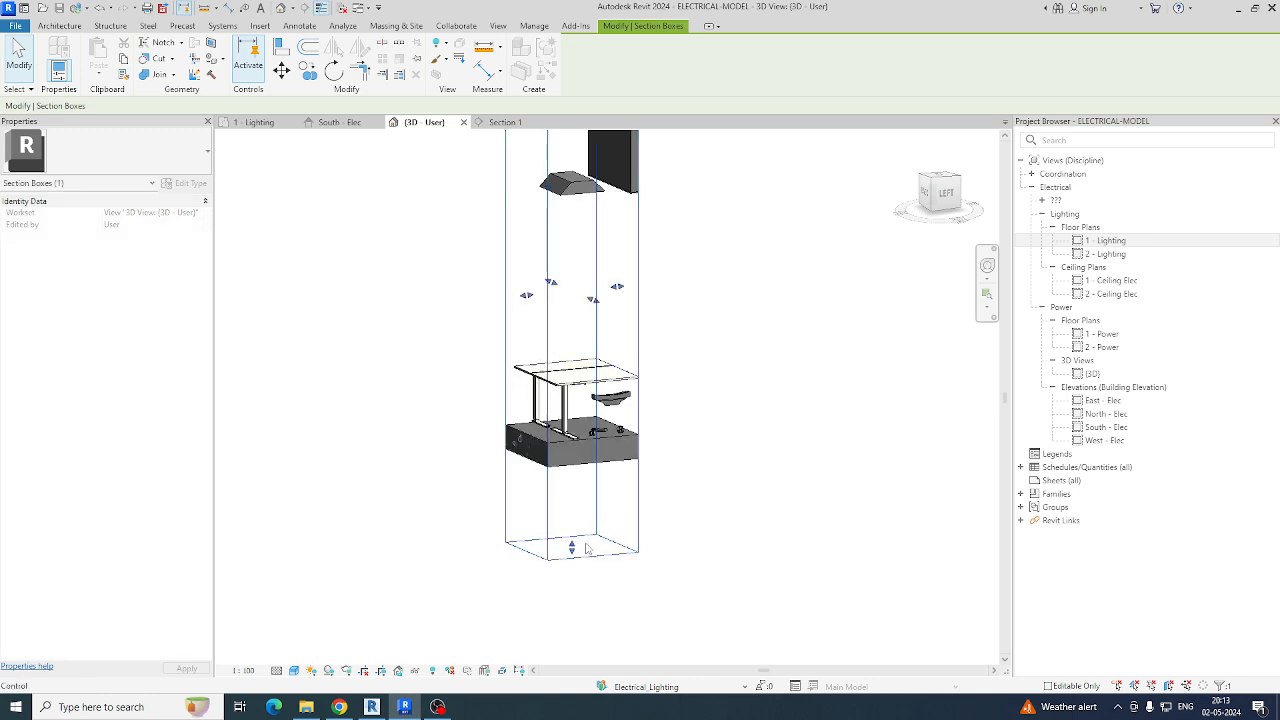
{"action": "scroll", "coordinate": [585, 355], "scroll_direction": "down", "scroll_amount": 2}
Step: Widen the section box along the room so it takes in the red sofas as well as the desk
{"action": "middle_click_drag", "start_coordinate": [603, 385], "coordinate": [786, 466], "text": "shift"}
{"action": "left_click_drag", "start_coordinate": [613, 407], "coordinate": [306, 400]}
{"action": "middle_click_drag", "start_coordinate": [551, 477], "coordinate": [600, 431], "text": "shift"}
{"action": "left_click_drag", "start_coordinate": [633, 420], "coordinate": [671, 462]}
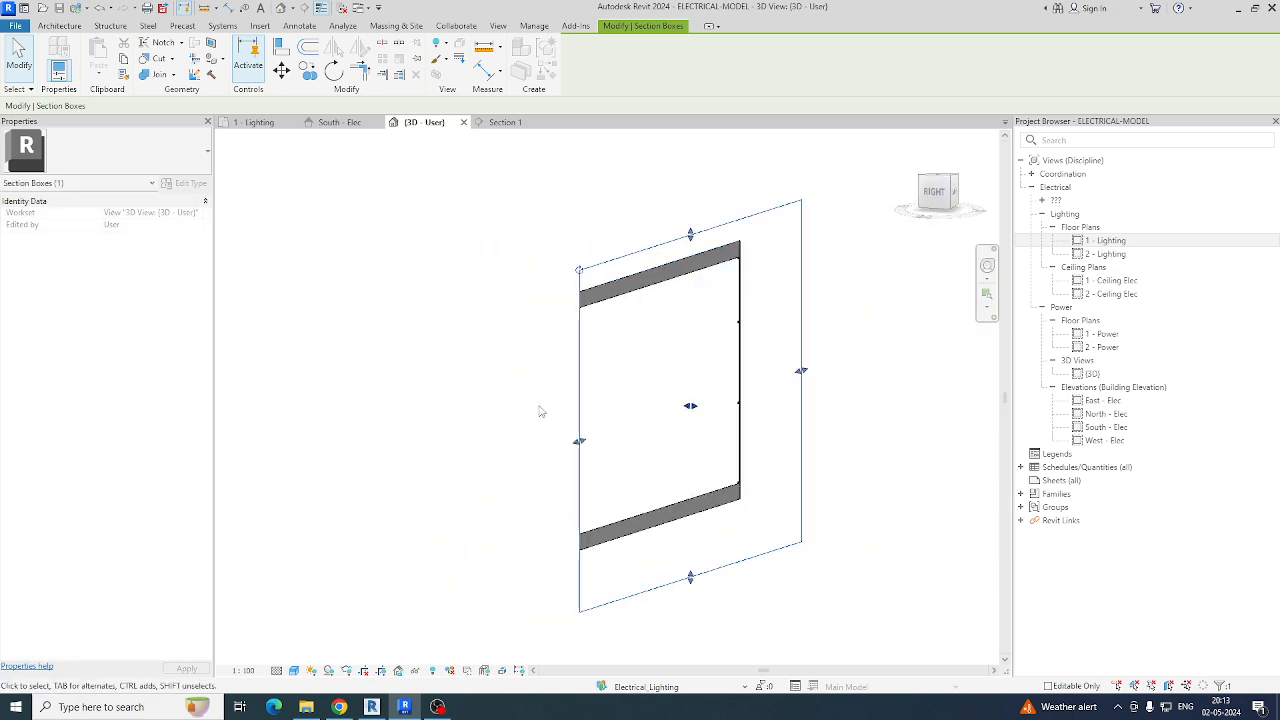
{"action": "left_click", "coordinate": [659, 479]}
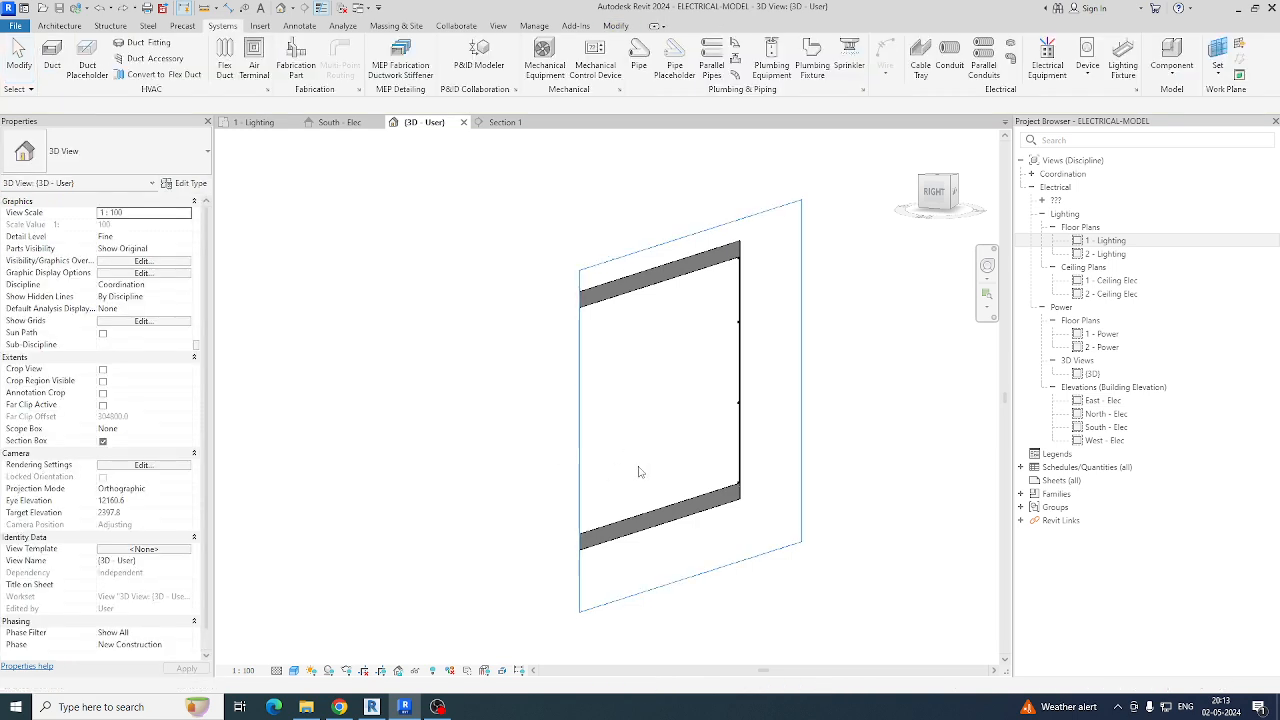
{"action": "key", "text": "ctrl+z"}
Step: Stretch the section box on both remaining sides to include the desk rows and the exterior wall with its column
{"action": "left_click", "coordinate": [578, 441]}
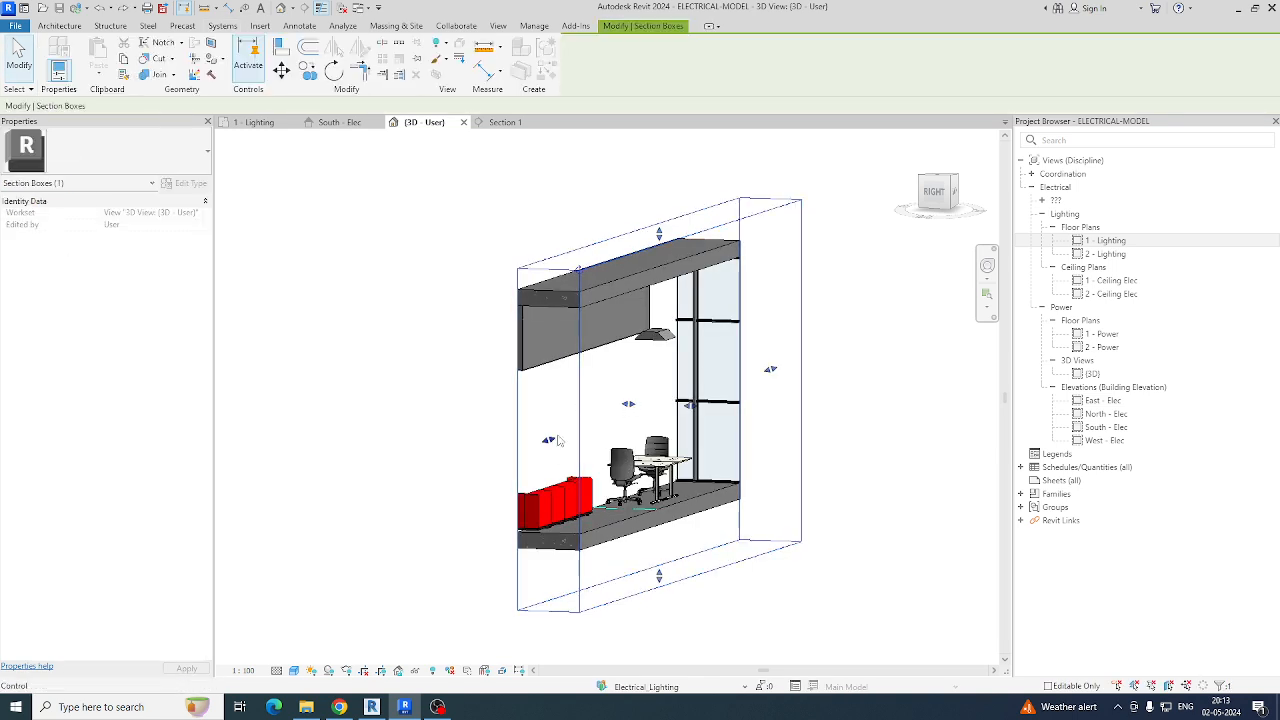
{"action": "middle_click_drag", "start_coordinate": [612, 482], "coordinate": [633, 438], "text": "shift"}
{"action": "left_click_drag", "start_coordinate": [627, 409], "coordinate": [368, 413]}
{"action": "middle_click_drag", "start_coordinate": [611, 478], "coordinate": [581, 433], "text": "shift"}
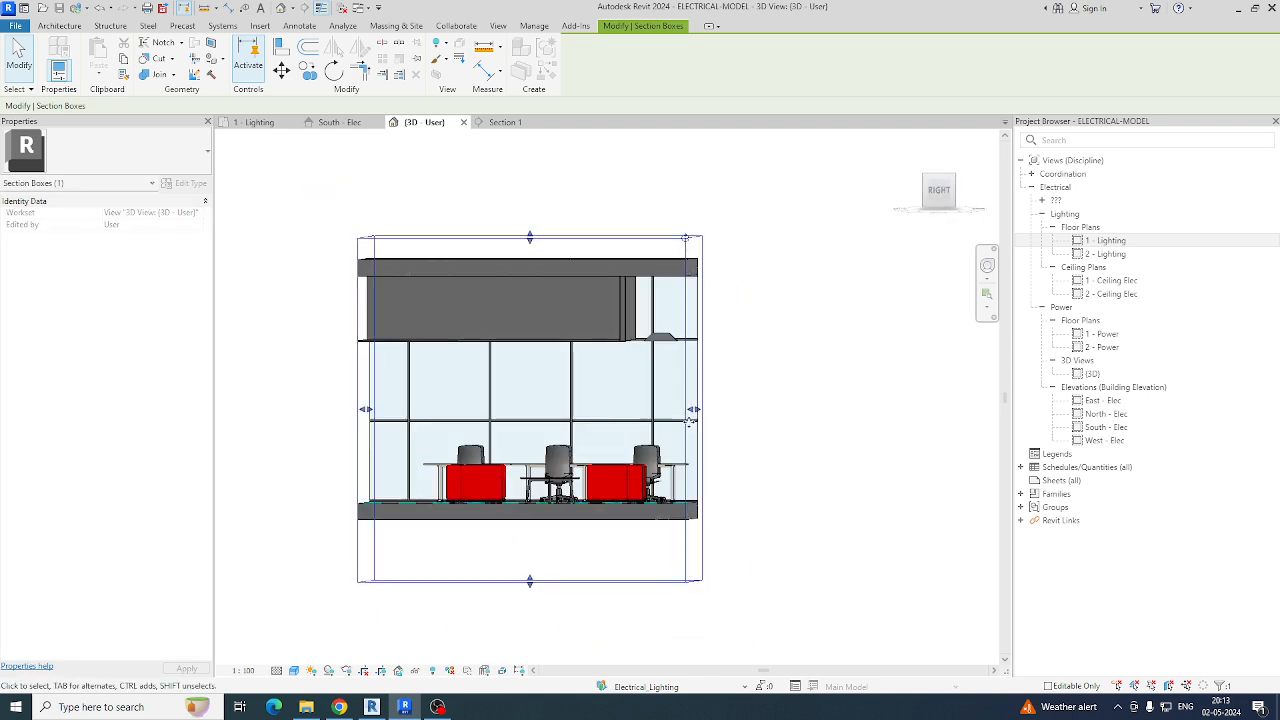
{"action": "middle_click_drag", "start_coordinate": [696, 418], "coordinate": [624, 394]}
{"action": "left_click_drag", "start_coordinate": [621, 387], "coordinate": [871, 386]}
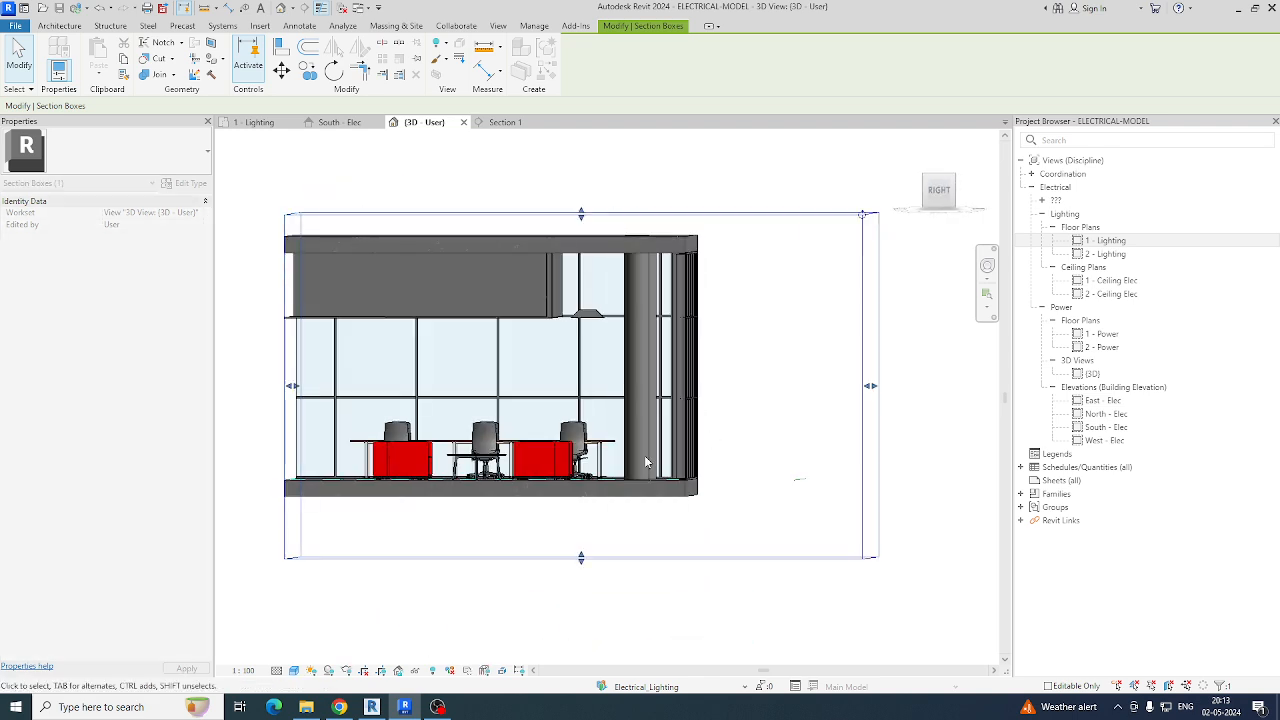
{"action": "middle_click_drag", "start_coordinate": [644, 455], "coordinate": [781, 453]}
Step: Examine the fixture and the ceiling in the boxed 3D model from the front, right and back sides
{"action": "left_click", "coordinate": [930, 193]}
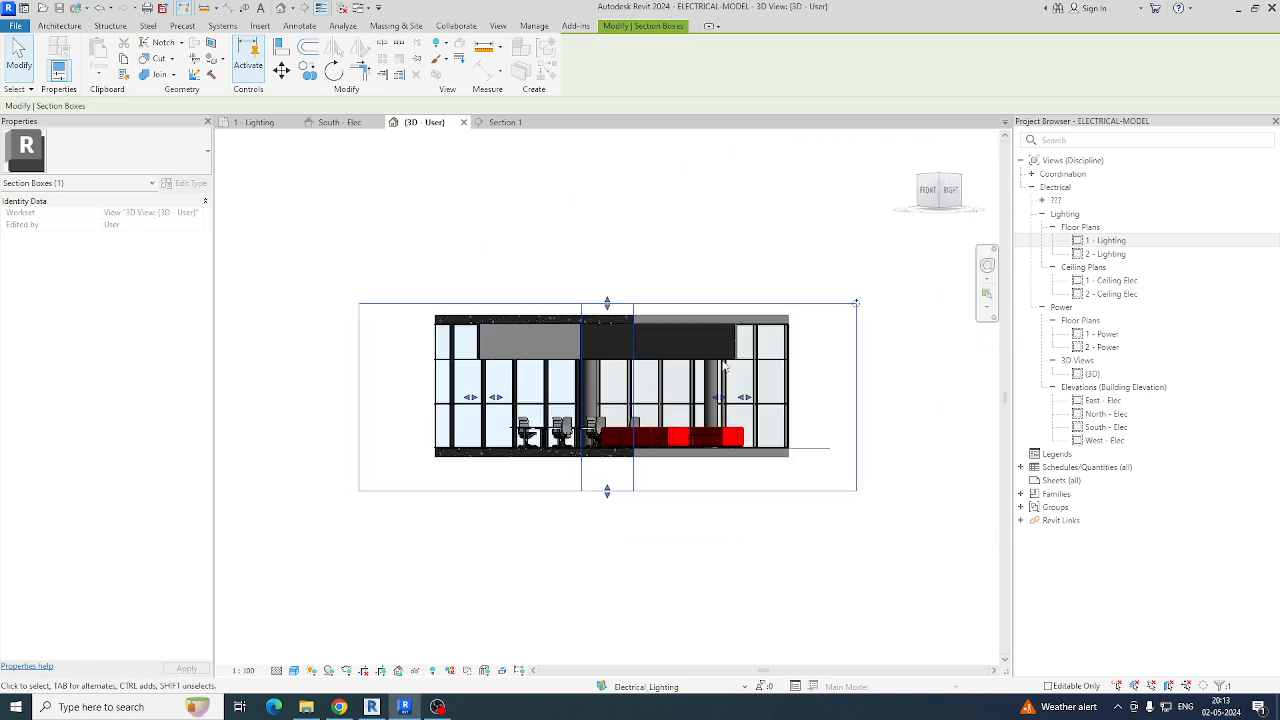
{"action": "left_click", "coordinate": [938, 190]}
{"action": "left_click", "coordinate": [950, 190]}
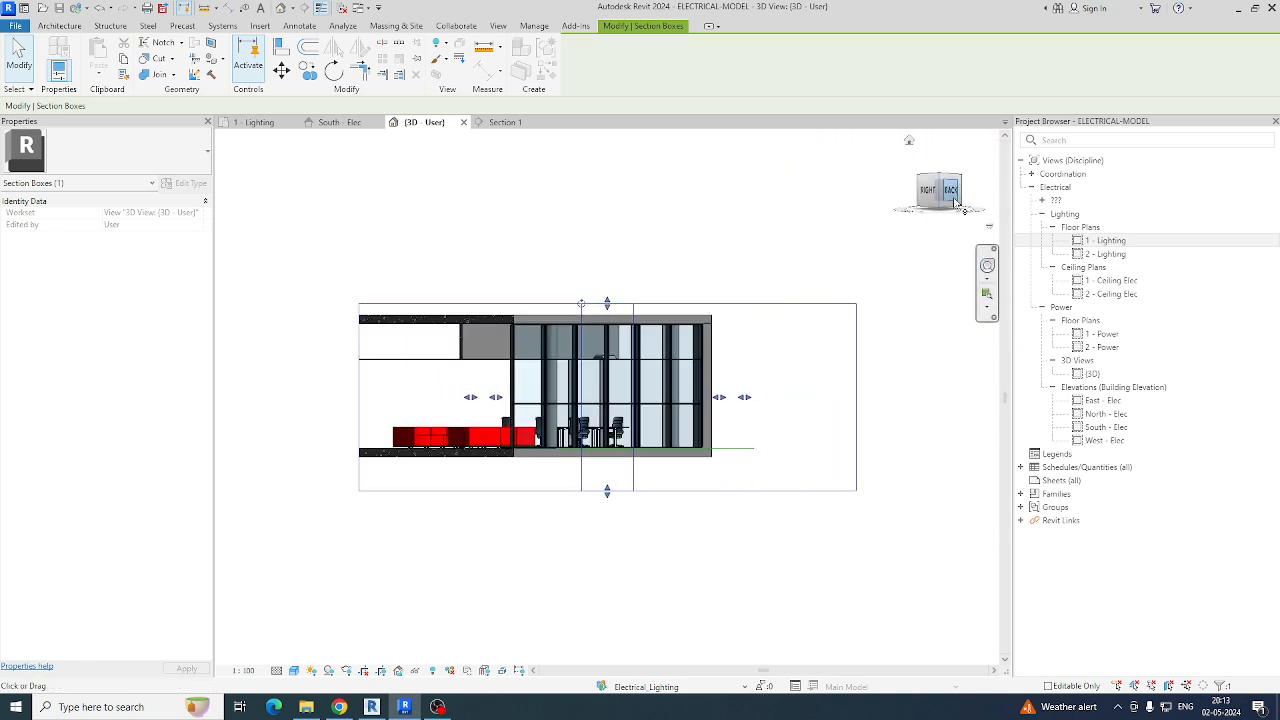
{"action": "key", "text": "Escape"}
{"action": "middle_click_drag", "start_coordinate": [620, 350], "coordinate": [886, 346], "text": "shift"}
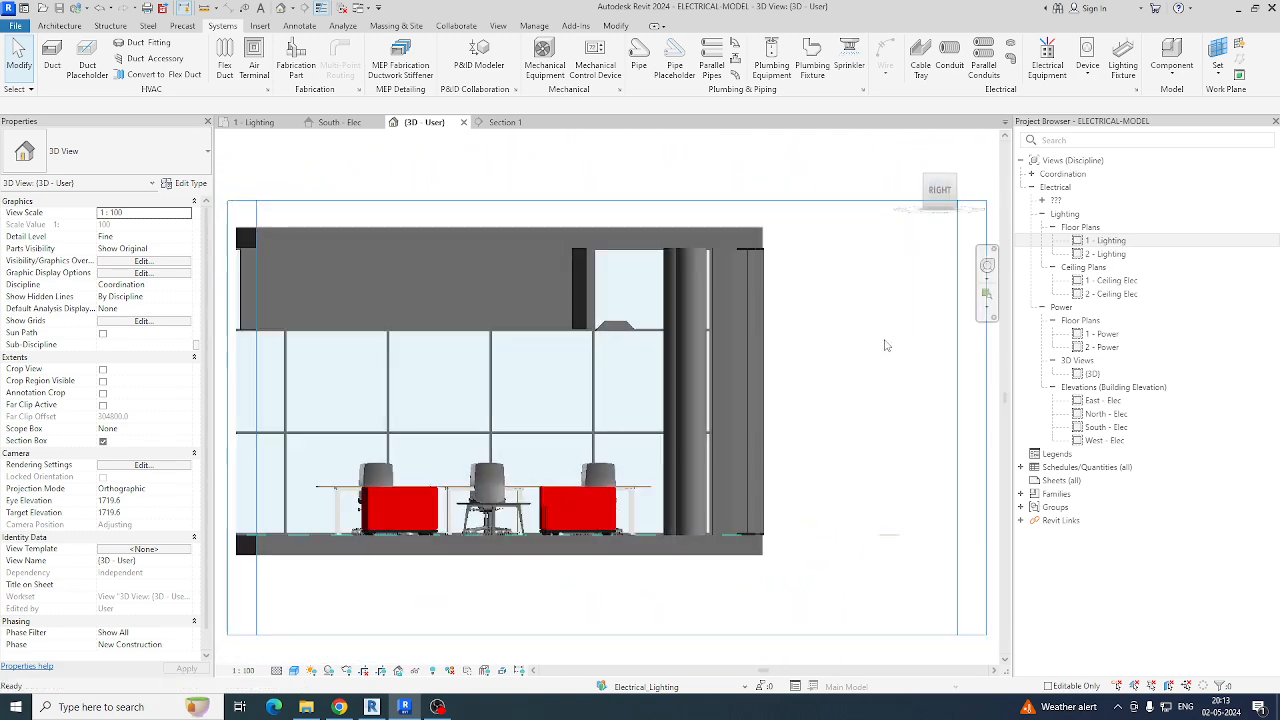
{"action": "left_click", "coordinate": [923, 190]}
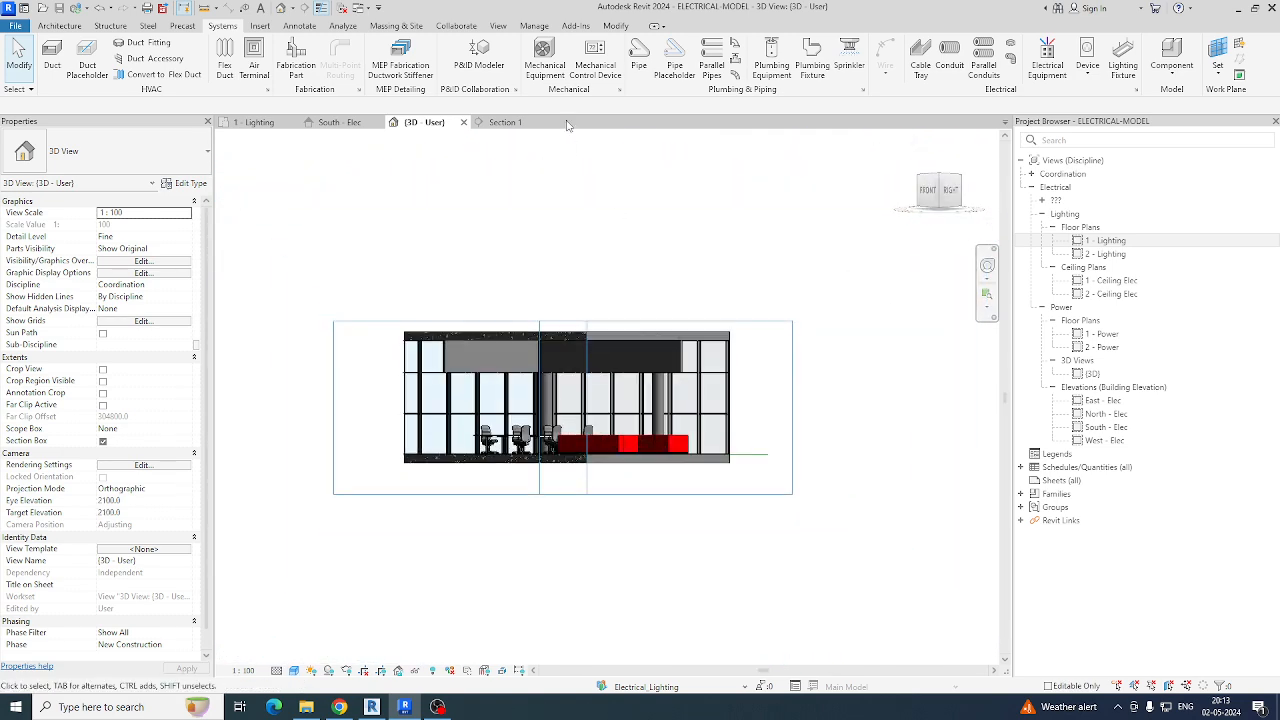
Step: In the 1 - Lighting floor plan, move the lighting fixture off the desk to the open floor beside the upper-left round column
{"action": "left_click", "coordinate": [255, 122]}
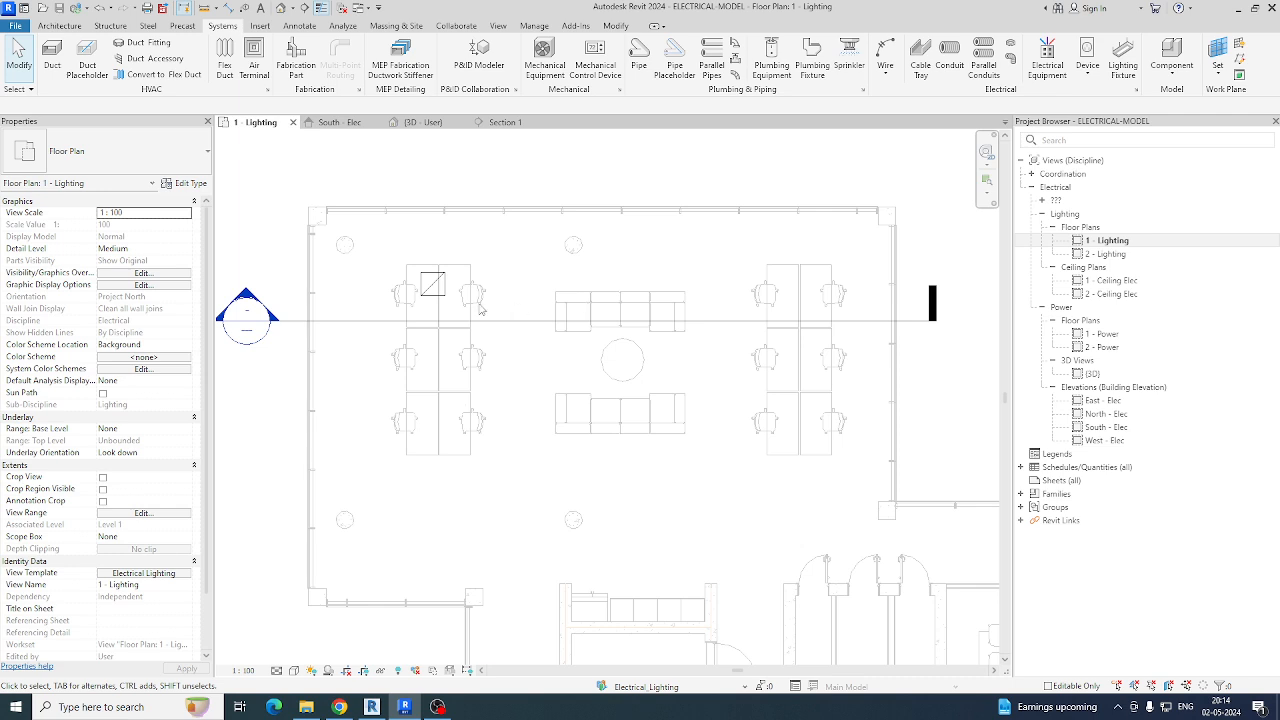
{"action": "scroll", "coordinate": [430, 300], "scroll_direction": "up", "scroll_amount": 2}
{"action": "left_click", "coordinate": [436, 277]}
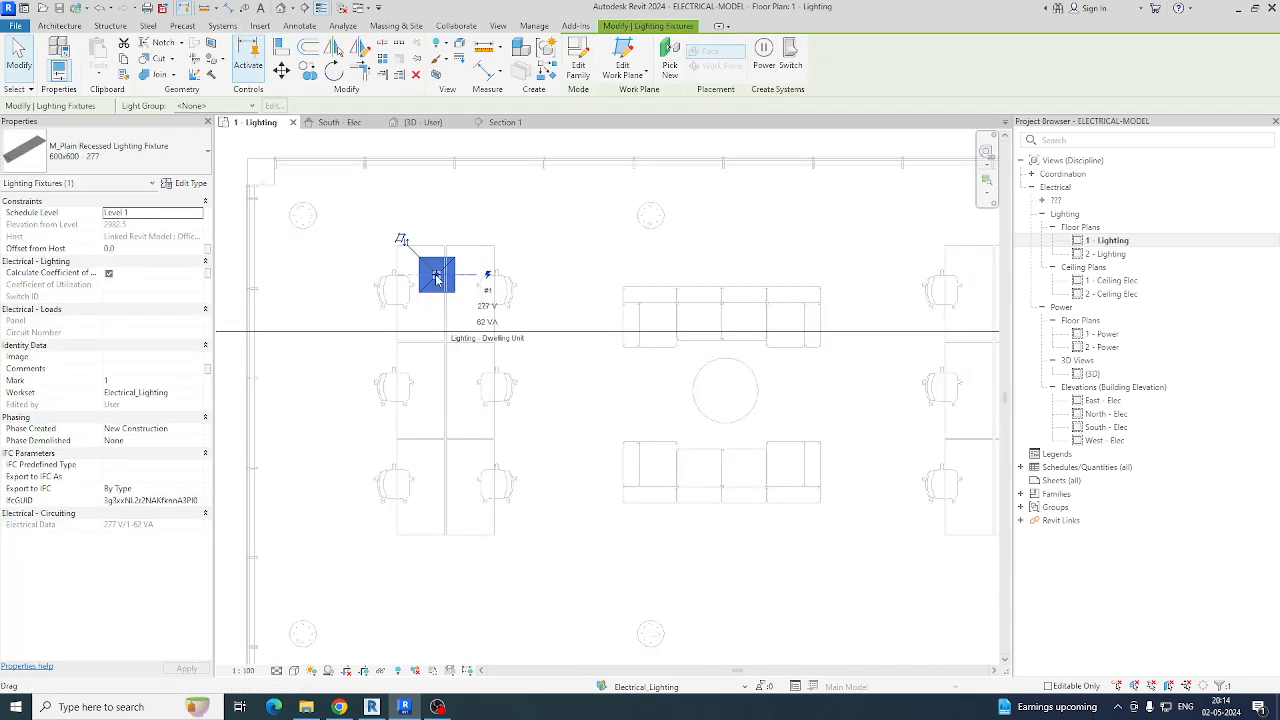
{"action": "left_click_drag", "start_coordinate": [436, 279], "coordinate": [352, 247]}
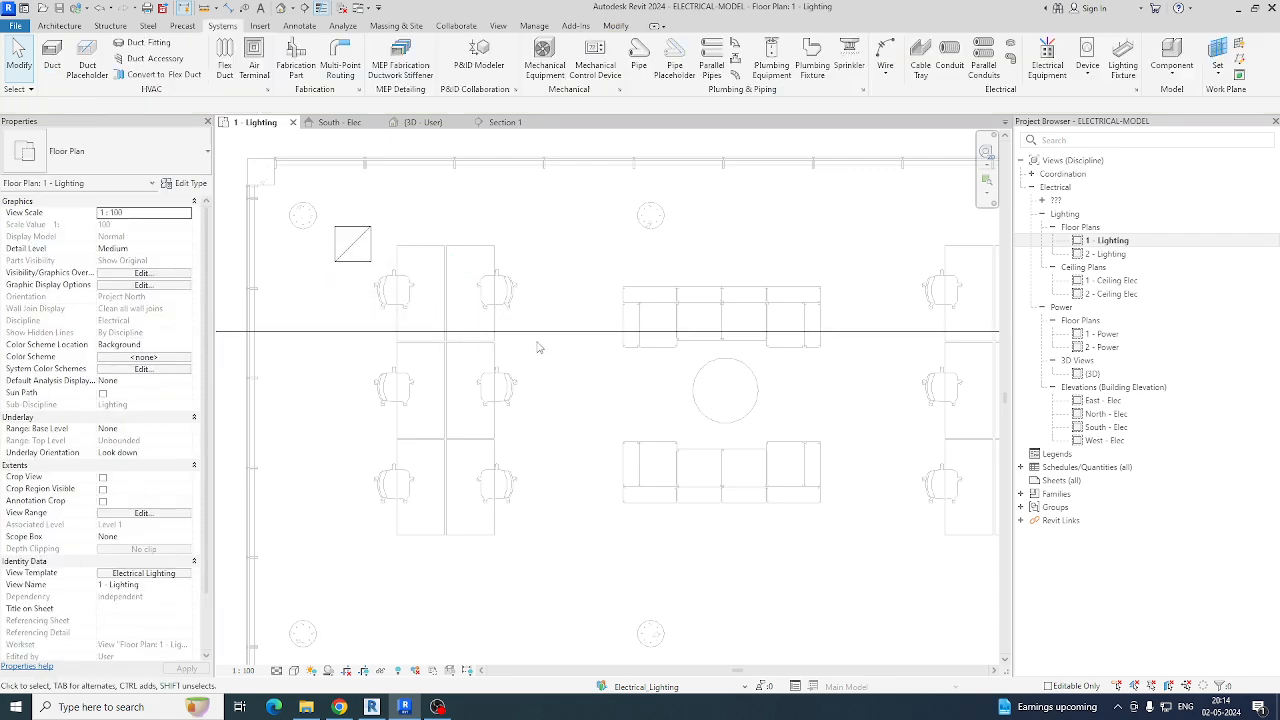
Step: In the section view, raise the fixture to the underside of the upper slab, at an offset from host of about -1065
{"action": "right_click", "coordinate": [536, 331]}
{"action": "left_click", "coordinate": [604, 384]}
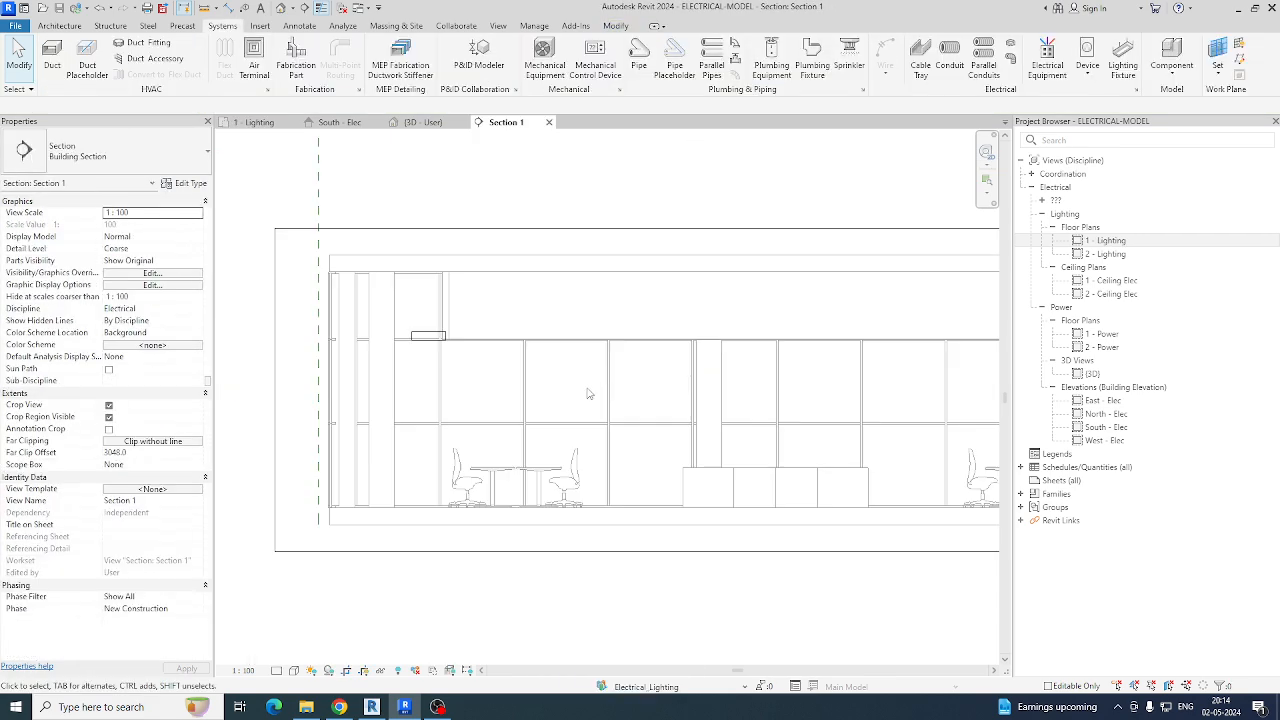
{"action": "scroll", "coordinate": [438, 335], "scroll_direction": "up", "scroll_amount": 4}
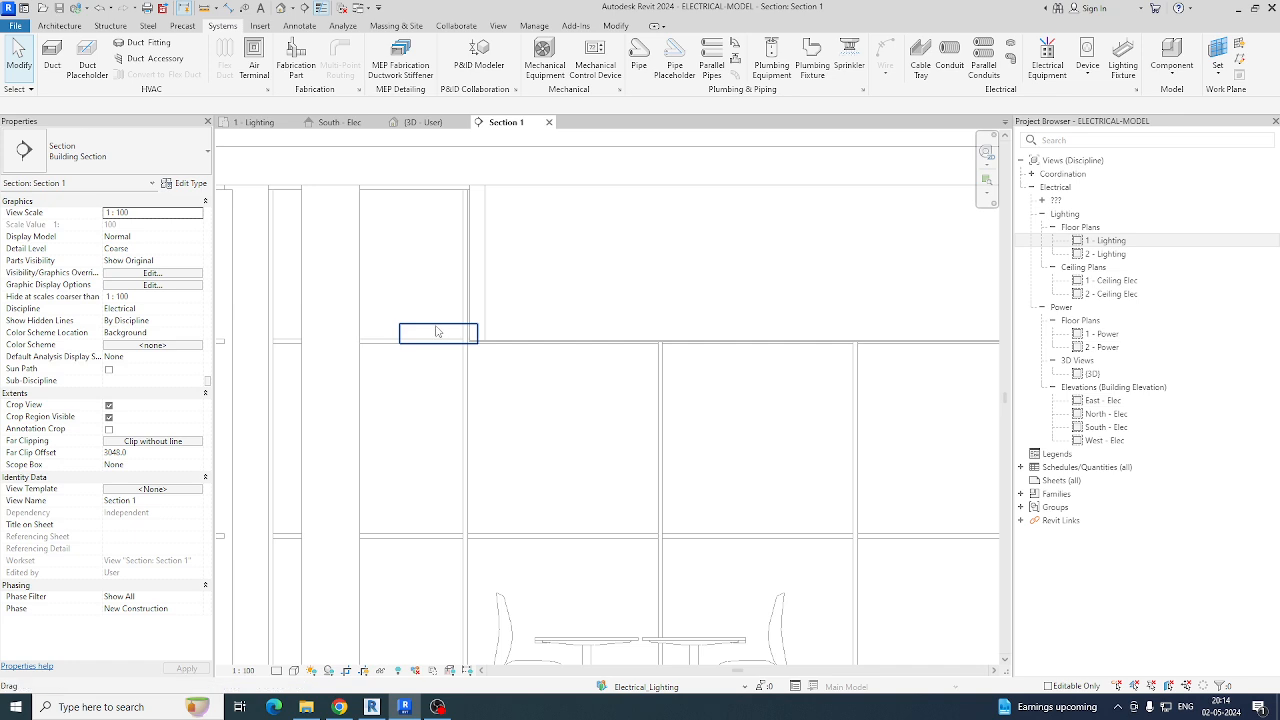
{"action": "left_click", "coordinate": [437, 332]}
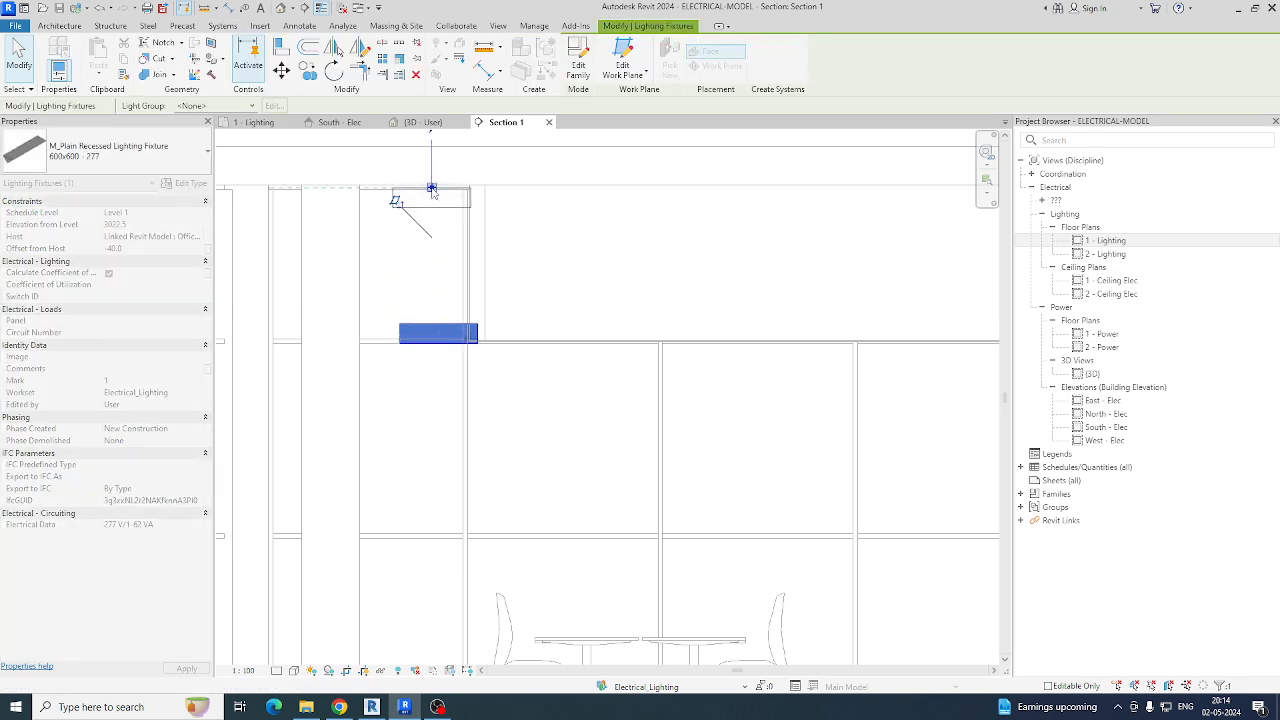
{"action": "left_click_drag", "start_coordinate": [429, 189], "coordinate": [429, 190]}
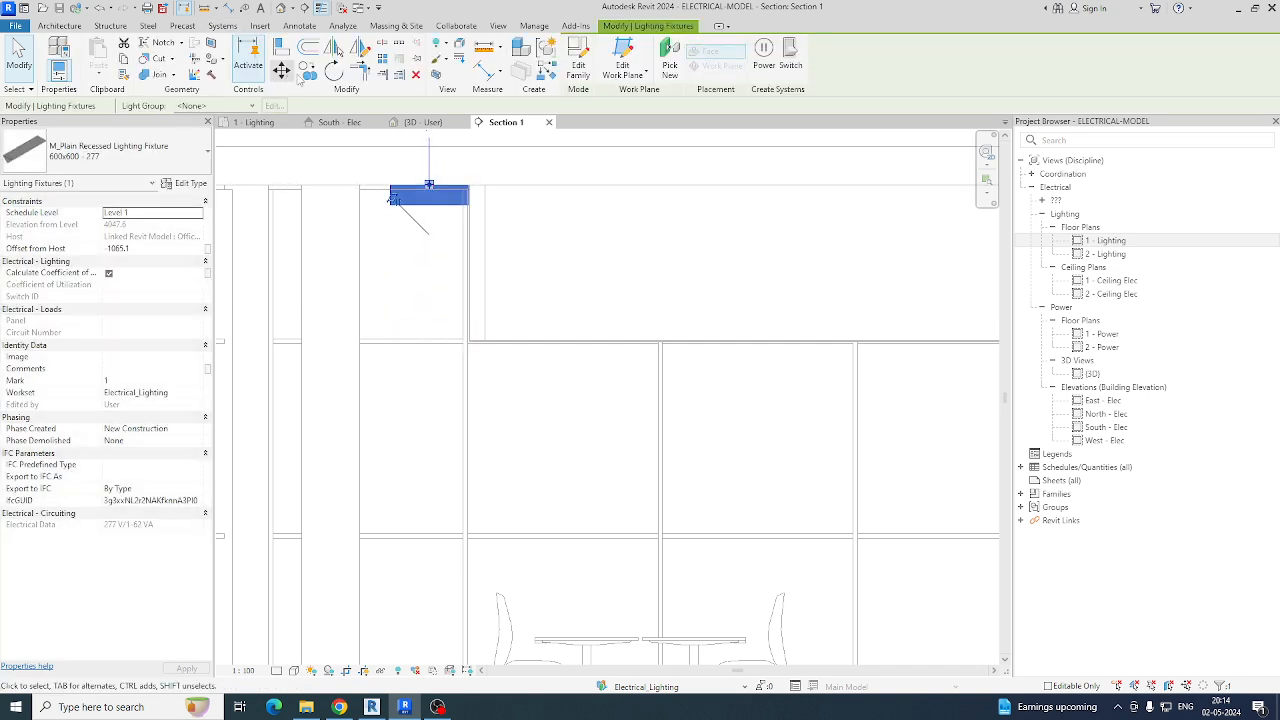
Step: Isolate the raised fixture in 3D with a selection box and extend the box sideways past the column and the exterior glazing
{"action": "left_click", "coordinate": [436, 74]}
{"action": "middle_click_drag", "start_coordinate": [627, 444], "coordinate": [759, 289], "text": "shift"}
{"action": "left_click", "coordinate": [654, 402]}
{"action": "scroll", "coordinate": [686, 402], "scroll_direction": "down", "scroll_amount": 2}
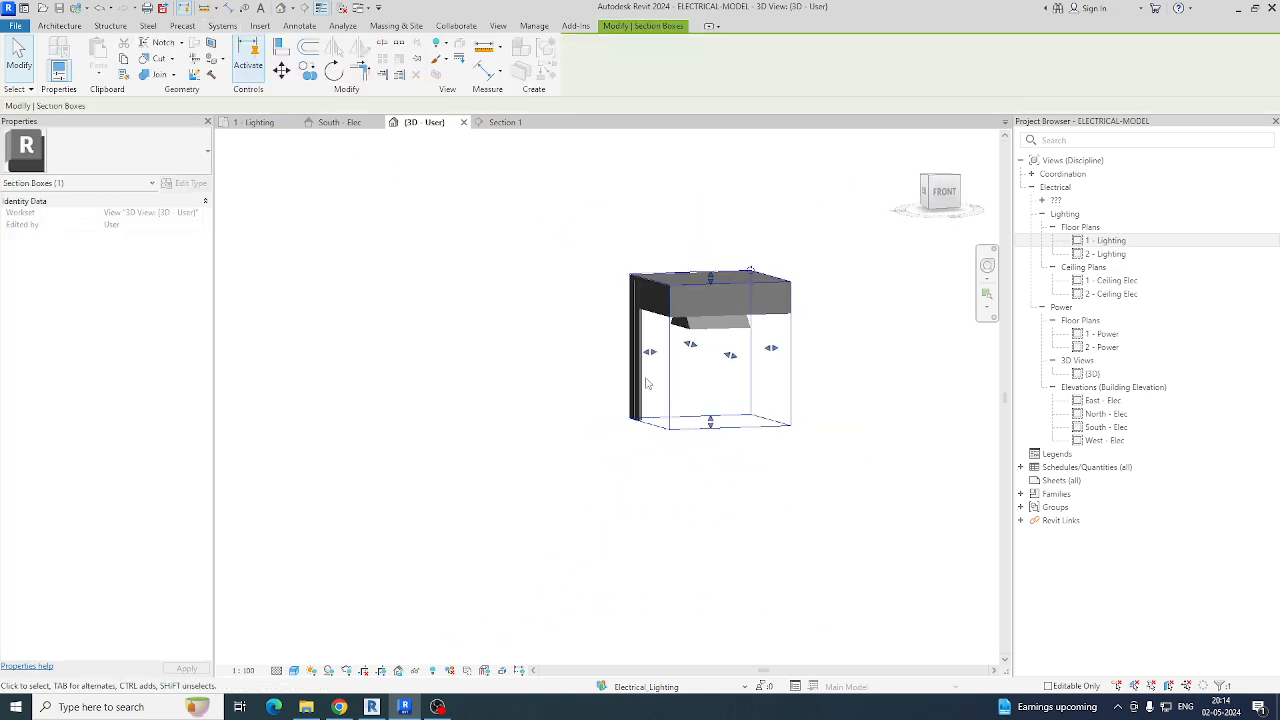
{"action": "left_click_drag", "start_coordinate": [649, 352], "coordinate": [268, 363]}
{"action": "middle_click_drag", "start_coordinate": [573, 458], "coordinate": [503, 450], "text": "shift"}
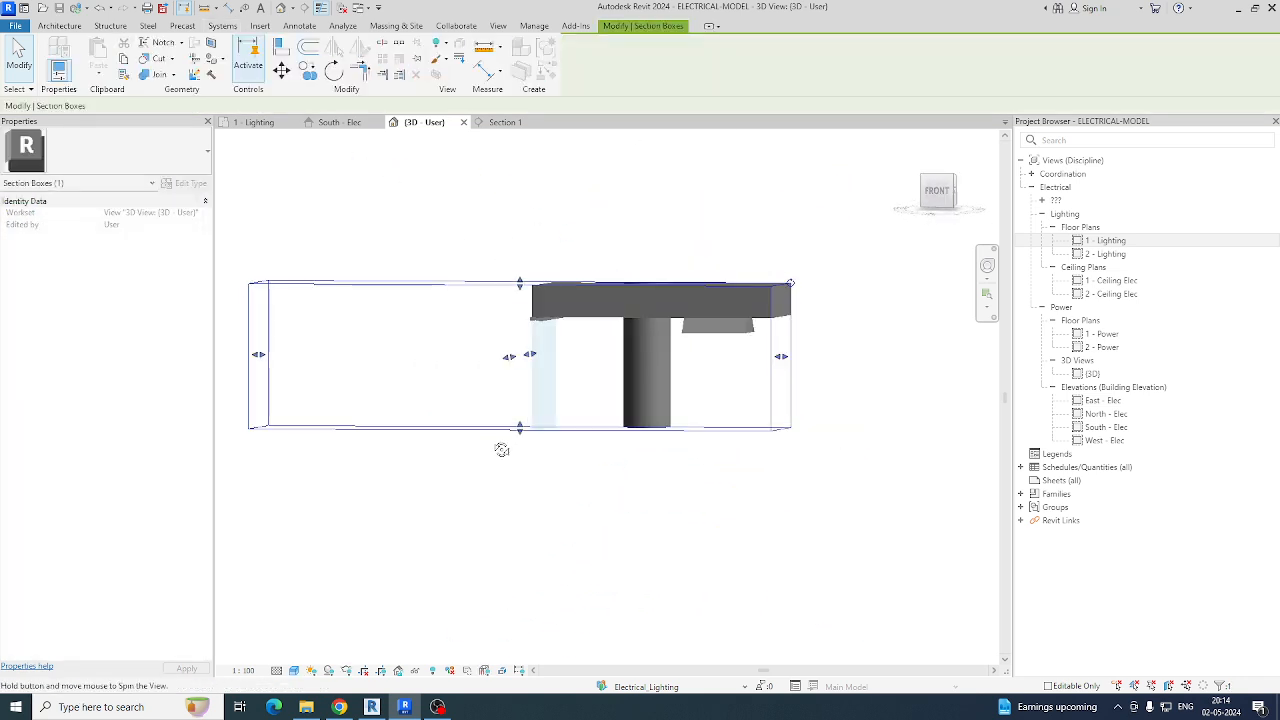
Step: Set the 3D view's detail level to Fine
{"action": "middle_click_drag", "start_coordinate": [720, 474], "coordinate": [660, 477]}
{"action": "scroll", "coordinate": [683, 386], "scroll_direction": "up", "scroll_amount": 2}
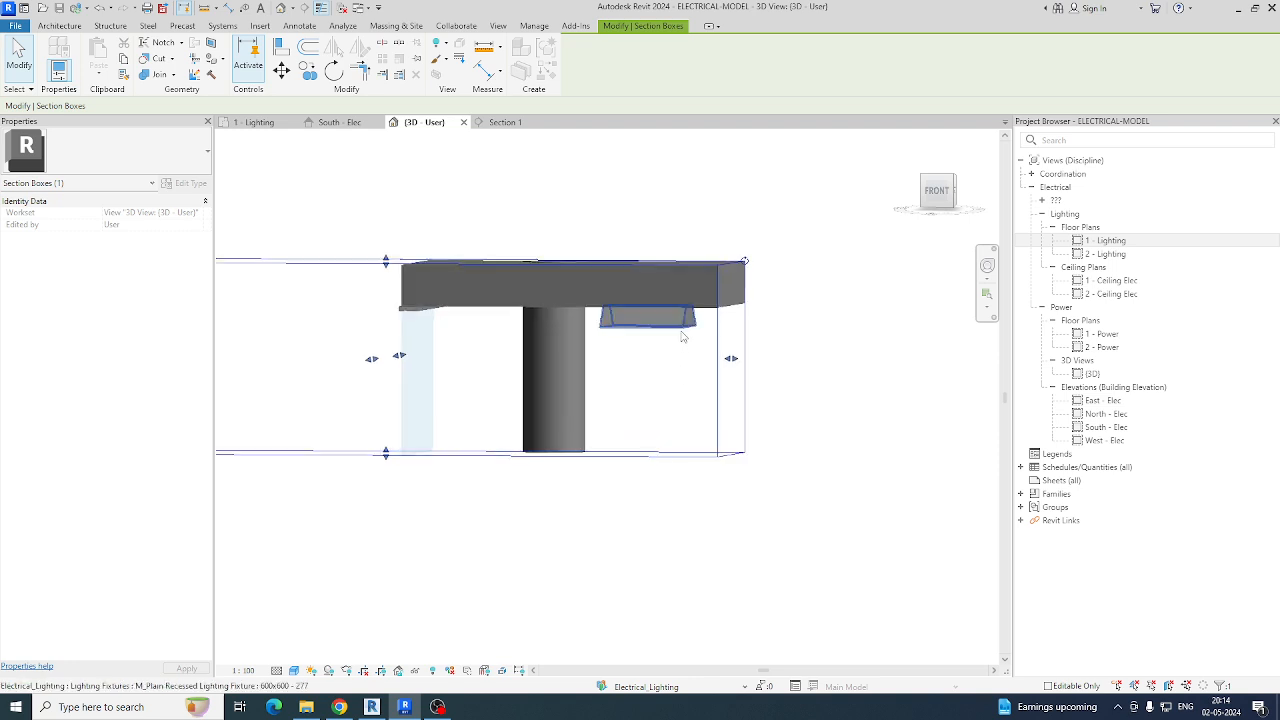
{"action": "left_click", "coordinate": [276, 670]}
{"action": "left_click", "coordinate": [362, 617]}
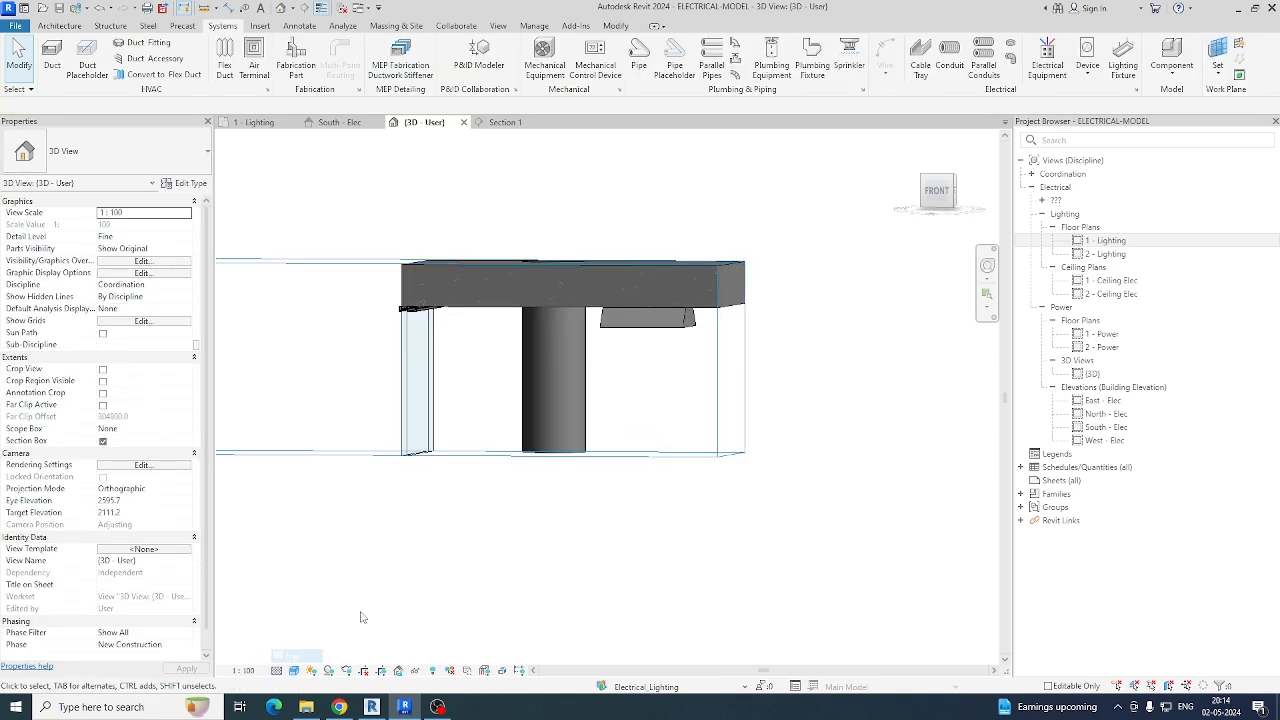
Step: In the 1 - Lighting floor plan, try to change the recessed fixture beside the round column to another lighting fixture type
{"action": "left_click", "coordinate": [255, 122]}
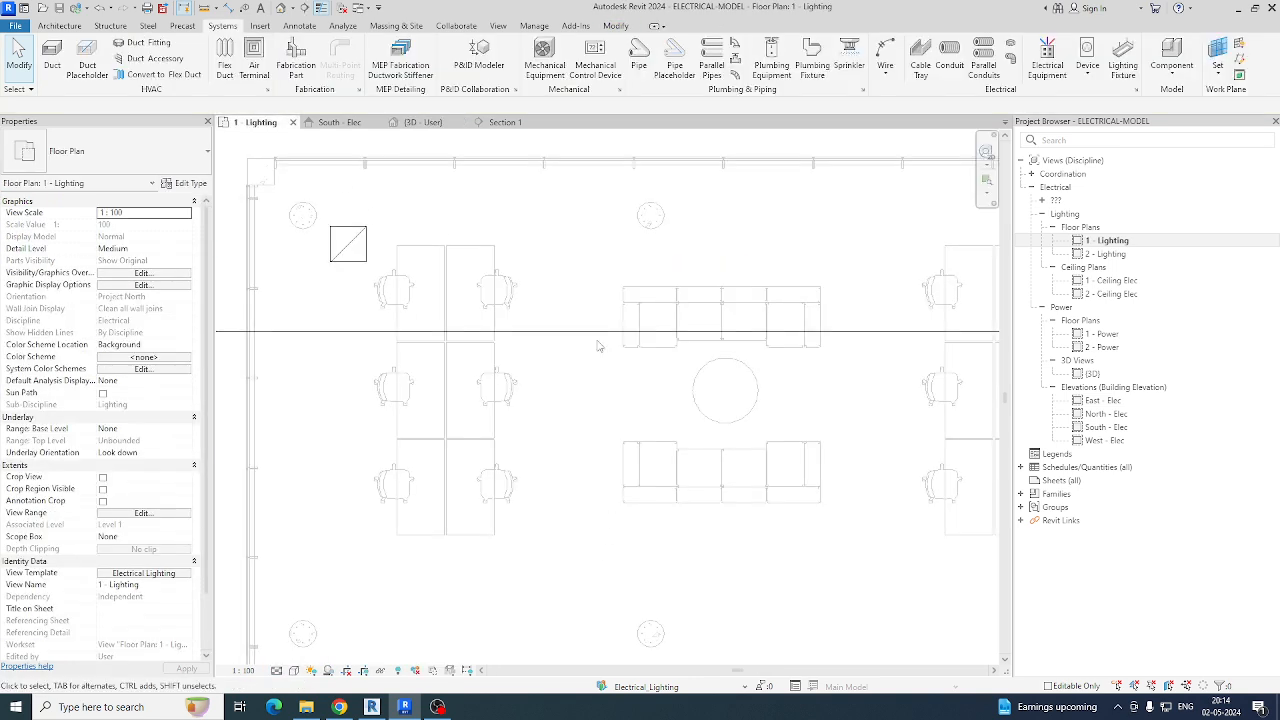
{"action": "left_click", "coordinate": [367, 264]}
{"action": "left_click", "coordinate": [110, 150]}
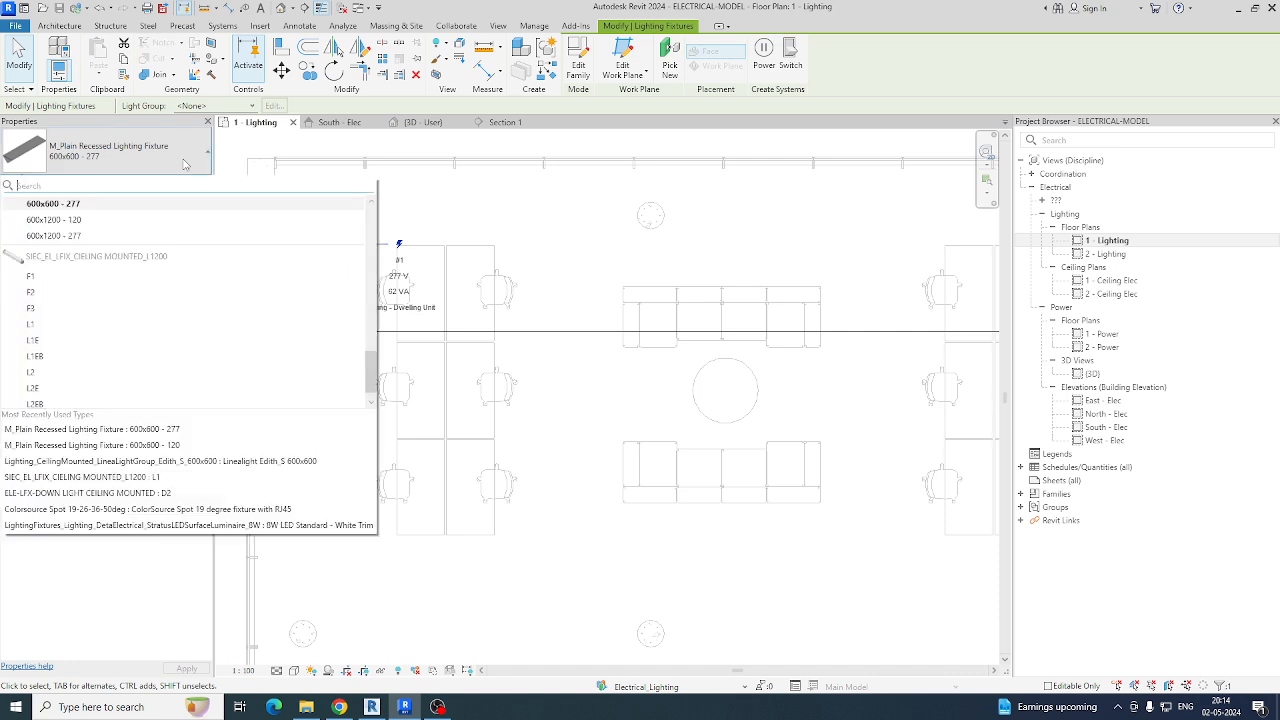
{"action": "scroll", "coordinate": [150, 296], "scroll_direction": "up", "scroll_amount": 8}
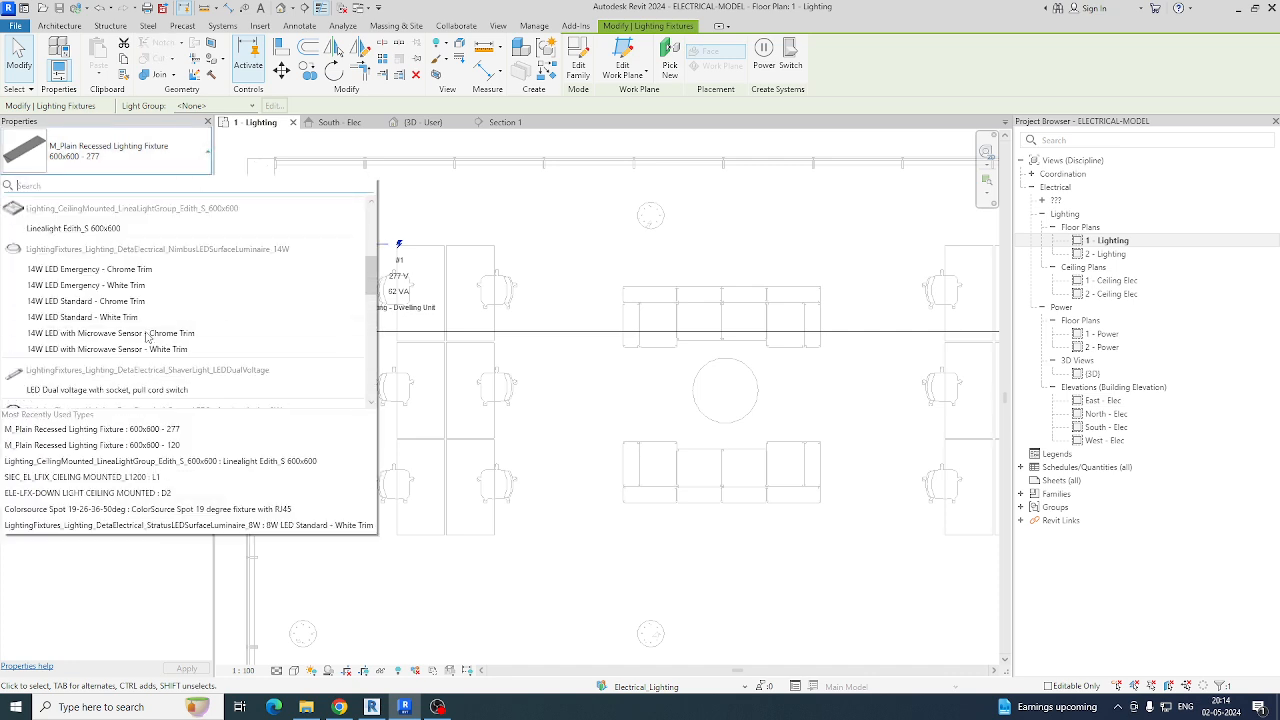
{"action": "left_click", "coordinate": [84, 277]}
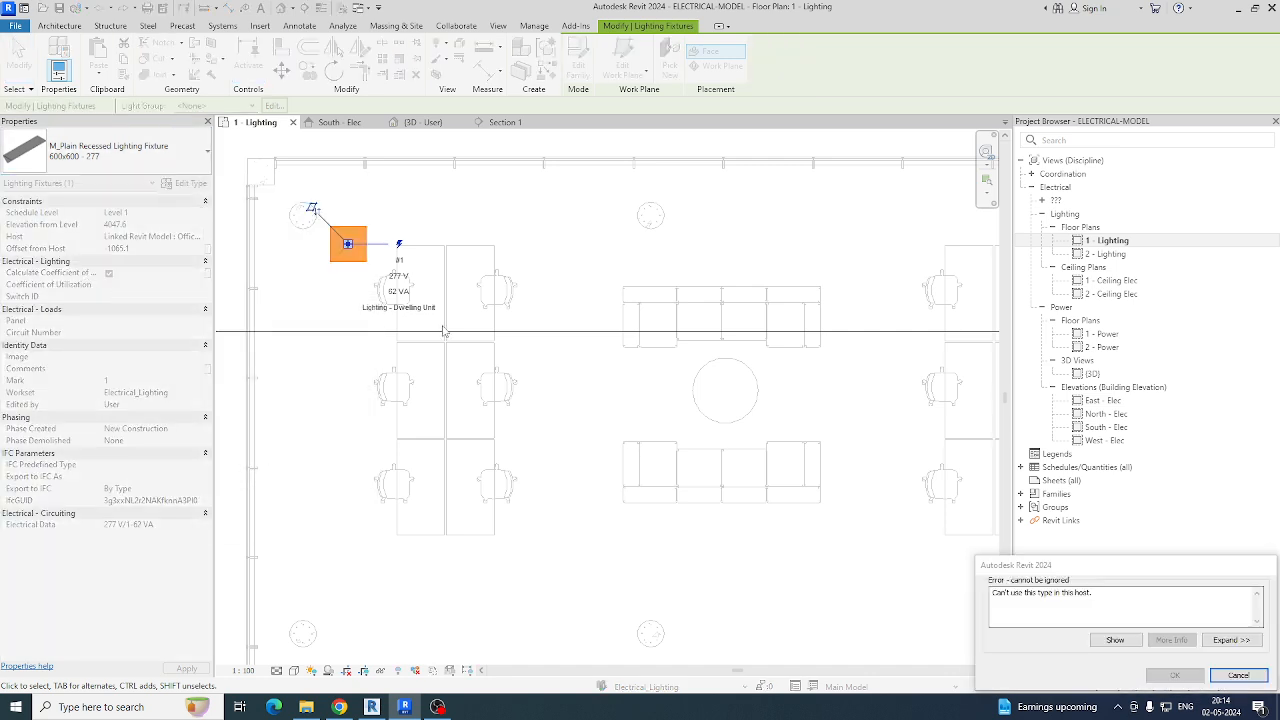
{"action": "left_click", "coordinate": [1238, 678]}
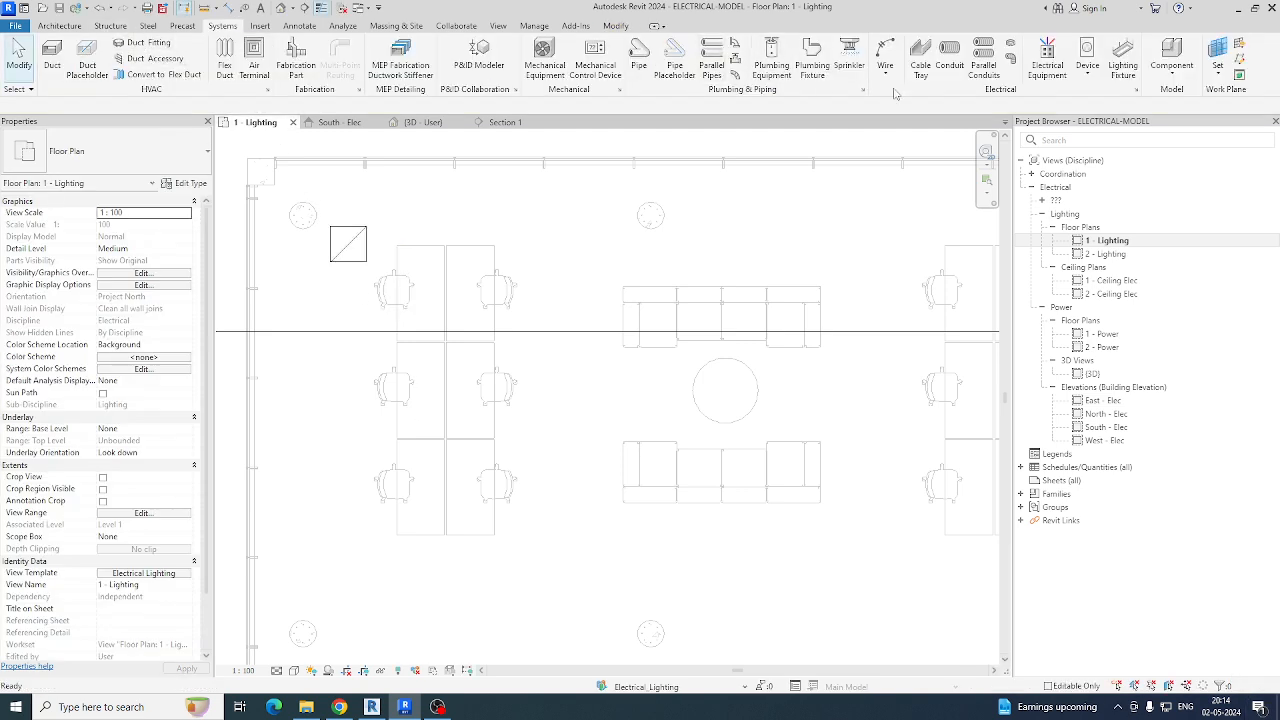
Step: Copy the recessed fixture 3600 mm horizontally across the desks, to the open floor near the next round column
{"action": "left_click", "coordinate": [352, 246]}
{"action": "key", "text": "o"}
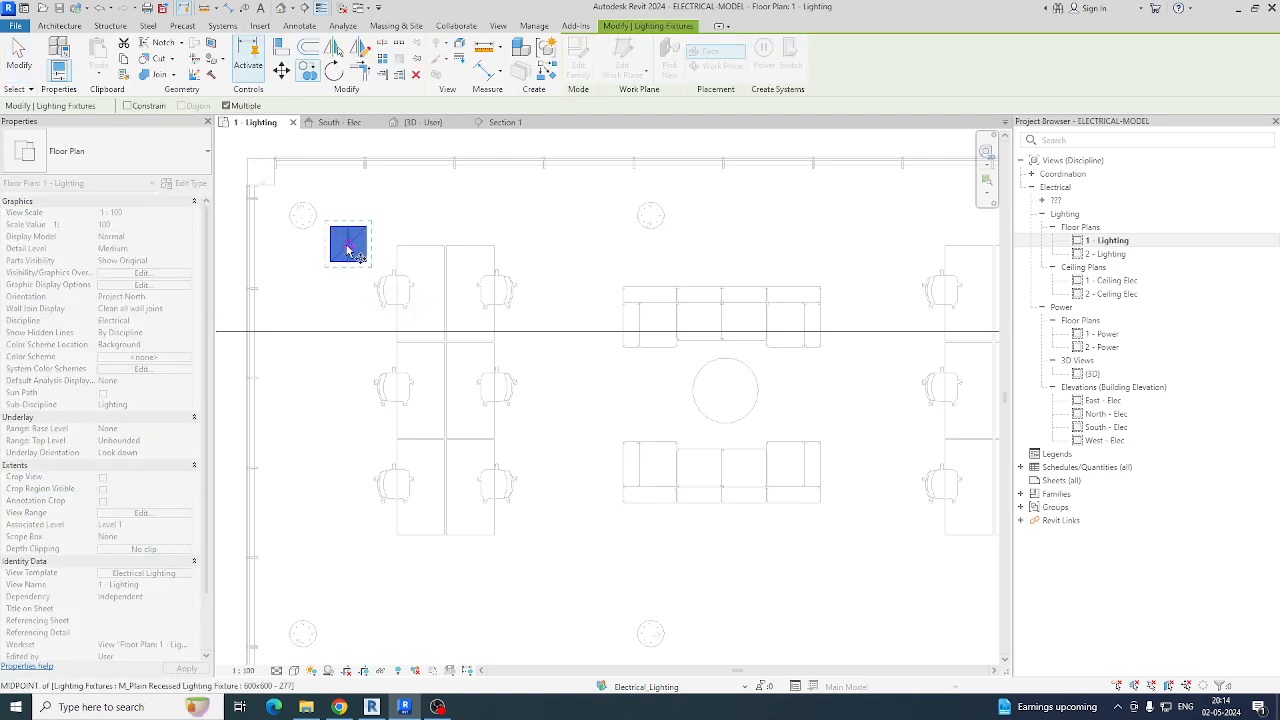
{"action": "left_click", "coordinate": [348, 244]}
{"action": "left_click", "coordinate": [566, 240]}
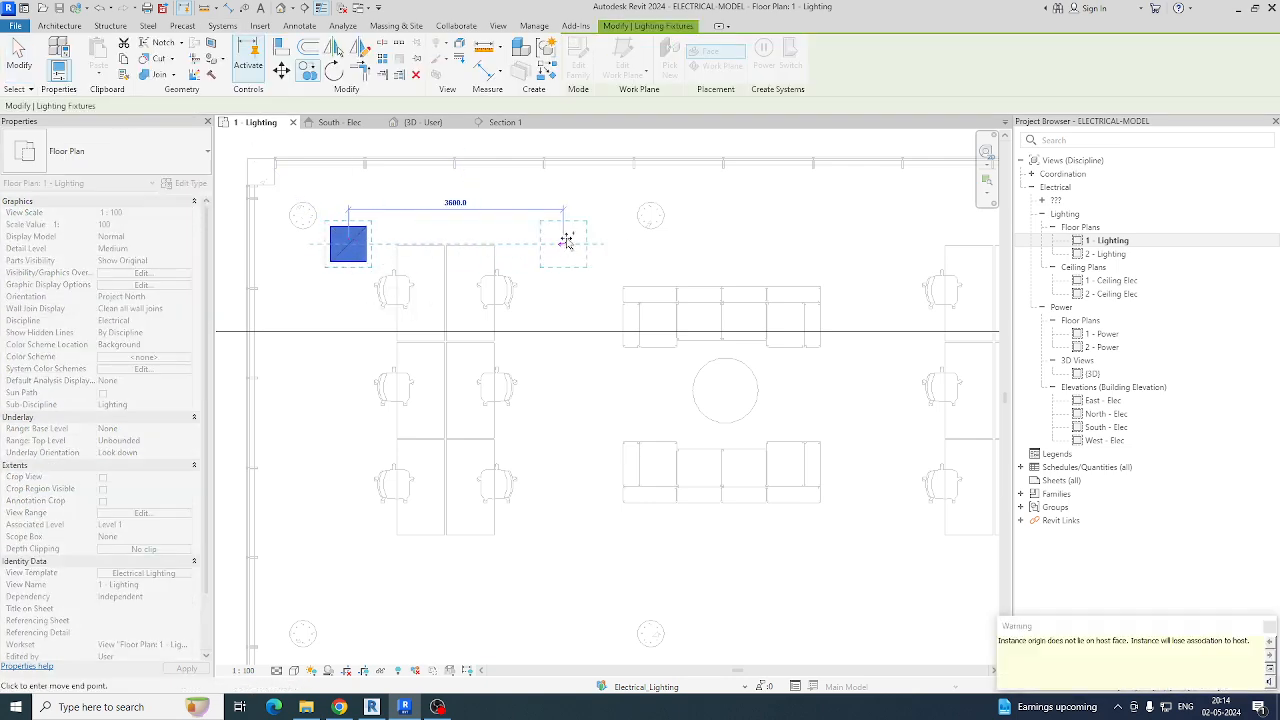
{"action": "key", "text": "Escape"}
{"action": "left_click", "coordinate": [577, 266]}
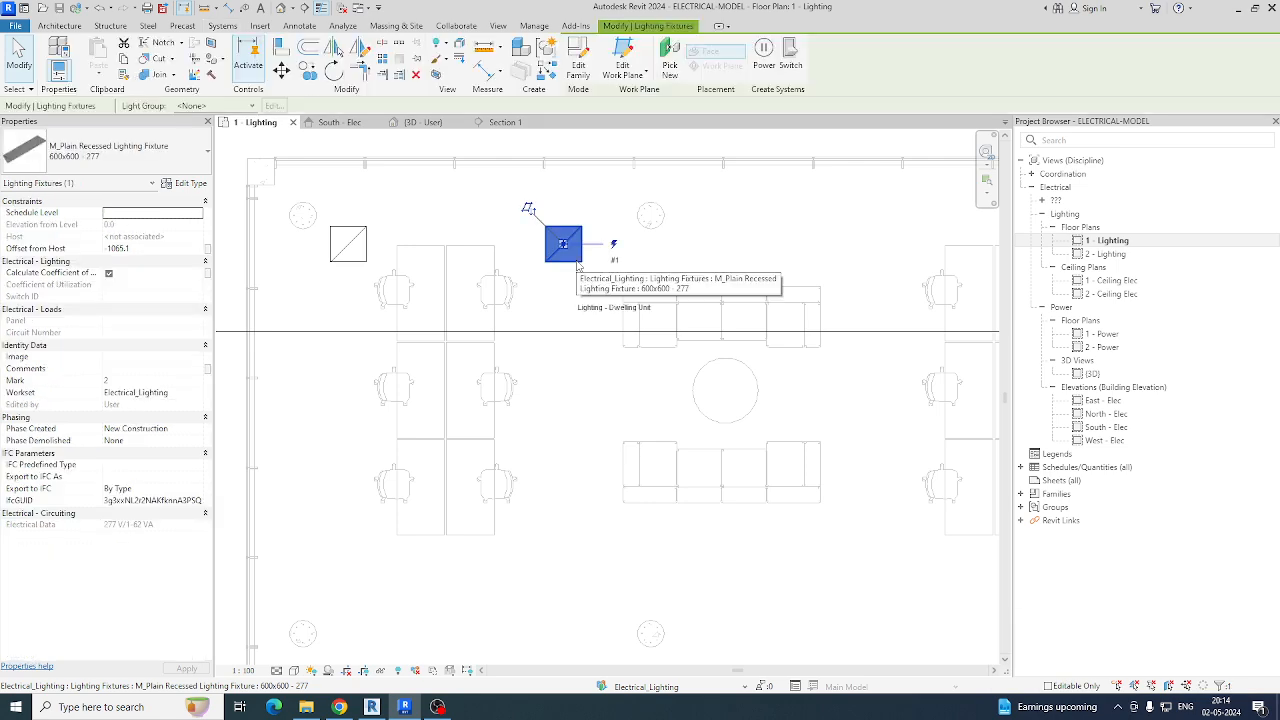
{"action": "key", "text": "Escape"}
Step: In the Section 1 view, lower the copied fixture to the underside of the suspended ceiling, at an offset from host of about 152
{"action": "right_click", "coordinate": [564, 331]}
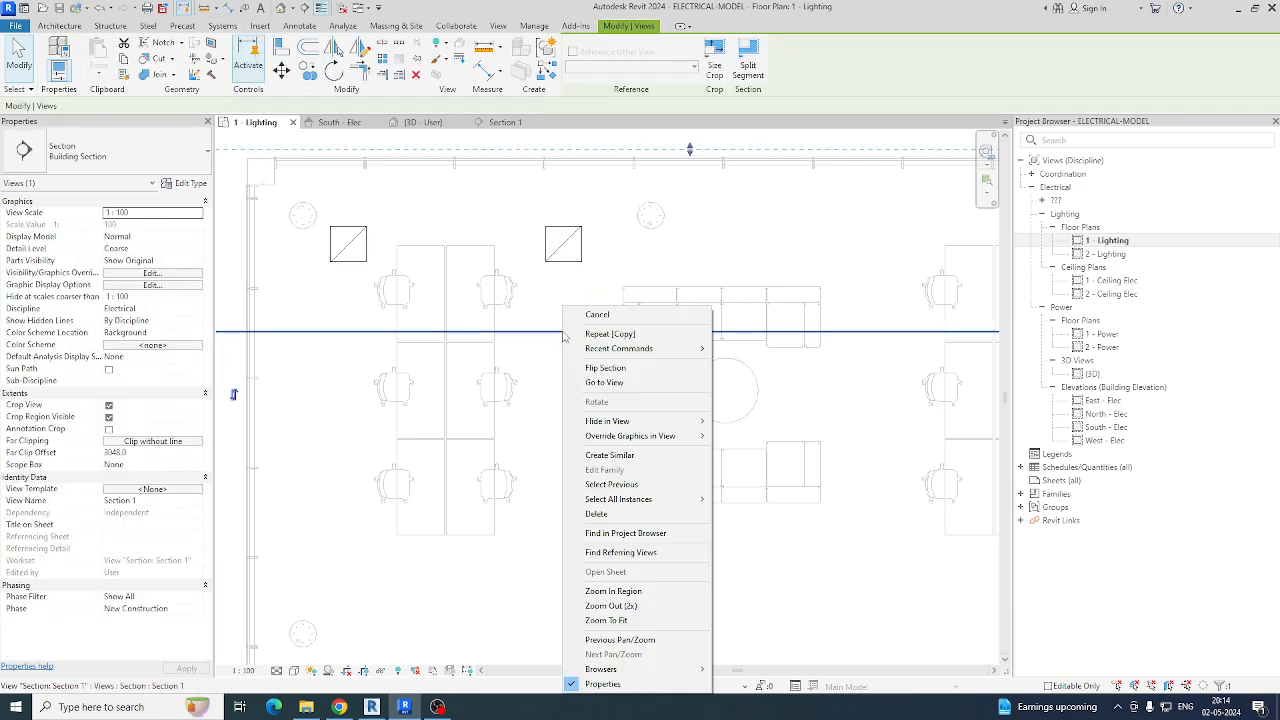
{"action": "left_click", "coordinate": [617, 390]}
{"action": "scroll", "coordinate": [512, 334], "scroll_direction": "down", "scroll_amount": 2}
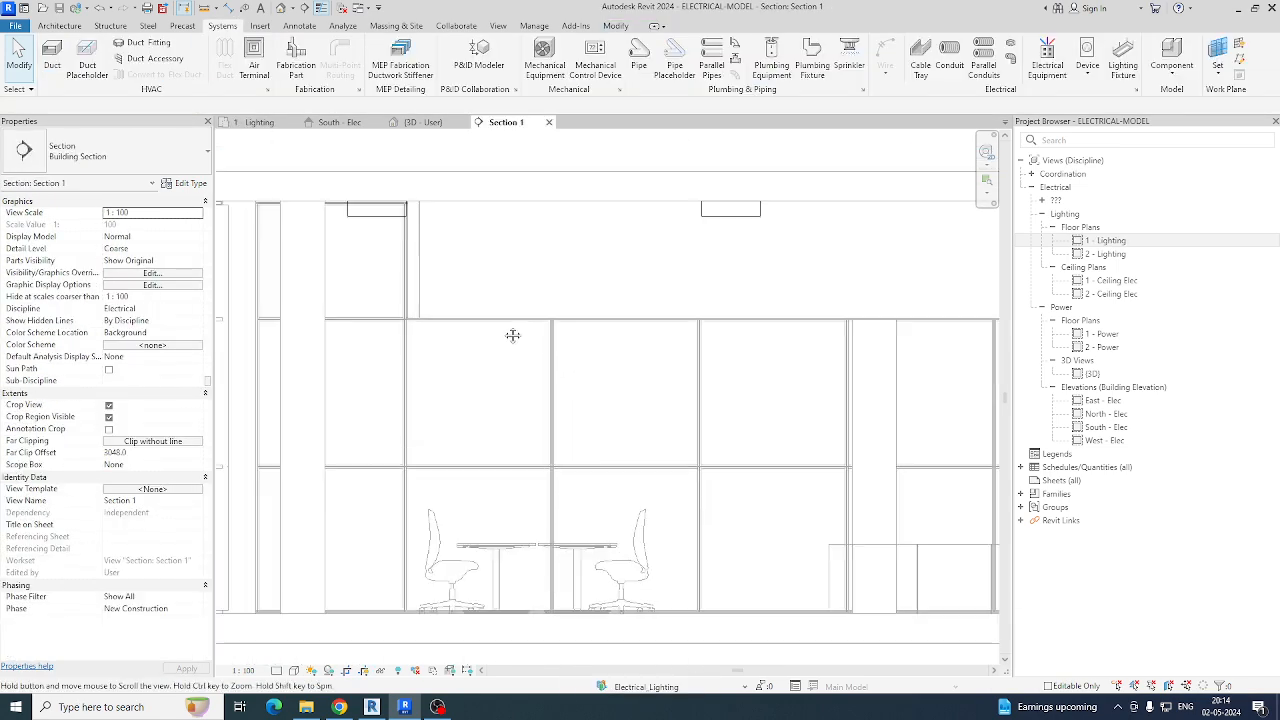
{"action": "left_click", "coordinate": [634, 163]}
{"action": "left_click_drag", "start_coordinate": [636, 162], "coordinate": [637, 290]}
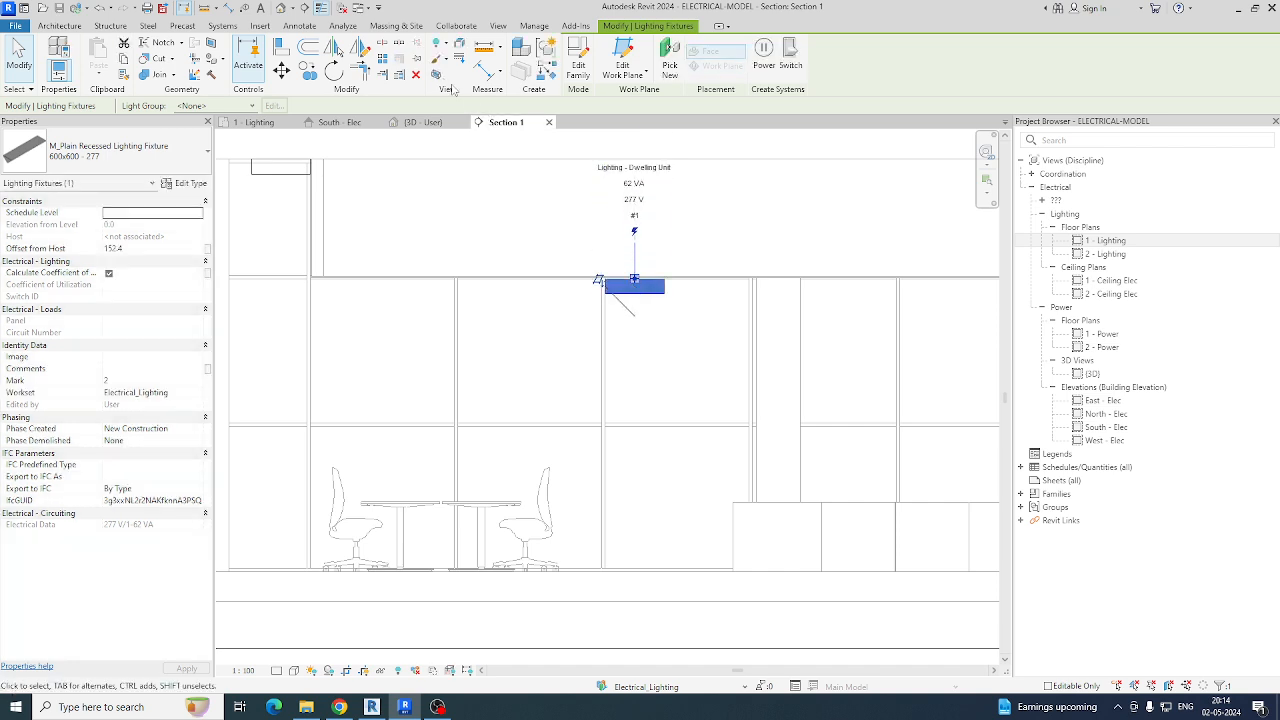
Step: Isolate the copied fixture in 3D with a selection box and extend the box downward through the floor slab
{"action": "left_click", "coordinate": [436, 74]}
{"action": "scroll", "coordinate": [553, 282], "scroll_direction": "down", "scroll_amount": 3}
{"action": "middle_click_drag", "start_coordinate": [660, 340], "coordinate": [627, 291], "text": "shift"}
{"action": "left_click", "coordinate": [618, 316]}
{"action": "scroll", "coordinate": [588, 321], "scroll_direction": "down", "scroll_amount": 3}
{"action": "left_click_drag", "start_coordinate": [580, 305], "coordinate": [605, 585]}
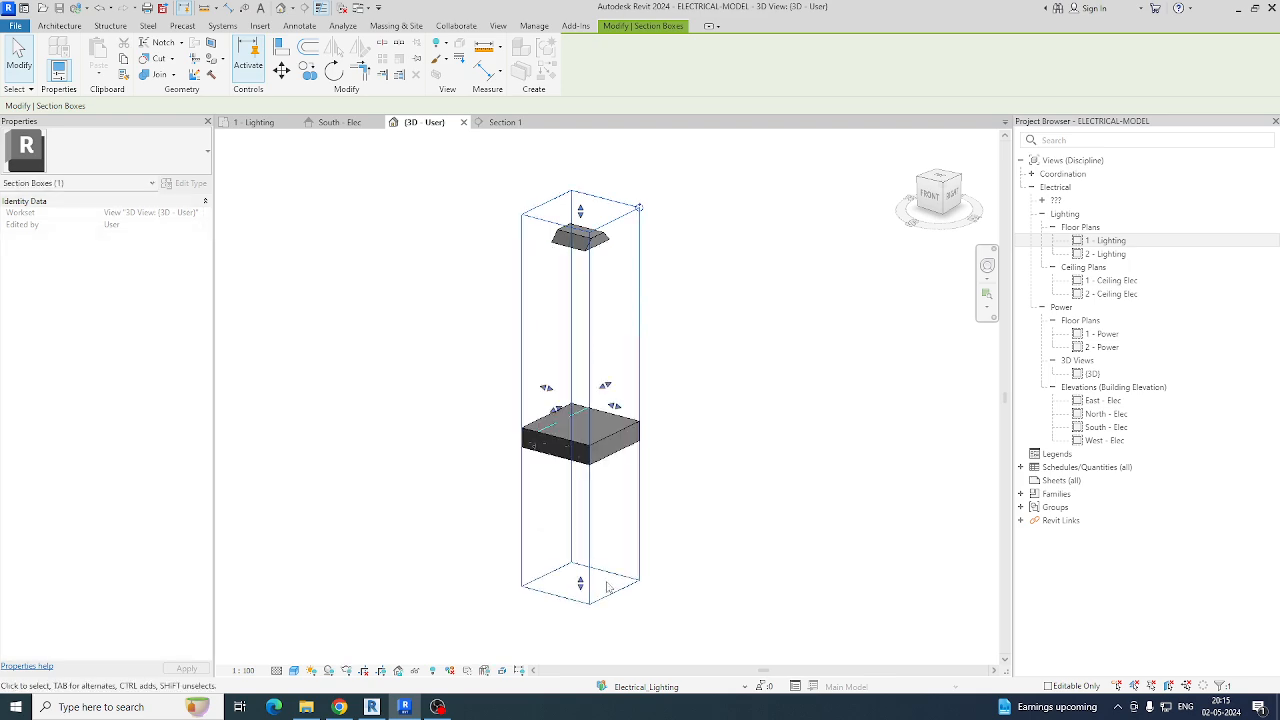
Step: Extend the section box sideways past the exterior glazing and into the room, and raise its top above the upper slab
{"action": "middle_click_drag", "start_coordinate": [671, 410], "coordinate": [537, 383], "text": "shift"}
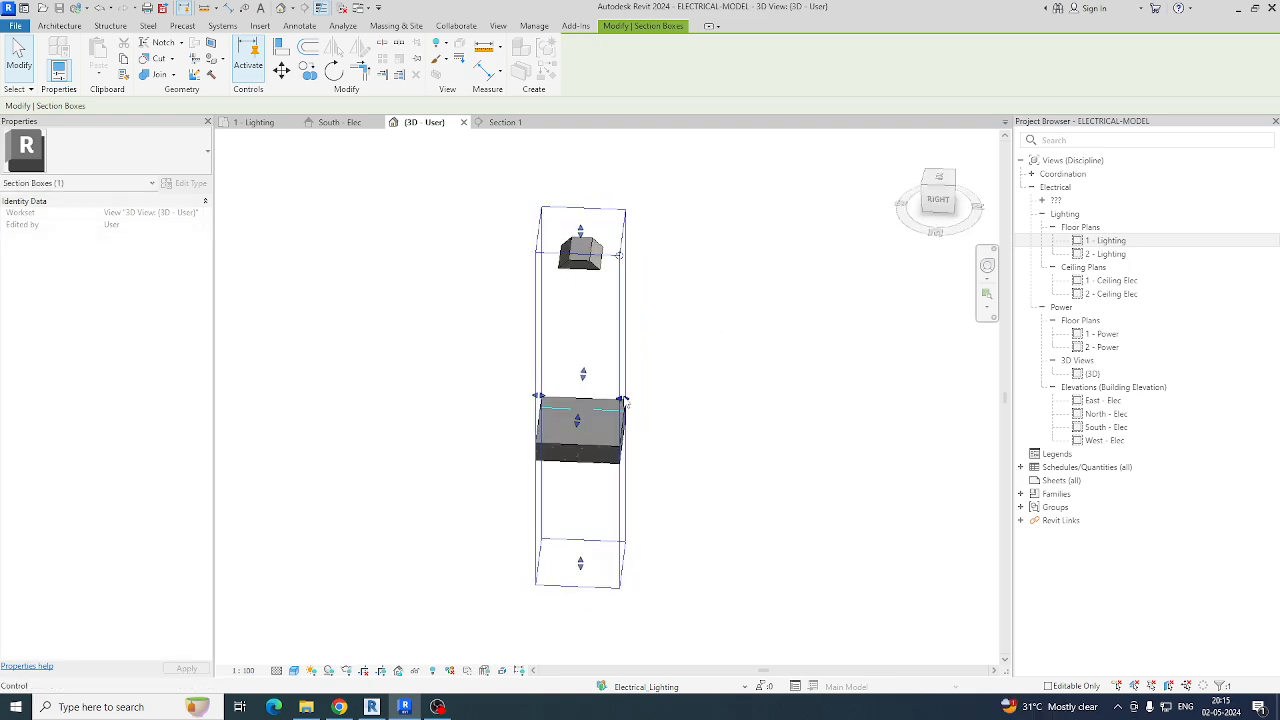
{"action": "middle_click_drag", "start_coordinate": [619, 255], "coordinate": [604, 455], "text": "shift"}
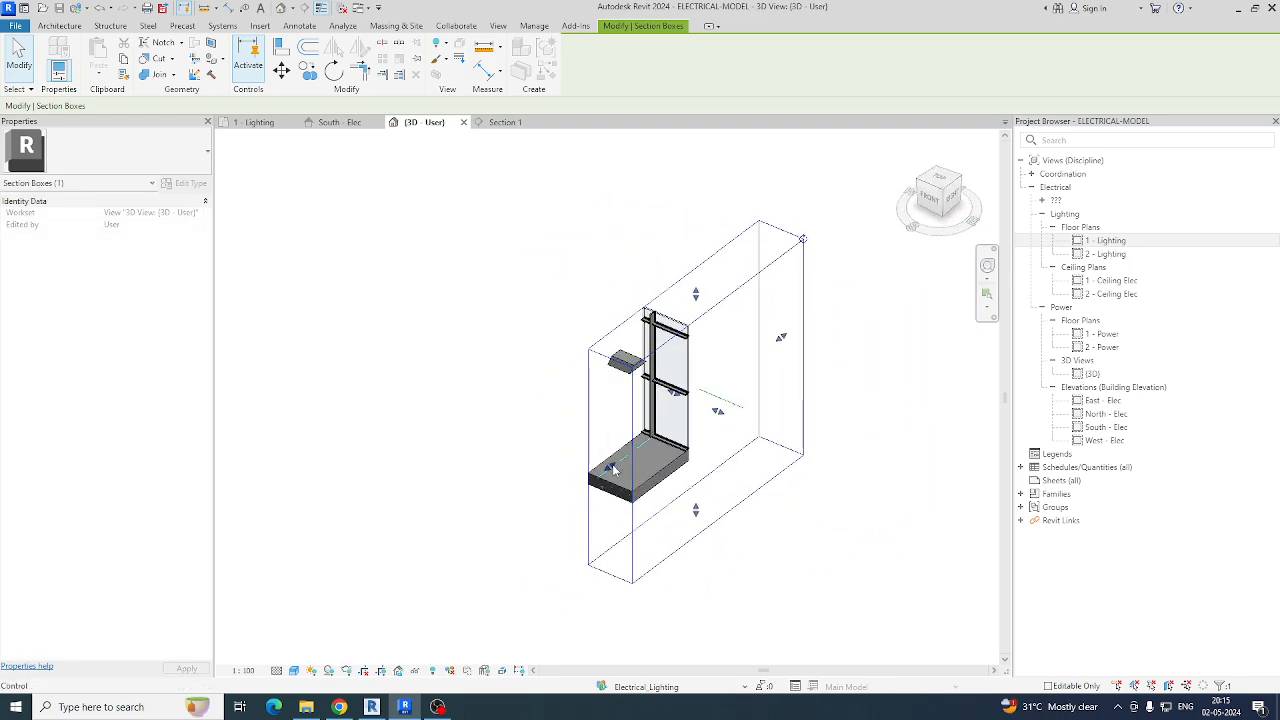
{"action": "left_click_drag", "start_coordinate": [614, 468], "coordinate": [443, 595]}
{"action": "middle_click_drag", "start_coordinate": [597, 470], "coordinate": [511, 366], "text": "shift"}
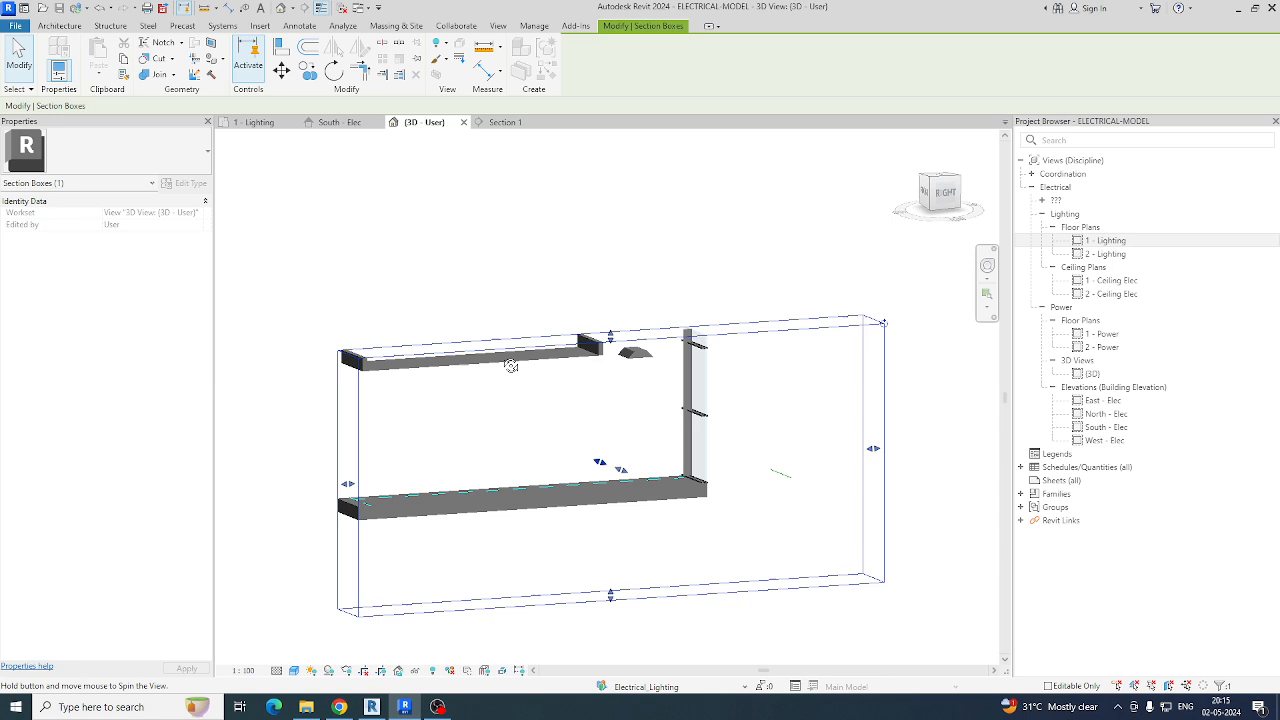
{"action": "left_click", "coordinate": [955, 200]}
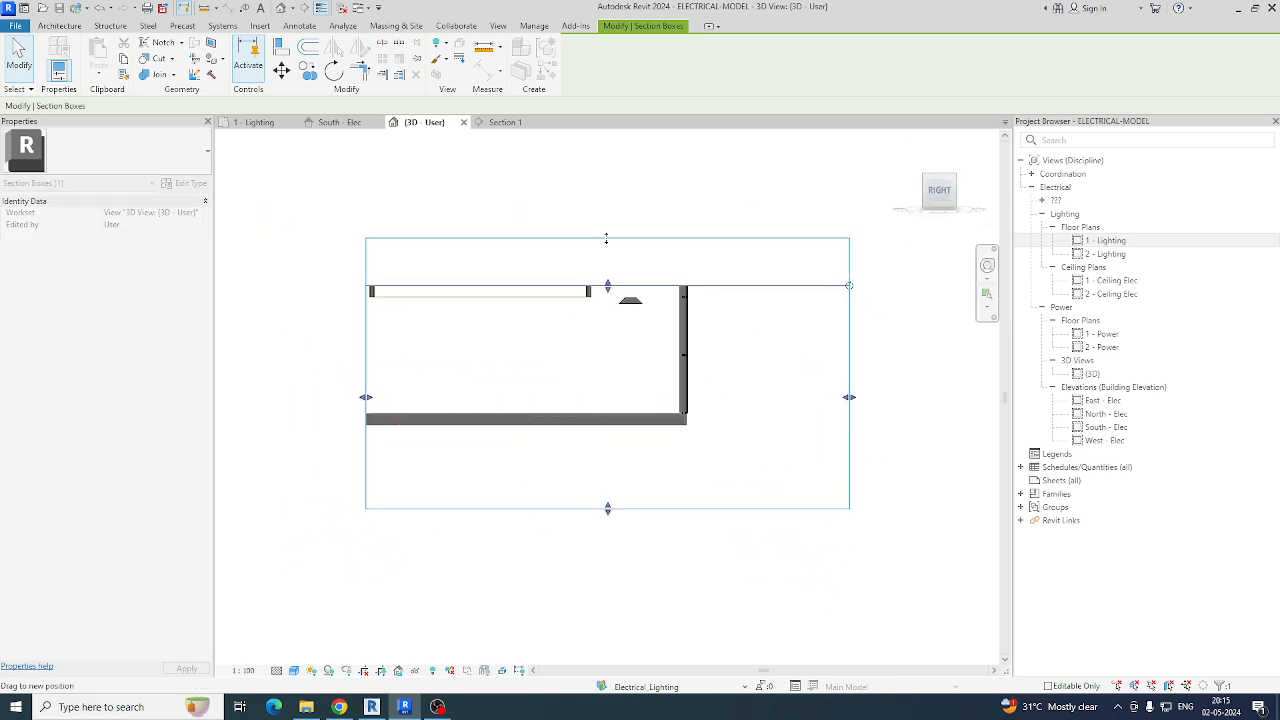
{"action": "scroll", "coordinate": [625, 300], "scroll_direction": "up", "scroll_amount": 2}
Step: In the Right 3D view, move the copied fixture beneath the suspended ceiling and pick the ceiling's underside as its new work plane
{"action": "left_click", "coordinate": [540, 296]}
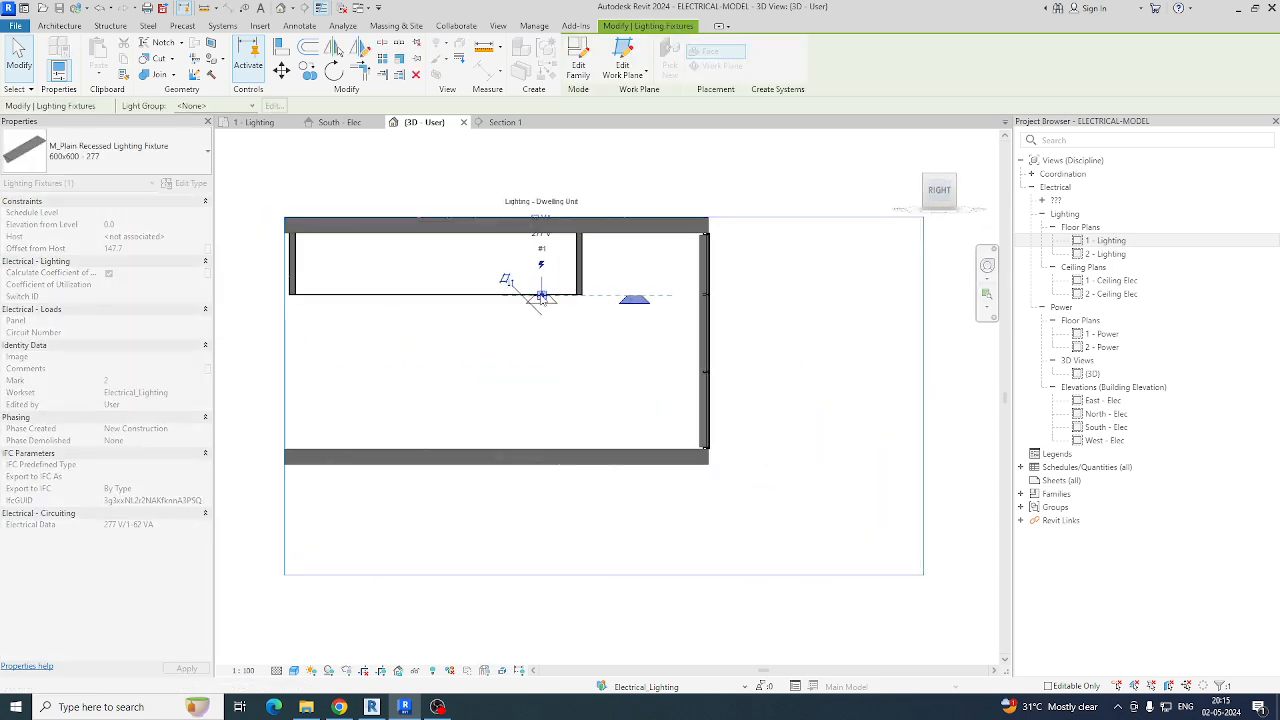
{"action": "scroll", "coordinate": [540, 296], "scroll_direction": "up", "scroll_amount": 5}
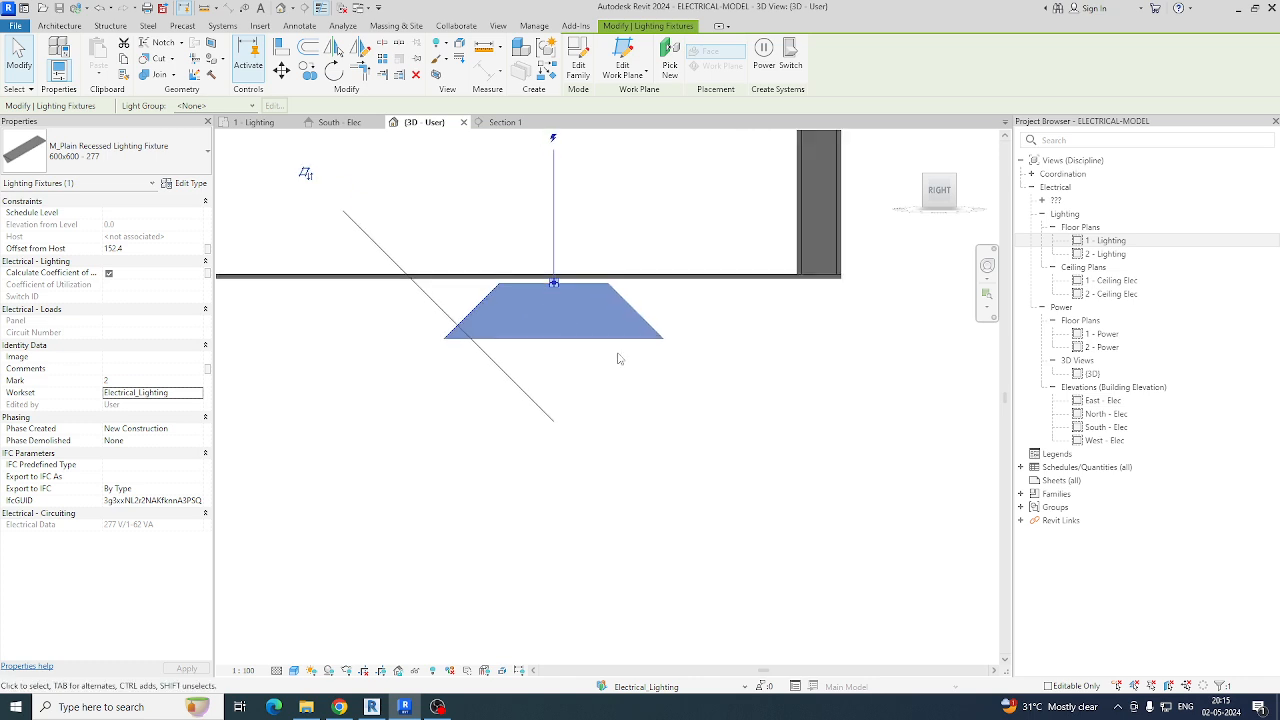
{"action": "left_click", "coordinate": [622, 62]}
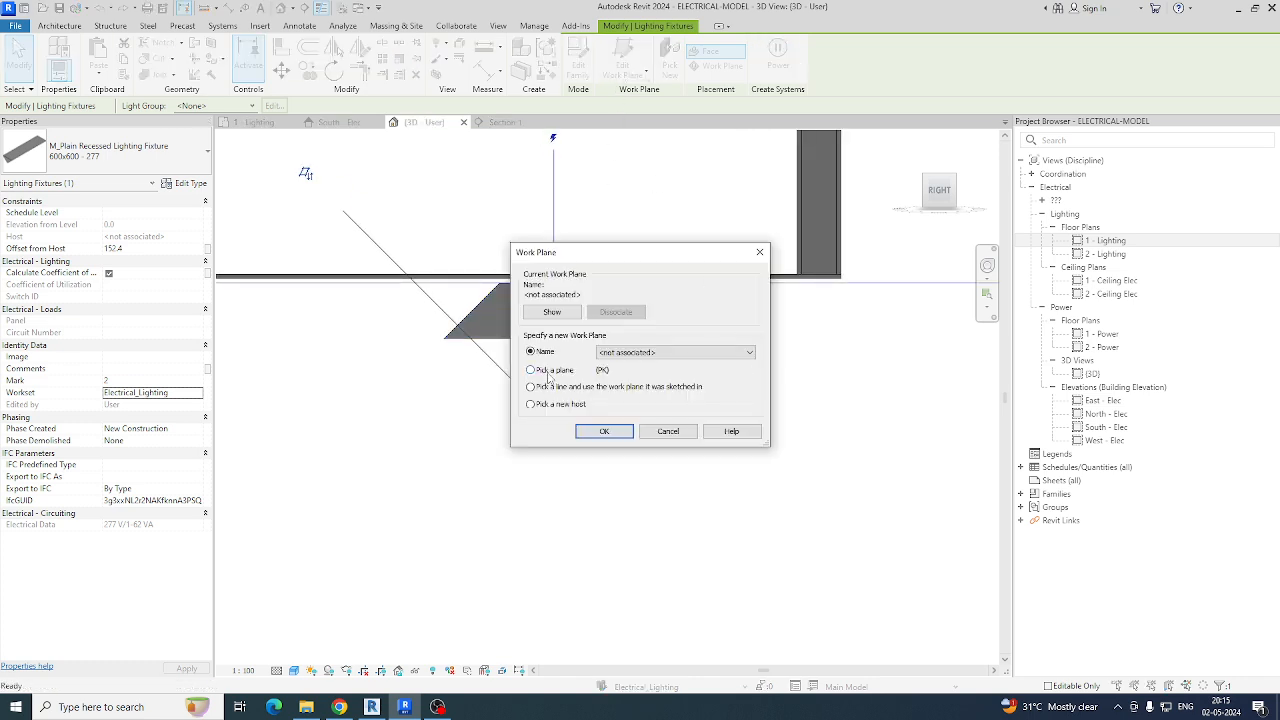
{"action": "left_click", "coordinate": [610, 434]}
{"action": "left_click", "coordinate": [637, 280]}
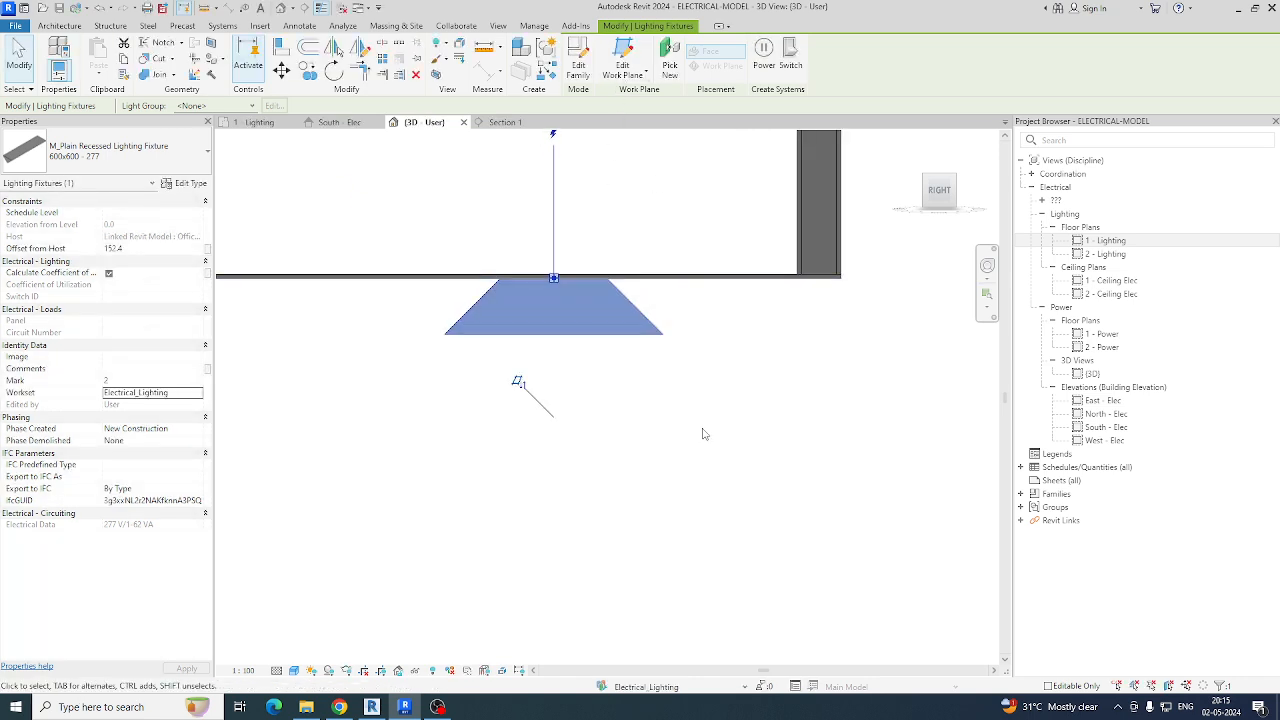
{"action": "left_click", "coordinate": [702, 434]}
{"action": "mouse_move", "coordinate": [702, 438]}
{"action": "middle_mouse_down", "text": "shift"}
{"action": "mouse_move", "coordinate": [663, 423]}
{"action": "mouse_move", "coordinate": [808, 363]}
{"action": "mouse_move", "coordinate": [797, 357]}
{"action": "mouse_move", "coordinate": [703, 421]}
{"action": "middle_mouse_up", "text": "shift"}
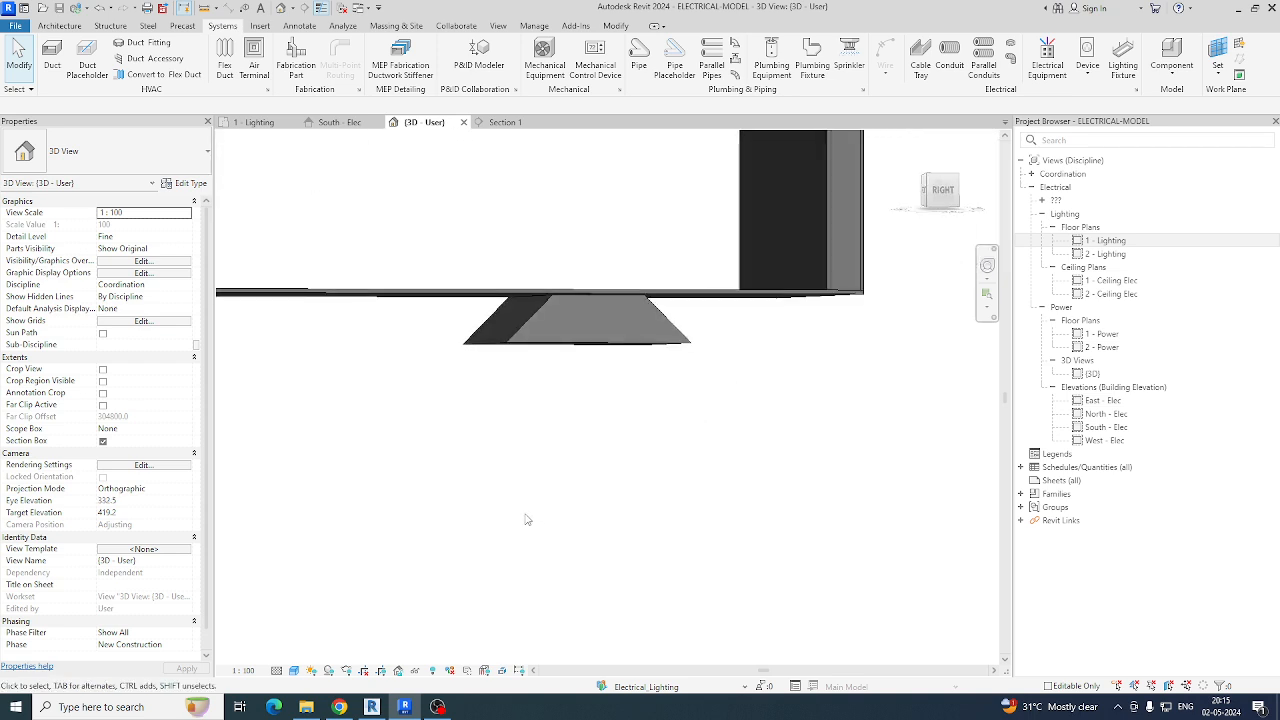
Step: In the 1 - Lighting floor plan, delete the original fixture beside the upper-left round column
{"action": "left_click", "coordinate": [257, 122]}
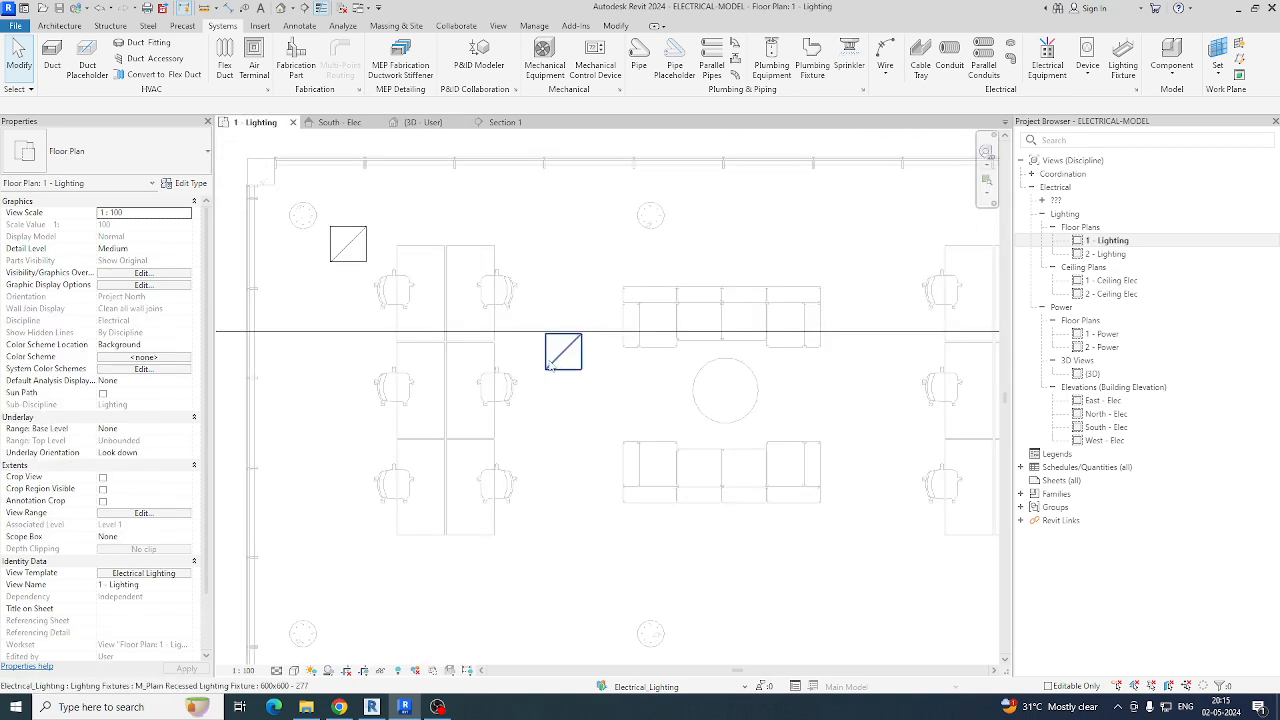
{"action": "left_click", "coordinate": [352, 258]}
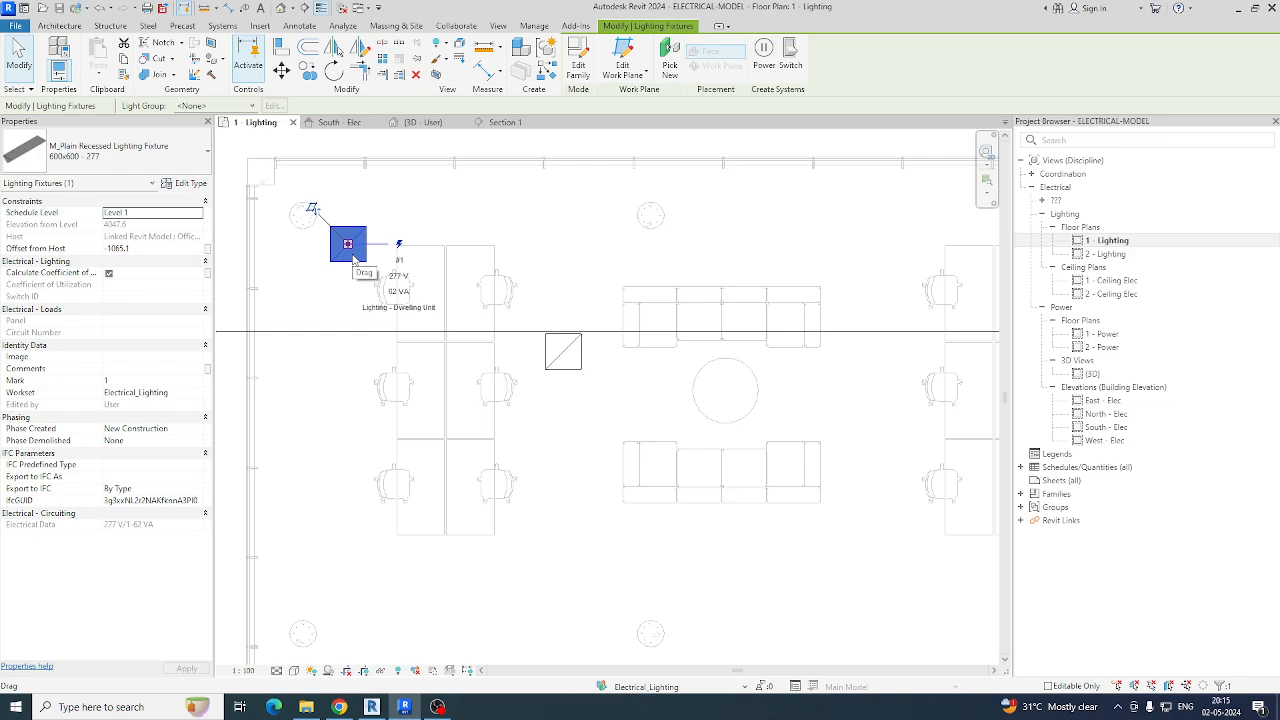
{"action": "key", "text": "Delete"}
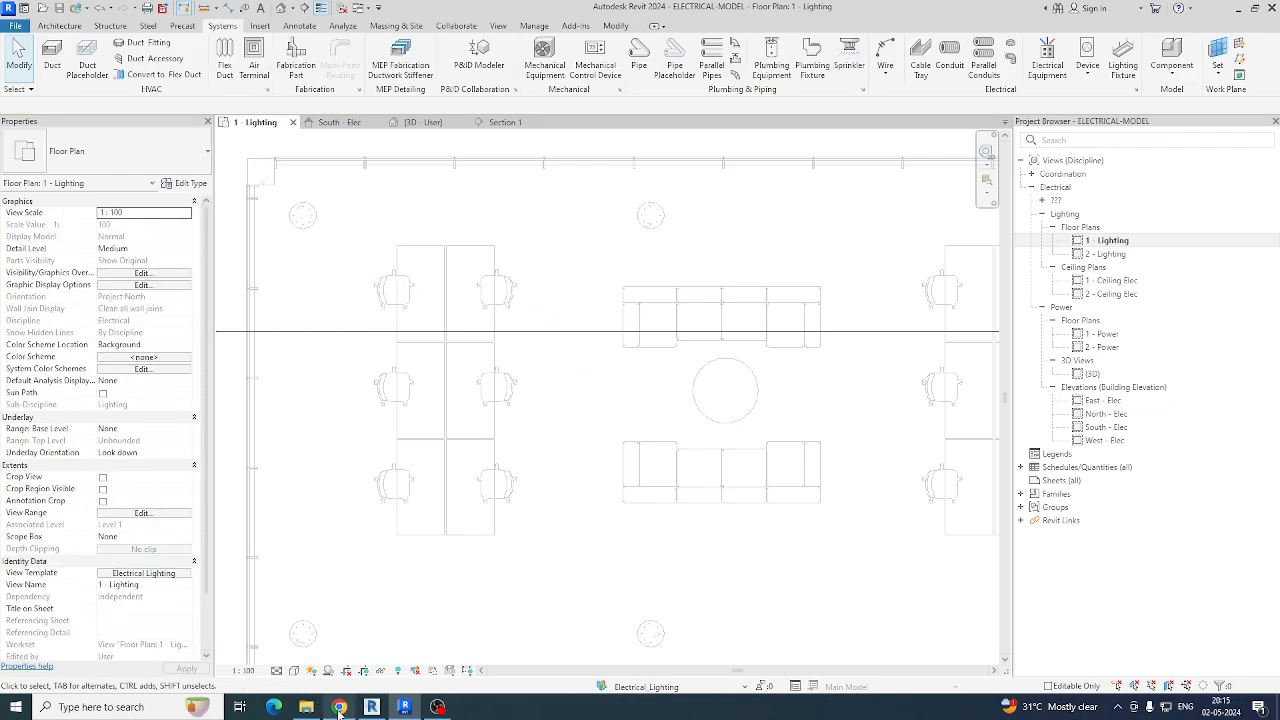
Step: Switch to Chrome, open the BIMobject site in a new tab, search for LIGHTING and open the Lighting - Ceiling Mounted category
{"action": "left_click", "coordinate": [339, 707]}
{"action": "left_click", "coordinate": [670, 13]}
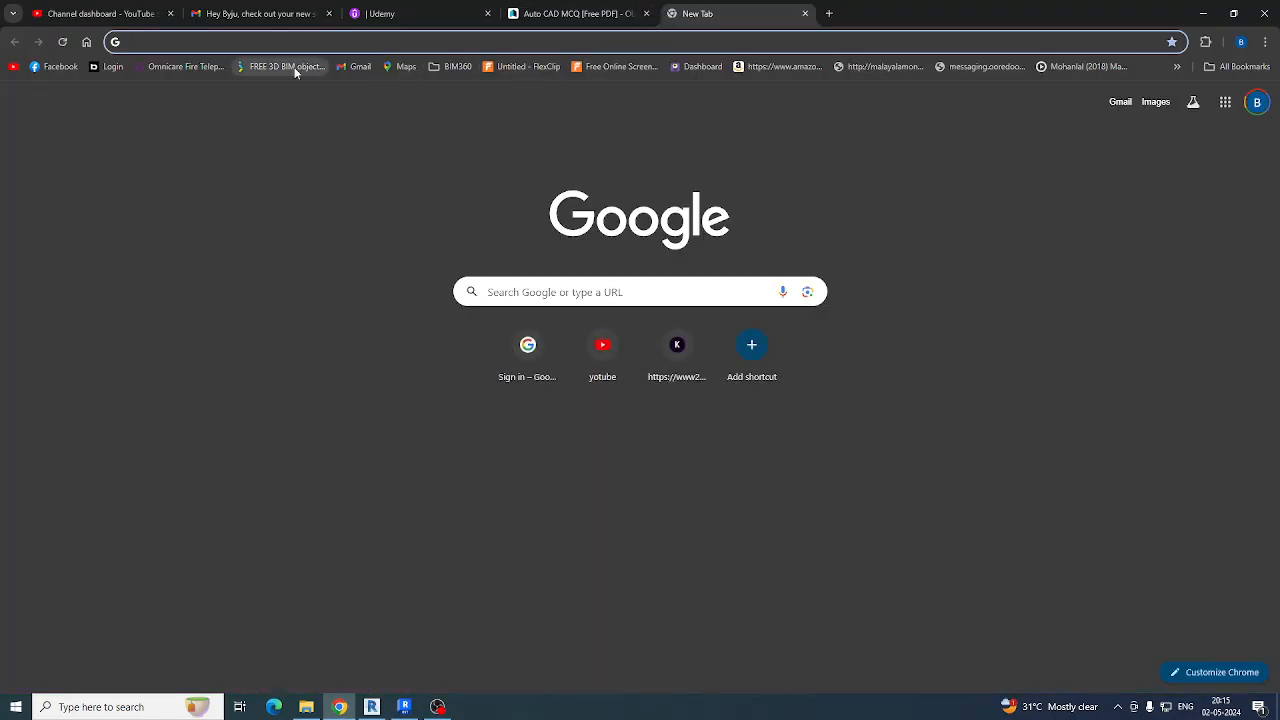
{"action": "left_click", "coordinate": [115, 67]}
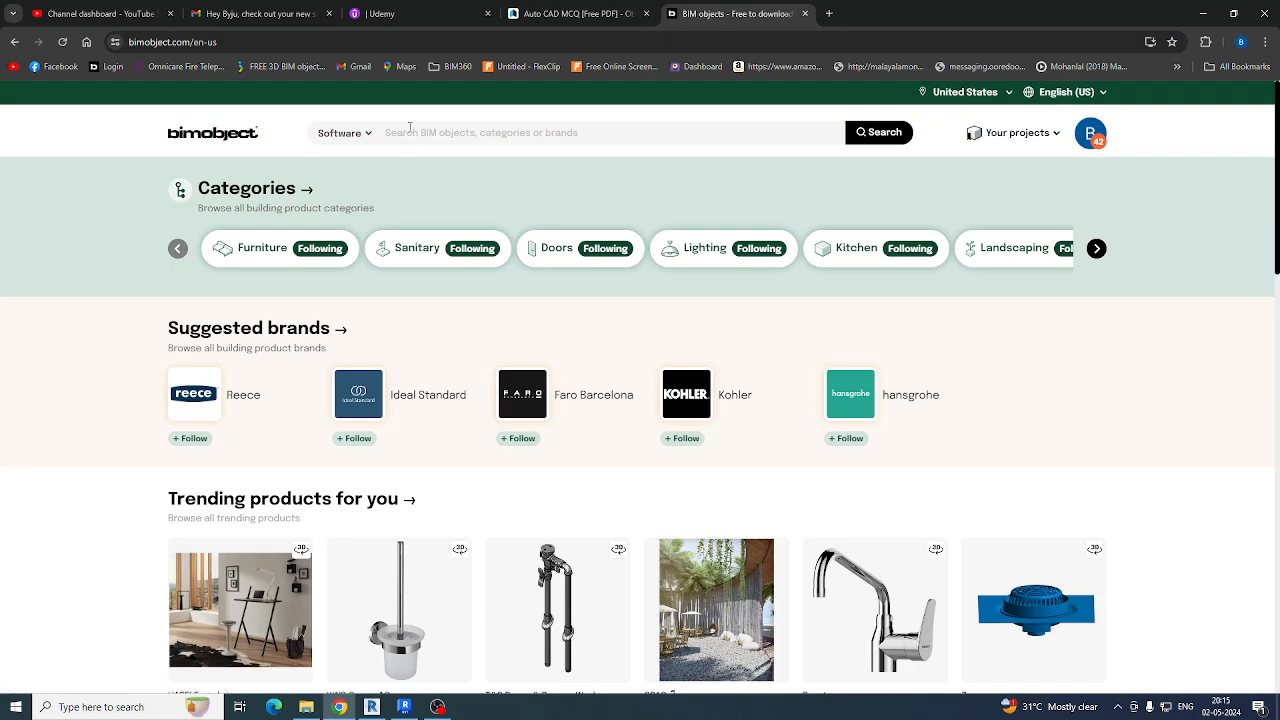
{"action": "left_click", "coordinate": [410, 127]}
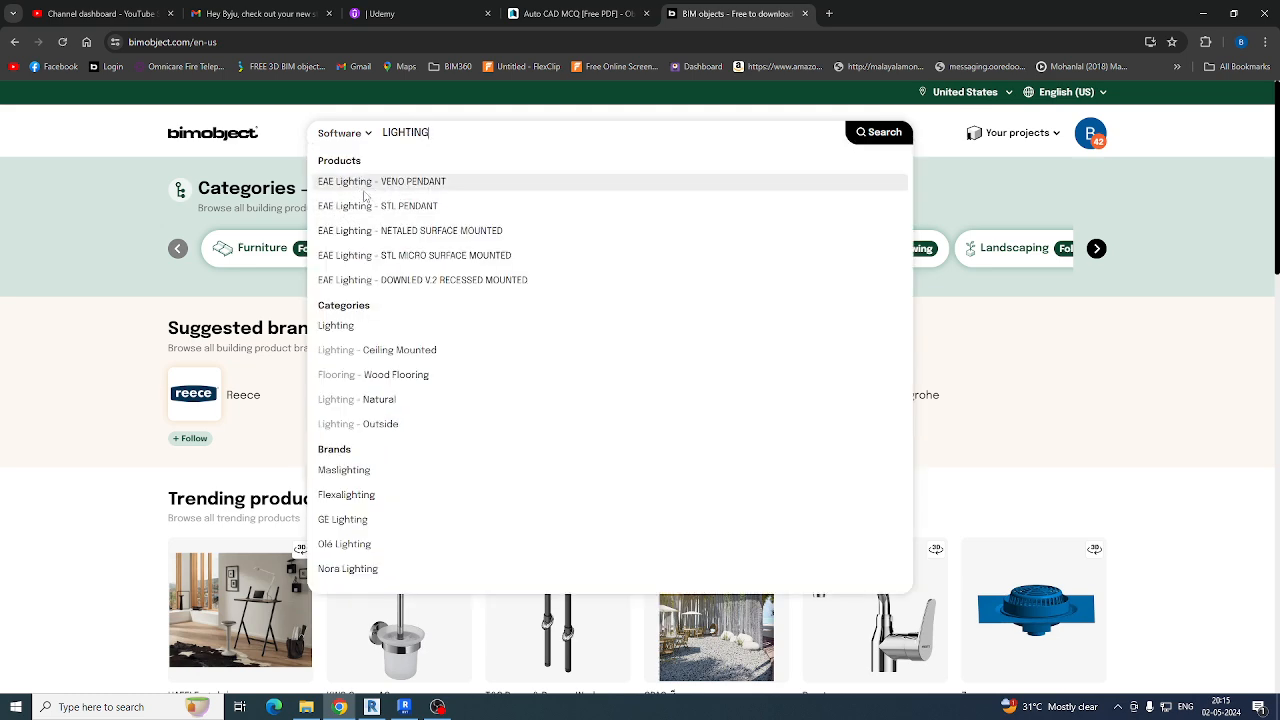
{"action": "left_click", "coordinate": [365, 351]}
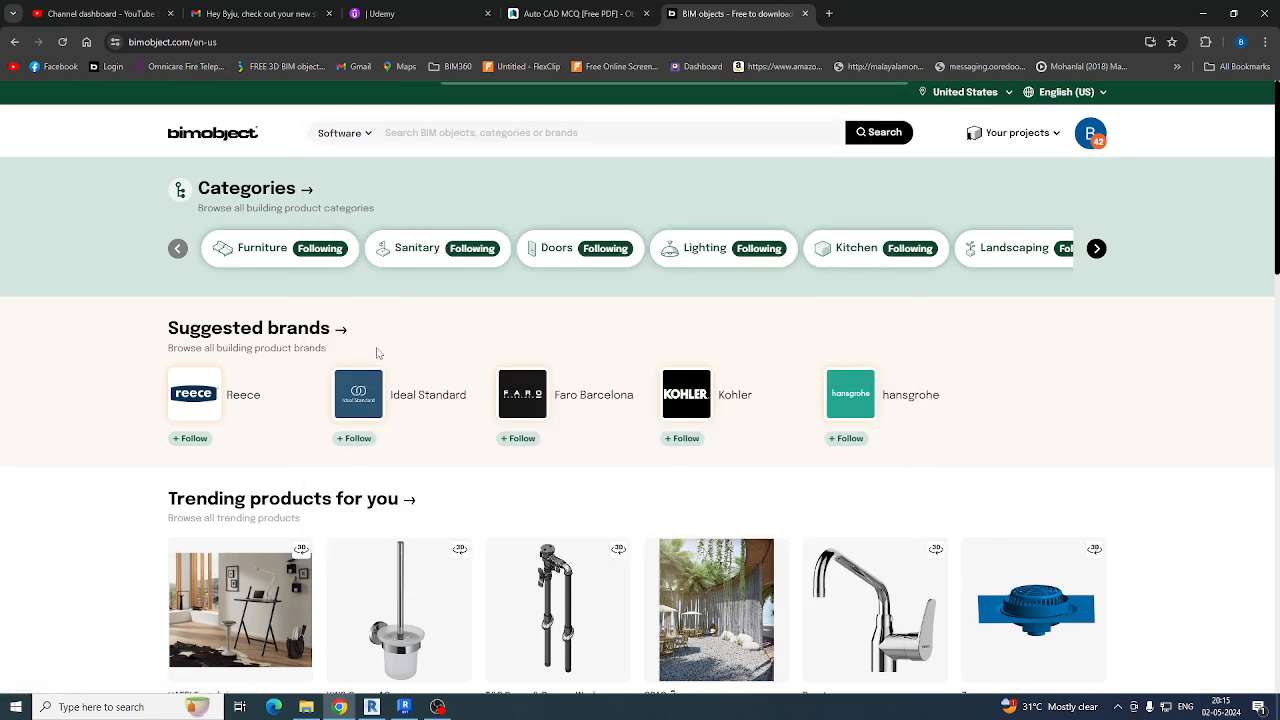
Step: Browse the first two pages of ceiling-mounted lighting products for suitable fixture models
{"action": "scroll", "coordinate": [390, 360], "scroll_direction": "down", "scroll_amount": 6}
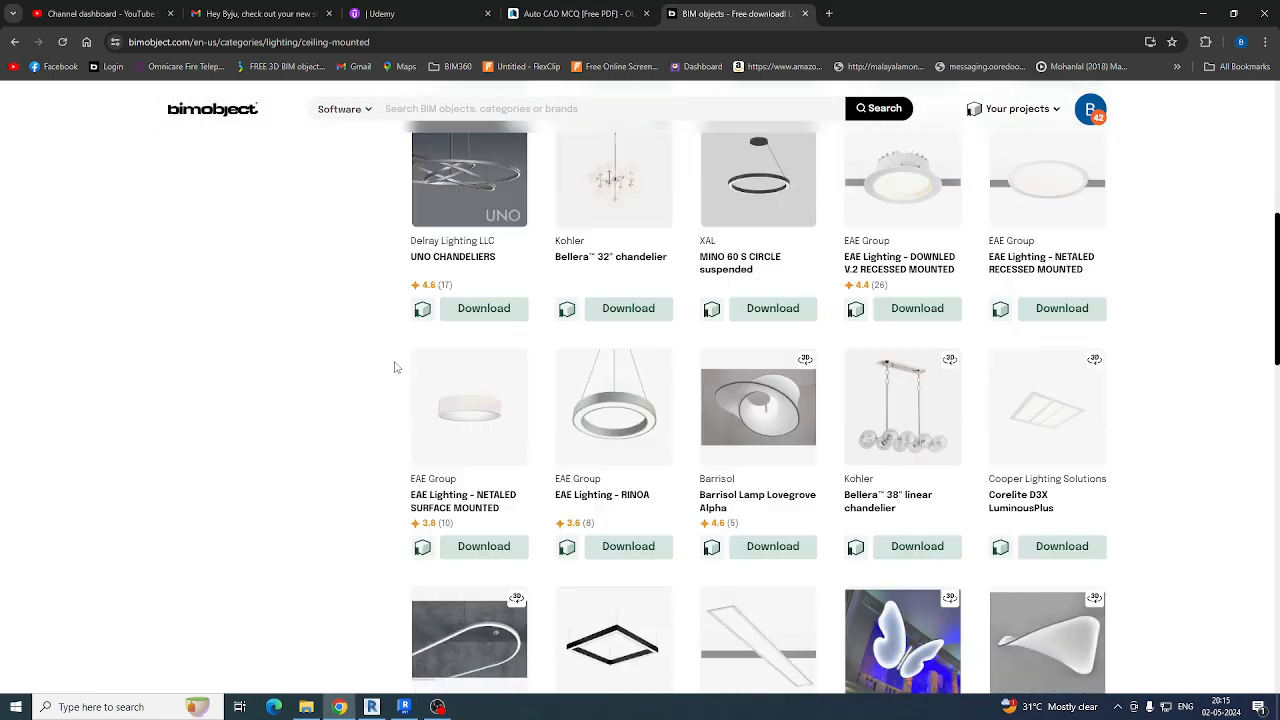
{"action": "scroll", "coordinate": [395, 367], "scroll_direction": "down", "scroll_amount": 5}
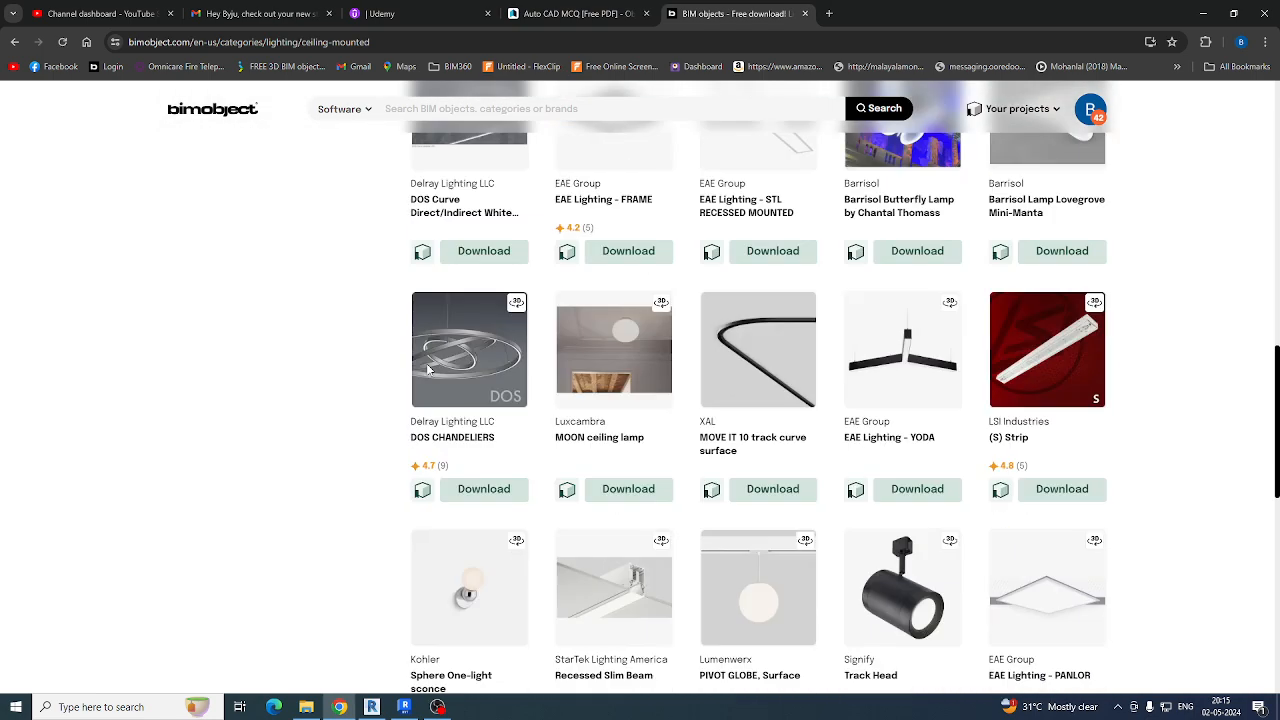
{"action": "scroll", "coordinate": [428, 370], "scroll_direction": "down", "scroll_amount": 4}
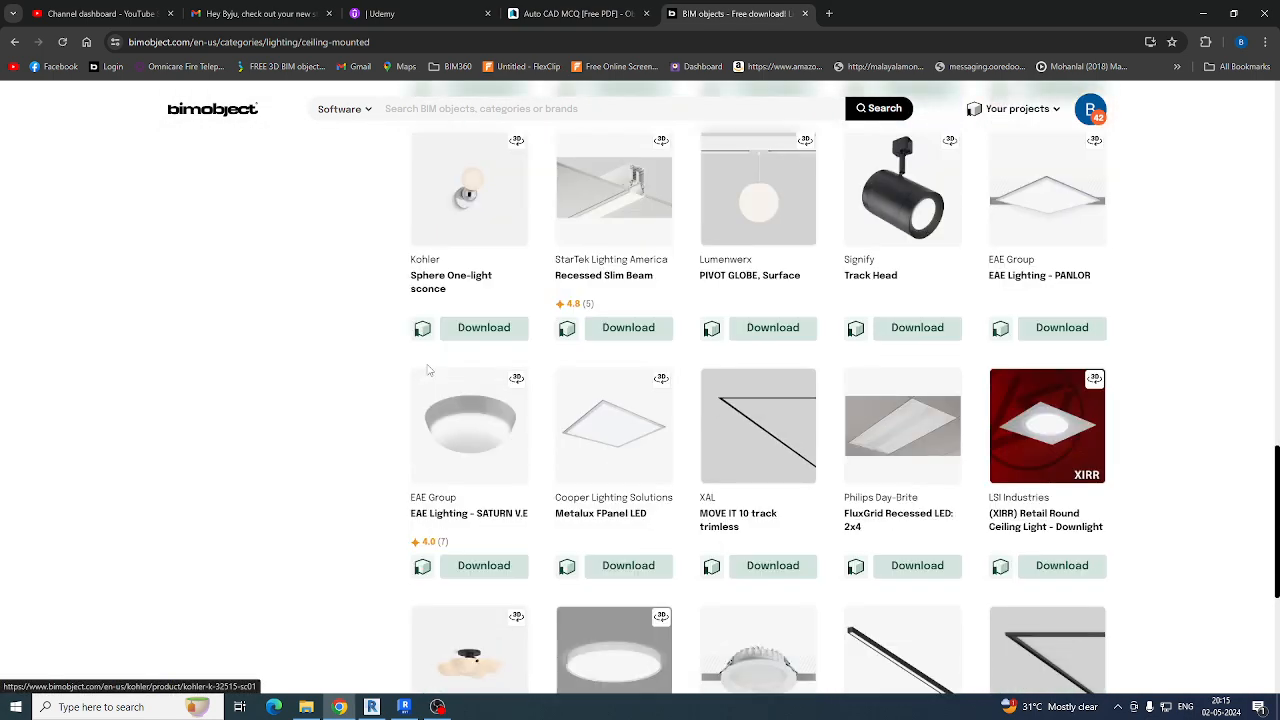
{"action": "scroll", "coordinate": [428, 370], "scroll_direction": "down", "scroll_amount": 4}
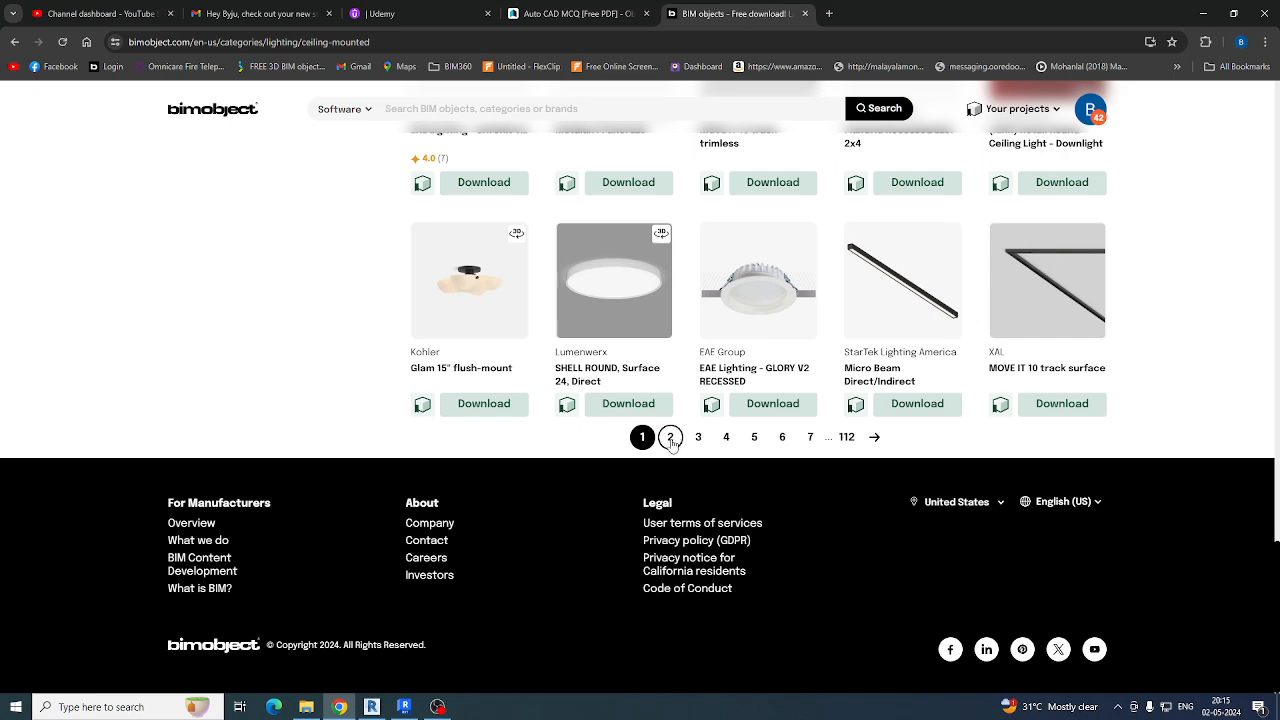
{"action": "left_click", "coordinate": [671, 437]}
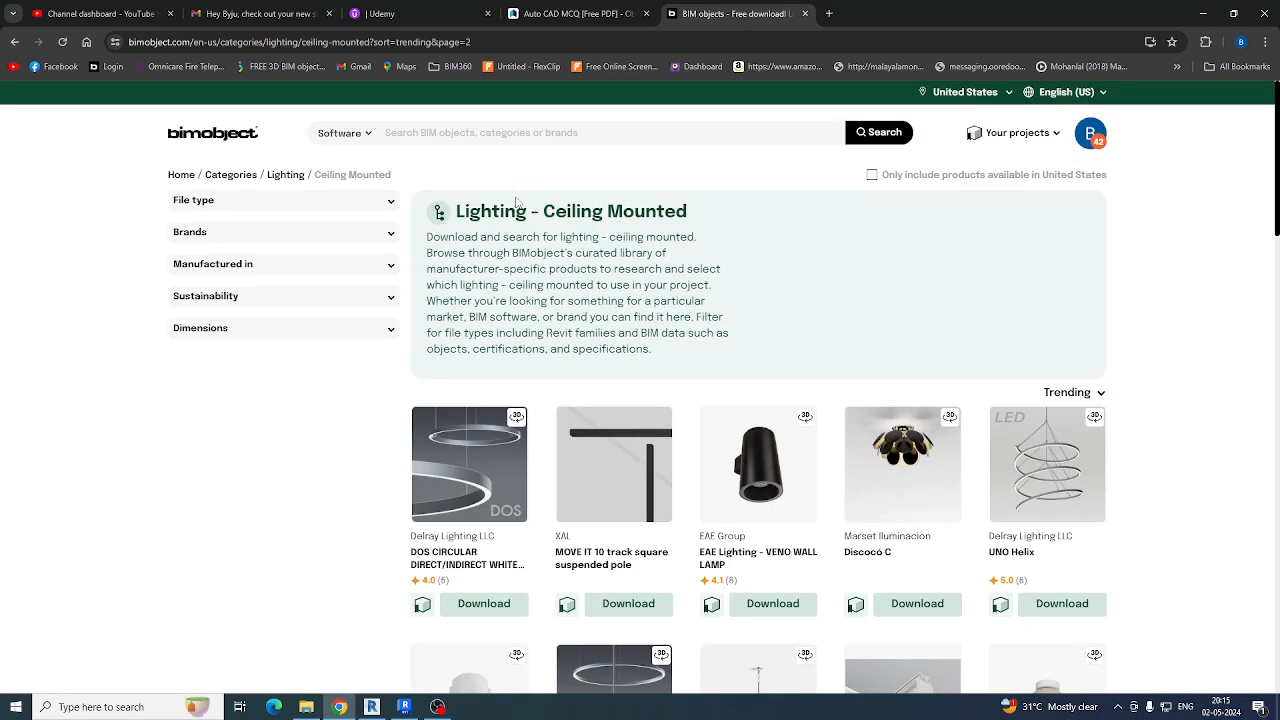
{"action": "scroll", "coordinate": [548, 344], "scroll_direction": "down", "scroll_amount": 8}
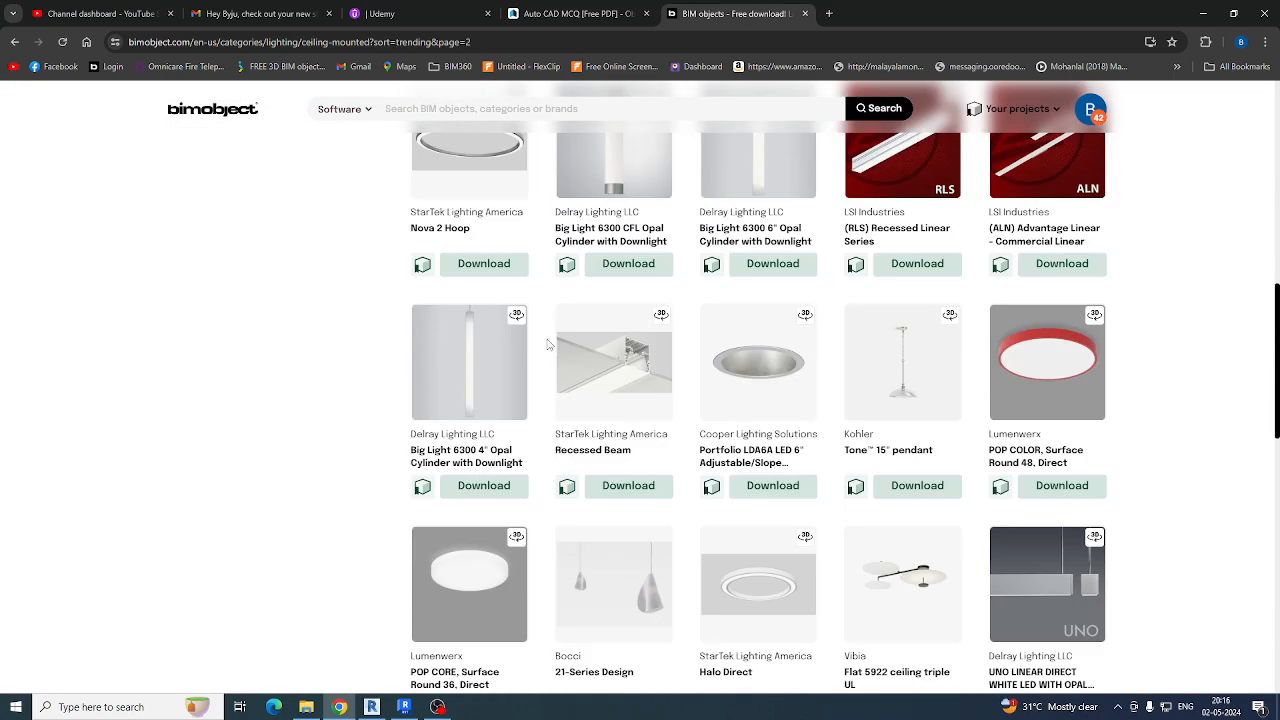
{"action": "scroll", "coordinate": [548, 344], "scroll_direction": "down", "scroll_amount": 1}
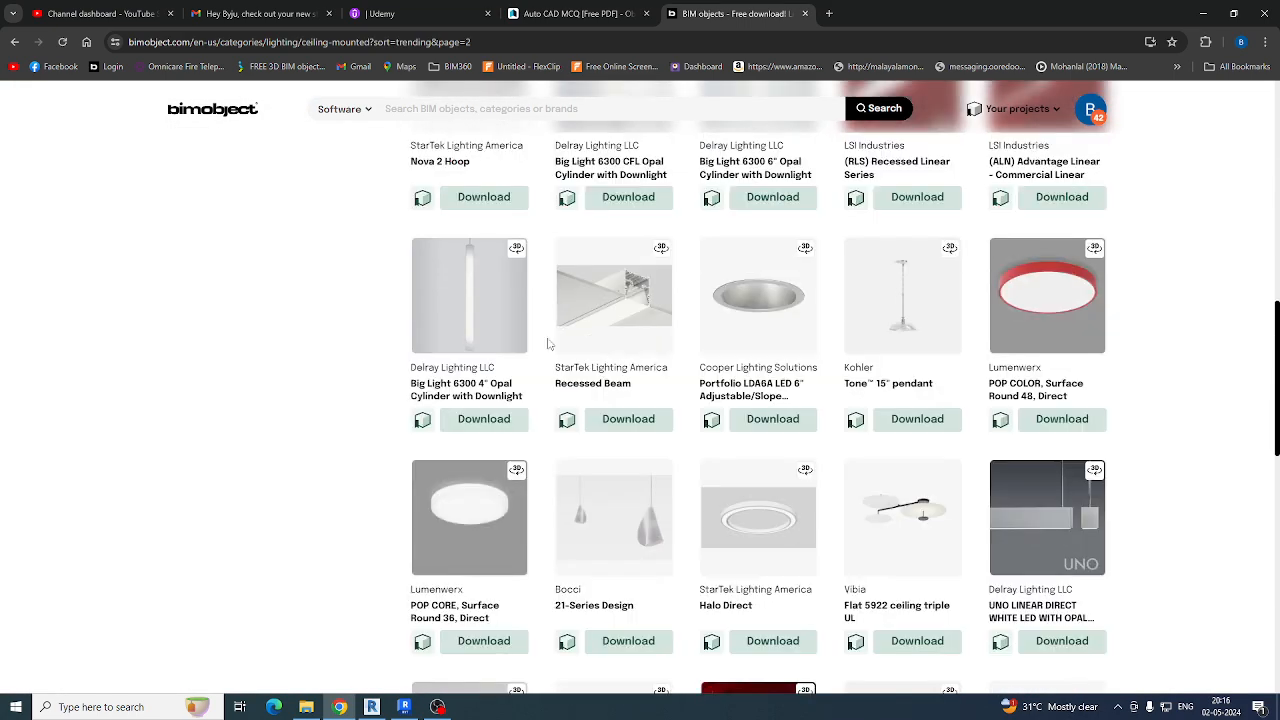
Step: Download only the Revit family file Lighting-Downlight-Cooper-Portfolio_LDA6A.rfa for the Portfolio LDA6A LED 6" downlight, leaving out the PDFs and type catalog
{"action": "left_click", "coordinate": [776, 419]}
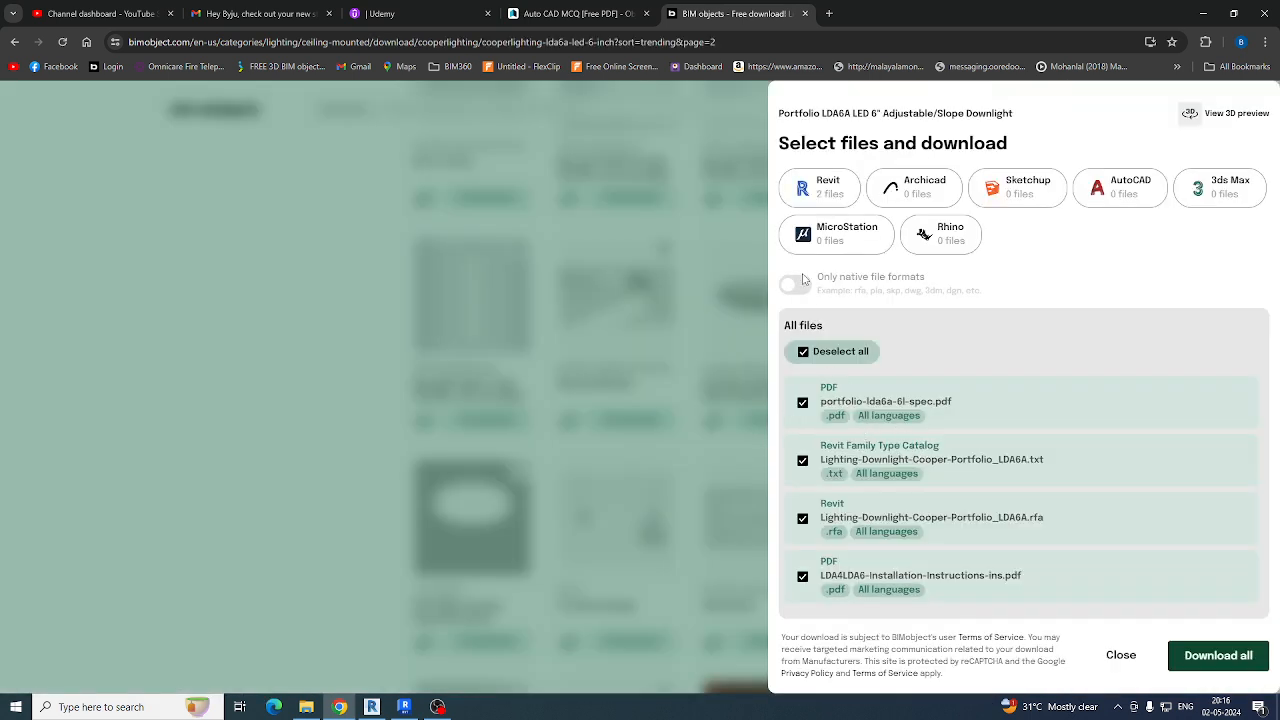
{"action": "left_click", "coordinate": [820, 187]}
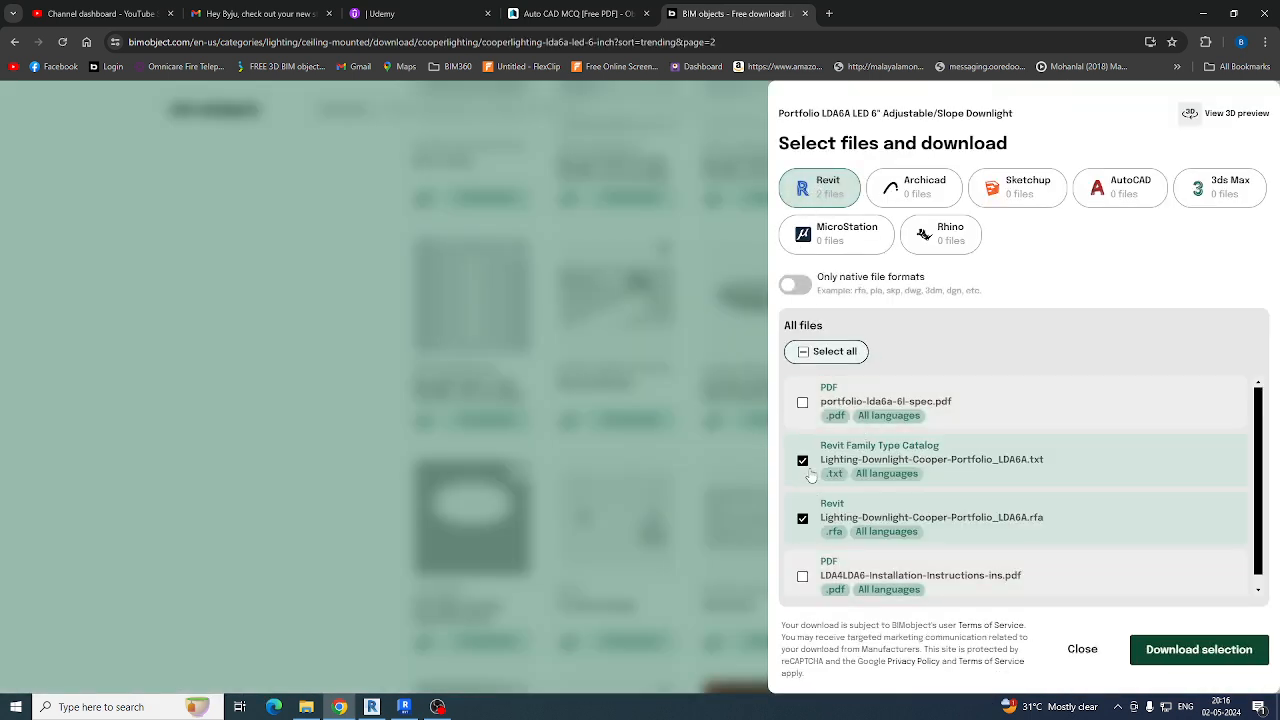
{"action": "left_click", "coordinate": [802, 462]}
{"action": "left_click", "coordinate": [1170, 650]}
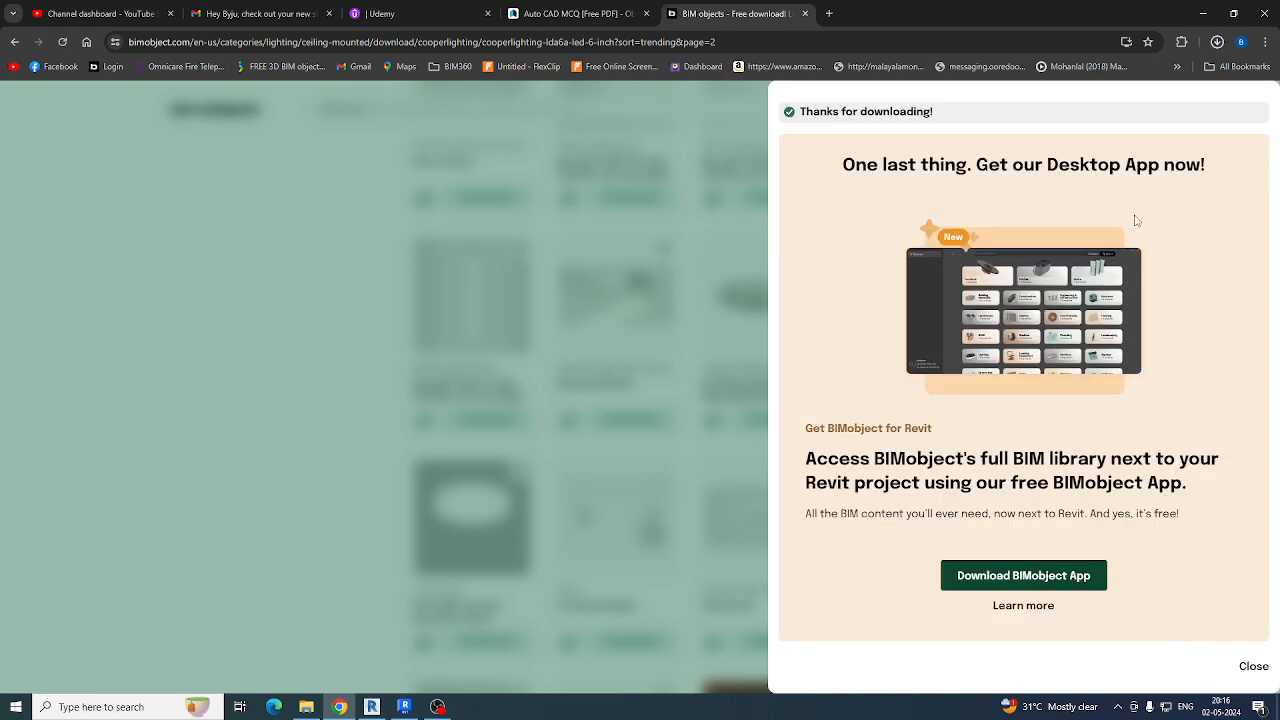
Step: Open the downloaded downlight family in Revit, upgrade it to Revit 2024 and load it into the ELECTRICAL-MODEL project
{"action": "left_click", "coordinate": [1089, 84]}
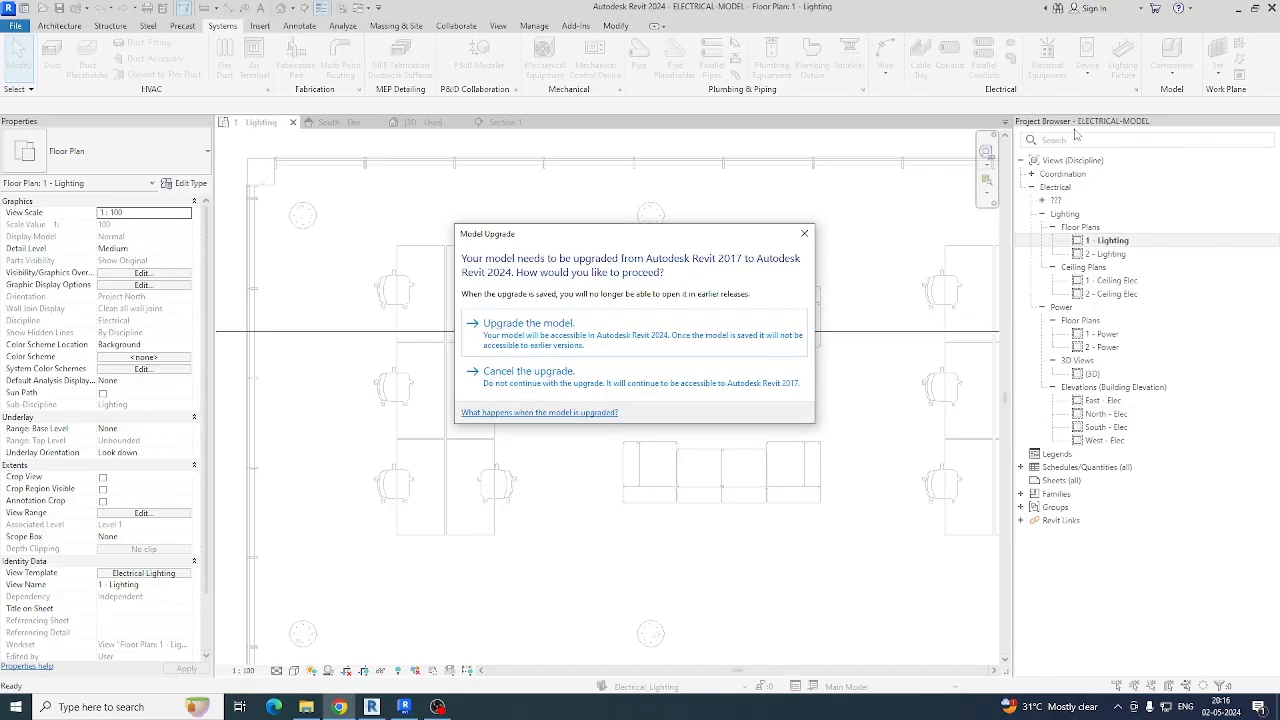
{"action": "left_click", "coordinate": [607, 330]}
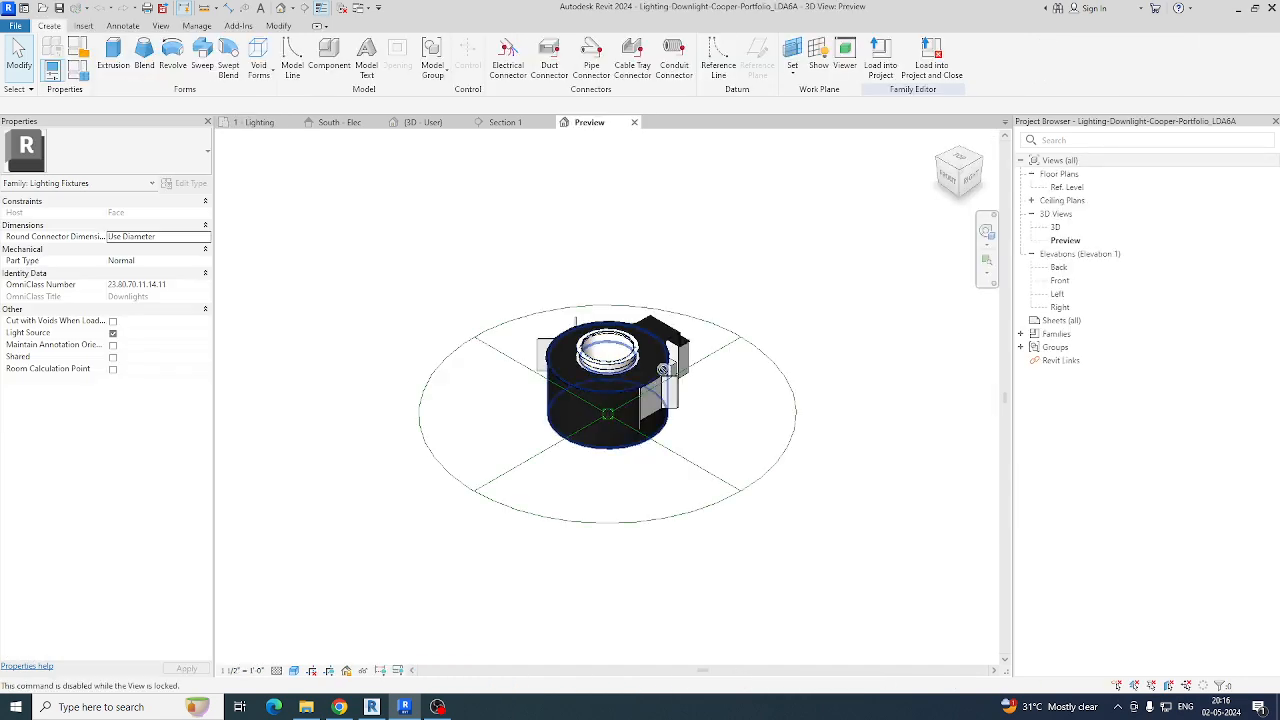
{"action": "left_click", "coordinate": [879, 60]}
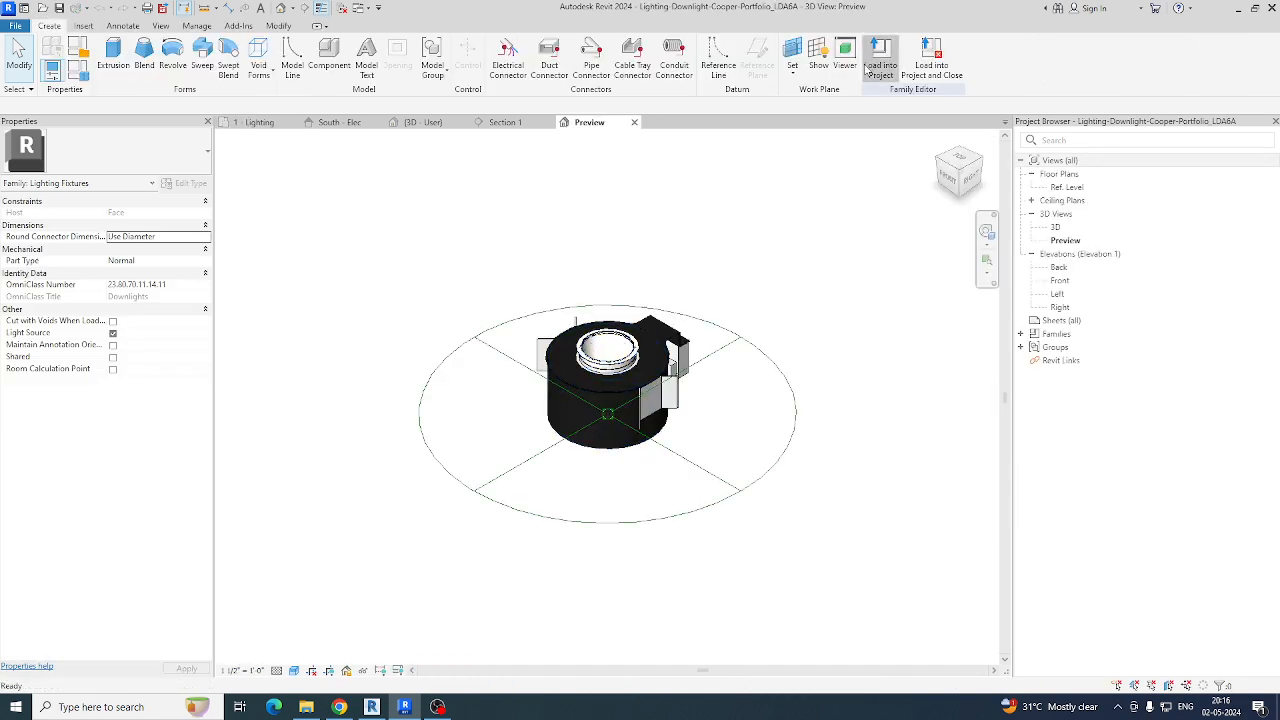
Step: Place one LDA6A downlight on the Level 1 work plane in the 1 - Lighting plan, beside the upper-left desk chair
{"action": "scroll", "coordinate": [389, 263], "scroll_direction": "up", "scroll_amount": 5}
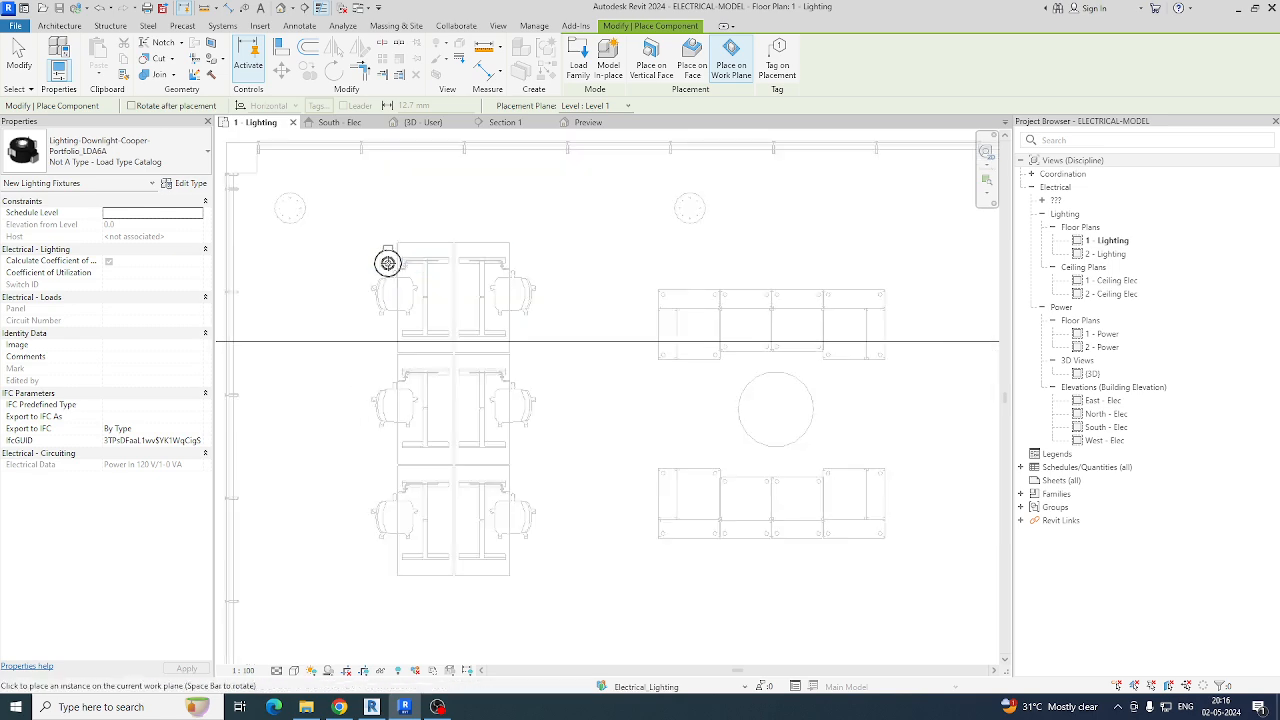
{"action": "scroll", "coordinate": [438, 259], "scroll_direction": "down", "scroll_amount": 2}
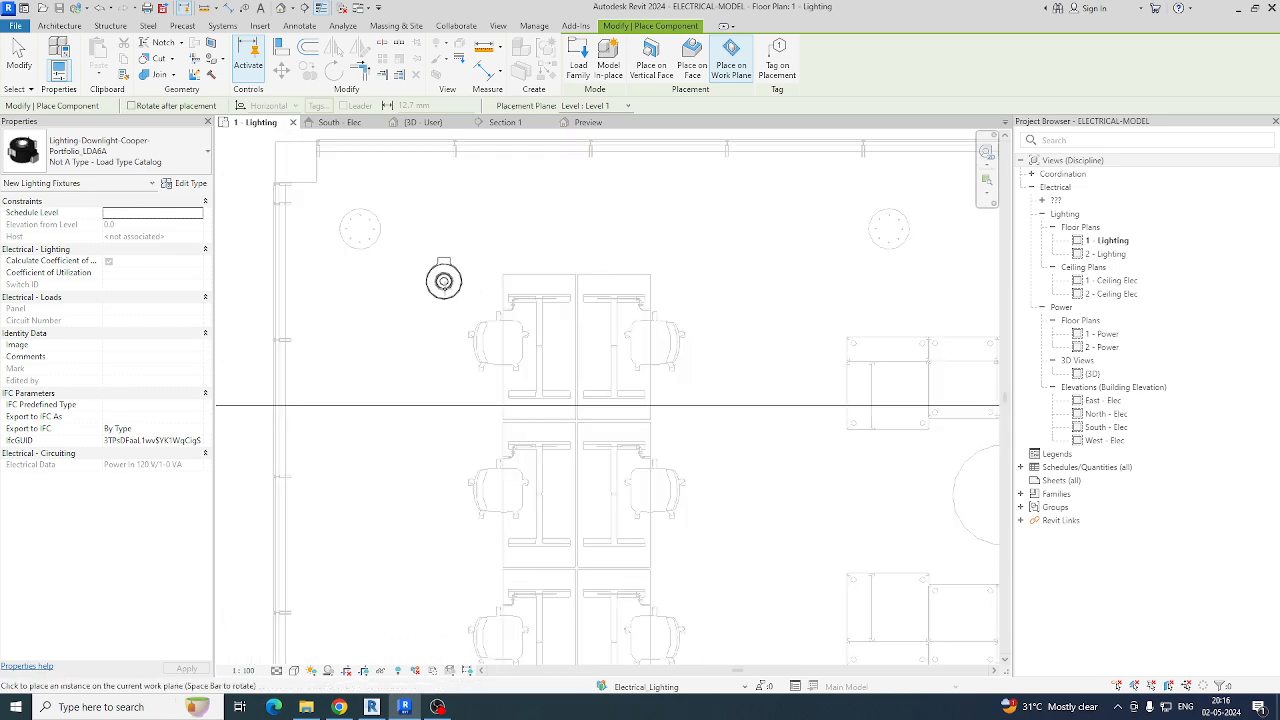
{"action": "left_click", "coordinate": [438, 359]}
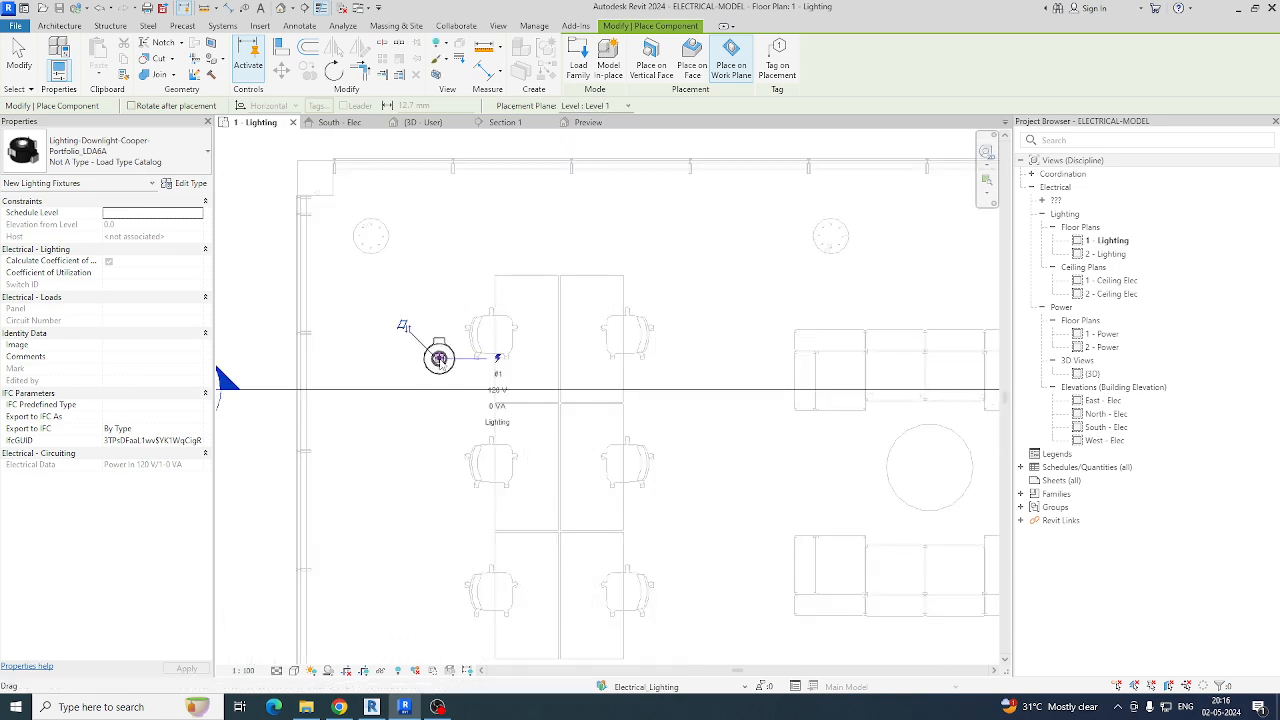
{"action": "key", "text": "Escape"}
{"action": "key", "text": "Escape"}
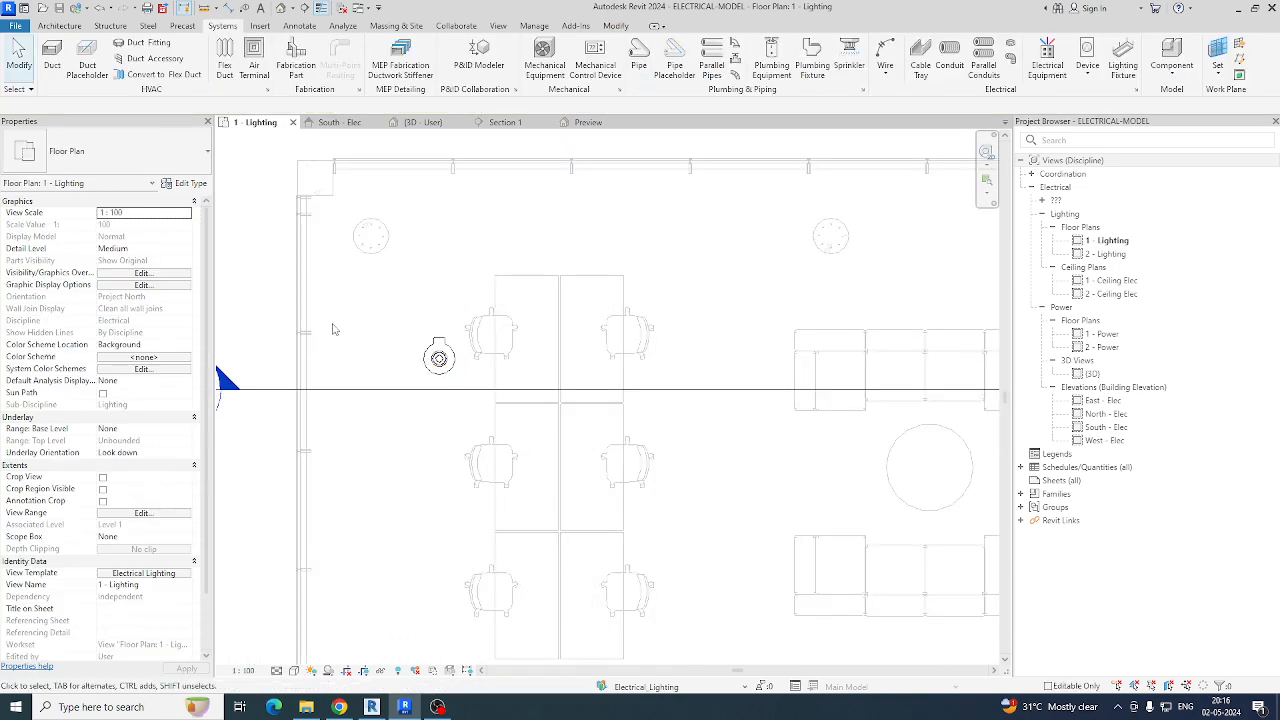
Step: Open Section 1 from its section line and shift the new downlight right along the floor until it sits under the desk
{"action": "left_click", "coordinate": [470, 389]}
{"action": "right_click", "coordinate": [474, 389]}
{"action": "left_click", "coordinate": [515, 77]}
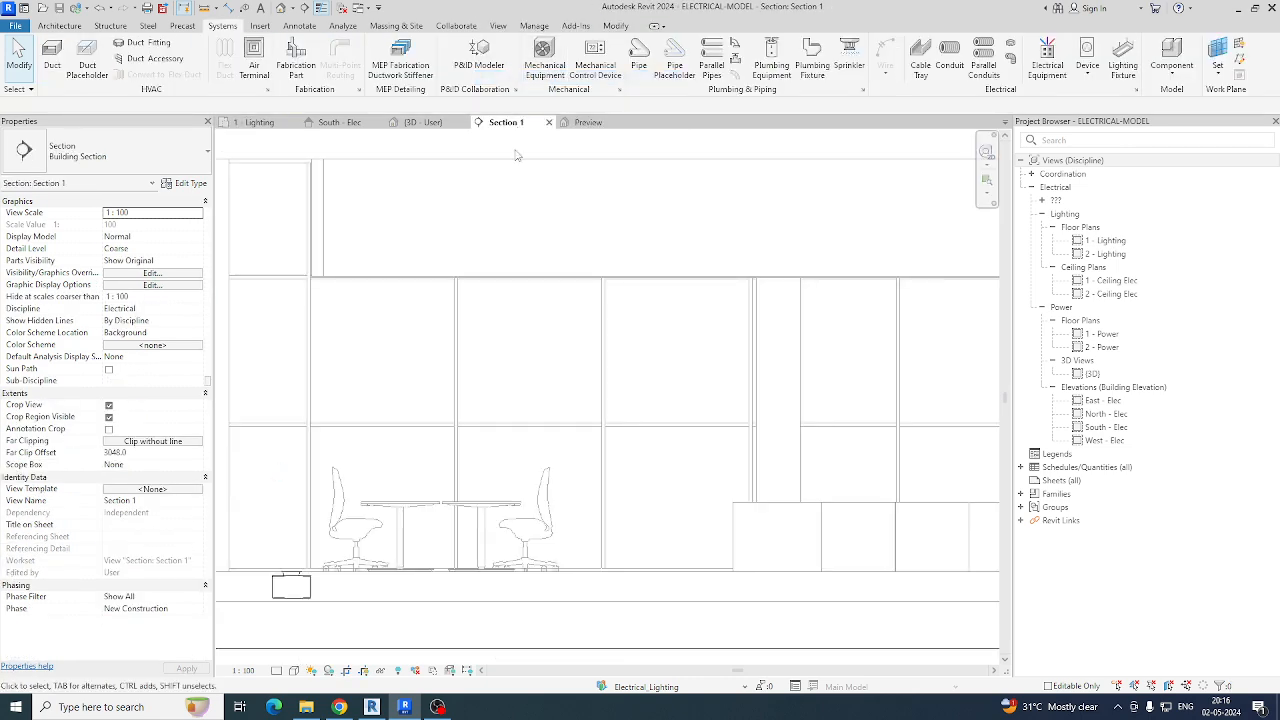
{"action": "scroll", "coordinate": [360, 495], "scroll_direction": "down", "scroll_amount": 2}
{"action": "scroll", "coordinate": [360, 495], "scroll_direction": "up", "scroll_amount": 3}
{"action": "middle_click_drag", "start_coordinate": [366, 497], "coordinate": [492, 416]}
{"action": "left_click", "coordinate": [446, 354]}
{"action": "scroll", "coordinate": [495, 421], "scroll_direction": "down", "scroll_amount": 1}
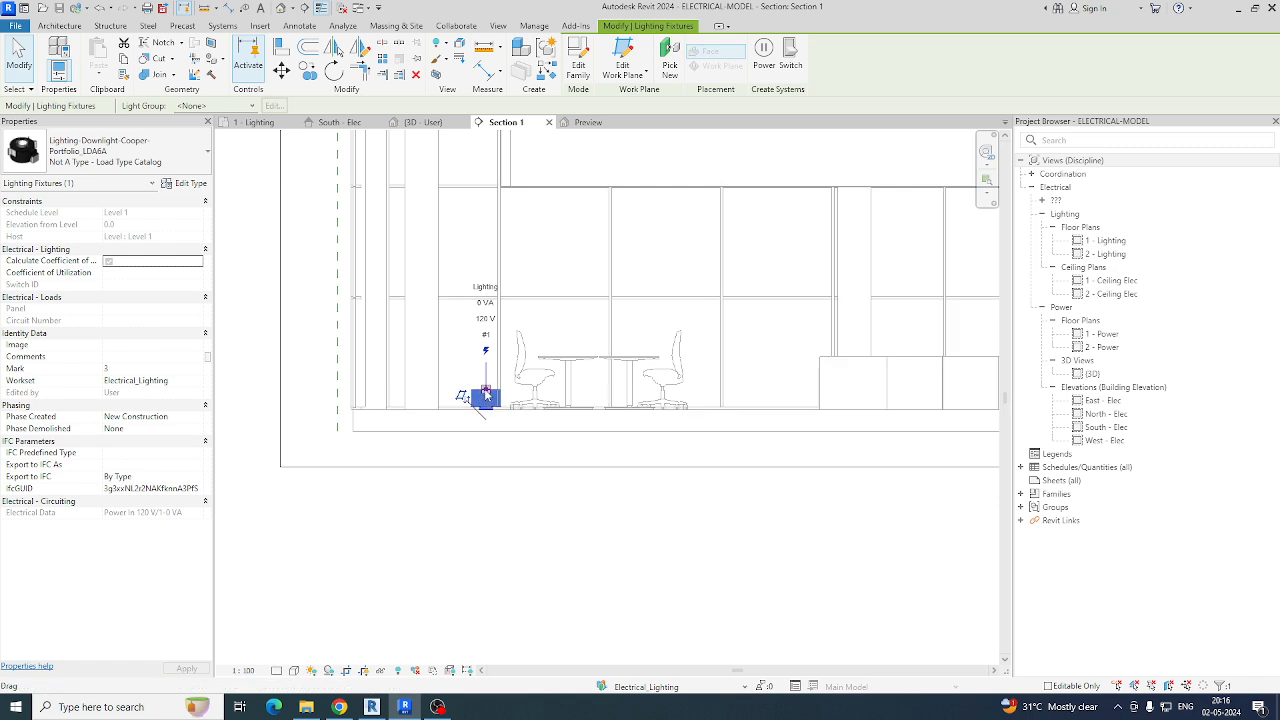
{"action": "left_click_drag", "start_coordinate": [486, 408], "coordinate": [560, 406]}
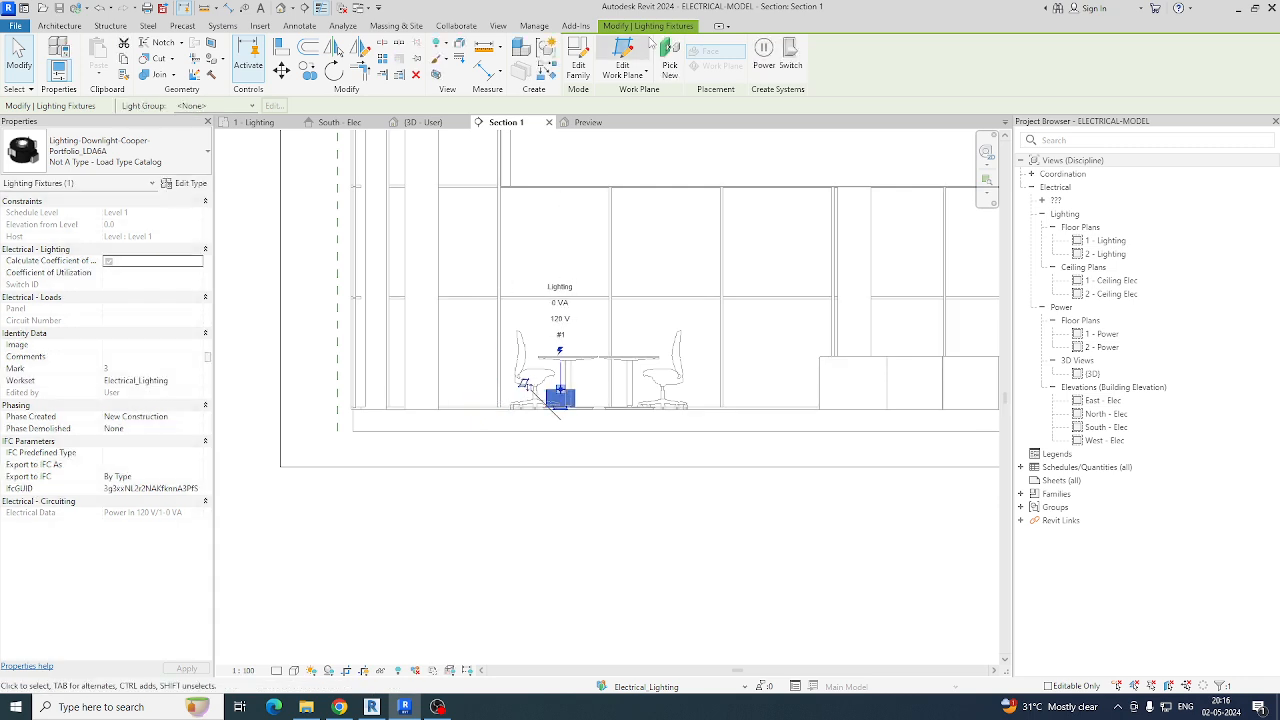
Step: Change the downlight's work plane by picking the linked office model's ceiling plane in Section 1
{"action": "left_click", "coordinate": [624, 56]}
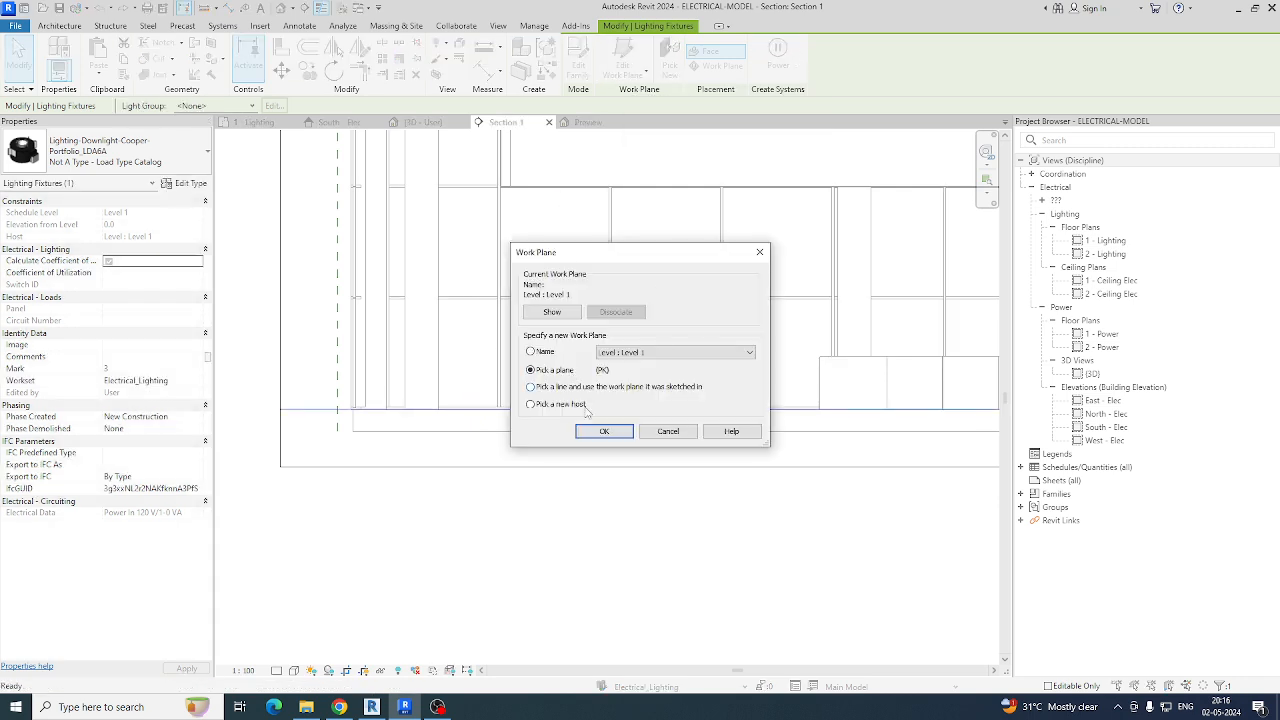
{"action": "left_click", "coordinate": [604, 431]}
{"action": "scroll", "coordinate": [555, 185], "scroll_direction": "up", "scroll_amount": 4}
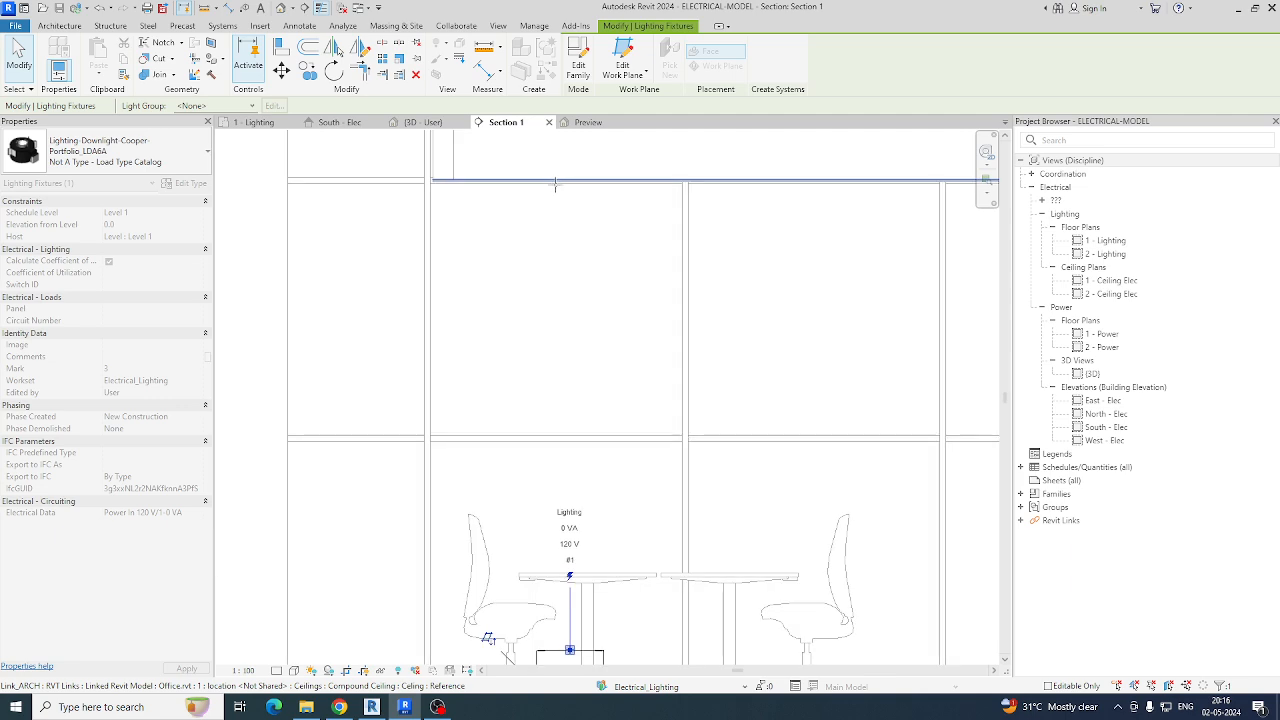
{"action": "left_click", "coordinate": [555, 183]}
{"action": "scroll", "coordinate": [565, 203], "scroll_direction": "down", "scroll_amount": 3}
{"action": "key", "text": "Escape"}
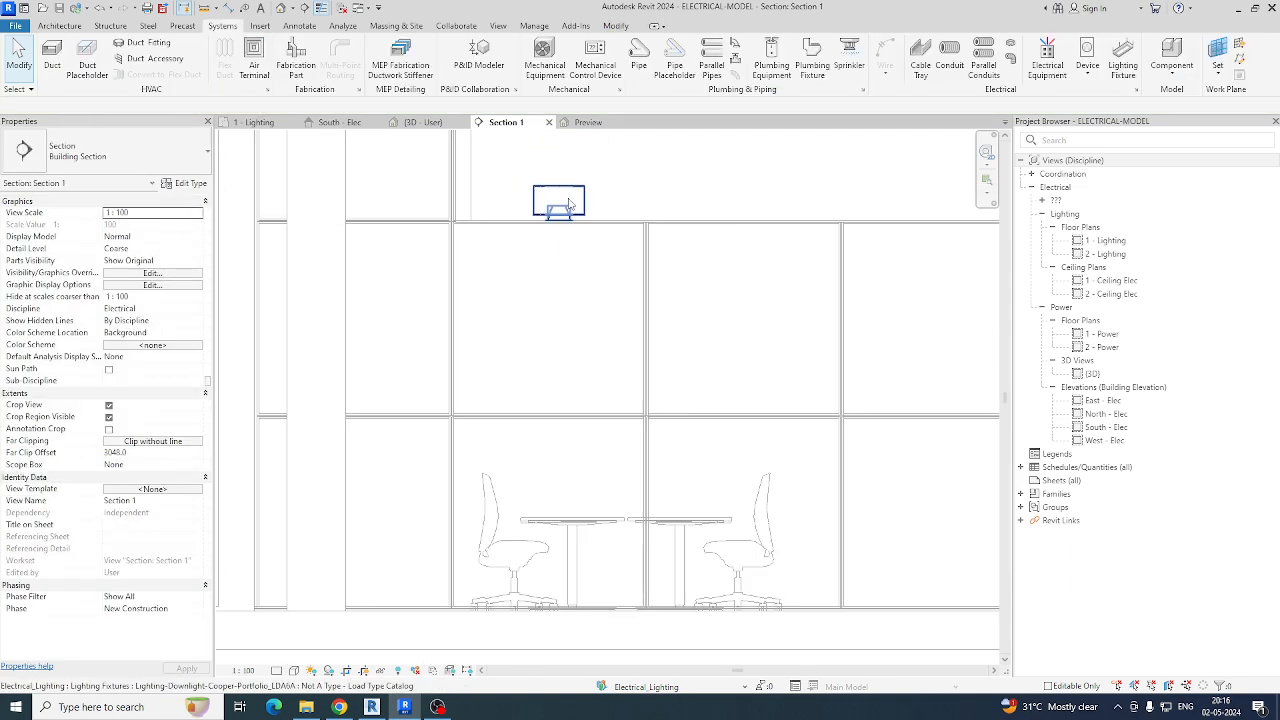
Step: Move the downlight slightly left along the ceiling in Section 1
{"action": "scroll", "coordinate": [568, 204], "scroll_direction": "up", "scroll_amount": 3}
{"action": "left_click", "coordinate": [566, 204]}
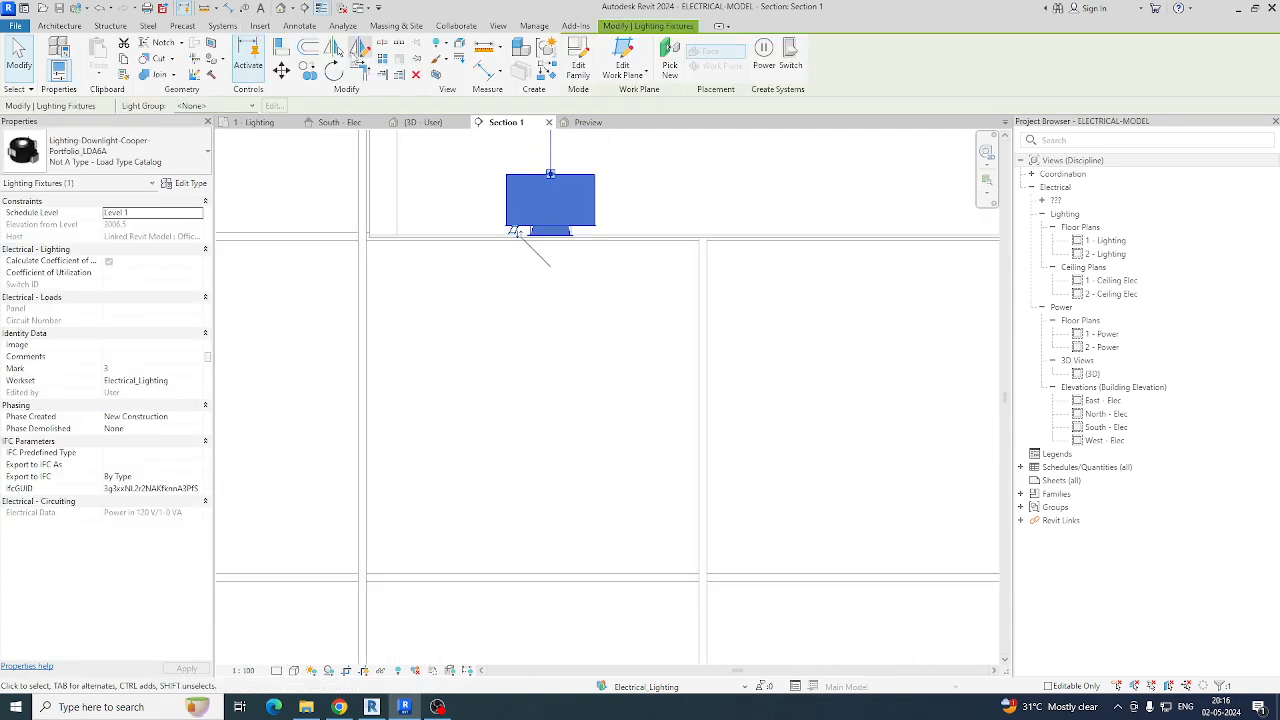
{"action": "left_click", "coordinate": [282, 70]}
{"action": "scroll", "coordinate": [582, 229], "scroll_direction": "up", "scroll_amount": 2}
{"action": "left_click", "coordinate": [585, 226]}
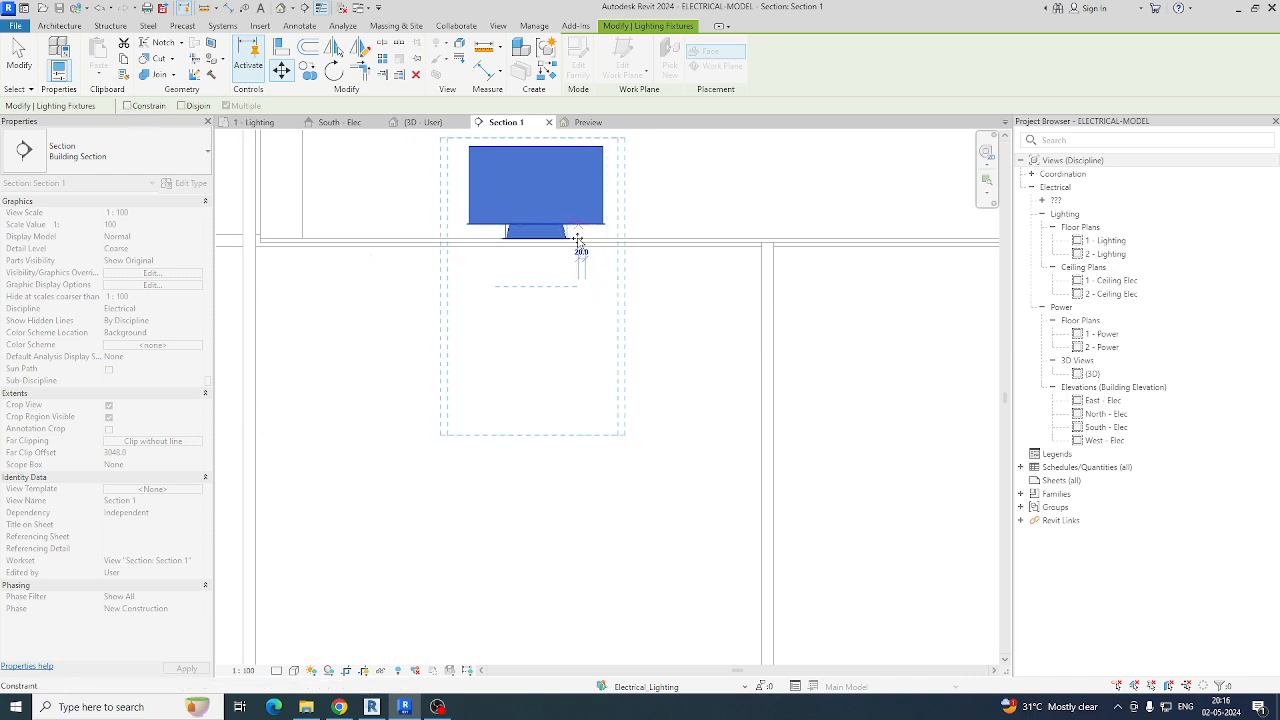
{"action": "left_click", "coordinate": [567, 238]}
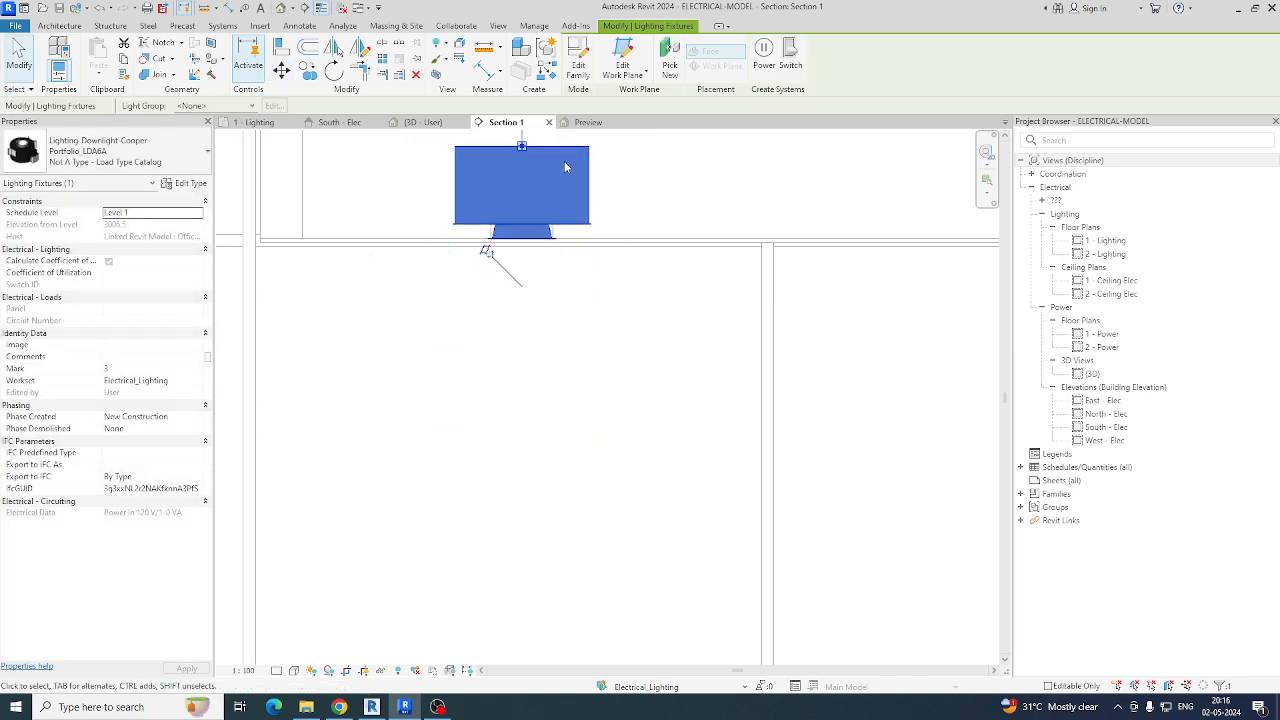
Step: Edit the downlight's work plane again and pick the underside of the linked ceiling
{"action": "left_click", "coordinate": [622, 63]}
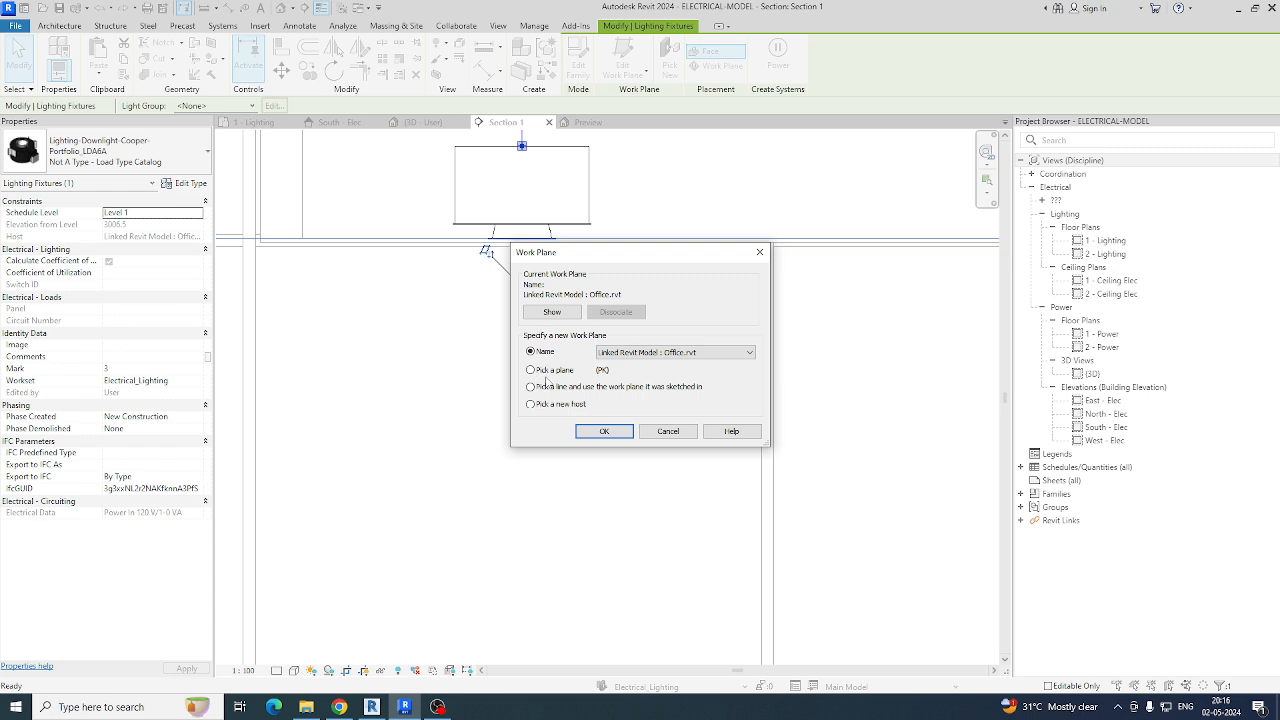
{"action": "left_click", "coordinate": [586, 430]}
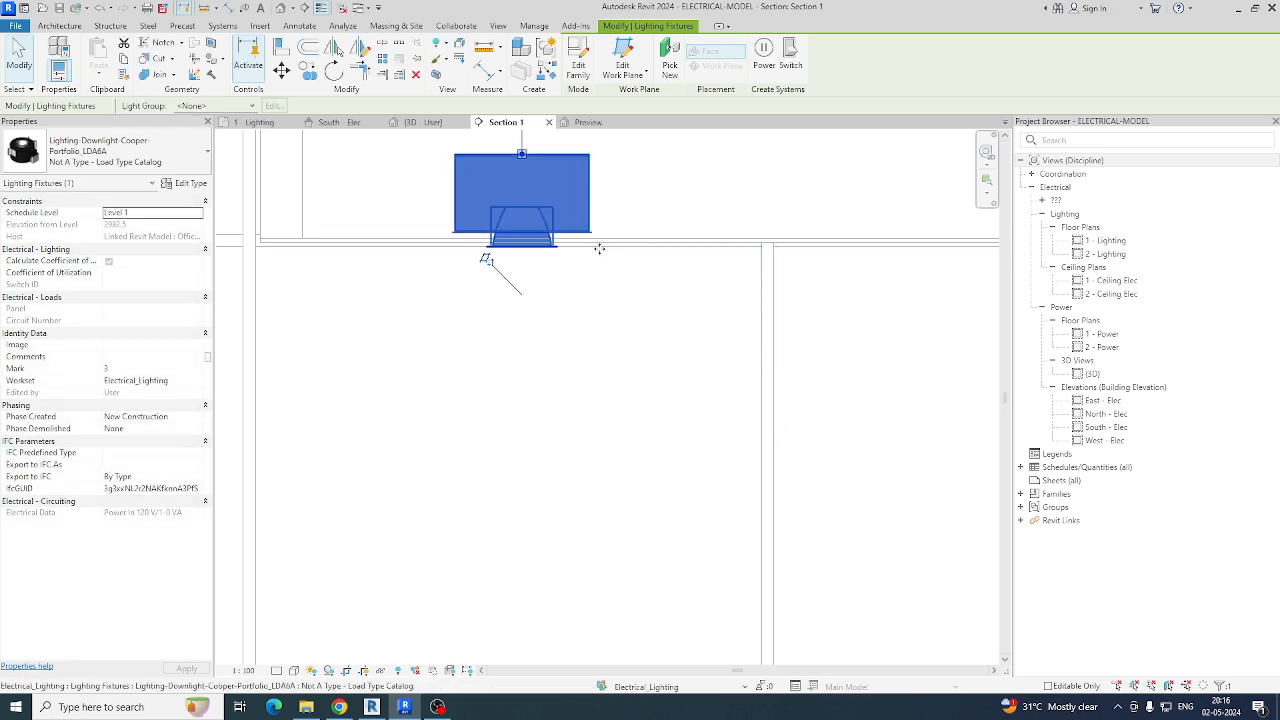
{"action": "left_click", "coordinate": [598, 248]}
Step: Isolate the downlight in a 3D selection box and turn the 3D view to its Right side
{"action": "scroll", "coordinate": [598, 307], "scroll_direction": "down", "scroll_amount": 3}
{"action": "left_click_drag", "start_coordinate": [466, 206], "coordinate": [624, 370]}
{"action": "left_click", "coordinate": [436, 75]}
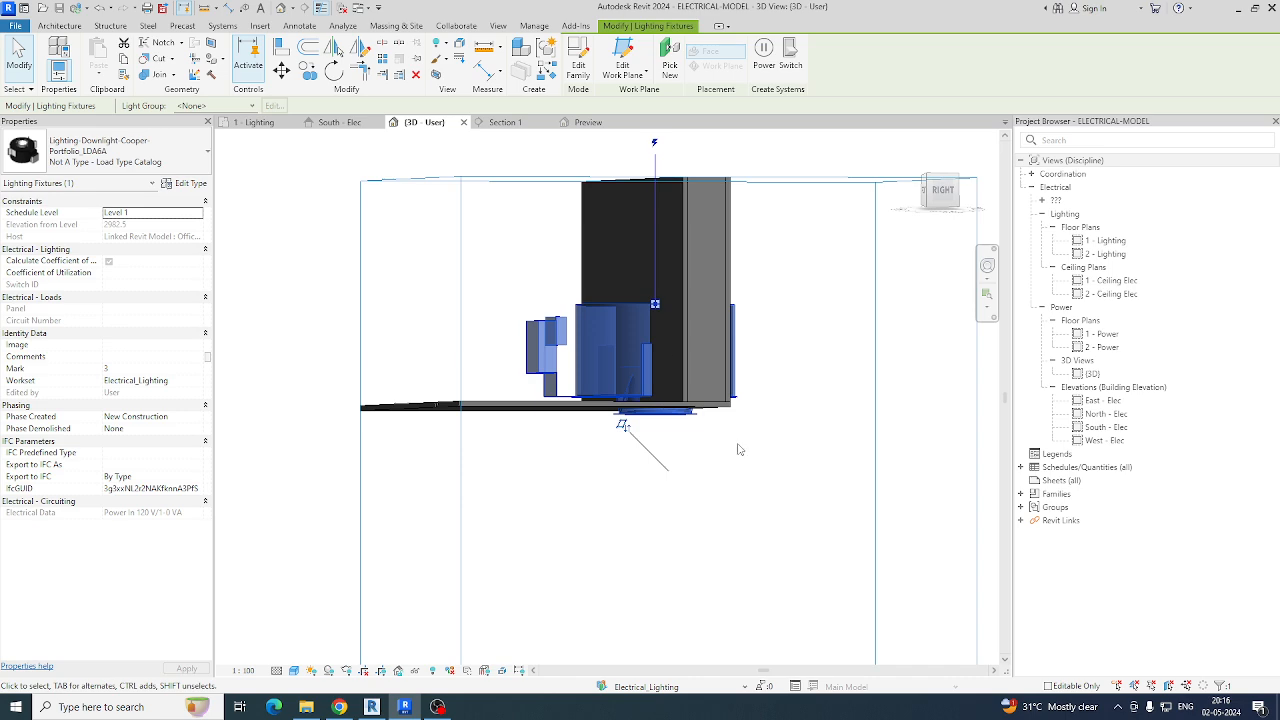
{"action": "mouse_move", "coordinate": [738, 449]}
{"action": "middle_mouse_down", "text": "shift"}
{"action": "mouse_move", "coordinate": [600, 436]}
{"action": "mouse_move", "coordinate": [689, 483]}
{"action": "mouse_move", "coordinate": [748, 461]}
{"action": "middle_mouse_up", "text": "shift"}
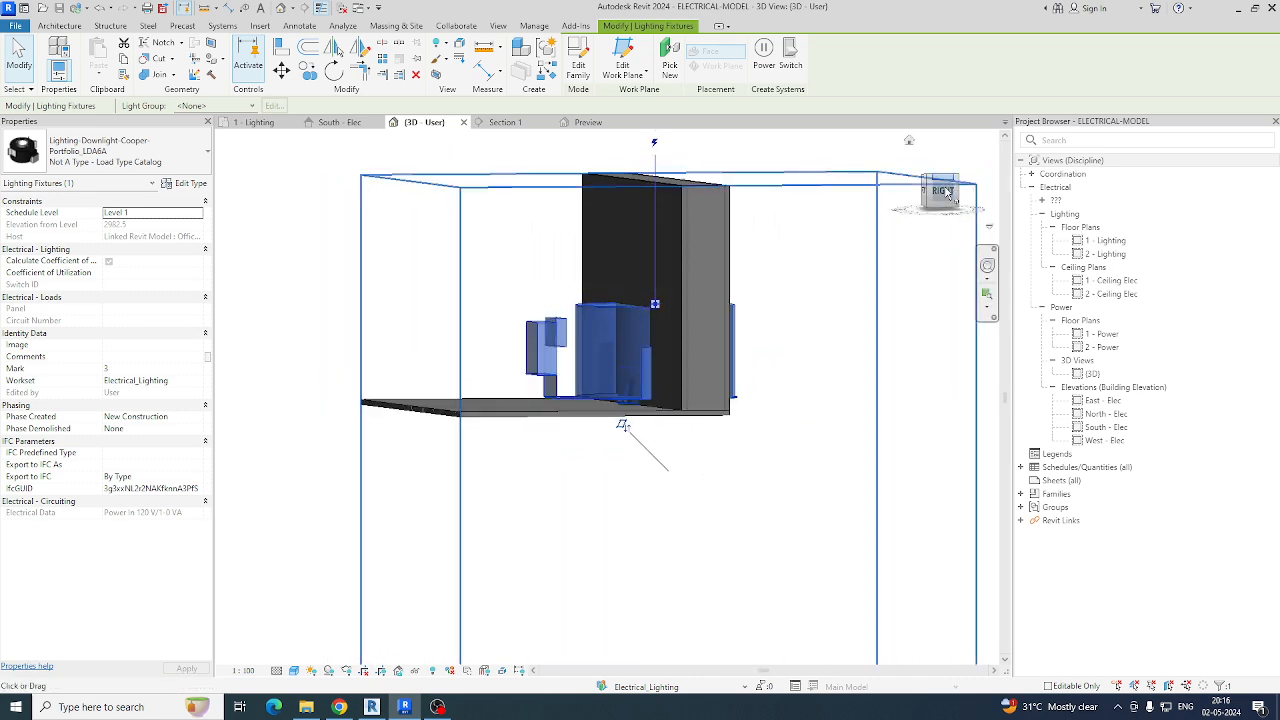
{"action": "left_click", "coordinate": [946, 193]}
{"action": "key", "text": "Escape"}
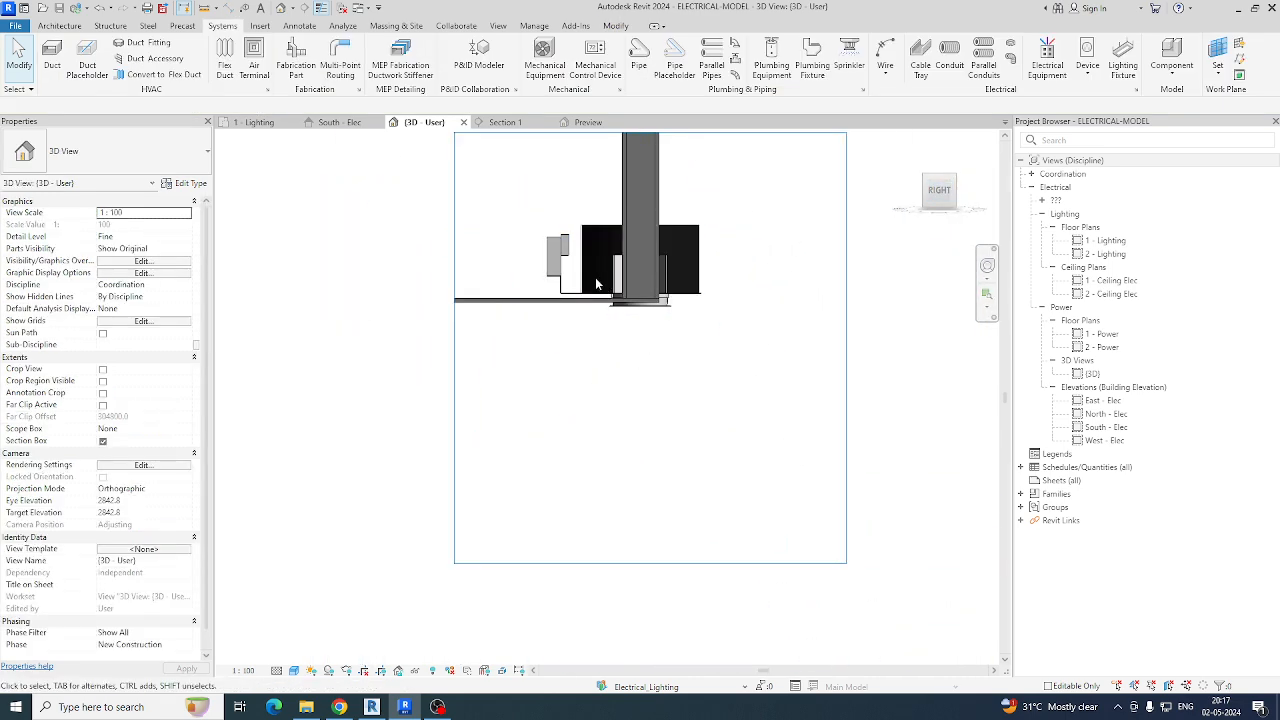
Step: Move the downlight left along the ceiling, clear of the vertical bulkhead, and inspect it from below
{"action": "left_click", "coordinate": [584, 272]}
{"action": "left_click_drag", "start_coordinate": [584, 272], "coordinate": [463, 265]}
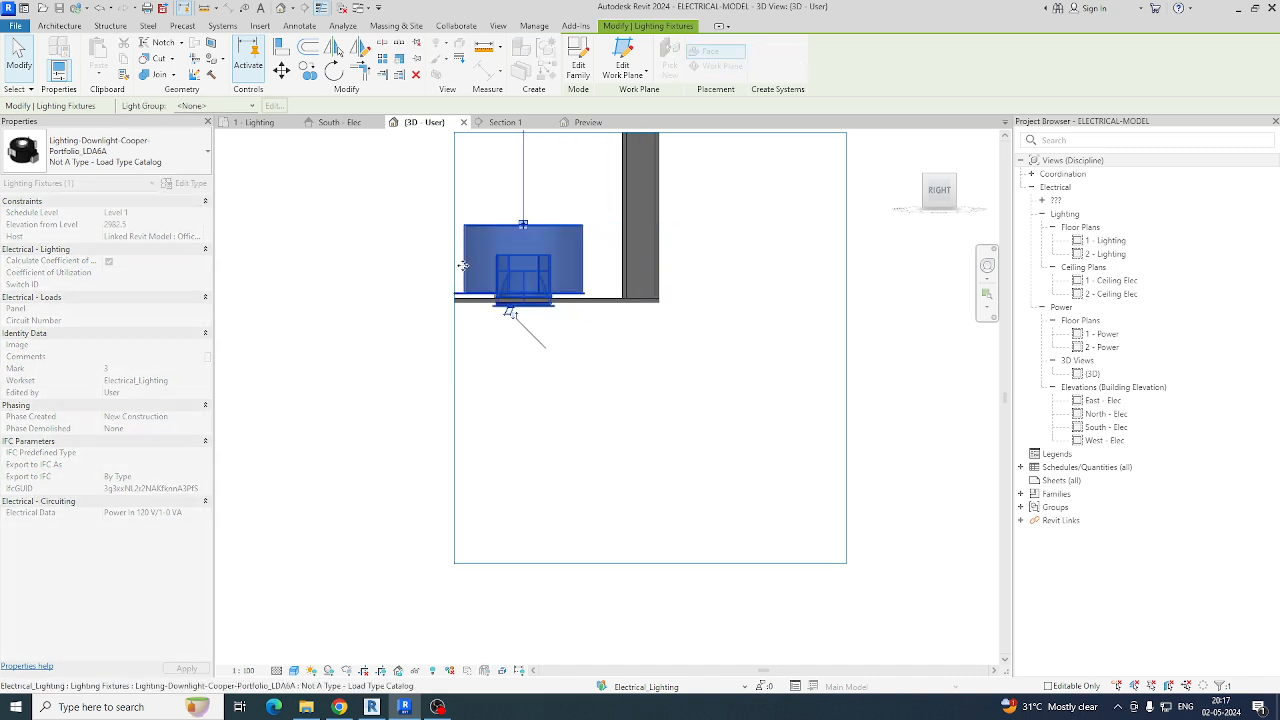
{"action": "scroll", "coordinate": [549, 363], "scroll_direction": "up", "scroll_amount": 1}
{"action": "middle_click_drag", "start_coordinate": [551, 363], "coordinate": [603, 274], "text": "shift"}
{"action": "scroll", "coordinate": [548, 324], "scroll_direction": "up", "scroll_amount": 1}
{"action": "key", "text": "Escape"}
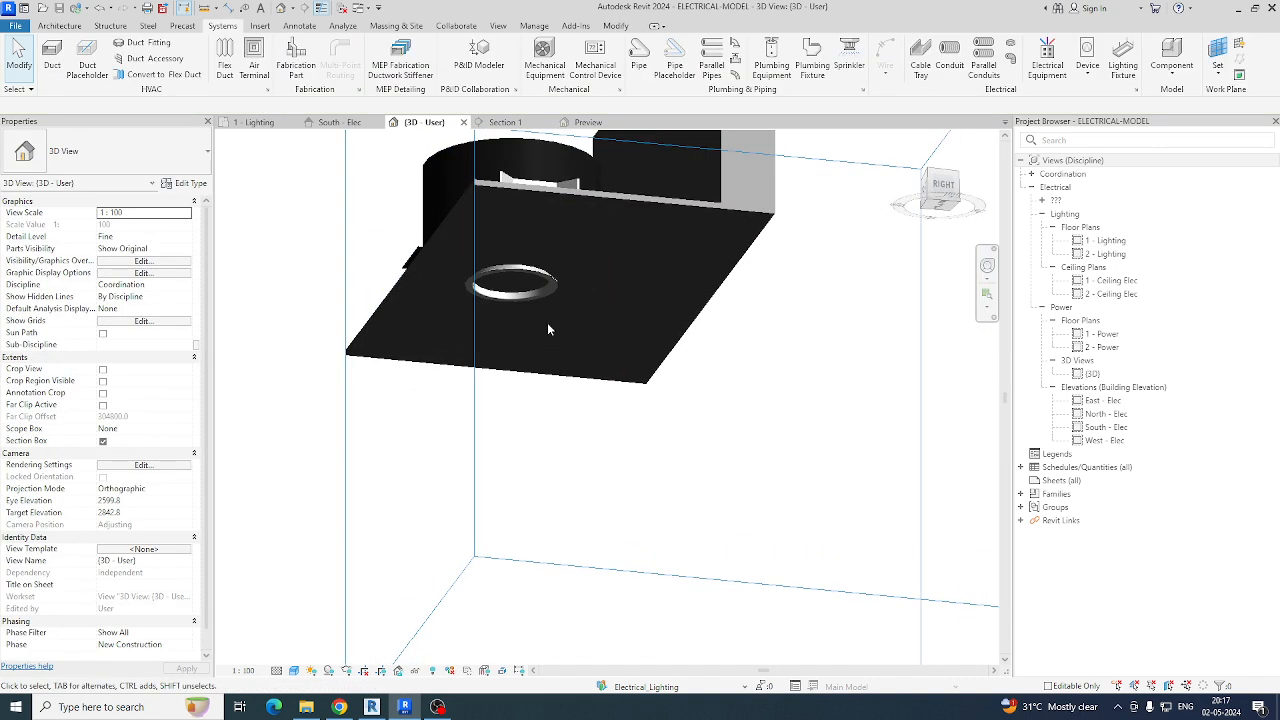
{"action": "mouse_move", "coordinate": [548, 329]}
{"action": "middle_mouse_down", "text": "shift"}
{"action": "mouse_move", "coordinate": [583, 345]}
{"action": "mouse_move", "coordinate": [551, 313]}
{"action": "middle_mouse_up", "text": "shift"}
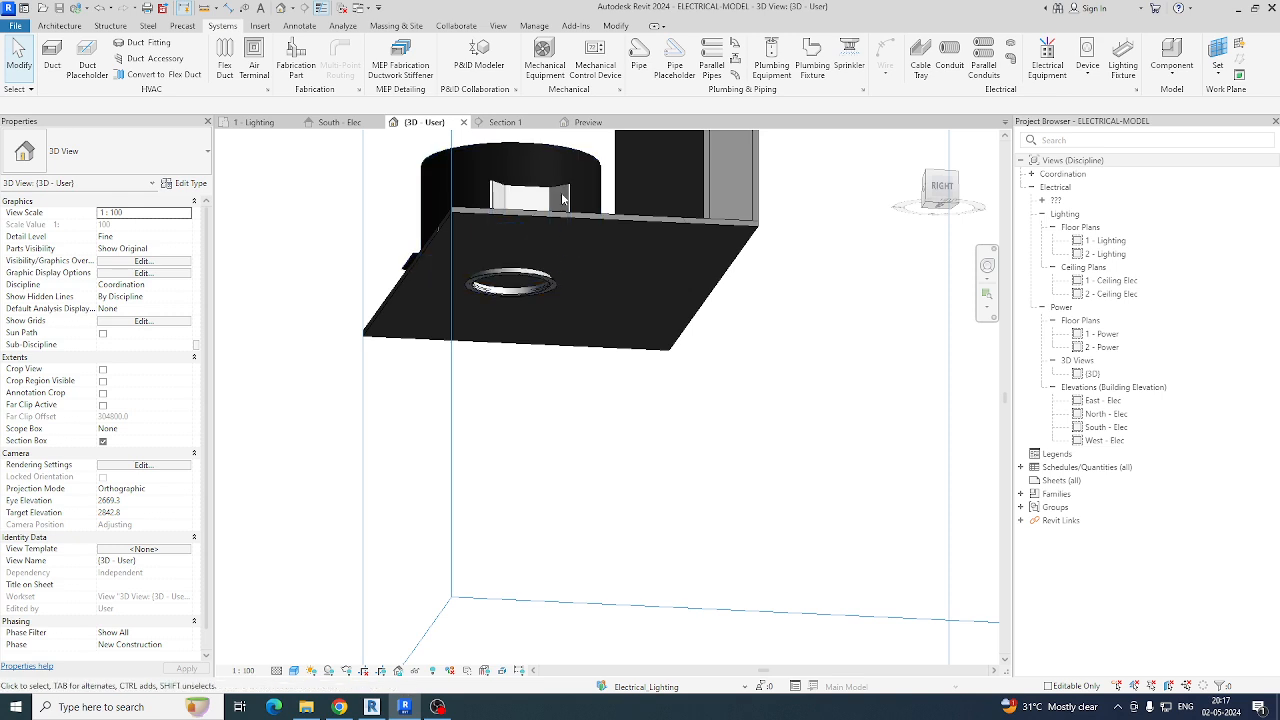
Step: Edit the downlight's work plane in the 3D view and pick another parallel plane of the linked ceiling
{"action": "left_click", "coordinate": [543, 284]}
{"action": "left_click", "coordinate": [623, 70]}
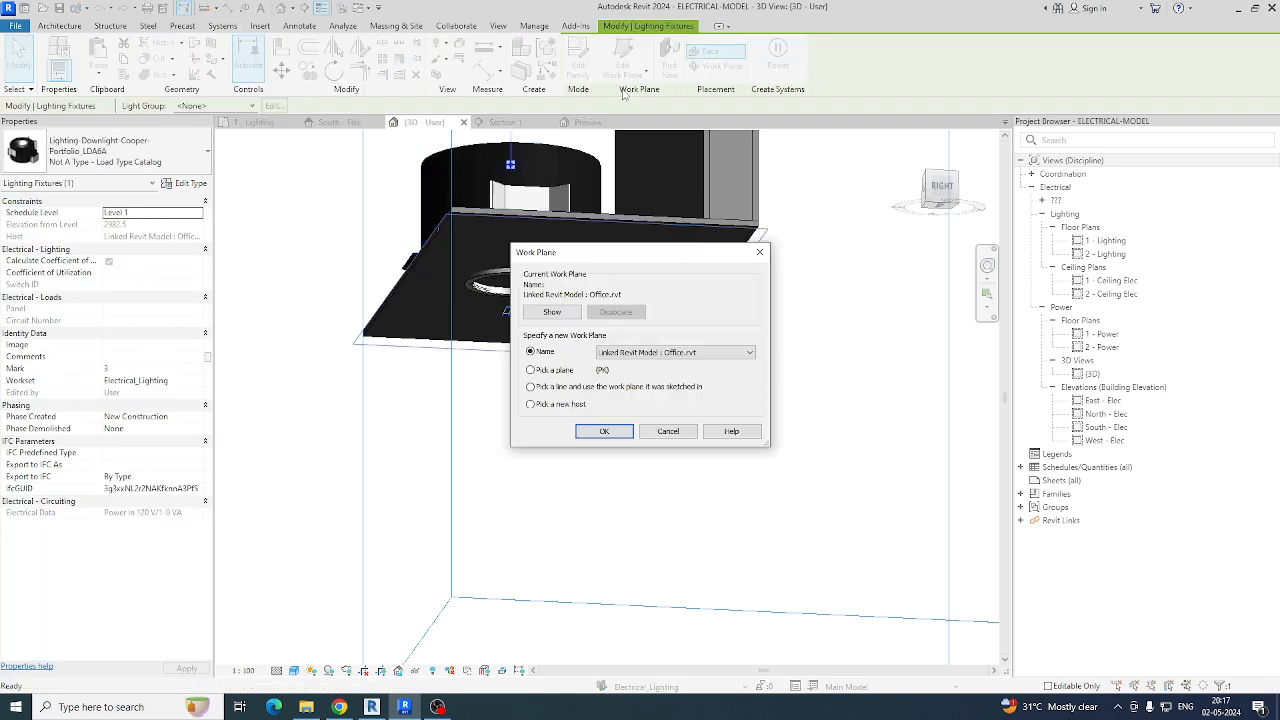
{"action": "left_click", "coordinate": [603, 430]}
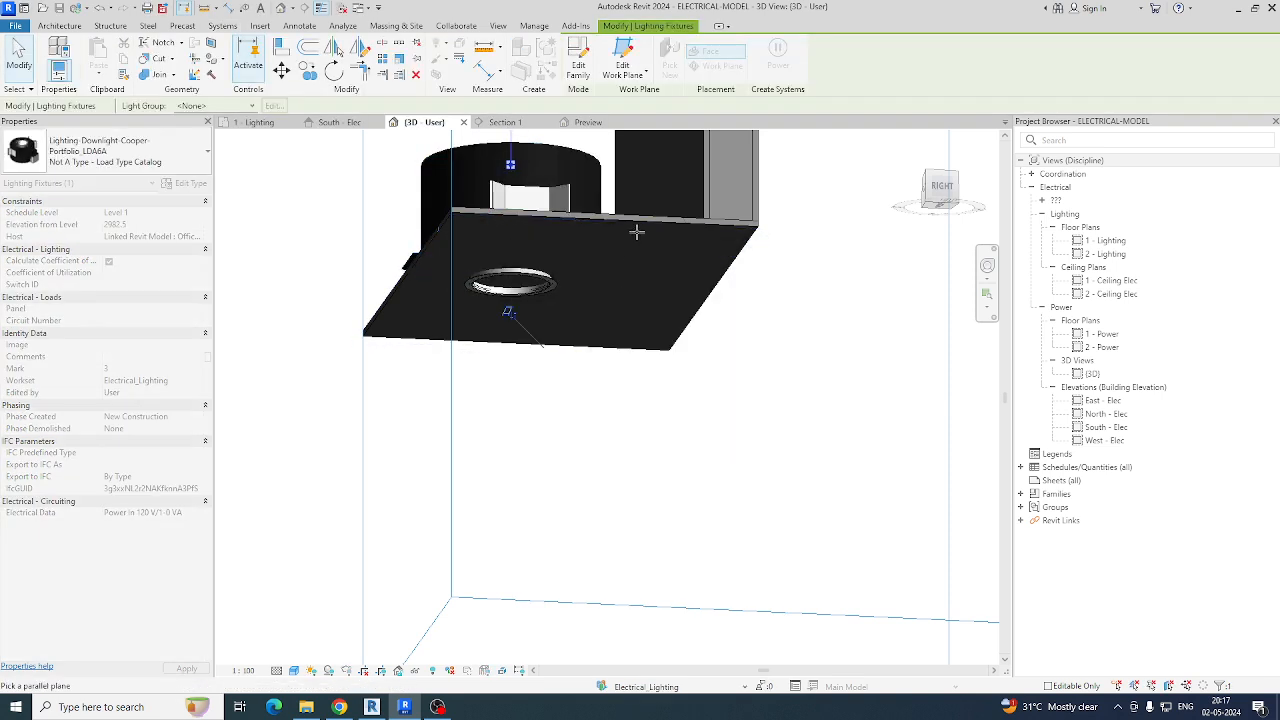
{"action": "left_click", "coordinate": [641, 230]}
{"action": "mouse_move", "coordinate": [644, 399]}
{"action": "middle_mouse_down", "text": "shift"}
{"action": "mouse_move", "coordinate": [643, 361]}
{"action": "mouse_move", "coordinate": [660, 408]}
{"action": "middle_mouse_up", "text": "shift"}
Step: Return to the 1 - Lighting floor plan and shift the downlight slightly right over the desk block
{"action": "left_click", "coordinate": [260, 122]}
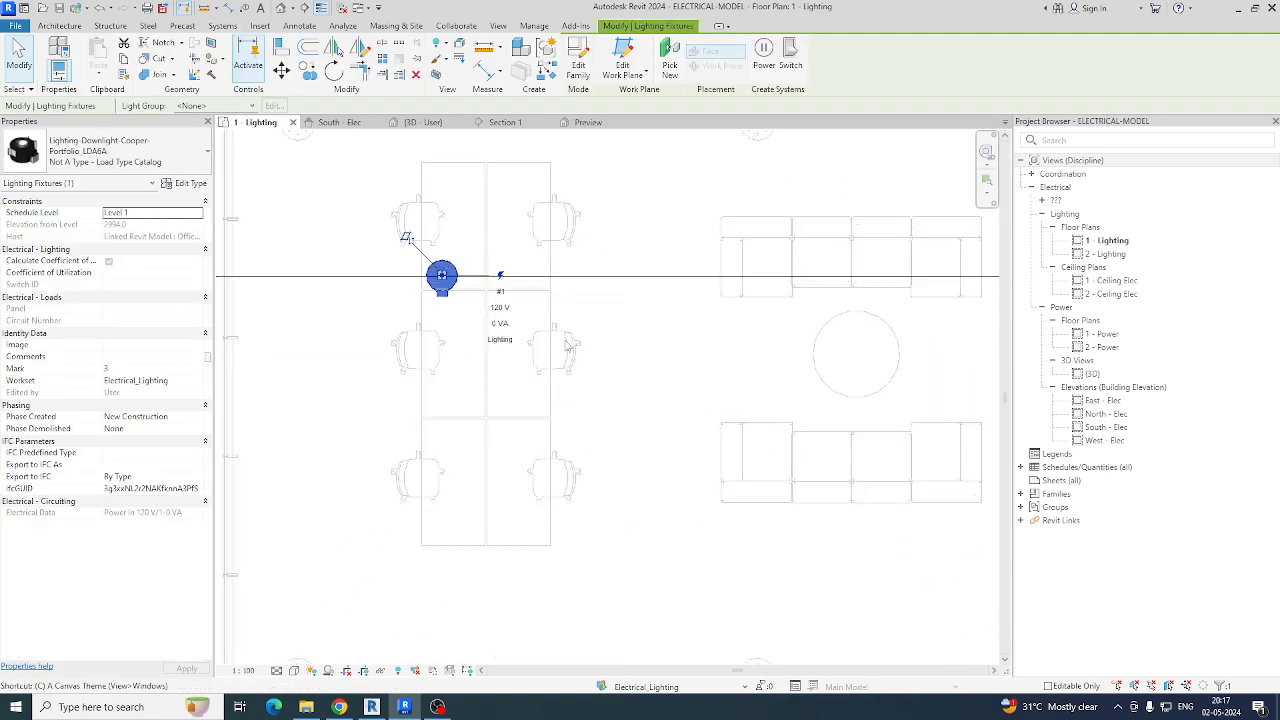
{"action": "key", "text": "Escape"}
{"action": "left_click", "coordinate": [445, 284]}
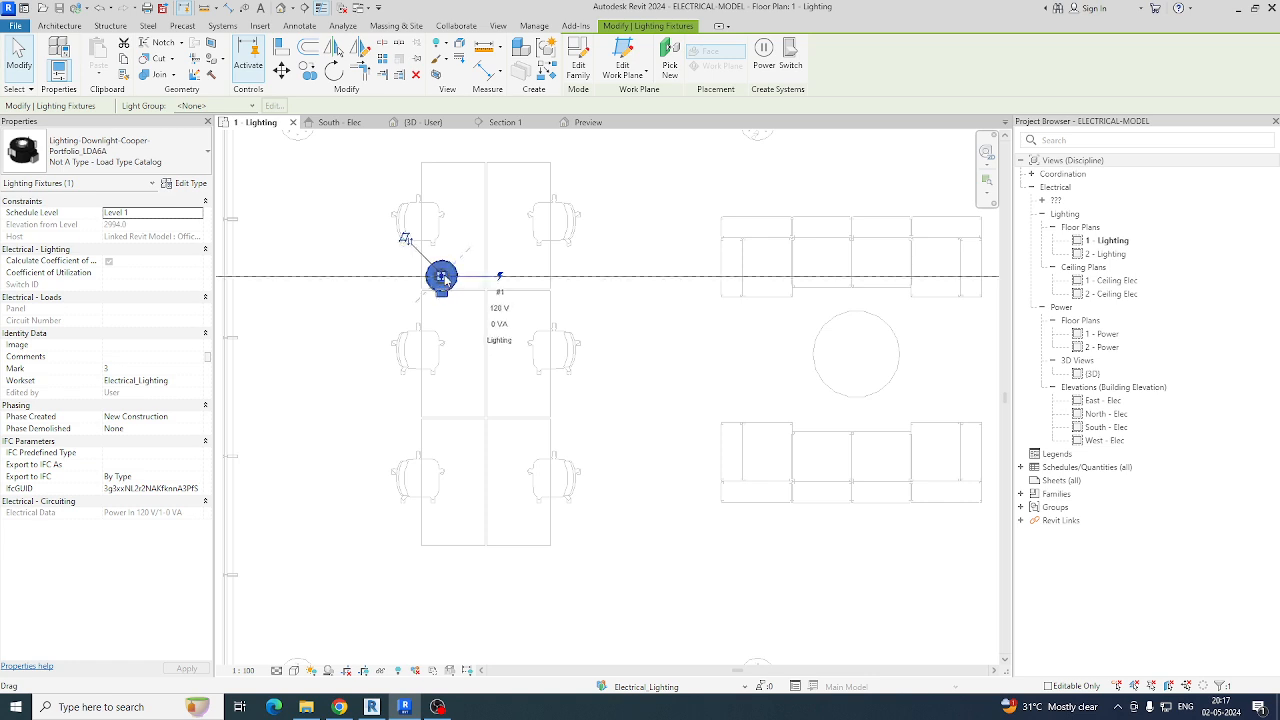
{"action": "left_click_drag", "start_coordinate": [445, 281], "coordinate": [466, 282]}
Step: Copy the downlight straight down the desk block to the lowest row of desks
{"action": "left_click", "coordinate": [457, 277]}
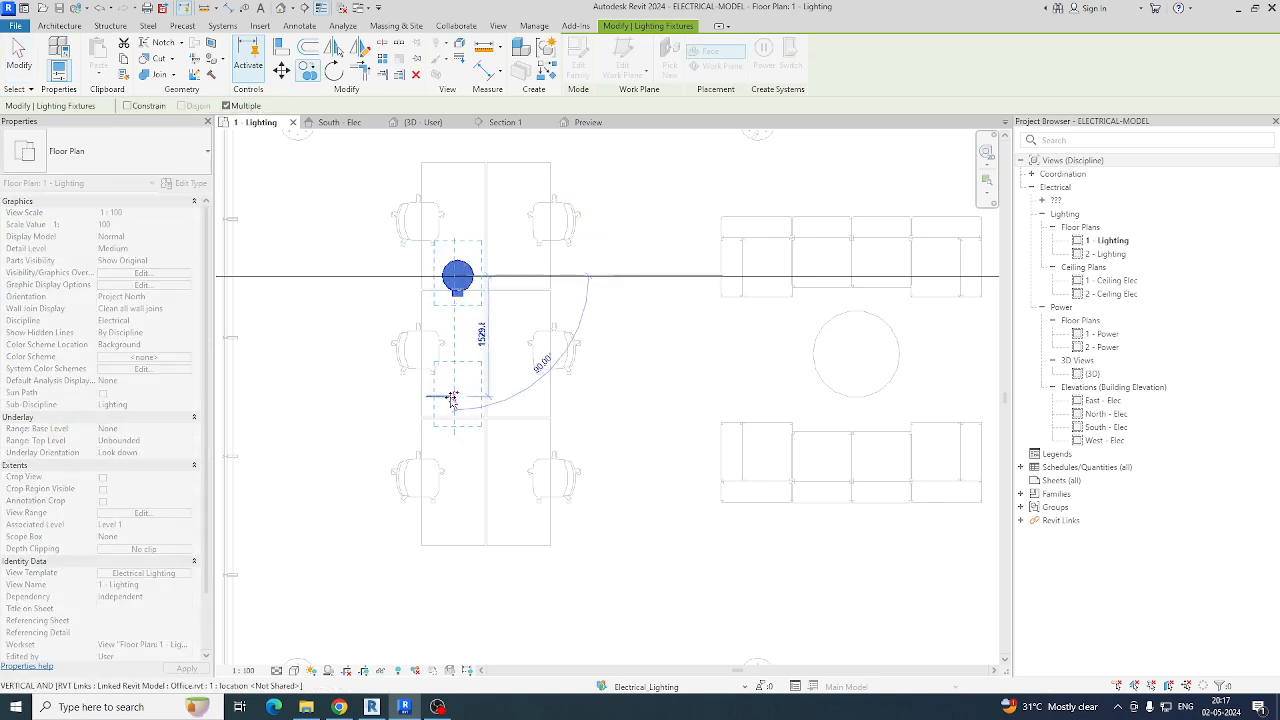
{"action": "left_click", "coordinate": [453, 460]}
{"action": "key", "text": "Escape"}
{"action": "key", "text": "Escape"}
Step: Copy the two downlights straight across the plan: beside the desks, over both ends of the sofas, and twice over the far desk block
{"action": "left_click_drag", "start_coordinate": [361, 230], "coordinate": [520, 557]}
{"action": "key", "text": "c"}
{"action": "key", "text": "o"}
{"action": "left_click", "coordinate": [457, 459]}
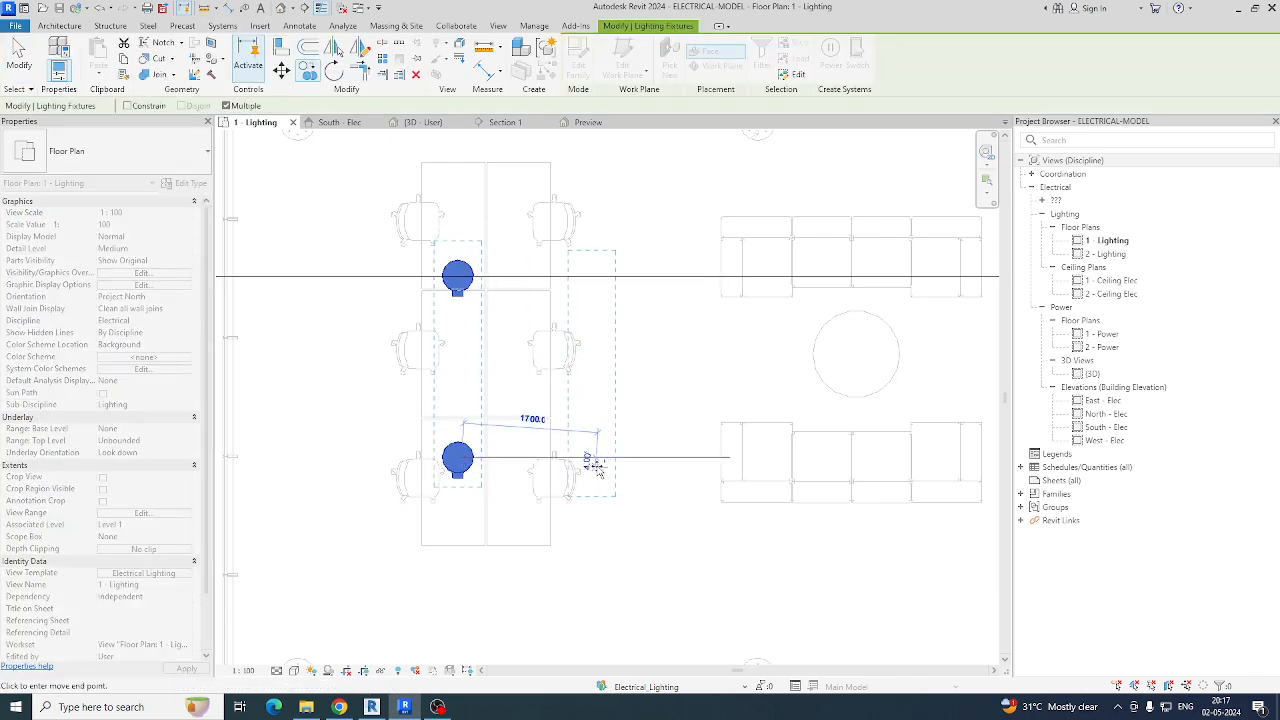
{"action": "left_click", "coordinate": [597, 459]}
{"action": "middle_click_drag", "start_coordinate": [739, 459], "coordinate": [466, 459]}
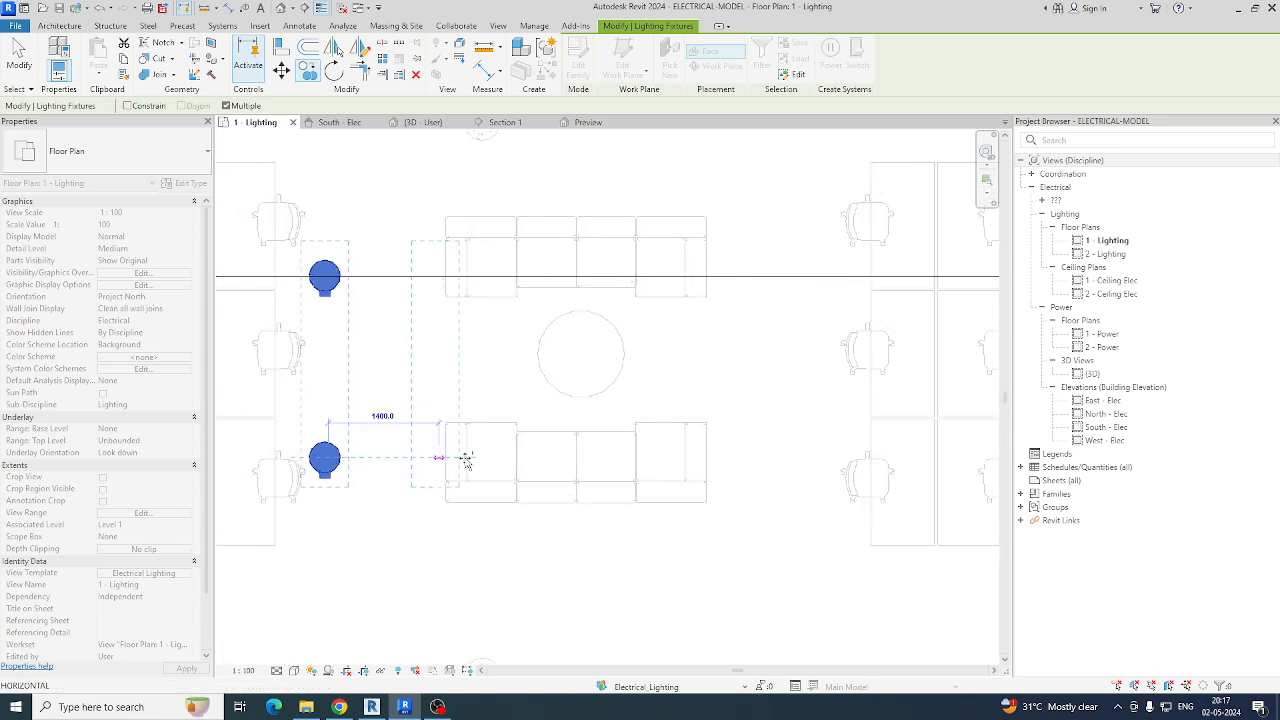
{"action": "left_click", "coordinate": [489, 460]}
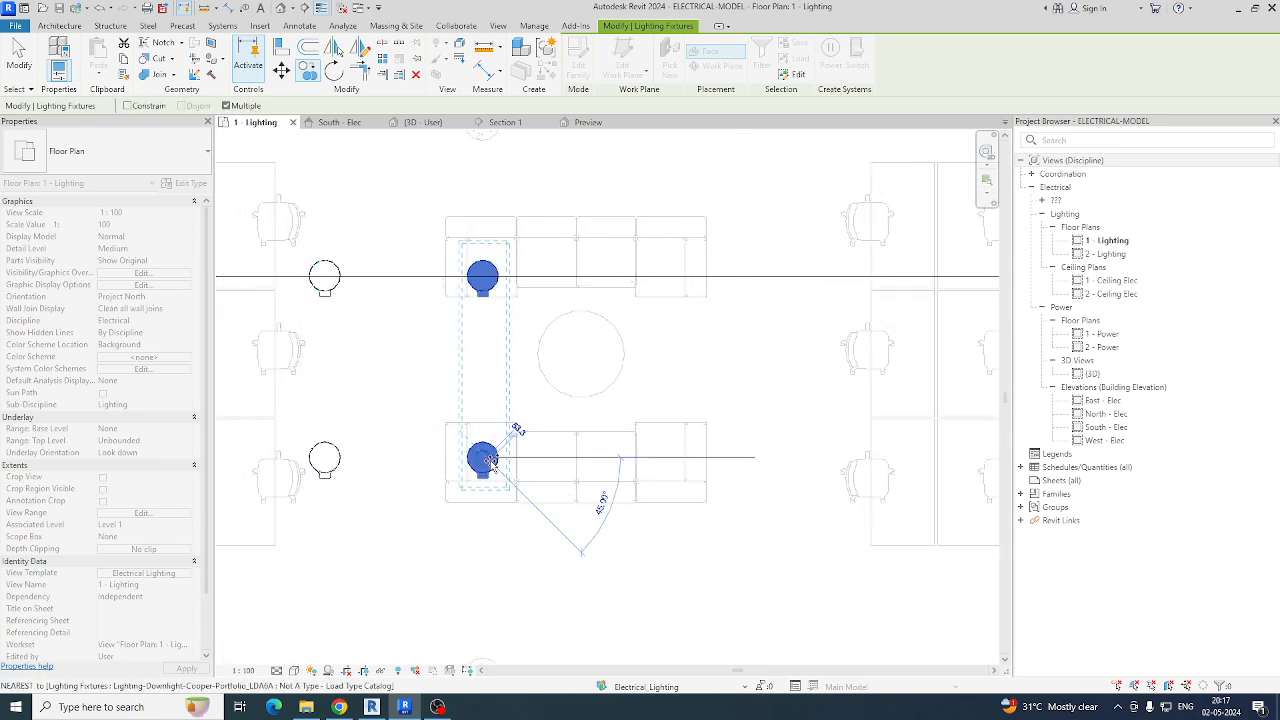
{"action": "left_click", "coordinate": [659, 460]}
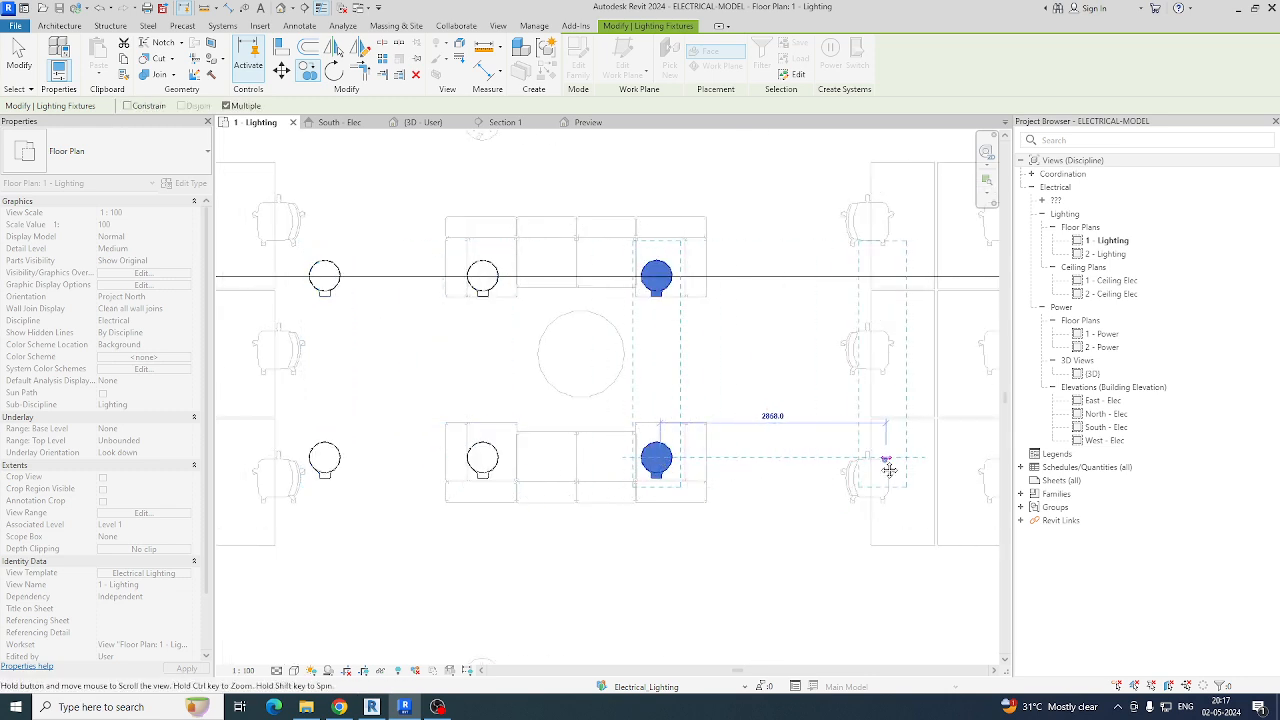
{"action": "middle_click_drag", "start_coordinate": [887, 463], "coordinate": [737, 463]}
{"action": "left_click", "coordinate": [741, 460]}
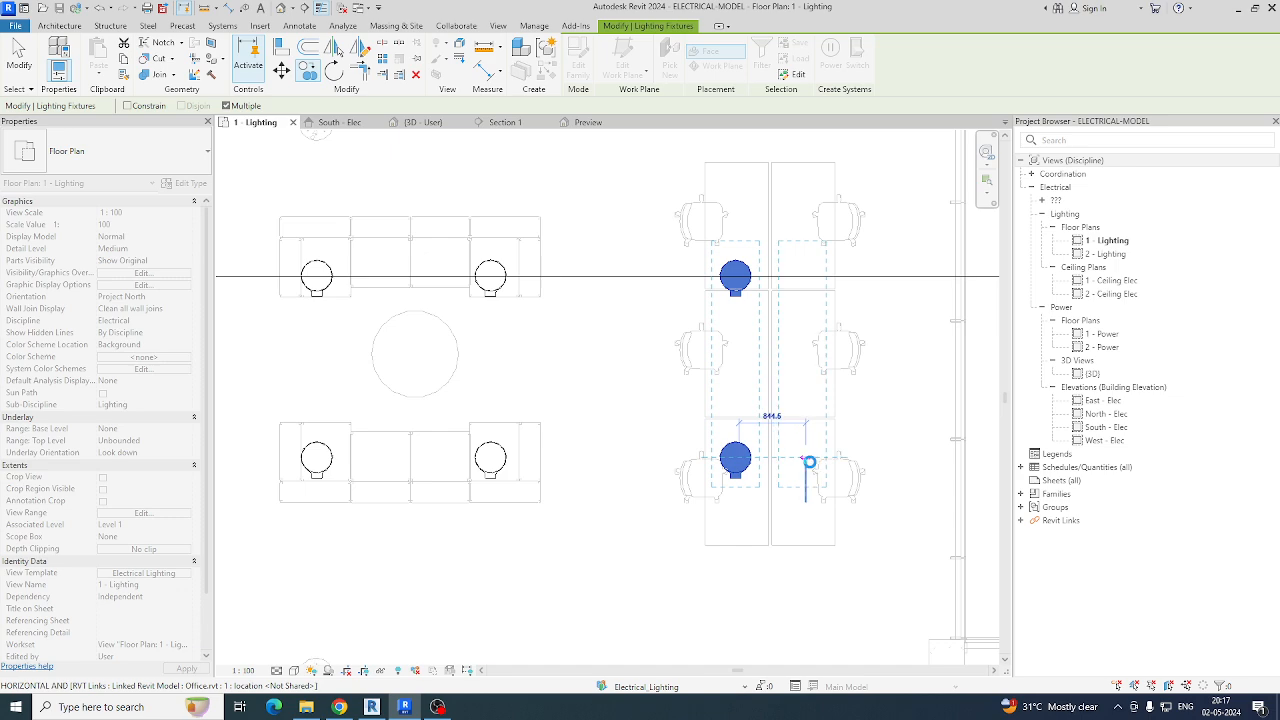
{"action": "scroll", "coordinate": [809, 462], "scroll_direction": "down", "scroll_amount": 3}
{"action": "key", "text": "Escape"}
{"action": "key", "text": "Escape"}
{"action": "scroll", "coordinate": [318, 333], "scroll_direction": "down", "scroll_amount": 2}
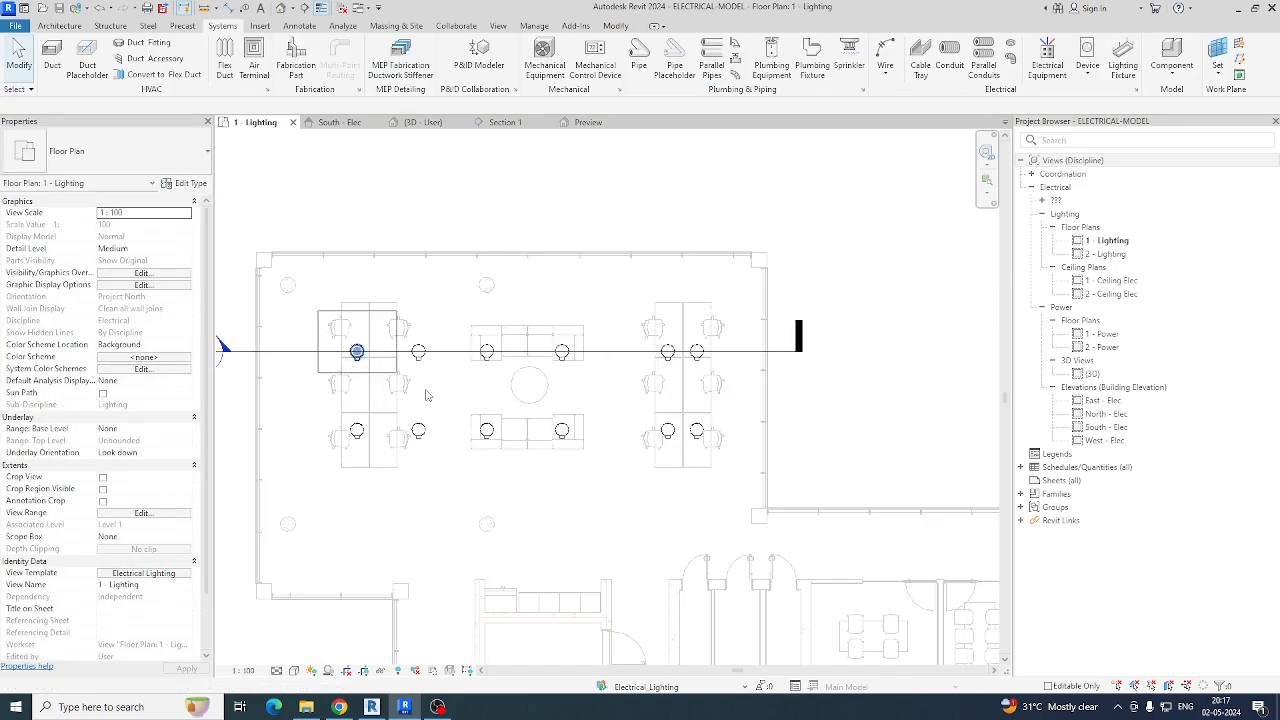
Step: Isolate all the copied downlights in the 3D view with a selection box and inspect them from below the ceiling
{"action": "left_click_drag", "start_coordinate": [426, 395], "coordinate": [746, 502]}
{"action": "left_click", "coordinate": [435, 77]}
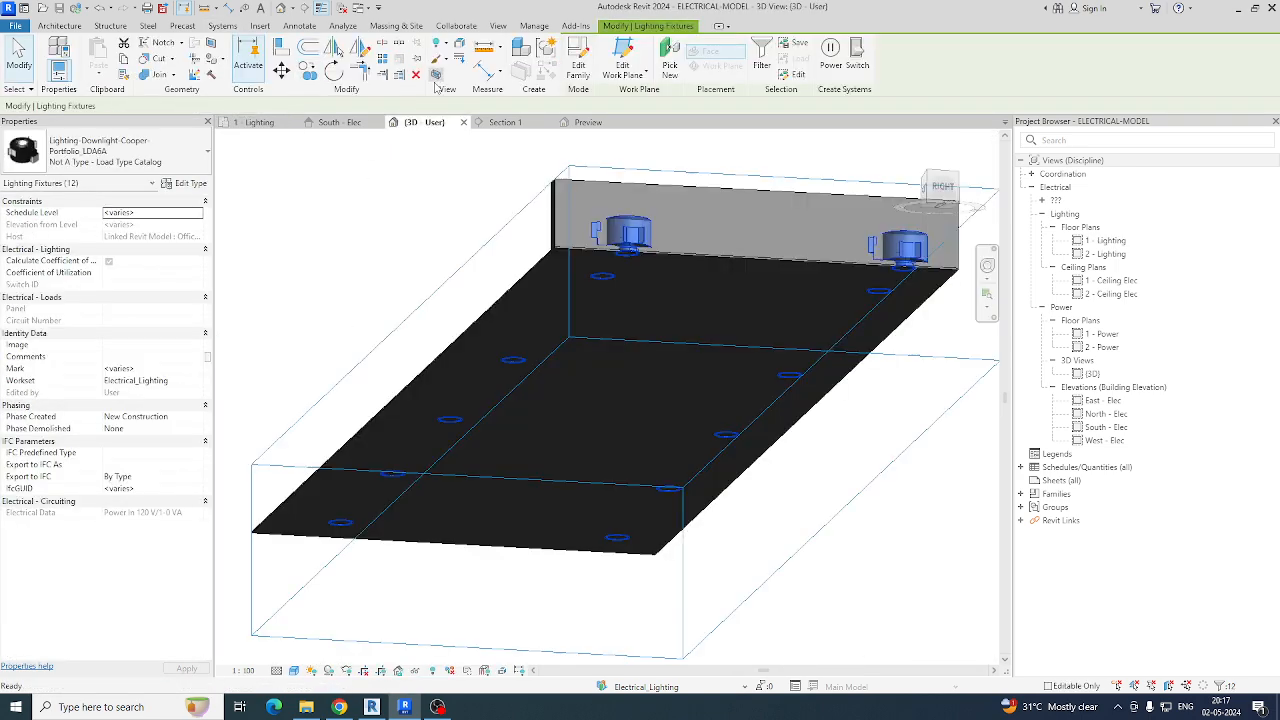
{"action": "middle_click_drag", "start_coordinate": [700, 362], "coordinate": [729, 517], "text": "shift"}
{"action": "left_click", "coordinate": [598, 488]}
{"action": "middle_click_drag", "start_coordinate": [598, 489], "coordinate": [766, 434], "text": "shift"}
Step: Return to the 1 - Lighting floor plan and place two 14W LED Emergency - Chrome Trim surface luminaires in a row below the desks and sofas
{"action": "left_click", "coordinate": [256, 122]}
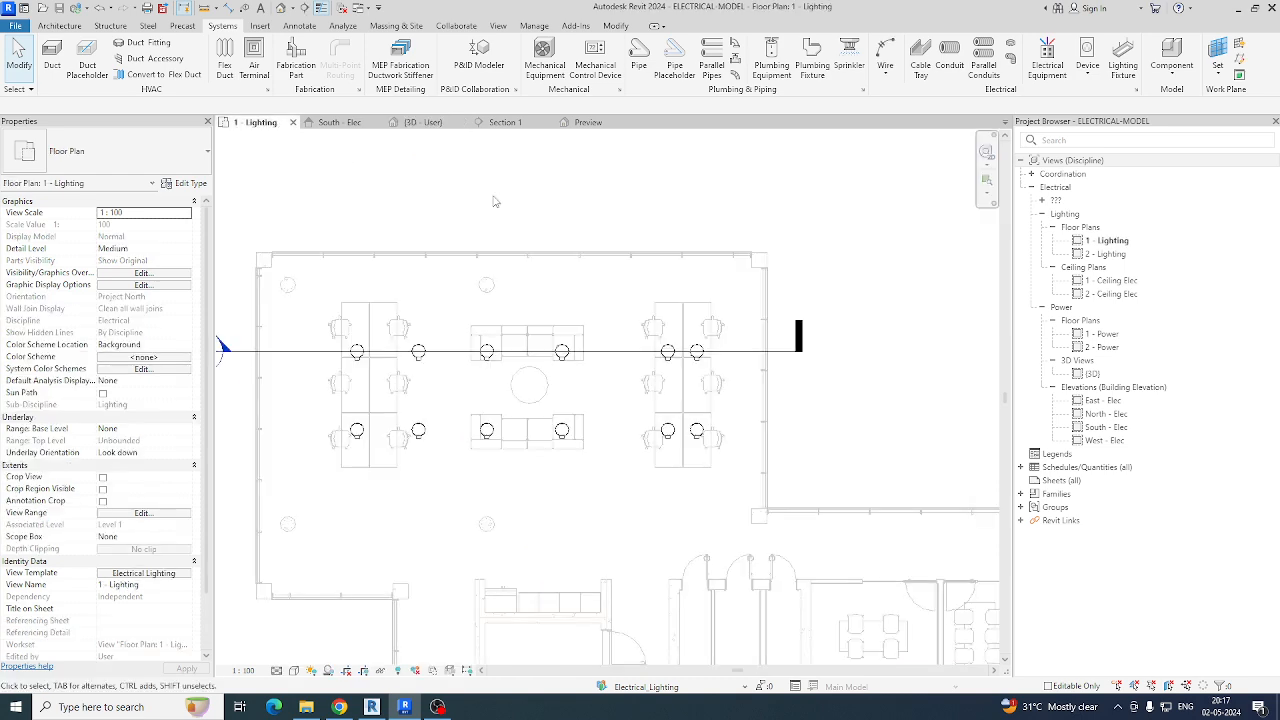
{"action": "middle_click_drag", "start_coordinate": [505, 427], "coordinate": [536, 360]}
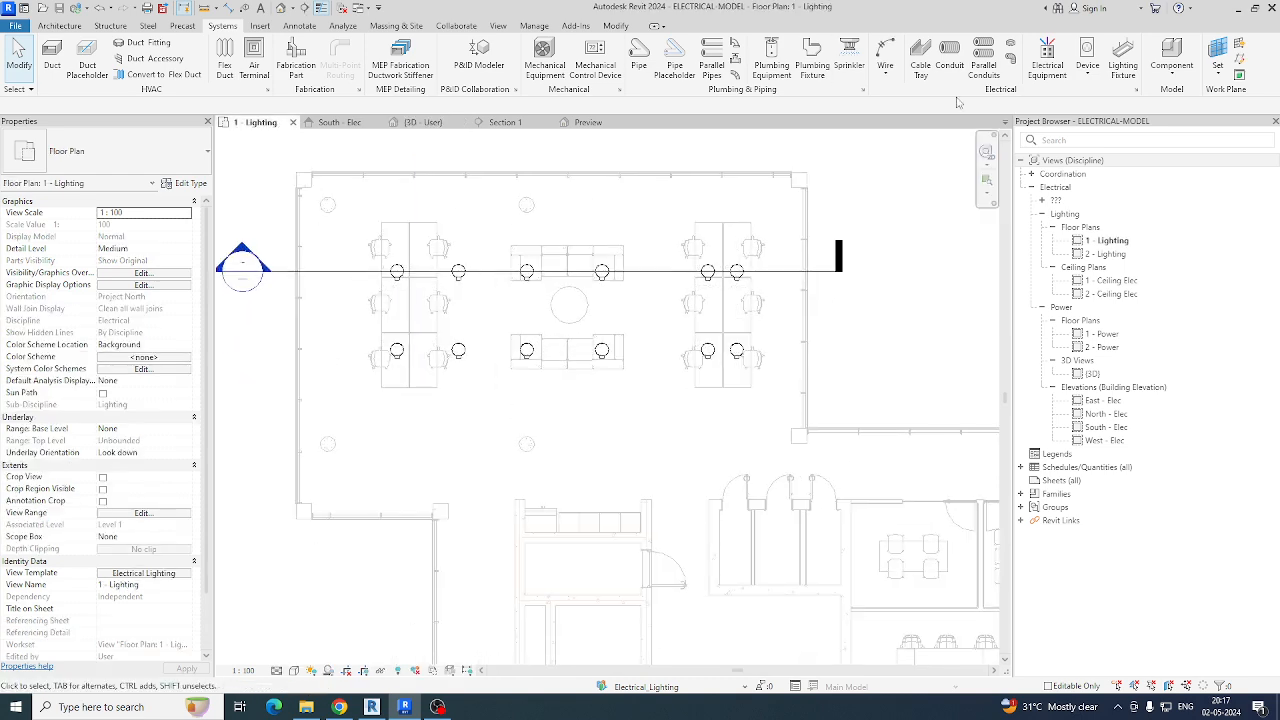
{"action": "left_click", "coordinate": [1123, 60]}
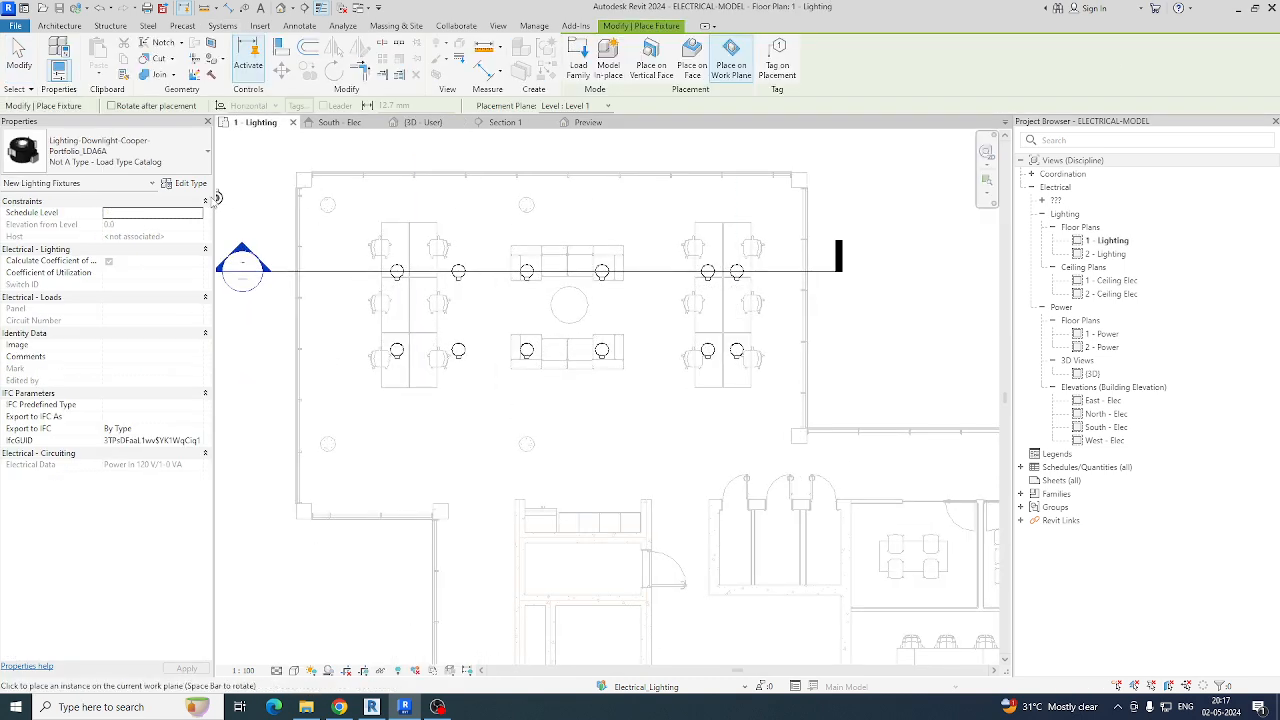
{"action": "left_click", "coordinate": [118, 155]}
{"action": "left_click", "coordinate": [75, 316]}
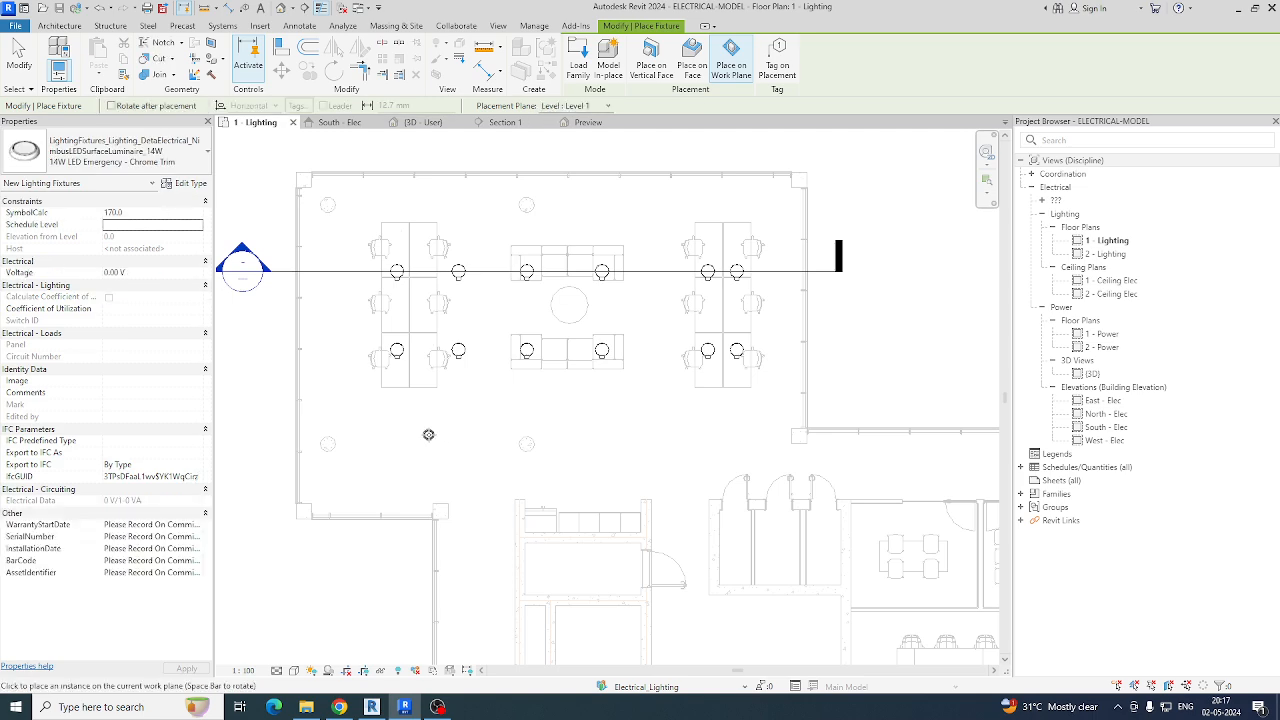
{"action": "scroll", "coordinate": [400, 412], "scroll_direction": "up", "scroll_amount": 4}
{"action": "scroll", "coordinate": [386, 409], "scroll_direction": "down", "scroll_amount": 2}
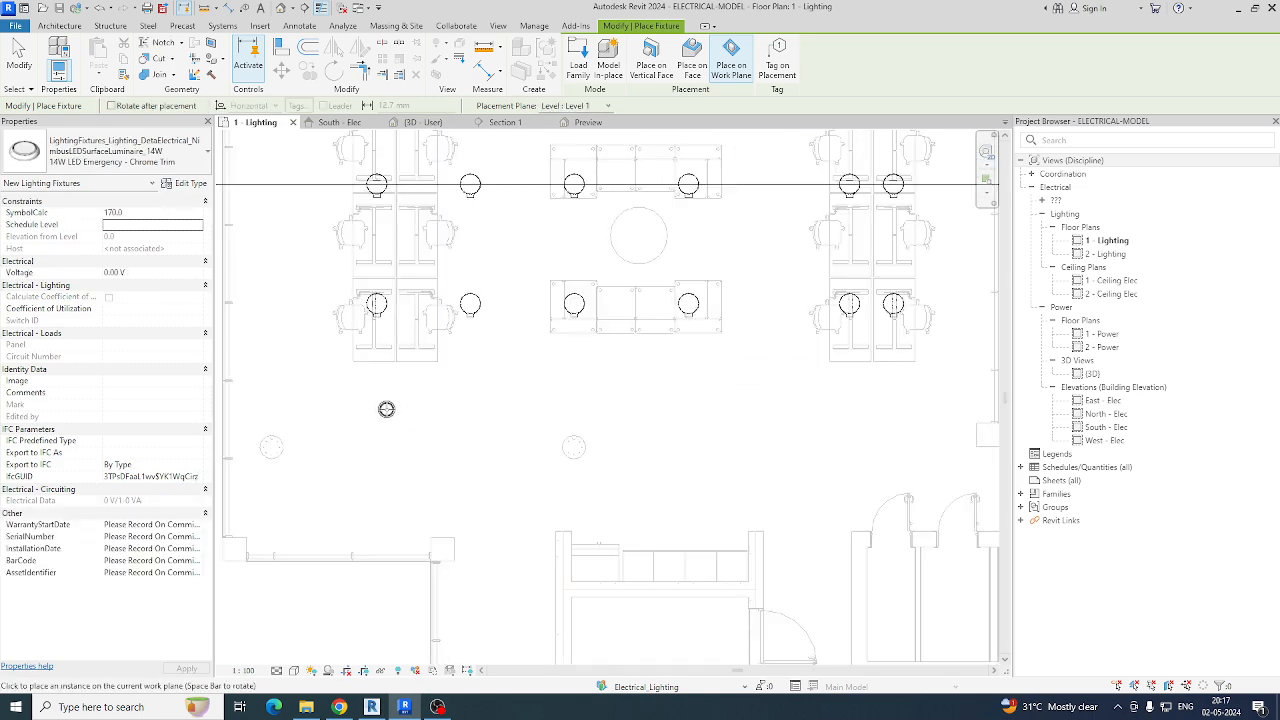
{"action": "left_click", "coordinate": [386, 409]}
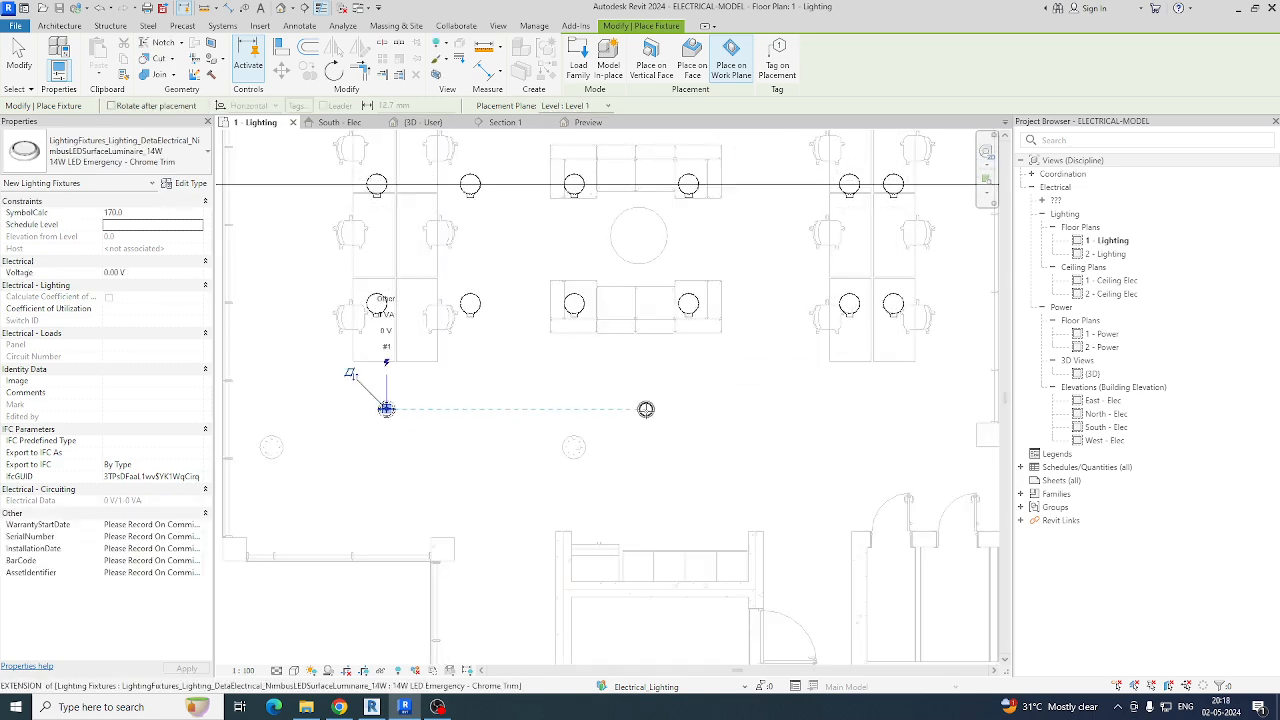
{"action": "left_click", "coordinate": [646, 409]}
{"action": "key", "text": "Escape"}
{"action": "key", "text": "Escape"}
Step: Move the Section 1 line down the plan to just below the two surface luminaires
{"action": "scroll", "coordinate": [646, 409], "scroll_direction": "down", "scroll_amount": 2}
{"action": "left_click", "coordinate": [717, 262]}
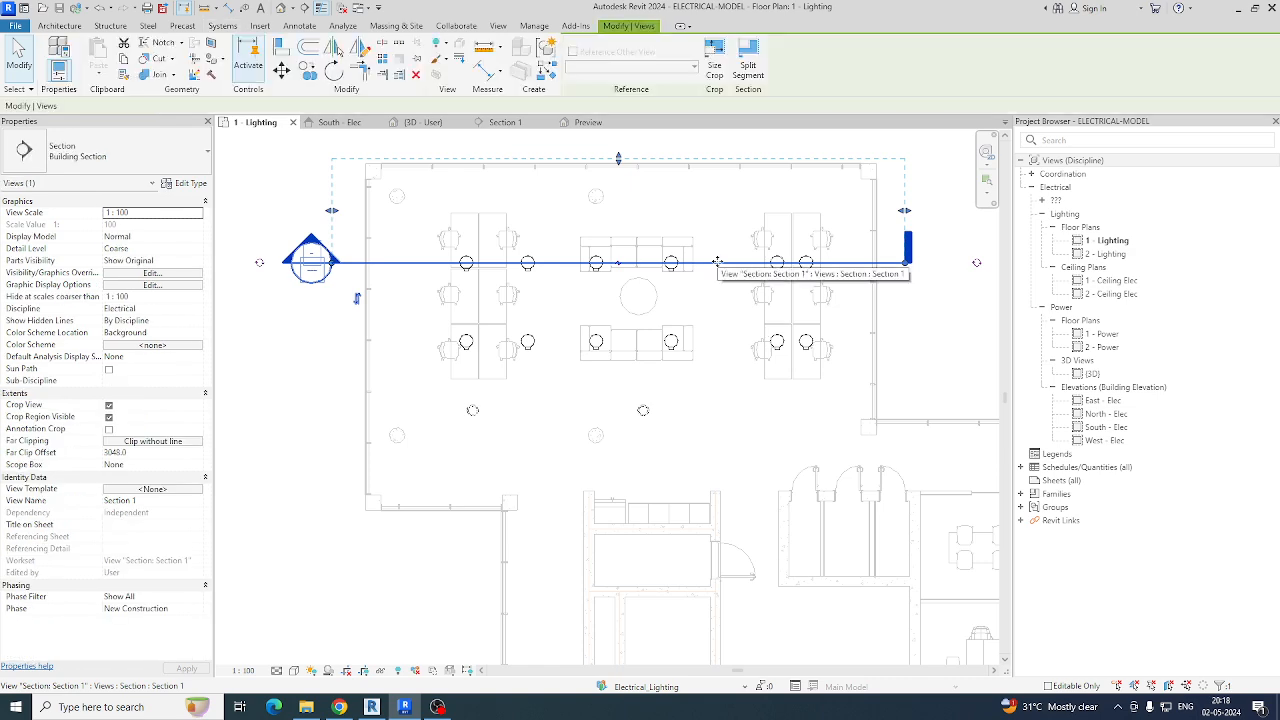
{"action": "left_click_drag", "start_coordinate": [717, 262], "coordinate": [711, 428]}
{"action": "right_click", "coordinate": [710, 432]}
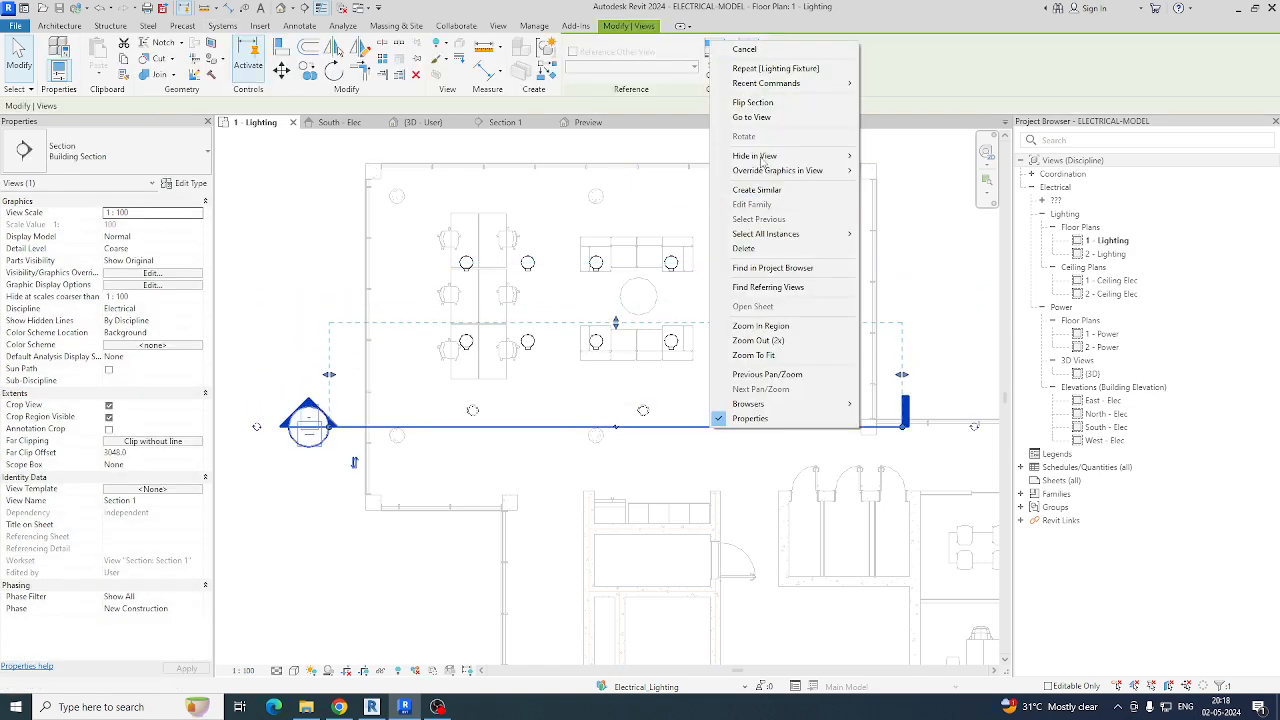
{"action": "key", "text": "Escape"}
{"action": "key", "text": "Escape"}
Step: Mark the Office.rvt link as halftone and underlay in the Revit link overrides of the Electrical Lighting view template
{"action": "key", "text": "v"}
{"action": "key", "text": "g"}
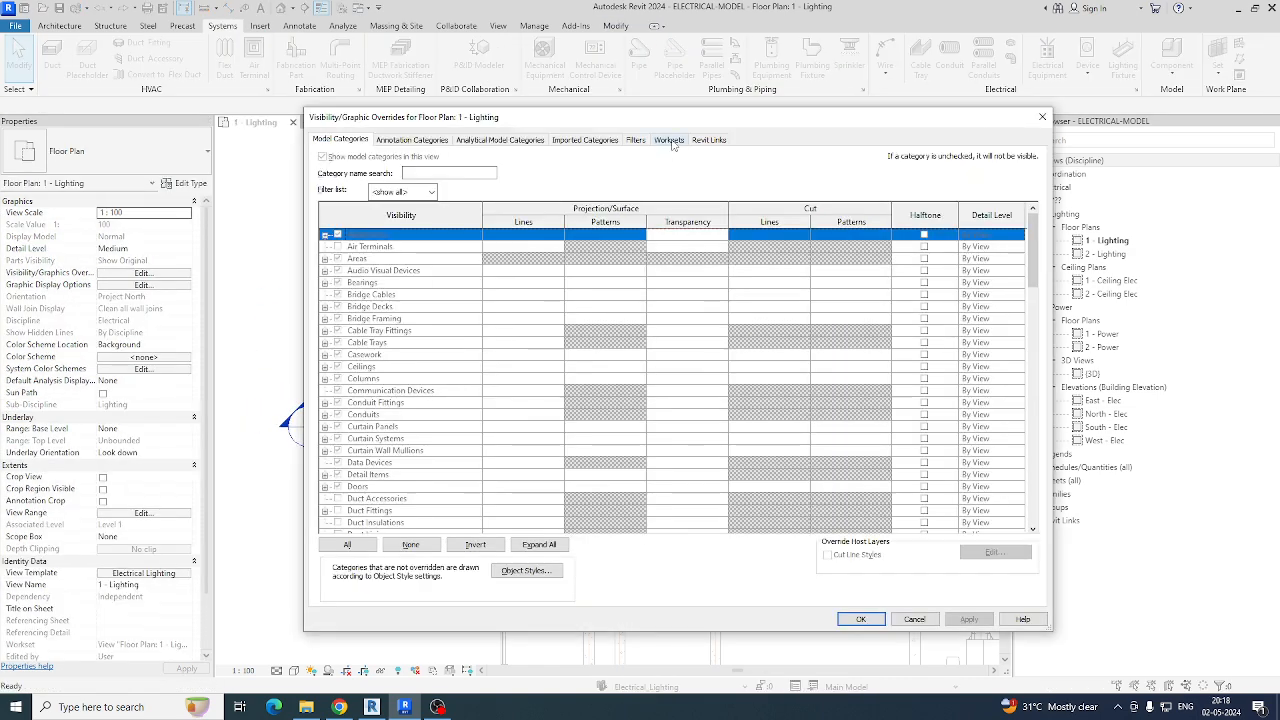
{"action": "key", "text": "Escape"}
{"action": "left_click", "coordinate": [150, 572]}
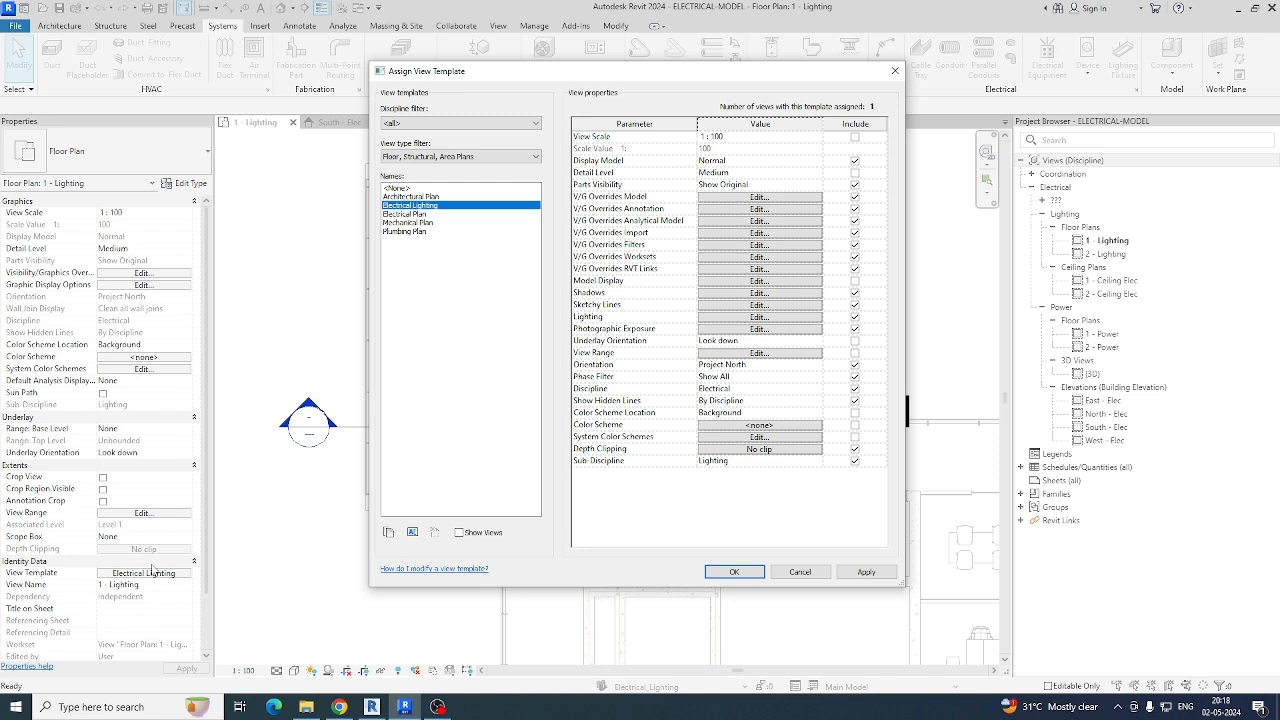
{"action": "left_click", "coordinate": [760, 269]}
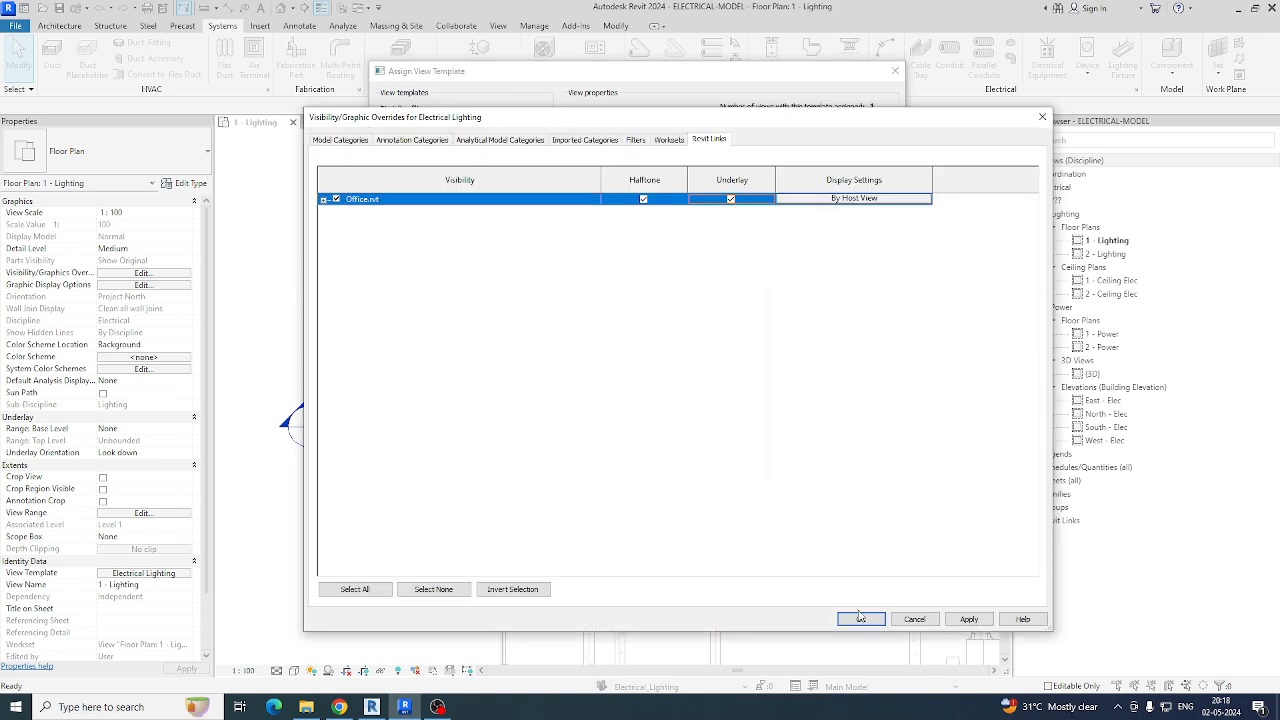
{"action": "left_click", "coordinate": [914, 619]}
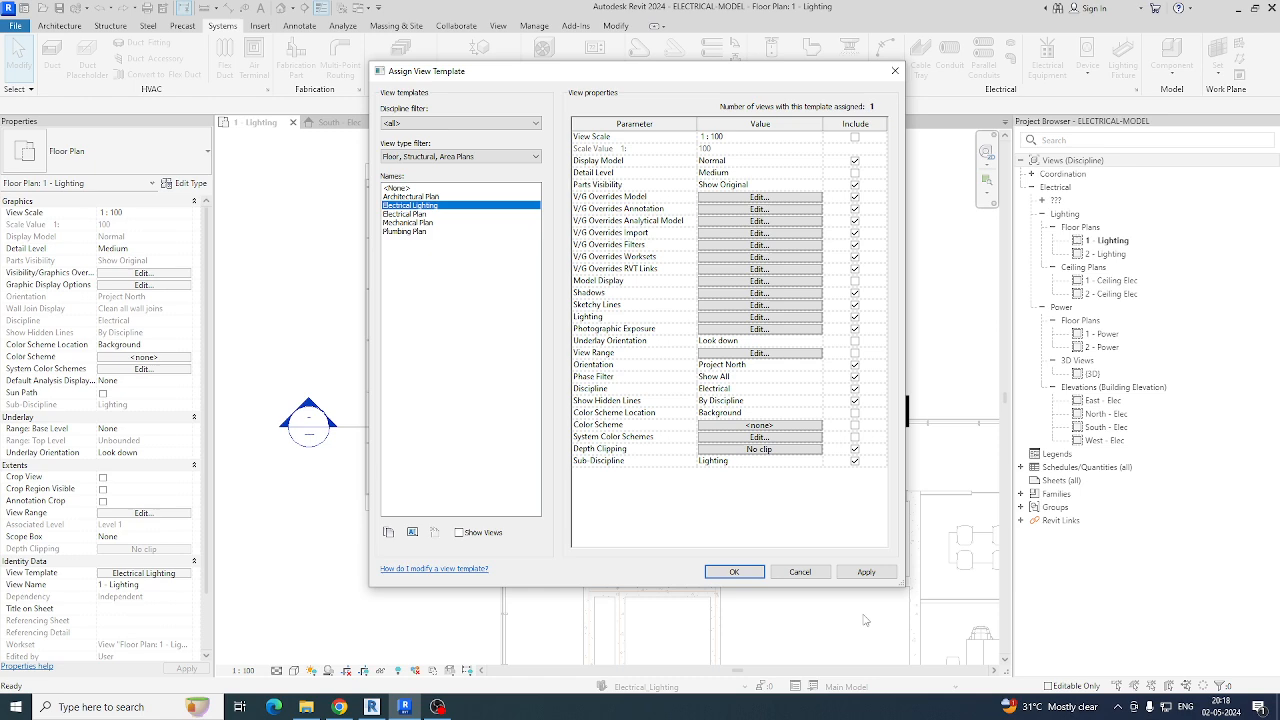
{"action": "left_click", "coordinate": [734, 571]}
Step: Open the Section 1 view from its section line and set its detail level to Fine
{"action": "scroll", "coordinate": [516, 376], "scroll_direction": "up", "scroll_amount": 4}
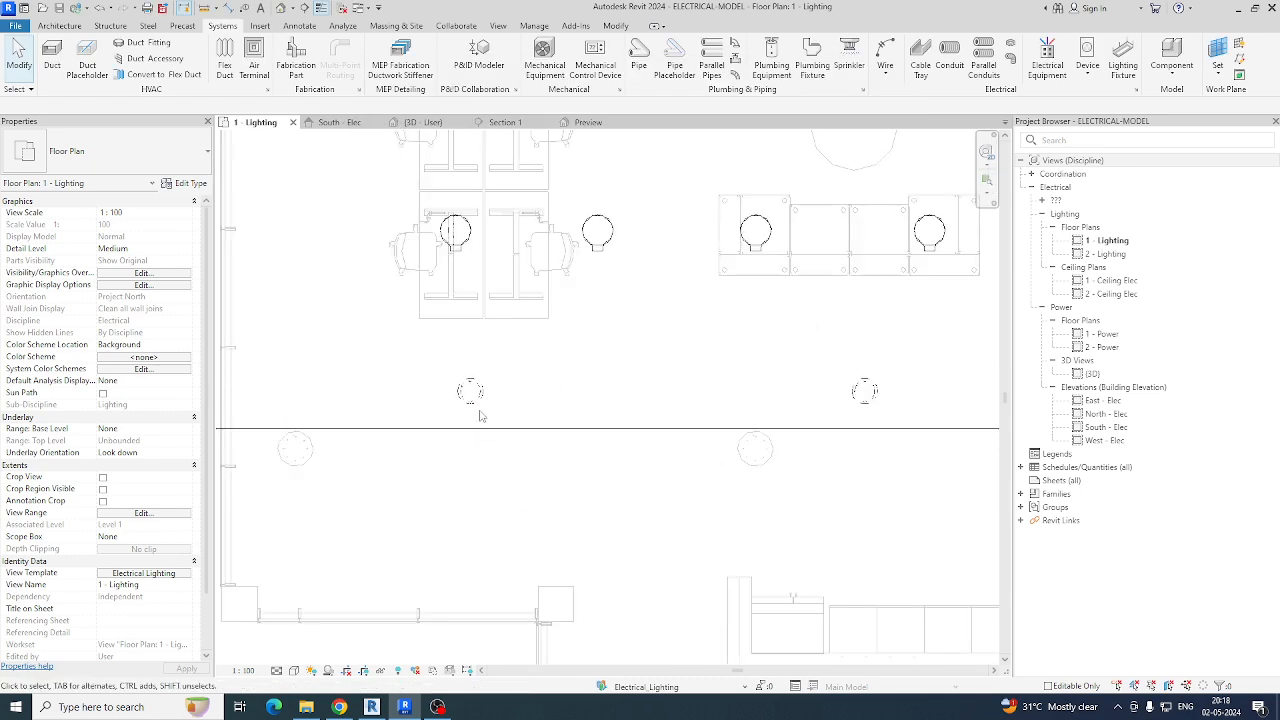
{"action": "scroll", "coordinate": [515, 437], "scroll_direction": "down", "scroll_amount": 2}
{"action": "right_click", "coordinate": [515, 437]}
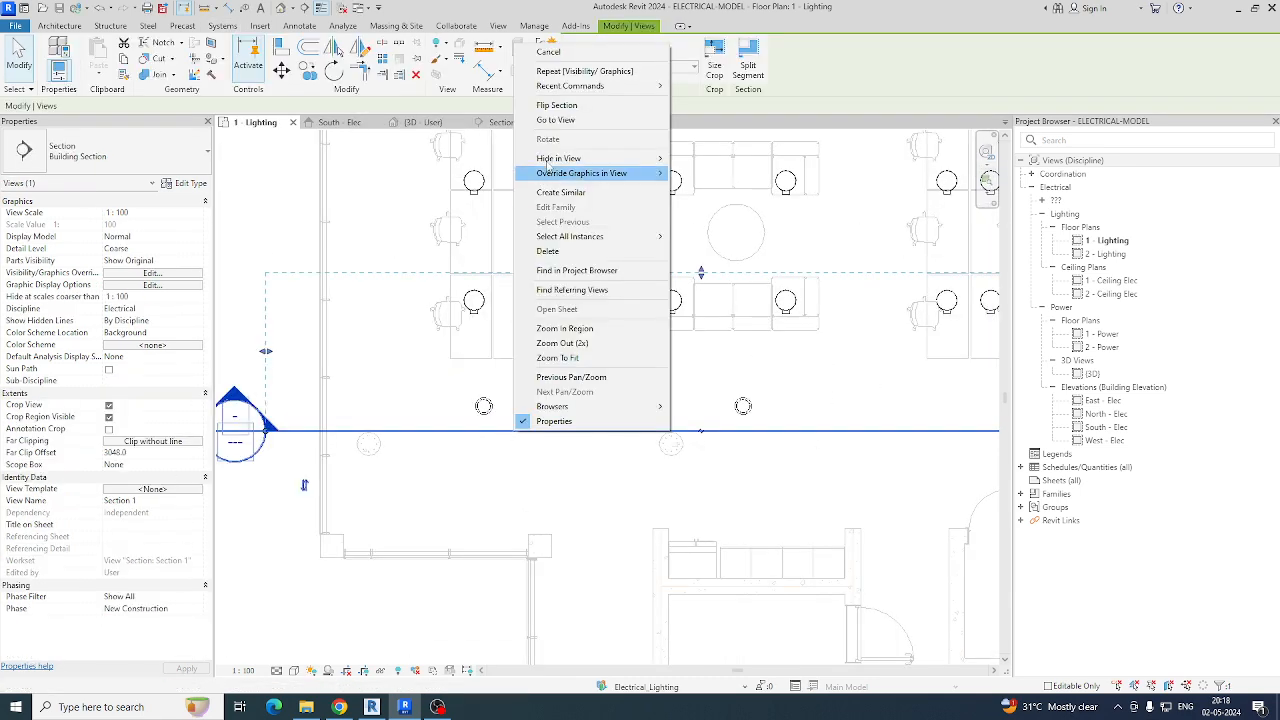
{"action": "left_click", "coordinate": [560, 123]}
{"action": "scroll", "coordinate": [530, 330], "scroll_direction": "down", "scroll_amount": 5}
{"action": "scroll", "coordinate": [505, 375], "scroll_direction": "up", "scroll_amount": 2}
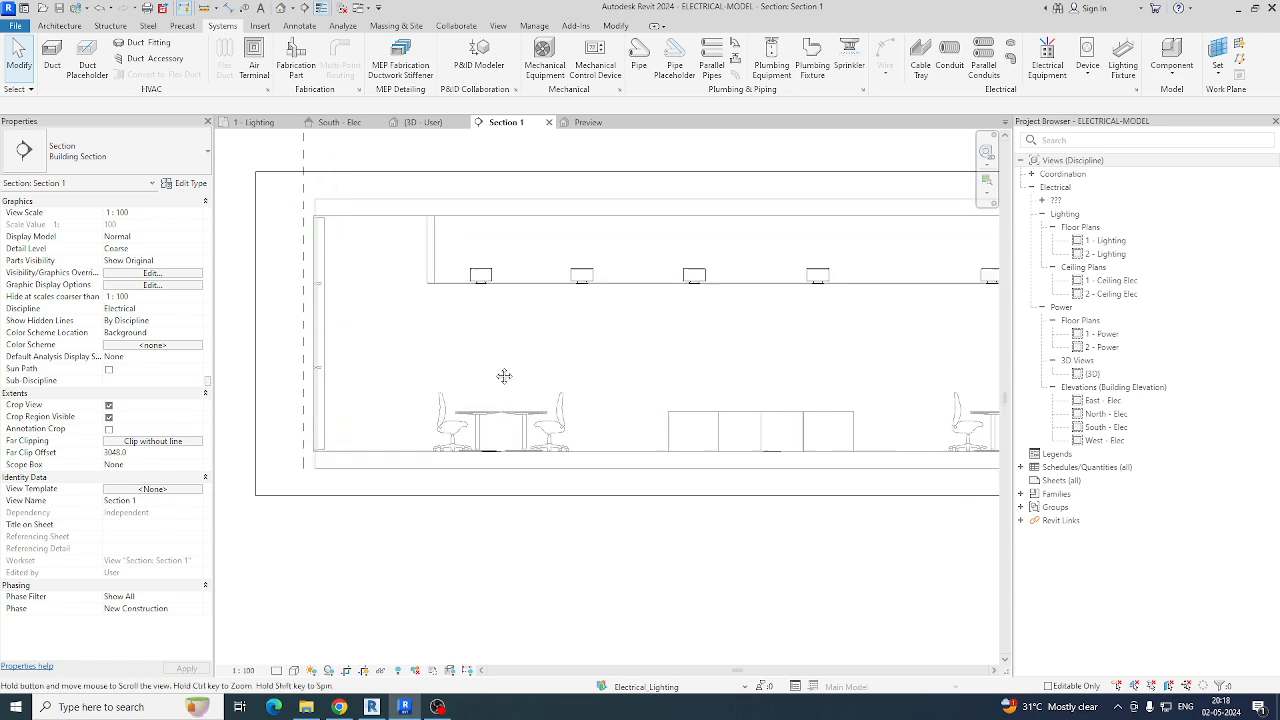
{"action": "left_click", "coordinate": [474, 435]}
{"action": "scroll", "coordinate": [476, 445], "scroll_direction": "up", "scroll_amount": 5}
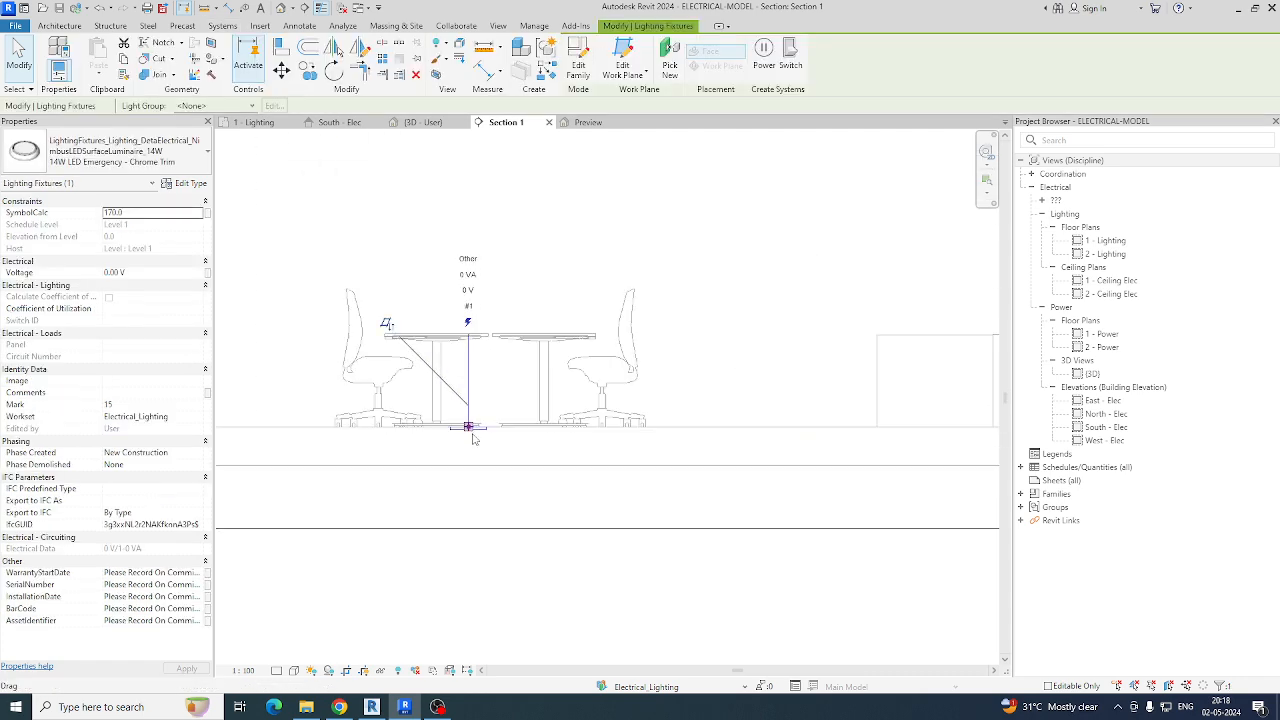
{"action": "left_click", "coordinate": [276, 671]}
{"action": "left_click", "coordinate": [295, 656]}
{"action": "left_click", "coordinate": [393, 539]}
{"action": "scroll", "coordinate": [470, 469], "scroll_direction": "down", "scroll_amount": 2}
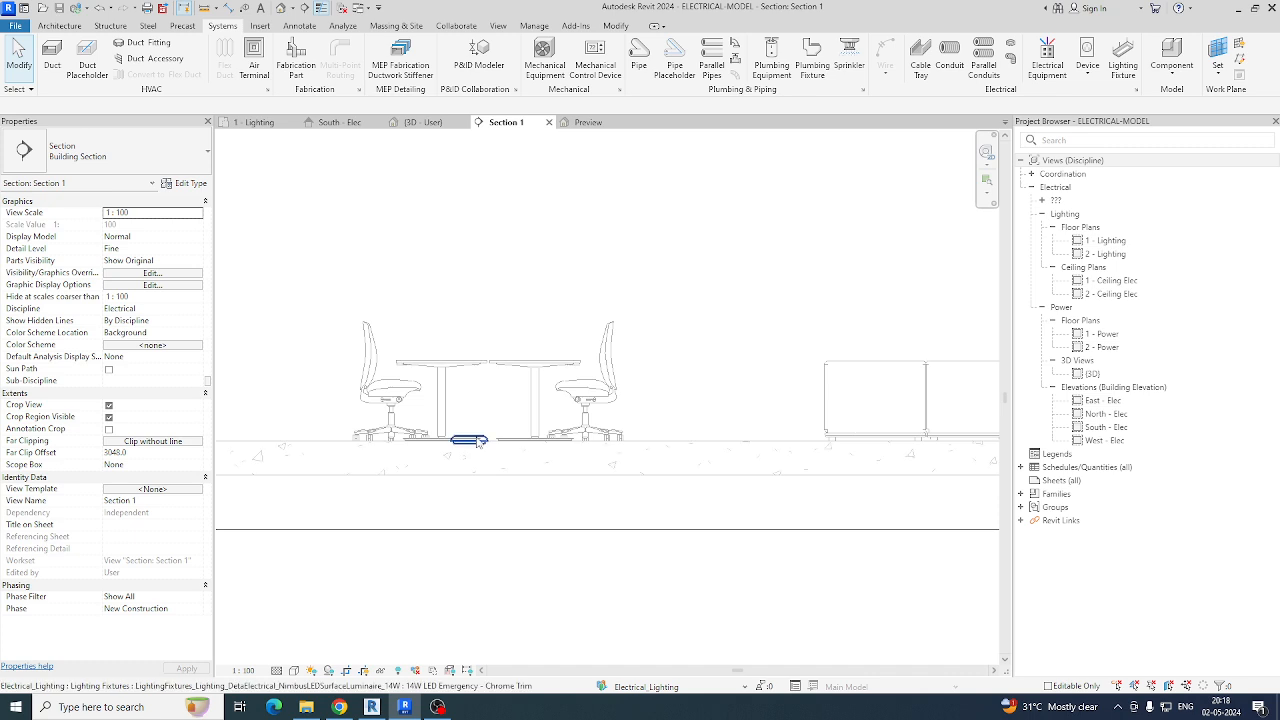
Step: Edit the work plane of the luminaire under the desks and pick the linked ceiling's underside as its new plane
{"action": "left_click", "coordinate": [478, 441]}
{"action": "left_click", "coordinate": [435, 392]}
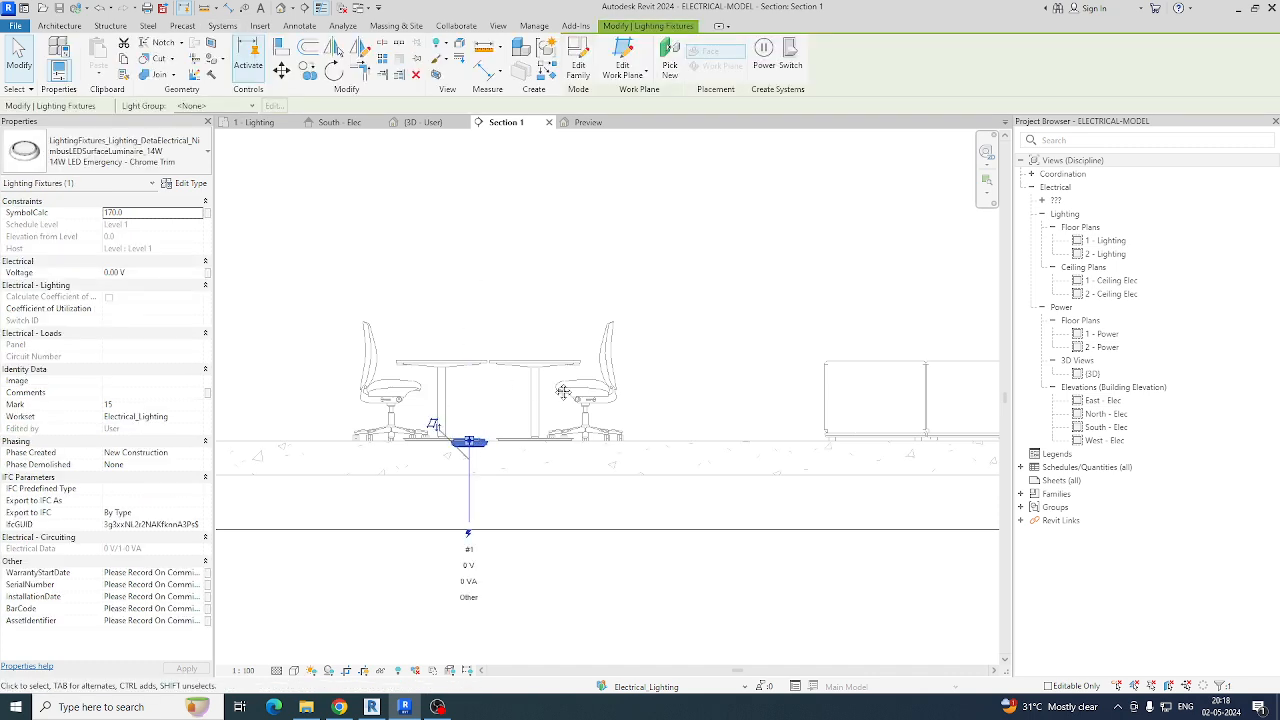
{"action": "scroll", "coordinate": [563, 392], "scroll_direction": "down", "scroll_amount": 2}
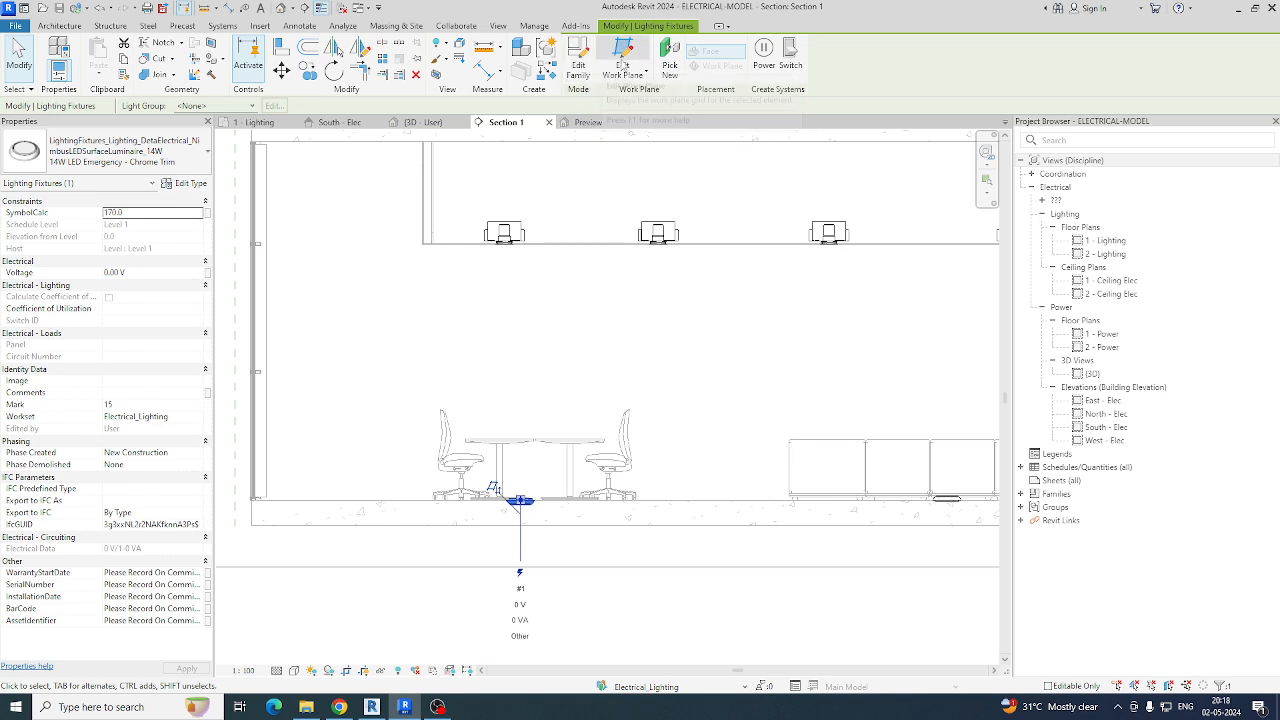
{"action": "left_click", "coordinate": [622, 55]}
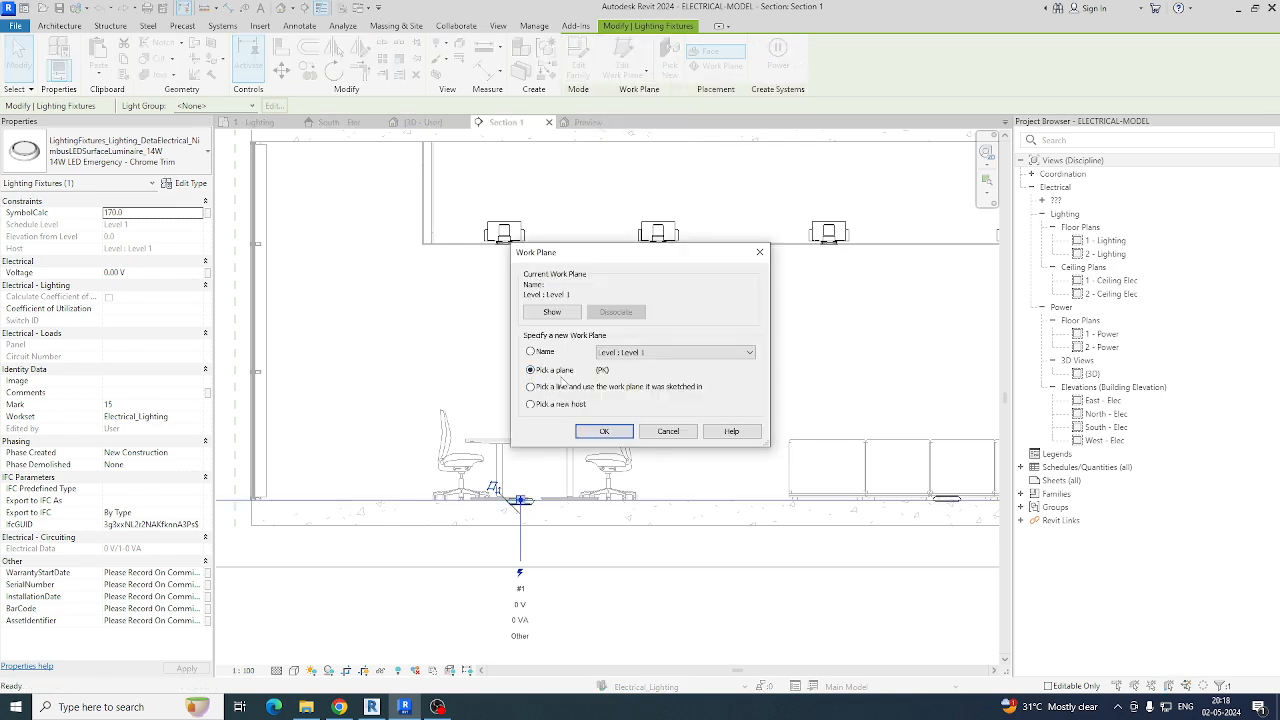
{"action": "left_click", "coordinate": [604, 431]}
{"action": "left_click", "coordinate": [566, 245]}
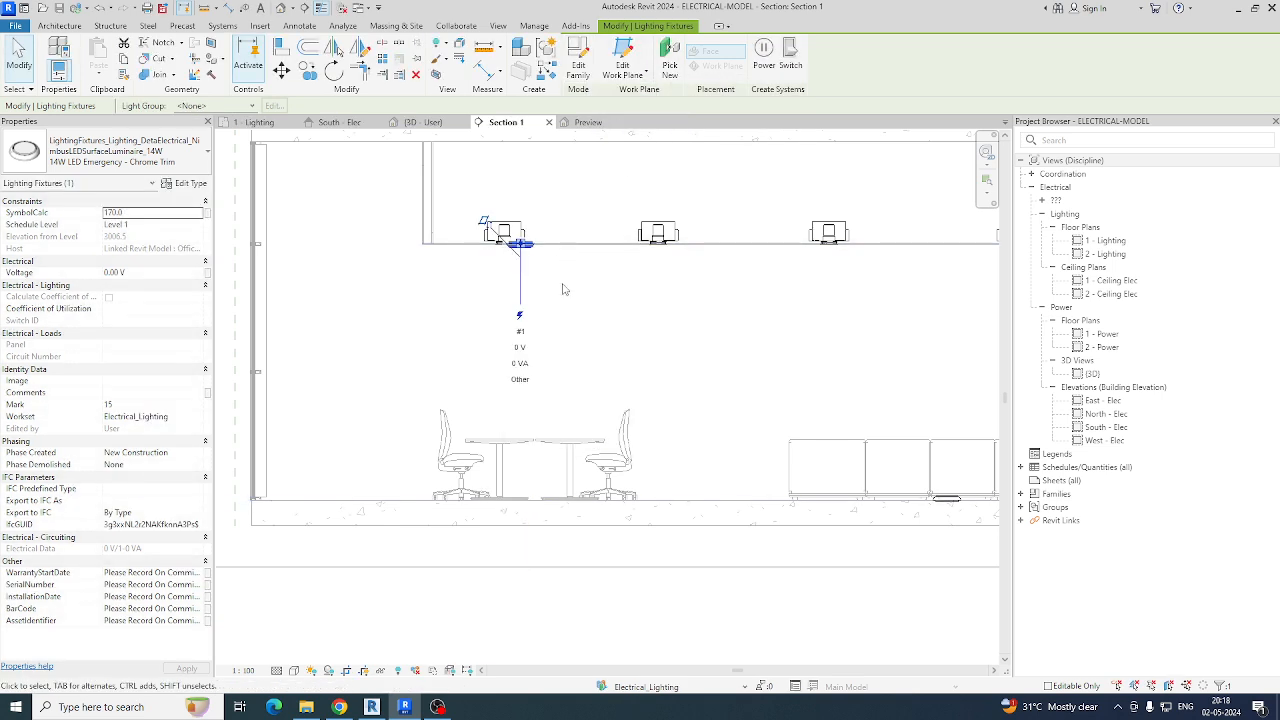
Step: Isolate the luminaire and nearby downlights in the 3D view with a selection box and inspect how they sit on the ceiling
{"action": "left_click_drag", "start_coordinate": [354, 191], "coordinate": [704, 356]}
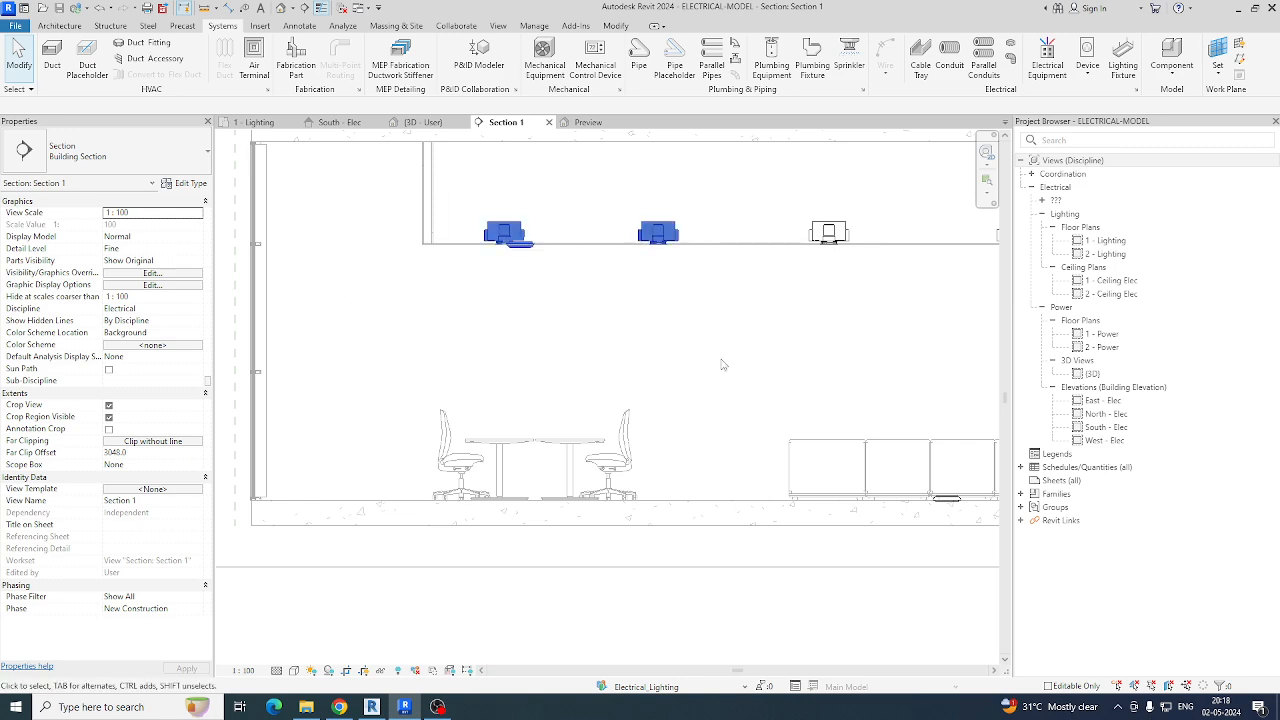
{"action": "left_click", "coordinate": [424, 122]}
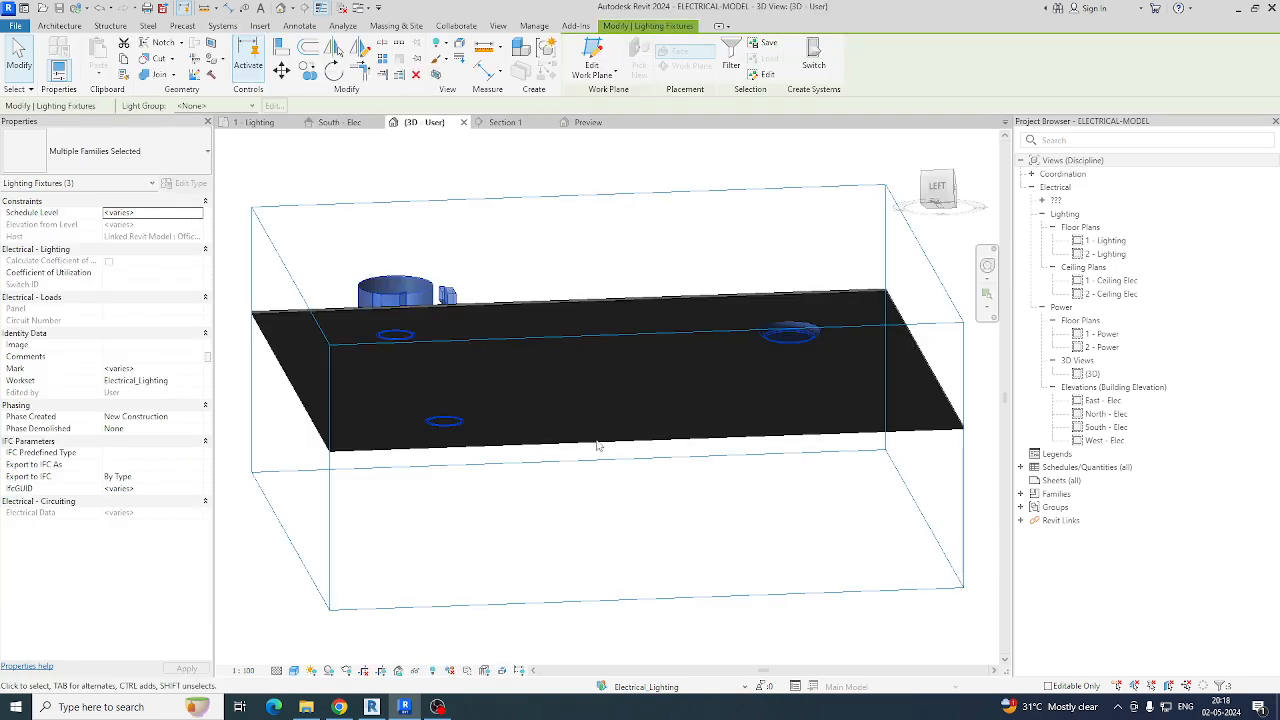
{"action": "middle_click_drag", "start_coordinate": [597, 441], "coordinate": [551, 489], "text": "shift"}
{"action": "left_click", "coordinate": [551, 489]}
{"action": "scroll", "coordinate": [761, 362], "scroll_direction": "up", "scroll_amount": 2}
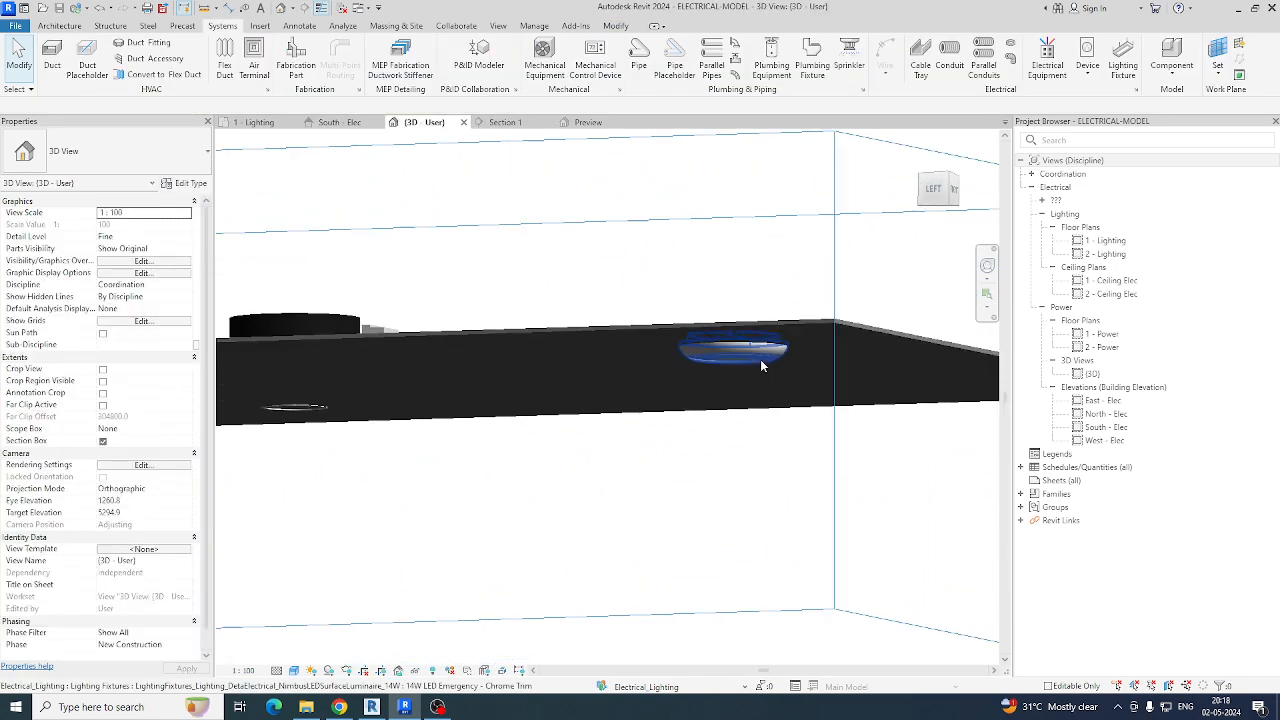
{"action": "left_click", "coordinate": [761, 360]}
Step: Return to the 1 - Lighting floor plan and delete all the recessed downlights over the desks and sofas
{"action": "left_click", "coordinate": [254, 122]}
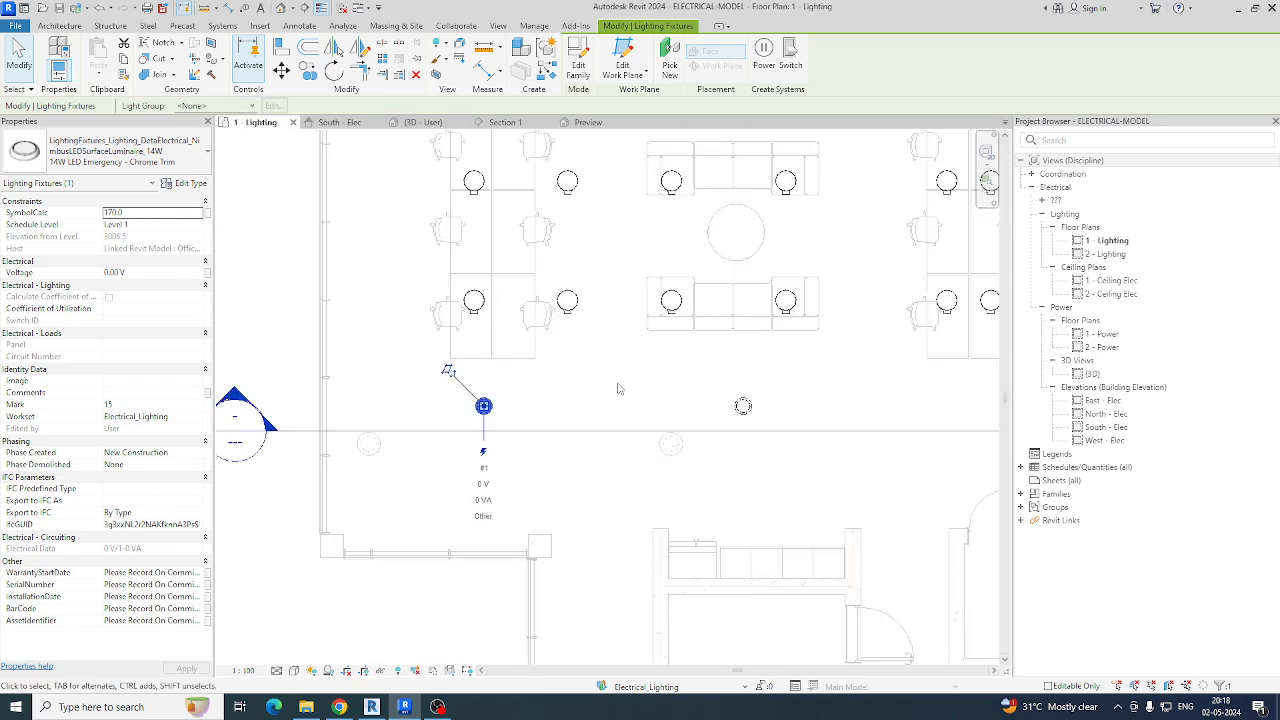
{"action": "left_click", "coordinate": [566, 403]}
{"action": "scroll", "coordinate": [510, 422], "scroll_direction": "down", "scroll_amount": 2}
{"action": "middle_click_drag", "start_coordinate": [563, 437], "coordinate": [547, 429]}
{"action": "left_click_drag", "start_coordinate": [437, 247], "coordinate": [790, 382]}
{"action": "key", "text": "Delete"}
Step: Delete the second surface luminaire, the one below the sofas
{"action": "scroll", "coordinate": [627, 406], "scroll_direction": "up", "scroll_amount": 2}
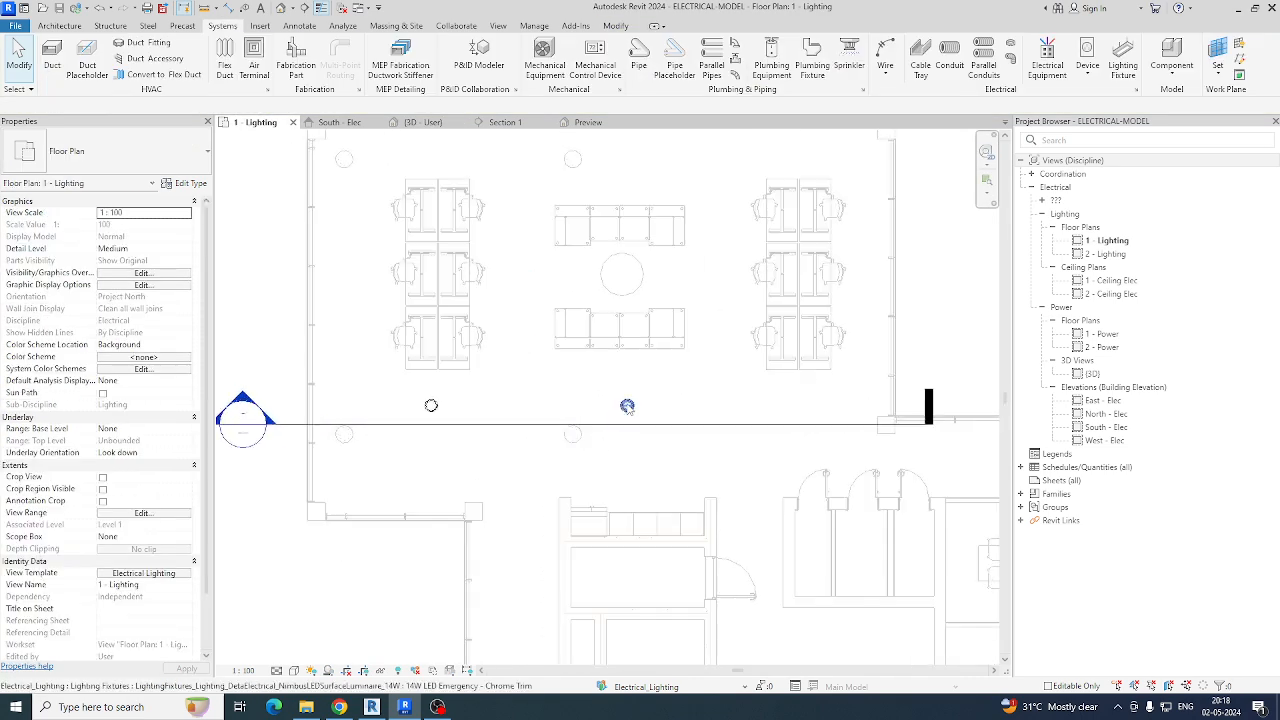
{"action": "scroll", "coordinate": [627, 406], "scroll_direction": "up", "scroll_amount": 1}
{"action": "left_click", "coordinate": [627, 406]}
{"action": "key", "text": "Delete"}
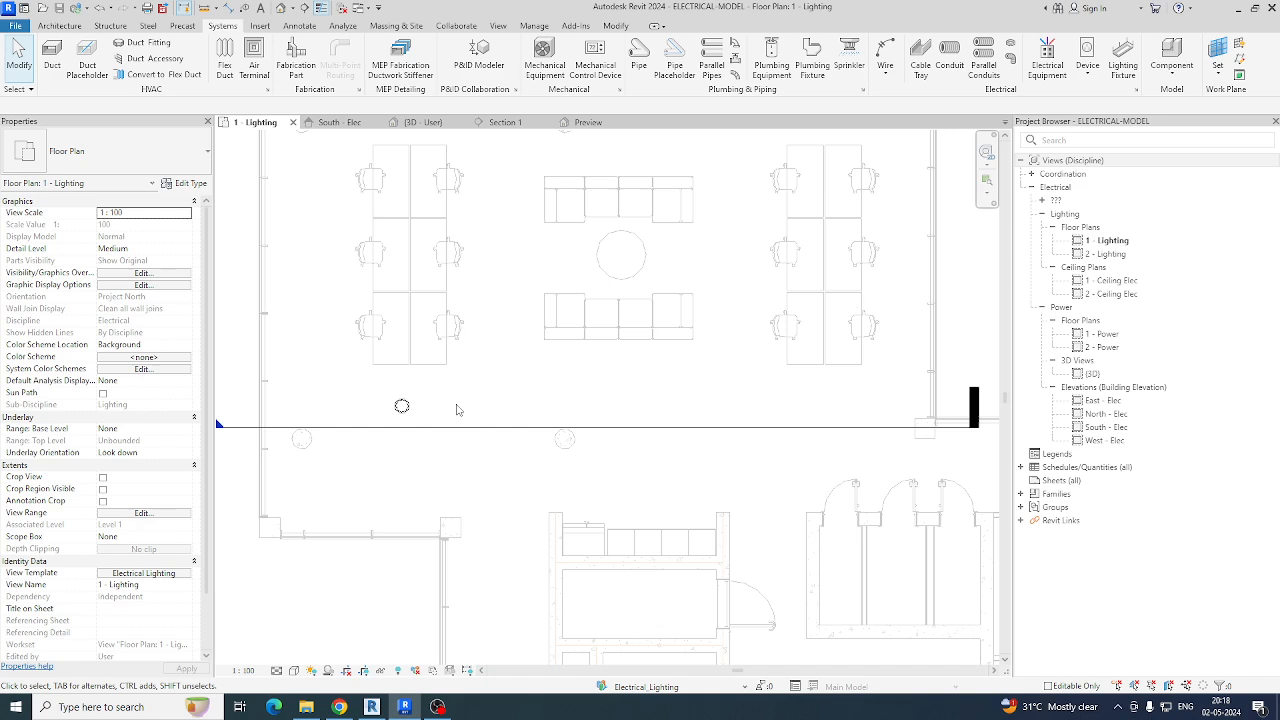
Step: Copy the surface luminaire below the left desks about 3350 mm up the plan, onto the middle of the desk cluster
{"action": "left_click", "coordinate": [401, 407]}
{"action": "scroll", "coordinate": [405, 410], "scroll_direction": "up", "scroll_amount": 1}
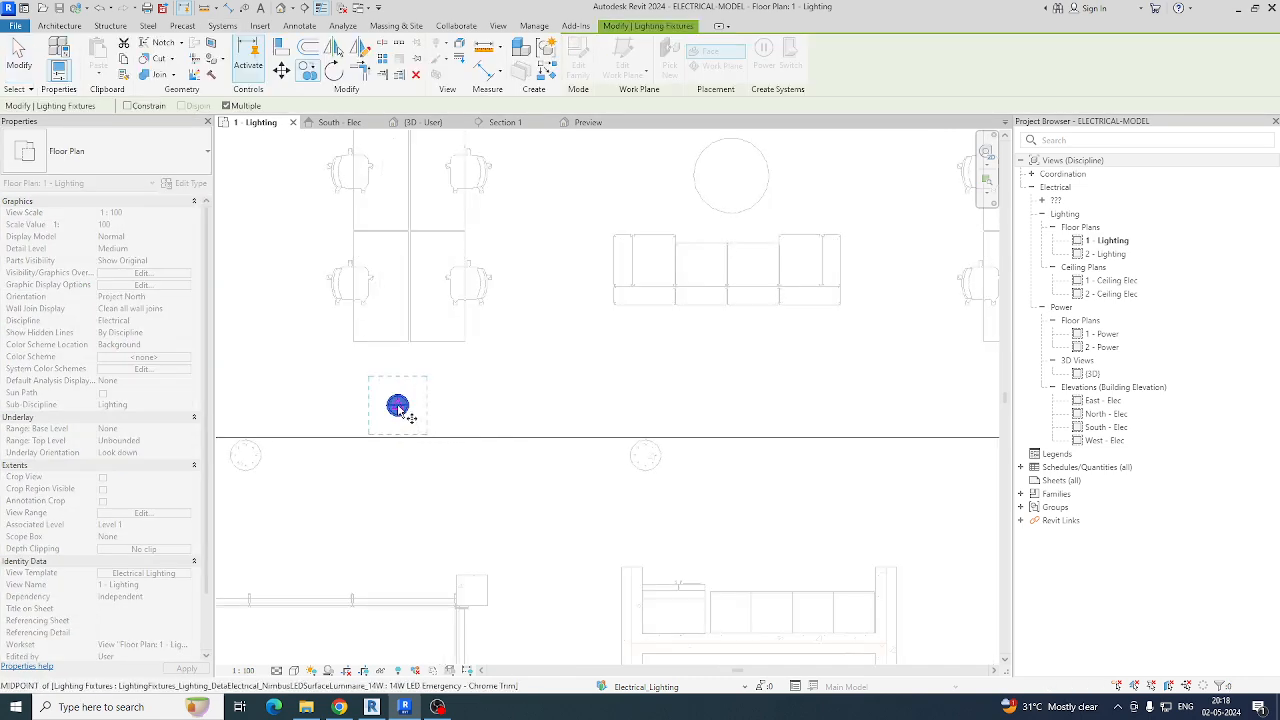
{"action": "left_click", "coordinate": [398, 406]}
{"action": "middle_click_drag", "start_coordinate": [392, 184], "coordinate": [392, 345]}
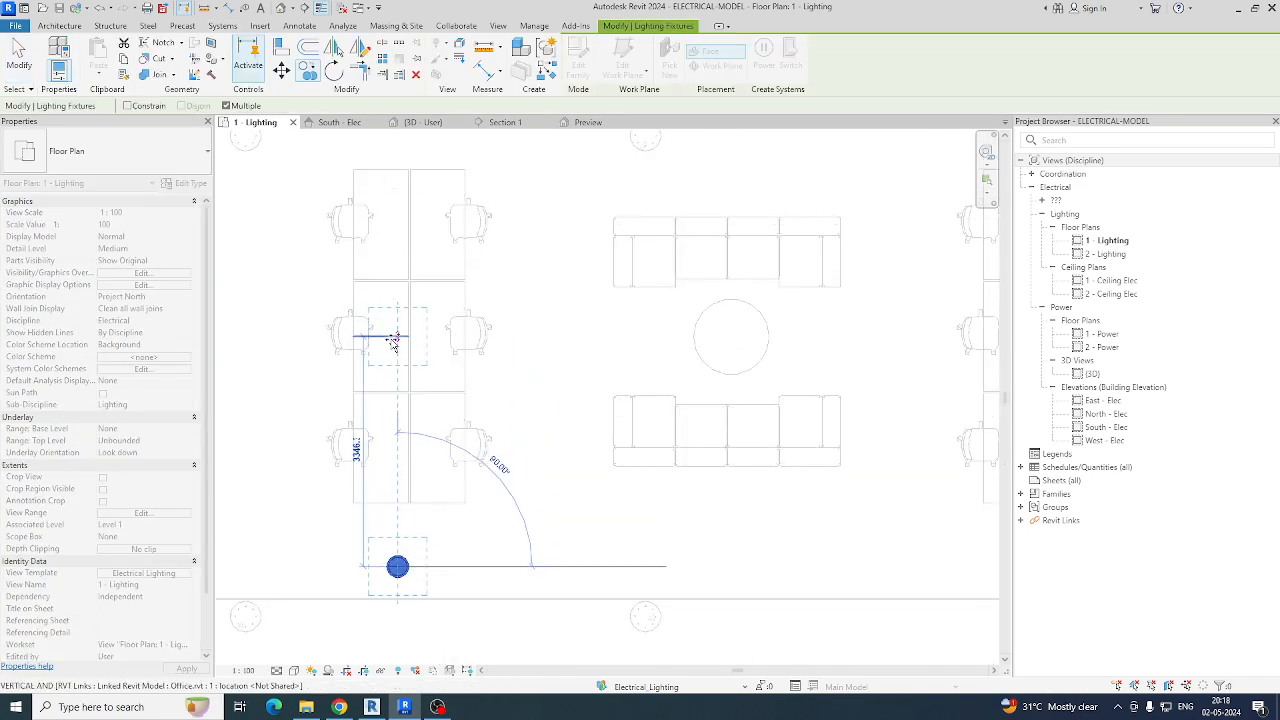
{"action": "left_click", "coordinate": [395, 339]}
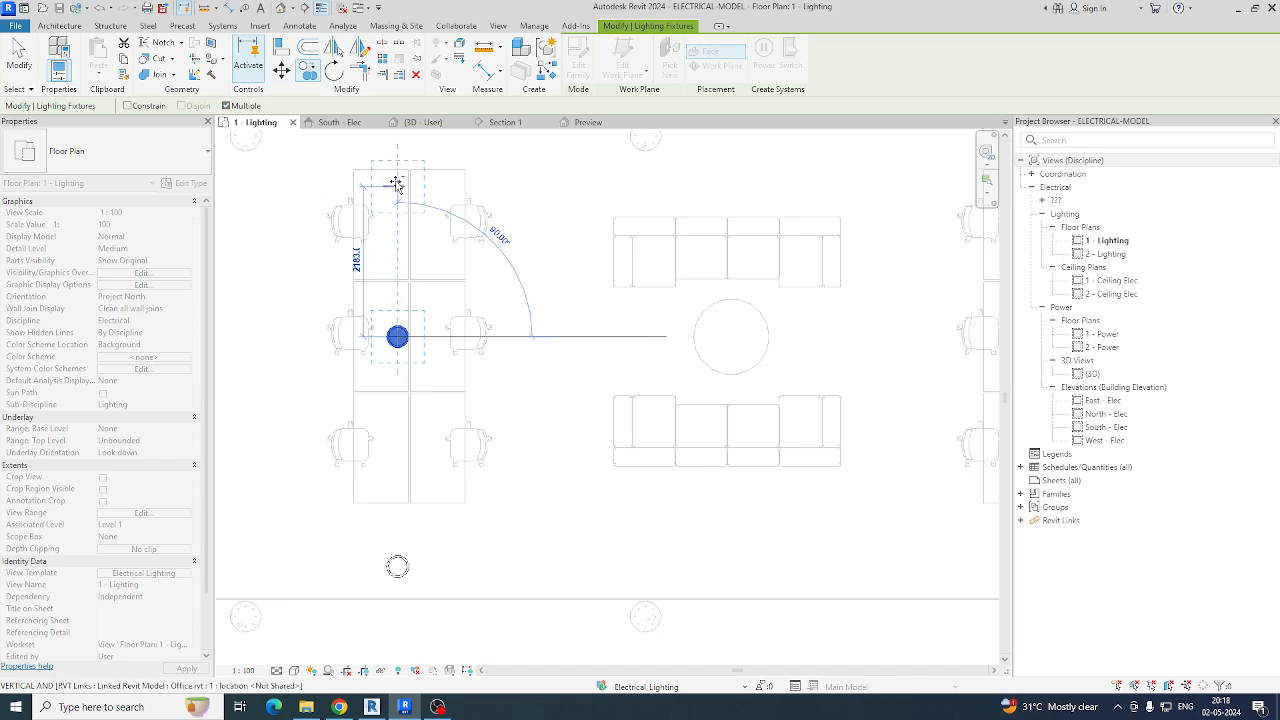
{"action": "key", "text": "Escape"}
{"action": "key", "text": "Escape"}
{"action": "scroll", "coordinate": [406, 267], "scroll_direction": "down", "scroll_amount": 2}
Step: Try to copy the luminaire below the desks again, using the luminaire at the desks' middle as the end point
{"action": "left_click_drag", "start_coordinate": [325, 361], "coordinate": [436, 497]}
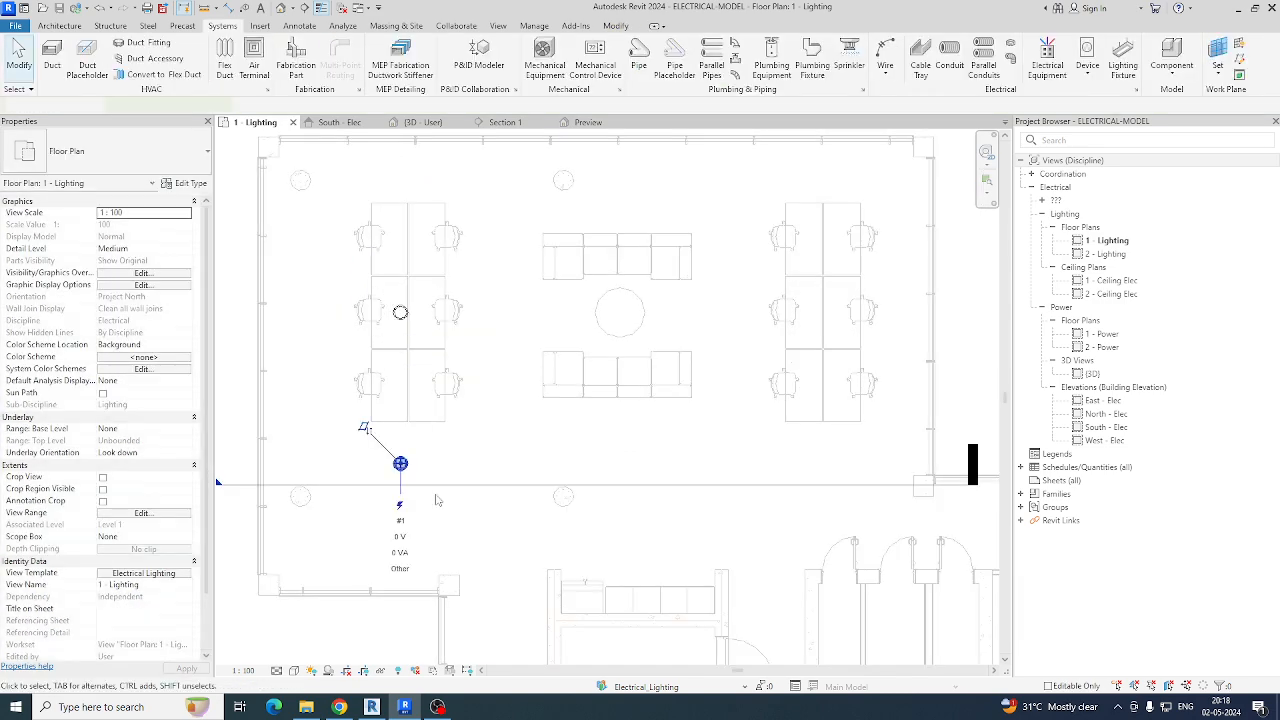
{"action": "key", "text": "m"}
{"action": "key", "text": "v"}
{"action": "left_click", "coordinate": [401, 464]}
{"action": "scroll", "coordinate": [401, 464], "scroll_direction": "up", "scroll_amount": 2}
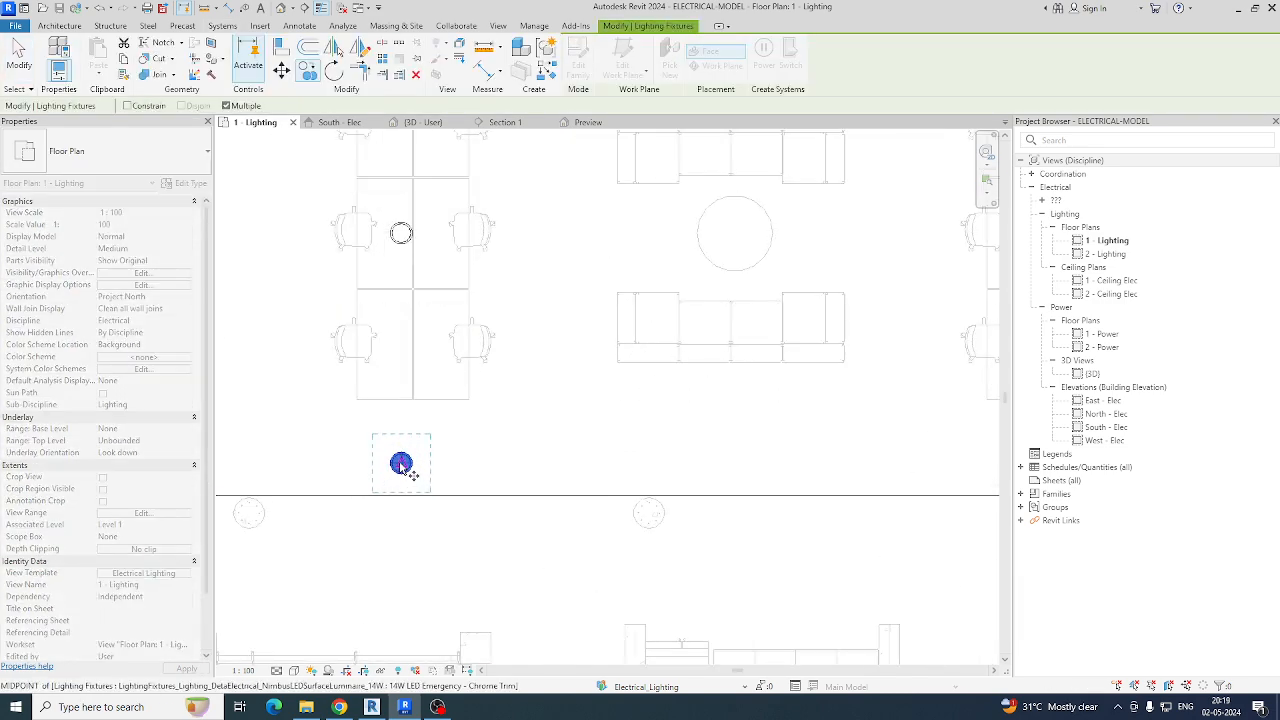
{"action": "left_click", "coordinate": [401, 233]}
{"action": "scroll", "coordinate": [428, 290], "scroll_direction": "down", "scroll_amount": 3}
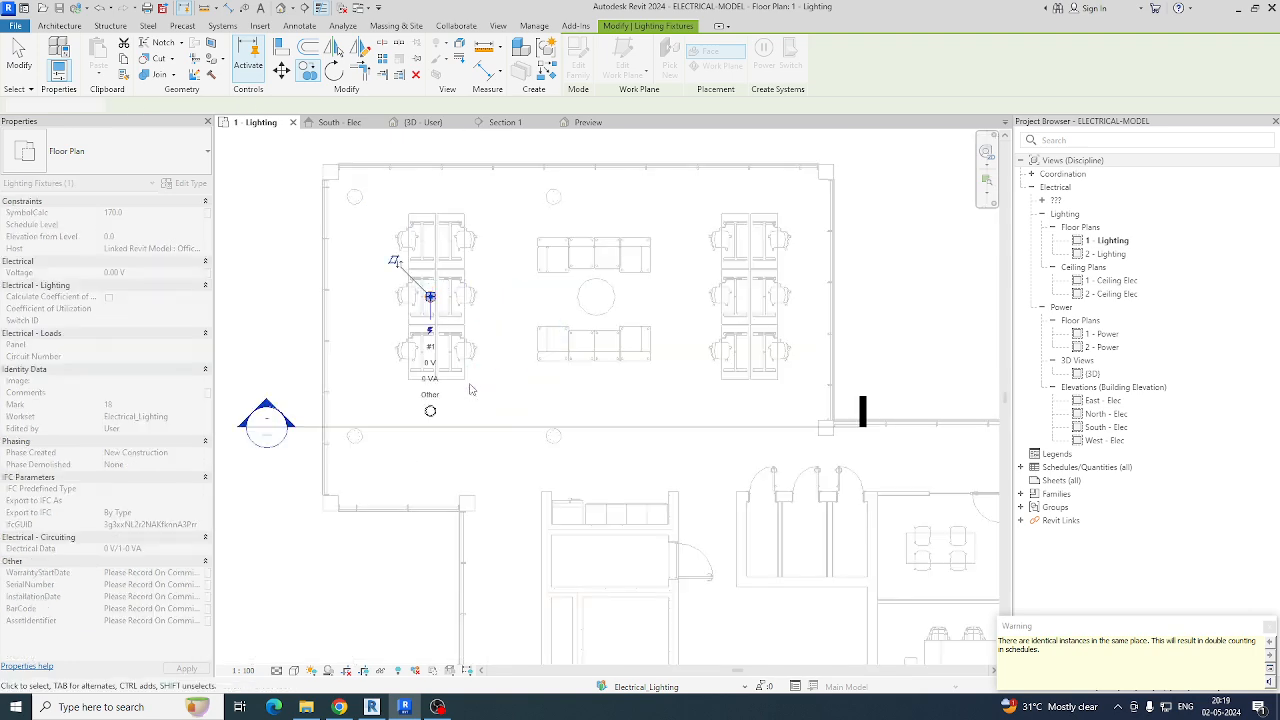
{"action": "key", "text": "Escape"}
{"action": "key", "text": "Escape"}
Step: Delete the duplicate luminaire at the middle of the left desk cluster
{"action": "scroll", "coordinate": [428, 293], "scroll_direction": "up", "scroll_amount": 2}
{"action": "left_click", "coordinate": [432, 300]}
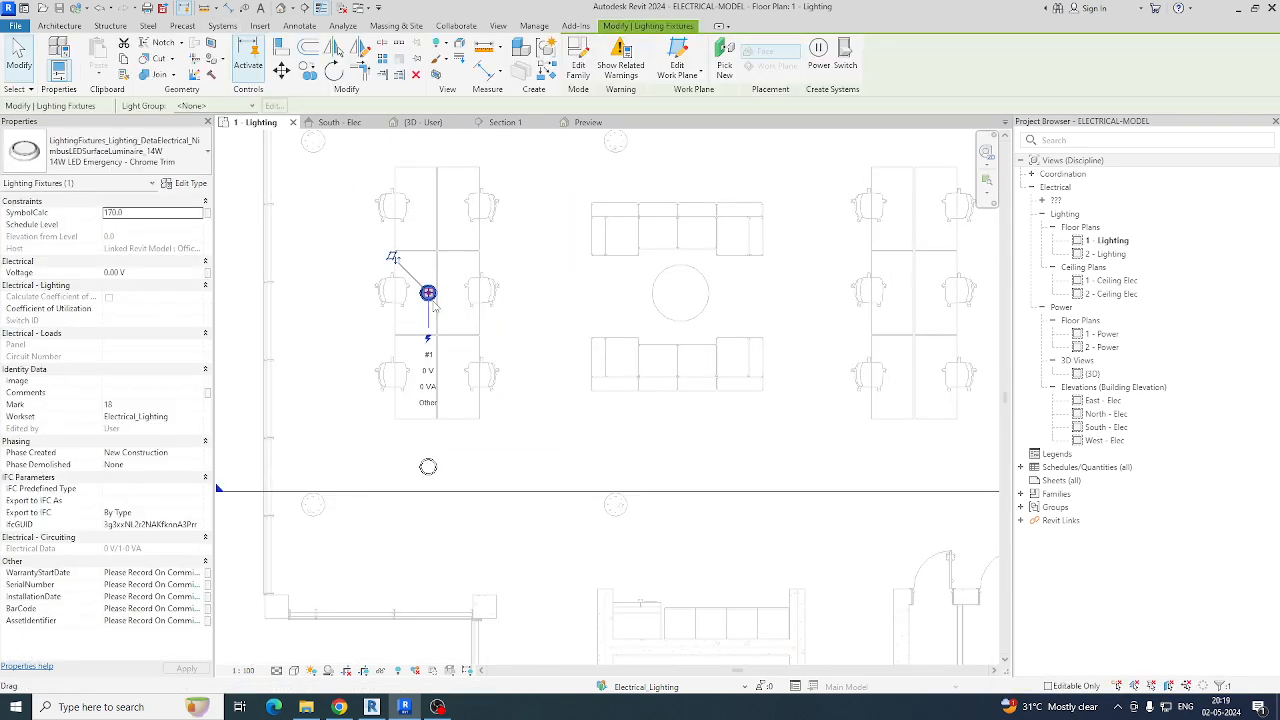
{"action": "key", "text": "Delete"}
Step: Copy the luminaire at the desks' middle to above the desks, matching the spacing between it and the one below
{"action": "left_click", "coordinate": [428, 292]}
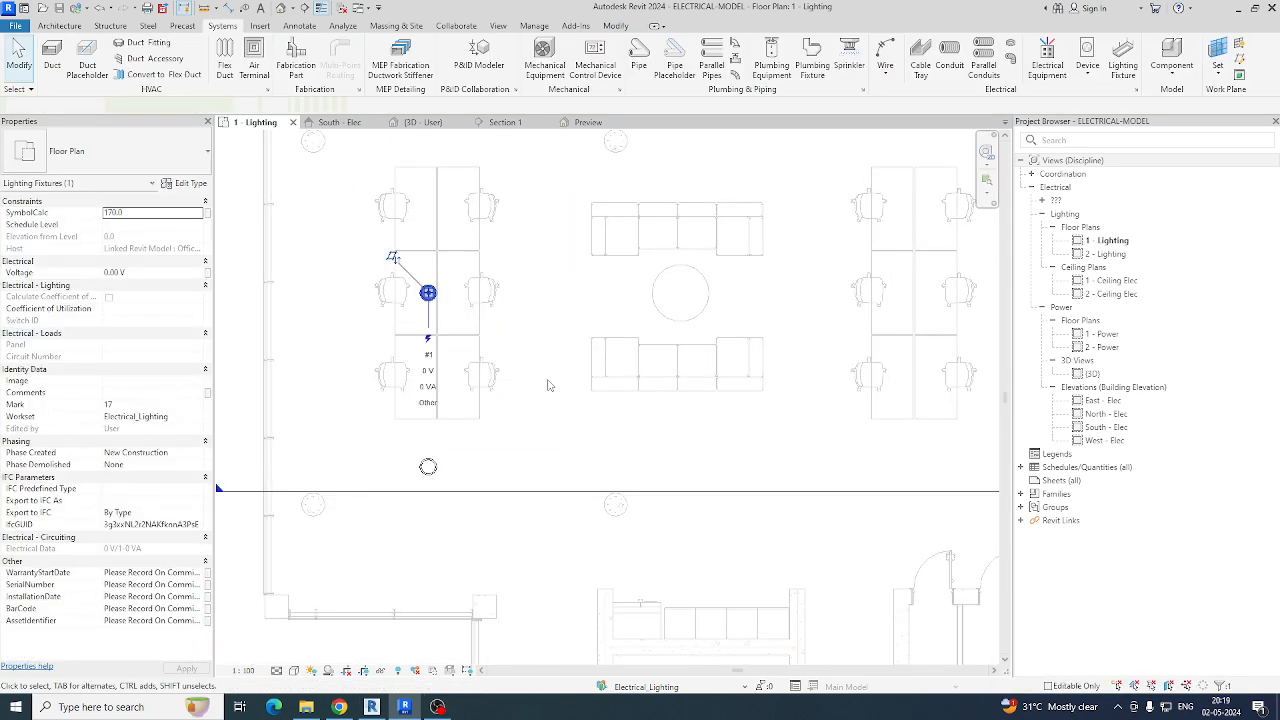
{"action": "key", "text": "c"}
{"action": "key", "text": "o"}
{"action": "scroll", "coordinate": [414, 466], "scroll_direction": "up", "scroll_amount": 2}
{"action": "left_click", "coordinate": [416, 466]}
{"action": "middle_click_drag", "start_coordinate": [417, 280], "coordinate": [436, 494]}
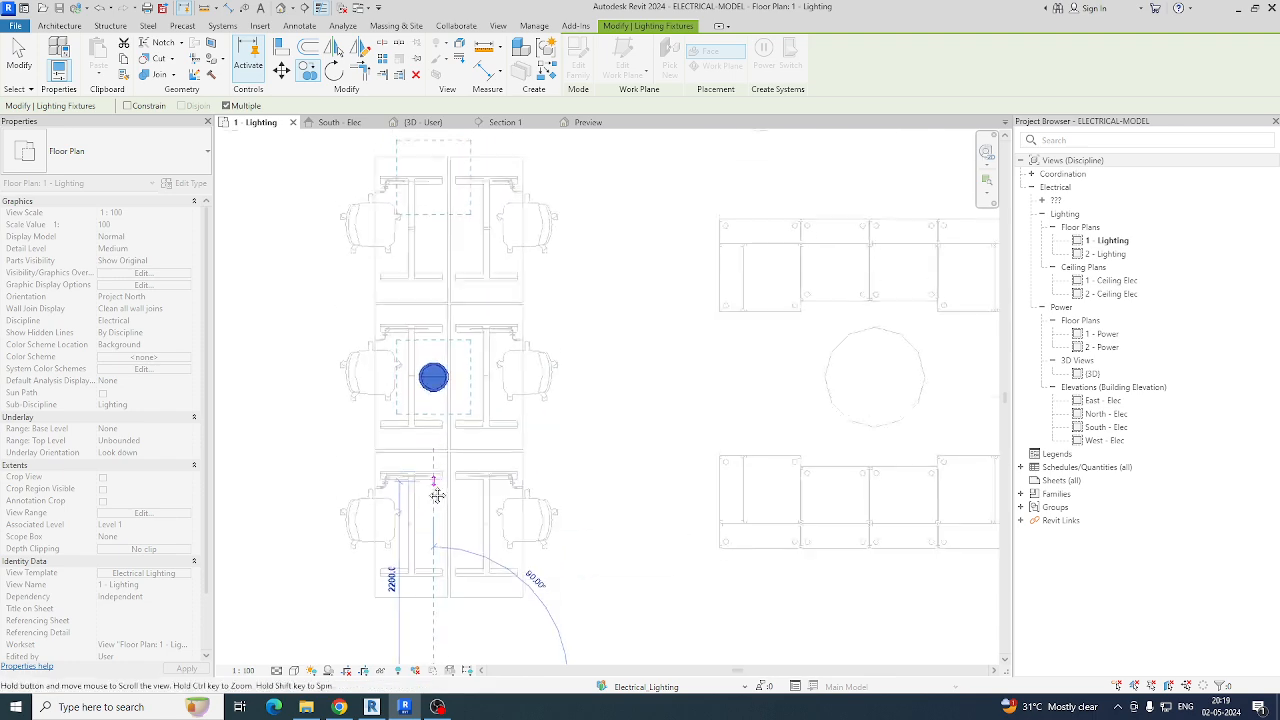
{"action": "left_click", "coordinate": [434, 375]}
{"action": "scroll", "coordinate": [495, 440], "scroll_direction": "down", "scroll_amount": 2}
{"action": "key", "text": "Escape"}
{"action": "key", "text": "Escape"}
{"action": "scroll", "coordinate": [503, 455], "scroll_direction": "down", "scroll_amount": 1}
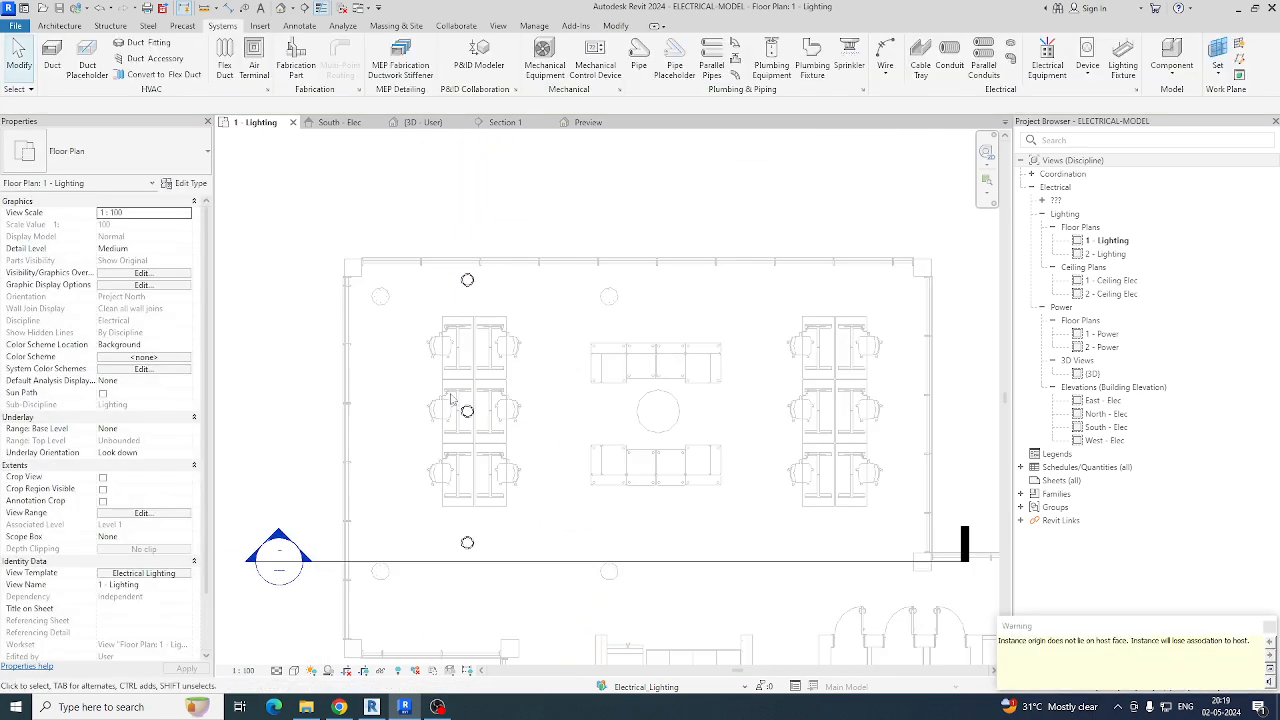
Step: Isolate the three luminaires in 3D with a selection box, extend the box up past the slab and inspect their mounting from the left side
{"action": "left_click_drag", "start_coordinate": [409, 214], "coordinate": [545, 598]}
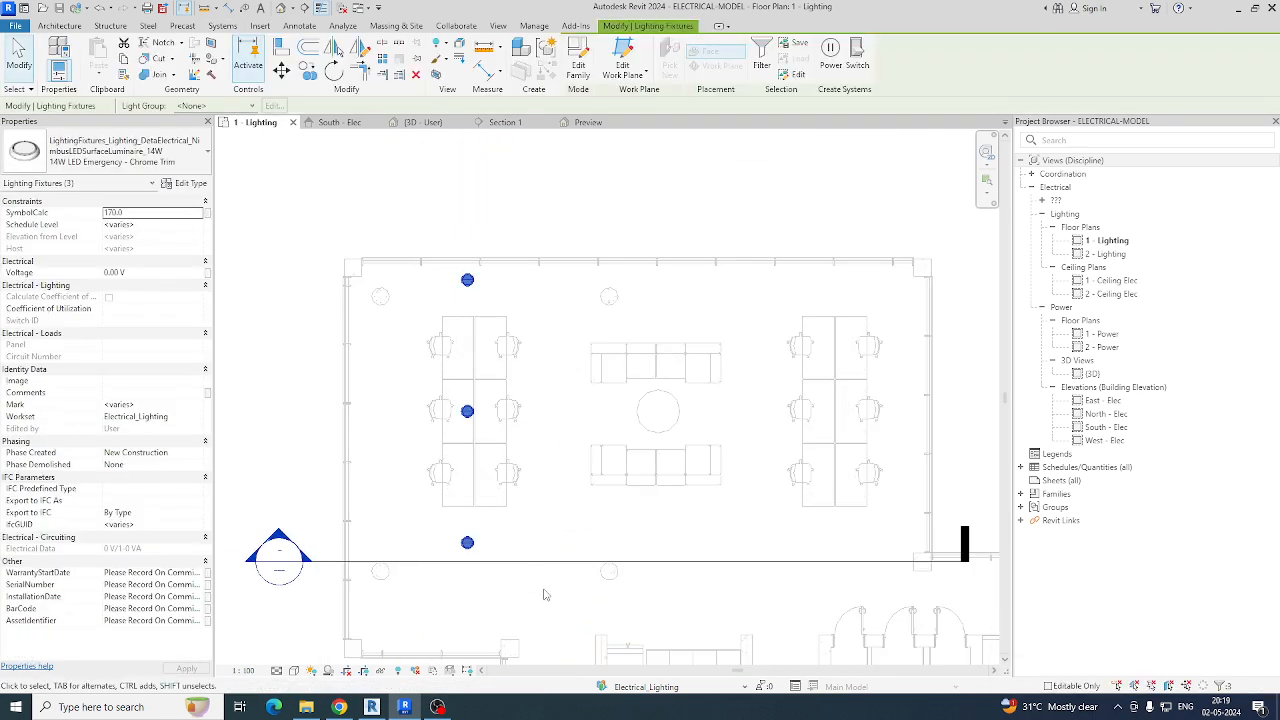
{"action": "middle_click_drag", "start_coordinate": [545, 597], "coordinate": [553, 534]}
{"action": "left_click", "coordinate": [437, 77]}
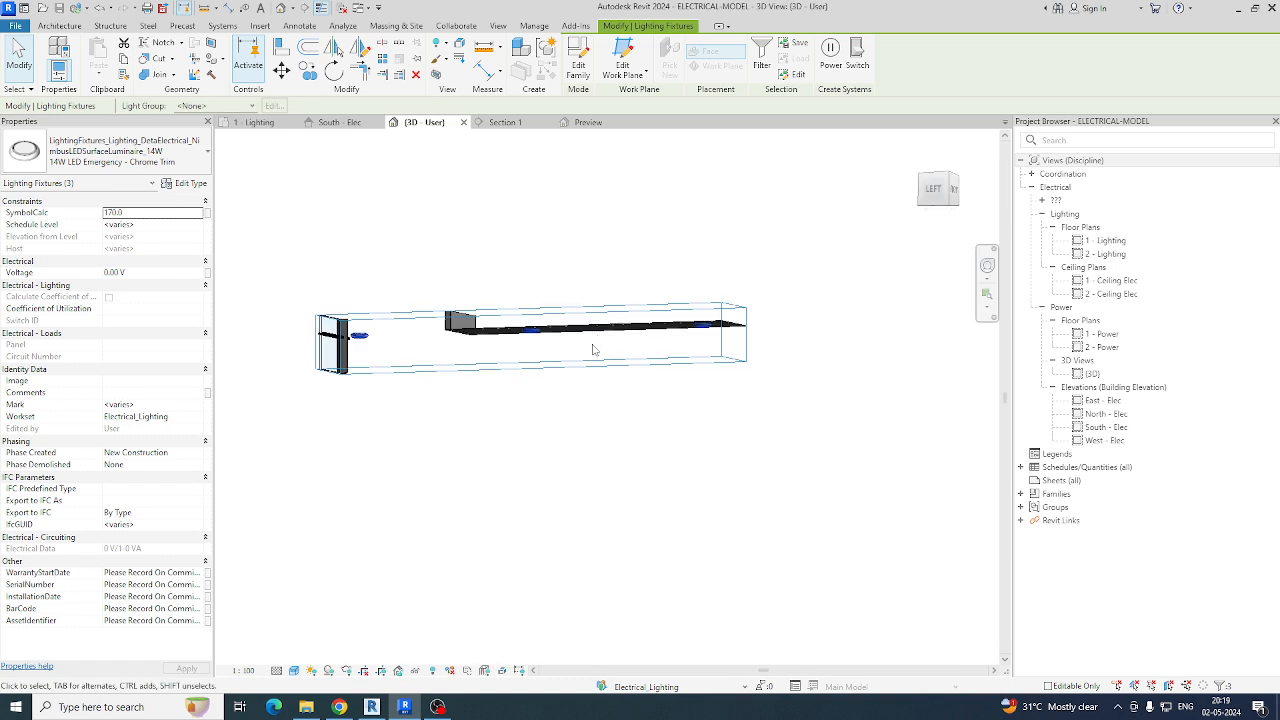
{"action": "middle_click_drag", "start_coordinate": [591, 349], "coordinate": [631, 441], "text": "shift"}
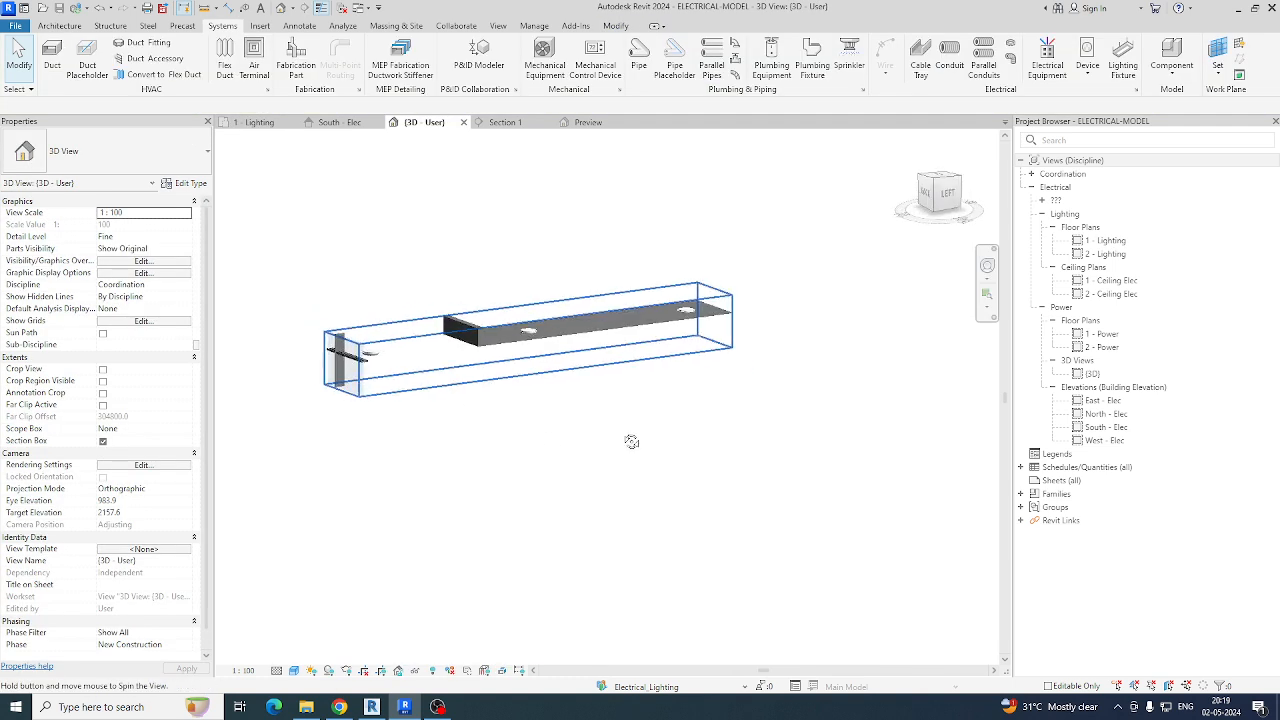
{"action": "left_click", "coordinate": [554, 368]}
{"action": "scroll", "coordinate": [554, 366], "scroll_direction": "down", "scroll_amount": 2}
{"action": "left_click_drag", "start_coordinate": [536, 331], "coordinate": [532, 135]}
{"action": "middle_click_drag", "start_coordinate": [533, 392], "coordinate": [404, 356], "text": "shift"}
{"action": "scroll", "coordinate": [404, 356], "scroll_direction": "up", "scroll_amount": 2}
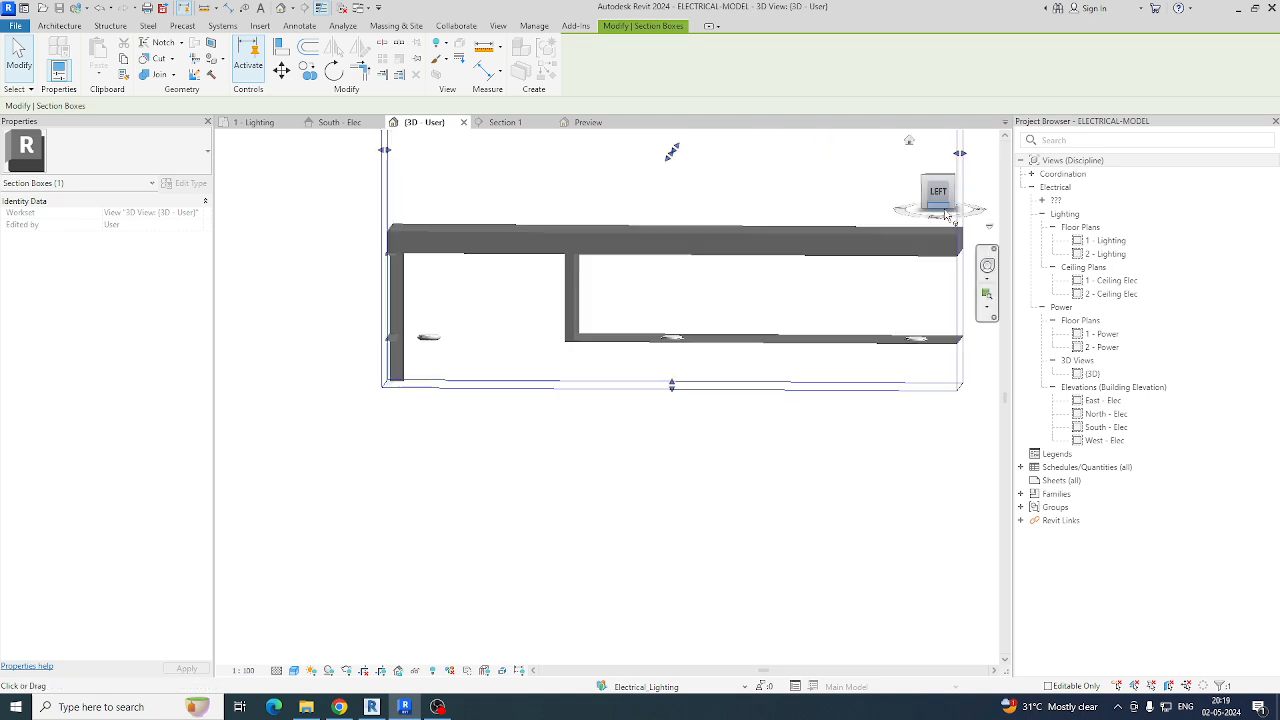
{"action": "left_click", "coordinate": [937, 192]}
{"action": "scroll", "coordinate": [435, 530], "scroll_direction": "up", "scroll_amount": 5}
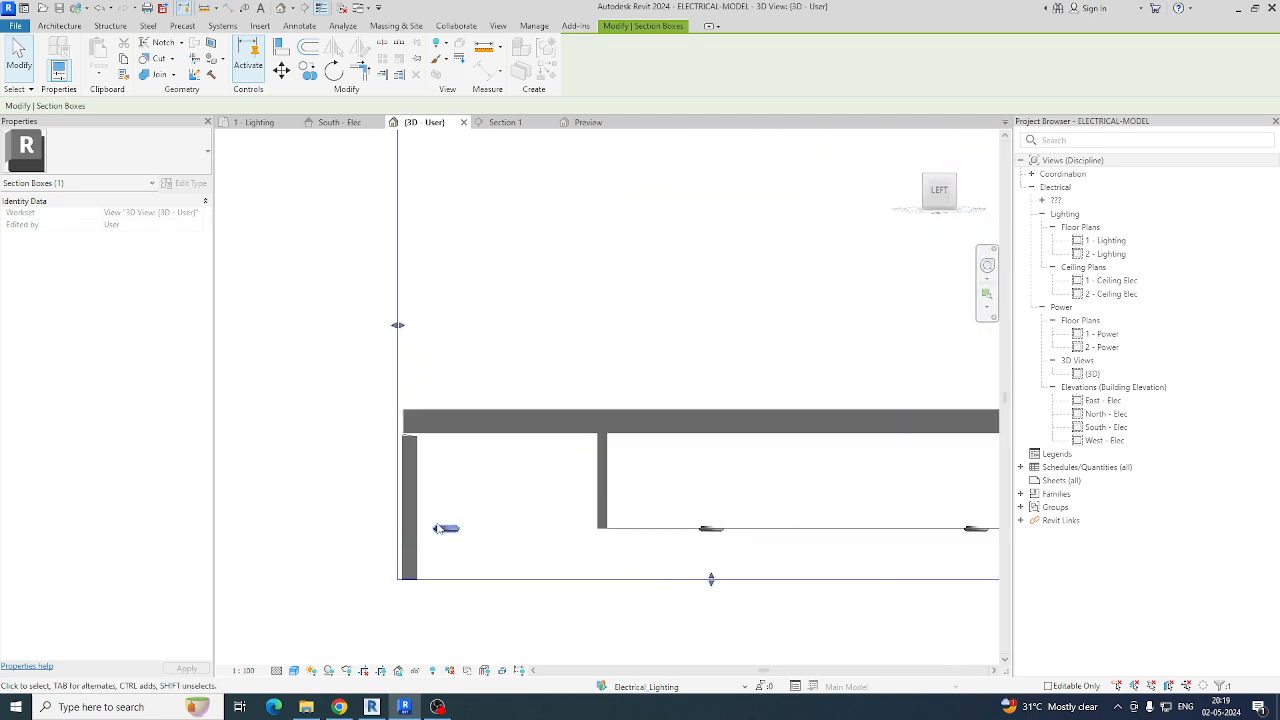
Step: Edit the work plane of the unhosted luminaire near the outer wall and pick the underside of the slab above
{"action": "left_click", "coordinate": [438, 533]}
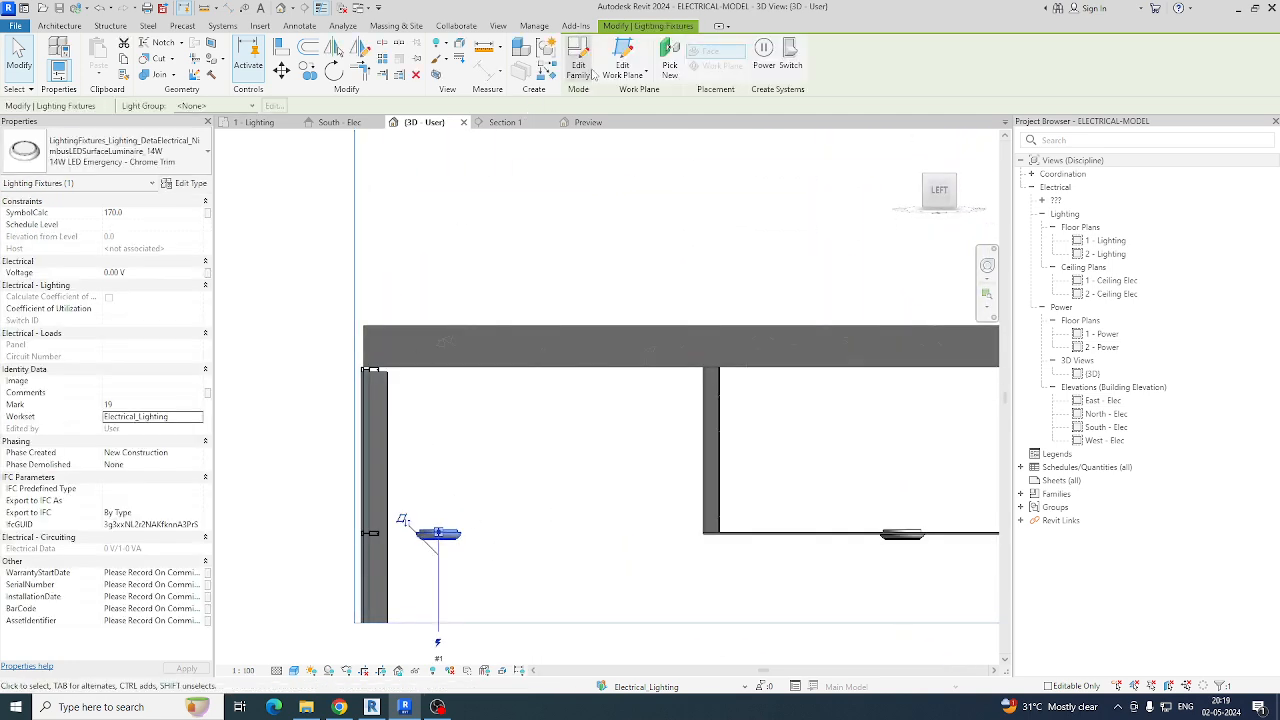
{"action": "left_click", "coordinate": [622, 62]}
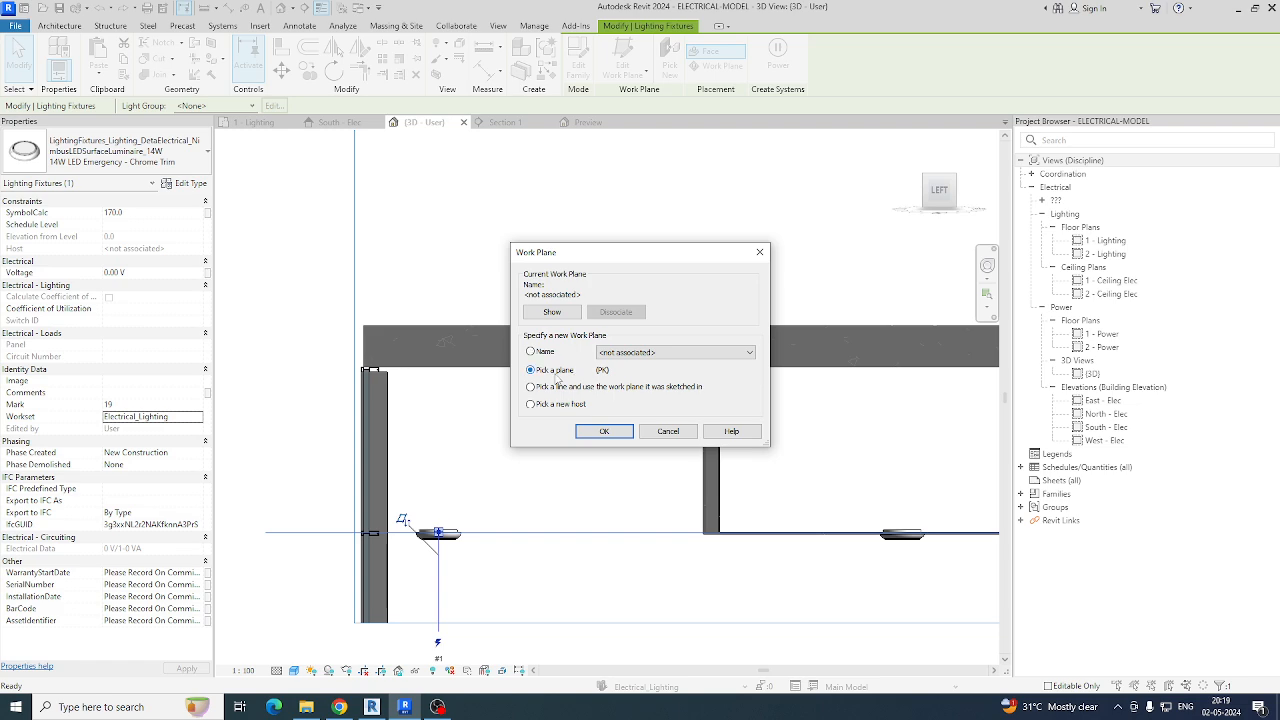
{"action": "left_click", "coordinate": [603, 436]}
{"action": "left_click", "coordinate": [477, 371]}
{"action": "middle_click_drag", "start_coordinate": [477, 371], "coordinate": [580, 463], "text": "shift"}
{"action": "key", "text": "Escape"}
Step: In the 1 - Lighting floor plan, copy the luminaire below the left desks about 2100 mm down toward the lower wall
{"action": "left_click", "coordinate": [260, 122]}
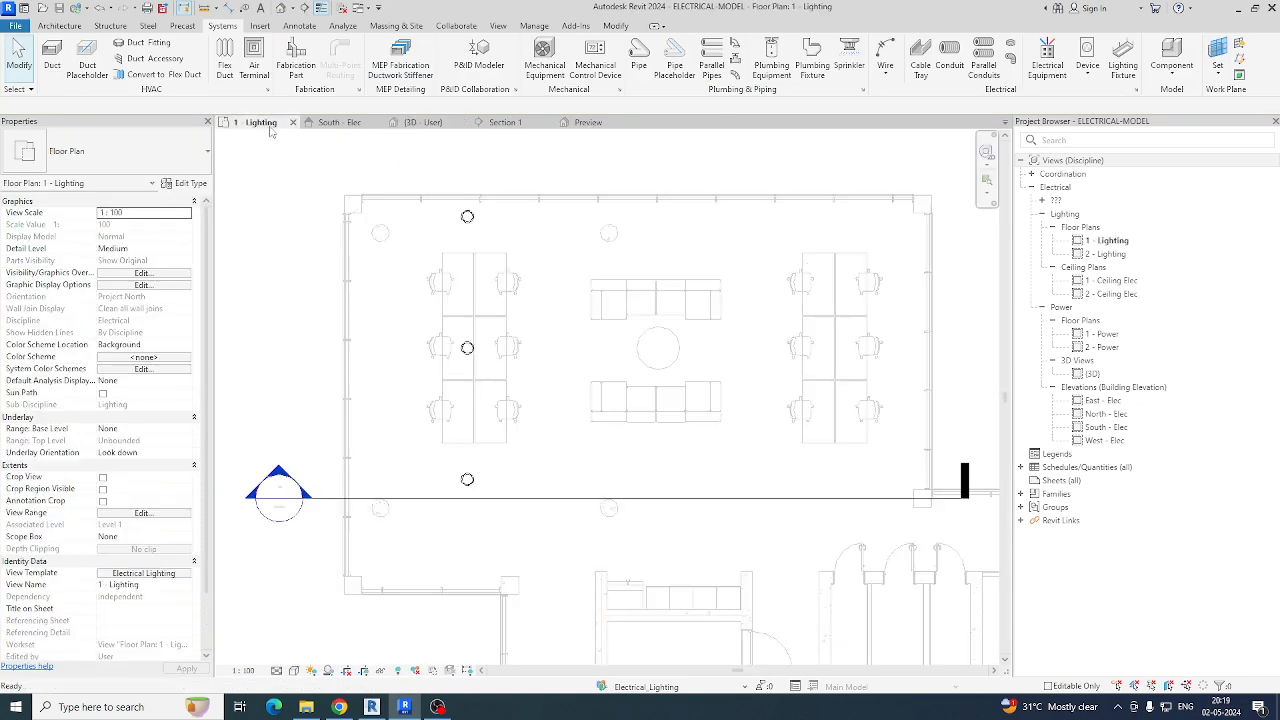
{"action": "left_click_drag", "start_coordinate": [424, 150], "coordinate": [580, 580]}
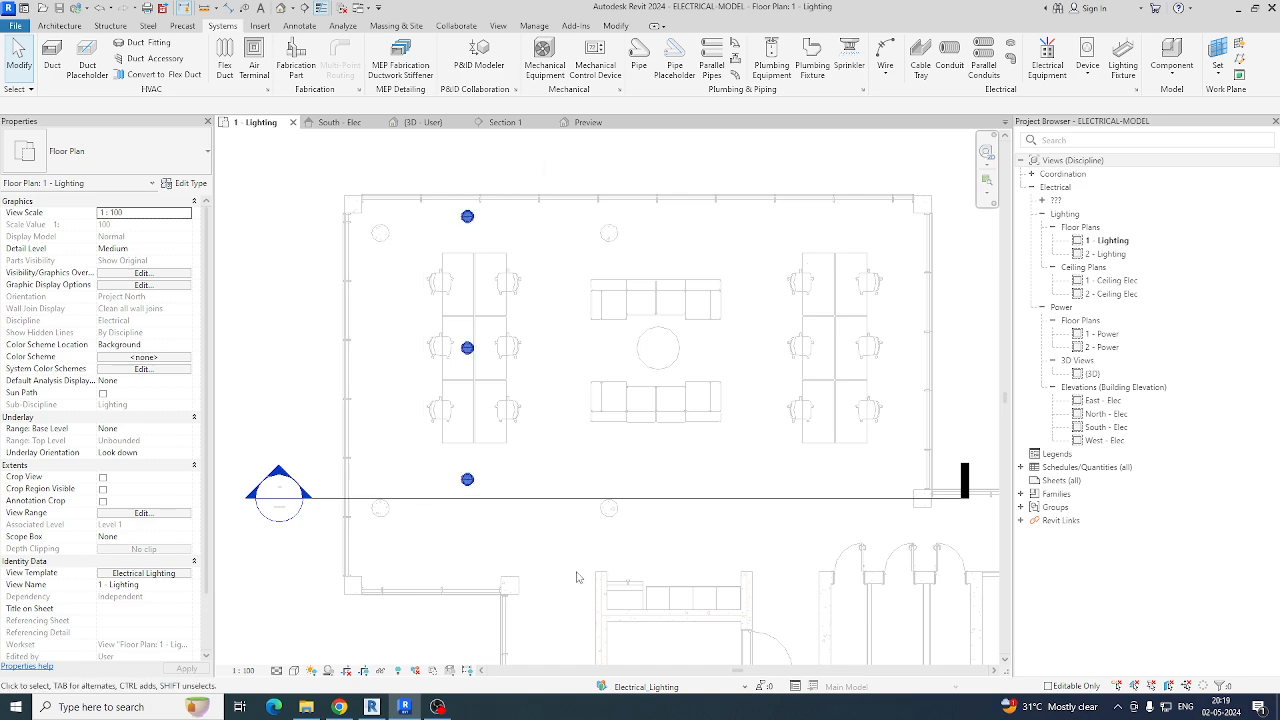
{"action": "key", "text": "Escape"}
{"action": "left_click_drag", "start_coordinate": [408, 437], "coordinate": [534, 537]}
{"action": "key", "text": "c"}
{"action": "key", "text": "o"}
{"action": "scroll", "coordinate": [477, 509], "scroll_direction": "up", "scroll_amount": 2}
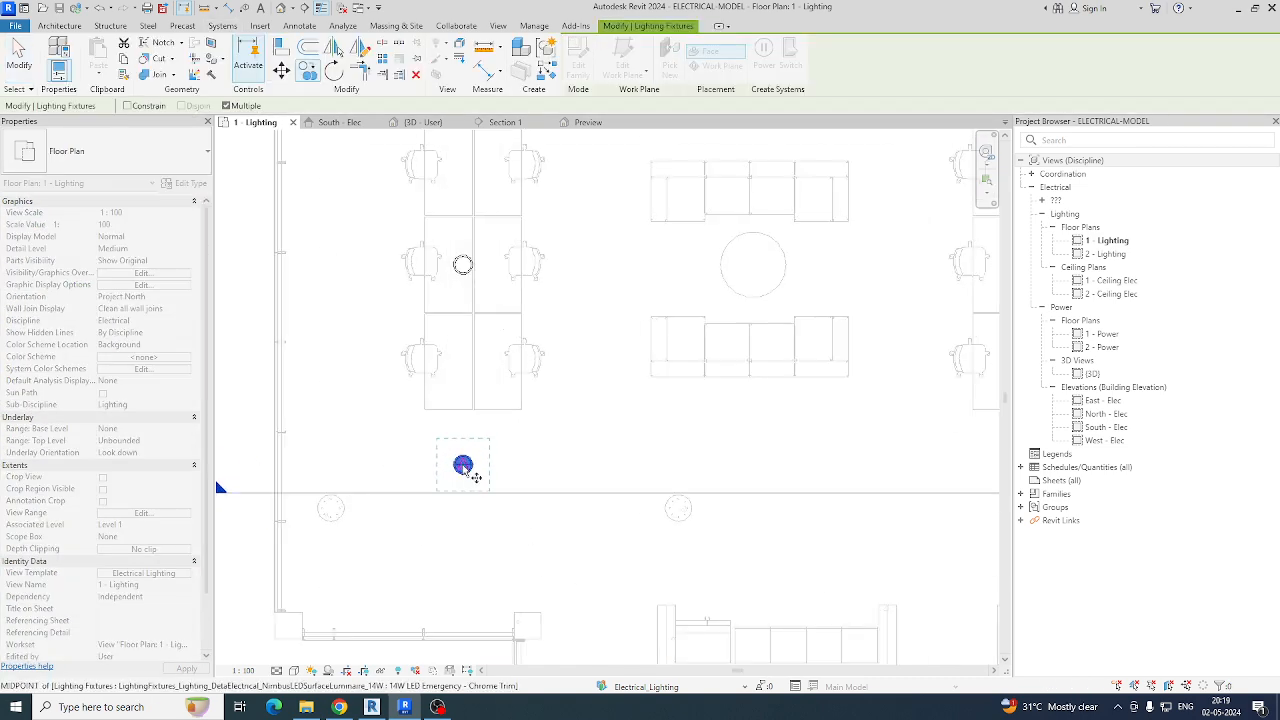
{"action": "scroll", "coordinate": [463, 468], "scroll_direction": "up", "scroll_amount": 1}
{"action": "left_click", "coordinate": [461, 467]}
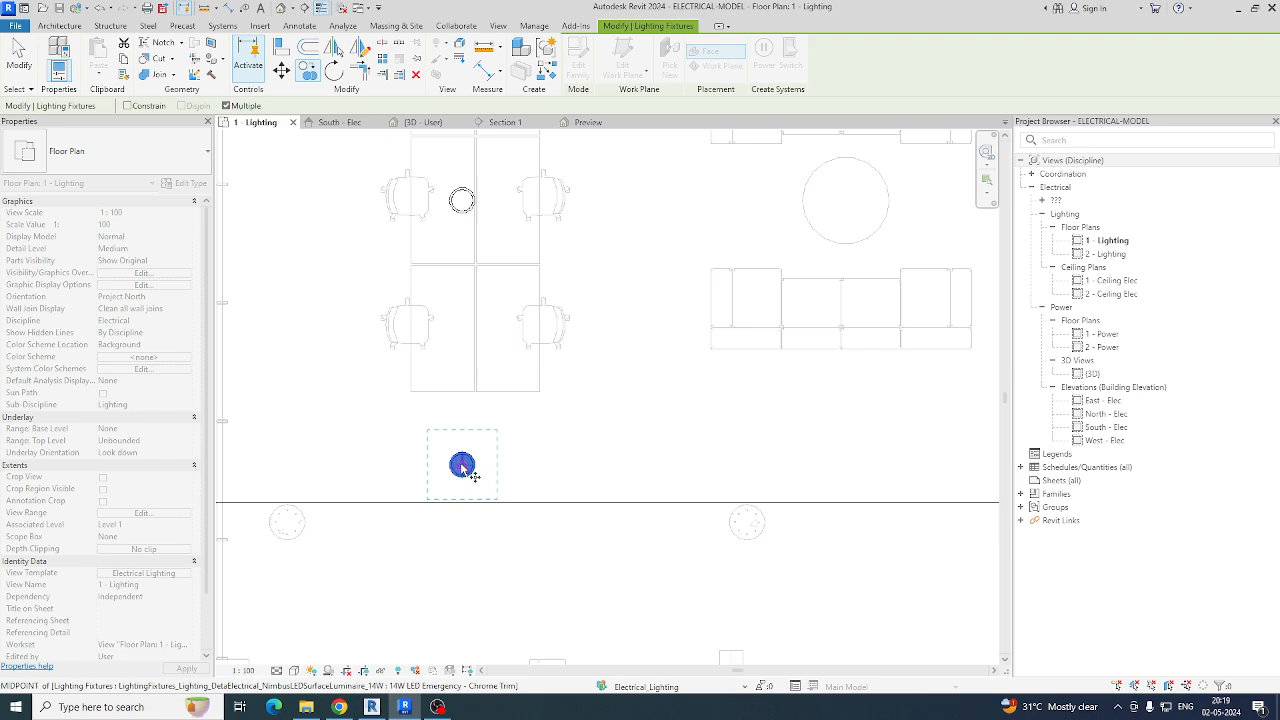
{"action": "scroll", "coordinate": [461, 467], "scroll_direction": "down", "scroll_amount": 2}
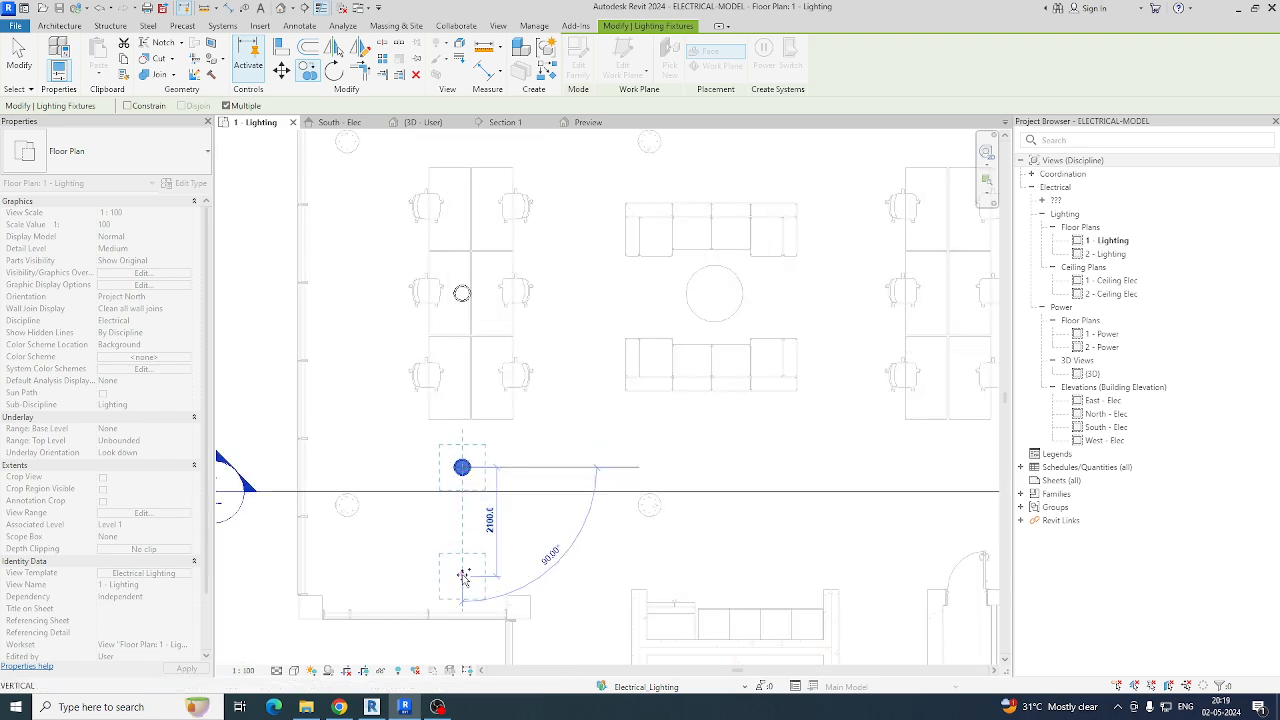
{"action": "left_click", "coordinate": [463, 577]}
{"action": "key", "text": "Escape"}
{"action": "scroll", "coordinate": [462, 566], "scroll_direction": "down", "scroll_amount": 2}
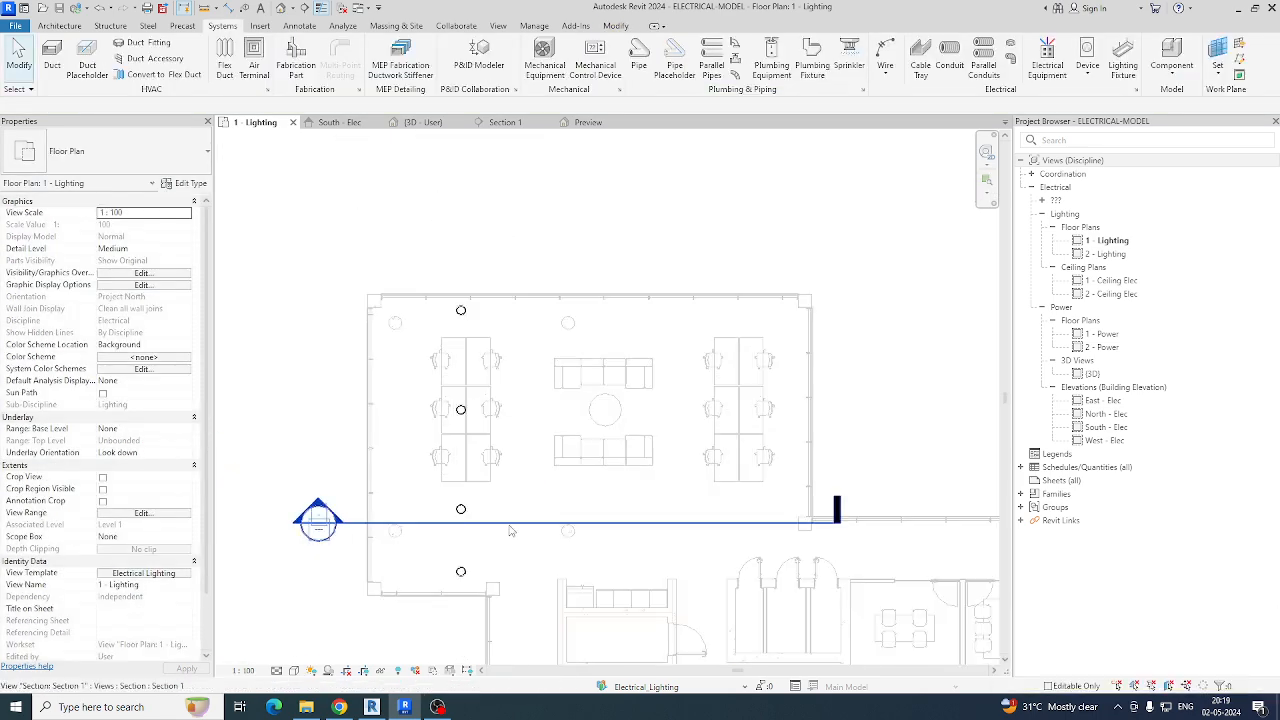
Step: Move the Section 1 line down the plan past the lowest luminaire and open its section view
{"action": "left_click", "coordinate": [510, 521]}
{"action": "left_click_drag", "start_coordinate": [510, 521], "coordinate": [490, 585]}
{"action": "right_click", "coordinate": [490, 588]}
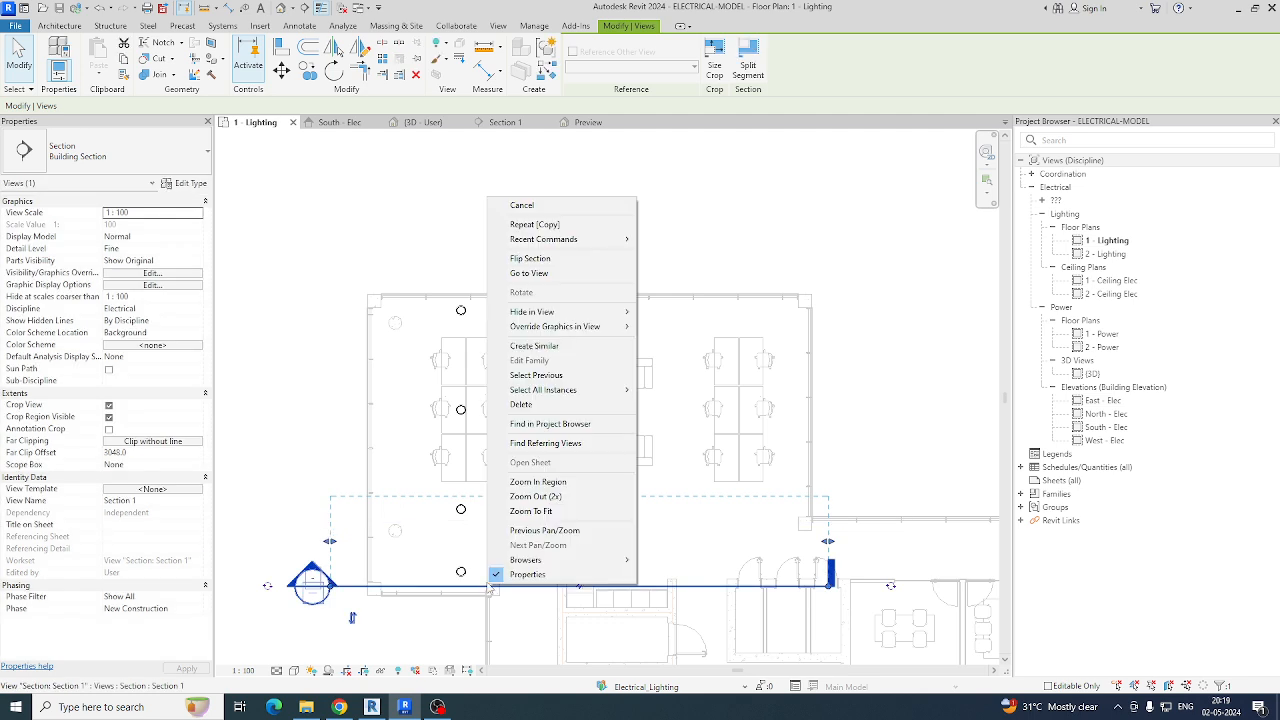
{"action": "left_click", "coordinate": [529, 273]}
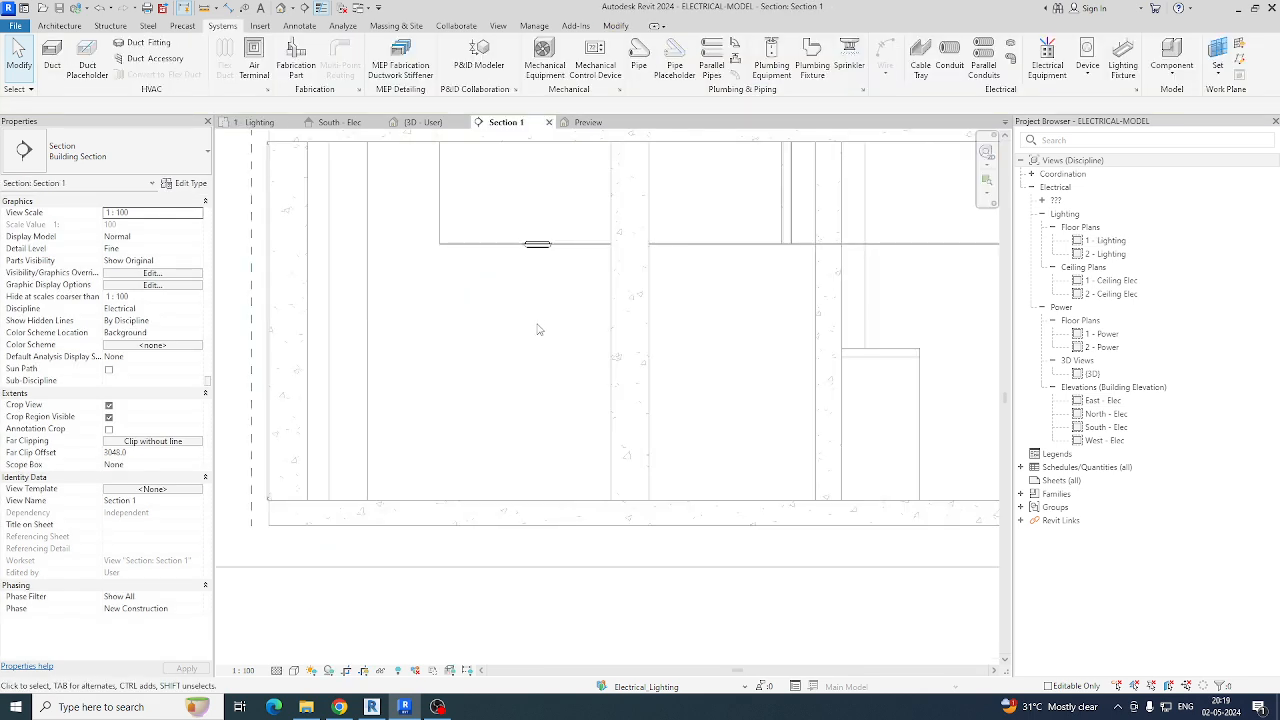
Step: Edit the work plane of the two luminaires in the section and pick the slab's underside as their new plane
{"action": "scroll", "coordinate": [534, 365], "scroll_direction": "down", "scroll_amount": 3}
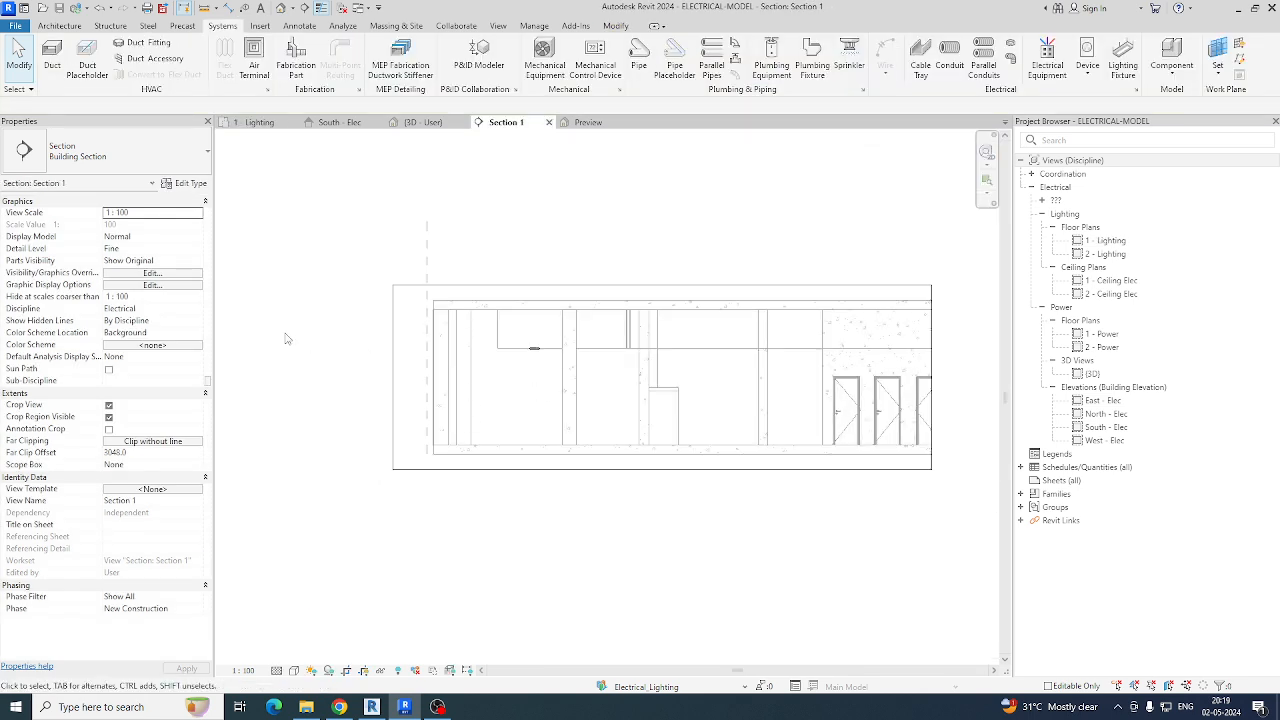
{"action": "left_click_drag", "start_coordinate": [285, 338], "coordinate": [669, 482]}
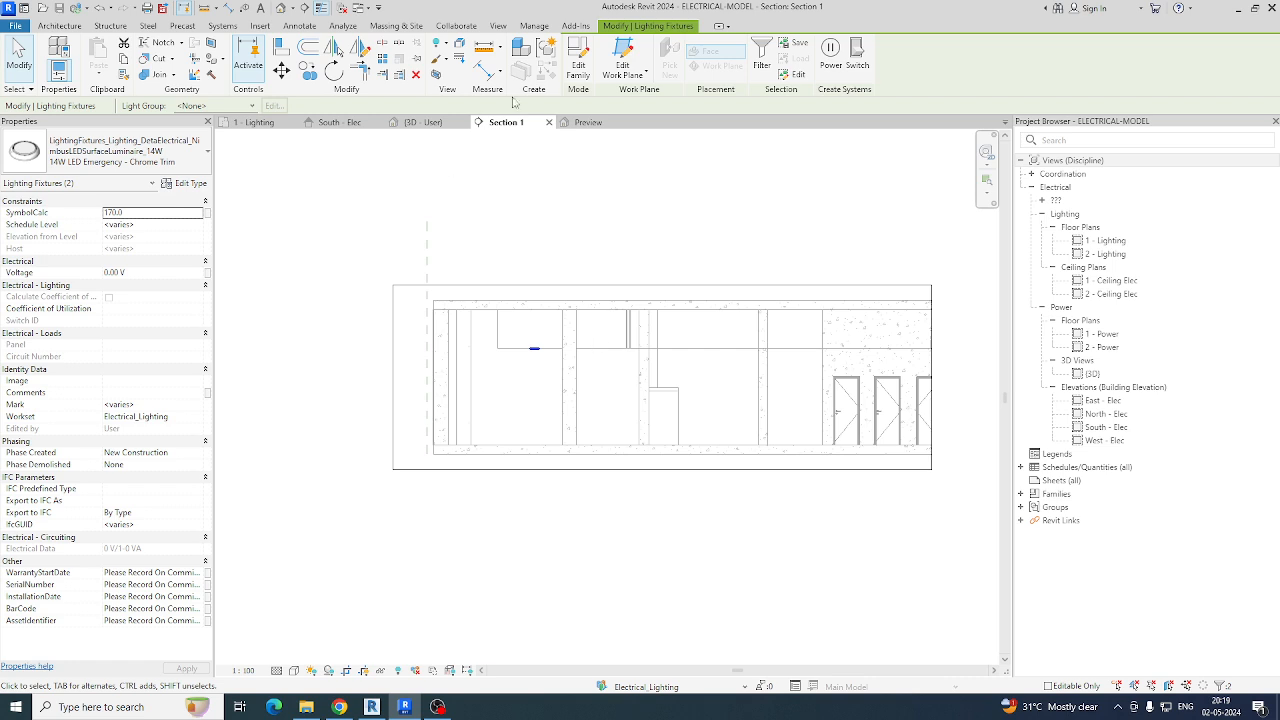
{"action": "left_click", "coordinate": [643, 66]}
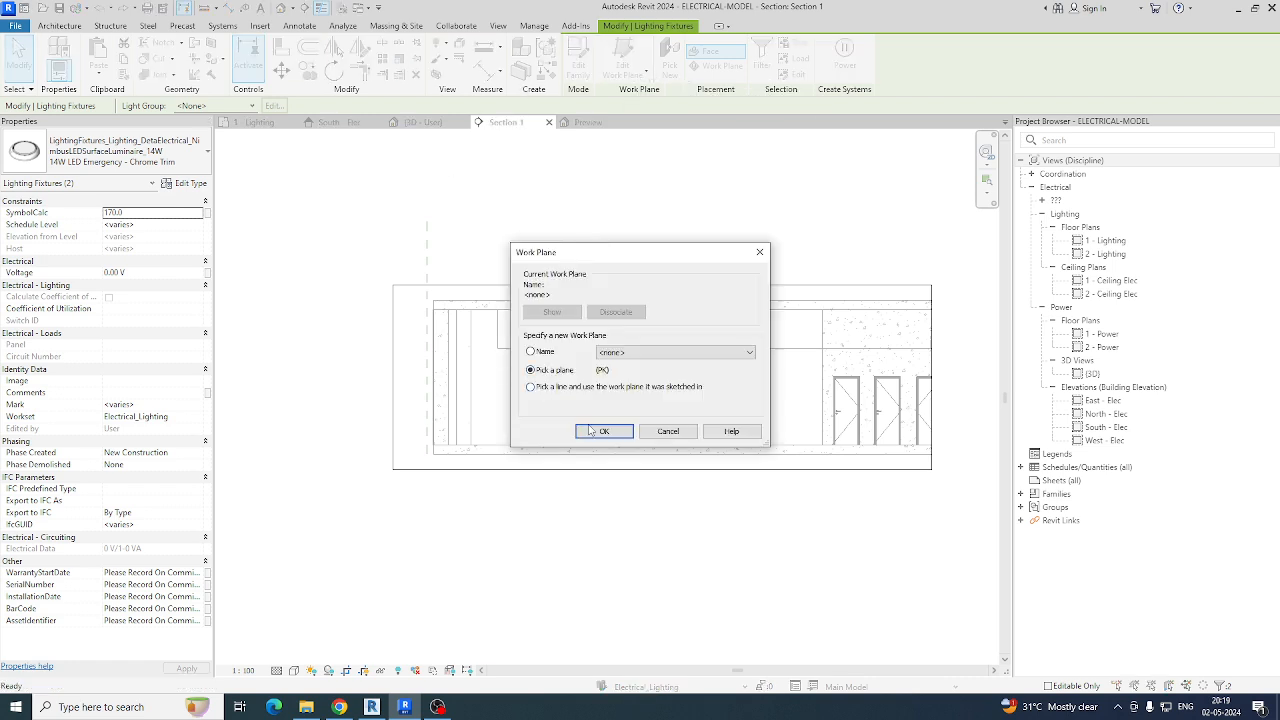
{"action": "left_click", "coordinate": [591, 430]}
{"action": "scroll", "coordinate": [515, 329], "scroll_direction": "up", "scroll_amount": 2}
{"action": "left_click", "coordinate": [533, 300]}
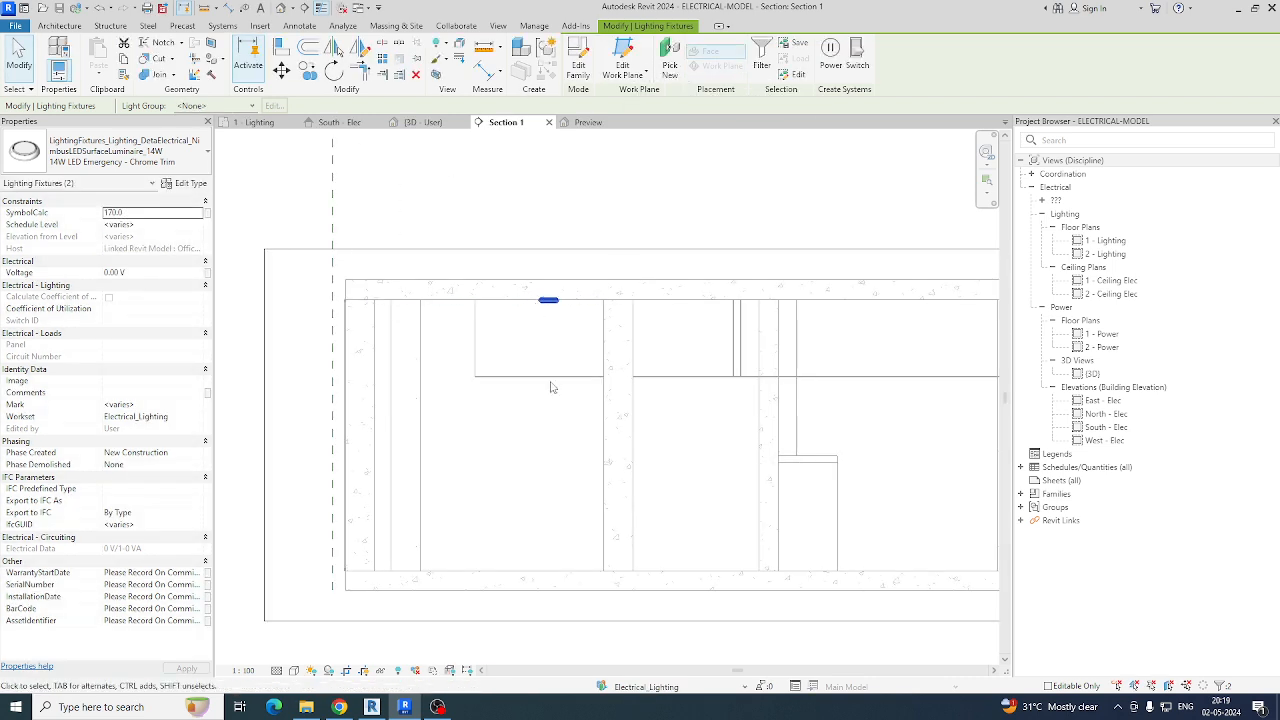
{"action": "key", "text": "Escape"}
Step: In the 1 - Lighting plan, copy the column of four luminaires horizontally to both sides of the sofas and to the right desk cluster
{"action": "left_click", "coordinate": [258, 122]}
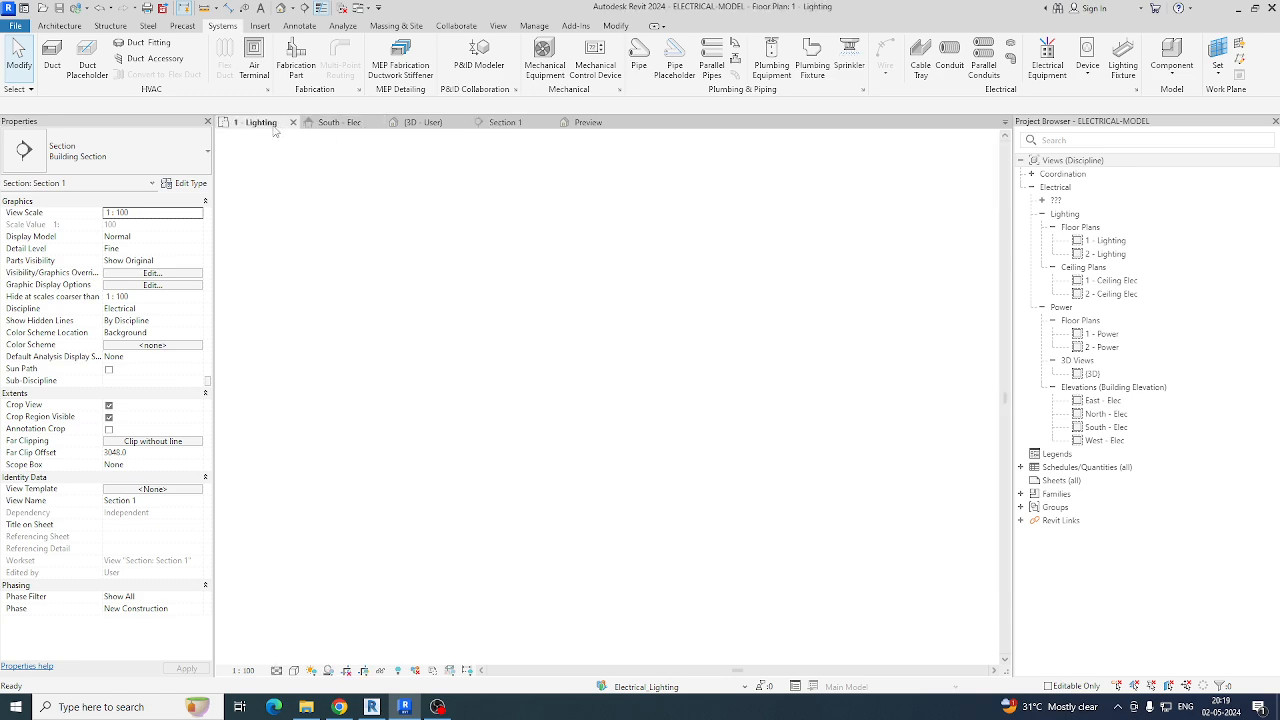
{"action": "middle_click_drag", "start_coordinate": [523, 433], "coordinate": [523, 355]}
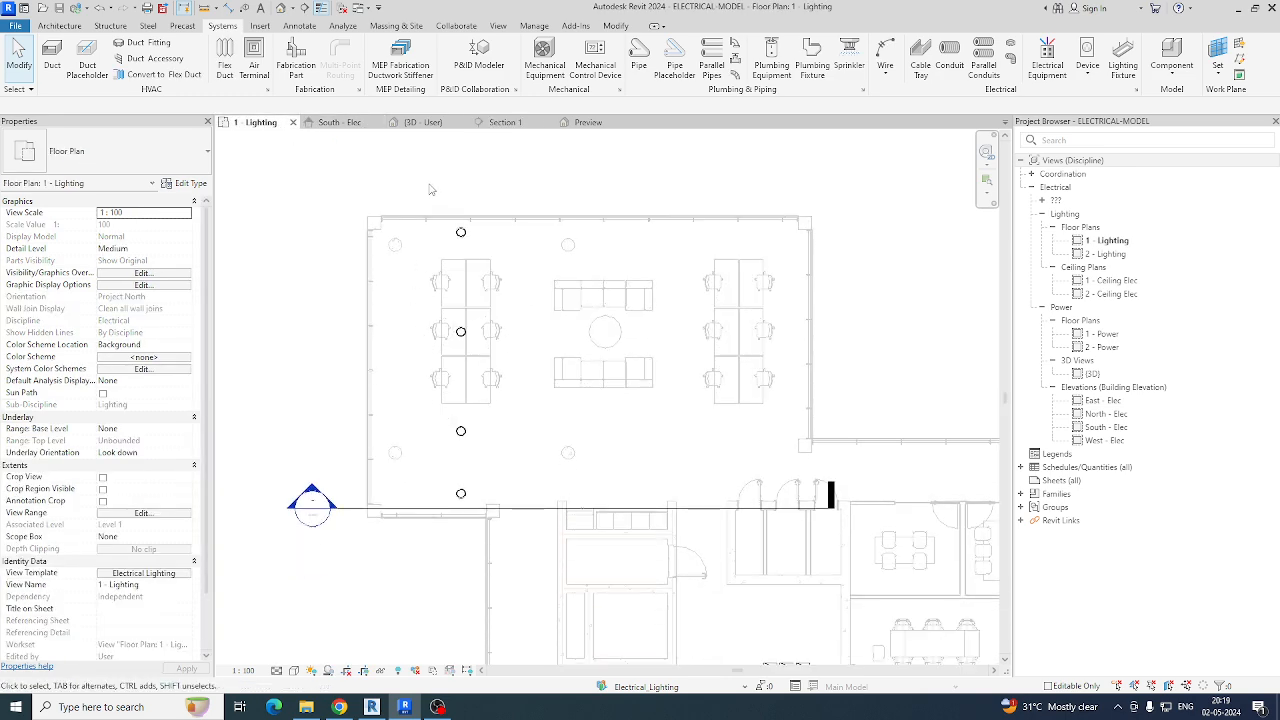
{"action": "left_click_drag", "start_coordinate": [430, 189], "coordinate": [498, 538]}
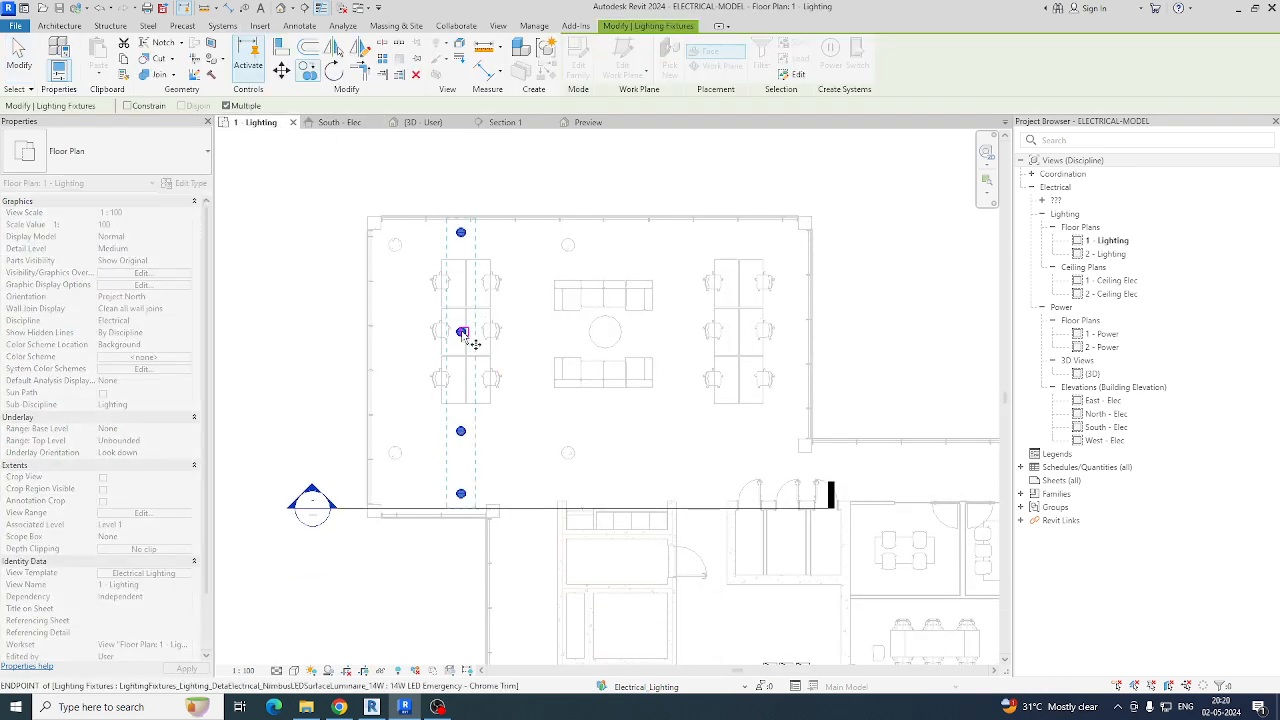
{"action": "left_click_drag", "start_coordinate": [463, 334], "coordinate": [548, 335]}
{"action": "left_click", "coordinate": [551, 332]}
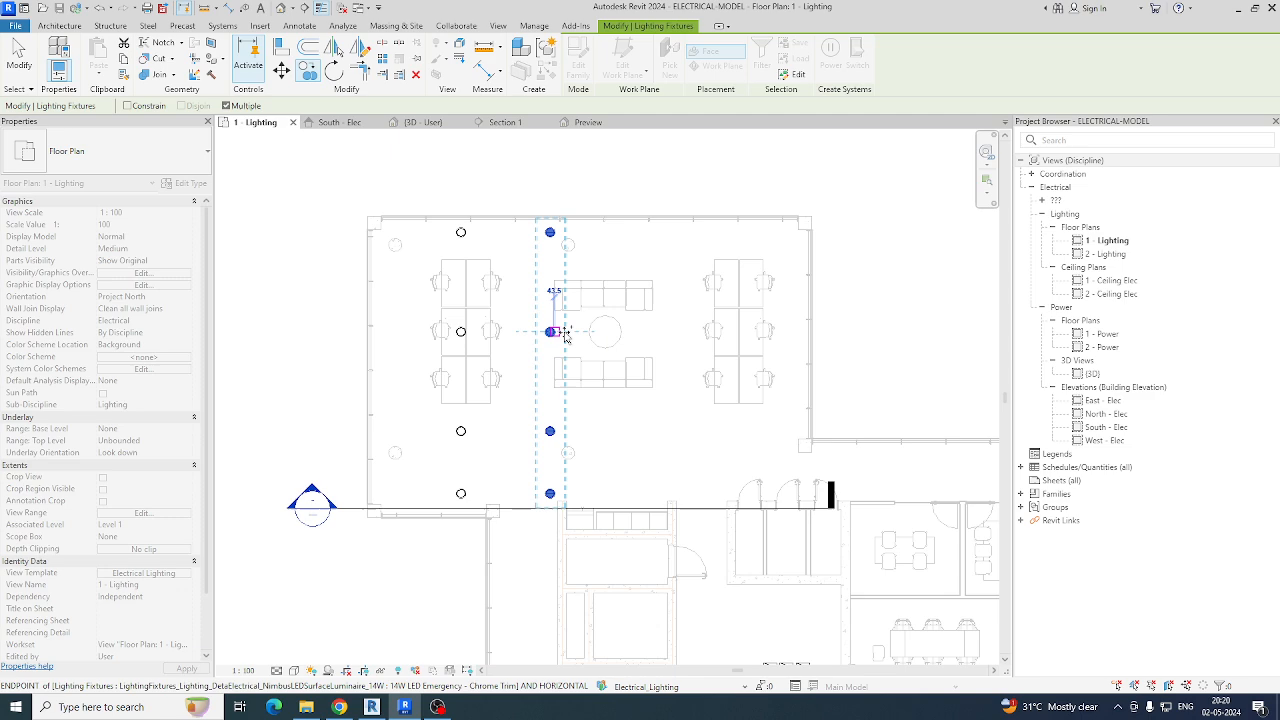
{"action": "left_click", "coordinate": [660, 332]}
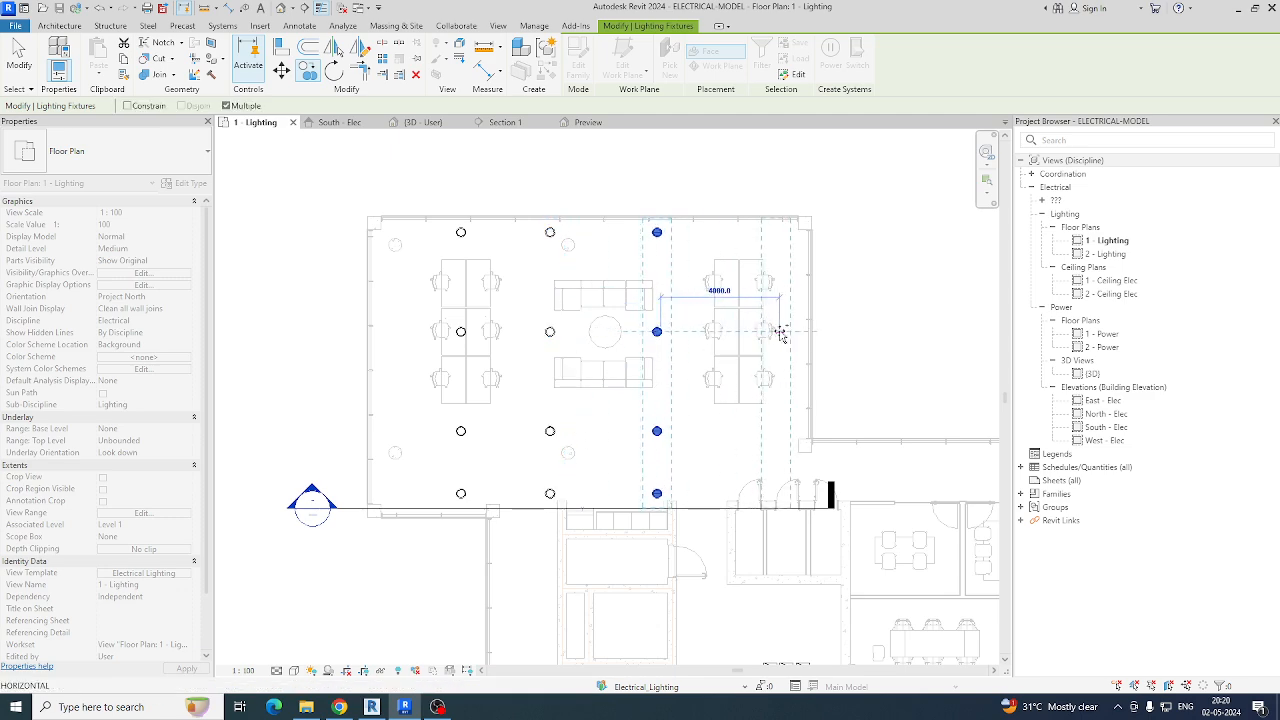
{"action": "left_click", "coordinate": [780, 333]}
{"action": "key", "text": "Escape"}
{"action": "key", "text": "Escape"}
{"action": "middle_click_drag", "start_coordinate": [747, 359], "coordinate": [744, 350]}
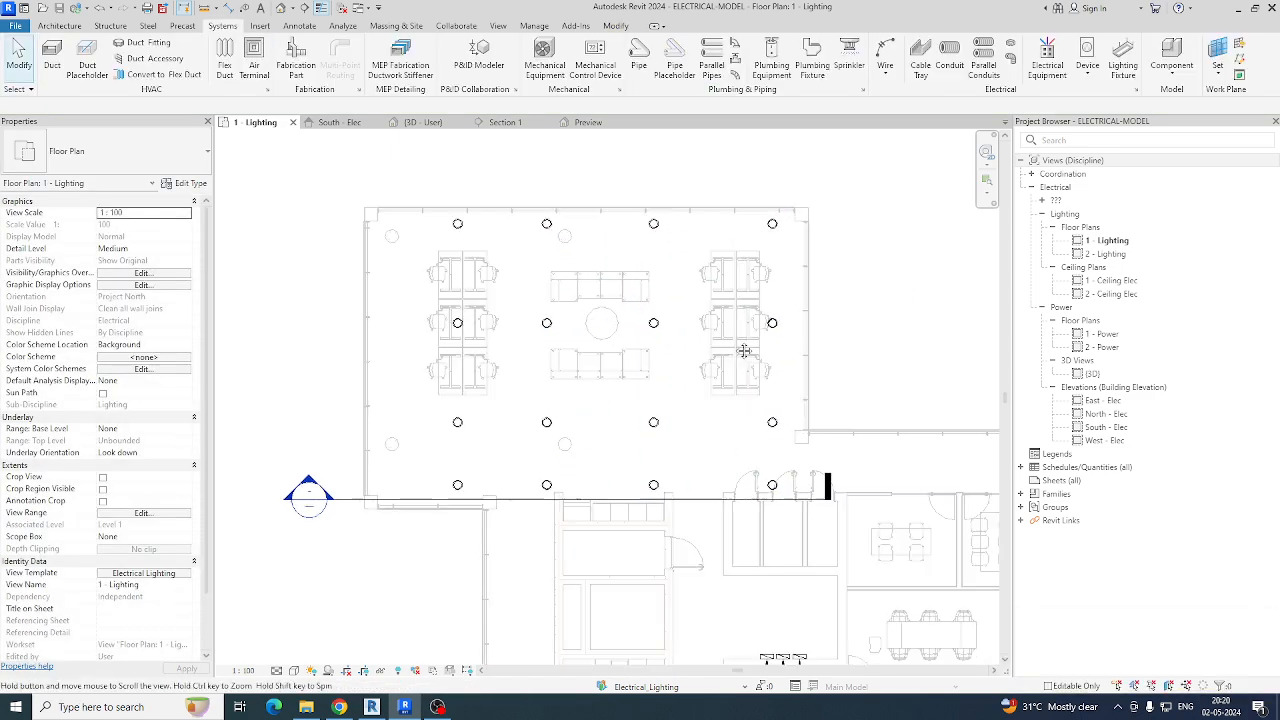
Step: Copy the column of four luminaires at the left desks toward the left wall, offset by the spacing to the adjacent column
{"action": "scroll", "coordinate": [744, 350], "scroll_direction": "up", "scroll_amount": 3}
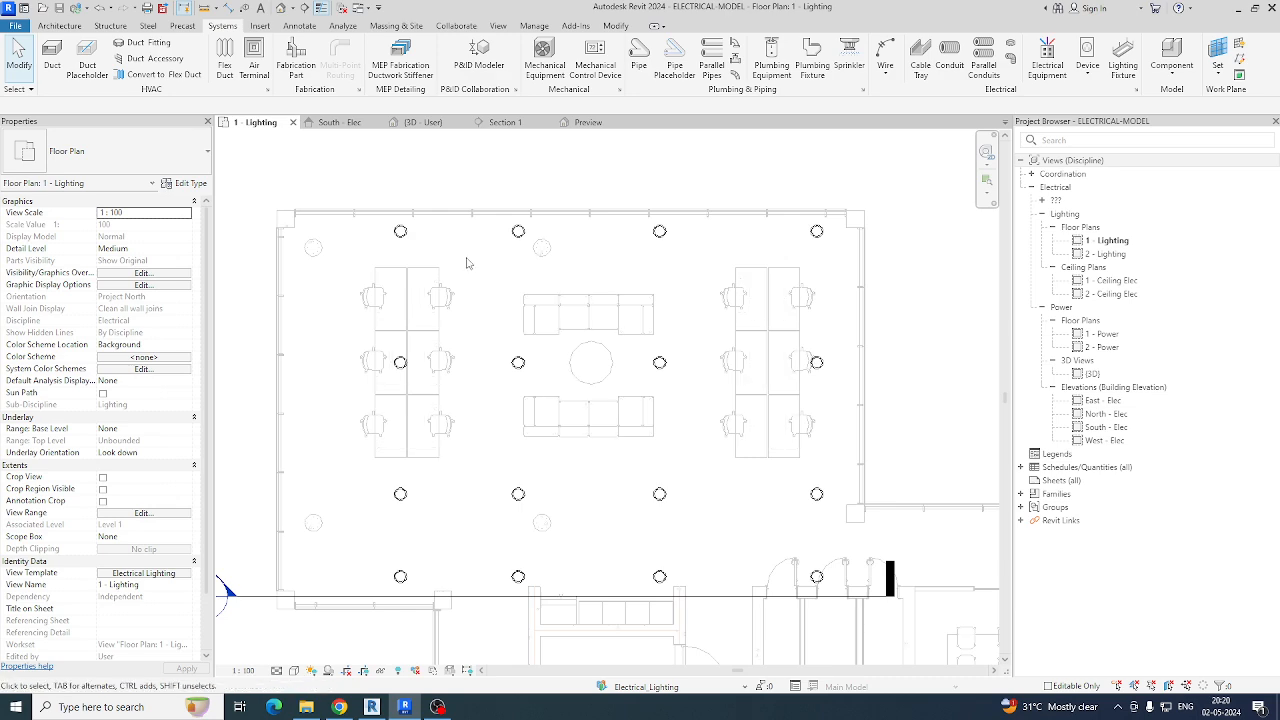
{"action": "left_click_drag", "start_coordinate": [357, 216], "coordinate": [466, 612]}
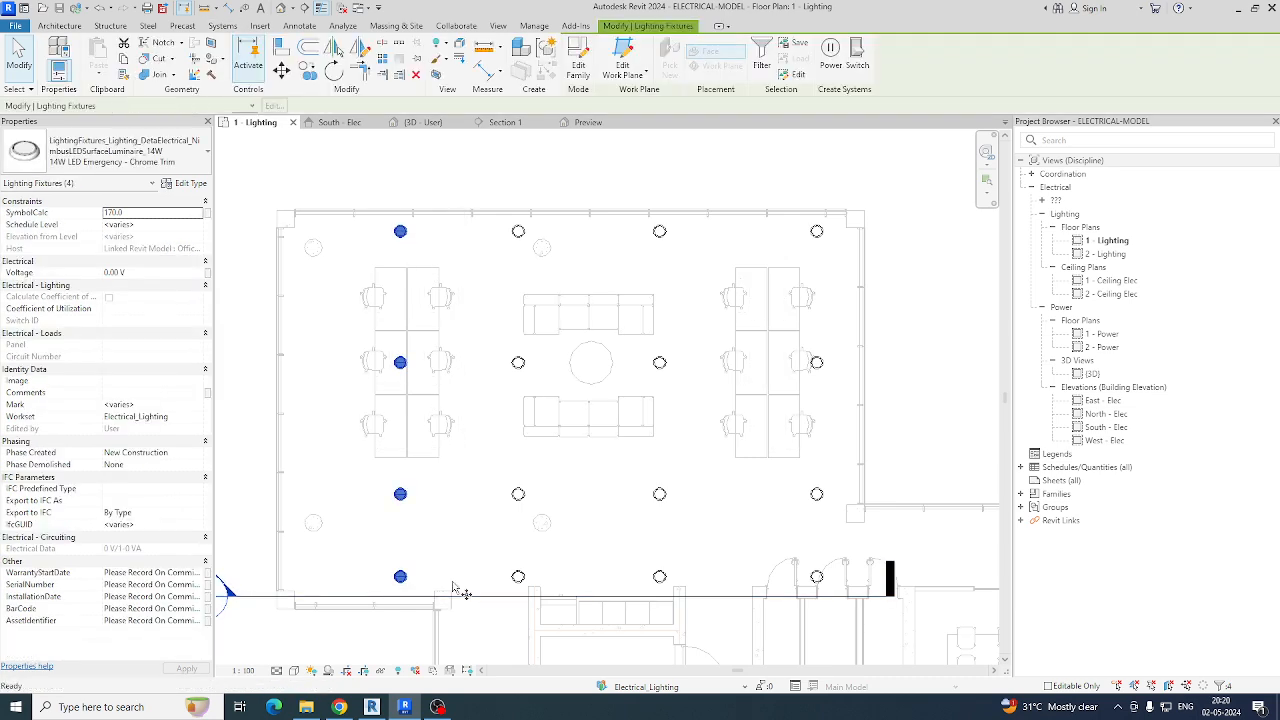
{"action": "scroll", "coordinate": [516, 494], "scroll_direction": "up", "scroll_amount": 2}
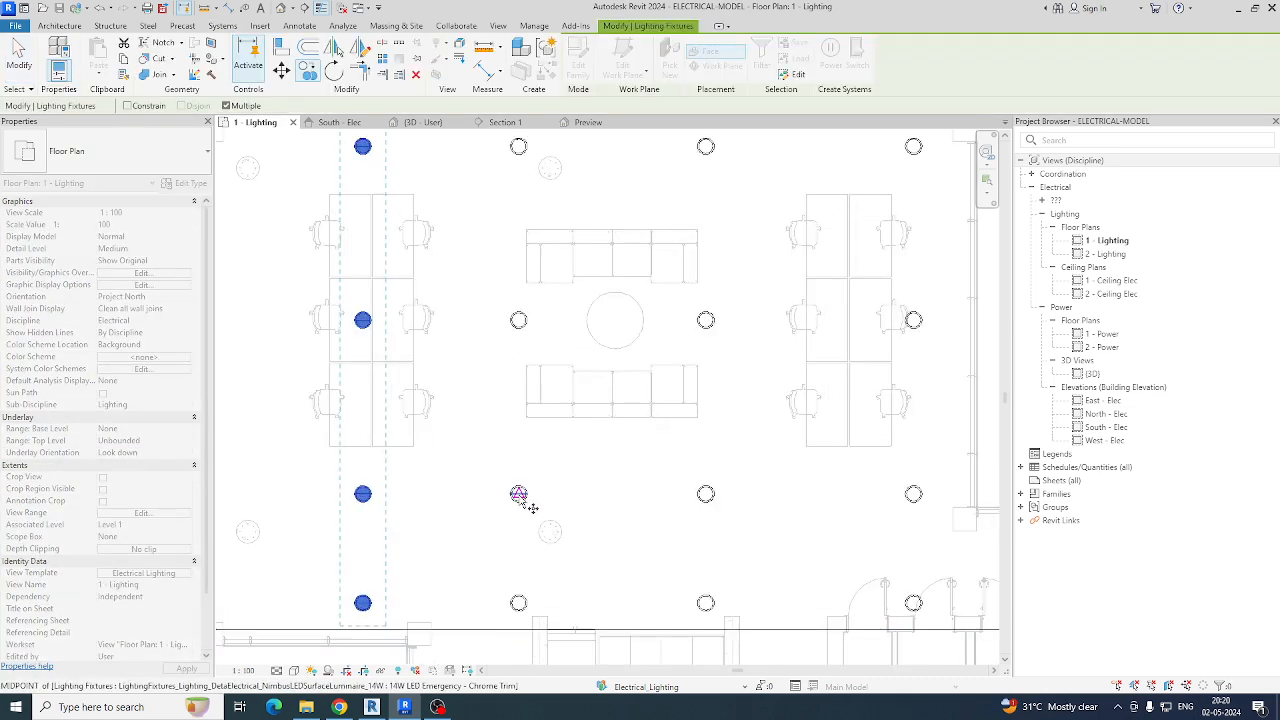
{"action": "left_click", "coordinate": [518, 494]}
{"action": "left_click", "coordinate": [363, 494]}
{"action": "key", "text": "Escape"}
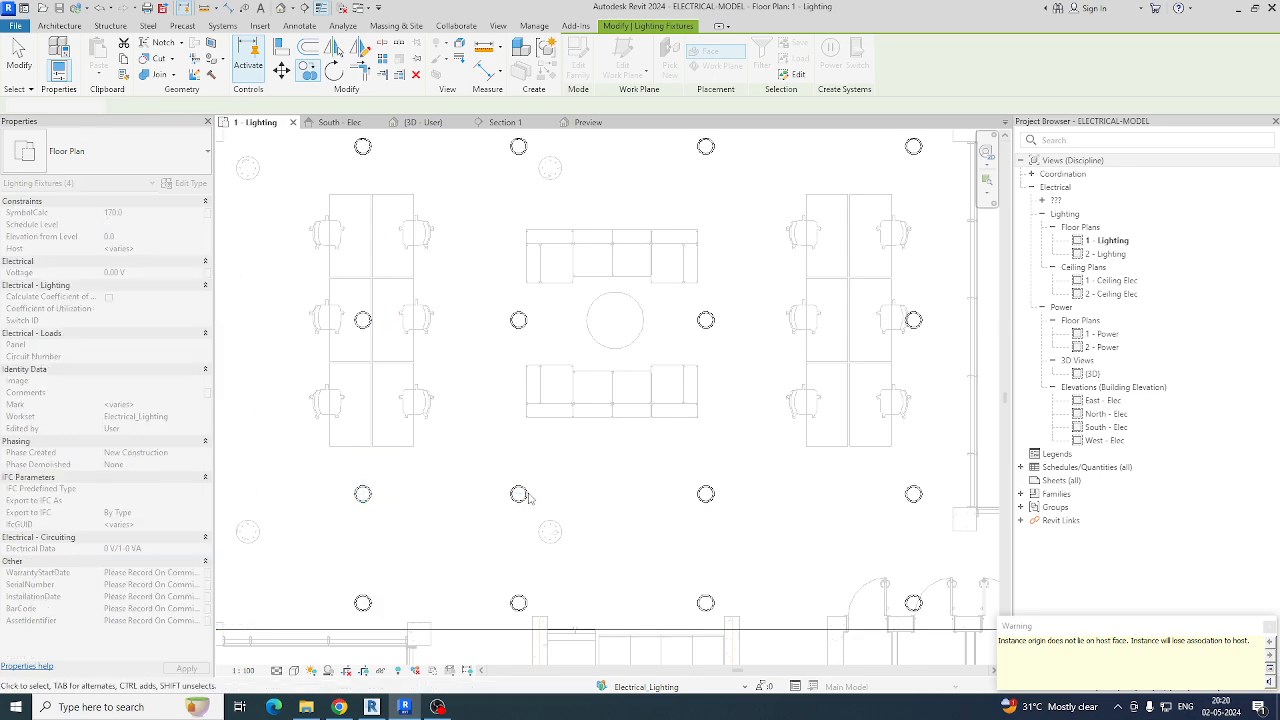
{"action": "scroll", "coordinate": [269, 267], "scroll_direction": "down", "scroll_amount": 3}
{"action": "left_click_drag", "start_coordinate": [272, 258], "coordinate": [393, 603]}
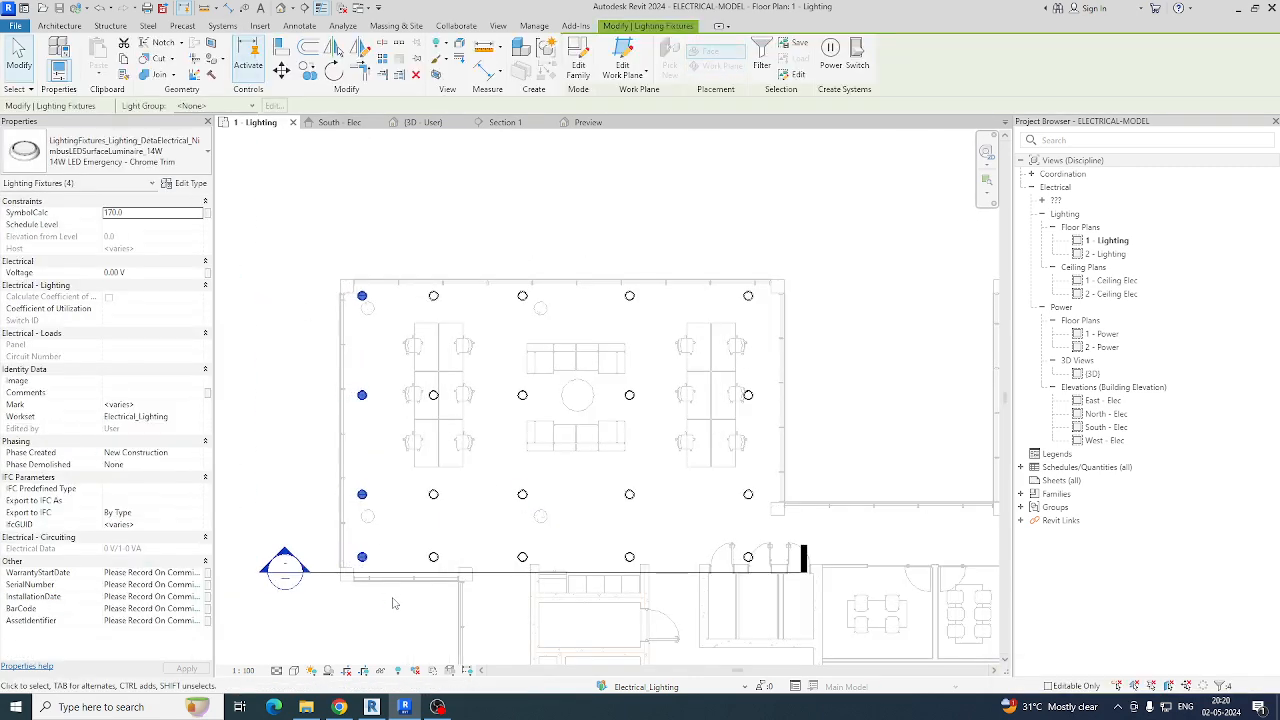
{"action": "key", "text": "Escape"}
Step: Duplicate the type of the room's top-left luminaire as L1 and fill in its Type Mark
{"action": "scroll", "coordinate": [362, 298], "scroll_direction": "up", "scroll_amount": 3}
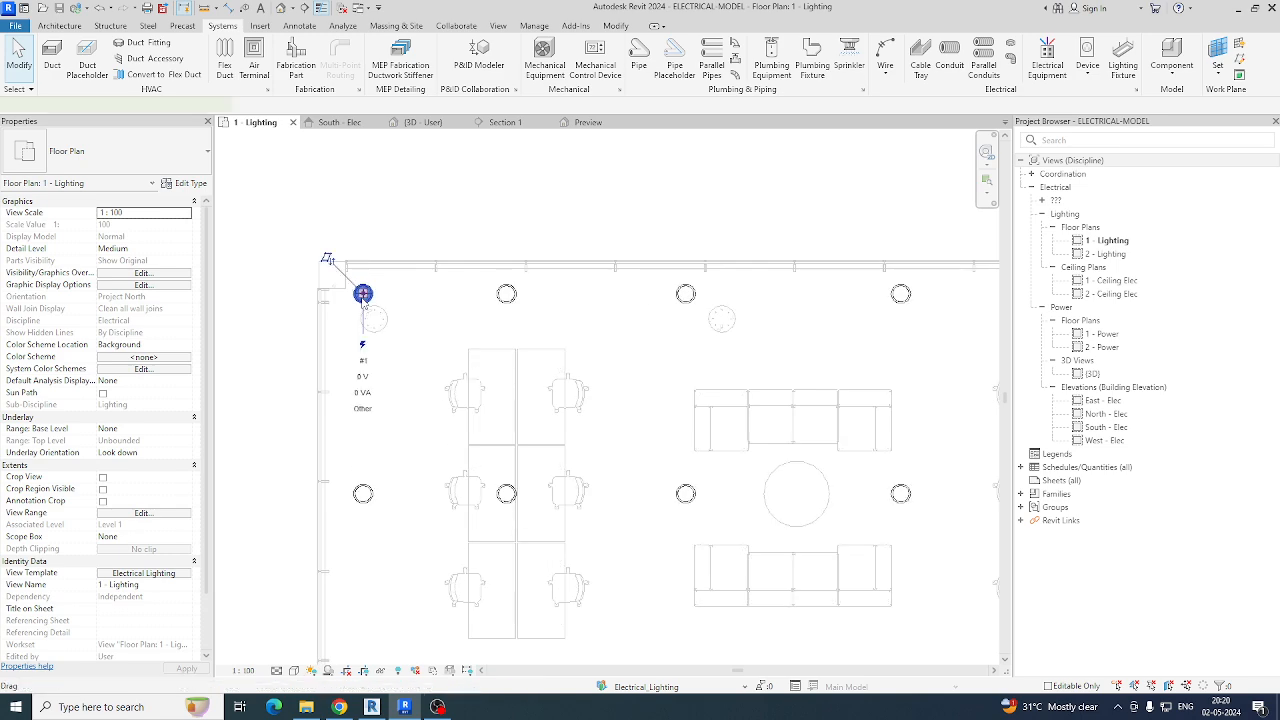
{"action": "left_click", "coordinate": [363, 293]}
{"action": "scroll", "coordinate": [405, 324], "scroll_direction": "down", "scroll_amount": 2}
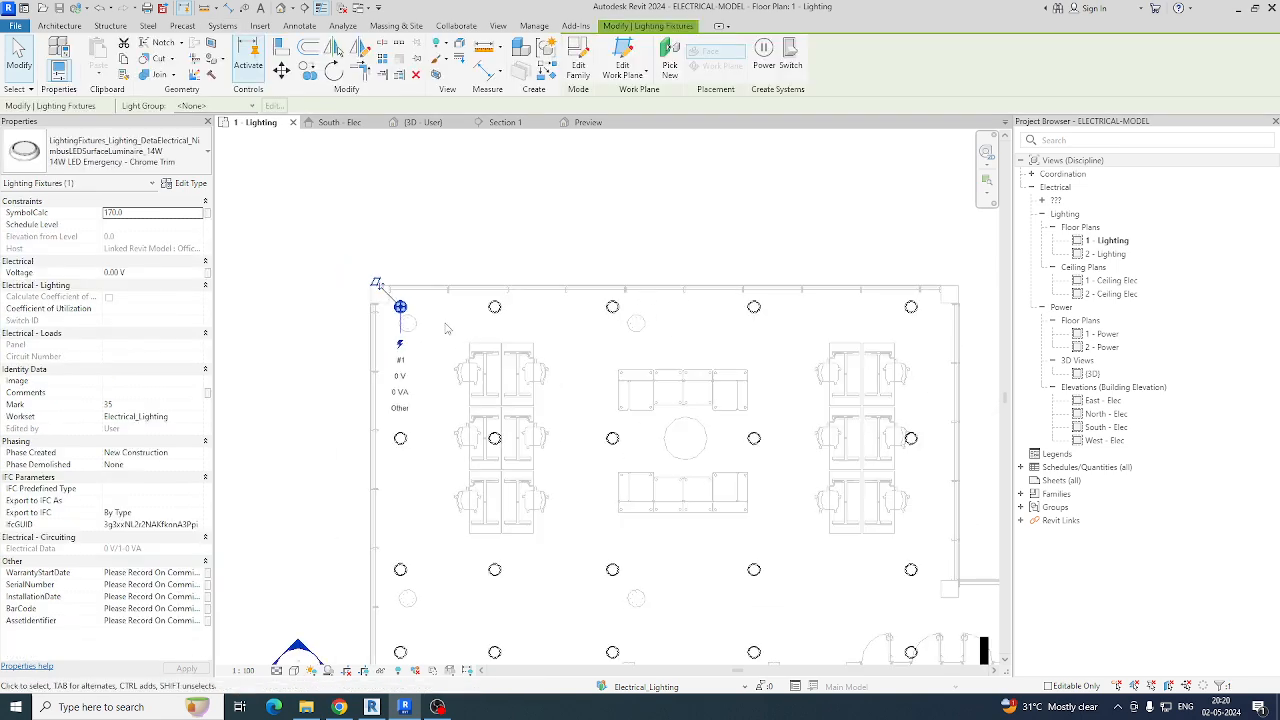
{"action": "left_click", "coordinate": [190, 183]}
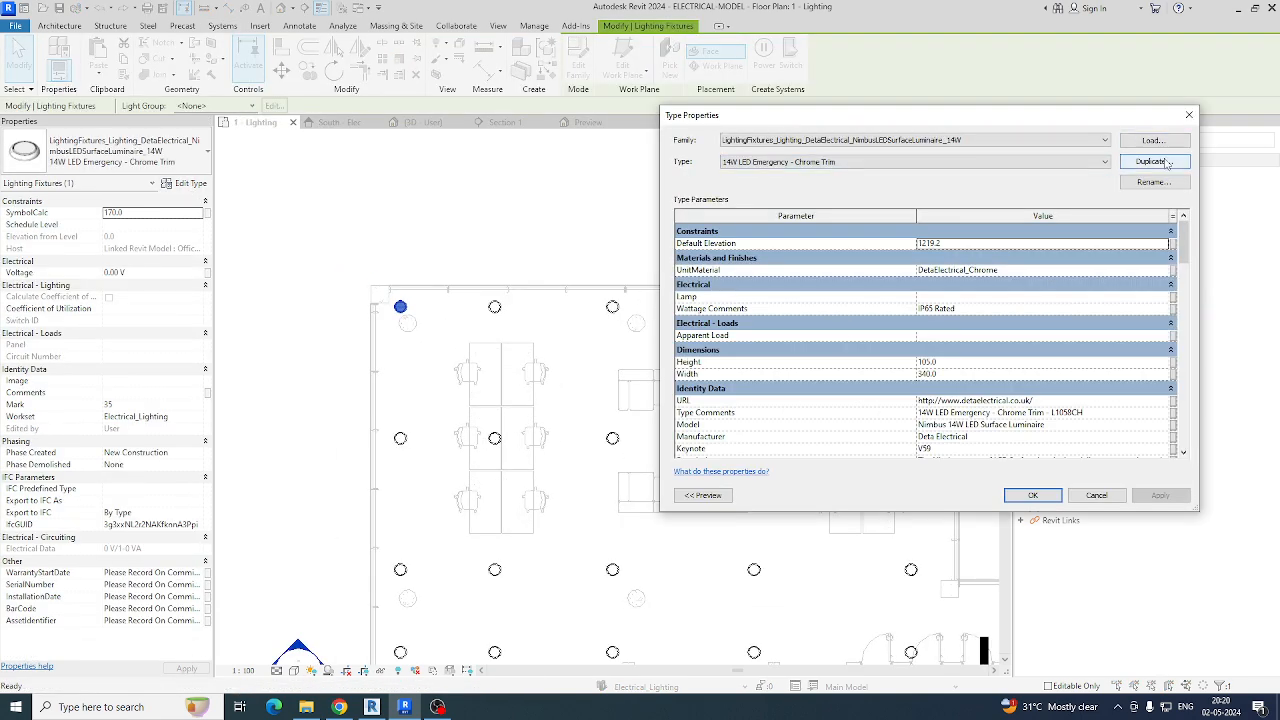
{"action": "left_click", "coordinate": [1166, 163]}
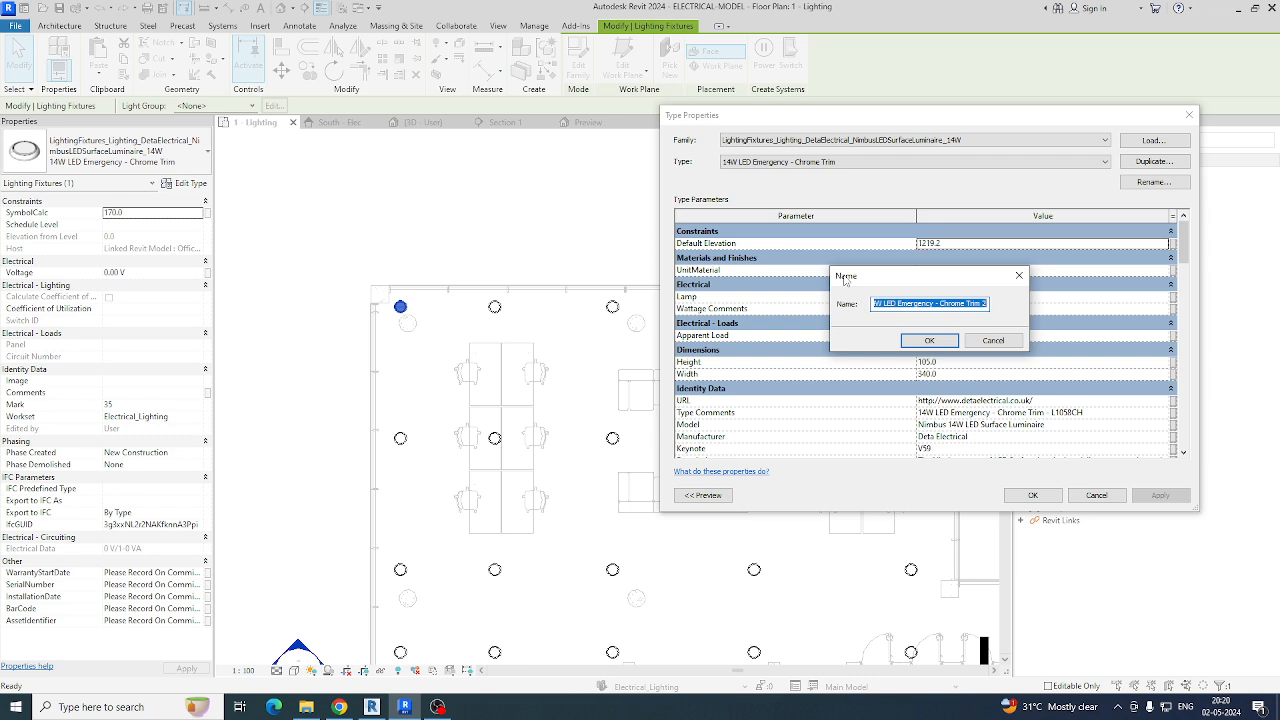
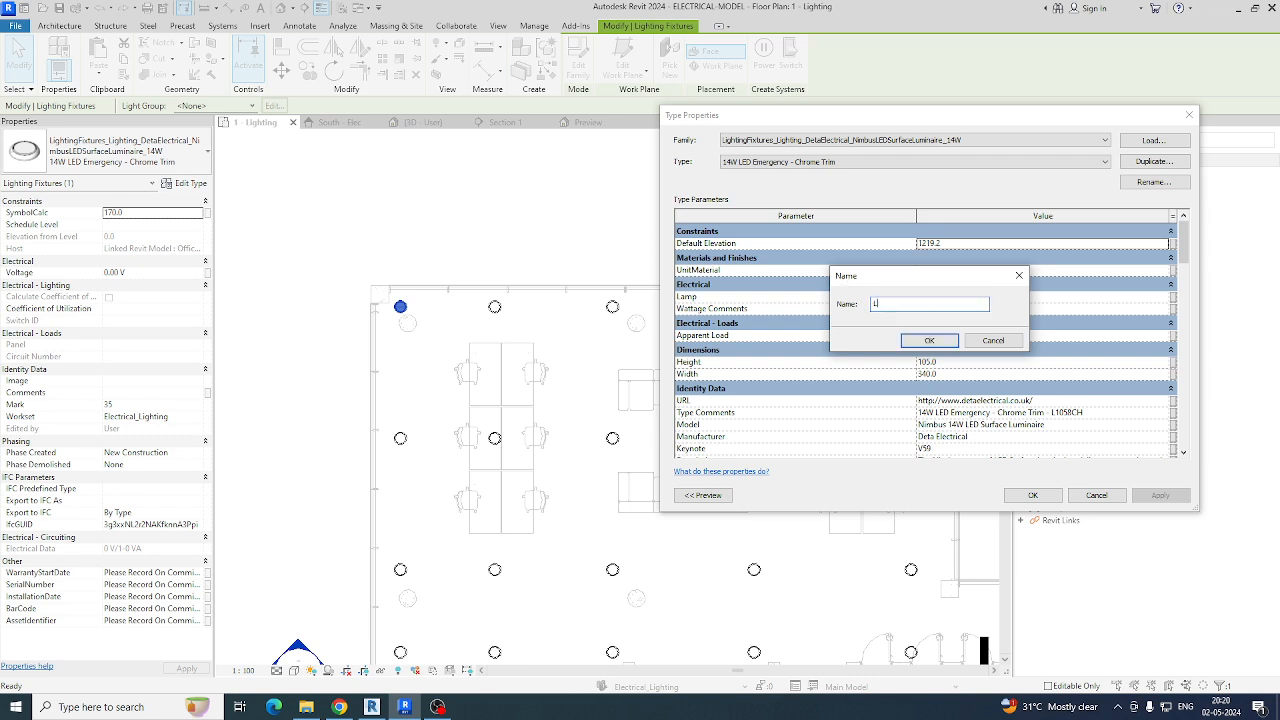
{"action": "left_click", "coordinate": [928, 341]}
{"action": "scroll", "coordinate": [935, 355], "scroll_direction": "down", "scroll_amount": 5}
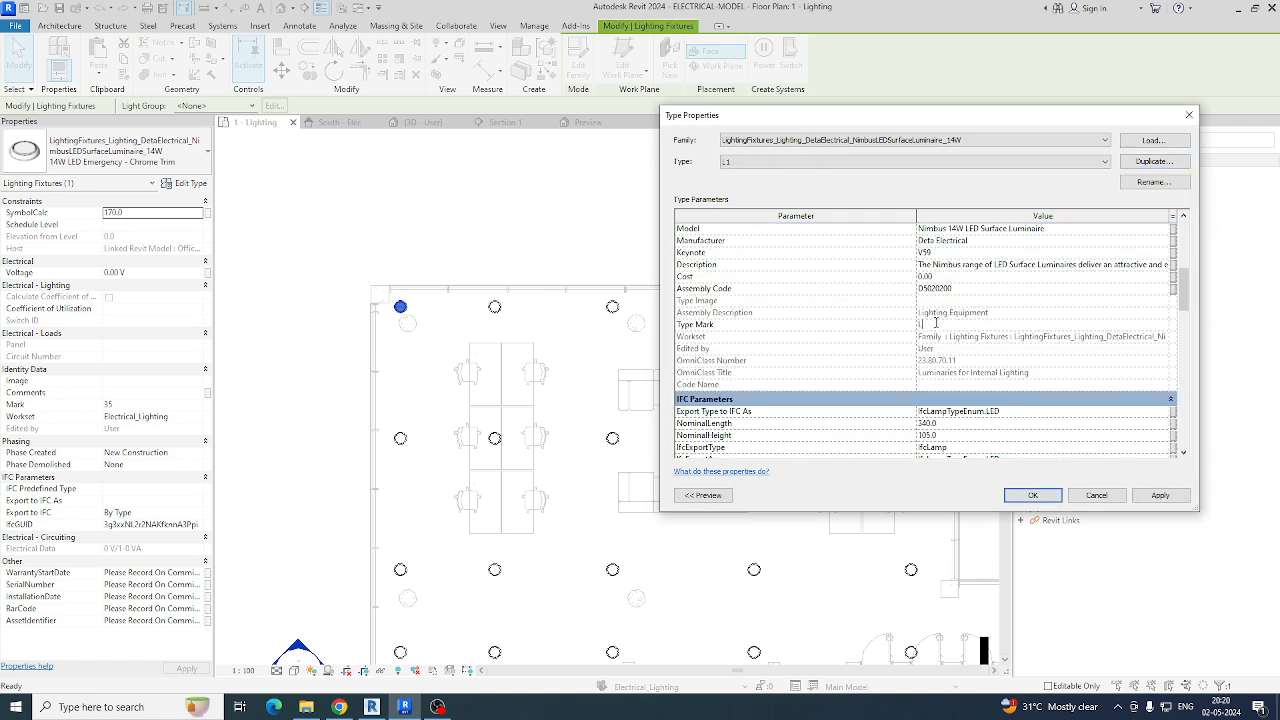
{"action": "left_click", "coordinate": [1028, 500]}
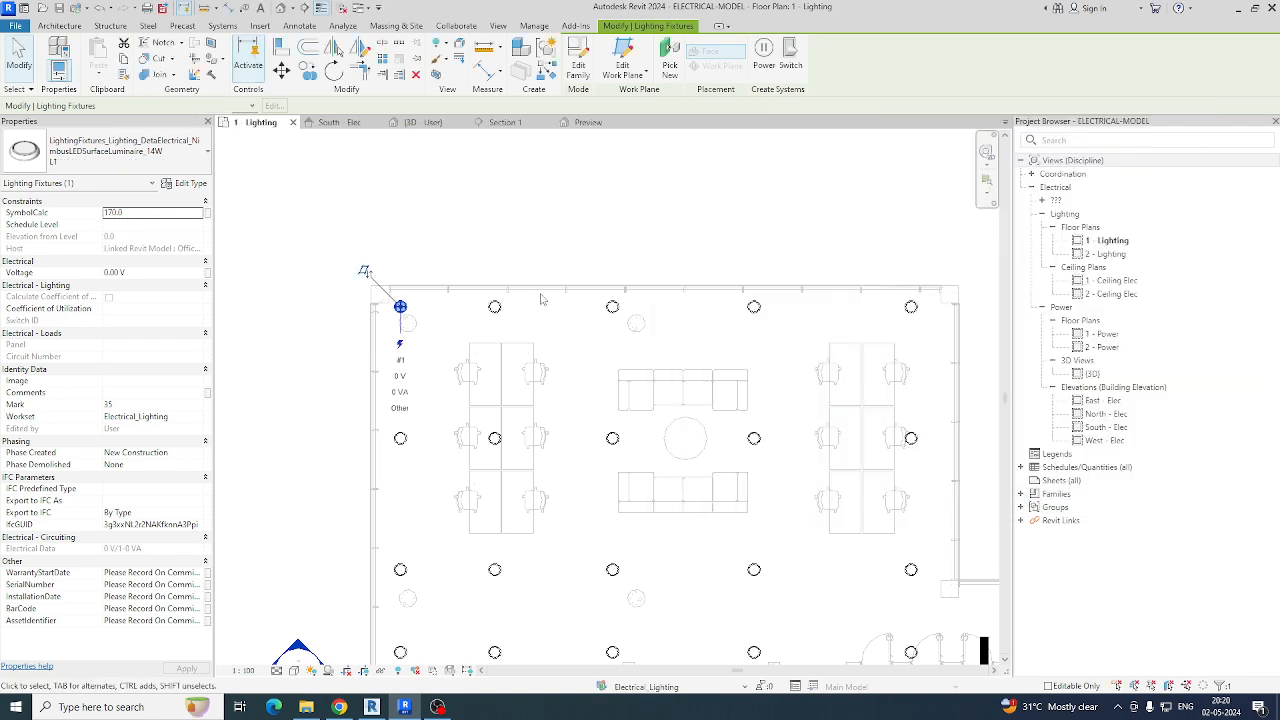
Step: Duplicate the type of the top luminaire in the second column as L2 and fill in its Type Mark
{"action": "left_click", "coordinate": [363, 266]}
{"action": "left_click", "coordinate": [494, 306]}
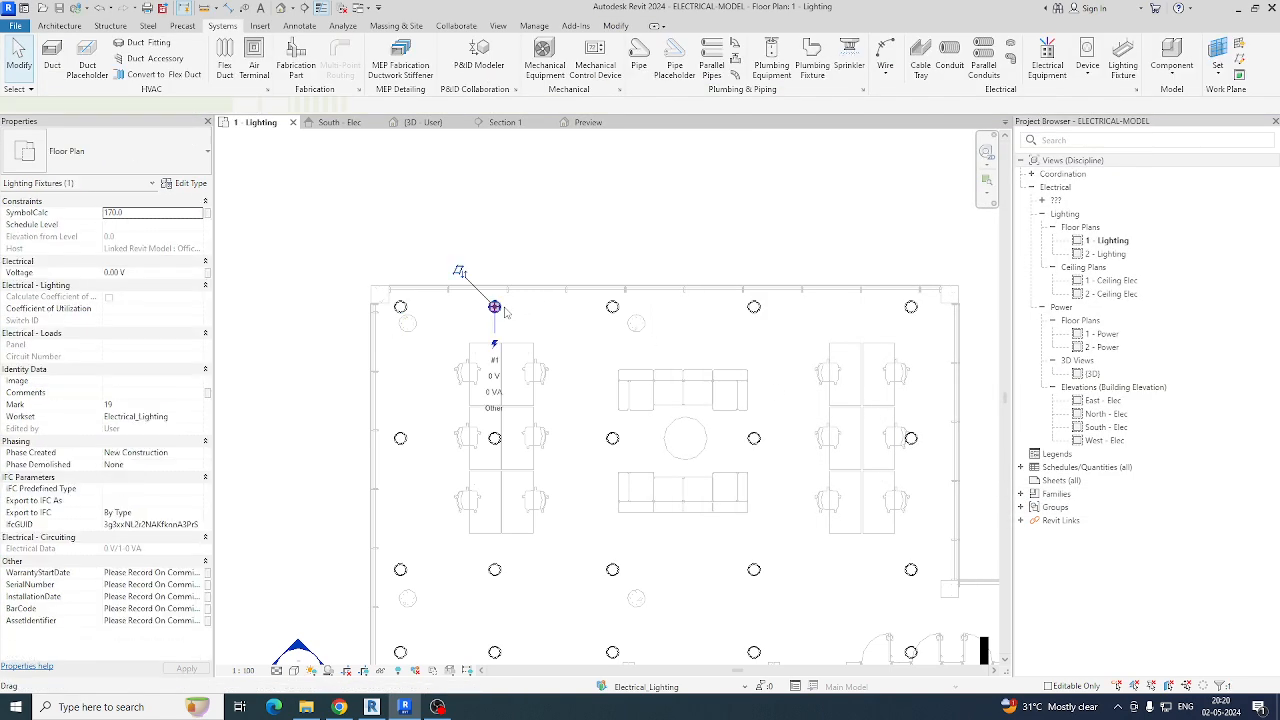
{"action": "left_click", "coordinate": [183, 183]}
{"action": "left_click", "coordinate": [1137, 165]}
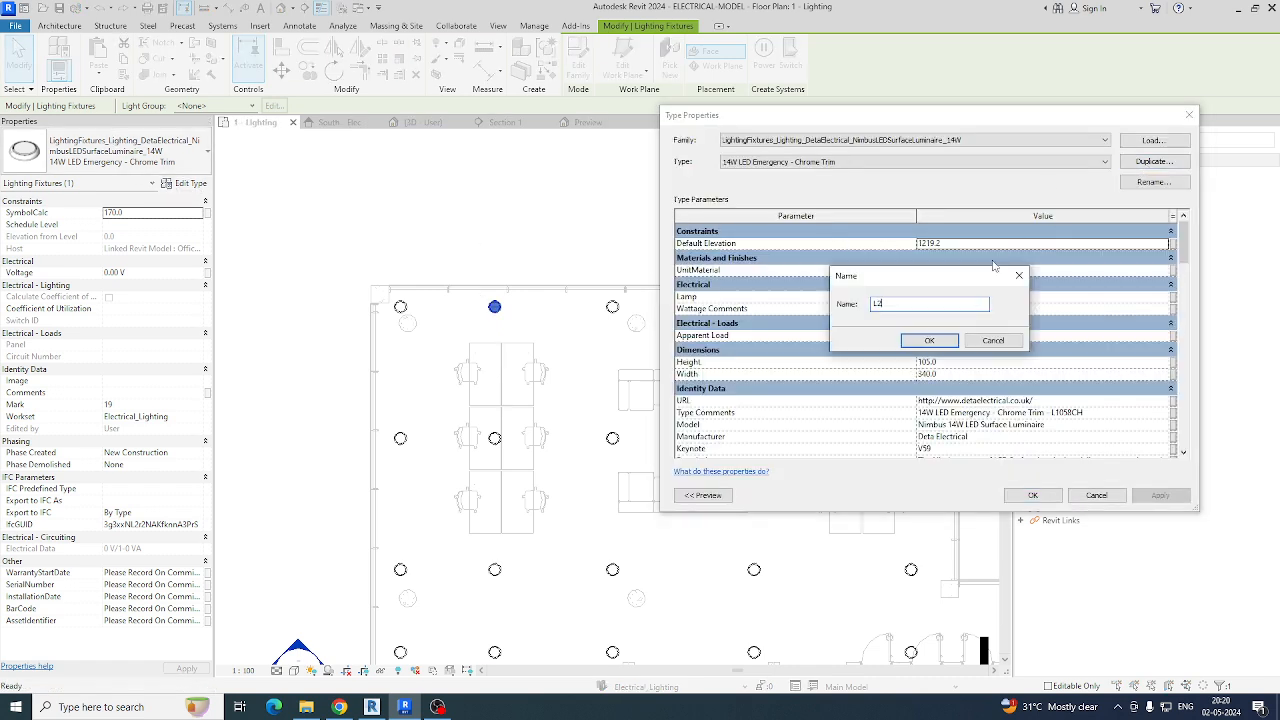
{"action": "left_click", "coordinate": [929, 341]}
{"action": "scroll", "coordinate": [940, 362], "scroll_direction": "down", "scroll_amount": 3}
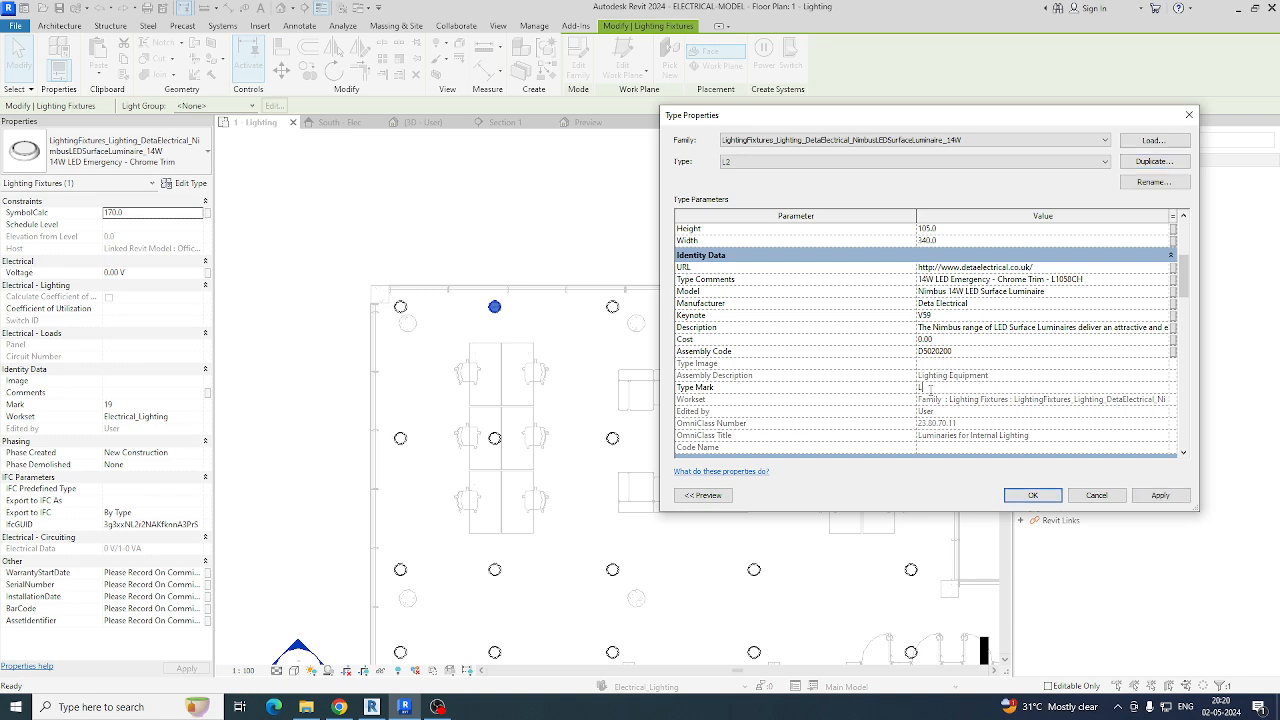
{"action": "left_click", "coordinate": [1029, 495]}
{"action": "key", "text": "Escape"}
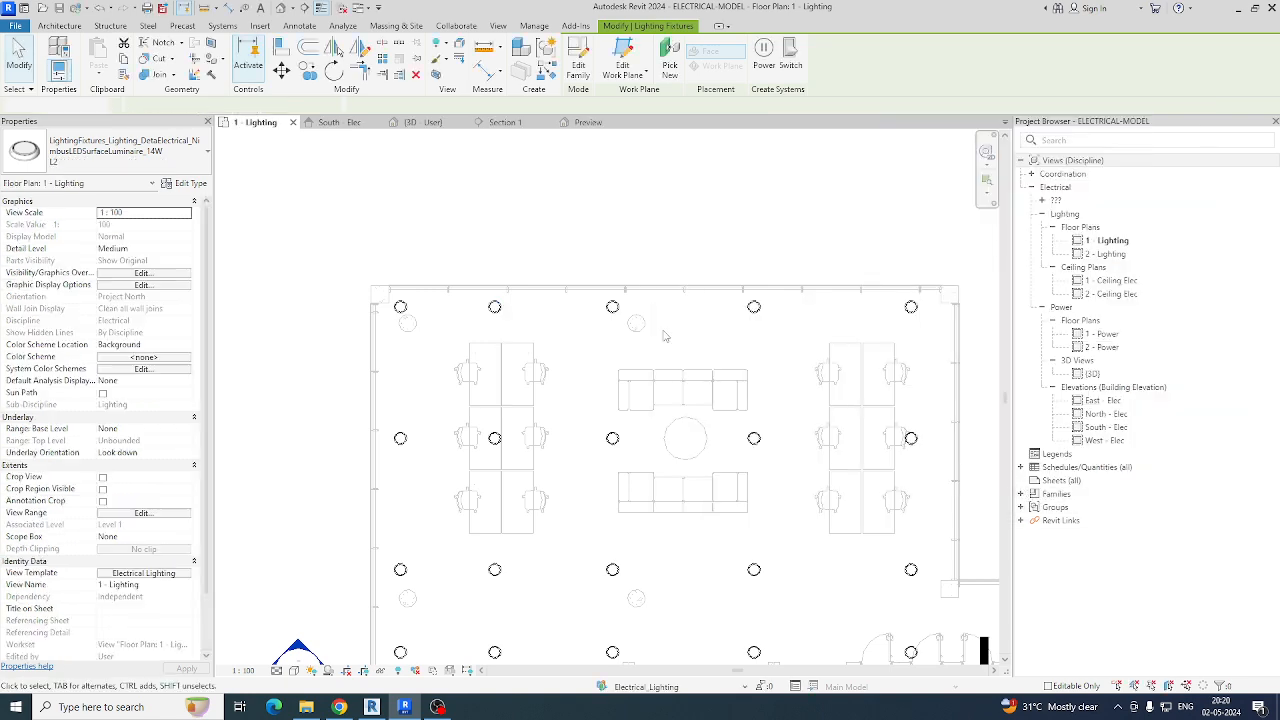
Step: Duplicate the type of the top luminaire in the third column as L1E and fill in its Type Mark
{"action": "left_click", "coordinate": [619, 318]}
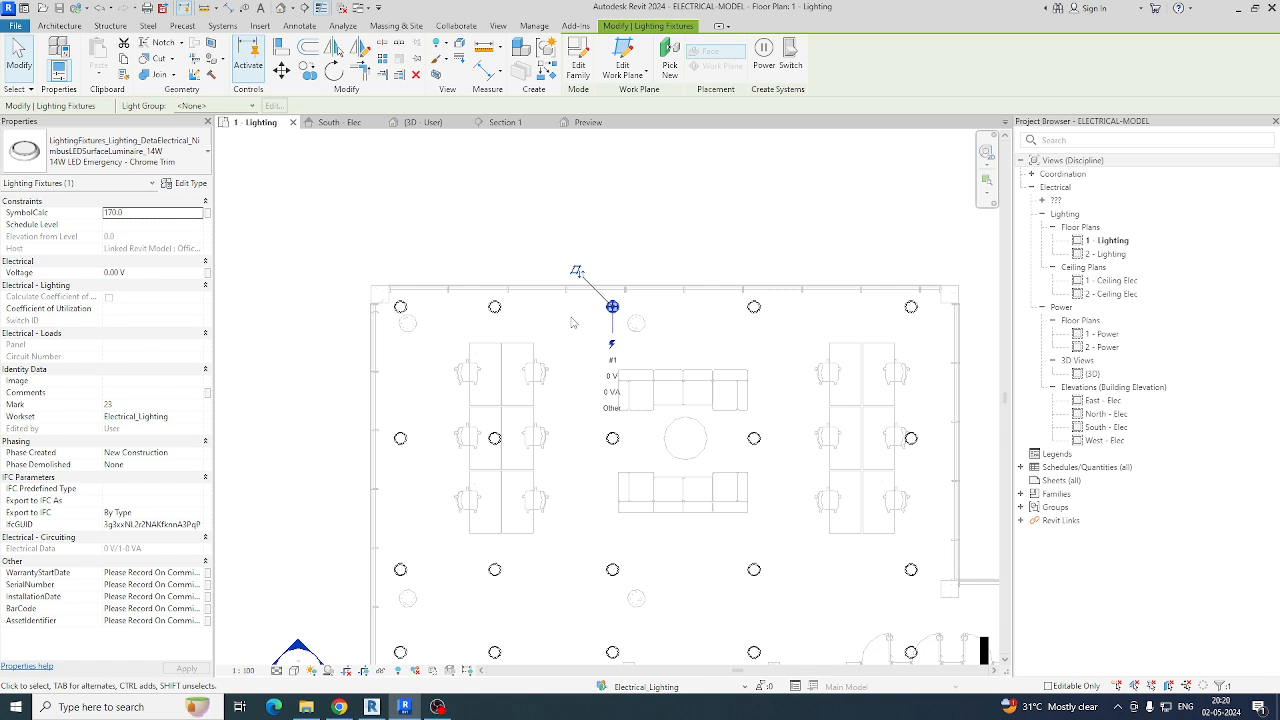
{"action": "left_click", "coordinate": [190, 183]}
{"action": "left_click", "coordinate": [1158, 164]}
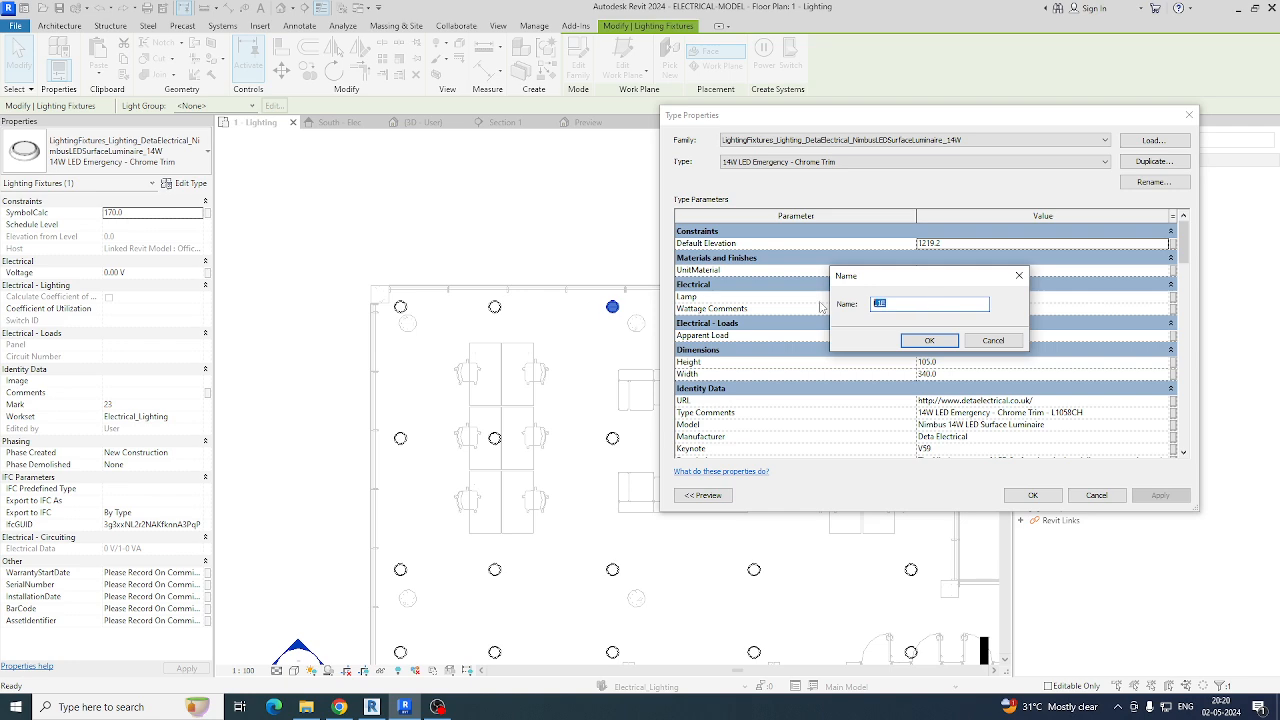
{"action": "left_click", "coordinate": [927, 341]}
{"action": "scroll", "coordinate": [936, 408], "scroll_direction": "down", "scroll_amount": 2}
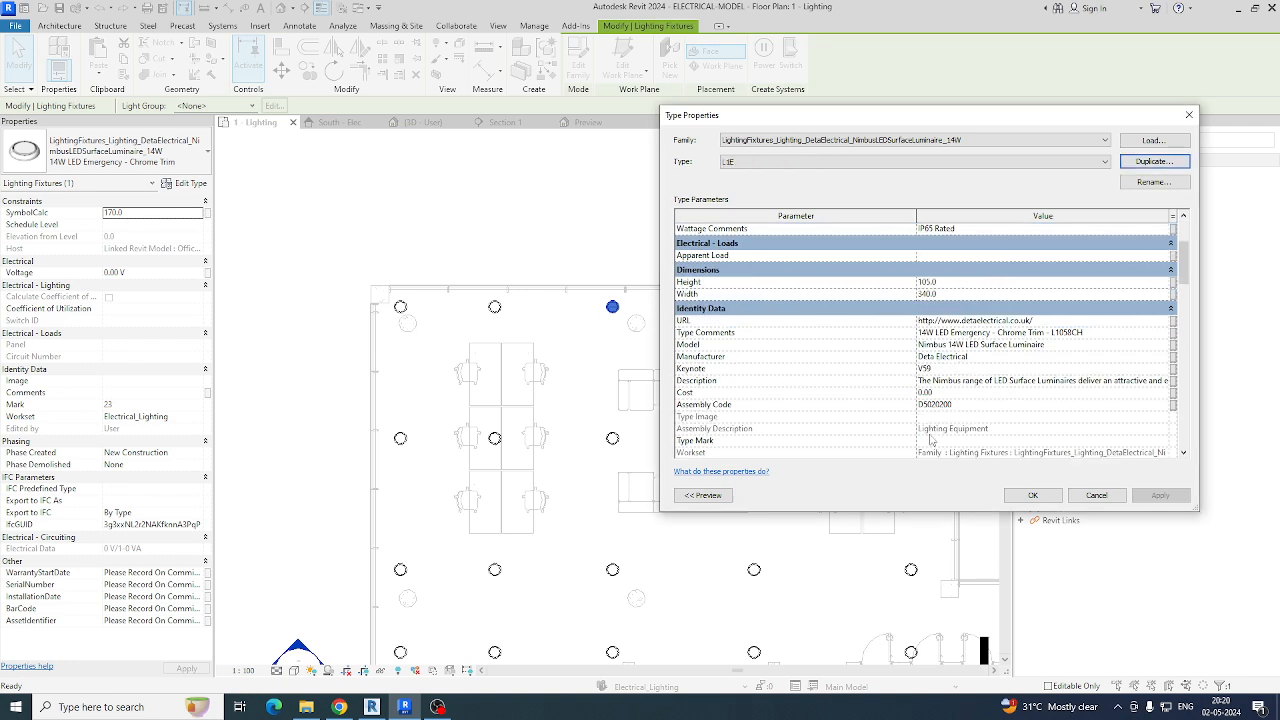
{"action": "left_click", "coordinate": [1032, 497]}
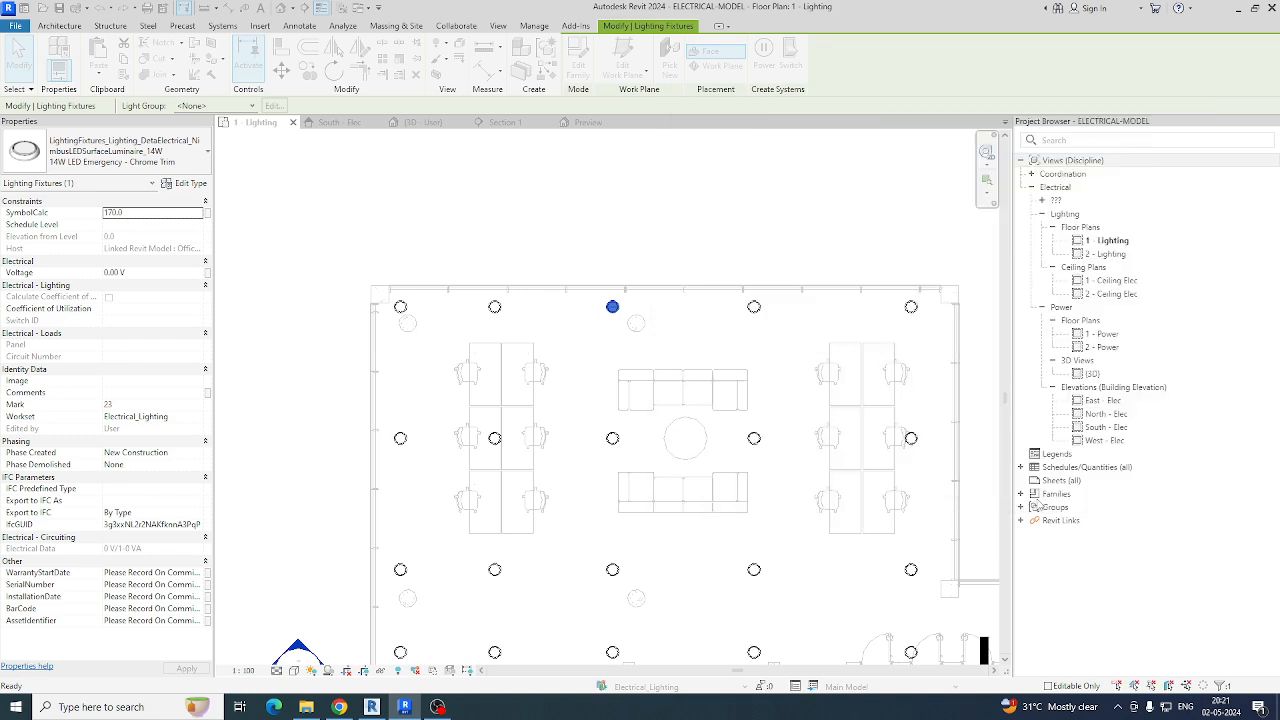
Step: Duplicate the type of a luminaire in the fourth column, by the sofas' right side, as L2E and fill in its Type Mark
{"action": "middle_click_drag", "start_coordinate": [730, 418], "coordinate": [670, 346]}
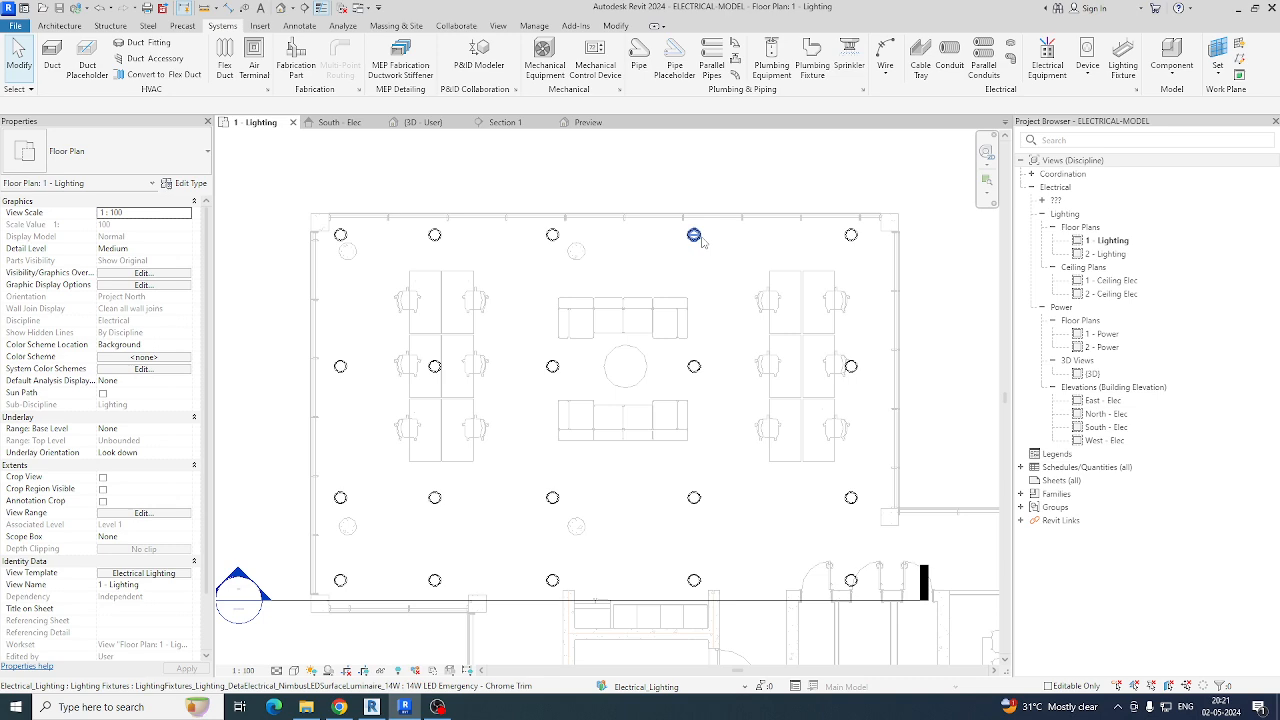
{"action": "left_click", "coordinate": [694, 366]}
{"action": "left_click", "coordinate": [190, 183]}
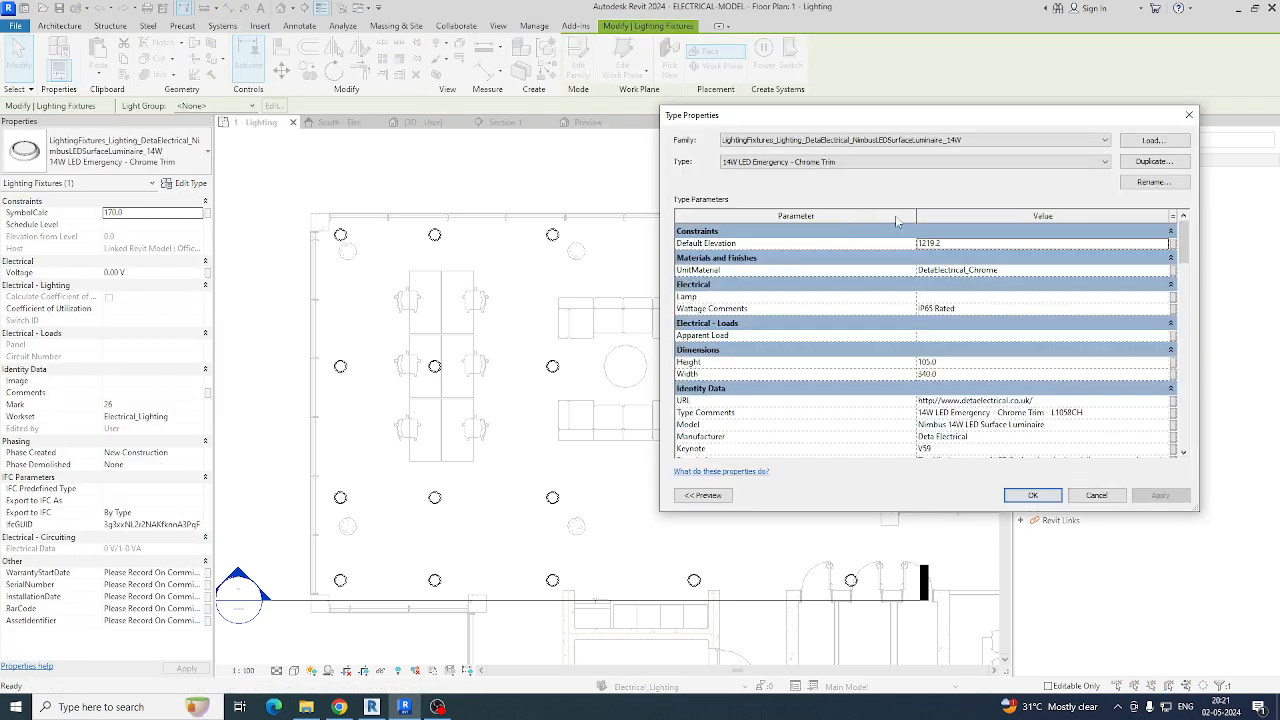
{"action": "left_click", "coordinate": [1153, 161]}
{"action": "type", "text": "L2"}
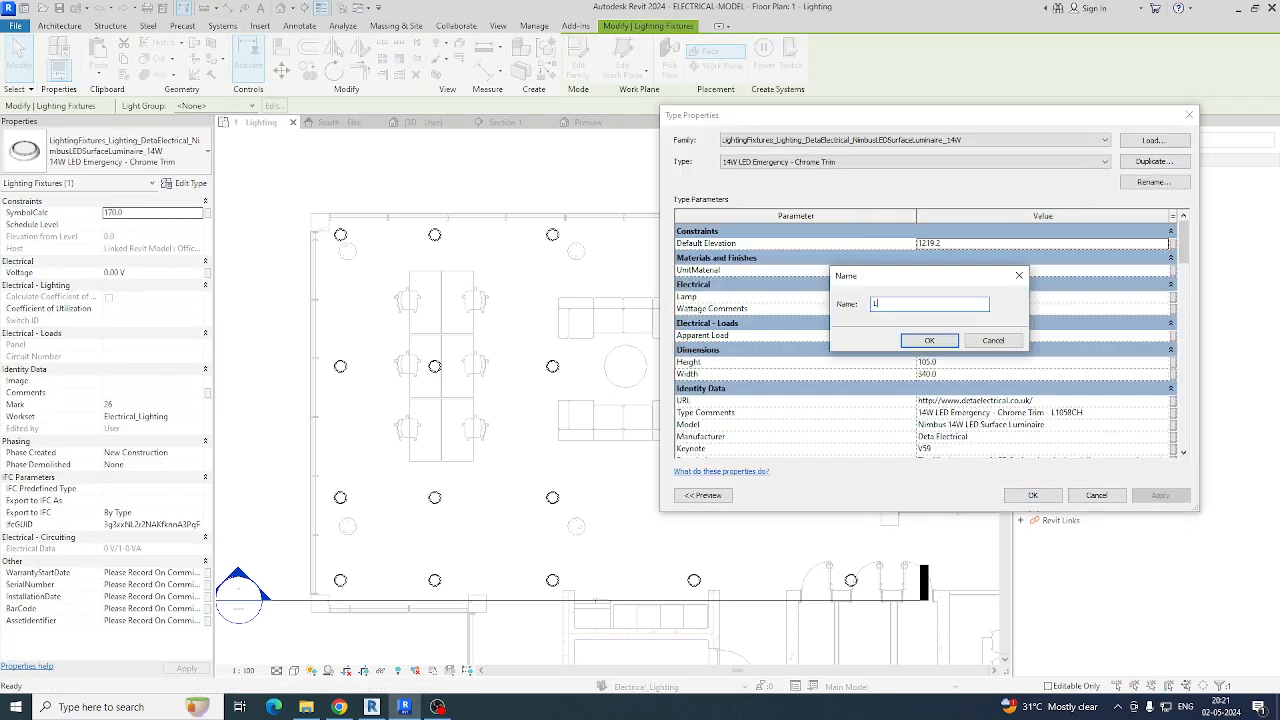
{"action": "type", "text": "E"}
{"action": "left_click", "coordinate": [929, 340]}
{"action": "scroll", "coordinate": [938, 360], "scroll_direction": "down", "scroll_amount": 3}
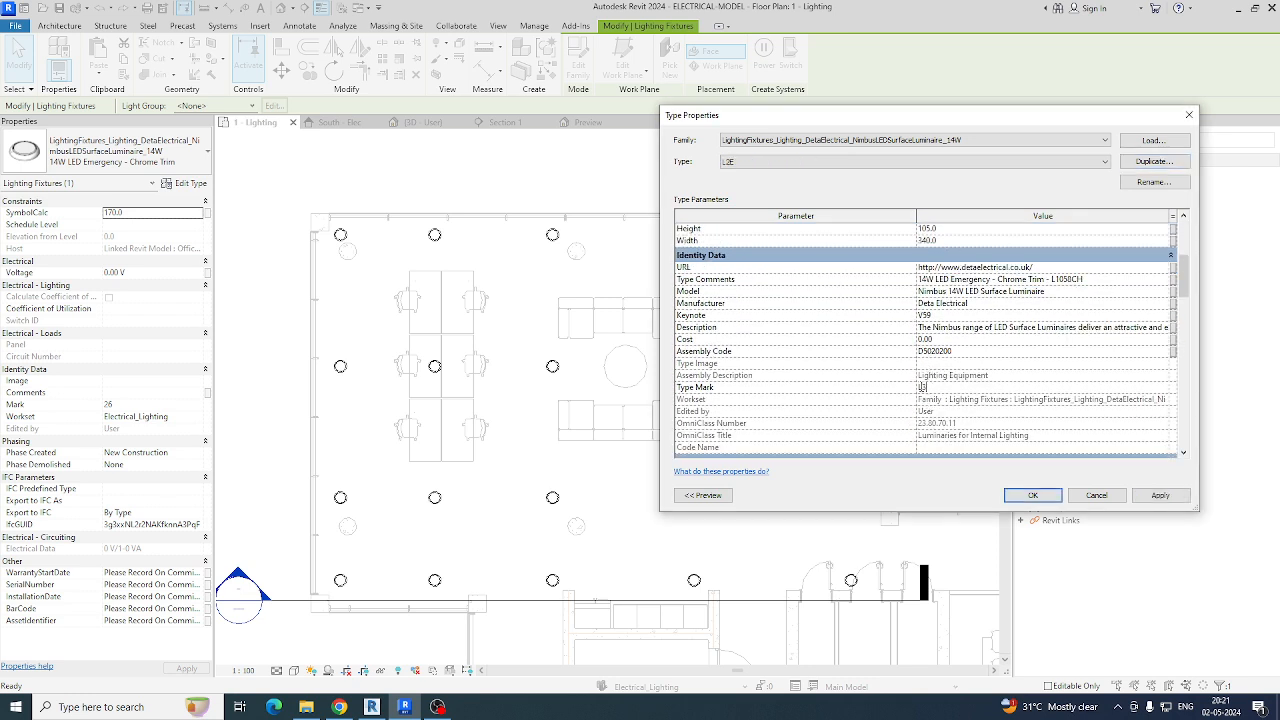
{"action": "left_click", "coordinate": [1014, 490]}
{"action": "left_click", "coordinate": [625, 403]}
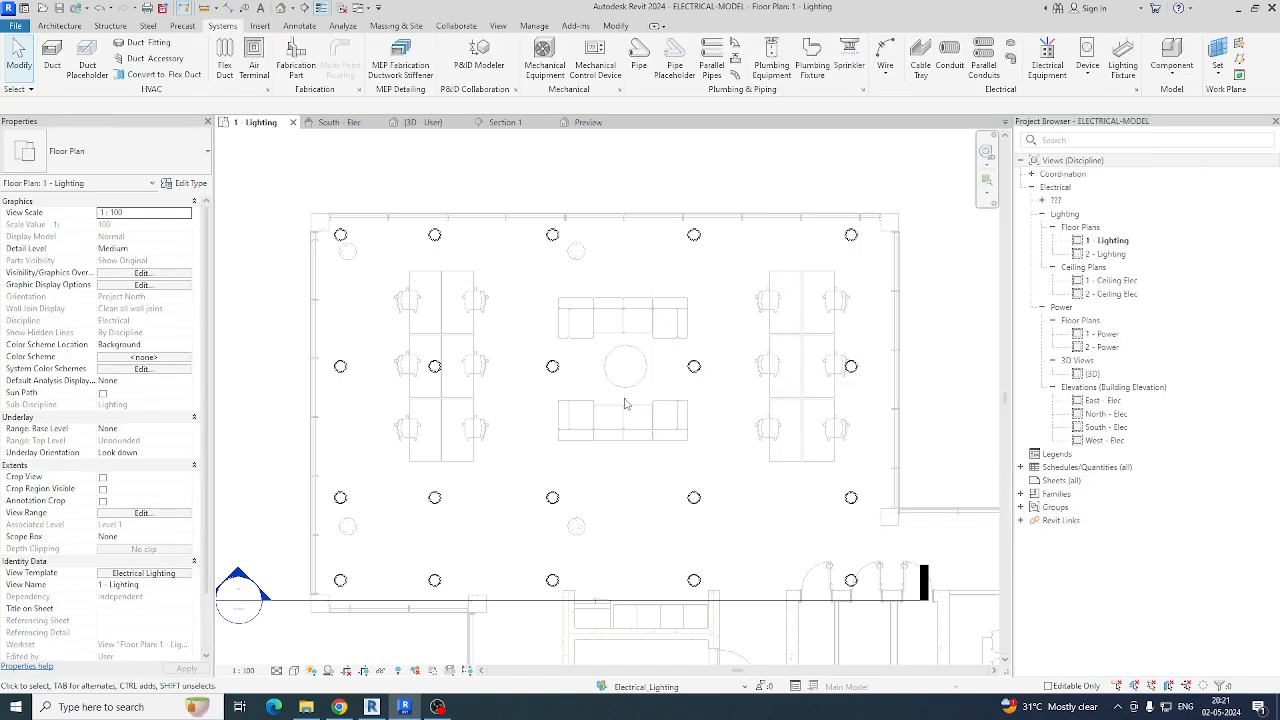
Step: Tag the L1 luminaire in the room's top-left corner by category, with a leader
{"action": "key", "text": "t"}
{"action": "key", "text": "g"}
{"action": "scroll", "coordinate": [340, 235], "scroll_direction": "up", "scroll_amount": 1}
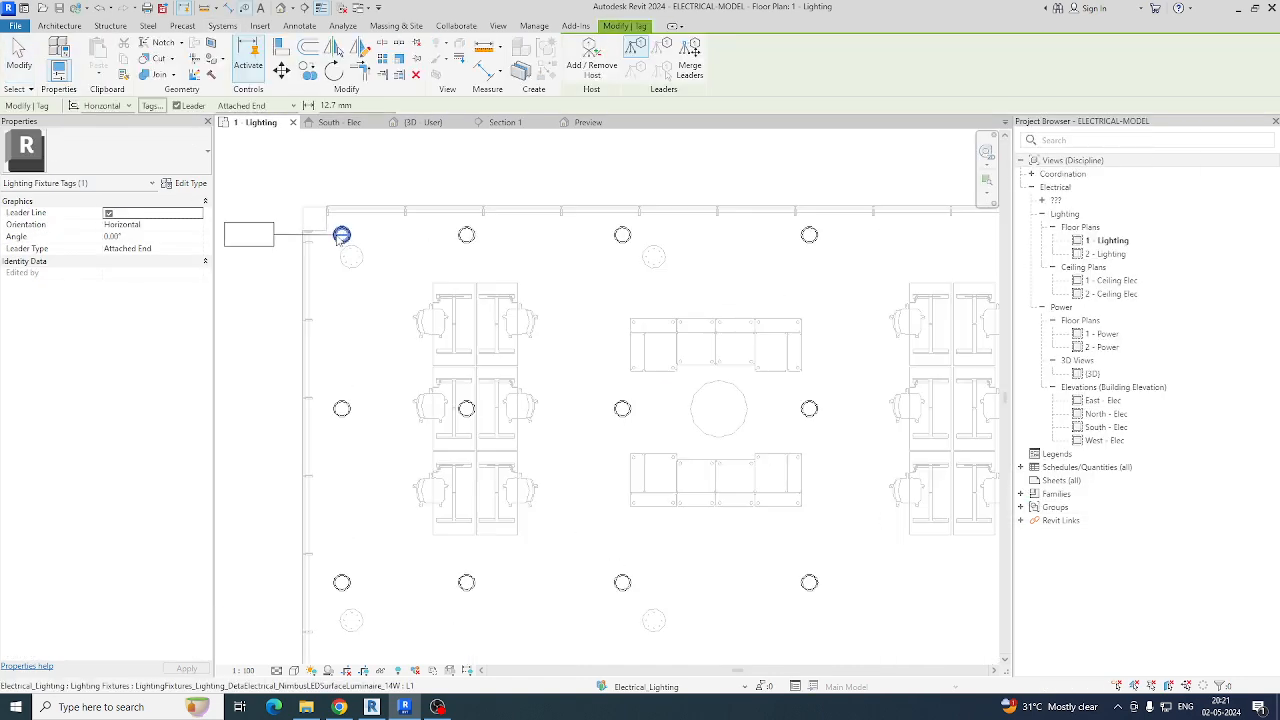
{"action": "middle_click_drag", "start_coordinate": [342, 237], "coordinate": [490, 268]}
{"action": "left_click", "coordinate": [490, 268]}
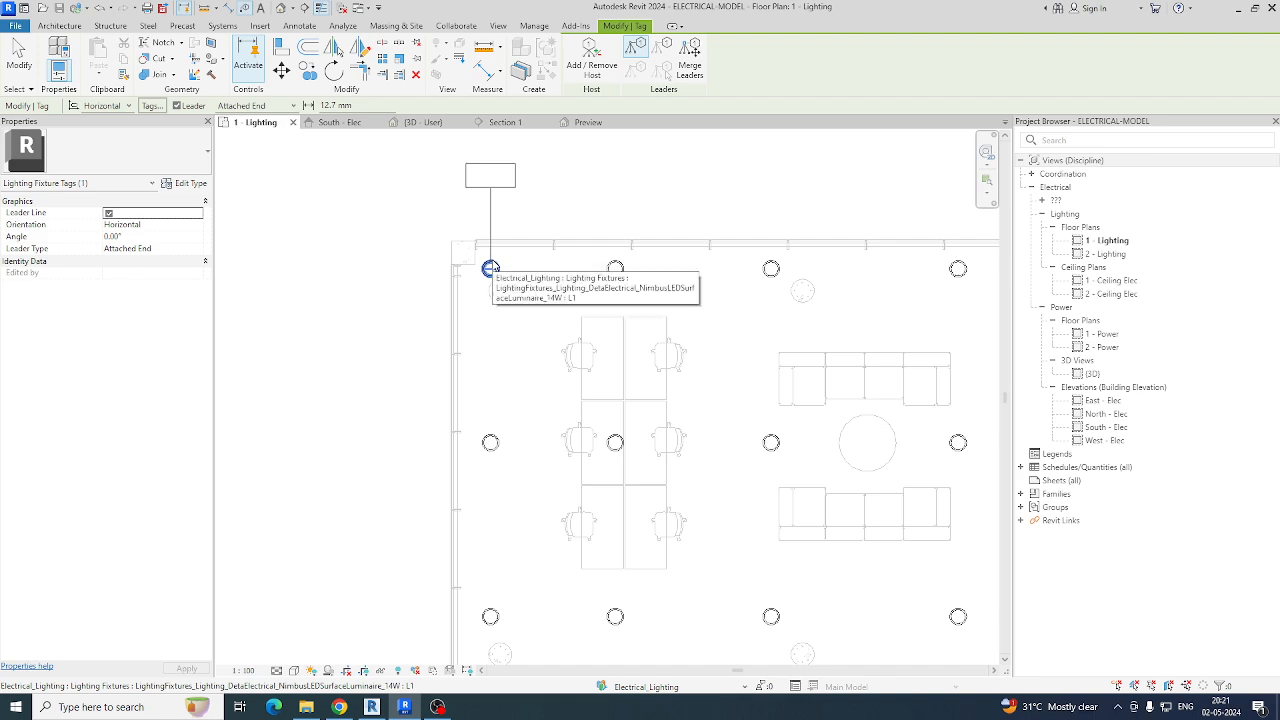
{"action": "key", "text": "Escape"}
Step: Open the family of the new boxed lighting fixture tag for editing
{"action": "scroll", "coordinate": [490, 268], "scroll_direction": "up", "scroll_amount": 2}
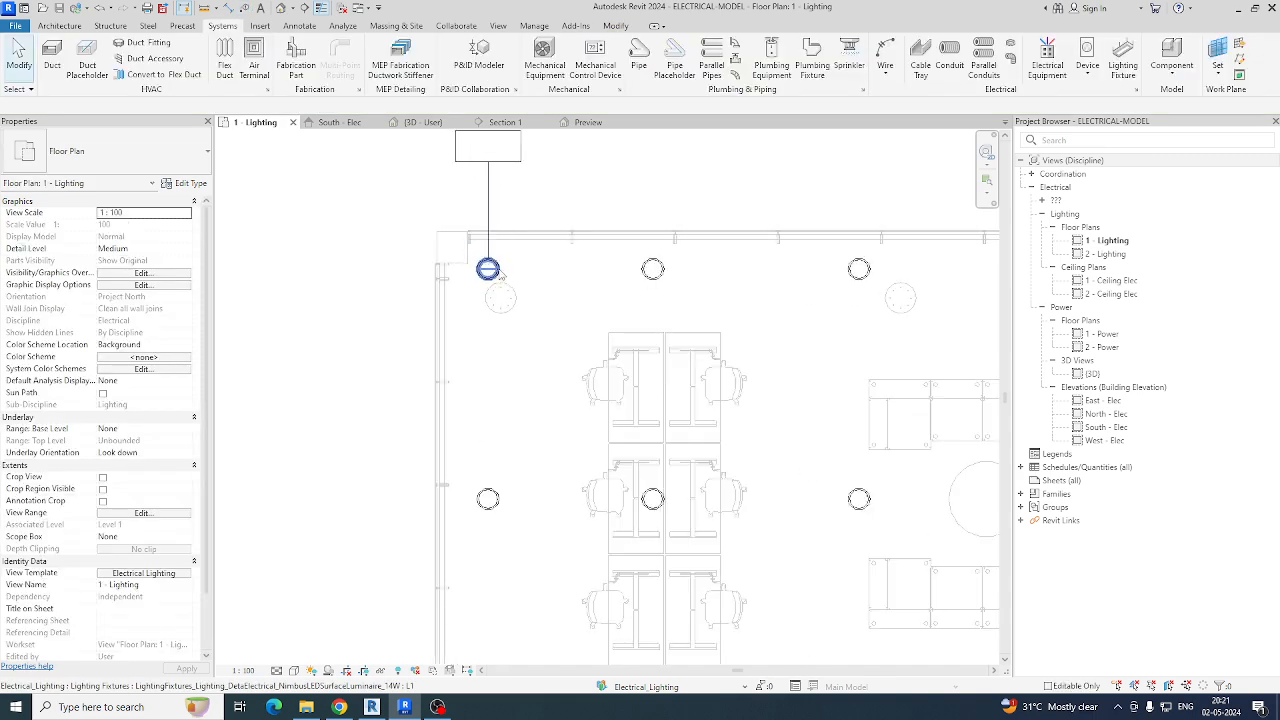
{"action": "left_click", "coordinate": [489, 206]}
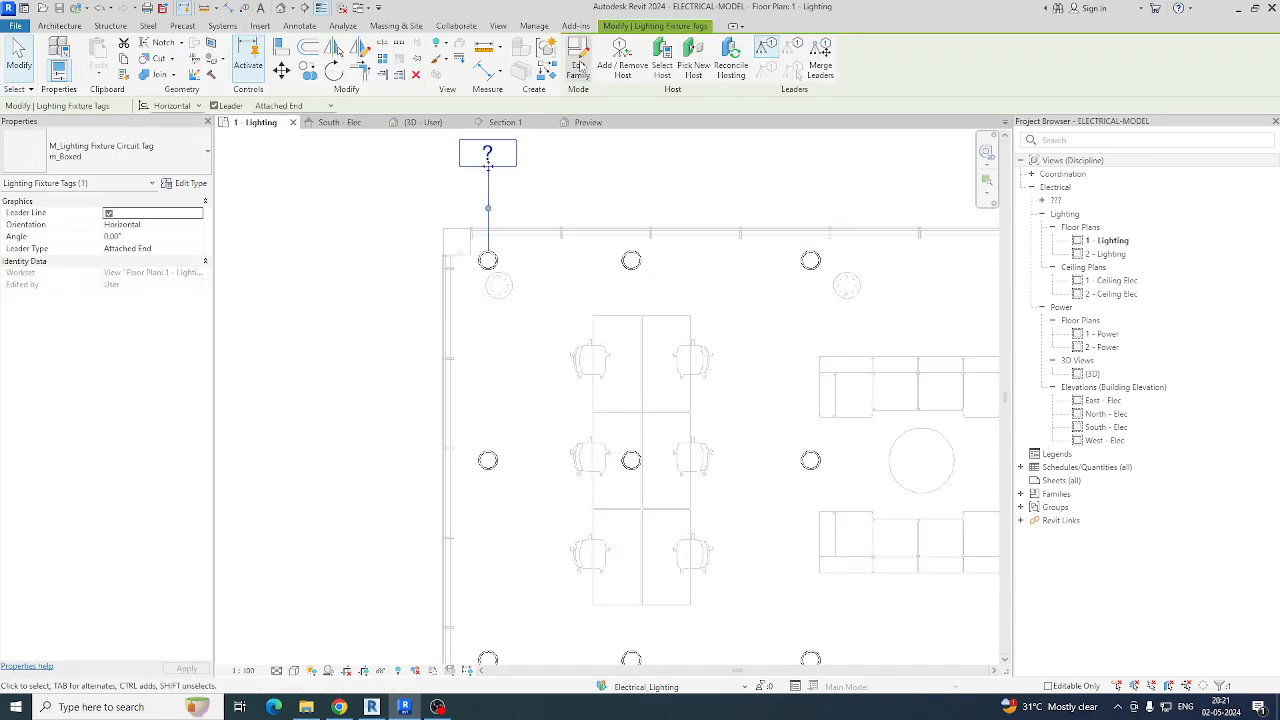
{"action": "middle_click_drag", "start_coordinate": [511, 230], "coordinate": [466, 300]}
{"action": "scroll", "coordinate": [457, 277], "scroll_direction": "up", "scroll_amount": 2}
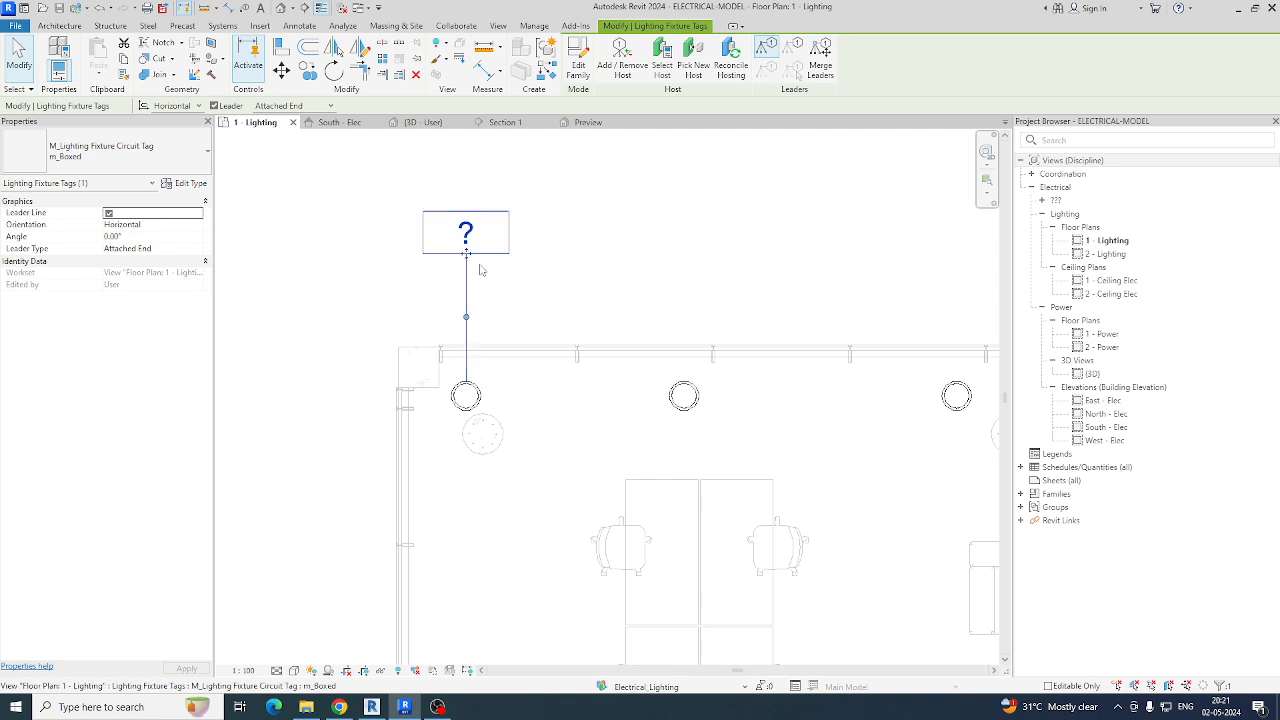
{"action": "left_click", "coordinate": [577, 58]}
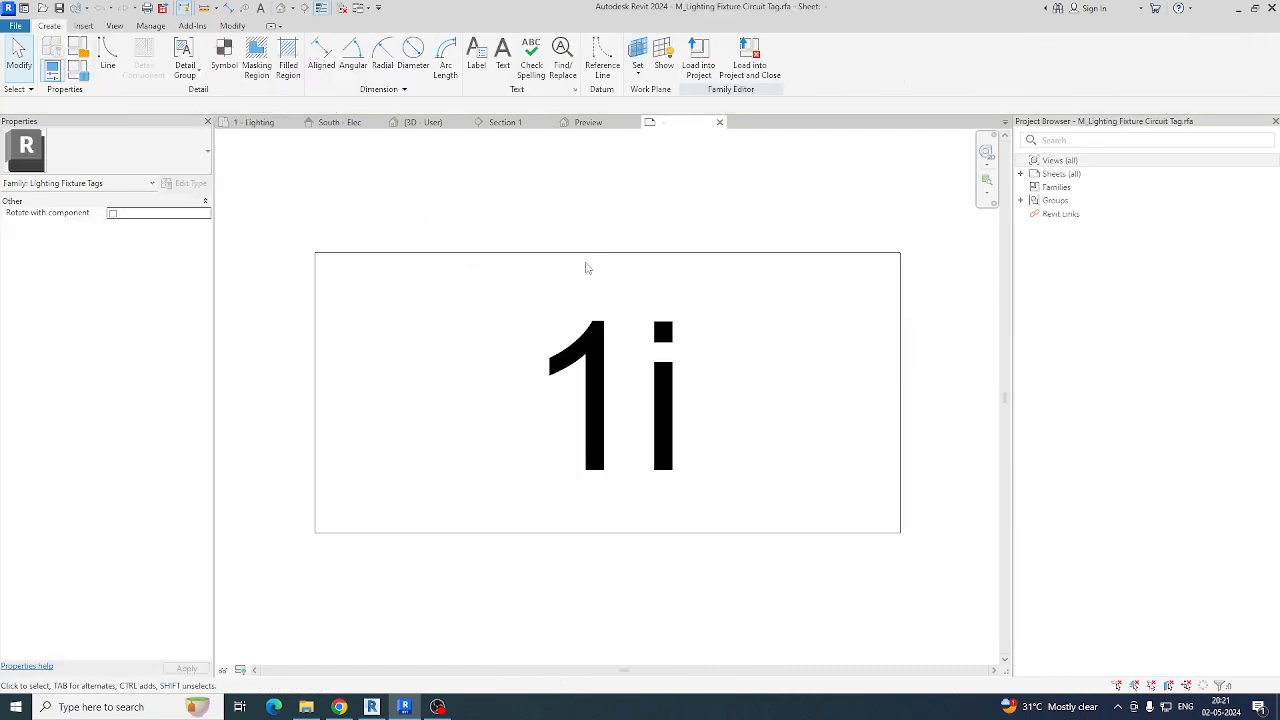
Step: Replace the tag label's Circuit Number parameter with Type Mark
{"action": "left_click", "coordinate": [594, 340]}
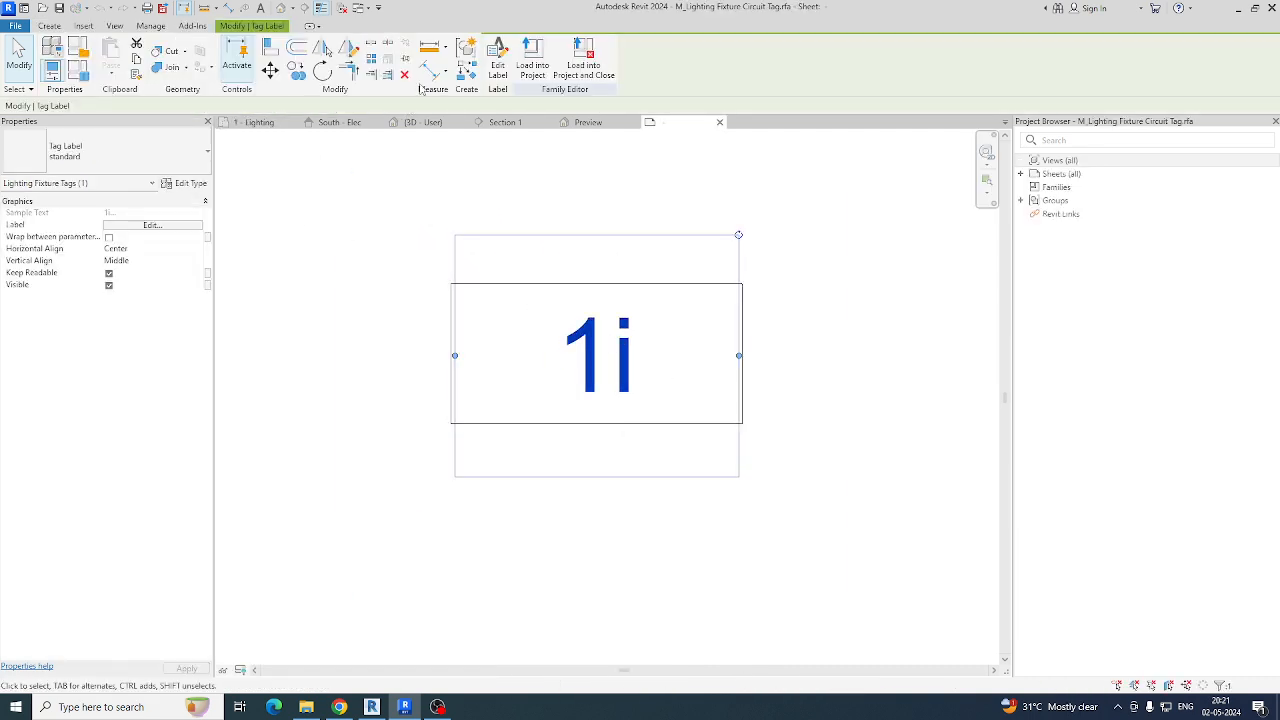
{"action": "left_click", "coordinate": [498, 68]}
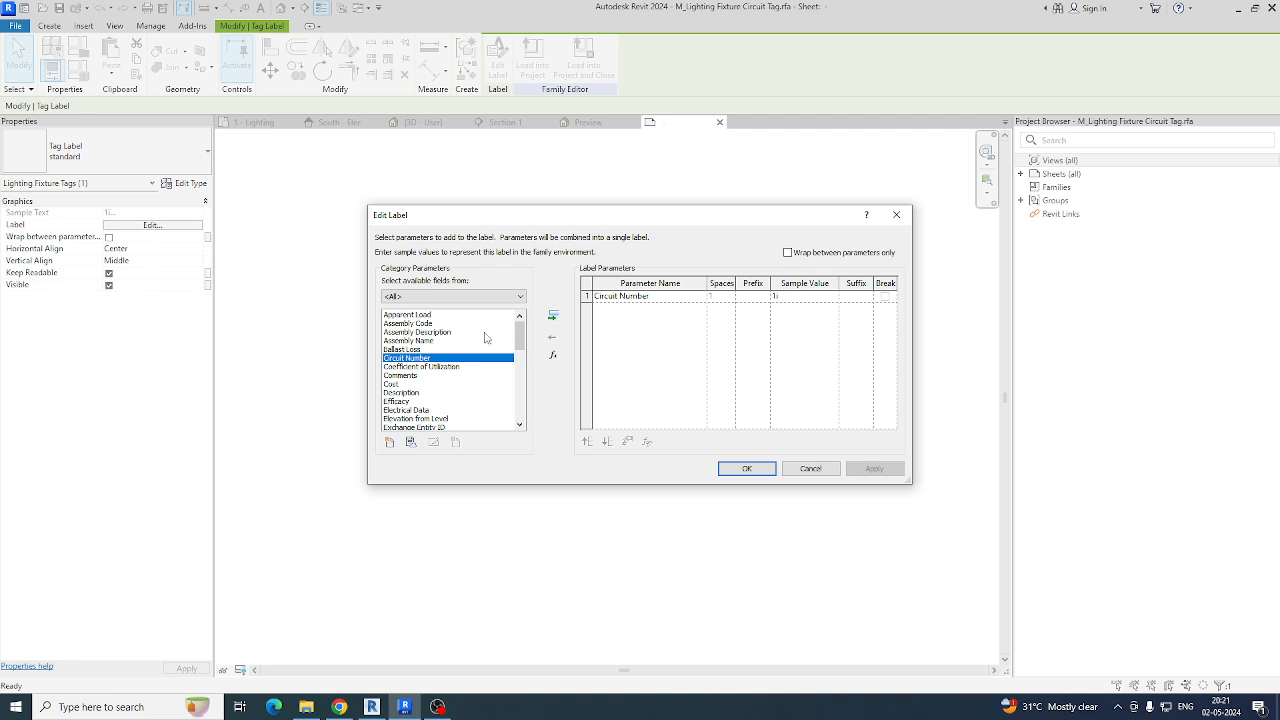
{"action": "left_click", "coordinate": [590, 296]}
{"action": "left_click", "coordinate": [554, 339]}
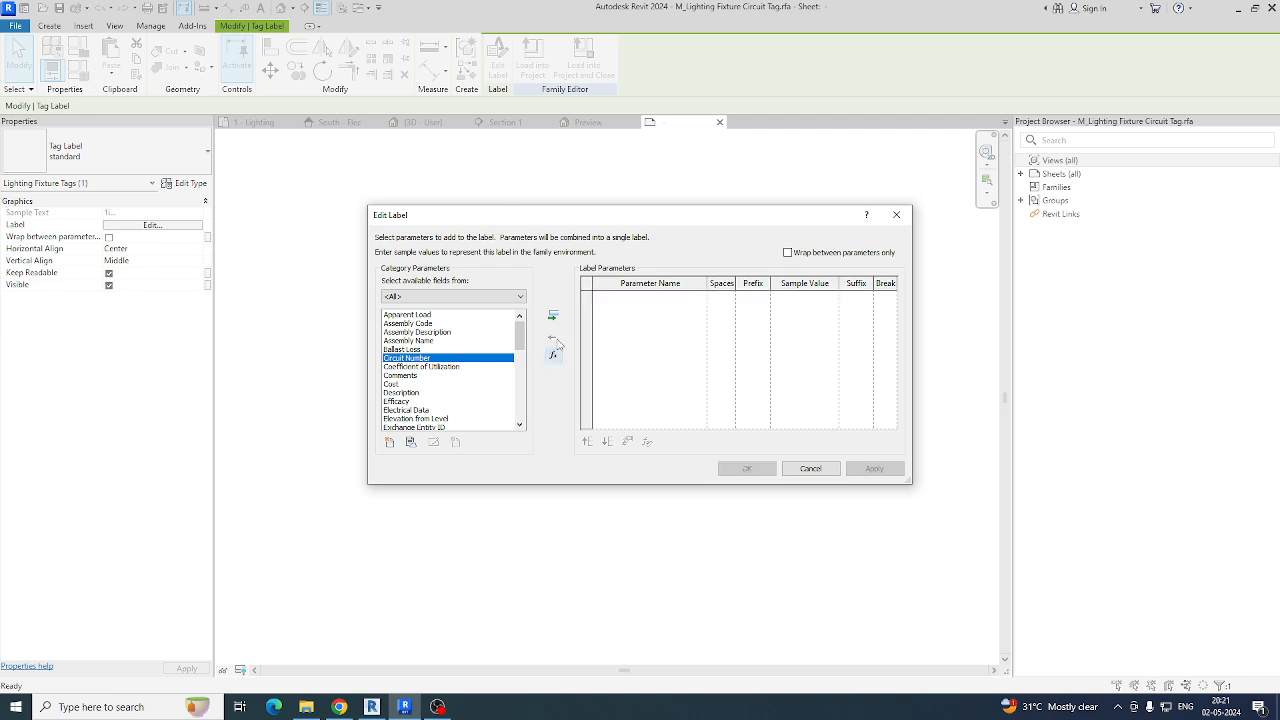
{"action": "scroll", "coordinate": [452, 367], "scroll_direction": "down", "scroll_amount": 5}
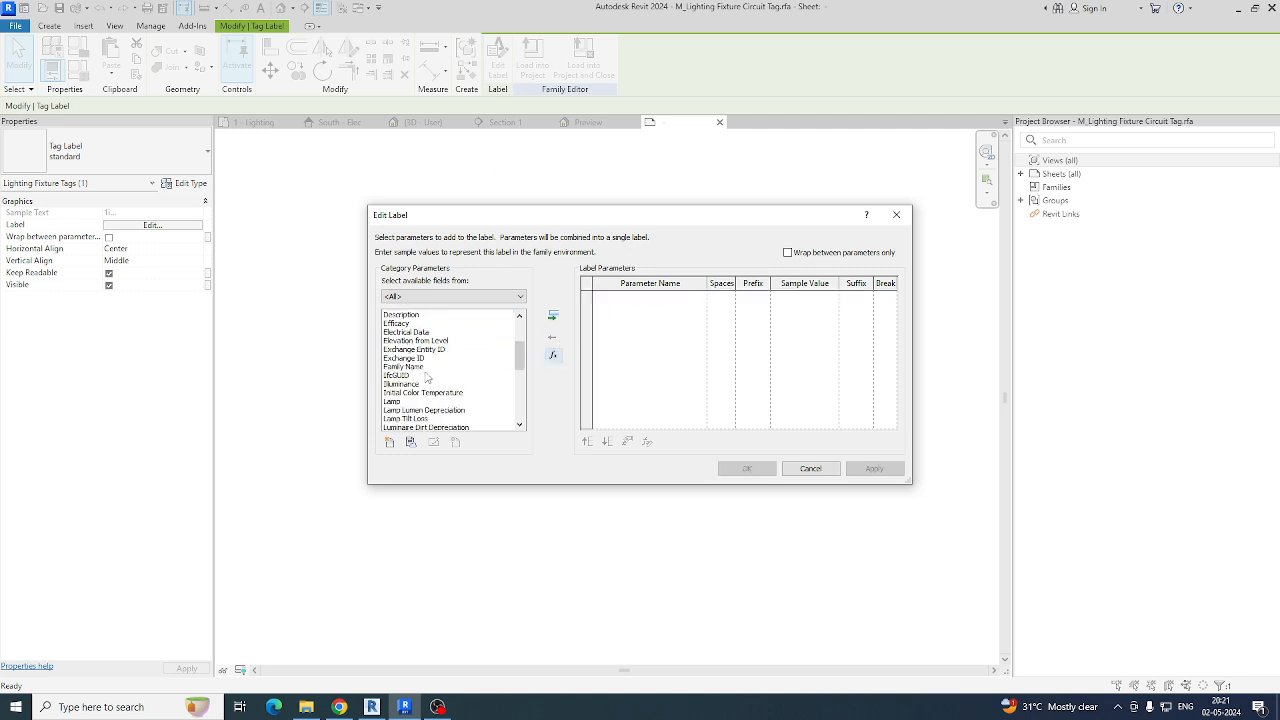
{"action": "left_click", "coordinate": [416, 380]}
{"action": "scroll", "coordinate": [413, 382], "scroll_direction": "down", "scroll_amount": 2}
{"action": "key", "text": "t"}
{"action": "scroll", "coordinate": [416, 399], "scroll_direction": "down", "scroll_amount": 3}
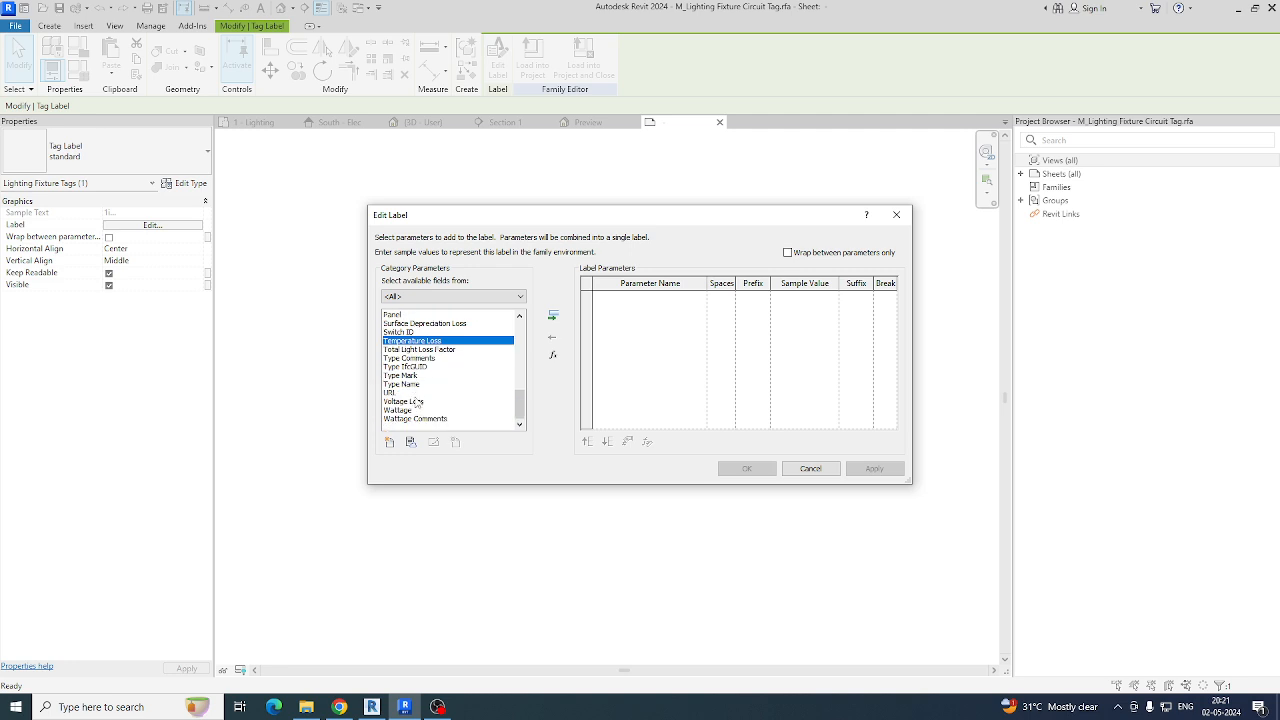
{"action": "double_click", "coordinate": [405, 376]}
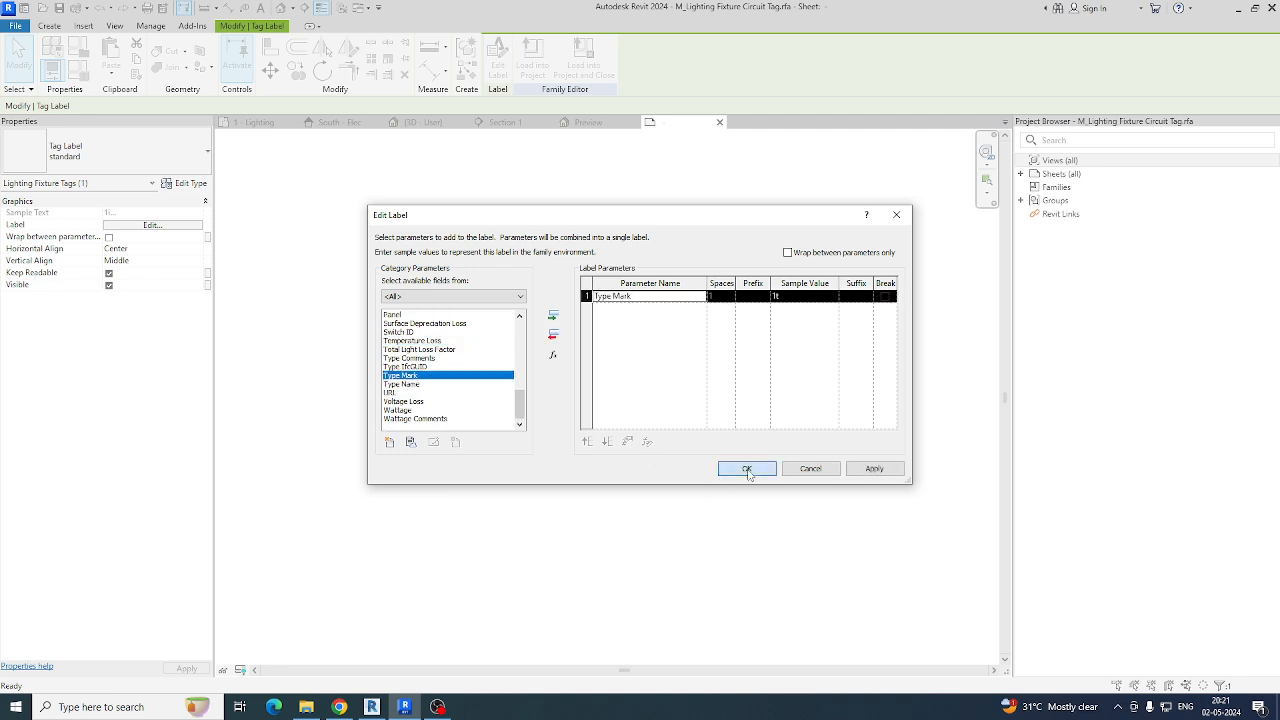
{"action": "left_click", "coordinate": [747, 469]}
Step: Load the edited tag family into ELECTRICAL-MODEL, overwriting the existing version and making the family editable
{"action": "left_click", "coordinate": [533, 58]}
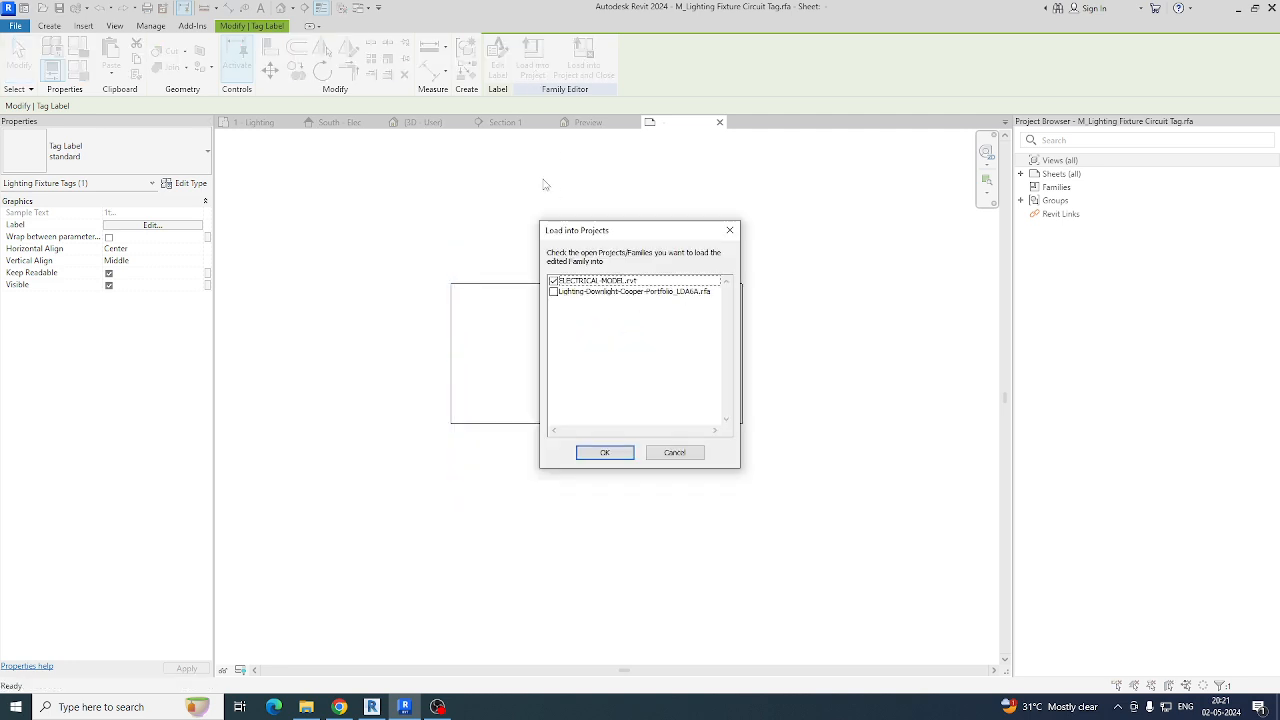
{"action": "left_click", "coordinate": [600, 453]}
{"action": "left_click", "coordinate": [572, 354]}
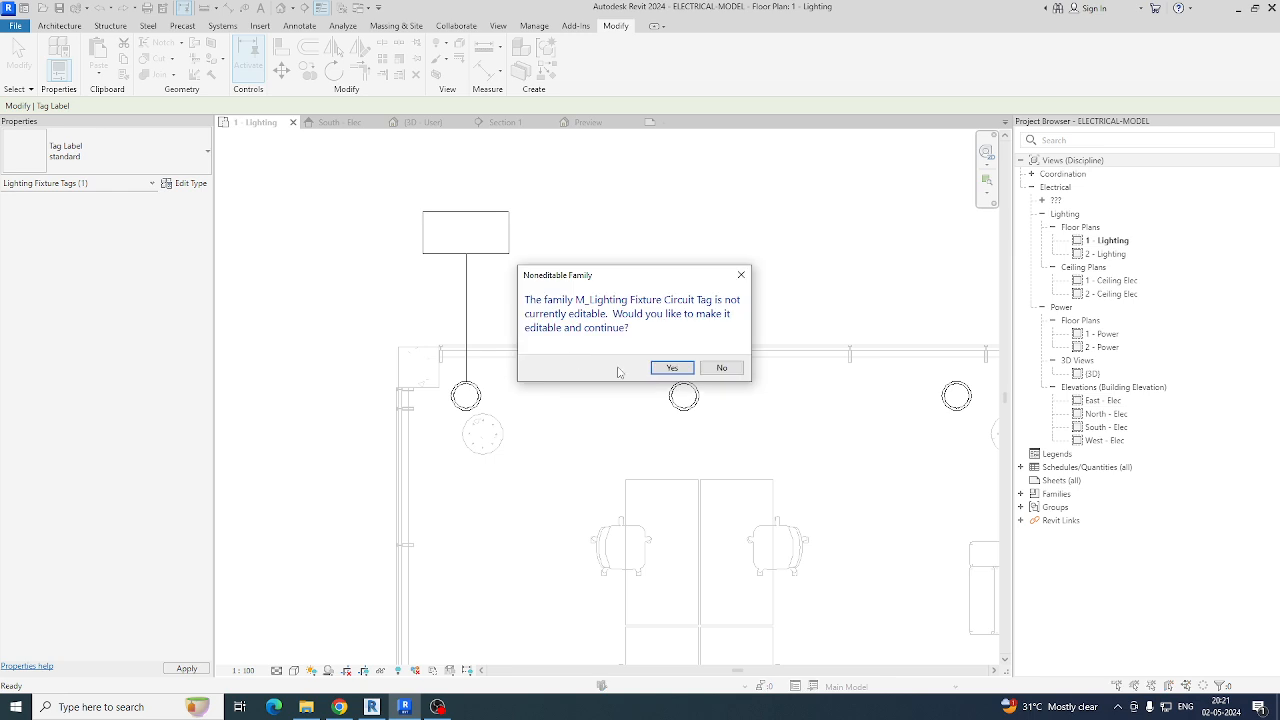
{"action": "left_click", "coordinate": [657, 370]}
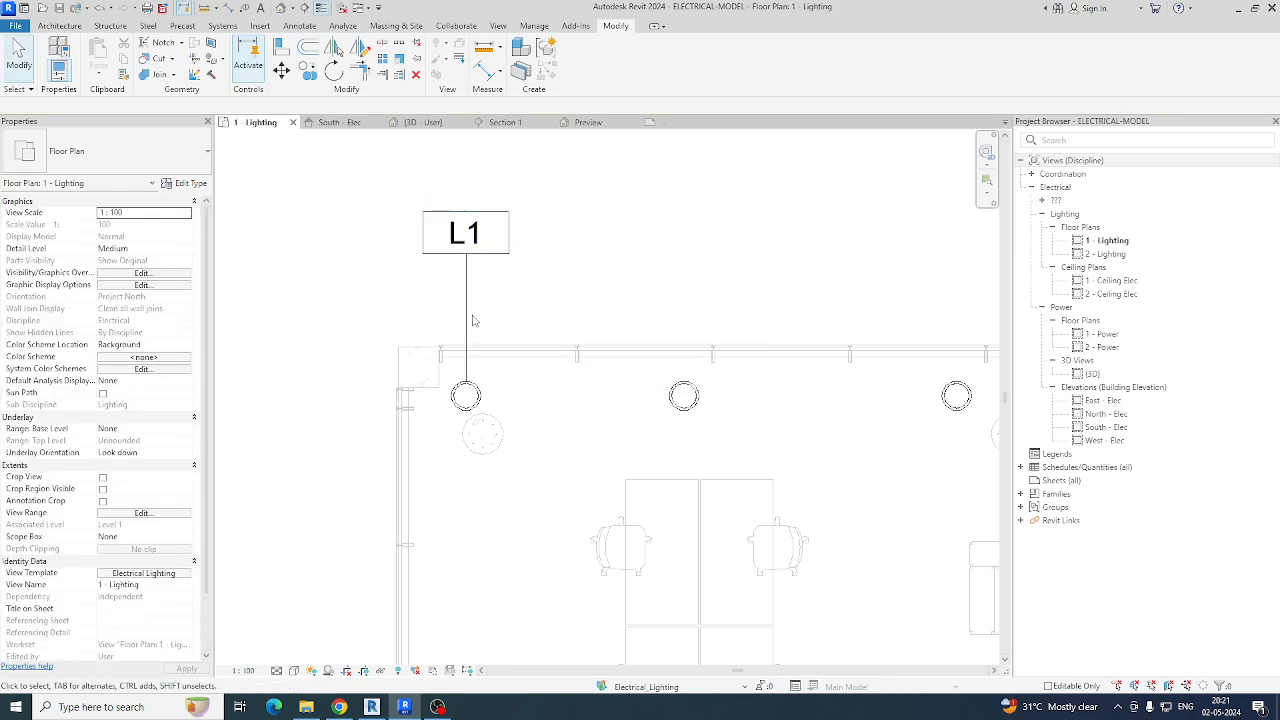
Step: Remove the leader from the L1 tag and turn off Box Visibility in its m_Boxed type
{"action": "left_click", "coordinate": [465, 303]}
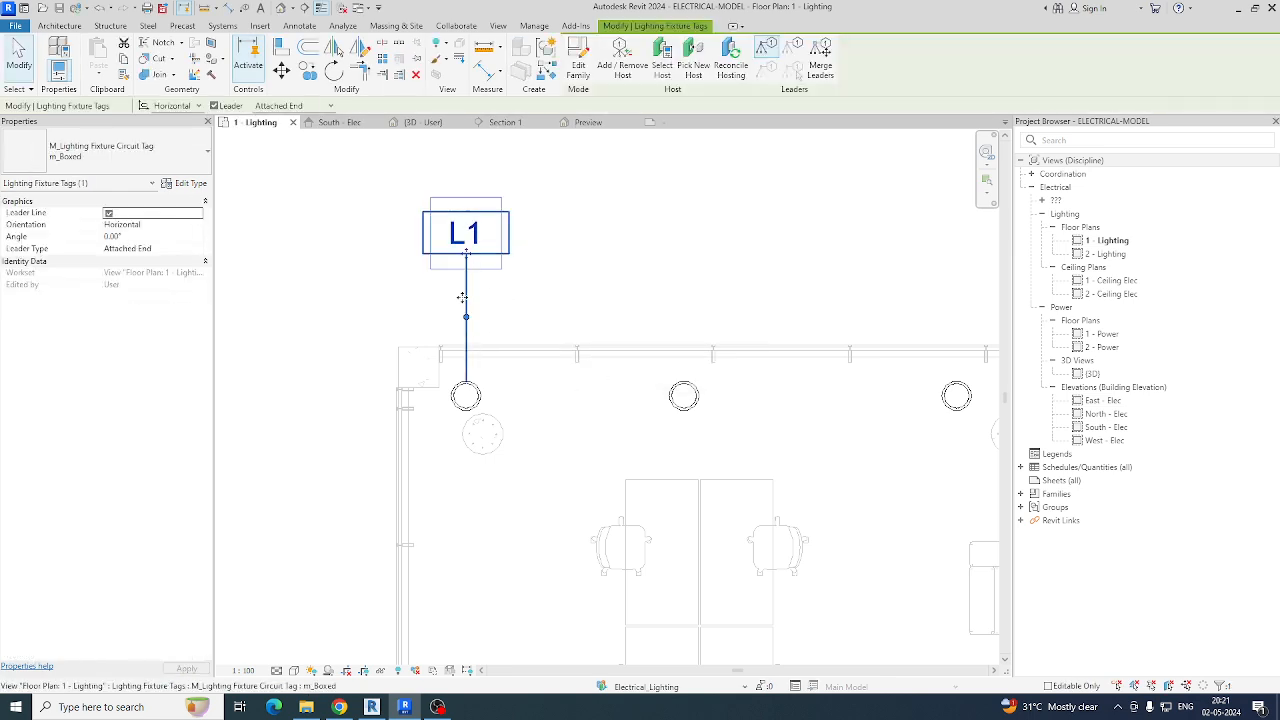
{"action": "left_click", "coordinate": [213, 105]}
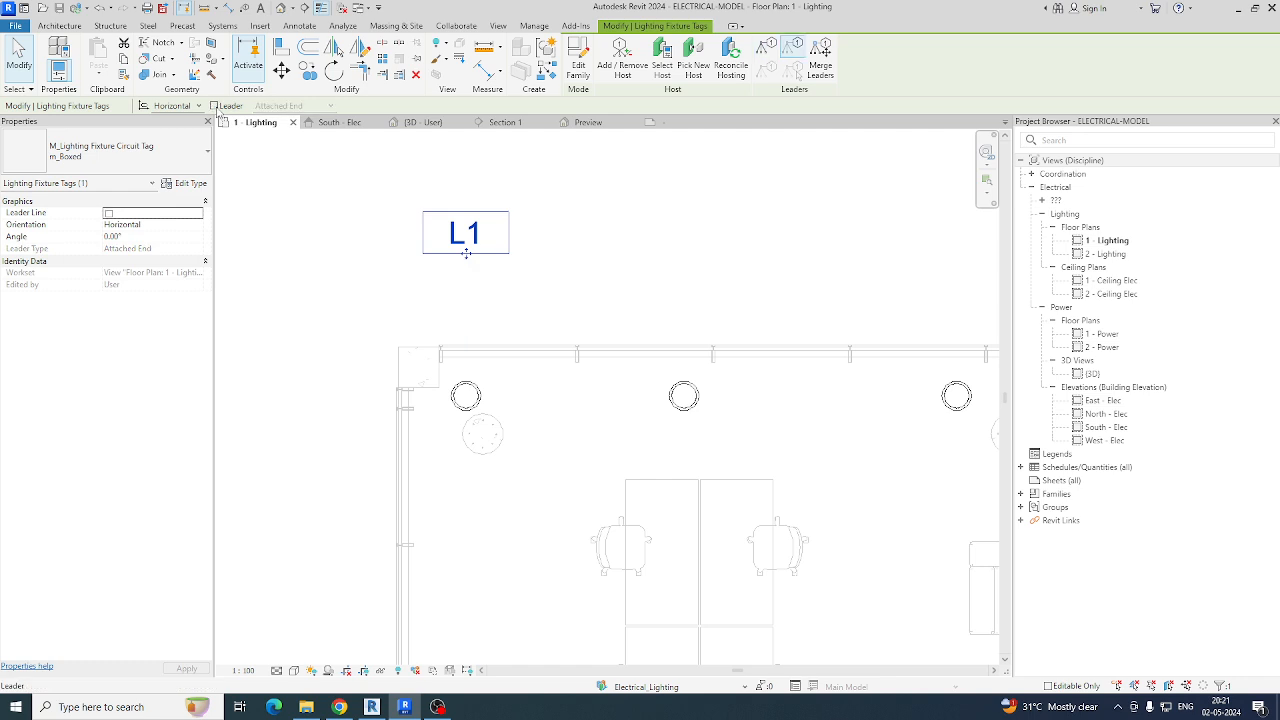
{"action": "left_click", "coordinate": [186, 183]}
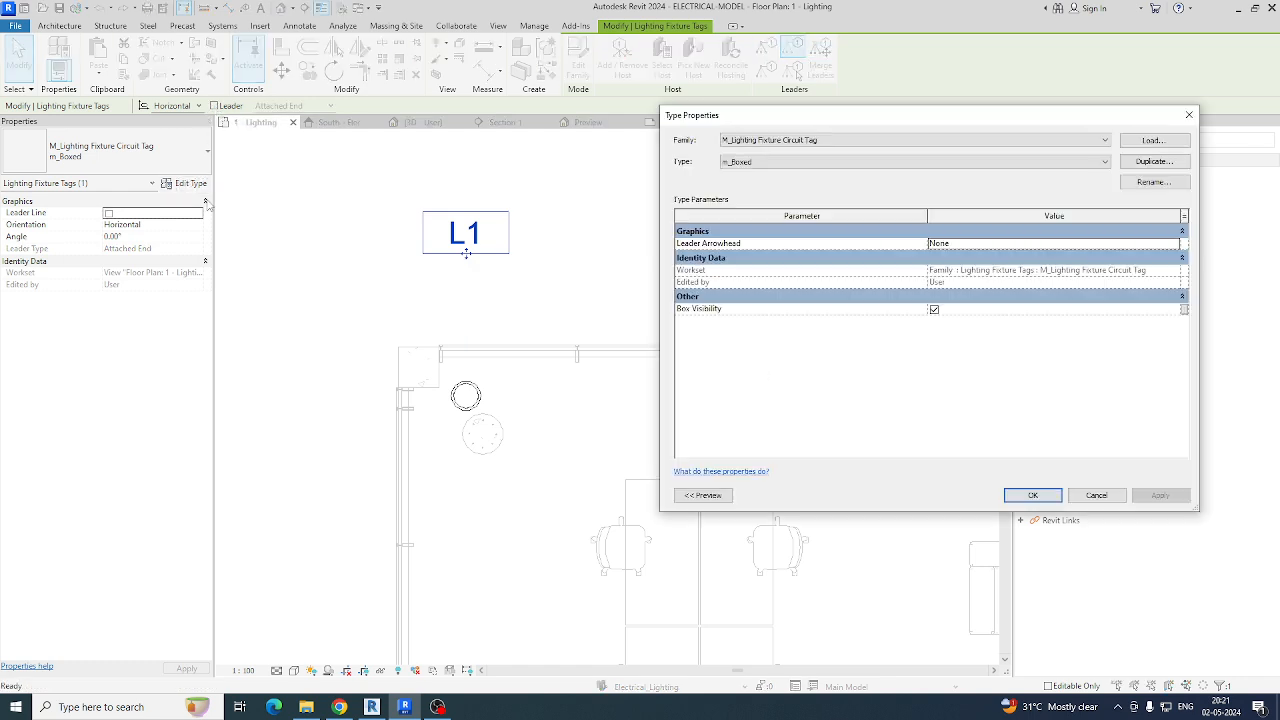
{"action": "left_click", "coordinate": [934, 310]}
{"action": "left_click", "coordinate": [1033, 495]}
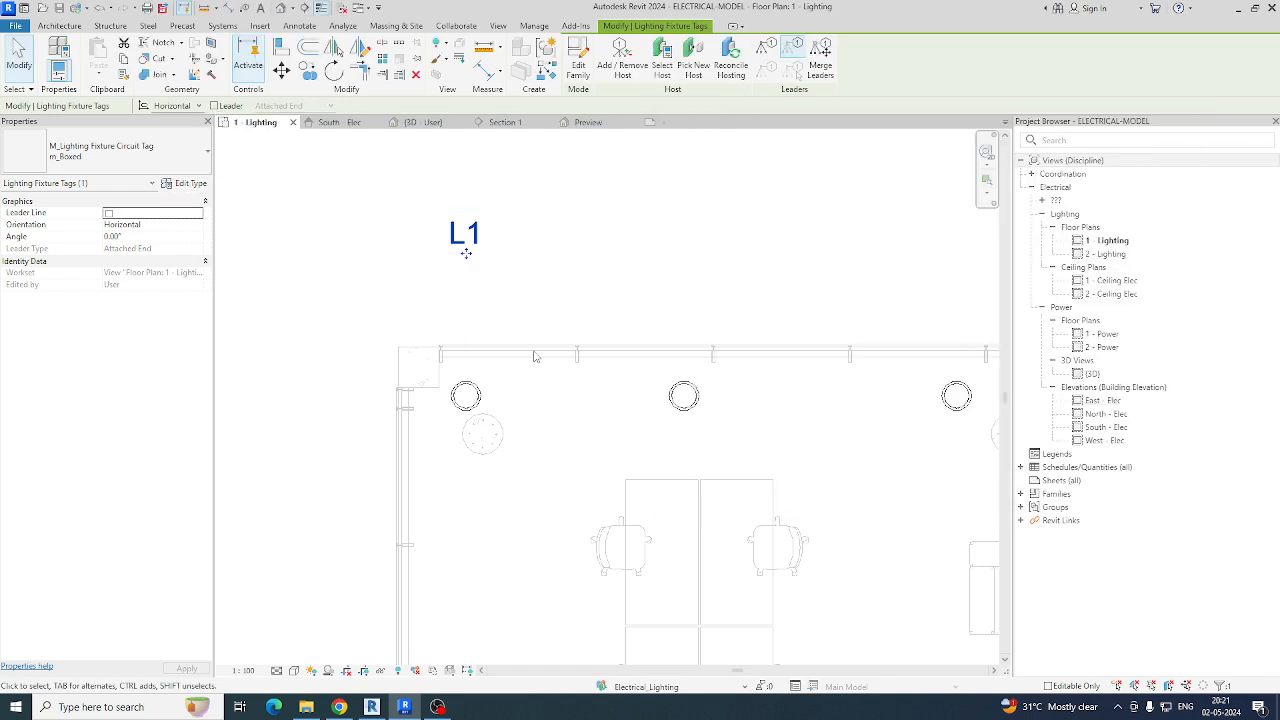
{"action": "key", "text": "Escape"}
Step: Move the L1 tag down beside the luminaire in the room's top-left corner
{"action": "left_click", "coordinate": [471, 243]}
{"action": "left_click_drag", "start_coordinate": [466, 254], "coordinate": [499, 328]}
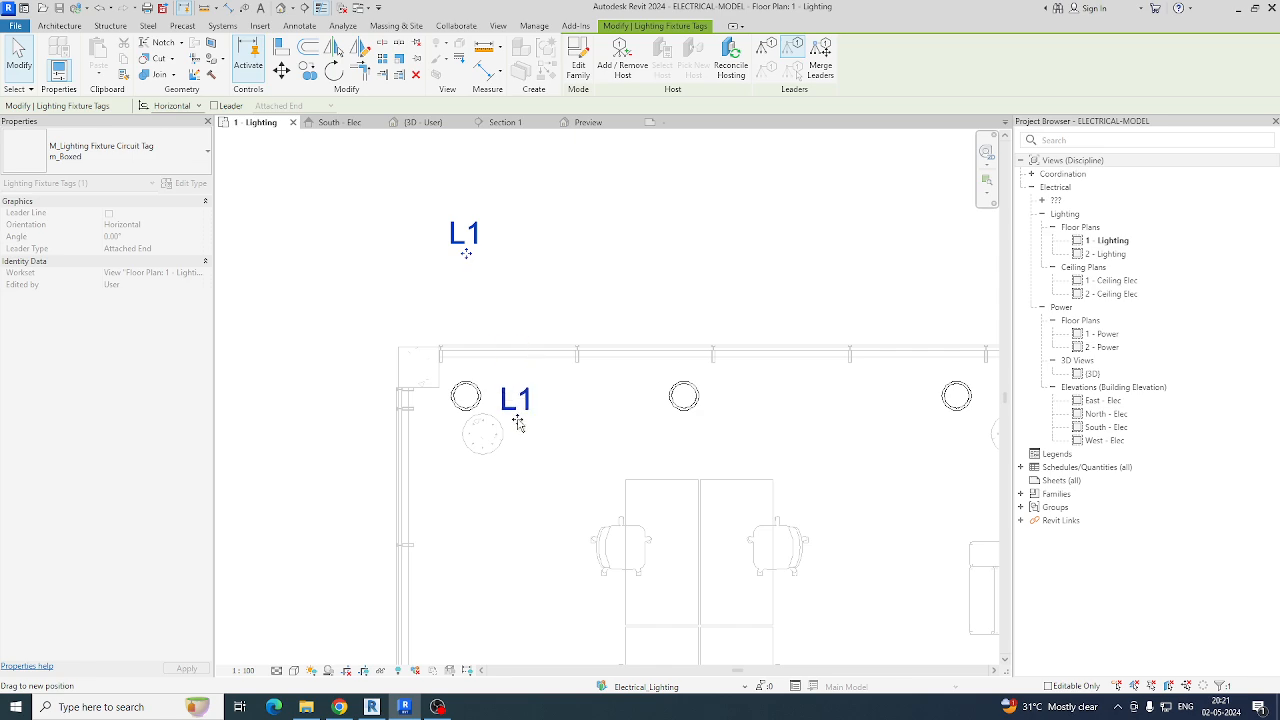
{"action": "left_click_drag", "start_coordinate": [517, 420], "coordinate": [508, 414]}
{"action": "left_click", "coordinate": [556, 440]}
Step: Assign type L2 to the five luminaires of the second row, which runs through the desks and seating area
{"action": "scroll", "coordinate": [556, 440], "scroll_direction": "down", "scroll_amount": 2}
{"action": "middle_click_drag", "start_coordinate": [586, 460], "coordinate": [486, 320]}
{"action": "scroll", "coordinate": [486, 321], "scroll_direction": "down", "scroll_amount": 1}
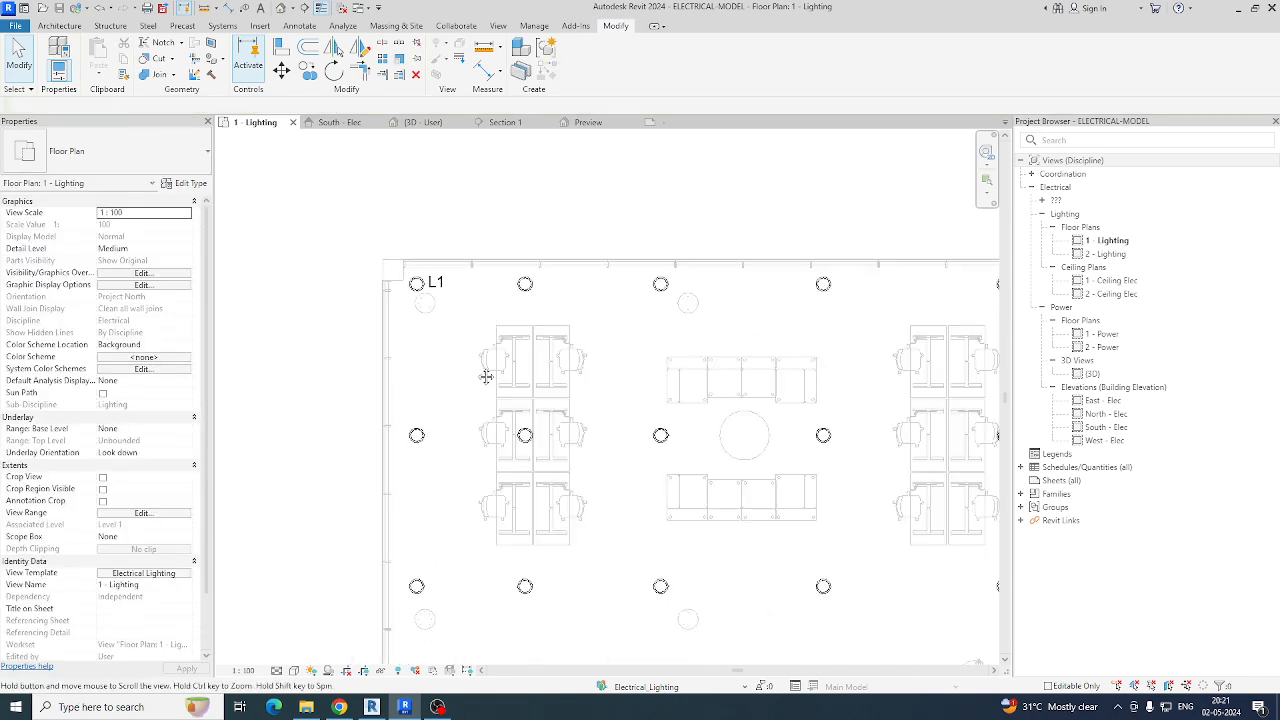
{"action": "scroll", "coordinate": [486, 376], "scroll_direction": "down", "scroll_amount": 1}
{"action": "middle_click_drag", "start_coordinate": [486, 376], "coordinate": [473, 306]}
{"action": "left_click_drag", "start_coordinate": [313, 327], "coordinate": [895, 378]}
{"action": "left_click", "coordinate": [120, 151]}
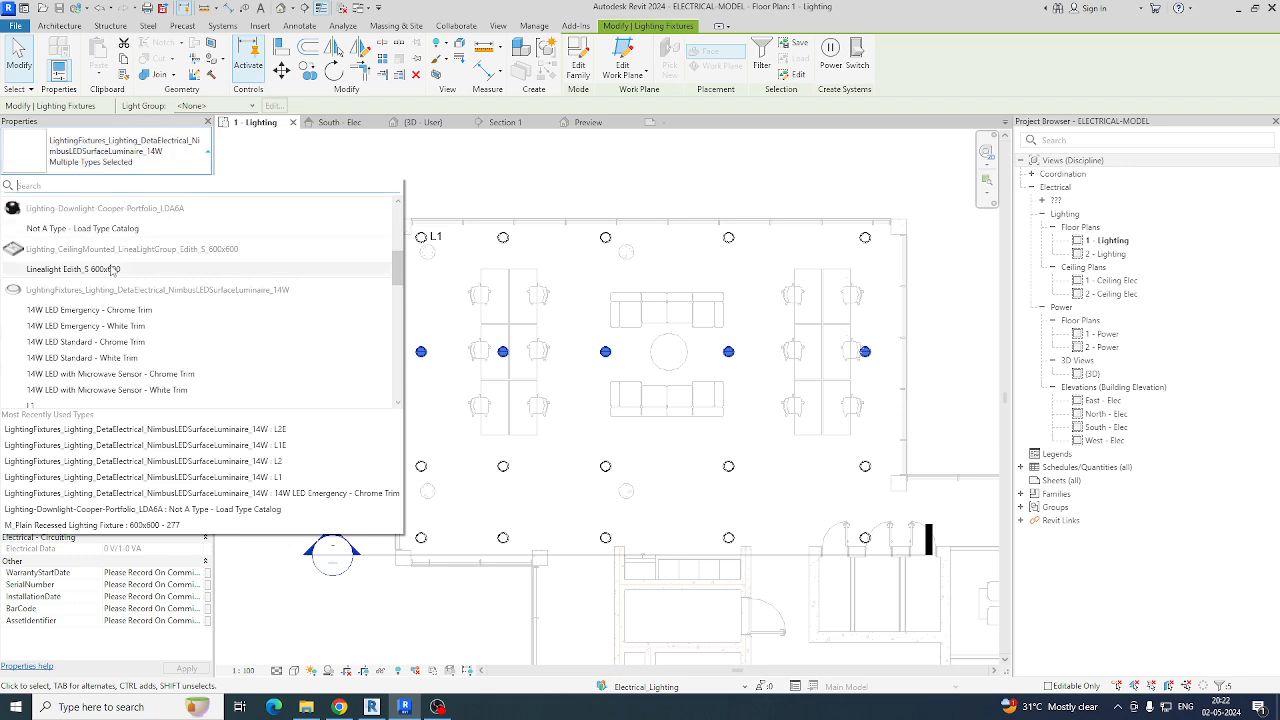
{"action": "scroll", "coordinate": [120, 276], "scroll_direction": "down", "scroll_amount": 2}
{"action": "left_click", "coordinate": [29, 314]}
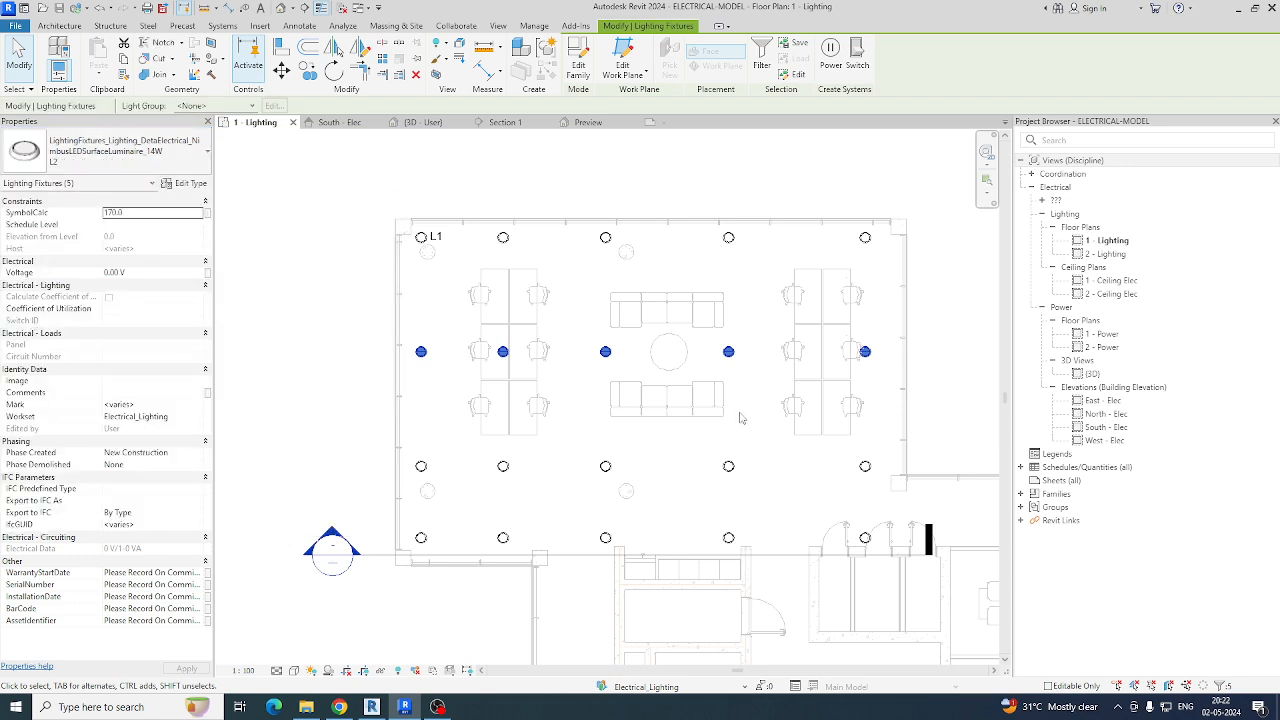
{"action": "left_click", "coordinate": [741, 417]}
Step: Assign type L2E to the third-row luminaires in the second and fourth columns
{"action": "left_click_drag", "start_coordinate": [483, 455], "coordinate": [620, 492]}
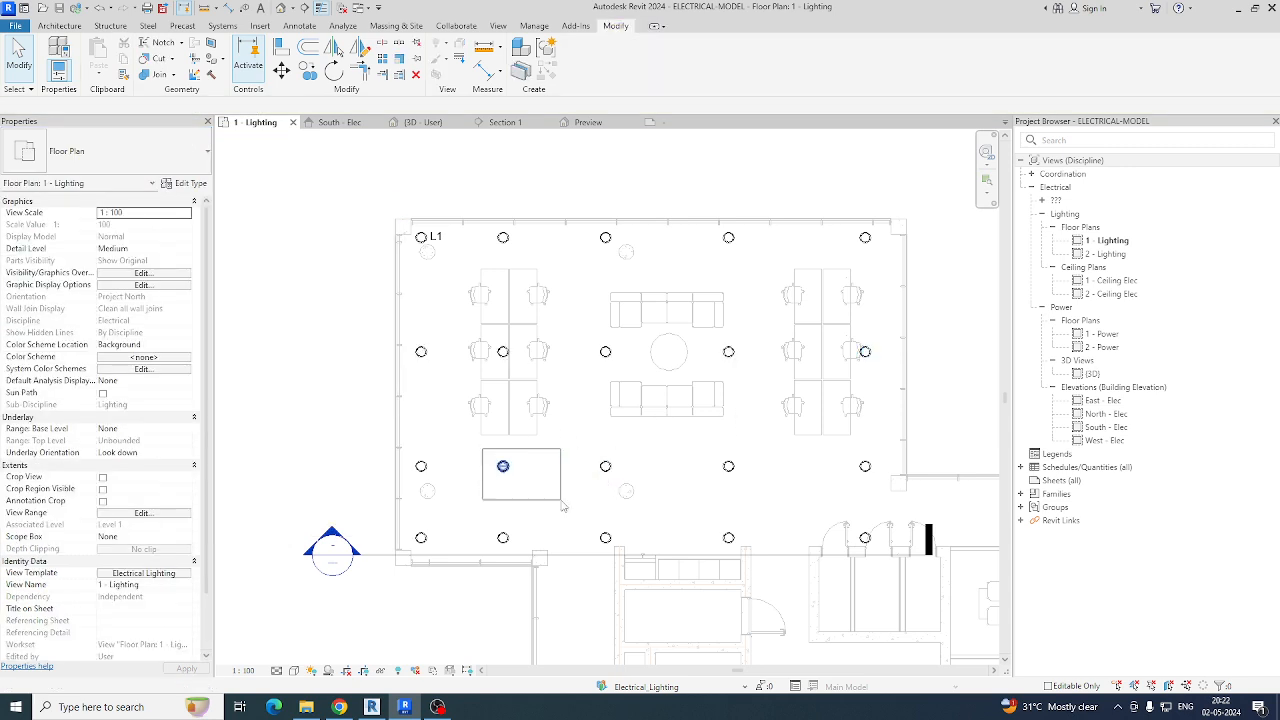
{"action": "left_click", "coordinate": [728, 466], "text": "ctrl"}
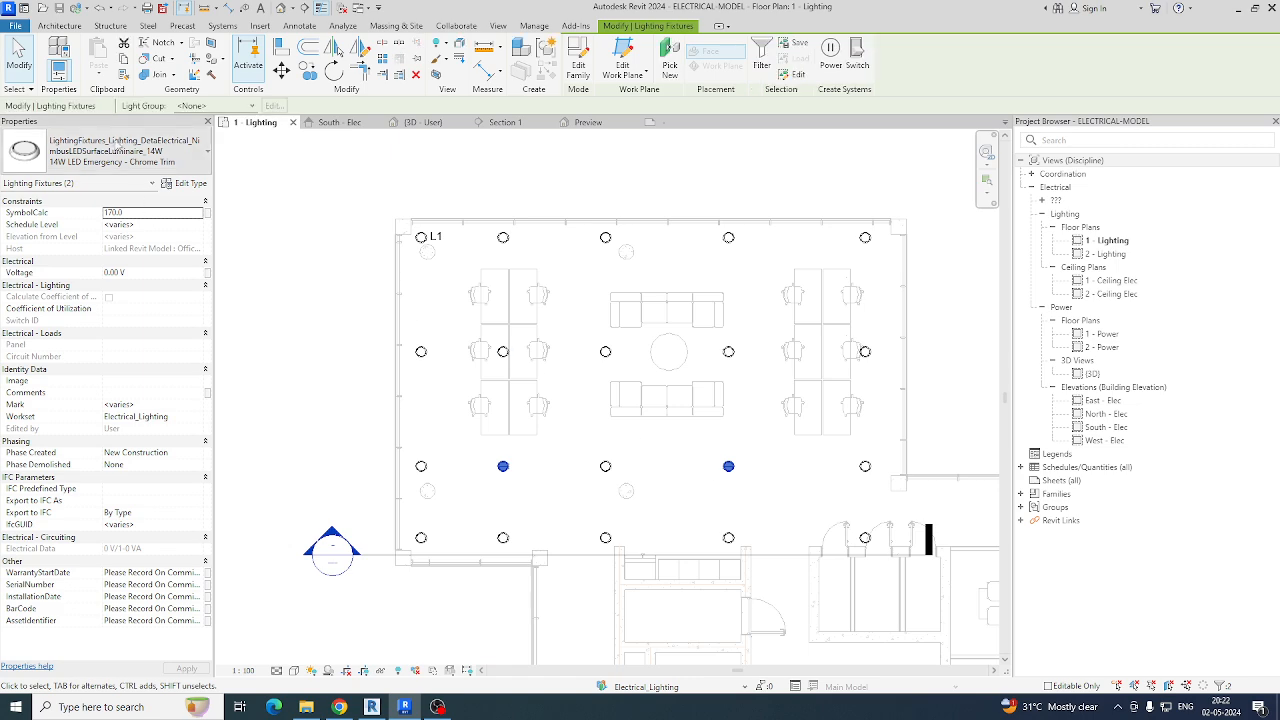
{"action": "left_click", "coordinate": [137, 157]}
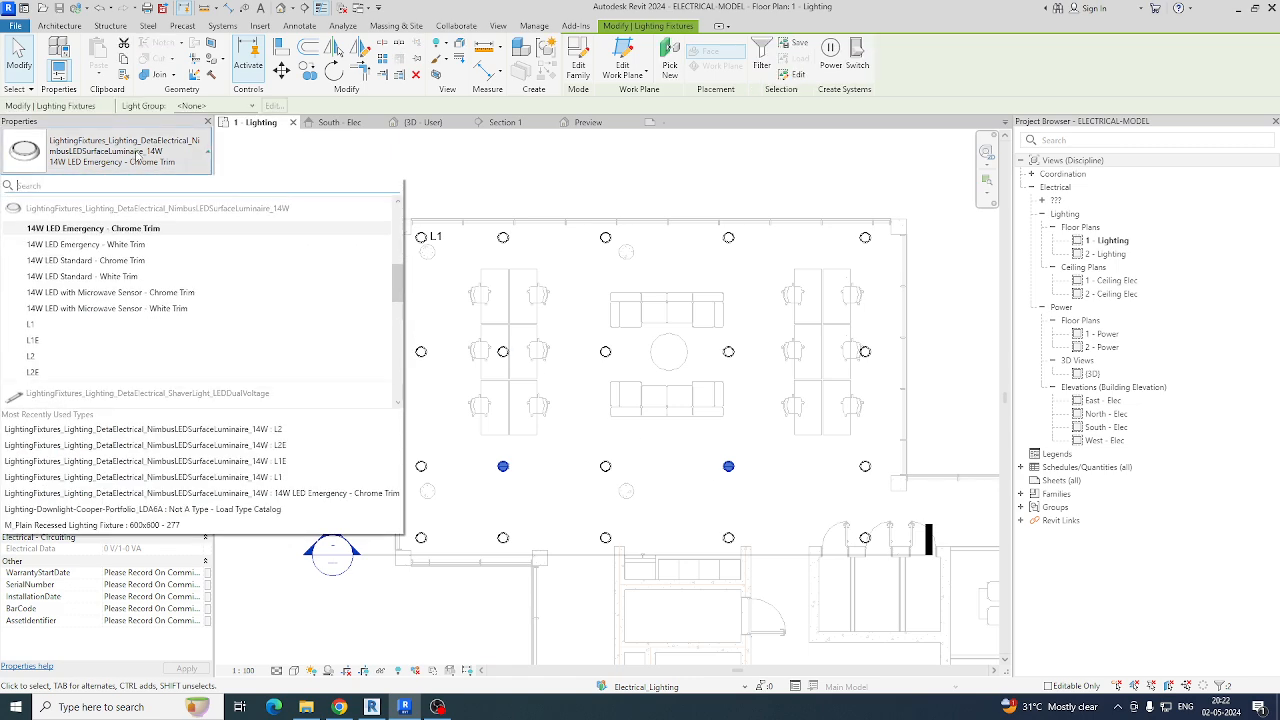
{"action": "left_click", "coordinate": [32, 372]}
{"action": "left_click", "coordinate": [593, 271]}
Step: Assign type L1E to the top and bottom luminaires of the third column
{"action": "left_click_drag", "start_coordinate": [588, 206], "coordinate": [628, 265]}
{"action": "left_click_drag", "start_coordinate": [560, 512], "coordinate": [652, 574], "text": "ctrl"}
{"action": "left_click", "coordinate": [160, 157]}
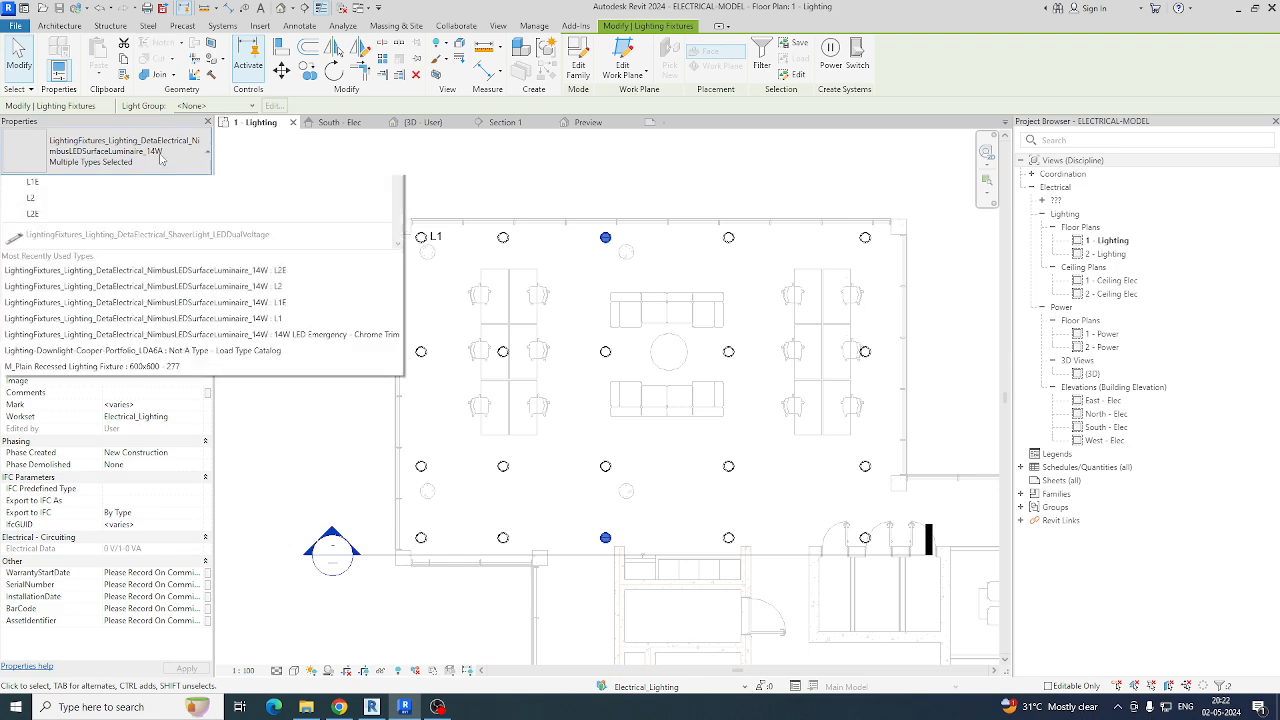
{"action": "left_click", "coordinate": [75, 343]}
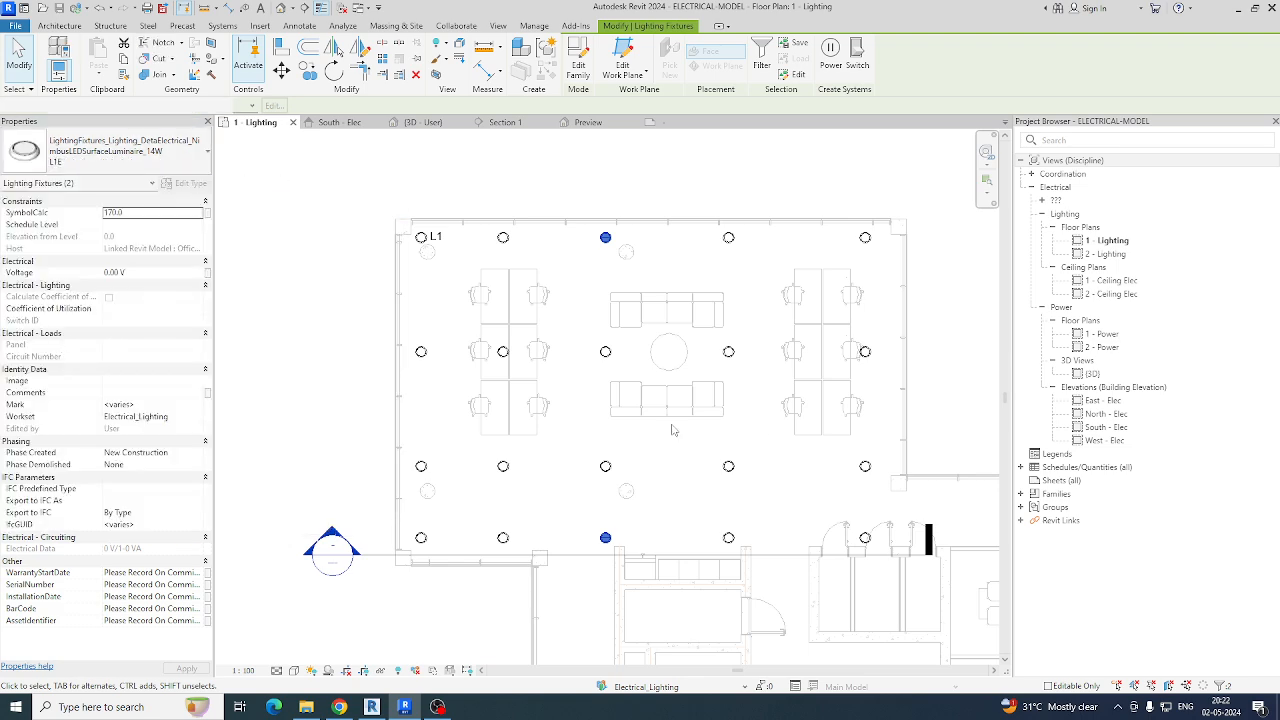
{"action": "left_click", "coordinate": [780, 430]}
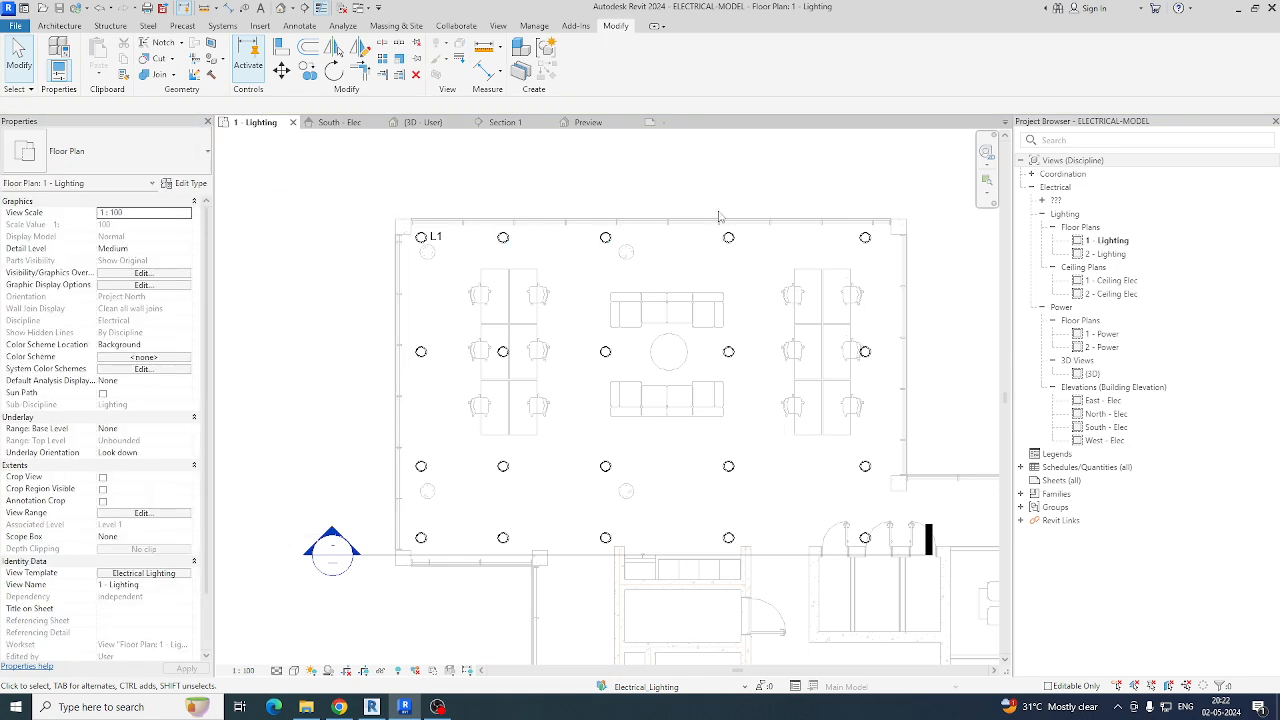
Step: Assign type L1 to the top-row luminaires in the fourth and fifth columns
{"action": "left_click_drag", "start_coordinate": [665, 210], "coordinate": [902, 292]}
{"action": "left_click", "coordinate": [135, 152]}
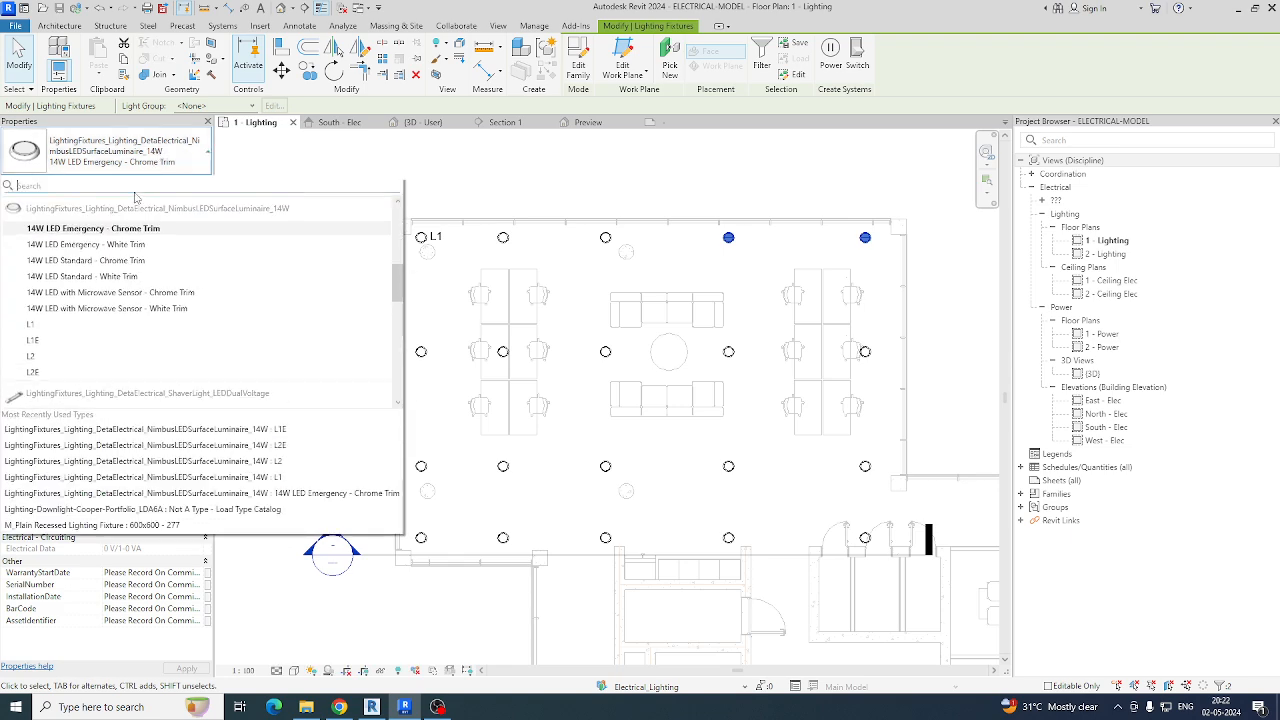
{"action": "left_click", "coordinate": [67, 328]}
{"action": "left_click", "coordinate": [847, 477]}
Step: Assign type L1 to the four luminaires in the two bottom rows of the fourth and fifth columns
{"action": "left_click_drag", "start_coordinate": [673, 447], "coordinate": [890, 574]}
{"action": "left_click", "coordinate": [120, 160]}
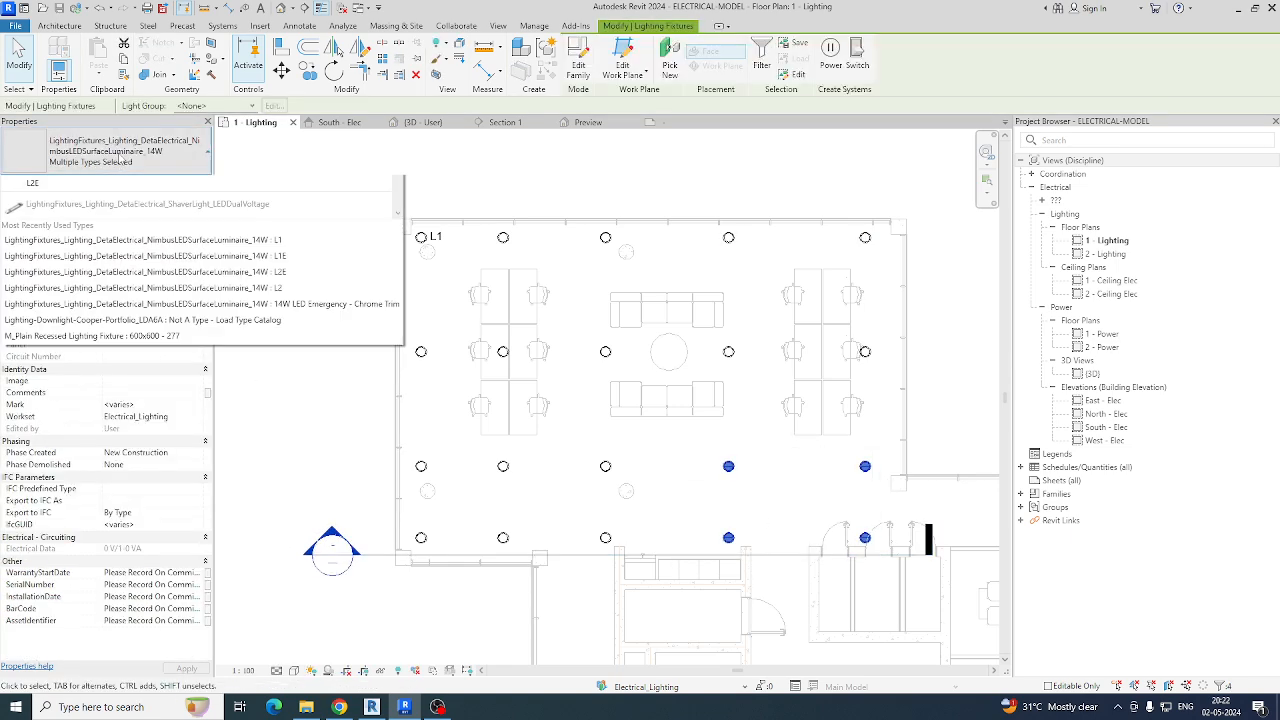
{"action": "left_click", "coordinate": [40, 326]}
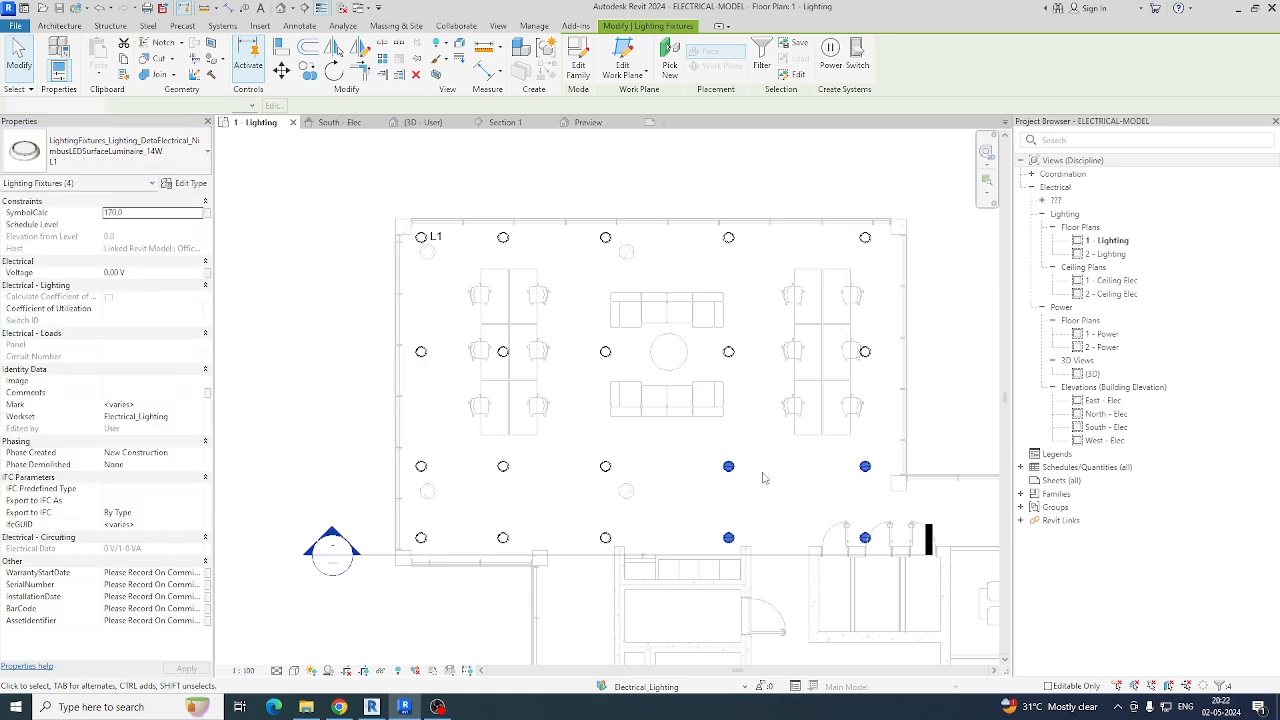
{"action": "left_click", "coordinate": [762, 478]}
Step: Tag the top-row luminaires of the second and third columns by category without leaders, placing each tag beside its fixture
{"action": "key", "text": "t"}
{"action": "key", "text": "g"}
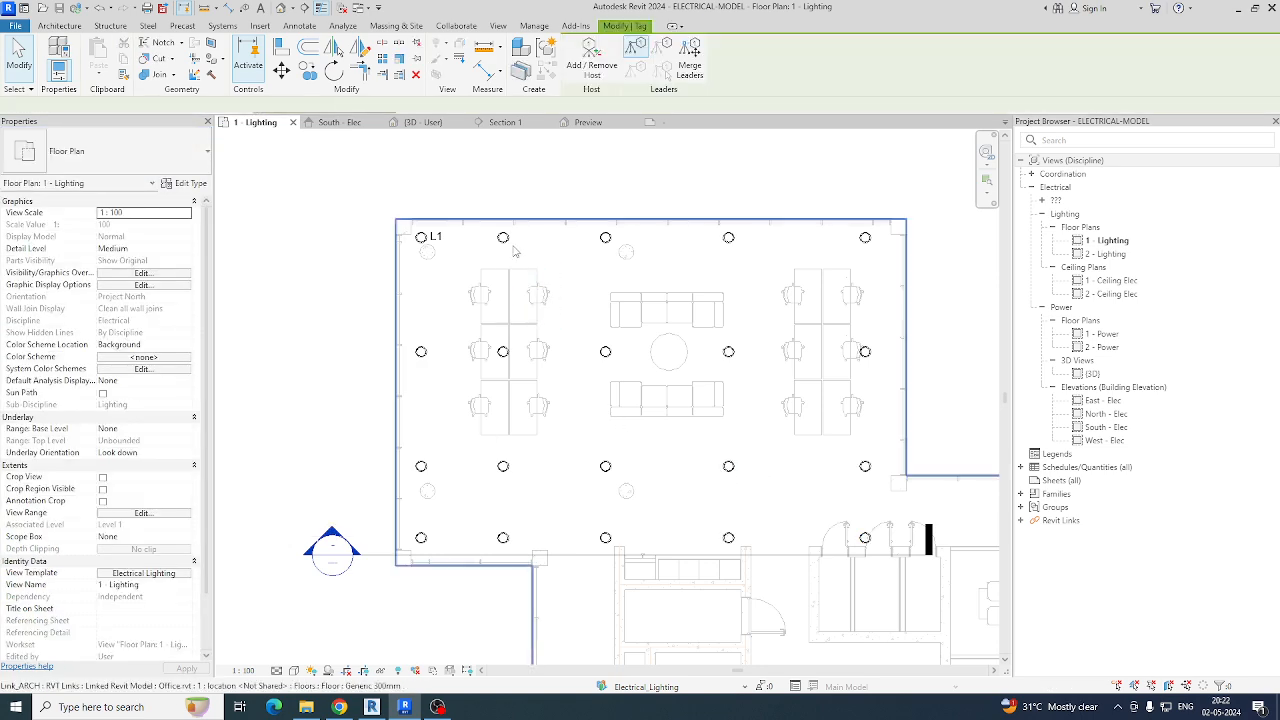
{"action": "scroll", "coordinate": [515, 252], "scroll_direction": "up", "scroll_amount": 3}
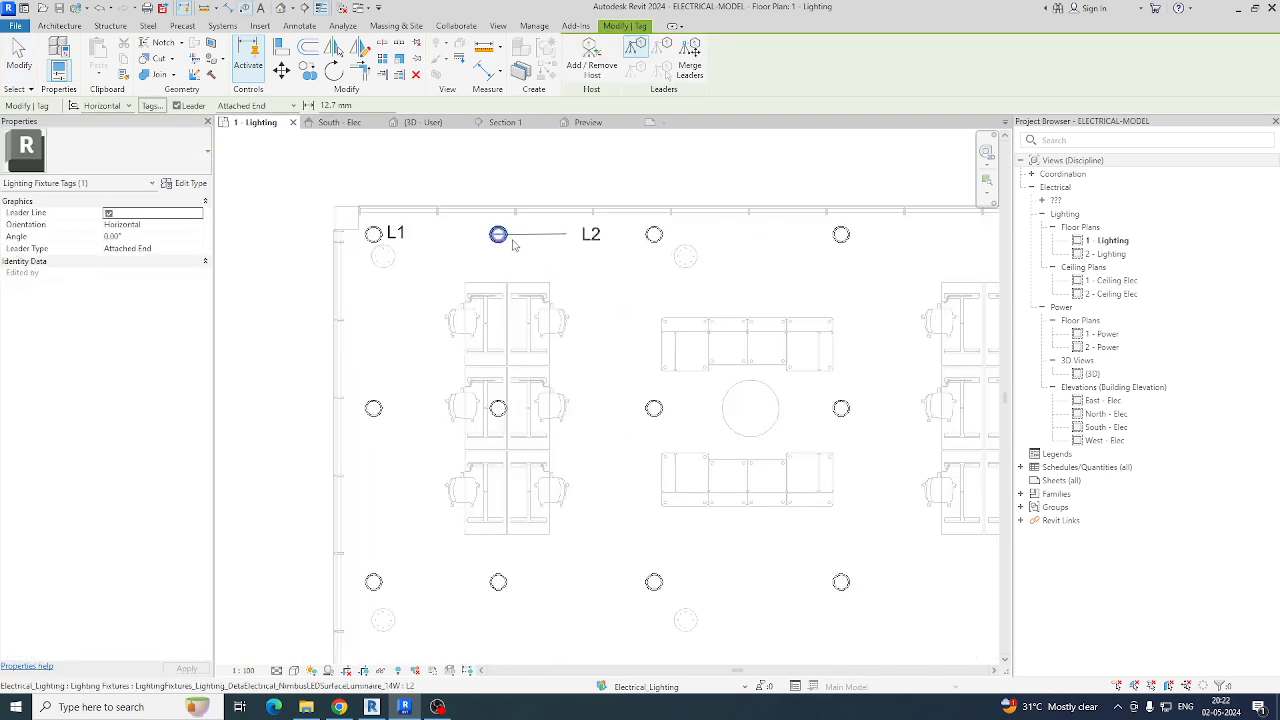
{"action": "left_click", "coordinate": [176, 106]}
{"action": "scroll", "coordinate": [570, 244], "scroll_direction": "up", "scroll_amount": 2}
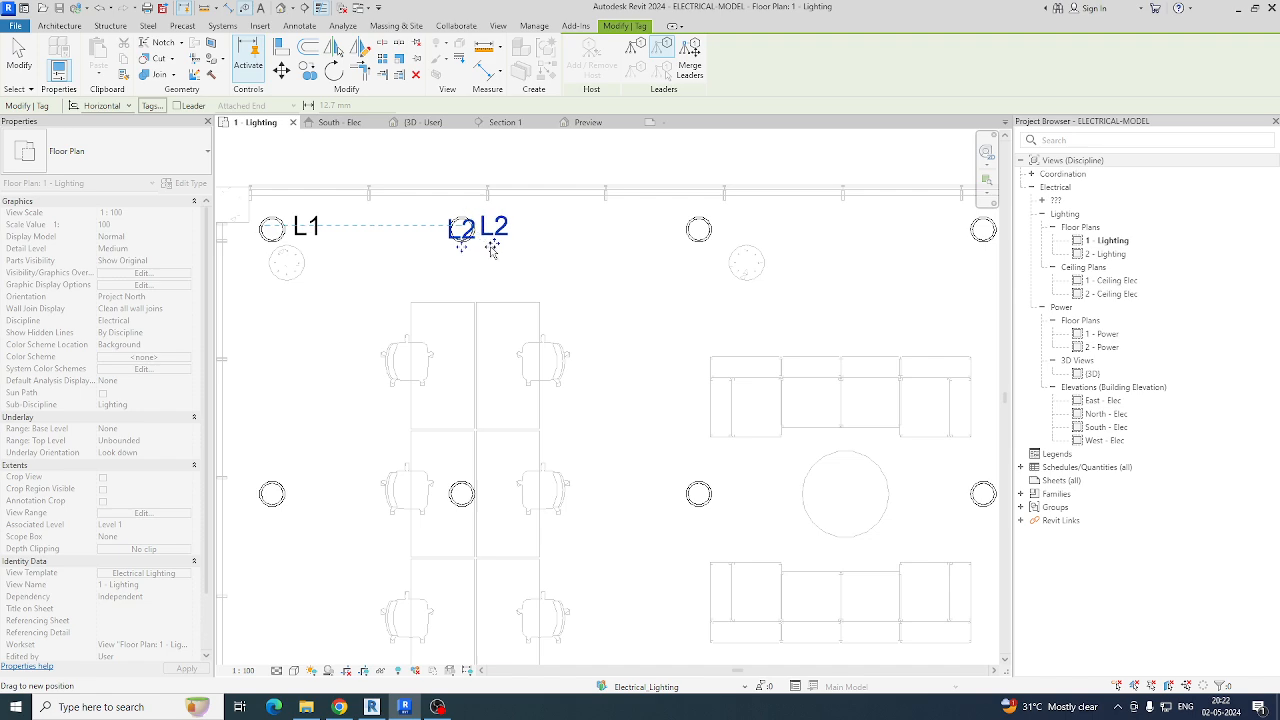
{"action": "left_click", "coordinate": [752, 246]}
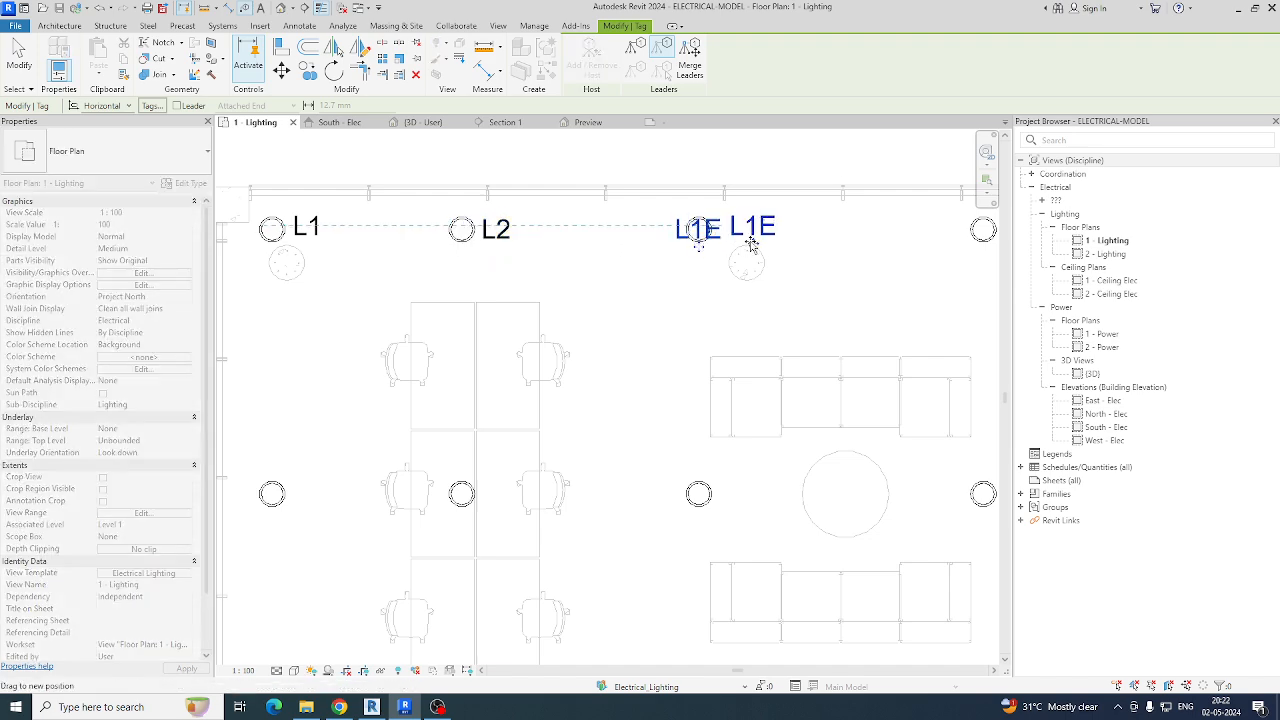
{"action": "key", "text": "Escape"}
Step: Delete the L1E, L2 and L1 tags along the top row of luminaires
{"action": "scroll", "coordinate": [750, 250], "scroll_direction": "down", "scroll_amount": 3}
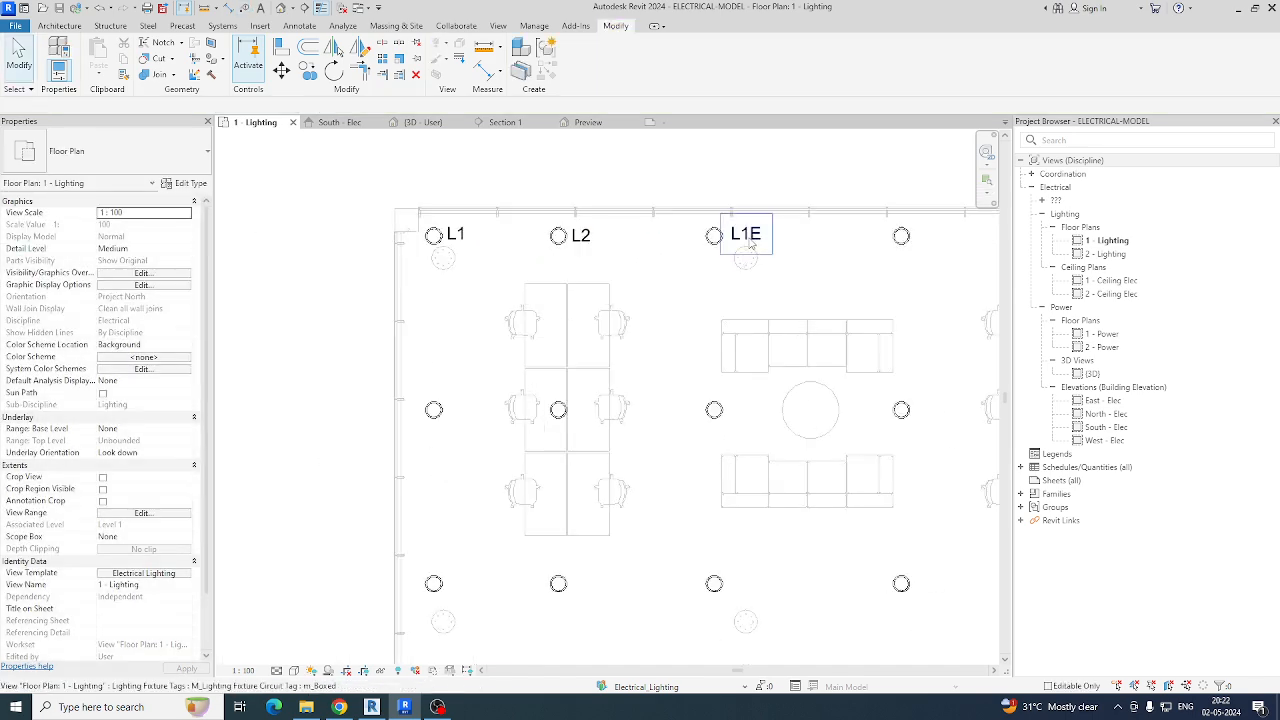
{"action": "left_click", "coordinate": [745, 244]}
{"action": "key", "text": "Delete"}
{"action": "left_click", "coordinate": [580, 235]}
{"action": "key", "text": "Delete"}
{"action": "left_click", "coordinate": [455, 234]}
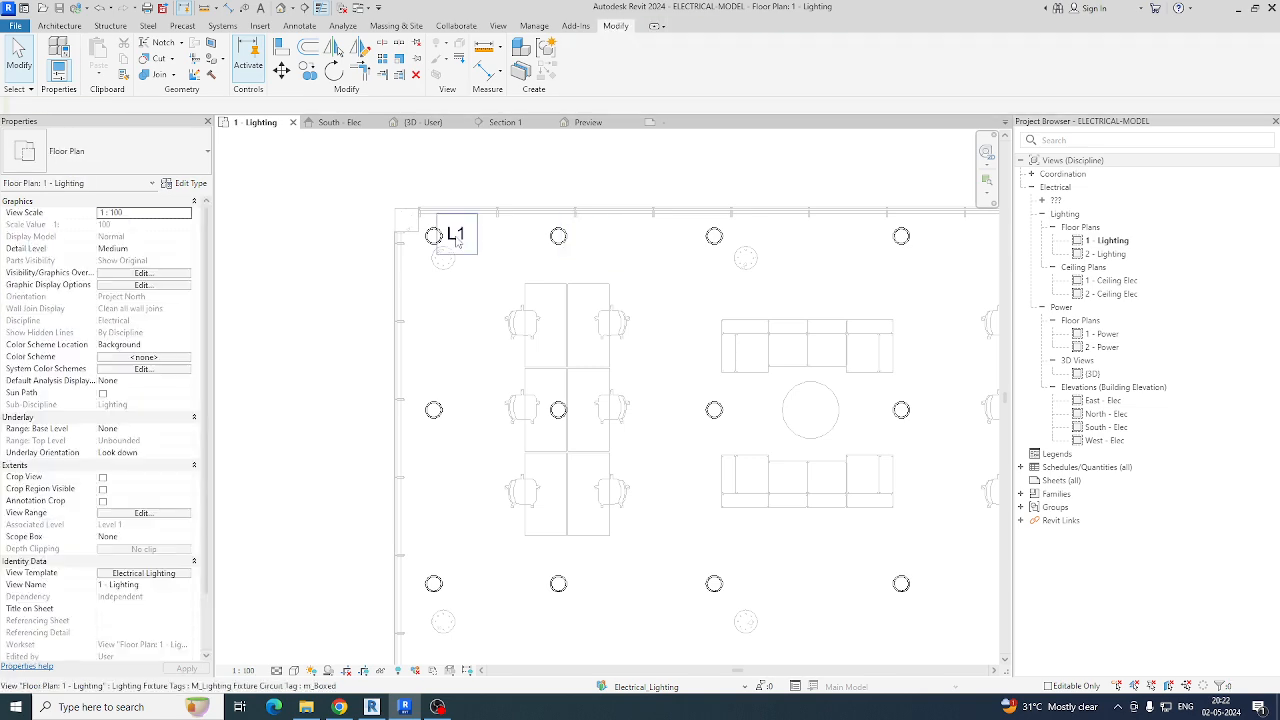
{"action": "key", "text": "Delete"}
Step: Tag all untagged lighting fixtures in the current view with the M_Lighting Fixture Circuit Tag, horizontal and without leaders
{"action": "scroll", "coordinate": [546, 278], "scroll_direction": "down", "scroll_amount": 3}
{"action": "middle_click_drag", "start_coordinate": [546, 278], "coordinate": [480, 277]}
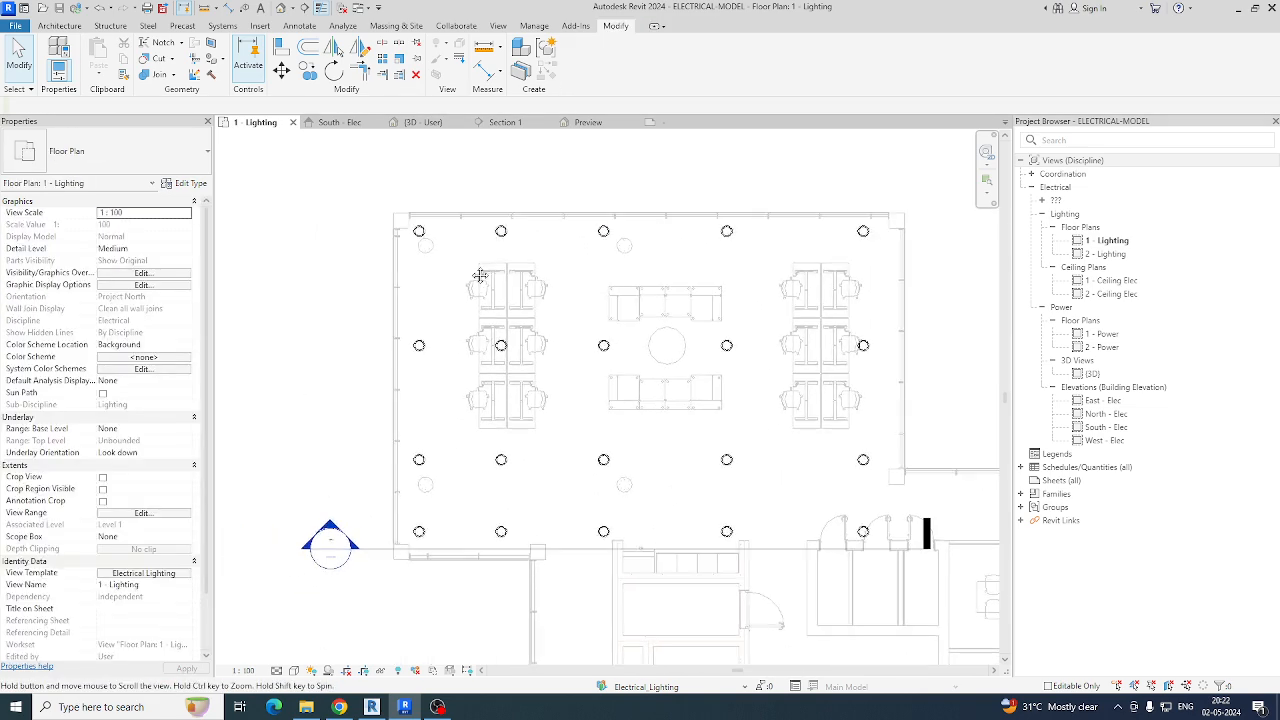
{"action": "left_click", "coordinate": [300, 26]}
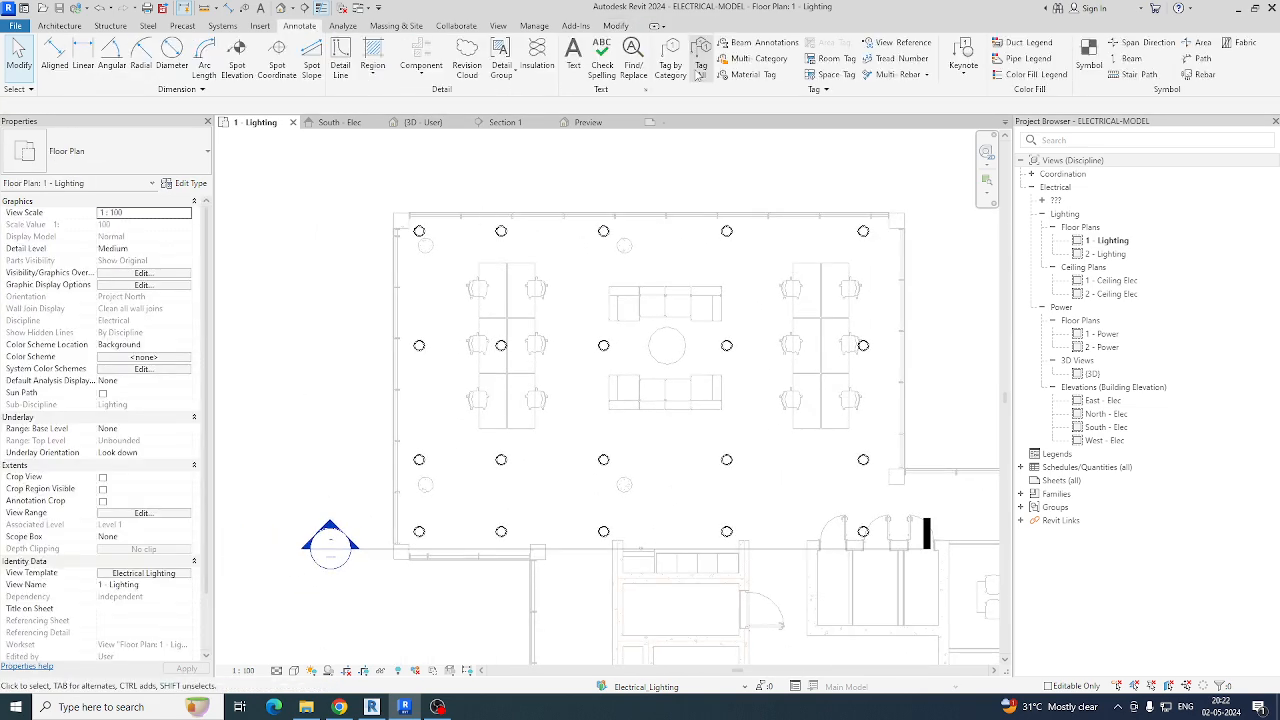
{"action": "left_click", "coordinate": [684, 58]}
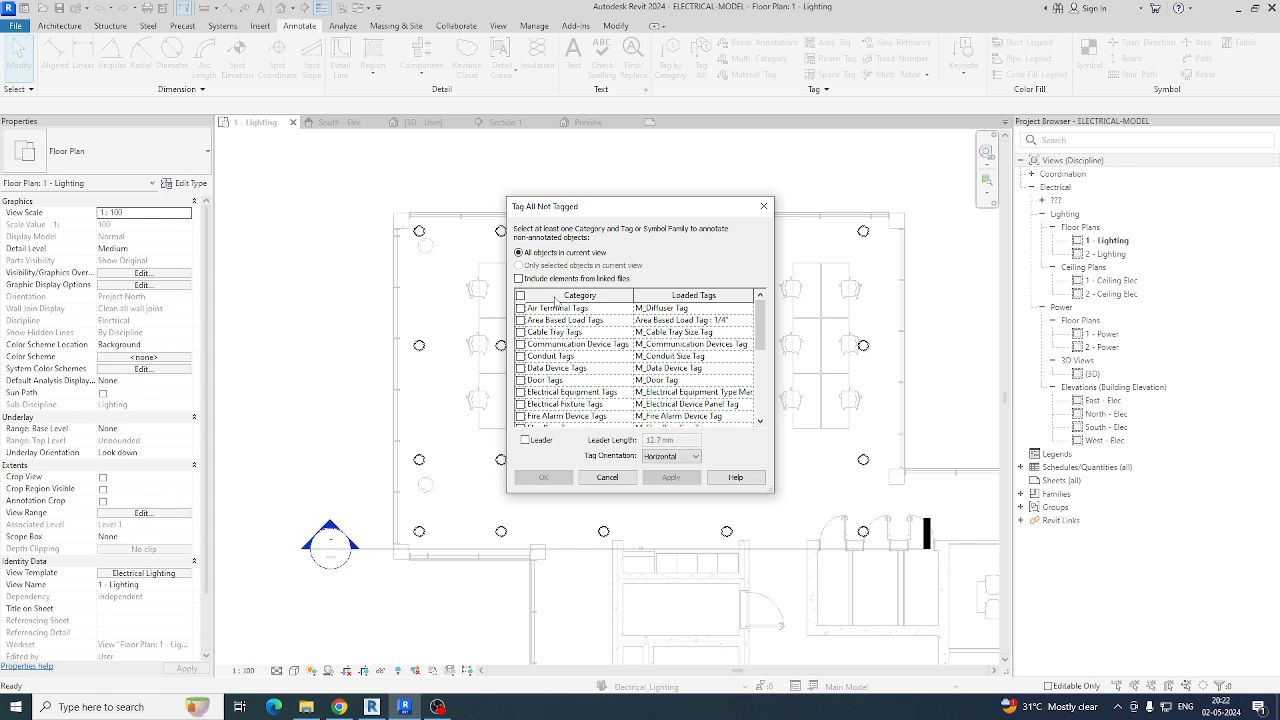
{"action": "scroll", "coordinate": [560, 360], "scroll_direction": "down", "scroll_amount": 5}
{"action": "left_click", "coordinate": [563, 372]}
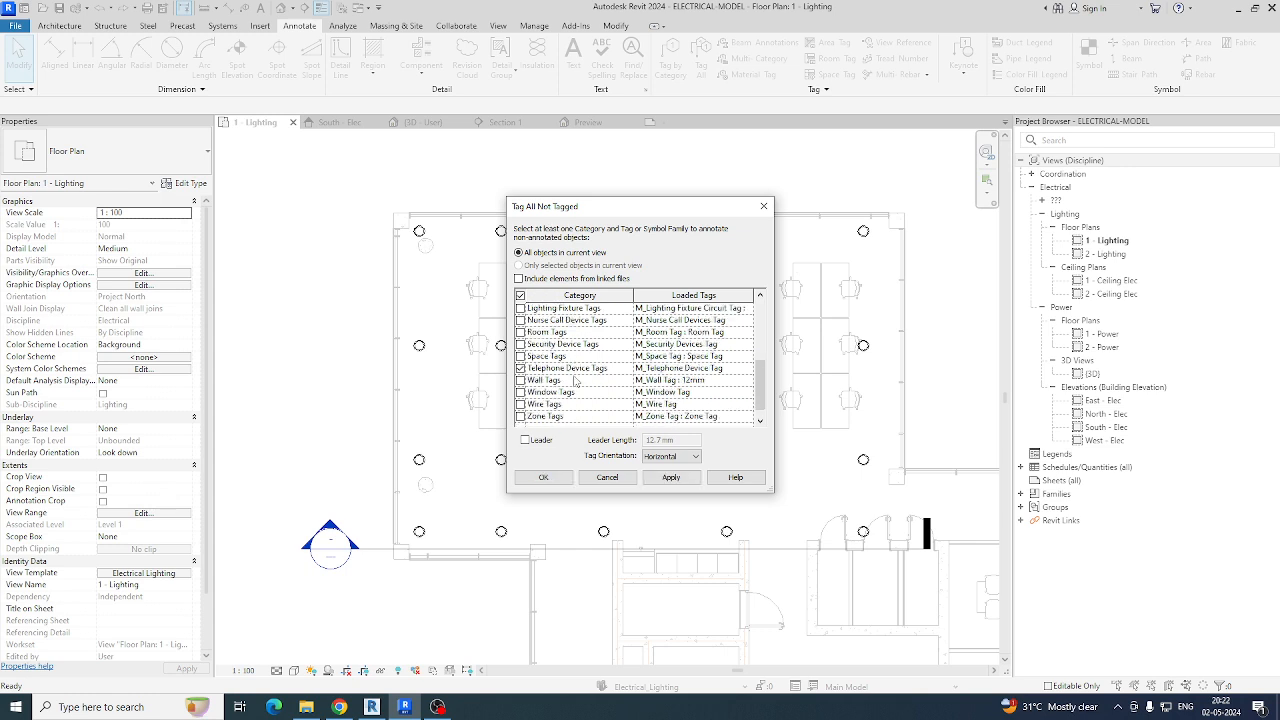
{"action": "scroll", "coordinate": [576, 380], "scroll_direction": "down", "scroll_amount": 1}
{"action": "left_click", "coordinate": [521, 356]}
{"action": "scroll", "coordinate": [575, 358], "scroll_direction": "up", "scroll_amount": 2}
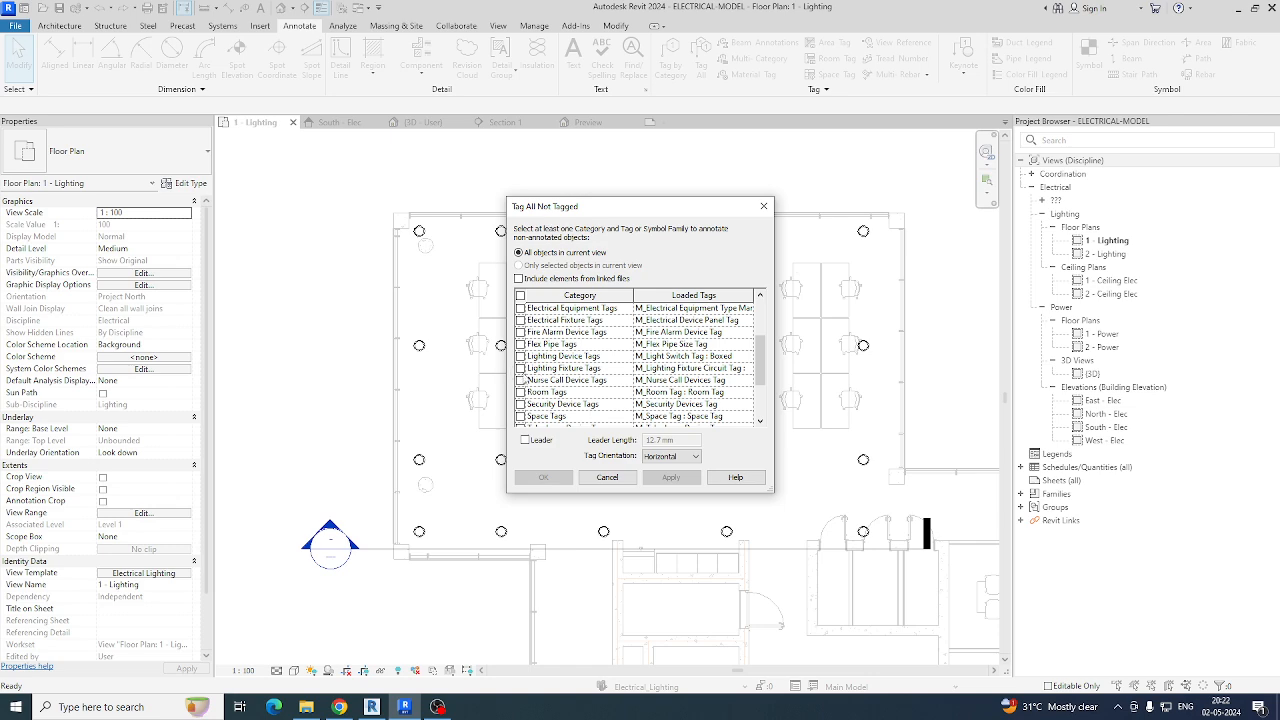
{"action": "left_click", "coordinate": [520, 368]}
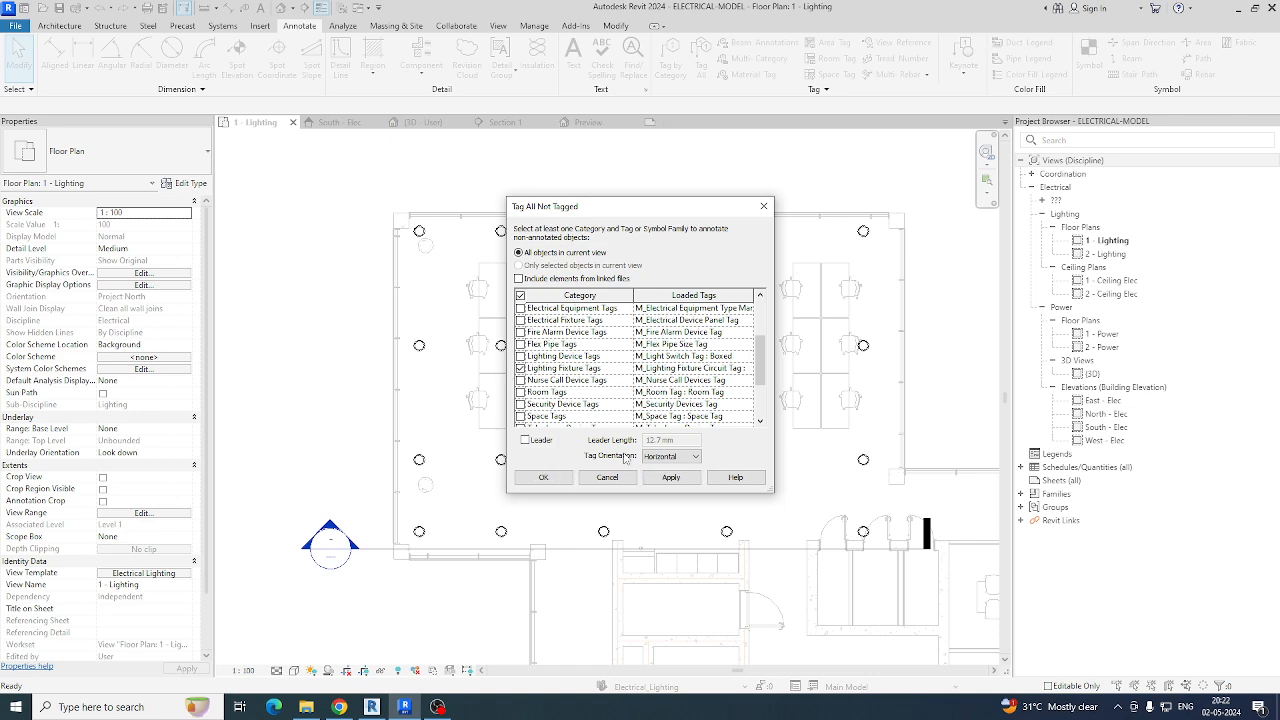
{"action": "left_click", "coordinate": [545, 478]}
Step: Select all lighting fixture tags of this type visible in the view and move them horizontally to the right of their luminaires
{"action": "scroll", "coordinate": [862, 252], "scroll_direction": "up", "scroll_amount": 1}
{"action": "scroll", "coordinate": [351, 254], "scroll_direction": "up", "scroll_amount": 3}
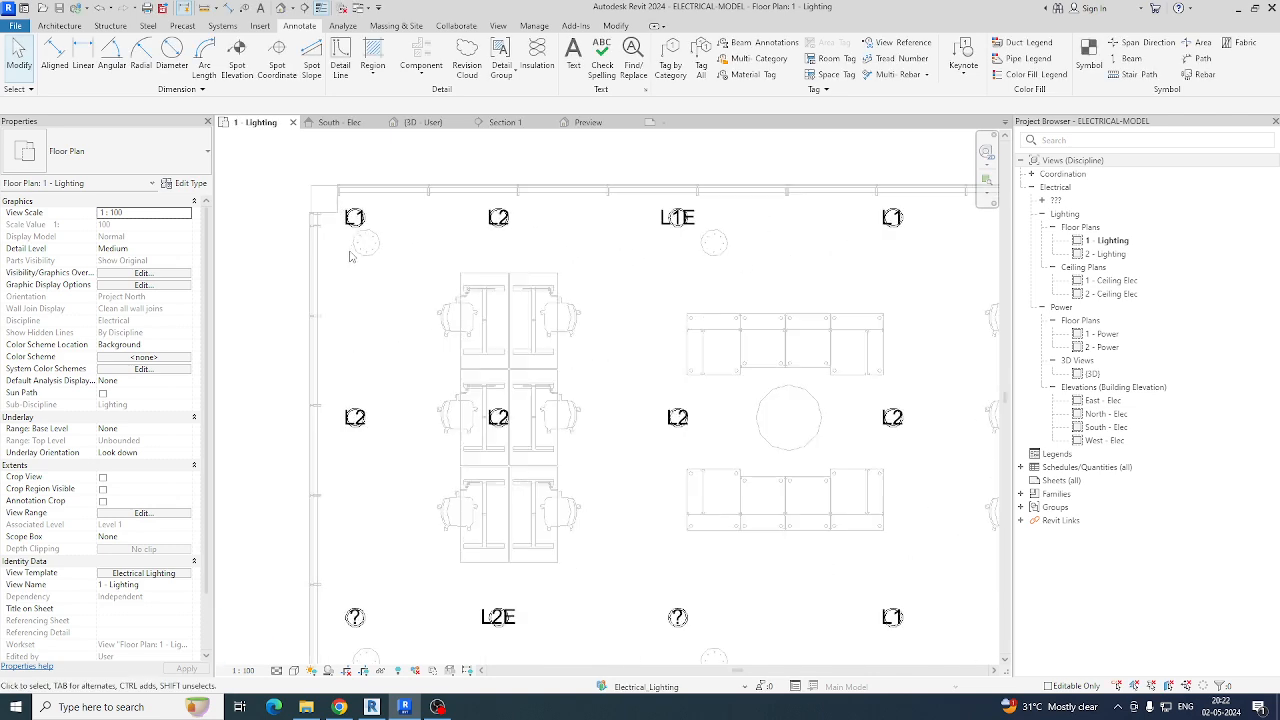
{"action": "scroll", "coordinate": [480, 284], "scroll_direction": "down", "scroll_amount": 4}
{"action": "scroll", "coordinate": [398, 263], "scroll_direction": "up", "scroll_amount": 6}
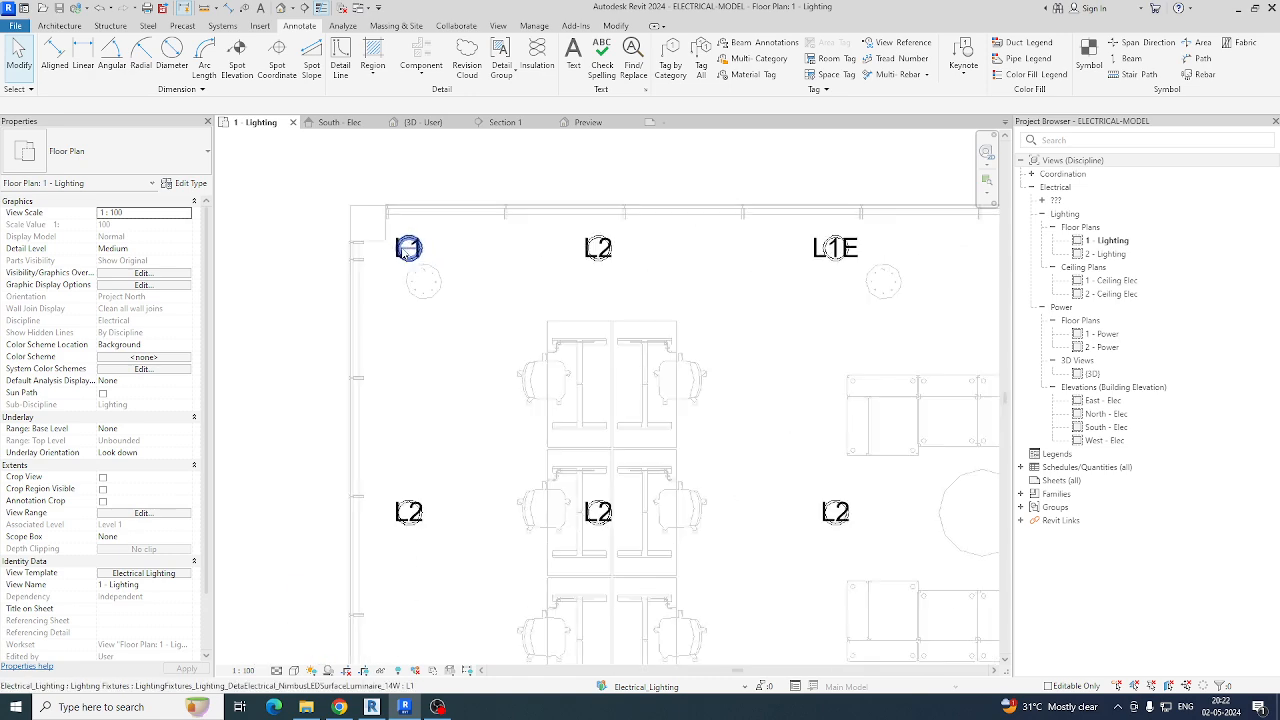
{"action": "left_click", "coordinate": [398, 263]}
{"action": "right_click", "coordinate": [399, 261]}
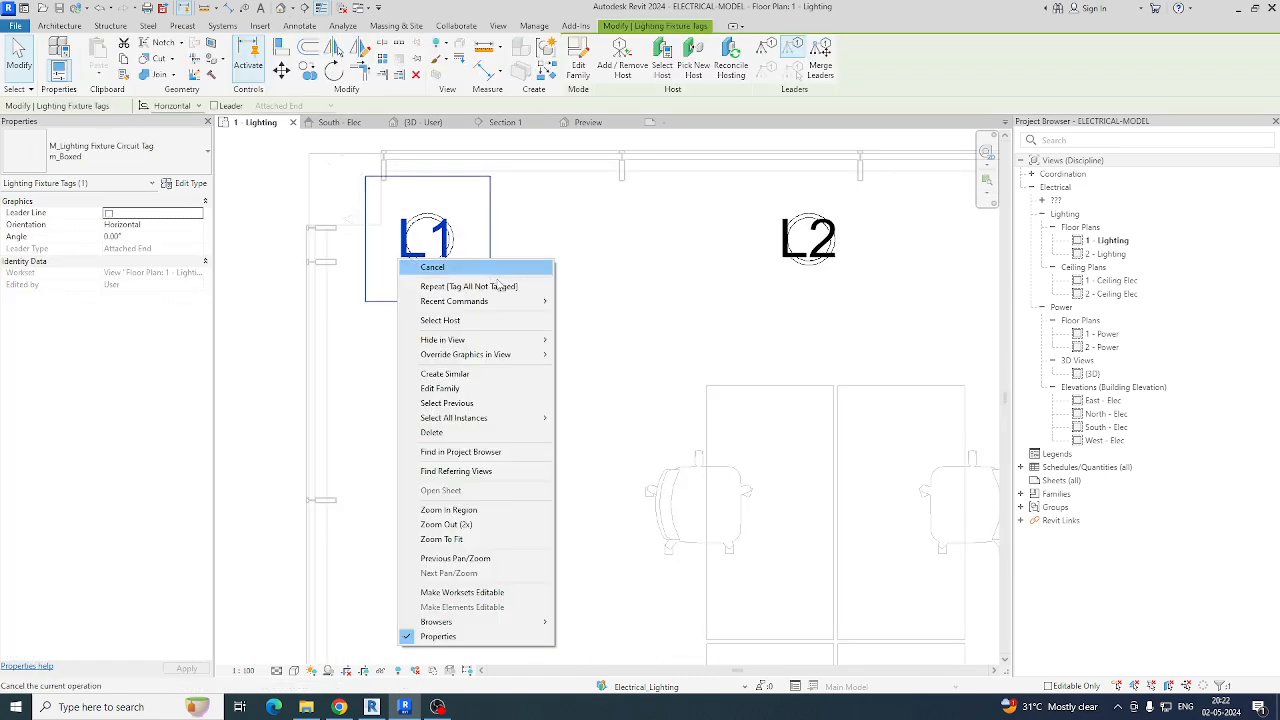
{"action": "mouse_move", "coordinate": [477, 360]}
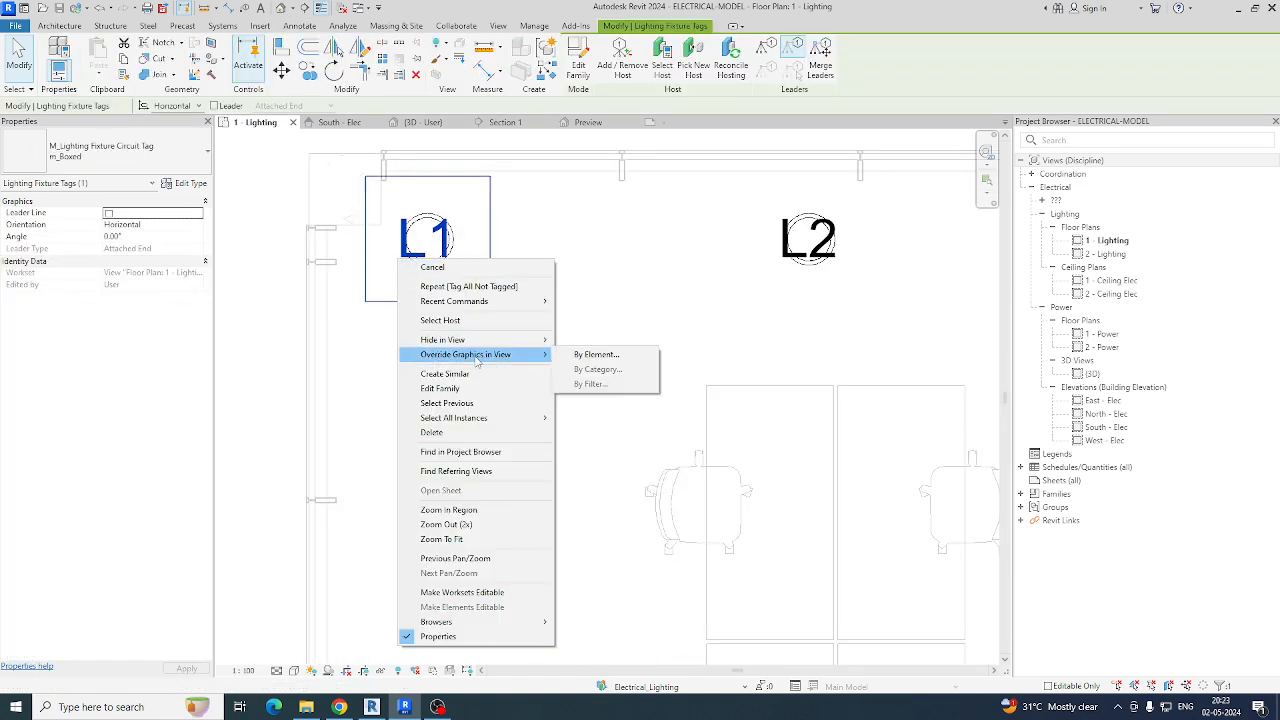
{"action": "mouse_move", "coordinate": [477, 418]}
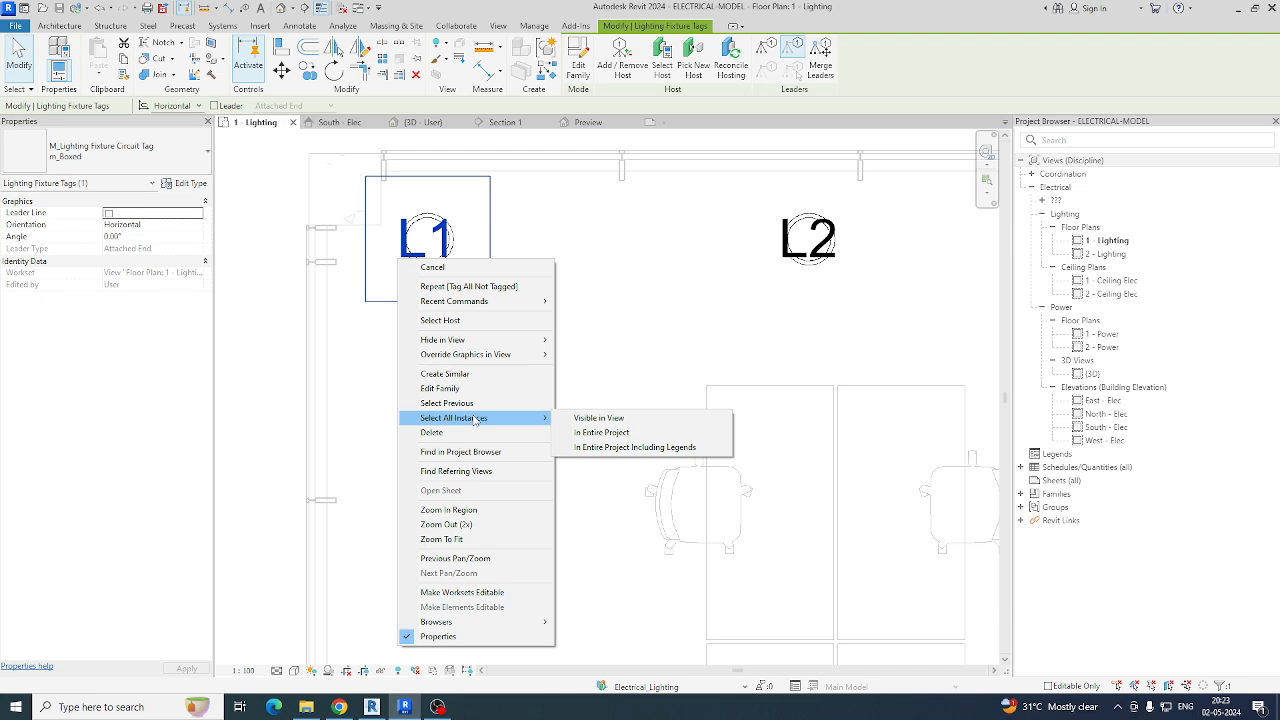
{"action": "left_click", "coordinate": [610, 419]}
{"action": "scroll", "coordinate": [515, 360], "scroll_direction": "down", "scroll_amount": 3}
{"action": "scroll", "coordinate": [446, 326], "scroll_direction": "up", "scroll_amount": 2}
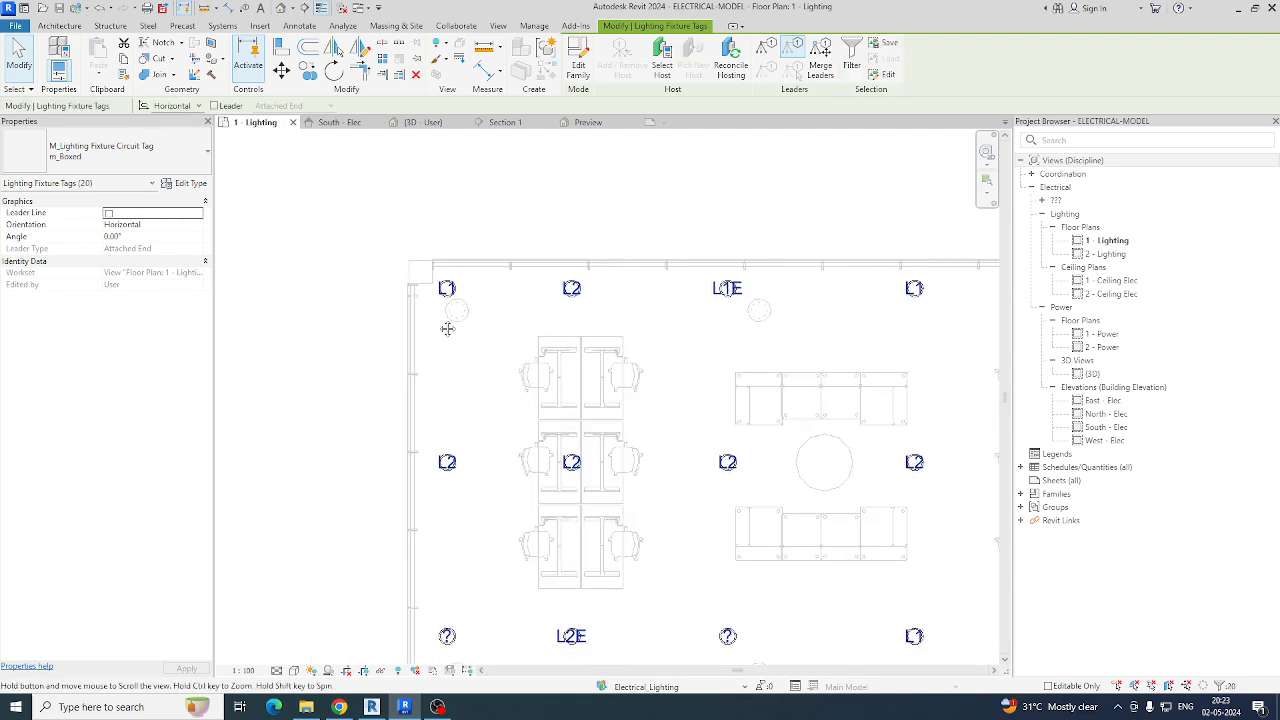
{"action": "scroll", "coordinate": [375, 279], "scroll_direction": "down", "scroll_amount": 2}
{"action": "left_click", "coordinate": [281, 70]}
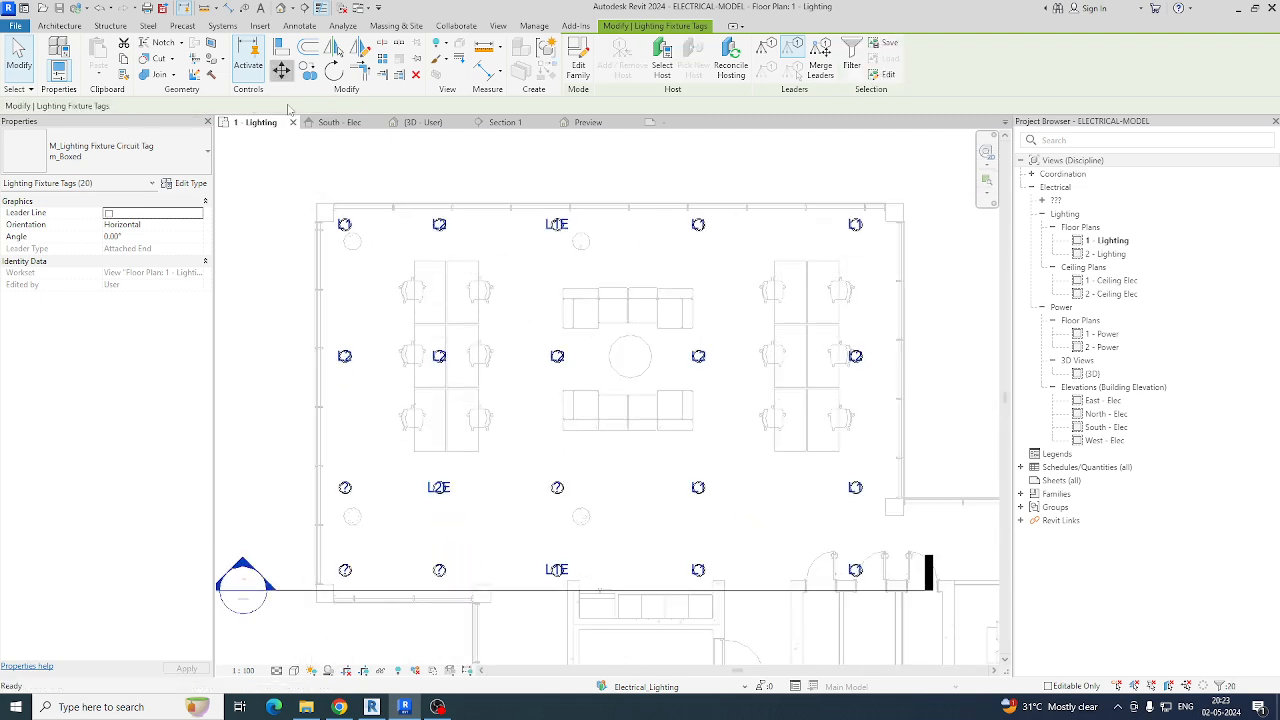
{"action": "scroll", "coordinate": [345, 245], "scroll_direction": "up", "scroll_amount": 5}
{"action": "left_click", "coordinate": [332, 243]}
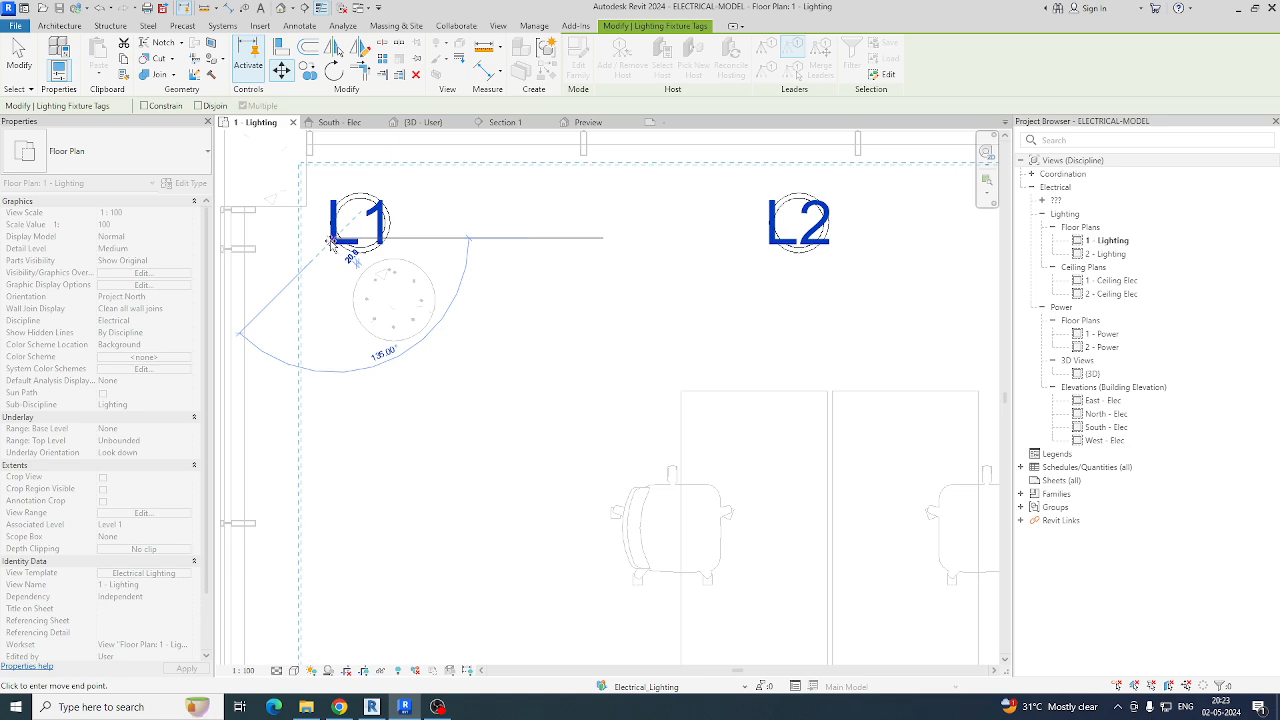
{"action": "left_click", "coordinate": [416, 239]}
{"action": "scroll", "coordinate": [421, 240], "scroll_direction": "down", "scroll_amount": 5}
{"action": "left_click", "coordinate": [452, 332]}
{"action": "scroll", "coordinate": [452, 332], "scroll_direction": "down", "scroll_amount": 3}
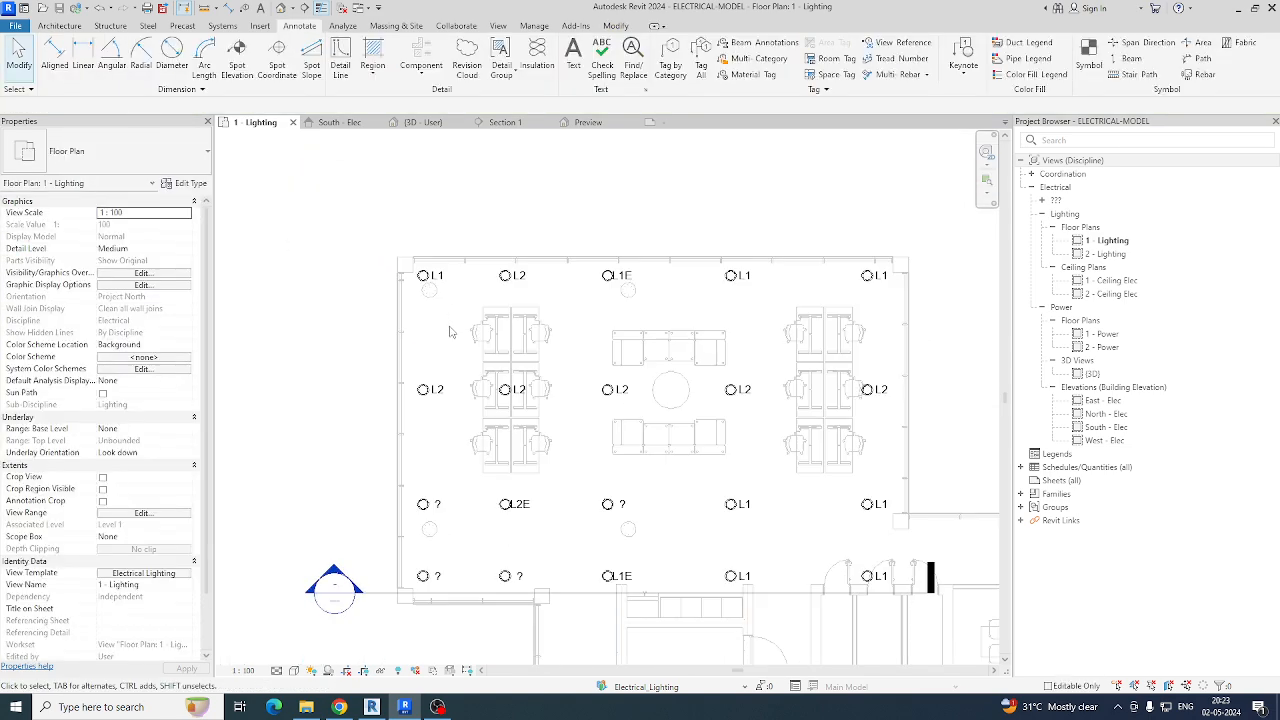
Step: Move the L2E tag in the third row further right, clear of its luminaire symbol
{"action": "scroll", "coordinate": [562, 512], "scroll_direction": "up", "scroll_amount": 4}
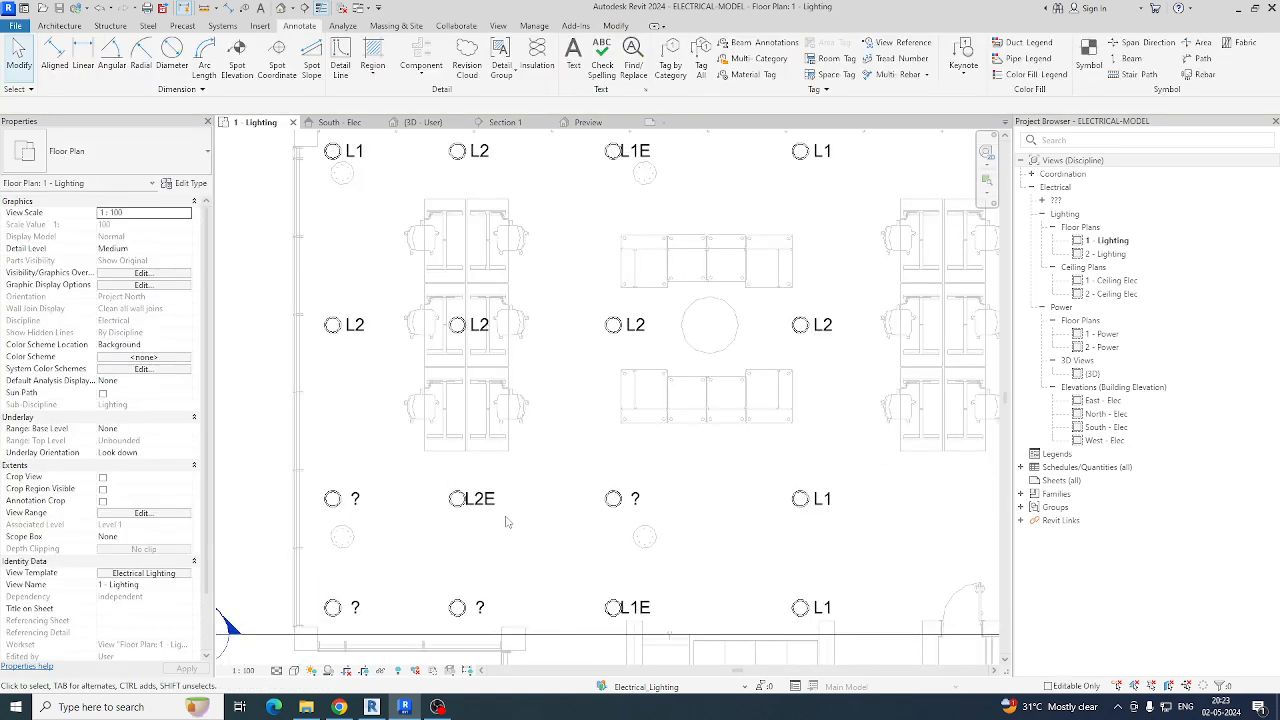
{"action": "left_click", "coordinate": [471, 500]}
{"action": "left_click_drag", "start_coordinate": [471, 500], "coordinate": [500, 515]}
{"action": "left_click", "coordinate": [550, 496]}
{"action": "scroll", "coordinate": [552, 495], "scroll_direction": "down", "scroll_amount": 3}
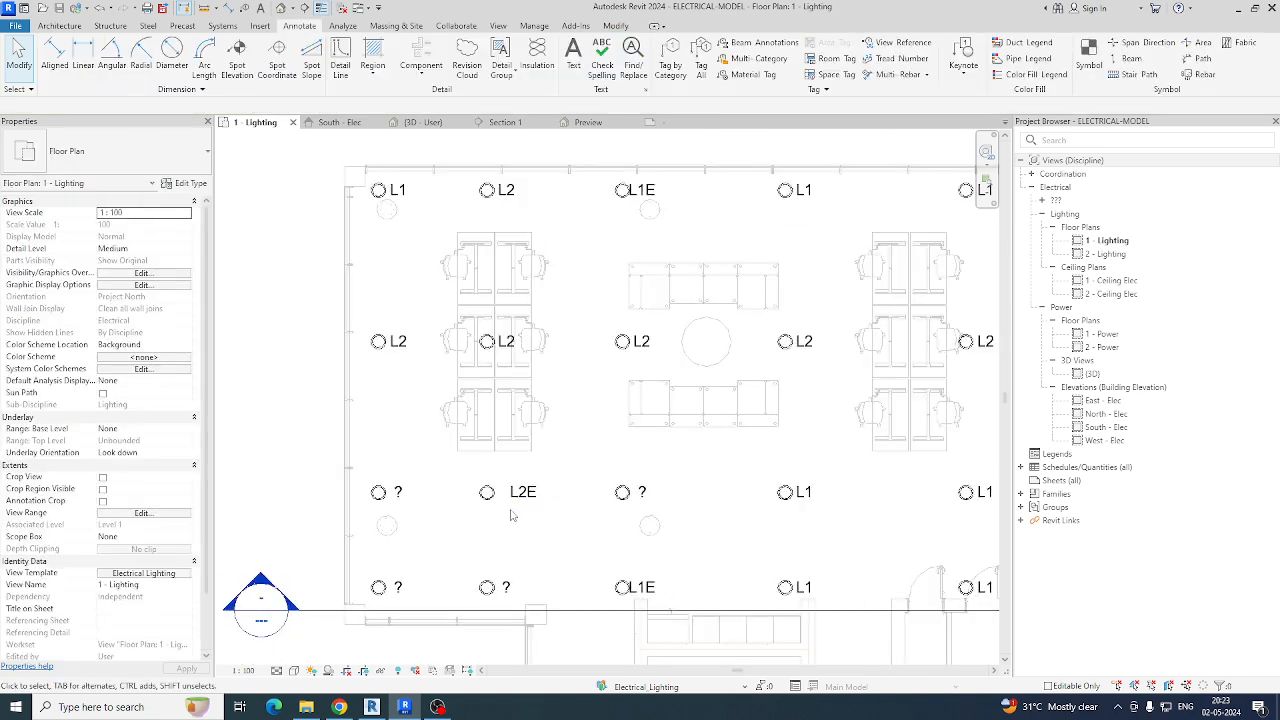
{"action": "middle_click_drag", "start_coordinate": [510, 513], "coordinate": [533, 442]}
Step: Select all 14W LED Emergency - Chrome Trim luminaires visible in the view and change their type to L2
{"action": "left_click", "coordinate": [404, 424]}
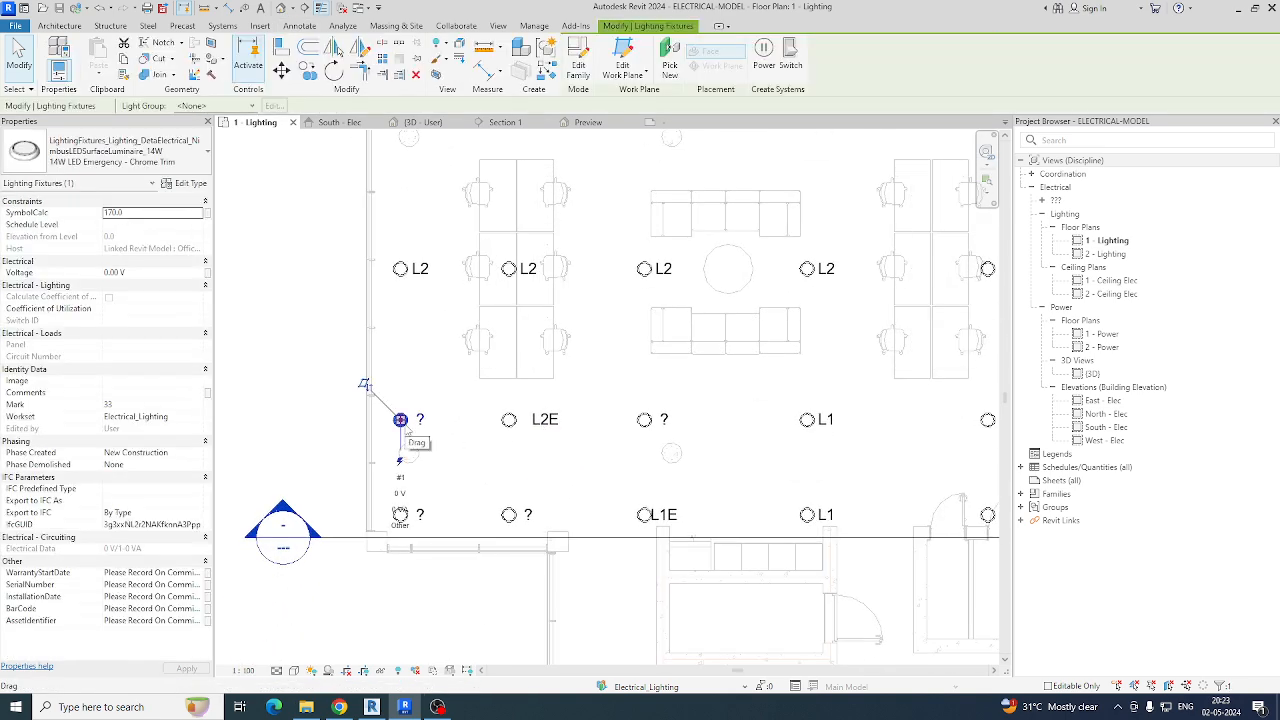
{"action": "scroll", "coordinate": [420, 424], "scroll_direction": "down", "scroll_amount": 1}
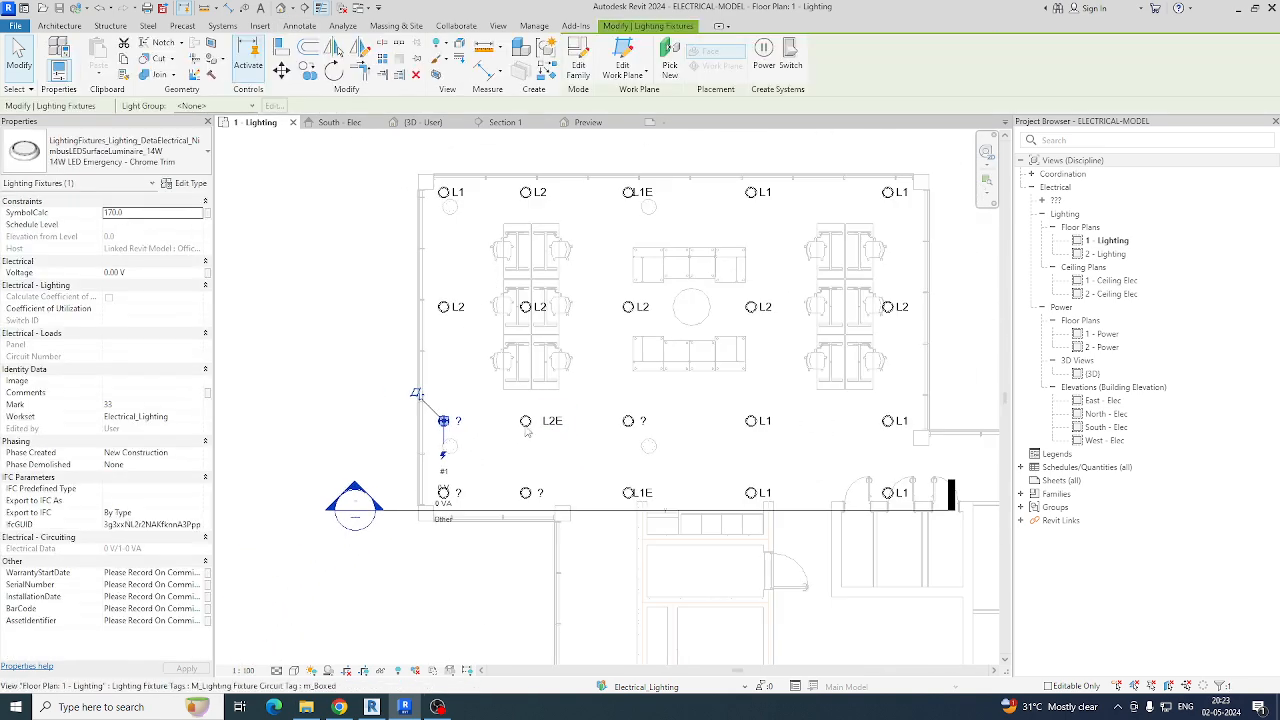
{"action": "right_click", "coordinate": [446, 424]}
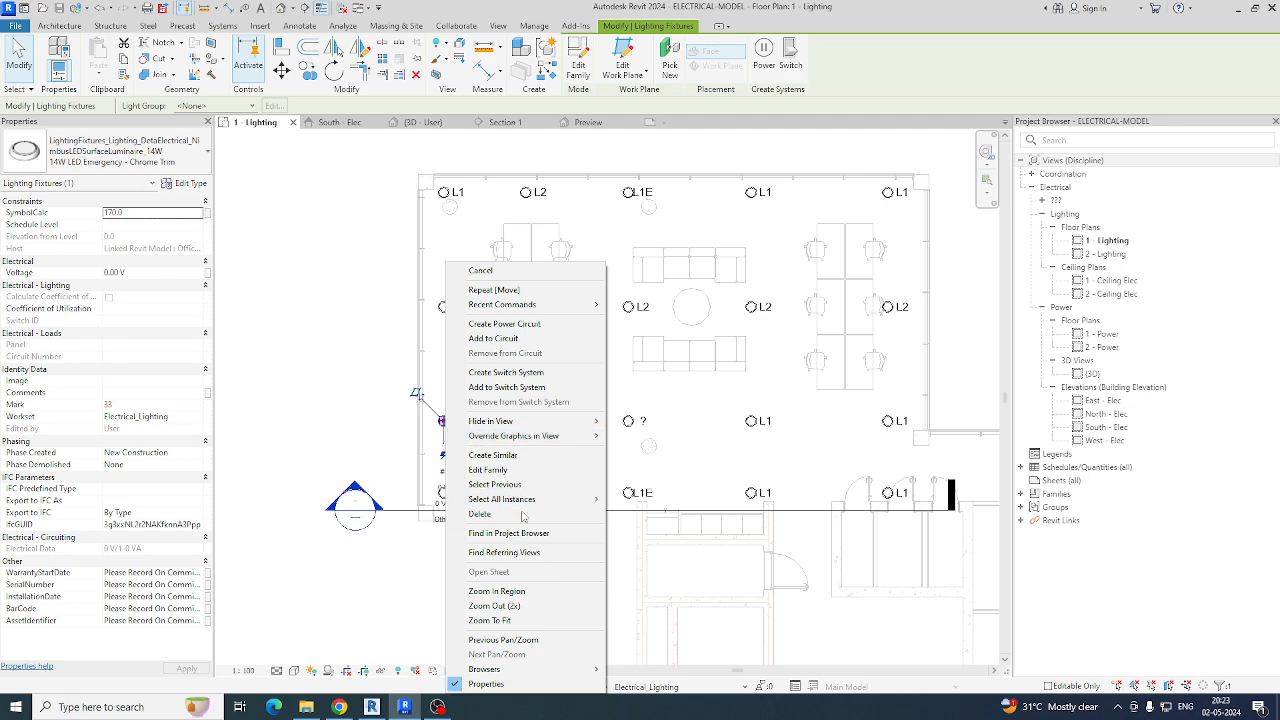
{"action": "mouse_move", "coordinate": [529, 499]}
{"action": "left_click", "coordinate": [669, 500]}
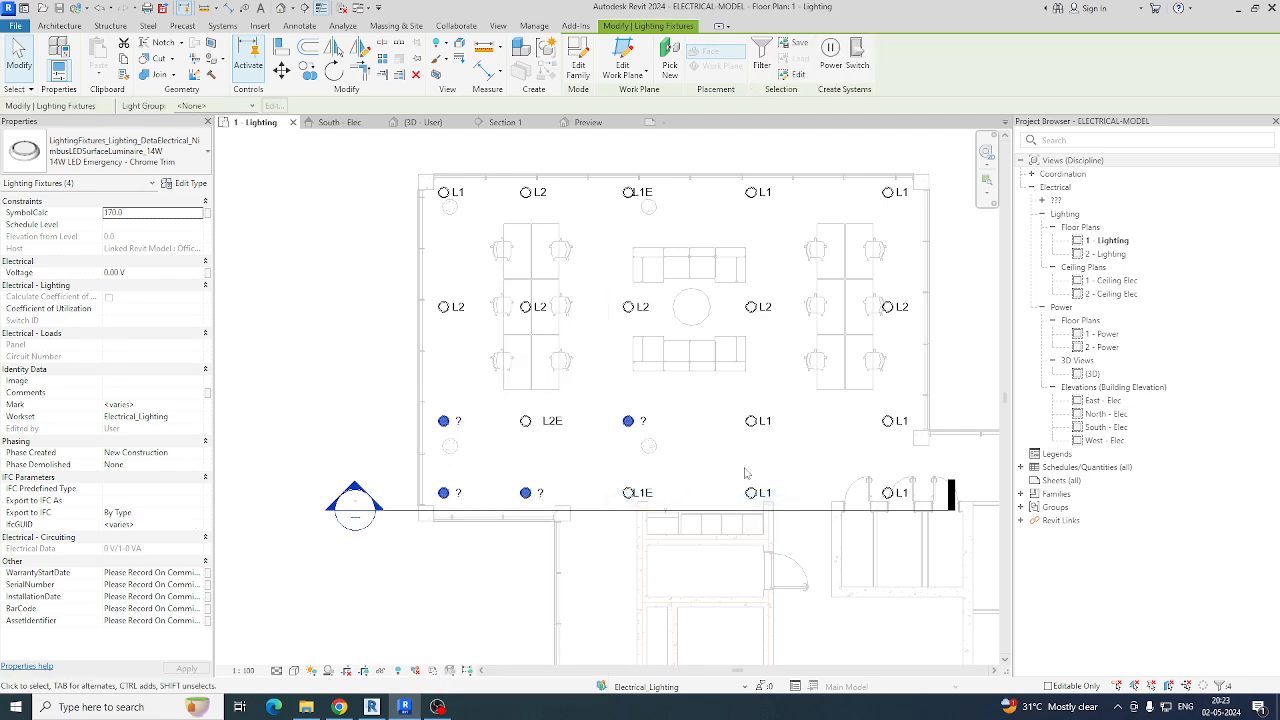
{"action": "left_click", "coordinate": [110, 152]}
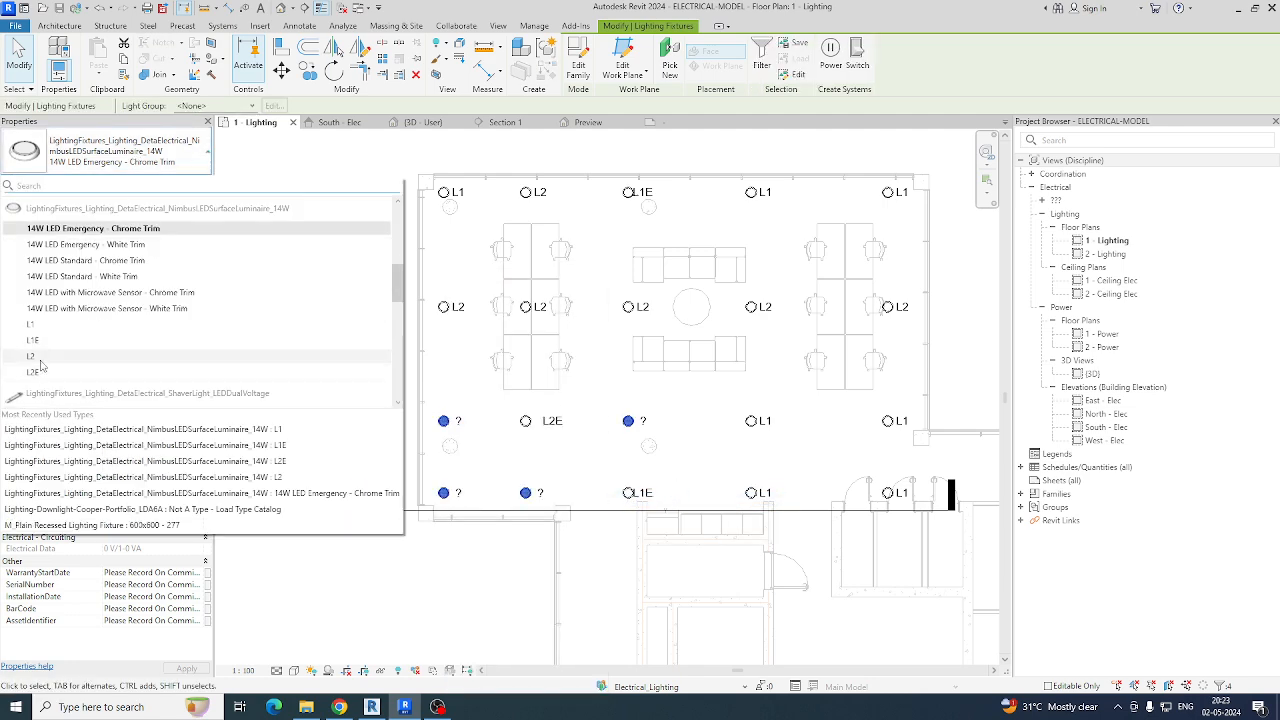
{"action": "left_click", "coordinate": [33, 357]}
{"action": "left_click", "coordinate": [681, 443]}
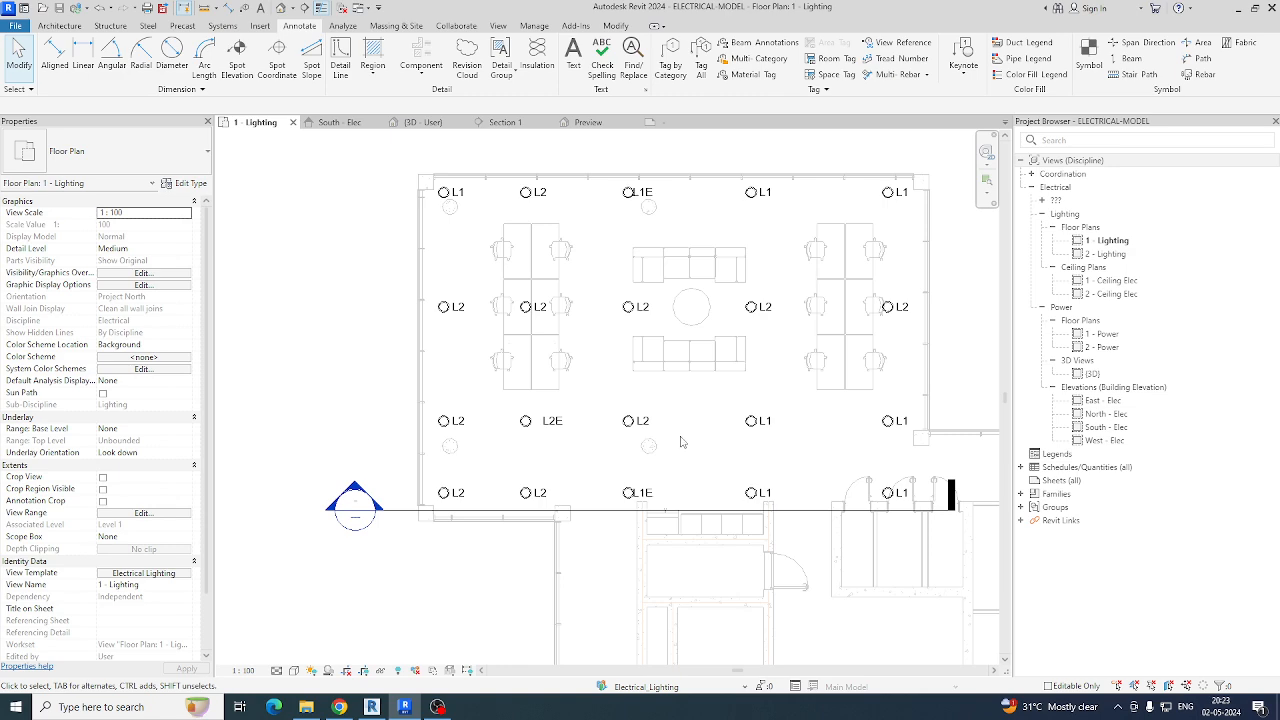
Step: Shift the top-row L1E tag slightly right so it clears its luminaire symbol
{"action": "scroll", "coordinate": [681, 443], "scroll_direction": "up", "scroll_amount": 2}
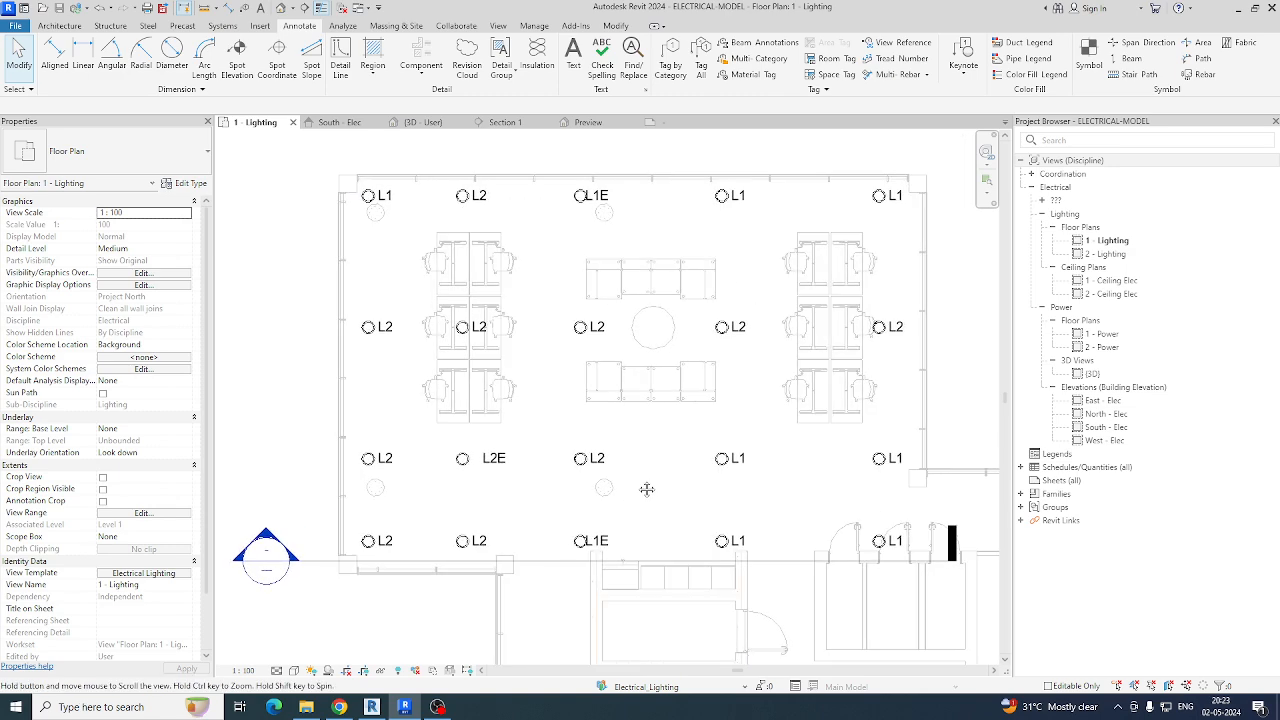
{"action": "left_click", "coordinate": [390, 206]}
{"action": "key", "text": "Escape"}
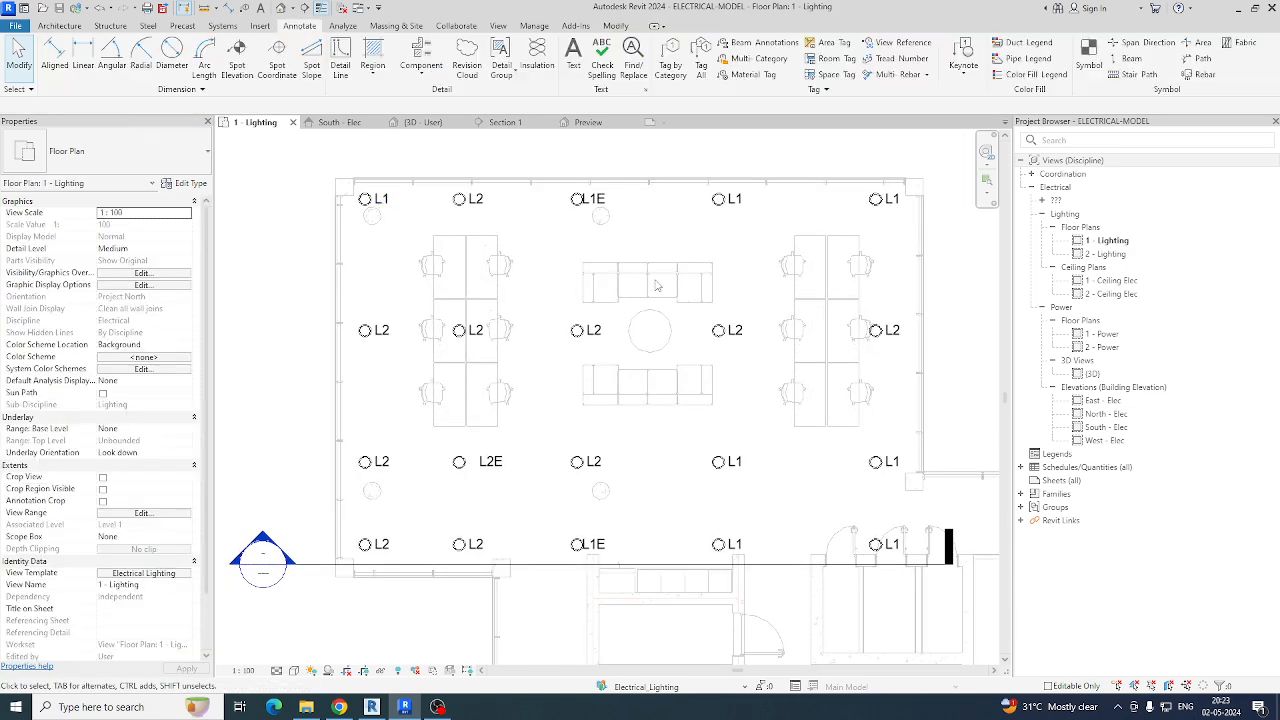
{"action": "middle_click_drag", "start_coordinate": [632, 281], "coordinate": [645, 316]}
{"action": "scroll", "coordinate": [645, 316], "scroll_direction": "up", "scroll_amount": 3}
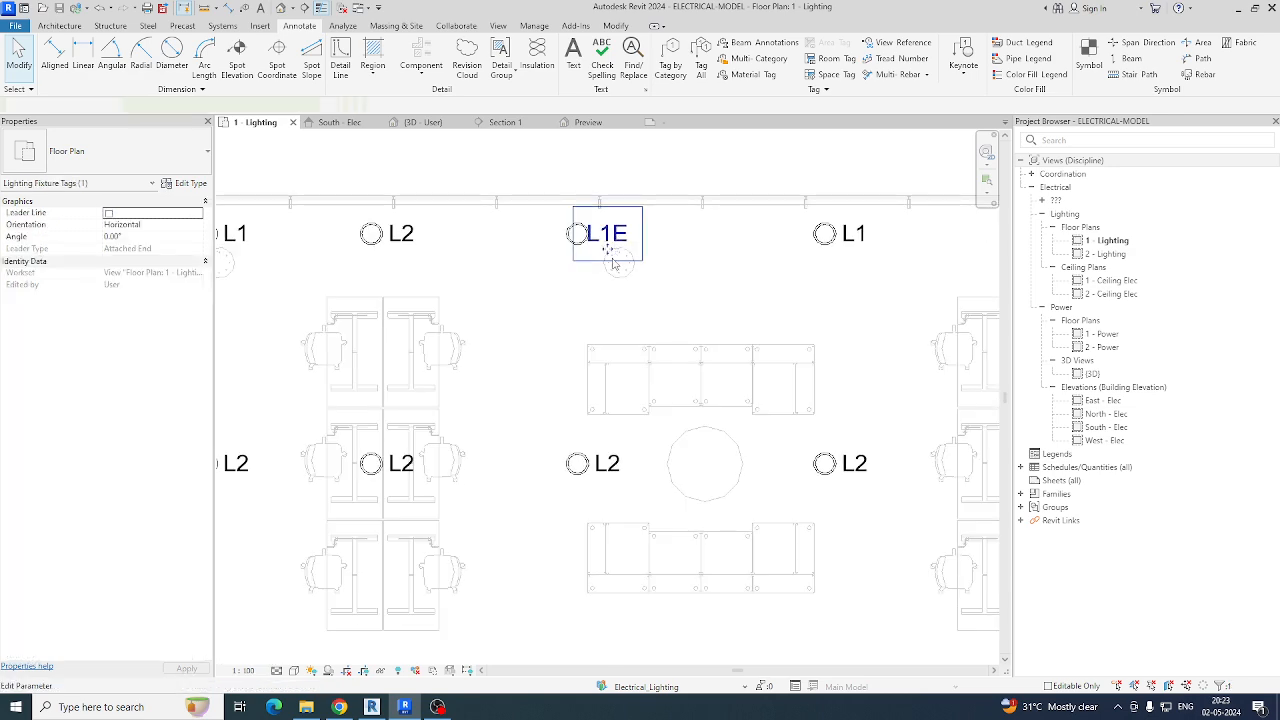
{"action": "left_click", "coordinate": [600, 238]}
{"action": "key", "text": "Escape"}
{"action": "middle_click_drag", "start_coordinate": [554, 294], "coordinate": [666, 297]}
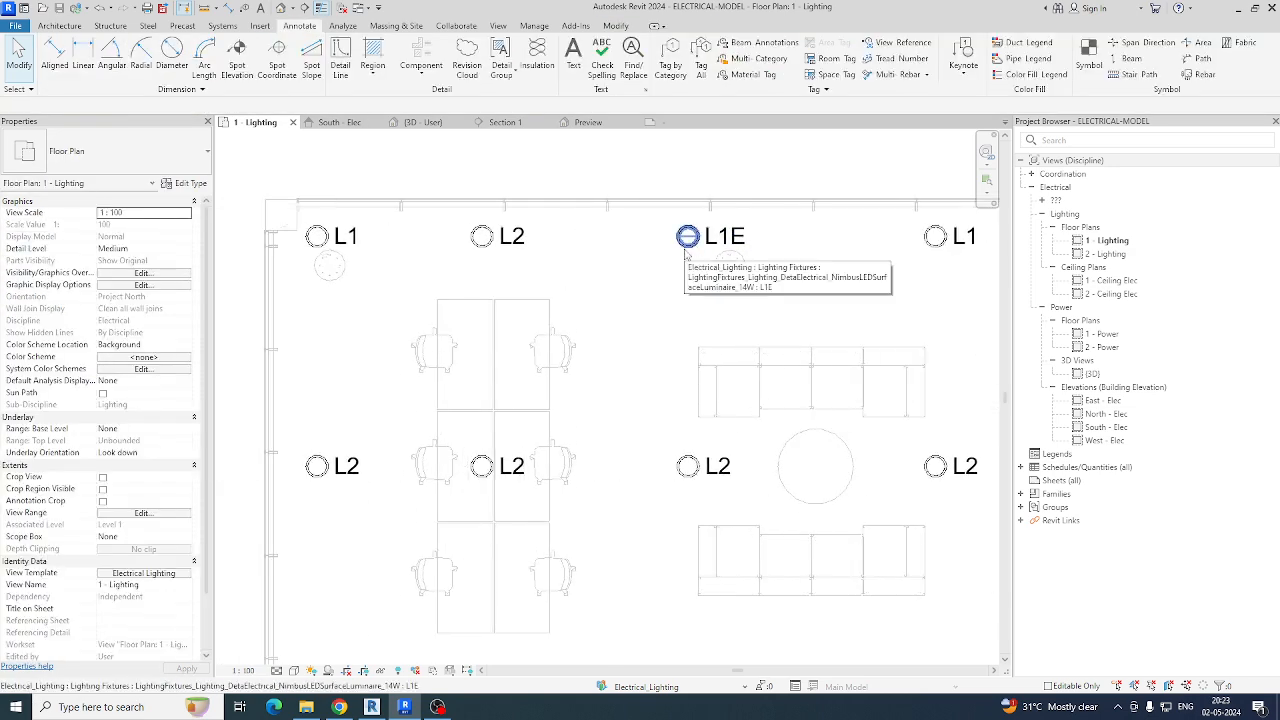
{"action": "left_click", "coordinate": [687, 240]}
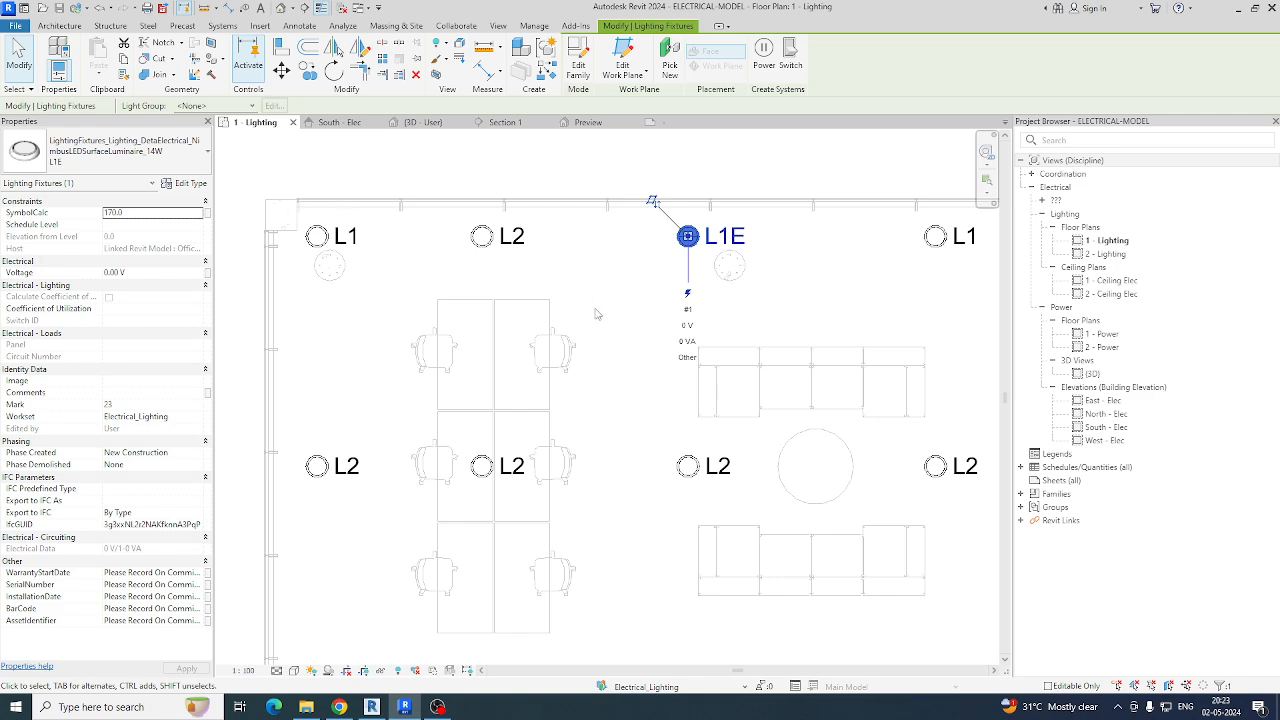
{"action": "key", "text": "Escape"}
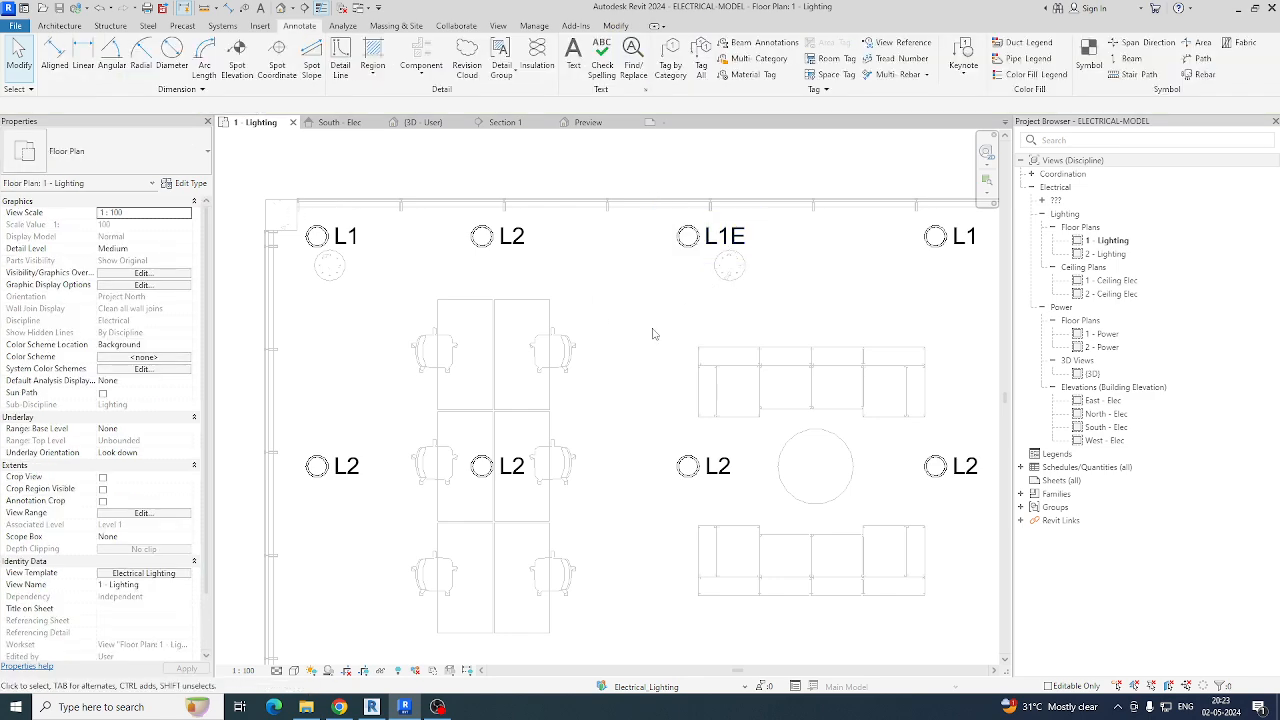
{"action": "key", "text": "v"}
{"action": "key", "text": "v"}
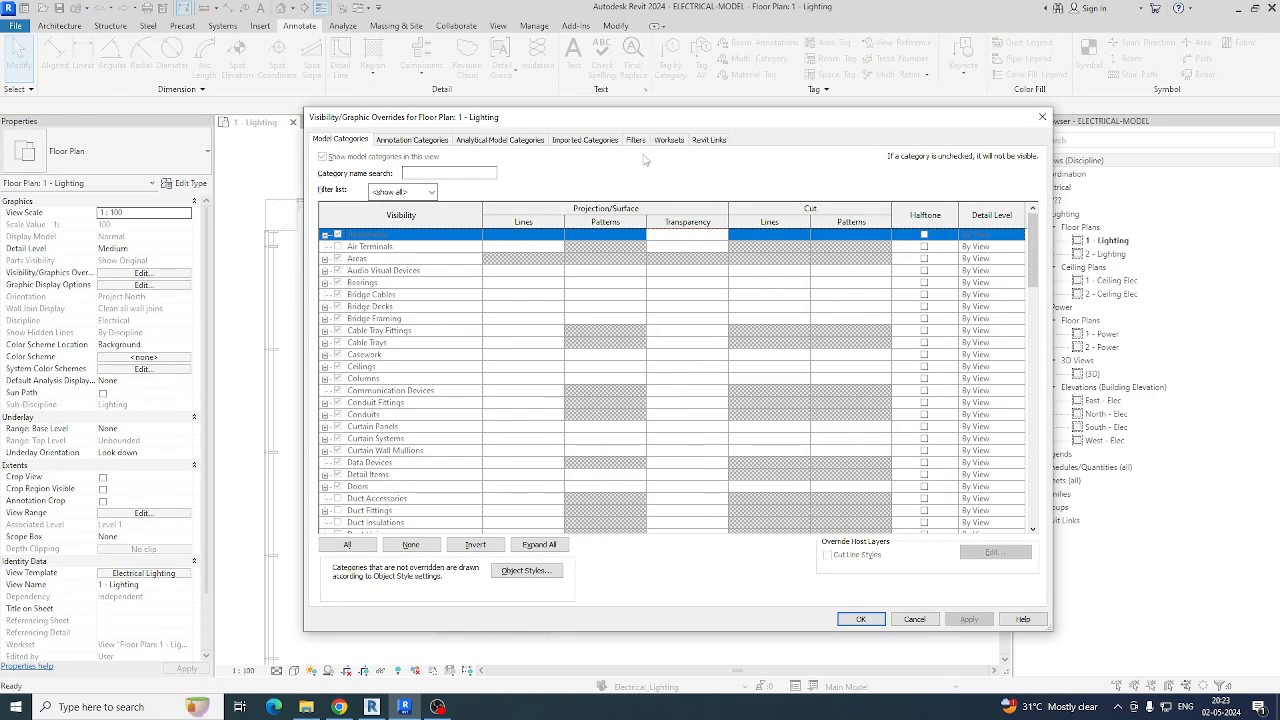
{"action": "key", "text": "Escape"}
Step: Create a new rule-based filter named L1 from the filter overrides of the Electrical Lighting view template
{"action": "left_click", "coordinate": [152, 573]}
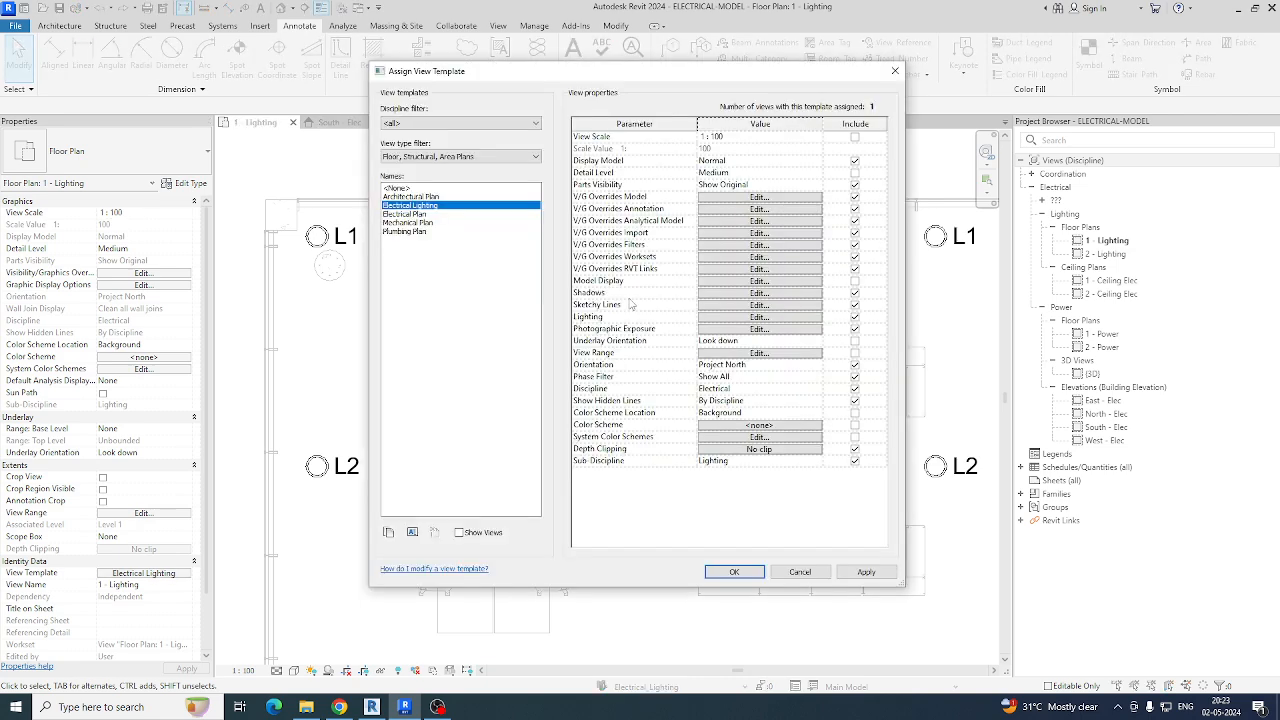
{"action": "left_click", "coordinate": [760, 244]}
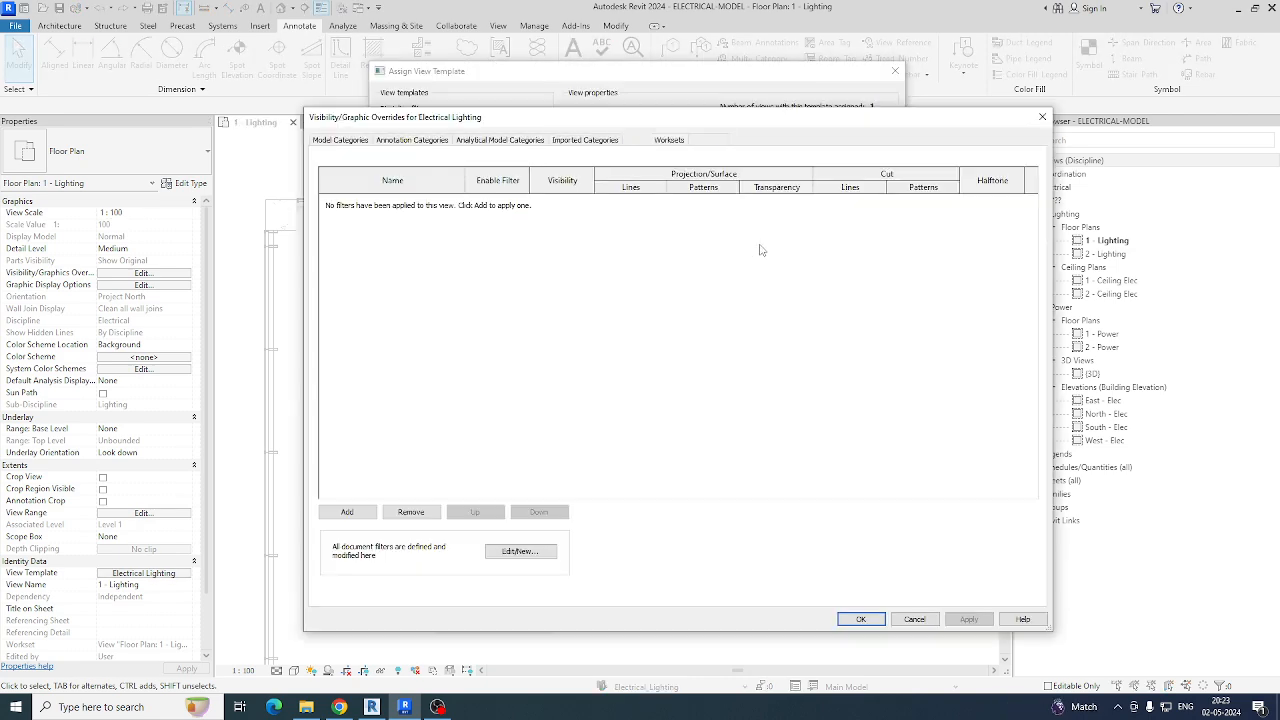
{"action": "left_click", "coordinate": [347, 512]}
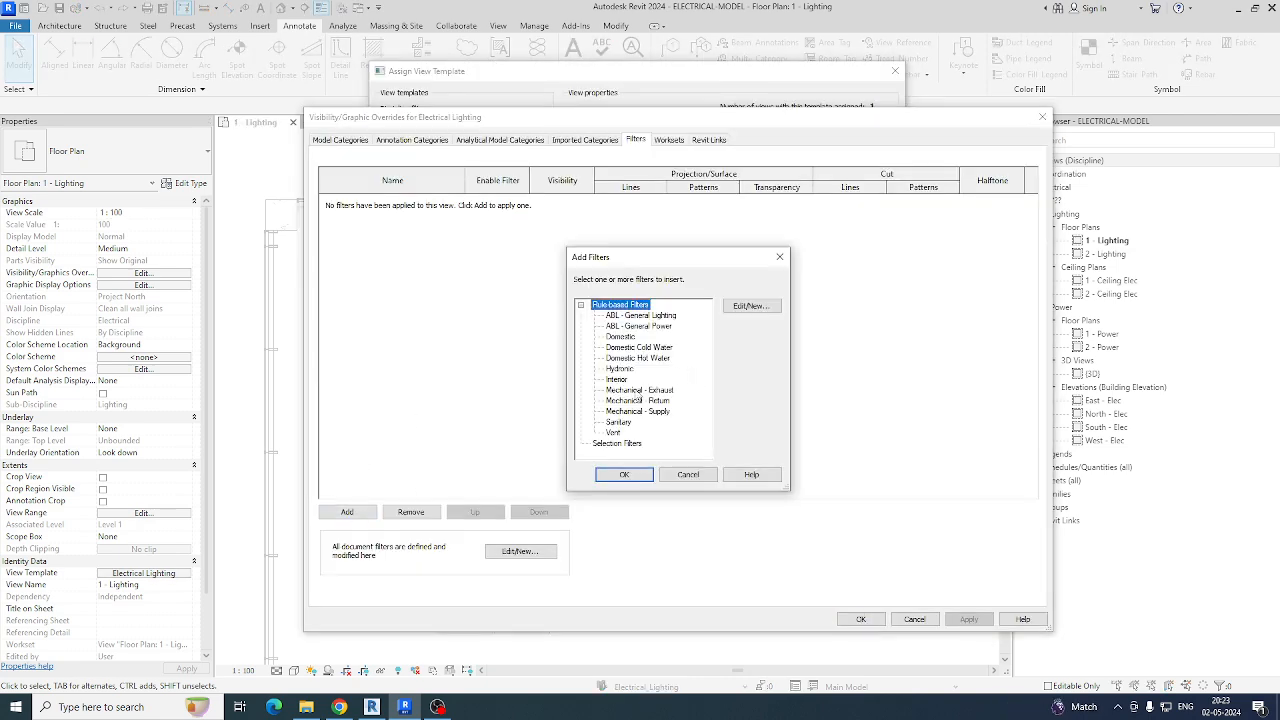
{"action": "key", "text": "Escape"}
{"action": "left_click", "coordinate": [519, 551]}
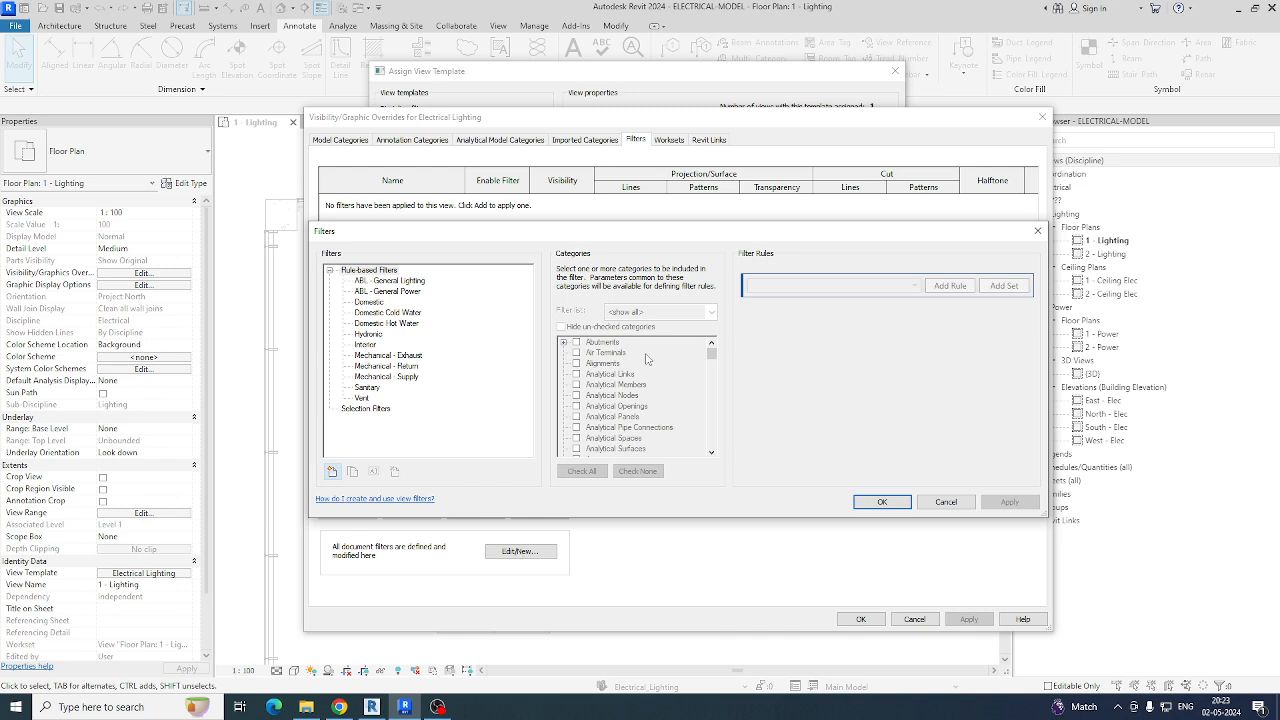
{"action": "left_click", "coordinate": [332, 472]}
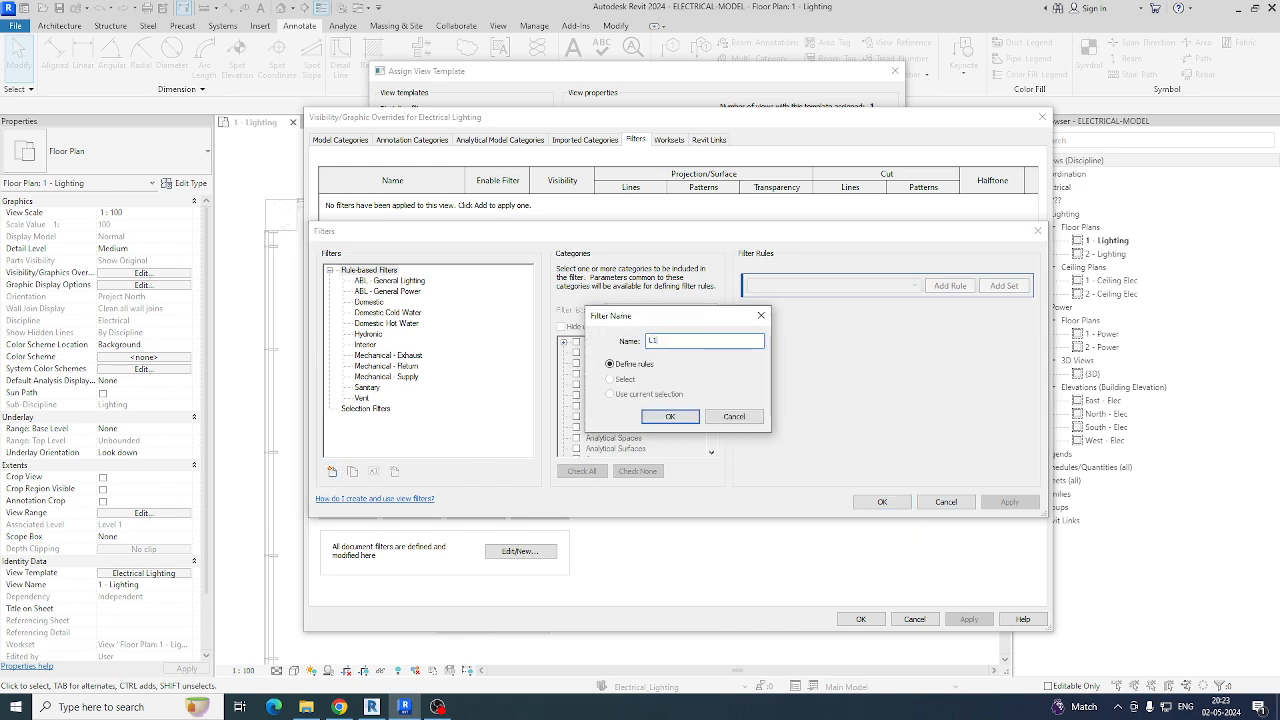
{"action": "left_click", "coordinate": [669, 417]}
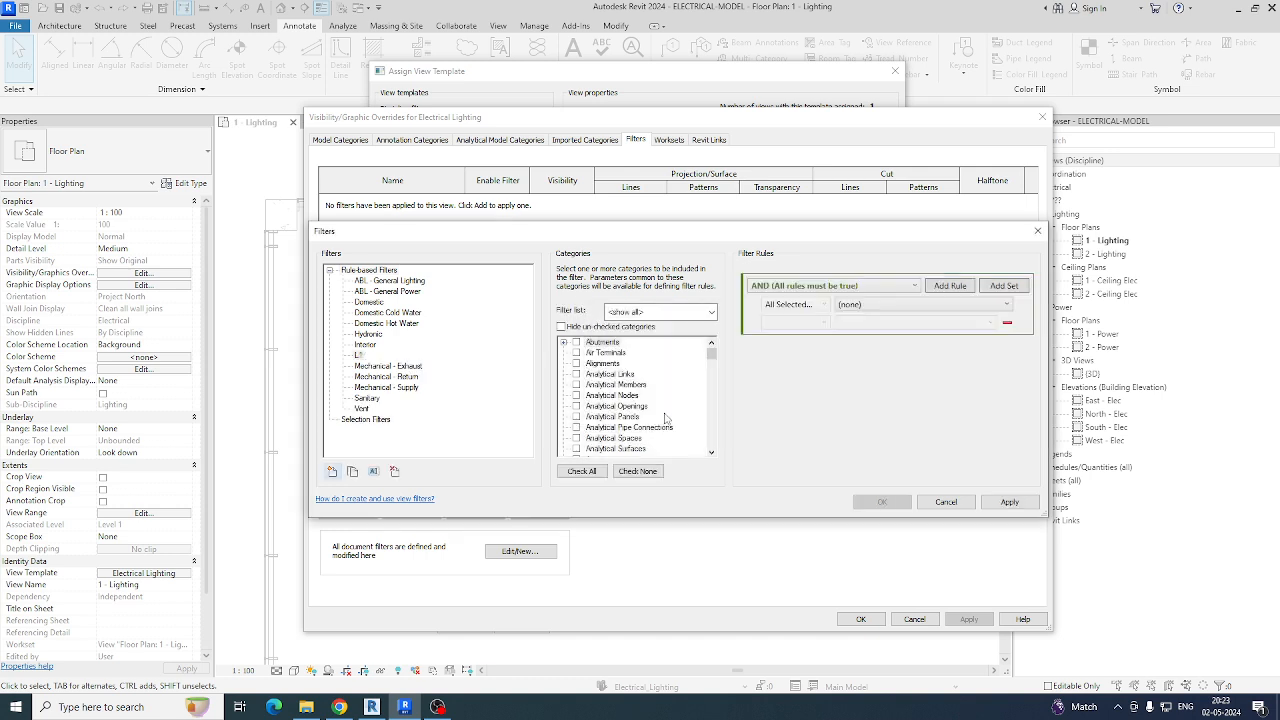
Step: Limit the L1 filter to the Lighting Fixtures category with the rule Type Mark equals L1, and save it
{"action": "key", "text": "l"}
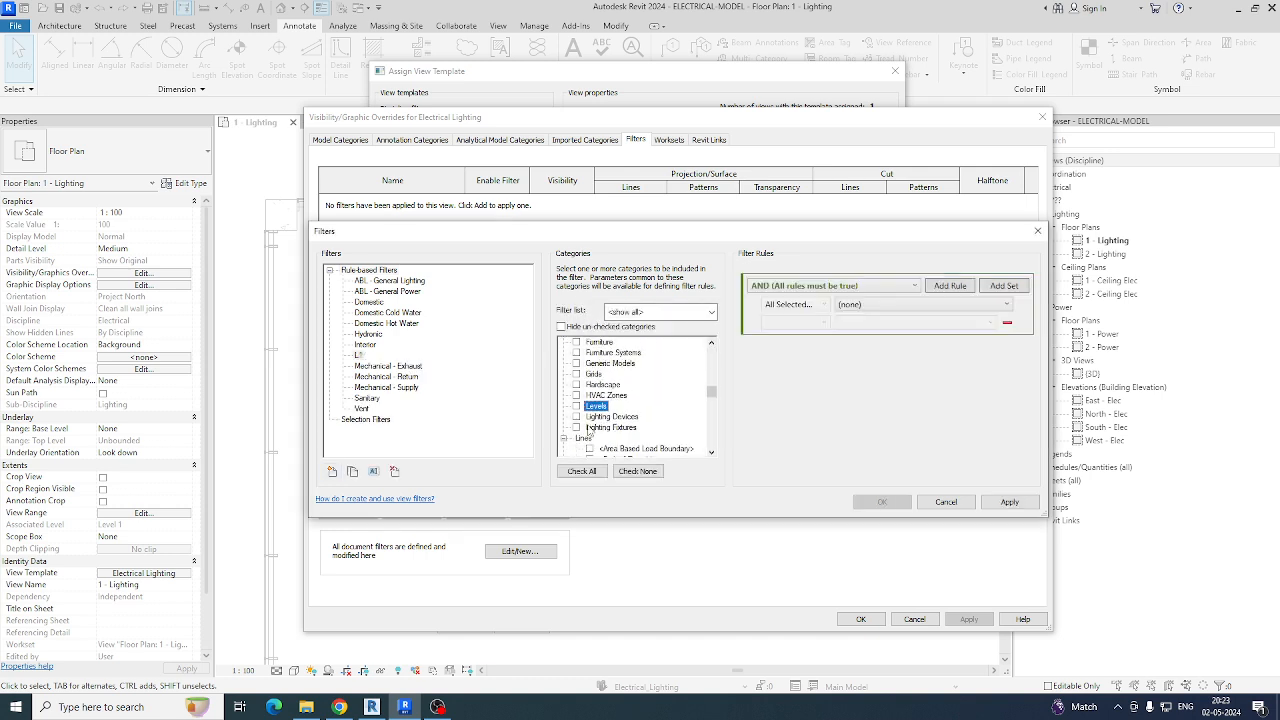
{"action": "left_click", "coordinate": [577, 428]}
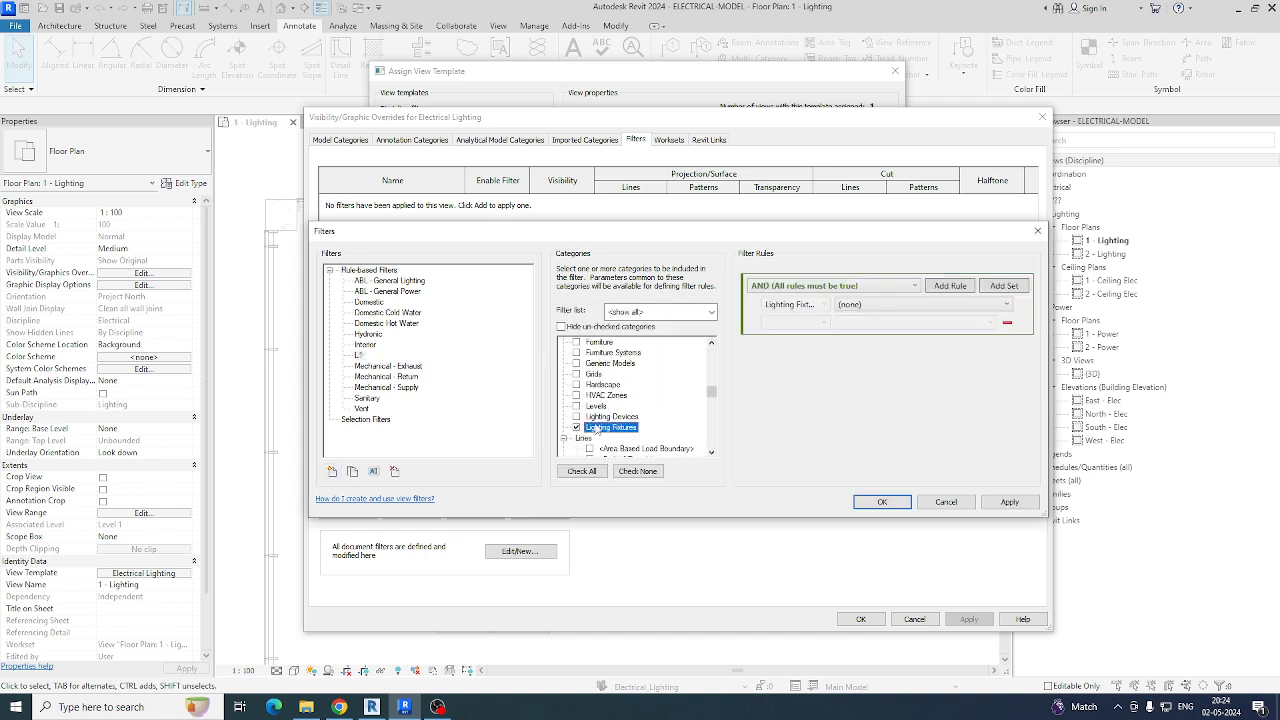
{"action": "left_click", "coordinate": [899, 308]}
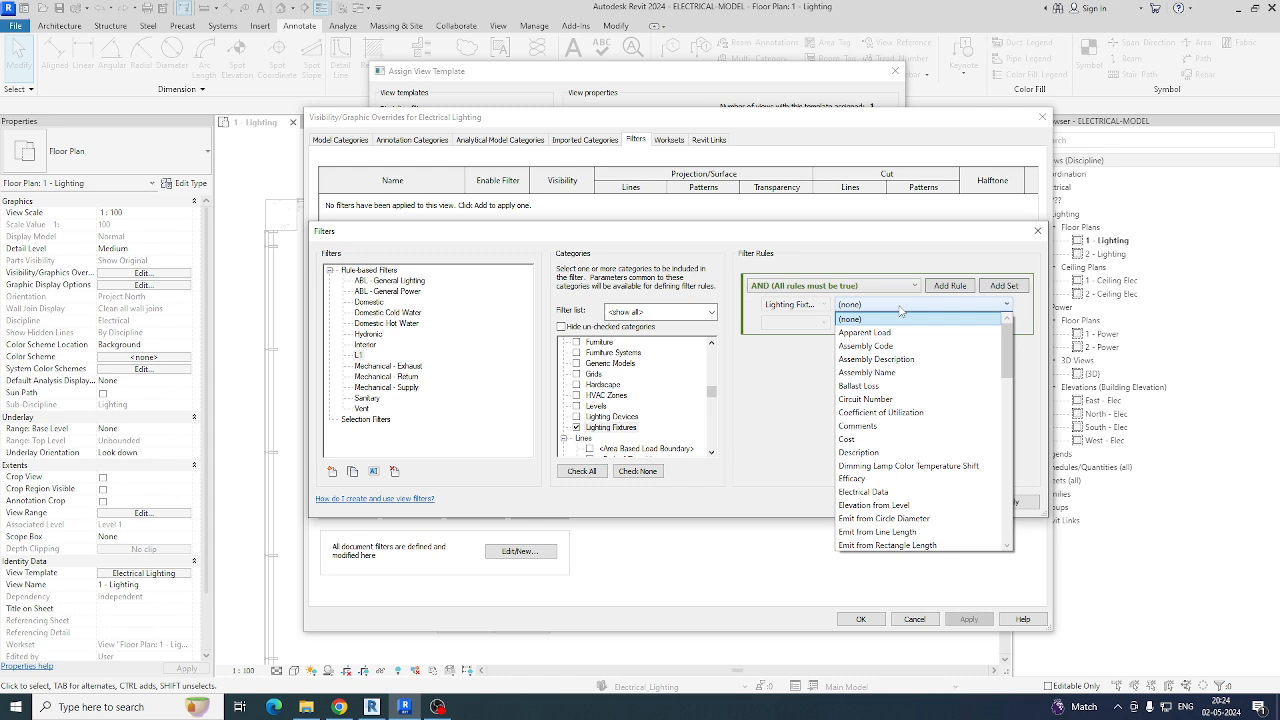
{"action": "scroll", "coordinate": [897, 448], "scroll_direction": "down", "scroll_amount": 7}
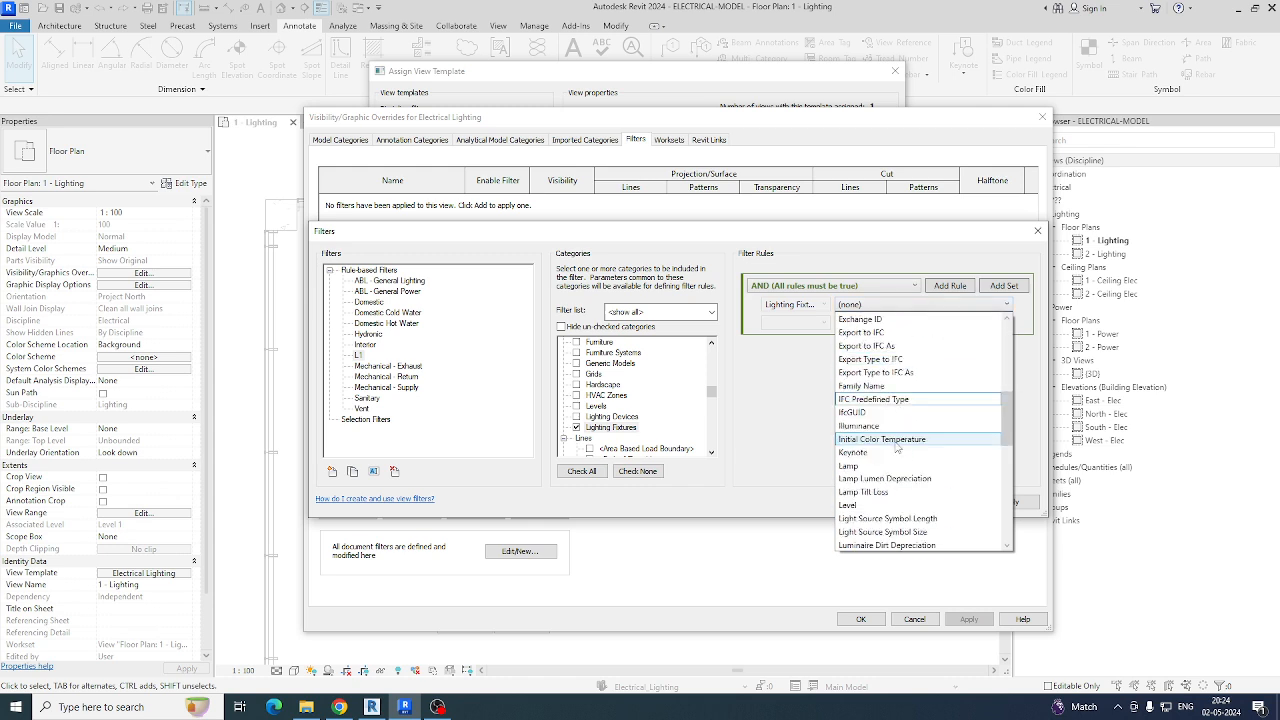
{"action": "scroll", "coordinate": [897, 448], "scroll_direction": "down", "scroll_amount": 6}
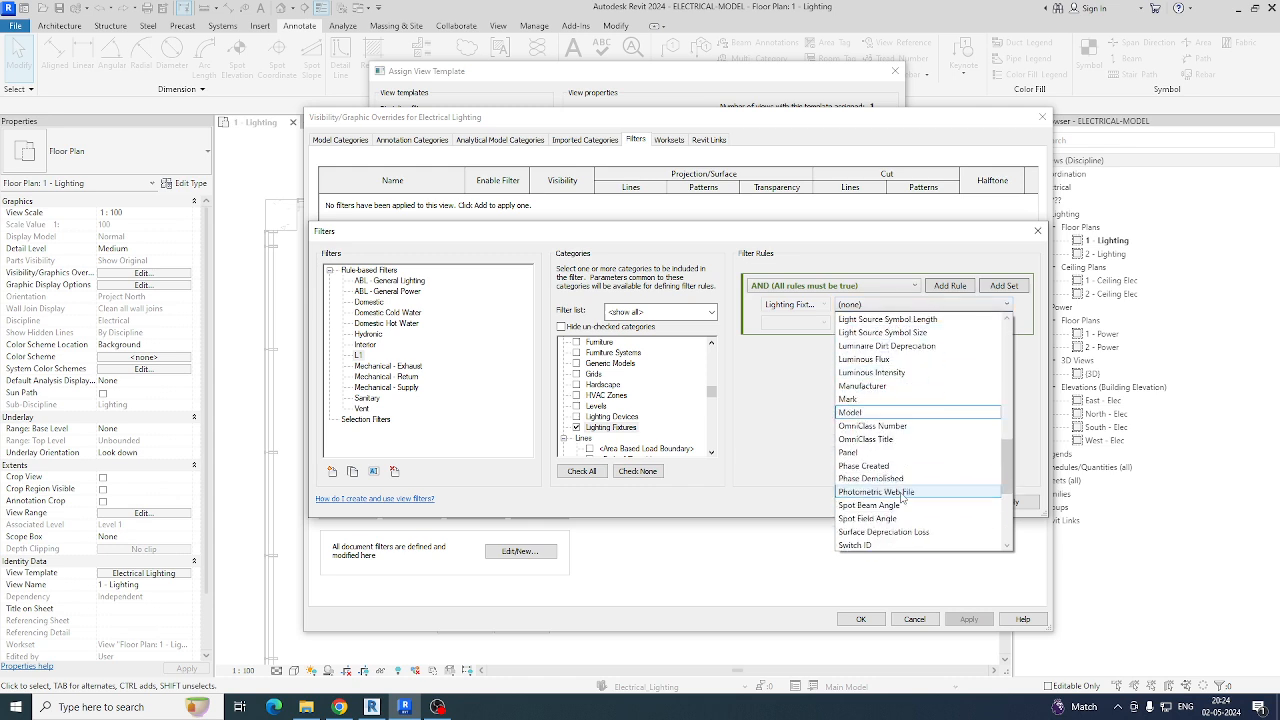
{"action": "left_click", "coordinate": [868, 518]}
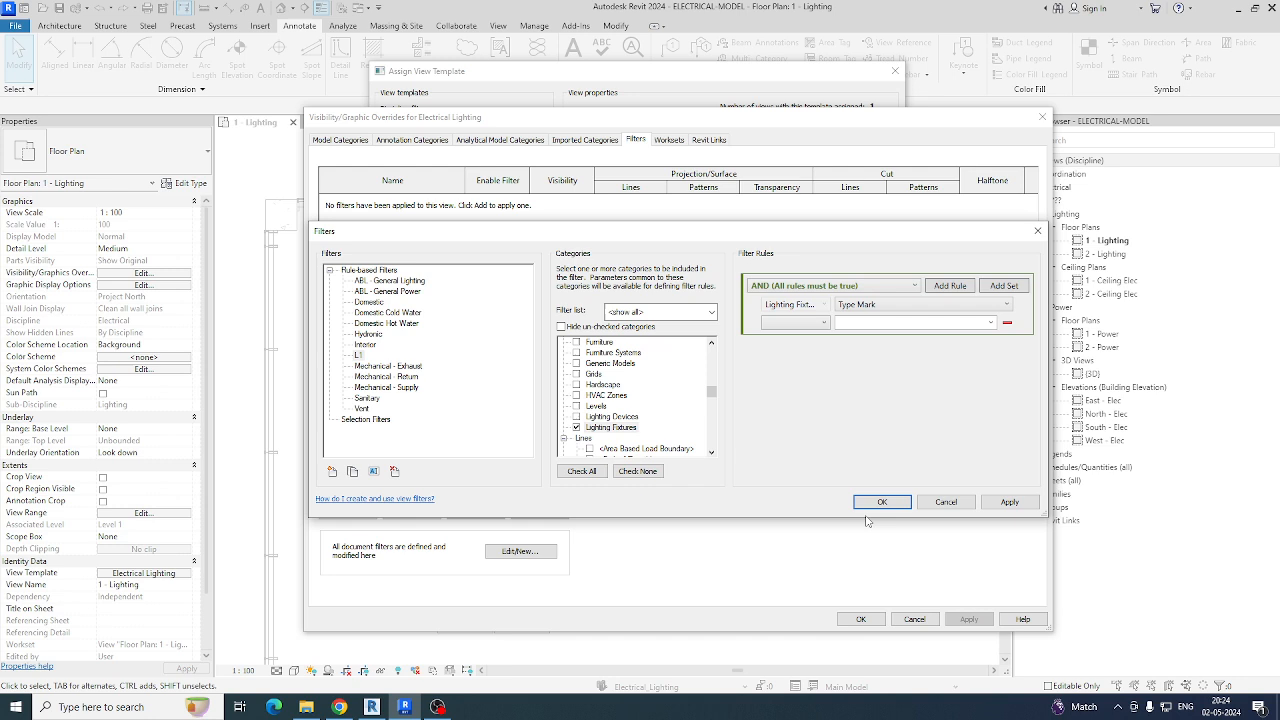
{"action": "left_click", "coordinate": [823, 322]}
{"action": "left_click", "coordinate": [790, 334]}
{"action": "left_click", "coordinate": [990, 323]}
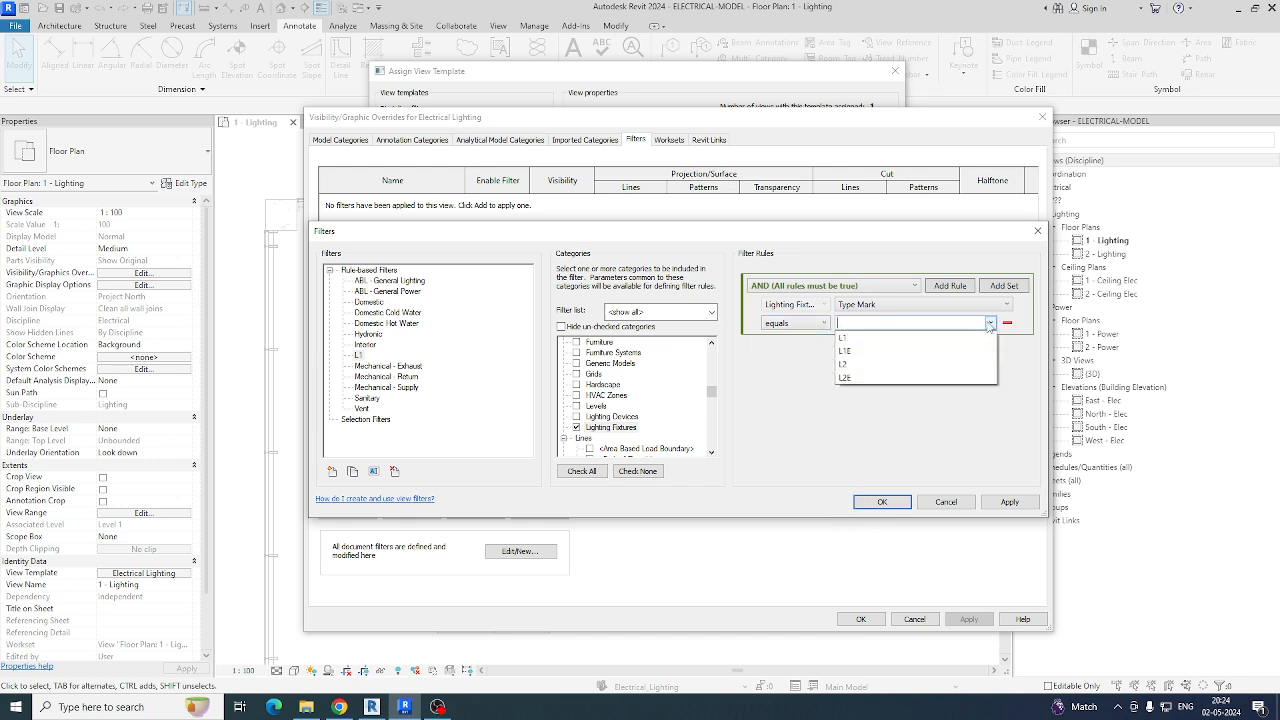
{"action": "left_click", "coordinate": [848, 346]}
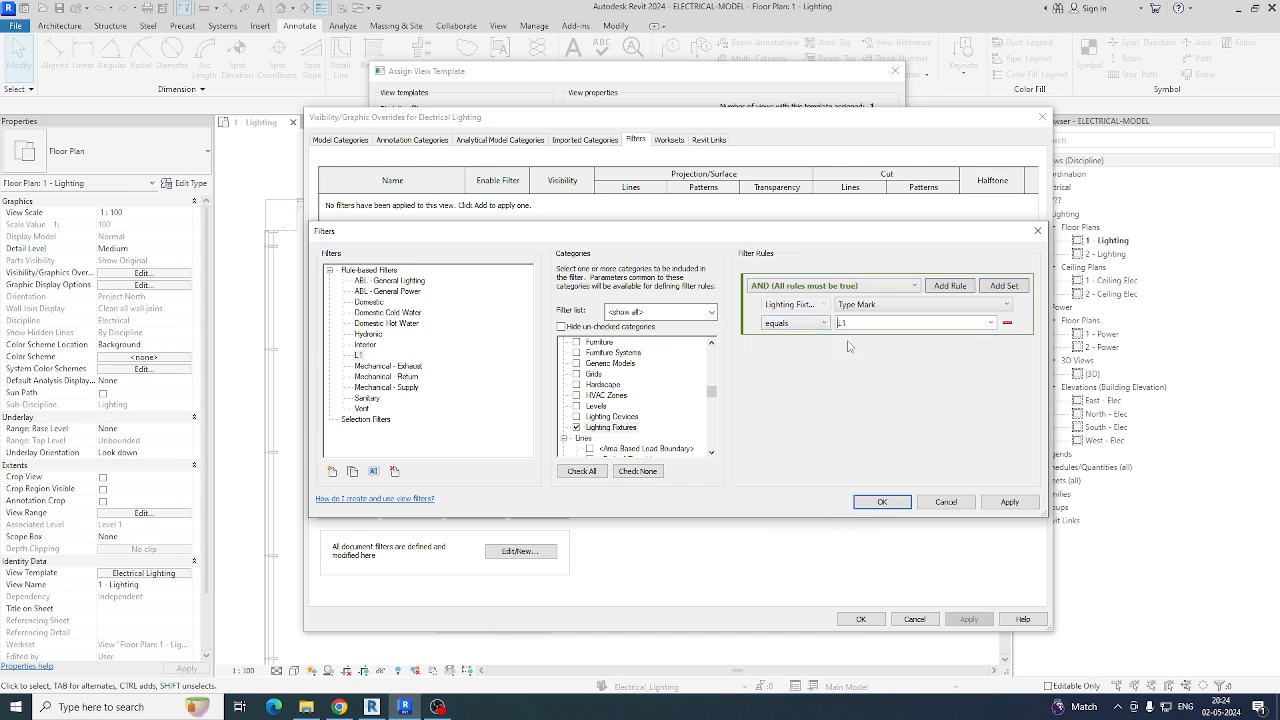
{"action": "left_click", "coordinate": [881, 502]}
Step: Create a second rule-based filter named L2 and assign it the Lighting Fixtures category
{"action": "left_click", "coordinate": [522, 552]}
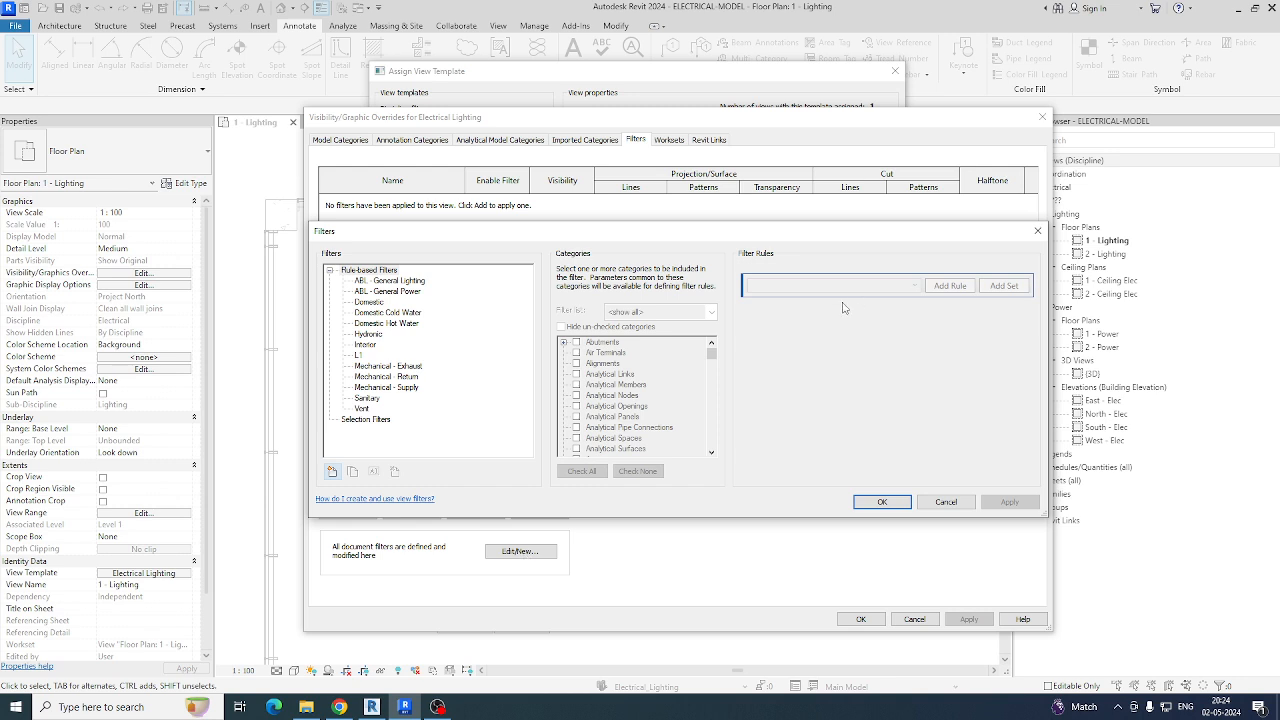
{"action": "left_click", "coordinate": [331, 472]}
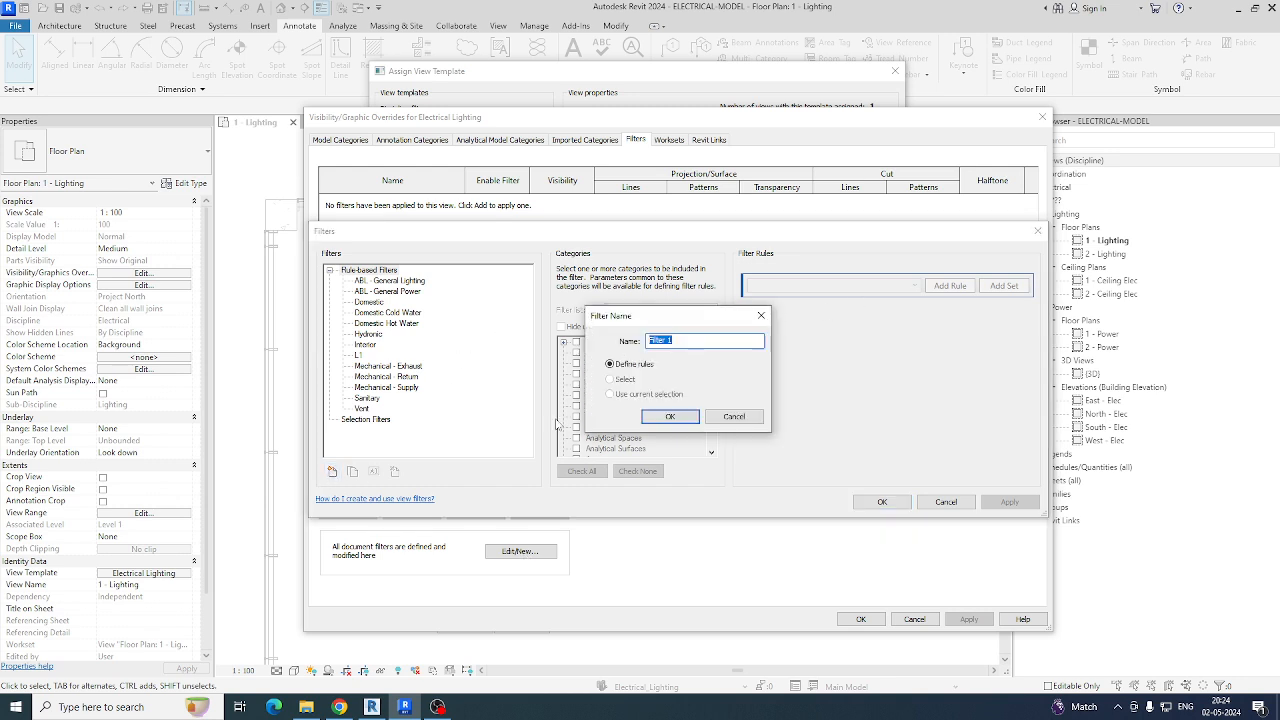
{"action": "left_click", "coordinate": [670, 416]}
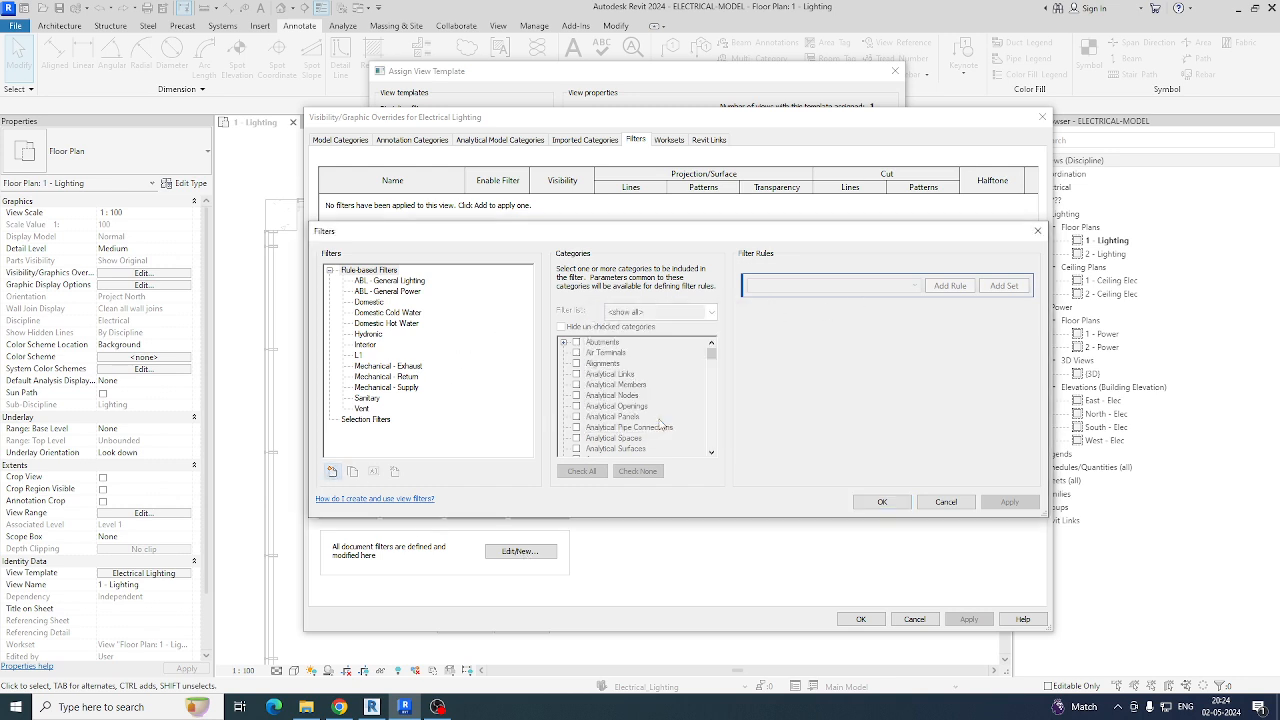
{"action": "left_click", "coordinate": [629, 368]}
{"action": "key", "text": "l"}
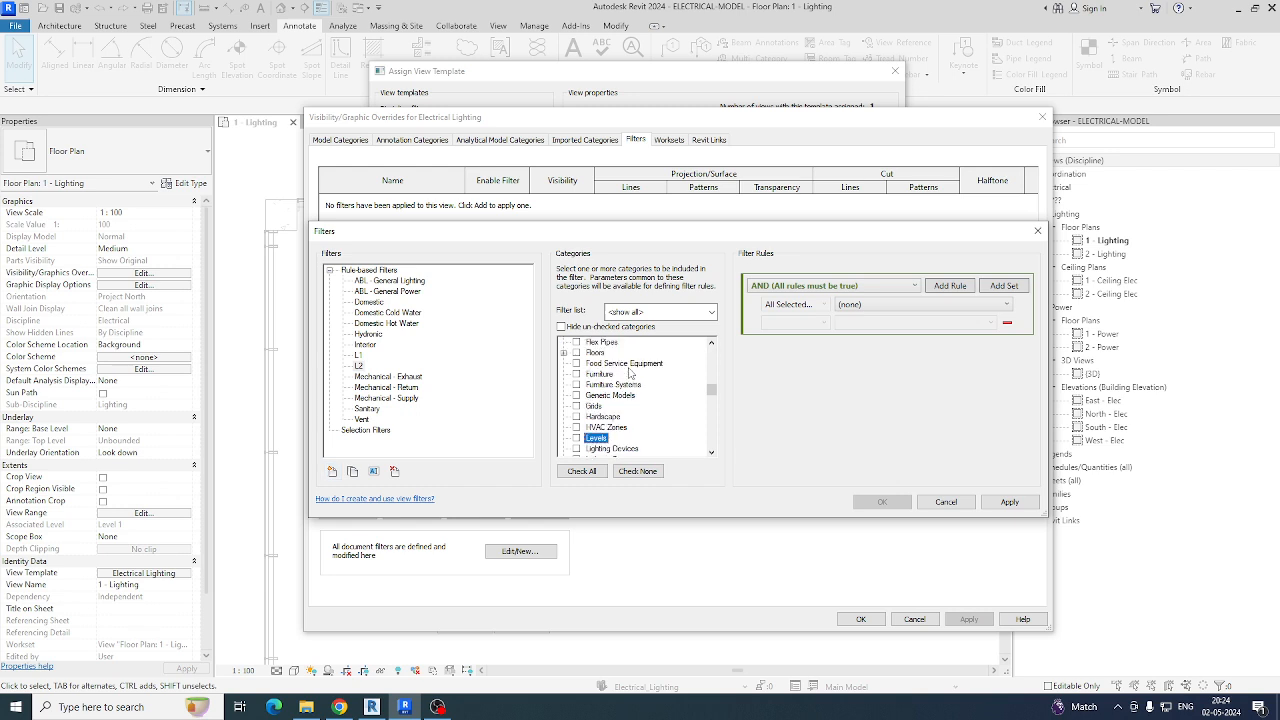
{"action": "scroll", "coordinate": [624, 385], "scroll_direction": "down", "scroll_amount": 1}
{"action": "left_click", "coordinate": [576, 417]}
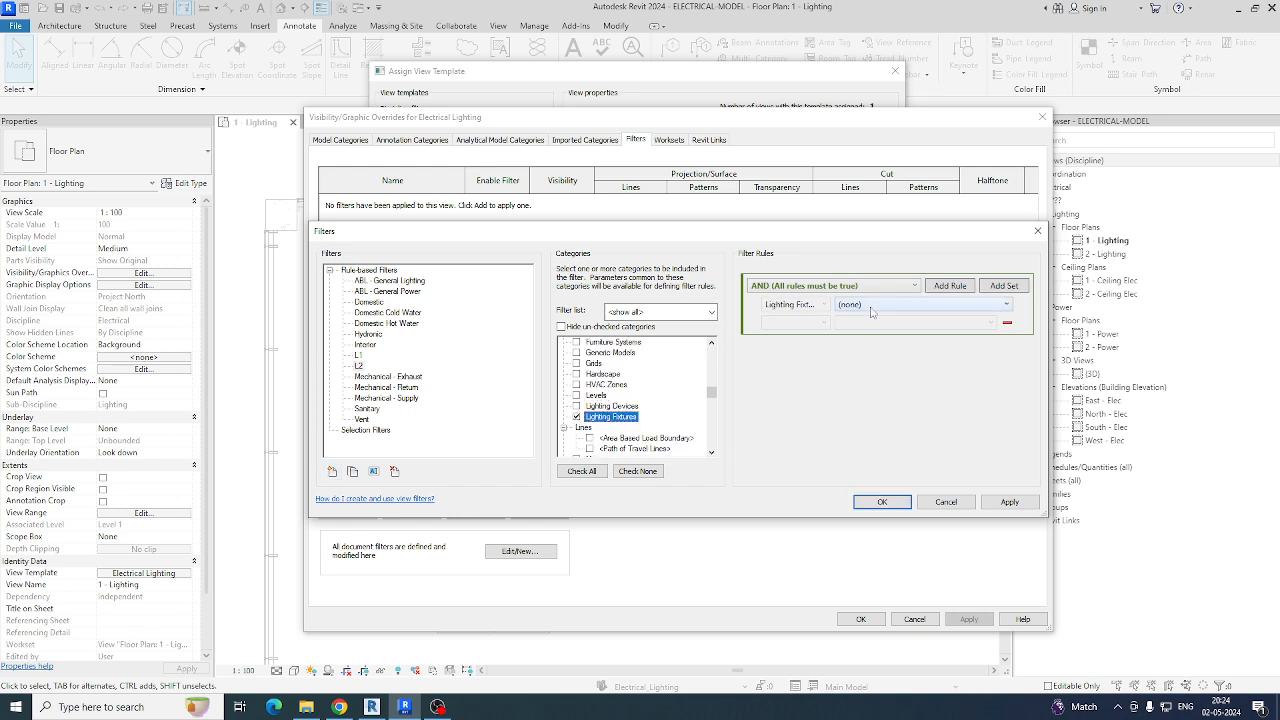
Step: Define the L2 filter's rule as Type Mark equals L2
{"action": "left_click", "coordinate": [872, 304]}
{"action": "scroll", "coordinate": [887, 440], "scroll_direction": "down", "scroll_amount": 2}
{"action": "scroll", "coordinate": [887, 440], "scroll_direction": "down", "scroll_amount": 8}
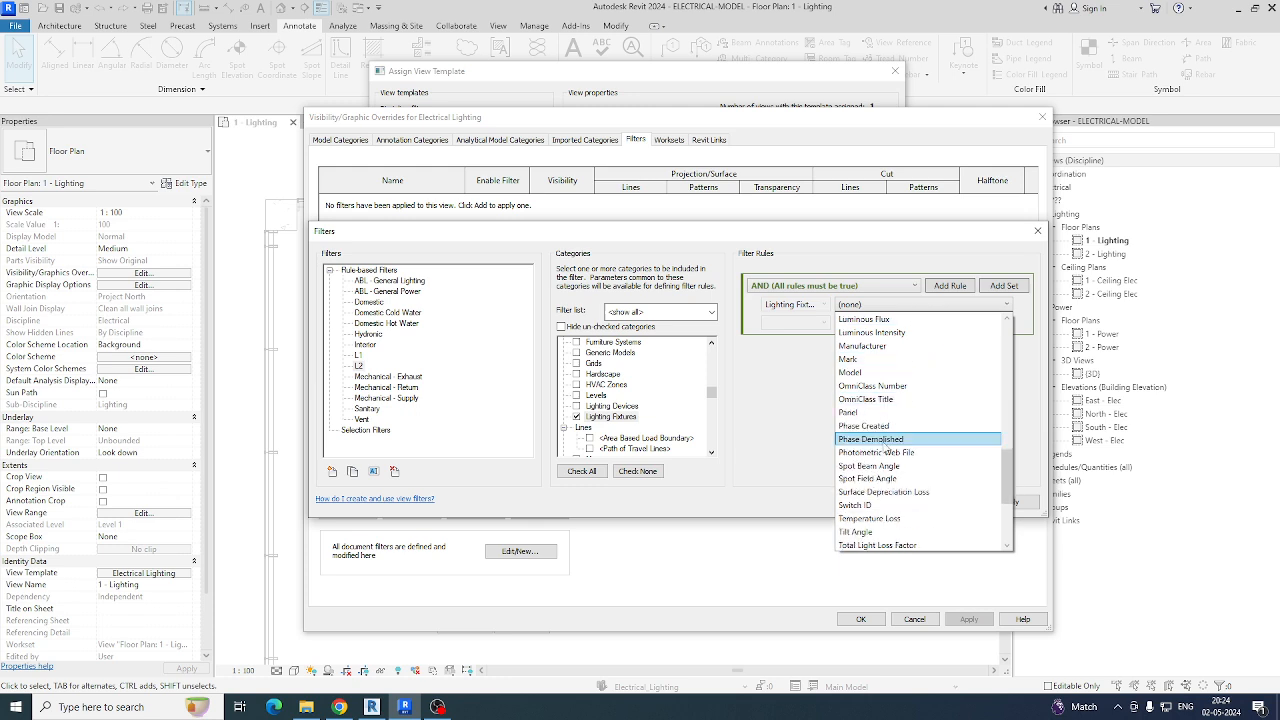
{"action": "scroll", "coordinate": [885, 445], "scroll_direction": "down", "scroll_amount": 2}
{"action": "left_click", "coordinate": [850, 512]}
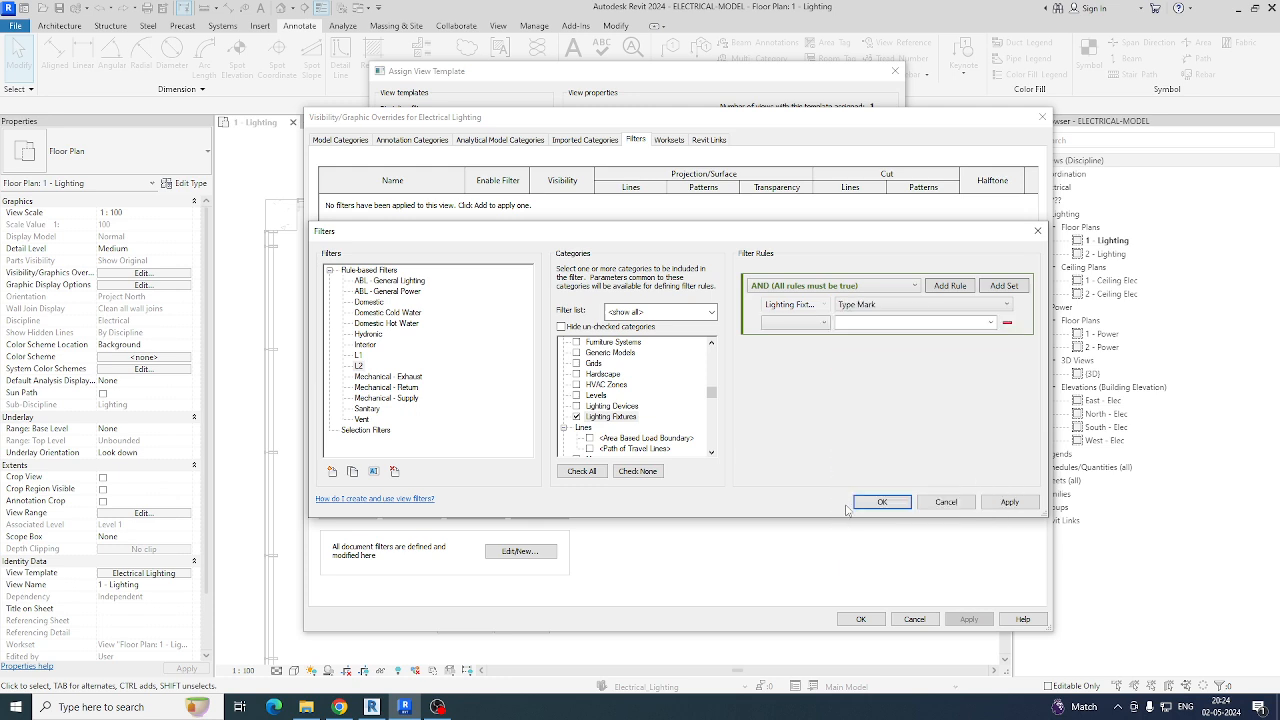
{"action": "left_click", "coordinate": [821, 323]}
{"action": "left_click", "coordinate": [794, 339]}
{"action": "left_click", "coordinate": [991, 322]}
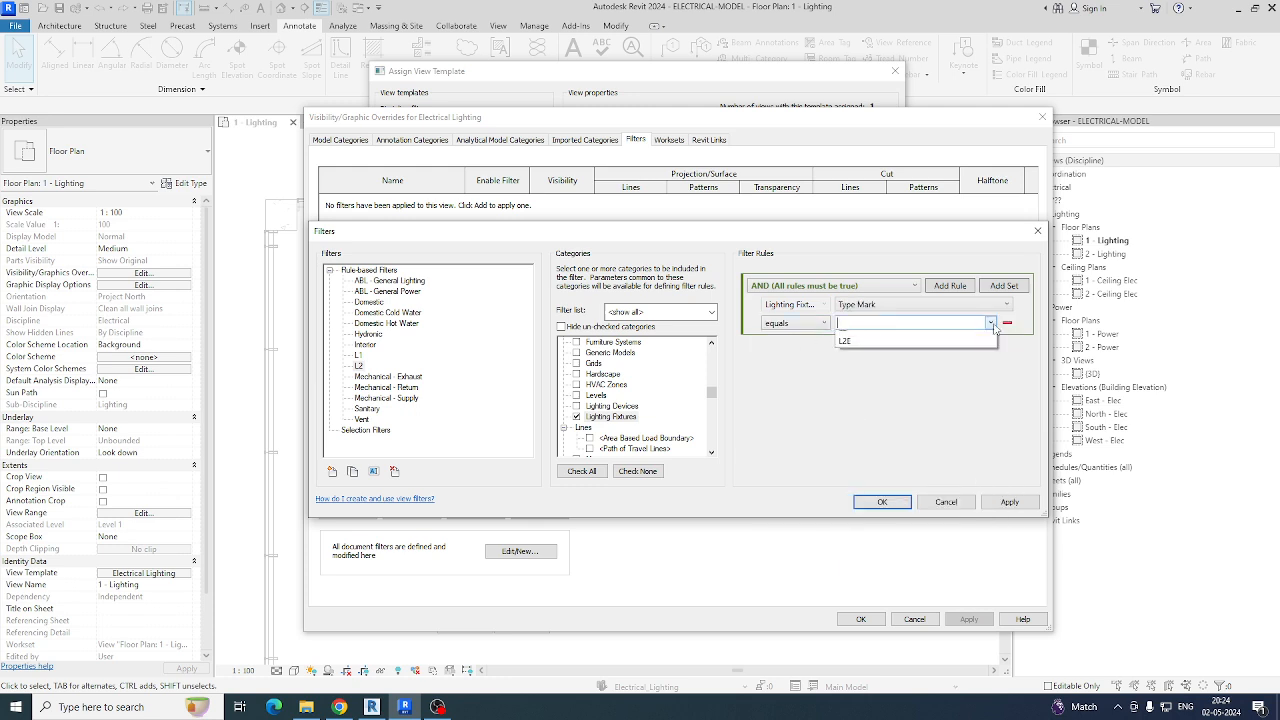
{"action": "left_click", "coordinate": [845, 367]}
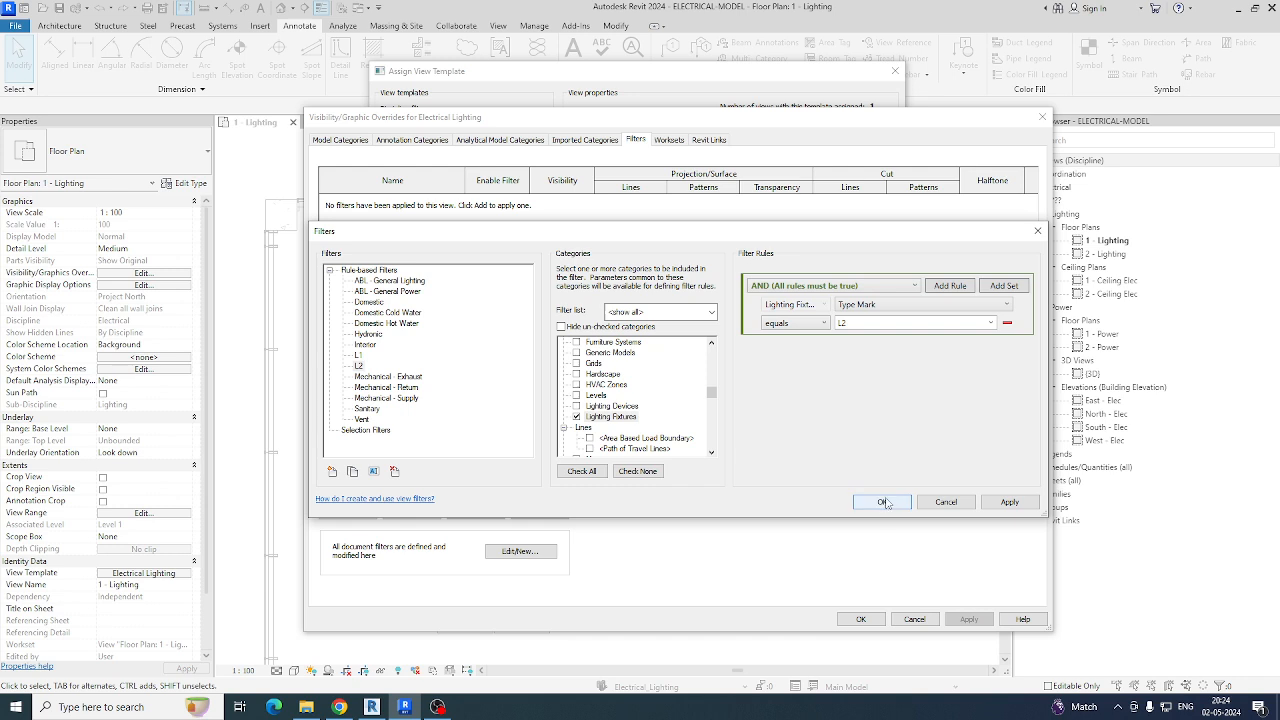
Step: Create another rule-based filter named L2E and assign it the Lighting Fixtures category
{"action": "left_click", "coordinate": [332, 472]}
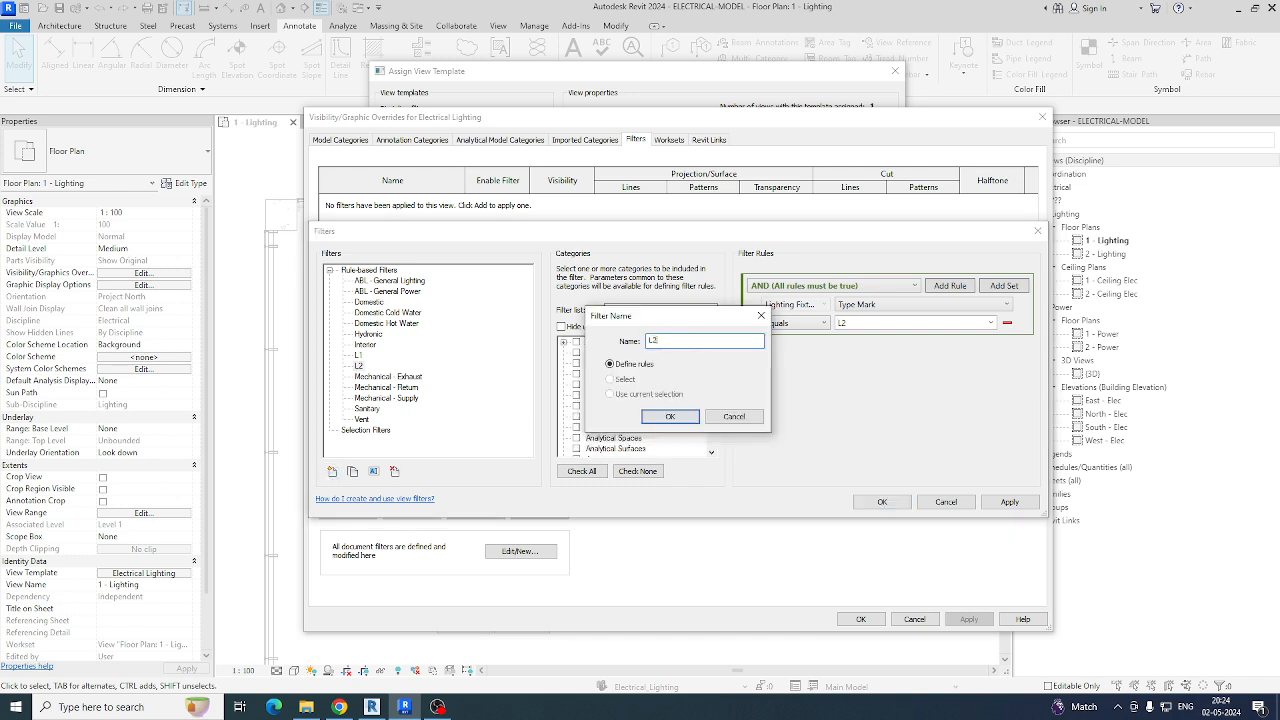
{"action": "left_click", "coordinate": [676, 418]}
{"action": "left_click", "coordinate": [606, 385]}
{"action": "key", "text": "l"}
{"action": "scroll", "coordinate": [604, 398], "scroll_direction": "down", "scroll_amount": 2}
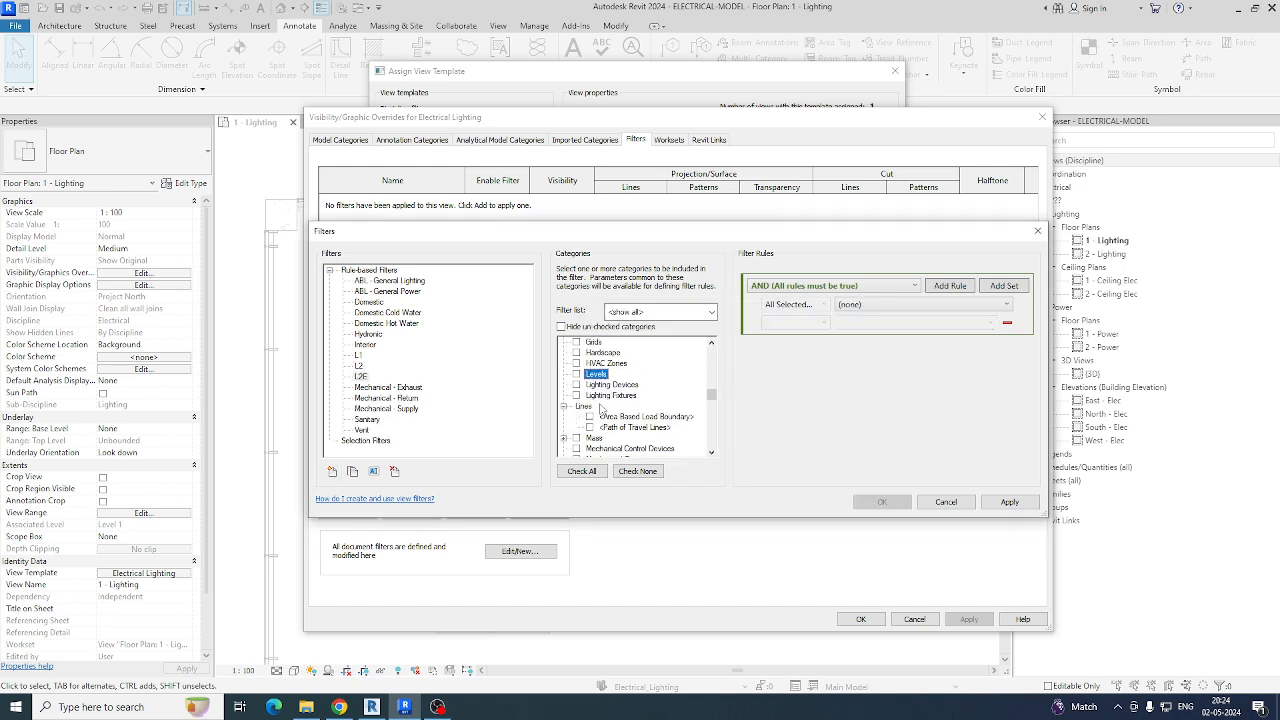
{"action": "left_click", "coordinate": [576, 395]}
Step: Define the L2E filter's rule as Type Mark equals L2E and save the filter definitions
{"action": "left_click", "coordinate": [900, 304]}
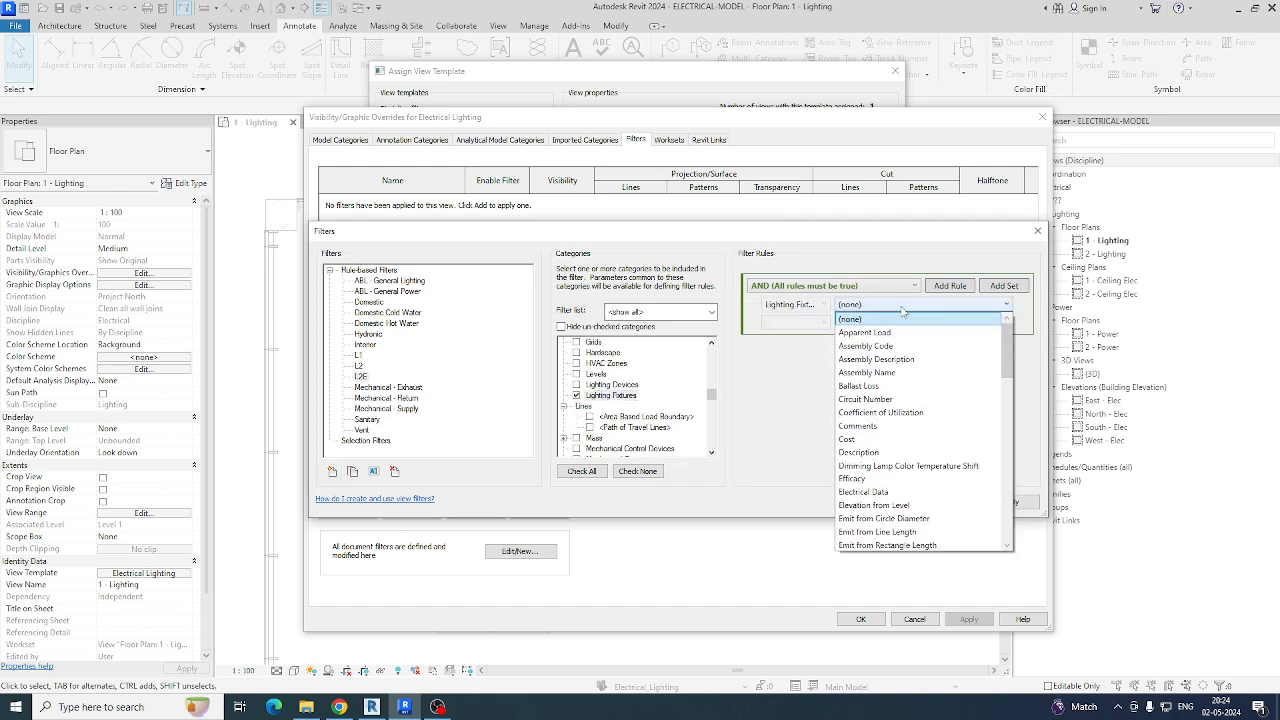
{"action": "scroll", "coordinate": [885, 430], "scroll_direction": "down", "scroll_amount": 7}
{"action": "scroll", "coordinate": [885, 437], "scroll_direction": "down", "scroll_amount": 6}
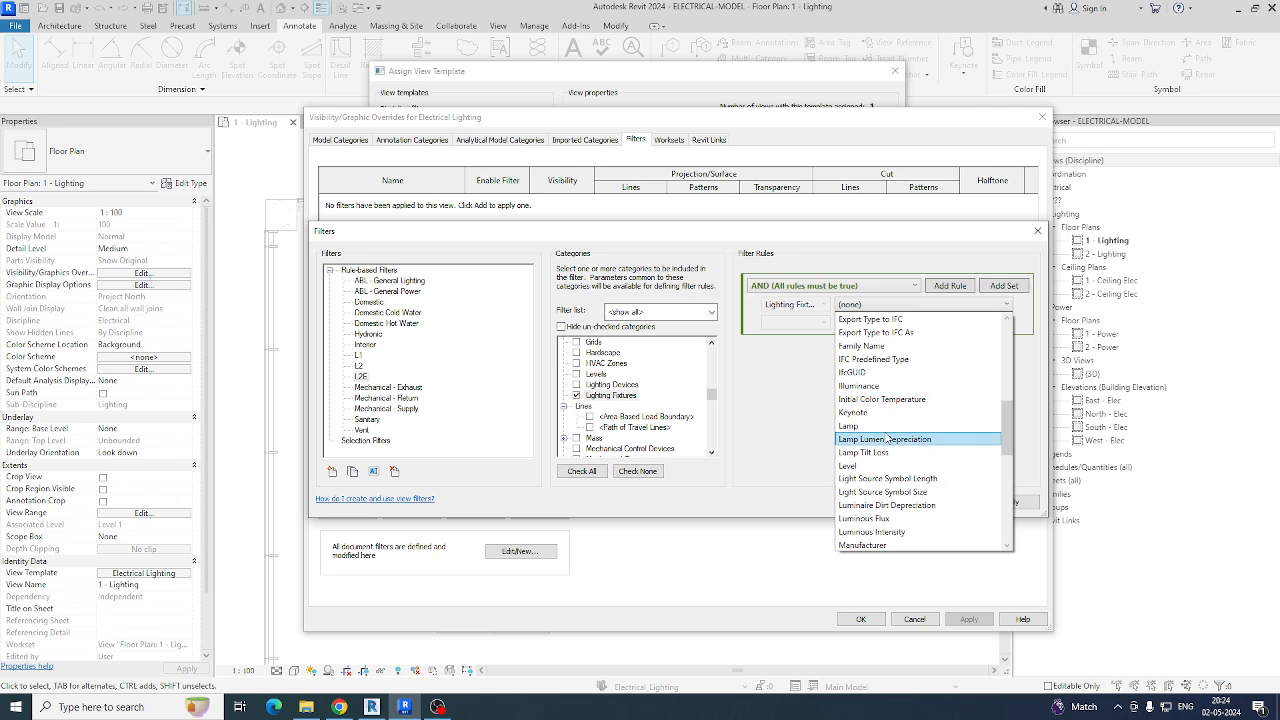
{"action": "left_click", "coordinate": [859, 518]}
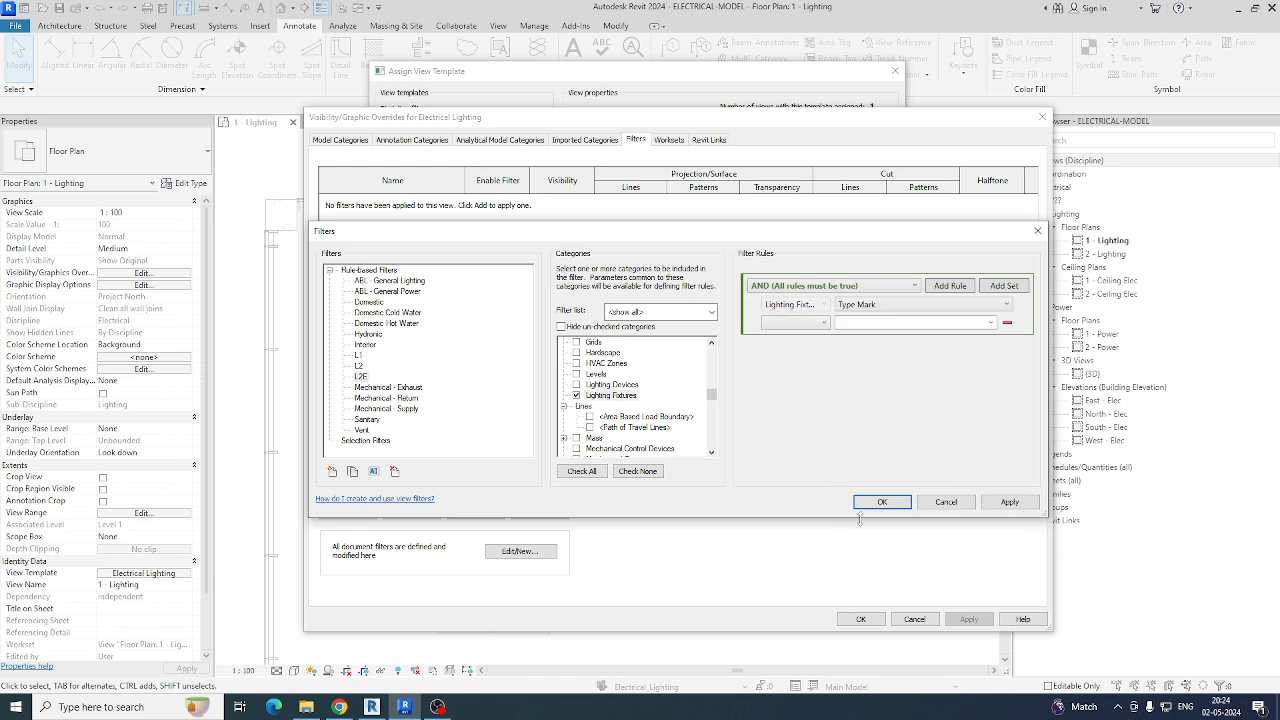
{"action": "left_click", "coordinate": [823, 323]}
{"action": "left_click", "coordinate": [792, 339]}
{"action": "left_click", "coordinate": [990, 323]}
{"action": "left_click", "coordinate": [851, 380]}
{"action": "left_click", "coordinate": [886, 501]}
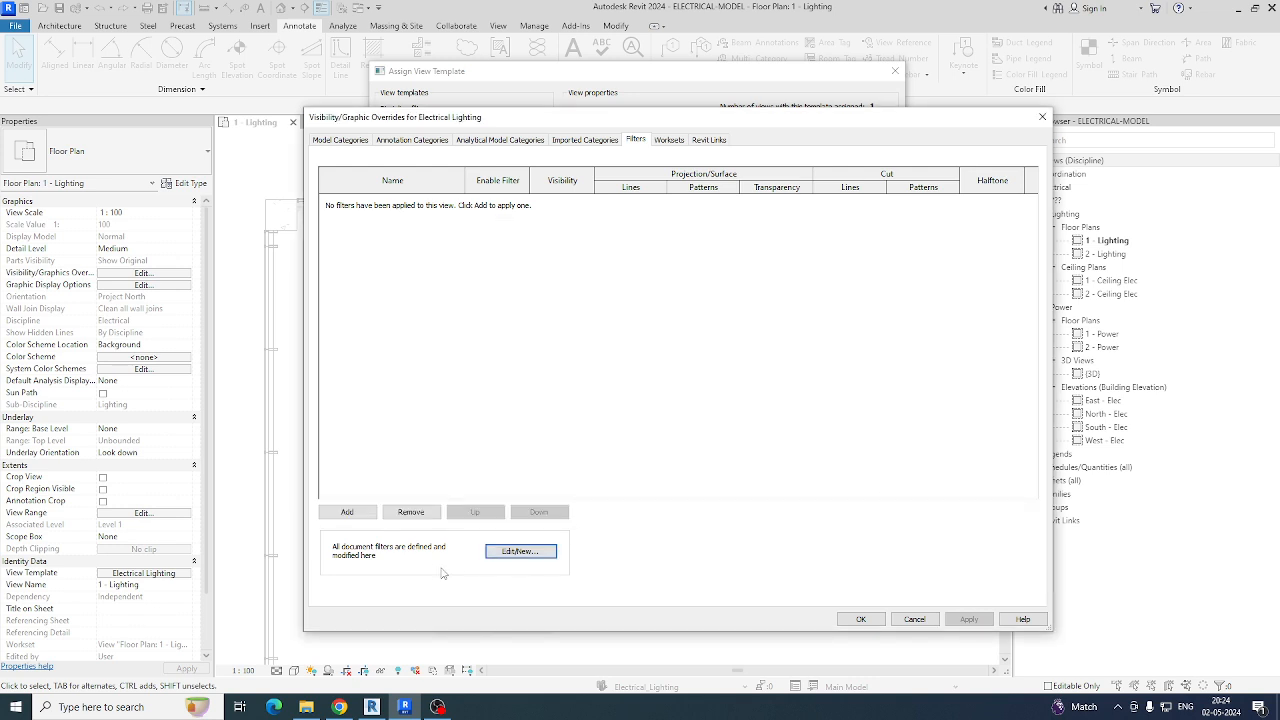
Step: Add the filters L1, L2 and L2E to the Electrical Lighting view template
{"action": "left_click", "coordinate": [347, 512]}
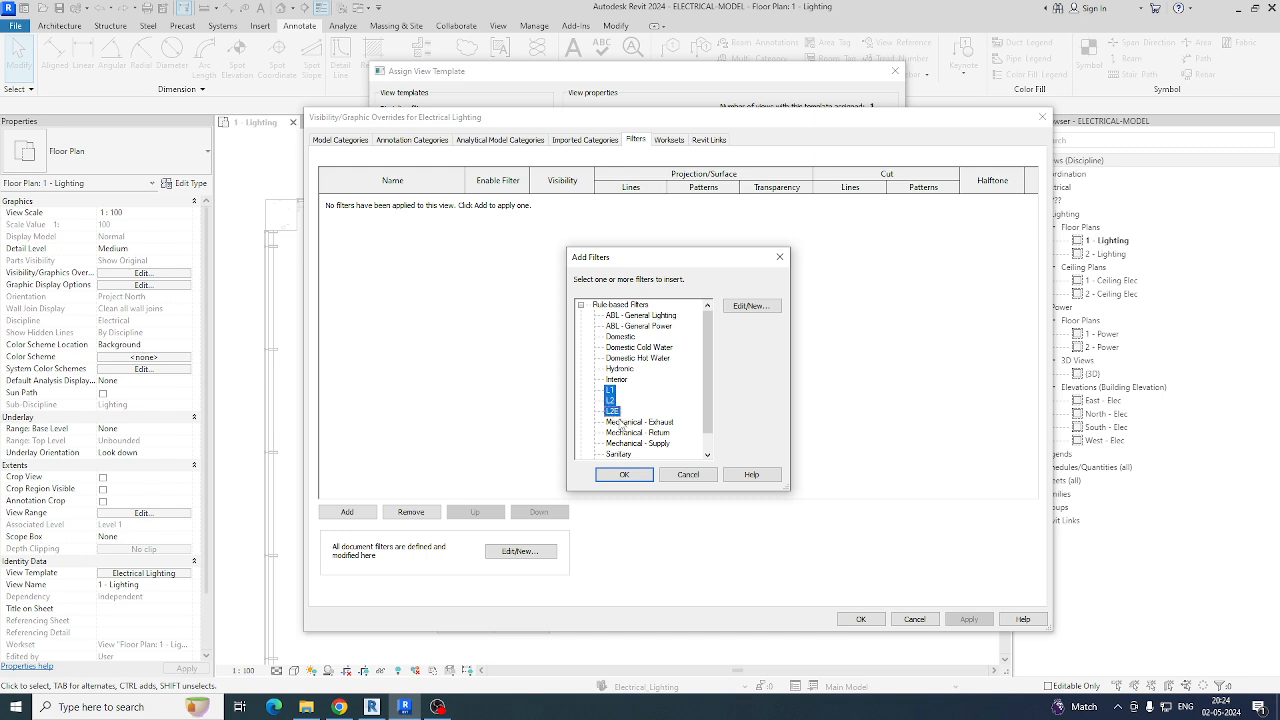
{"action": "left_click", "coordinate": [624, 474]}
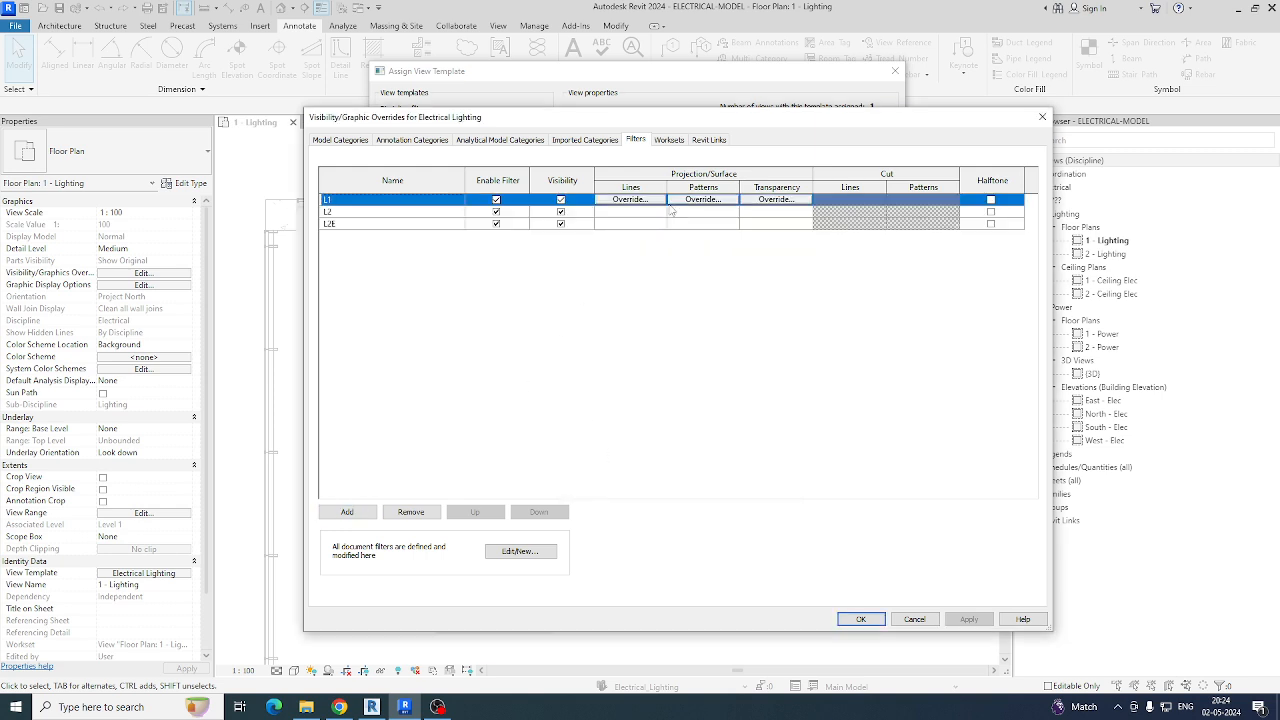
Step: Override the L1 filter's projection surface foreground with a solid fill pattern in magenta
{"action": "left_click", "coordinate": [705, 200]}
{"action": "left_click", "coordinate": [705, 332]}
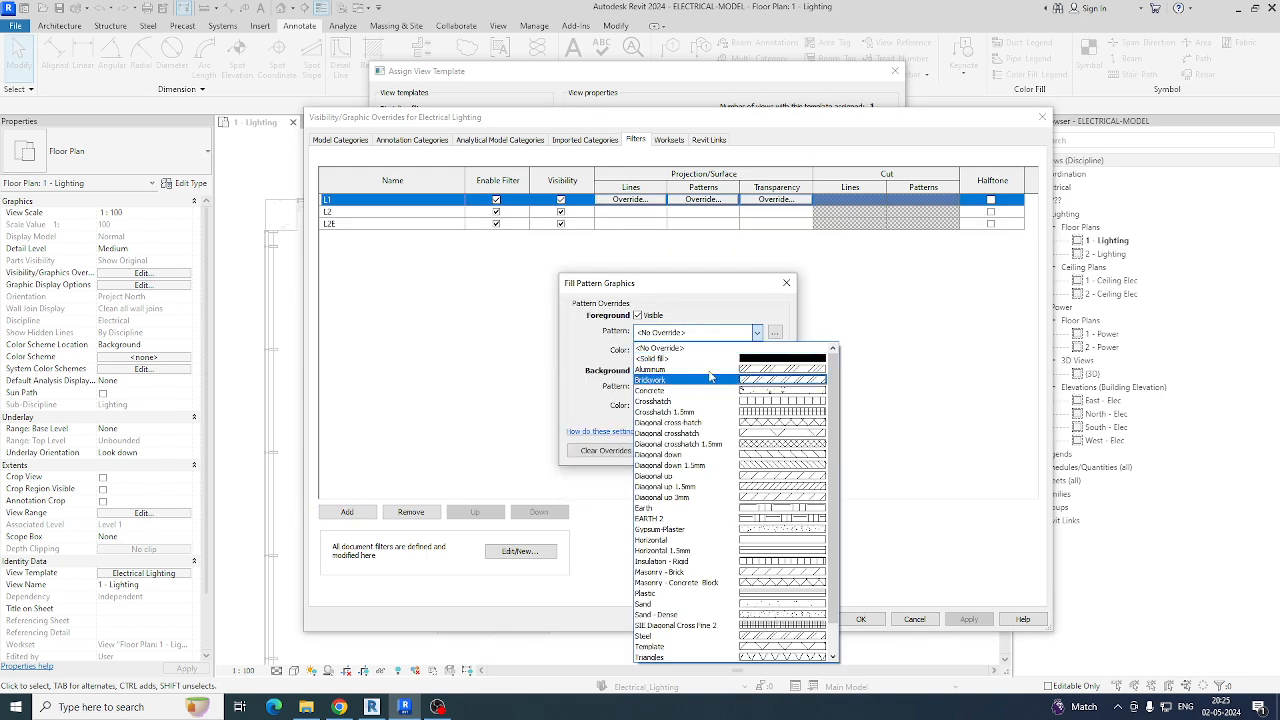
{"action": "left_click", "coordinate": [711, 360]}
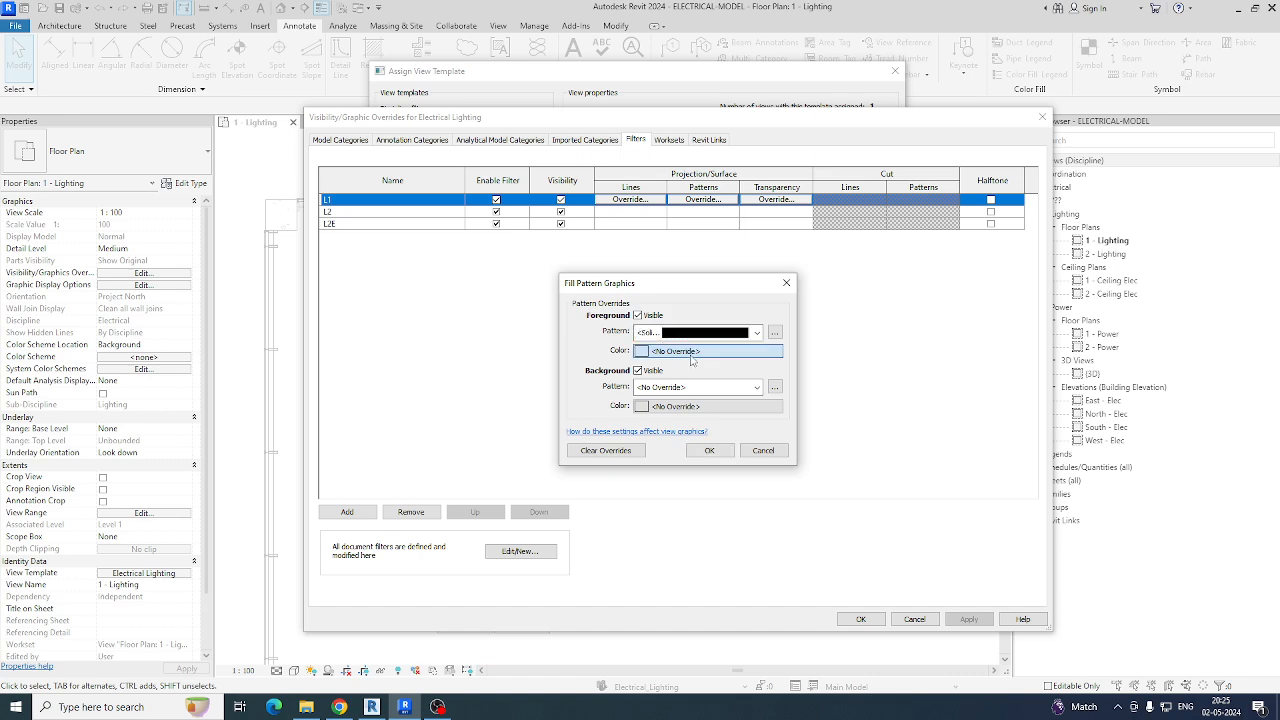
{"action": "left_click", "coordinate": [694, 352]}
{"action": "left_click", "coordinate": [642, 386]}
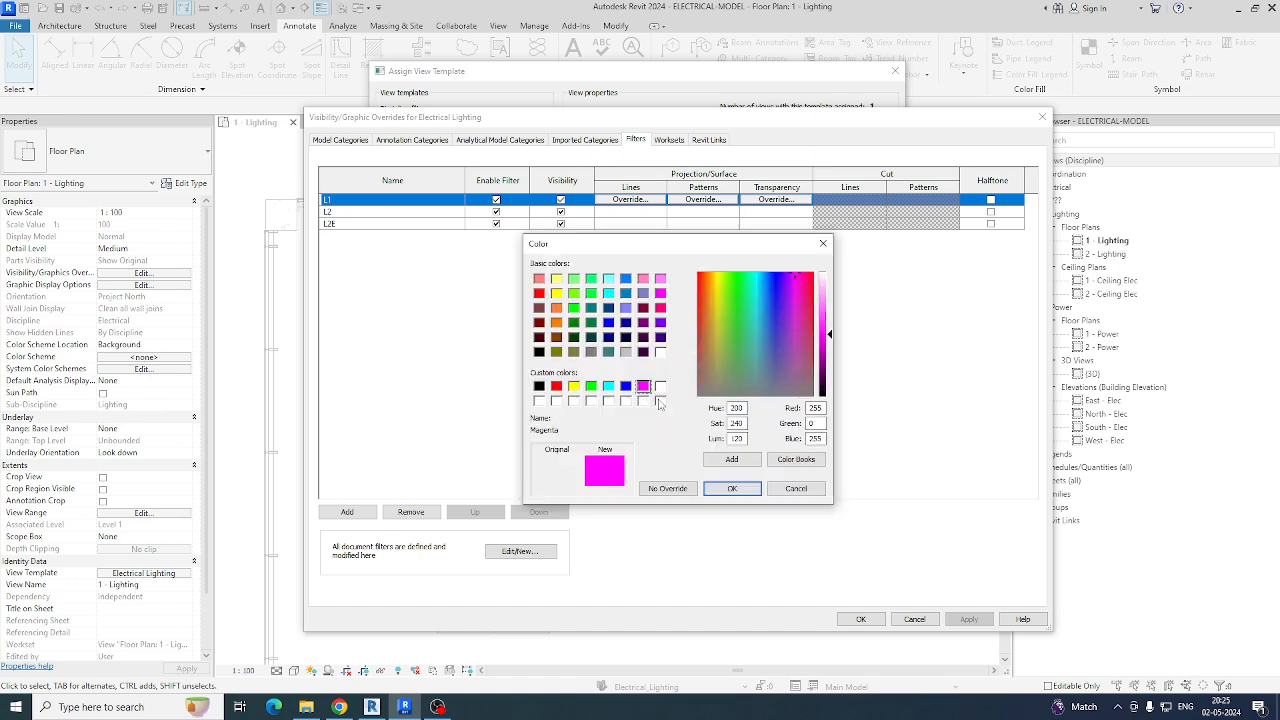
{"action": "left_click", "coordinate": [722, 489]}
Step: Give the L1 filter's surface background a magenta solid fill and accept the pattern overrides
{"action": "left_click", "coordinate": [705, 387]}
{"action": "left_click", "coordinate": [659, 416]}
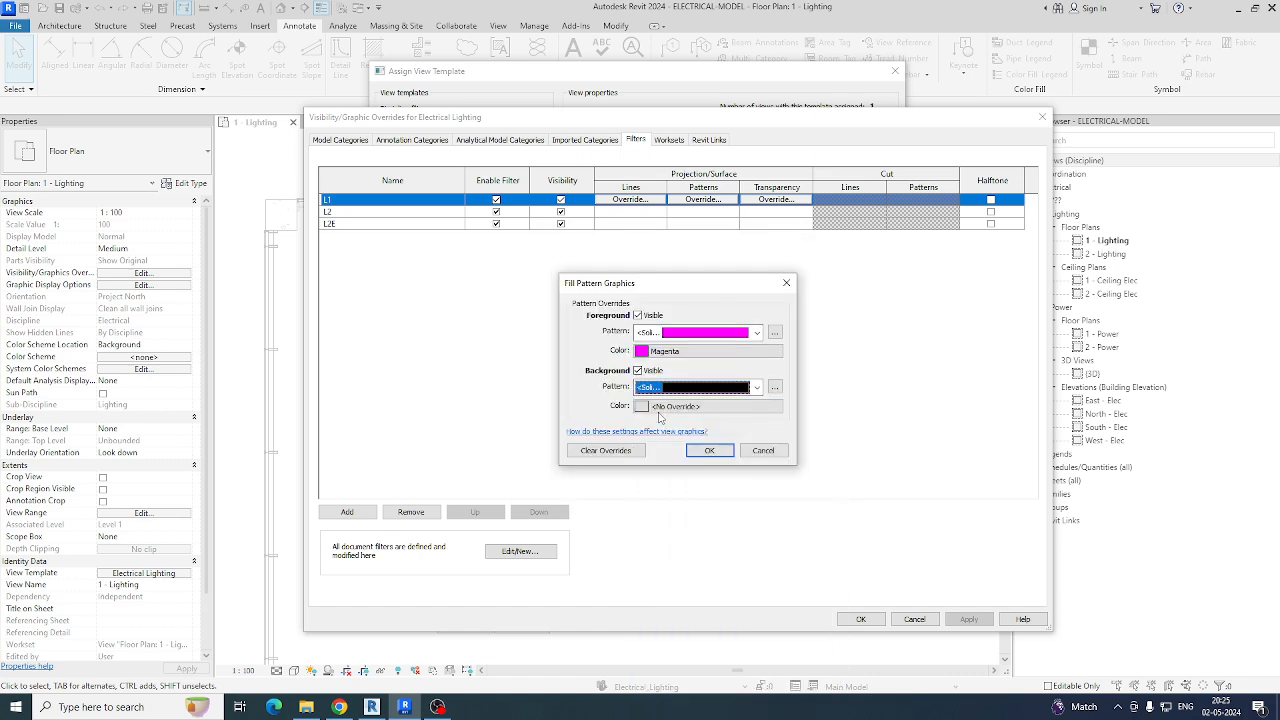
{"action": "left_click", "coordinate": [660, 406]}
{"action": "left_click", "coordinate": [642, 386]}
{"action": "left_click", "coordinate": [731, 488]}
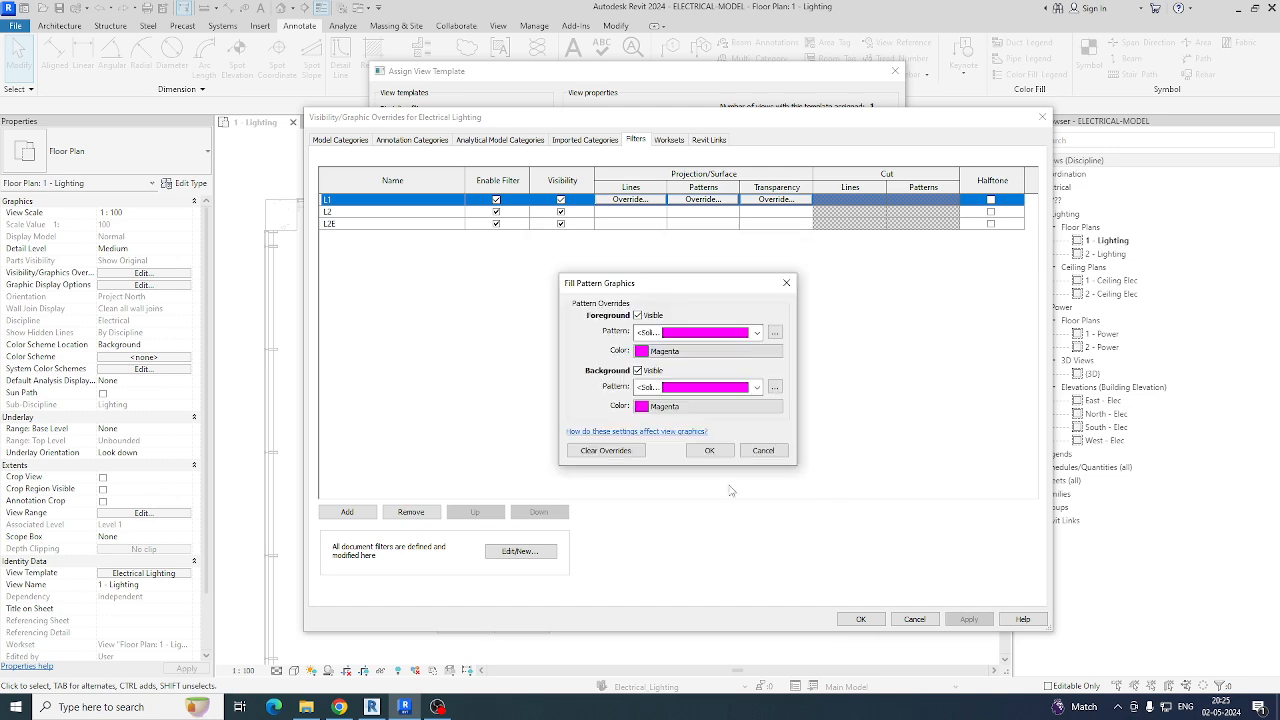
{"action": "left_click", "coordinate": [706, 450]}
Step: Override the L2 filter's projection surface foreground with a solid fill pattern in red
{"action": "left_click", "coordinate": [680, 221]}
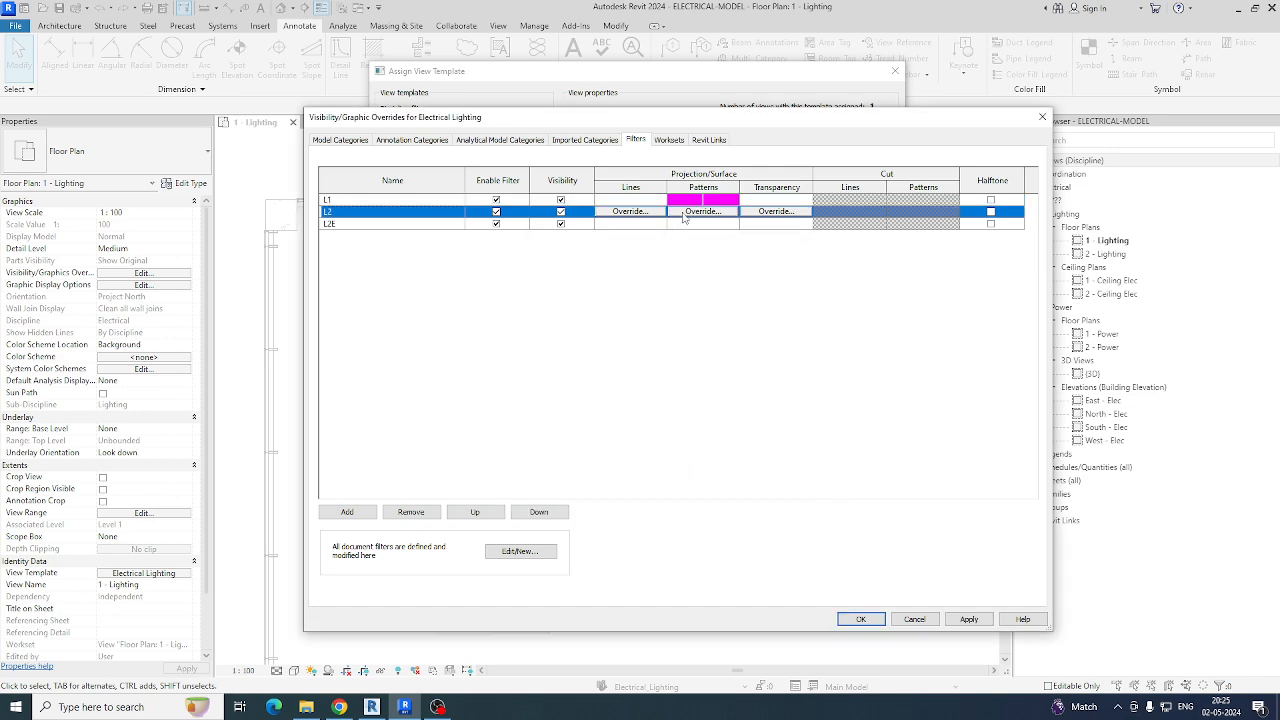
{"action": "left_click", "coordinate": [703, 212]}
{"action": "left_click", "coordinate": [682, 335]}
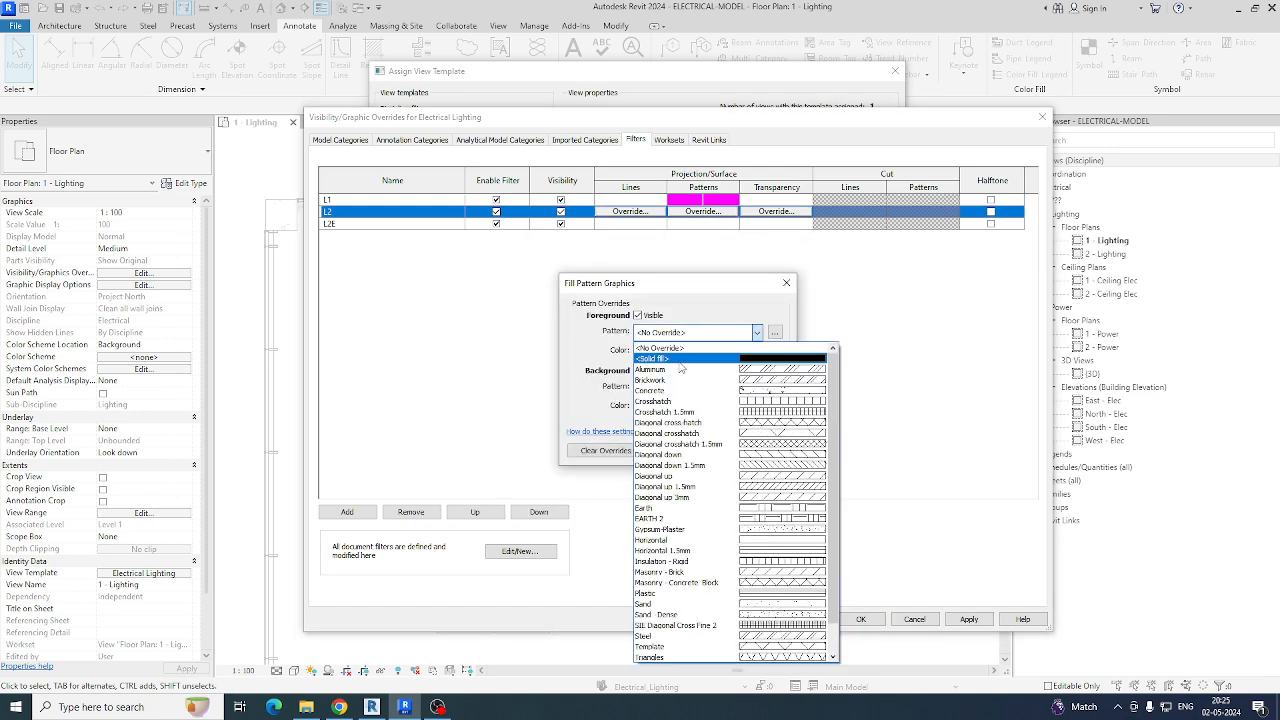
{"action": "left_click", "coordinate": [680, 360]}
{"action": "left_click", "coordinate": [676, 352]}
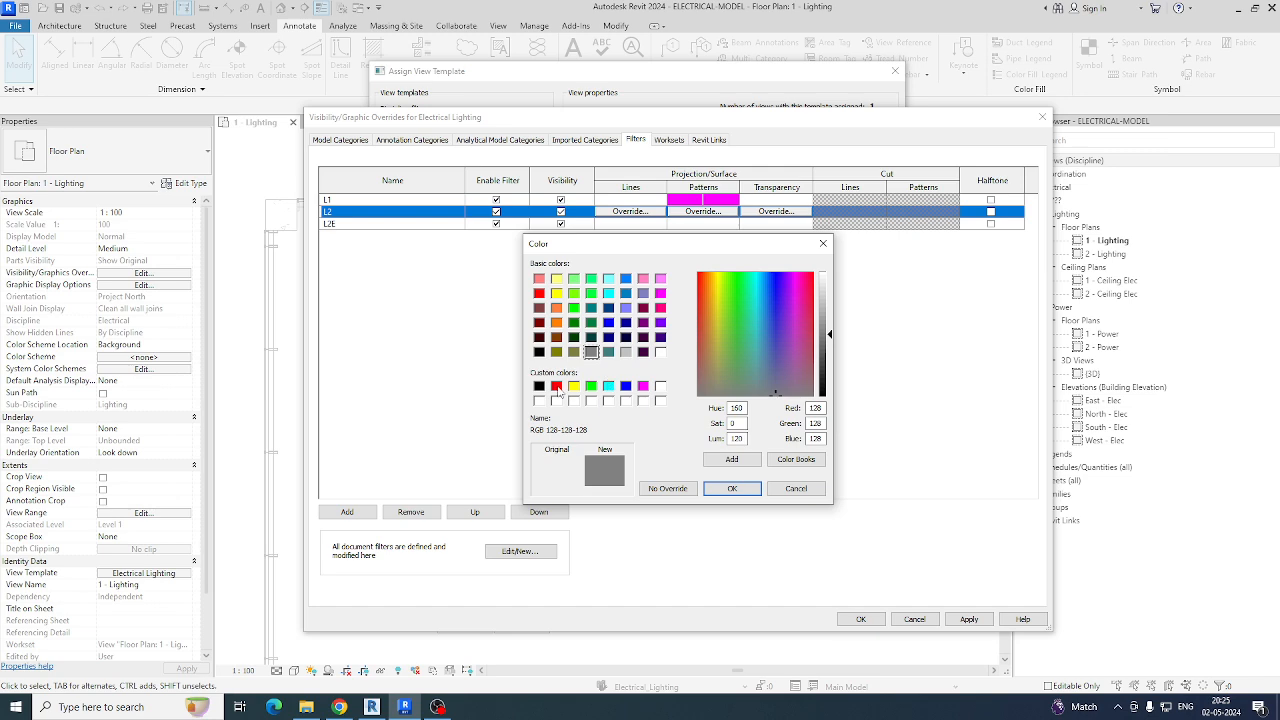
{"action": "left_click", "coordinate": [556, 386]}
{"action": "left_click", "coordinate": [714, 484]}
Step: Give the L2 filter's surface background a red solid fill and accept the pattern overrides
{"action": "left_click", "coordinate": [689, 387]}
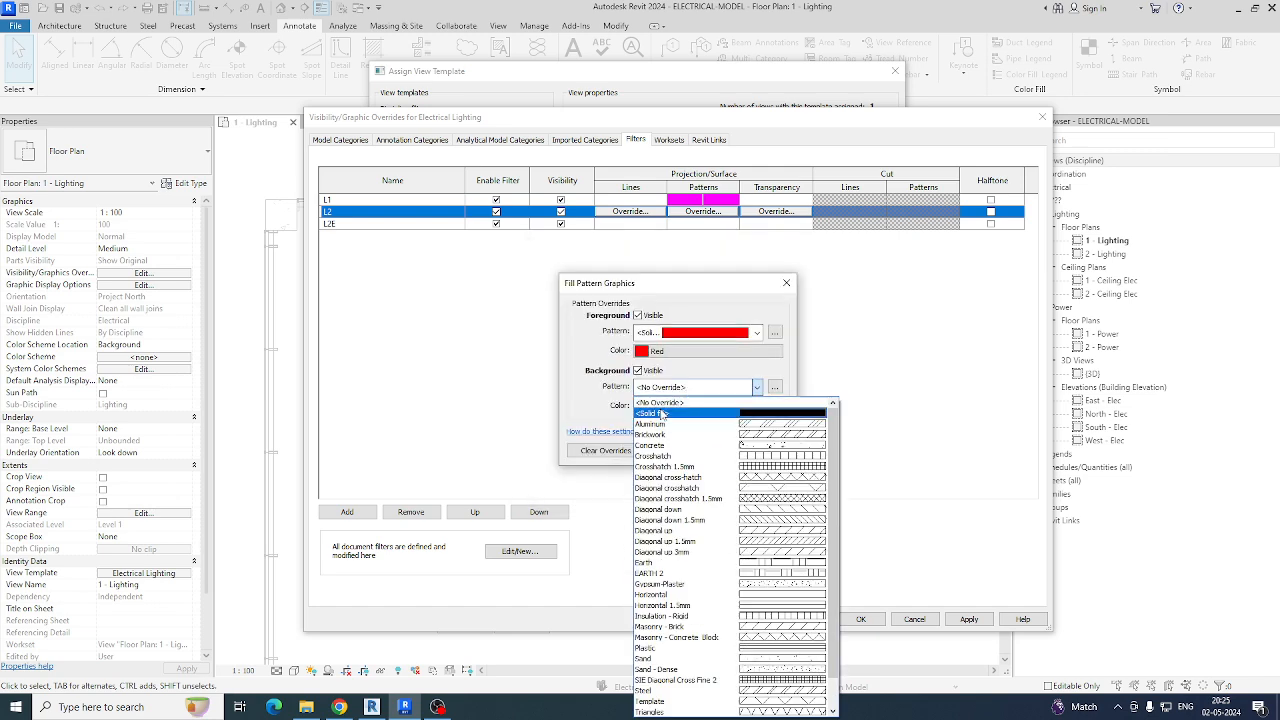
{"action": "left_click", "coordinate": [675, 404]}
{"action": "left_click", "coordinate": [667, 406]}
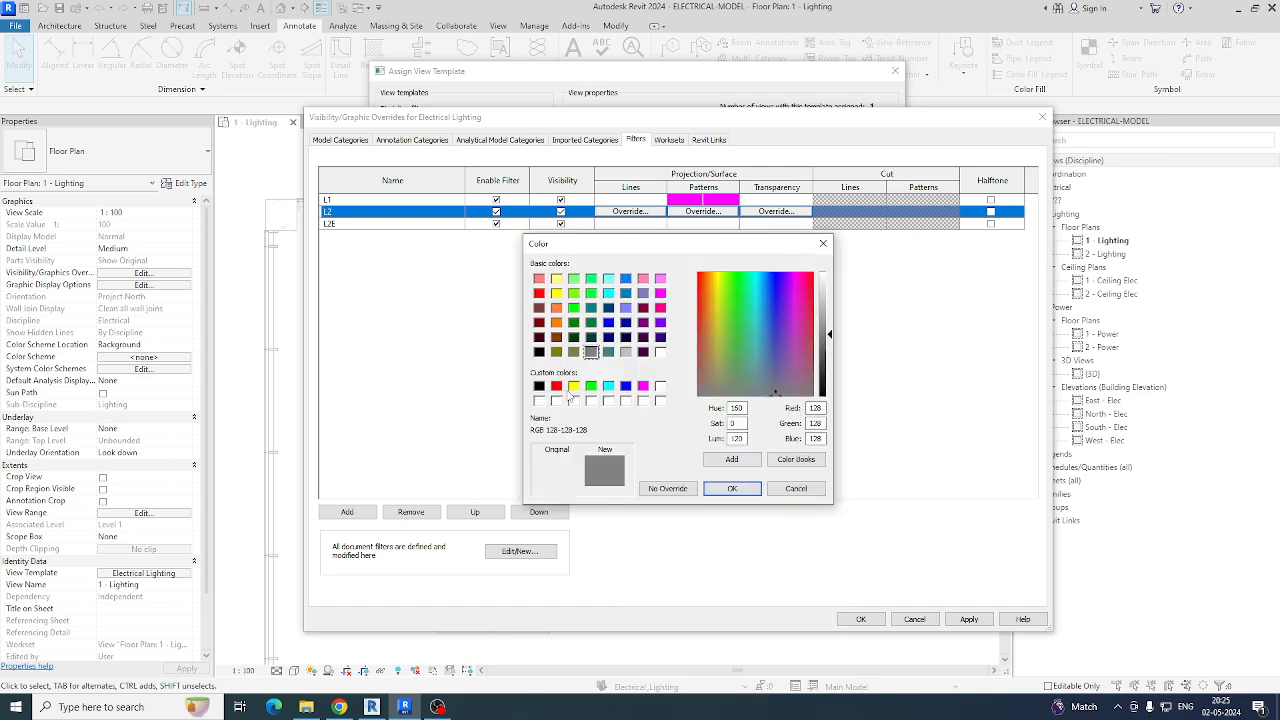
{"action": "left_click", "coordinate": [556, 386]}
{"action": "left_click", "coordinate": [731, 488]}
{"action": "left_click", "coordinate": [705, 451]}
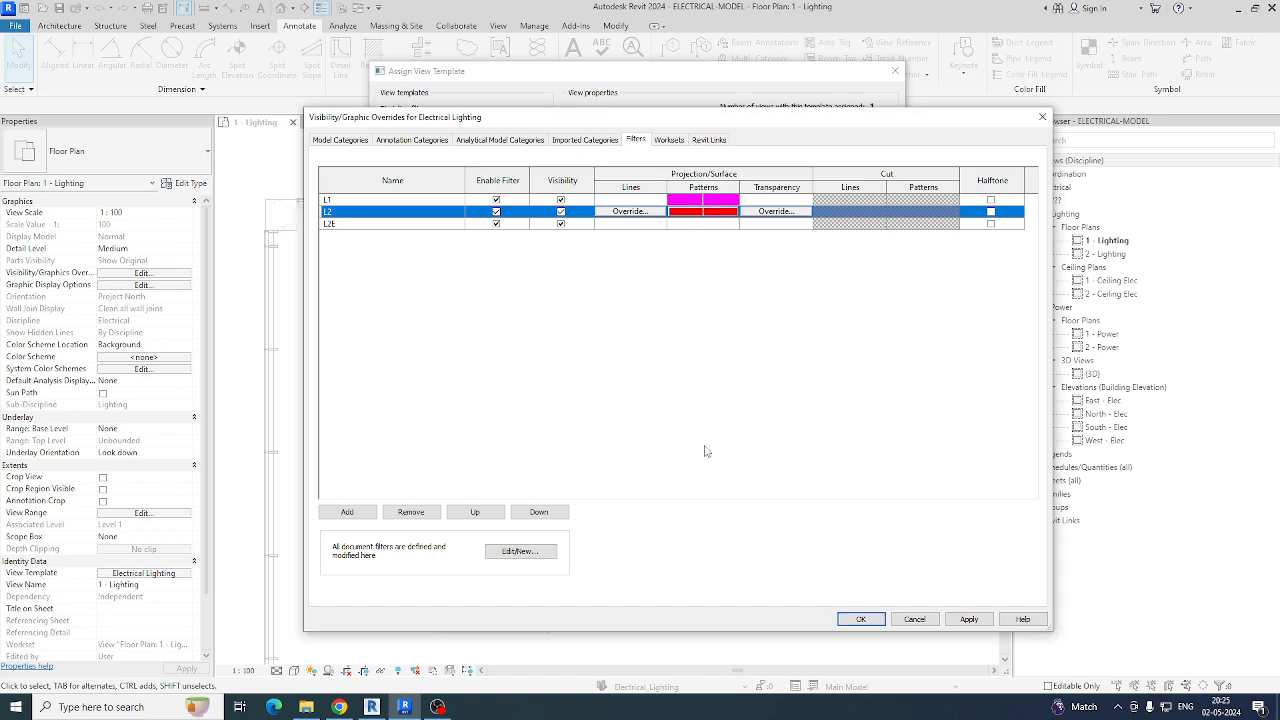
Step: Override the L2E filter's projection surface foreground with a solid fill pattern in blue
{"action": "left_click", "coordinate": [704, 225]}
{"action": "left_click", "coordinate": [703, 224]}
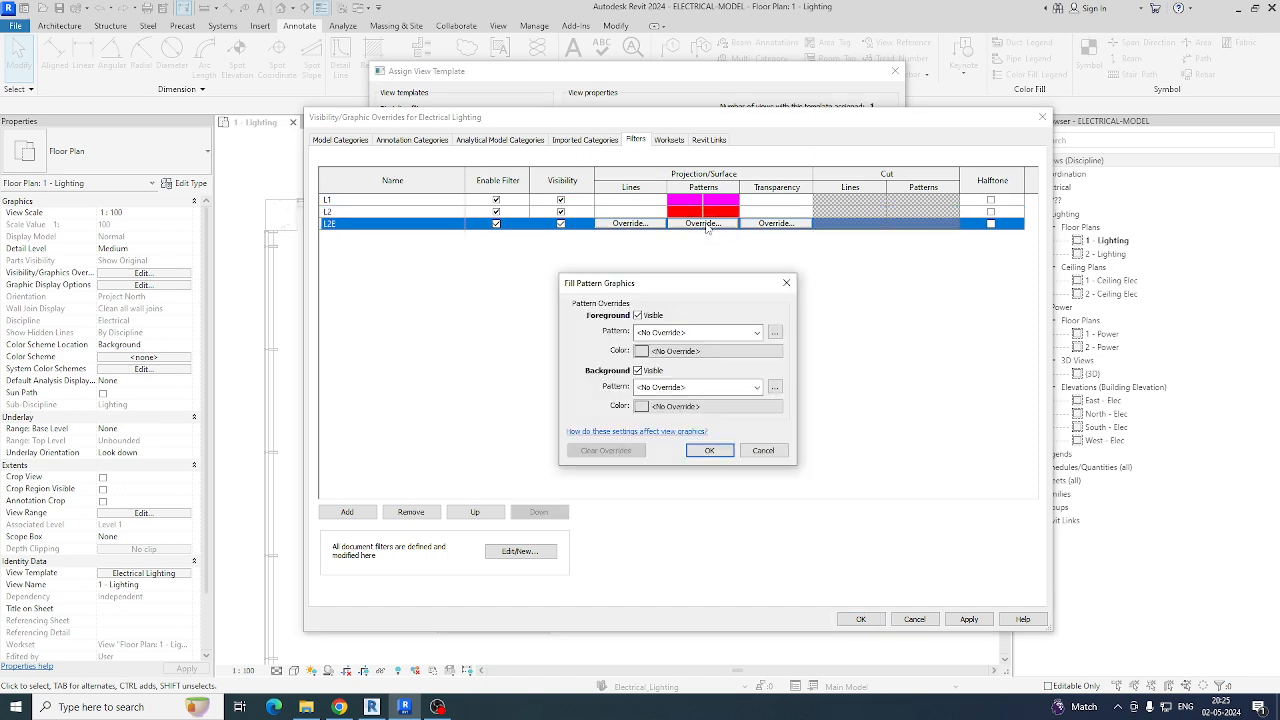
{"action": "left_click", "coordinate": [700, 338]}
{"action": "left_click", "coordinate": [692, 346]}
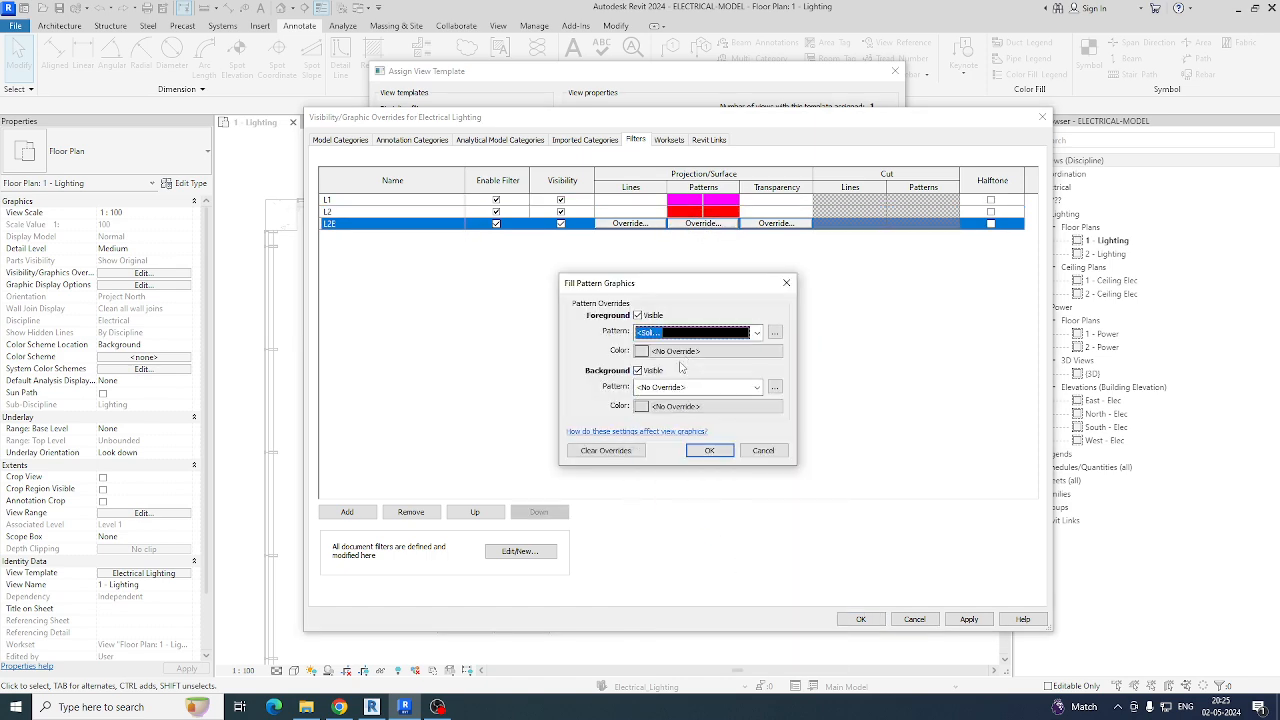
{"action": "left_click", "coordinate": [681, 352]}
{"action": "left_click", "coordinate": [609, 323]}
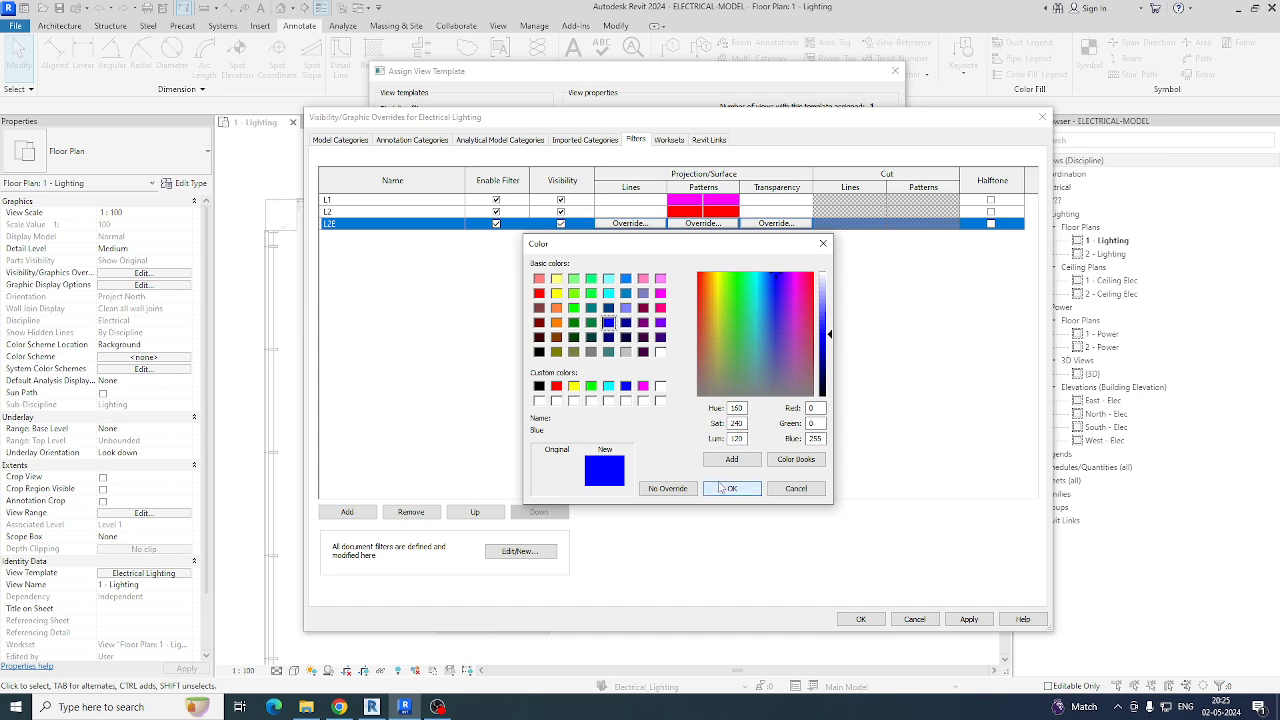
{"action": "left_click", "coordinate": [721, 488]}
Step: Give the L2E filter's surface background a blue solid fill and accept the pattern overrides
{"action": "left_click", "coordinate": [700, 387]}
{"action": "left_click", "coordinate": [672, 412]}
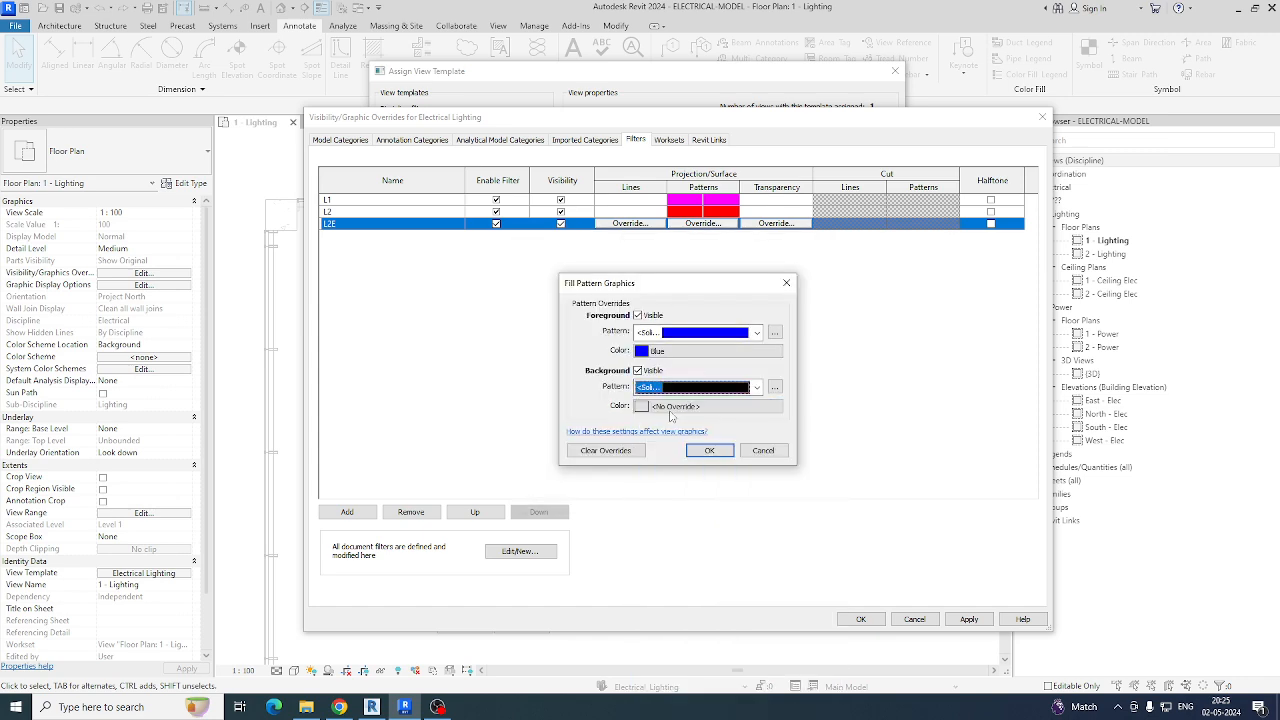
{"action": "left_click", "coordinate": [670, 409]}
{"action": "left_click", "coordinate": [625, 386]}
{"action": "left_click", "coordinate": [732, 488]}
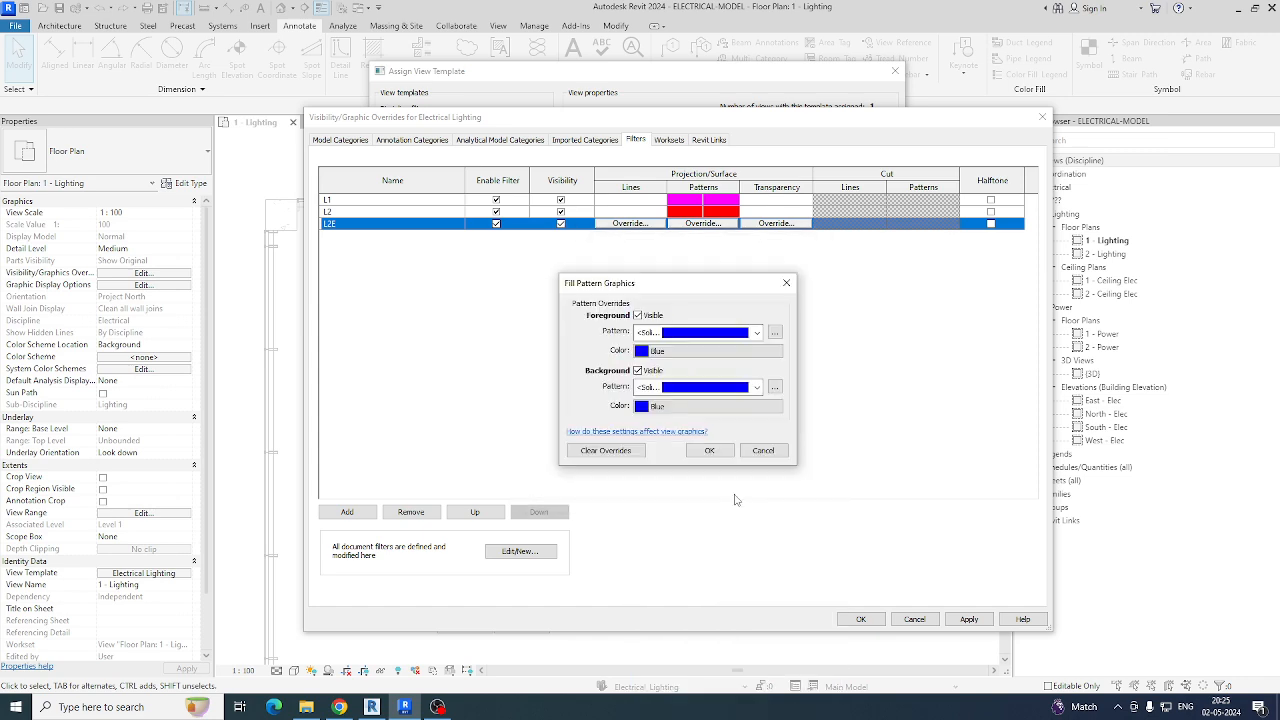
{"action": "left_click", "coordinate": [700, 451]}
Step: Save the filter overrides and apply the Electrical Lighting view template to the 1 - Lighting plan
{"action": "left_click", "coordinate": [862, 620]}
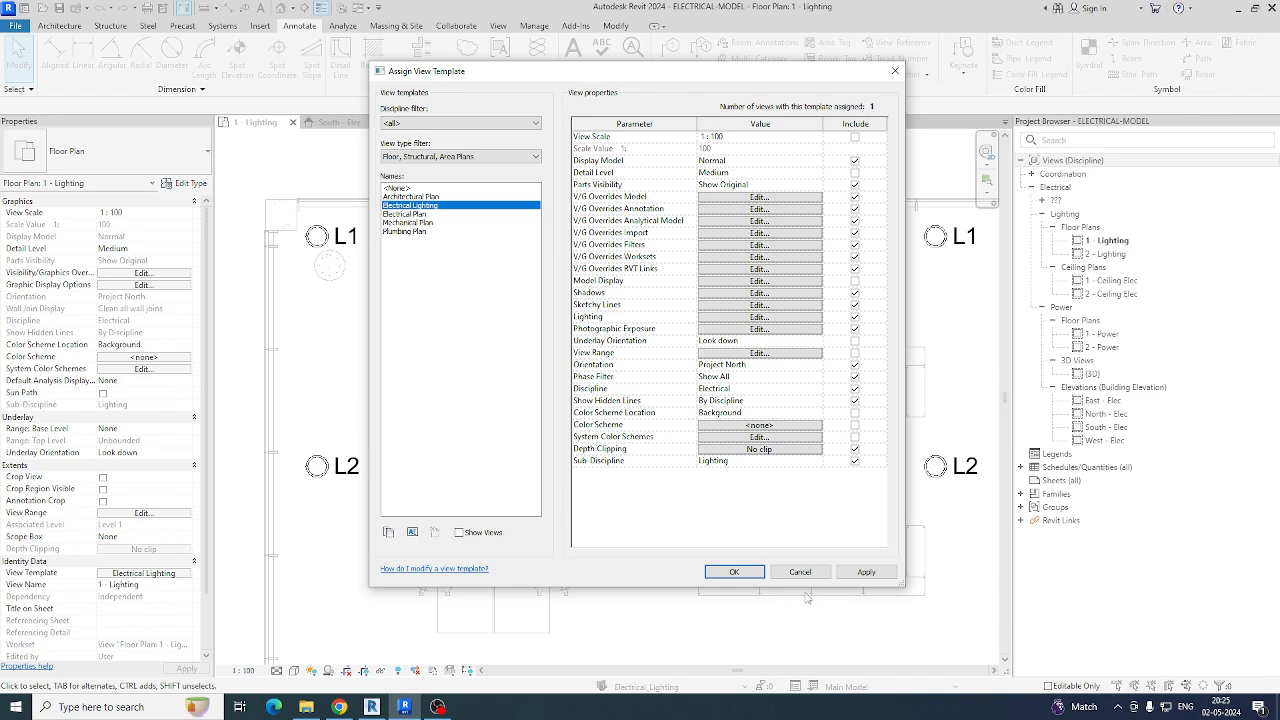
{"action": "left_click", "coordinate": [734, 572]}
{"action": "scroll", "coordinate": [540, 462], "scroll_direction": "down", "scroll_amount": 2}
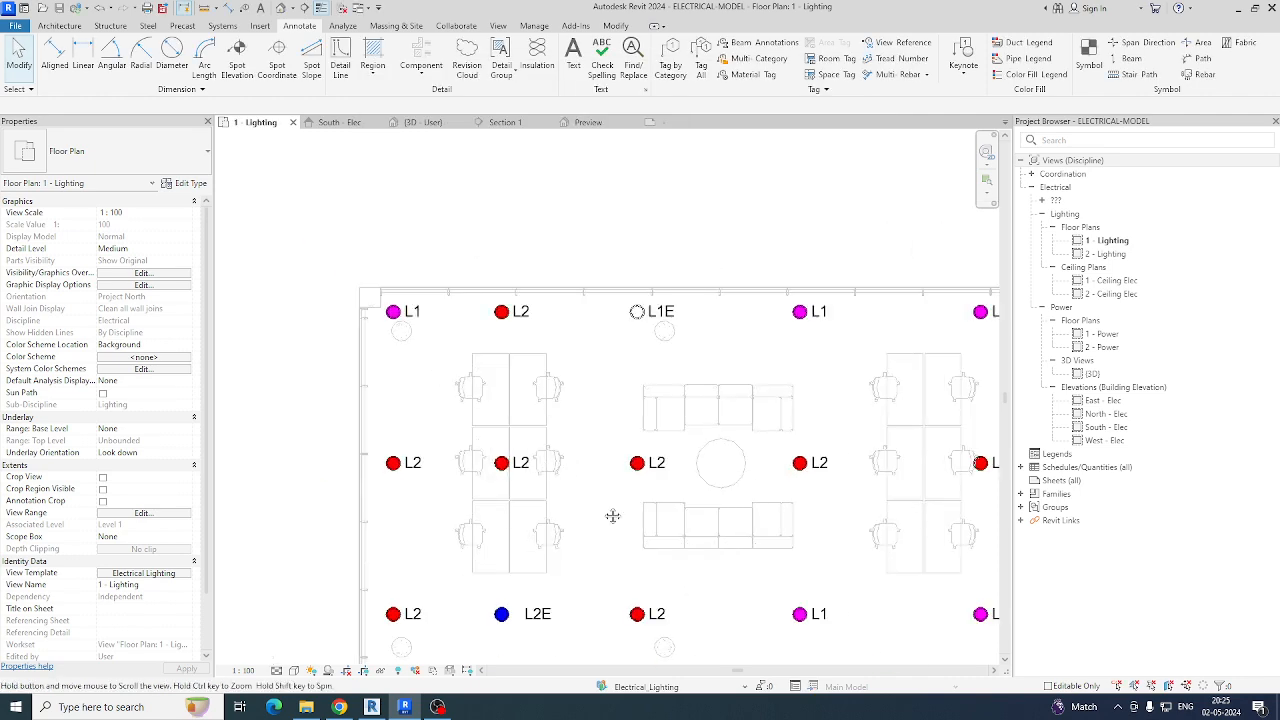
{"action": "middle_click_drag", "start_coordinate": [609, 517], "coordinate": [549, 541]}
{"action": "scroll", "coordinate": [538, 501], "scroll_direction": "down", "scroll_amount": 2}
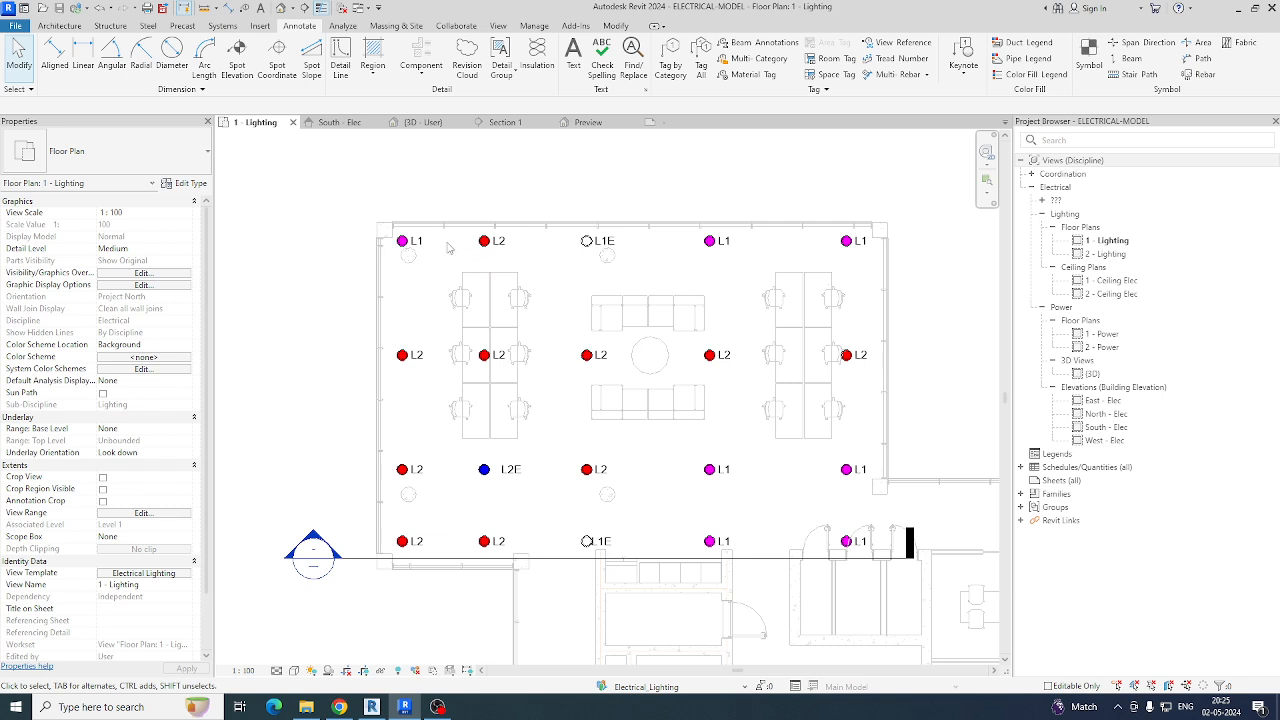
Step: Select all the L1 lighting fixture tags in the large open office together
{"action": "left_click", "coordinate": [416, 241]}
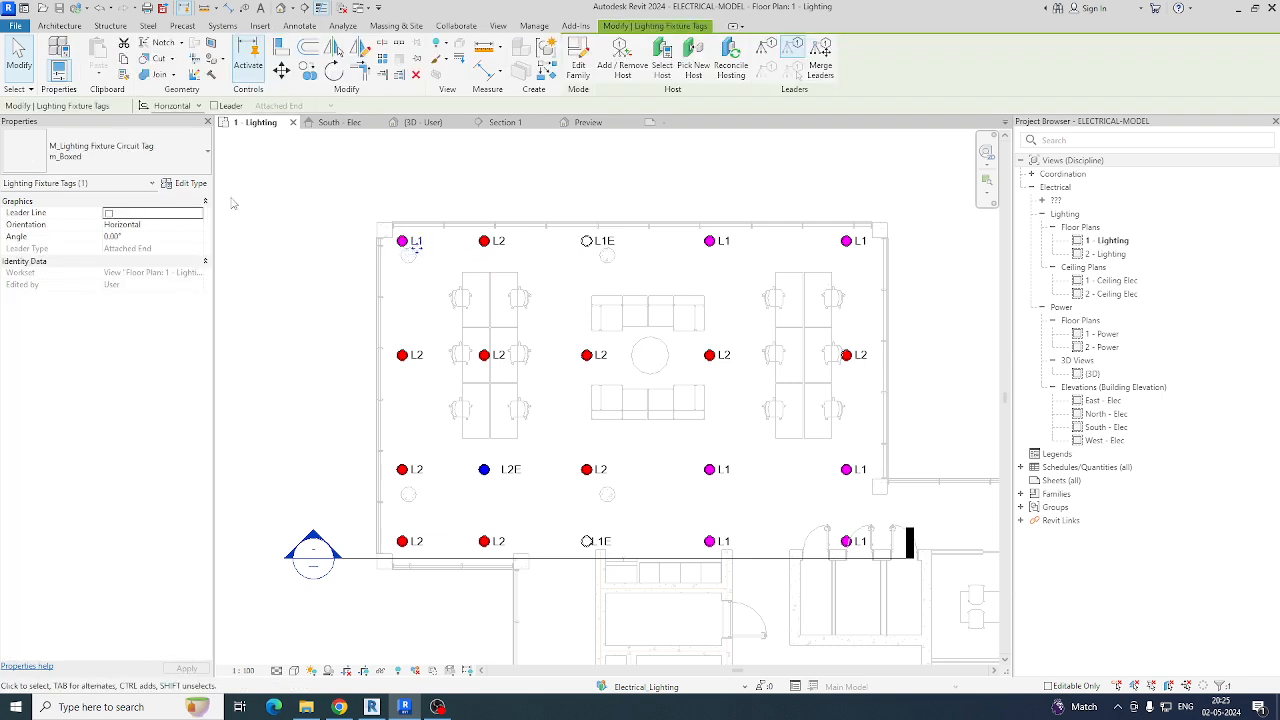
{"action": "scroll", "coordinate": [418, 246], "scroll_direction": "up", "scroll_amount": 2}
{"action": "scroll", "coordinate": [421, 249], "scroll_direction": "down", "scroll_amount": 2}
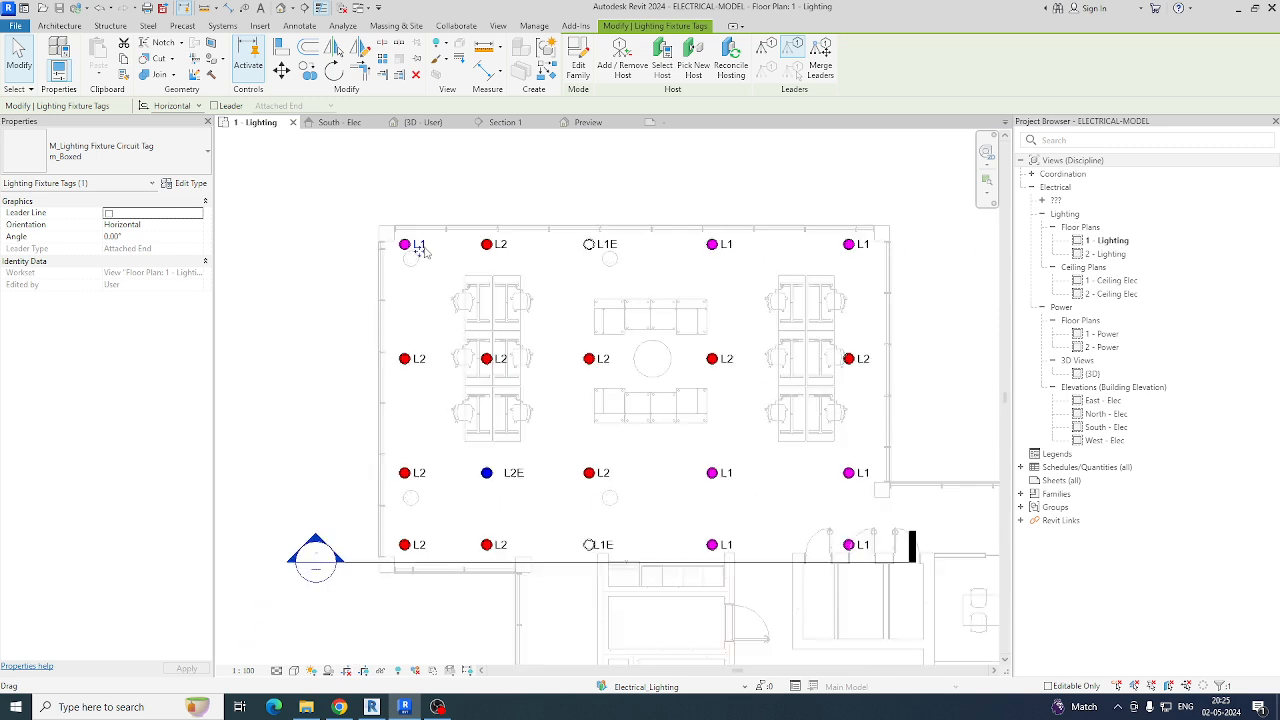
{"action": "left_click", "coordinate": [733, 251], "text": "ctrl"}
{"action": "left_click", "coordinate": [862, 248], "text": "ctrl"}
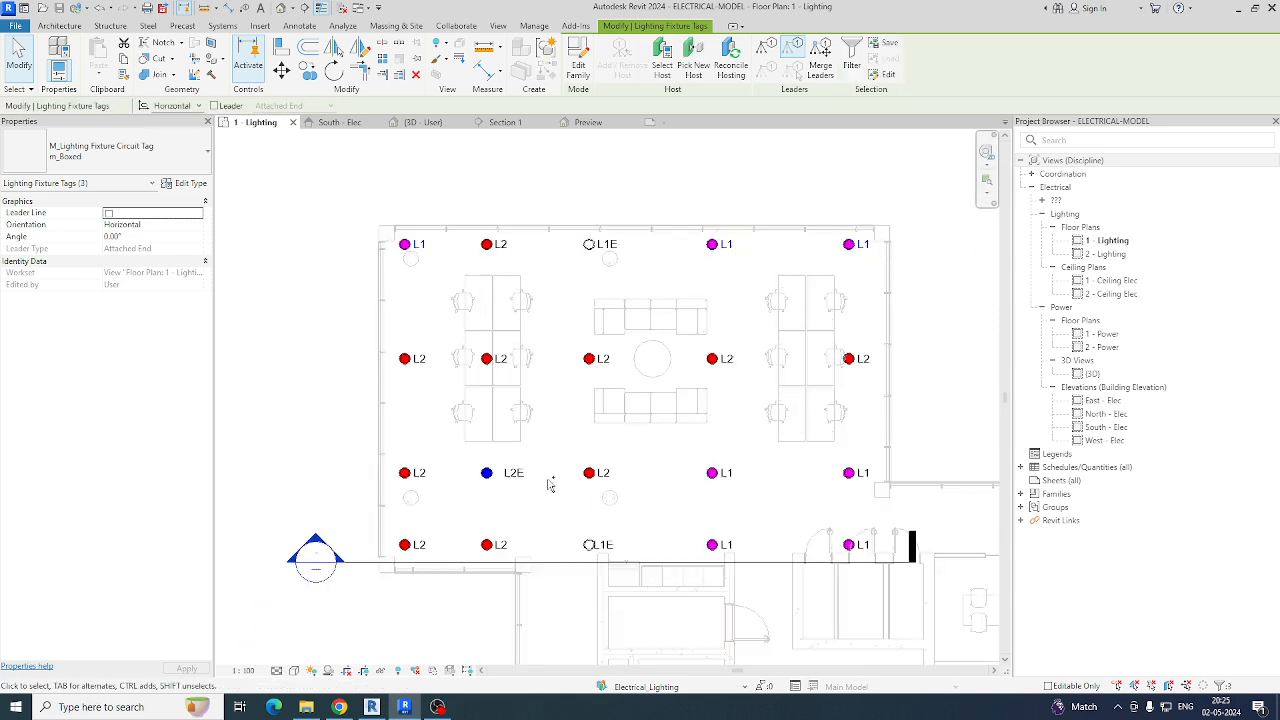
{"action": "left_click", "coordinate": [870, 476], "text": "ctrl"}
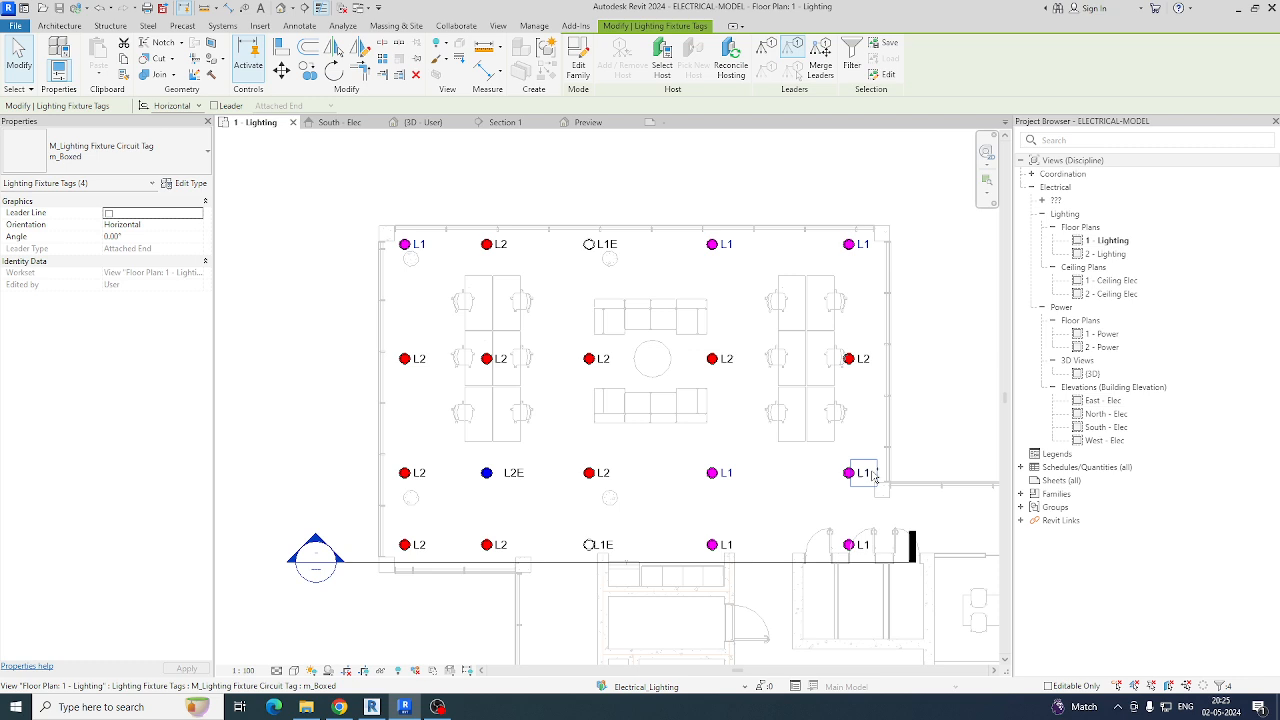
{"action": "left_click", "coordinate": [866, 542], "text": "ctrl"}
{"action": "left_click", "coordinate": [733, 542], "text": "ctrl"}
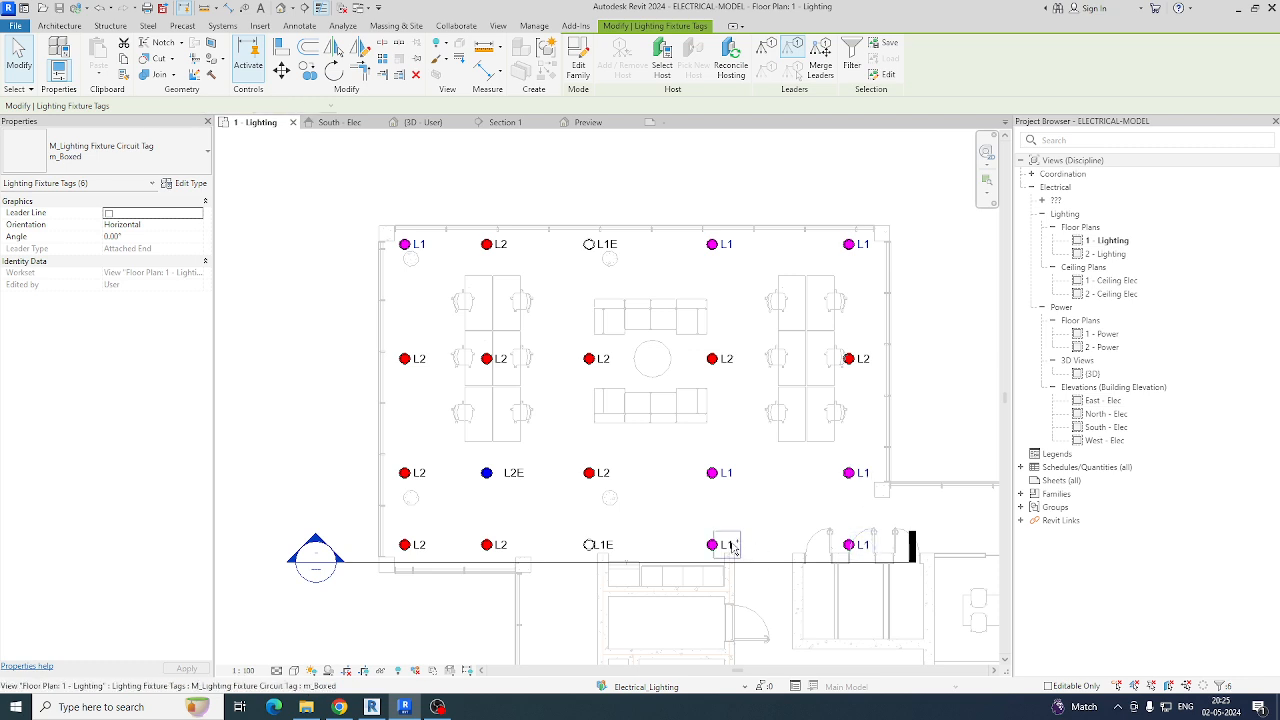
Step: Override the selected L1 tags' graphics in this view by element, setting the projection line color to magenta
{"action": "right_click", "coordinate": [761, 328]}
{"action": "mouse_move", "coordinate": [849, 403]}
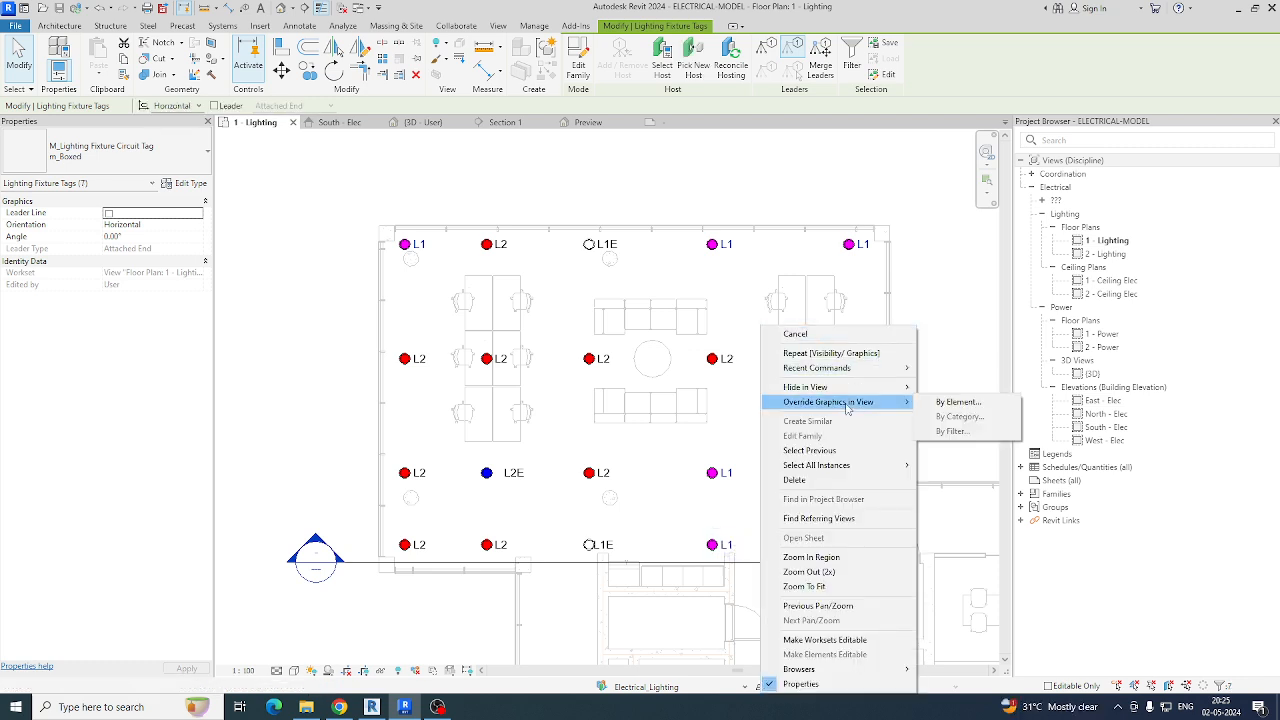
{"action": "left_click", "coordinate": [950, 403]}
{"action": "left_click", "coordinate": [665, 348]}
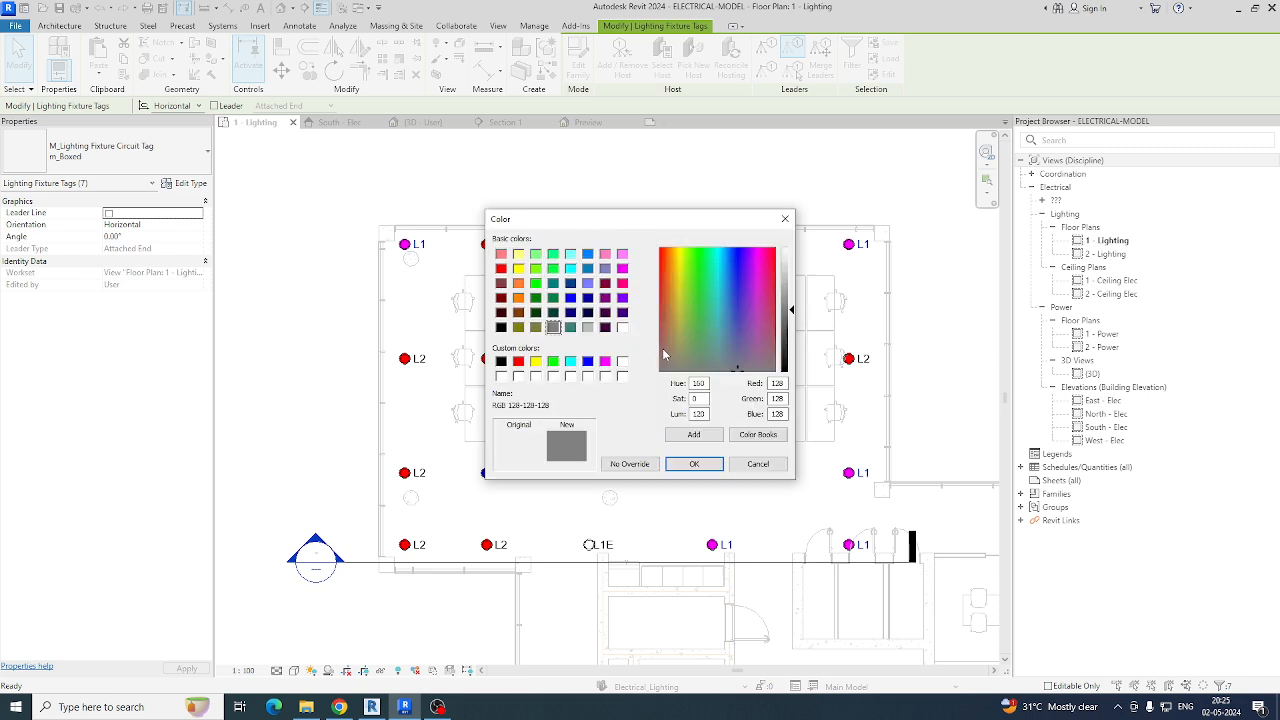
{"action": "left_click", "coordinate": [604, 361]}
{"action": "left_click", "coordinate": [694, 464]}
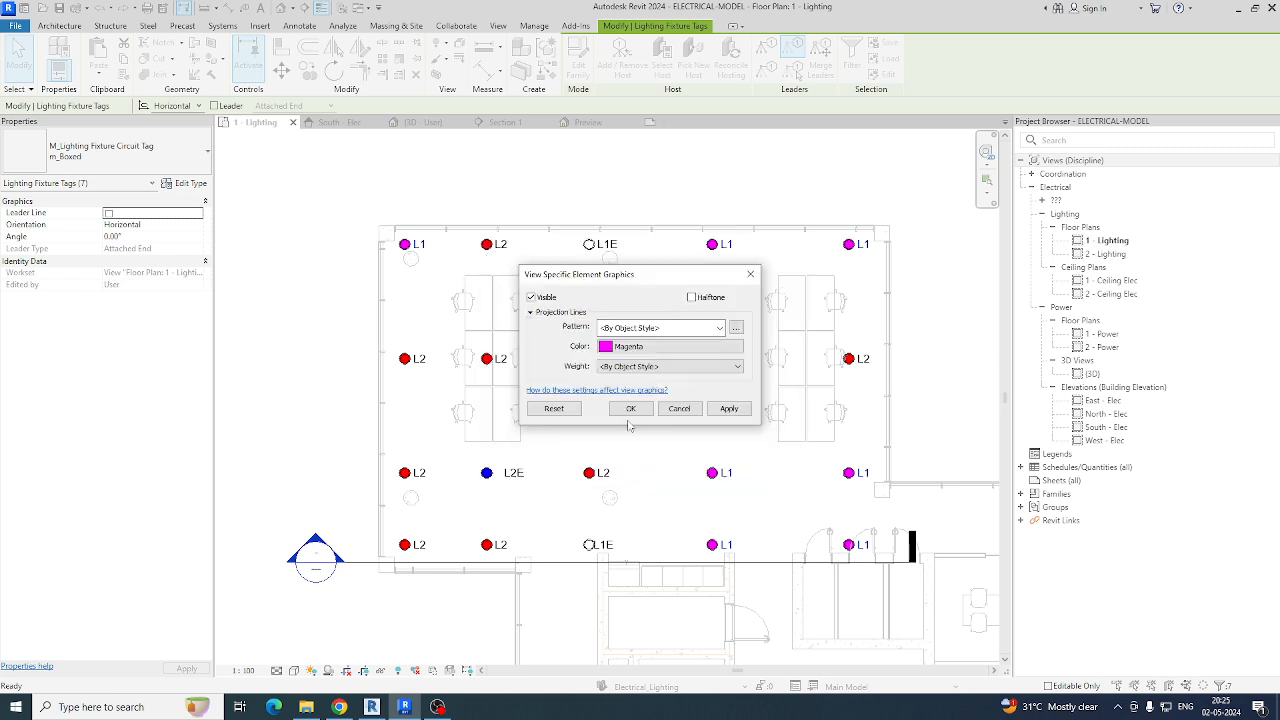
{"action": "left_click", "coordinate": [626, 410]}
{"action": "key", "text": "Escape"}
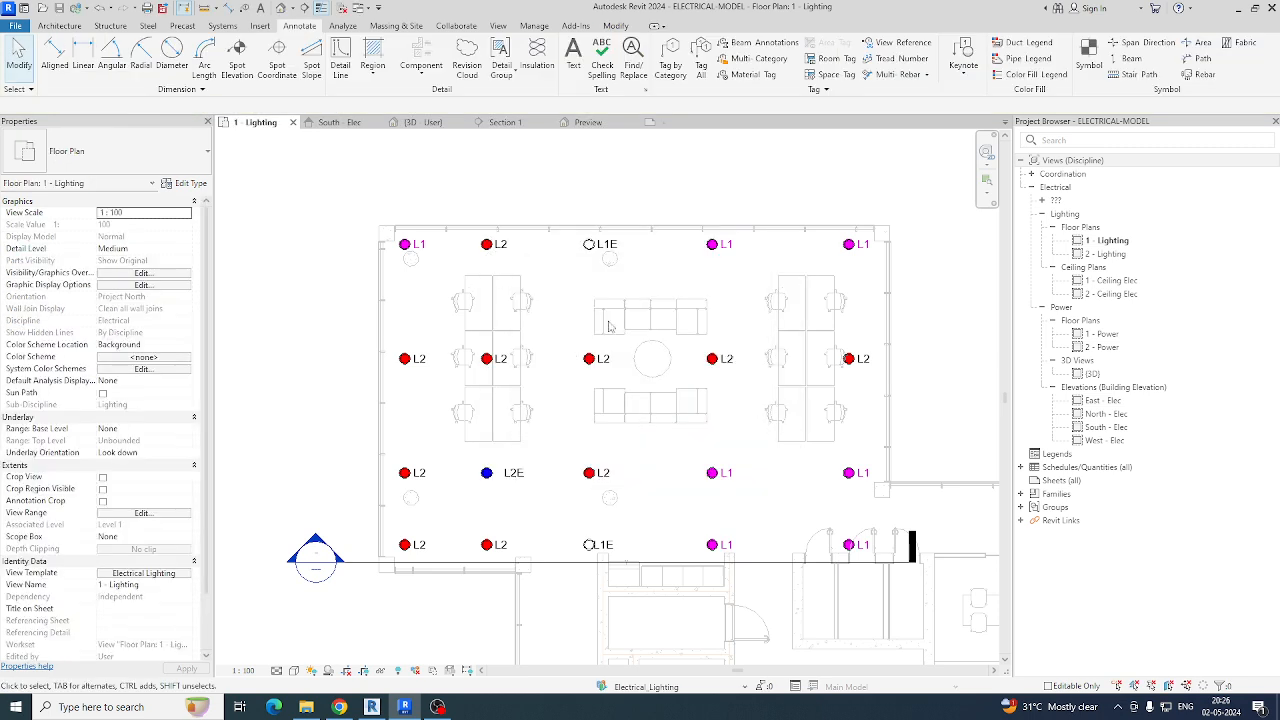
{"action": "left_click", "coordinate": [500, 246]}
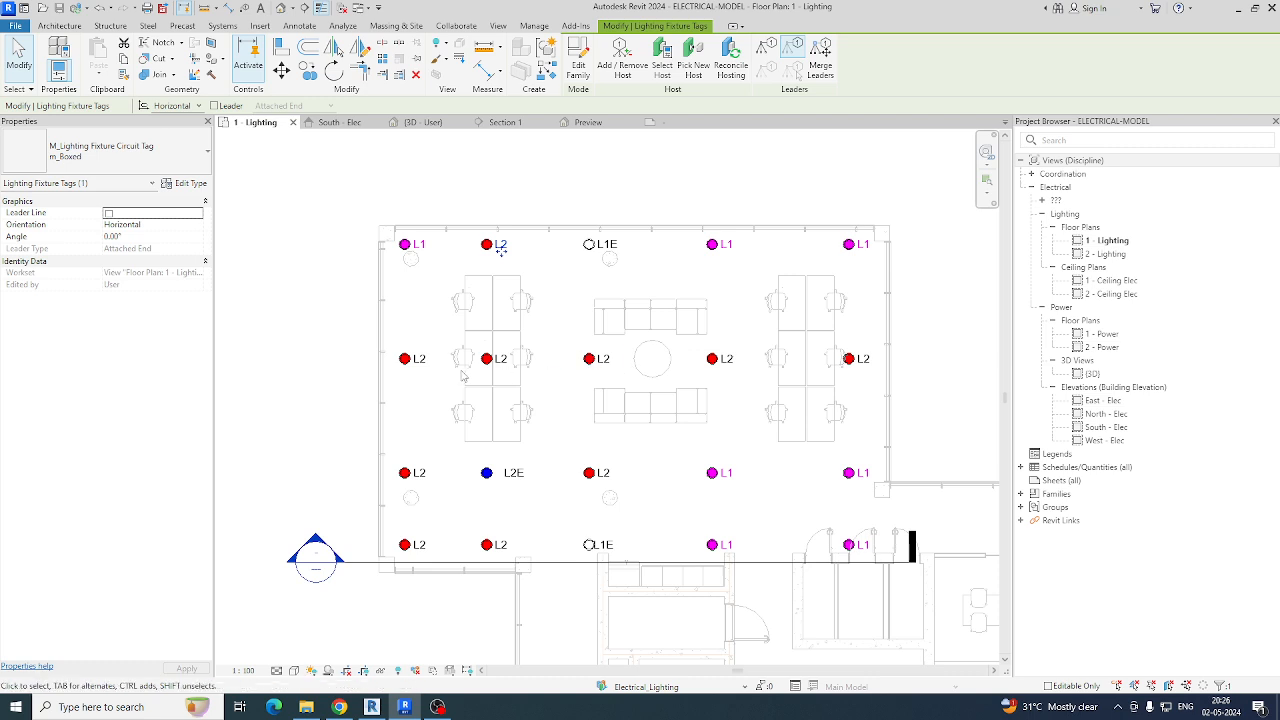
{"action": "left_click", "coordinate": [425, 362], "text": "ctrl"}
{"action": "left_click", "coordinate": [505, 362], "text": "ctrl"}
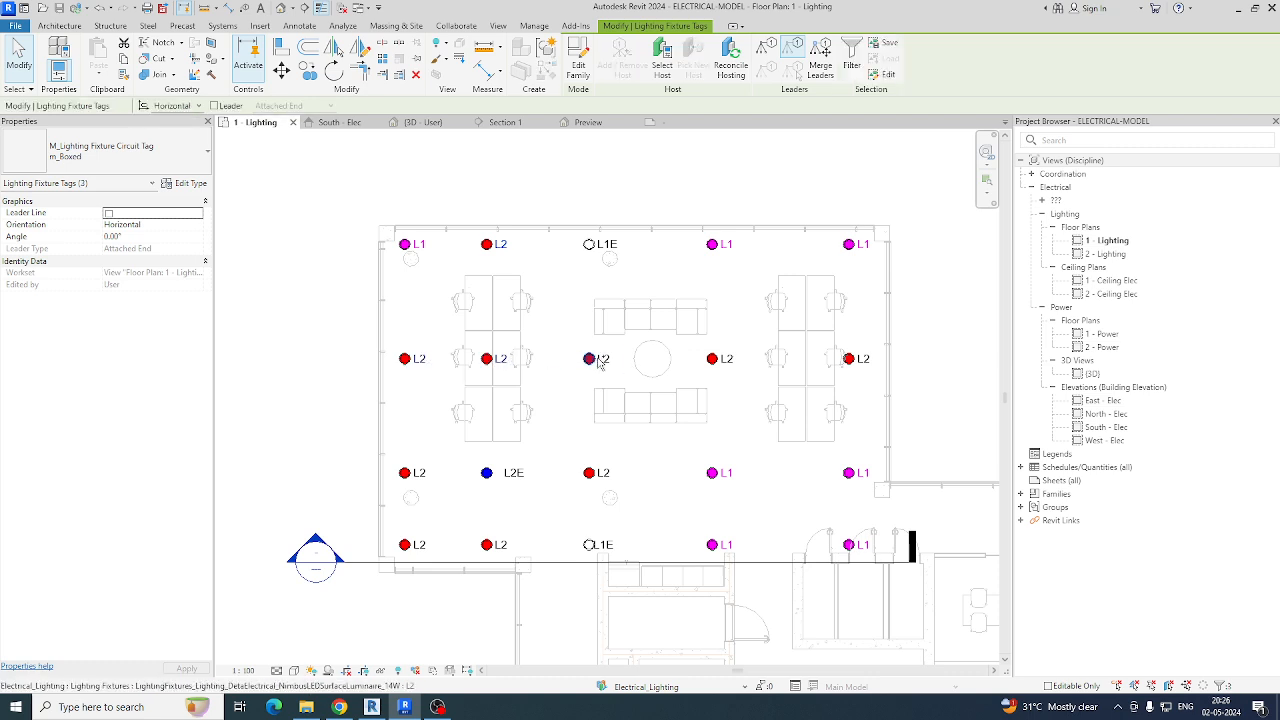
{"action": "left_click", "coordinate": [602, 362], "text": "ctrl"}
{"action": "left_click", "coordinate": [726, 362], "text": "ctrl"}
{"action": "left_click", "coordinate": [852, 359], "text": "ctrl"}
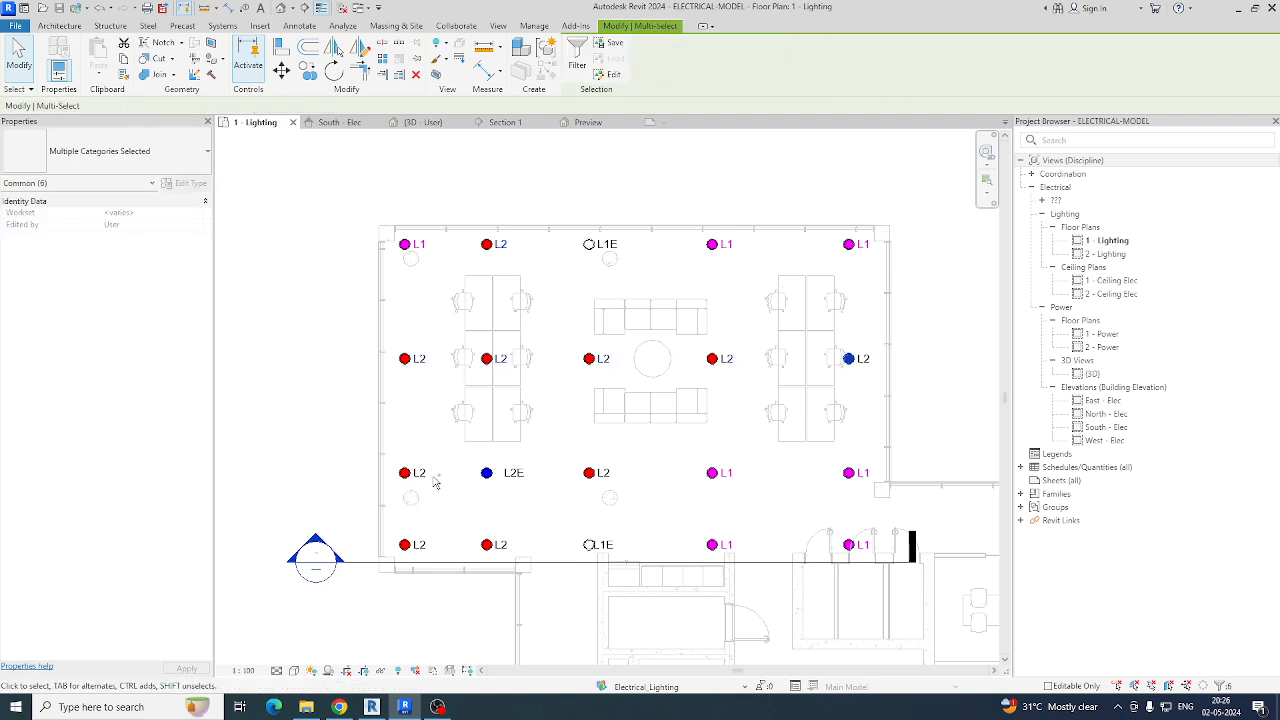
{"action": "left_click", "coordinate": [884, 388]}
{"action": "left_click", "coordinate": [864, 361]}
Step: Select all L2 luminaires with their tags in the open office and filter the selection to Lighting Fixture Tags only
{"action": "left_click_drag", "start_coordinate": [328, 335], "coordinate": [877, 412]}
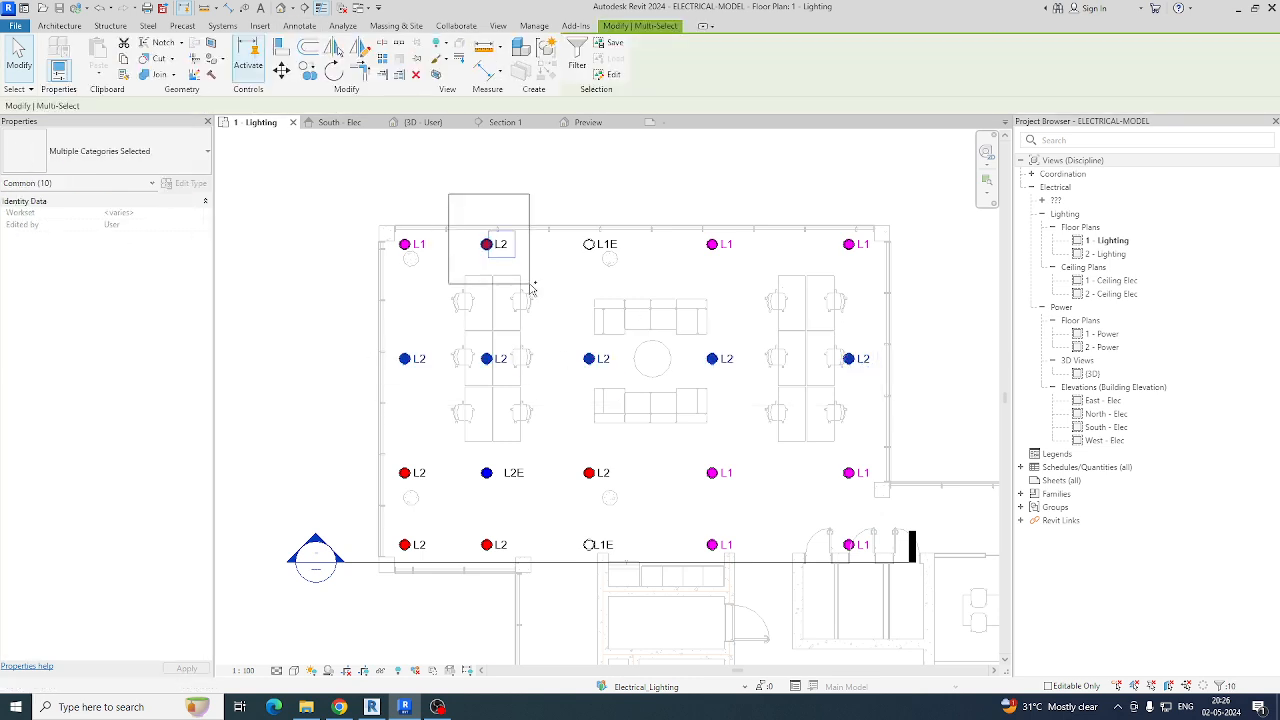
{"action": "left_click_drag", "start_coordinate": [319, 431], "coordinate": [440, 580], "text": "ctrl"}
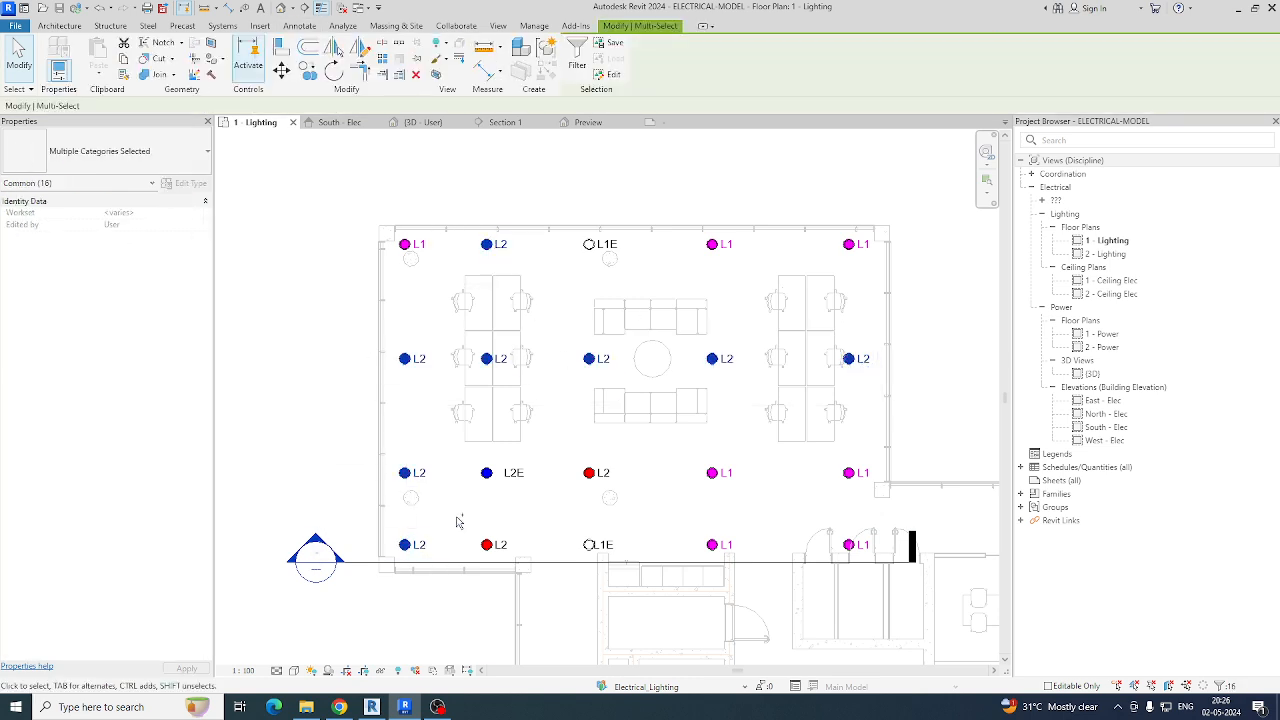
{"action": "left_click_drag", "start_coordinate": [456, 514], "coordinate": [528, 590], "text": "ctrl"}
{"action": "left_click", "coordinate": [589, 471], "text": "ctrl"}
{"action": "left_click", "coordinate": [576, 55]}
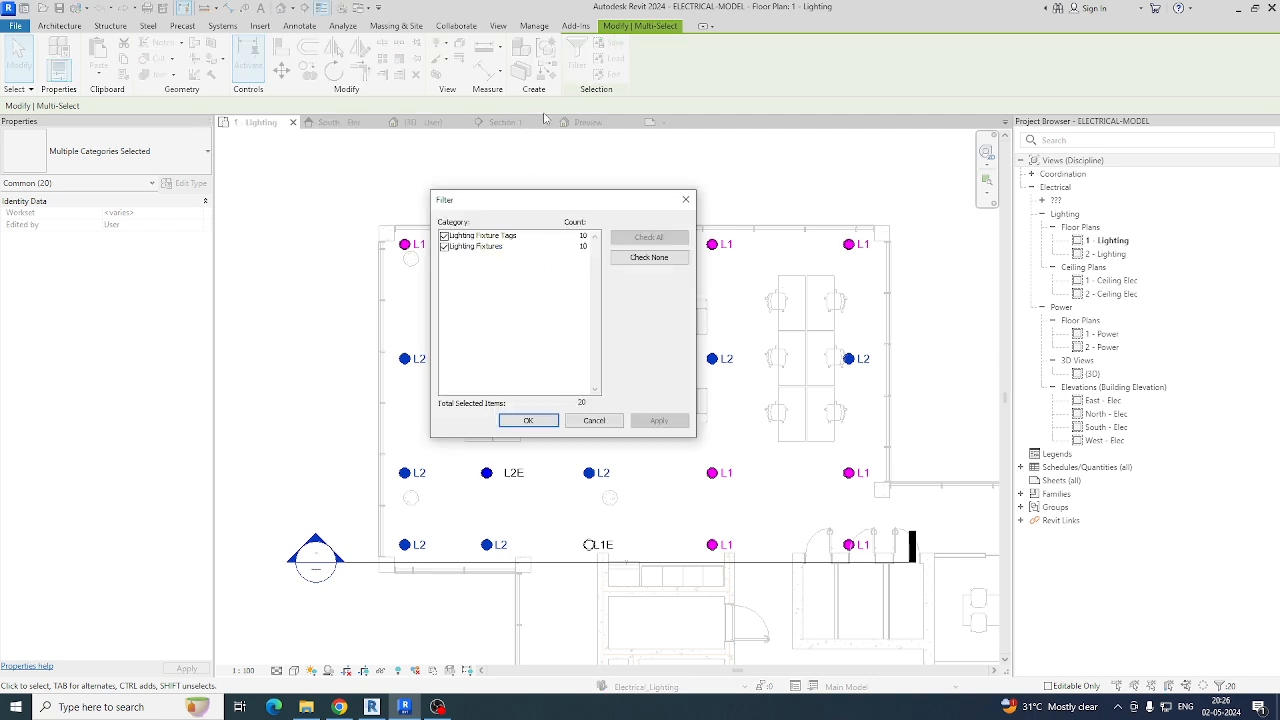
{"action": "left_click", "coordinate": [444, 247]}
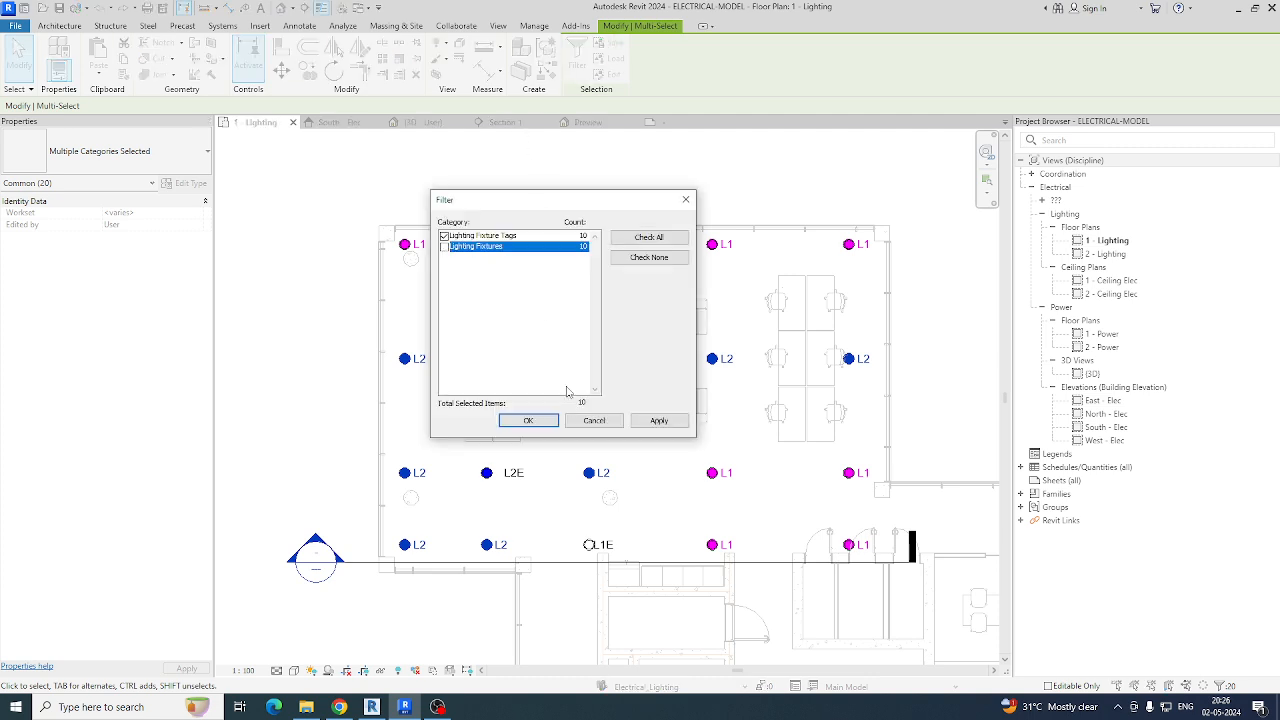
{"action": "left_click", "coordinate": [529, 420]}
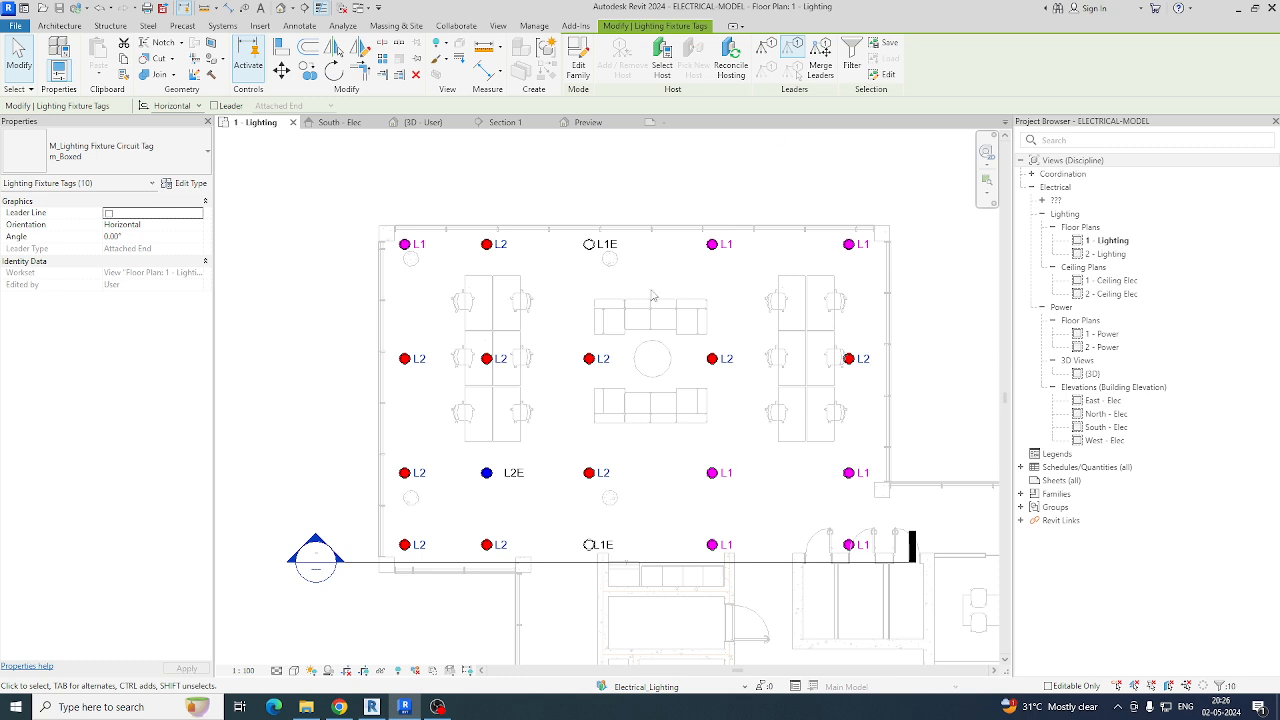
Step: Override the graphics of the selected L2 lighting fixture tags by element in this view, setting their colour to red
{"action": "right_click", "coordinate": [677, 256]}
{"action": "mouse_move", "coordinate": [733, 338]}
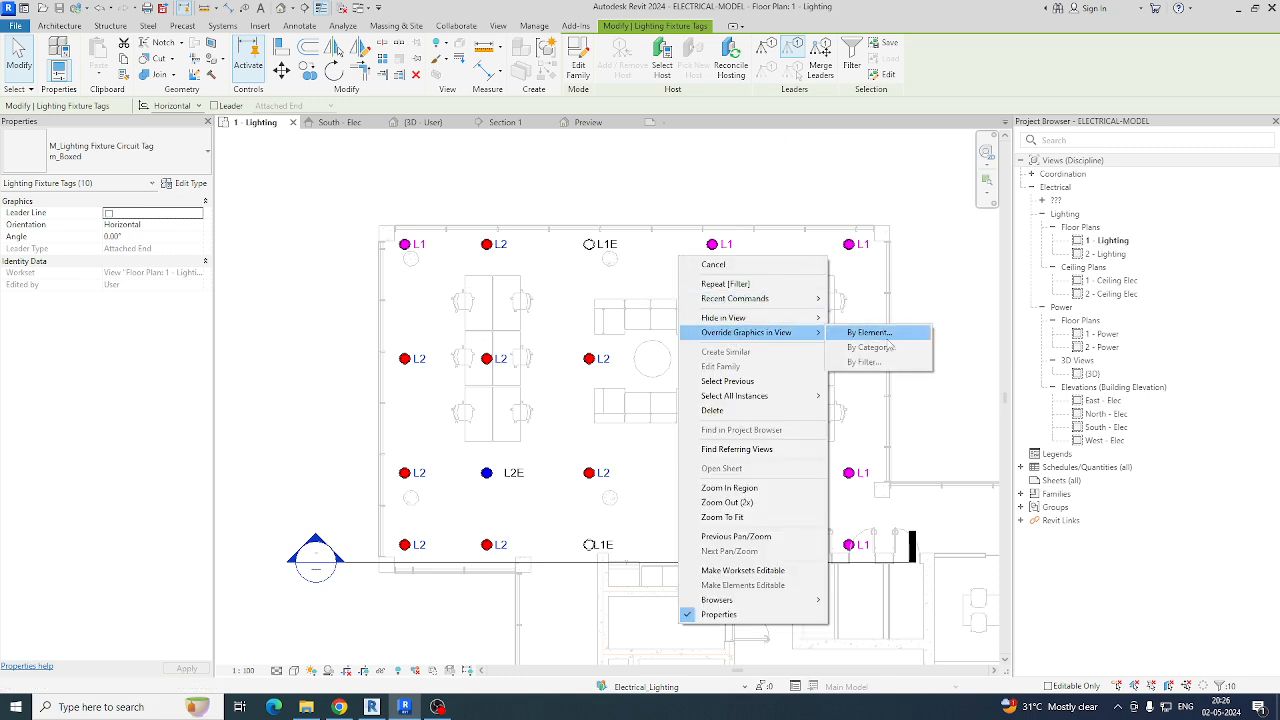
{"action": "left_click", "coordinate": [868, 333]}
{"action": "left_click", "coordinate": [642, 347]}
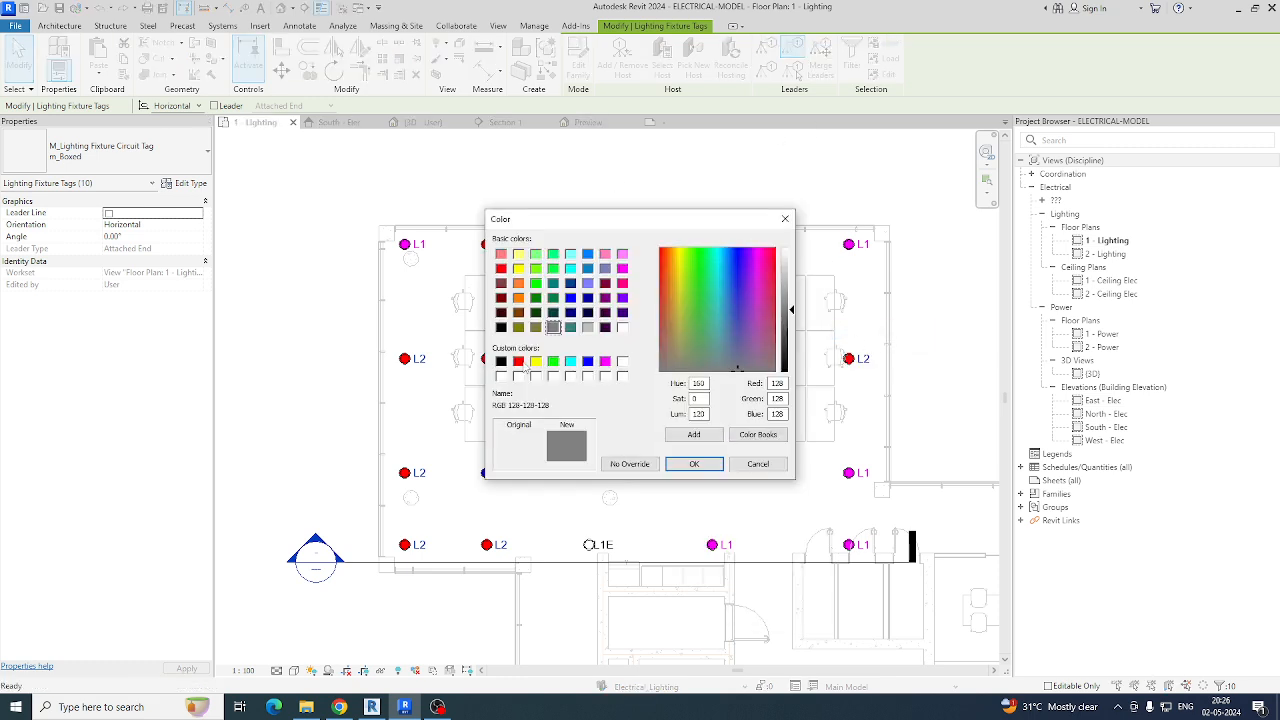
{"action": "left_click", "coordinate": [518, 361]}
{"action": "left_click", "coordinate": [690, 466]}
{"action": "left_click", "coordinate": [630, 408]}
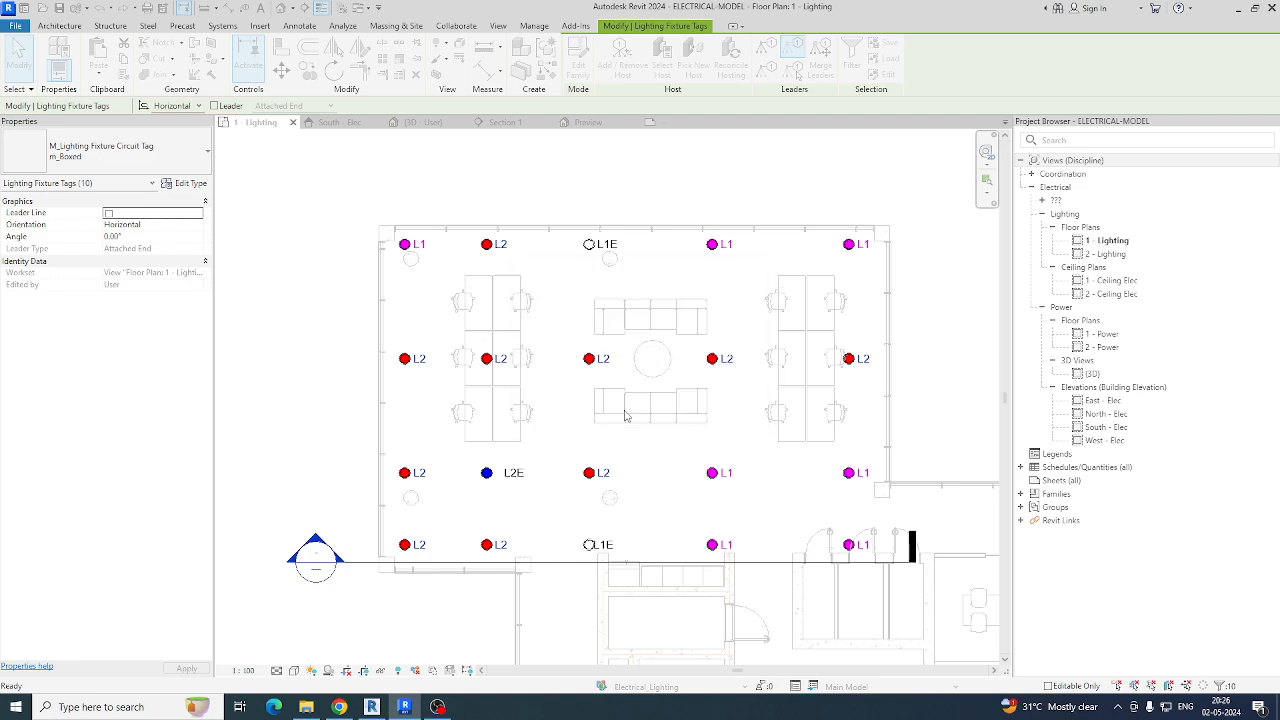
{"action": "left_click", "coordinate": [638, 478]}
Step: Examine the electrical properties of the L2 fixture beside L2E and of the DB-LIGHTING distribution board
{"action": "middle_click_drag", "start_coordinate": [645, 486], "coordinate": [557, 441]}
{"action": "left_click", "coordinate": [514, 435]}
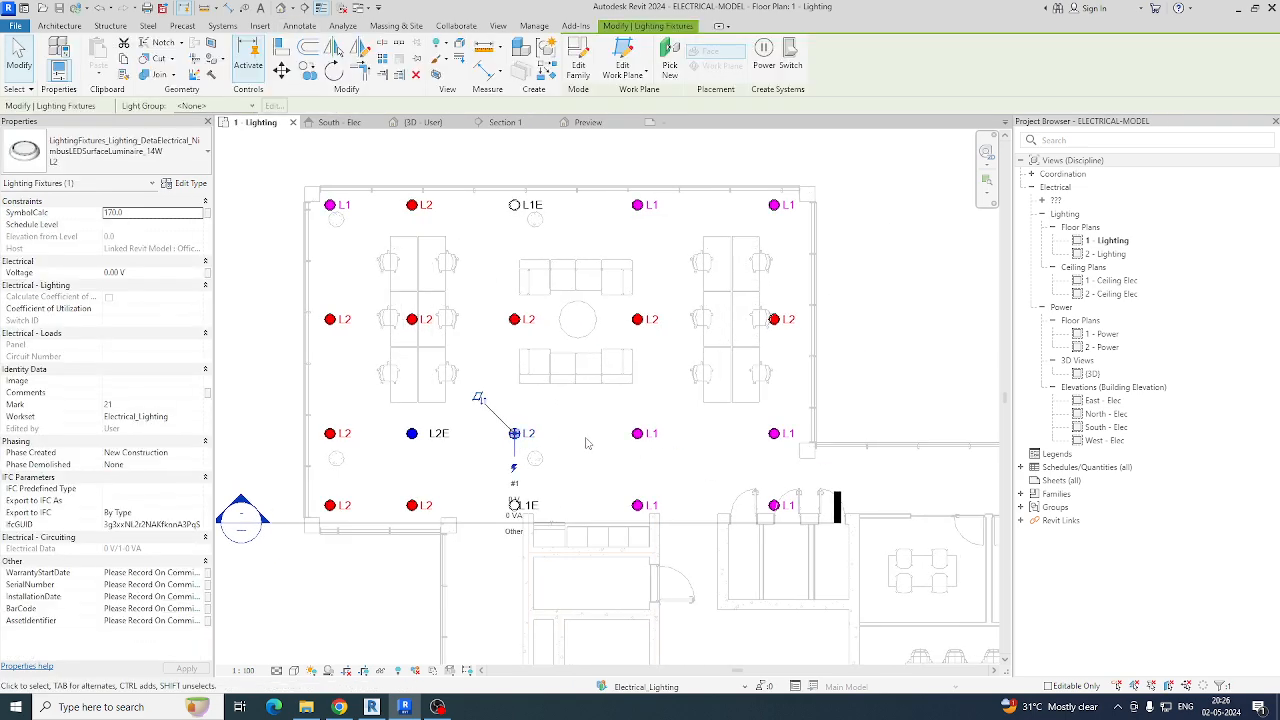
{"action": "left_click", "coordinate": [587, 443]}
{"action": "scroll", "coordinate": [705, 540], "scroll_direction": "up", "scroll_amount": 5}
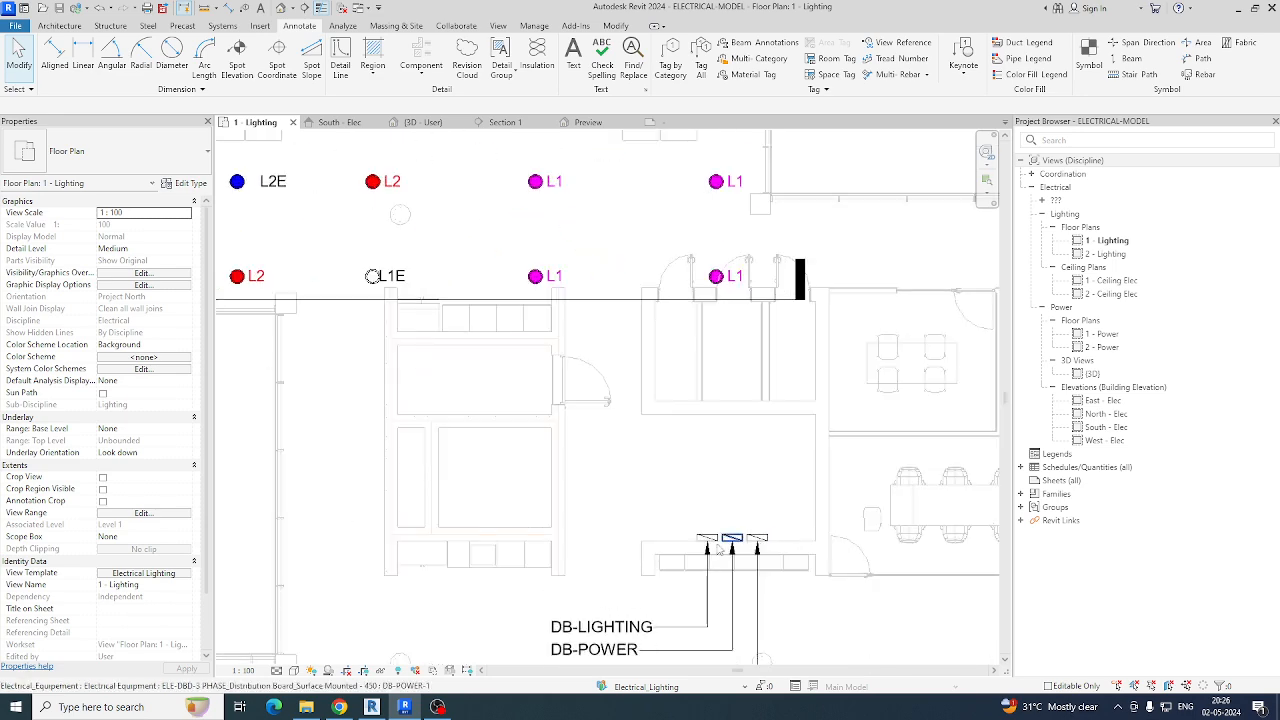
{"action": "left_click", "coordinate": [708, 538]}
{"action": "scroll", "coordinate": [758, 500], "scroll_direction": "down", "scroll_amount": 5}
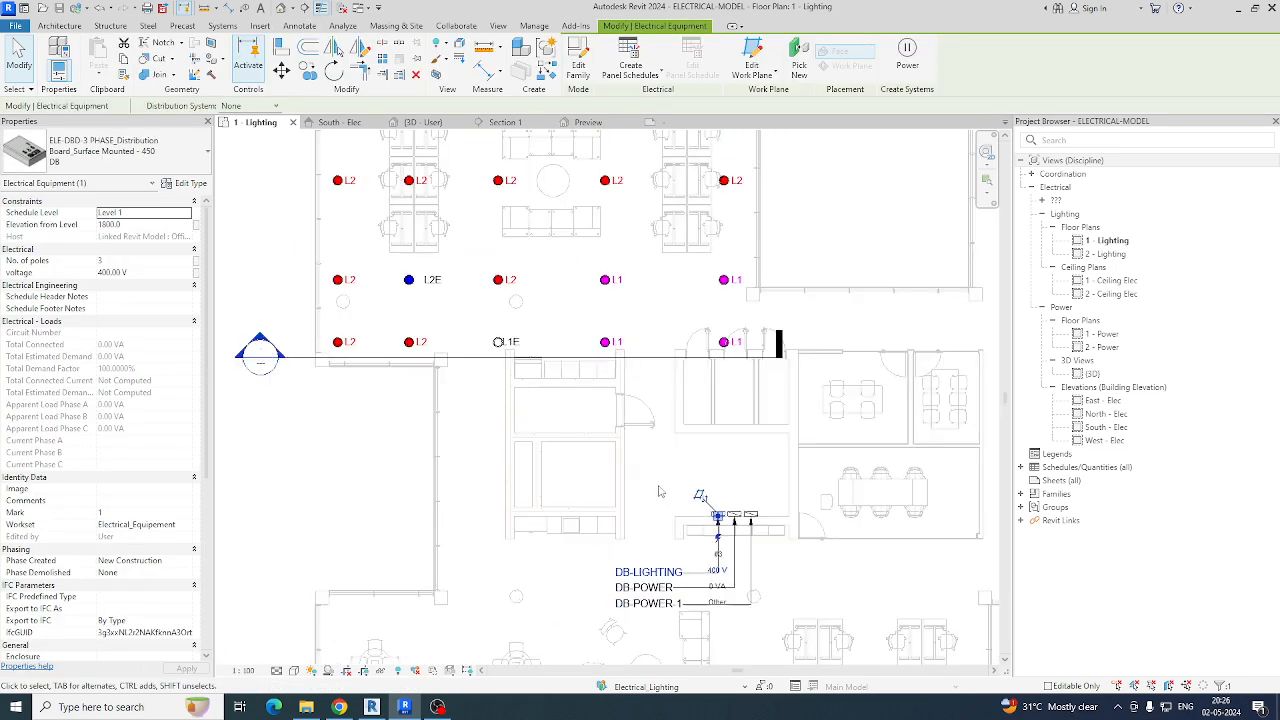
{"action": "left_click", "coordinate": [663, 491]}
{"action": "middle_click_drag", "start_coordinate": [663, 489], "coordinate": [666, 548]}
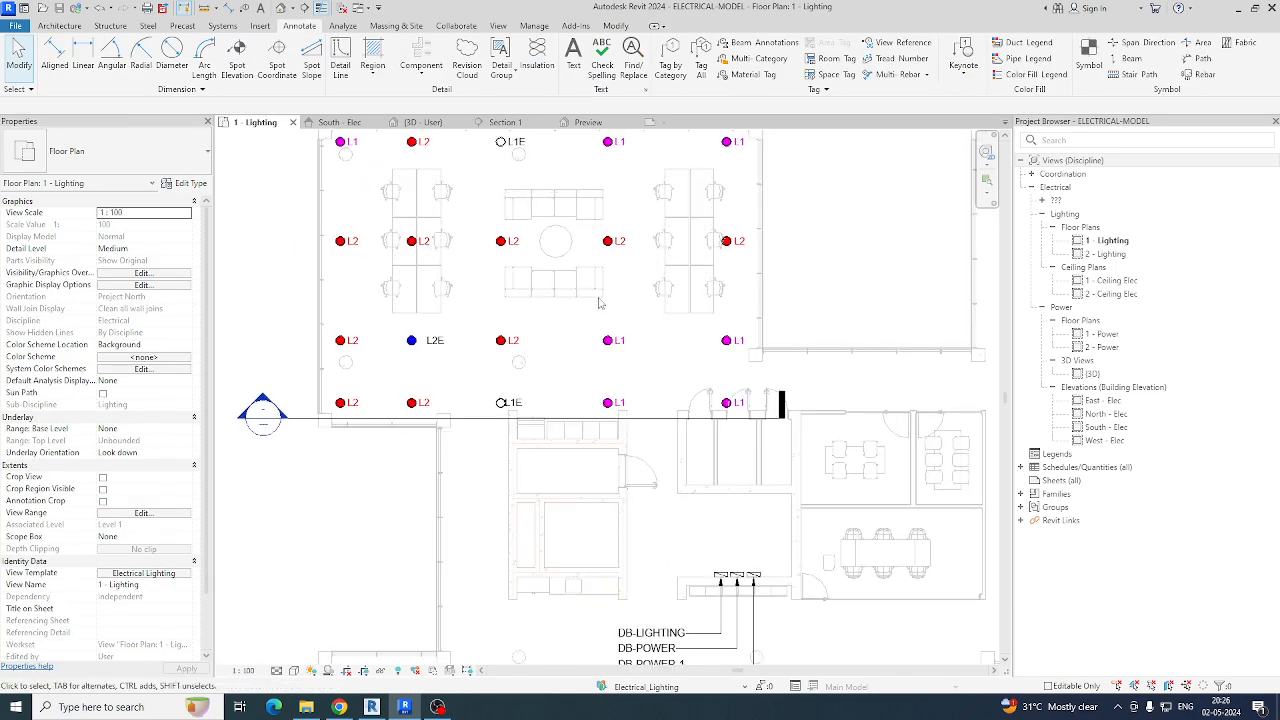
Step: Create a power circuit for the L1 fixture in the room's upper-left corner and check the panels available for it
{"action": "middle_click_drag", "start_coordinate": [598, 298], "coordinate": [603, 425]}
{"action": "scroll", "coordinate": [352, 275], "scroll_direction": "up", "scroll_amount": 1}
{"action": "left_click", "coordinate": [352, 283]}
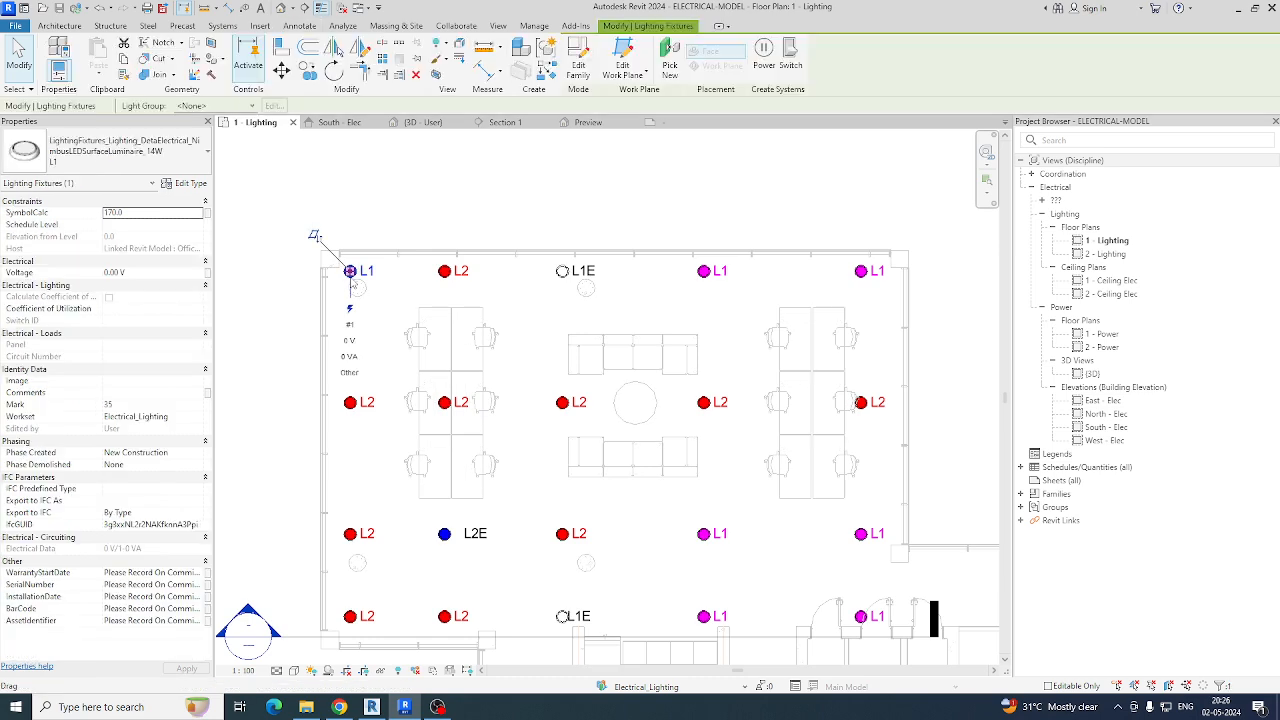
{"action": "left_click", "coordinate": [766, 68]}
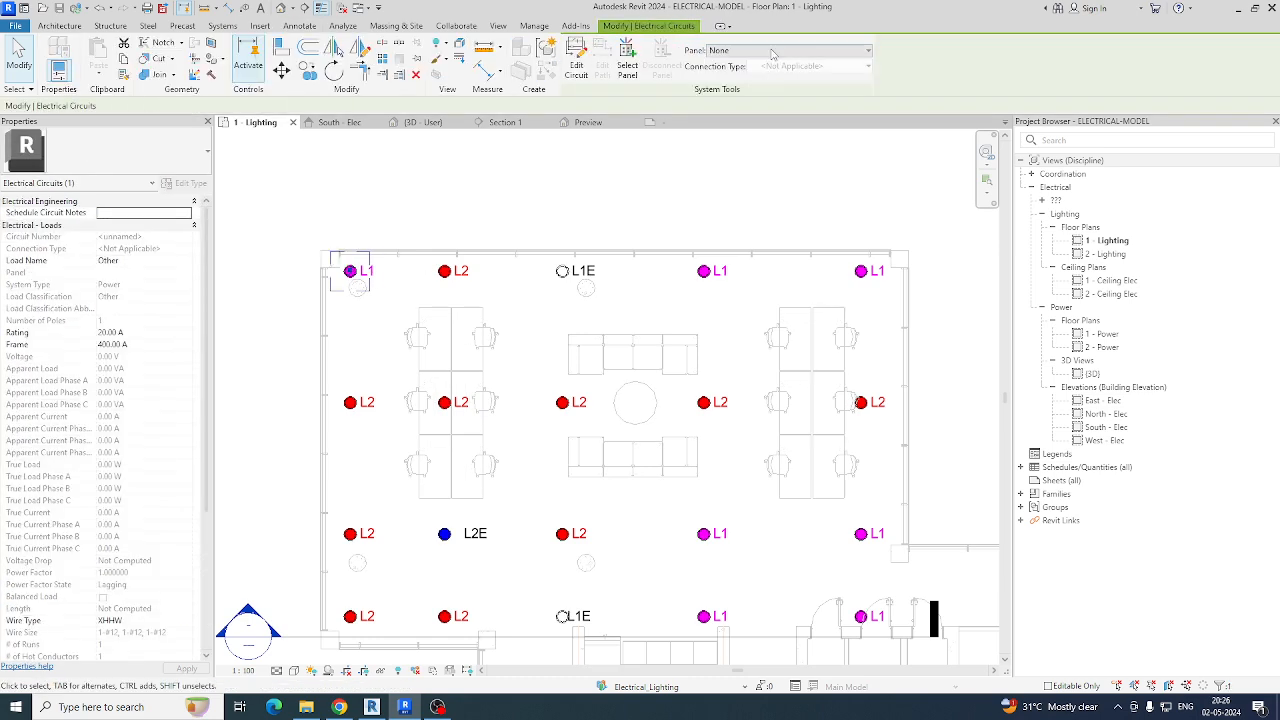
{"action": "left_click", "coordinate": [785, 50]}
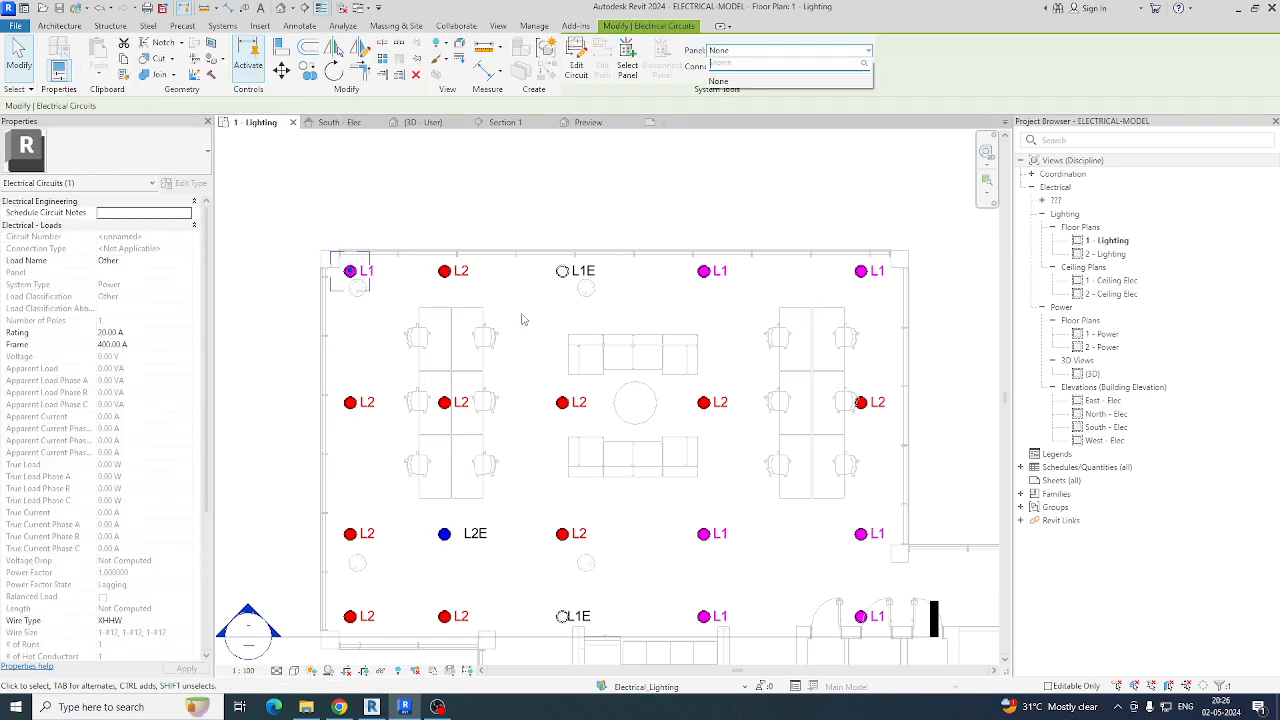
{"action": "key", "text": "Escape"}
{"action": "key", "text": "Escape"}
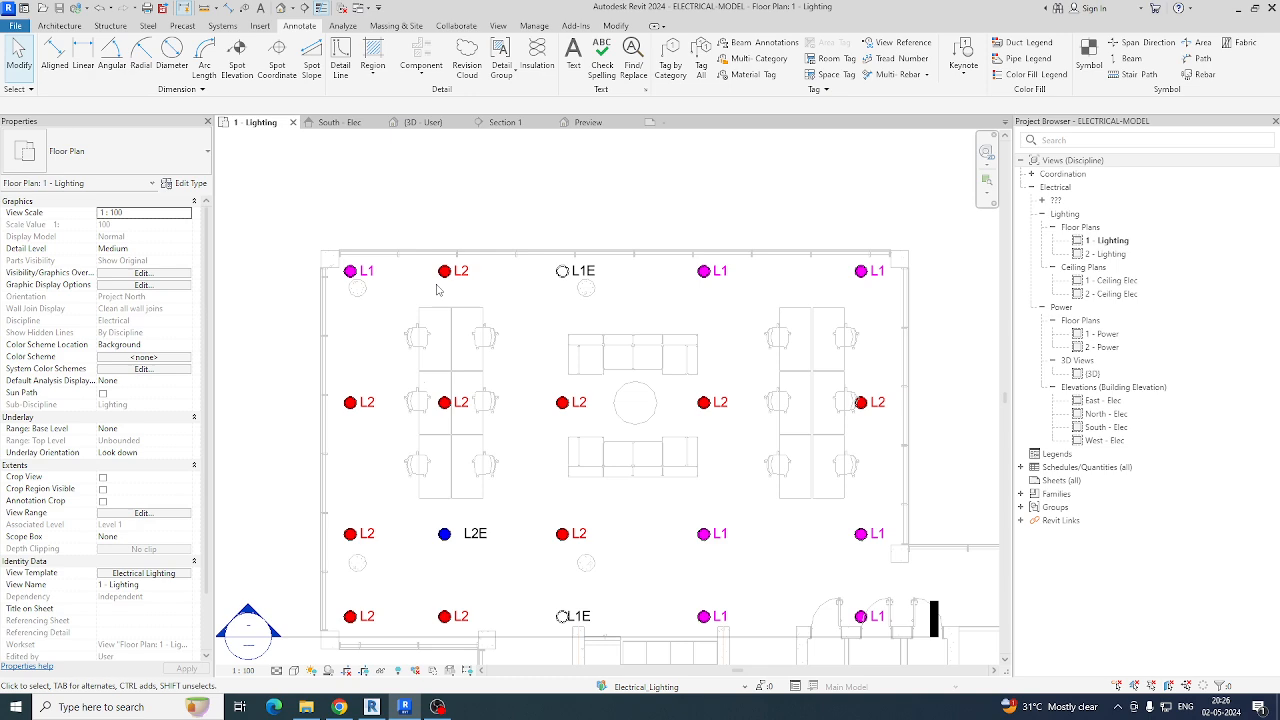
Step: Inspect the connector data of the room's upper-left L1 fixture
{"action": "left_click", "coordinate": [351, 271]}
{"action": "middle_click_drag", "start_coordinate": [601, 382], "coordinate": [607, 332]}
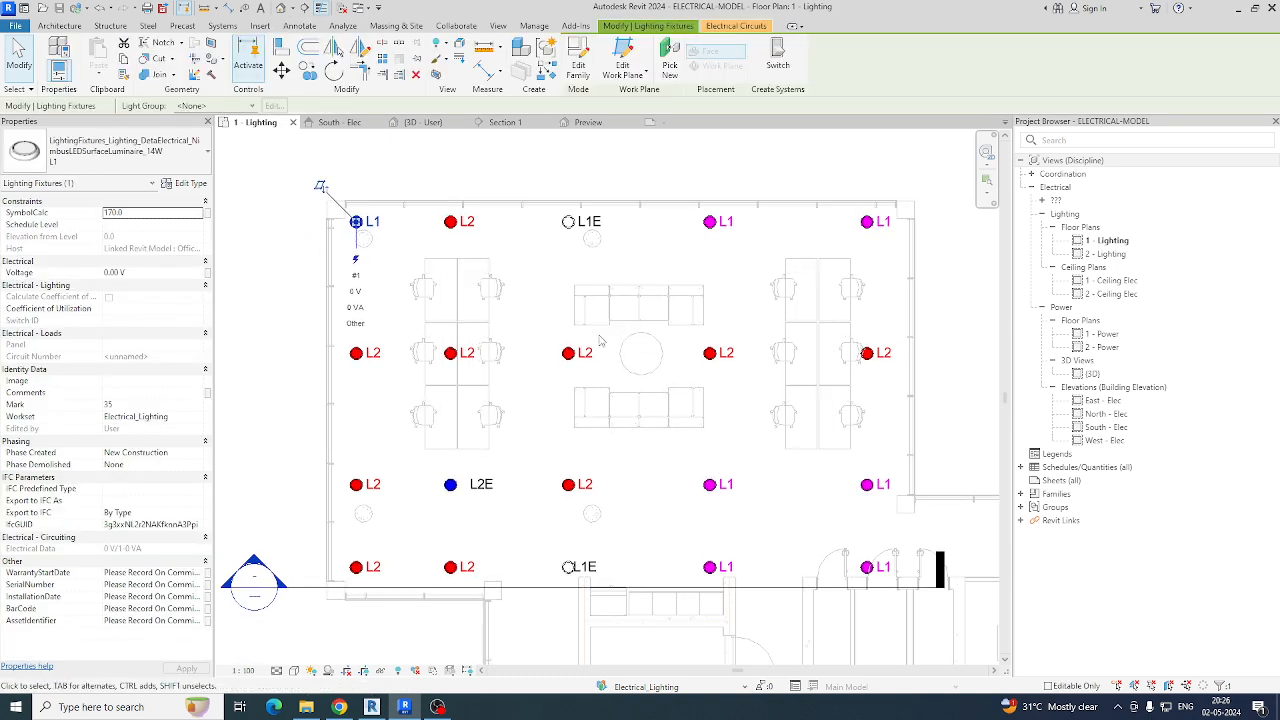
{"action": "scroll", "coordinate": [360, 230], "scroll_direction": "up", "scroll_amount": 3}
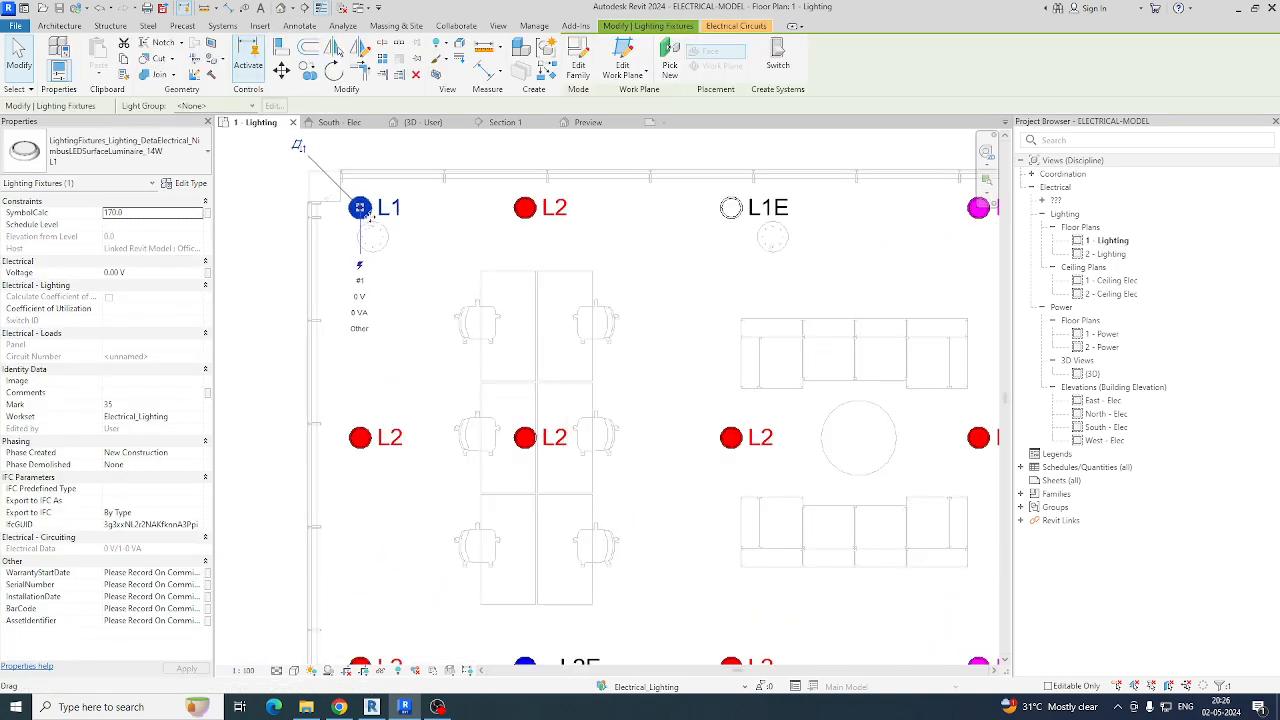
{"action": "scroll", "coordinate": [430, 315], "scroll_direction": "down", "scroll_amount": 3}
{"action": "scroll", "coordinate": [543, 415], "scroll_direction": "down", "scroll_amount": 1}
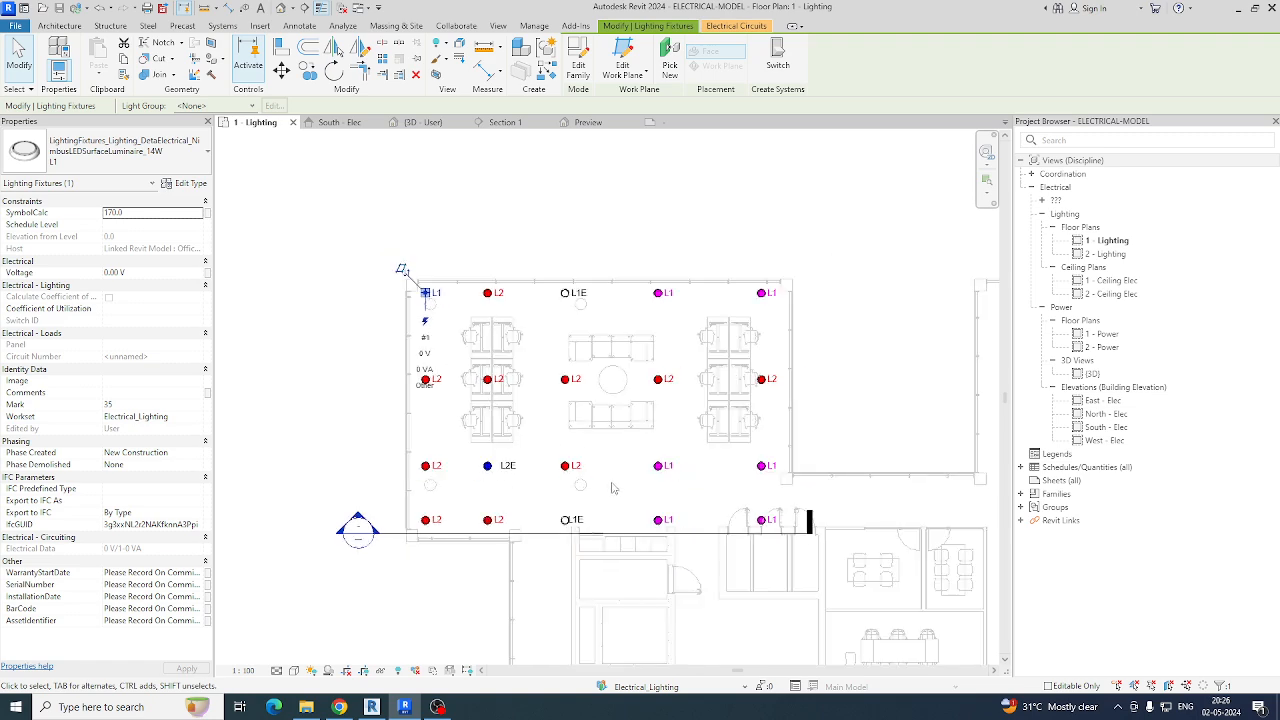
{"action": "middle_click_drag", "start_coordinate": [614, 489], "coordinate": [565, 348]}
{"action": "middle_click_drag", "start_coordinate": [642, 529], "coordinate": [656, 576]}
{"action": "left_click", "coordinate": [631, 548]}
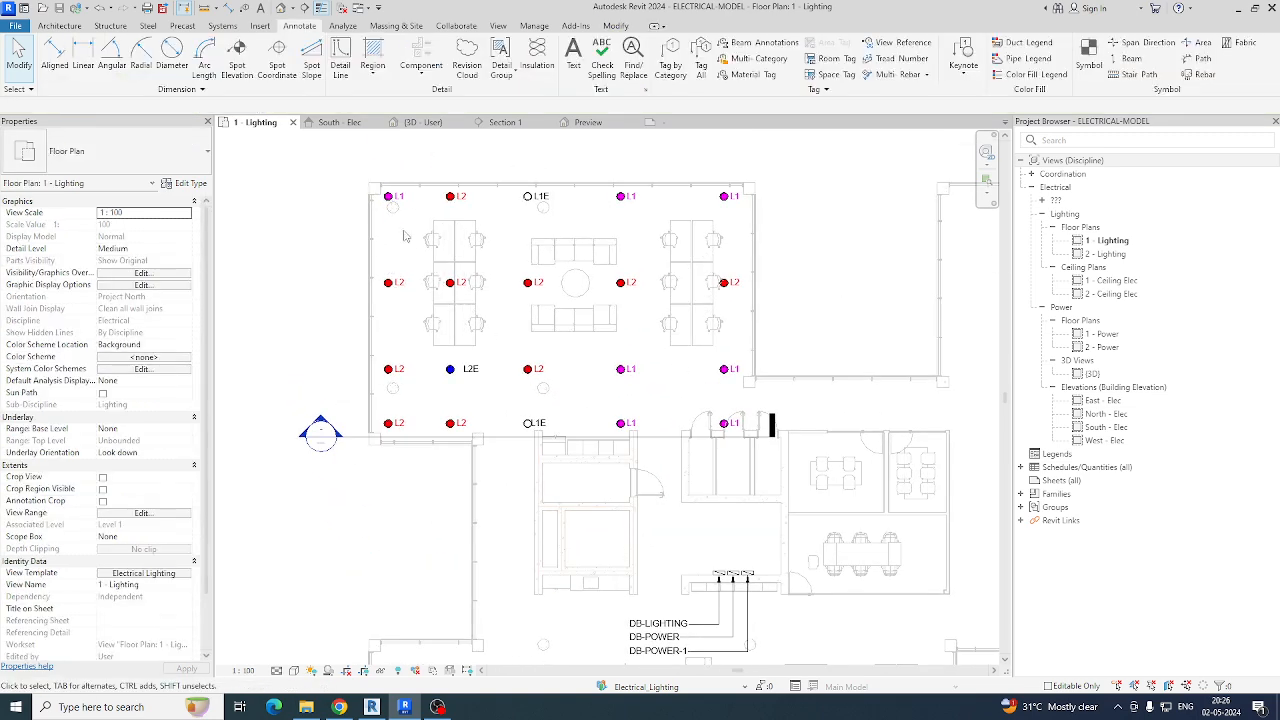
Step: Check the DB-LIGHTING distribution board's connector, electrical properties and available family types
{"action": "scroll", "coordinate": [732, 562], "scroll_direction": "up", "scroll_amount": 4}
{"action": "left_click", "coordinate": [718, 572]}
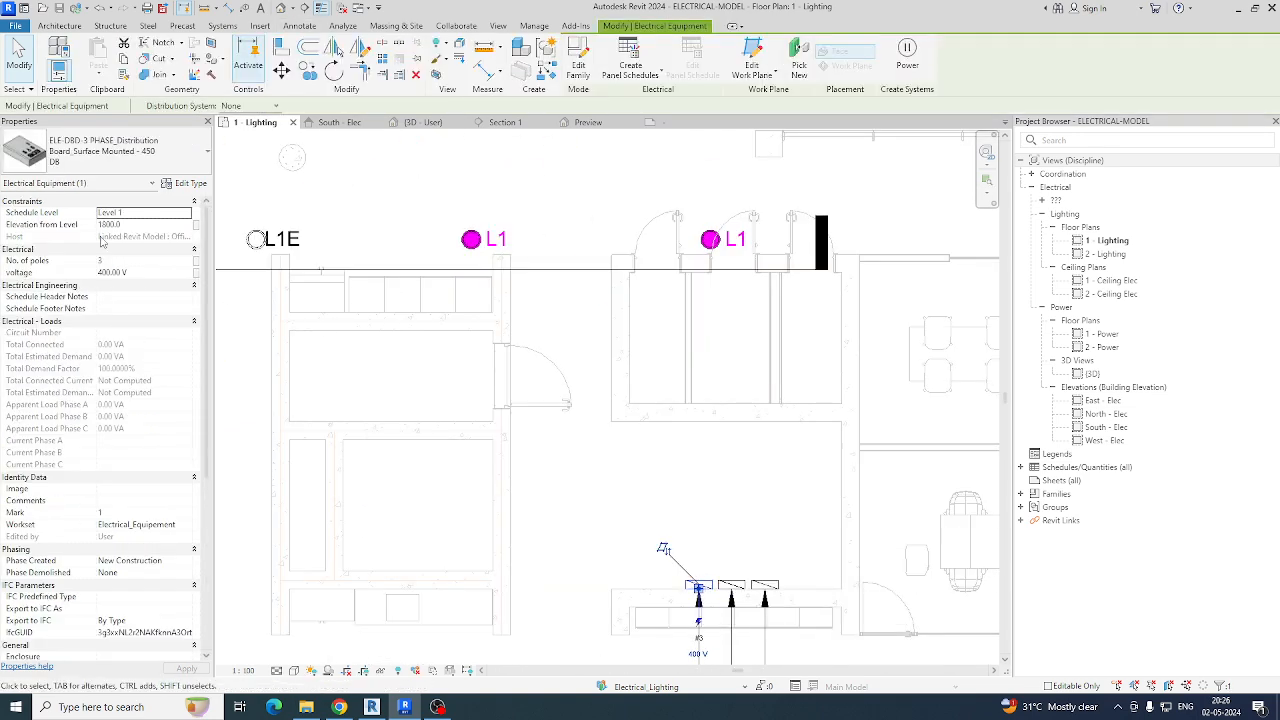
{"action": "left_click", "coordinate": [118, 158]}
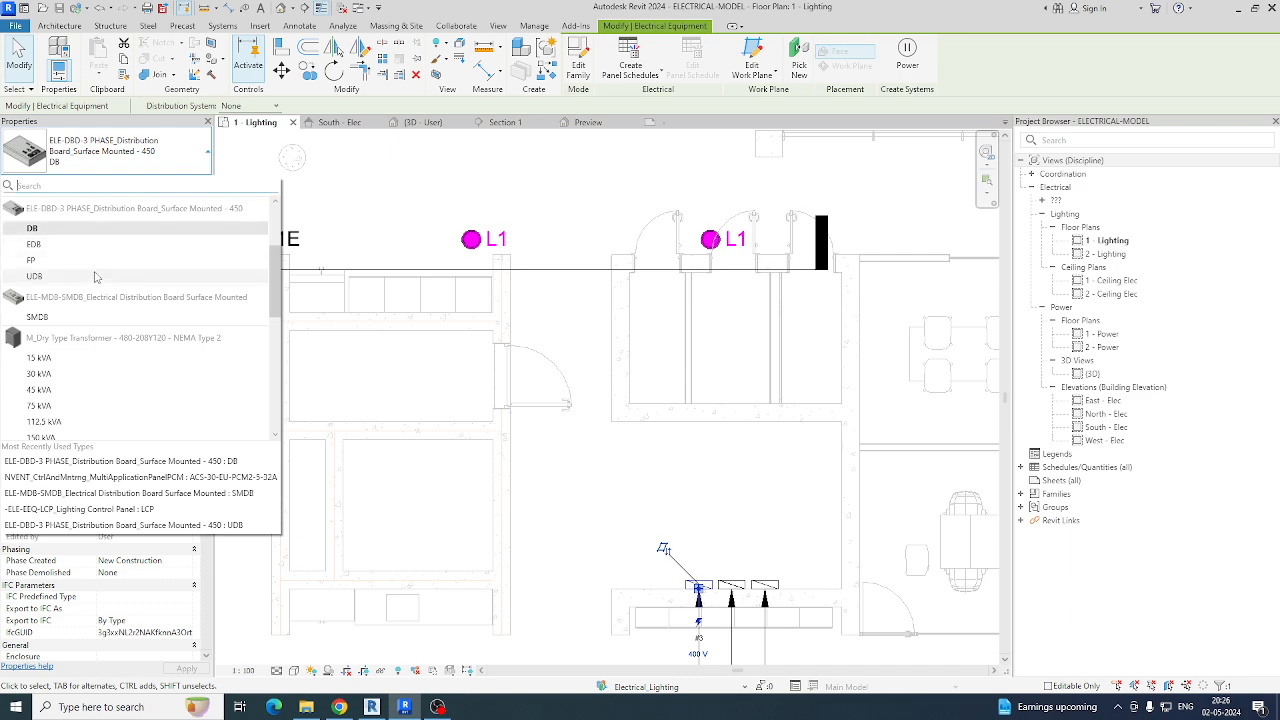
{"action": "left_click", "coordinate": [708, 497]}
{"action": "scroll", "coordinate": [716, 612], "scroll_direction": "up", "scroll_amount": 3}
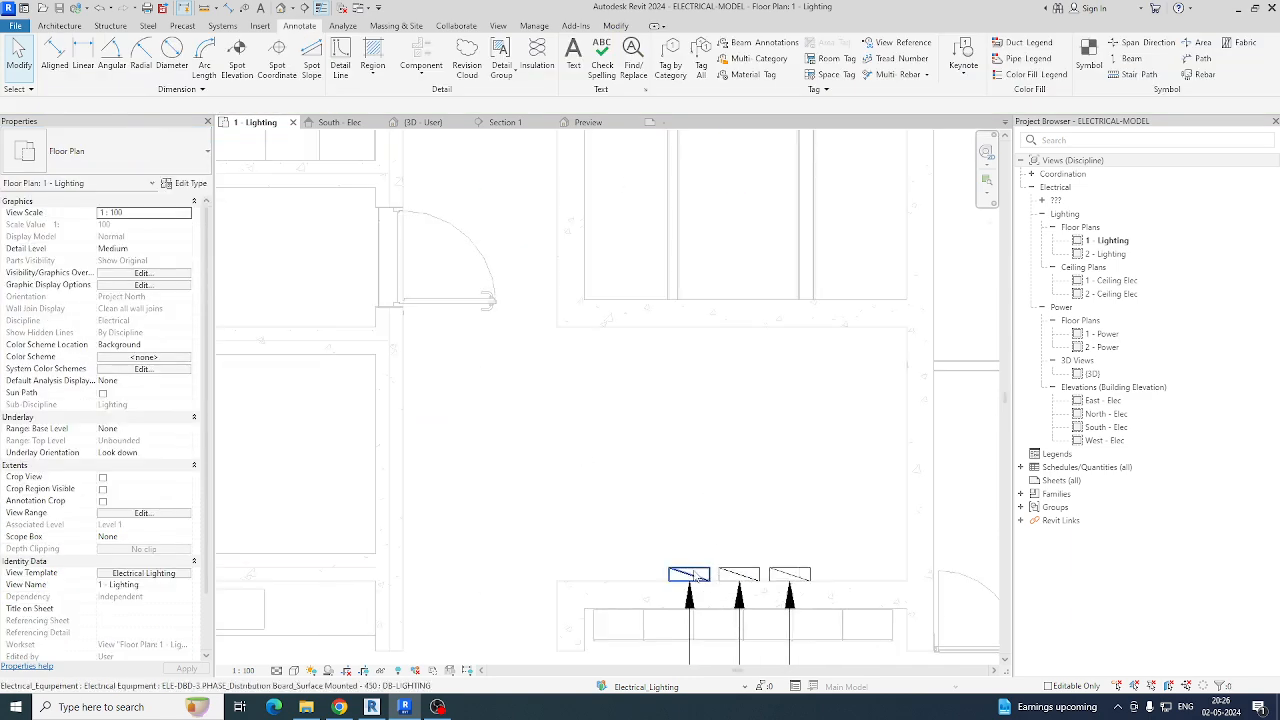
{"action": "left_click", "coordinate": [694, 574]}
{"action": "scroll", "coordinate": [693, 573], "scroll_direction": "down", "scroll_amount": 4}
{"action": "scroll", "coordinate": [670, 552], "scroll_direction": "down", "scroll_amount": 2}
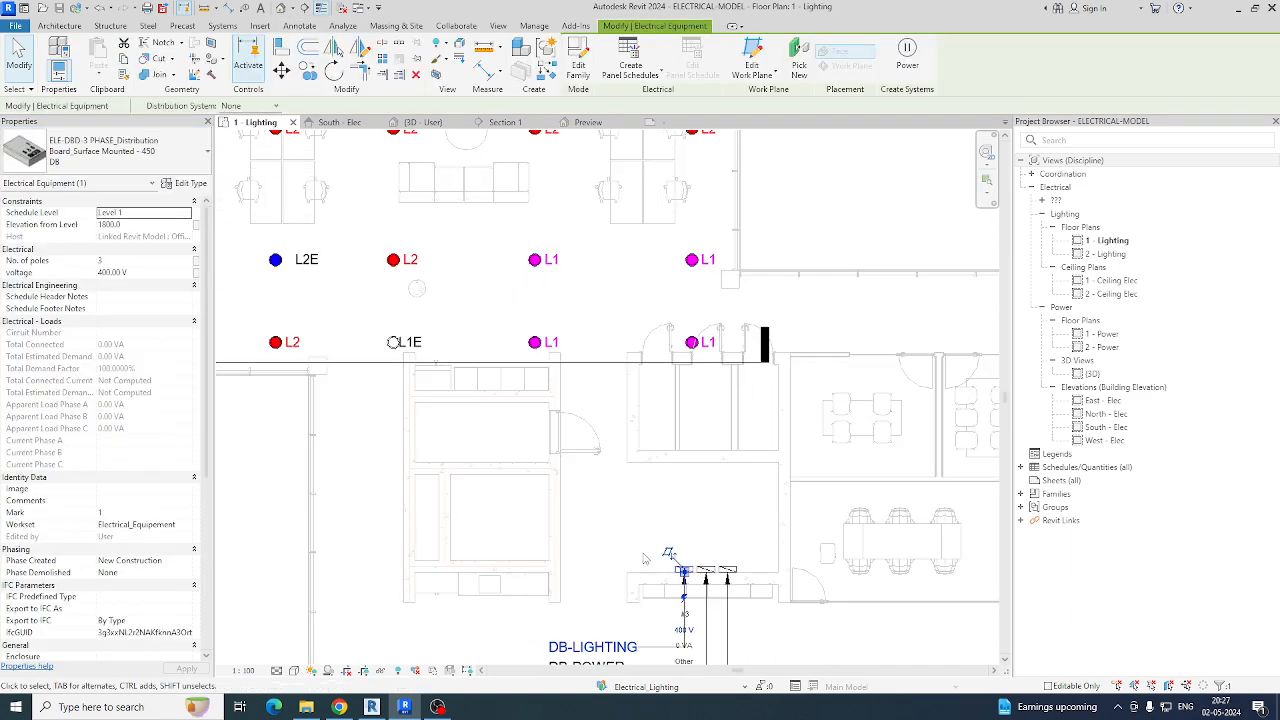
{"action": "left_click", "coordinate": [647, 559]}
Step: Open the family of the room's upper-left L1 lighting fixture for editing
{"action": "scroll", "coordinate": [647, 559], "scroll_direction": "down", "scroll_amount": 2}
{"action": "middle_click_drag", "start_coordinate": [260, 160], "coordinate": [440, 340]}
{"action": "scroll", "coordinate": [463, 314], "scroll_direction": "up", "scroll_amount": 4}
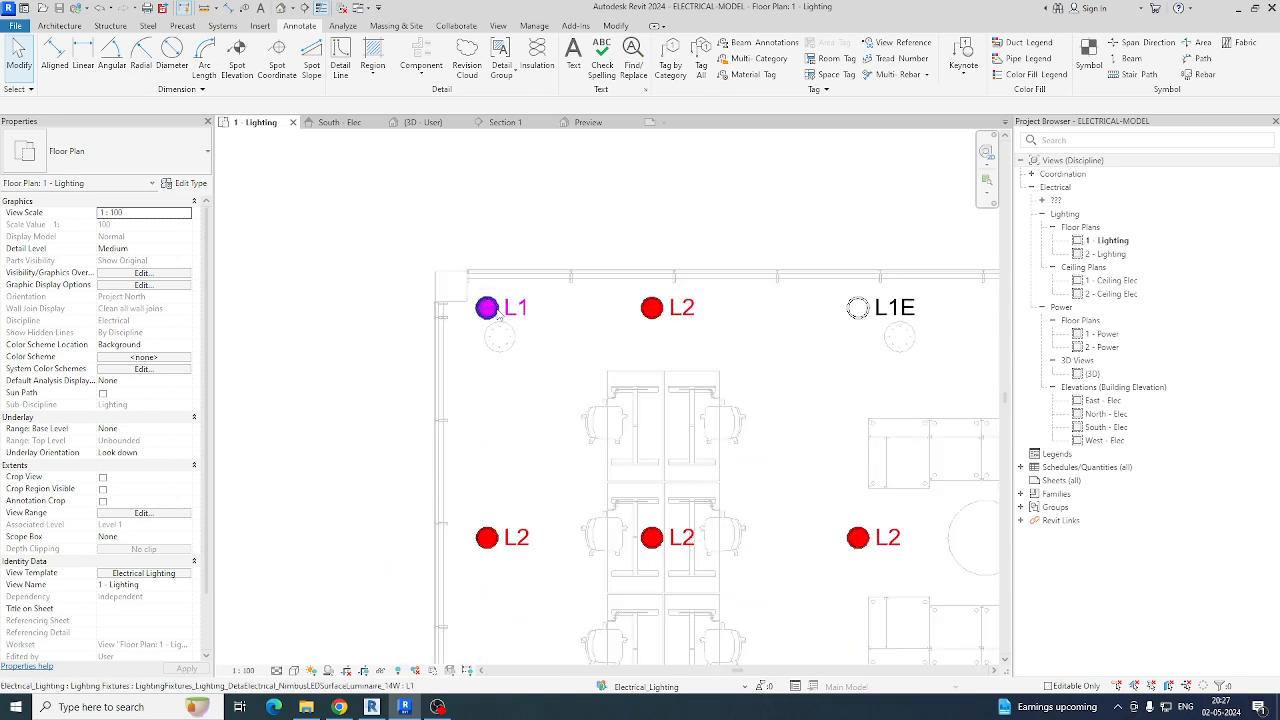
{"action": "left_click", "coordinate": [485, 310]}
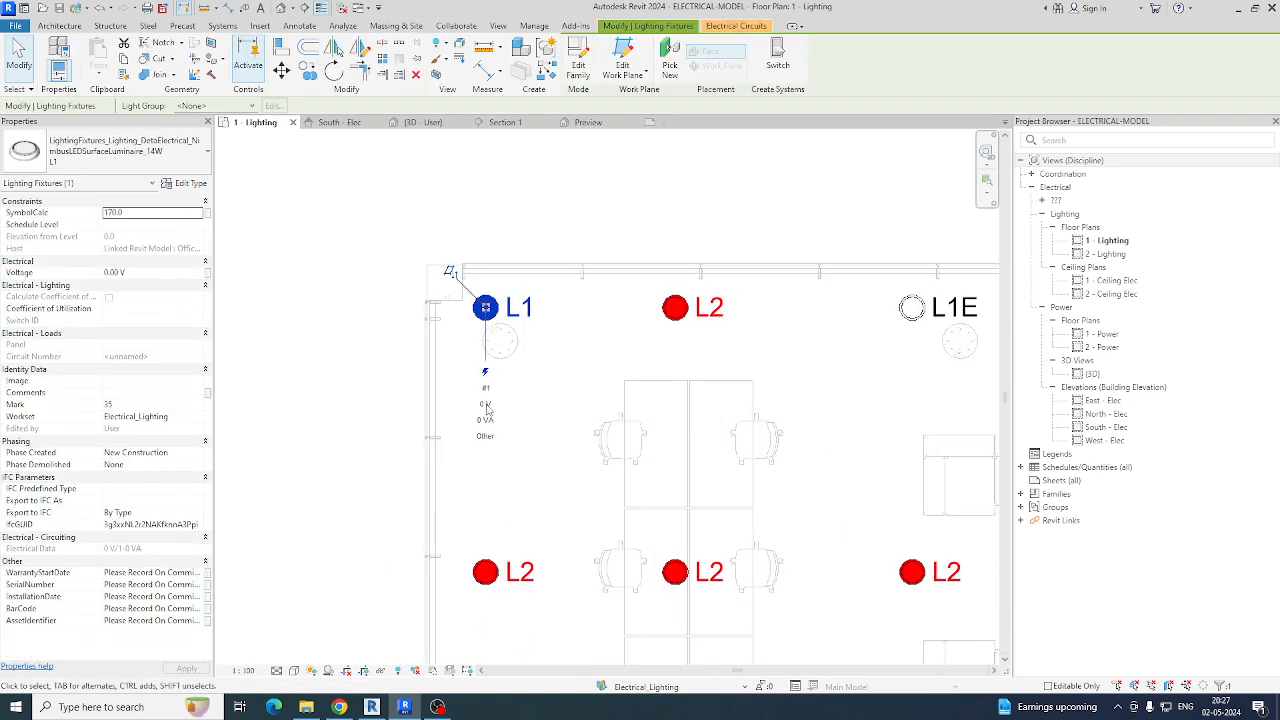
{"action": "left_click", "coordinate": [578, 62]}
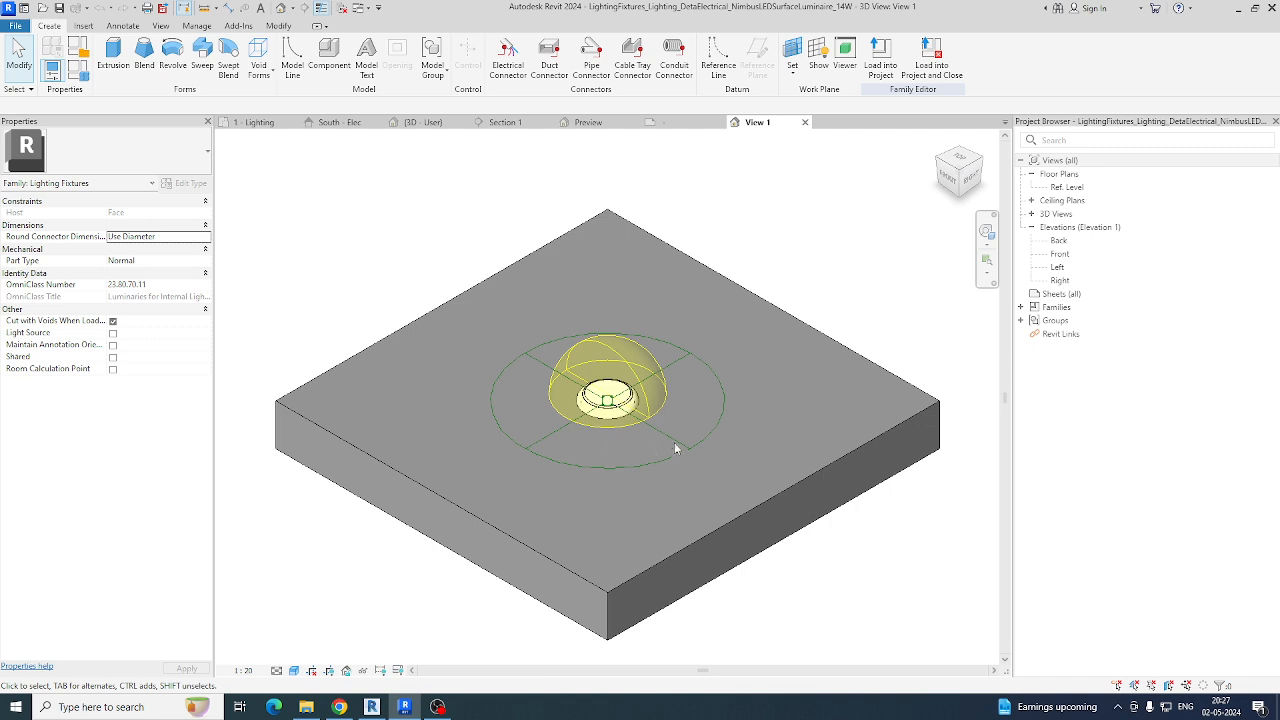
Step: Set the fixture family's electrical connector to 3 poles and its voltage to 120 V
{"action": "left_click", "coordinate": [695, 452]}
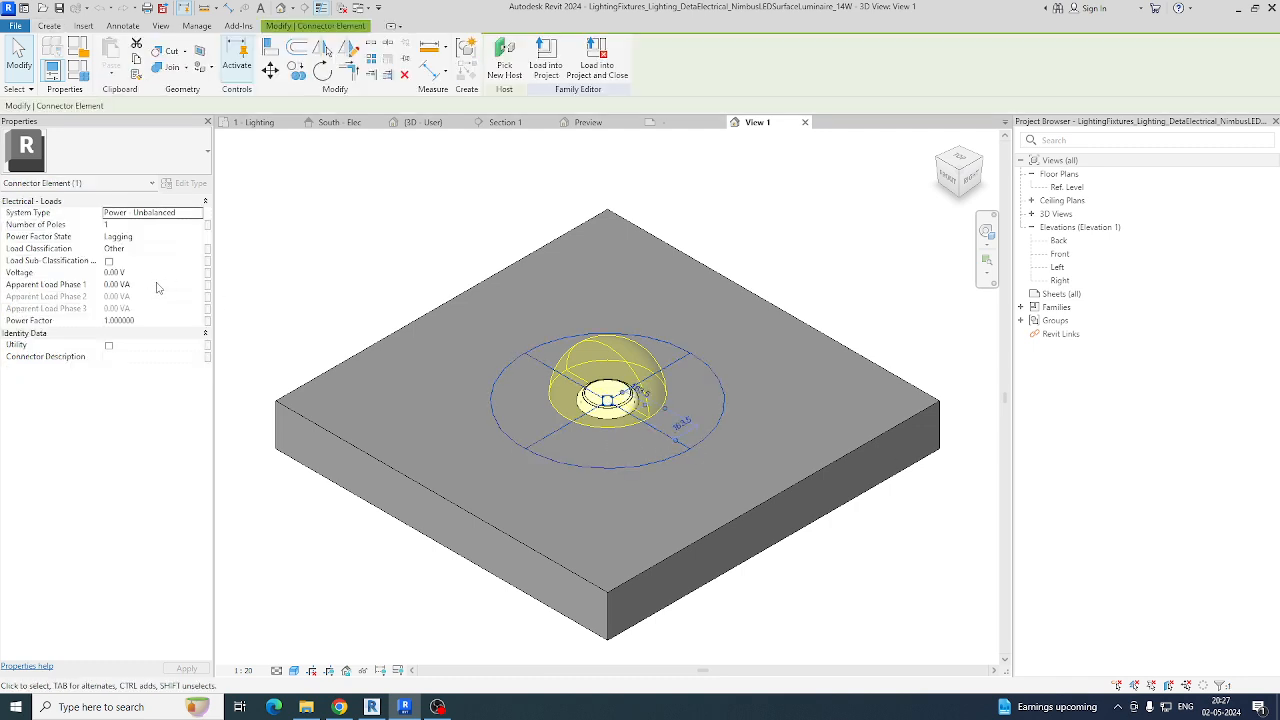
{"action": "left_click", "coordinate": [137, 224]}
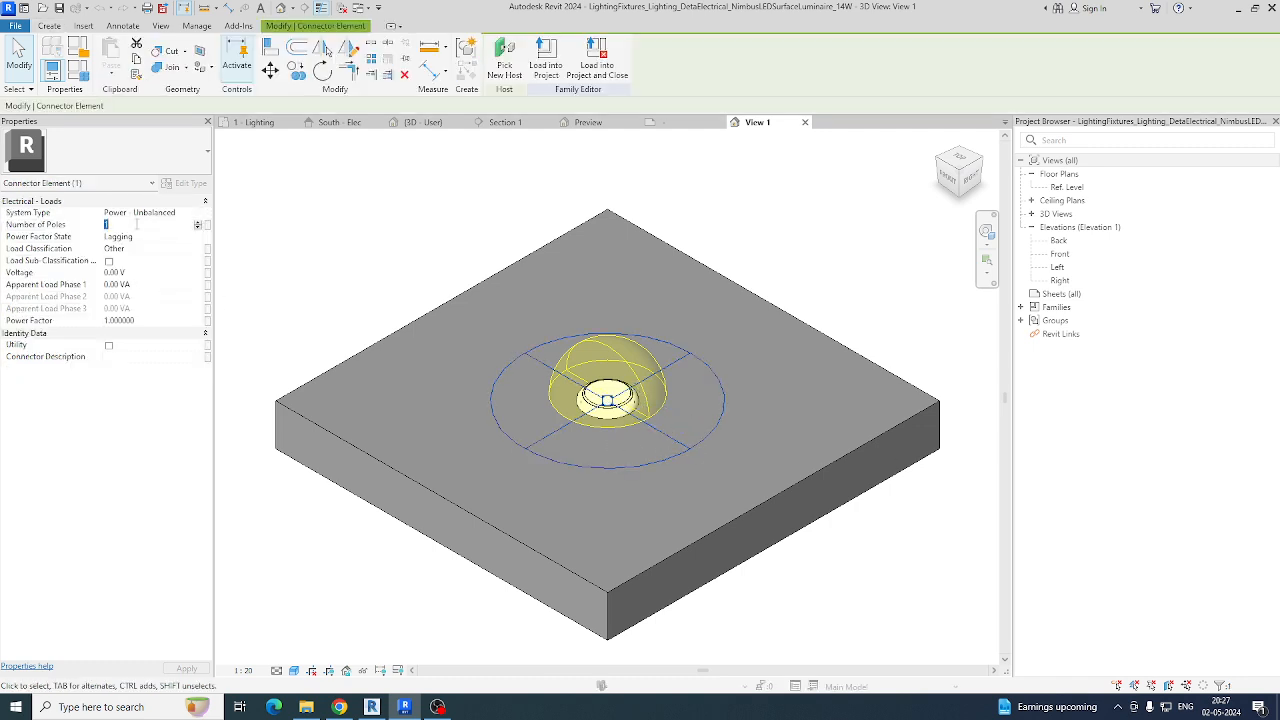
{"action": "type", "text": "3"}
{"action": "key", "text": "Return"}
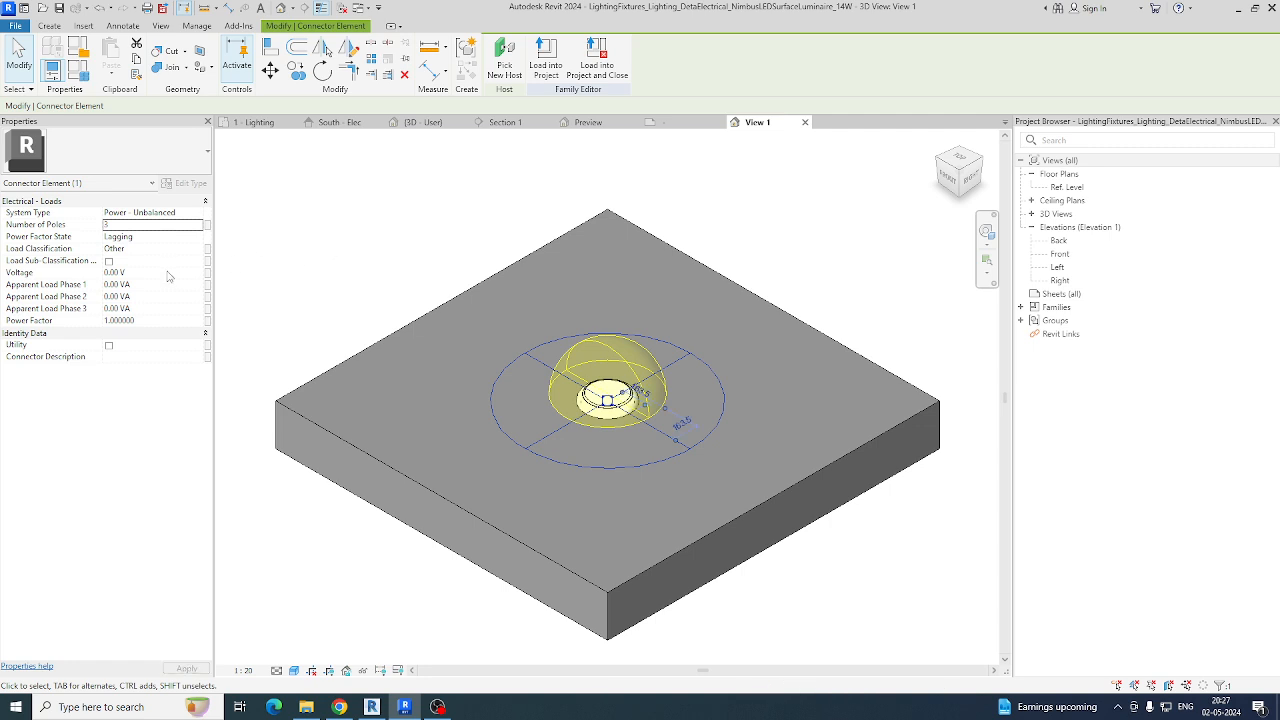
{"action": "left_click", "coordinate": [135, 274]}
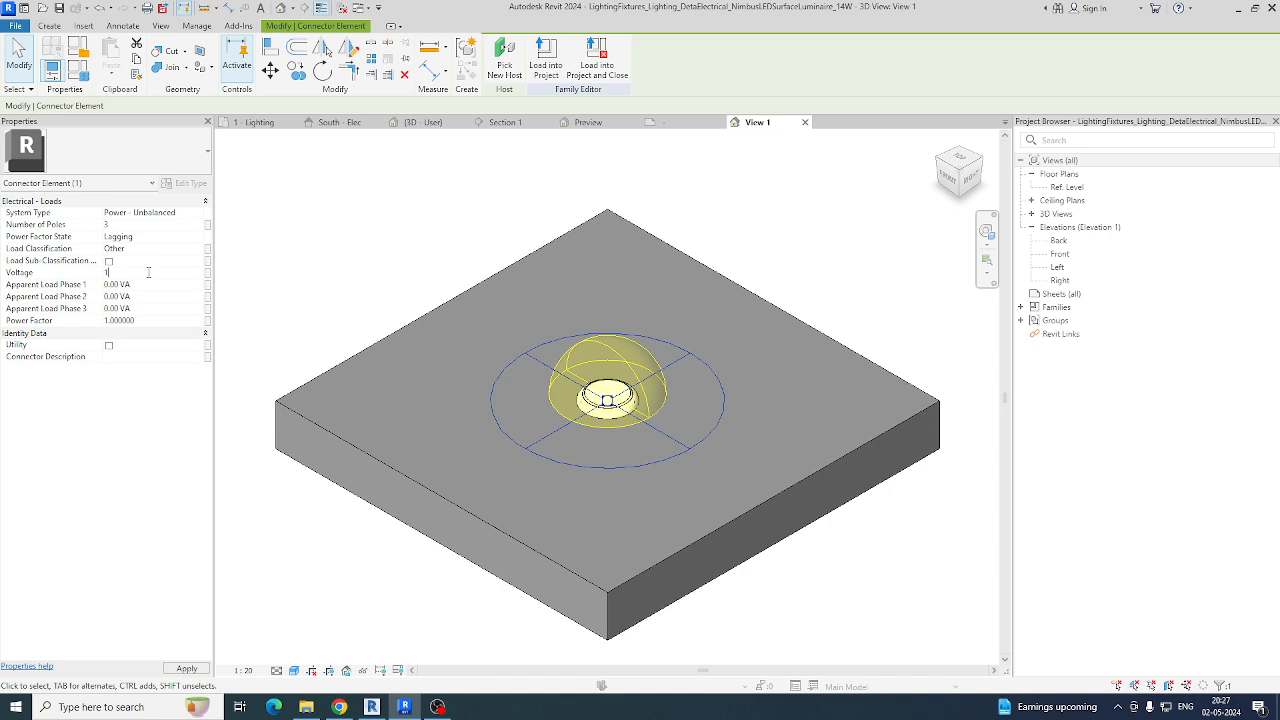
{"action": "type", "text": "120"}
{"action": "key", "text": "Return"}
Step: Load the fixture family into the project, overwriting the existing version and its parameter values, and disconnect the fixture from its mismatched circuit
{"action": "left_click", "coordinate": [366, 220]}
{"action": "left_click", "coordinate": [502, 60]}
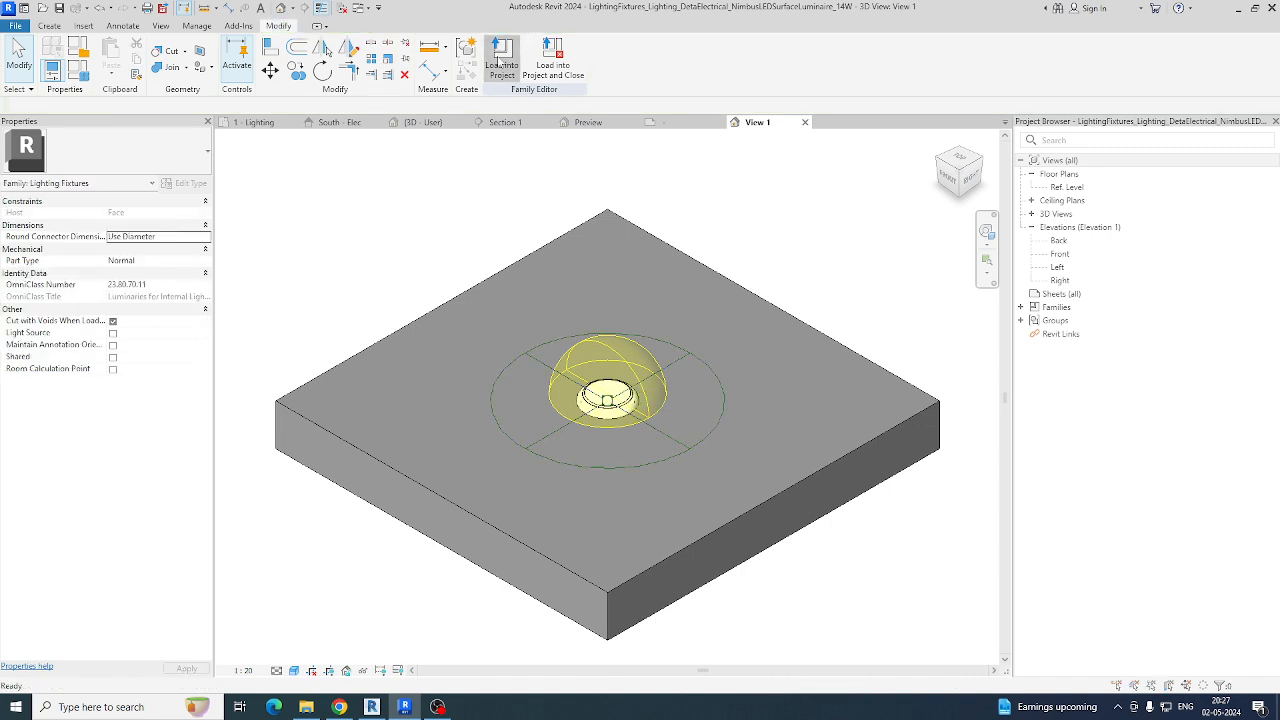
{"action": "left_click", "coordinate": [605, 452]}
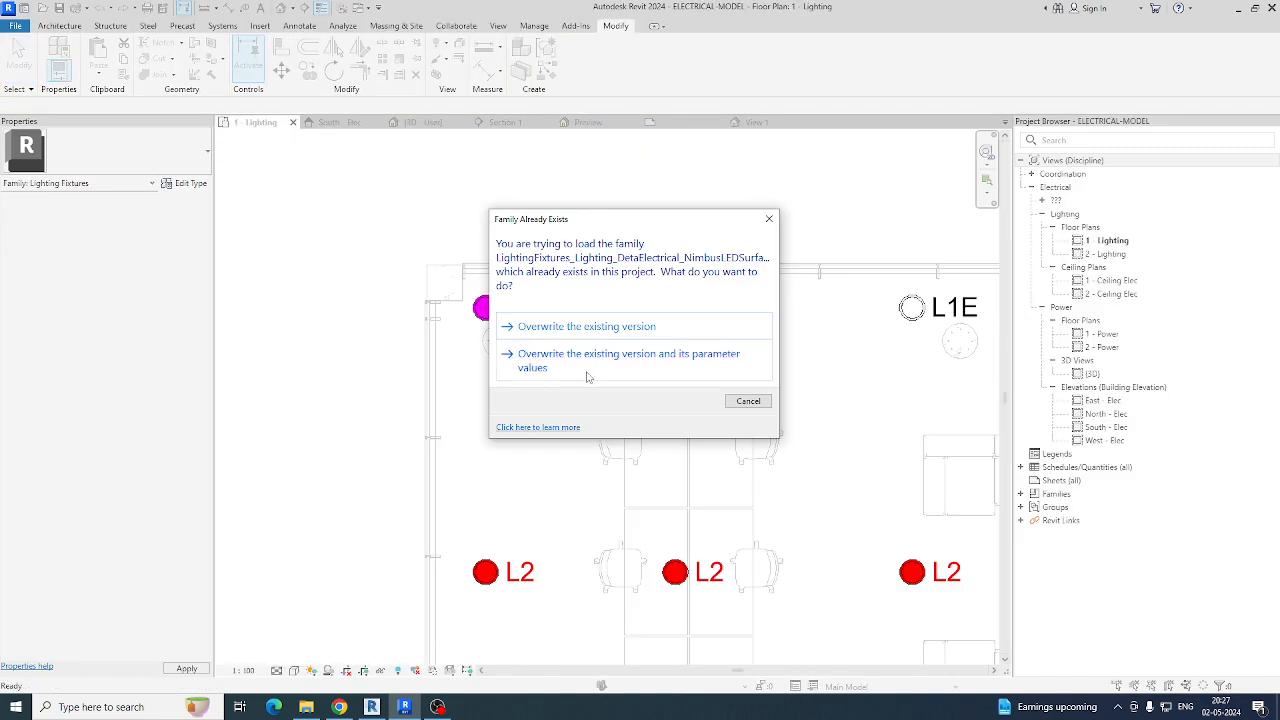
{"action": "left_click", "coordinate": [587, 360]}
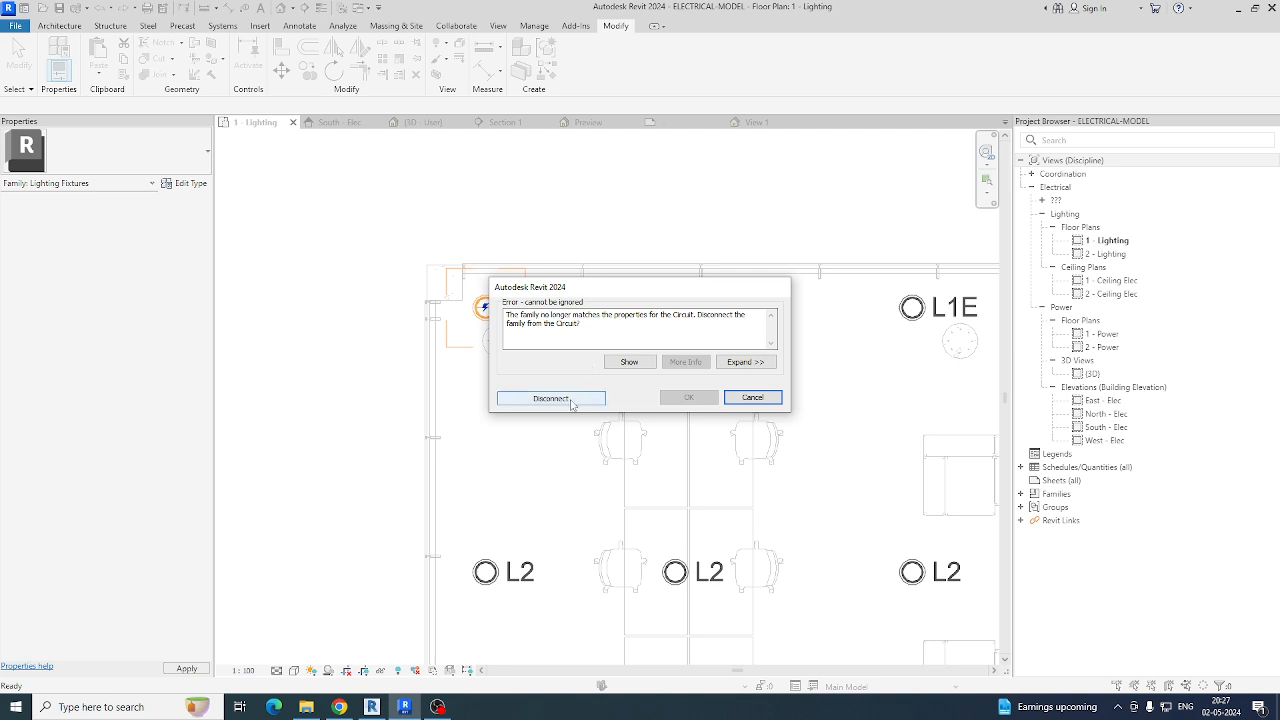
{"action": "left_click", "coordinate": [572, 402]}
{"action": "left_click", "coordinate": [688, 397]}
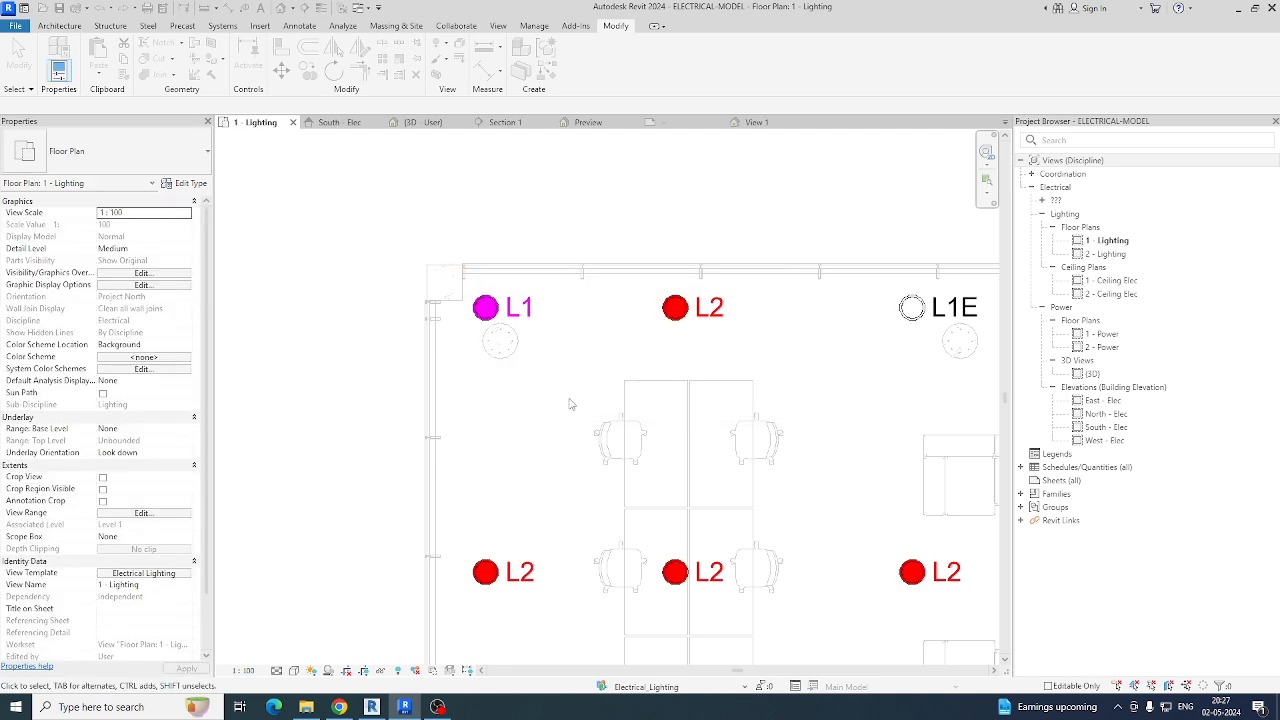
Step: Create a power circuit for the reloaded L1 fixture in the room's upper-left corner and check its available panels
{"action": "left_click", "coordinate": [500, 331]}
{"action": "scroll", "coordinate": [532, 404], "scroll_direction": "down", "scroll_amount": 3}
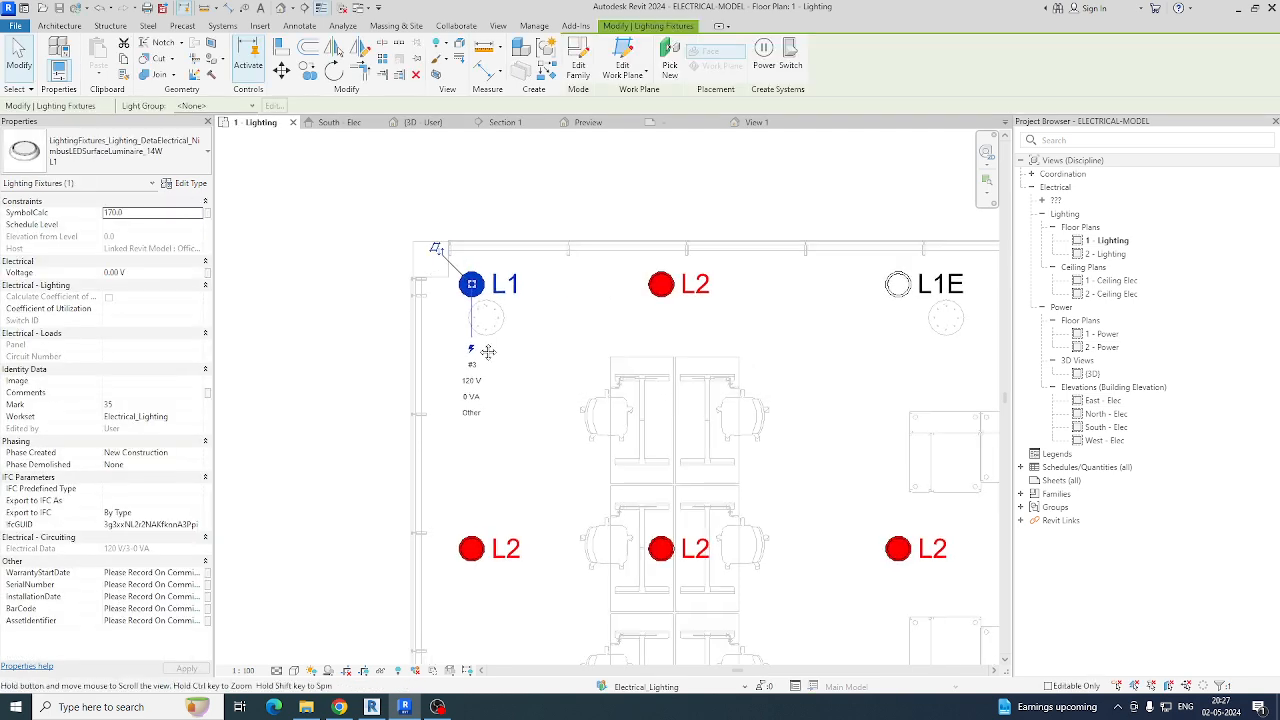
{"action": "left_click", "coordinate": [763, 55]}
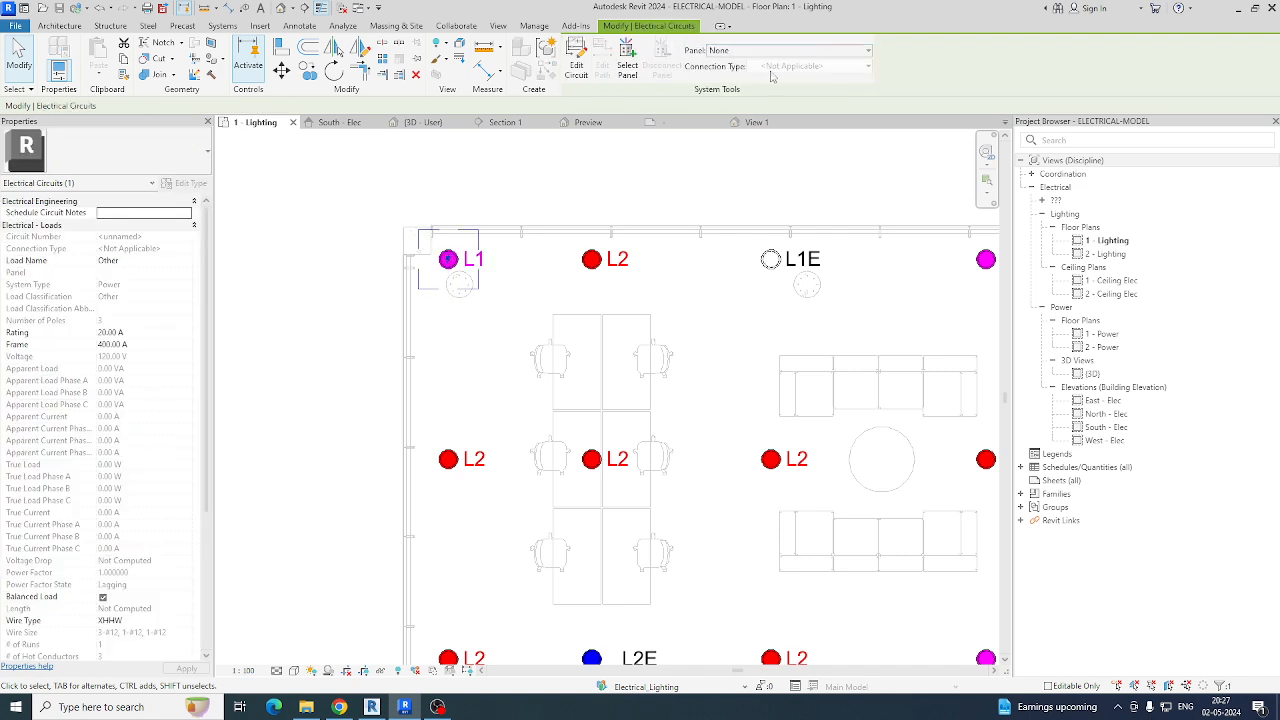
{"action": "scroll", "coordinate": [540, 318], "scroll_direction": "down", "scroll_amount": 1}
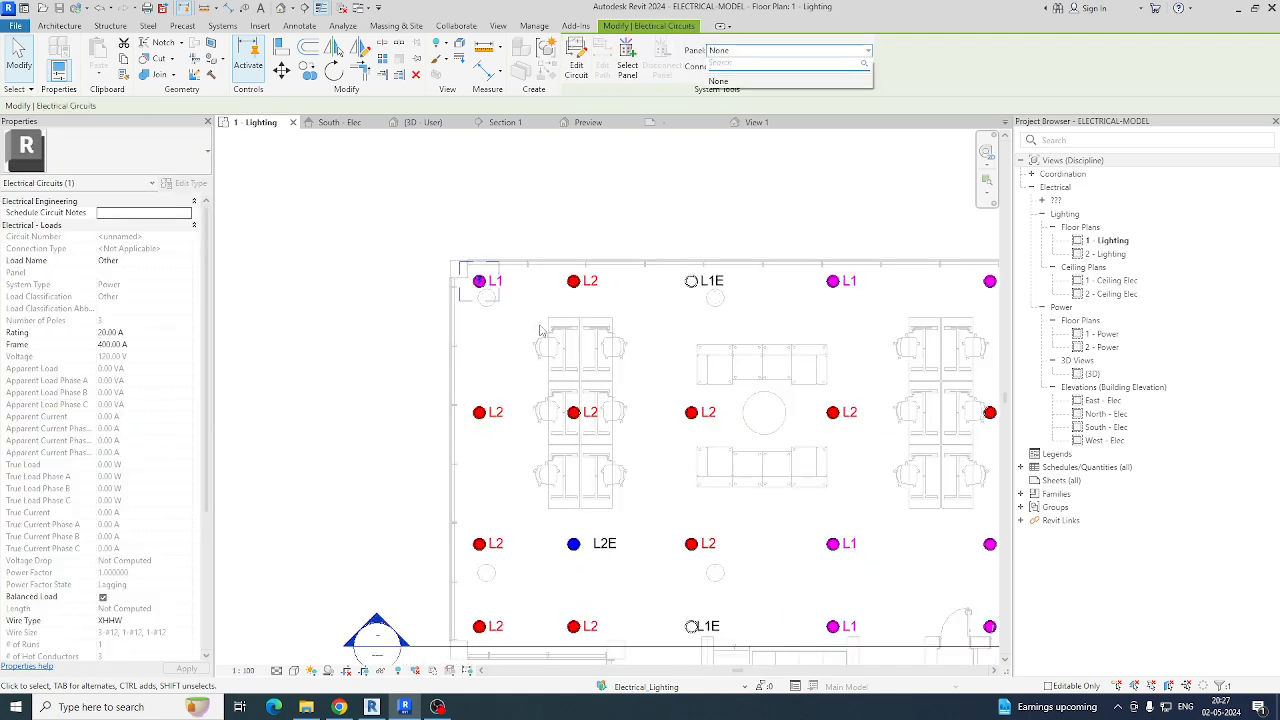
{"action": "left_click", "coordinate": [541, 326]}
Step: Inspect the DB-LIGHTING distribution board's connector for its number of poles and voltage
{"action": "scroll", "coordinate": [572, 406], "scroll_direction": "down", "scroll_amount": 1}
{"action": "scroll", "coordinate": [730, 562], "scroll_direction": "up", "scroll_amount": 1}
{"action": "middle_click_drag", "start_coordinate": [726, 580], "coordinate": [497, 281]}
{"action": "scroll", "coordinate": [648, 440], "scroll_direction": "up", "scroll_amount": 3}
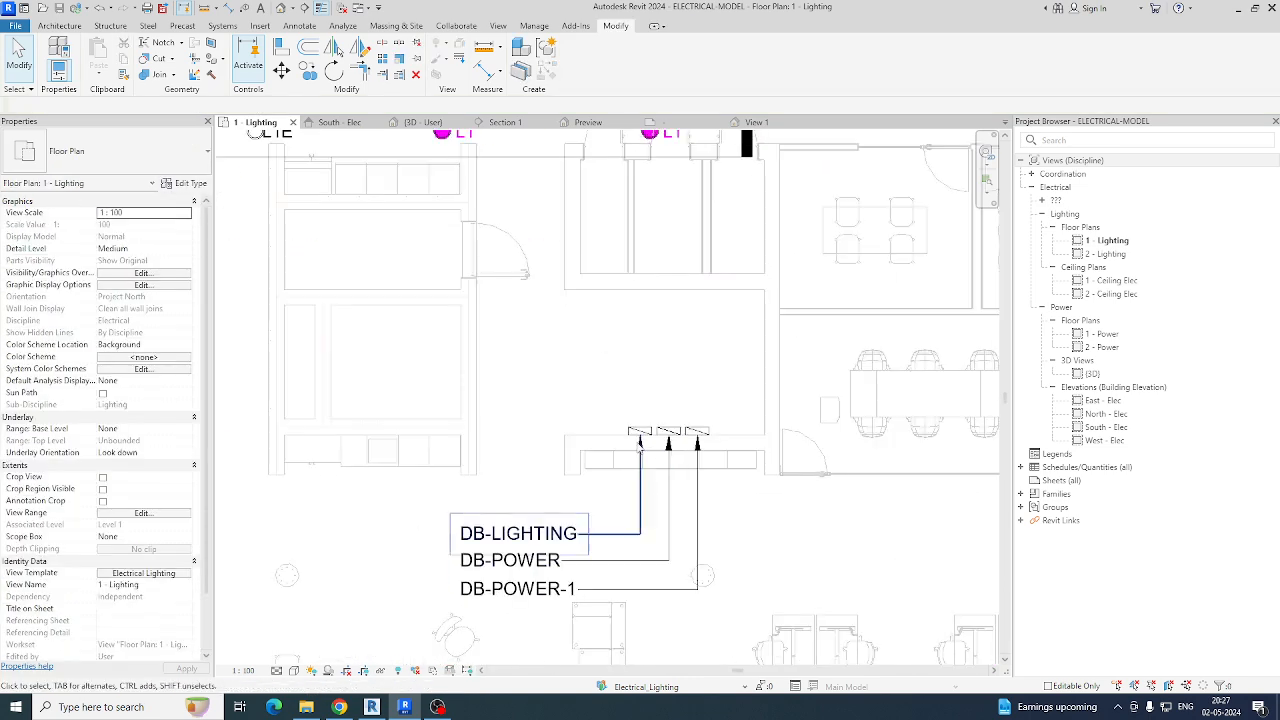
{"action": "left_click", "coordinate": [645, 432]}
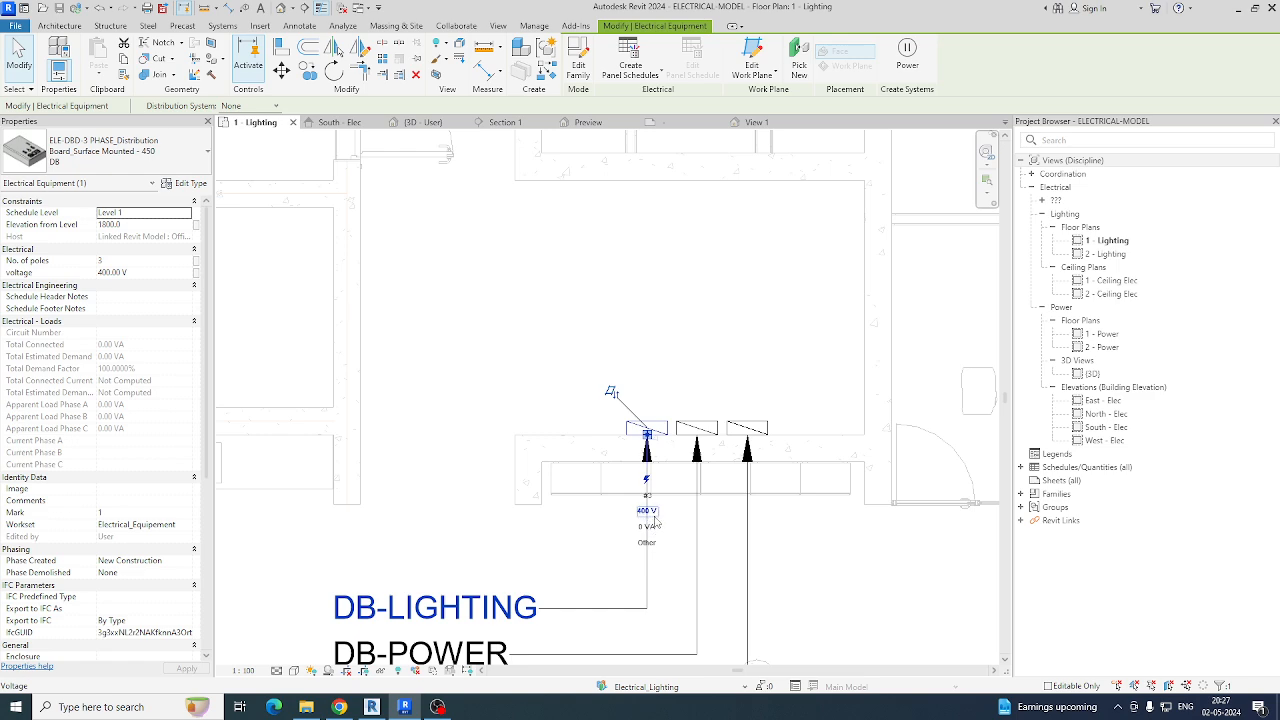
Step: Open the family of the L1 fixture in the room's upper-left corner for editing and set its electrical connector's voltage to 400 V
{"action": "scroll", "coordinate": [706, 512], "scroll_direction": "down", "scroll_amount": 4}
{"action": "left_click", "coordinate": [428, 306]}
{"action": "middle_click_drag", "start_coordinate": [428, 306], "coordinate": [577, 523]}
{"action": "scroll", "coordinate": [455, 275], "scroll_direction": "up", "scroll_amount": 4}
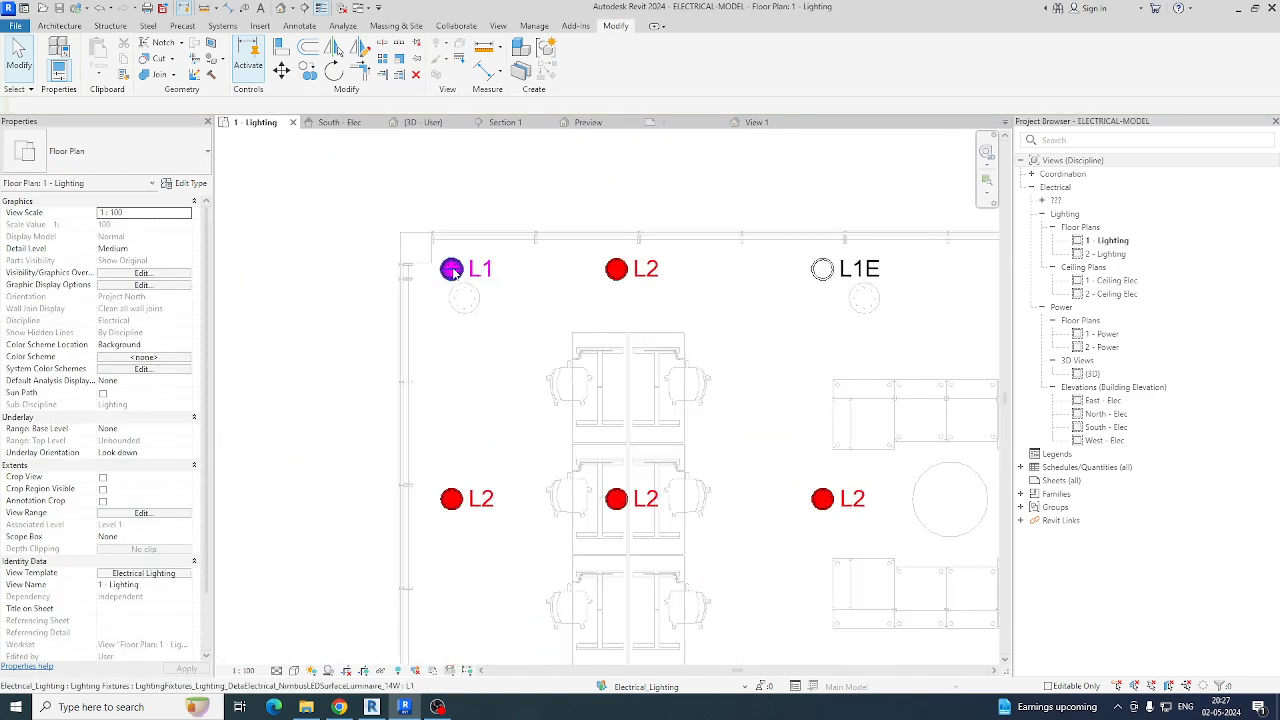
{"action": "left_click", "coordinate": [452, 270]}
{"action": "left_click", "coordinate": [578, 60]}
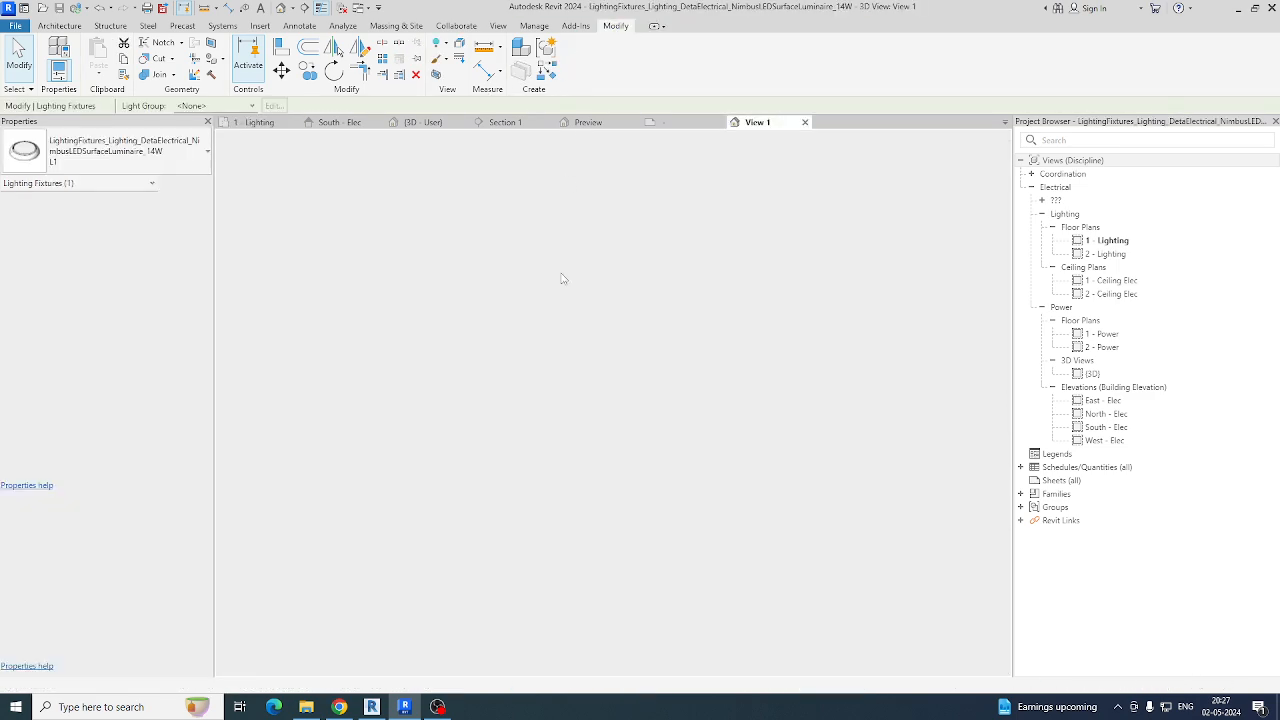
{"action": "left_click", "coordinate": [685, 458]}
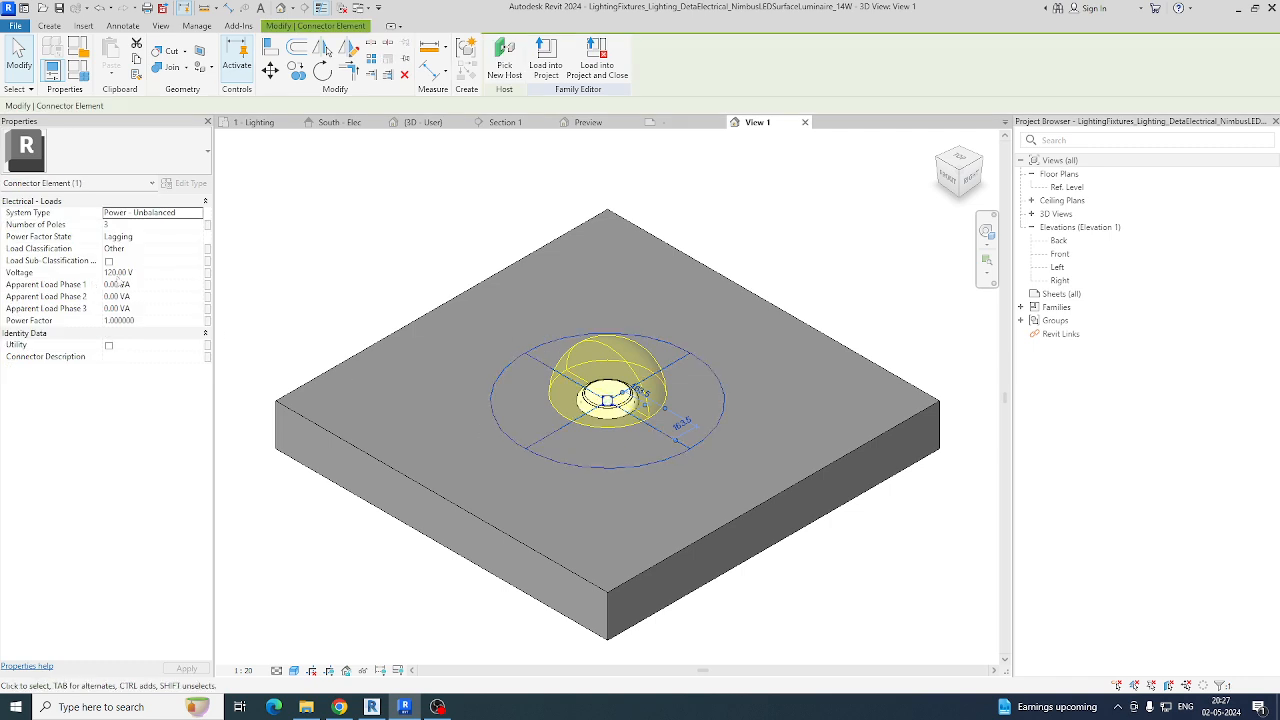
{"action": "left_click", "coordinate": [146, 273]}
{"action": "type", "text": "40"}
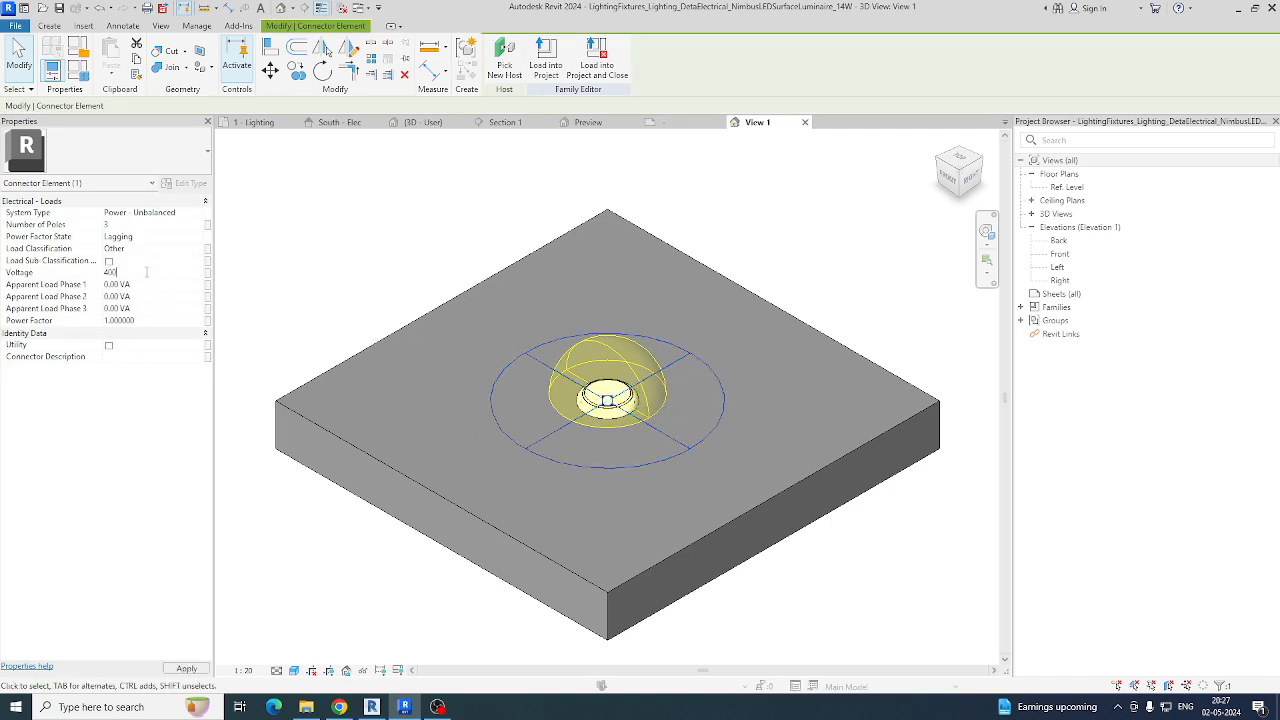
{"action": "left_click", "coordinate": [411, 289]}
Step: Load the edited fixture family into the ELECTRICAL-MODEL project, overwriting the existing version
{"action": "left_click", "coordinate": [508, 64]}
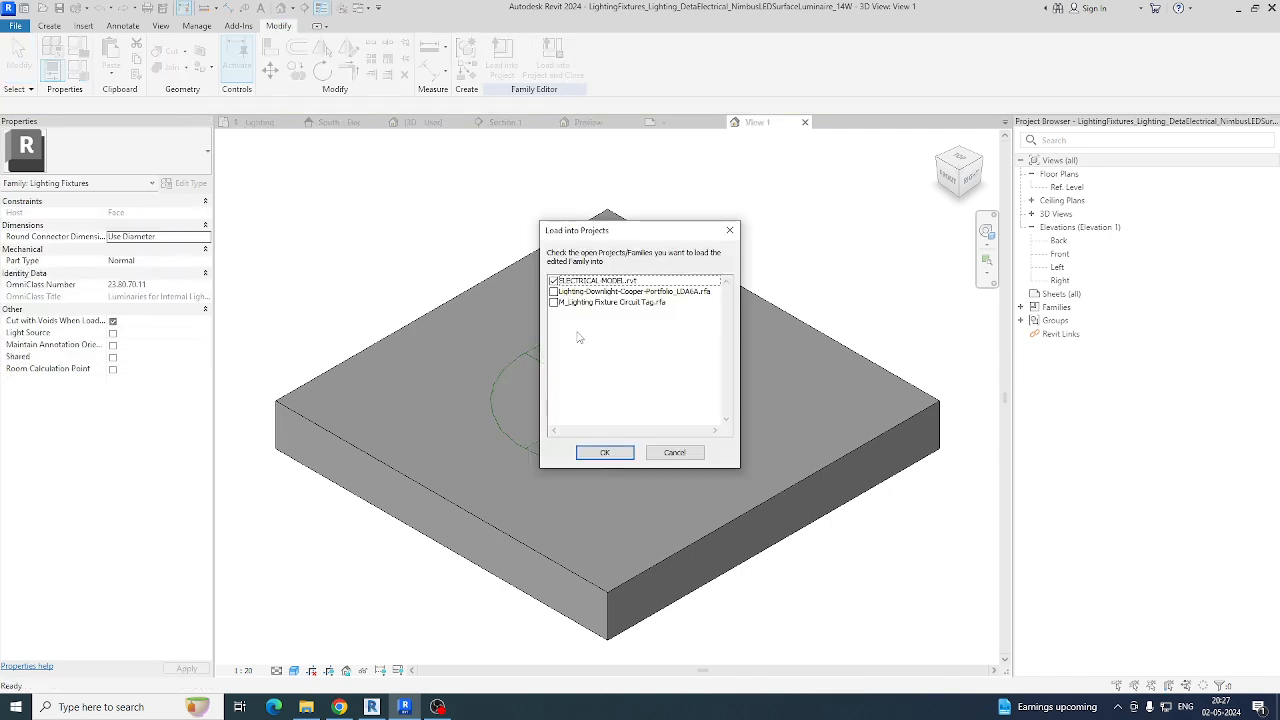
{"action": "left_click", "coordinate": [605, 452]}
{"action": "left_click", "coordinate": [577, 362]}
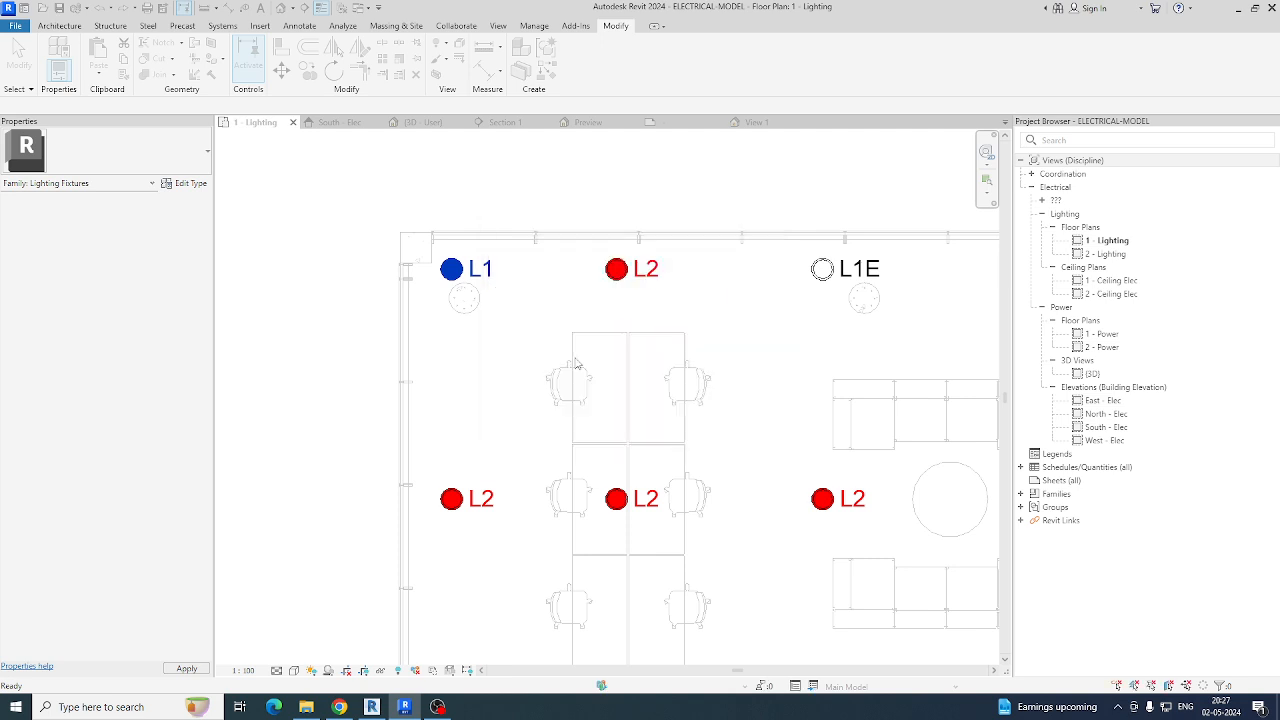
Step: Check the panels available to the upper-left L1 fixture's circuit, and remove the fixture from that circuit
{"action": "left_click", "coordinate": [451, 268]}
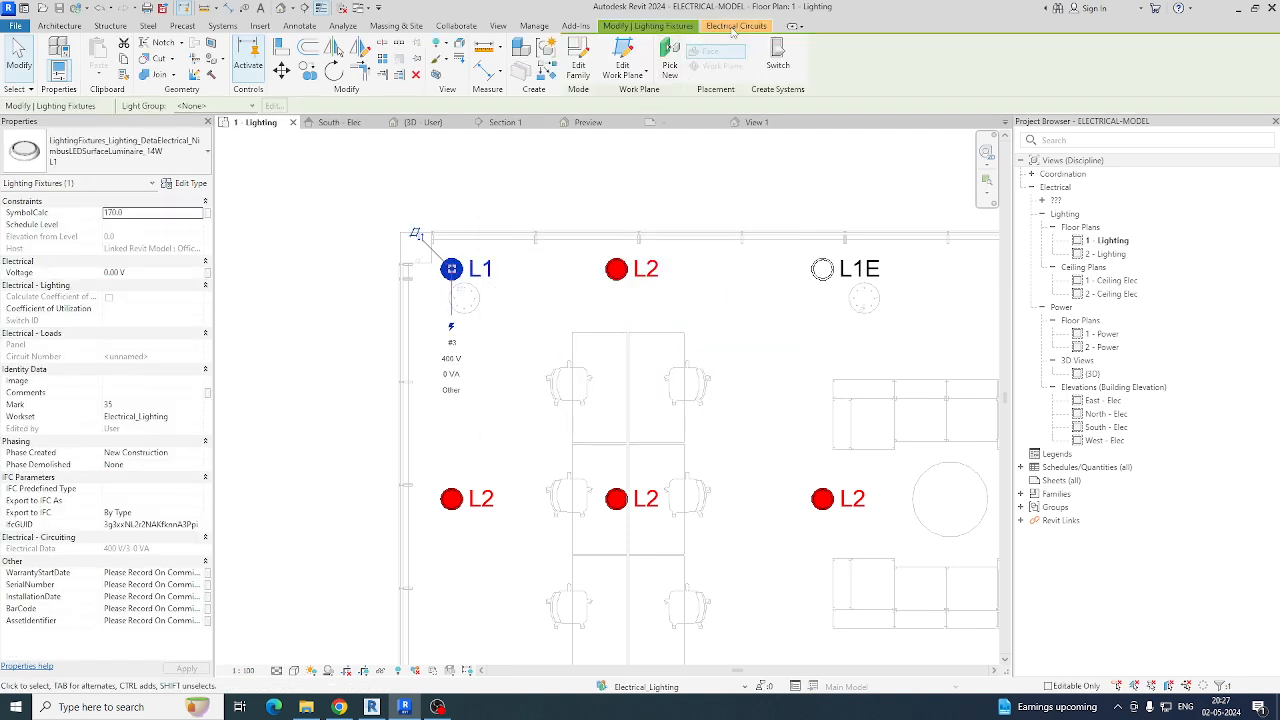
{"action": "left_click", "coordinate": [733, 27]}
{"action": "left_click", "coordinate": [408, 52]}
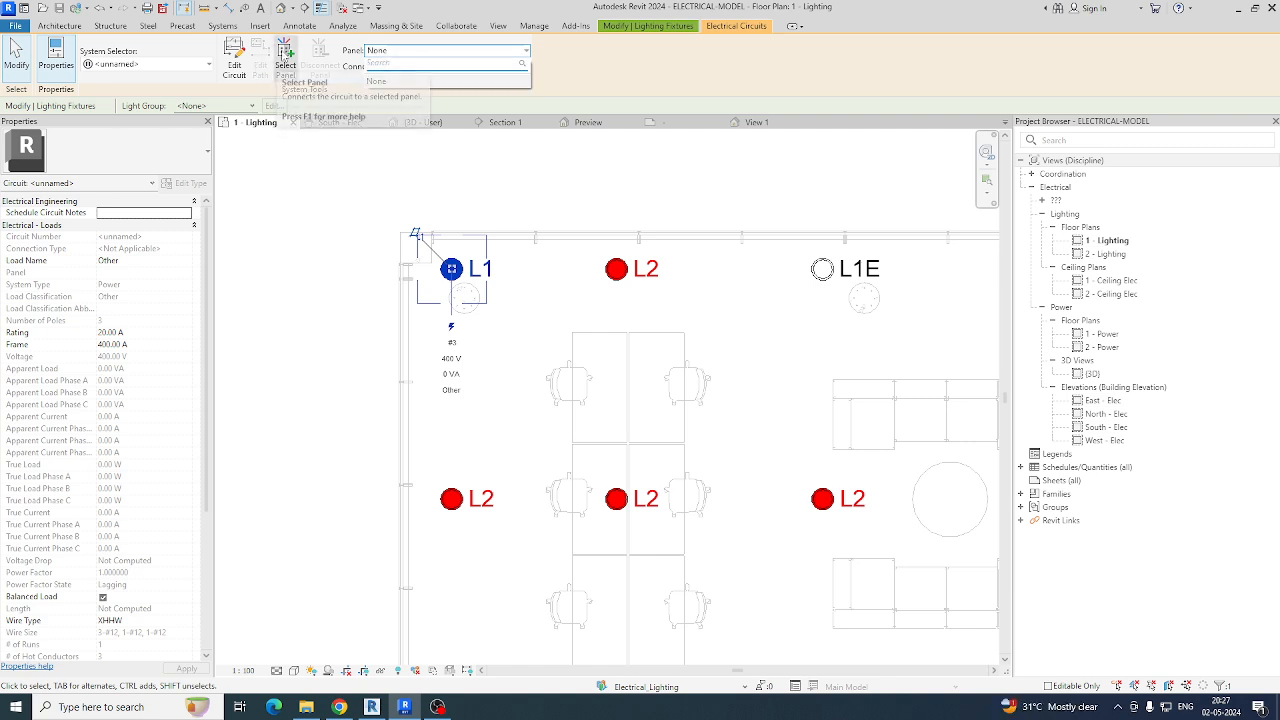
{"action": "left_click", "coordinate": [234, 58]}
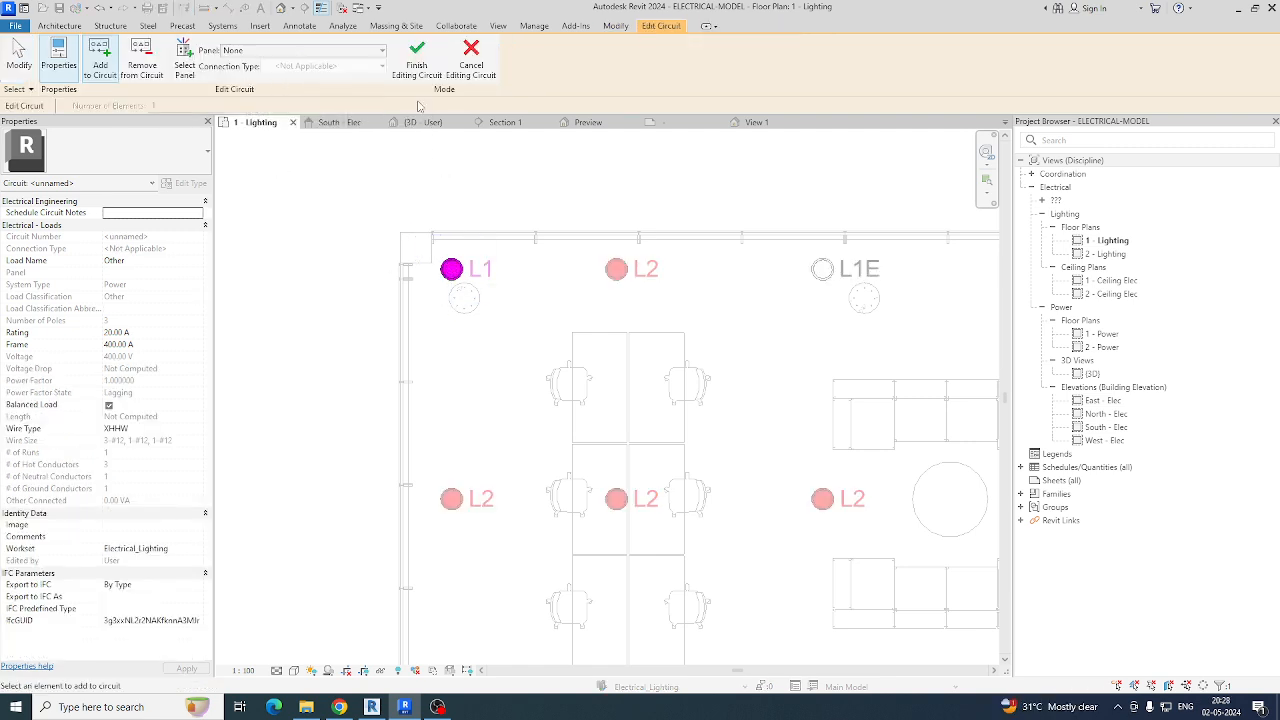
{"action": "left_click", "coordinate": [141, 60]}
{"action": "left_click", "coordinate": [462, 283]}
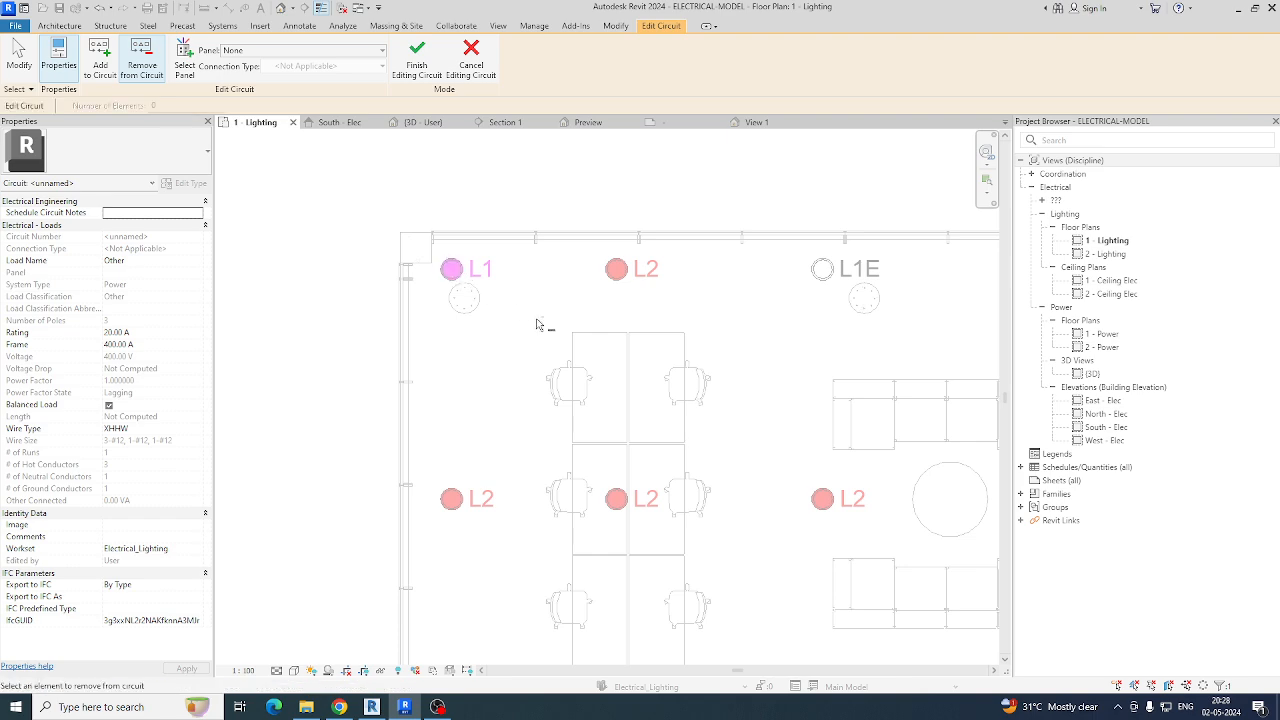
{"action": "left_click", "coordinate": [416, 68]}
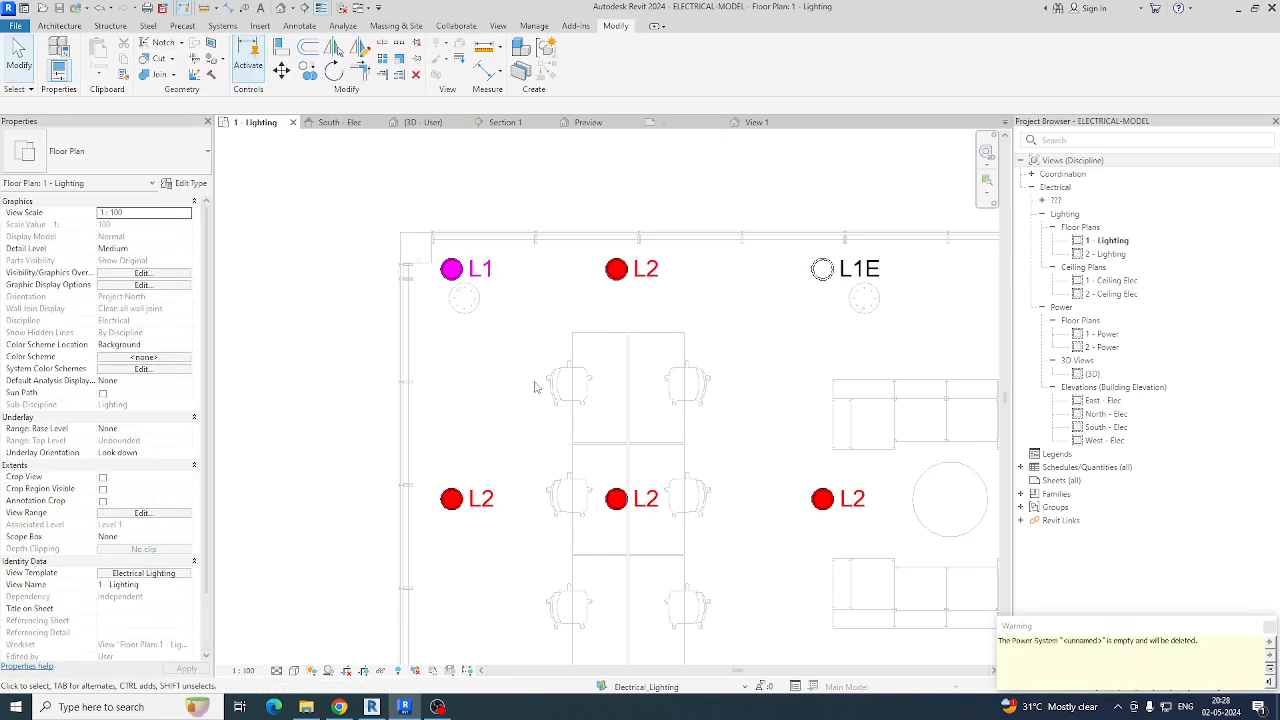
Step: Create a power circuit from the five lighting fixtures in the room's upper row, filtering their tags out of the selection
{"action": "scroll", "coordinate": [540, 330], "scroll_direction": "down", "scroll_amount": 5}
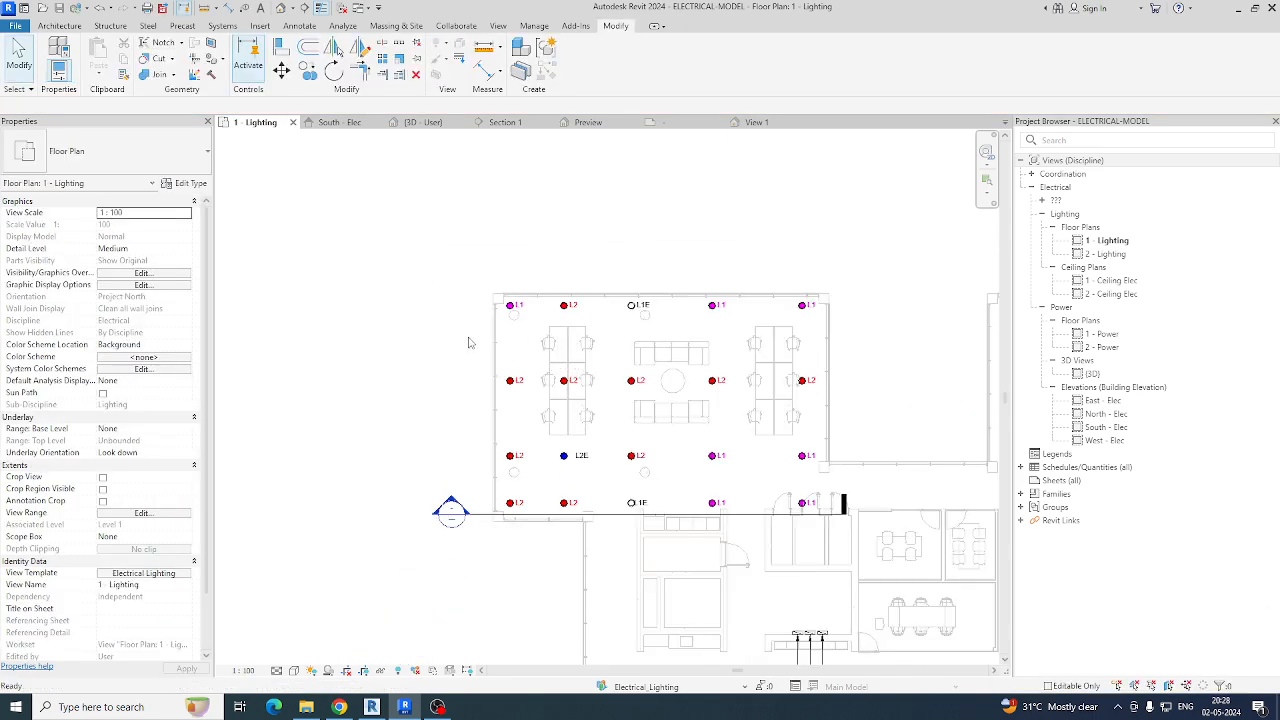
{"action": "scroll", "coordinate": [515, 312], "scroll_direction": "up", "scroll_amount": 1}
{"action": "middle_click_drag", "start_coordinate": [566, 334], "coordinate": [472, 309]}
{"action": "left_click_drag", "start_coordinate": [338, 246], "coordinate": [856, 330]}
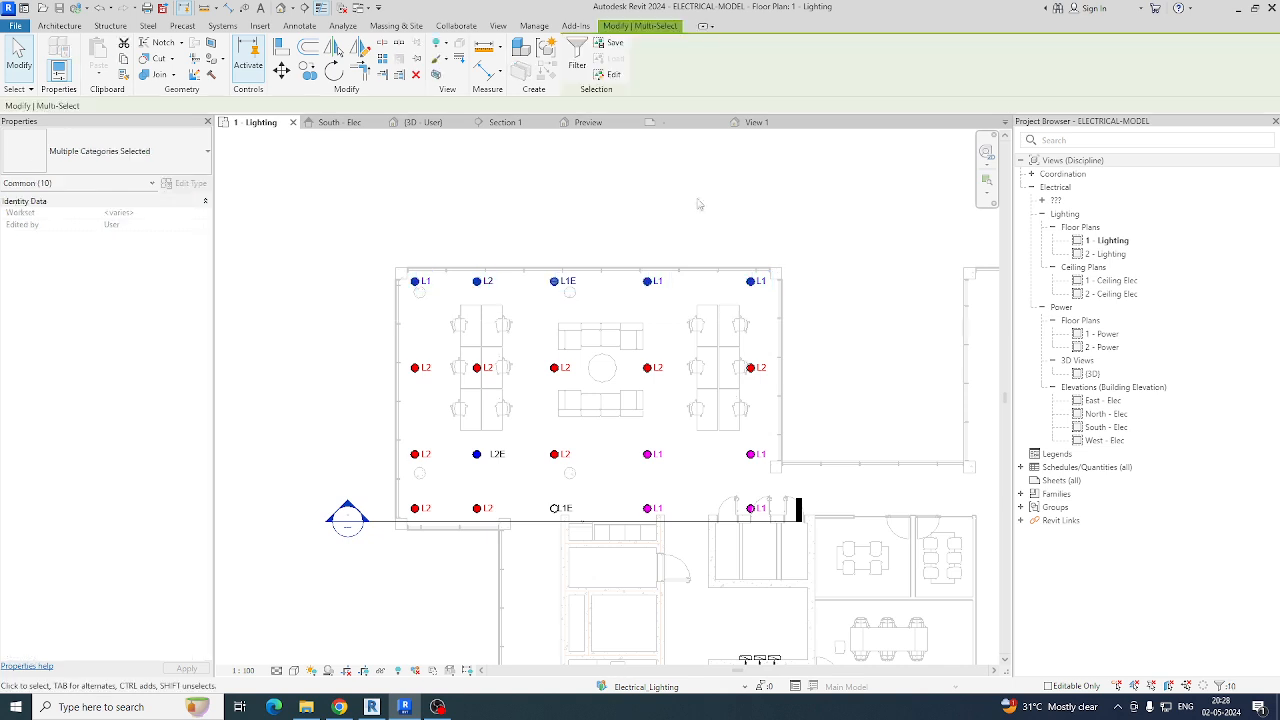
{"action": "left_click", "coordinate": [618, 253]}
{"action": "left_click_drag", "start_coordinate": [306, 214], "coordinate": [854, 331]}
{"action": "left_click", "coordinate": [577, 60]}
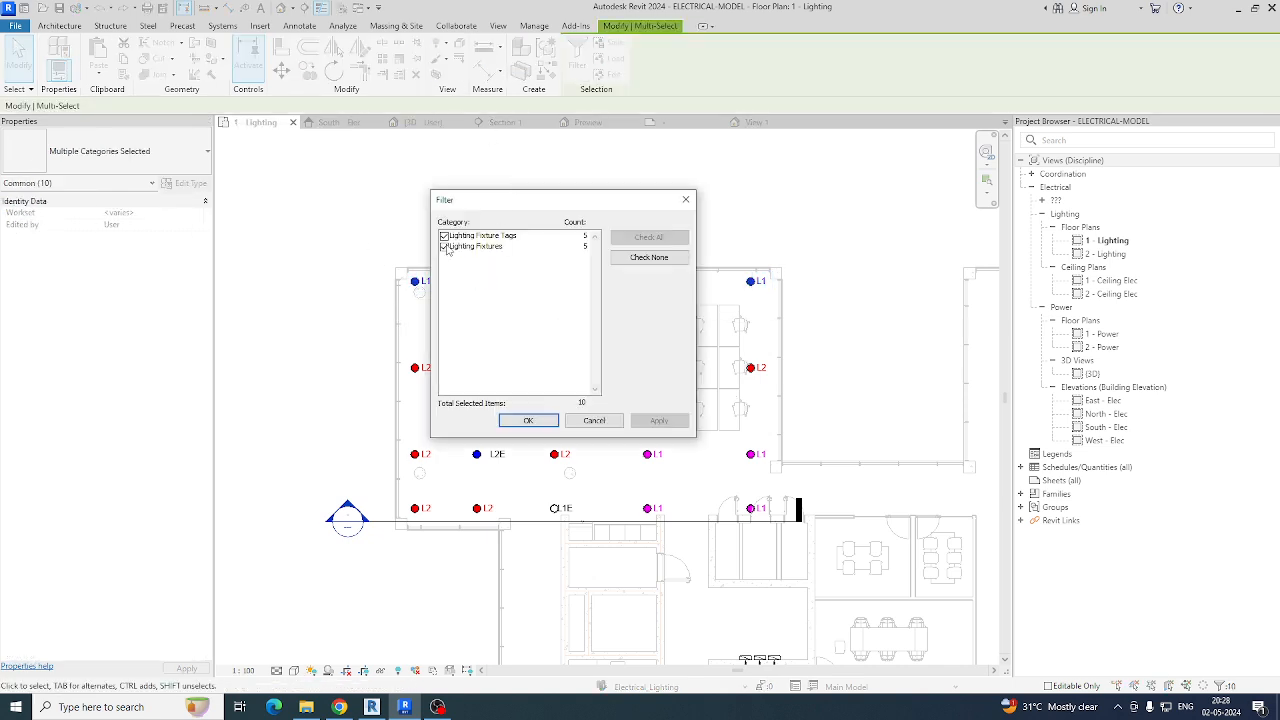
{"action": "left_click", "coordinate": [444, 246]}
{"action": "left_click", "coordinate": [444, 235]}
{"action": "left_click", "coordinate": [444, 246]}
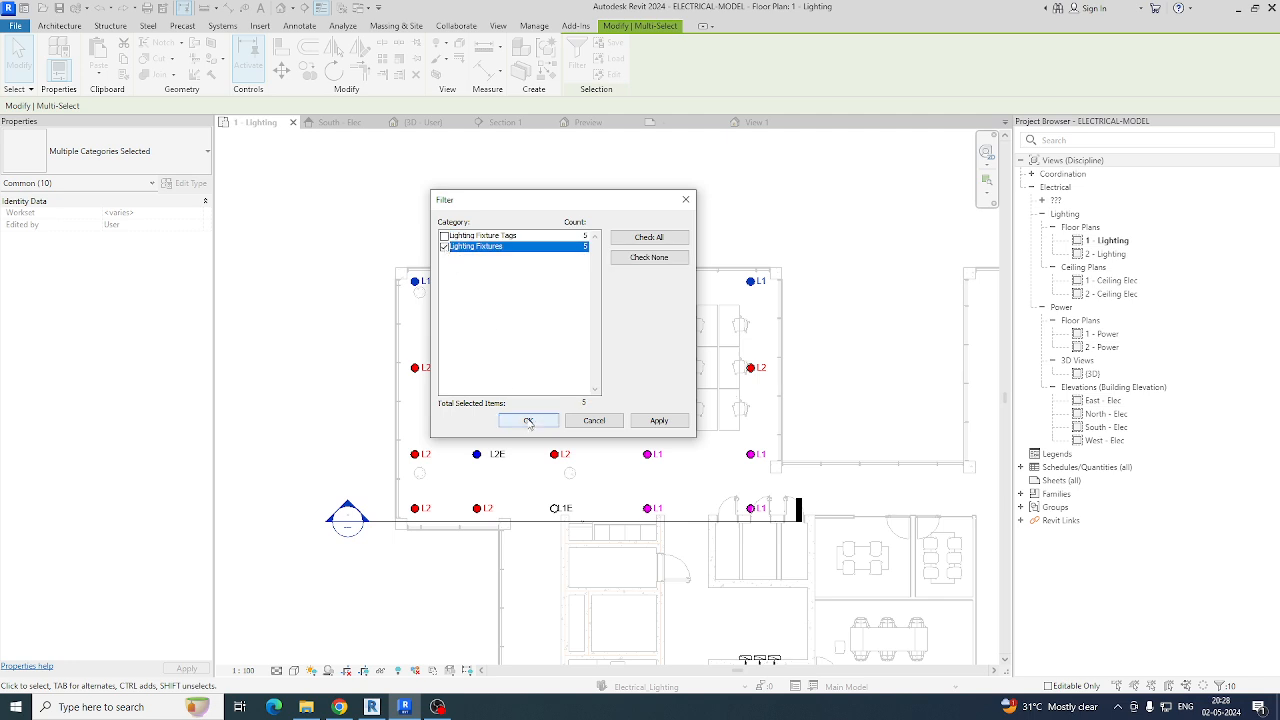
{"action": "left_click", "coordinate": [528, 420]}
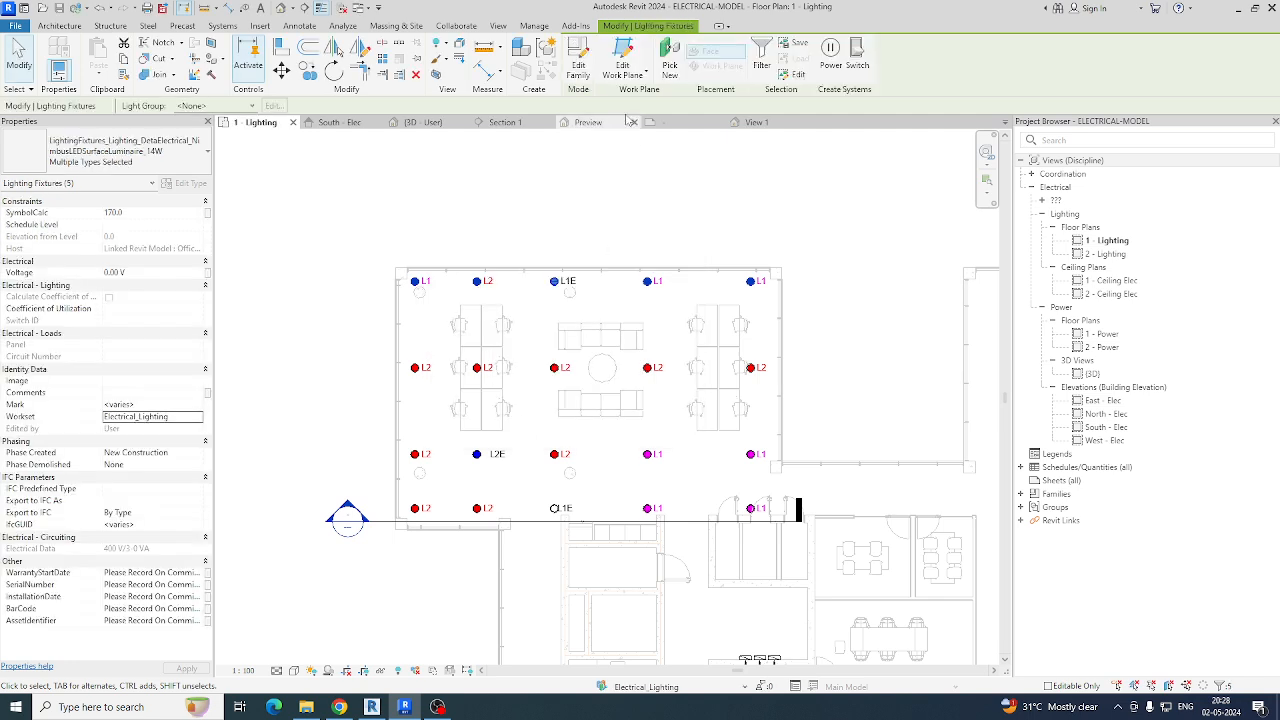
{"action": "left_click", "coordinate": [830, 55]}
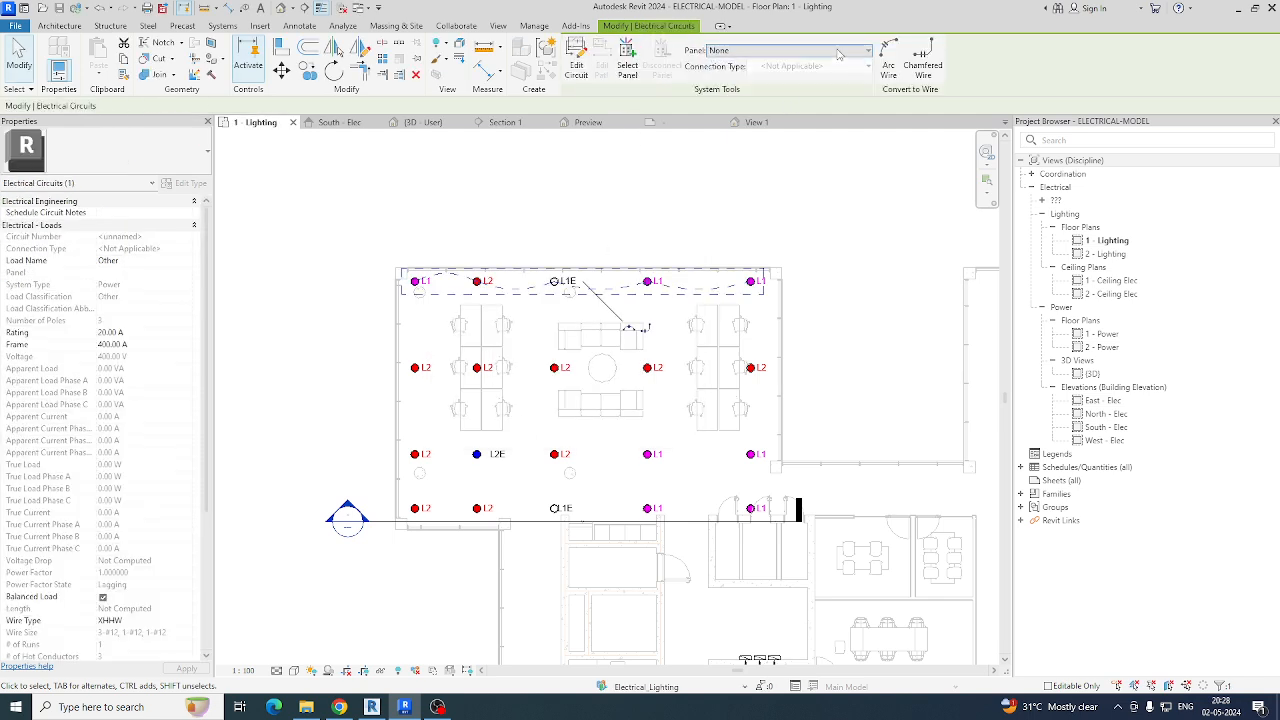
Step: Try to assign the DB-LIGHTING distribution board as the panel of the upper-row lighting circuit
{"action": "left_click", "coordinate": [627, 58]}
{"action": "scroll", "coordinate": [700, 480], "scroll_direction": "up", "scroll_amount": 5}
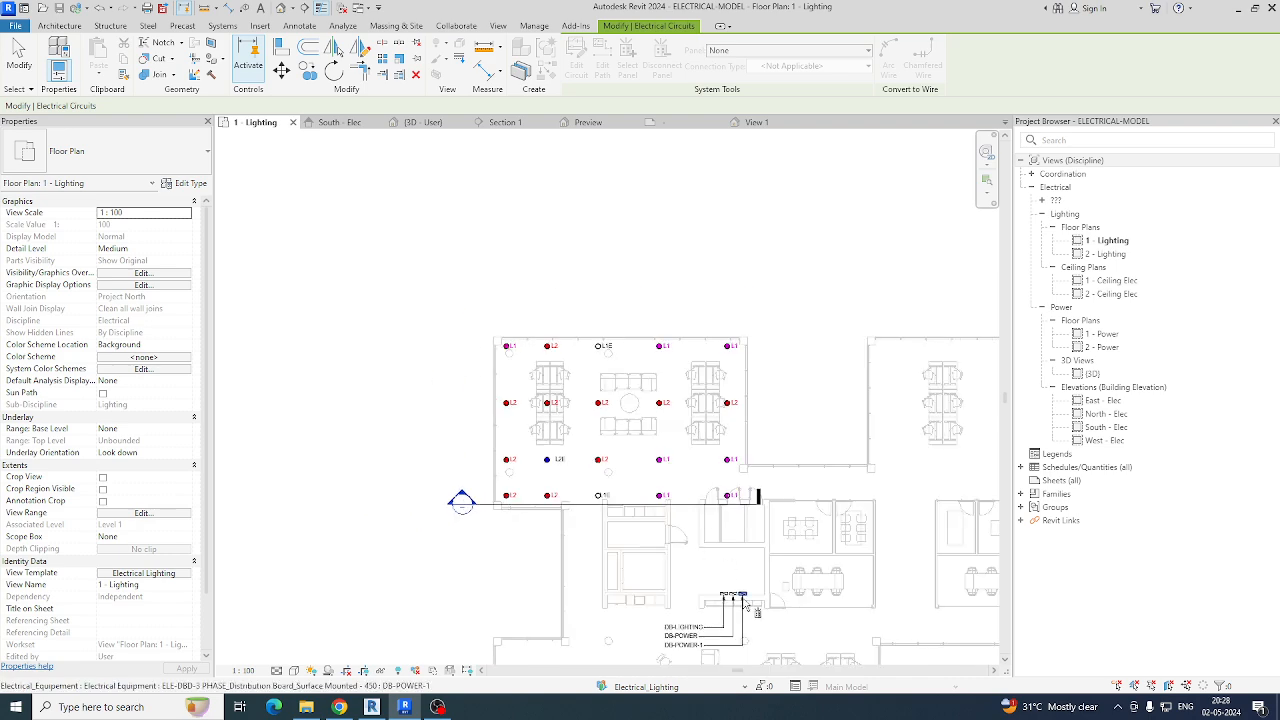
{"action": "scroll", "coordinate": [688, 413], "scroll_direction": "up", "scroll_amount": 2}
{"action": "left_click", "coordinate": [676, 404]}
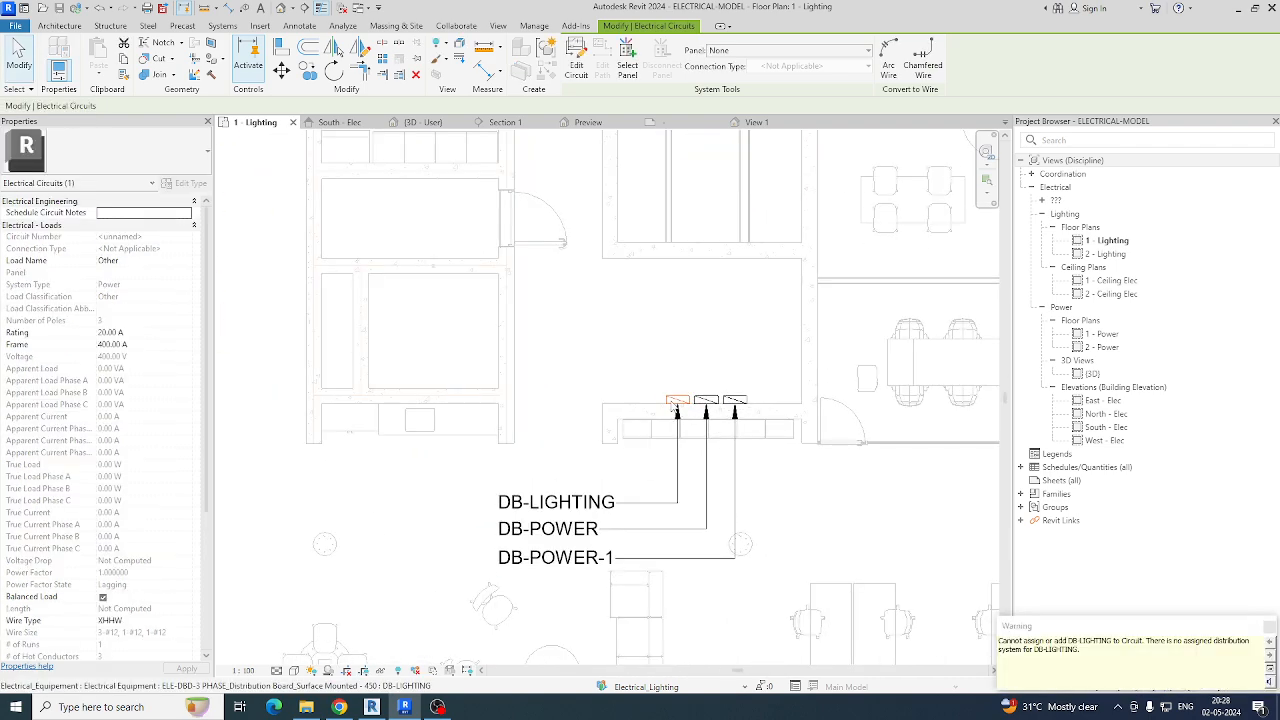
{"action": "key", "text": "Escape"}
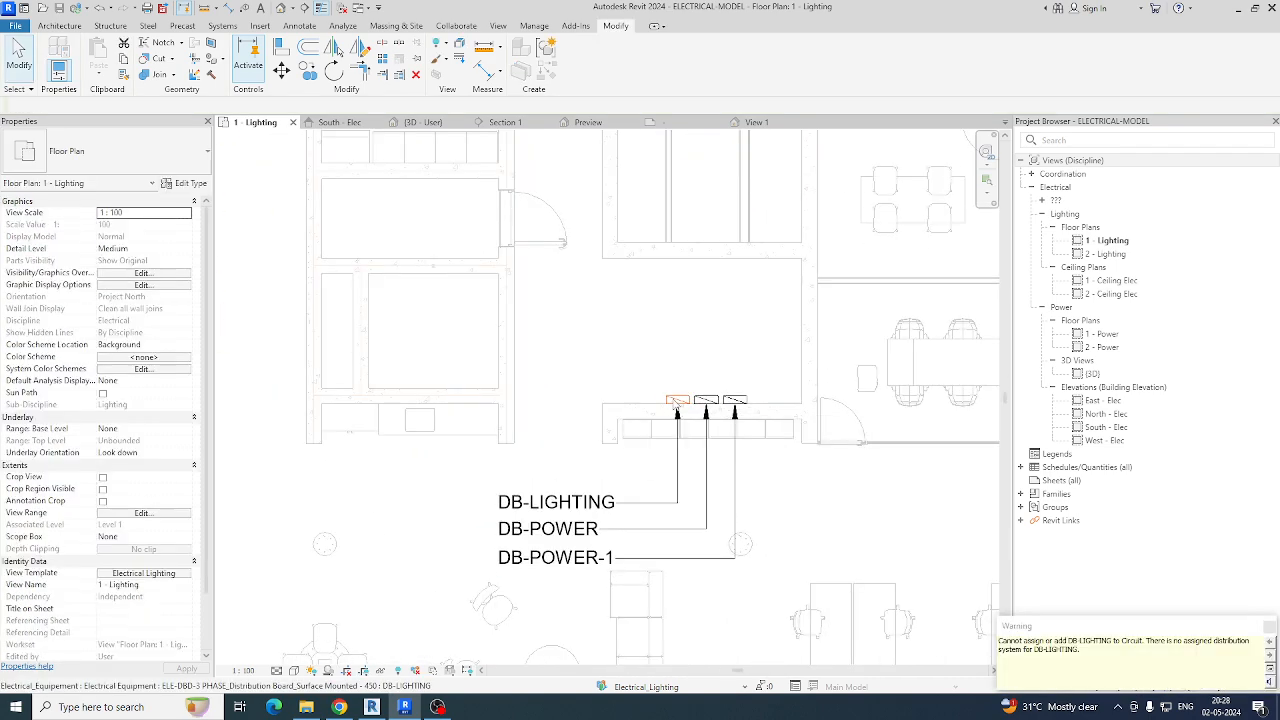
Step: Inspect the DB-LIGHTING board's distribution system, number of poles and voltage
{"action": "left_click", "coordinate": [677, 403]}
{"action": "scroll", "coordinate": [677, 491], "scroll_direction": "up", "scroll_amount": 3}
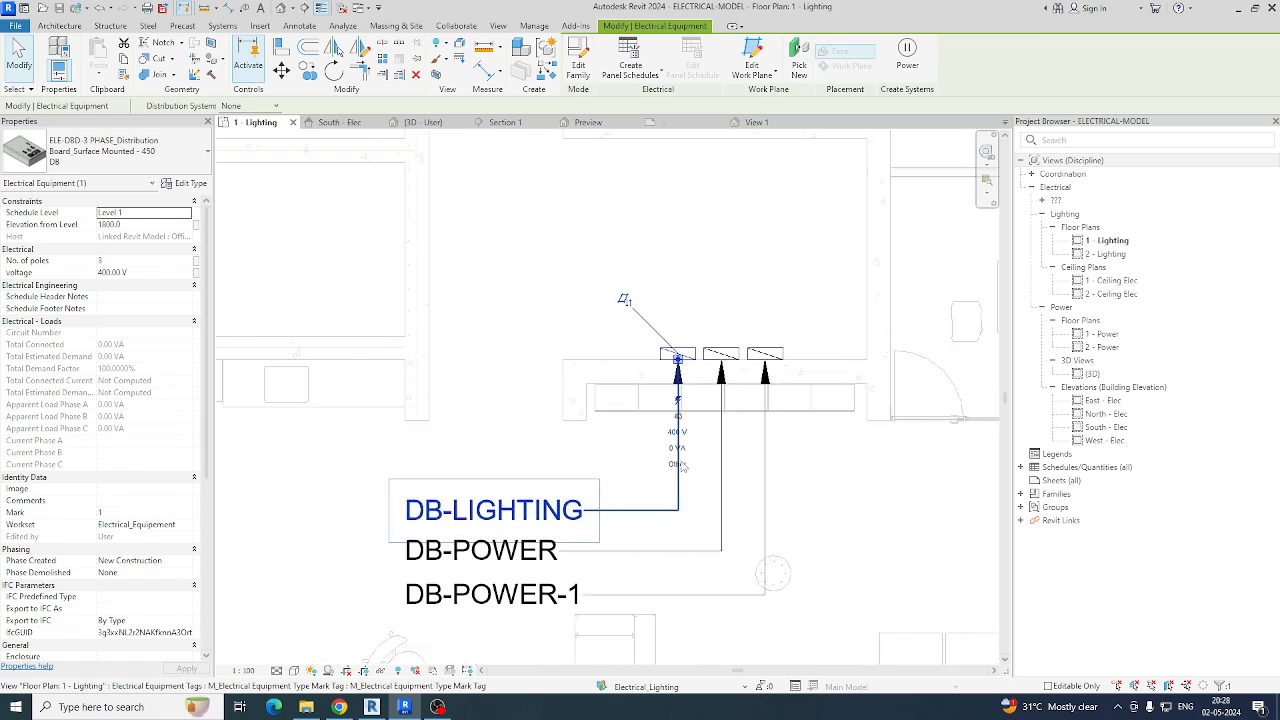
{"action": "left_click", "coordinate": [687, 445]}
Step: Open the project's electrical settings and review the defined distribution systems
{"action": "scroll", "coordinate": [687, 445], "scroll_direction": "down", "scroll_amount": 4}
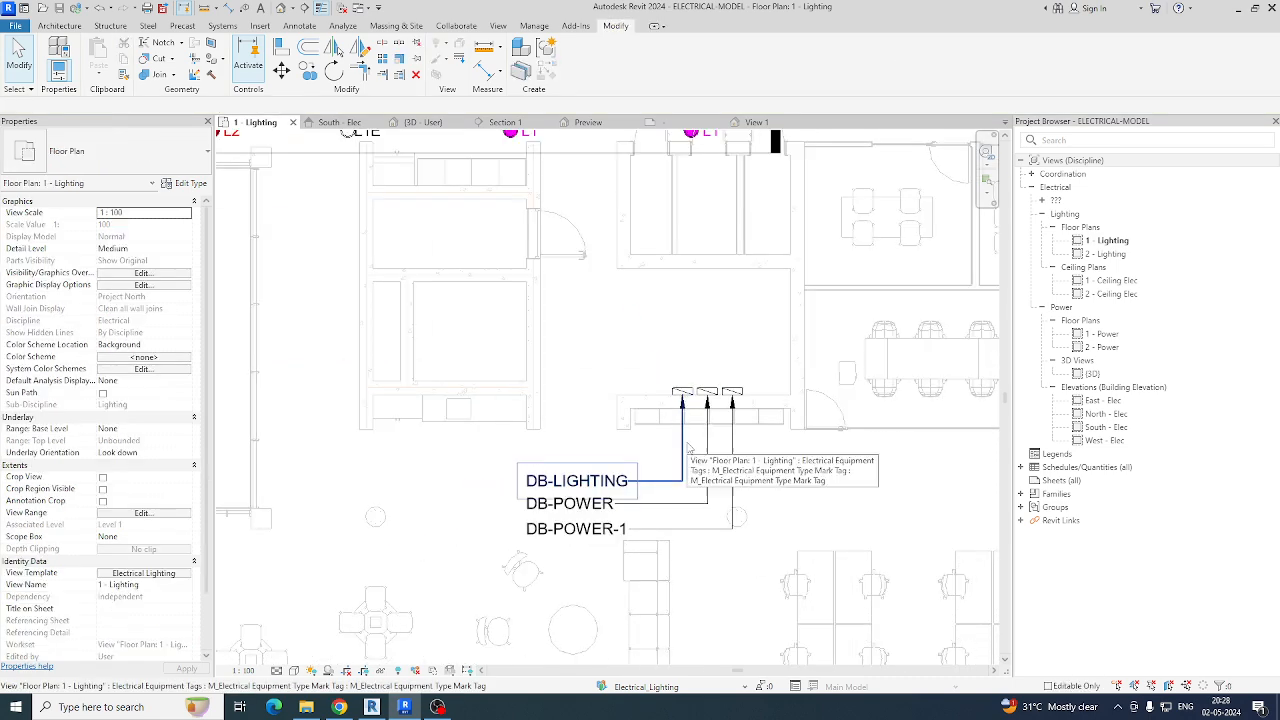
{"action": "scroll", "coordinate": [628, 418], "scroll_direction": "down", "scroll_amount": 3}
{"action": "key", "text": "e"}
{"action": "key", "text": "s"}
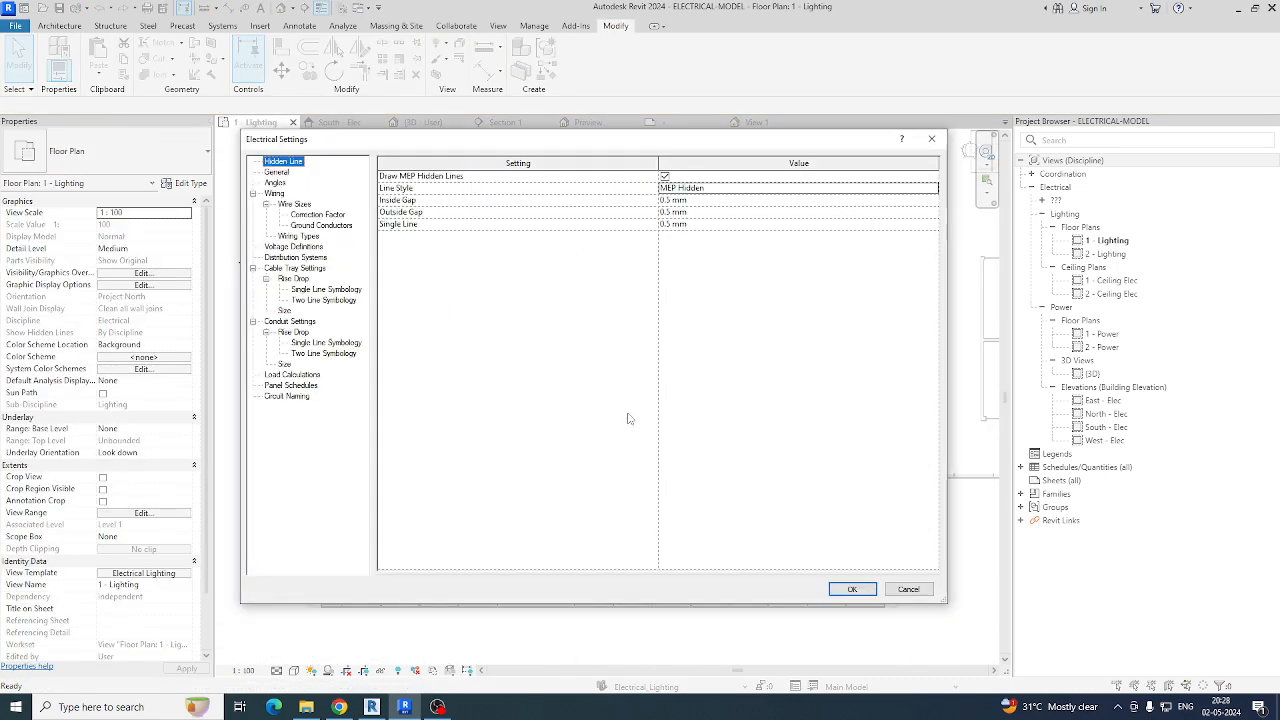
{"action": "left_click", "coordinate": [296, 257]}
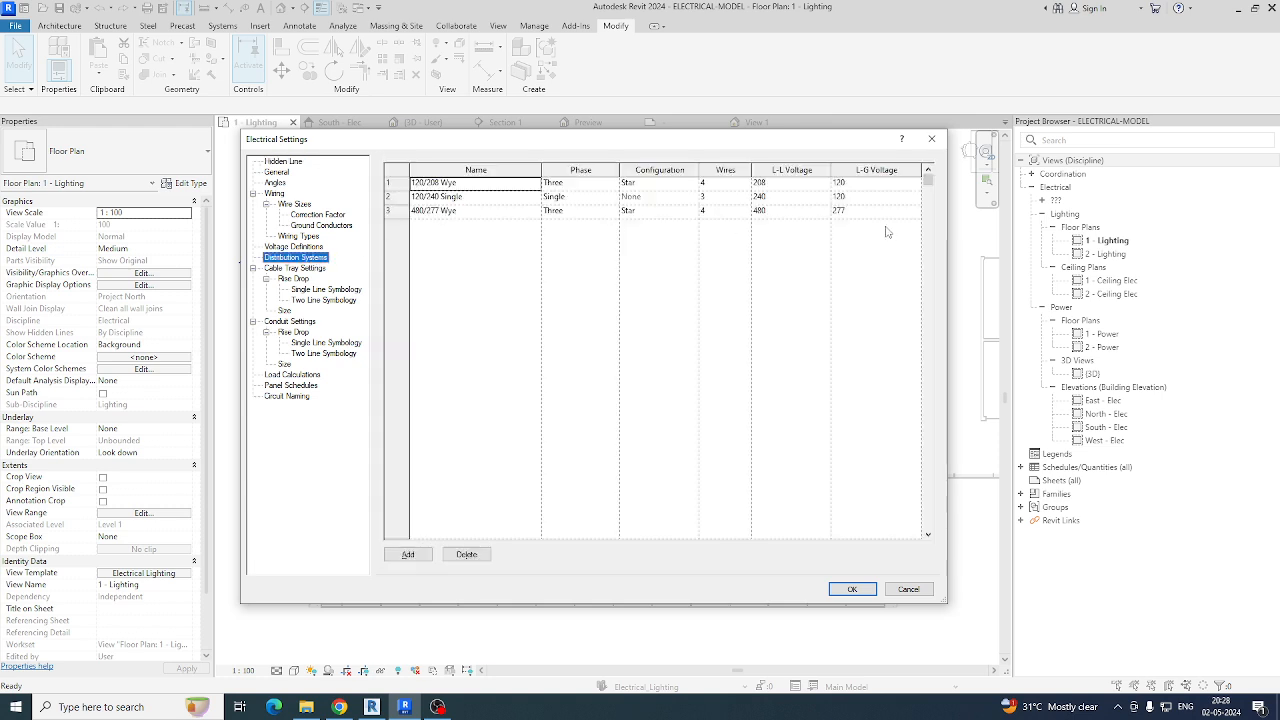
Step: Add a voltage definition named 400 with a value of 400 V and a minimum of 380 V, and enter its maximum
{"action": "left_click", "coordinate": [301, 247]}
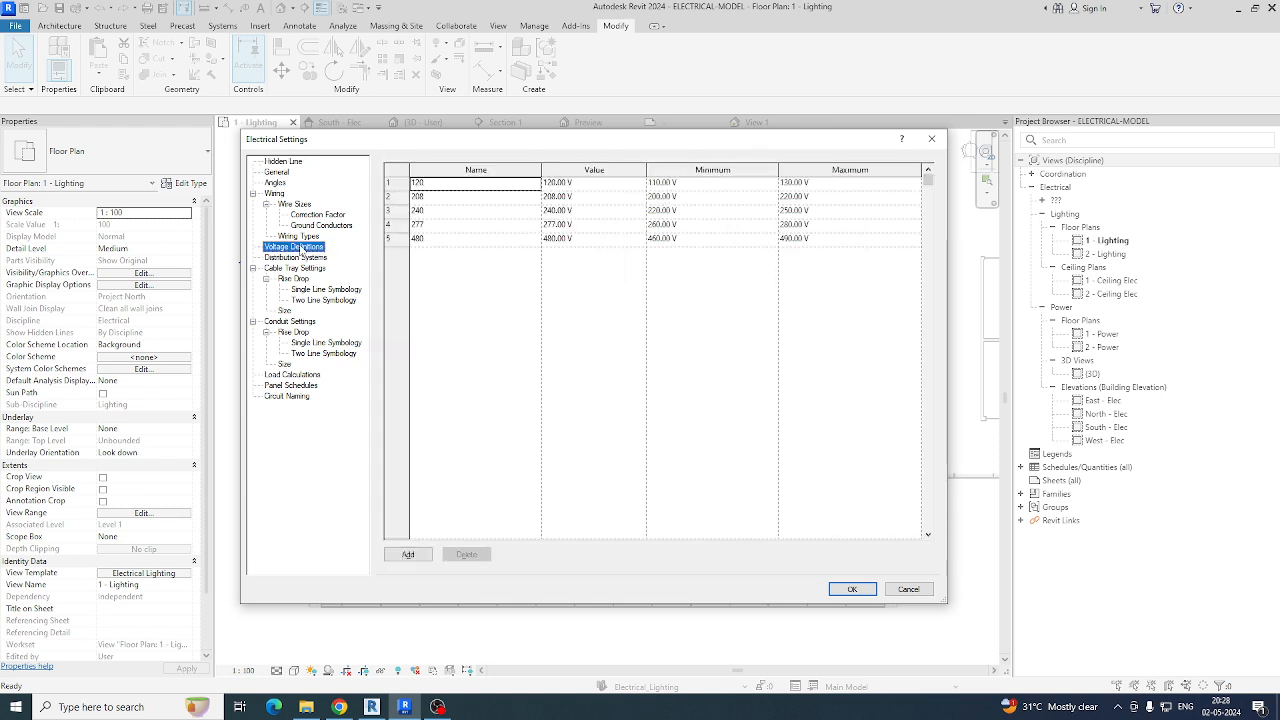
{"action": "left_click", "coordinate": [408, 554]}
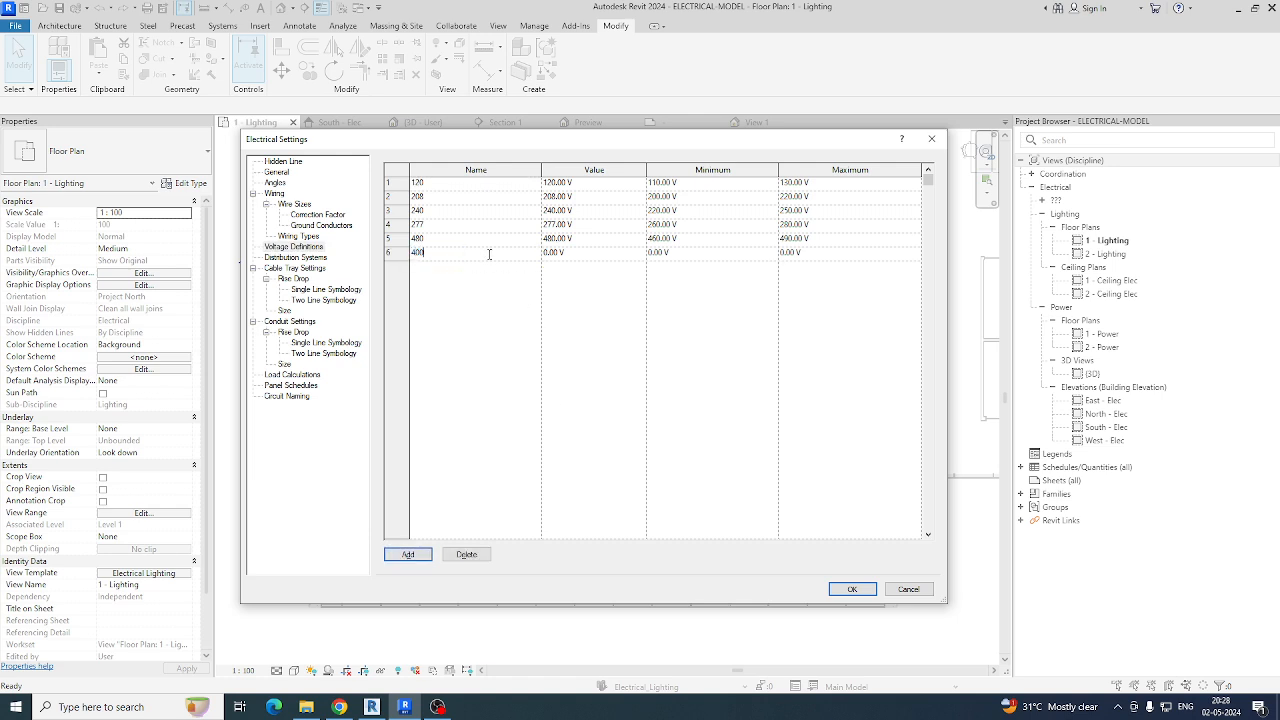
{"action": "left_click", "coordinate": [575, 255]}
{"action": "left_click", "coordinate": [627, 319]}
{"action": "left_click", "coordinate": [686, 255]}
{"action": "left_click", "coordinate": [669, 313]}
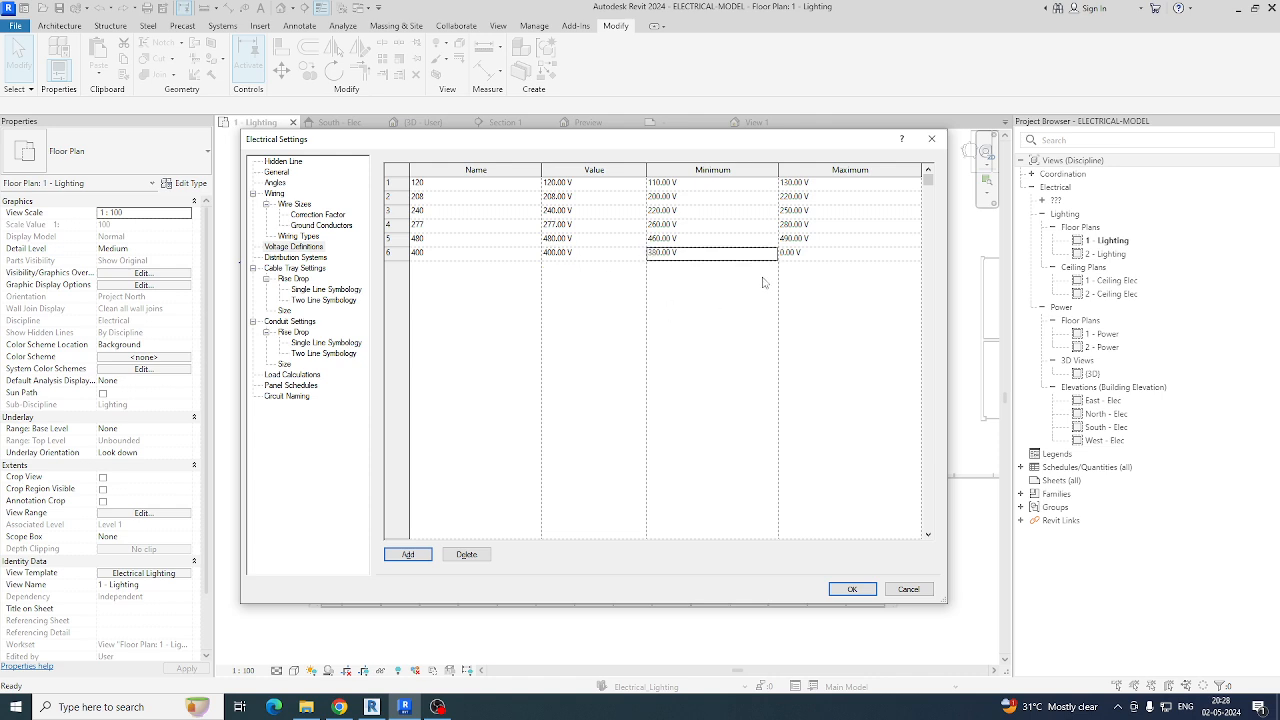
{"action": "left_click", "coordinate": [815, 253]}
{"action": "left_click", "coordinate": [708, 347]}
Step: Add a distribution system named 400 and set its phase to Three
{"action": "left_click", "coordinate": [295, 257]}
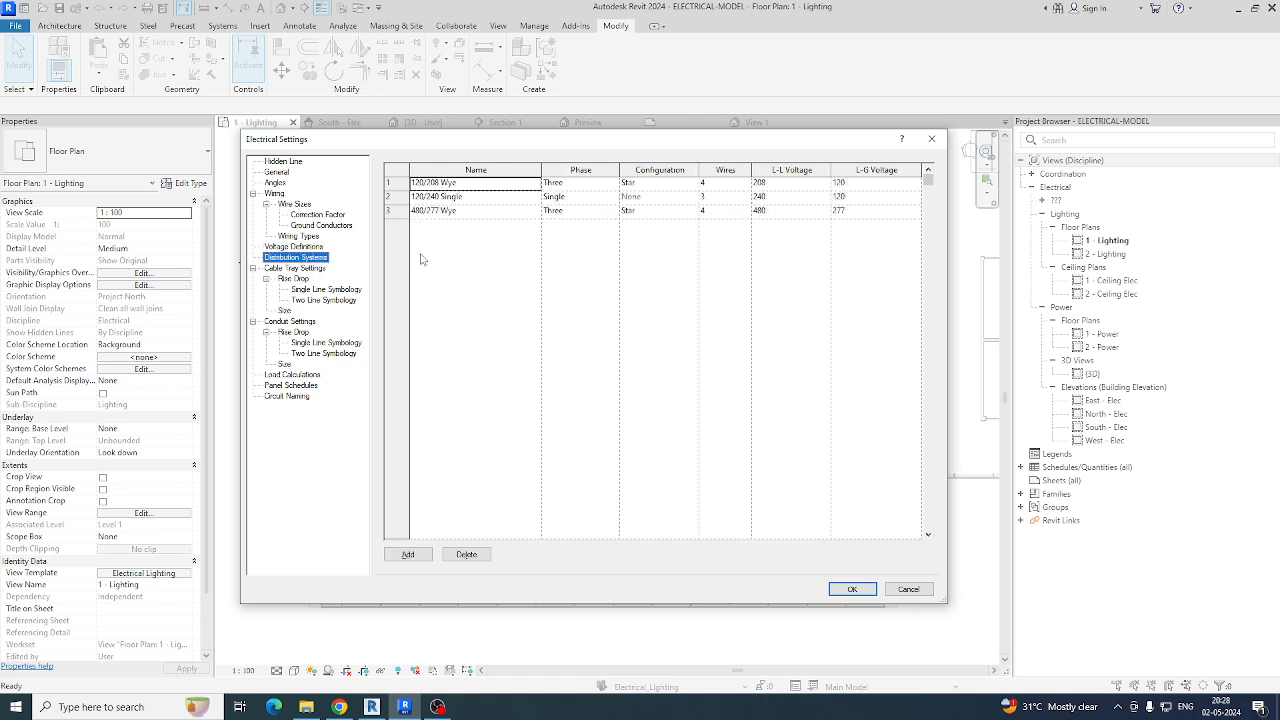
{"action": "left_click", "coordinate": [408, 554]}
{"action": "left_click", "coordinate": [473, 226]}
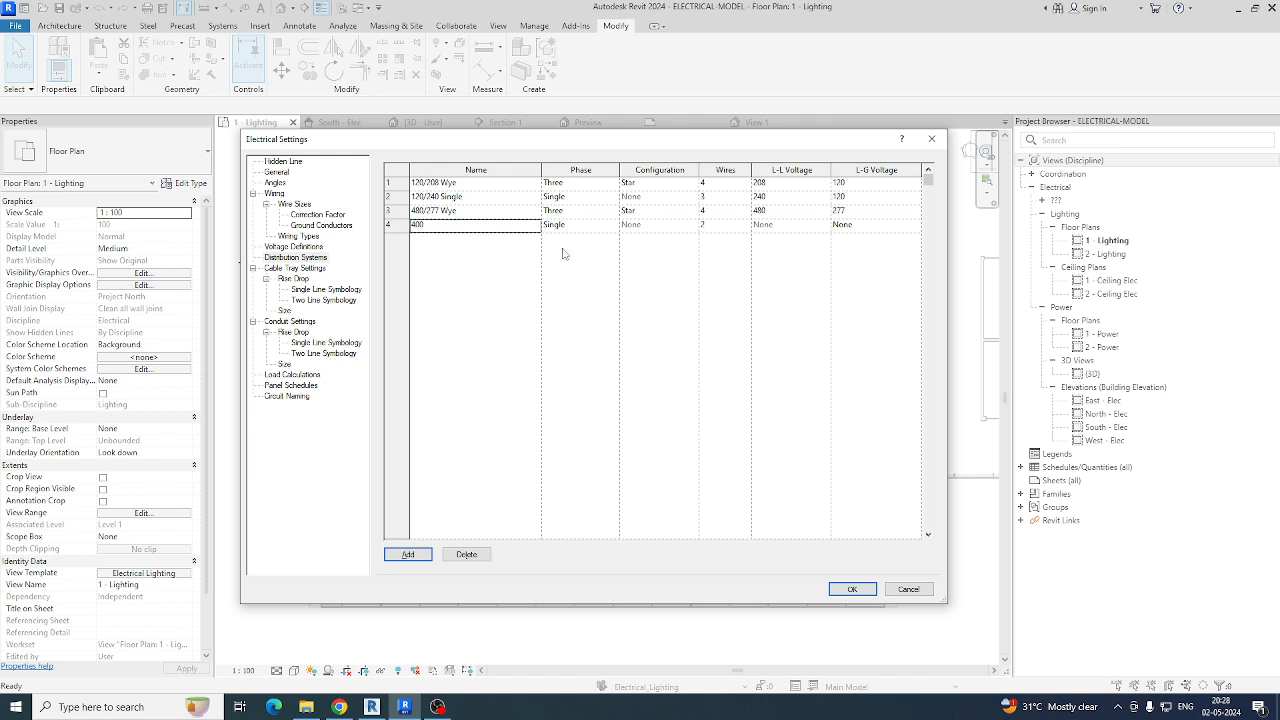
{"action": "left_click", "coordinate": [598, 226]}
{"action": "left_click", "coordinate": [613, 226]}
{"action": "left_click", "coordinate": [559, 250]}
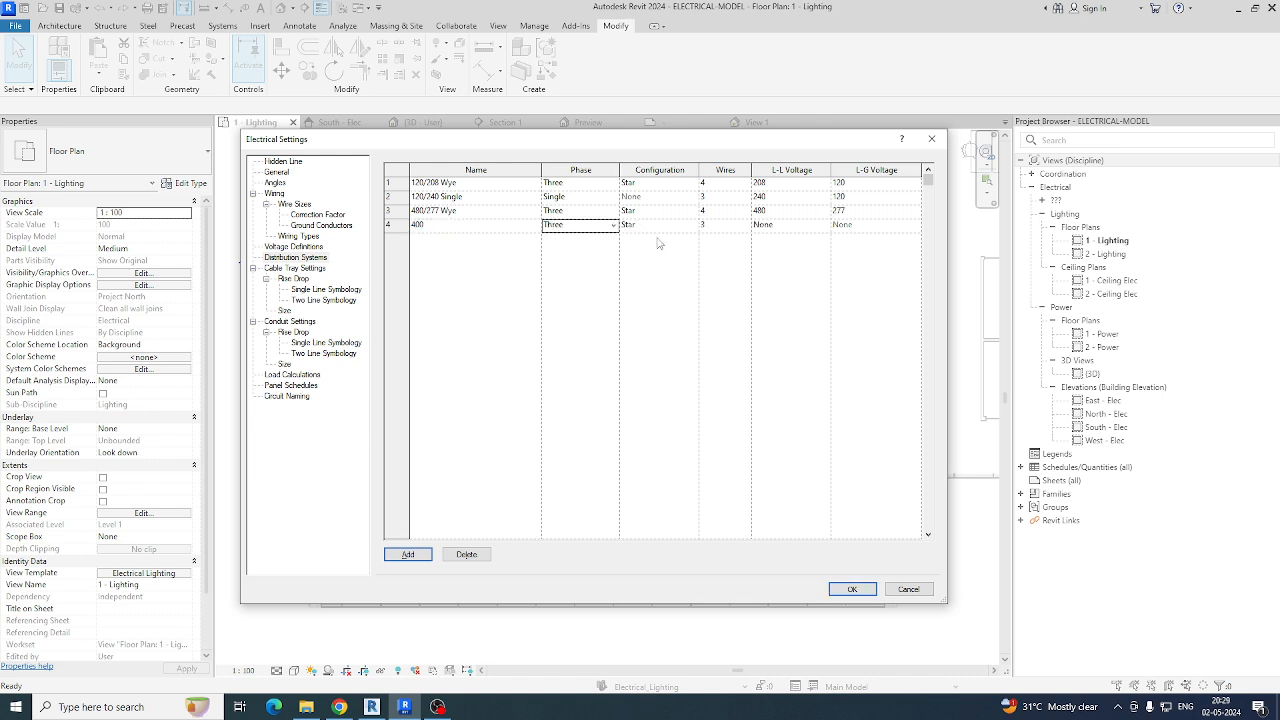
Step: Set the 400 distribution system to four wires with line-to-line and line-to-ground voltages of 400, and apply the electrical settings
{"action": "left_click", "coordinate": [801, 226]}
{"action": "left_click", "coordinate": [823, 227]}
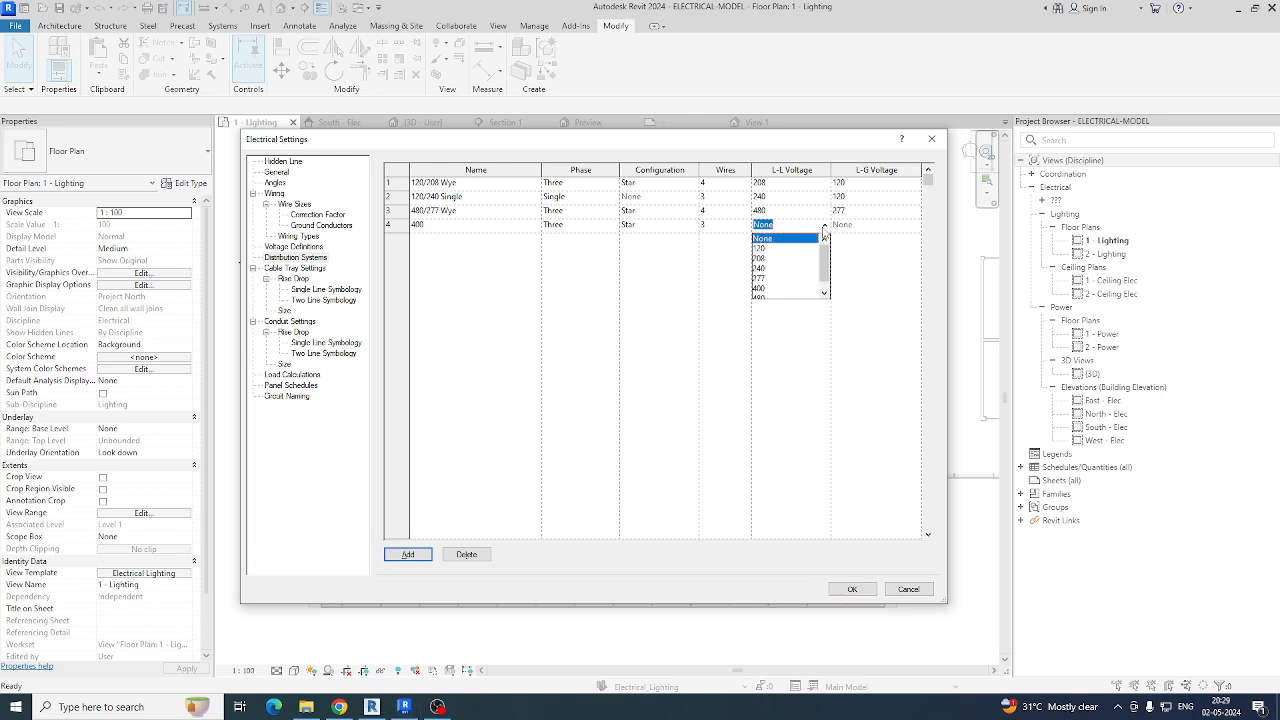
{"action": "left_click", "coordinate": [770, 288]}
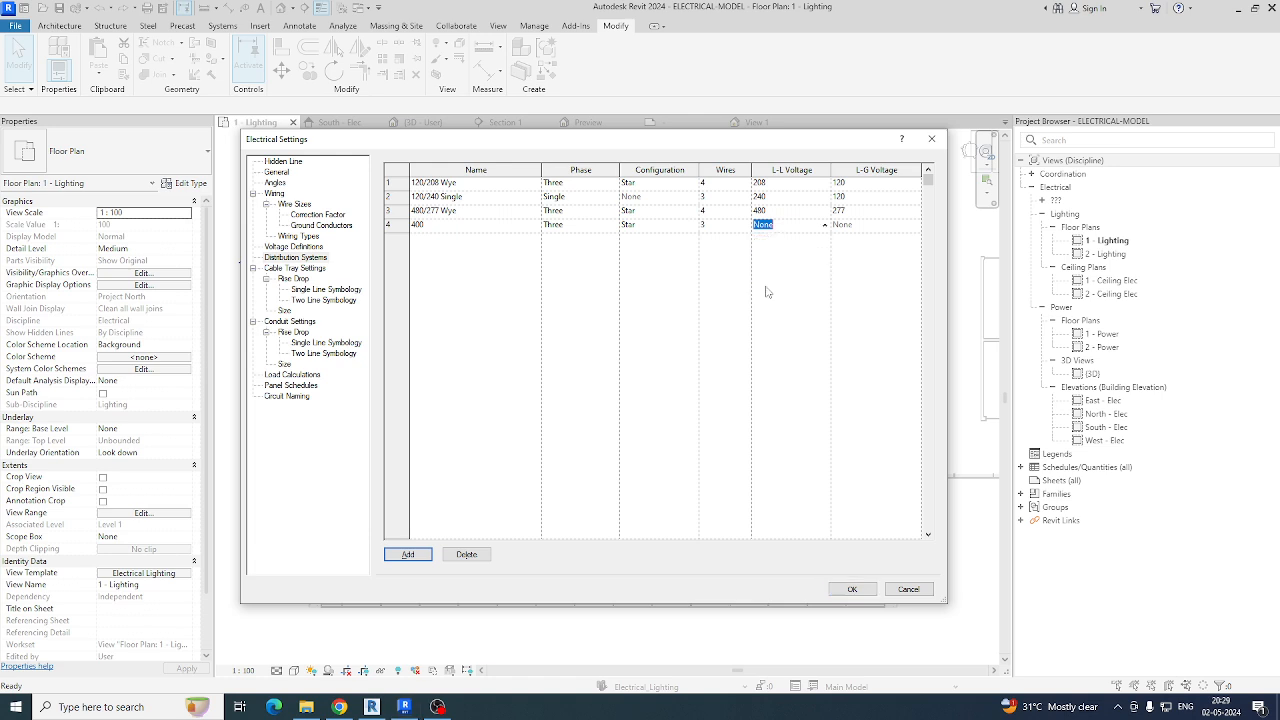
{"action": "left_click", "coordinate": [746, 228]}
{"action": "left_click", "coordinate": [710, 251]}
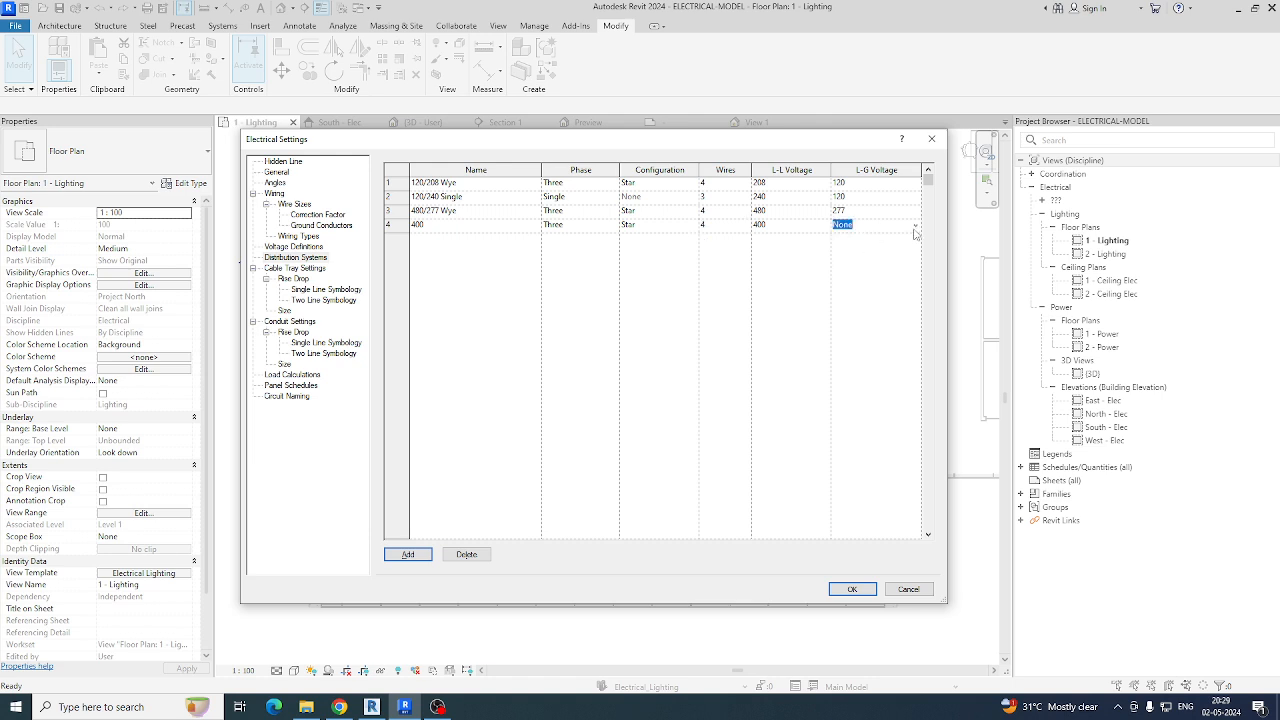
{"action": "left_click", "coordinate": [914, 228]}
{"action": "scroll", "coordinate": [860, 276], "scroll_direction": "down", "scroll_amount": 1}
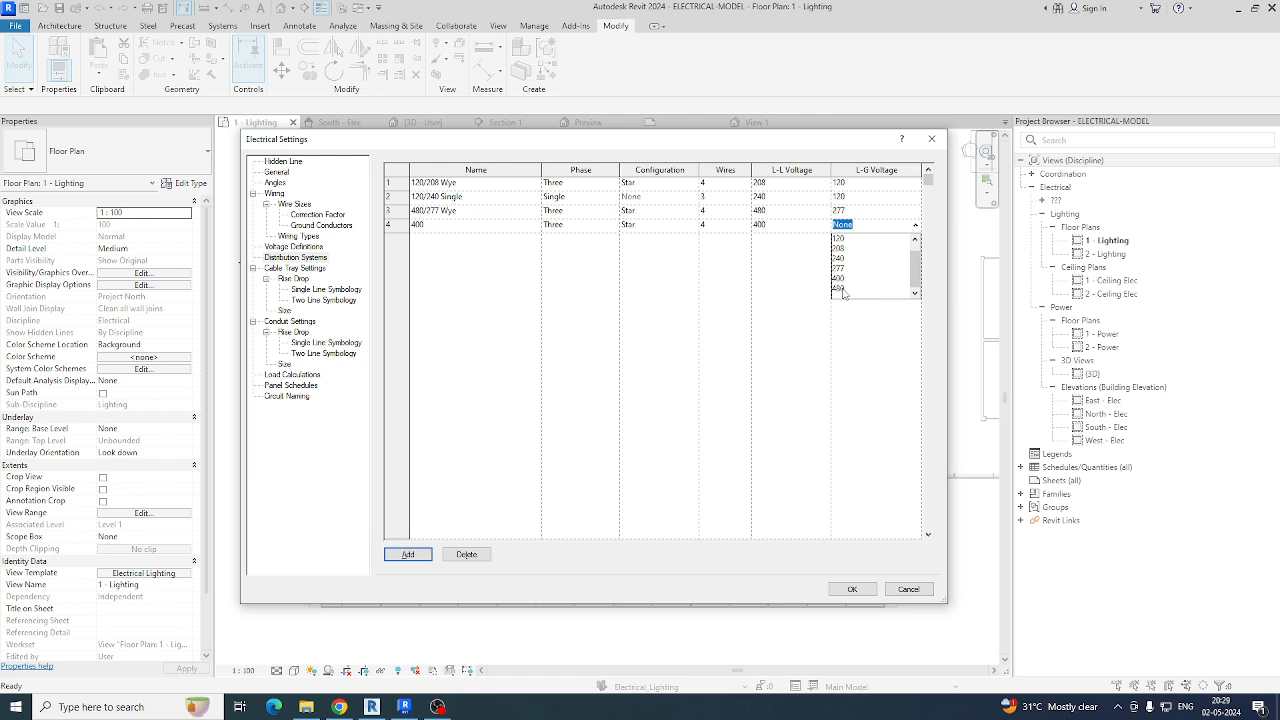
{"action": "scroll", "coordinate": [848, 285], "scroll_direction": "up", "scroll_amount": 1}
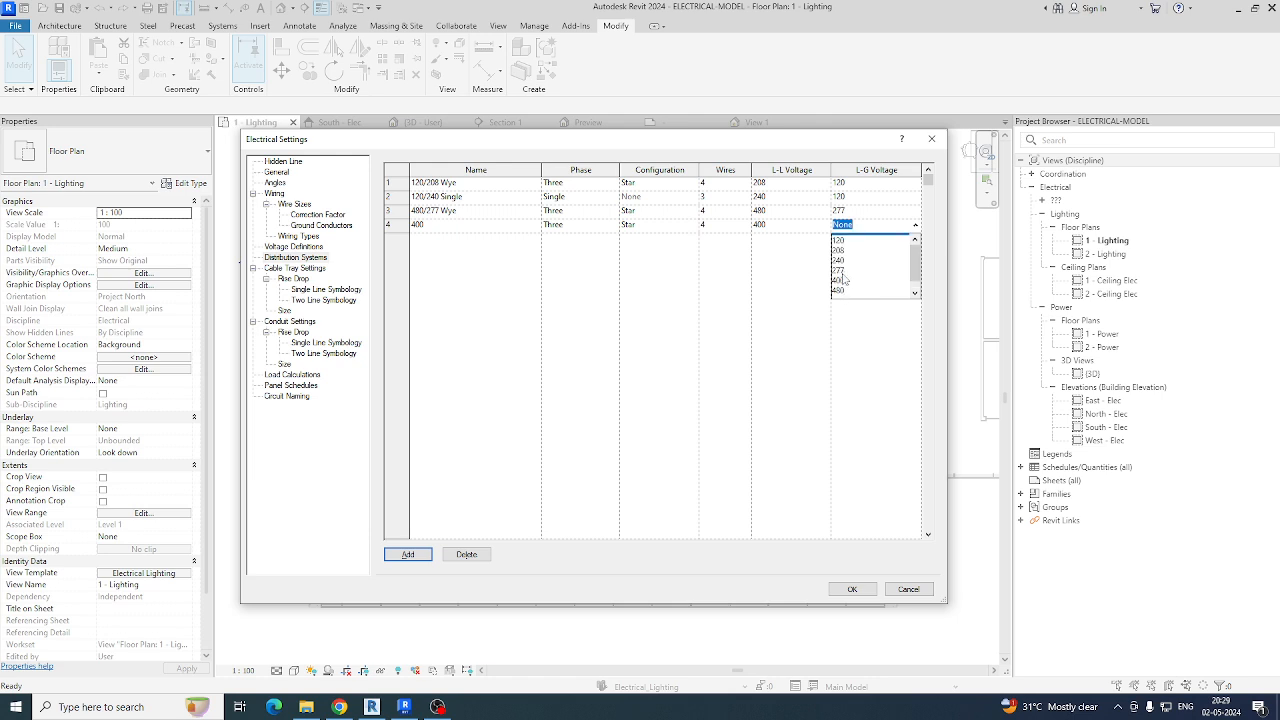
{"action": "left_click", "coordinate": [840, 284]}
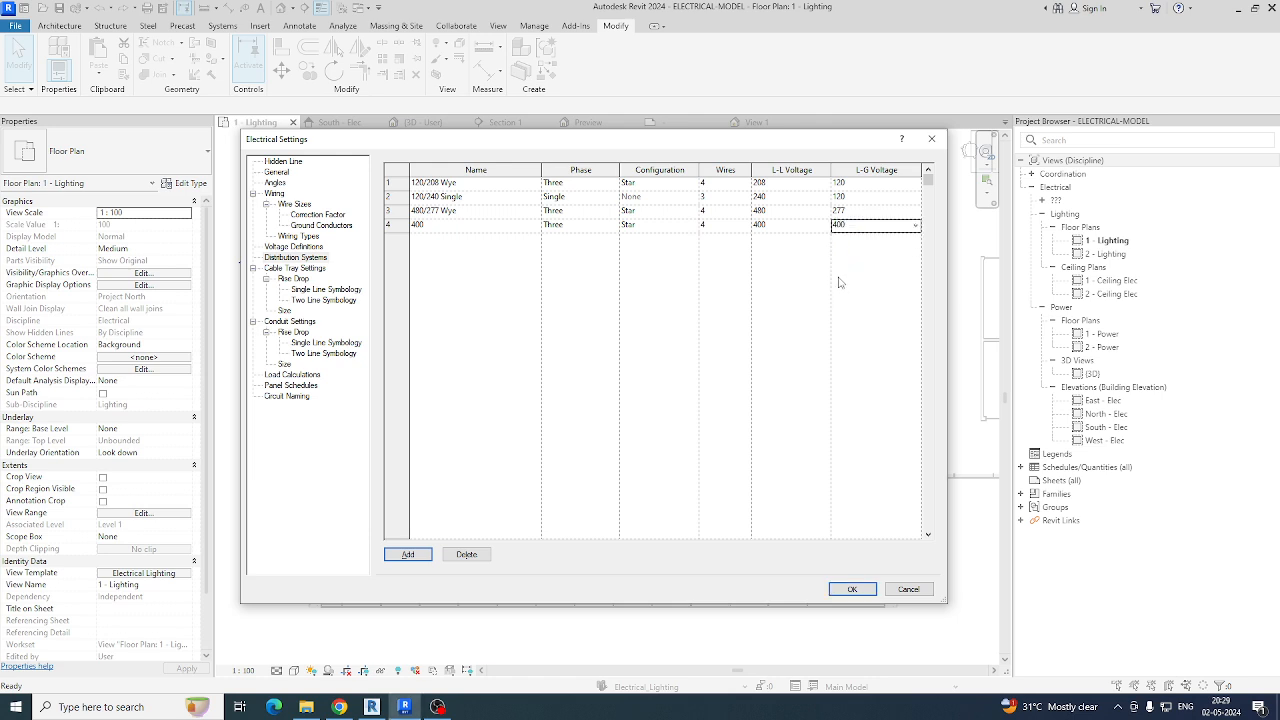
{"action": "left_click", "coordinate": [846, 588]}
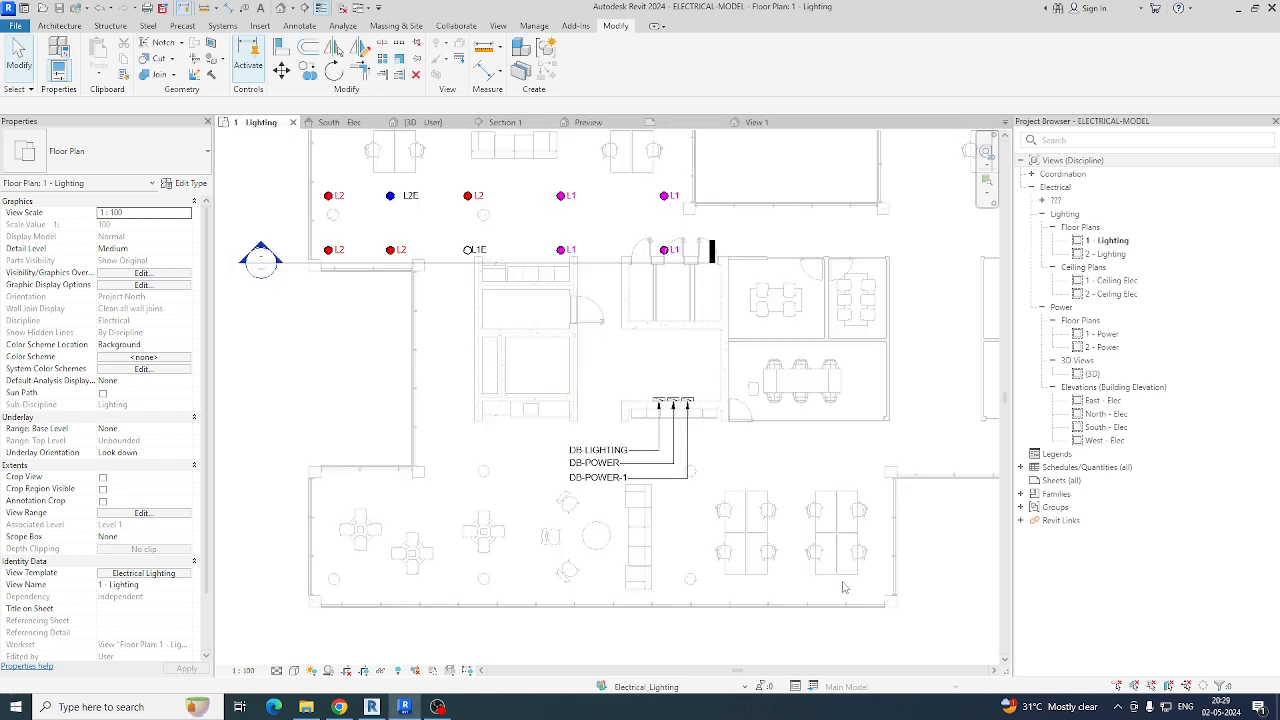
Step: Create a power circuit for the corner L2 fixture in the lowest row and check which panels are available
{"action": "left_click", "coordinate": [327, 251]}
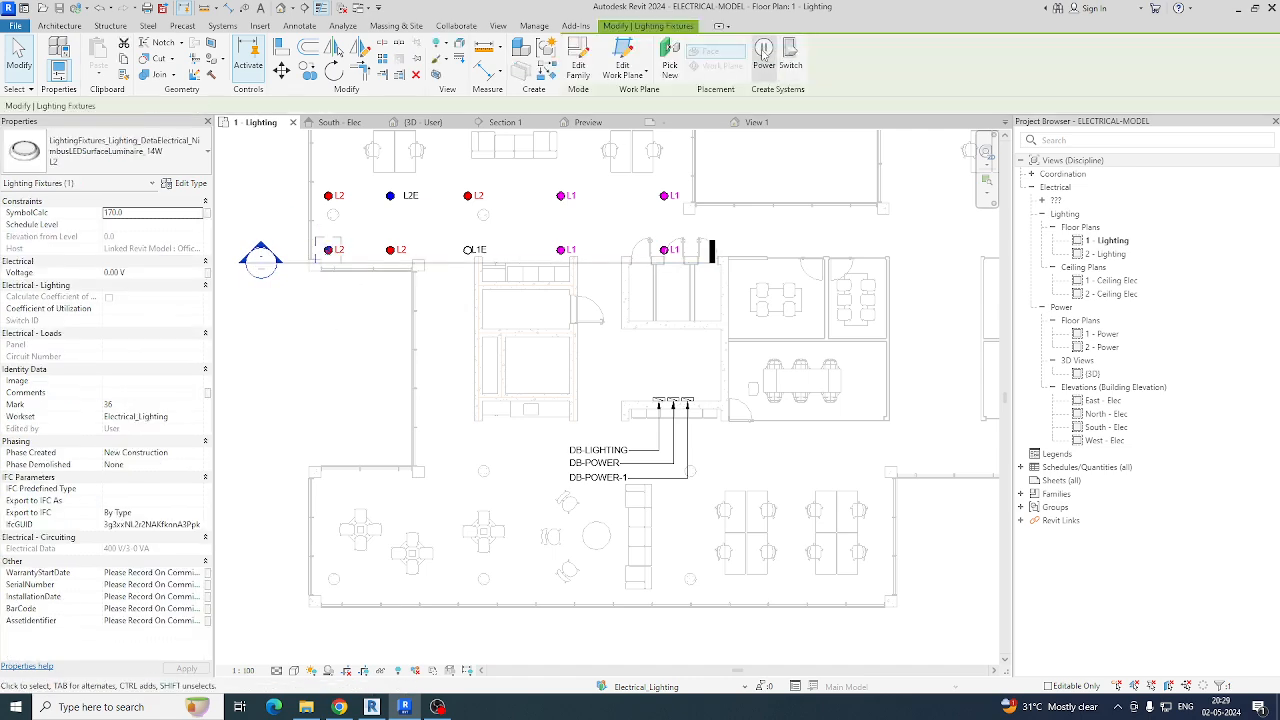
{"action": "left_click", "coordinate": [763, 55]}
{"action": "left_click", "coordinate": [740, 52]}
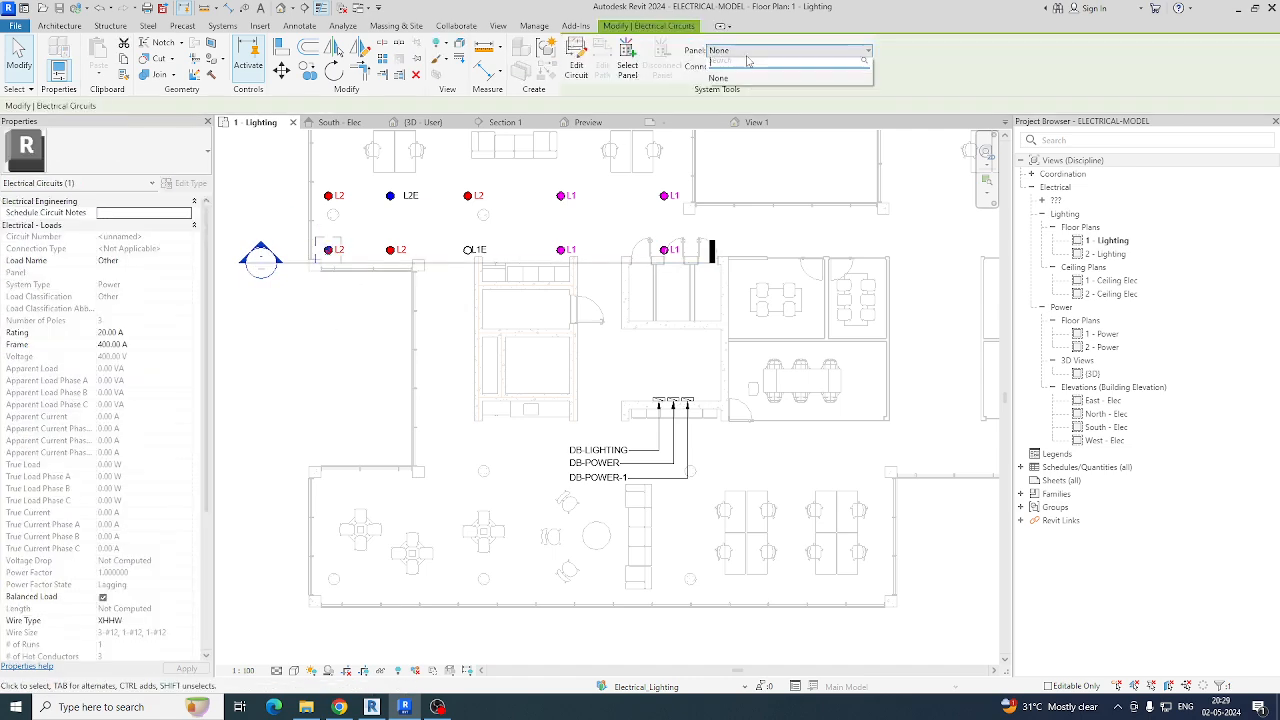
Step: Assign the 400 distribution system to the DB-LIGHTING, DB-POWER and DB-POWER-1 boards
{"action": "scroll", "coordinate": [663, 406], "scroll_direction": "up", "scroll_amount": 4}
{"action": "left_click", "coordinate": [659, 402]}
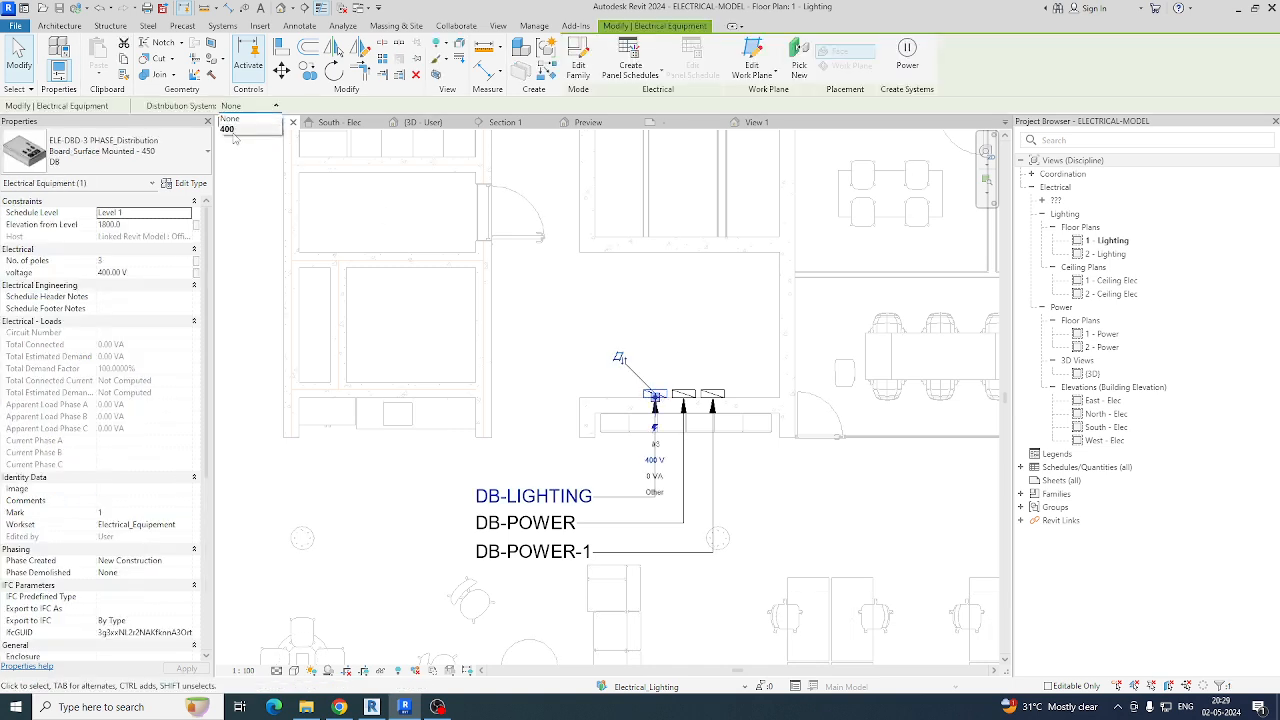
{"action": "left_click", "coordinate": [538, 372]}
{"action": "left_click_drag", "start_coordinate": [538, 372], "coordinate": [762, 420]}
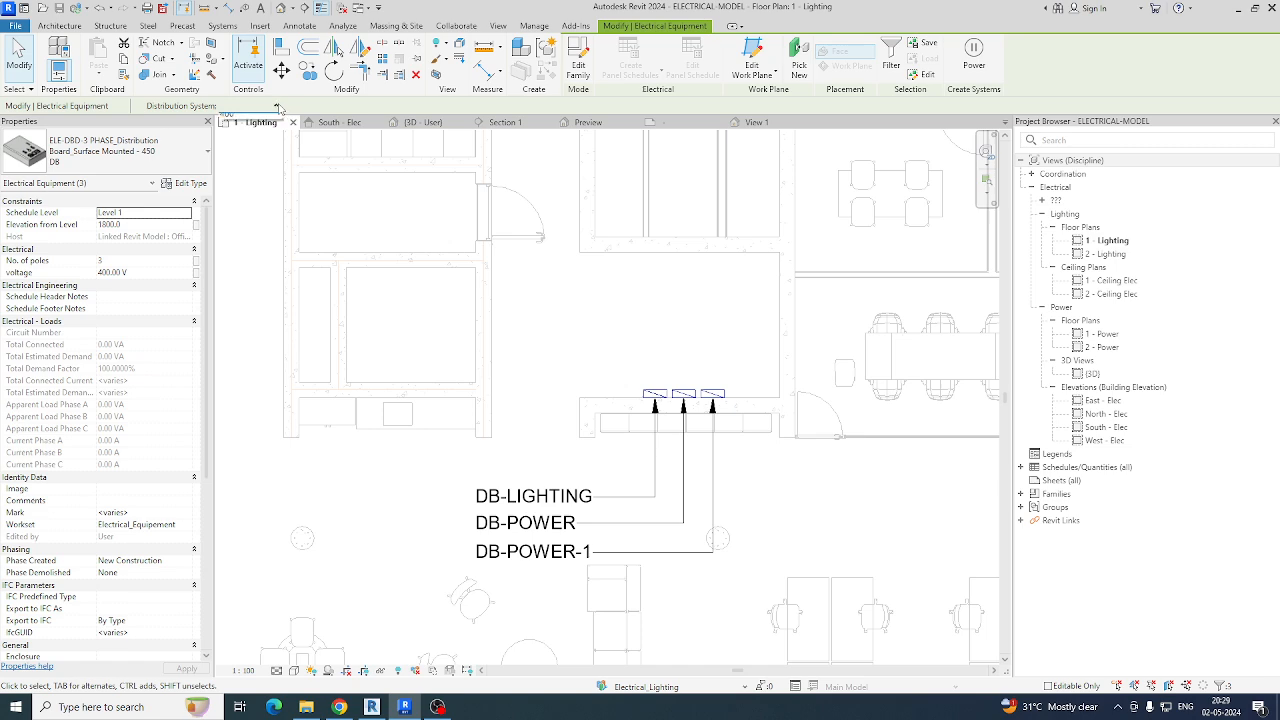
{"action": "left_click", "coordinate": [579, 393]}
{"action": "scroll", "coordinate": [589, 396], "scroll_direction": "down", "scroll_amount": 3}
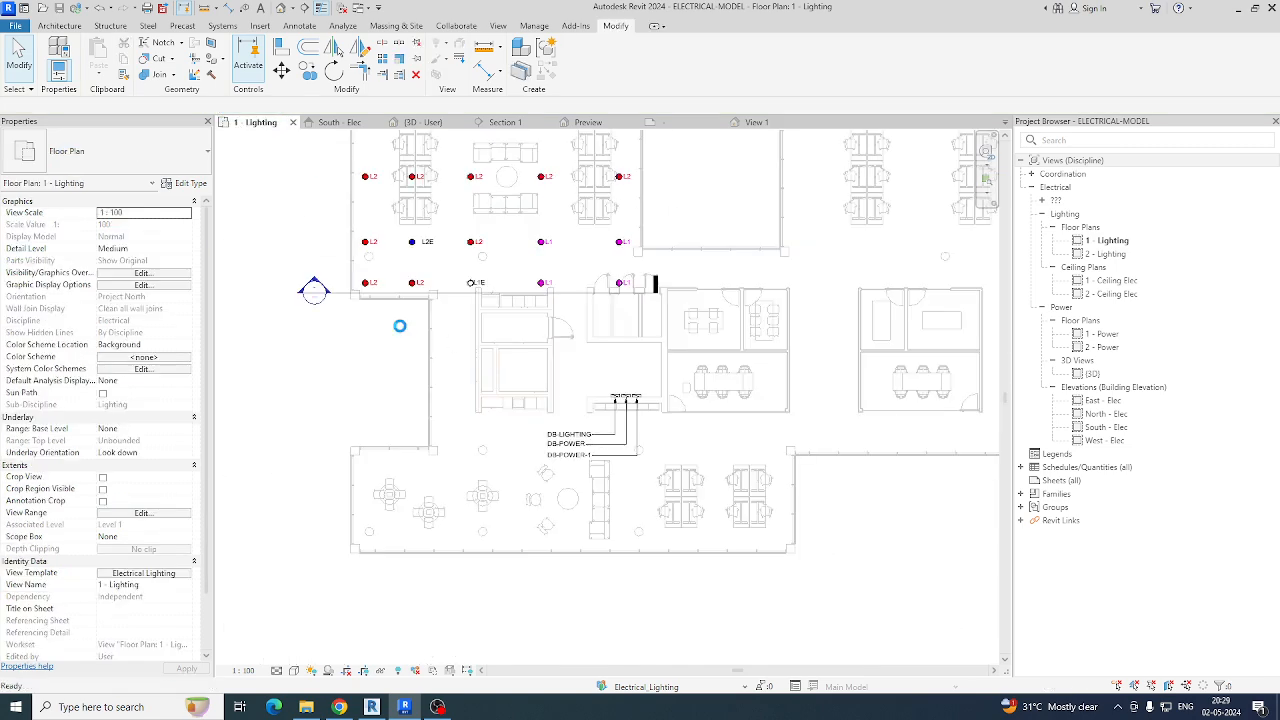
Step: Create a power circuit for the second L2 fixture in the lowest row and review the panels available to it
{"action": "scroll", "coordinate": [408, 285], "scroll_direction": "up", "scroll_amount": 4}
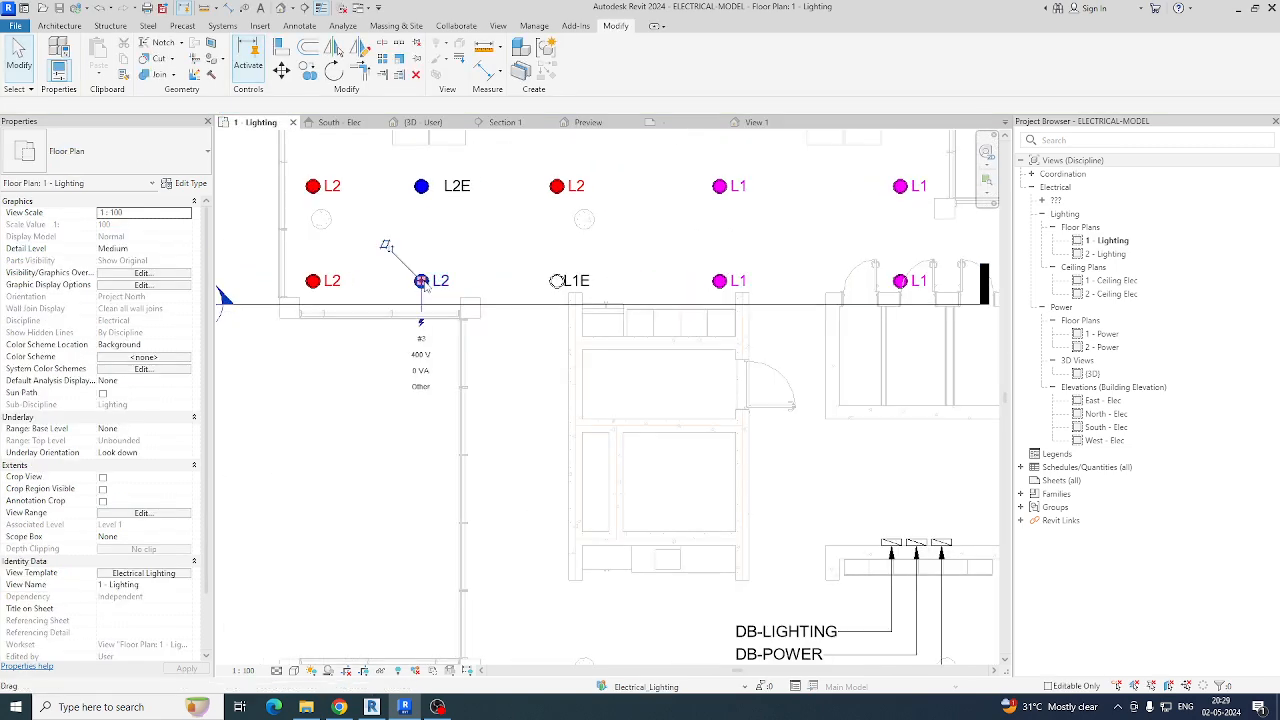
{"action": "left_click", "coordinate": [422, 281]}
{"action": "left_click", "coordinate": [767, 68]}
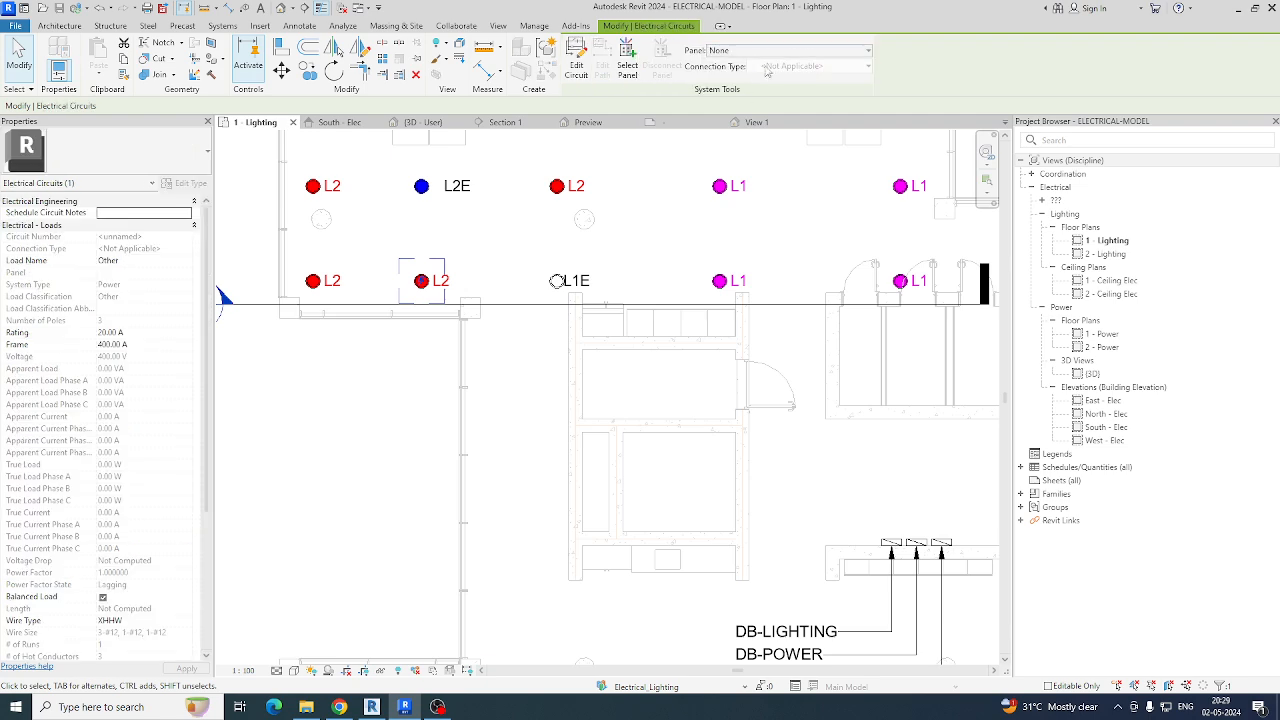
{"action": "left_click", "coordinate": [774, 51]}
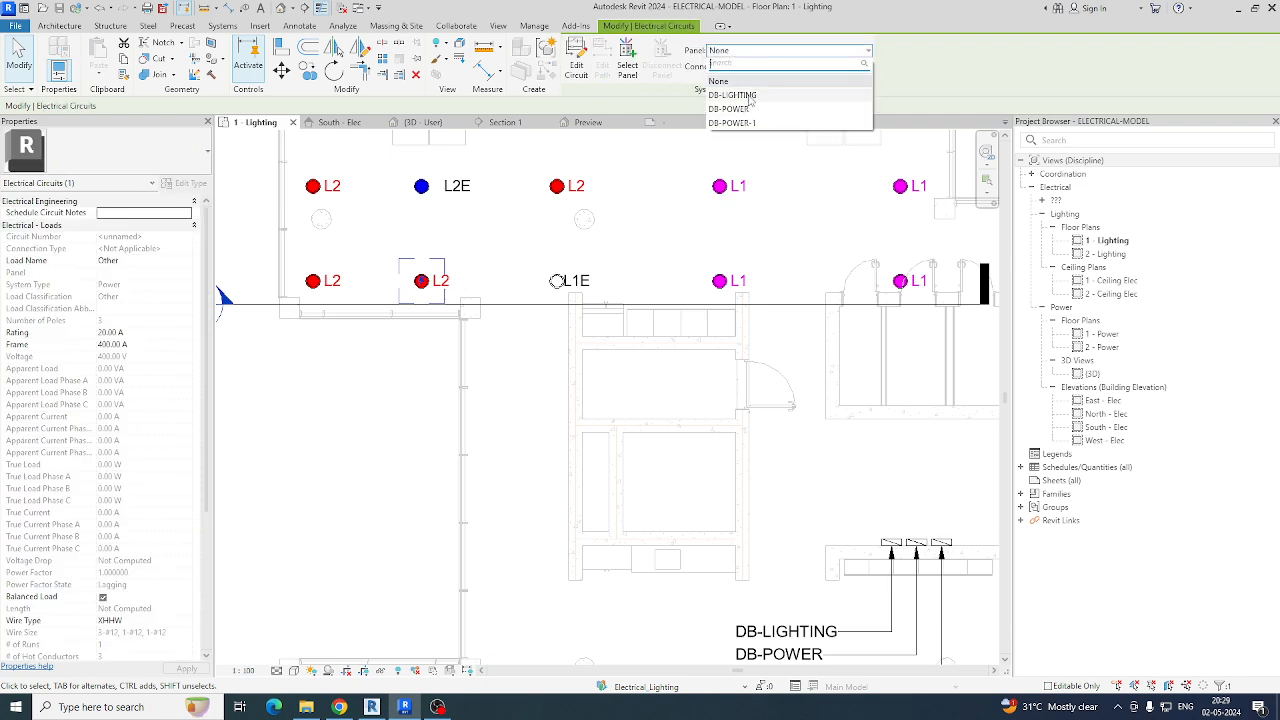
{"action": "left_click", "coordinate": [579, 408]}
{"action": "scroll", "coordinate": [565, 415], "scroll_direction": "down", "scroll_amount": 3}
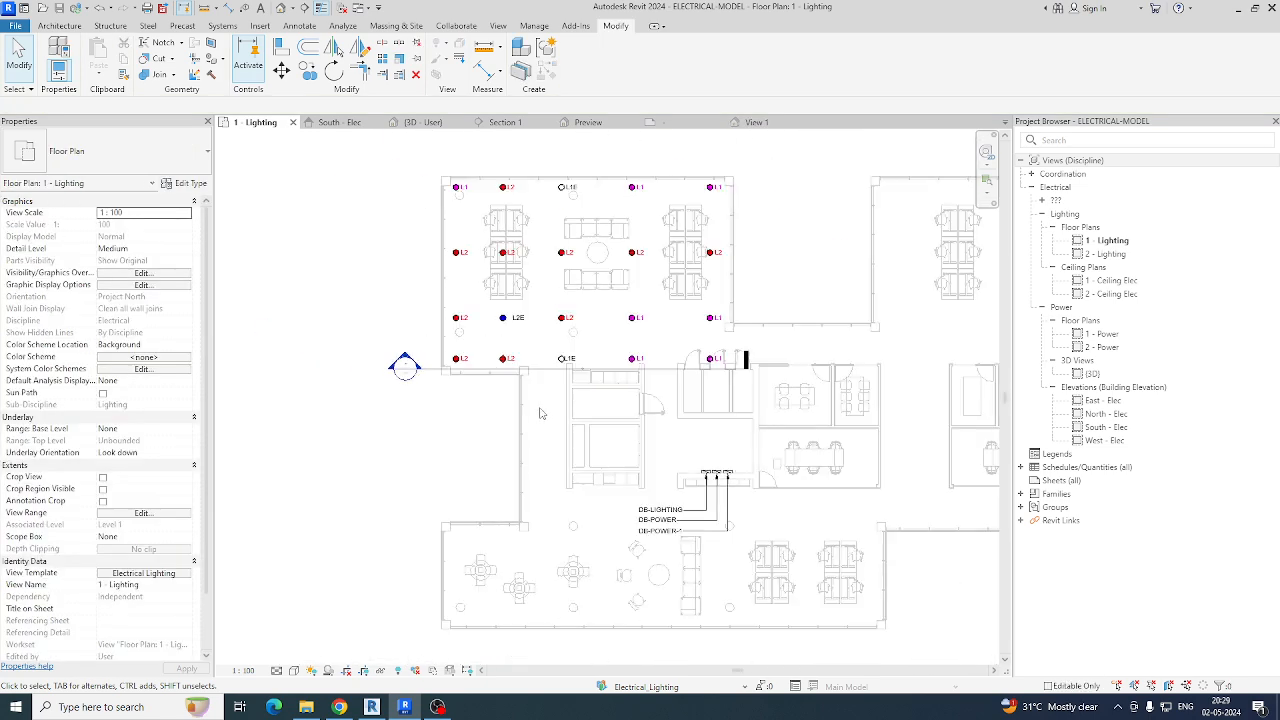
{"action": "middle_click_drag", "start_coordinate": [548, 405], "coordinate": [539, 436]}
{"action": "left_click_drag", "start_coordinate": [311, 170], "coordinate": [753, 423]}
{"action": "key", "text": "Escape"}
Step: Edit the circuit of the corner L2 fixture in the lowest row, remove the fixture from it and finish editing
{"action": "scroll", "coordinate": [447, 390], "scroll_direction": "up", "scroll_amount": 3}
{"action": "left_click", "coordinate": [451, 384]}
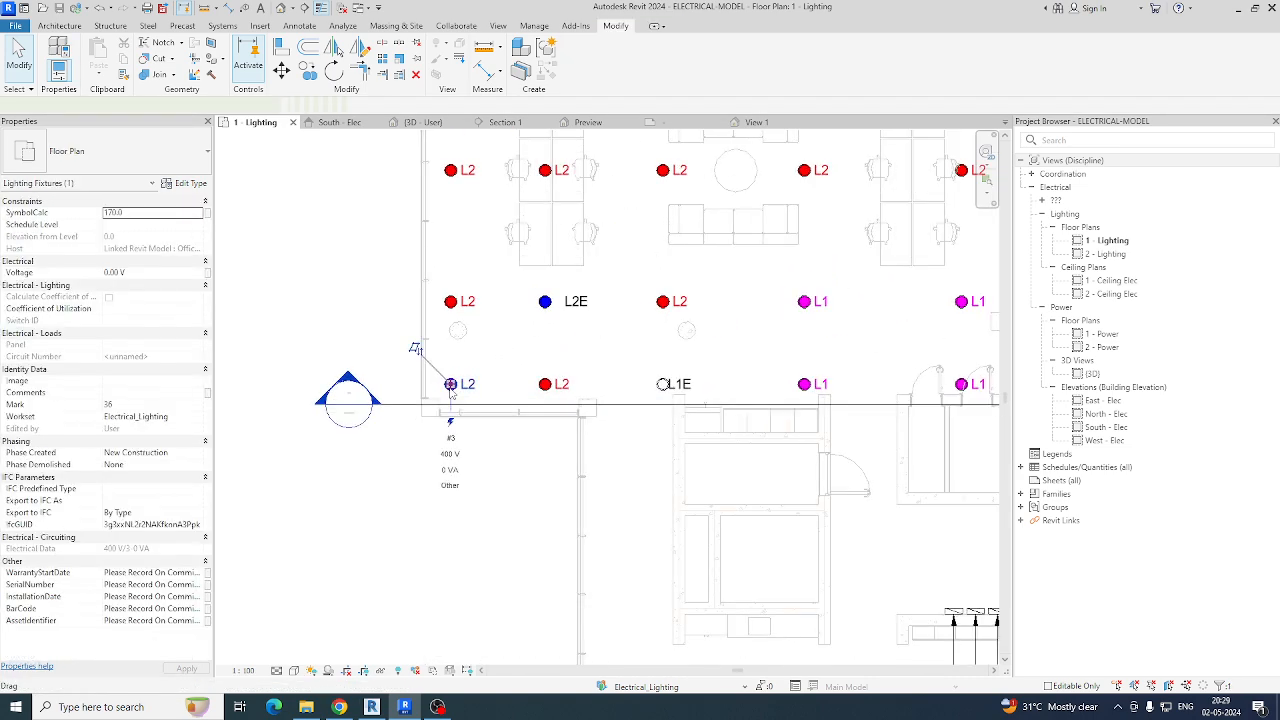
{"action": "left_click", "coordinate": [712, 30]}
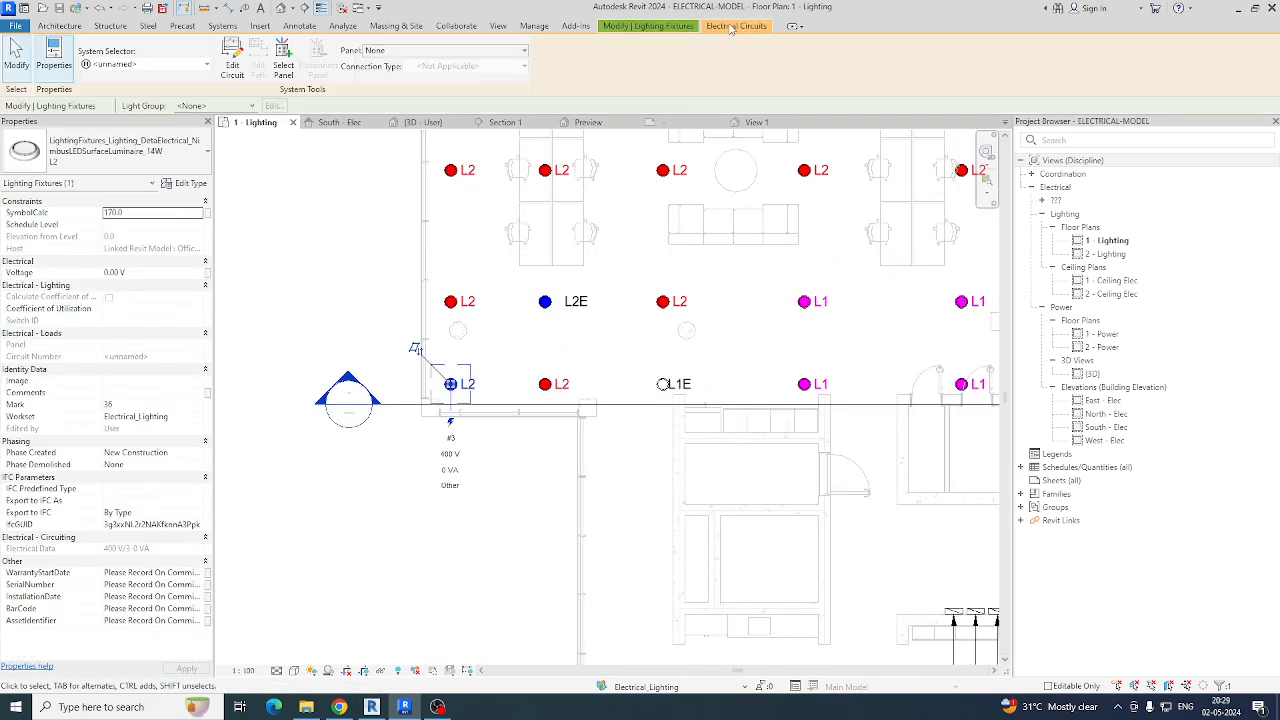
{"action": "left_click", "coordinate": [236, 58]}
{"action": "left_click", "coordinate": [142, 58]}
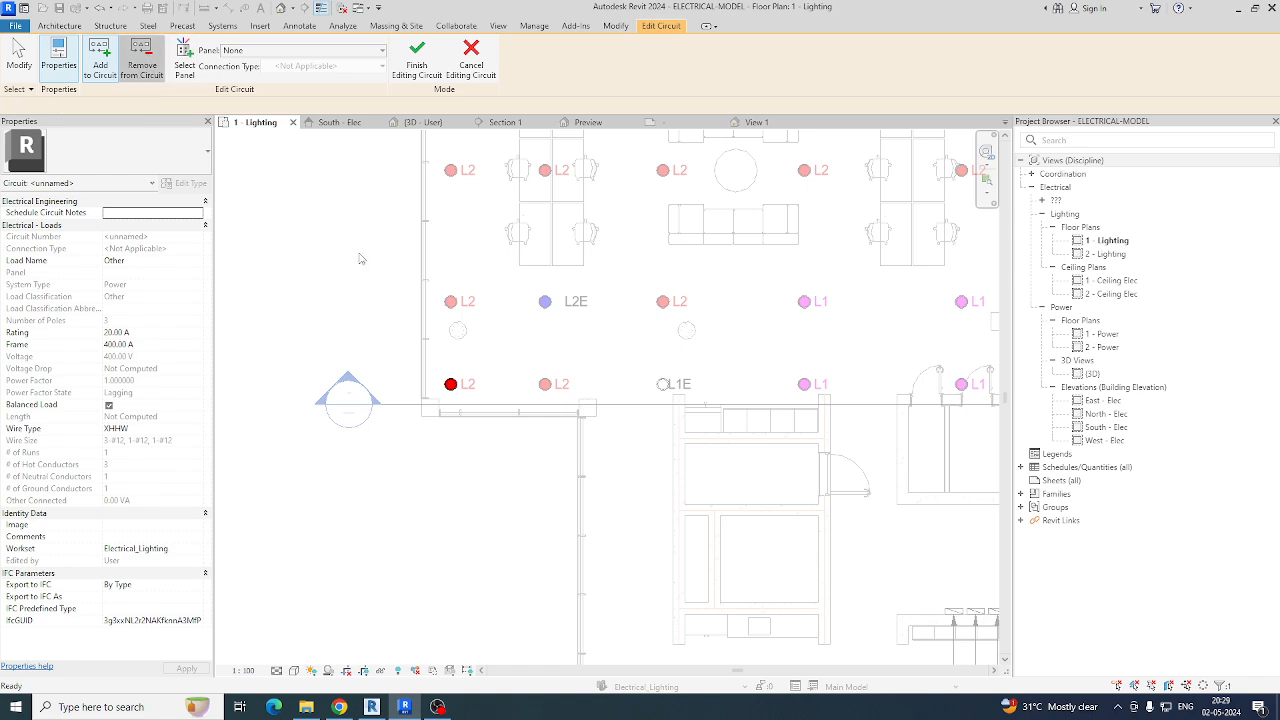
{"action": "scroll", "coordinate": [480, 475], "scroll_direction": "down", "scroll_amount": 5}
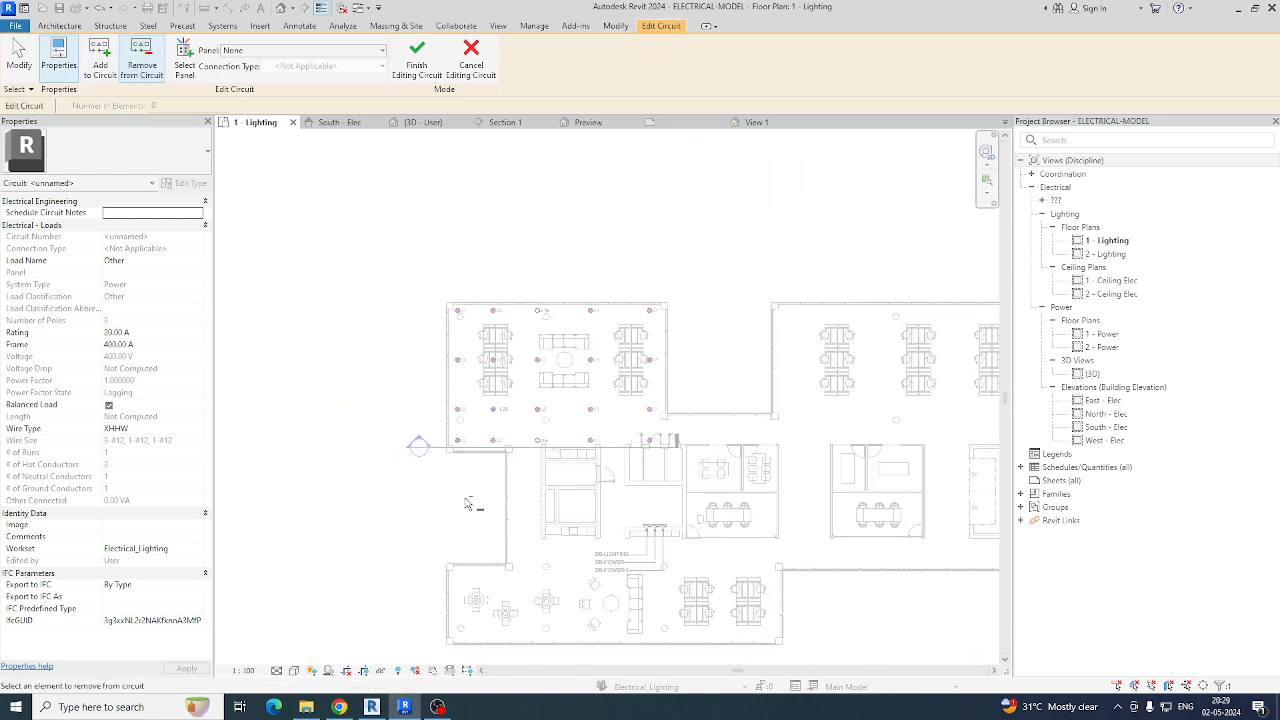
{"action": "left_click", "coordinate": [417, 60]}
Step: Isolate the lighting fixtures of the two upper rows without their tags and check whether a power circuit can be created for them
{"action": "scroll", "coordinate": [365, 320], "scroll_direction": "up", "scroll_amount": 3}
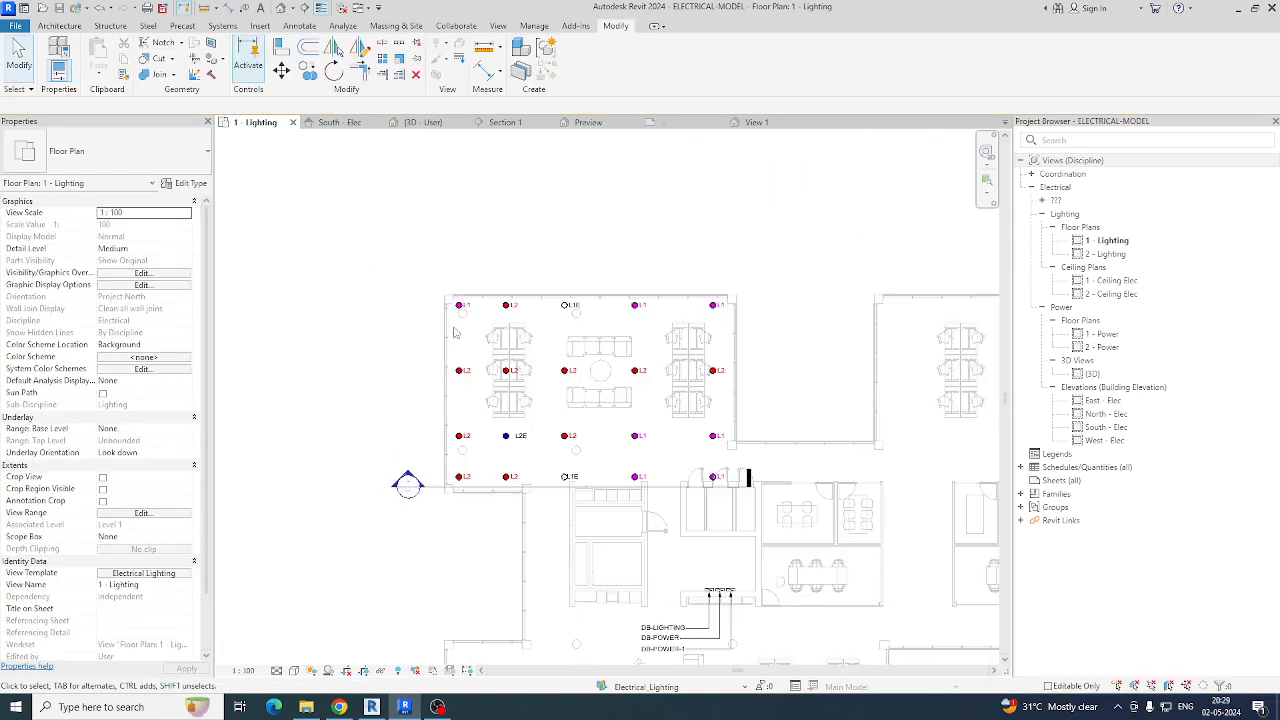
{"action": "left_click_drag", "start_coordinate": [376, 287], "coordinate": [792, 406]}
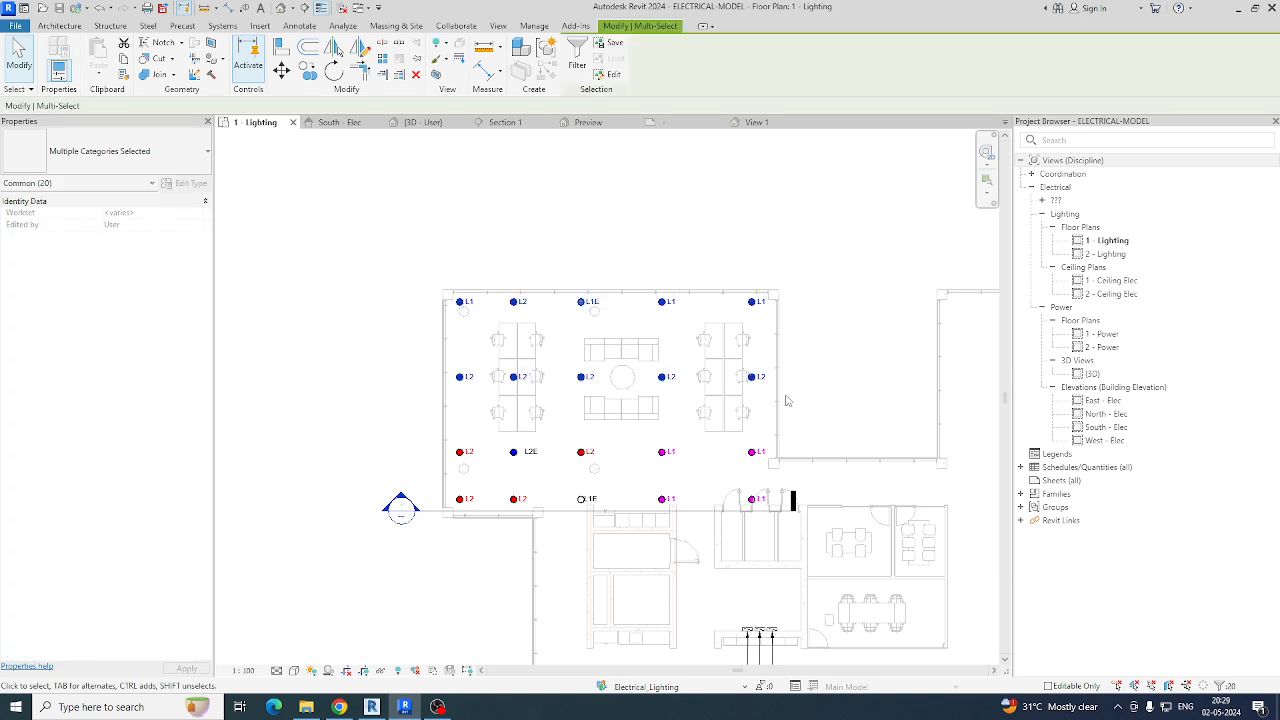
{"action": "left_click", "coordinate": [577, 56]}
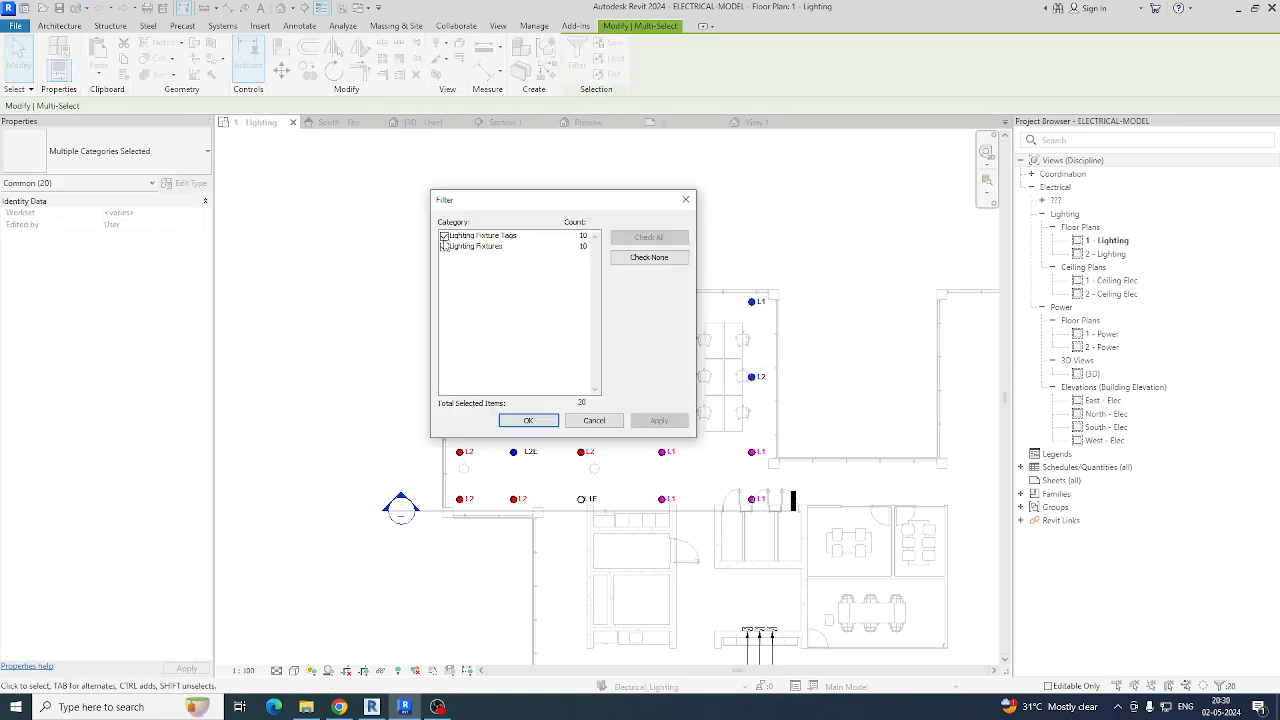
{"action": "left_click", "coordinate": [444, 236]}
{"action": "left_click", "coordinate": [528, 420]}
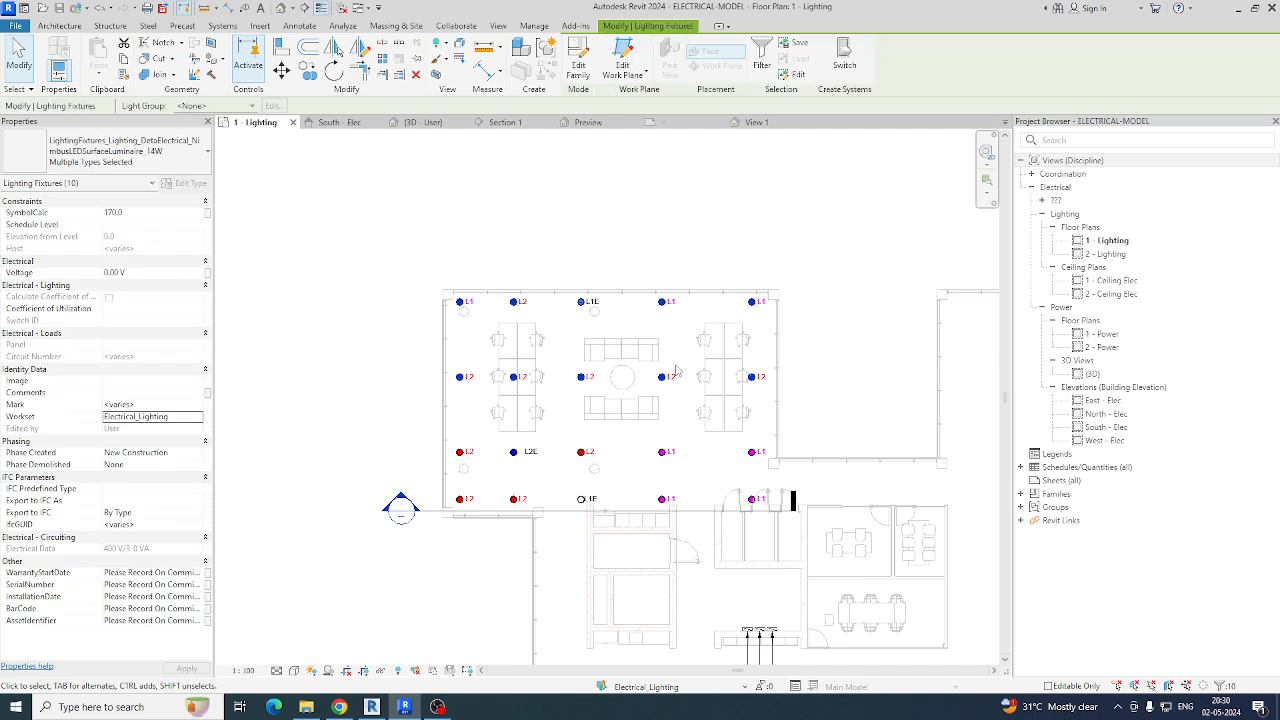
{"action": "scroll", "coordinate": [770, 210], "scroll_direction": "up", "scroll_amount": 1}
{"action": "scroll", "coordinate": [785, 180], "scroll_direction": "up", "scroll_amount": 1}
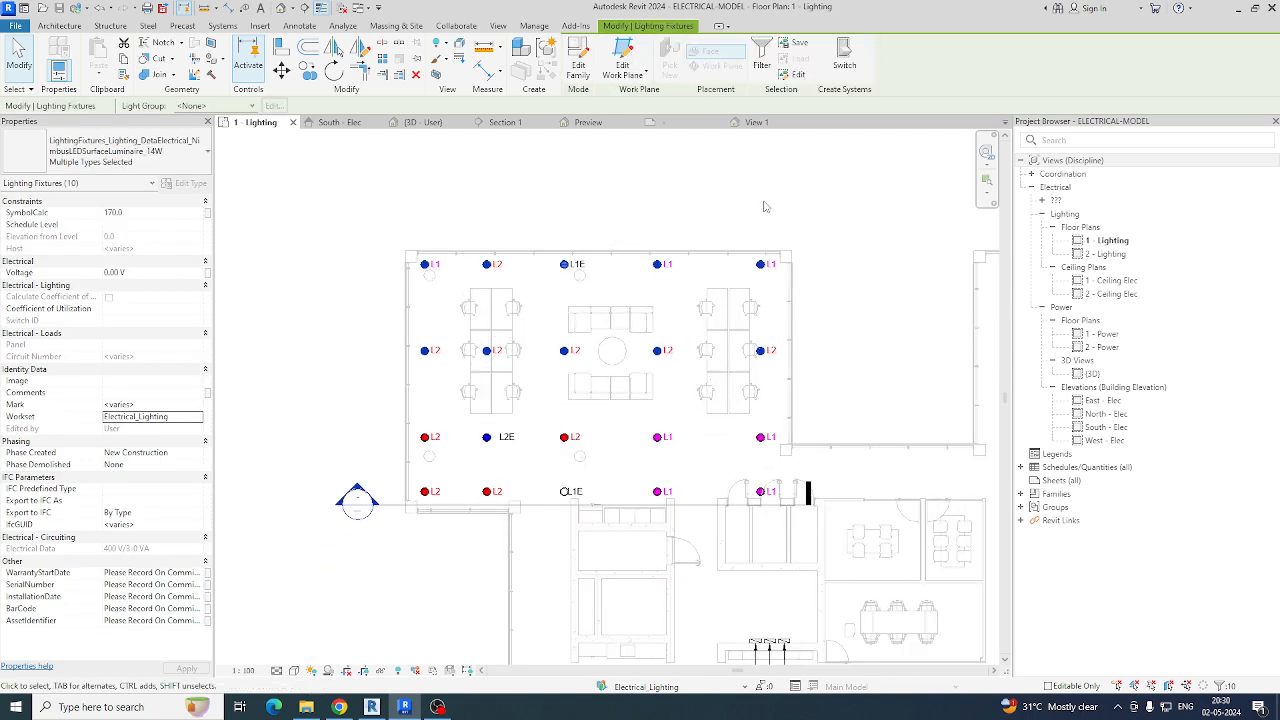
{"action": "left_click", "coordinate": [760, 205]}
Step: Check the L2 fixtures in the second row one by one for an existing circuit assignment
{"action": "left_click", "coordinate": [486, 350]}
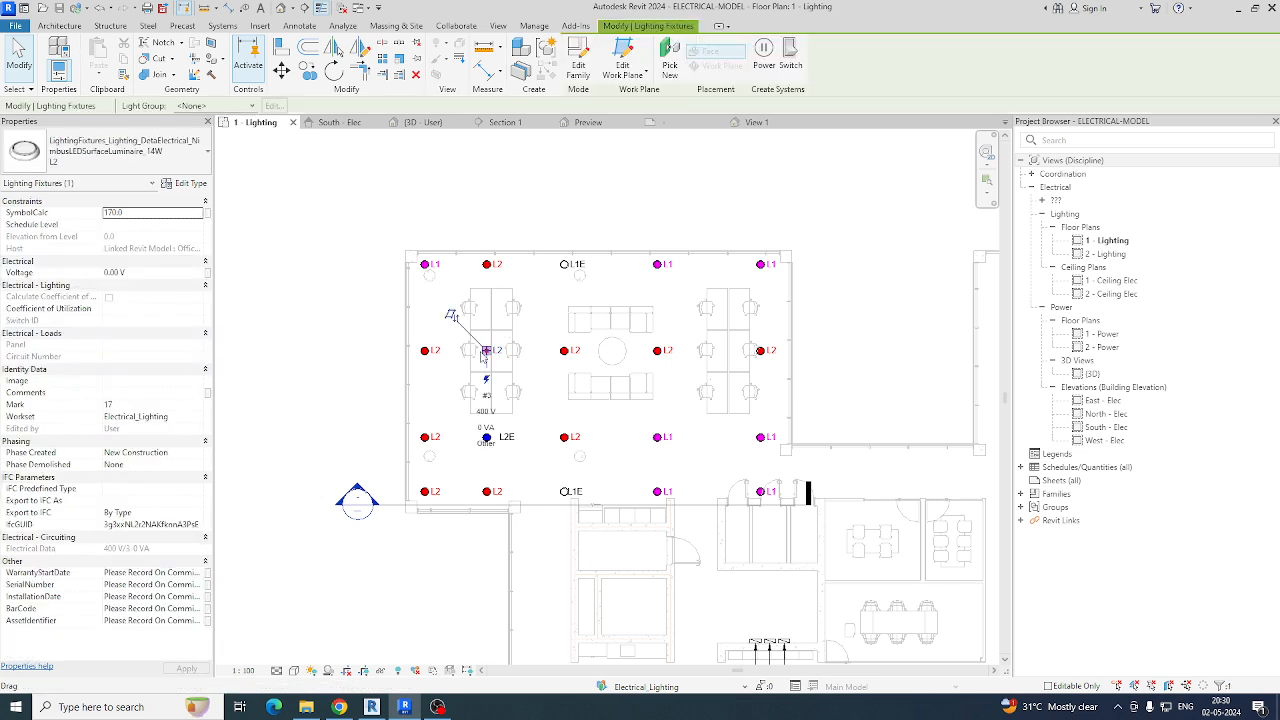
{"action": "key", "text": "Escape"}
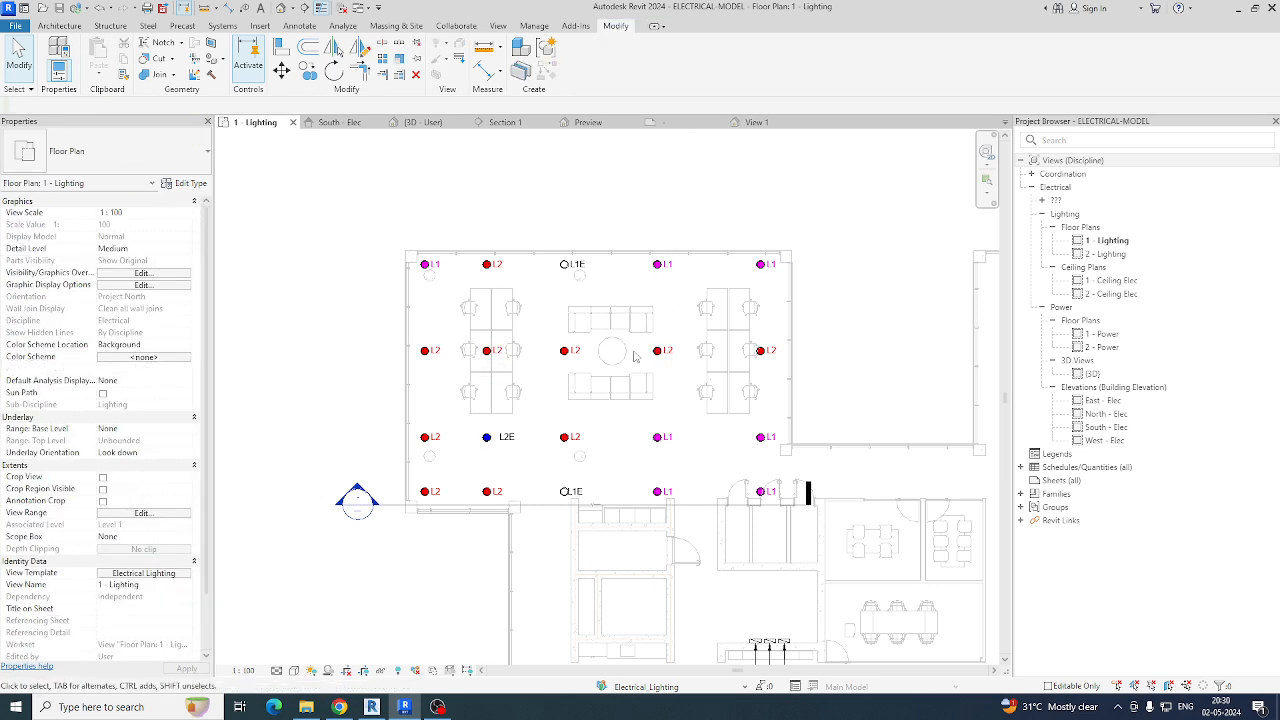
{"action": "left_click", "coordinate": [565, 352]}
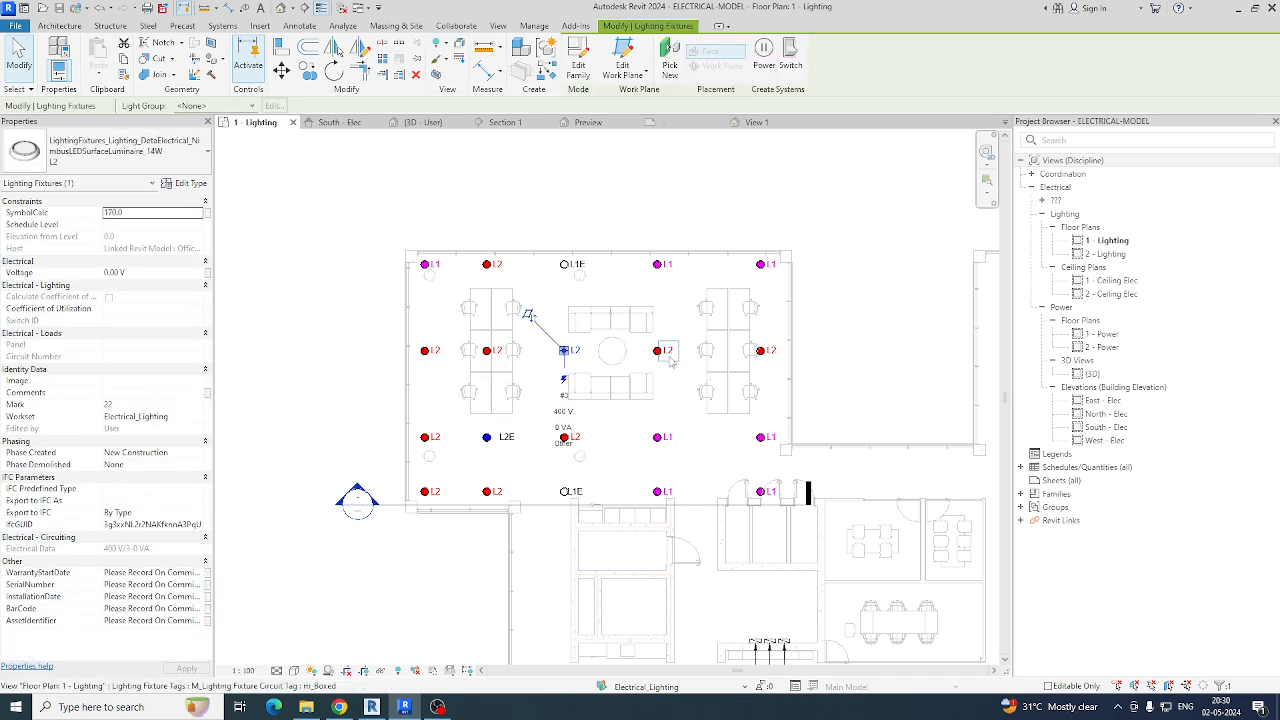
{"action": "left_click", "coordinate": [705, 362]}
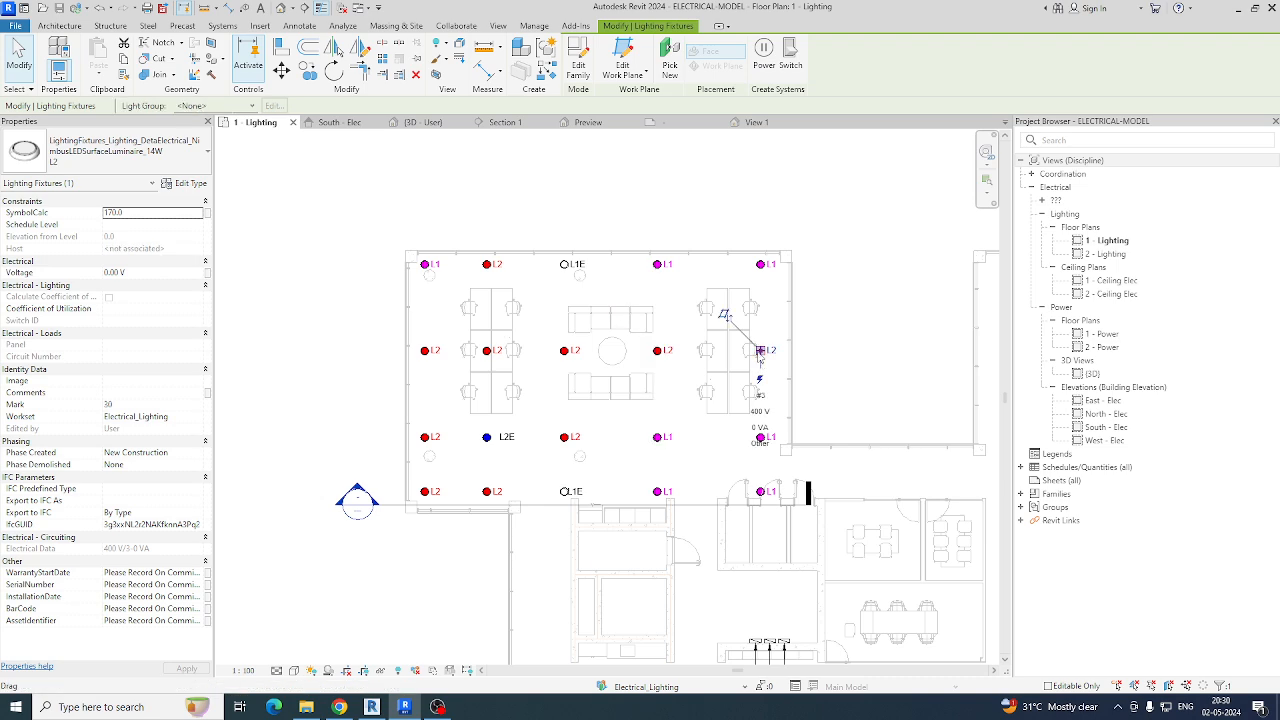
{"action": "key", "text": "Escape"}
{"action": "left_click", "coordinate": [425, 358]}
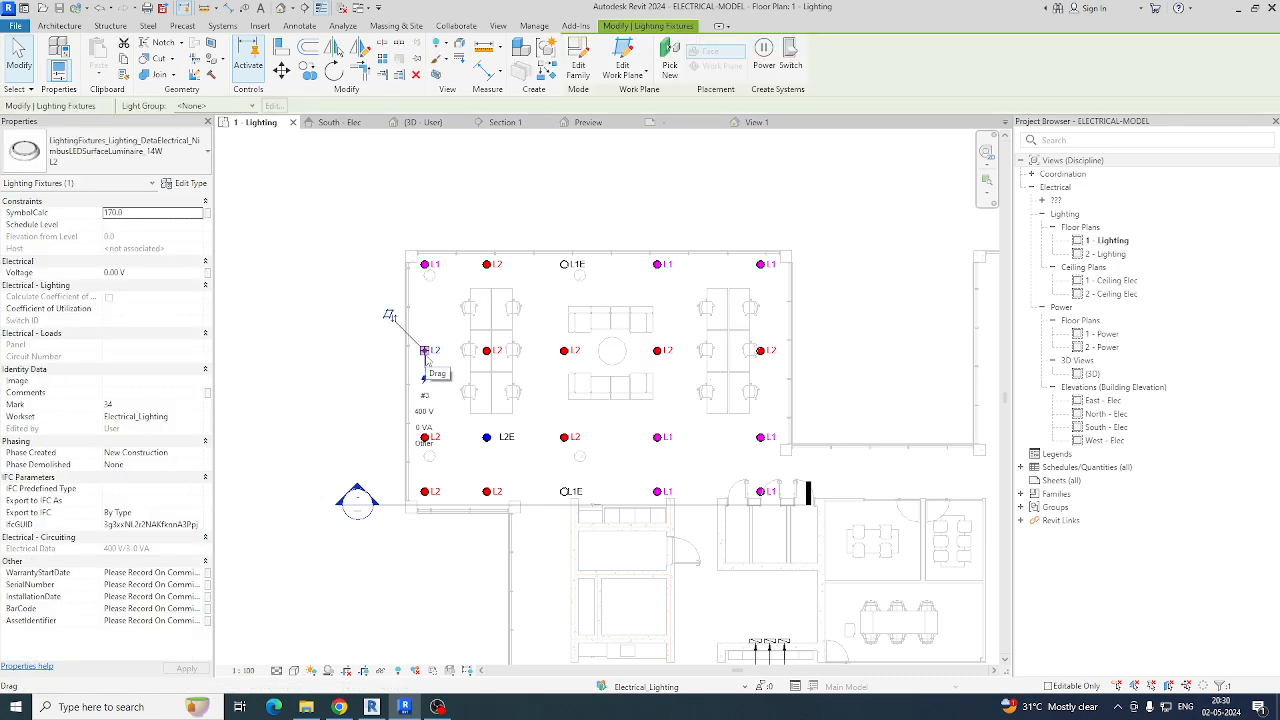
{"action": "key", "text": "Escape"}
Step: Edit the unnamed circuit of the uppermost row, remove all five of its fixtures and finish editing
{"action": "left_click", "coordinate": [425, 266]}
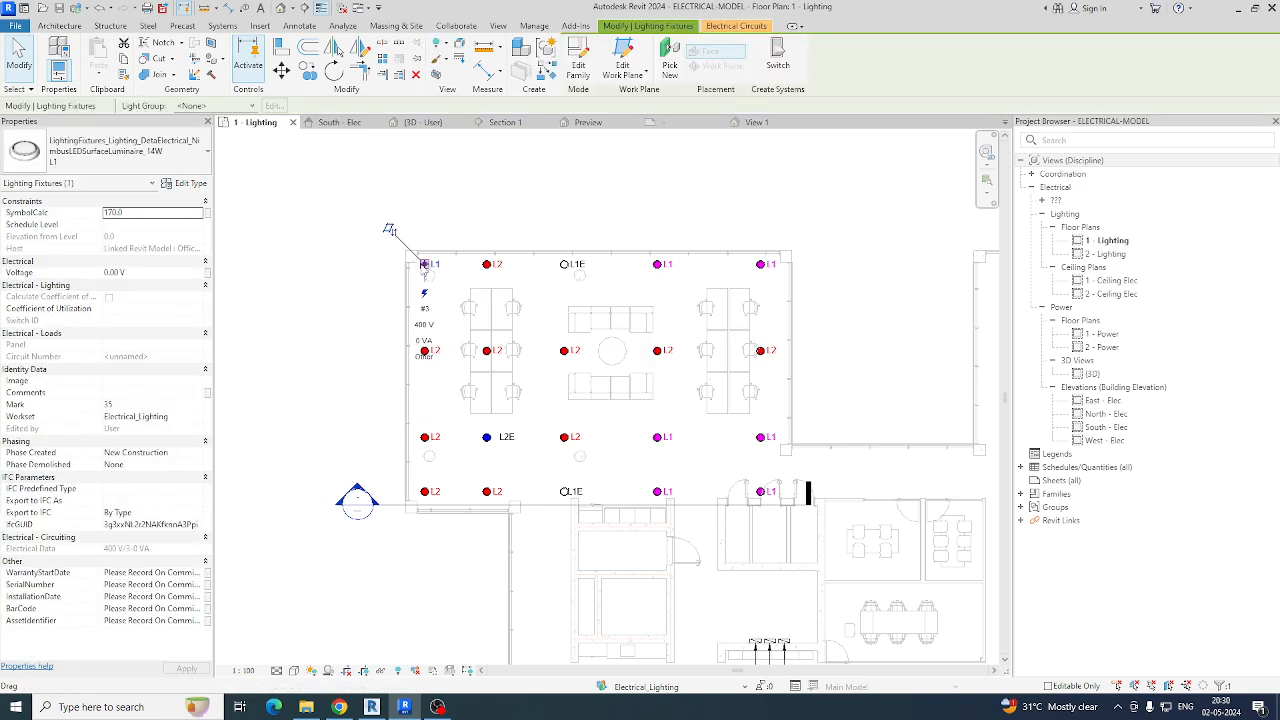
{"action": "left_click", "coordinate": [670, 70]}
{"action": "left_click", "coordinate": [234, 68]}
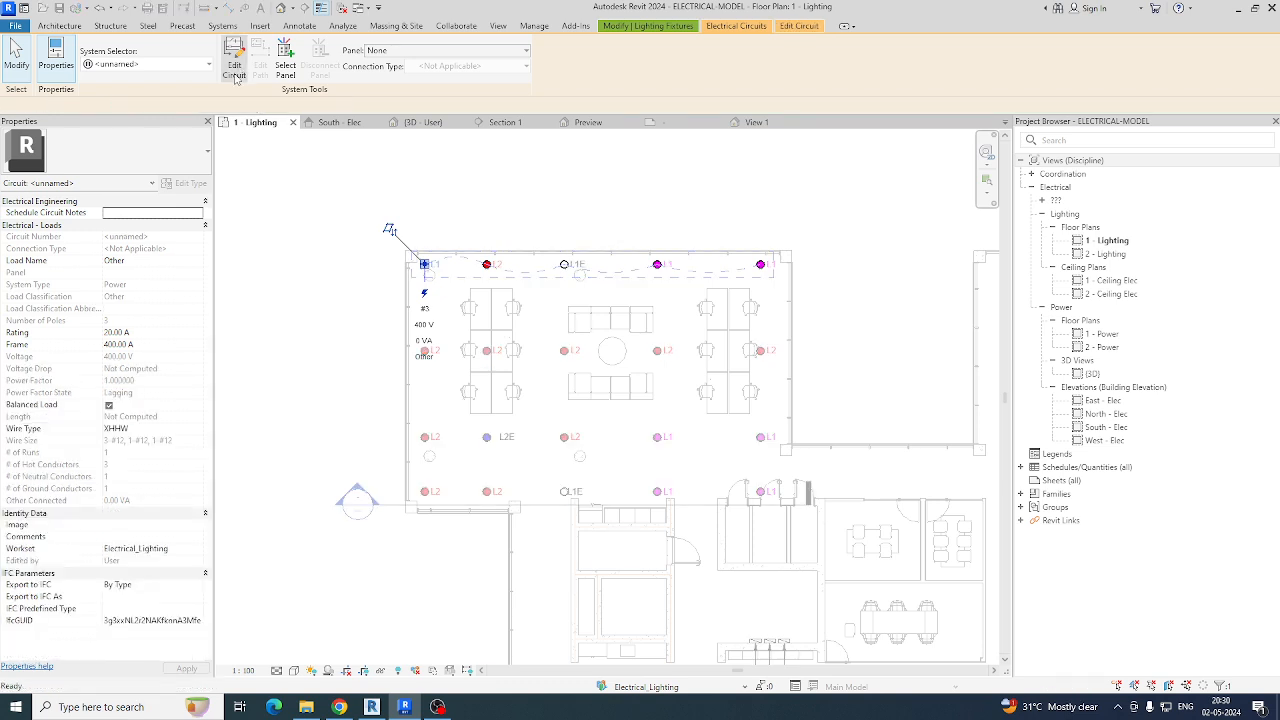
{"action": "left_click", "coordinate": [141, 65]}
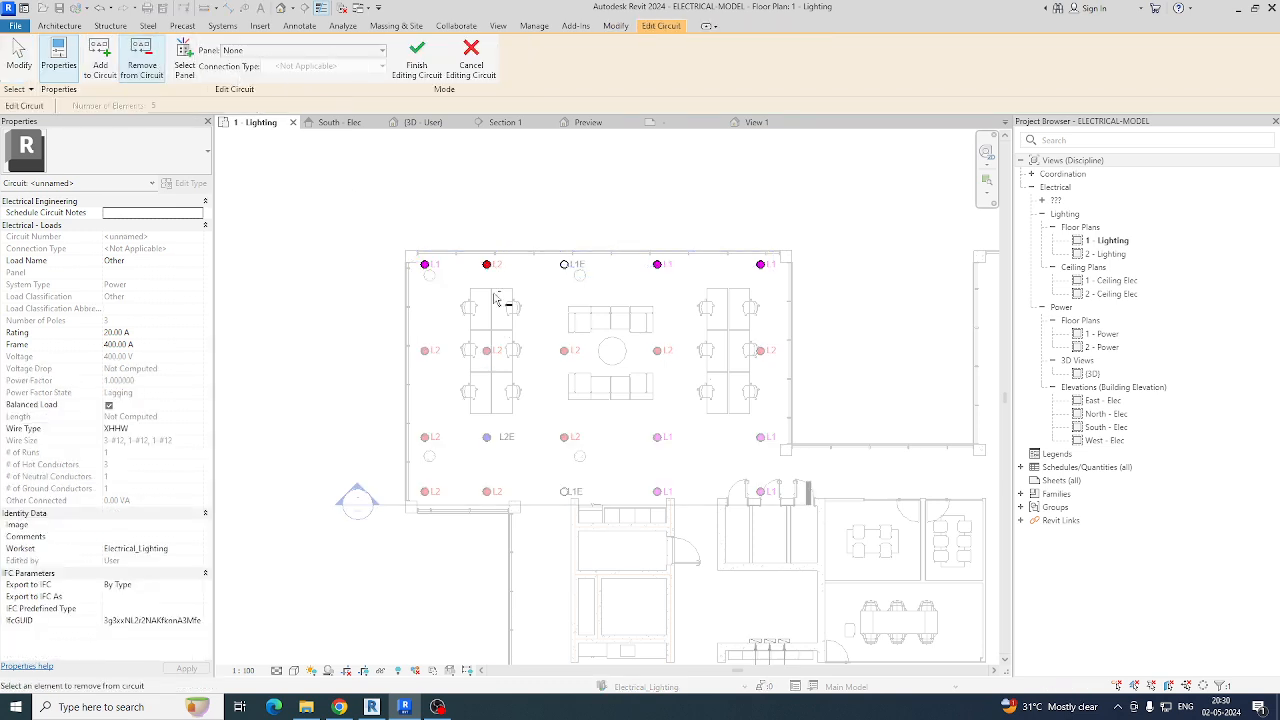
{"action": "left_click", "coordinate": [424, 268]}
{"action": "left_click", "coordinate": [486, 266]}
{"action": "left_click", "coordinate": [657, 266]}
{"action": "left_click", "coordinate": [762, 268]}
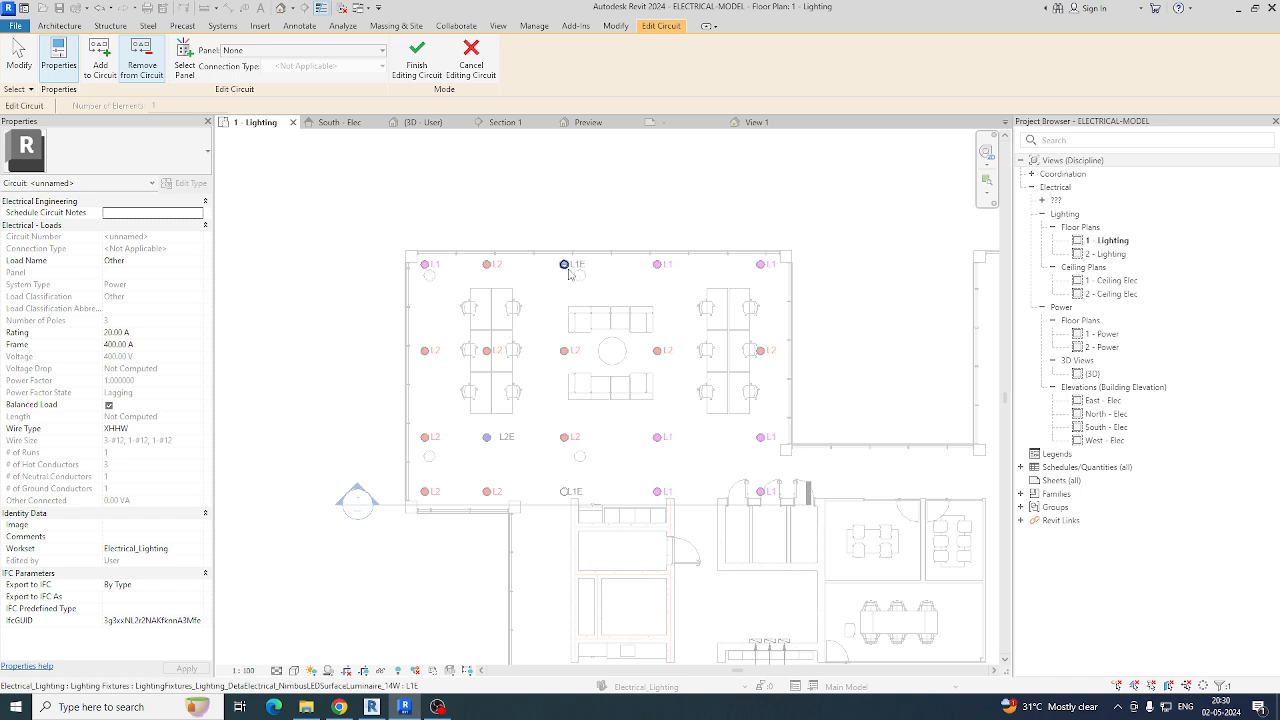
{"action": "left_click", "coordinate": [564, 266]}
{"action": "left_click", "coordinate": [416, 60]}
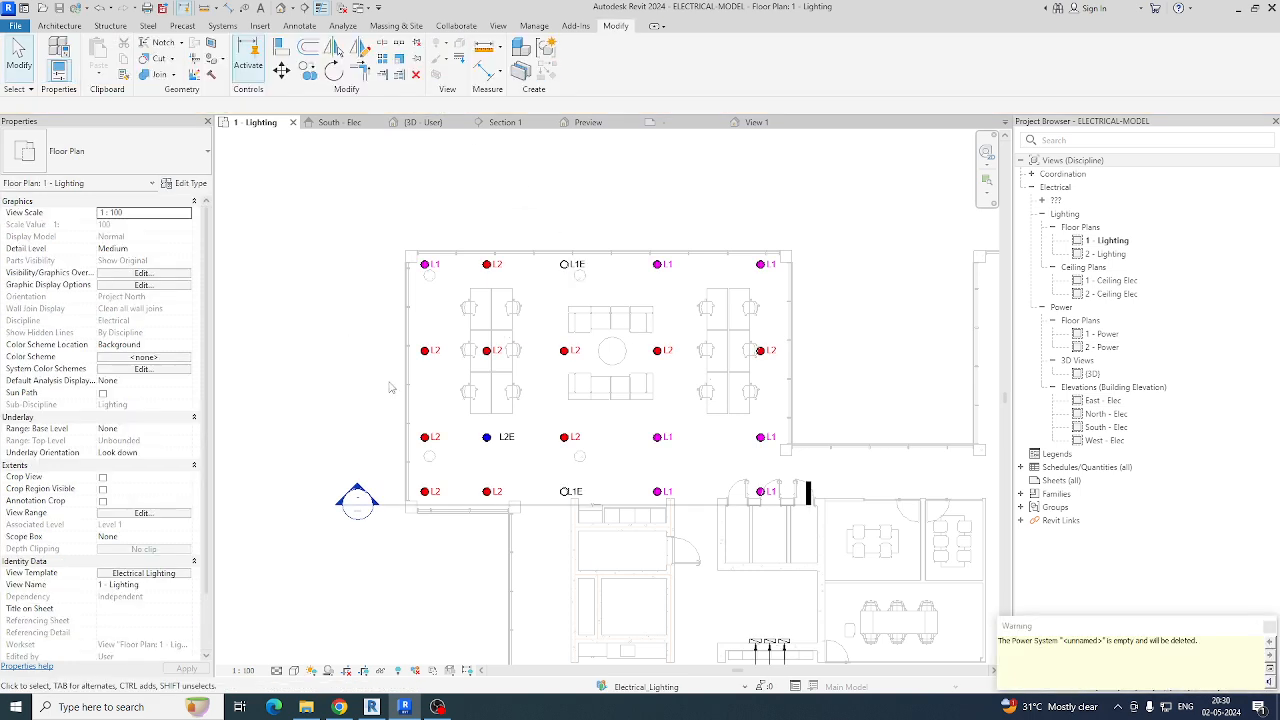
Step: Select the lighting fixtures of the two upper rows without their tags, create a power circuit for them and assign it to the DB-LIGHTING panel
{"action": "left_click_drag", "start_coordinate": [341, 214], "coordinate": [816, 382]}
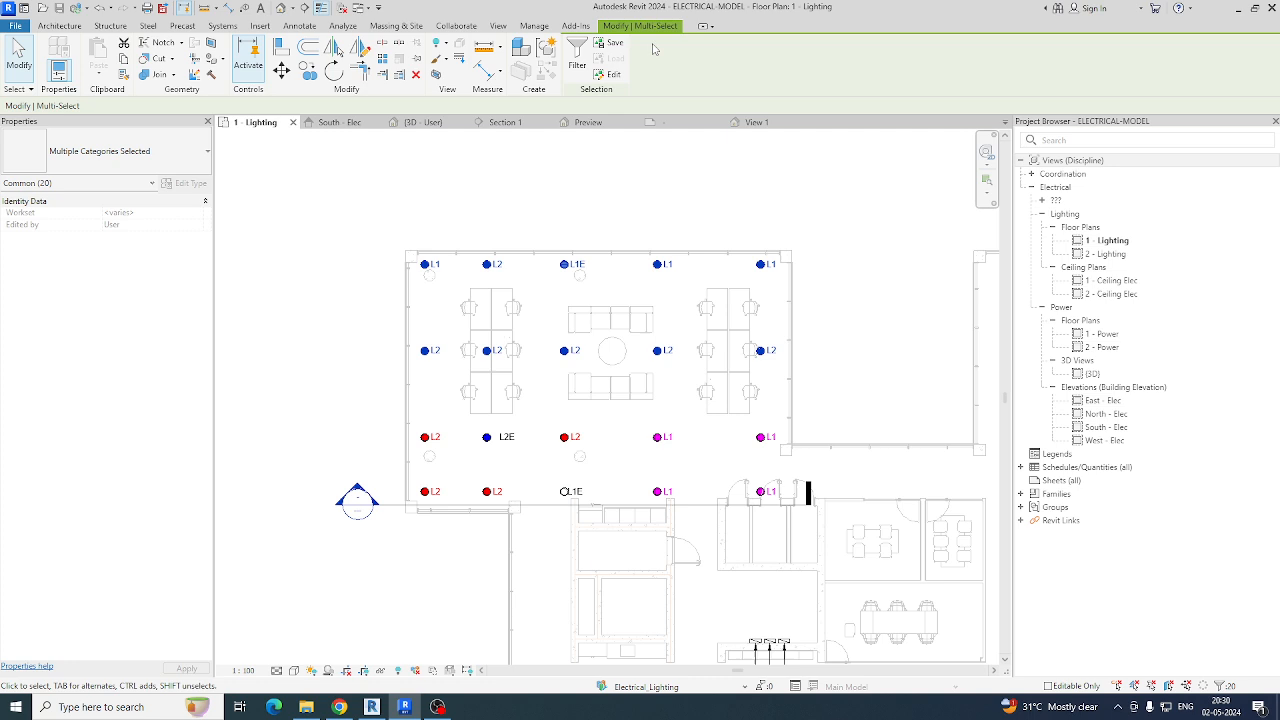
{"action": "left_click", "coordinate": [577, 55]}
{"action": "left_click", "coordinate": [443, 235]}
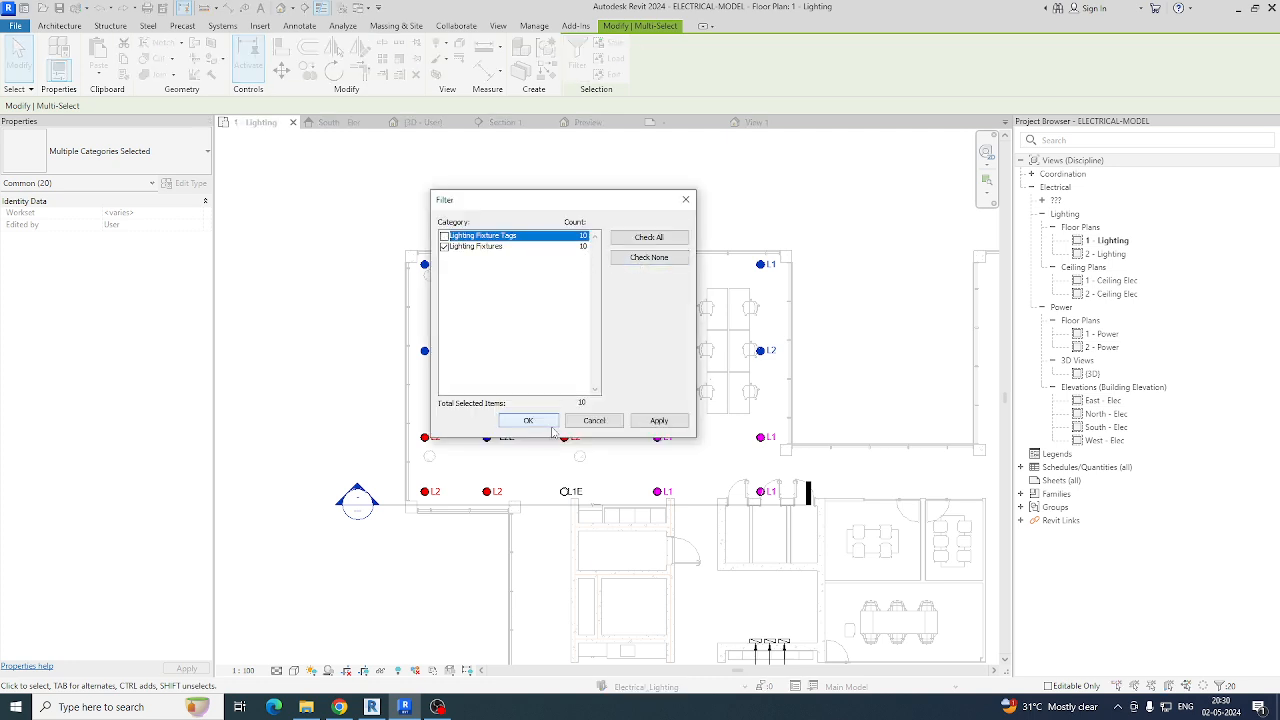
{"action": "left_click", "coordinate": [528, 420]}
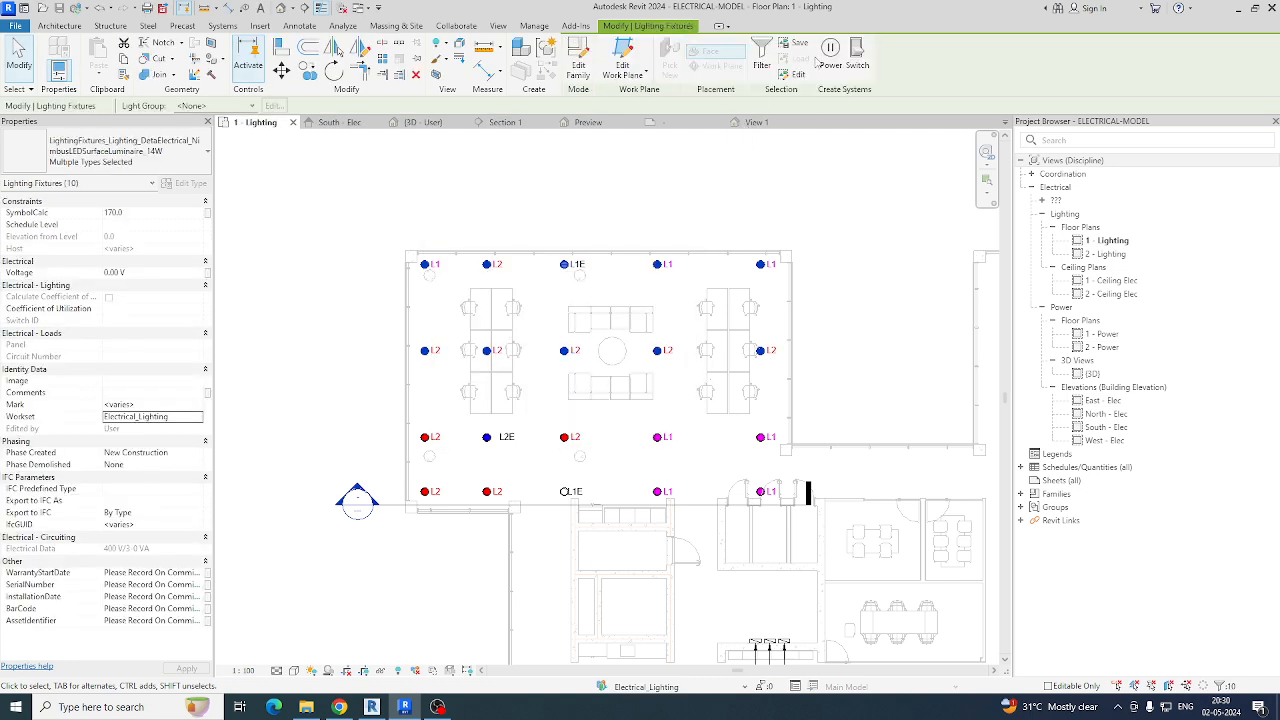
{"action": "left_click", "coordinate": [829, 55]}
{"action": "left_click", "coordinate": [806, 52]}
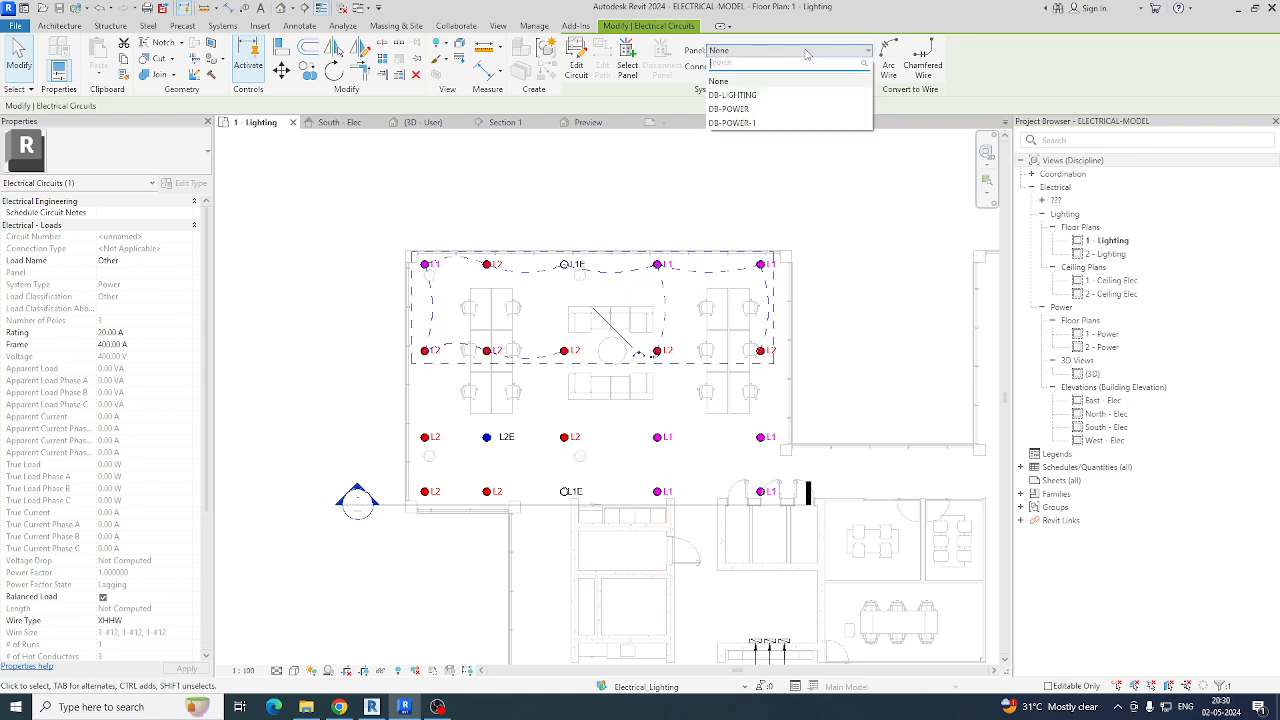
{"action": "left_click", "coordinate": [740, 95]}
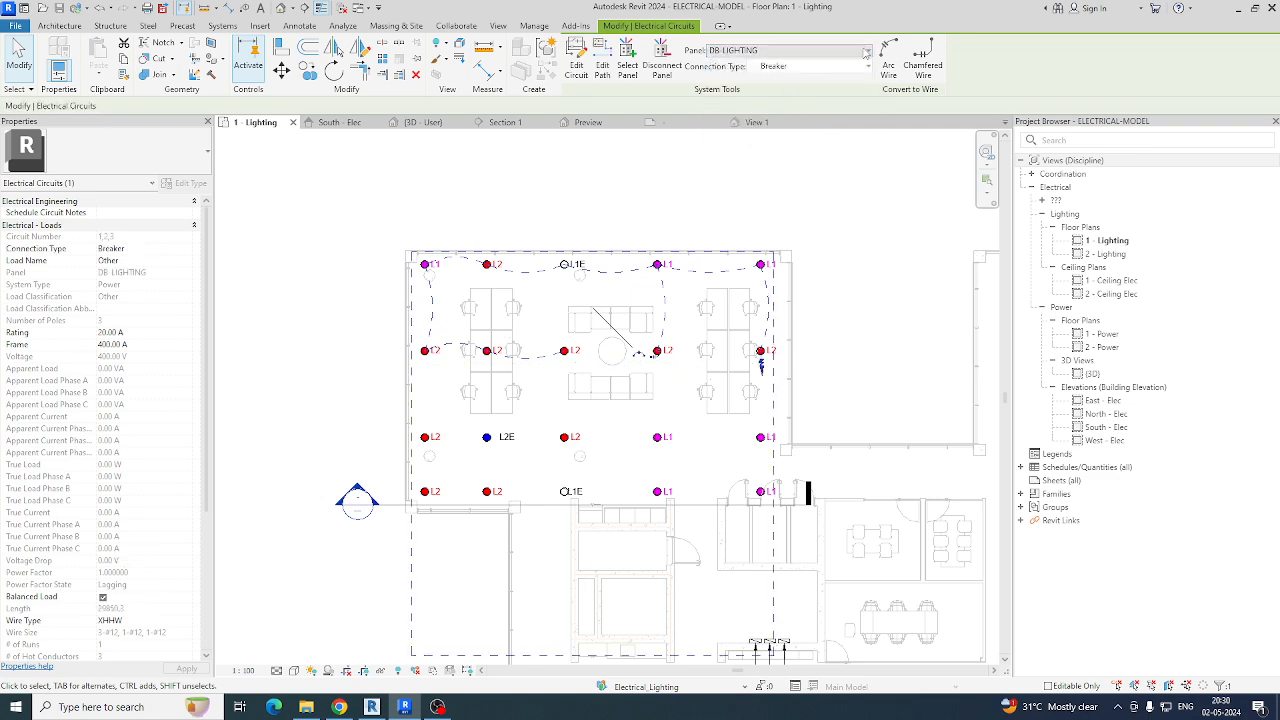
Step: Convert the new DB-LIGHTING circuit of the two upper rows to arc wires
{"action": "left_click", "coordinate": [888, 60]}
{"action": "key", "text": "Escape"}
{"action": "scroll", "coordinate": [562, 325], "scroll_direction": "up", "scroll_amount": 2}
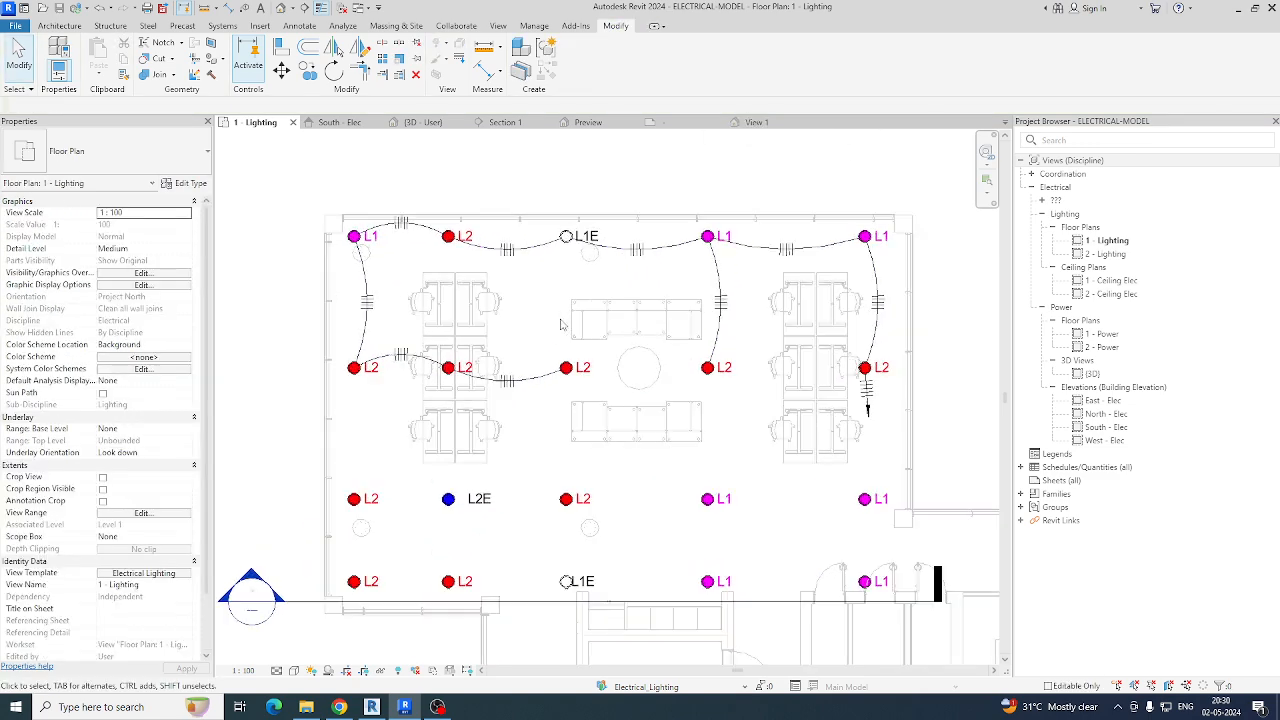
{"action": "middle_click_drag", "start_coordinate": [562, 325], "coordinate": [573, 411]}
{"action": "key", "text": "v"}
{"action": "key", "text": "g"}
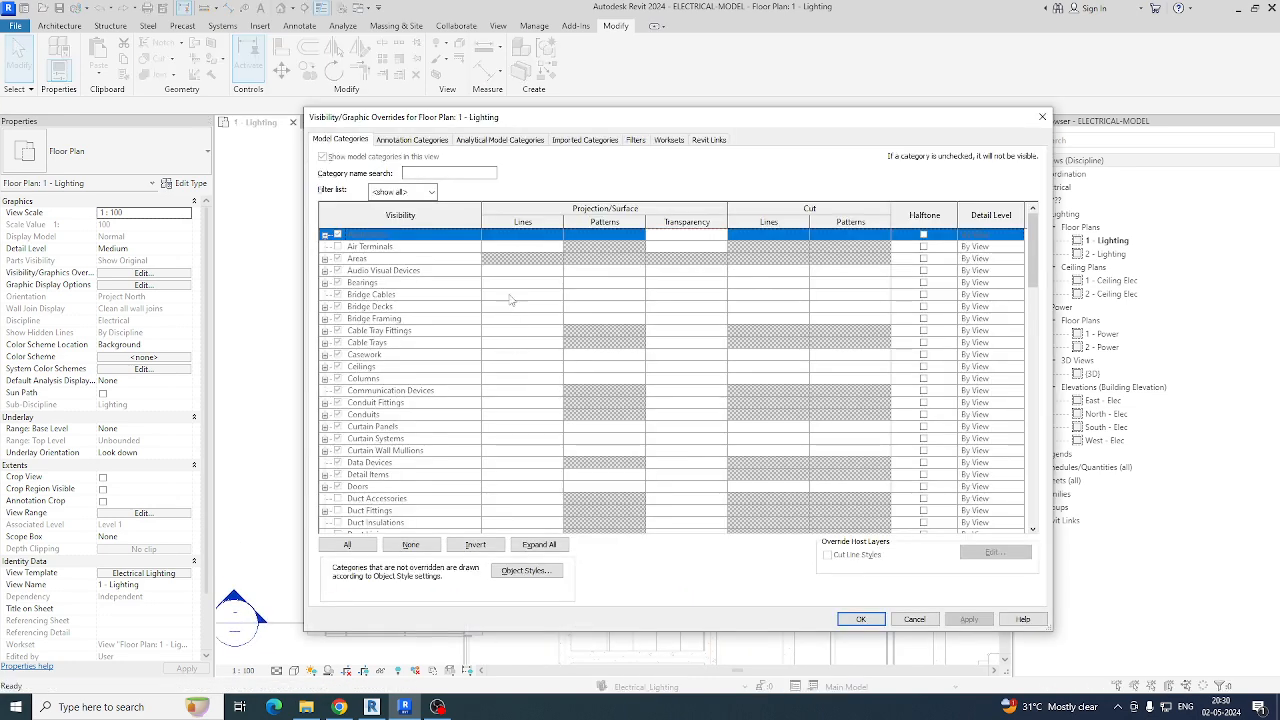
{"action": "key", "text": "Escape"}
Step: In the Electrical Lighting view template's model overrides, override the projection line pattern of Wires with a dashed pattern
{"action": "left_click", "coordinate": [144, 573]}
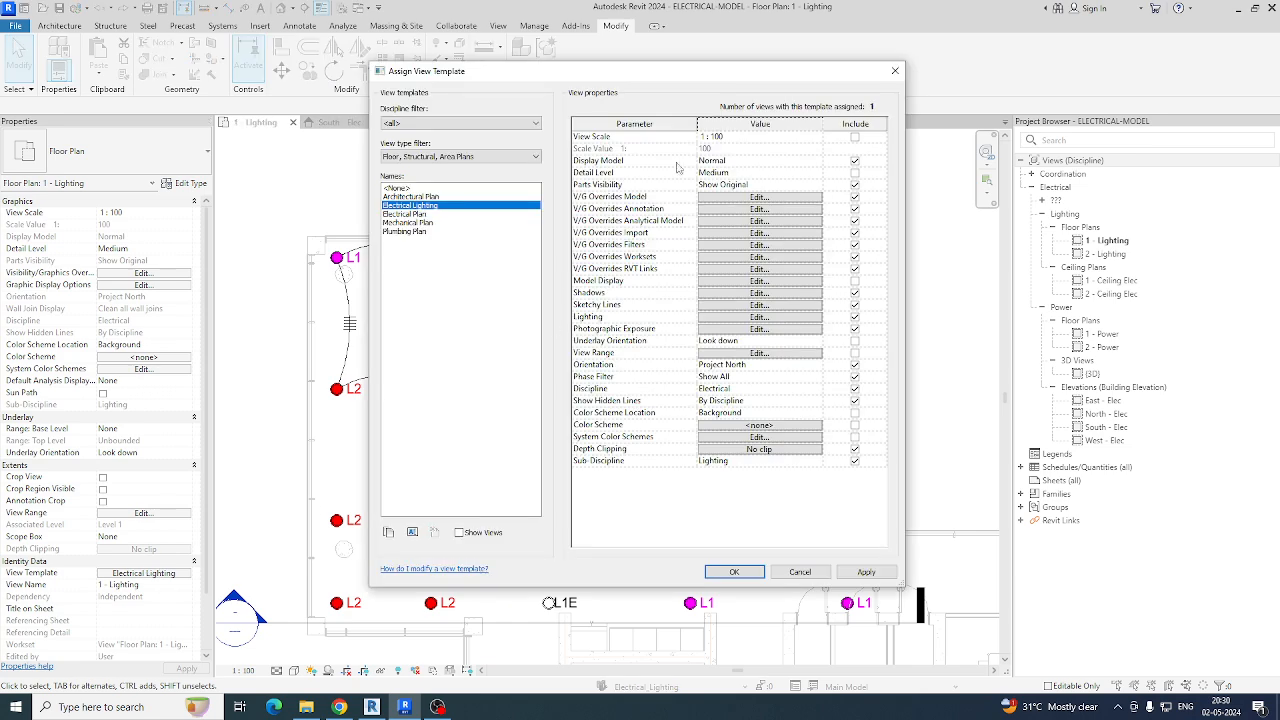
{"action": "left_click", "coordinate": [759, 197]}
{"action": "left_click", "coordinate": [424, 437]}
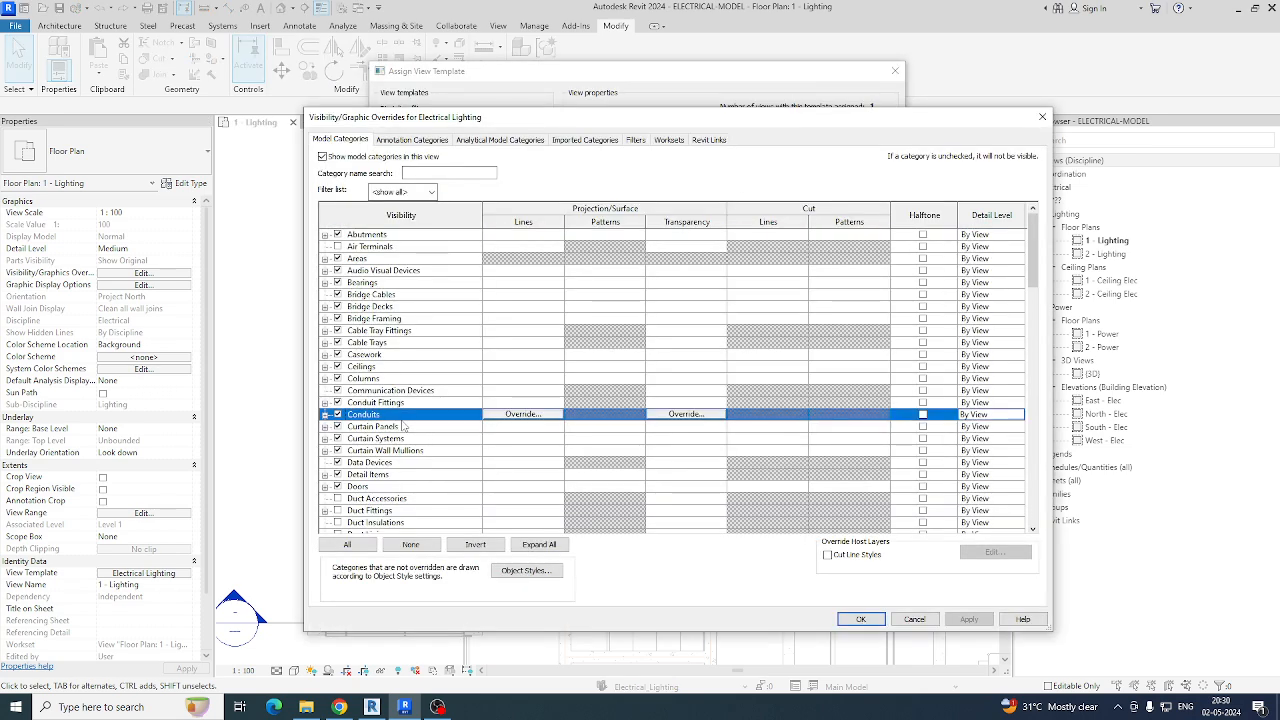
{"action": "key", "text": "w"}
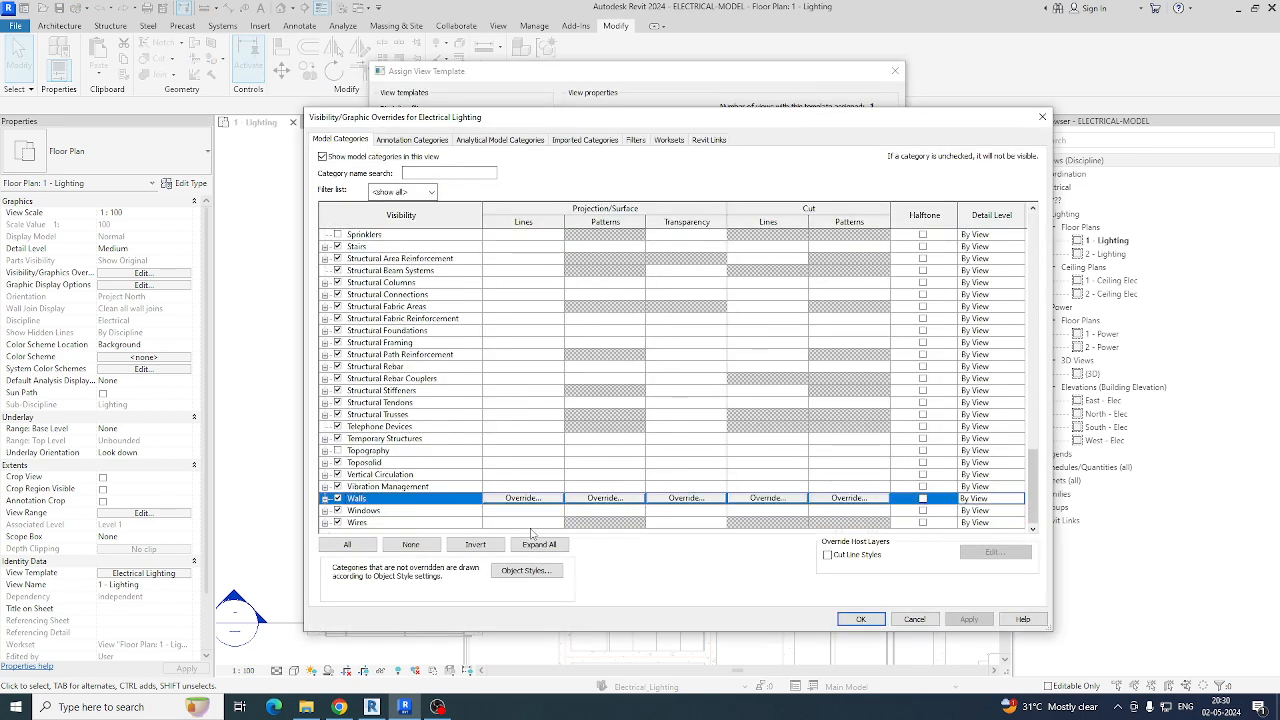
{"action": "left_click", "coordinate": [516, 523]}
{"action": "left_click", "coordinate": [516, 523]}
{"action": "left_click", "coordinate": [697, 351]}
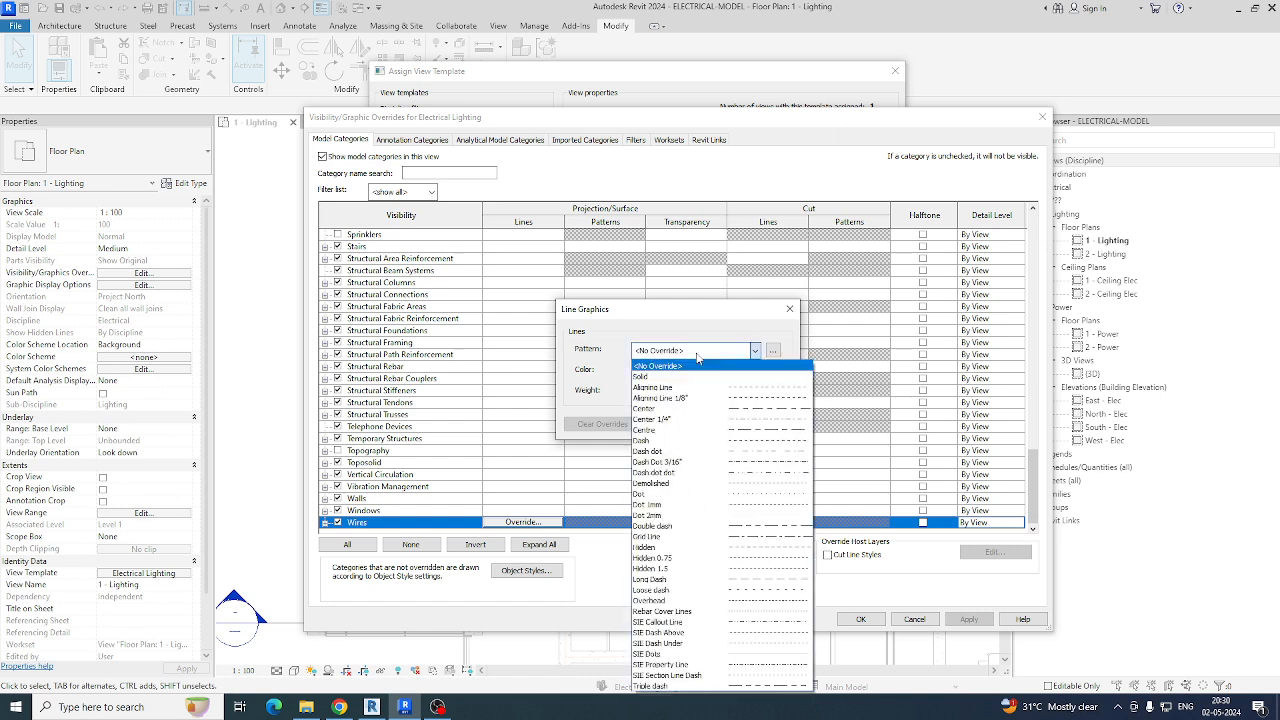
{"action": "left_click", "coordinate": [683, 376]}
Step: Set the Wires line colour to blue (RGB 0-0-255) and apply the overrides and the view template
{"action": "left_click", "coordinate": [695, 370]}
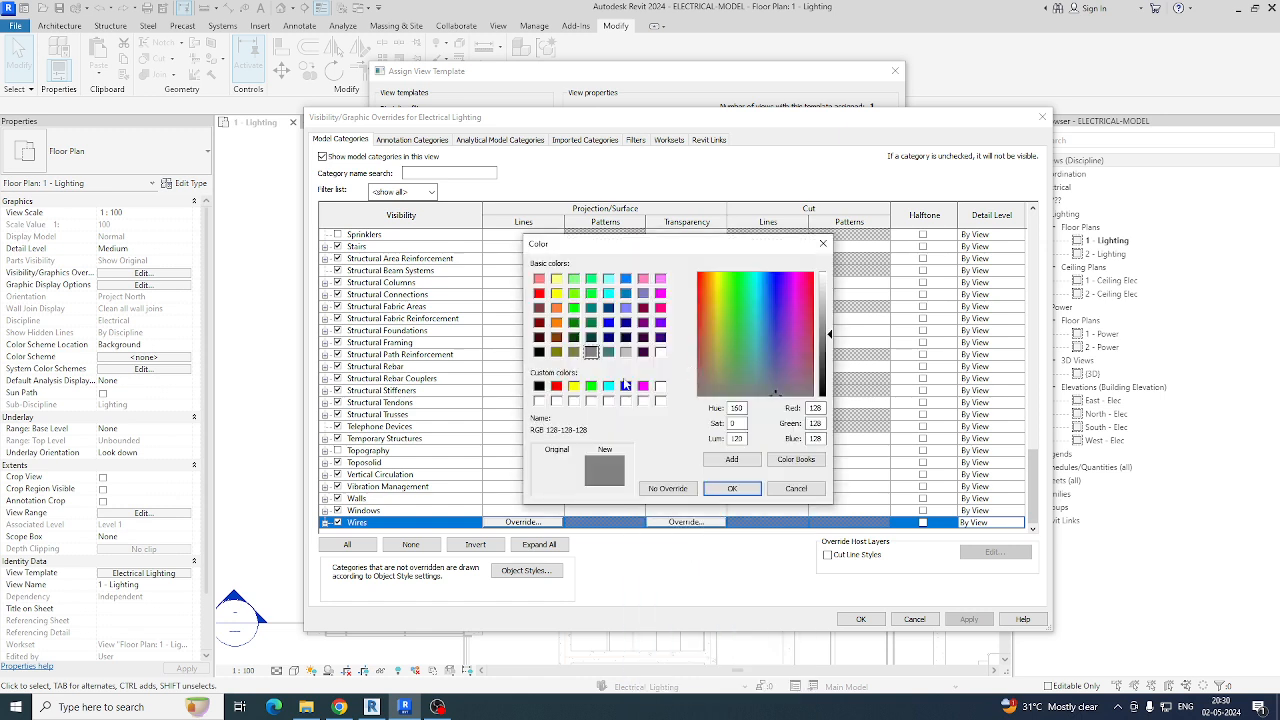
{"action": "left_click", "coordinate": [625, 387]}
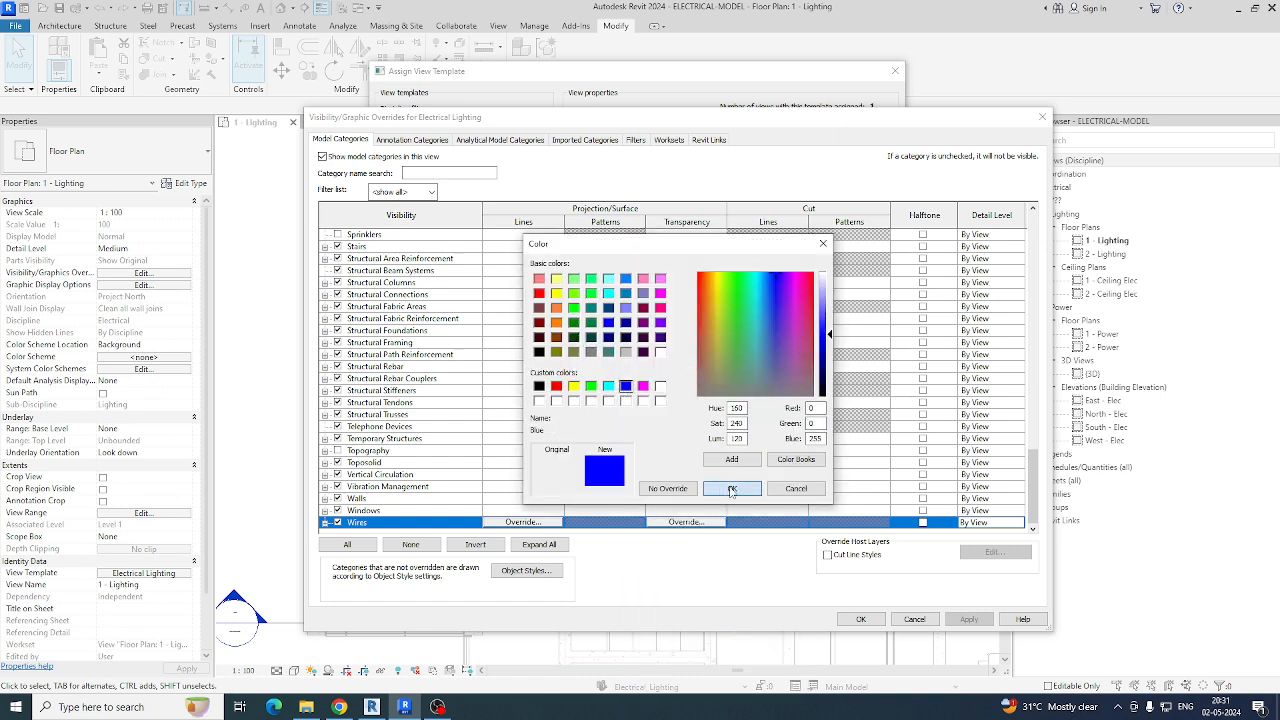
{"action": "left_click", "coordinate": [732, 488]}
{"action": "left_click", "coordinate": [717, 427]}
{"action": "left_click", "coordinate": [852, 620]}
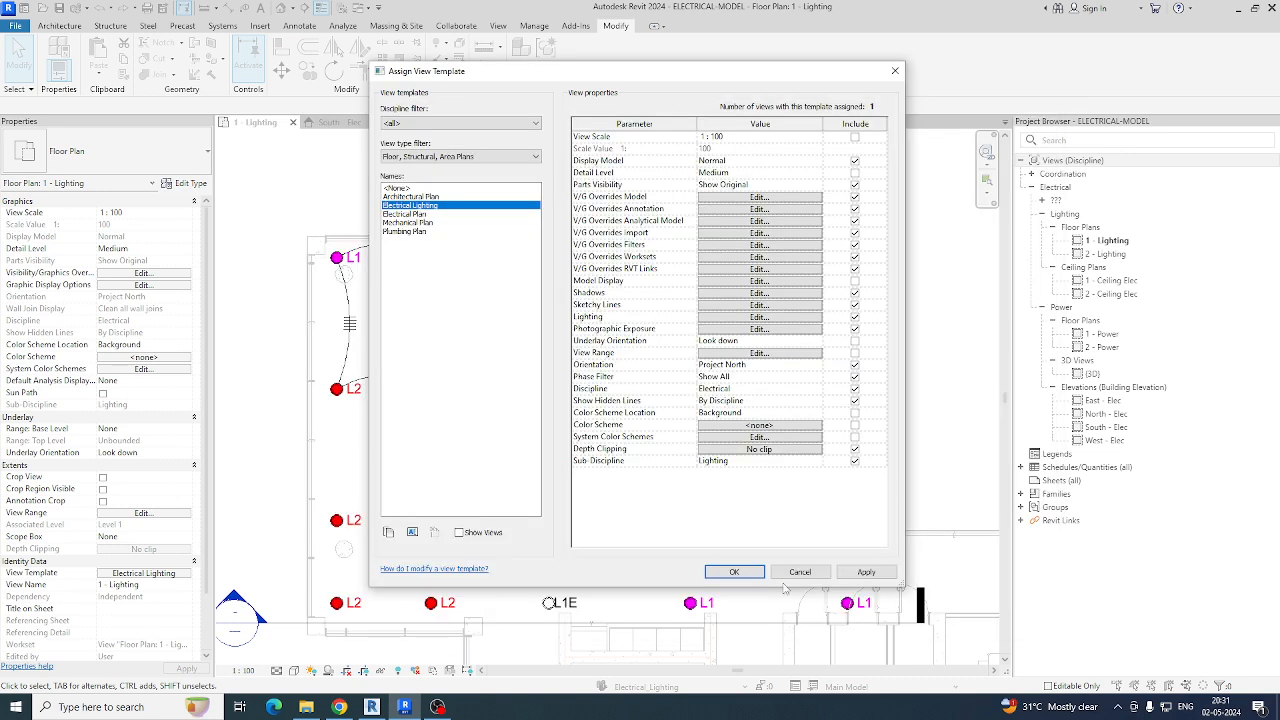
{"action": "left_click", "coordinate": [741, 570]}
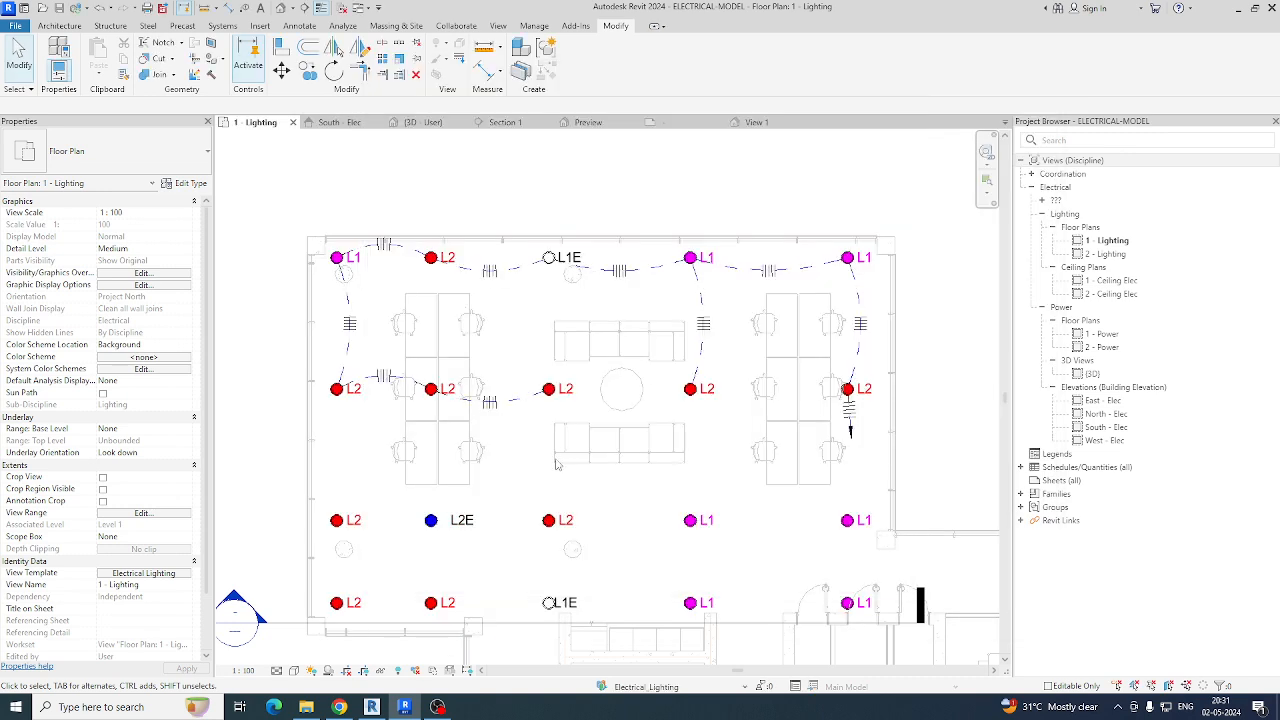
Step: Tag the home-run wire of the second row's L2 fixture beside the wall, placing the tag just below the arrowhead
{"action": "scroll", "coordinate": [555, 317], "scroll_direction": "up", "scroll_amount": 3}
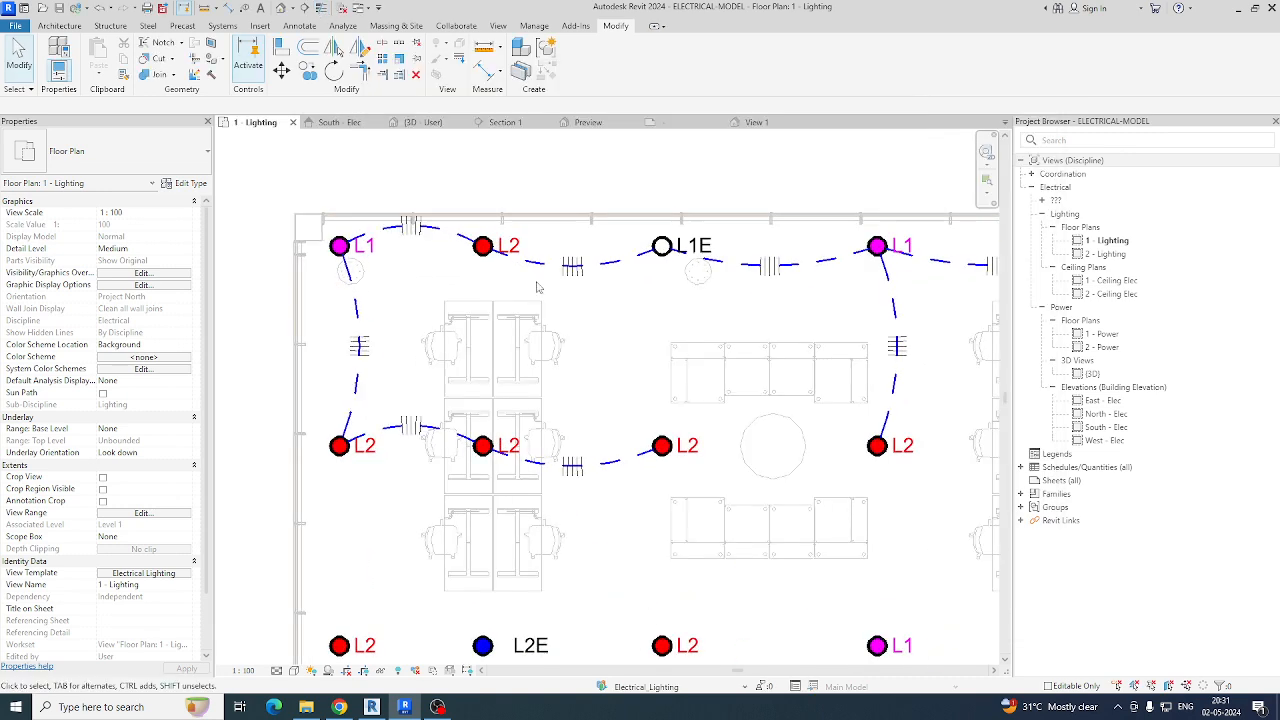
{"action": "scroll", "coordinate": [557, 325], "scroll_direction": "down", "scroll_amount": 3}
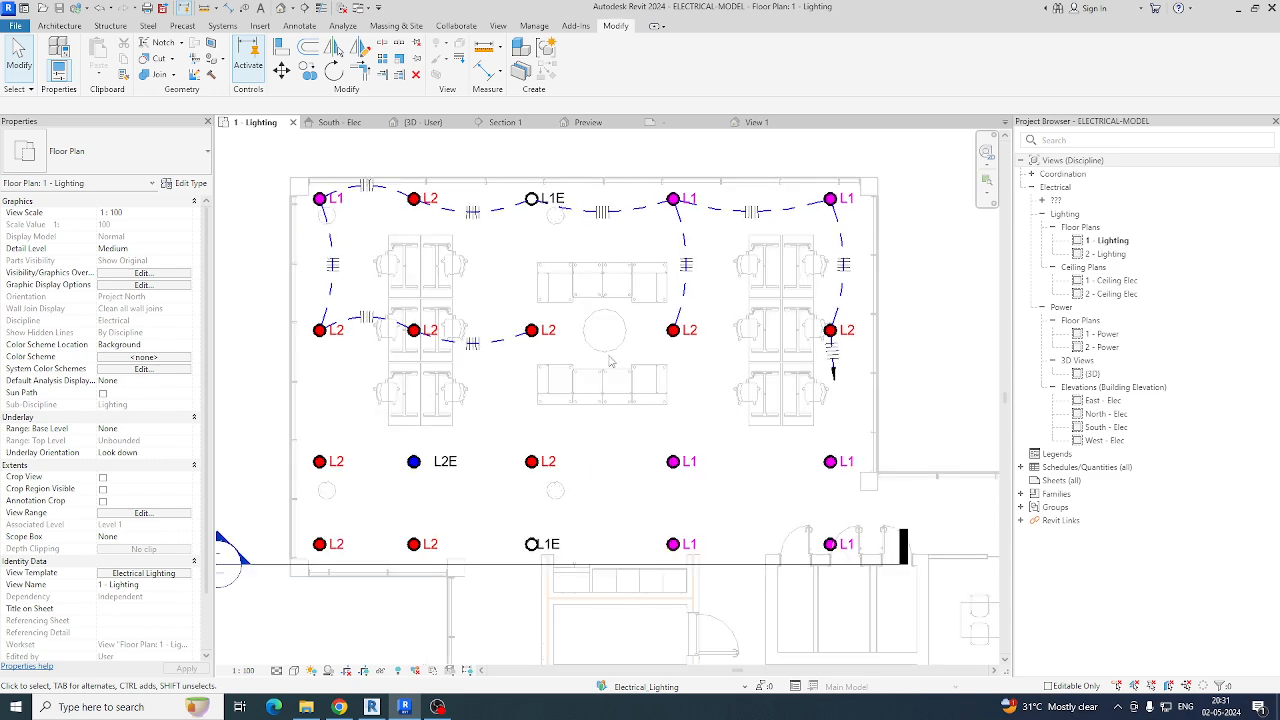
{"action": "middle_click_drag", "start_coordinate": [684, 389], "coordinate": [688, 353]}
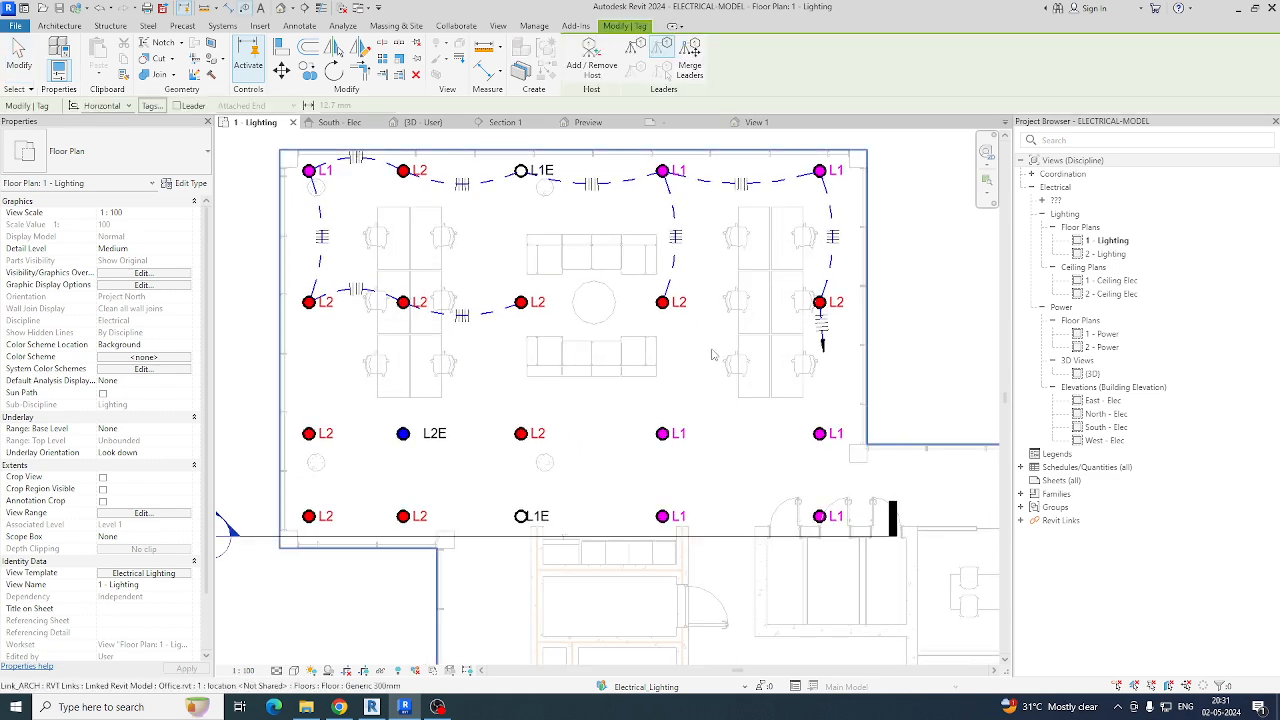
{"action": "left_click", "coordinate": [825, 350]}
{"action": "scroll", "coordinate": [825, 356], "scroll_direction": "up", "scroll_amount": 3}
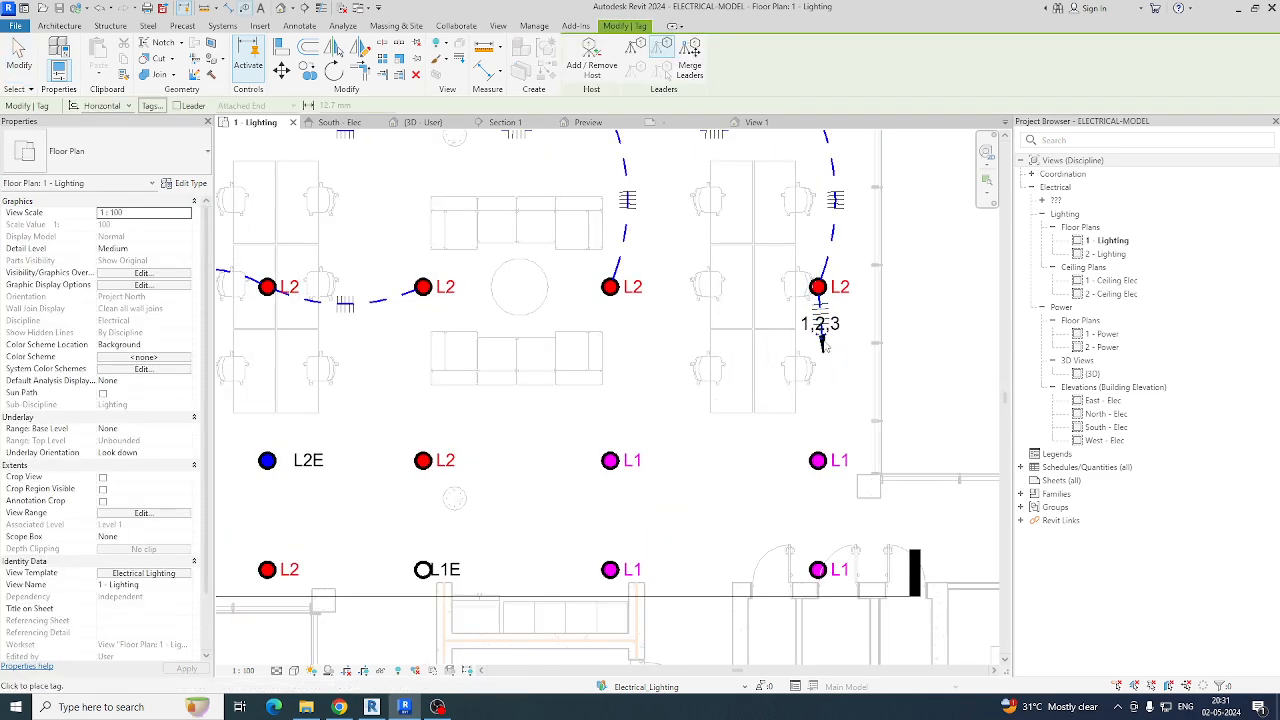
{"action": "left_click_drag", "start_coordinate": [837, 386], "coordinate": [838, 387]}
{"action": "scroll", "coordinate": [838, 388], "scroll_direction": "up", "scroll_amount": 3}
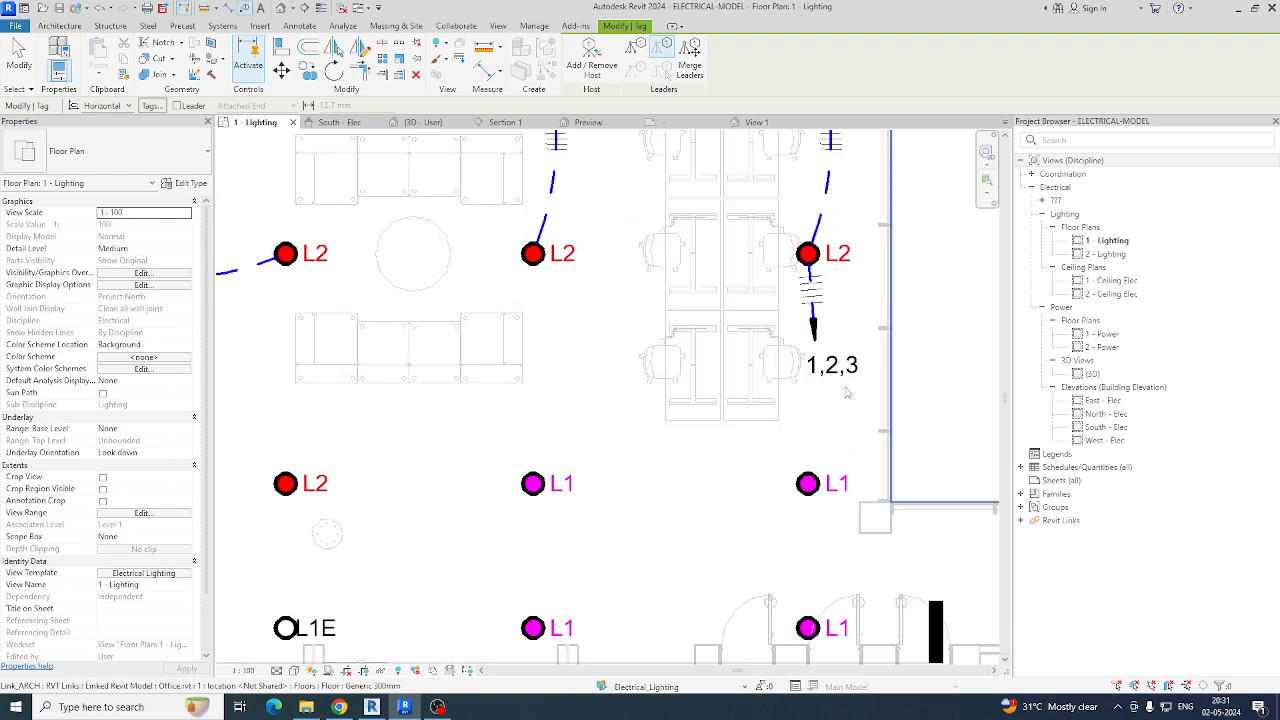
{"action": "middle_click_drag", "start_coordinate": [767, 378], "coordinate": [777, 400]}
Step: Finish tagging and select the DB-LIGHTING board in the plan to reach its circuiting properties
{"action": "scroll", "coordinate": [772, 392], "scroll_direction": "down", "scroll_amount": 3}
{"action": "middle_click_drag", "start_coordinate": [700, 400], "coordinate": [846, 286]}
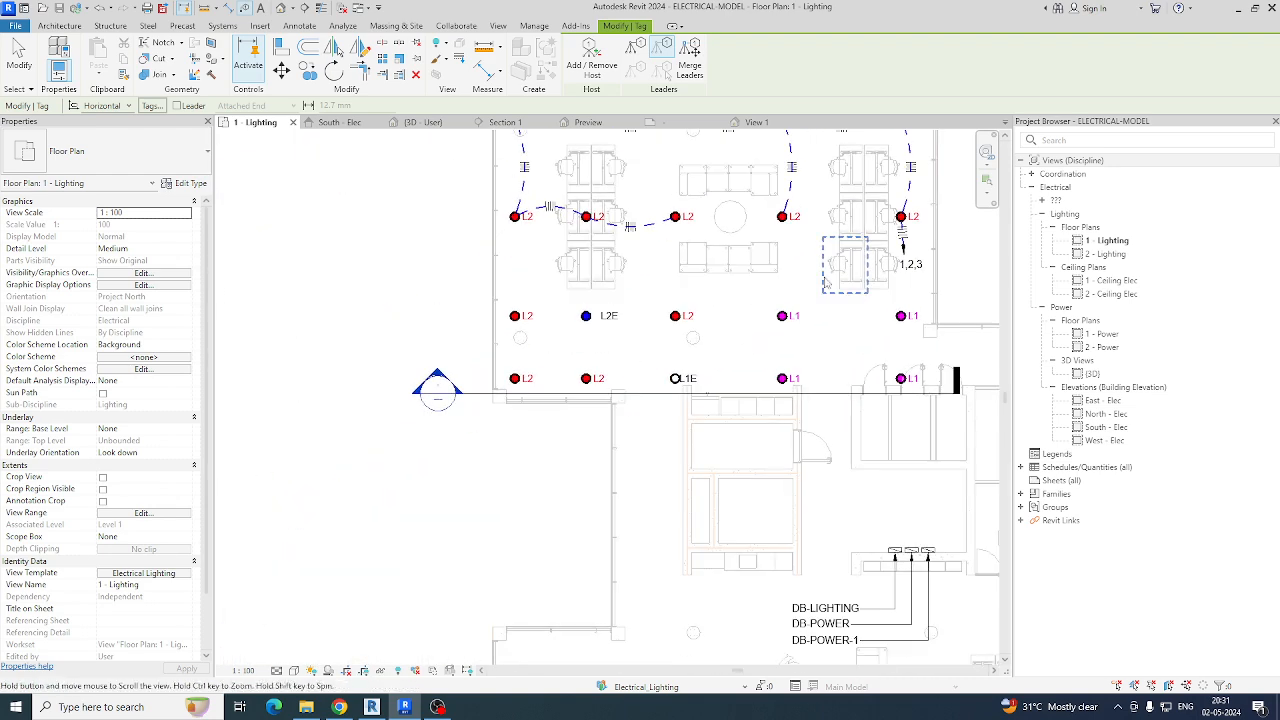
{"action": "middle_click_drag", "start_coordinate": [703, 456], "coordinate": [616, 373]}
{"action": "scroll", "coordinate": [840, 480], "scroll_direction": "up", "scroll_amount": 5}
{"action": "left_click", "coordinate": [720, 408]}
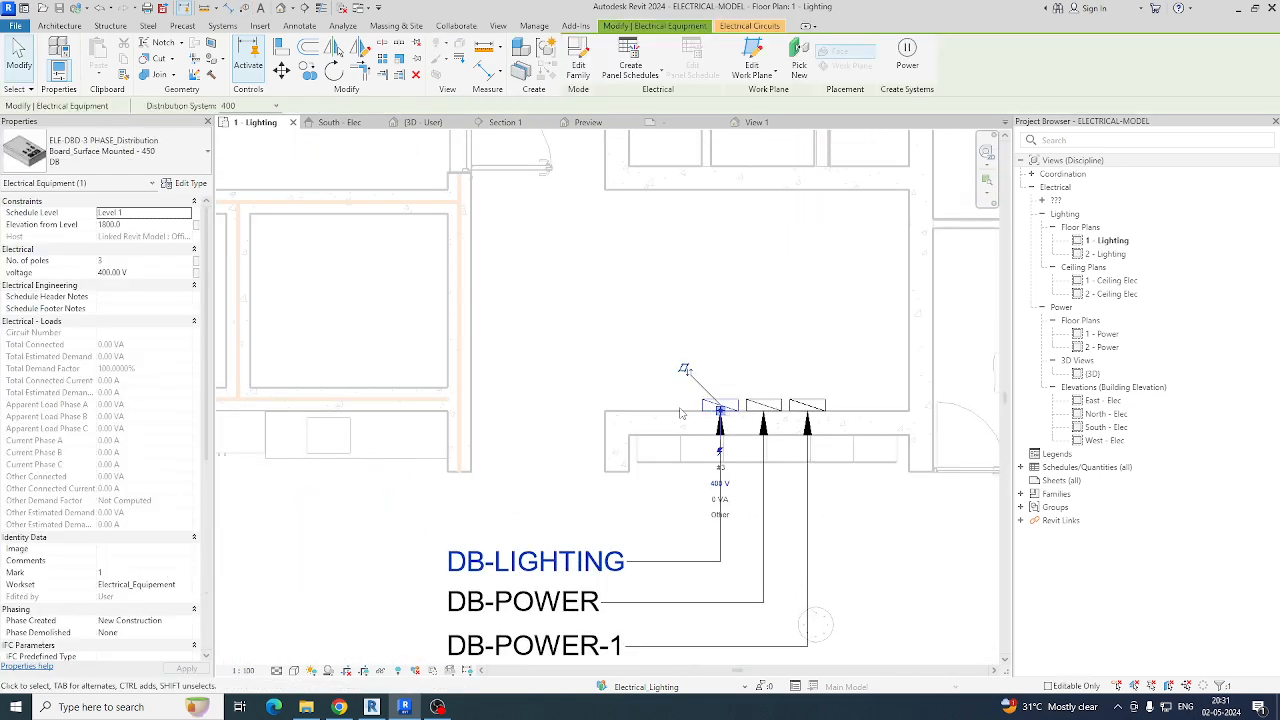
{"action": "scroll", "coordinate": [202, 490], "scroll_direction": "down", "scroll_amount": 5}
{"action": "scroll", "coordinate": [202, 490], "scroll_direction": "down", "scroll_amount": 5}
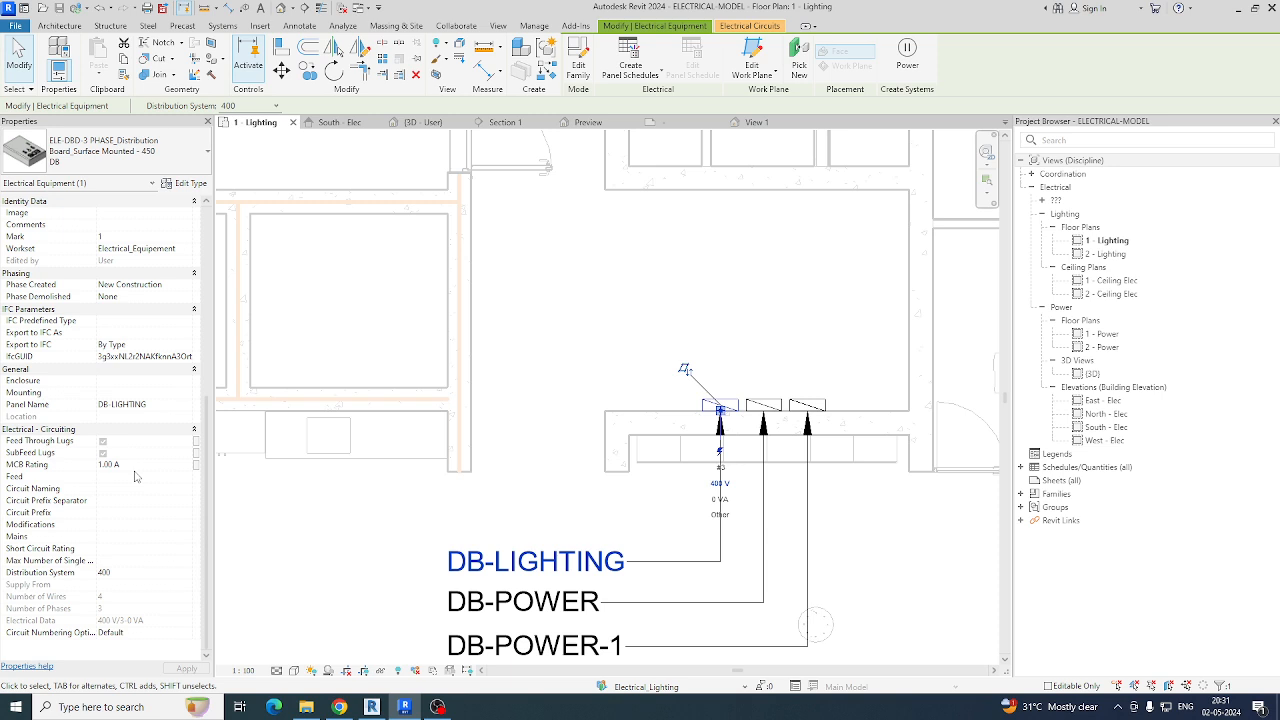
Step: Switch the board's circuit numbering option to Continue Numbering and return it to Default
{"action": "left_click", "coordinate": [185, 635]}
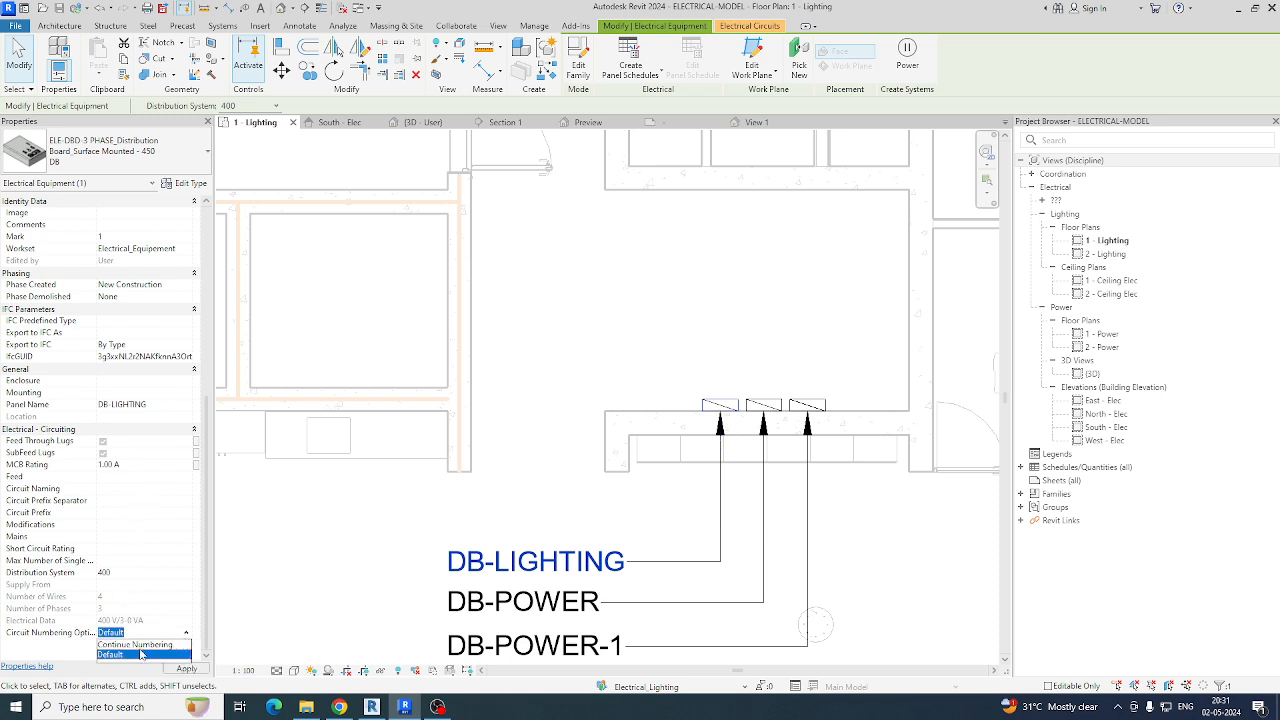
{"action": "left_click", "coordinate": [142, 654]}
{"action": "left_click", "coordinate": [185, 635]}
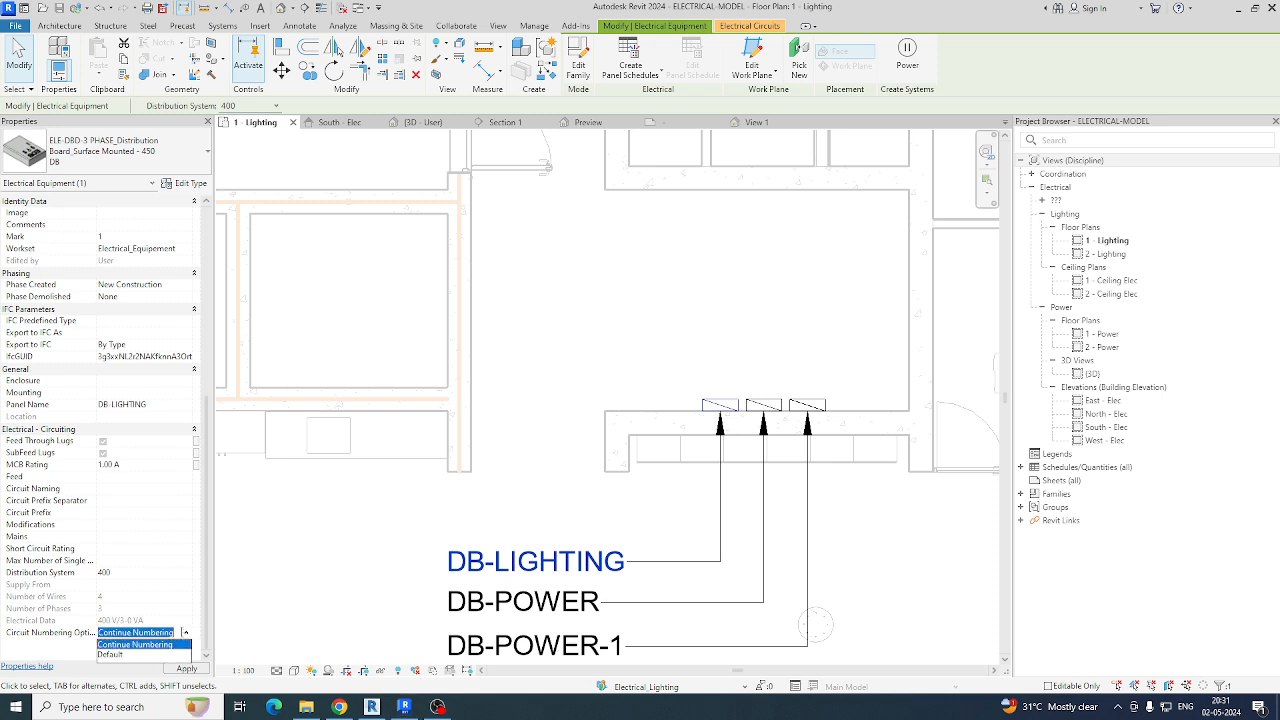
{"action": "left_click", "coordinate": [122, 656]}
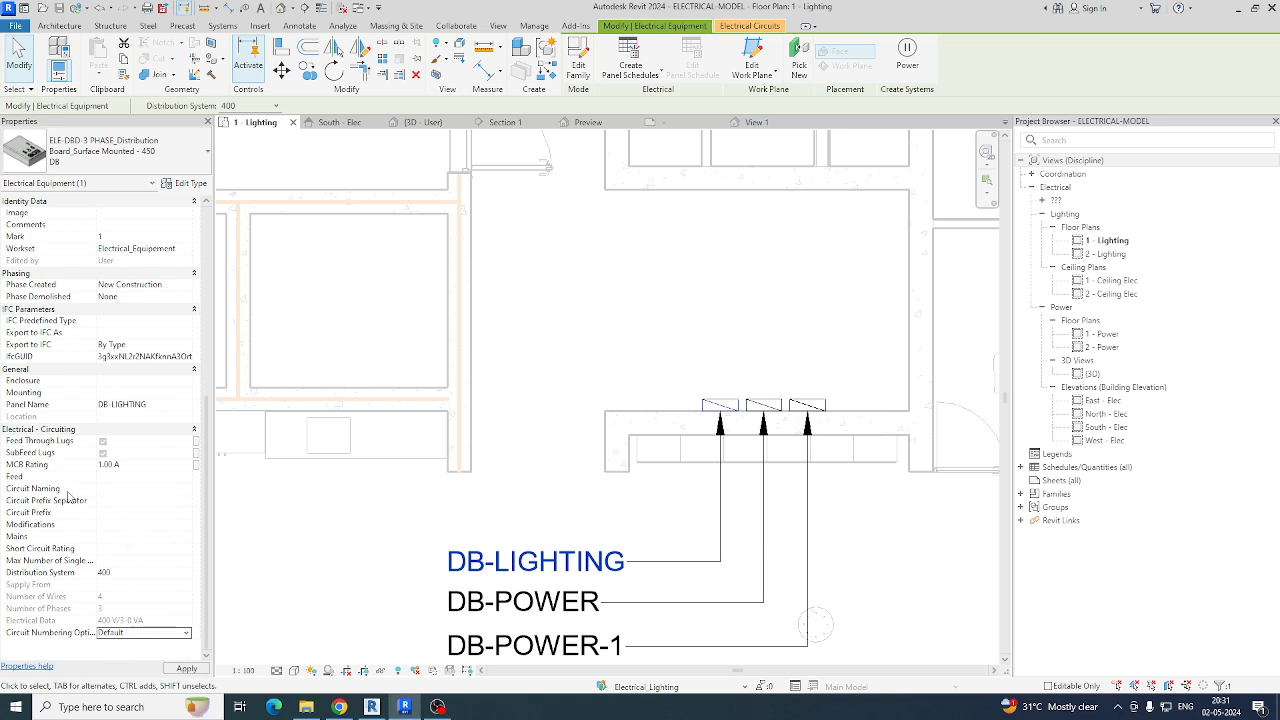
Step: Set the DB-LIGHTING board's circuit naming to By Phase and check the home-run wire tag
{"action": "left_click", "coordinate": [185, 489]}
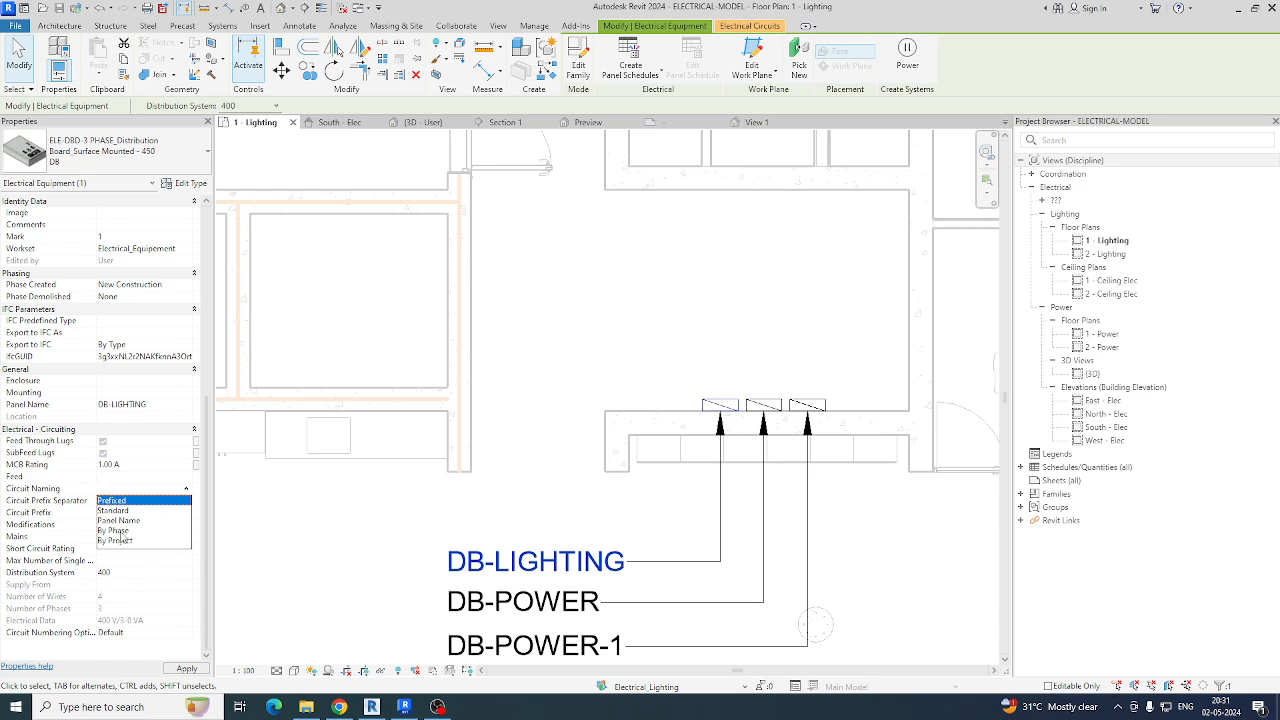
{"action": "left_click", "coordinate": [121, 532]}
{"action": "scroll", "coordinate": [546, 470], "scroll_direction": "down", "scroll_amount": 3}
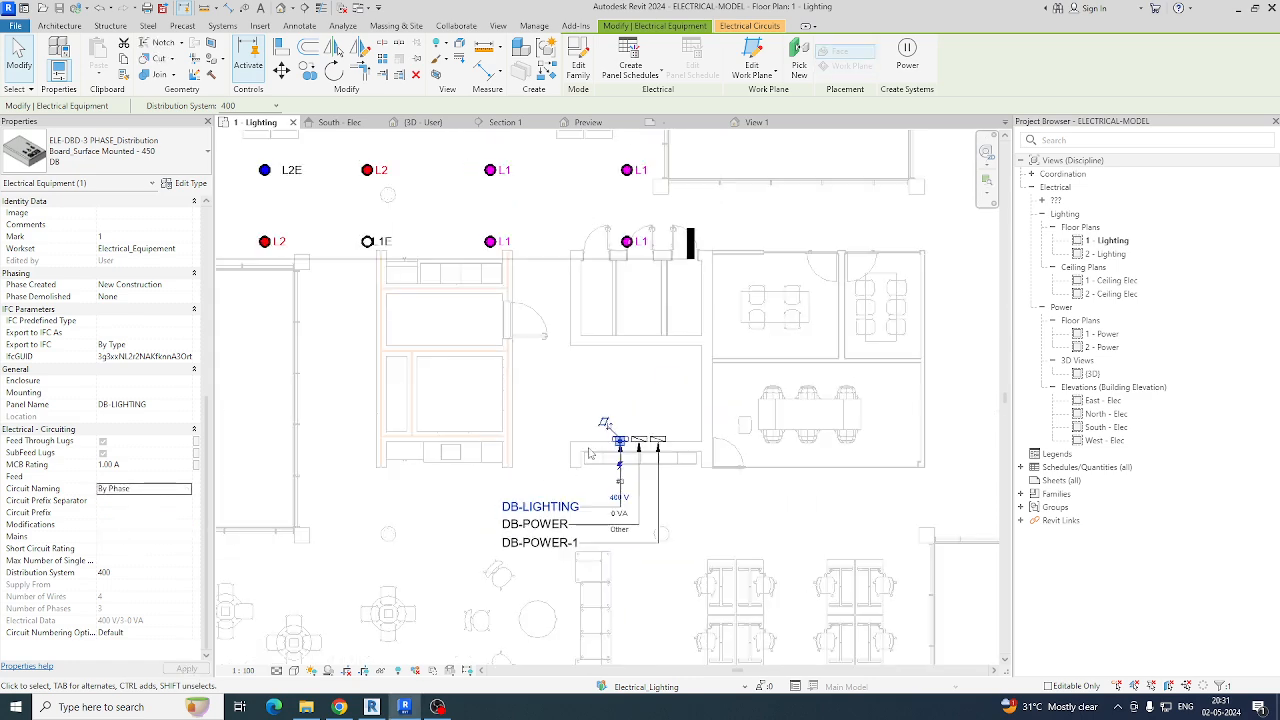
{"action": "left_click", "coordinate": [660, 380]}
{"action": "middle_click_drag", "start_coordinate": [654, 400], "coordinate": [654, 562]}
{"action": "scroll", "coordinate": [640, 295], "scroll_direction": "up", "scroll_amount": 4}
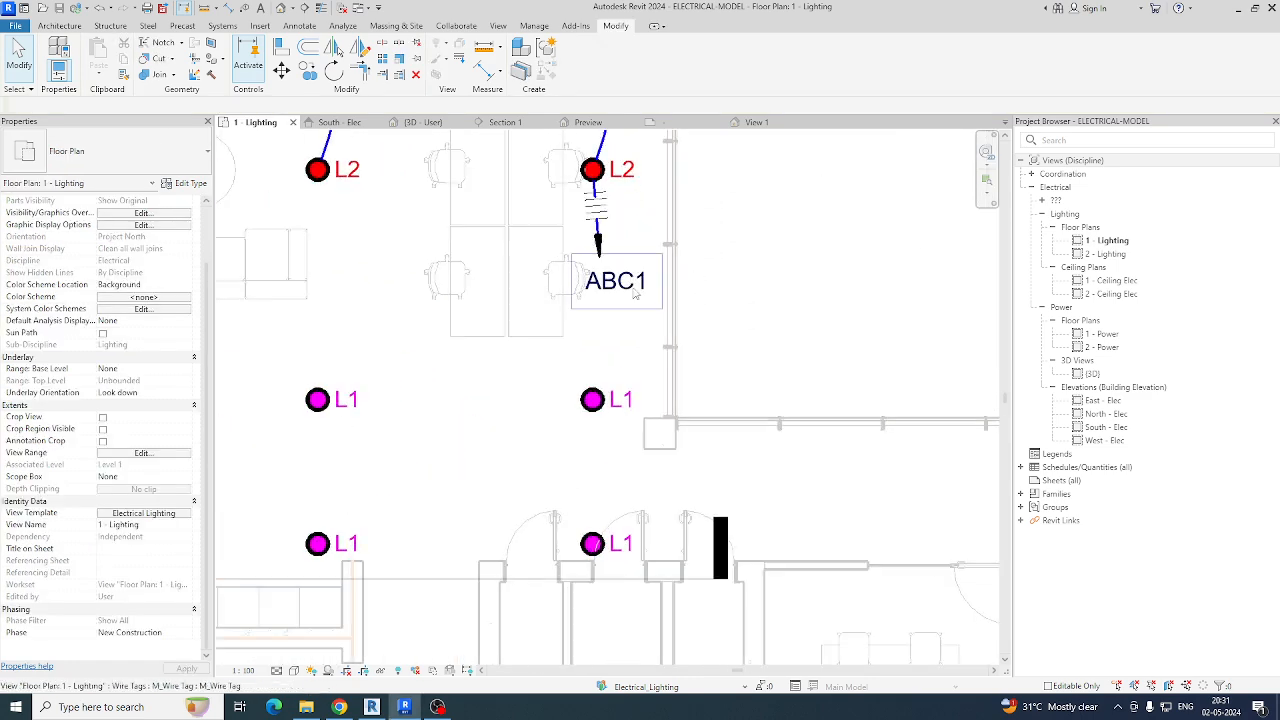
{"action": "middle_click_drag", "start_coordinate": [643, 305], "coordinate": [634, 446]}
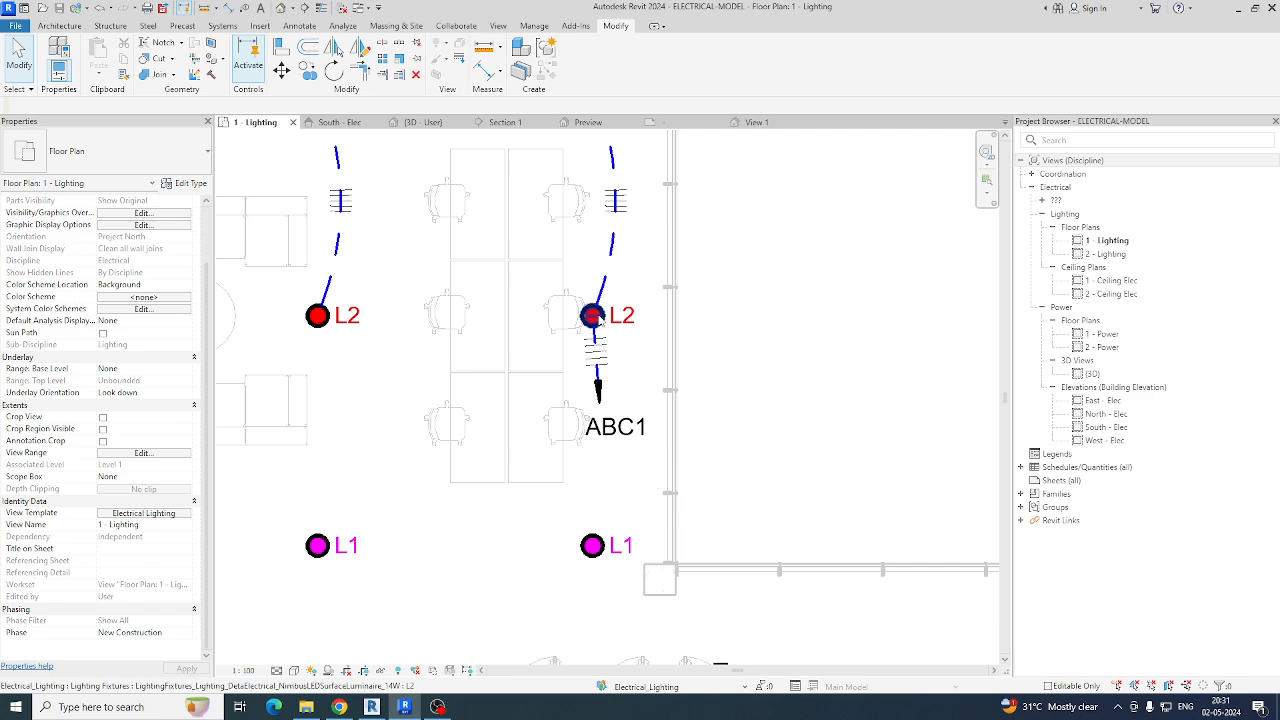
Step: Inspect the panel and circuit number of the L2 fixture at the home run, and the properties of its wire tag
{"action": "left_click", "coordinate": [592, 314]}
{"action": "scroll", "coordinate": [598, 378], "scroll_direction": "up", "scroll_amount": 2}
{"action": "scroll", "coordinate": [605, 379], "scroll_direction": "up", "scroll_amount": 2}
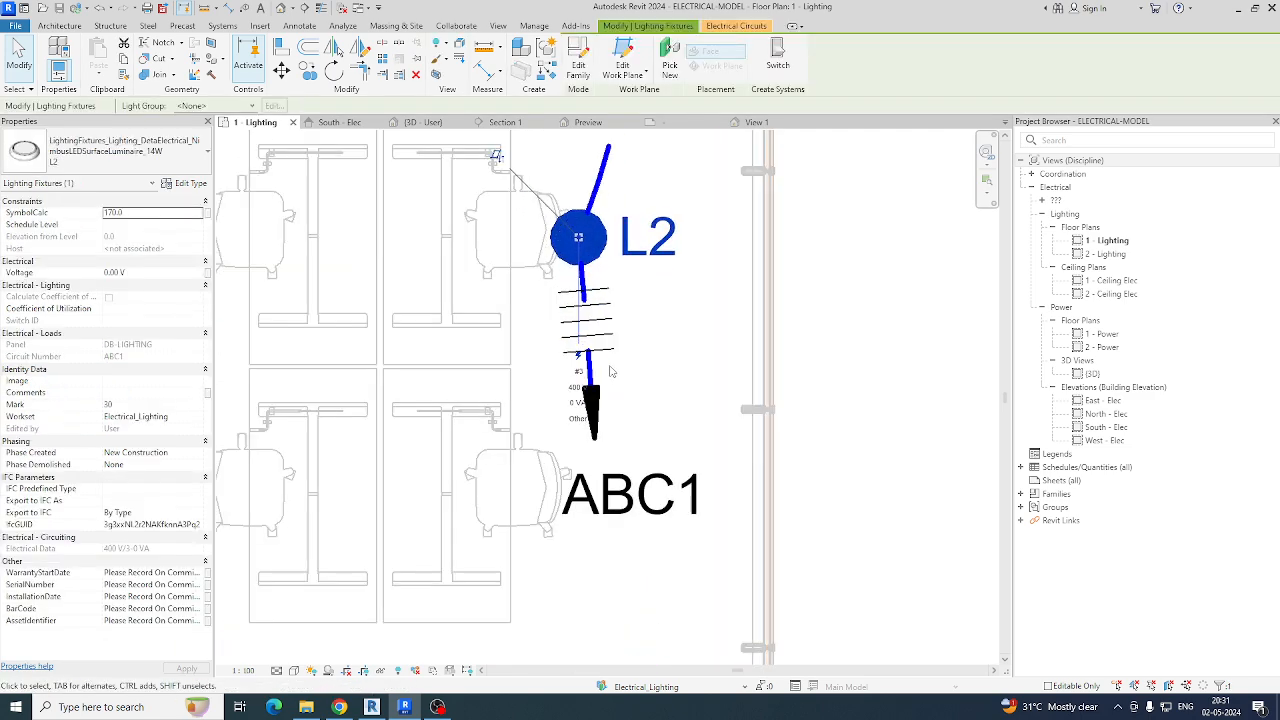
{"action": "scroll", "coordinate": [625, 483], "scroll_direction": "down", "scroll_amount": 3}
{"action": "key", "text": "Escape"}
{"action": "middle_click_drag", "start_coordinate": [635, 497], "coordinate": [694, 488]}
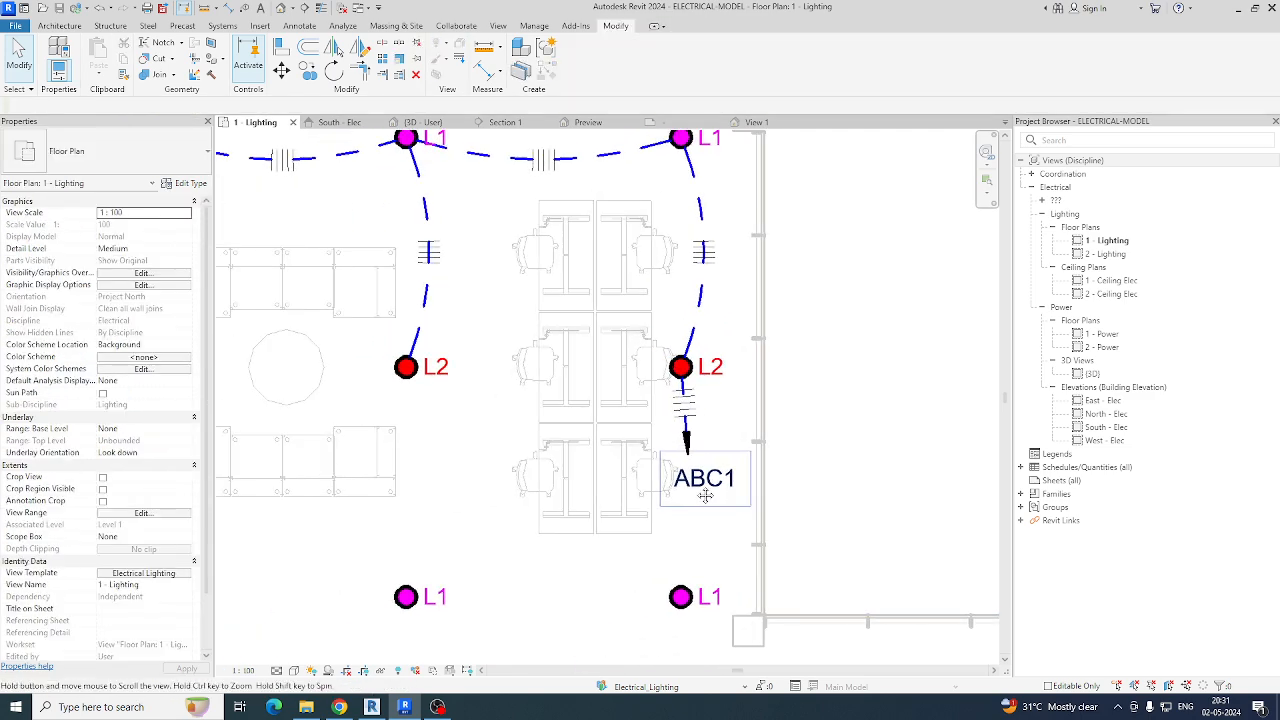
{"action": "left_click", "coordinate": [694, 488]}
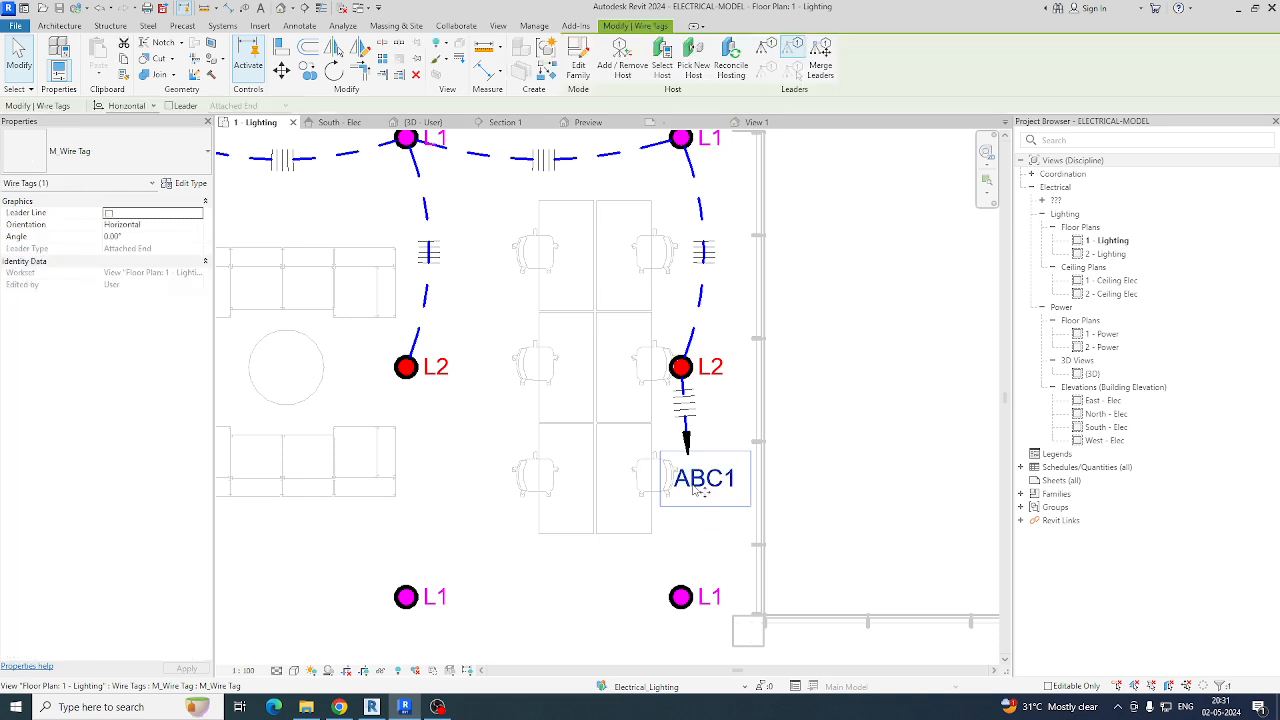
Step: Set the labels for circuit naming by phase to R, Y and B in the general electrical settings
{"action": "key", "text": "Escape"}
{"action": "key", "text": "e"}
{"action": "key", "text": "s"}
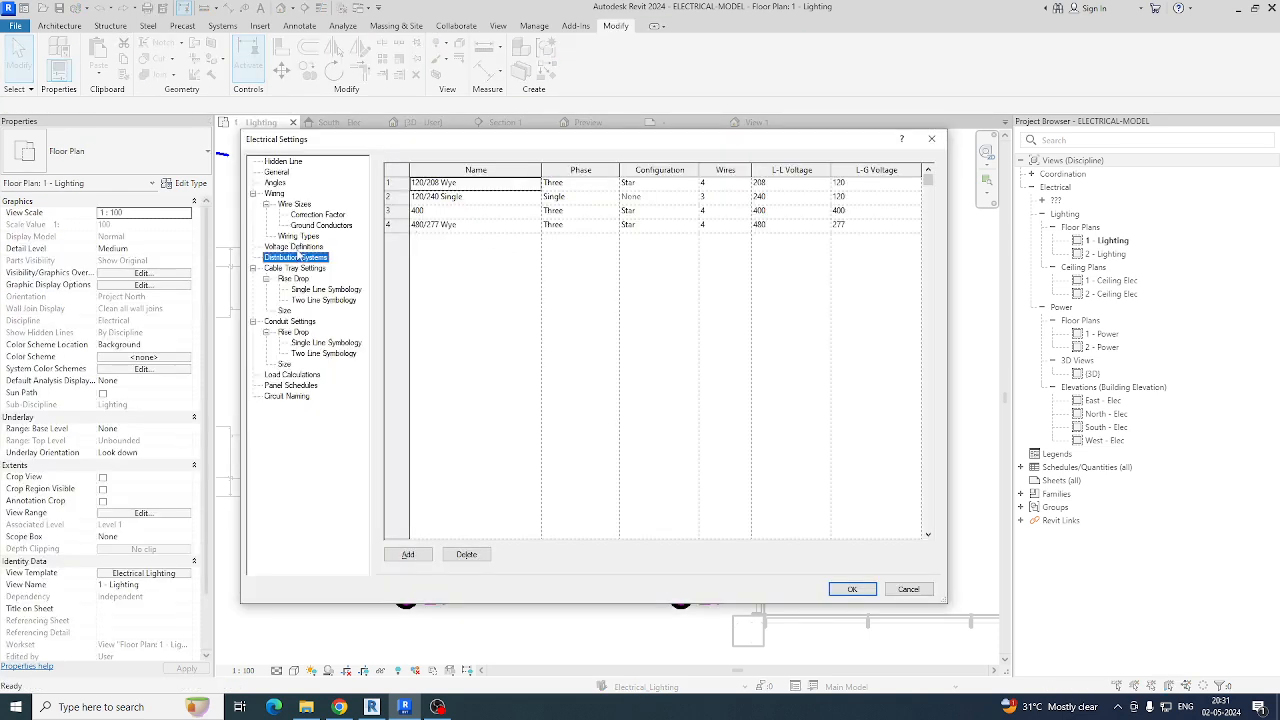
{"action": "left_click", "coordinate": [299, 247]}
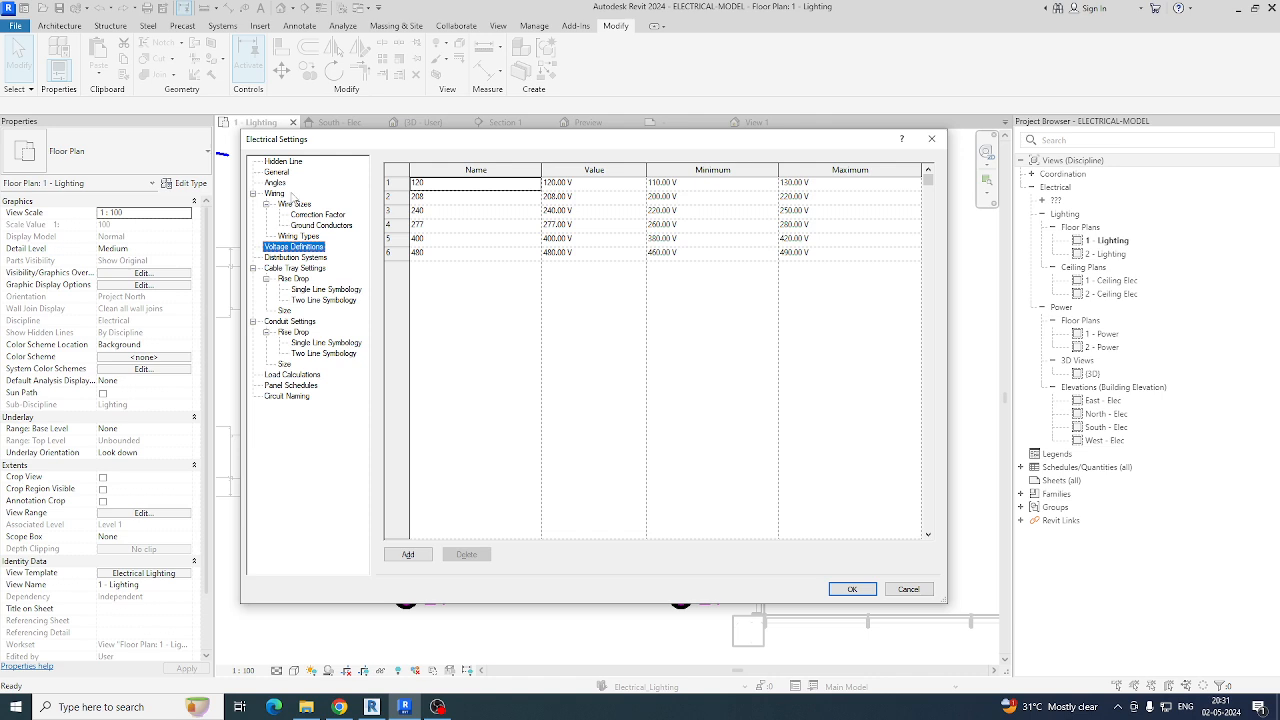
{"action": "left_click", "coordinate": [281, 175]}
{"action": "left_click", "coordinate": [680, 221]}
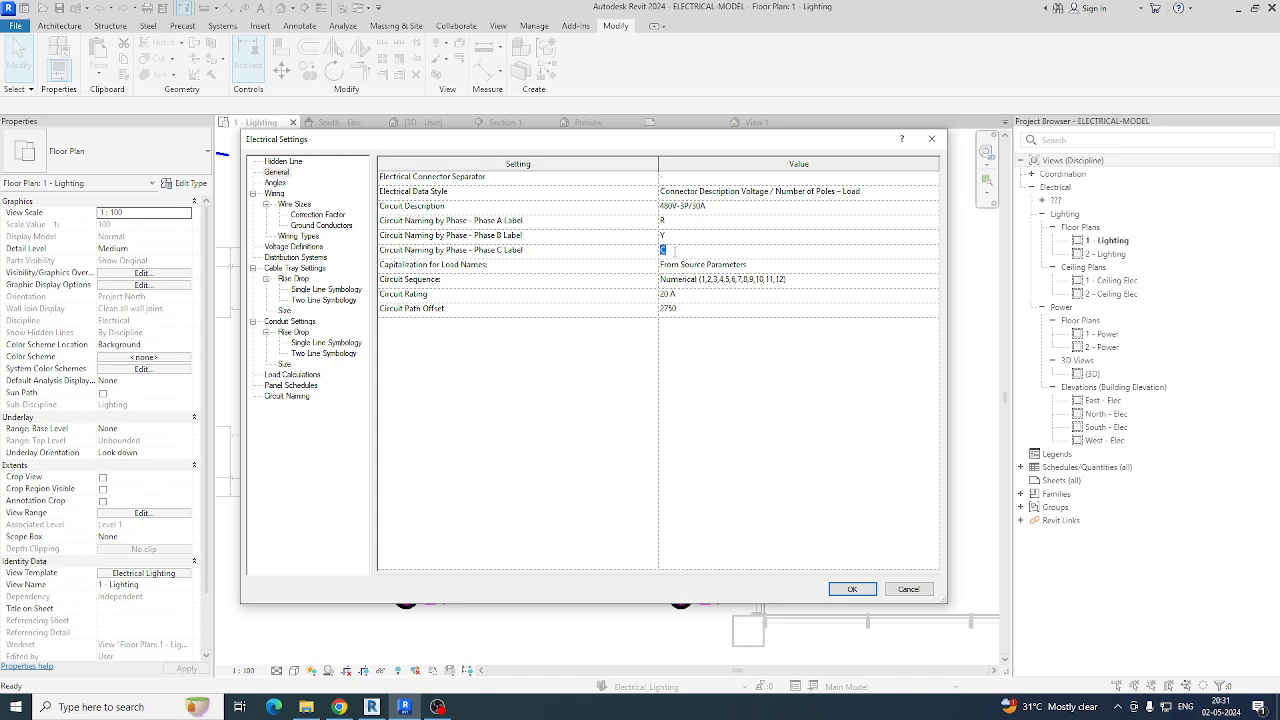
{"action": "left_click", "coordinate": [849, 589]}
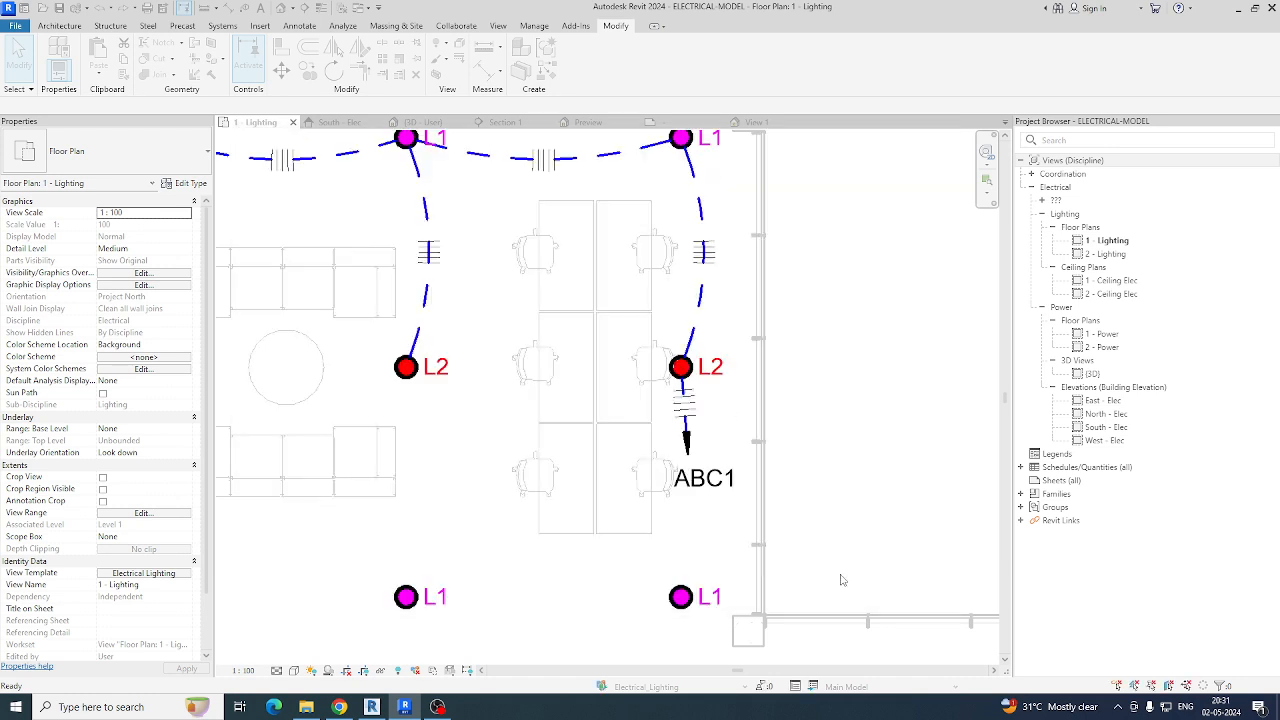
Step: Edit the L2 lighting fixture's family and set its power connector's number of poles to 1
{"action": "left_click", "coordinate": [405, 367]}
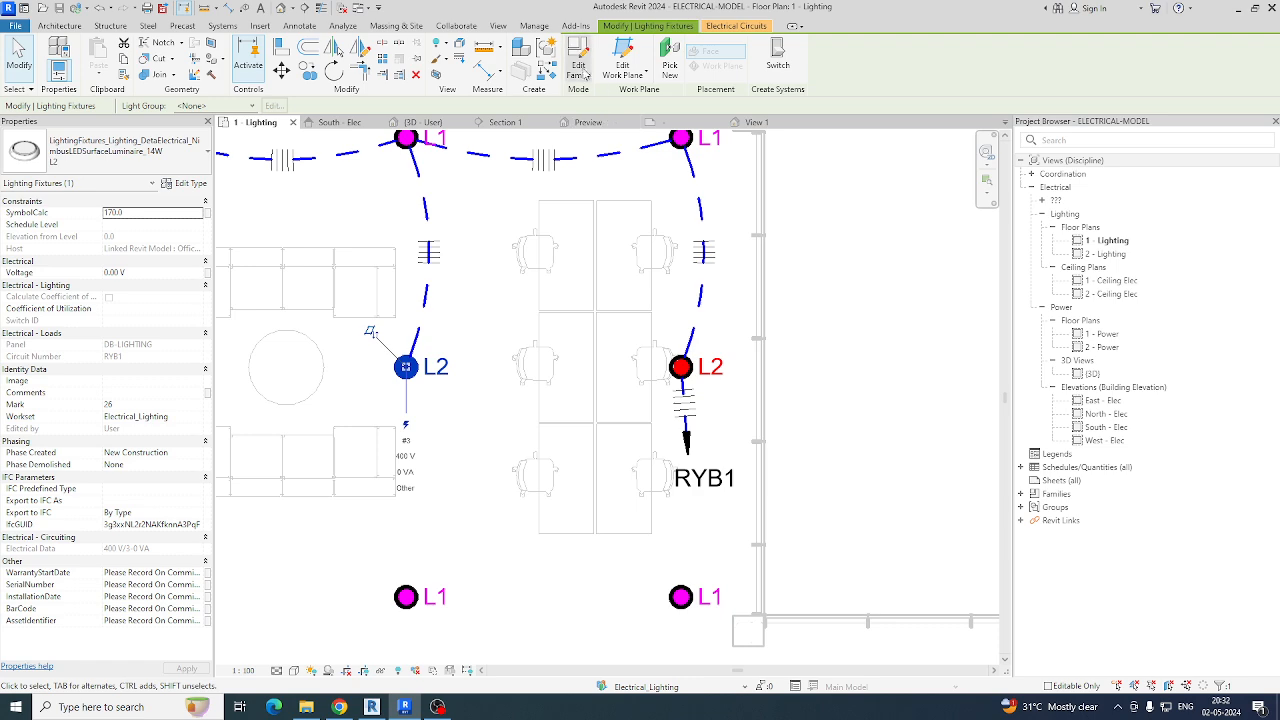
{"action": "left_click", "coordinate": [581, 68]}
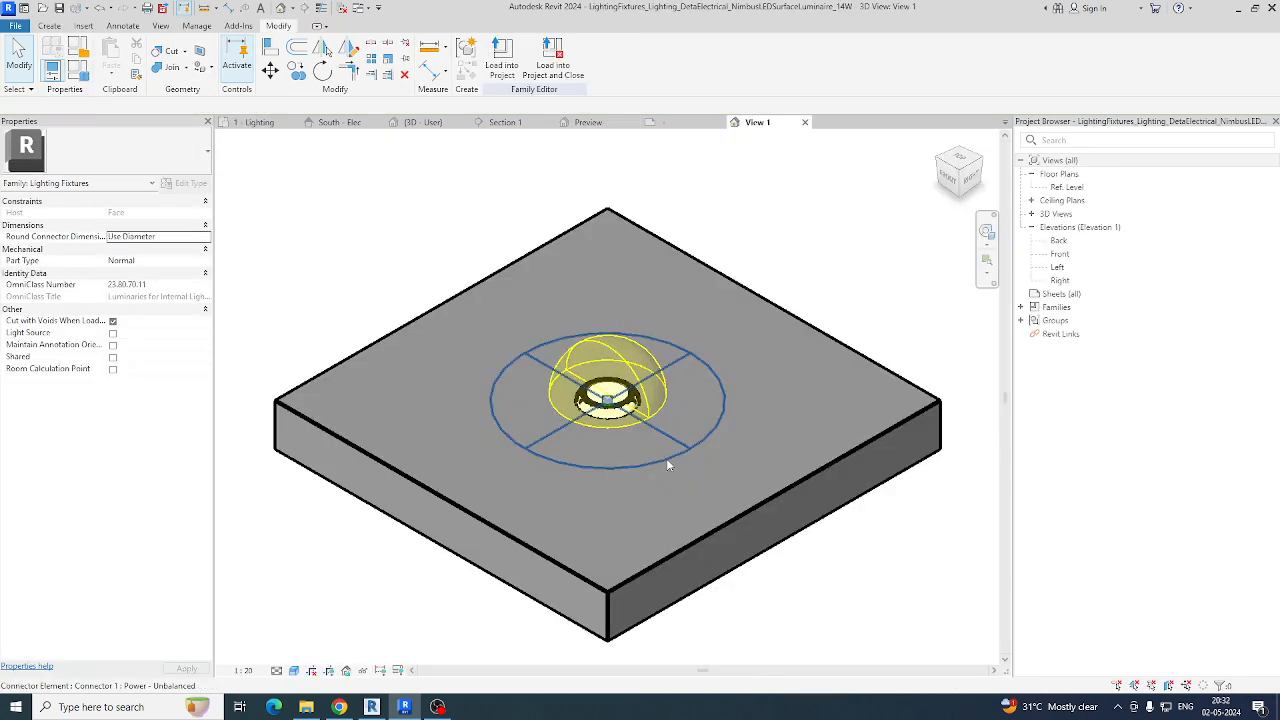
{"action": "left_click", "coordinate": [667, 462]}
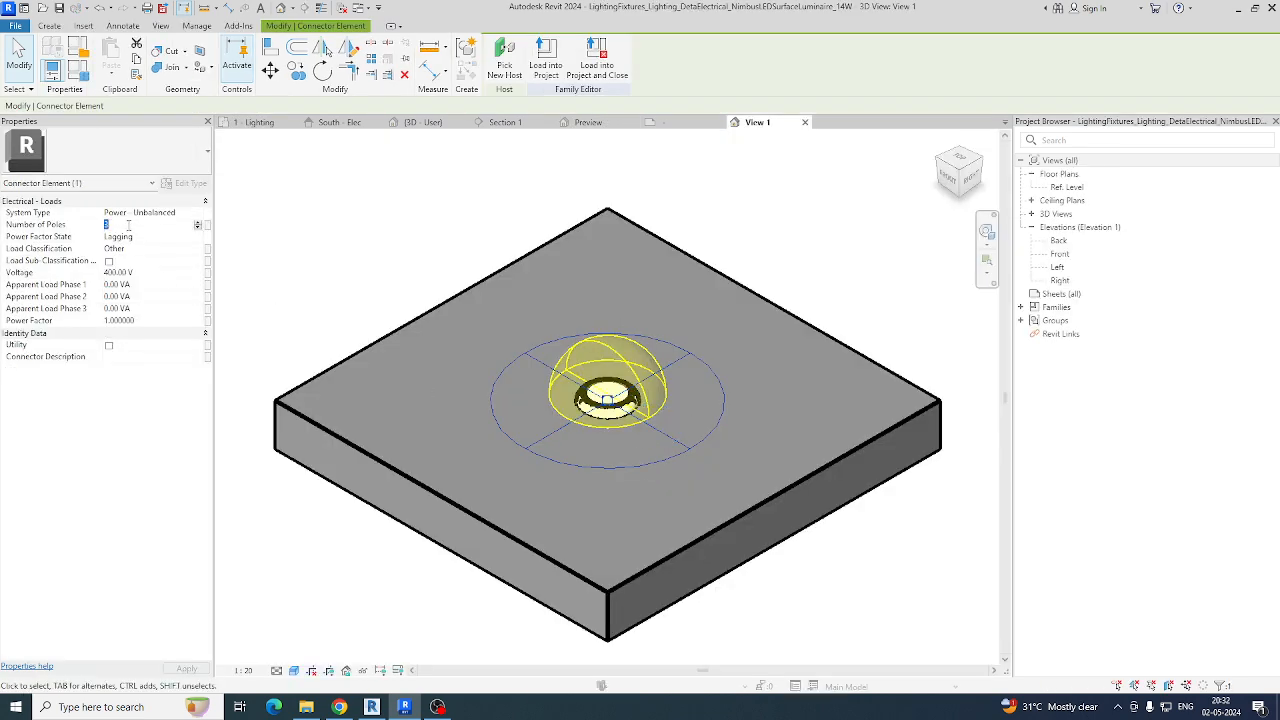
{"action": "left_click", "coordinate": [266, 500]}
Step: Load the fixture family into ELECTRICAL-MODEL, overwriting the existing version and its parameter values, and disconnect the mismatched fixtures from their circuit
{"action": "left_click", "coordinate": [499, 66]}
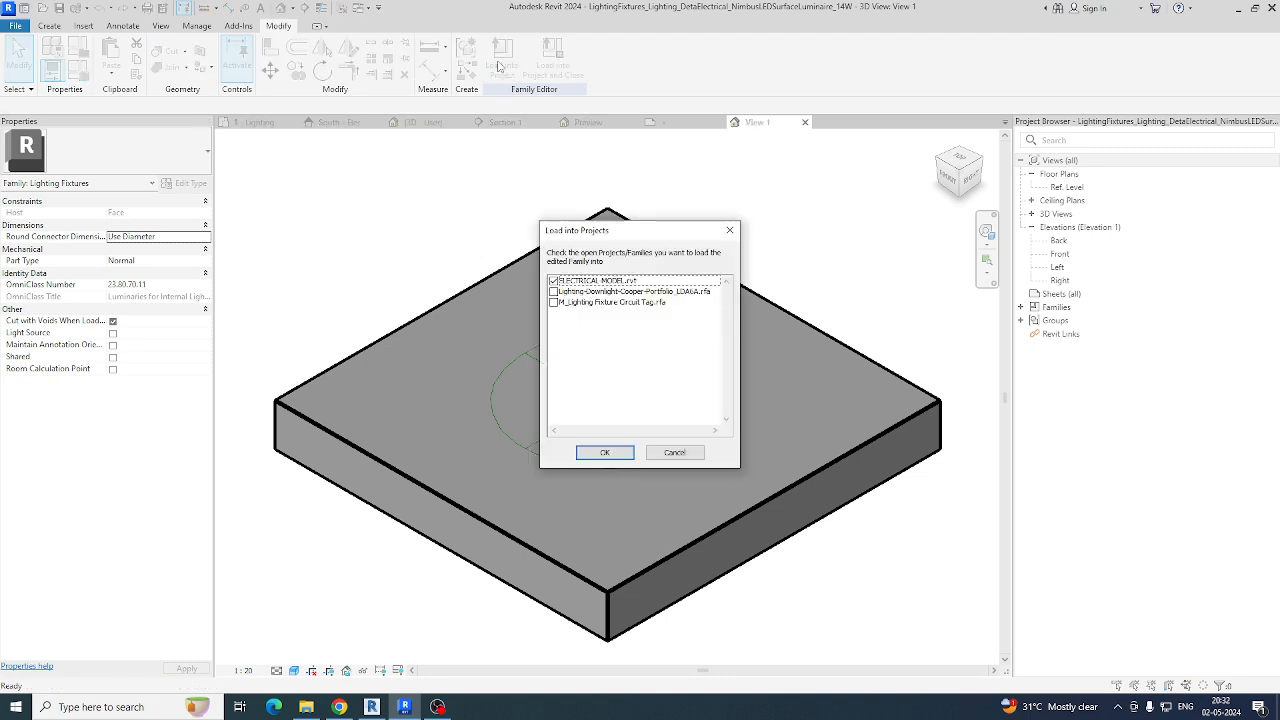
{"action": "left_click", "coordinate": [600, 453]}
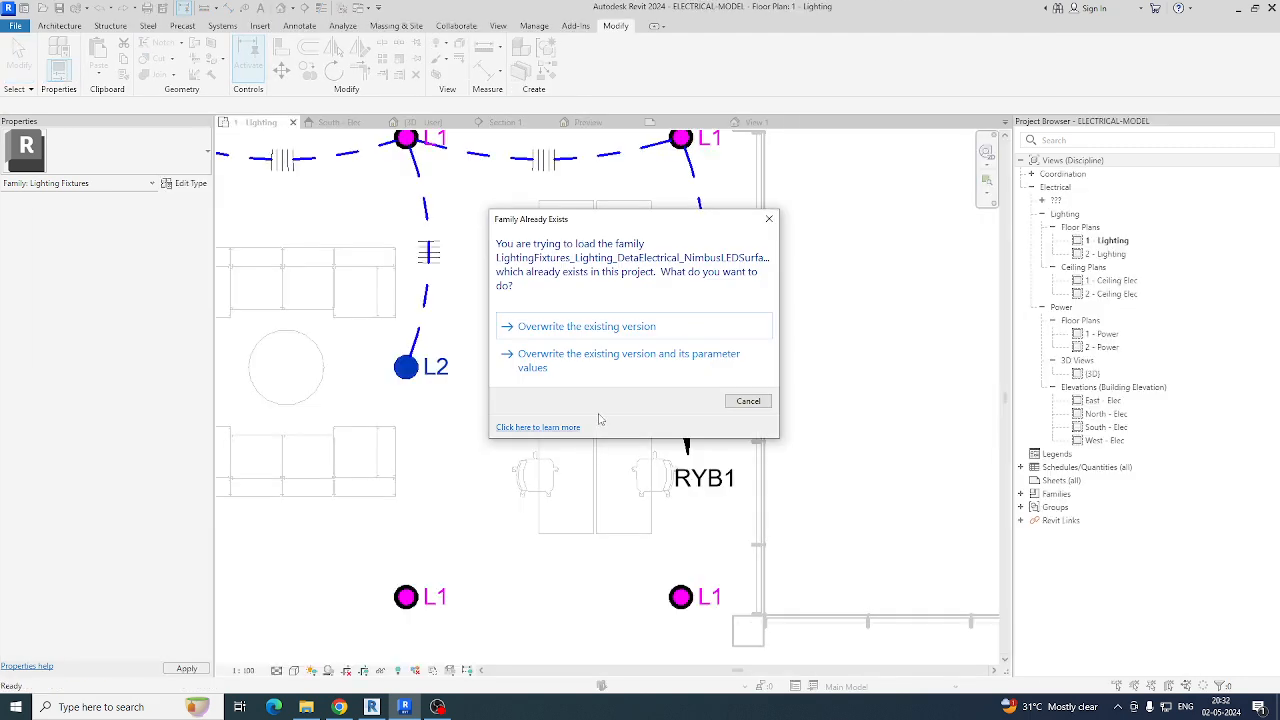
{"action": "left_click", "coordinate": [576, 353]}
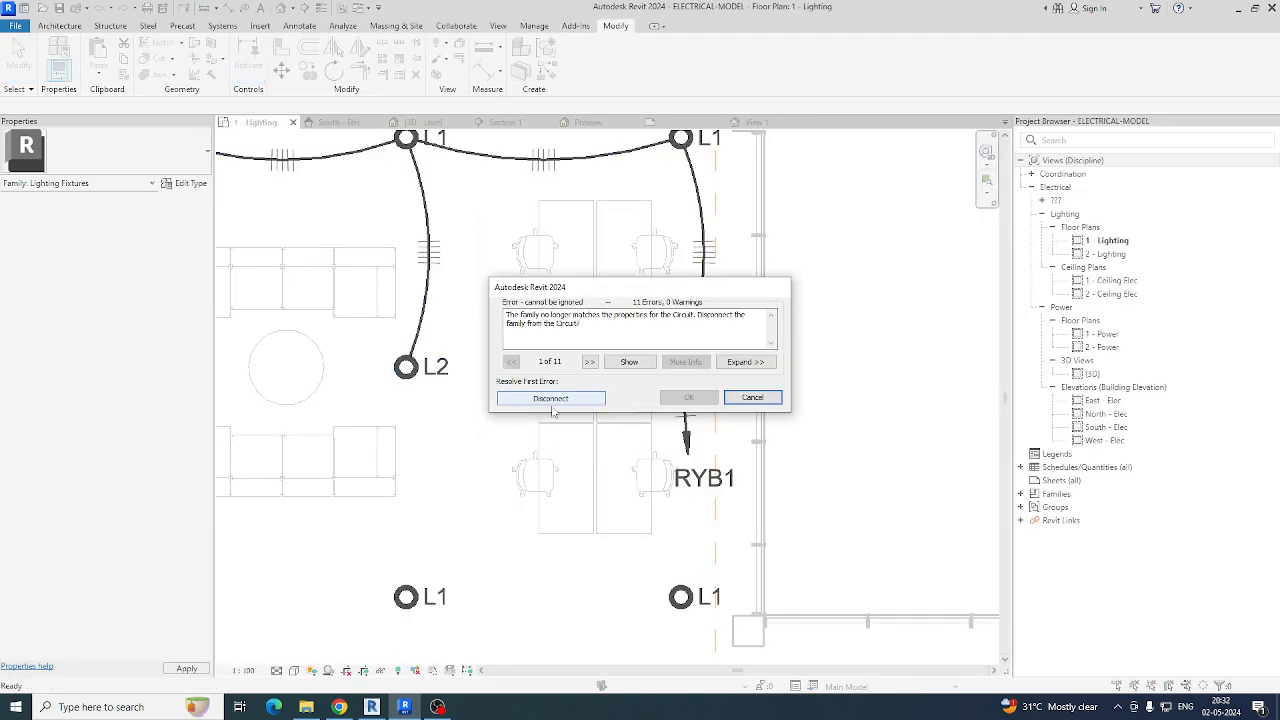
{"action": "left_click", "coordinate": [552, 405]}
{"action": "left_click", "coordinate": [688, 398]}
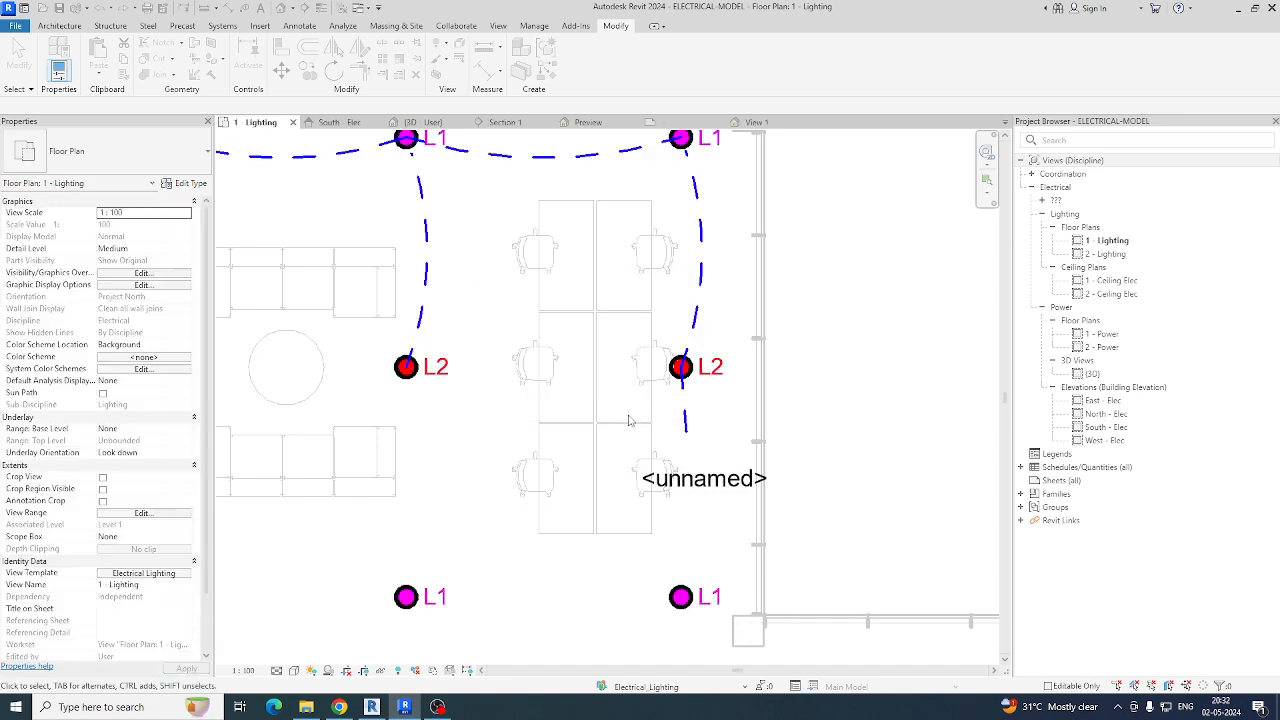
Step: Delete the two eastern wires joining the L1 and L2 rows, plus the unnamed home-run tag and its wire
{"action": "scroll", "coordinate": [680, 330], "scroll_direction": "down", "scroll_amount": 3}
{"action": "left_click", "coordinate": [676, 323]}
{"action": "key", "text": "Delete"}
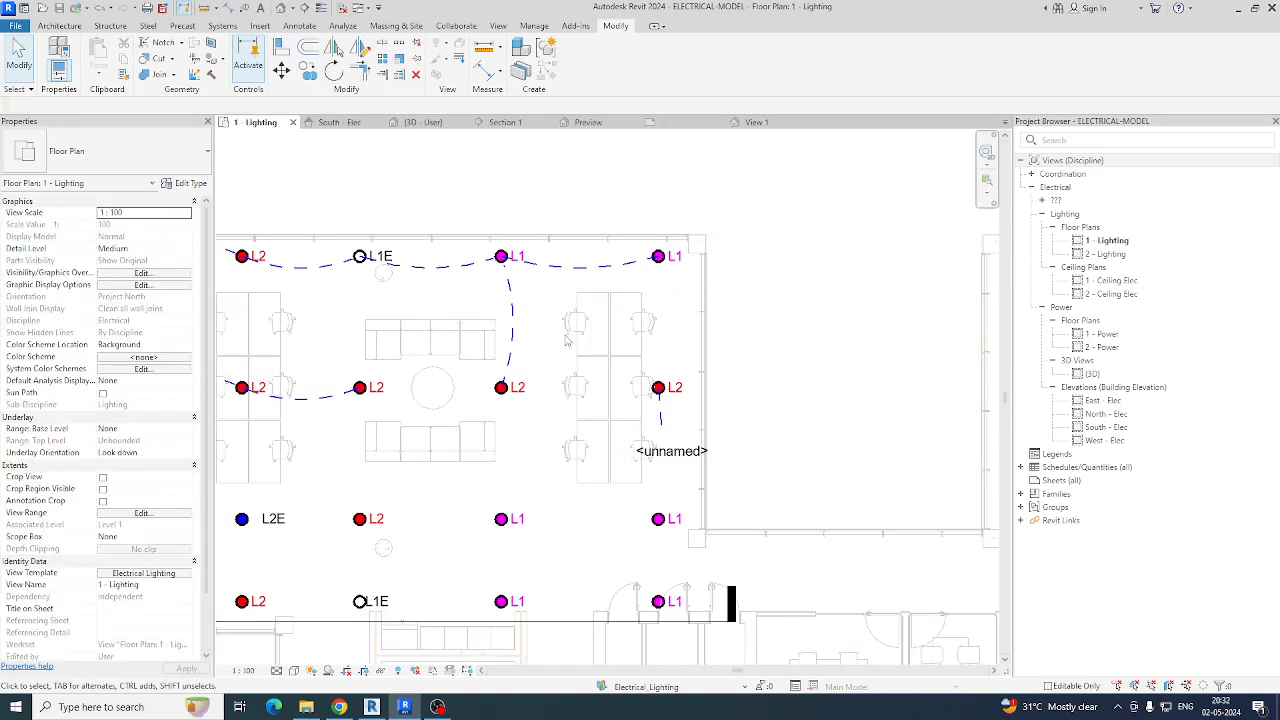
{"action": "left_click", "coordinate": [513, 330]}
{"action": "key", "text": "Delete"}
{"action": "left_click", "coordinate": [659, 447]}
{"action": "key", "text": "Delete"}
{"action": "left_click", "coordinate": [661, 426]}
{"action": "key", "text": "Delete"}
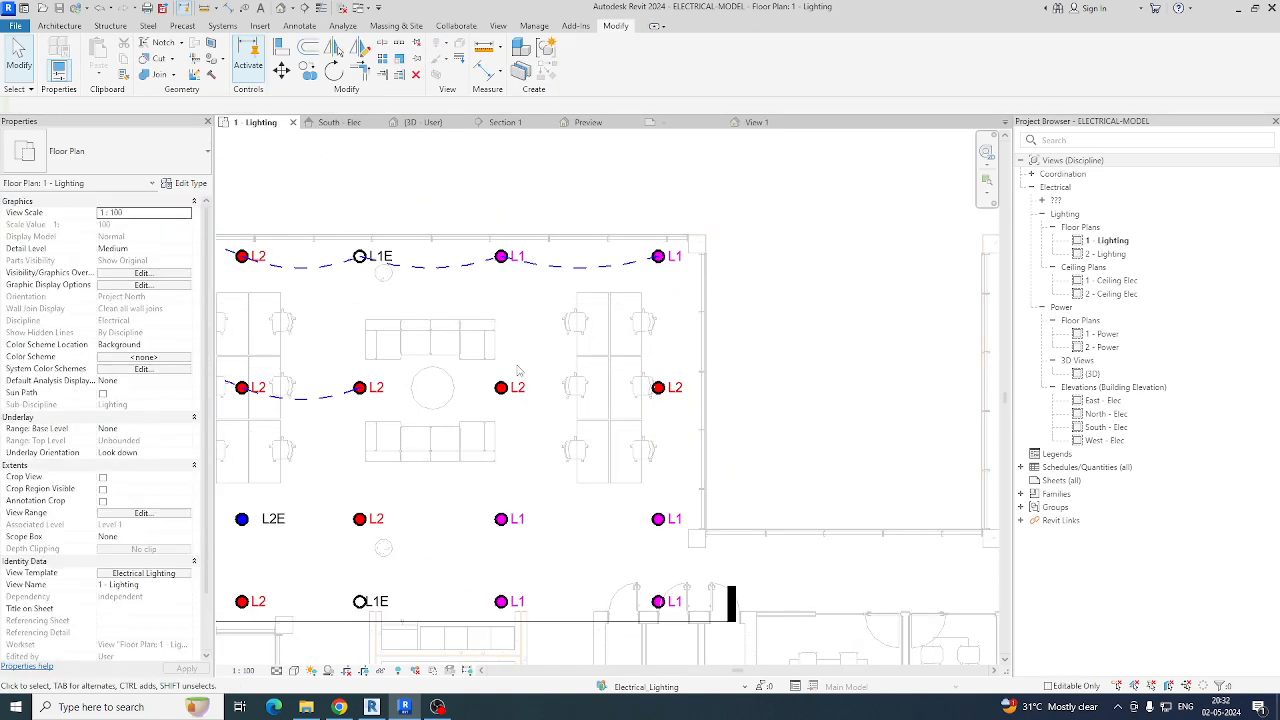
Step: Delete the remaining old wires along the top fixture row, the west side and the second row
{"action": "left_click", "coordinate": [548, 268]}
{"action": "key", "text": "Delete"}
{"action": "left_click", "coordinate": [440, 268]}
{"action": "middle_click_drag", "start_coordinate": [388, 328], "coordinate": [716, 351]}
{"action": "key", "text": "Delete"}
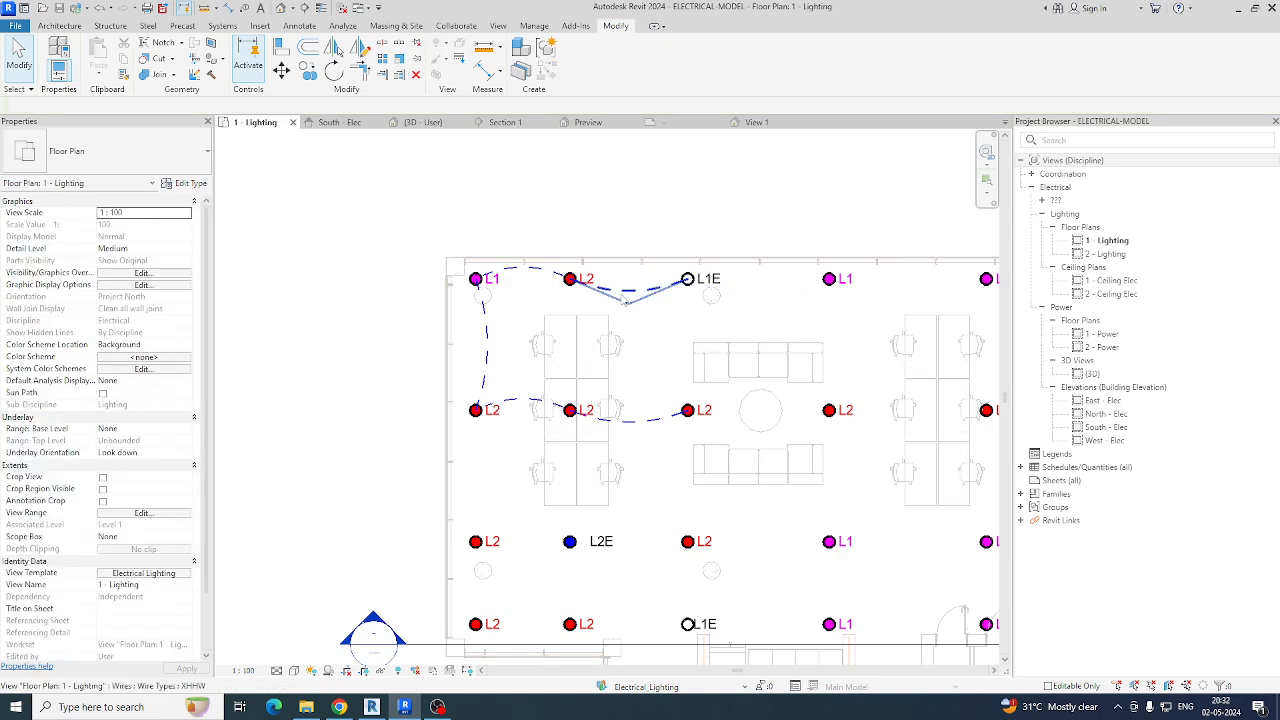
{"action": "left_click", "coordinate": [630, 290]}
{"action": "key", "text": "Delete"}
{"action": "left_click", "coordinate": [530, 268]}
{"action": "key", "text": "Delete"}
{"action": "left_click", "coordinate": [486, 344]}
{"action": "key", "text": "Delete"}
{"action": "left_click", "coordinate": [508, 405]}
{"action": "key", "text": "Delete"}
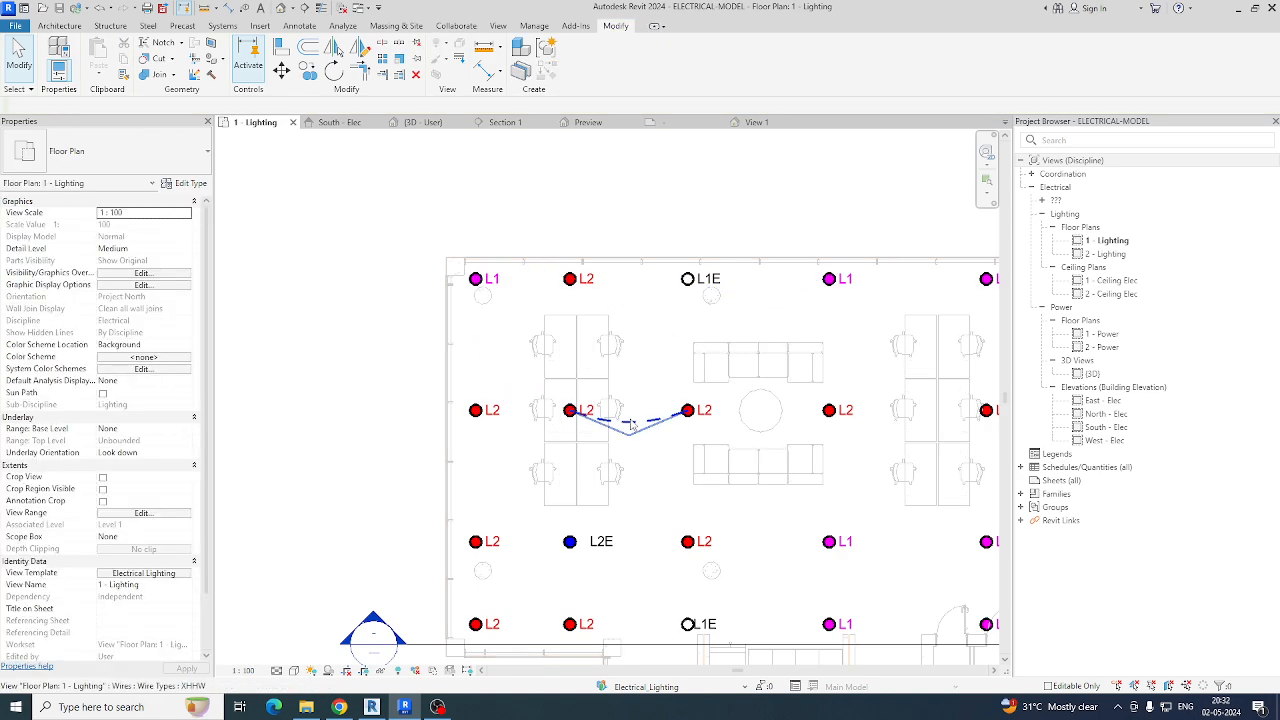
{"action": "left_click", "coordinate": [634, 422]}
{"action": "key", "text": "Delete"}
{"action": "middle_click_drag", "start_coordinate": [636, 430], "coordinate": [535, 413]}
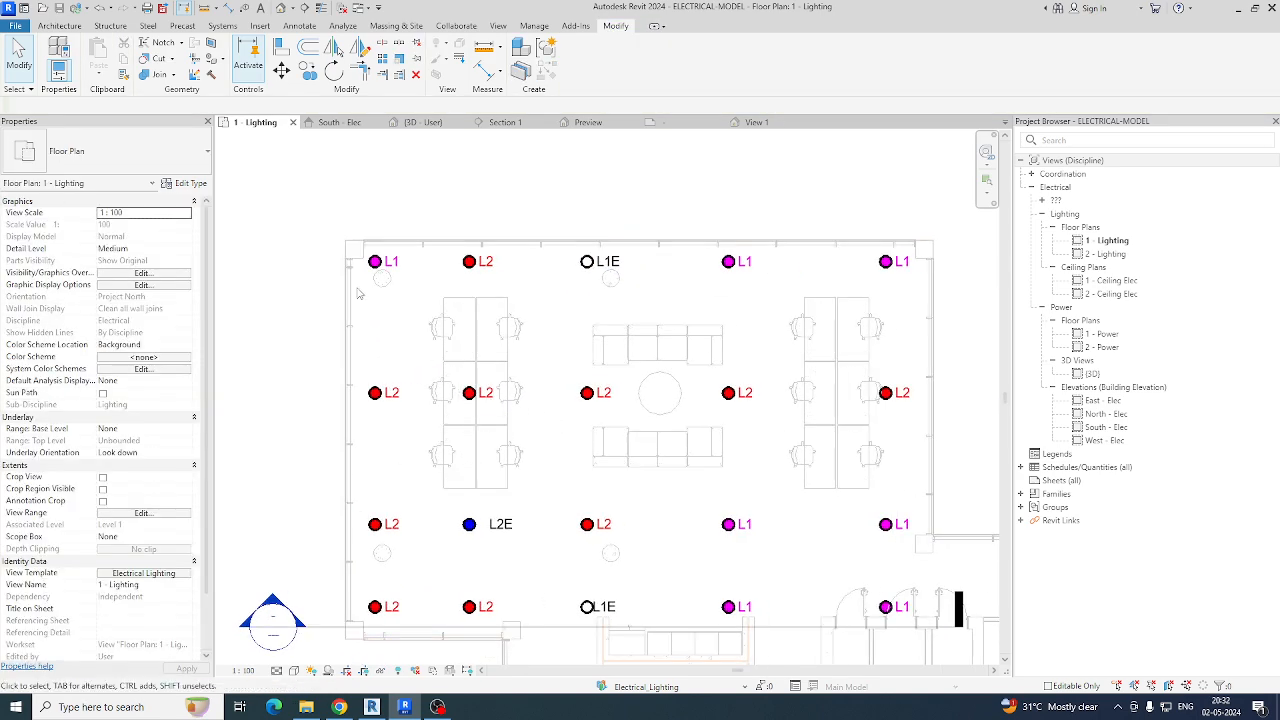
Step: Create a power circuit from the fixtures in the two northern rows, excluding their tags, and convert it to arc wires
{"action": "left_click_drag", "start_coordinate": [274, 232], "coordinate": [942, 451]}
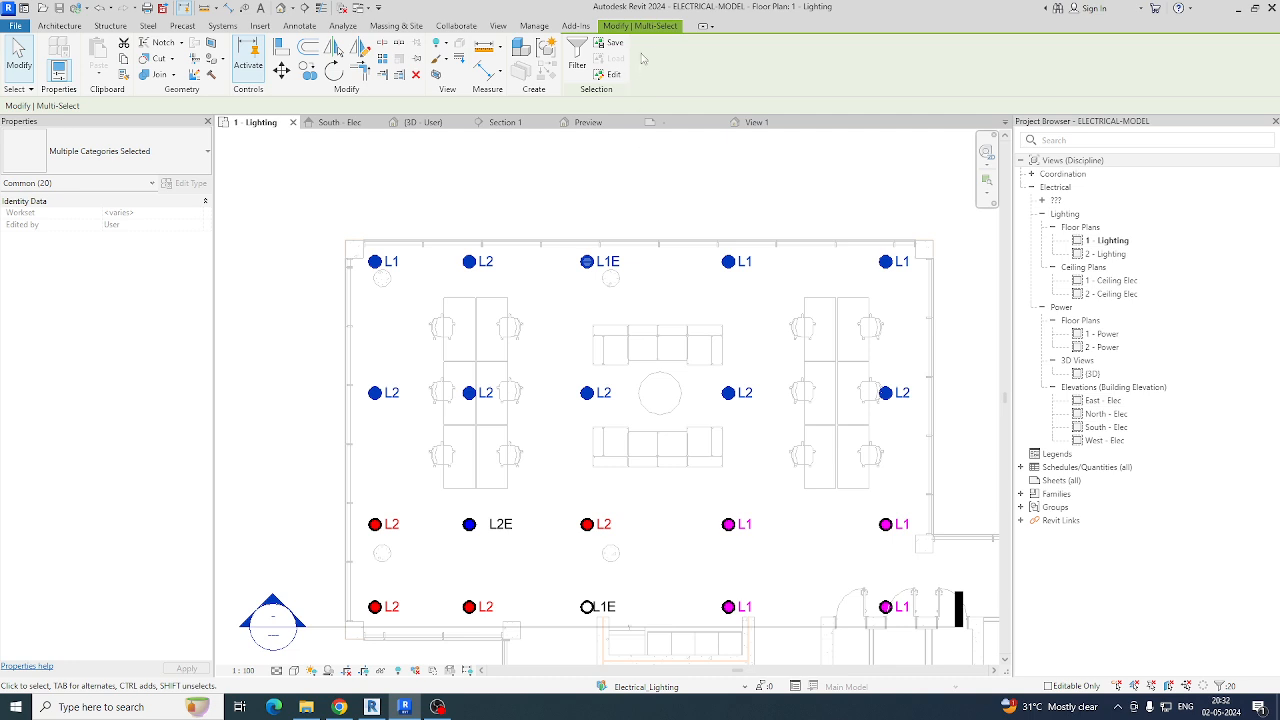
{"action": "left_click", "coordinate": [577, 55]}
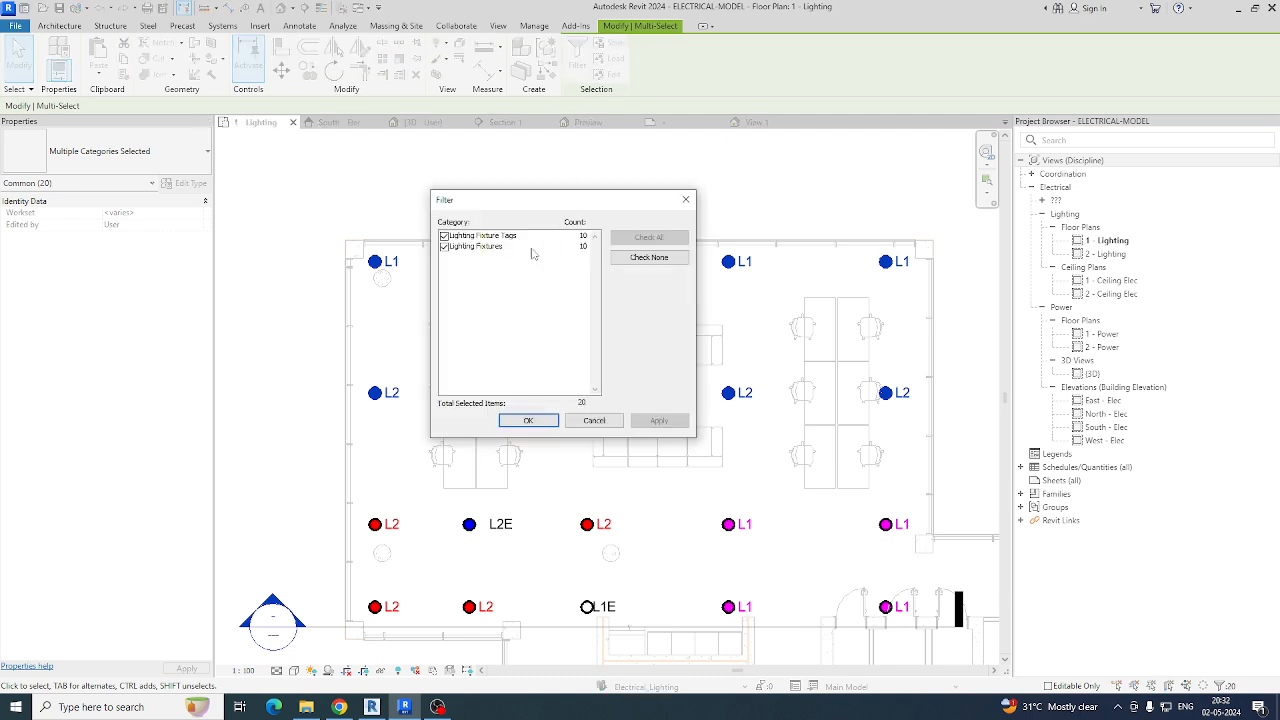
{"action": "left_click", "coordinate": [445, 237]}
{"action": "left_click", "coordinate": [528, 421]}
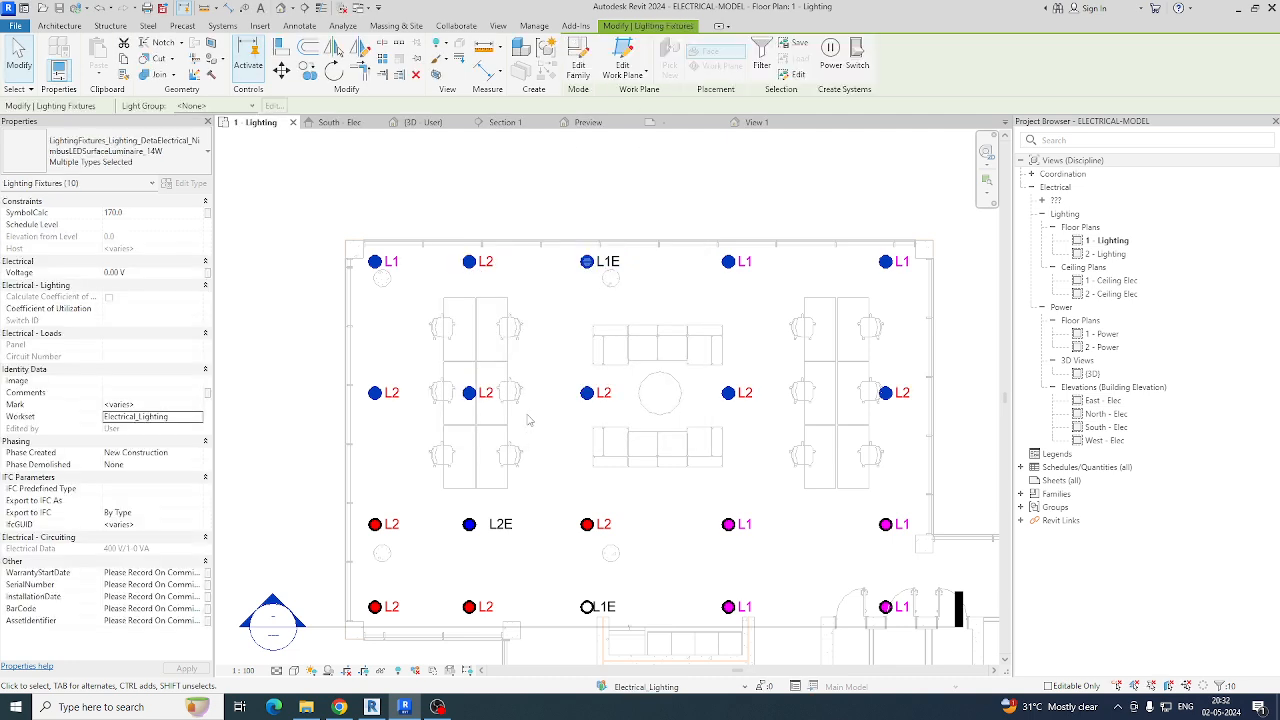
{"action": "left_click", "coordinate": [831, 52]}
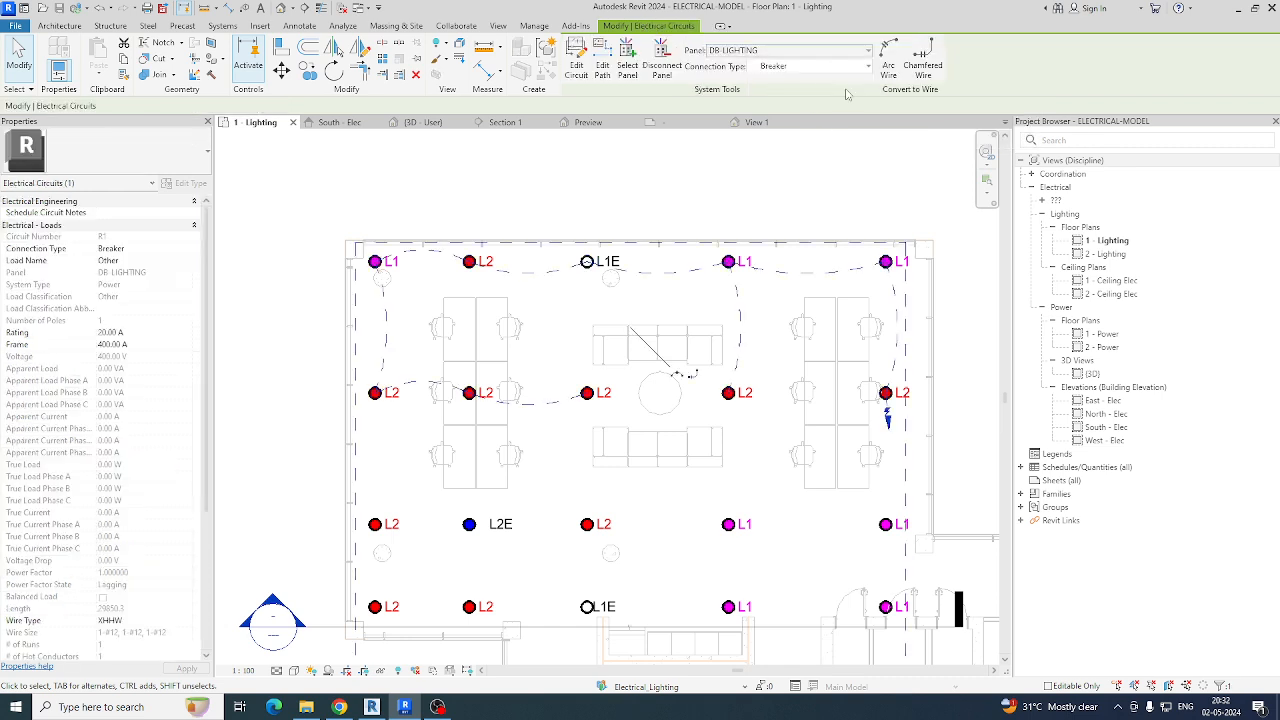
{"action": "left_click", "coordinate": [889, 55]}
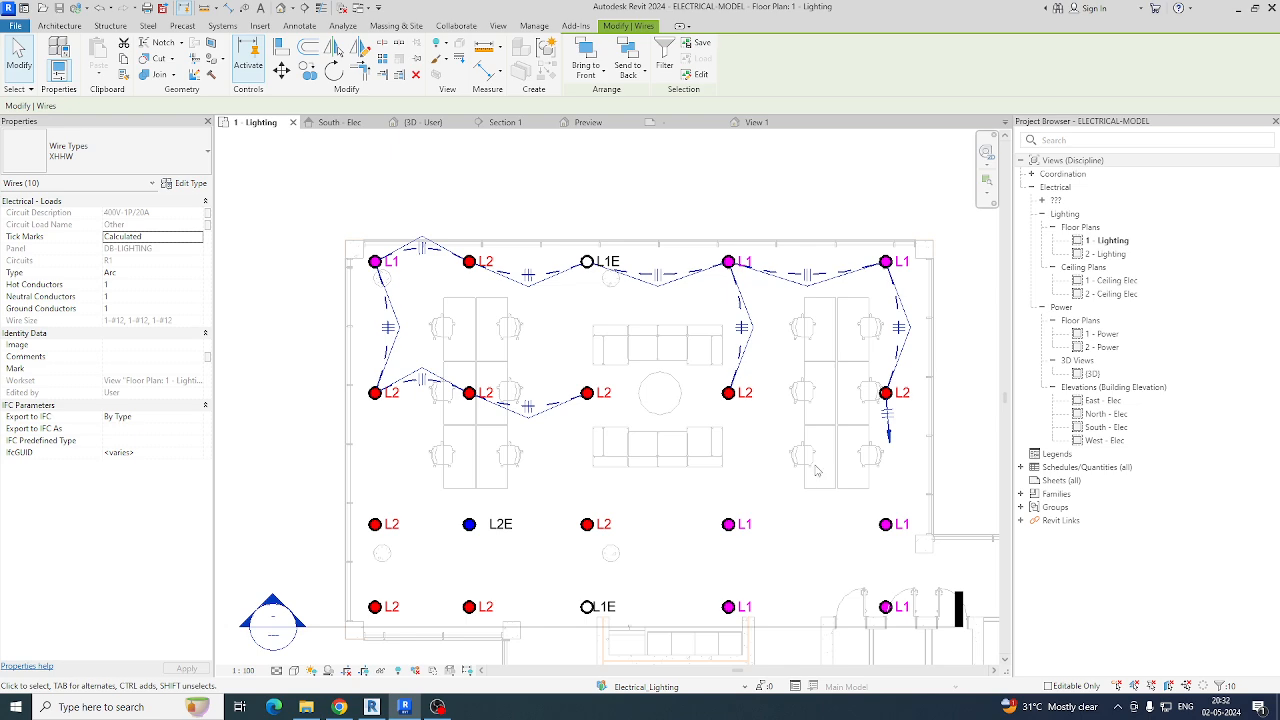
{"action": "key", "text": "Escape"}
Step: Tag the home-run wire at the eastern L2 fixture and place the tag just below the arrowhead
{"action": "scroll", "coordinate": [861, 478], "scroll_direction": "up", "scroll_amount": 3}
{"action": "middle_click_drag", "start_coordinate": [863, 483], "coordinate": [531, 440]}
{"action": "key", "text": "t"}
{"action": "key", "text": "g"}
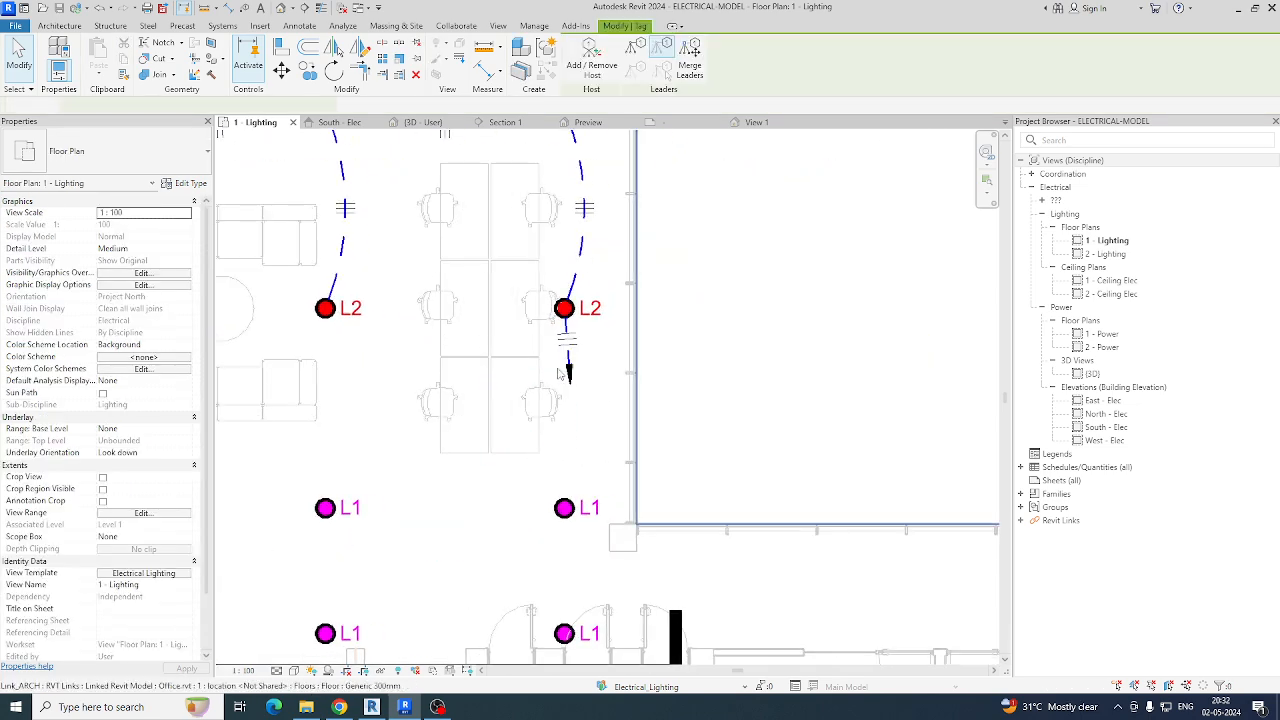
{"action": "left_click", "coordinate": [569, 378]}
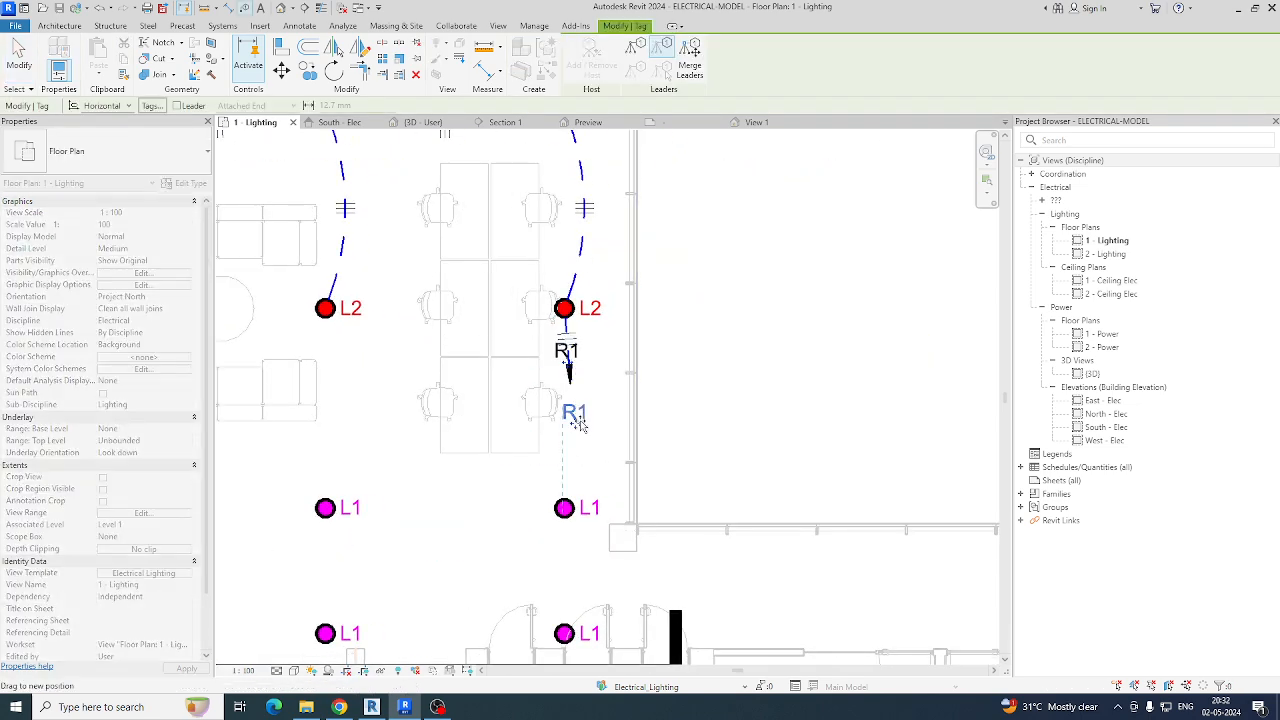
{"action": "left_click_drag", "start_coordinate": [579, 413], "coordinate": [580, 414]}
{"action": "scroll", "coordinate": [685, 413], "scroll_direction": "down", "scroll_amount": 3}
{"action": "key", "text": "Escape"}
{"action": "middle_click_drag", "start_coordinate": [537, 441], "coordinate": [676, 400]}
{"action": "scroll", "coordinate": [740, 375], "scroll_direction": "up", "scroll_amount": 5}
{"action": "middle_click_drag", "start_coordinate": [760, 383], "coordinate": [586, 397]}
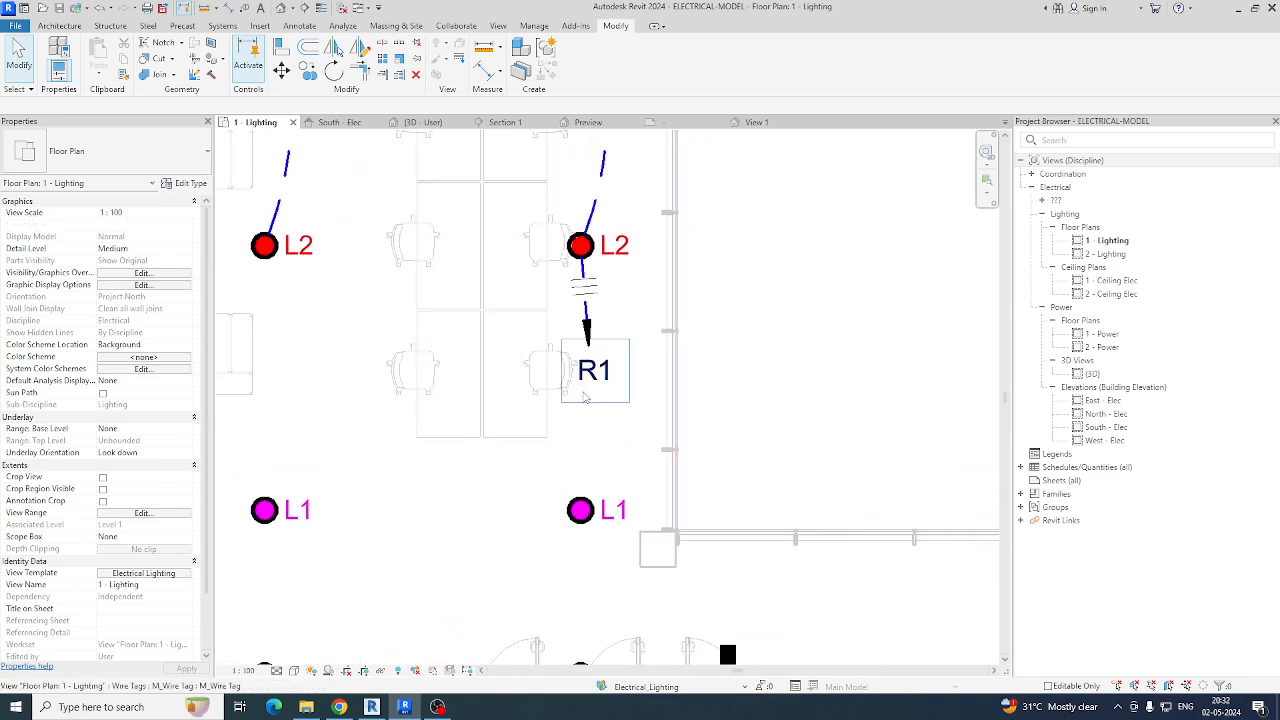
Step: Edit the home-run wire tag's family label, adding the Panel parameter after Circuits with a "/" suffix on Circuits
{"action": "left_click", "coordinate": [593, 383]}
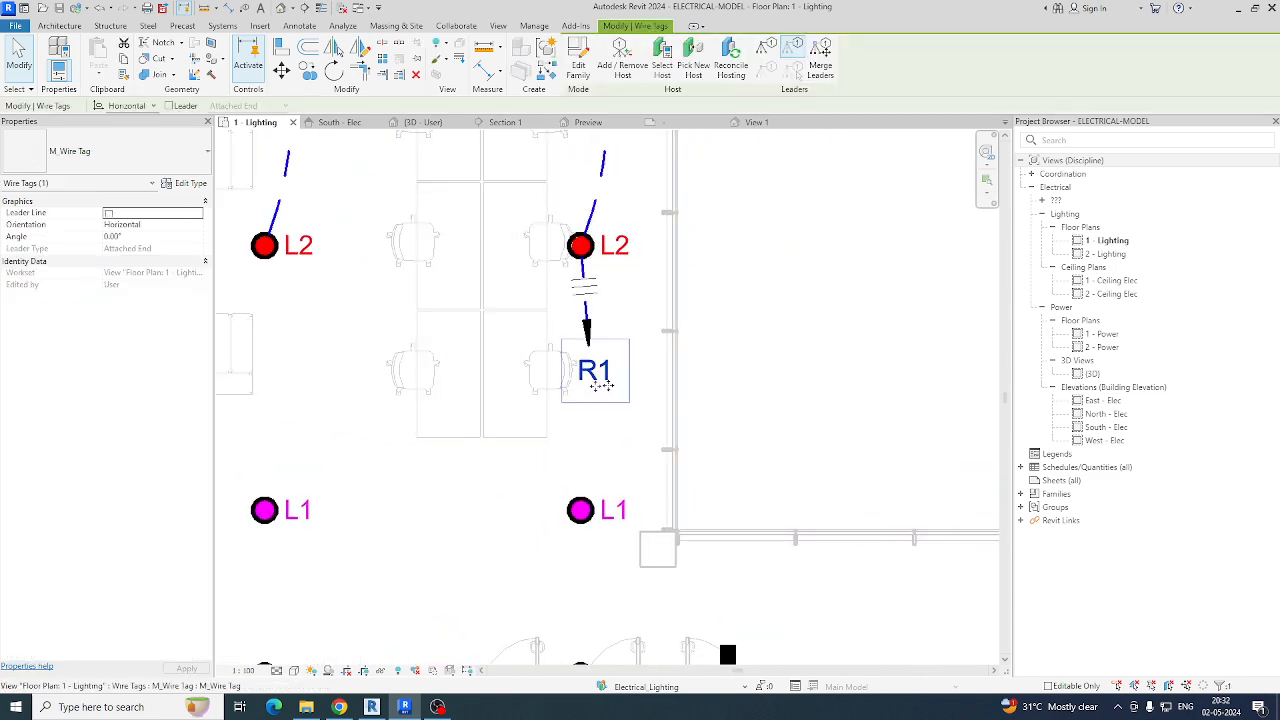
{"action": "scroll", "coordinate": [600, 385], "scroll_direction": "down", "scroll_amount": 8}
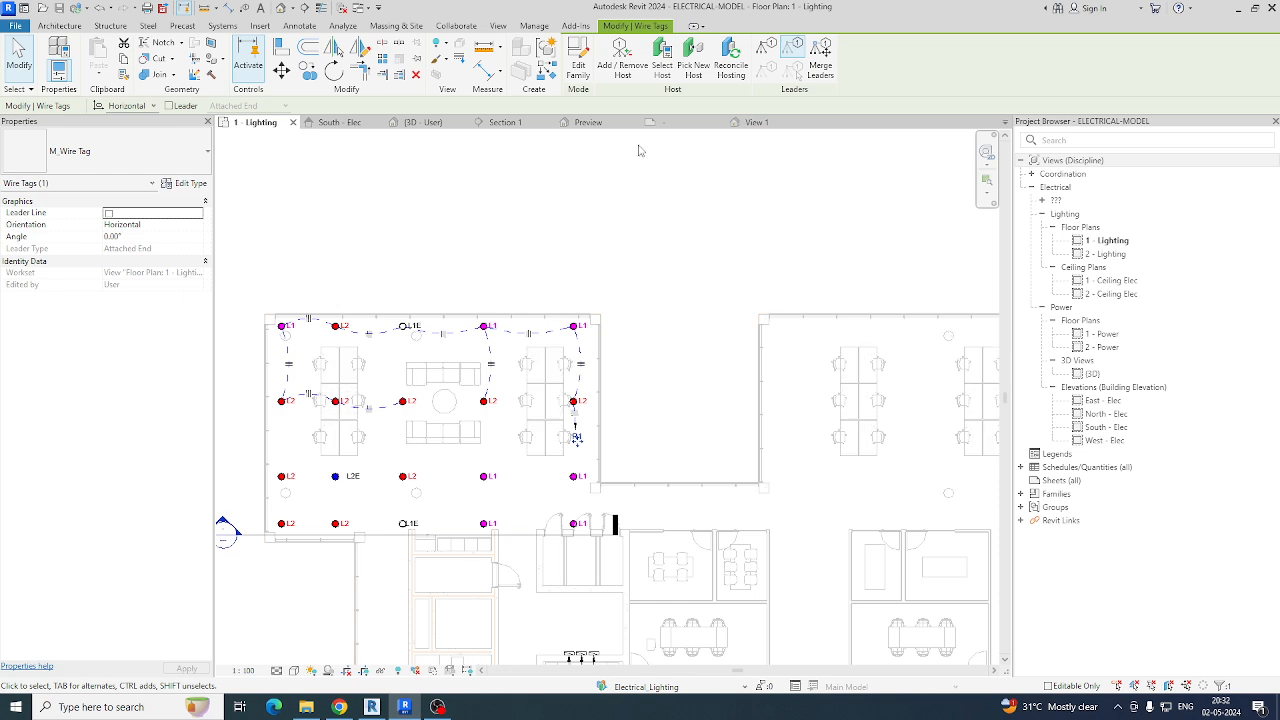
{"action": "left_click", "coordinate": [580, 62]}
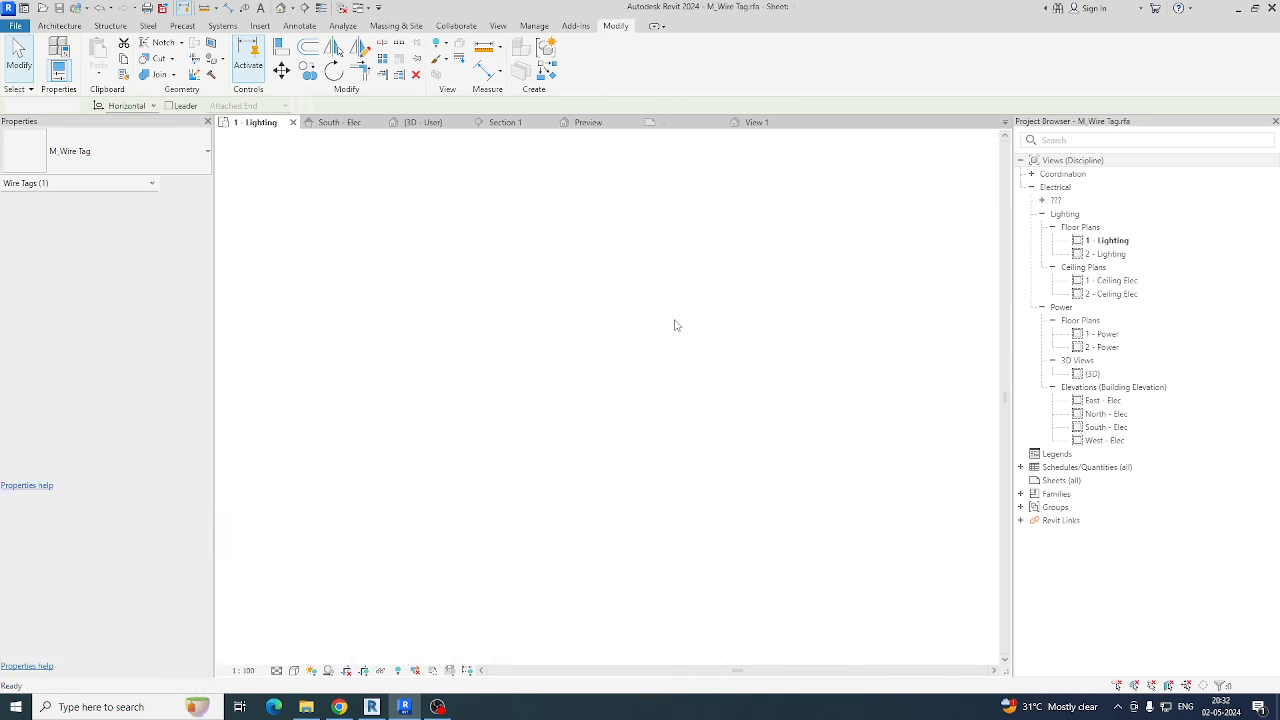
{"action": "left_click", "coordinate": [643, 420]}
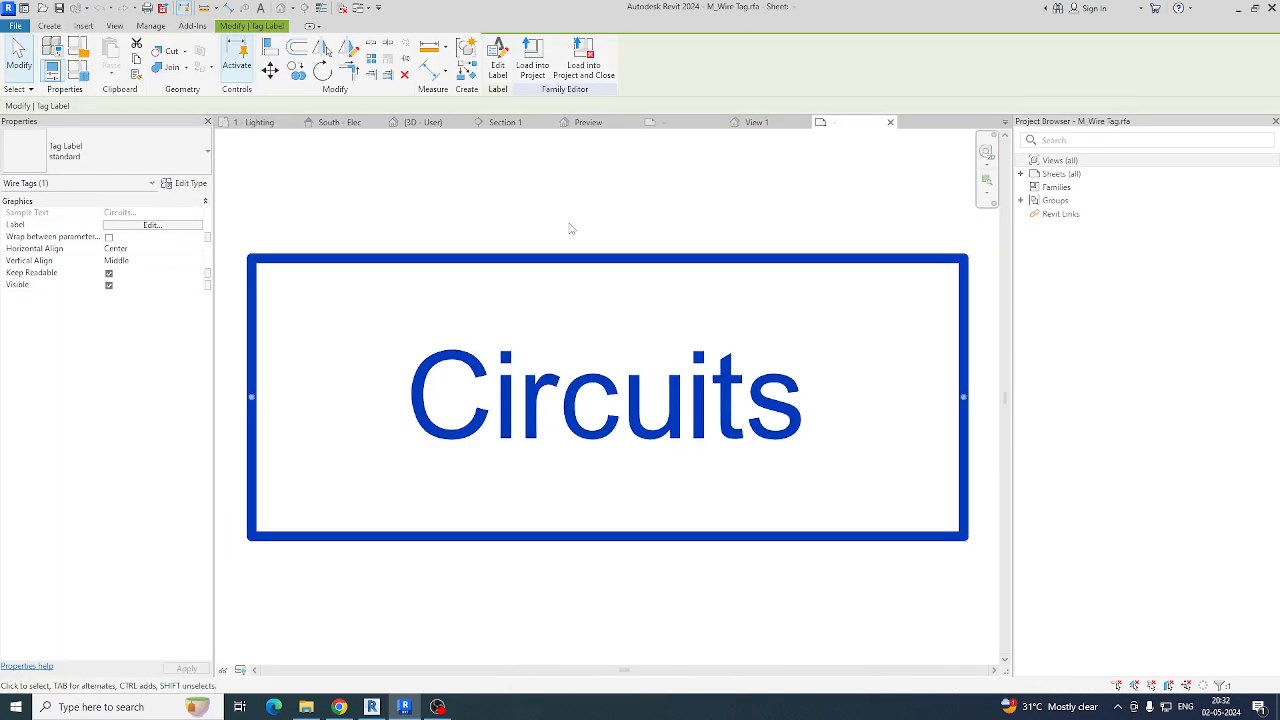
{"action": "left_click", "coordinate": [496, 64]}
{"action": "scroll", "coordinate": [412, 384], "scroll_direction": "down", "scroll_amount": 4}
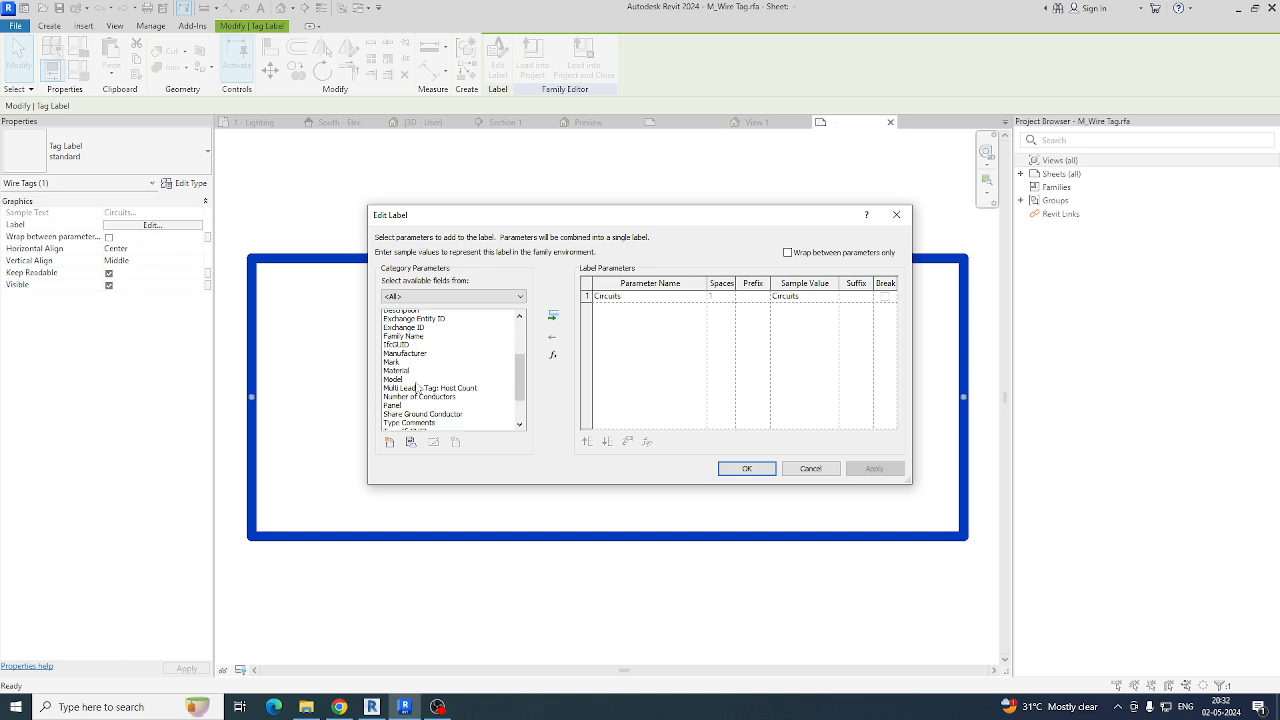
{"action": "left_click", "coordinate": [406, 376]}
{"action": "double_click", "coordinate": [406, 376]}
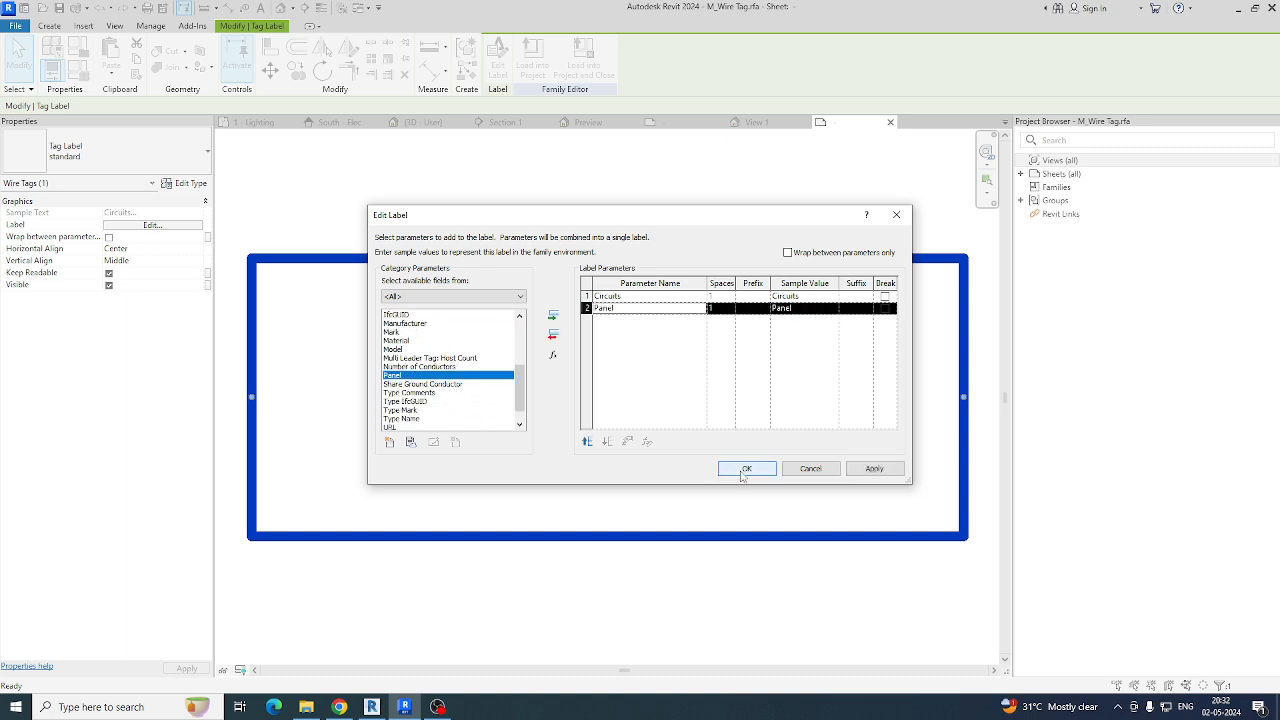
{"action": "left_click", "coordinate": [835, 297]}
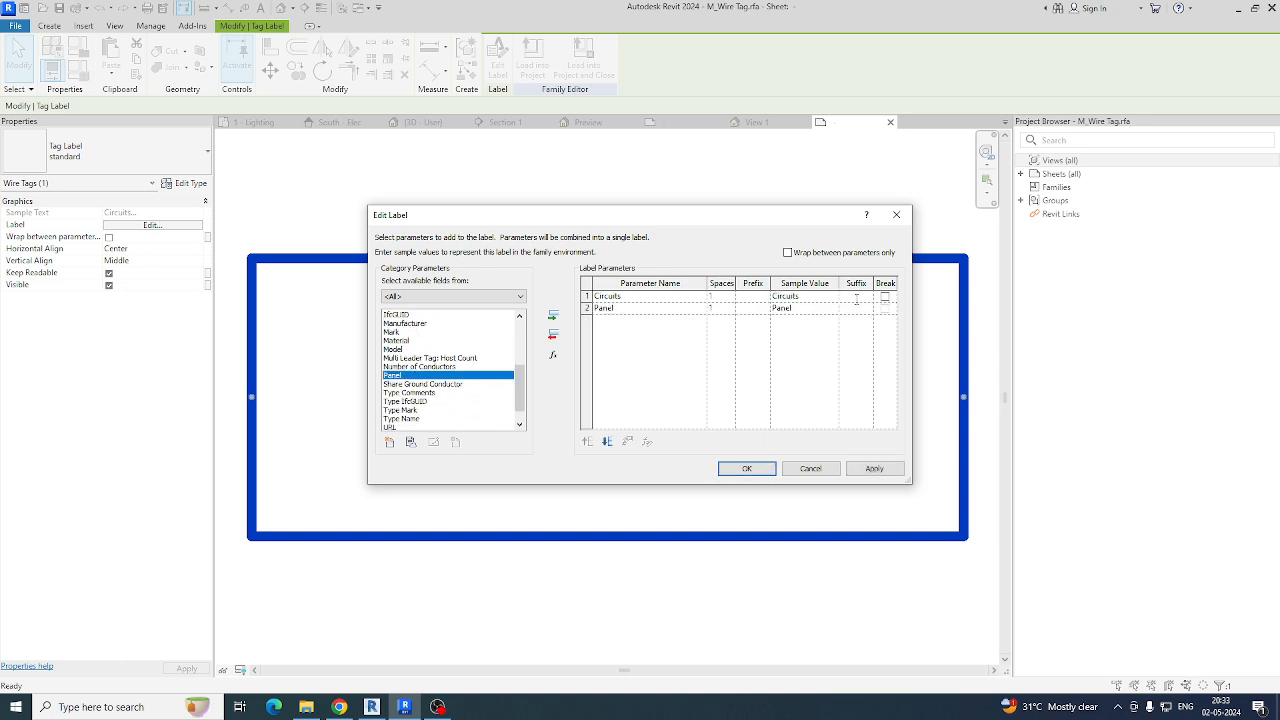
{"action": "left_click", "coordinate": [757, 469]}
Step: Widen the tag label so that Circuits/ Panel fits on a single line
{"action": "scroll", "coordinate": [716, 446], "scroll_direction": "down", "scroll_amount": 4}
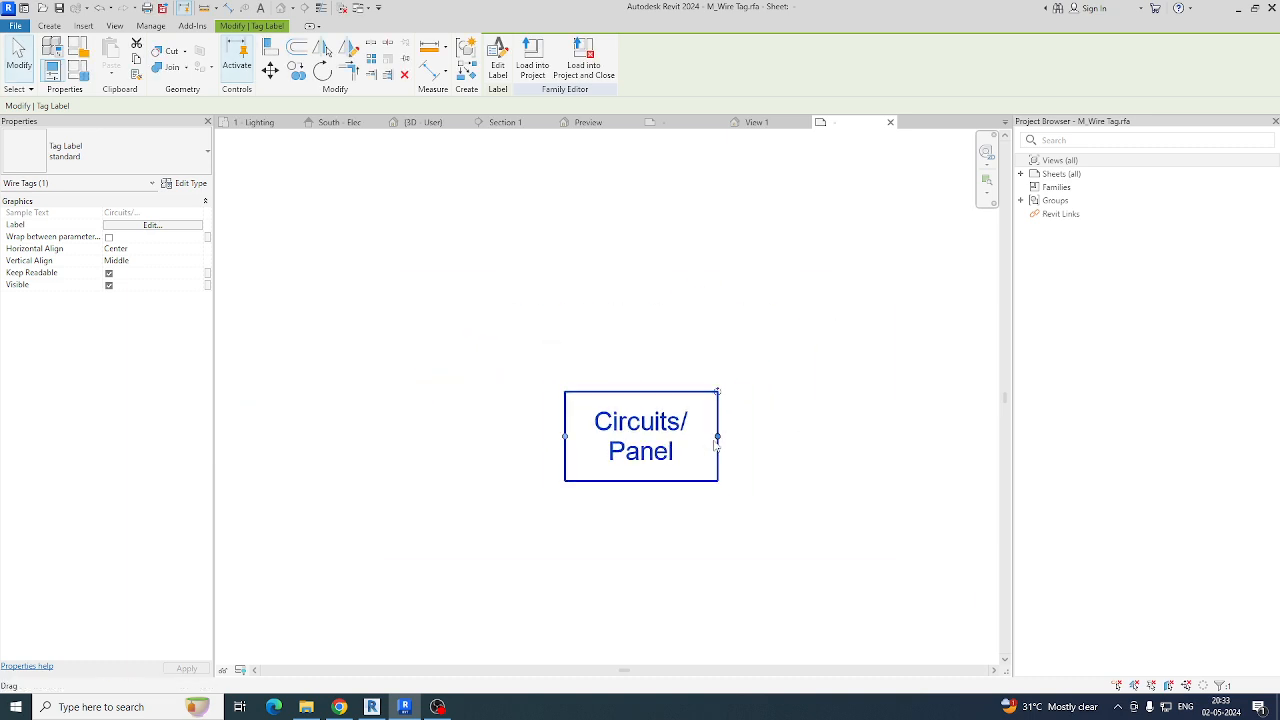
{"action": "left_click_drag", "start_coordinate": [716, 446], "coordinate": [802, 437]}
{"action": "left_click", "coordinate": [789, 526]}
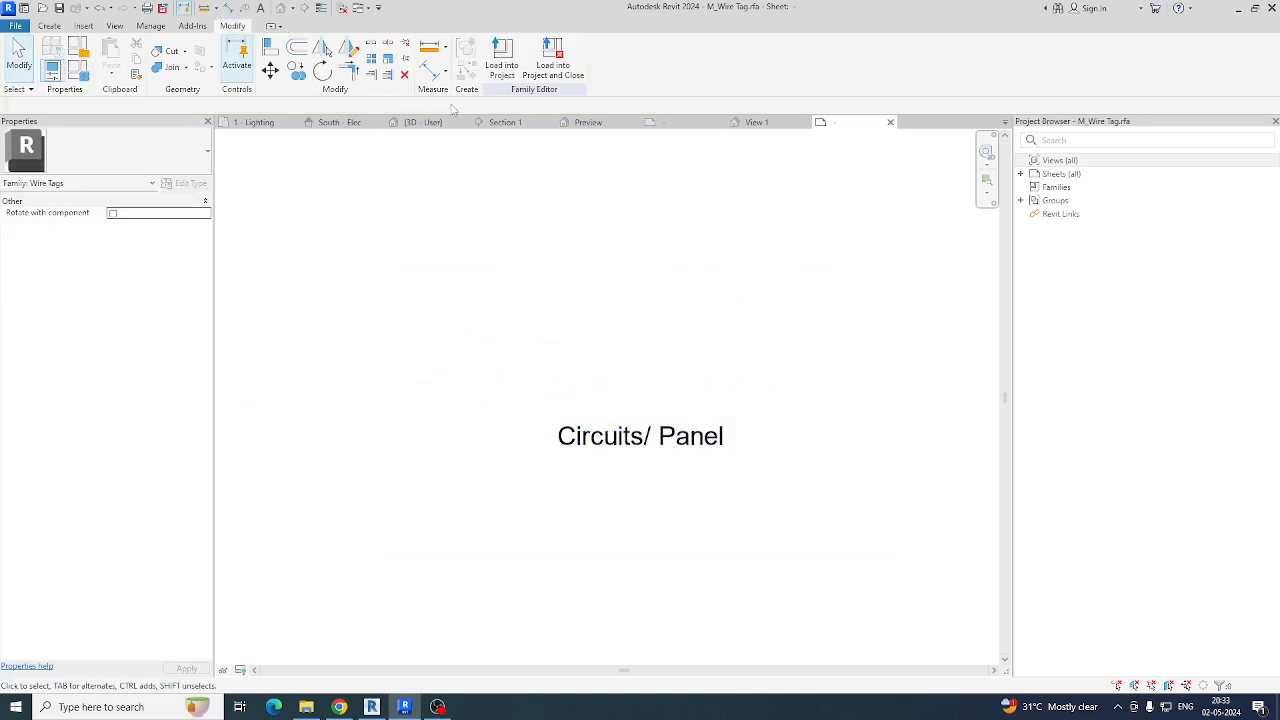
Step: Load the M_Wire Tag family into ELECTRICAL-MODEL, overwriting the existing version and its parameter values
{"action": "left_click", "coordinate": [499, 58]}
{"action": "left_click", "coordinate": [603, 453]}
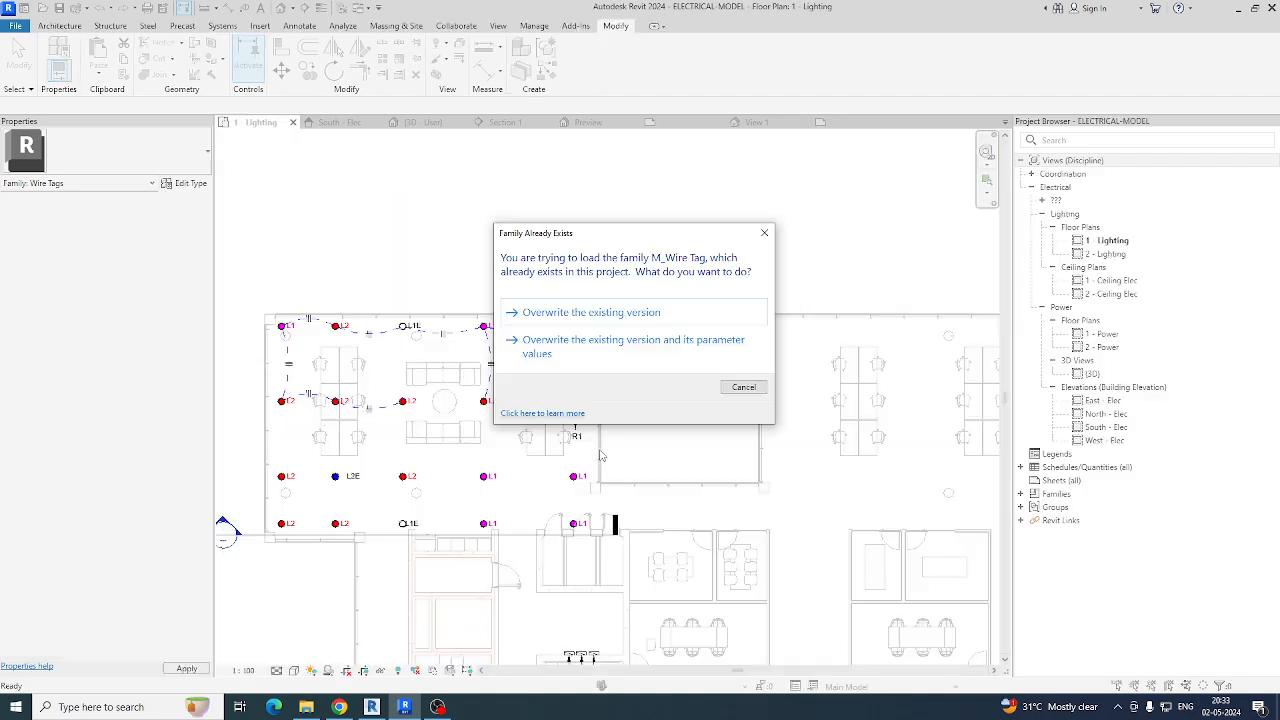
{"action": "left_click", "coordinate": [576, 346]}
{"action": "left_click", "coordinate": [672, 368]}
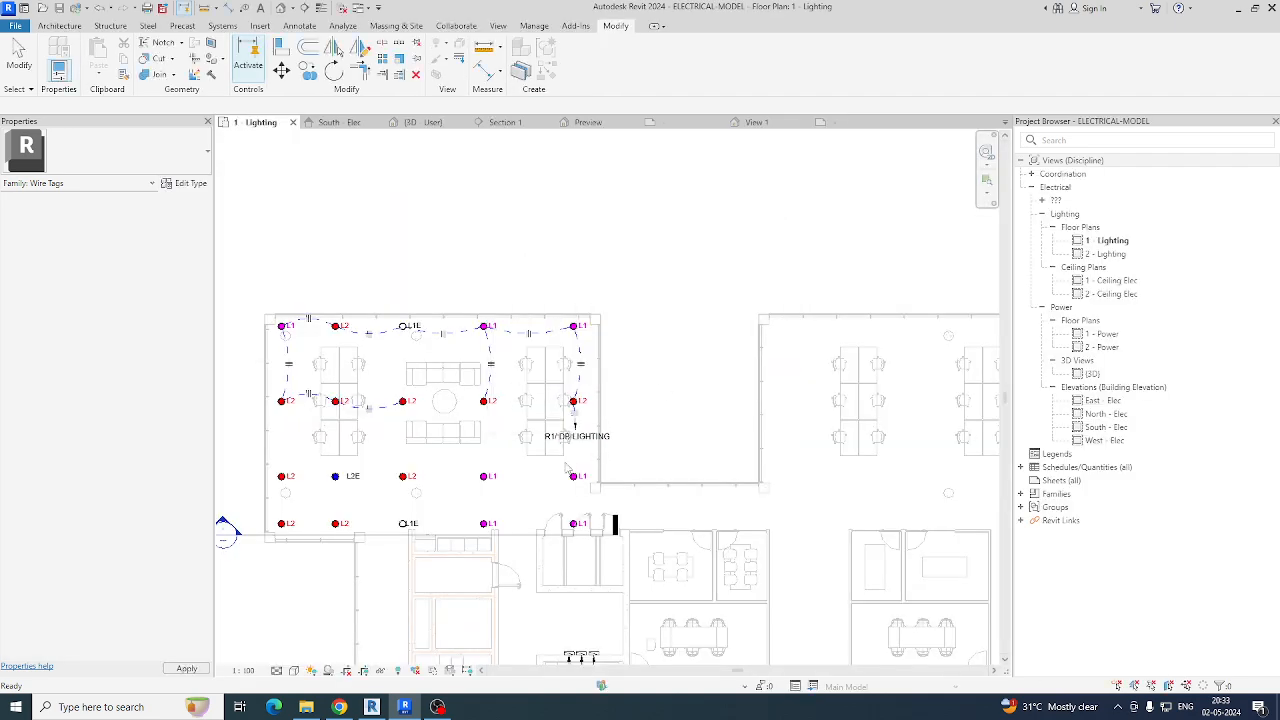
Step: Circuit only the ten lighting fixtures in the room's two southern rows on DB-LIGHTING and generate arc wiring for them
{"action": "scroll", "coordinate": [728, 388], "scroll_direction": "up", "scroll_amount": 5}
{"action": "scroll", "coordinate": [728, 388], "scroll_direction": "down", "scroll_amount": 4}
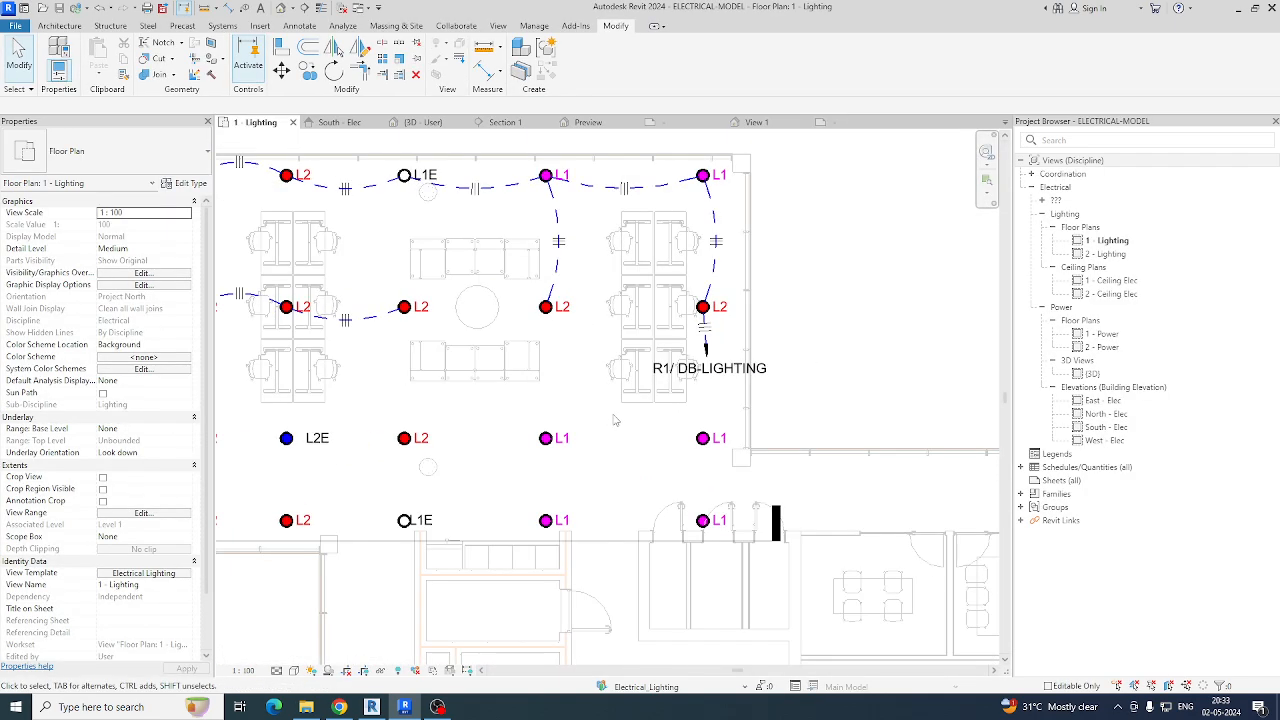
{"action": "left_click_drag", "start_coordinate": [706, 497], "coordinate": [704, 498]}
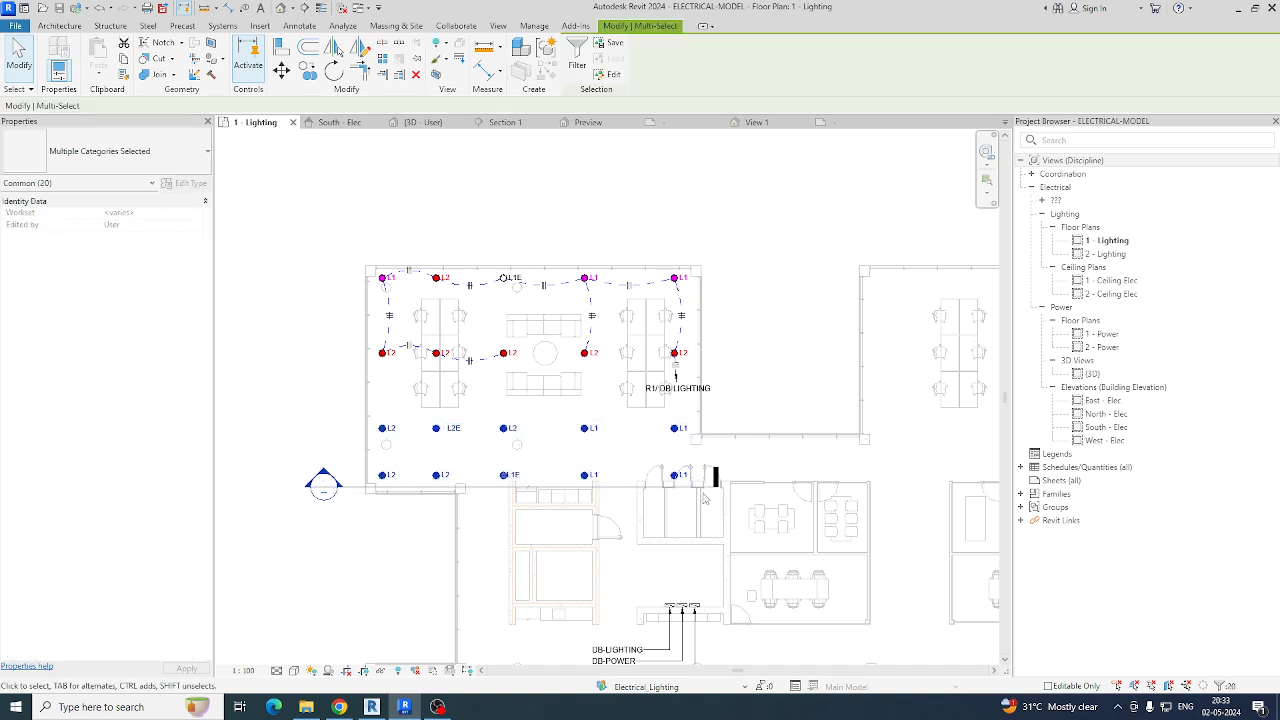
{"action": "left_click", "coordinate": [580, 57]}
{"action": "left_click", "coordinate": [444, 236]}
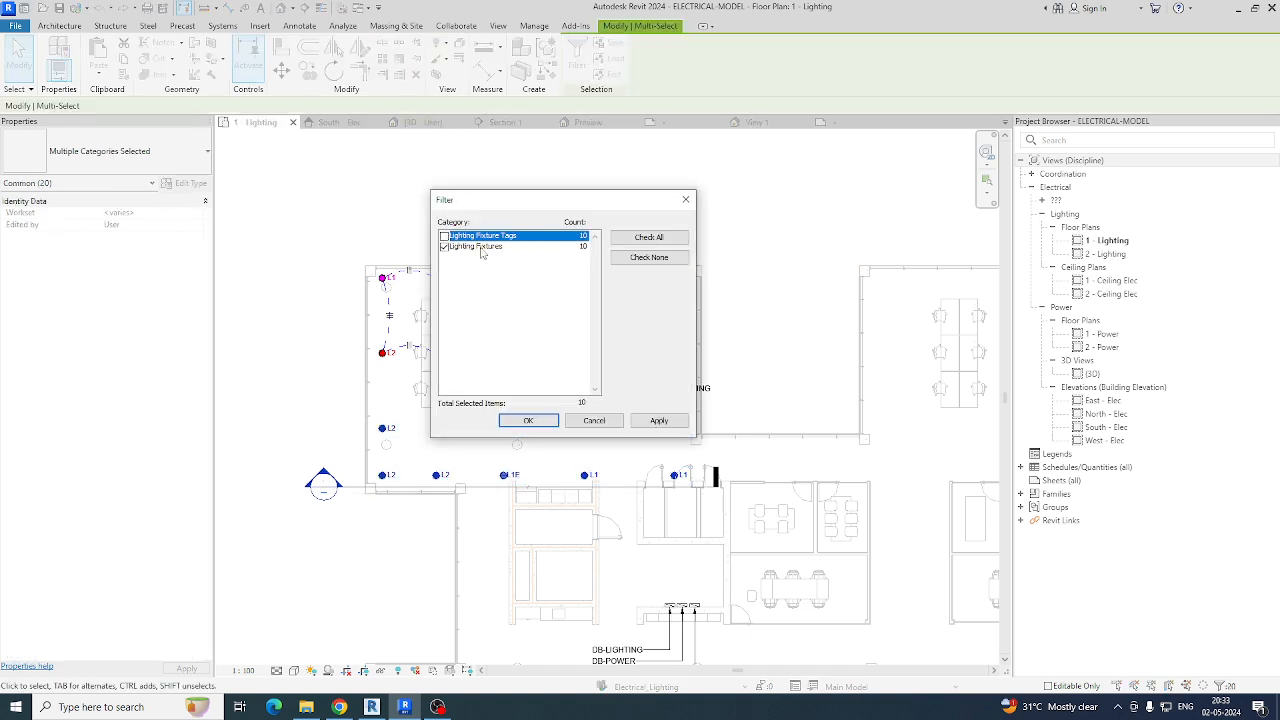
{"action": "left_click", "coordinate": [652, 259]}
{"action": "left_click", "coordinate": [445, 247]}
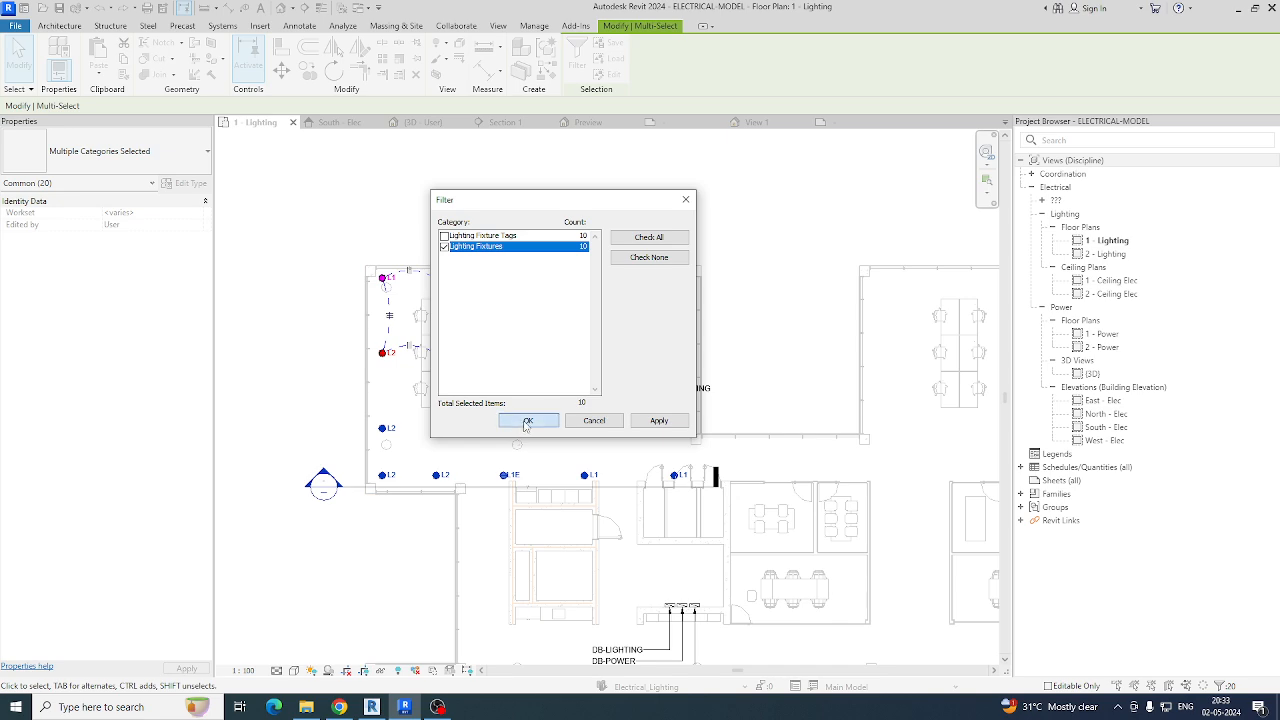
{"action": "left_click", "coordinate": [527, 421]}
{"action": "left_click", "coordinate": [831, 52]}
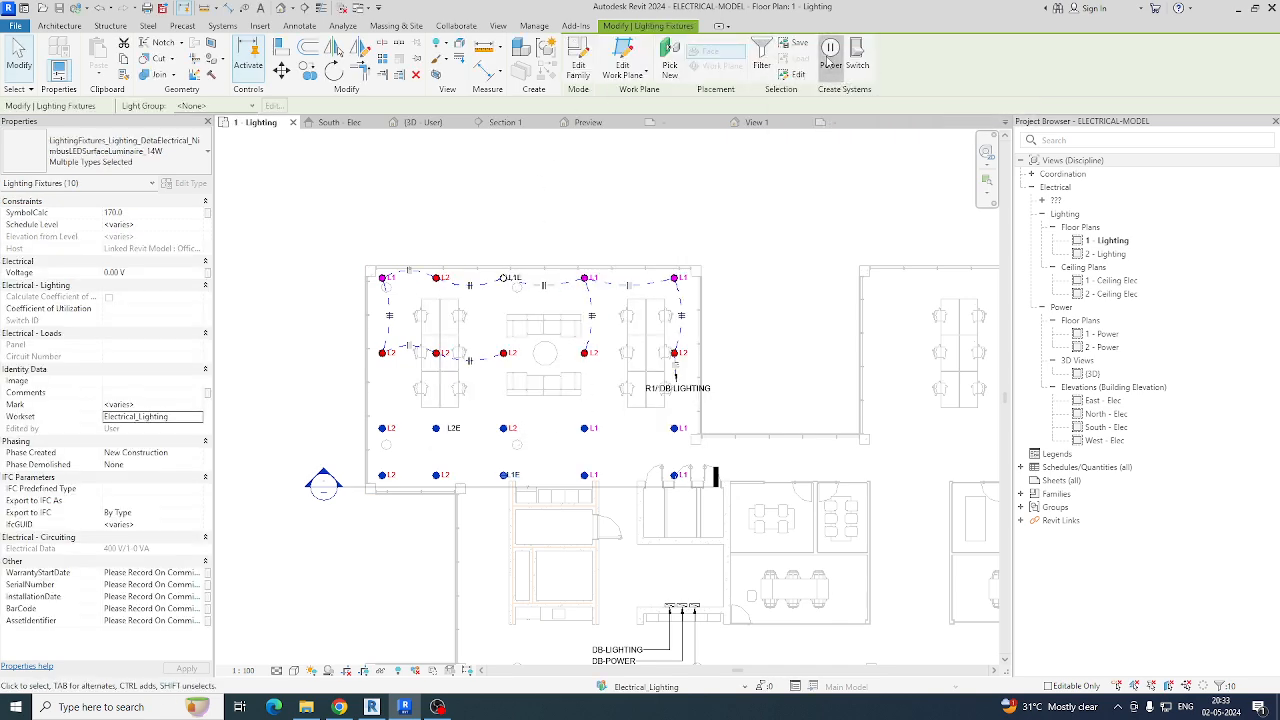
{"action": "left_click", "coordinate": [887, 60]}
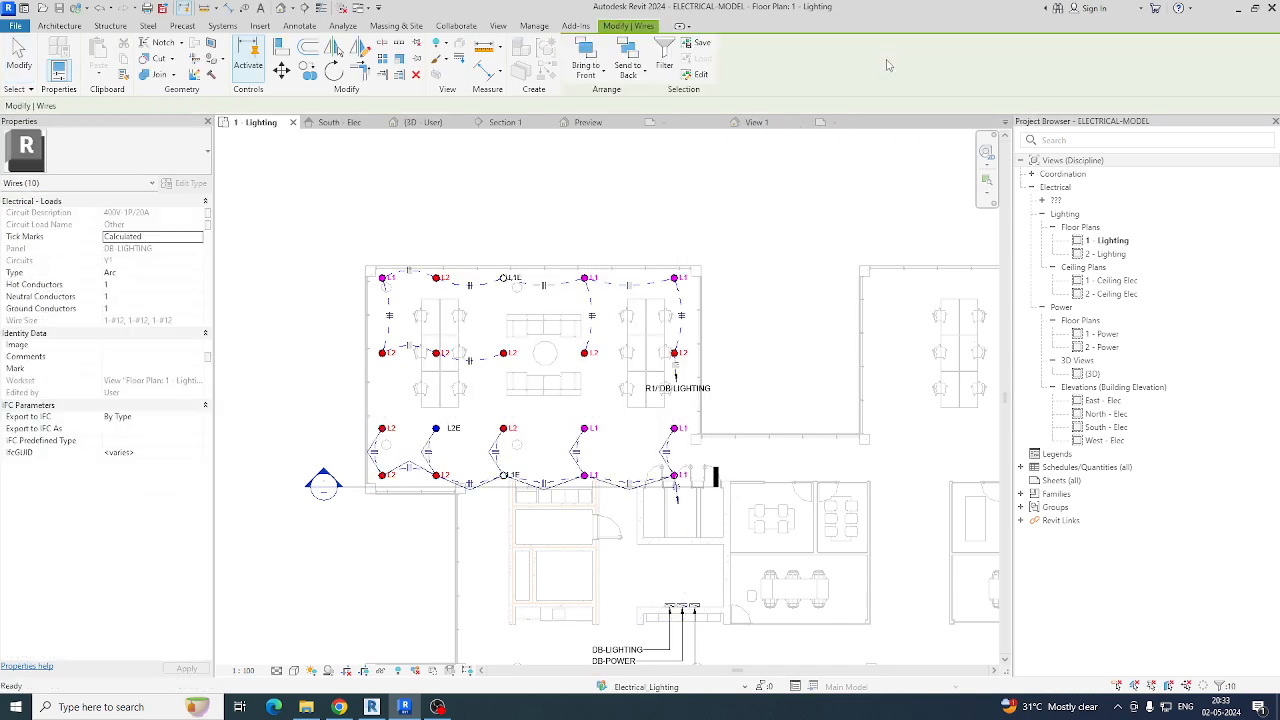
{"action": "left_click", "coordinate": [837, 331]}
Step: Tag the home-run wire at the southeastern L1 fixture and place the tag just below the arrowhead
{"action": "scroll", "coordinate": [762, 492], "scroll_direction": "up", "scroll_amount": 1}
{"action": "middle_click_drag", "start_coordinate": [794, 445], "coordinate": [879, 344]}
{"action": "scroll", "coordinate": [879, 344], "scroll_direction": "up", "scroll_amount": 1}
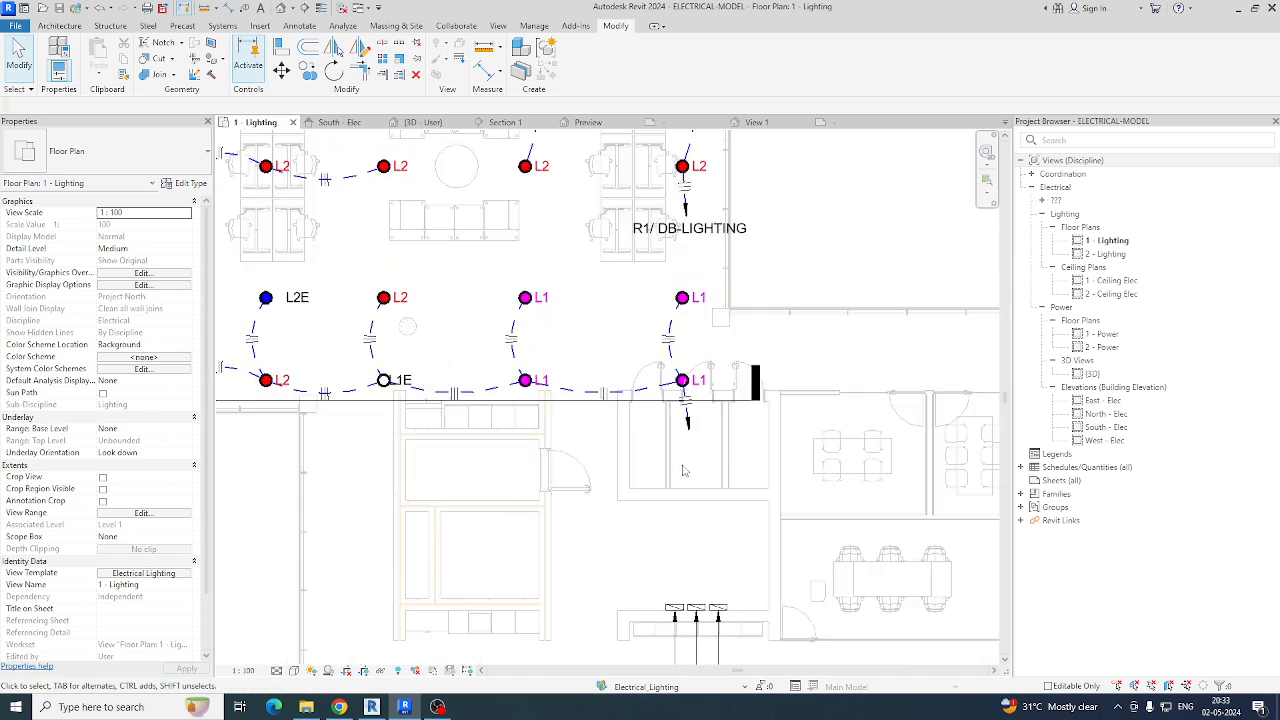
{"action": "key", "text": "t"}
{"action": "key", "text": "g"}
{"action": "left_click", "coordinate": [691, 438]}
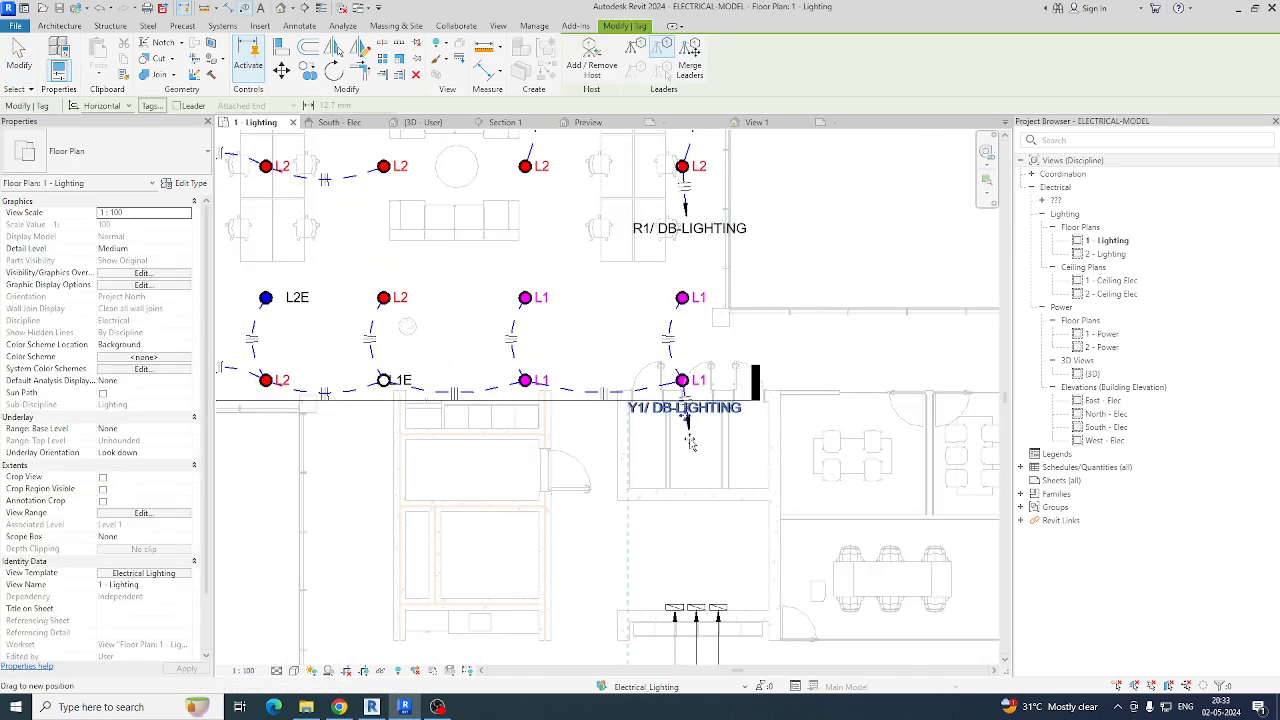
{"action": "left_click_drag", "start_coordinate": [686, 408], "coordinate": [688, 440]}
{"action": "key", "text": "Escape"}
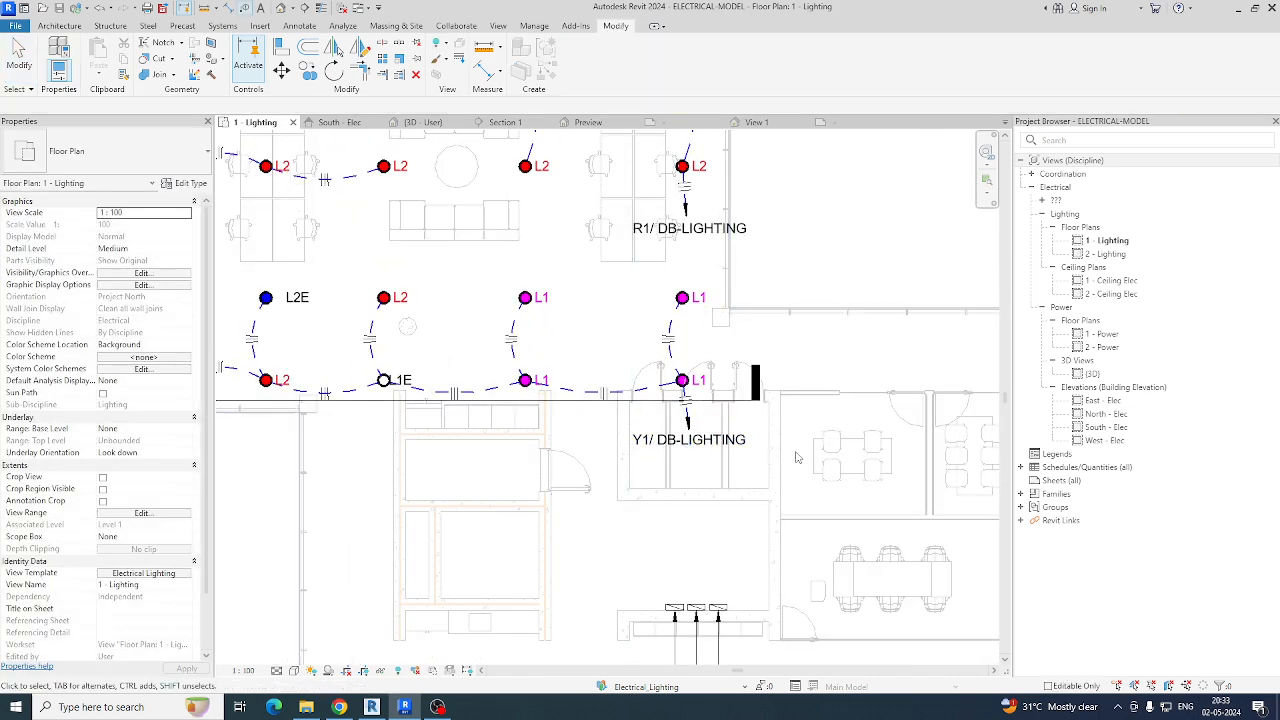
Step: Place a rotated Three Way M_Lighting Switches device against the column east of the L1 fixture
{"action": "scroll", "coordinate": [430, 424], "scroll_direction": "down", "scroll_amount": 3}
{"action": "scroll", "coordinate": [440, 345], "scroll_direction": "up", "scroll_amount": 5}
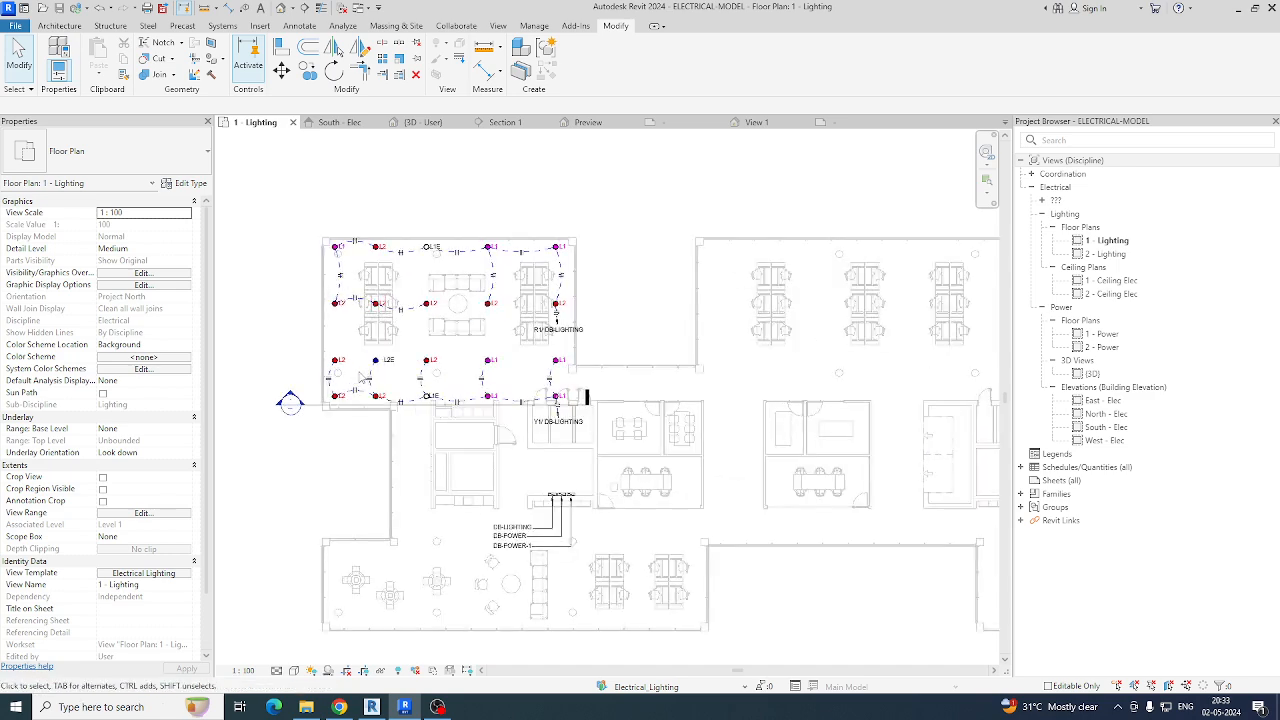
{"action": "scroll", "coordinate": [701, 375], "scroll_direction": "up", "scroll_amount": 2}
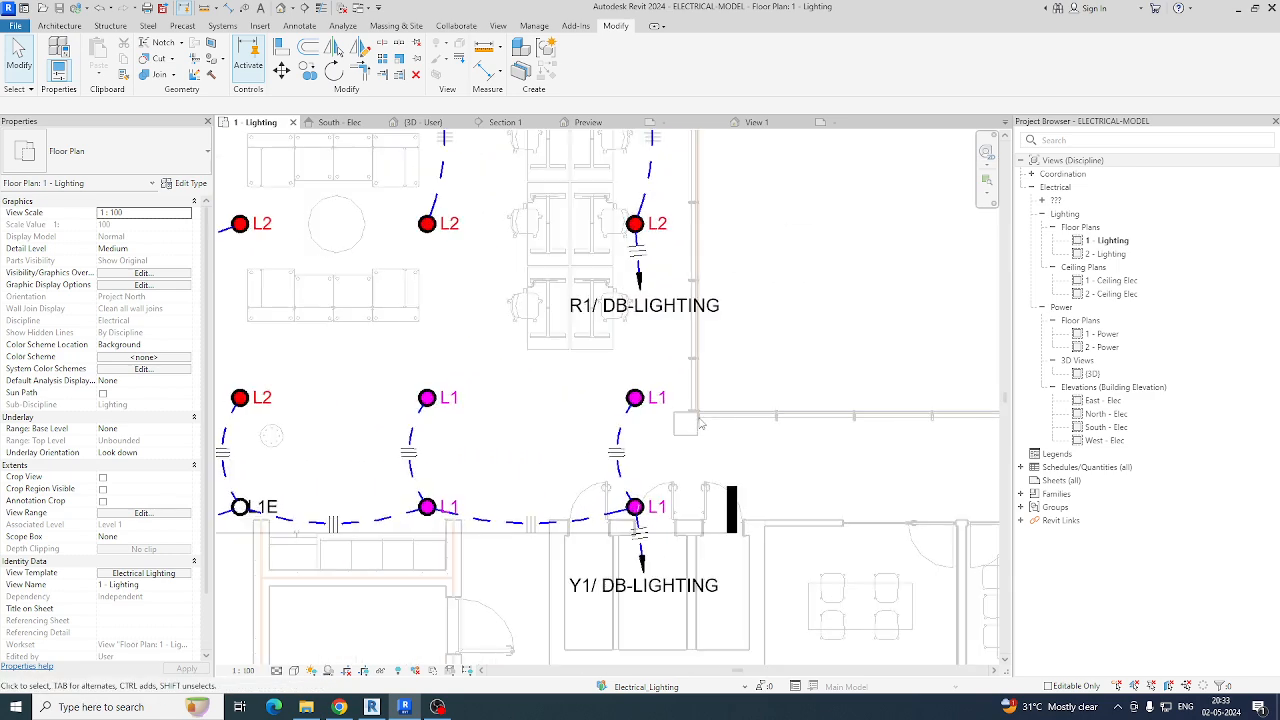
{"action": "left_click", "coordinate": [222, 27]}
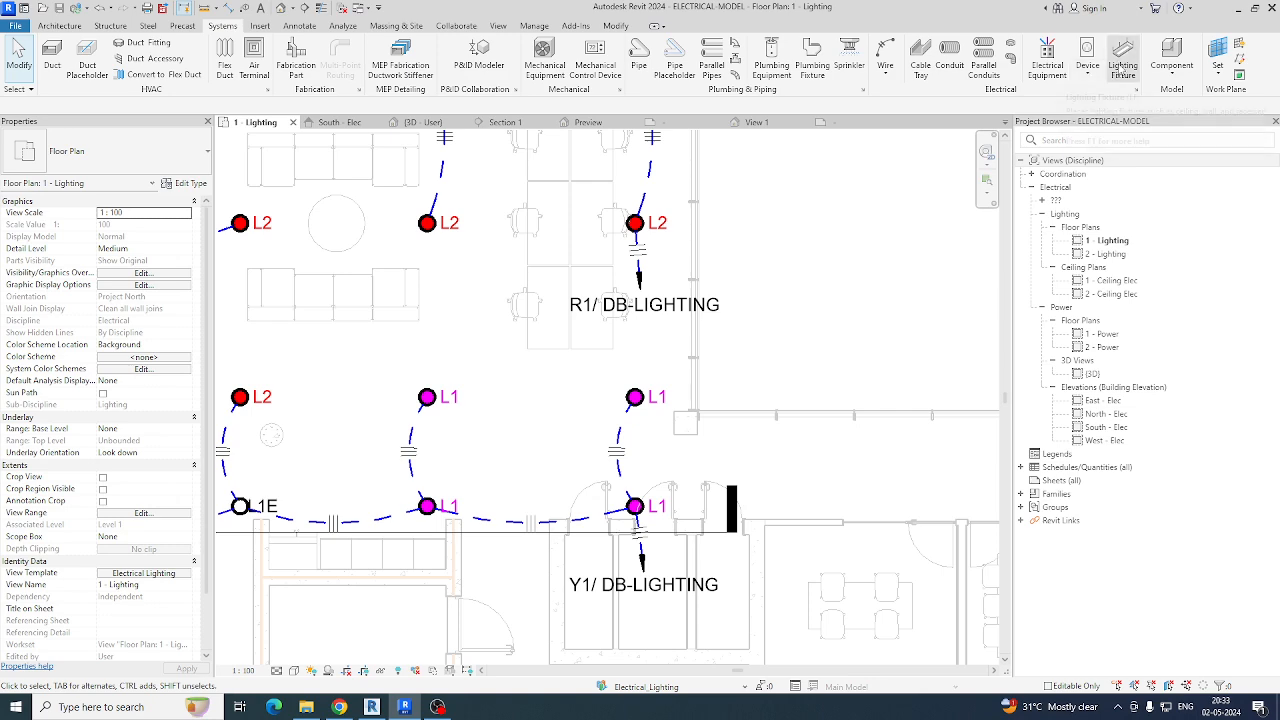
{"action": "left_click", "coordinate": [1087, 72]}
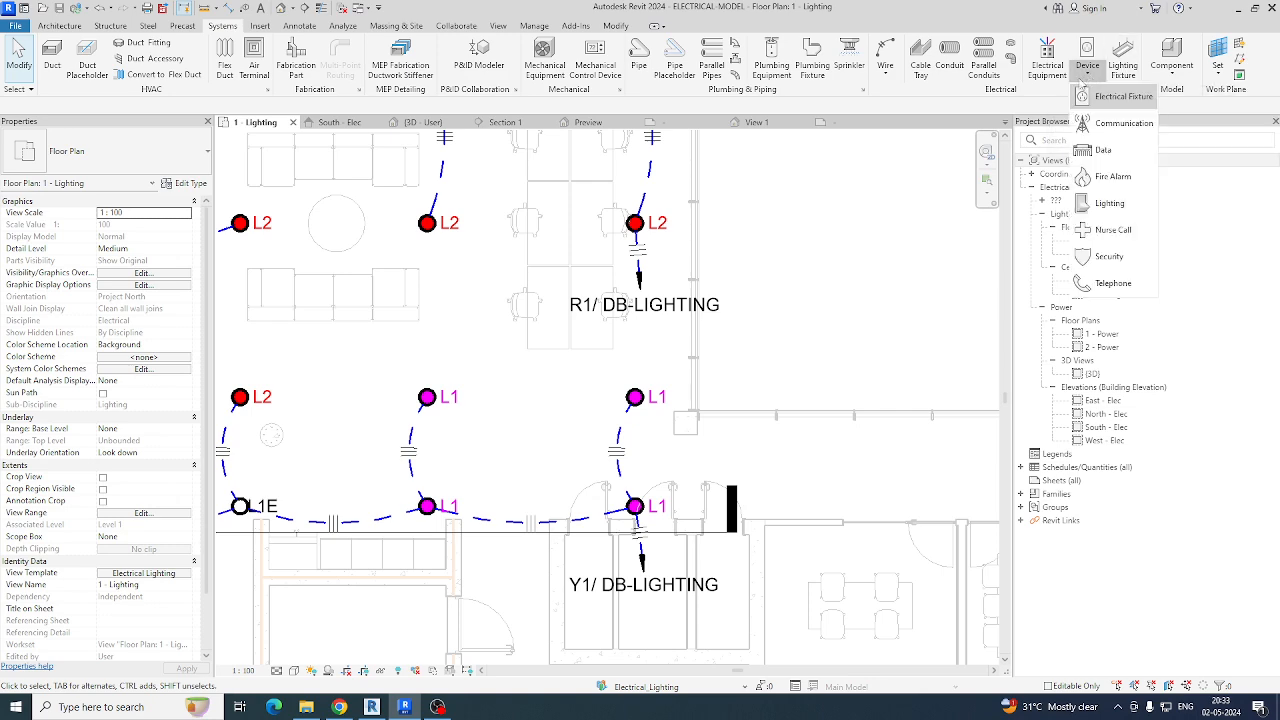
{"action": "left_click", "coordinate": [1105, 203]}
{"action": "scroll", "coordinate": [676, 478], "scroll_direction": "up", "scroll_amount": 5}
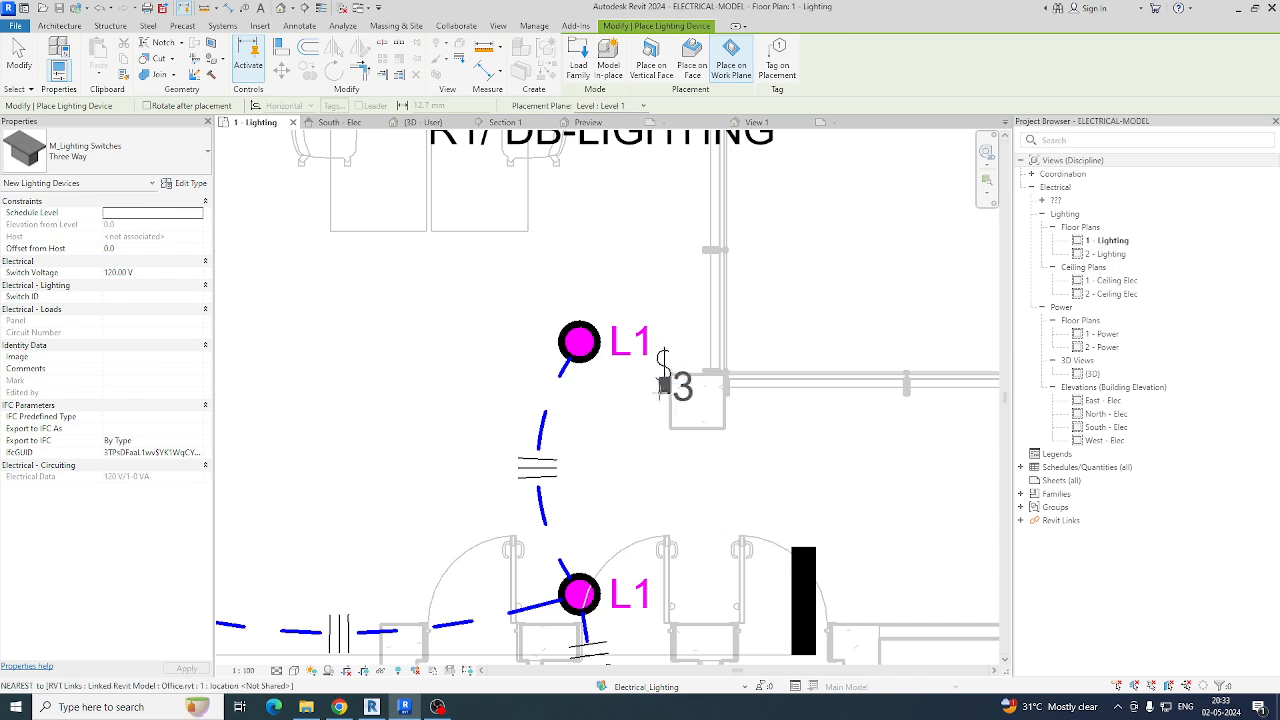
{"action": "key", "text": "space"}
{"action": "left_click", "coordinate": [661, 398]}
{"action": "scroll", "coordinate": [694, 411], "scroll_direction": "down", "scroll_amount": 6}
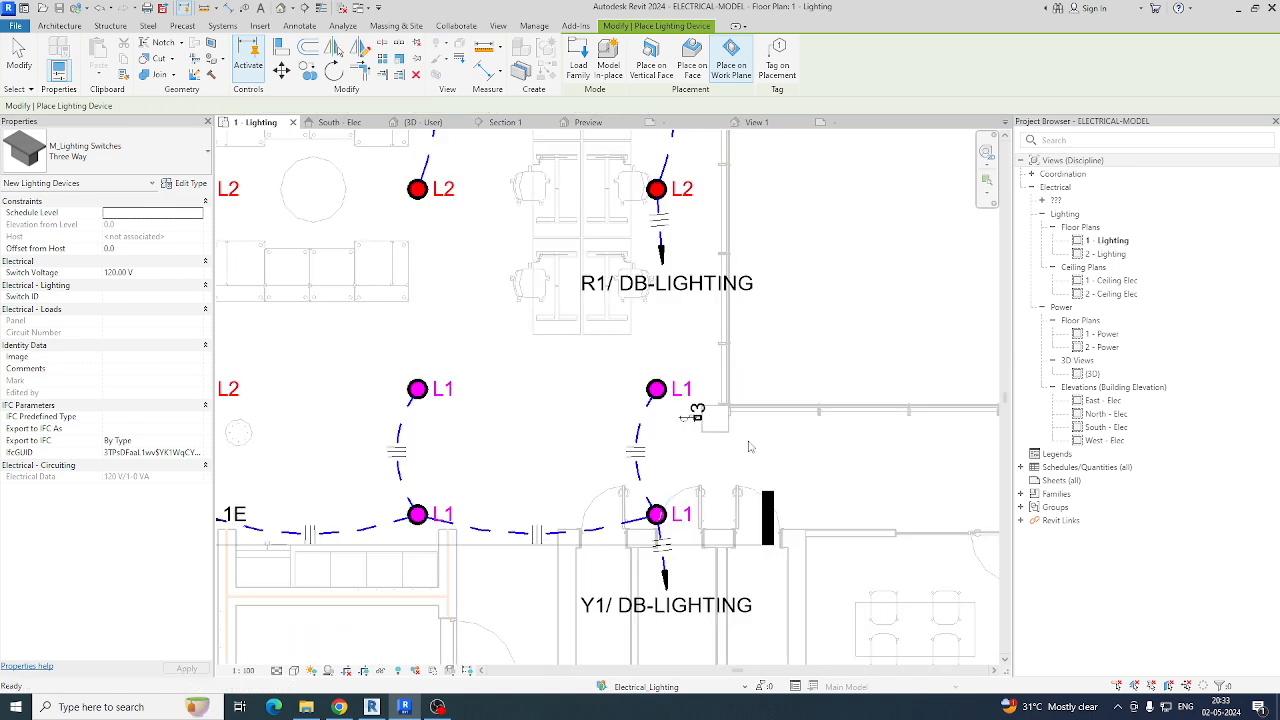
{"action": "key", "text": "Escape"}
{"action": "key", "text": "Escape"}
Step: Create a switch system from only the ten lighting fixtures in the room's two northern rows
{"action": "left_click_drag", "start_coordinate": [480, 300], "coordinate": [730, 366]}
{"action": "left_click", "coordinate": [577, 62]}
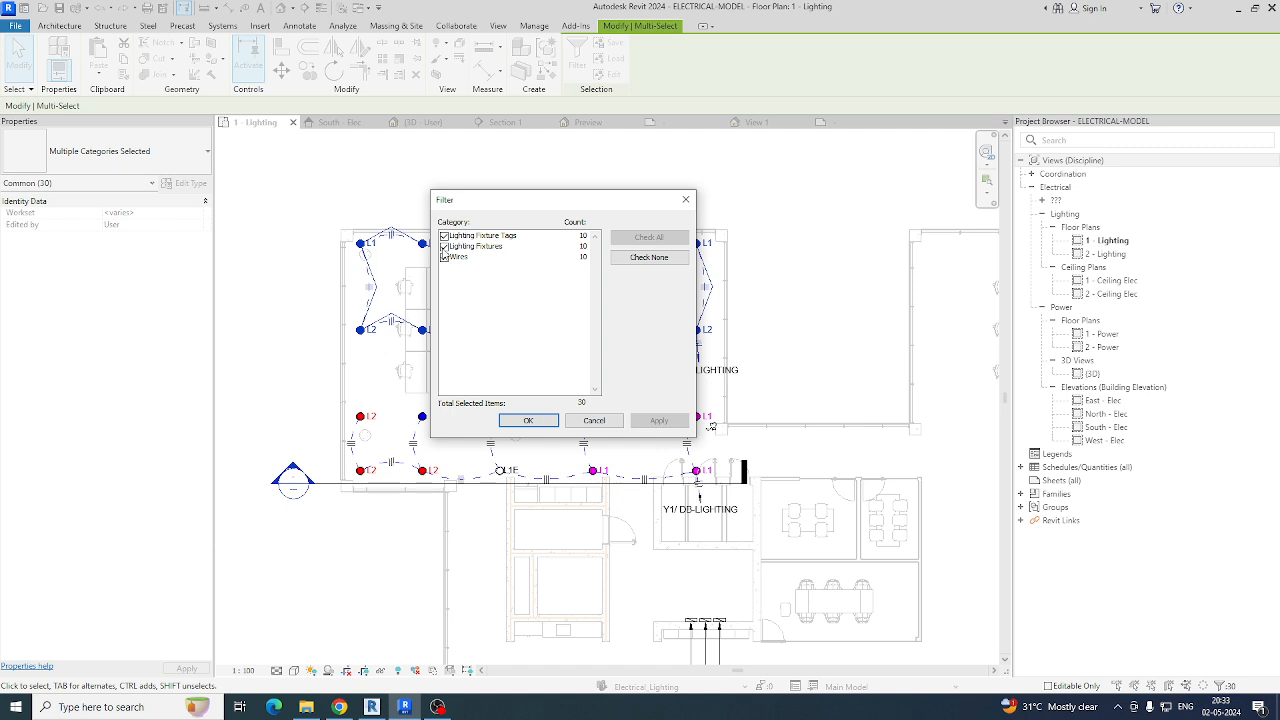
{"action": "left_click", "coordinate": [444, 246]}
{"action": "left_click", "coordinate": [646, 258]}
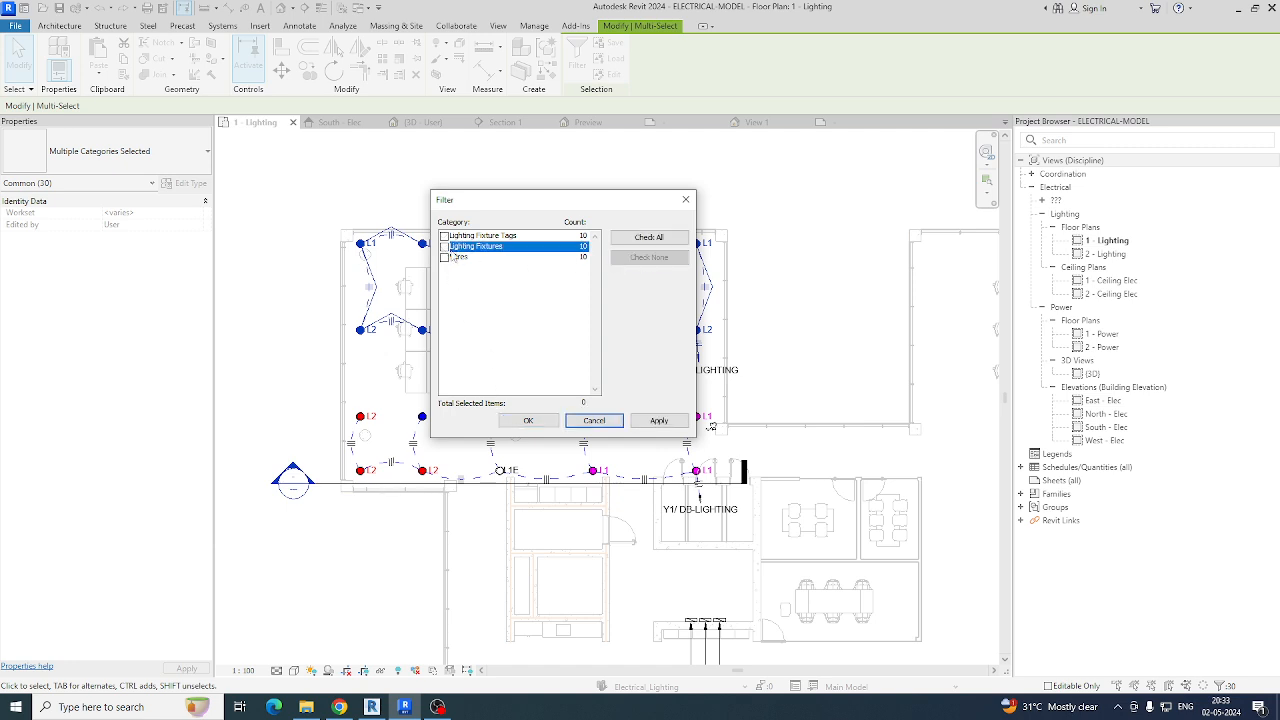
{"action": "left_click", "coordinate": [444, 246]}
{"action": "left_click", "coordinate": [528, 420]}
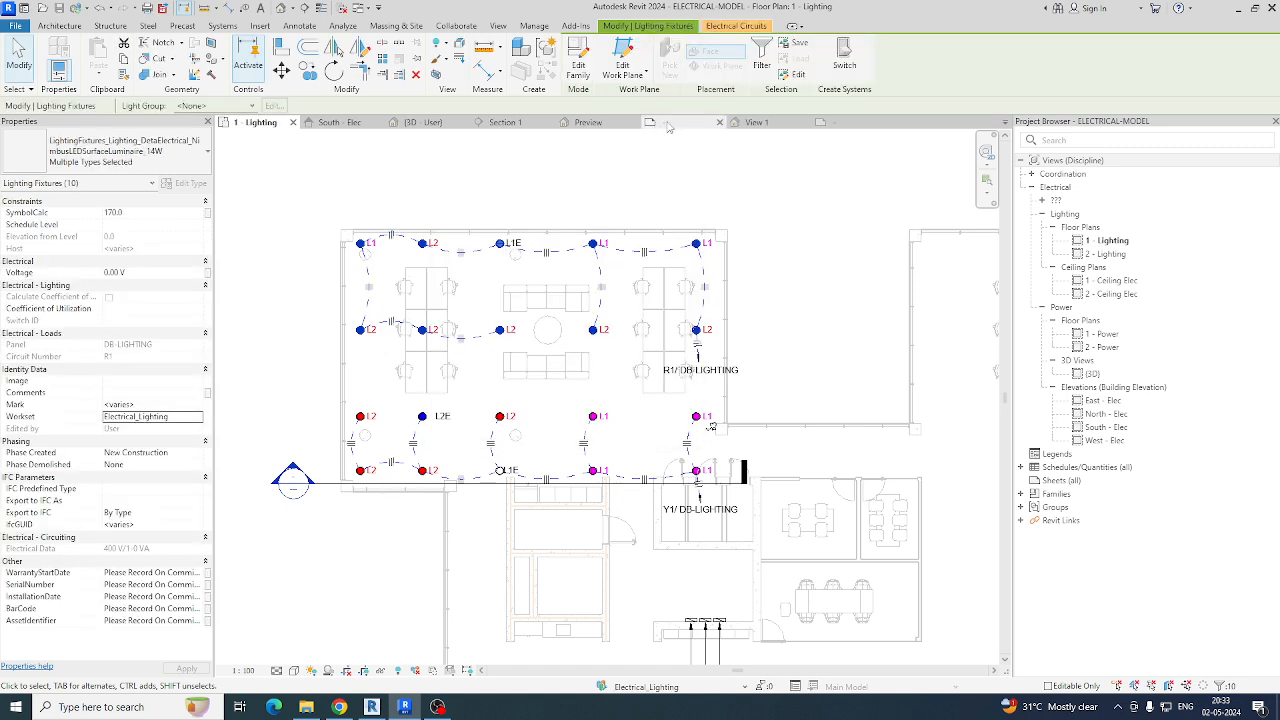
{"action": "left_click", "coordinate": [843, 58]}
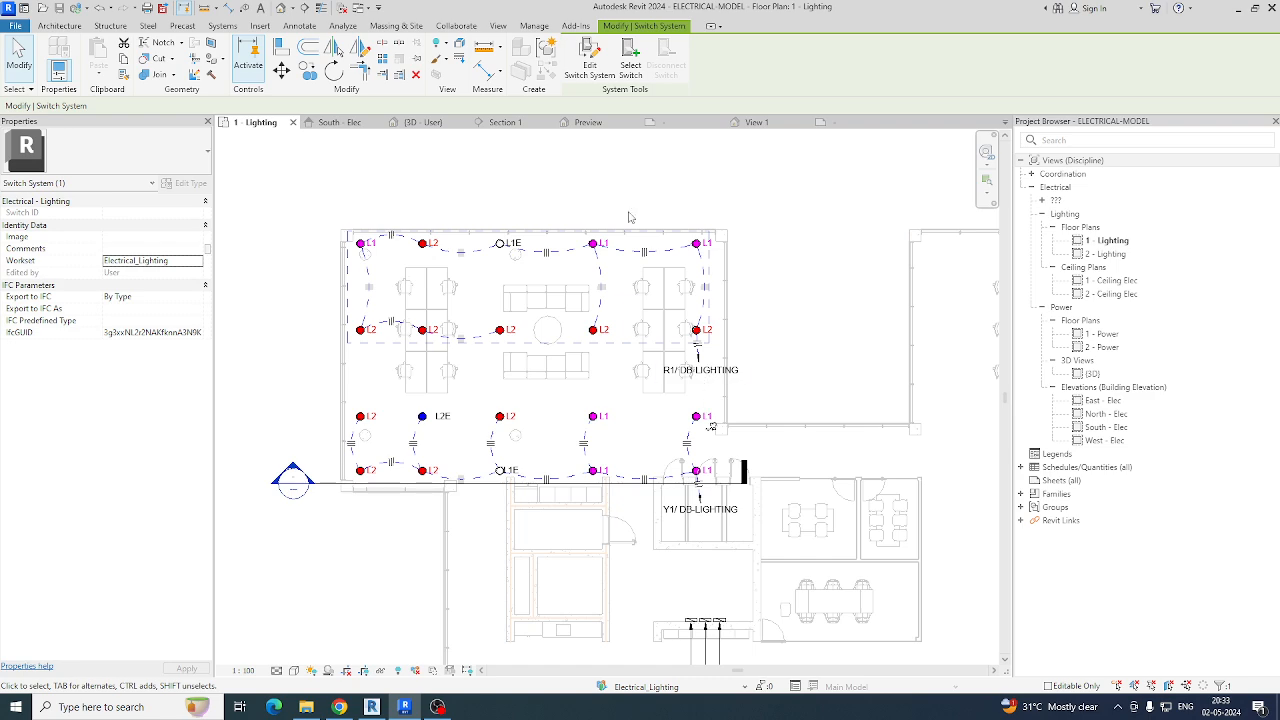
Step: Assign the three-way switch at the column to the switch system of the northern fixtures
{"action": "left_click", "coordinate": [627, 58]}
{"action": "scroll", "coordinate": [713, 428], "scroll_direction": "up", "scroll_amount": 4}
{"action": "left_click", "coordinate": [714, 428]}
{"action": "scroll", "coordinate": [820, 360], "scroll_direction": "down", "scroll_amount": 4}
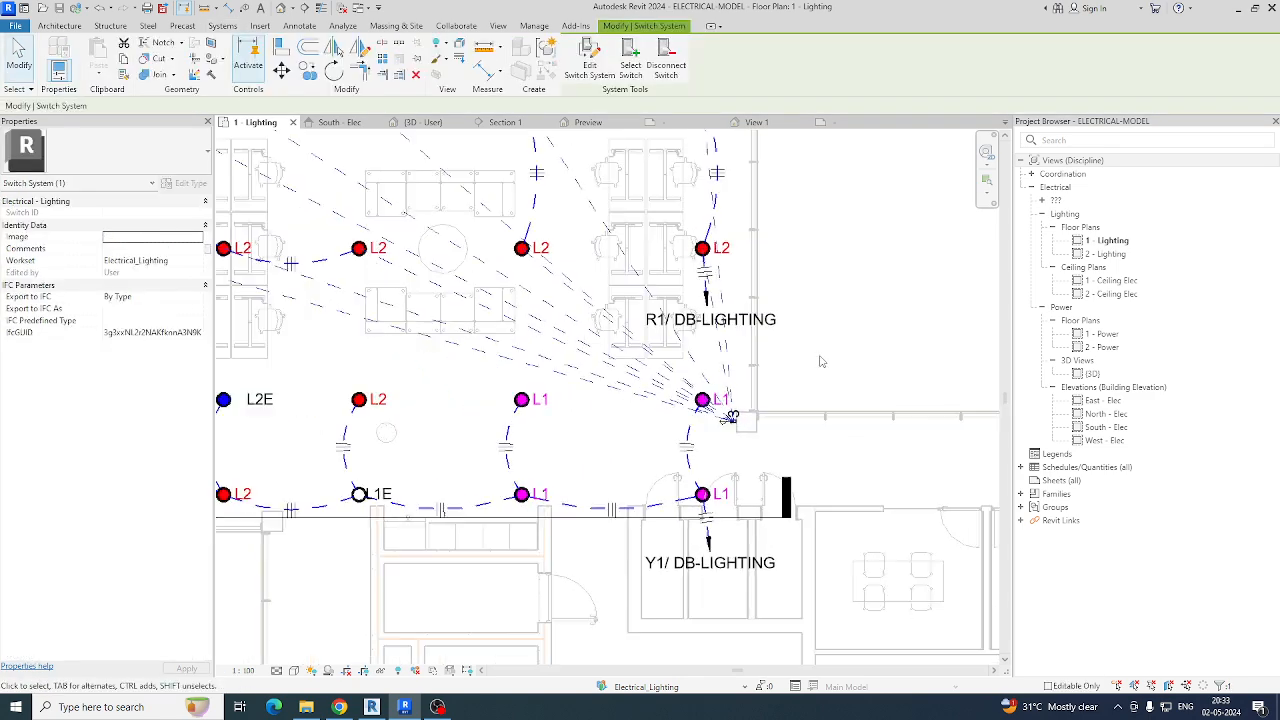
{"action": "scroll", "coordinate": [690, 316], "scroll_direction": "up", "scroll_amount": 2}
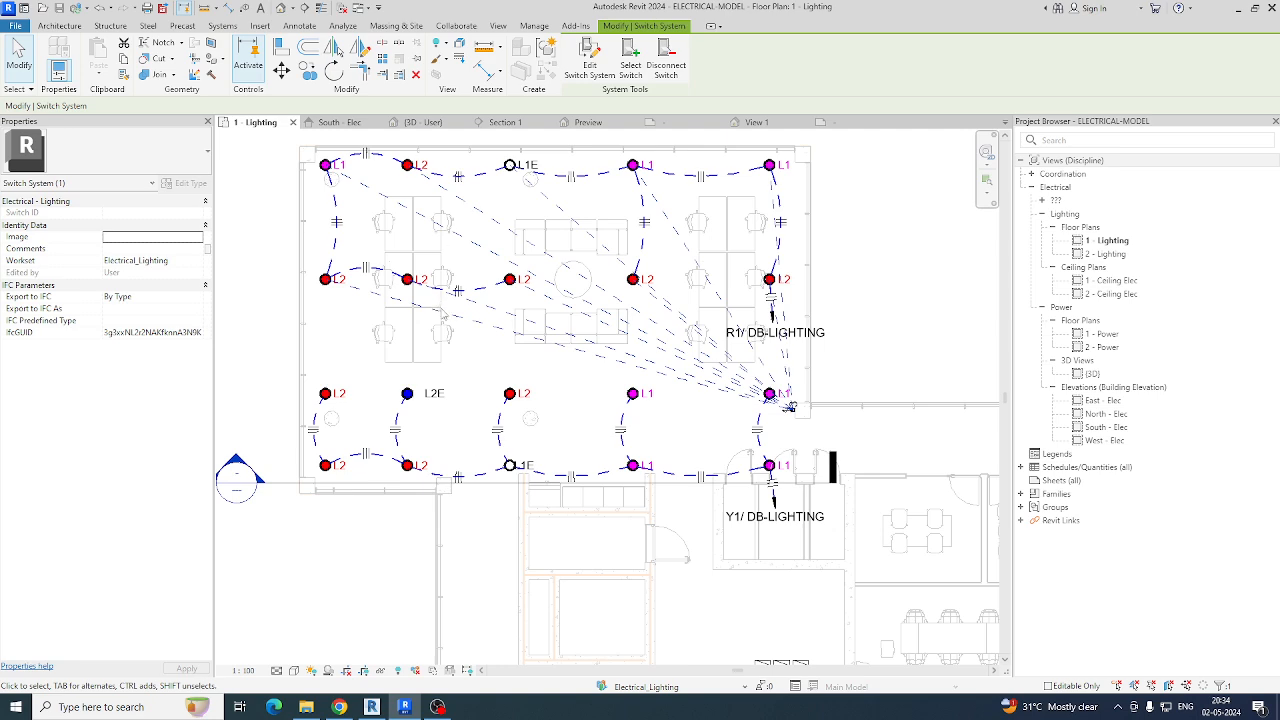
{"action": "key", "text": "Escape"}
{"action": "scroll", "coordinate": [446, 311], "scroll_direction": "down", "scroll_amount": 2}
{"action": "left_click_drag", "start_coordinate": [316, 336], "coordinate": [388, 427]}
{"action": "key", "text": "Escape"}
Step: Copy the westernmost L2 fixture of the third row into the northwest corner of the neighbouring large office
{"action": "scroll", "coordinate": [368, 374], "scroll_direction": "up", "scroll_amount": 2}
{"action": "left_click", "coordinate": [365, 361]}
{"action": "key", "text": "c"}
{"action": "key", "text": "o"}
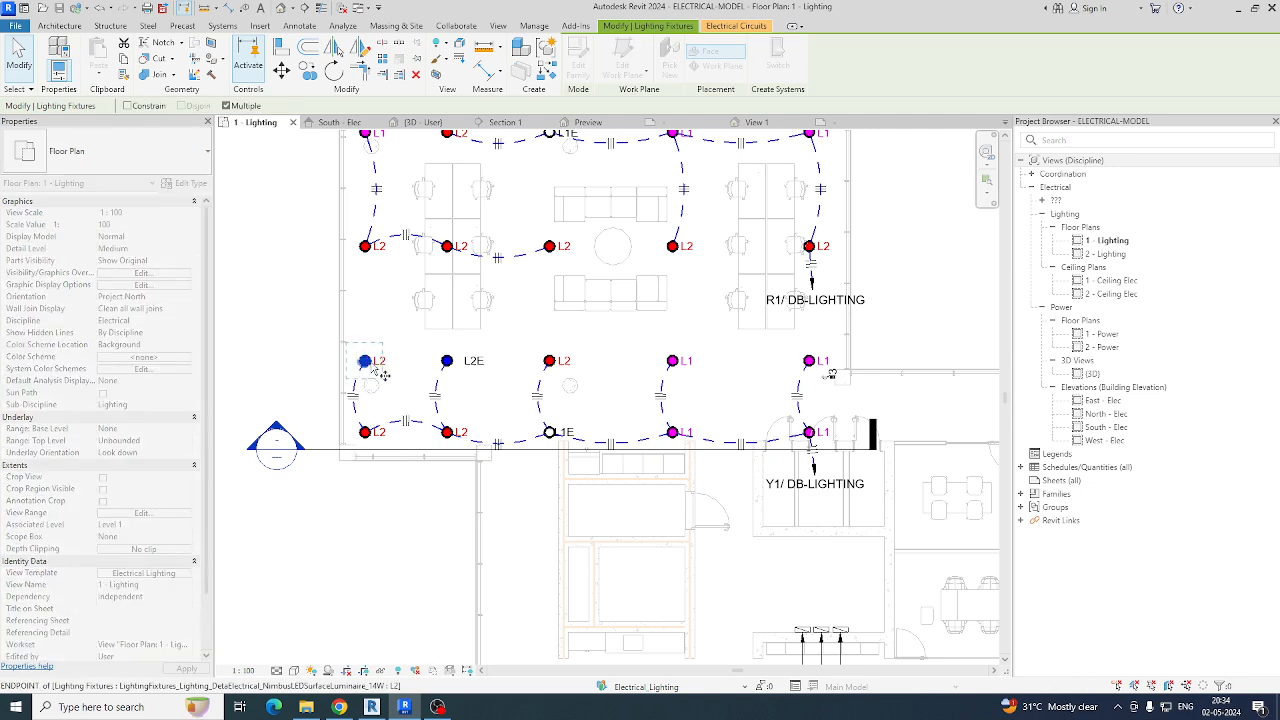
{"action": "scroll", "coordinate": [365, 361], "scroll_direction": "up", "scroll_amount": 2}
{"action": "left_click", "coordinate": [365, 361]}
{"action": "scroll", "coordinate": [394, 362], "scroll_direction": "down", "scroll_amount": 4}
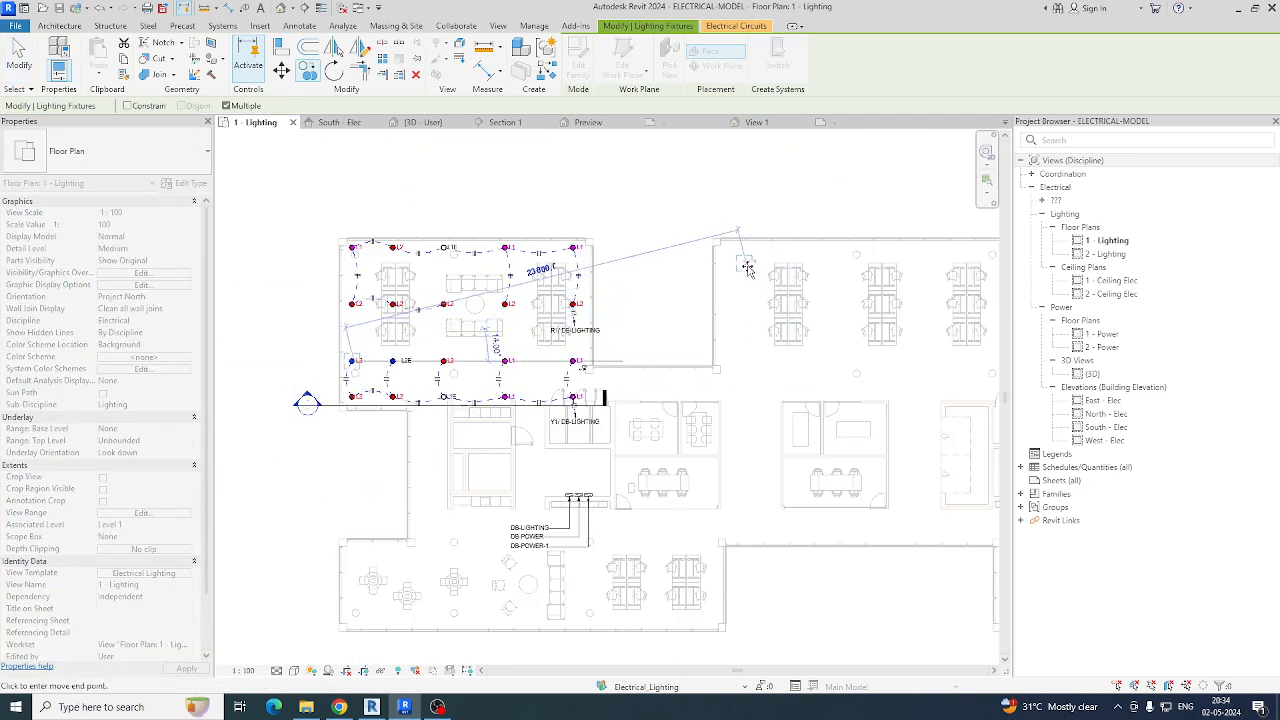
{"action": "scroll", "coordinate": [745, 265], "scroll_direction": "up", "scroll_amount": 1}
{"action": "left_click", "coordinate": [743, 270]}
Step: Place six more copies of the L2 fixture eastward in line, across the desks of the large office
{"action": "middle_click_drag", "start_coordinate": [840, 287], "coordinate": [560, 276]}
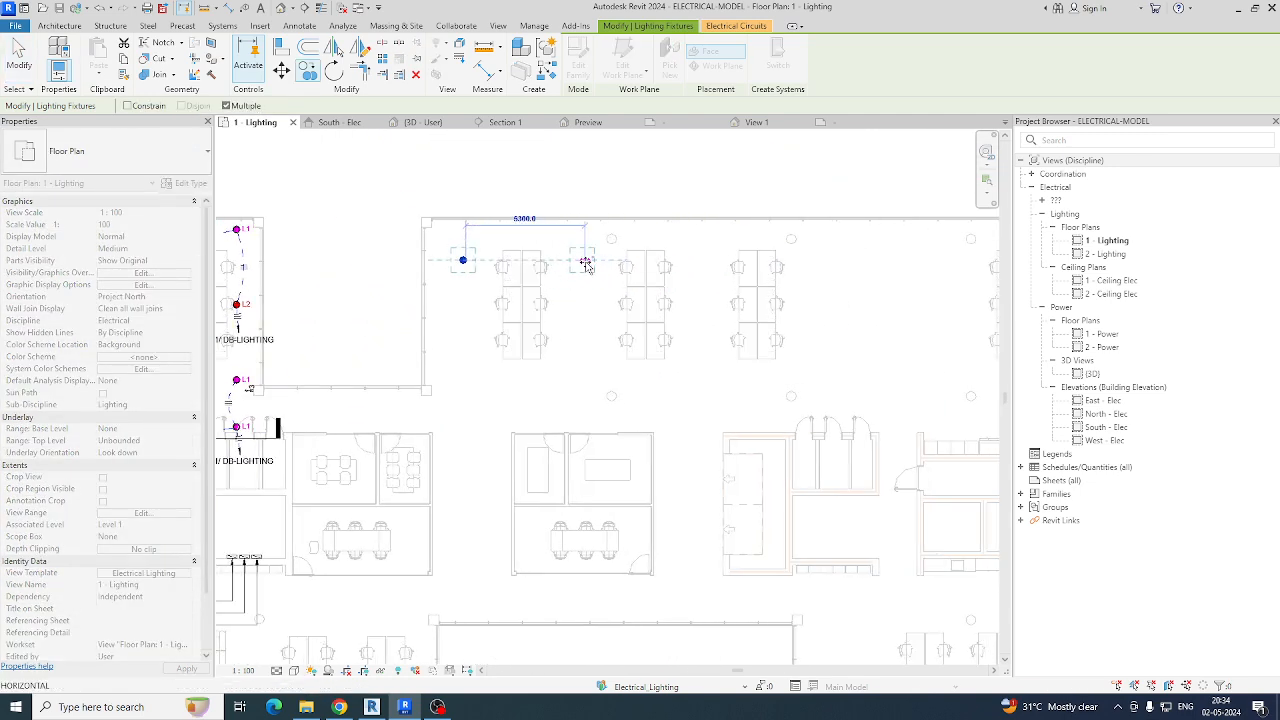
{"action": "left_click", "coordinate": [582, 260]}
{"action": "middle_click_drag", "start_coordinate": [782, 264], "coordinate": [628, 268]}
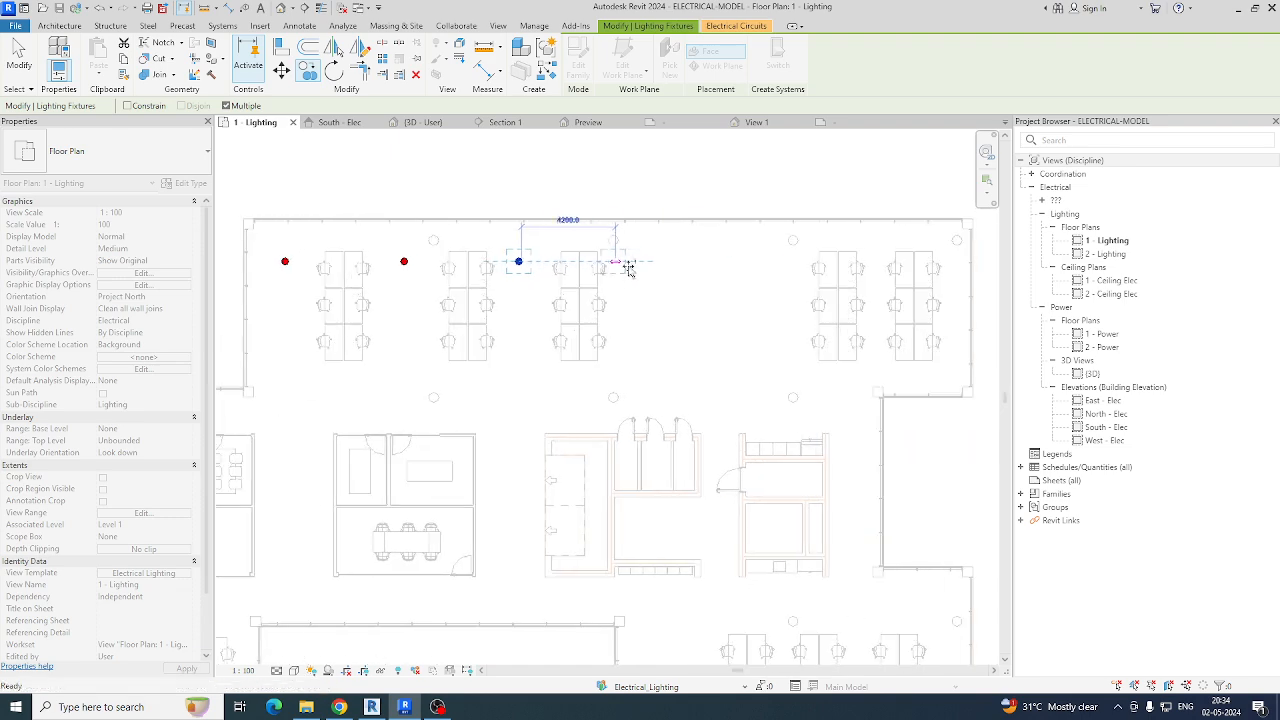
{"action": "left_click", "coordinate": [642, 263]}
{"action": "left_click", "coordinate": [743, 263]}
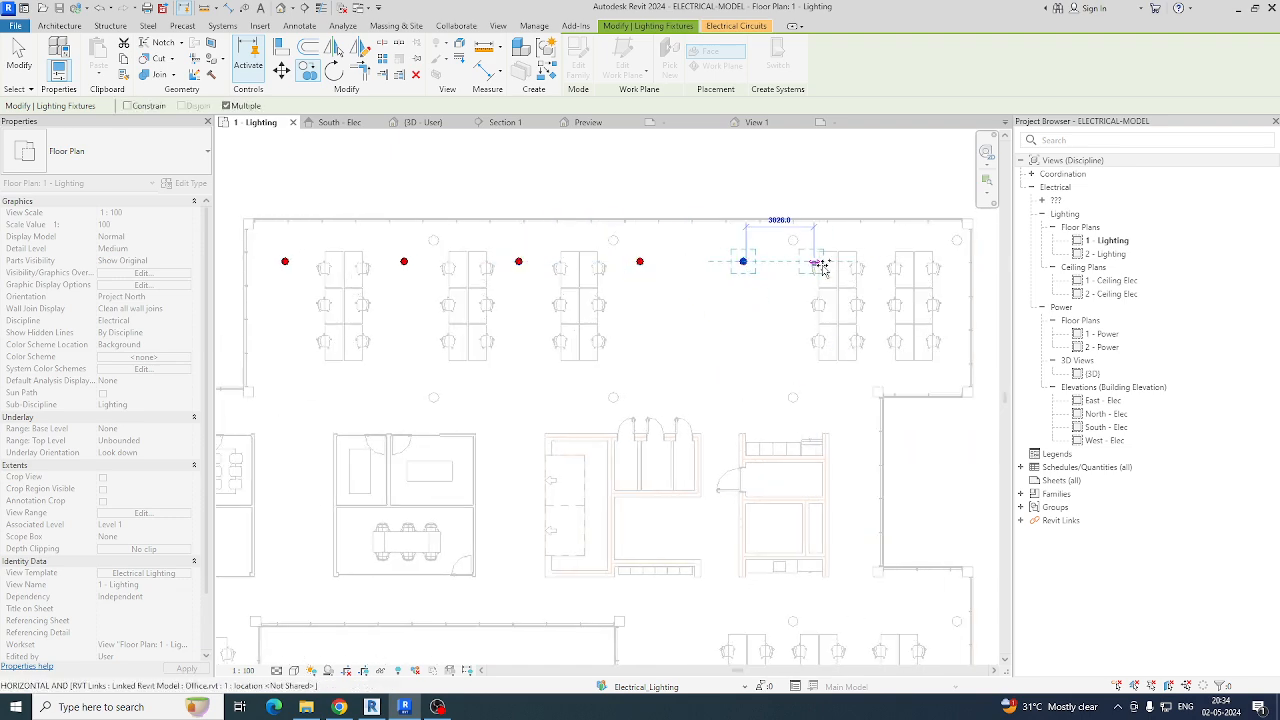
{"action": "left_click", "coordinate": [837, 263]}
{"action": "left_click", "coordinate": [914, 262]}
{"action": "key", "text": "Escape"}
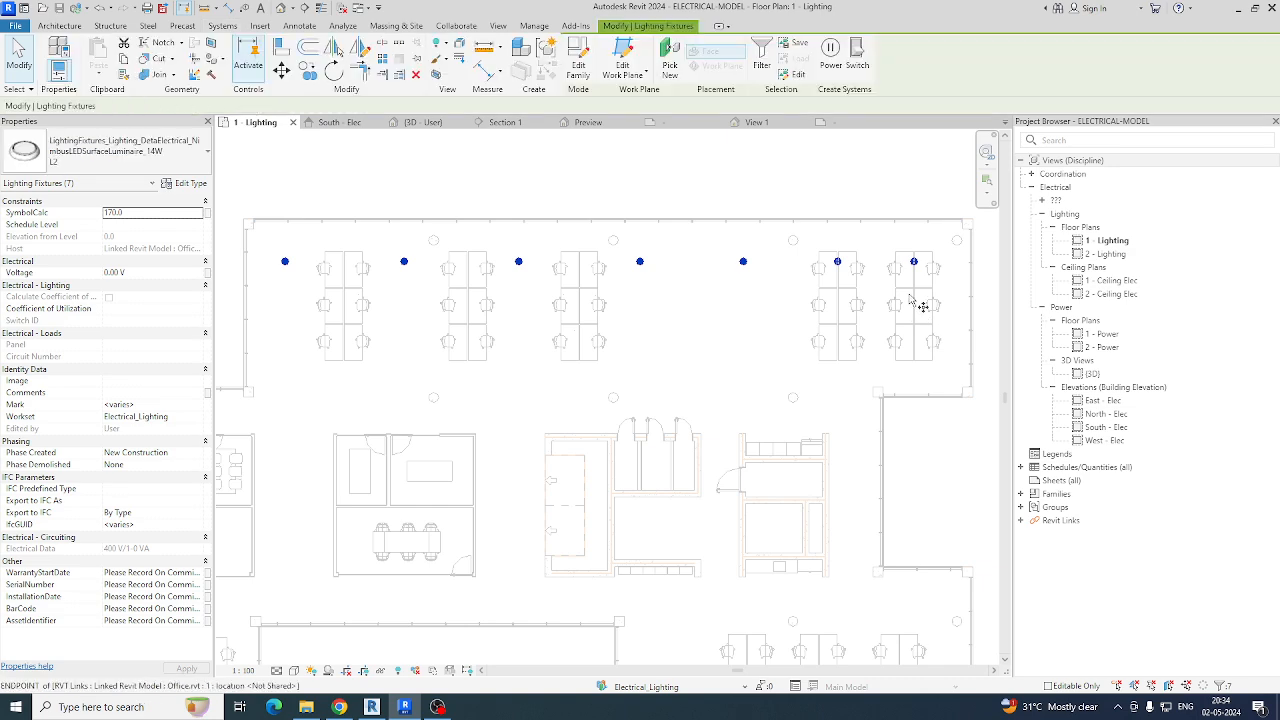
Step: Copy the row of seven L2 fixtures twice southward, the first copy about 2526 mm below the original row
{"action": "key", "text": "c"}
{"action": "key", "text": "o"}
{"action": "left_click", "coordinate": [914, 261]}
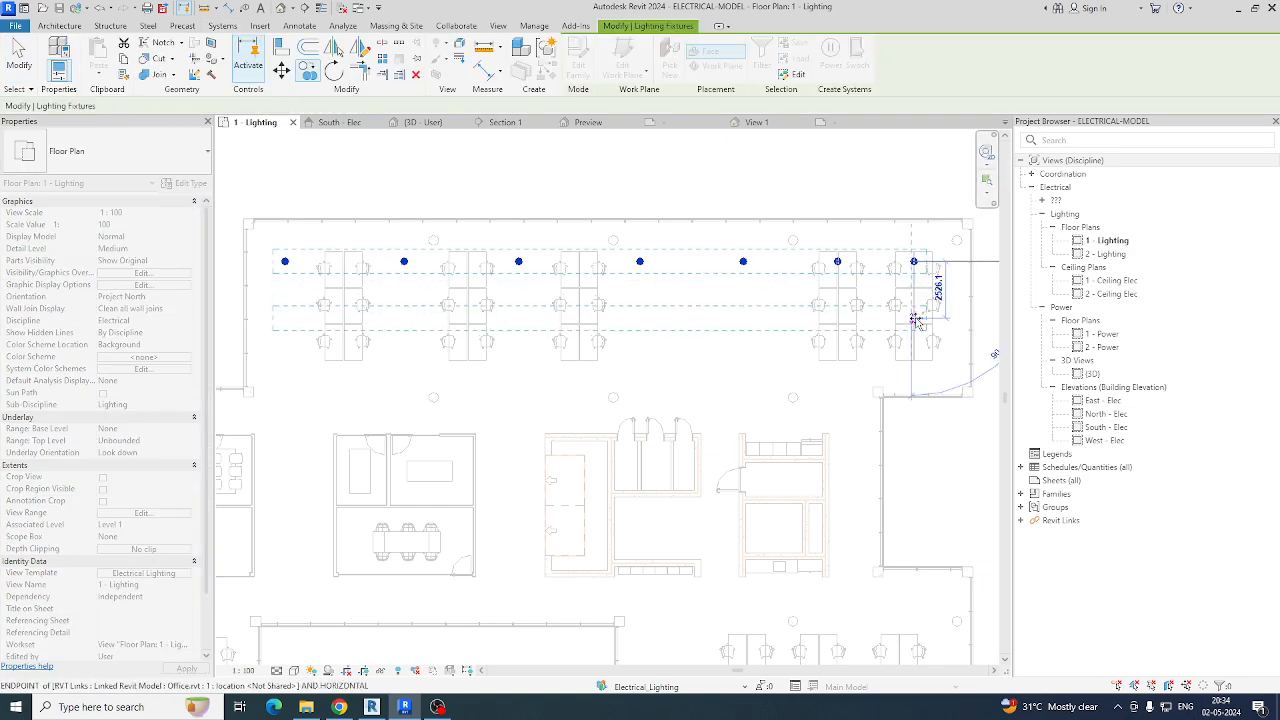
{"action": "left_click", "coordinate": [913, 319]}
{"action": "left_click", "coordinate": [913, 367]}
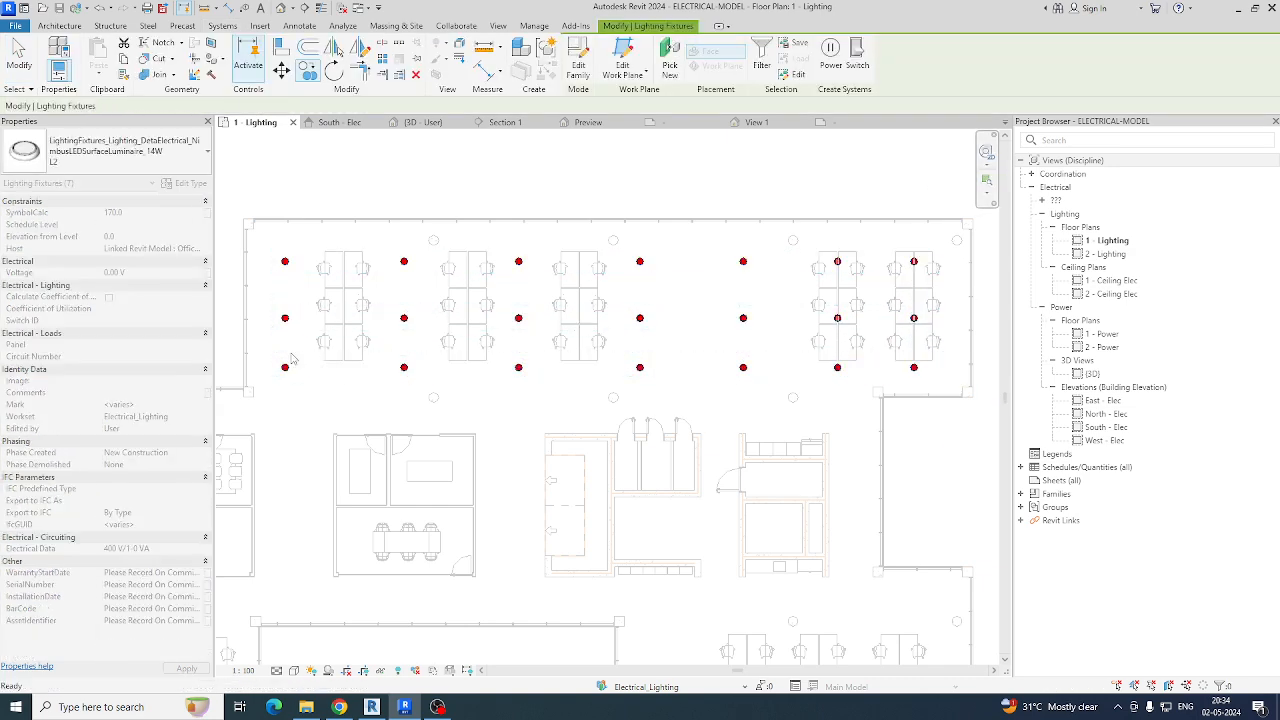
{"action": "key", "text": "Escape"}
Step: Copy the six western fixtures of the third row southward to form a fourth row just above the core rooms
{"action": "left_click_drag", "start_coordinate": [263, 348], "coordinate": [877, 430]}
{"action": "key", "text": "c"}
{"action": "key", "text": "o"}
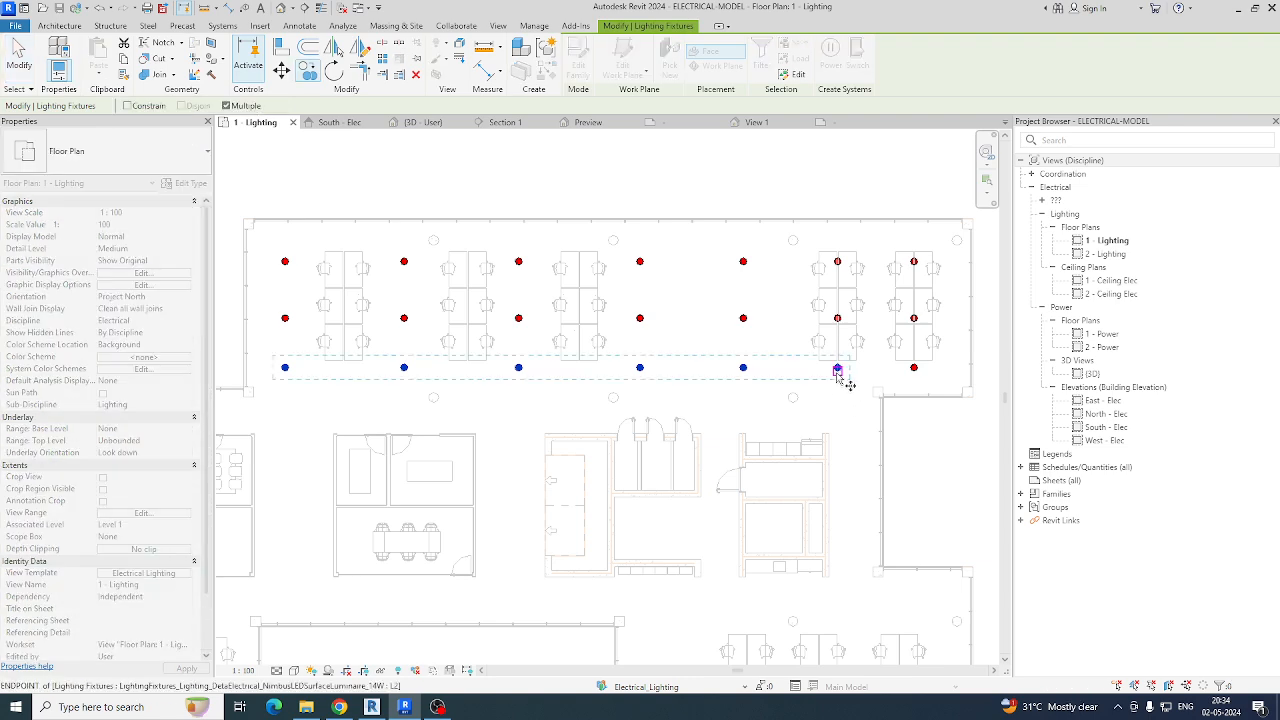
{"action": "left_click", "coordinate": [837, 368]}
{"action": "left_click", "coordinate": [842, 410]}
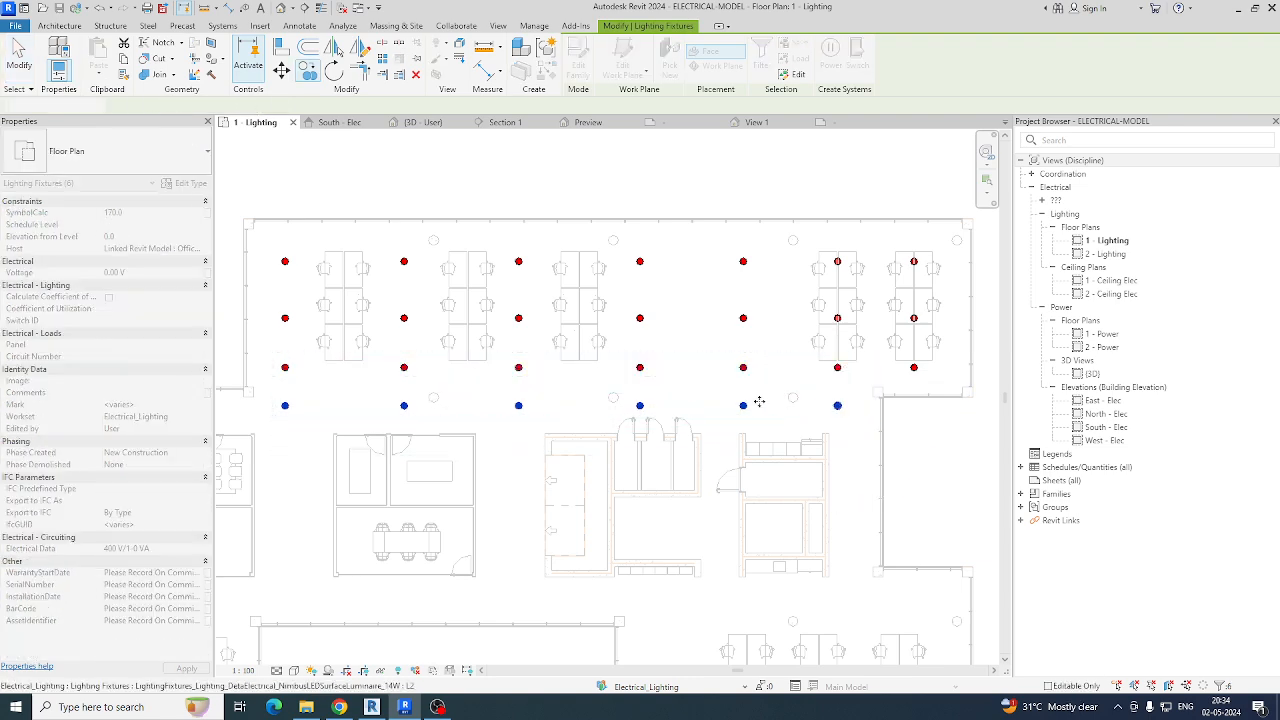
{"action": "key", "text": "Escape"}
Step: Change the eight fixtures in the two westernmost columns of the large office to type L1
{"action": "left_click_drag", "start_coordinate": [274, 240], "coordinate": [422, 442]}
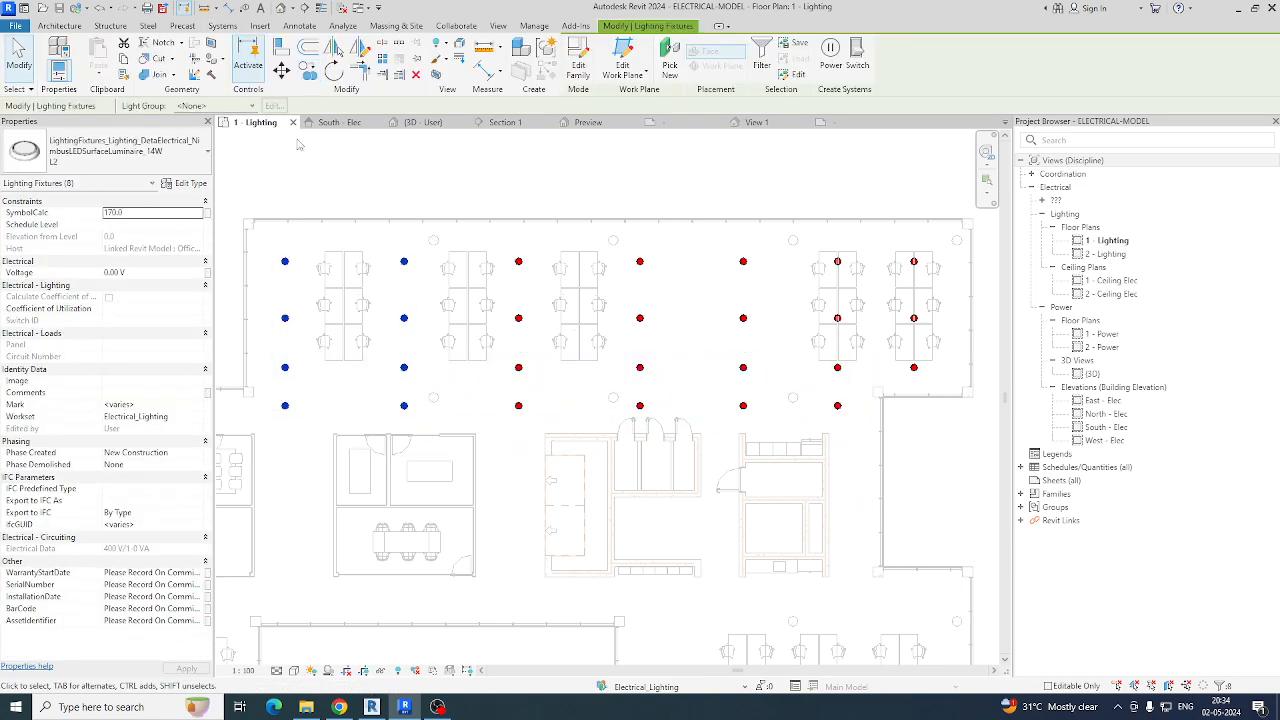
{"action": "left_click", "coordinate": [88, 157]}
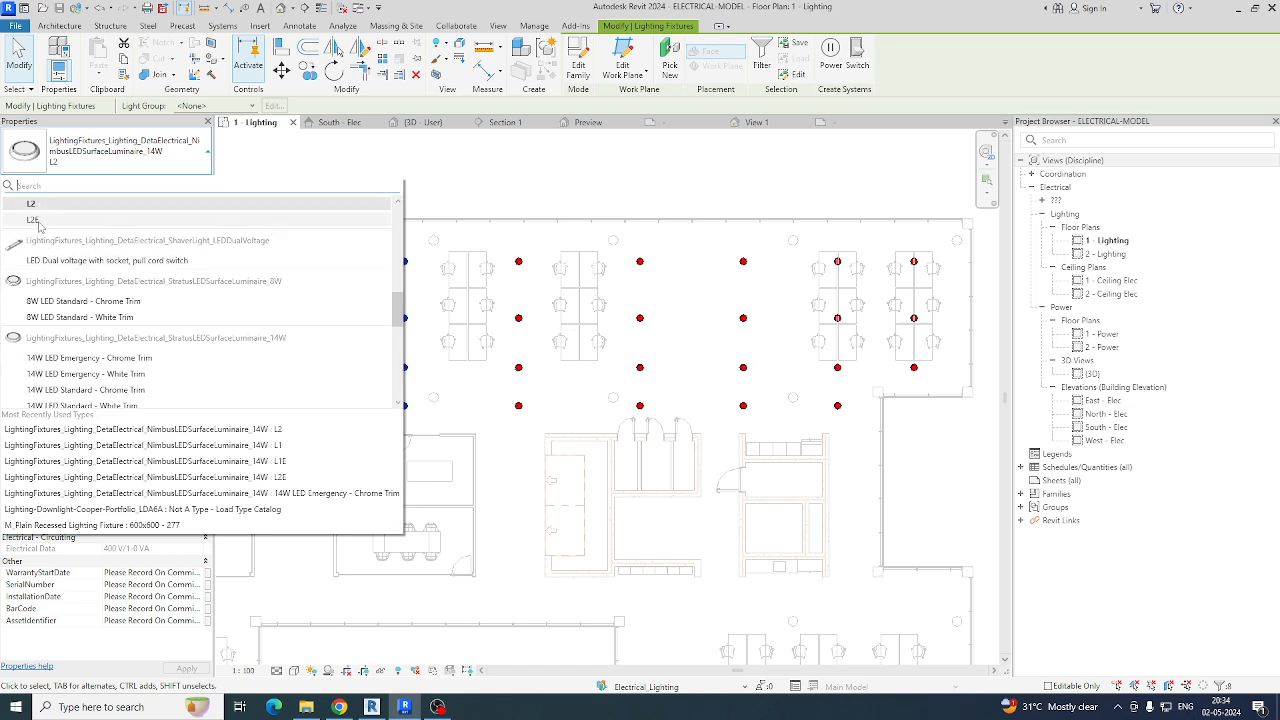
{"action": "scroll", "coordinate": [38, 225], "scroll_direction": "up", "scroll_amount": 3}
{"action": "left_click", "coordinate": [34, 324]}
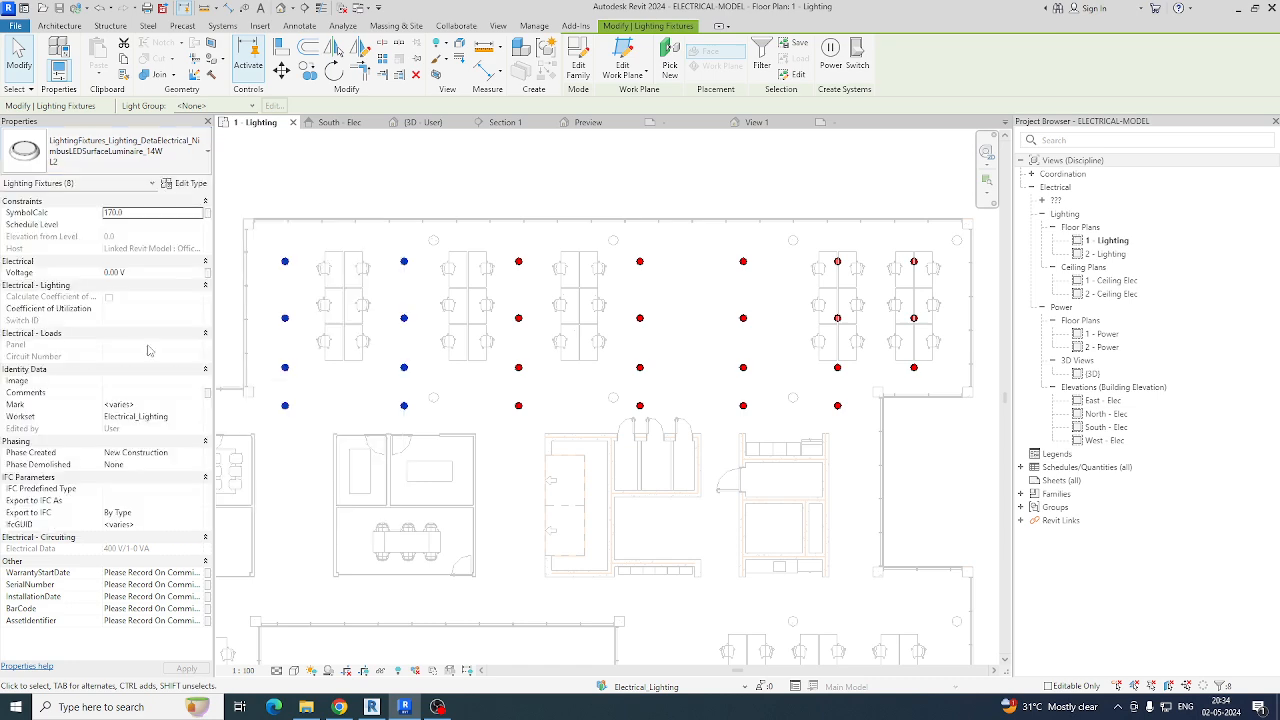
{"action": "left_click", "coordinate": [535, 482]}
{"action": "left_click_drag", "start_coordinate": [256, 230], "coordinate": [470, 445]}
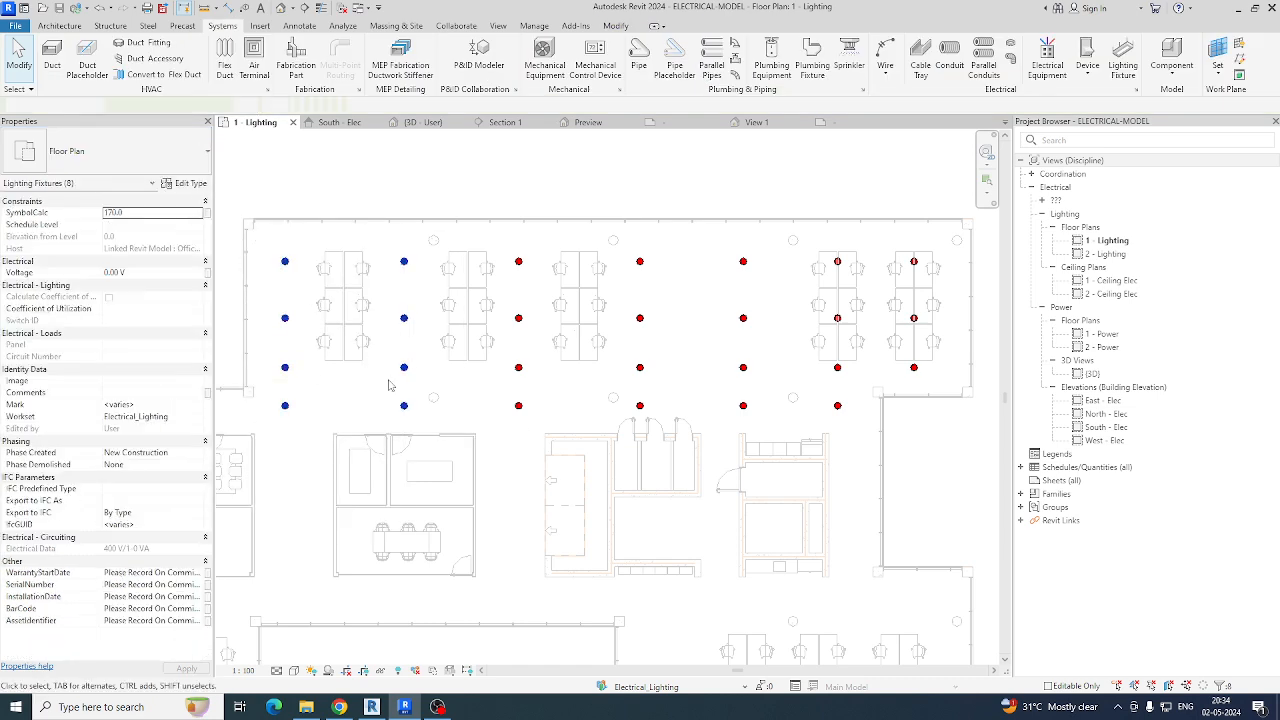
{"action": "left_click", "coordinate": [120, 155]}
{"action": "scroll", "coordinate": [84, 212], "scroll_direction": "down", "scroll_amount": 3}
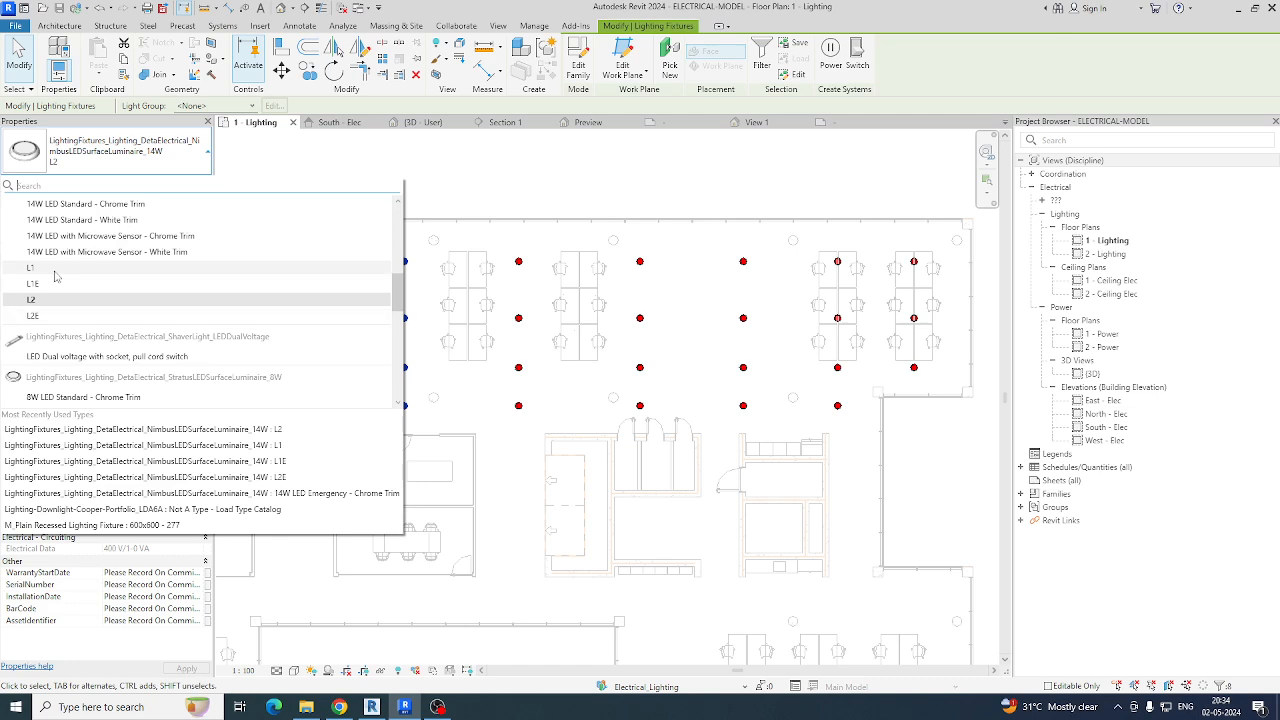
{"action": "left_click", "coordinate": [48, 275]}
{"action": "left_click", "coordinate": [517, 474]}
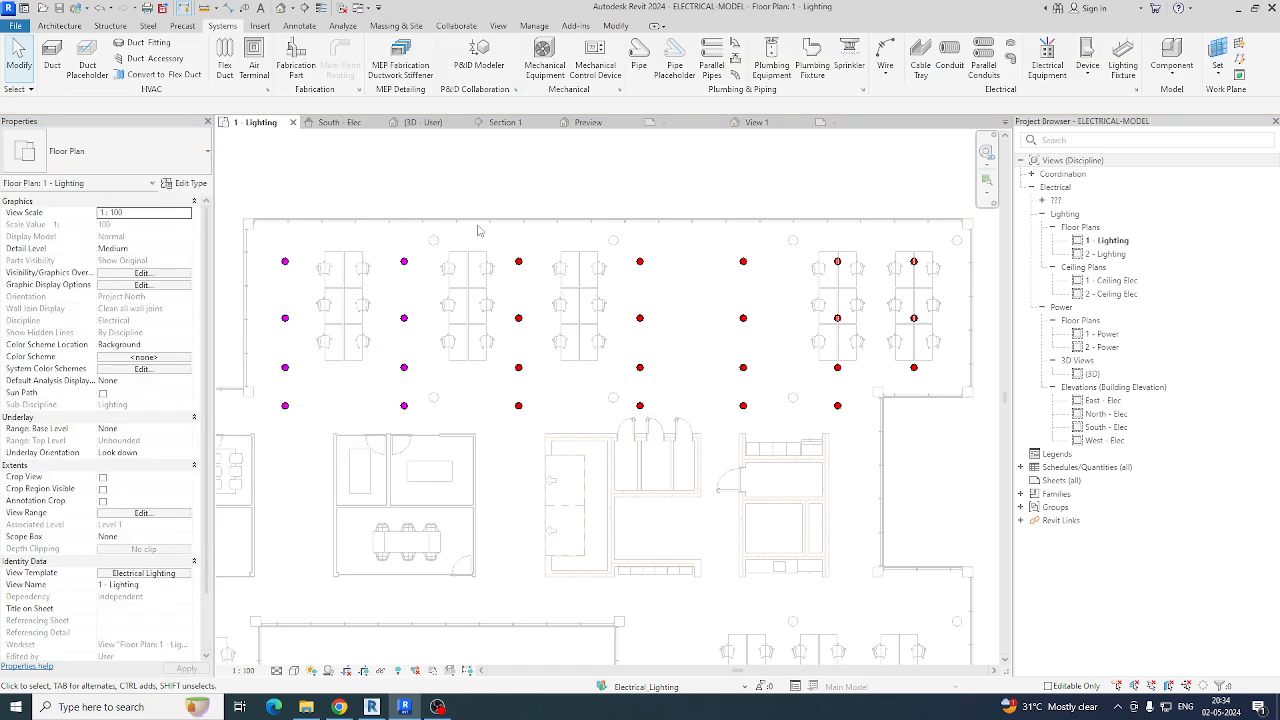
Step: Assign type L2 to the eight fixtures in the third and fourth columns of the large office
{"action": "left_click_drag", "start_coordinate": [478, 231], "coordinate": [682, 448]}
{"action": "left_click", "coordinate": [110, 151]}
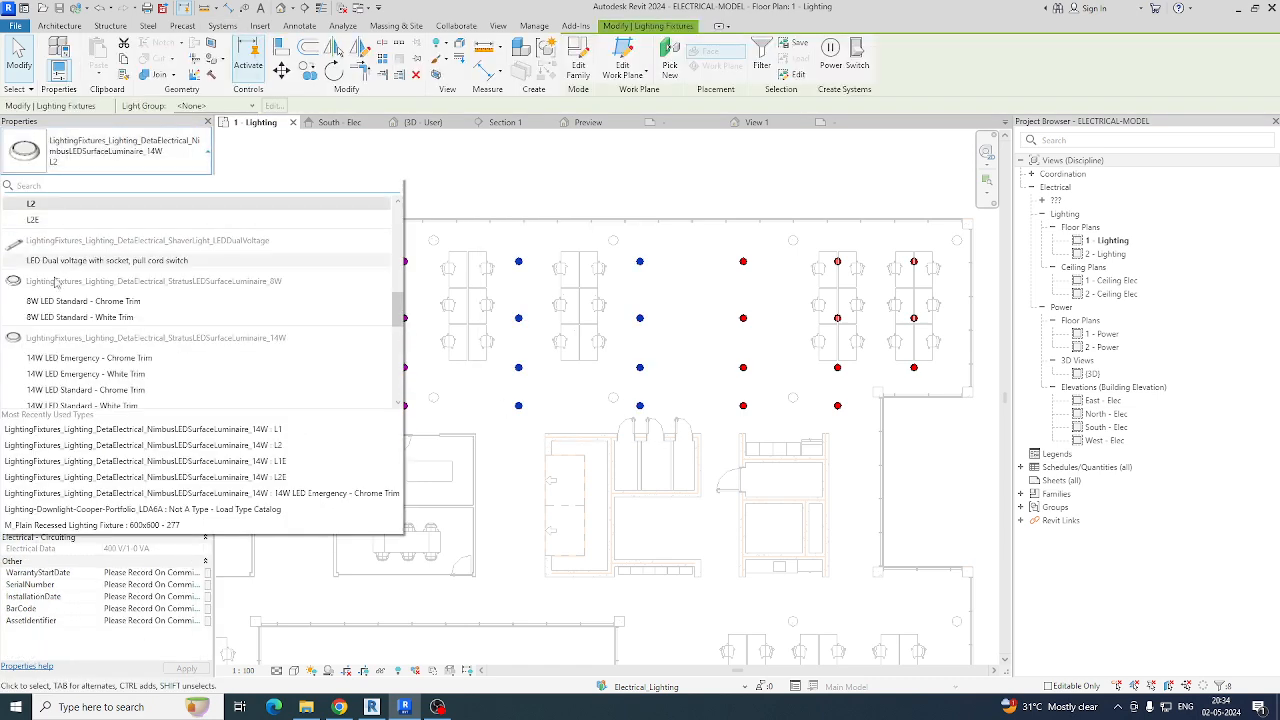
{"action": "scroll", "coordinate": [50, 295], "scroll_direction": "up", "scroll_amount": 3}
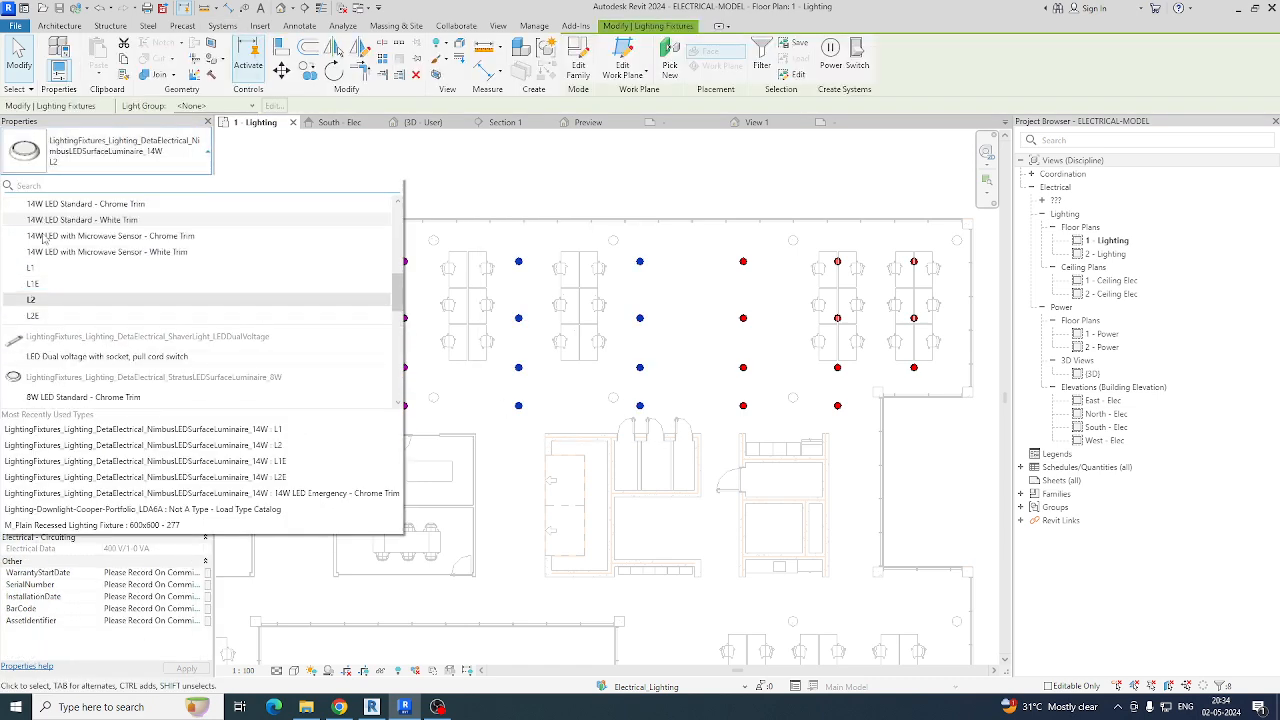
{"action": "left_click", "coordinate": [36, 304]}
{"action": "left_click", "coordinate": [770, 480]}
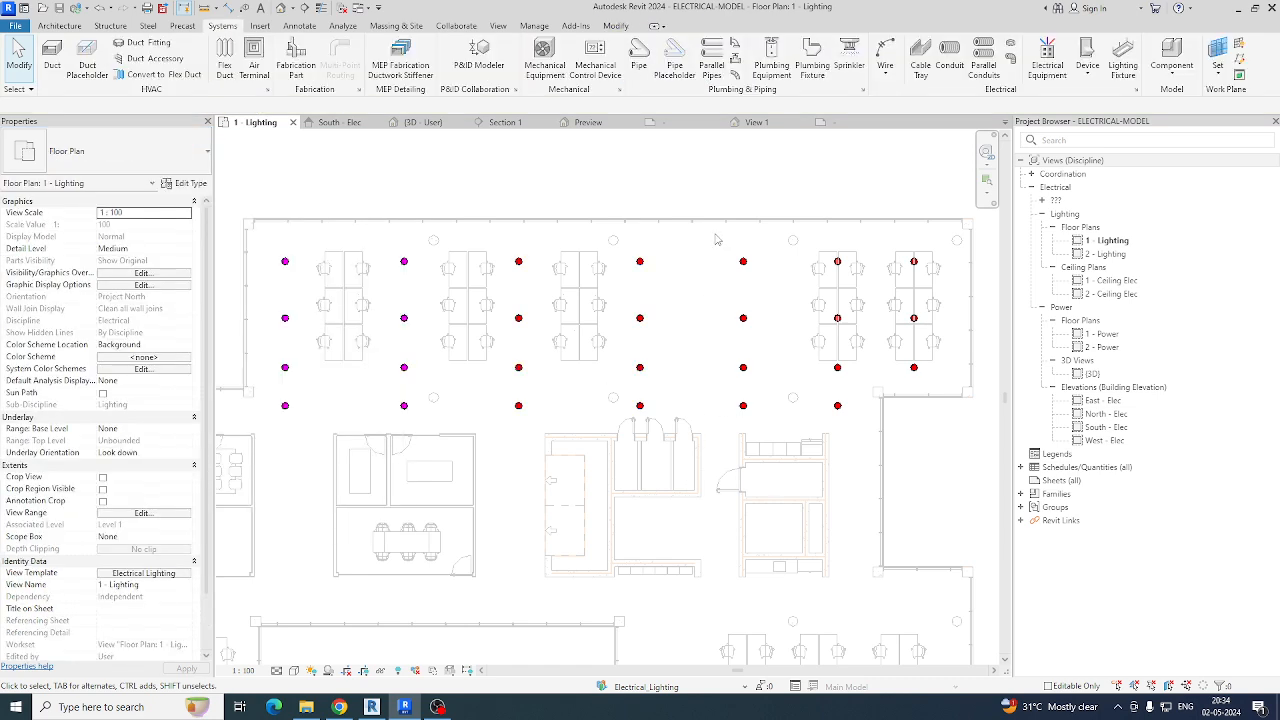
Step: Duplicate fixture type L2 as a new type named L3 and give it a matching type mark
{"action": "left_click_drag", "start_coordinate": [726, 232], "coordinate": [952, 428]}
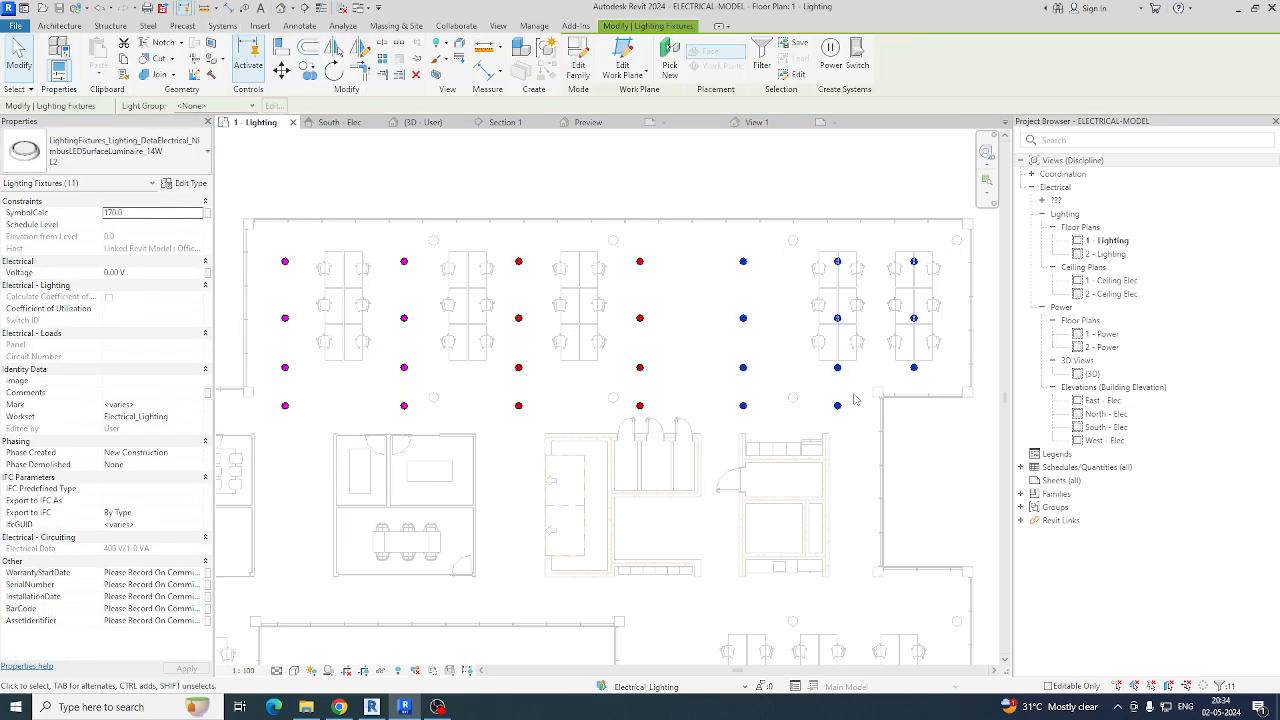
{"action": "left_click", "coordinate": [829, 384]}
{"action": "left_click", "coordinate": [743, 262]}
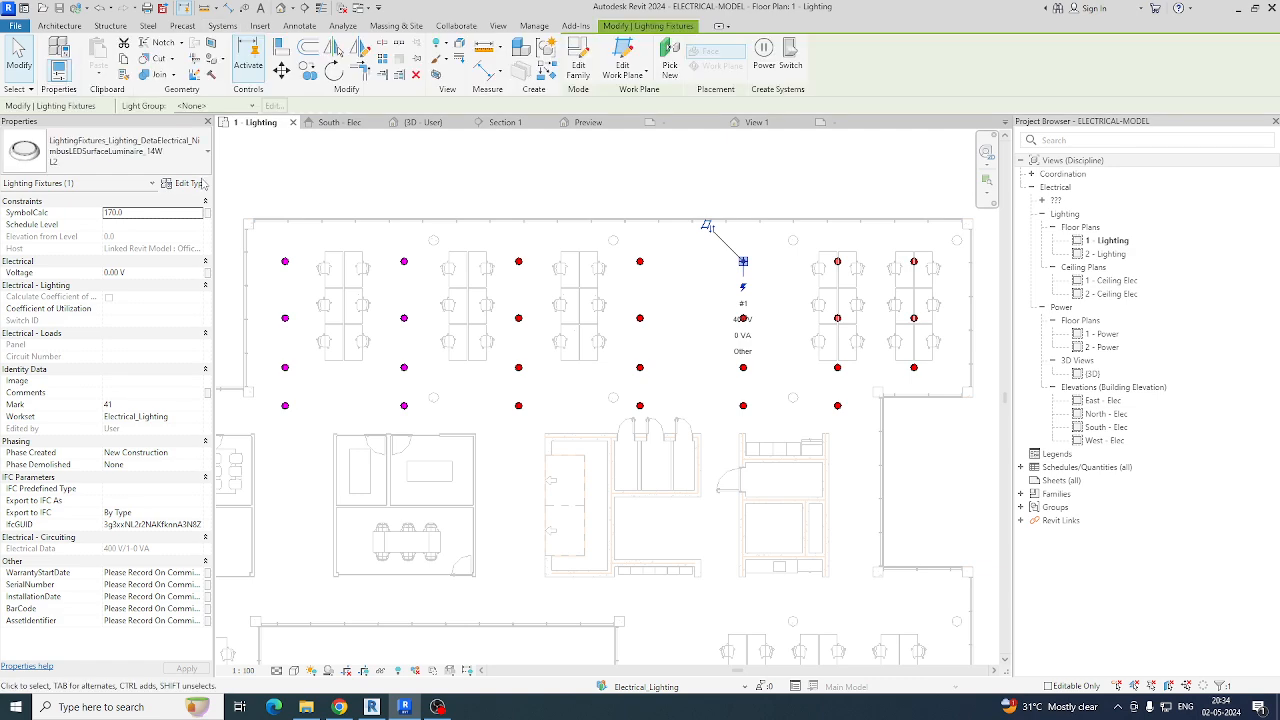
{"action": "left_click", "coordinate": [183, 183]}
{"action": "left_click", "coordinate": [1138, 166]}
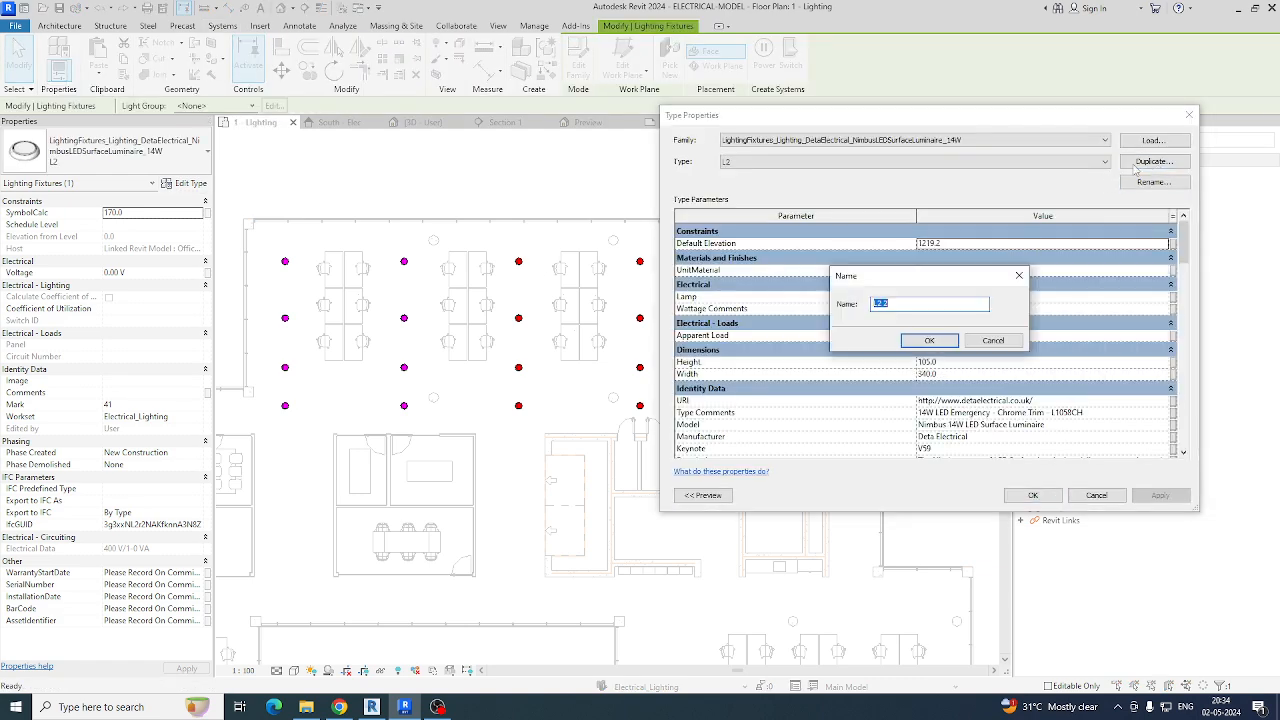
{"action": "left_click", "coordinate": [928, 341]}
{"action": "scroll", "coordinate": [948, 377], "scroll_direction": "down", "scroll_amount": 4}
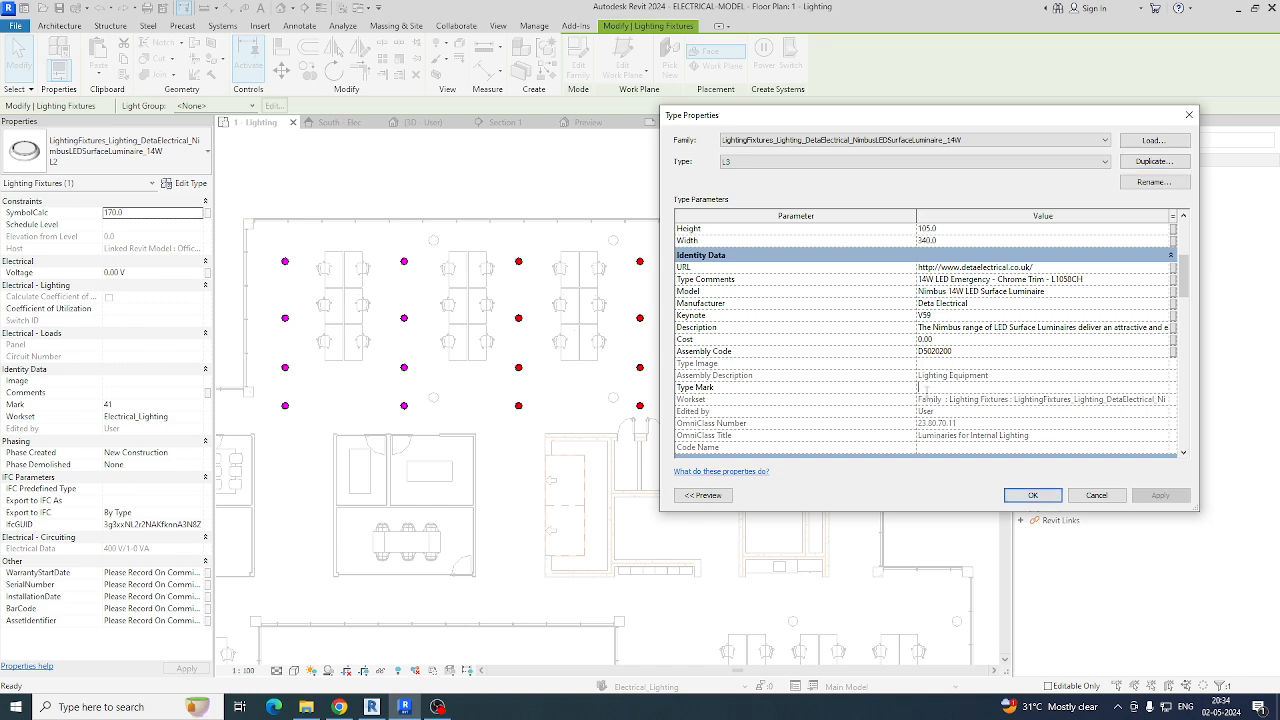
{"action": "left_click", "coordinate": [1033, 495]}
Step: Change the eleven fixtures in the three easternmost columns of the large office to type L3
{"action": "left_click_drag", "start_coordinate": [700, 236], "coordinate": [962, 484]}
{"action": "left_click", "coordinate": [140, 155]}
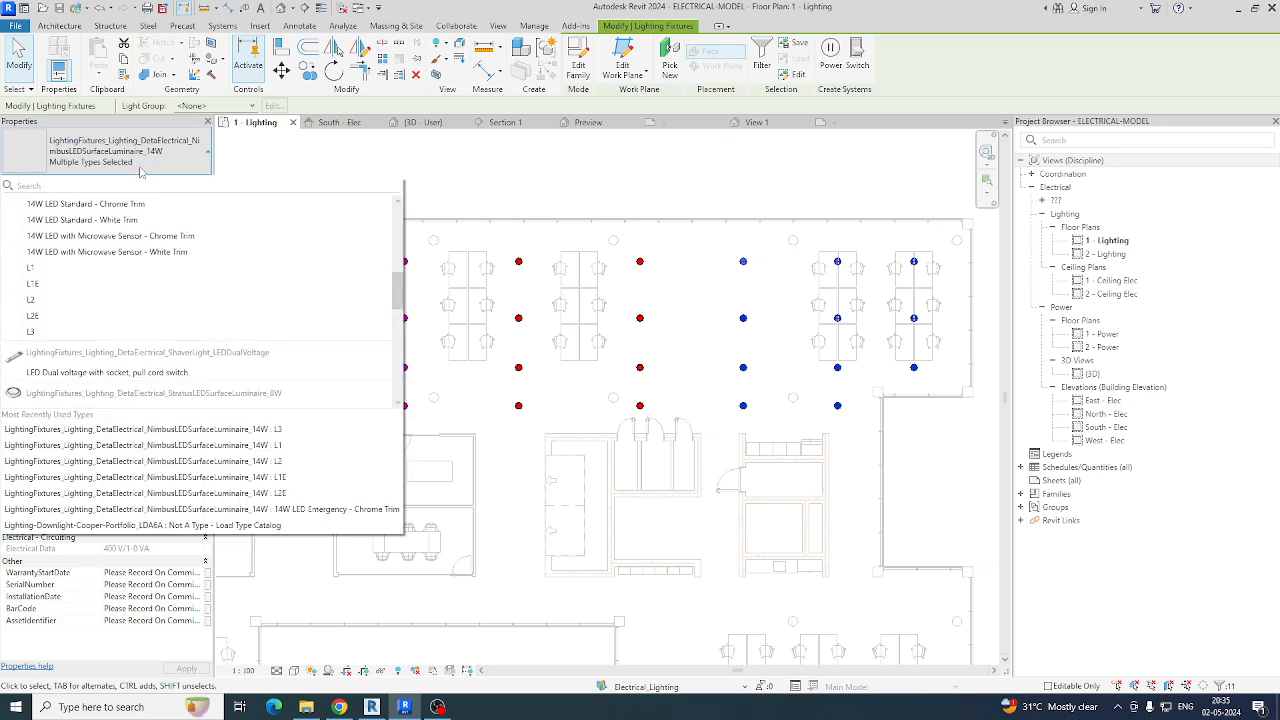
{"action": "left_click", "coordinate": [41, 315]}
{"action": "left_click", "coordinate": [112, 158]}
{"action": "left_click", "coordinate": [55, 330]}
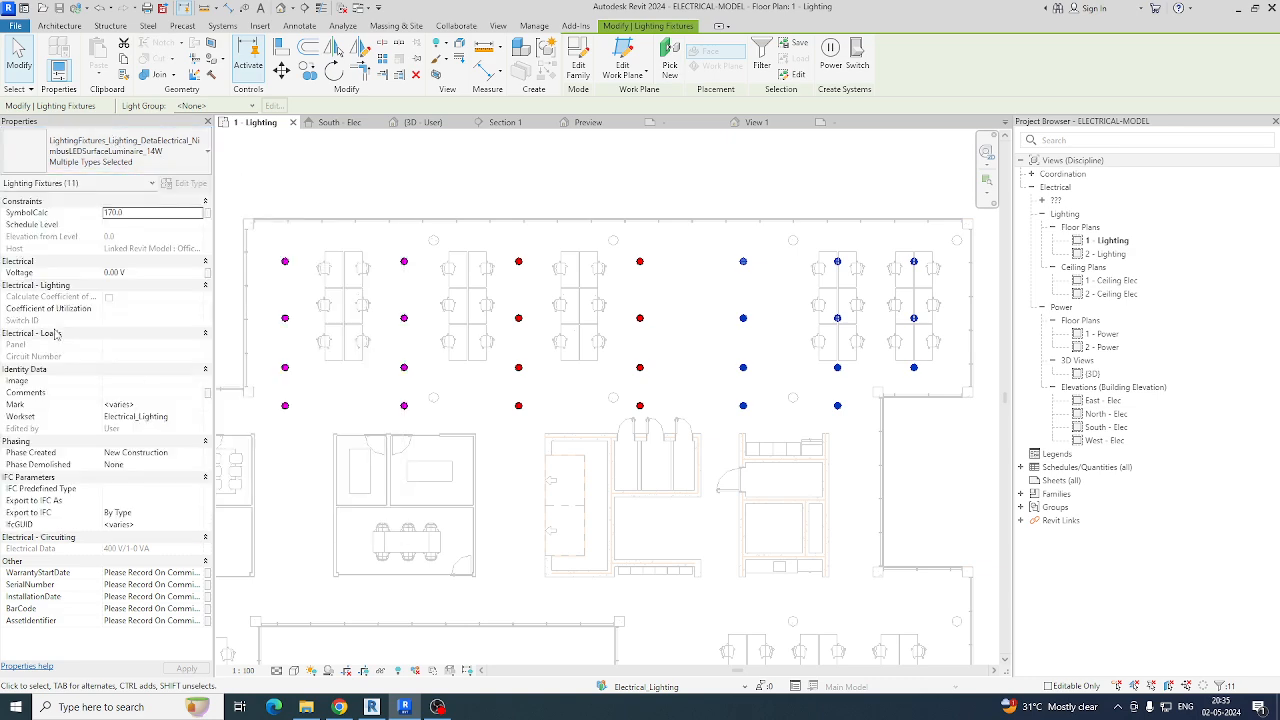
{"action": "left_click", "coordinate": [104, 144]}
{"action": "left_click", "coordinate": [43, 292]}
{"action": "left_click", "coordinate": [87, 158]}
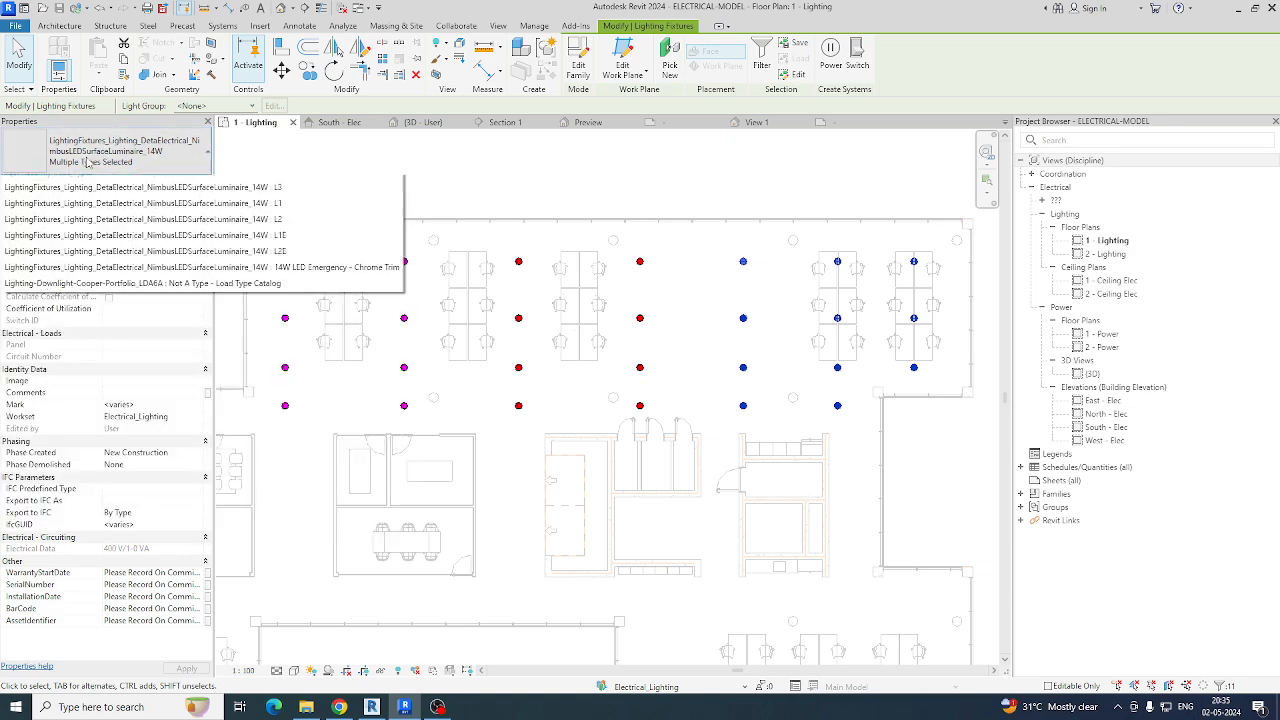
{"action": "left_click", "coordinate": [46, 324]}
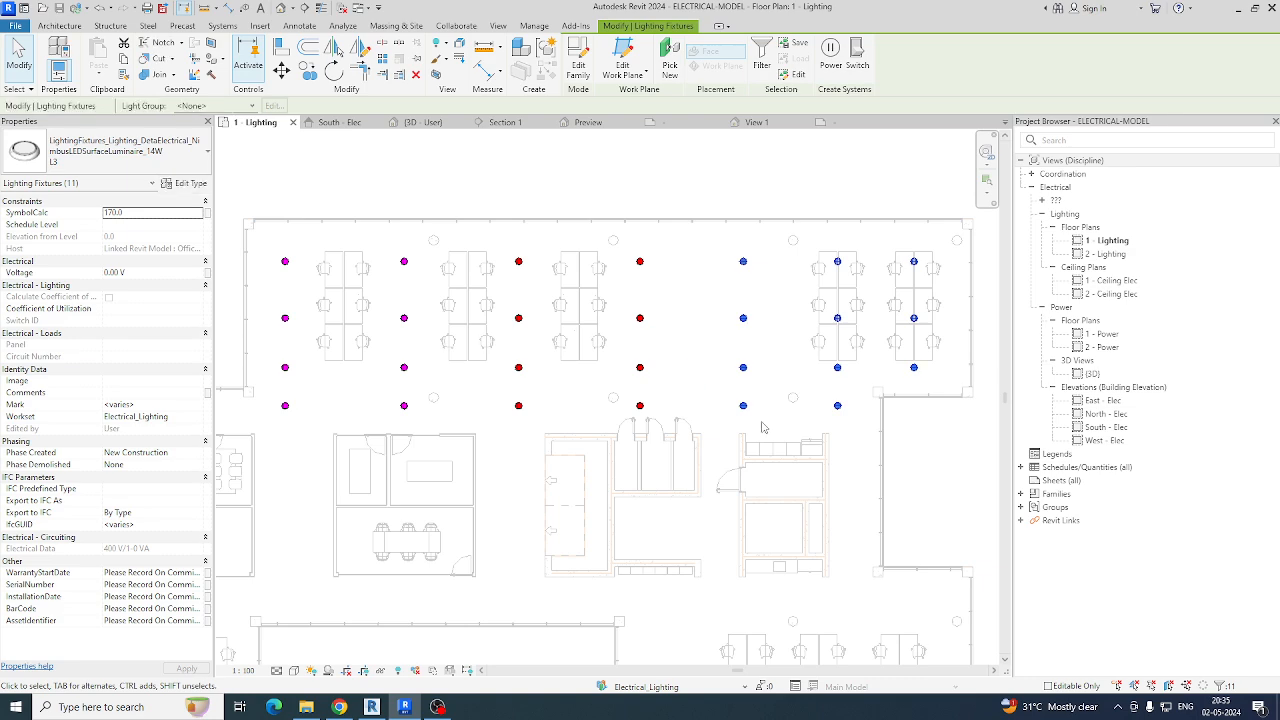
{"action": "left_click", "coordinate": [805, 449]}
Step: From the Electrical Lighting view template's filter overrides, create a rule-based filter named L3 for the Lighting Fixtures category
{"action": "scroll", "coordinate": [809, 443], "scroll_direction": "up", "scroll_amount": 3}
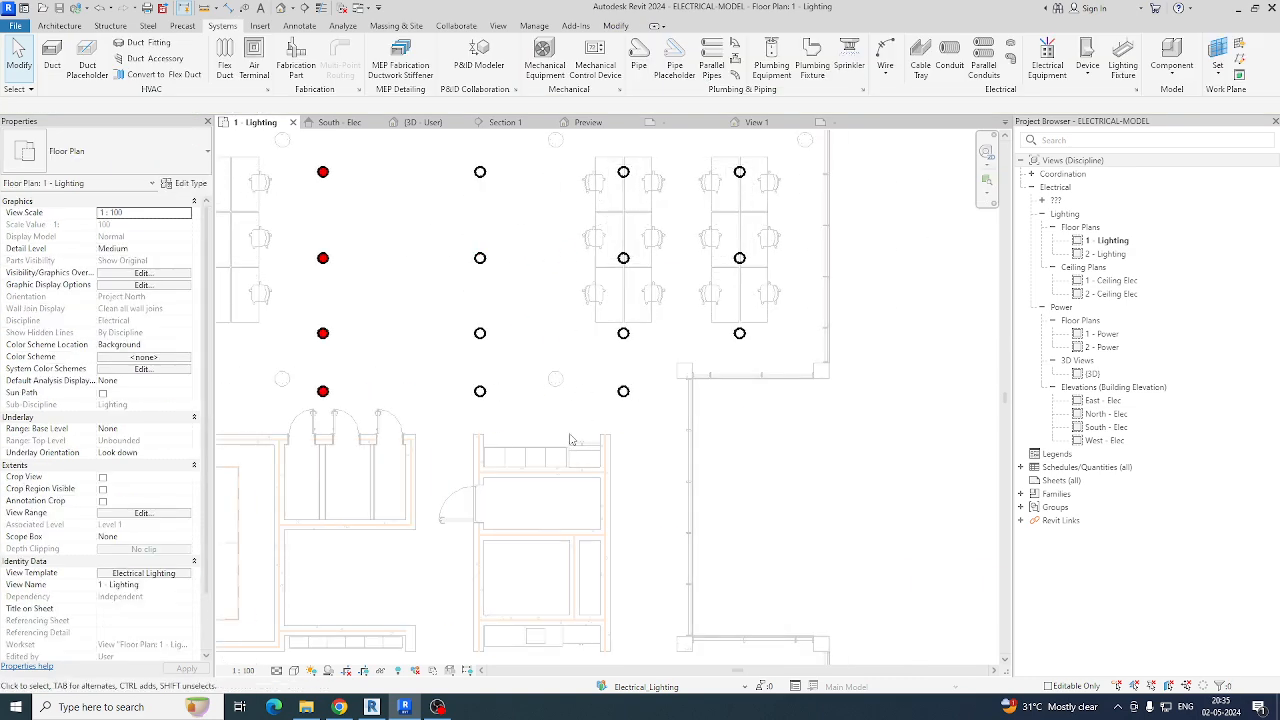
{"action": "left_click", "coordinate": [126, 574]}
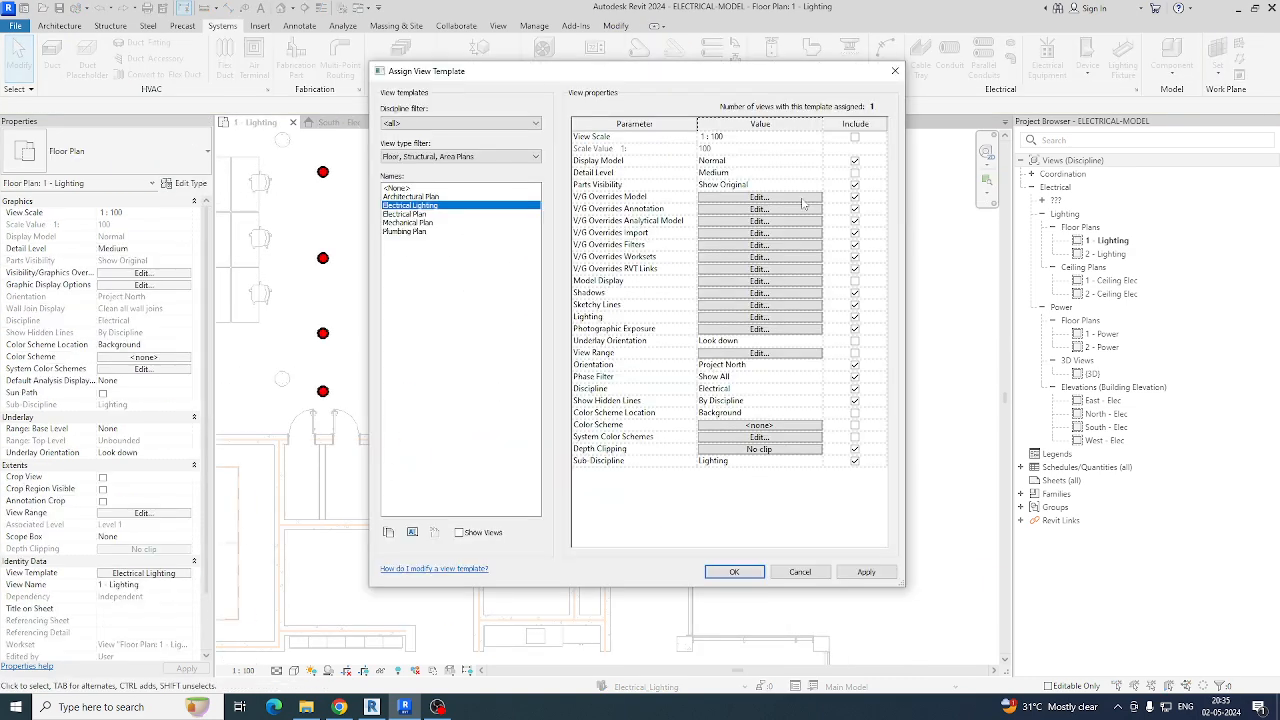
{"action": "left_click", "coordinate": [729, 246]}
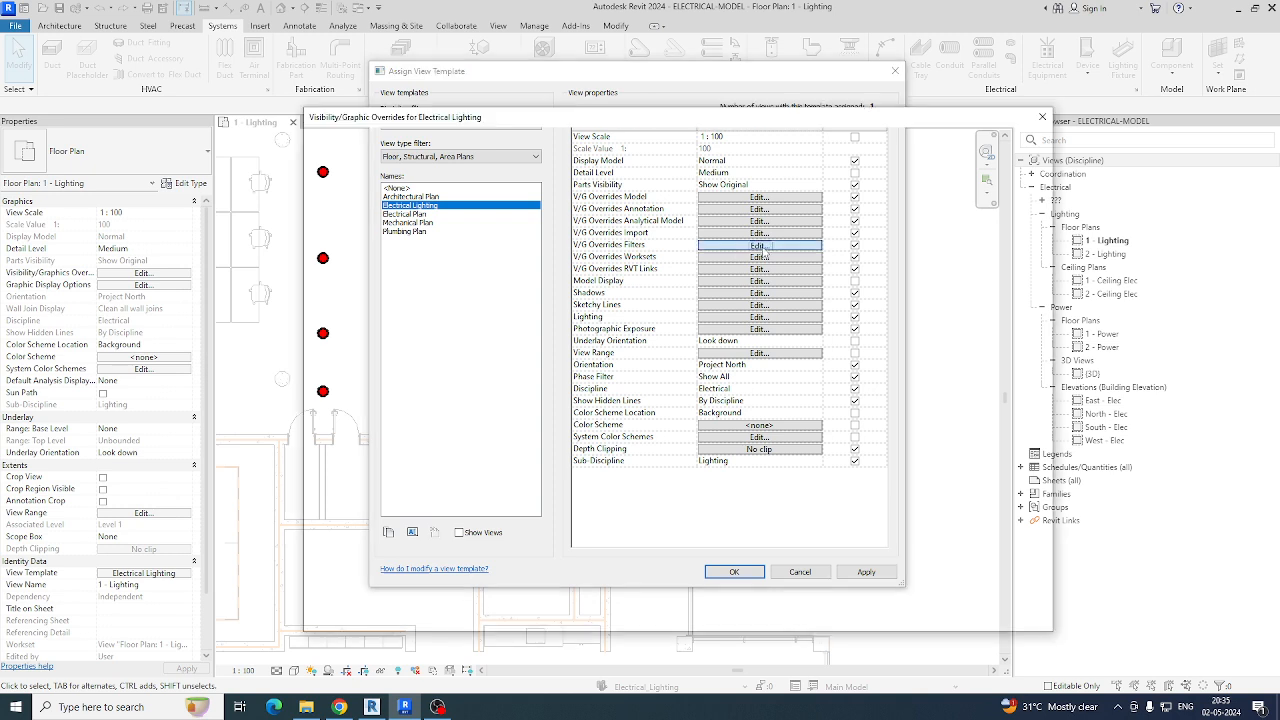
{"action": "left_click", "coordinate": [507, 550]}
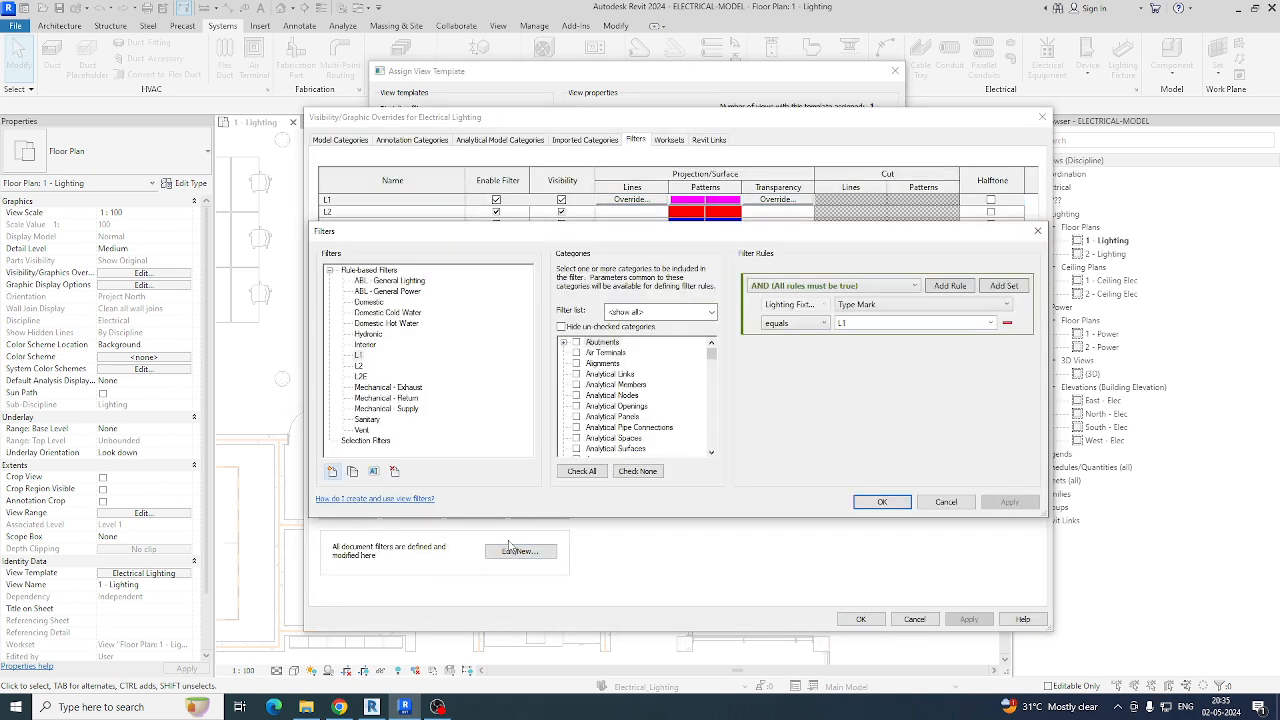
{"action": "left_click", "coordinate": [333, 471]}
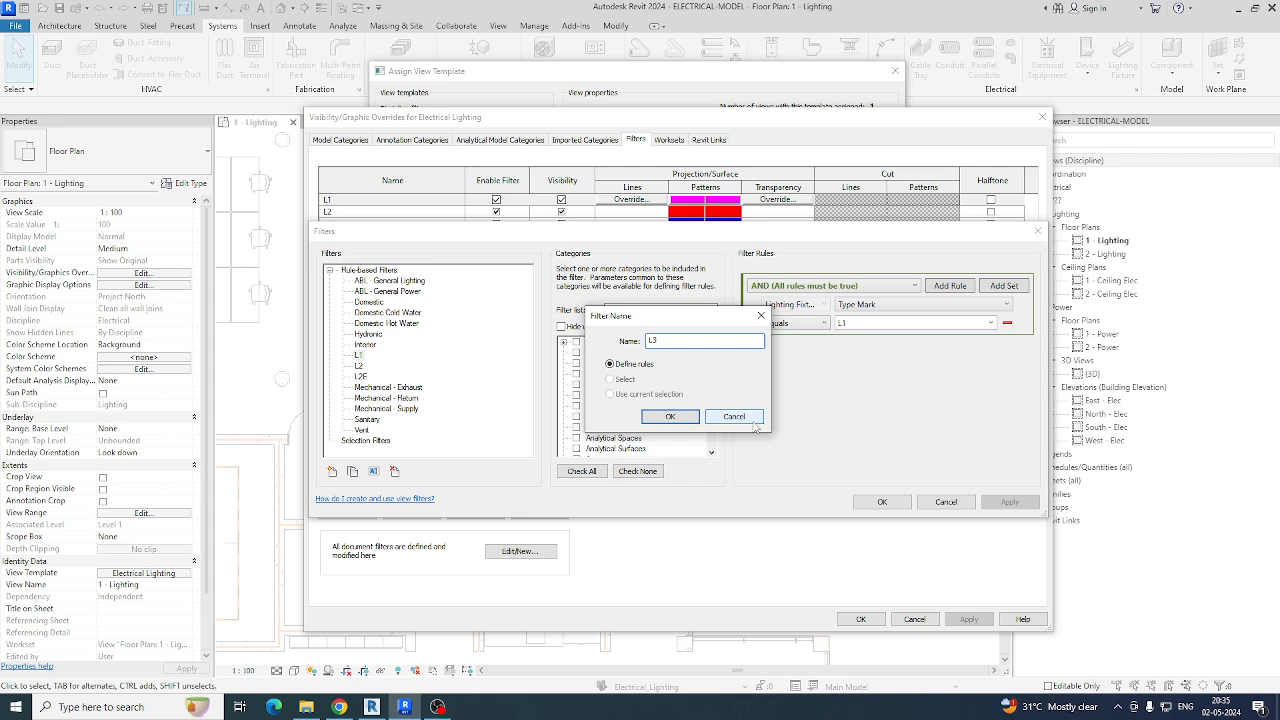
{"action": "left_click", "coordinate": [666, 416]}
{"action": "key", "text": "l"}
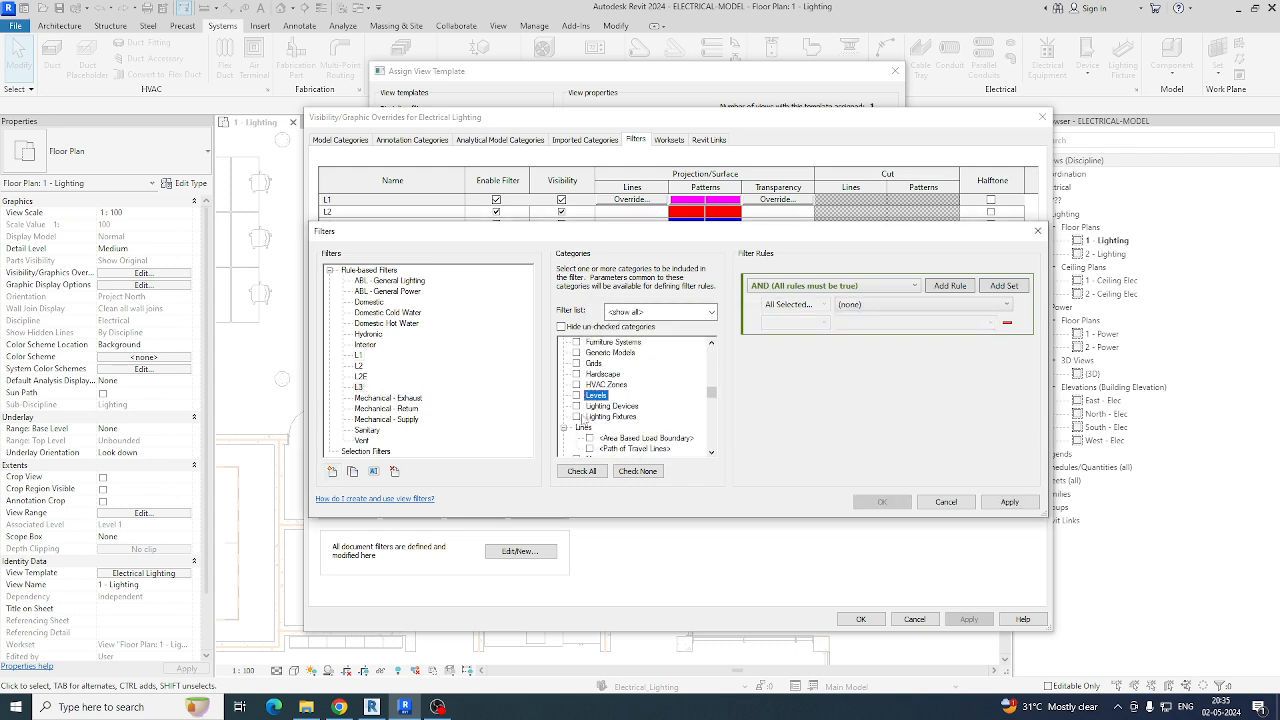
{"action": "left_click", "coordinate": [576, 416]}
Step: Define the L3 filter's rule as Type Mark equals L3 and save the filter
{"action": "left_click", "coordinate": [880, 304]}
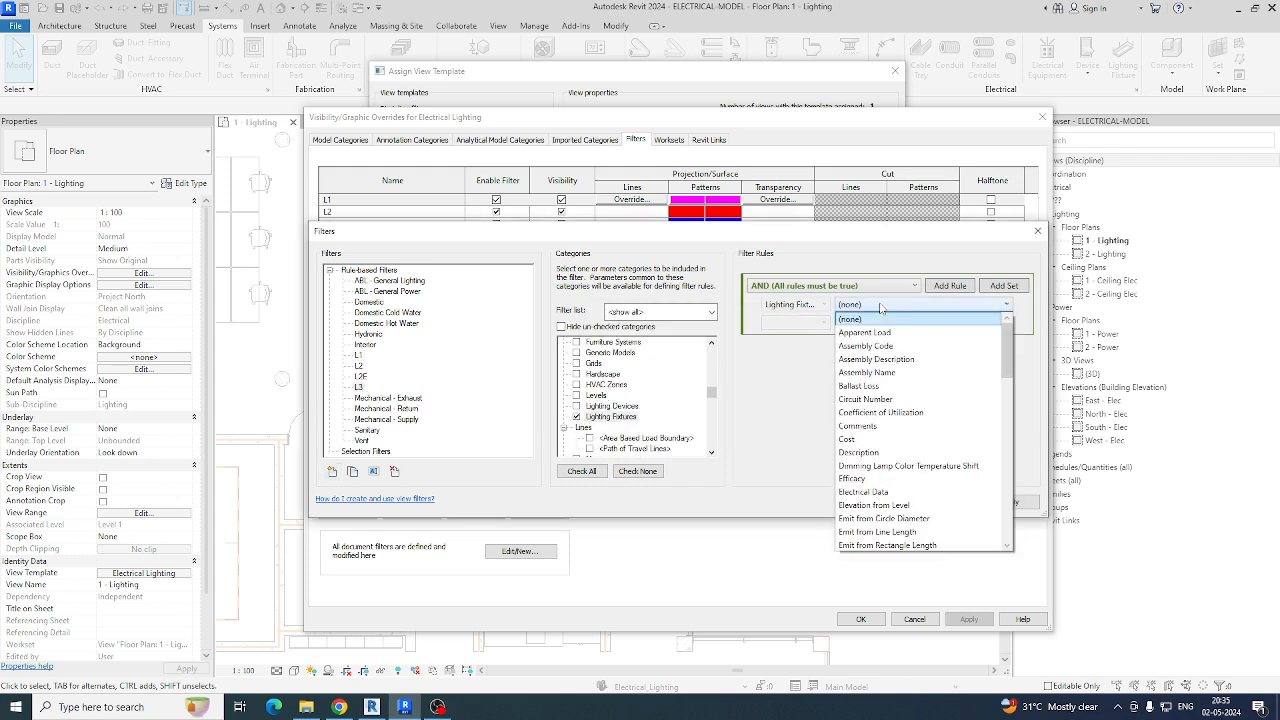
{"action": "scroll", "coordinate": [862, 480], "scroll_direction": "down", "scroll_amount": 15}
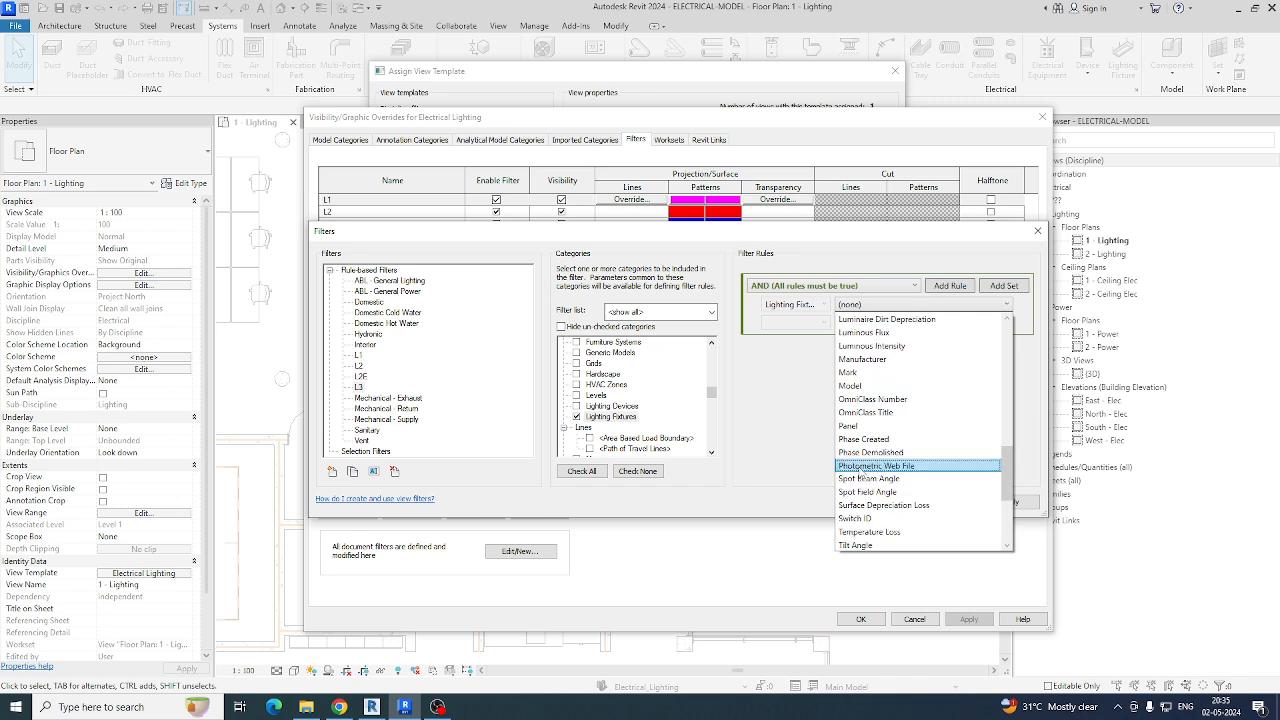
{"action": "left_click", "coordinate": [858, 532]}
{"action": "left_click", "coordinate": [822, 323]}
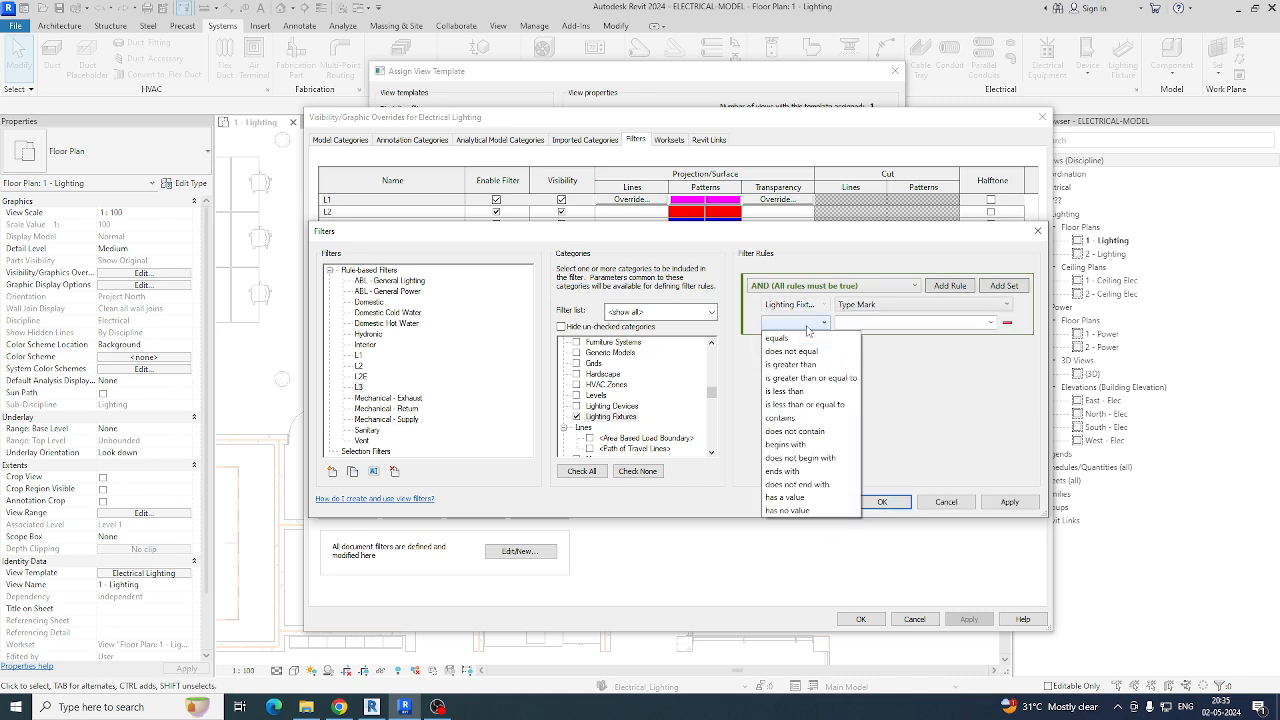
{"action": "left_click", "coordinate": [789, 344]}
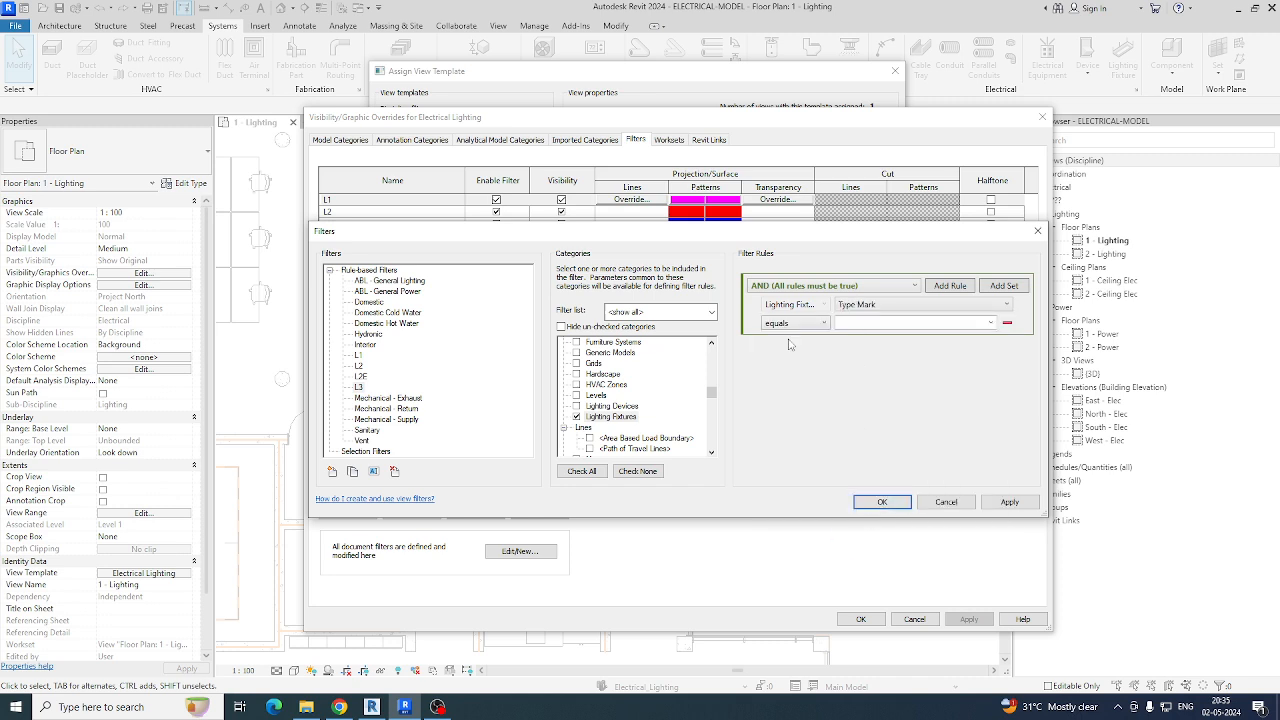
{"action": "left_click", "coordinate": [990, 323]}
{"action": "left_click", "coordinate": [870, 395]}
{"action": "left_click", "coordinate": [882, 501]}
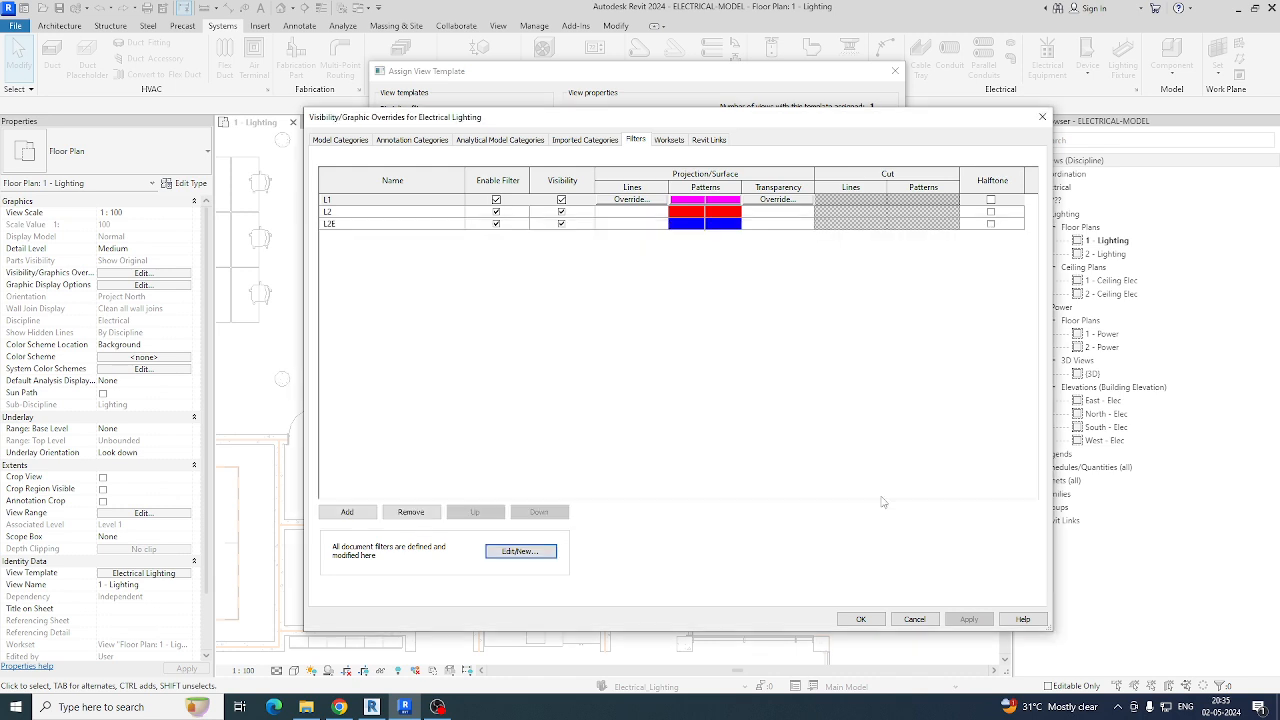
Step: Add the L3 filter to the Electrical Lighting template and override its foreground surface pattern with solid fill in RGB 000-128-064
{"action": "left_click", "coordinate": [347, 512]}
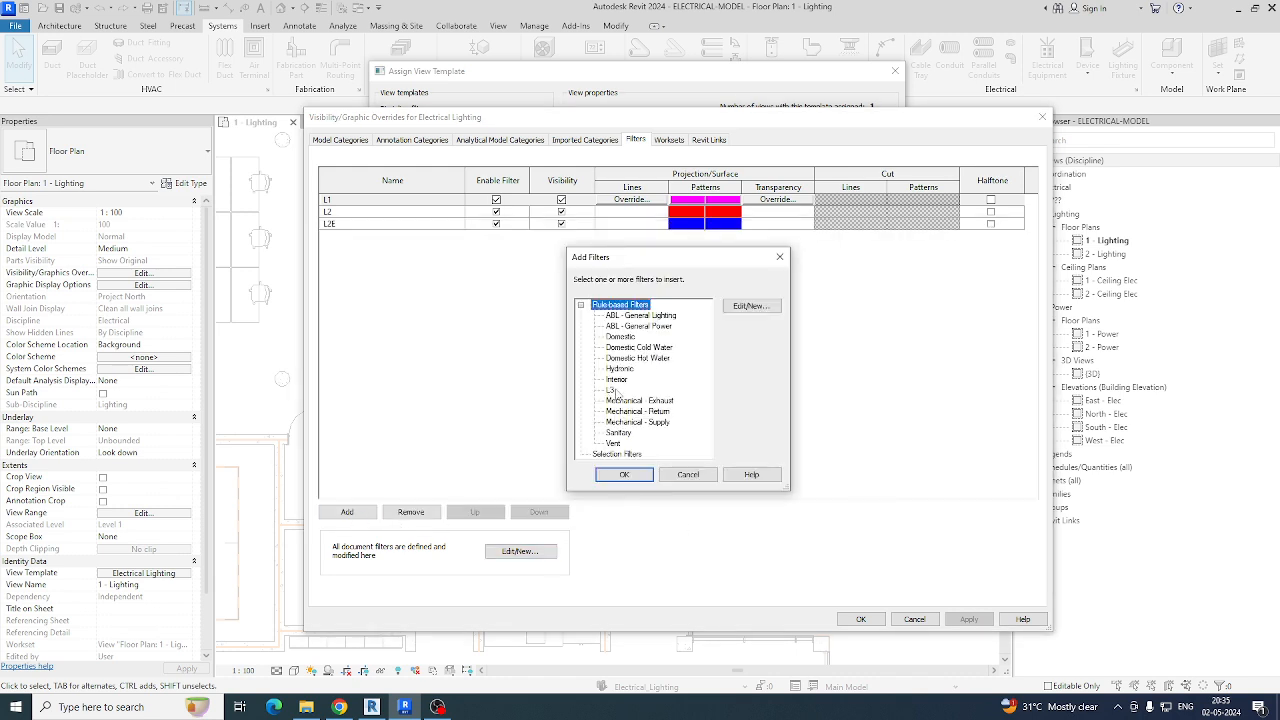
{"action": "left_click", "coordinate": [622, 476]}
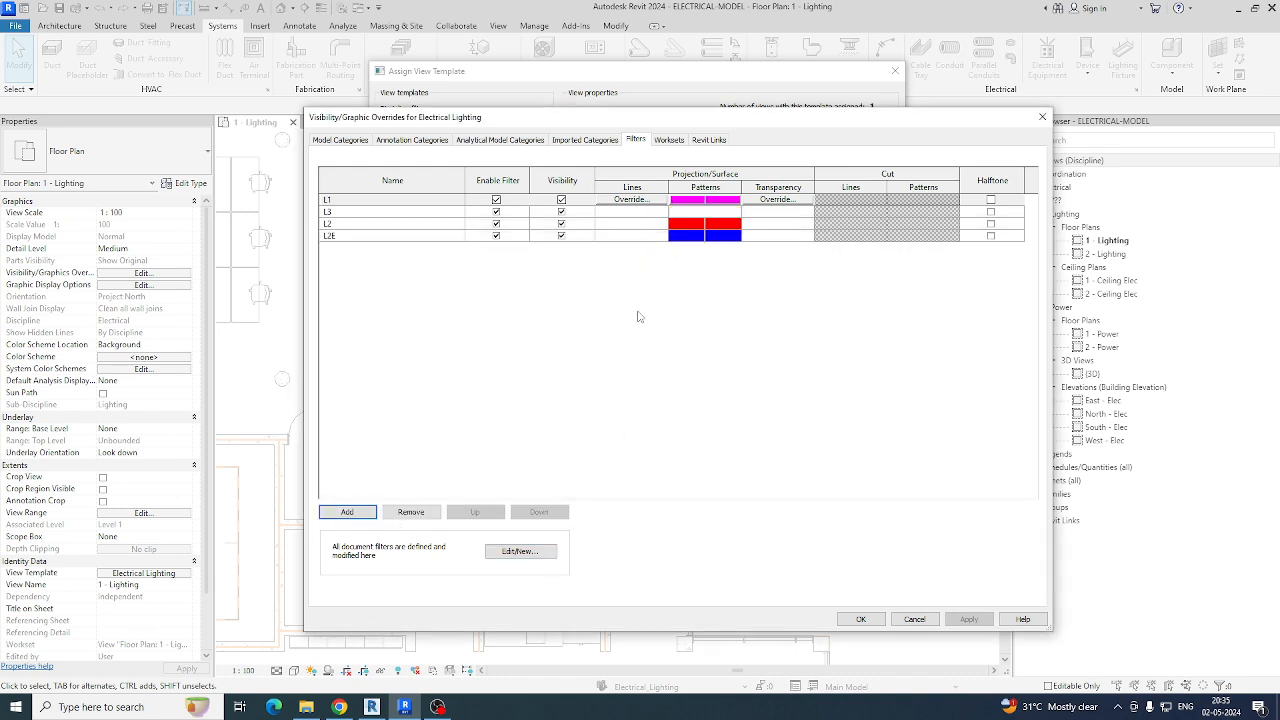
{"action": "left_click", "coordinate": [693, 214]}
{"action": "left_click", "coordinate": [705, 211]}
{"action": "left_click", "coordinate": [712, 335]}
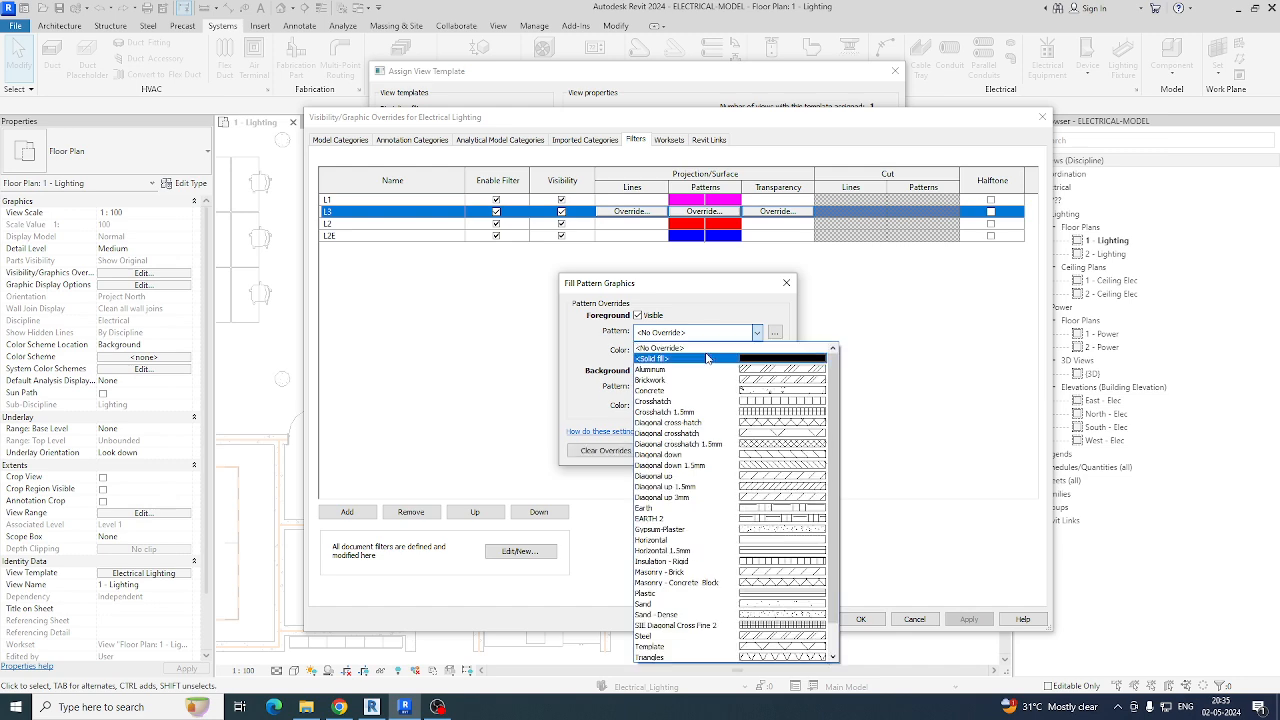
{"action": "left_click", "coordinate": [707, 358]}
{"action": "left_click", "coordinate": [698, 352]}
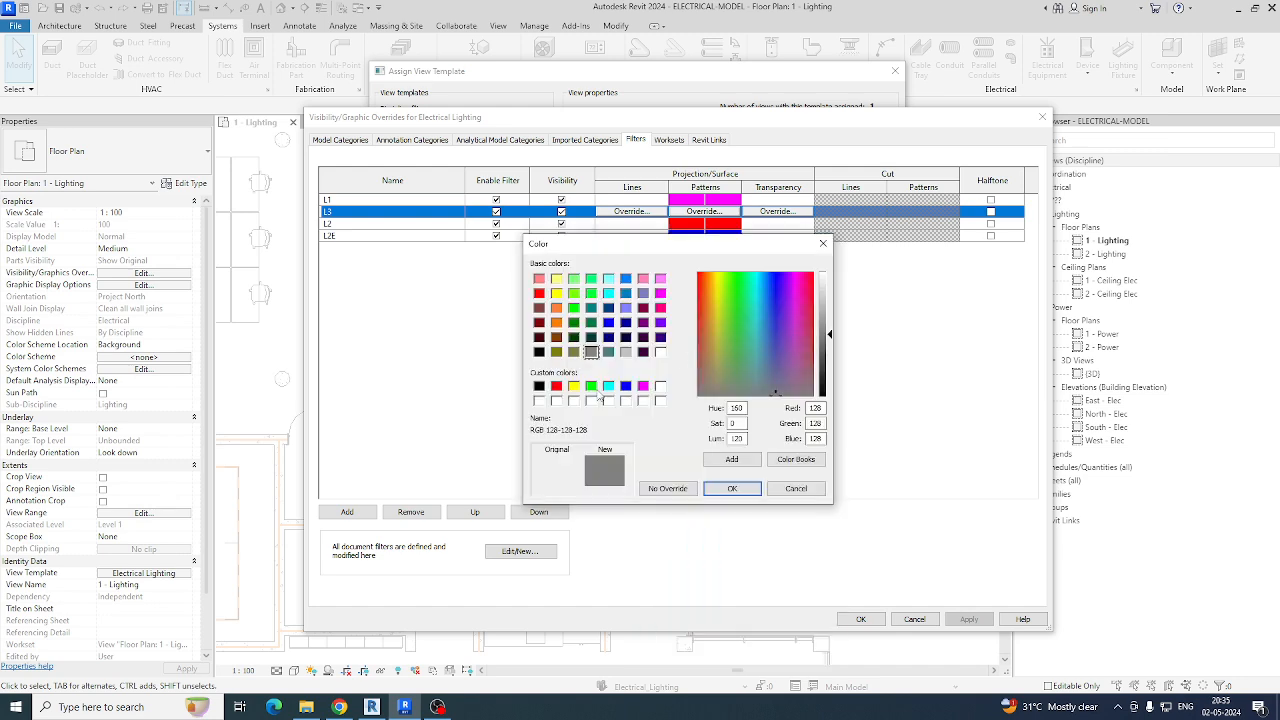
{"action": "left_click", "coordinate": [590, 322]}
{"action": "left_click", "coordinate": [722, 489]}
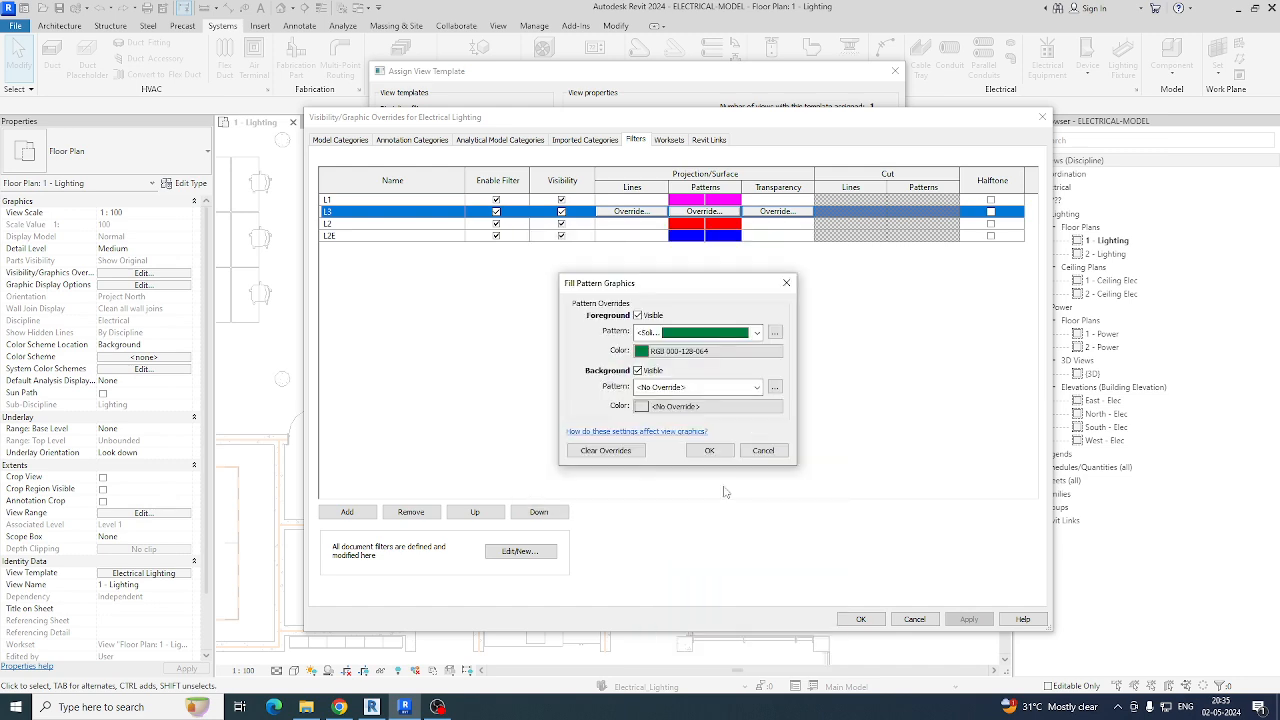
Step: Override the L3 filter's background surface pattern with solid fill in green and accept the pattern overrides
{"action": "left_click", "coordinate": [700, 387]}
{"action": "left_click", "coordinate": [662, 416]}
{"action": "left_click", "coordinate": [678, 406]}
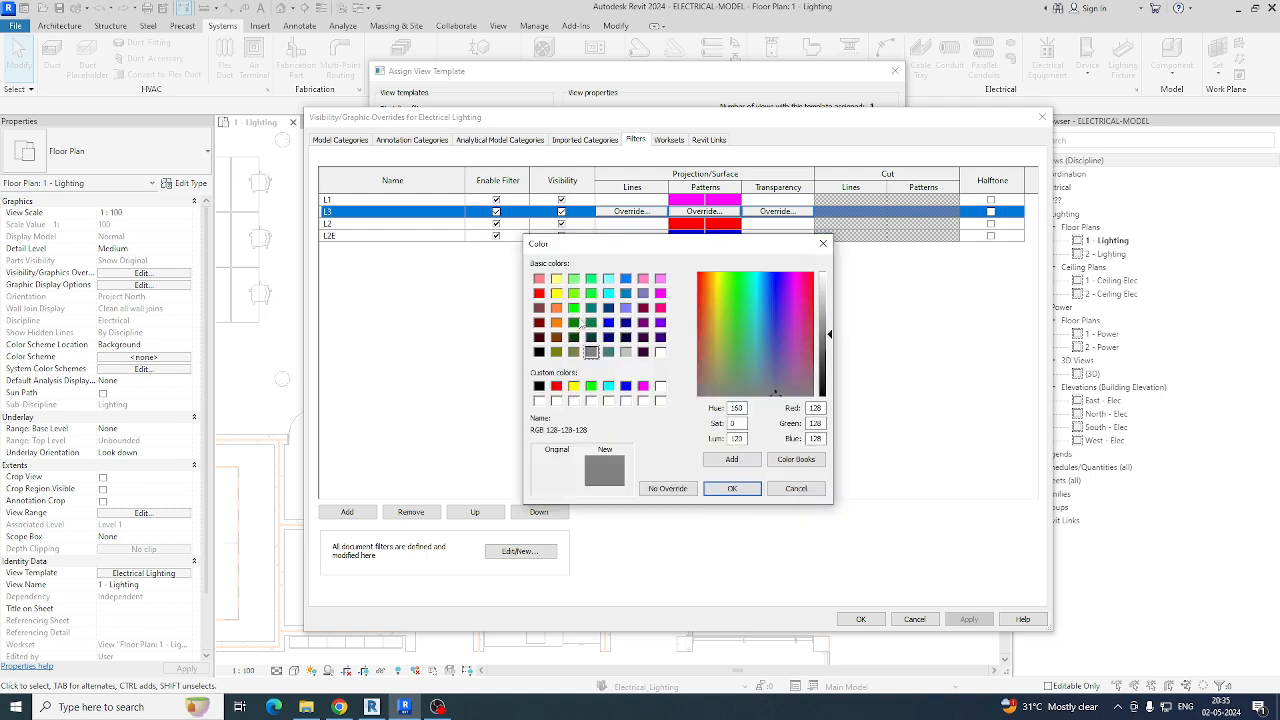
{"action": "left_click", "coordinate": [574, 322]}
{"action": "left_click", "coordinate": [731, 489]}
{"action": "left_click", "coordinate": [715, 450]}
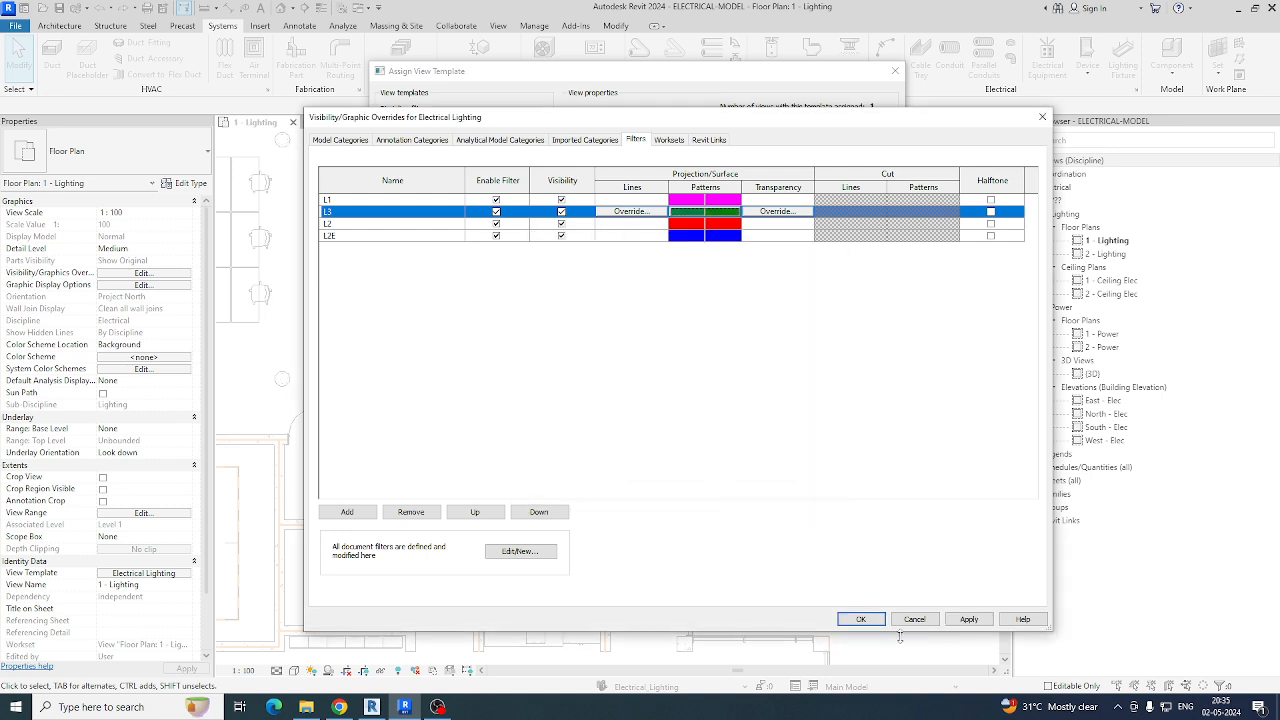
Step: Accept the visibility/graphics filter overrides and apply the Electrical Lighting view template to the floor plan
{"action": "left_click", "coordinate": [855, 620]}
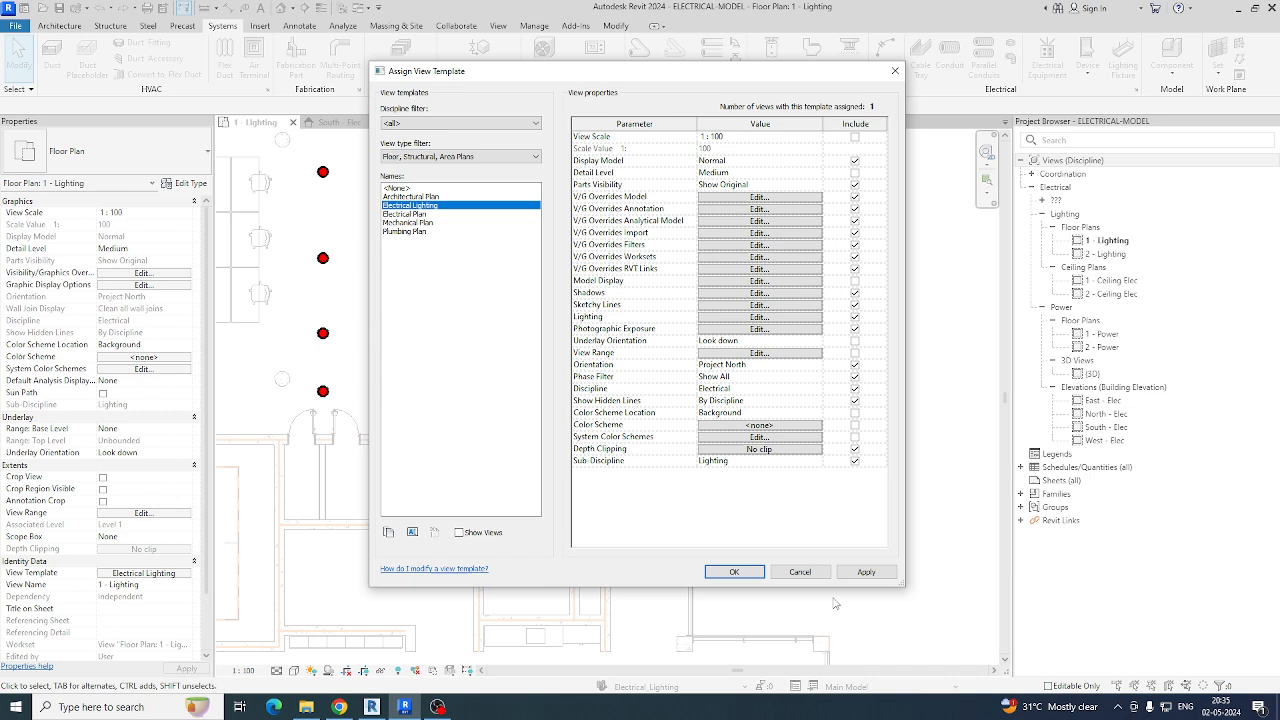
{"action": "left_click", "coordinate": [735, 576]}
{"action": "middle_click_drag", "start_coordinate": [753, 492], "coordinate": [775, 490]}
{"action": "middle_click_drag", "start_coordinate": [629, 475], "coordinate": [741, 484]}
{"action": "scroll", "coordinate": [745, 490], "scroll_direction": "down", "scroll_amount": 2}
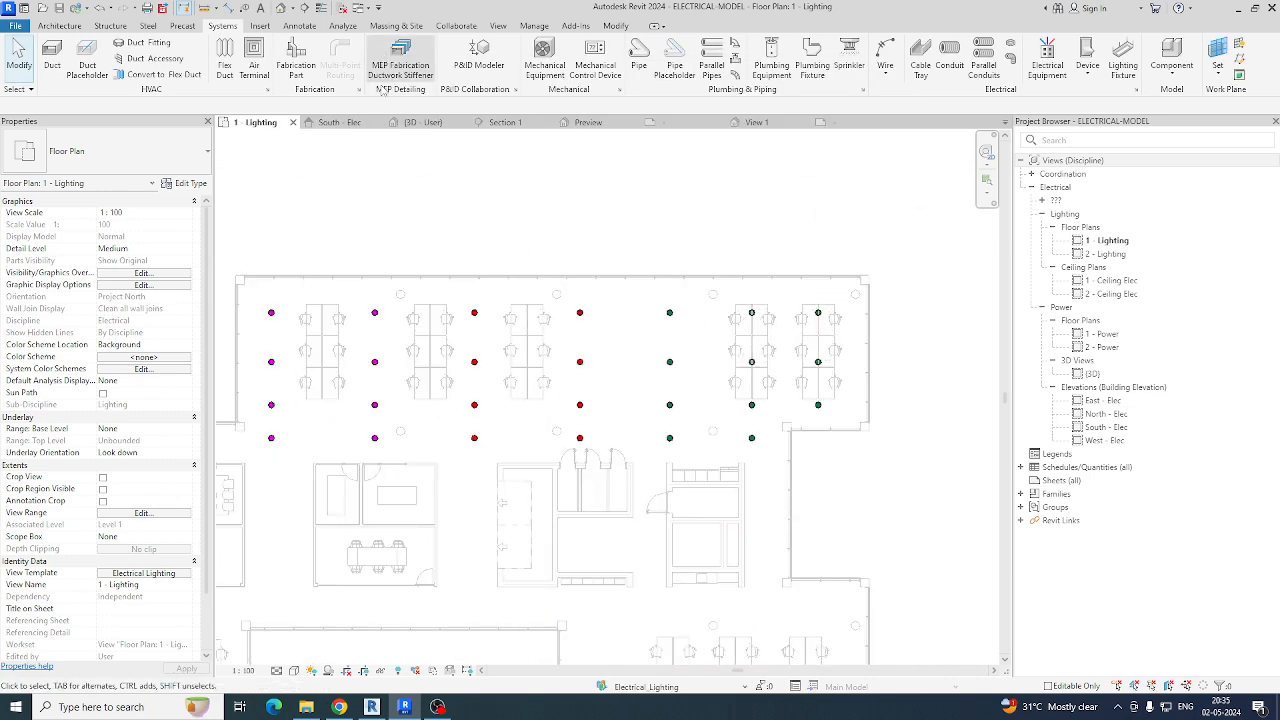
Step: Tag all untagged lighting fixtures in the current view with the M_Lighting Fixture Circuit Tag, without leaders
{"action": "left_click", "coordinate": [305, 26]}
{"action": "left_click", "coordinate": [703, 55]}
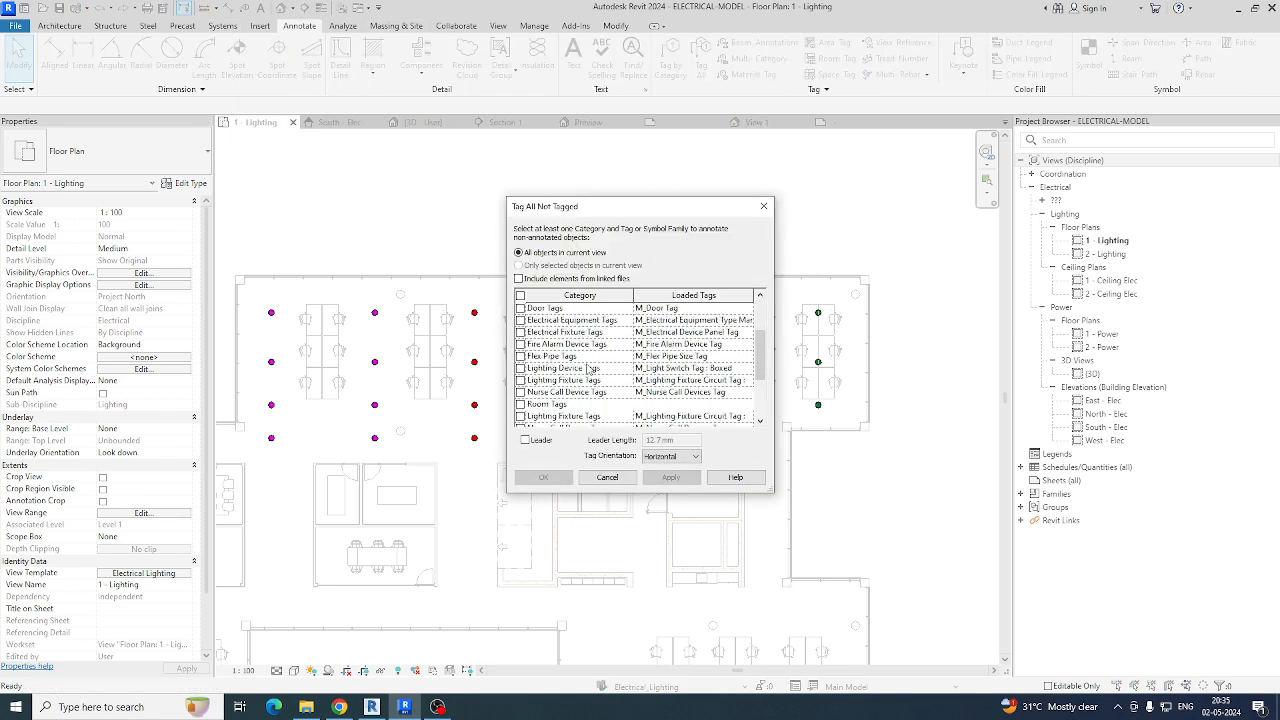
{"action": "scroll", "coordinate": [590, 368], "scroll_direction": "down", "scroll_amount": 3}
{"action": "scroll", "coordinate": [547, 368], "scroll_direction": "up", "scroll_amount": 2}
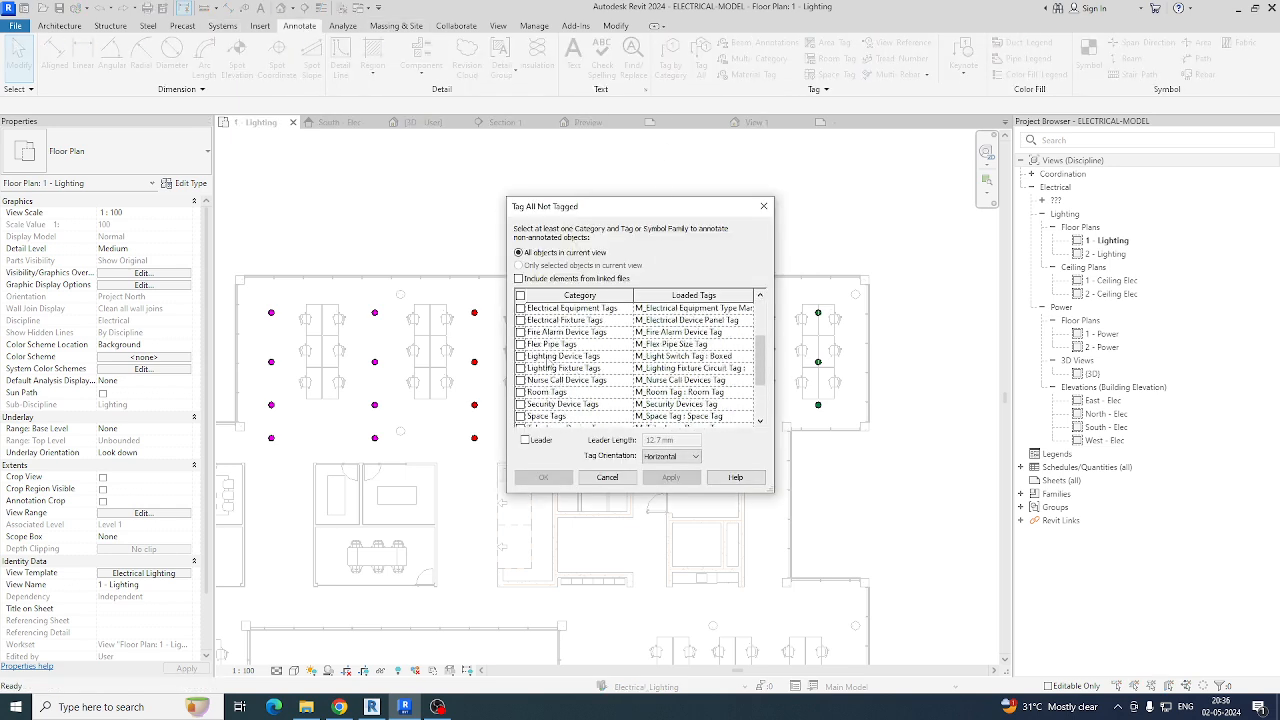
{"action": "left_click", "coordinate": [520, 368]}
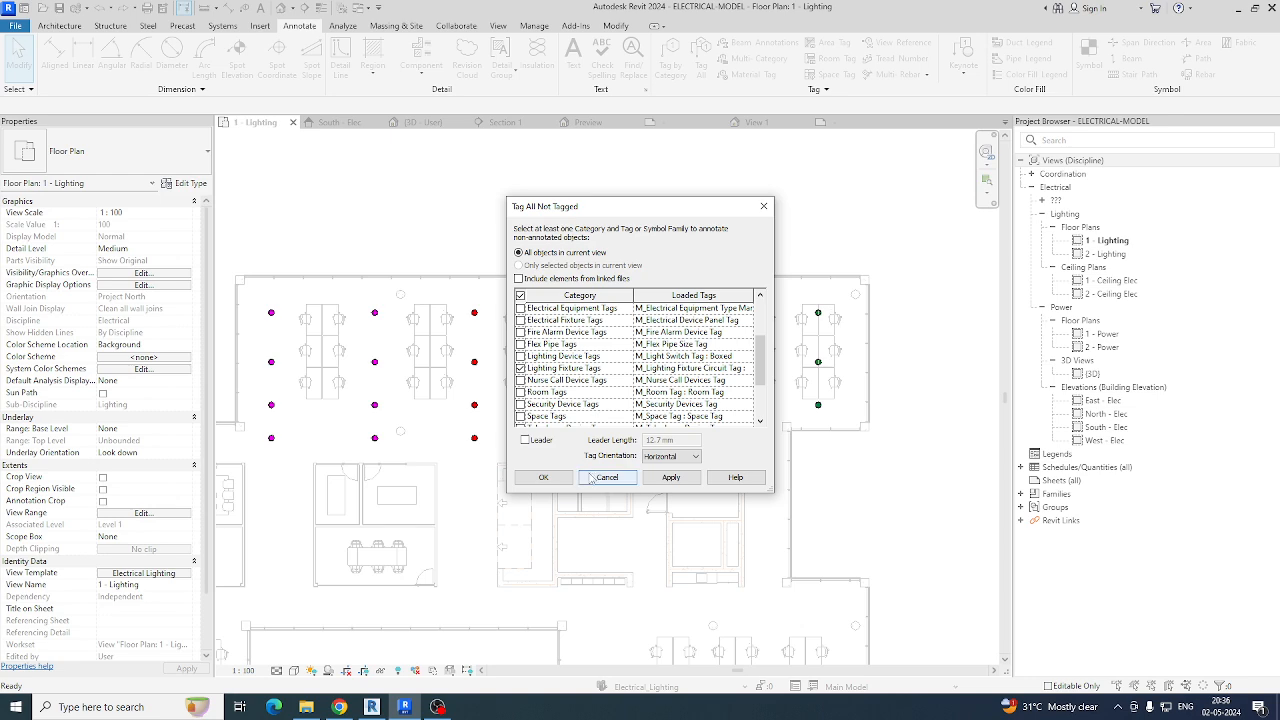
{"action": "left_click", "coordinate": [543, 477]}
Step: Compare the new fixture tags in the large office with the tags of the already wired neighbouring office
{"action": "middle_click_drag", "start_coordinate": [527, 407], "coordinate": [741, 410]}
{"action": "scroll", "coordinate": [521, 380], "scroll_direction": "up", "scroll_amount": 2}
{"action": "scroll", "coordinate": [492, 385], "scroll_direction": "up", "scroll_amount": 3}
{"action": "scroll", "coordinate": [555, 393], "scroll_direction": "down", "scroll_amount": 5}
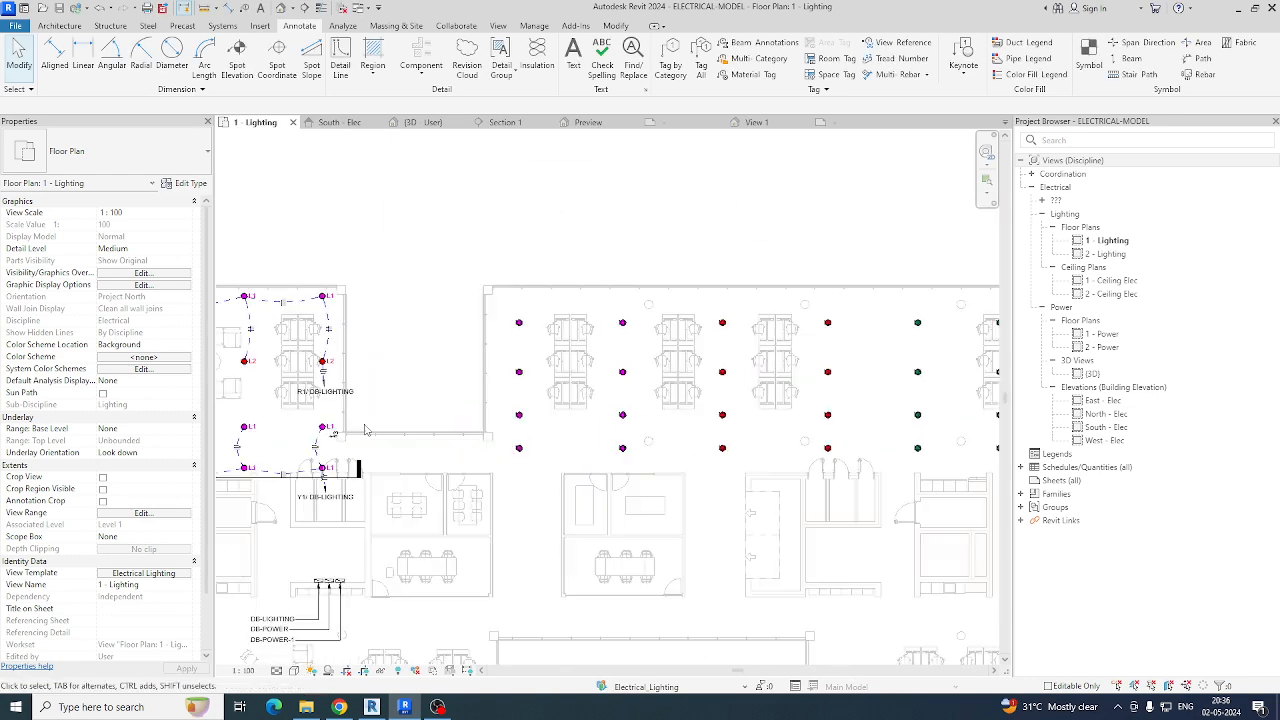
{"action": "middle_click_drag", "start_coordinate": [242, 427], "coordinate": [430, 427]}
{"action": "scroll", "coordinate": [428, 424], "scroll_direction": "up", "scroll_amount": 2}
{"action": "scroll", "coordinate": [363, 440], "scroll_direction": "down", "scroll_amount": 2}
{"action": "middle_click_drag", "start_coordinate": [569, 323], "coordinate": [413, 342]}
{"action": "scroll", "coordinate": [413, 342], "scroll_direction": "down", "scroll_amount": 1}
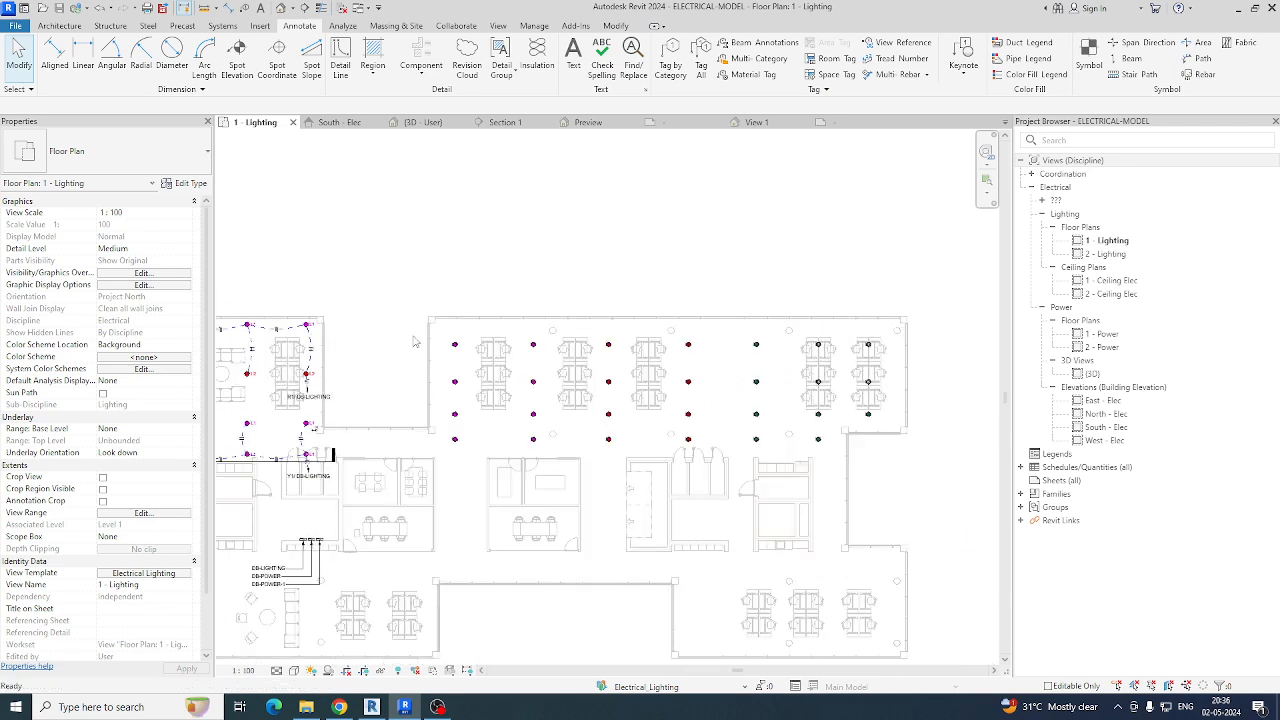
Step: Filter the large office selection to Lighting Fixture Tags only and move the tags just to the right of their fixtures
{"action": "left_click_drag", "start_coordinate": [375, 278], "coordinate": [919, 527]}
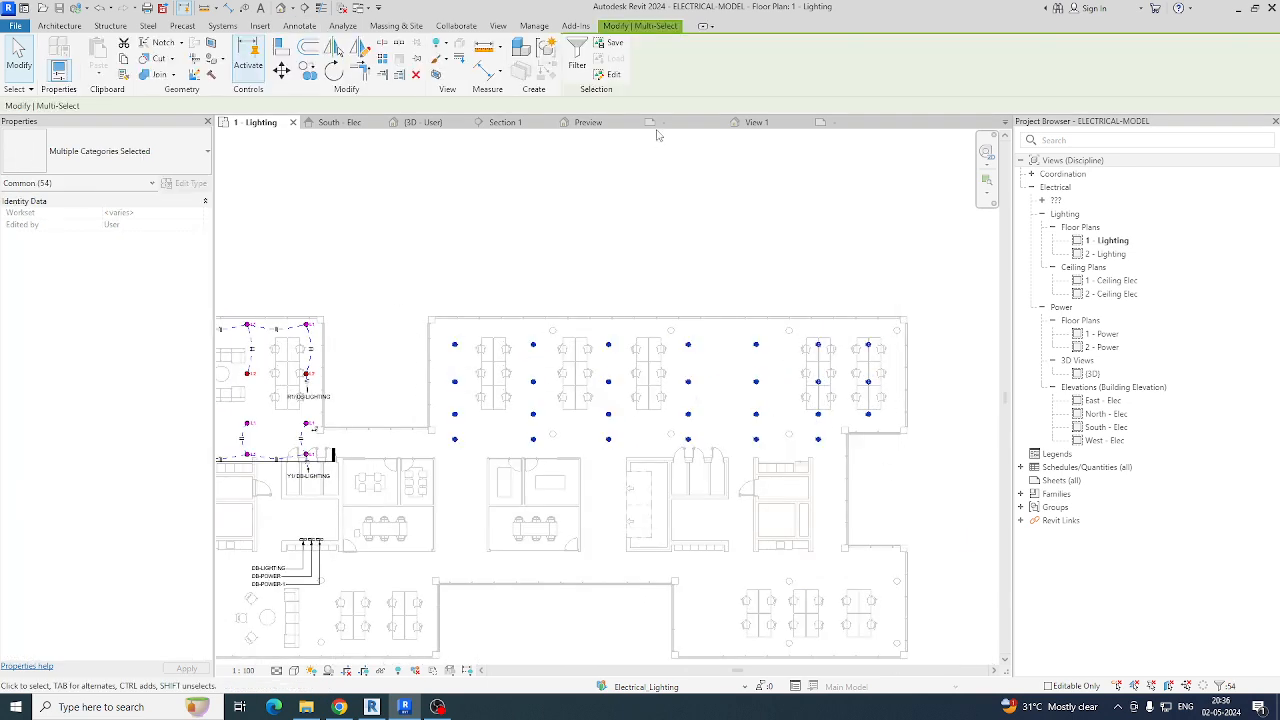
{"action": "left_click", "coordinate": [576, 60]}
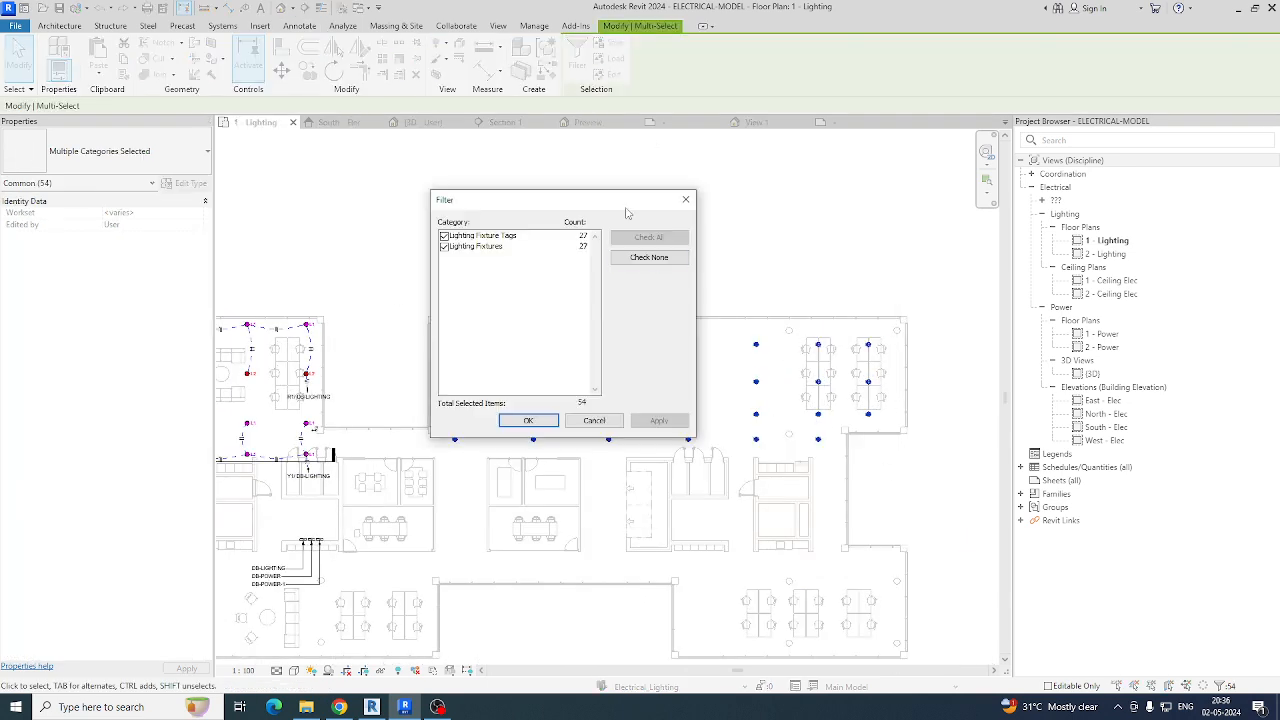
{"action": "left_click", "coordinate": [444, 236]}
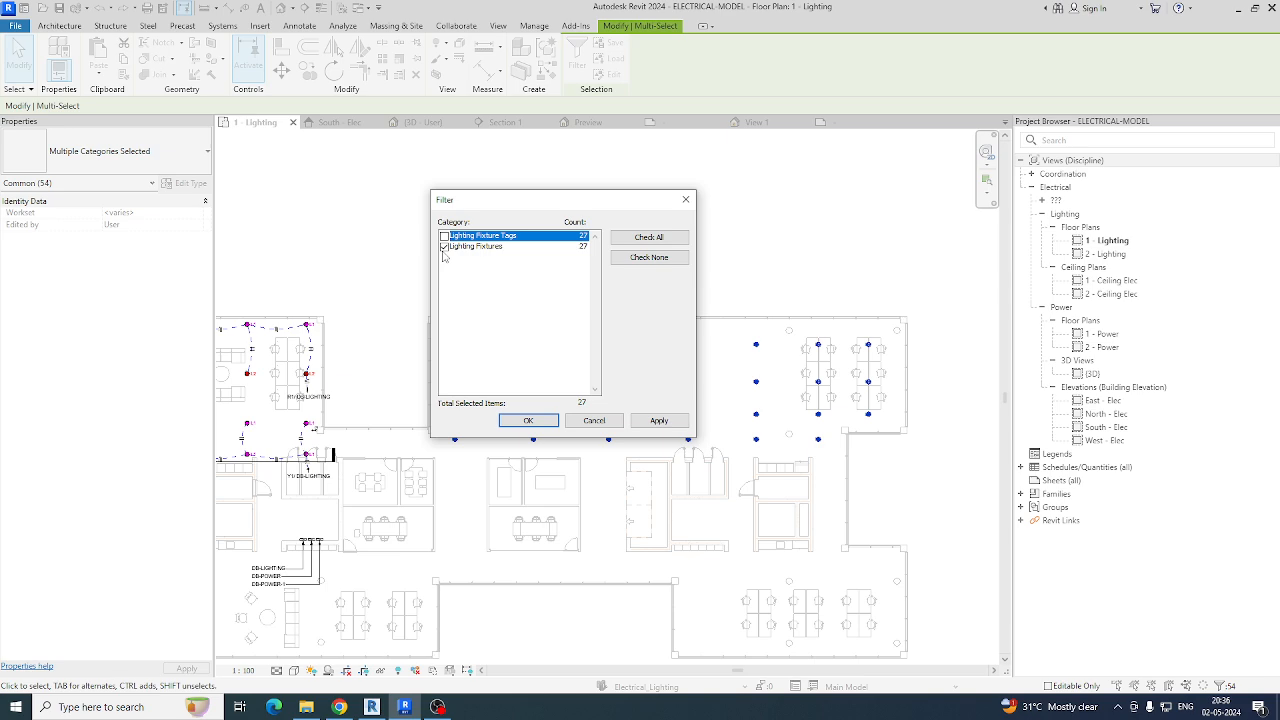
{"action": "left_click", "coordinate": [444, 247]}
{"action": "left_click", "coordinate": [444, 236]}
{"action": "left_click", "coordinate": [513, 421]}
{"action": "scroll", "coordinate": [438, 337], "scroll_direction": "up", "scroll_amount": 5}
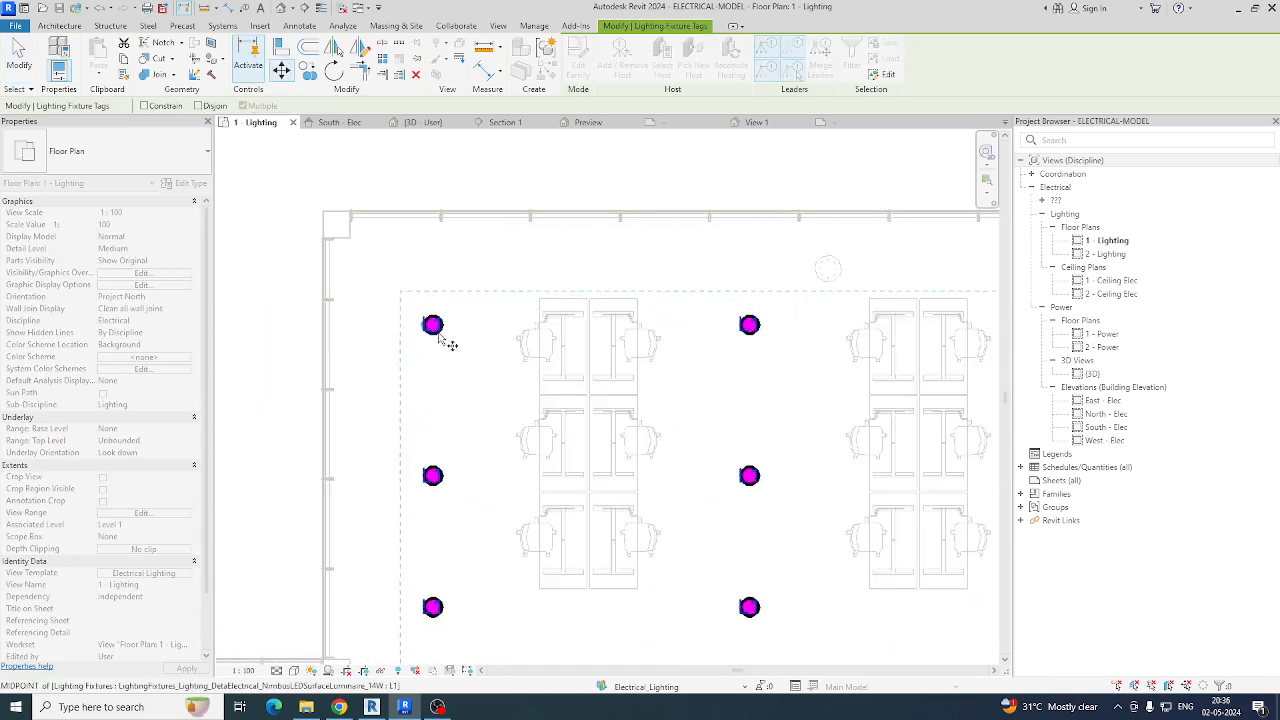
{"action": "scroll", "coordinate": [438, 338], "scroll_direction": "up", "scroll_amount": 1}
{"action": "left_click", "coordinate": [431, 322]}
{"action": "left_click", "coordinate": [461, 331]}
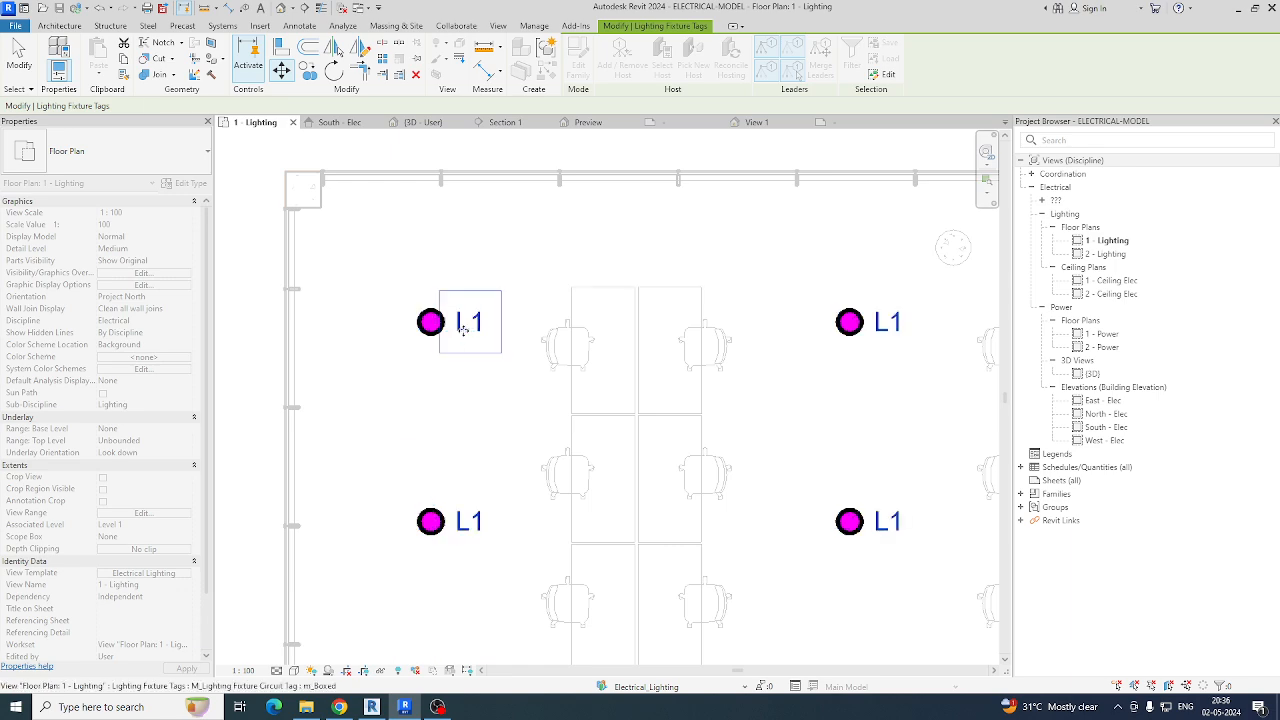
{"action": "scroll", "coordinate": [500, 395], "scroll_direction": "down", "scroll_amount": 5}
{"action": "key", "text": "Escape"}
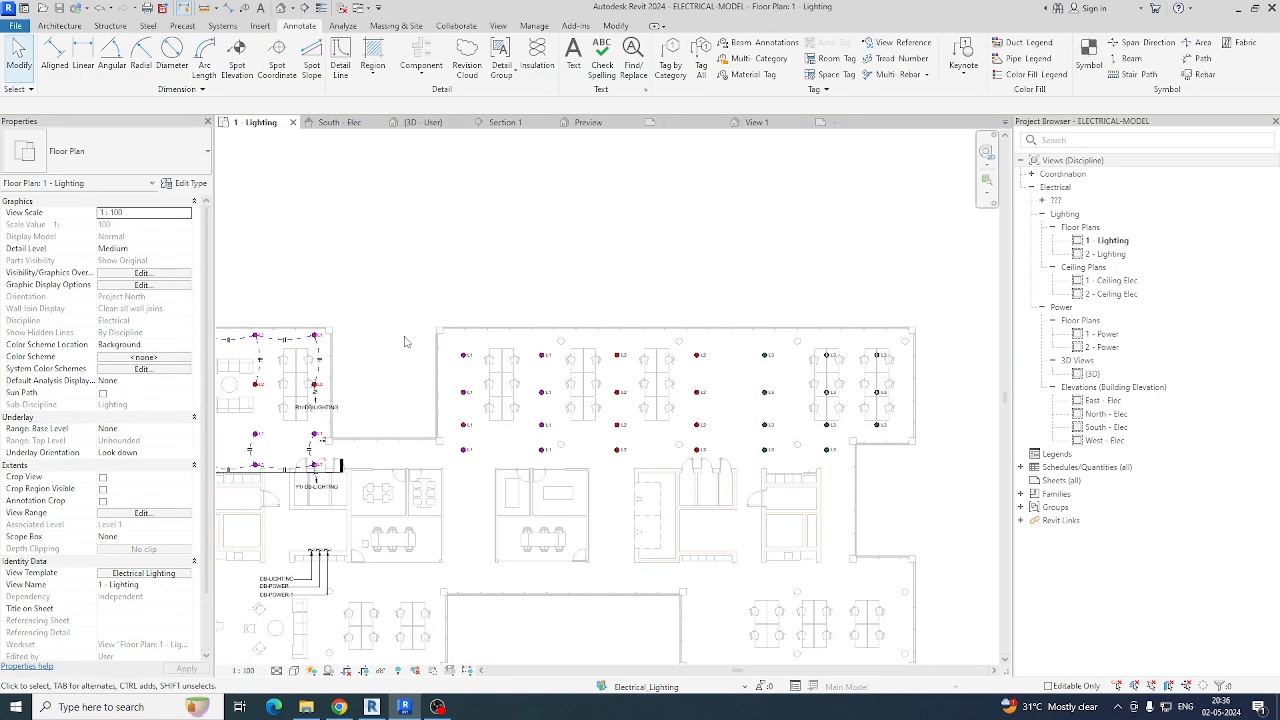
Step: Create a power circuit on DB-LIGHTING from the eight L1 fixtures in the large office and convert it to arc wires
{"action": "left_click_drag", "start_coordinate": [405, 342], "coordinate": [583, 460]}
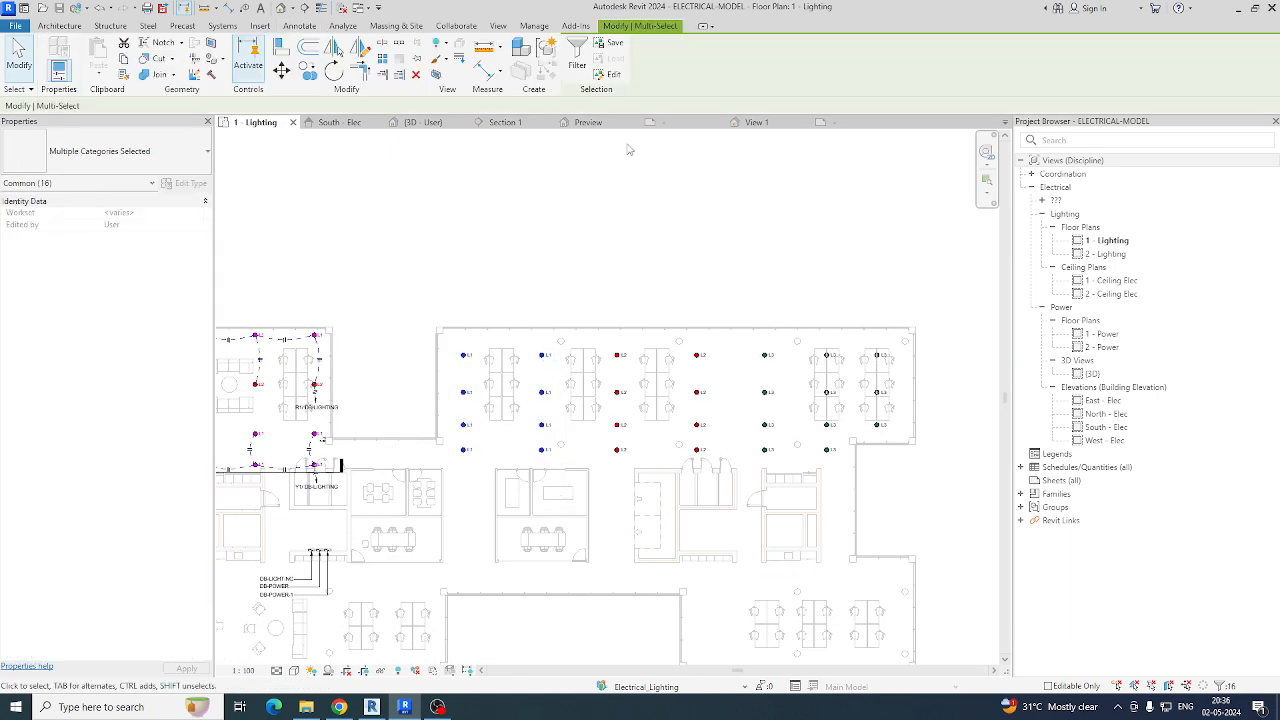
{"action": "left_click", "coordinate": [580, 55]}
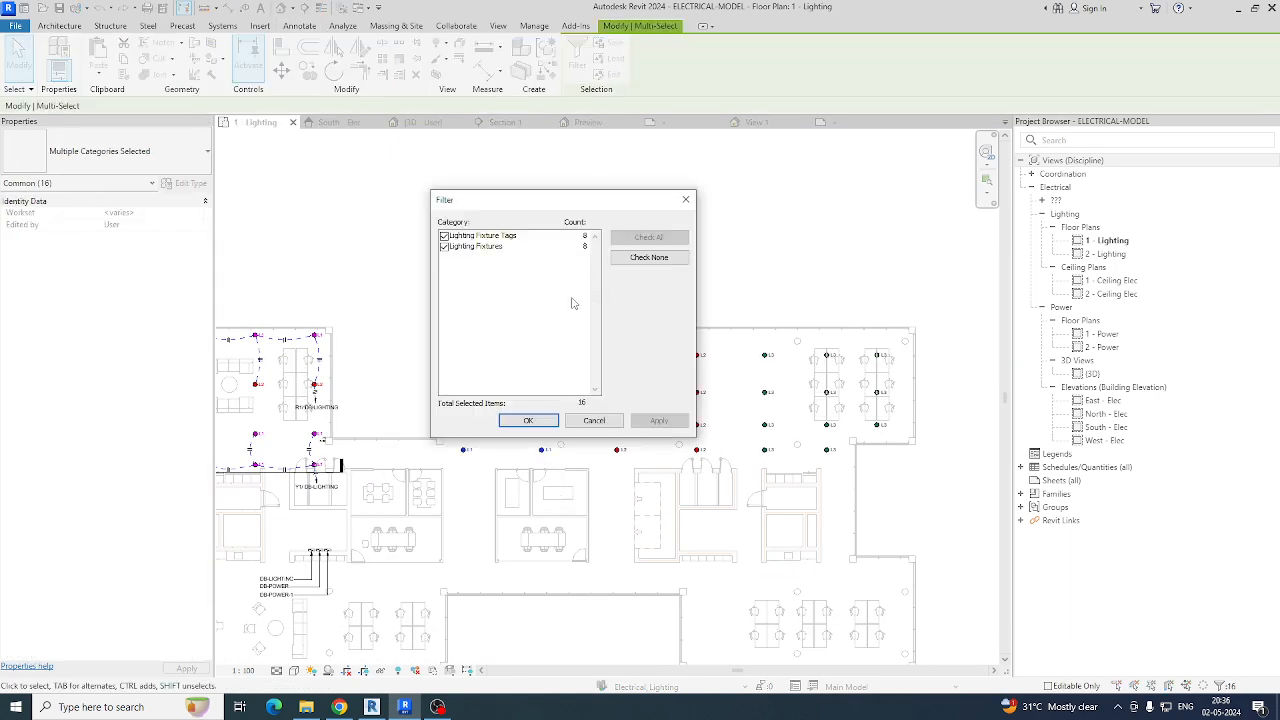
{"action": "left_click", "coordinate": [649, 257]}
{"action": "left_click", "coordinate": [445, 247]}
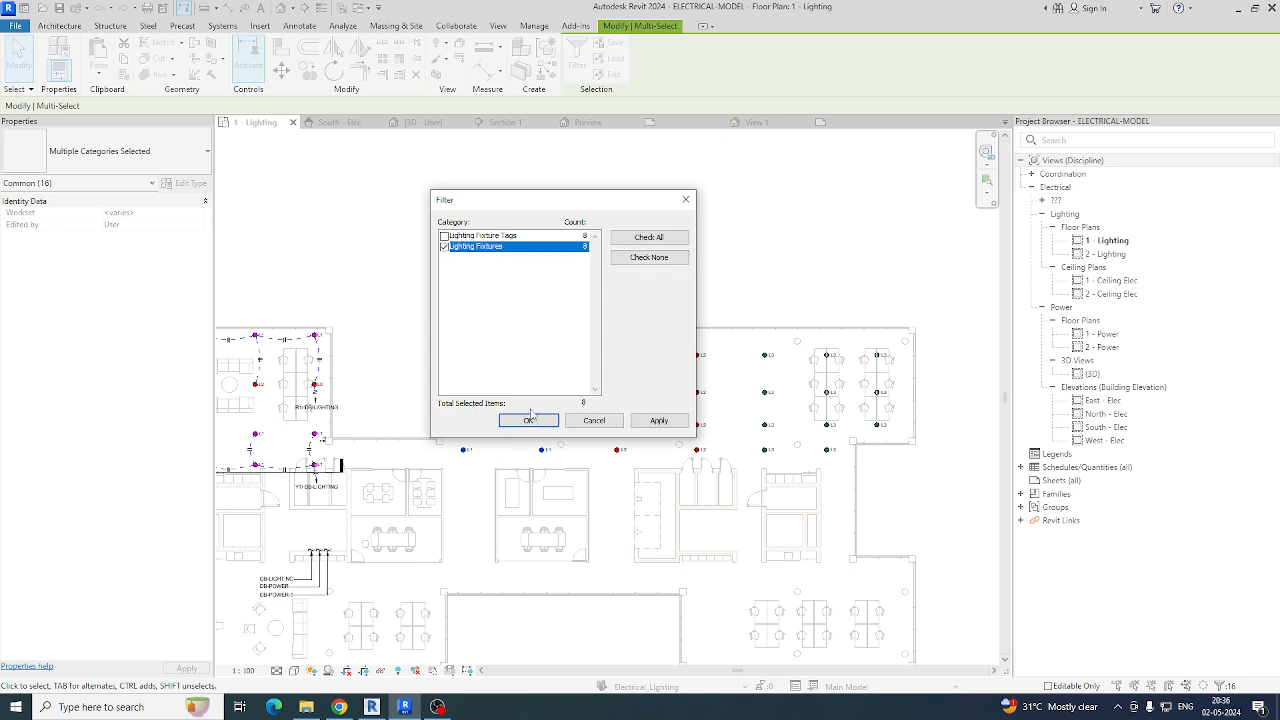
{"action": "left_click", "coordinate": [529, 420]}
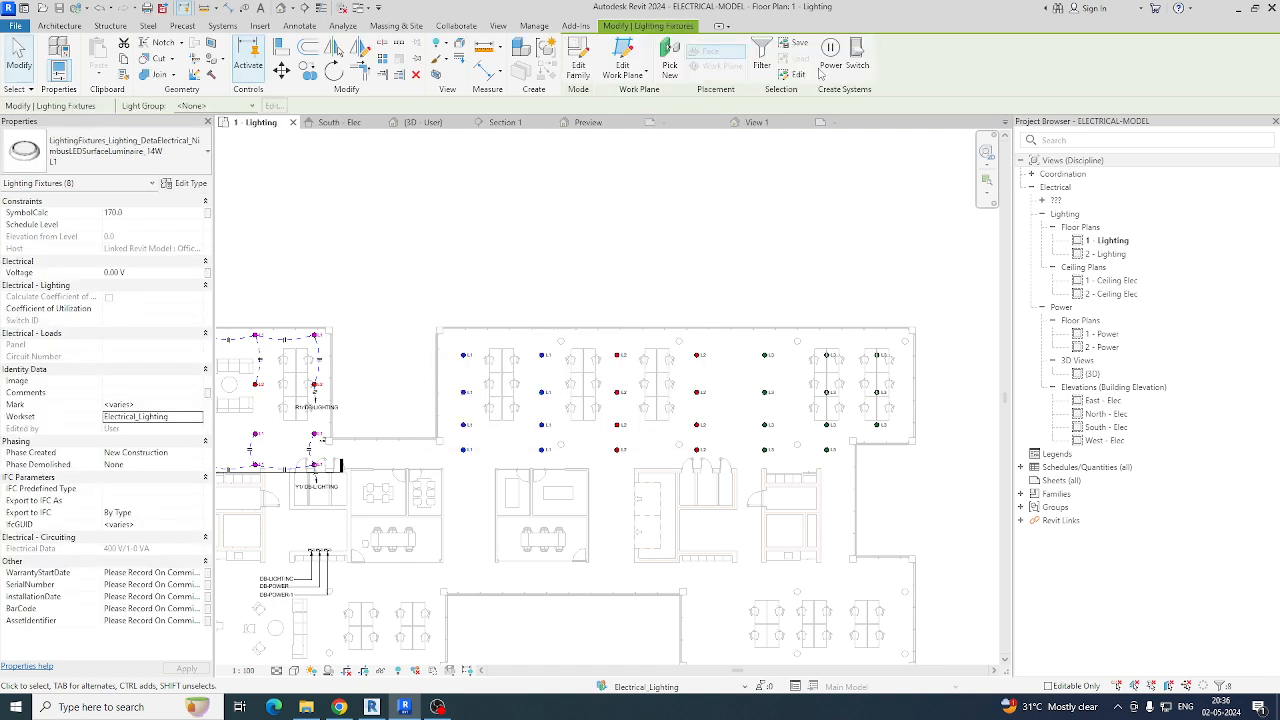
{"action": "left_click", "coordinate": [828, 65]}
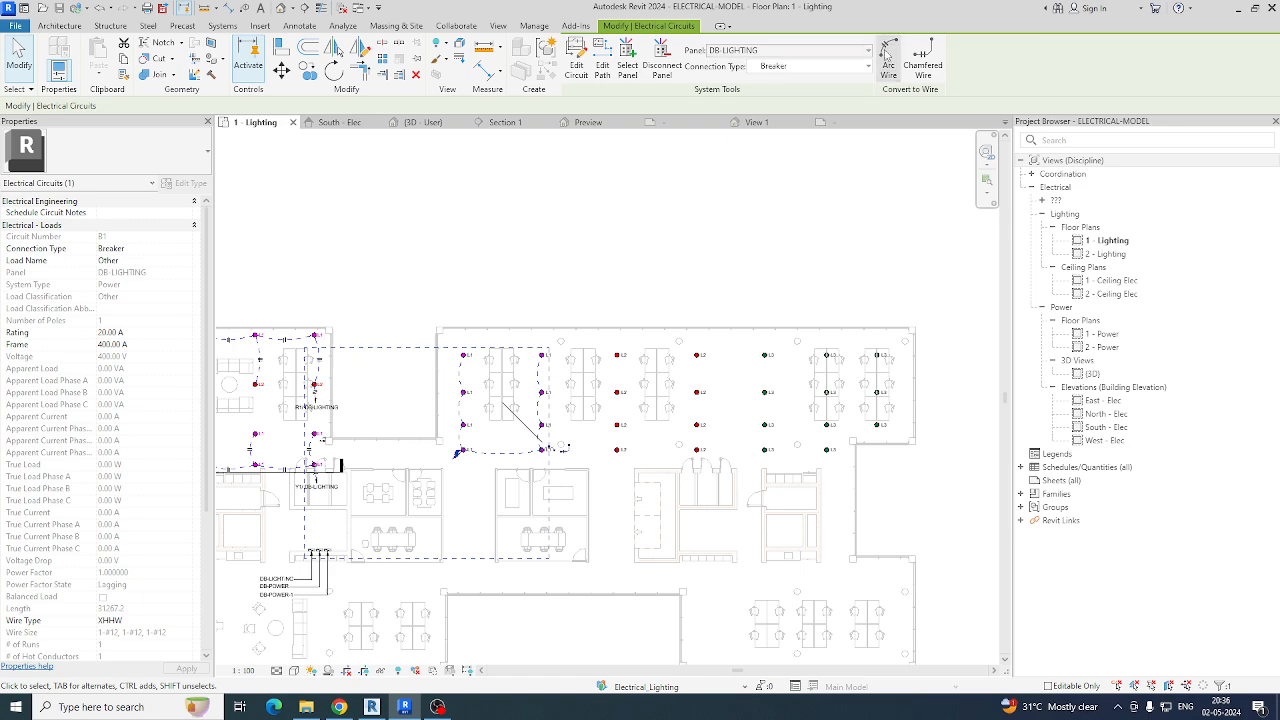
{"action": "left_click", "coordinate": [592, 237]}
Step: Tag the home-run wire of the large office's L1 circuit, placing the tag beside its arrowhead
{"action": "scroll", "coordinate": [530, 458], "scroll_direction": "up", "scroll_amount": 5}
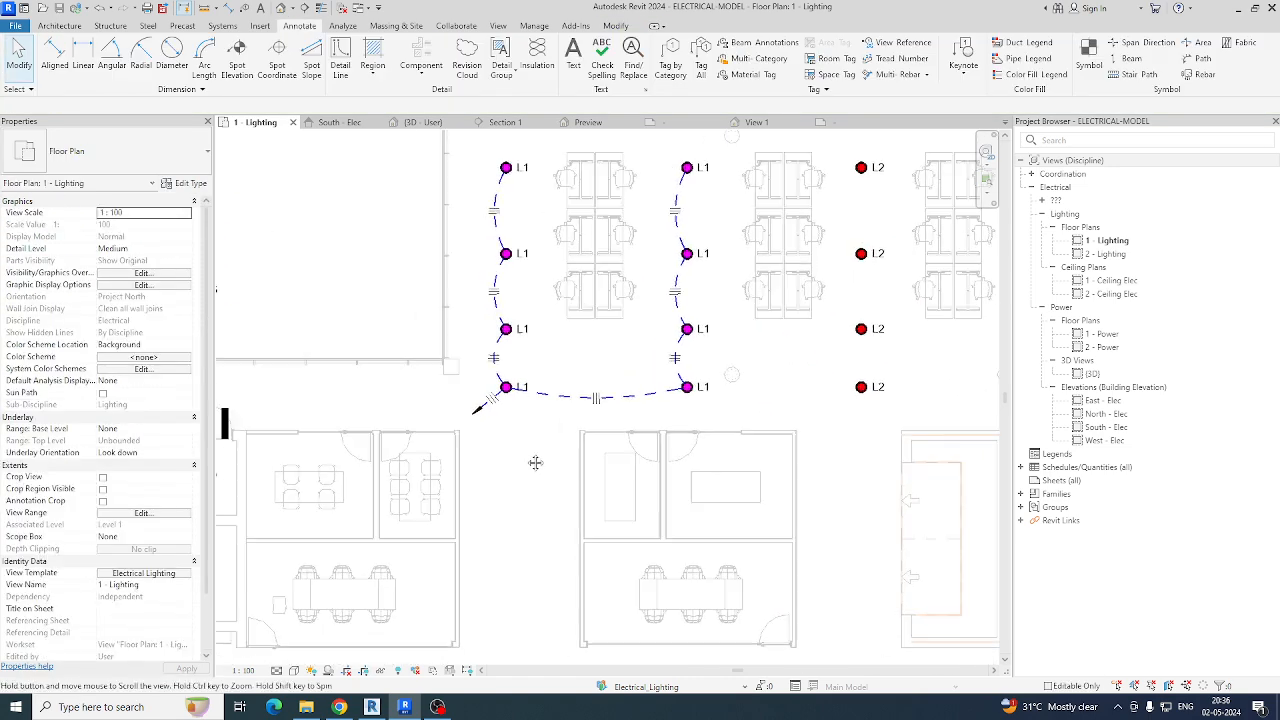
{"action": "scroll", "coordinate": [538, 398], "scroll_direction": "up", "scroll_amount": 3}
{"action": "key", "text": "t"}
{"action": "key", "text": "g"}
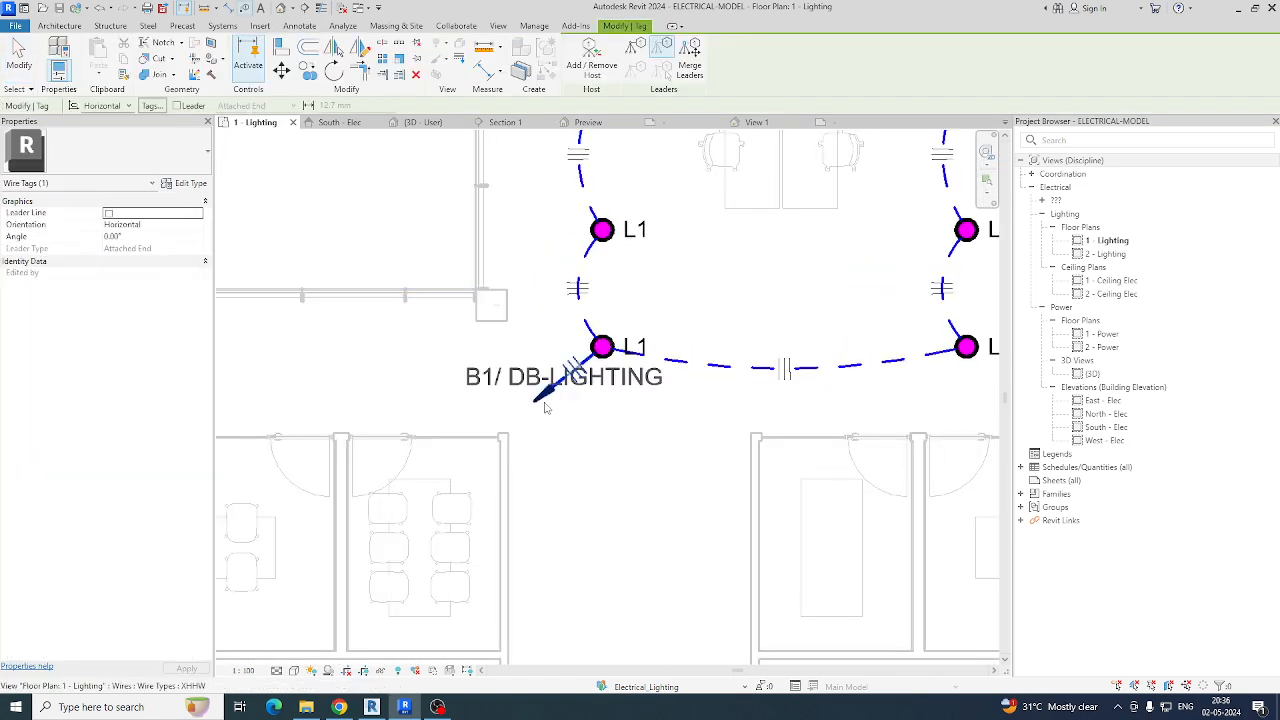
{"action": "left_click", "coordinate": [567, 392]}
{"action": "scroll", "coordinate": [570, 420], "scroll_direction": "down", "scroll_amount": 6}
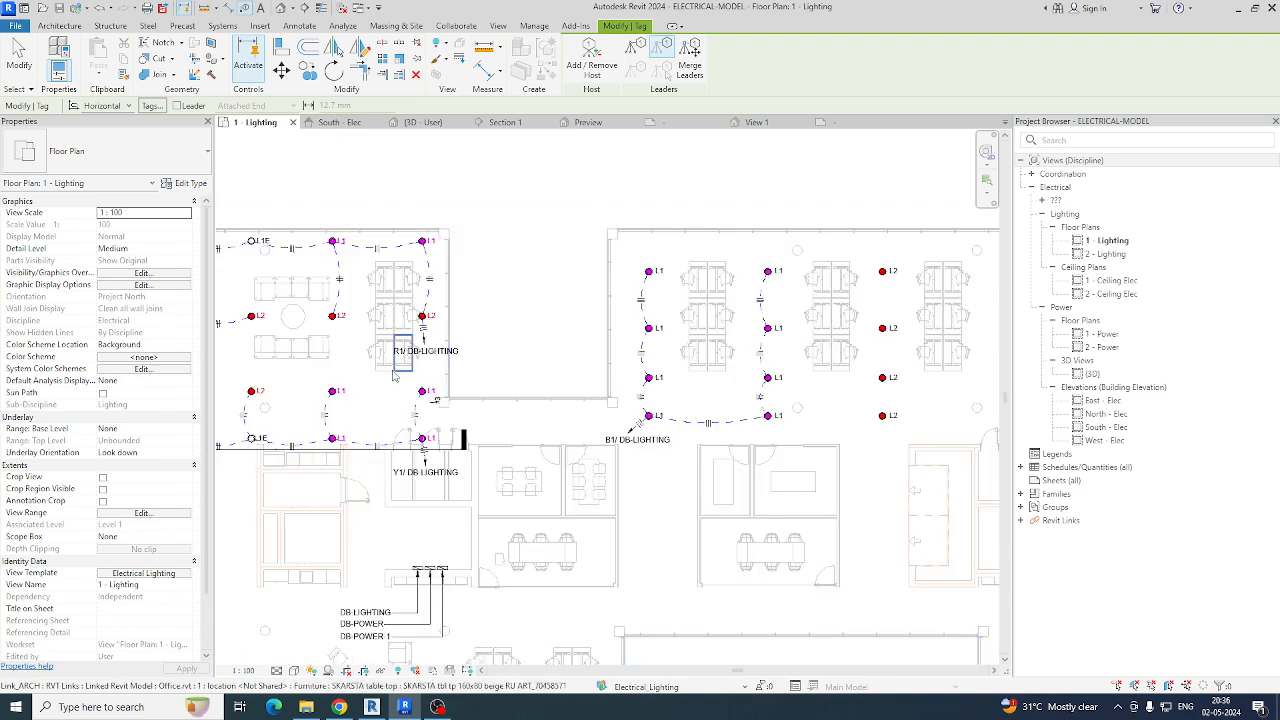
{"action": "scroll", "coordinate": [393, 370], "scroll_direction": "up", "scroll_amount": 4}
{"action": "middle_click_drag", "start_coordinate": [768, 524], "coordinate": [396, 524]}
{"action": "scroll", "coordinate": [396, 524], "scroll_direction": "down", "scroll_amount": 2}
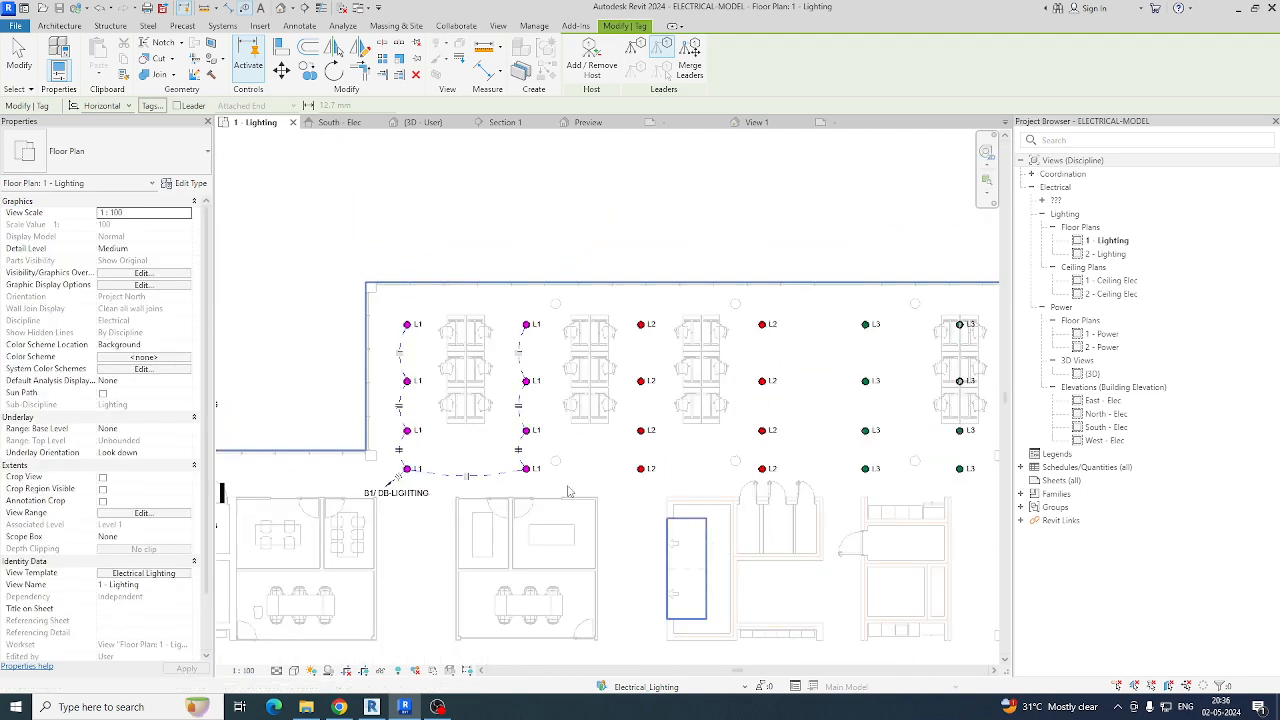
{"action": "middle_click_drag", "start_coordinate": [571, 476], "coordinate": [403, 466]}
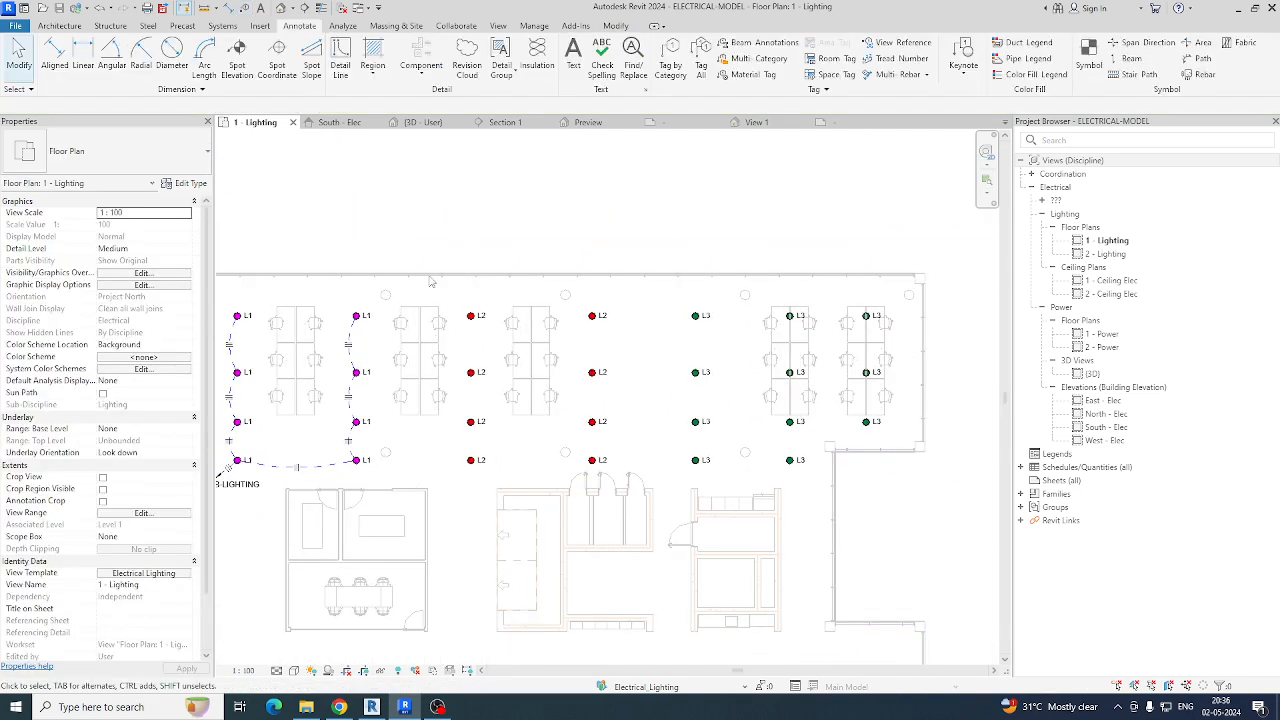
{"action": "key", "text": "Escape"}
{"action": "key", "text": "Escape"}
Step: Create a power circuit on DB-LIGHTING from the eight L2 fixtures, excluding their tags, and convert it to arc wires
{"action": "left_click_drag", "start_coordinate": [423, 225], "coordinate": [612, 500]}
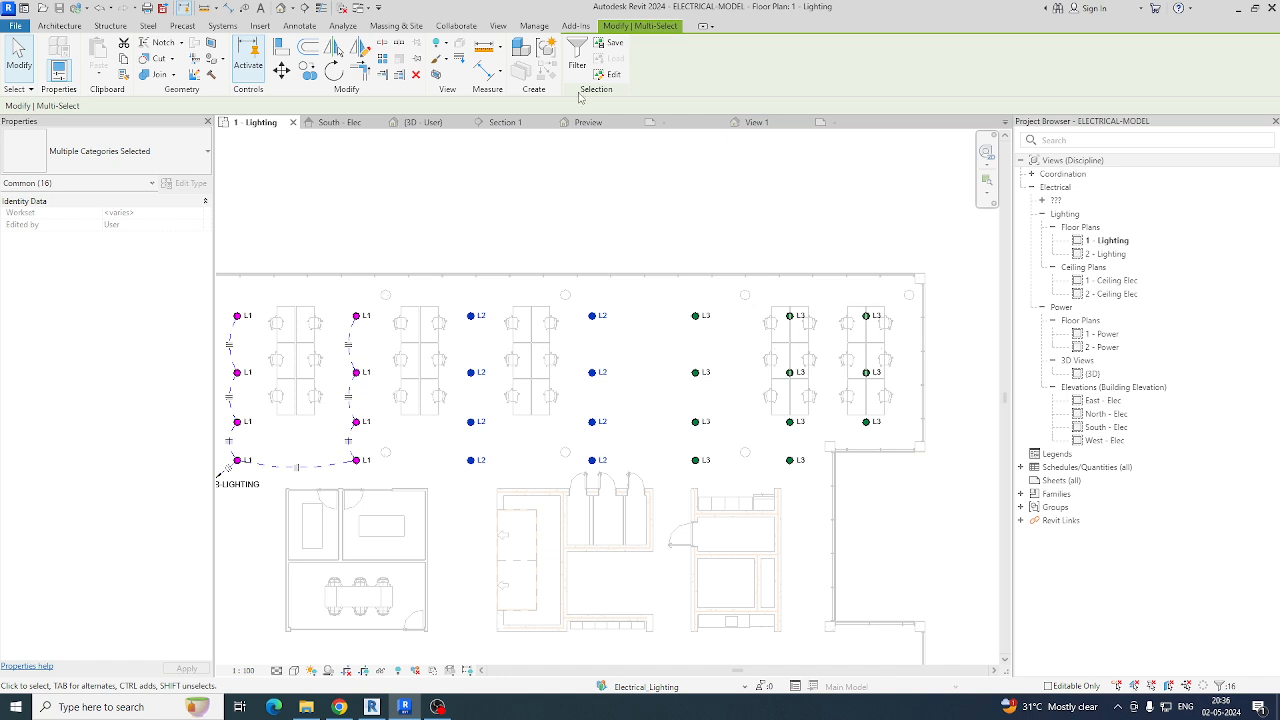
{"action": "left_click", "coordinate": [578, 55]}
{"action": "left_click", "coordinate": [649, 257]}
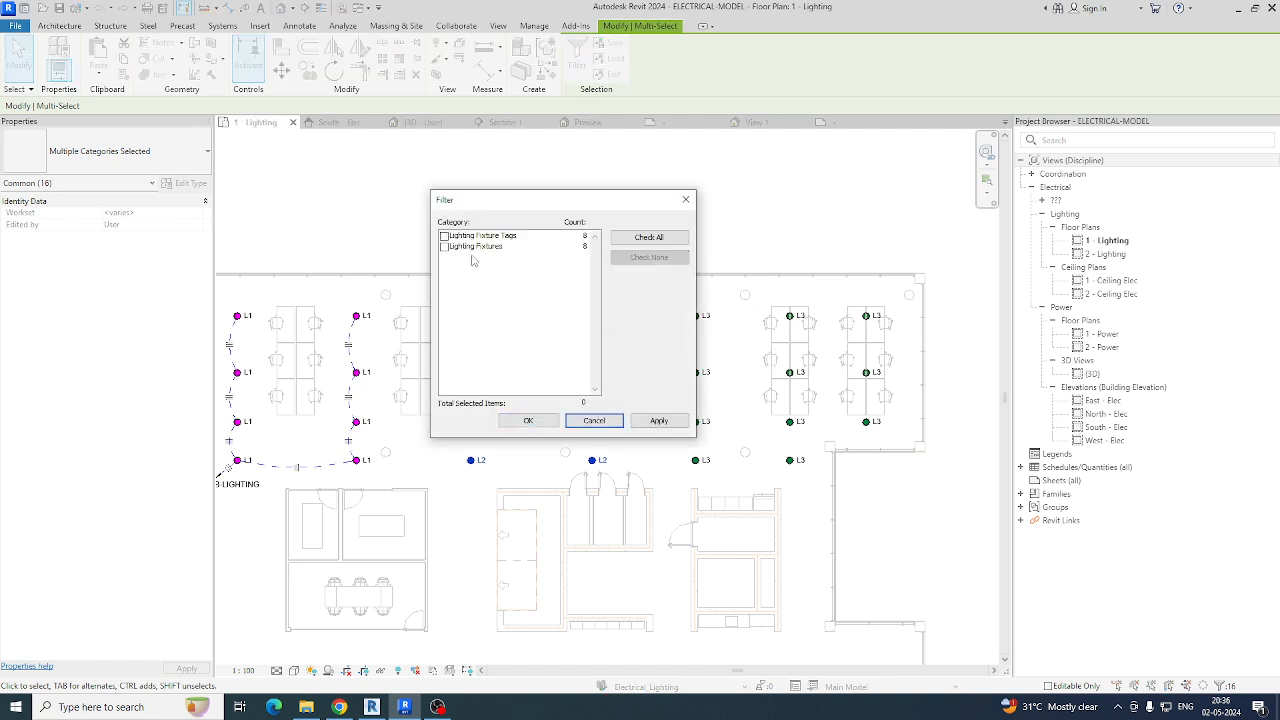
{"action": "left_click", "coordinate": [444, 246]}
{"action": "left_click", "coordinate": [528, 421]}
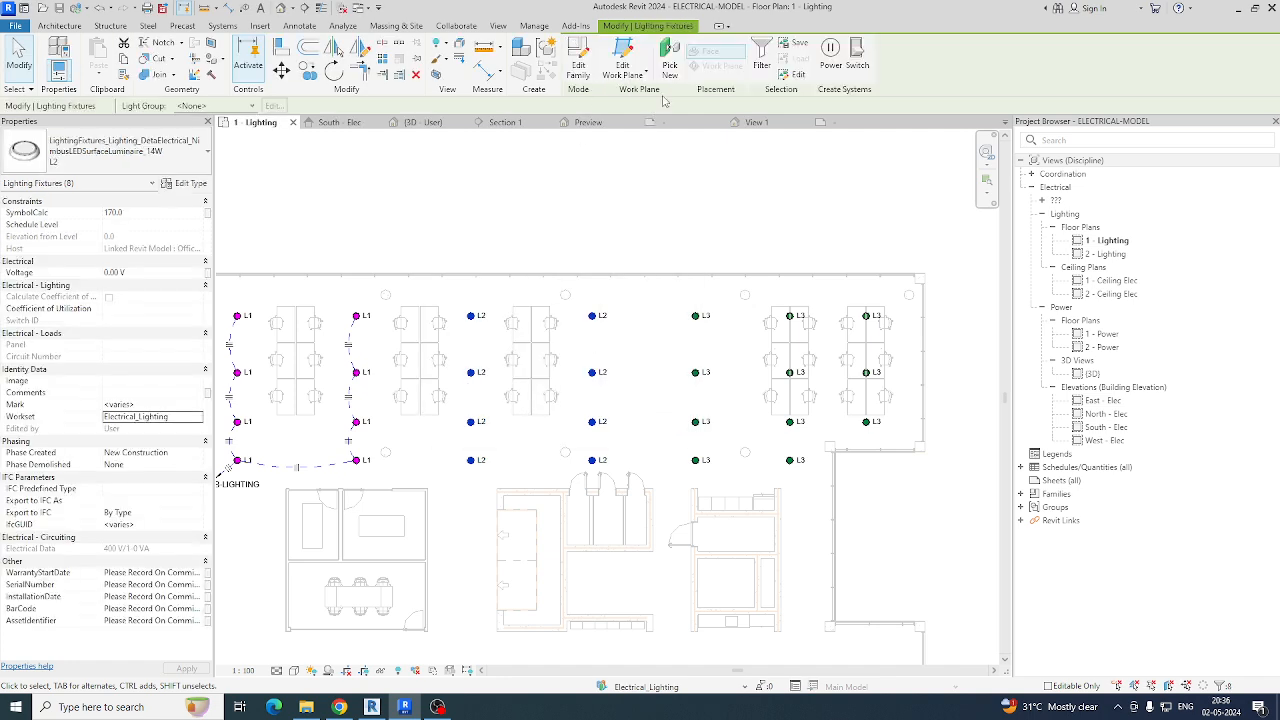
{"action": "left_click", "coordinate": [830, 55]}
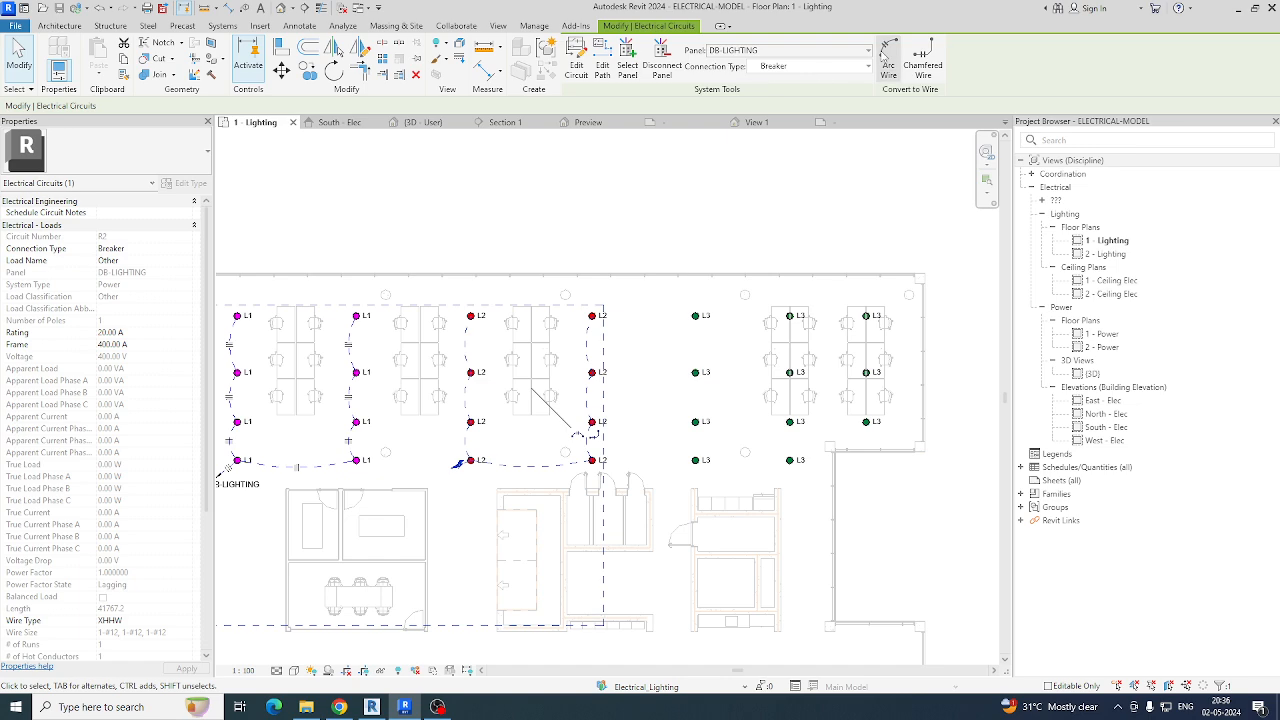
{"action": "left_click", "coordinate": [636, 233]}
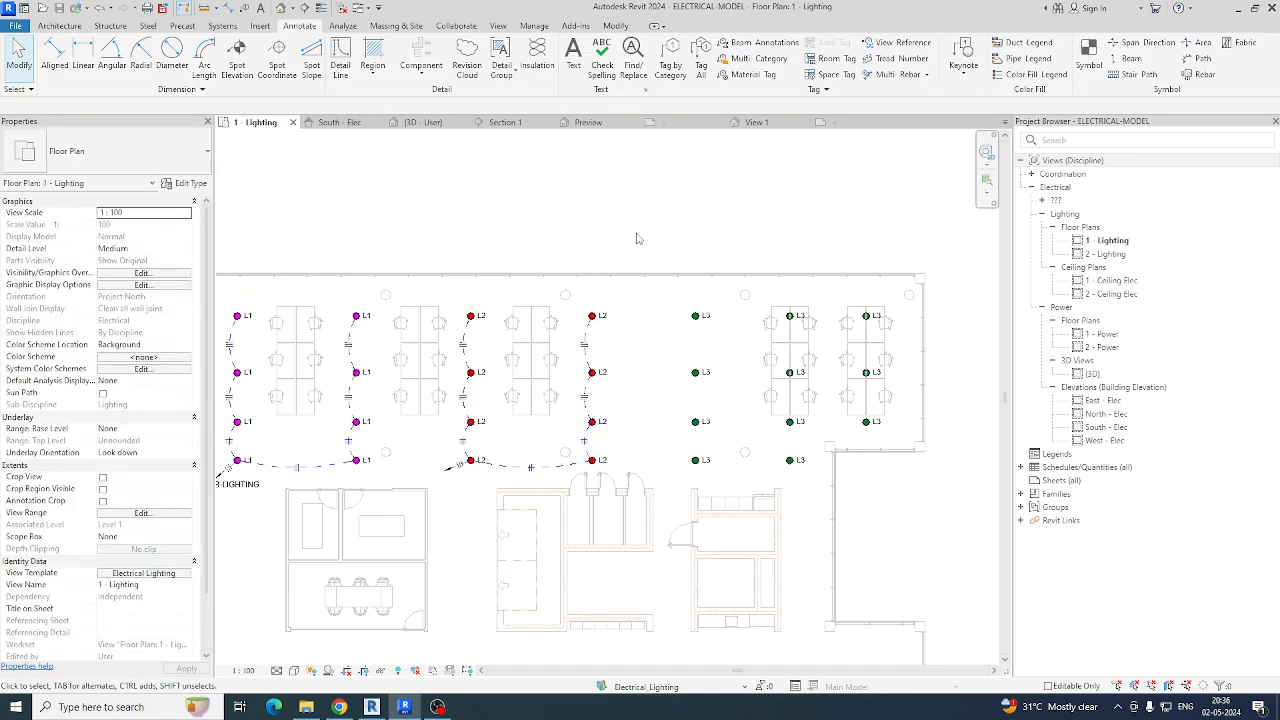
Step: Filter the selection to the L3 lighting fixtures, excluding their tags, and create a power circuit from them
{"action": "left_click_drag", "start_coordinate": [636, 233], "coordinate": [929, 540]}
{"action": "left_click", "coordinate": [577, 65]}
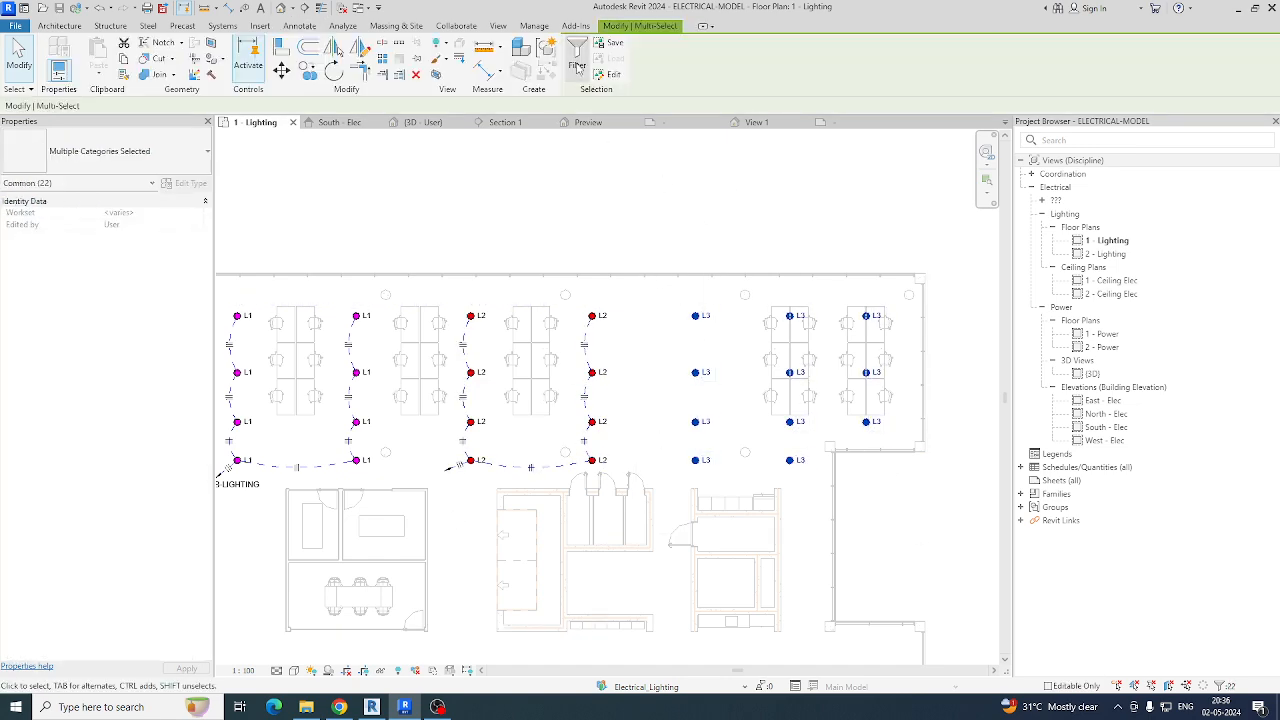
{"action": "left_click", "coordinate": [445, 246]}
{"action": "left_click", "coordinate": [445, 236]}
{"action": "left_click", "coordinate": [445, 247]}
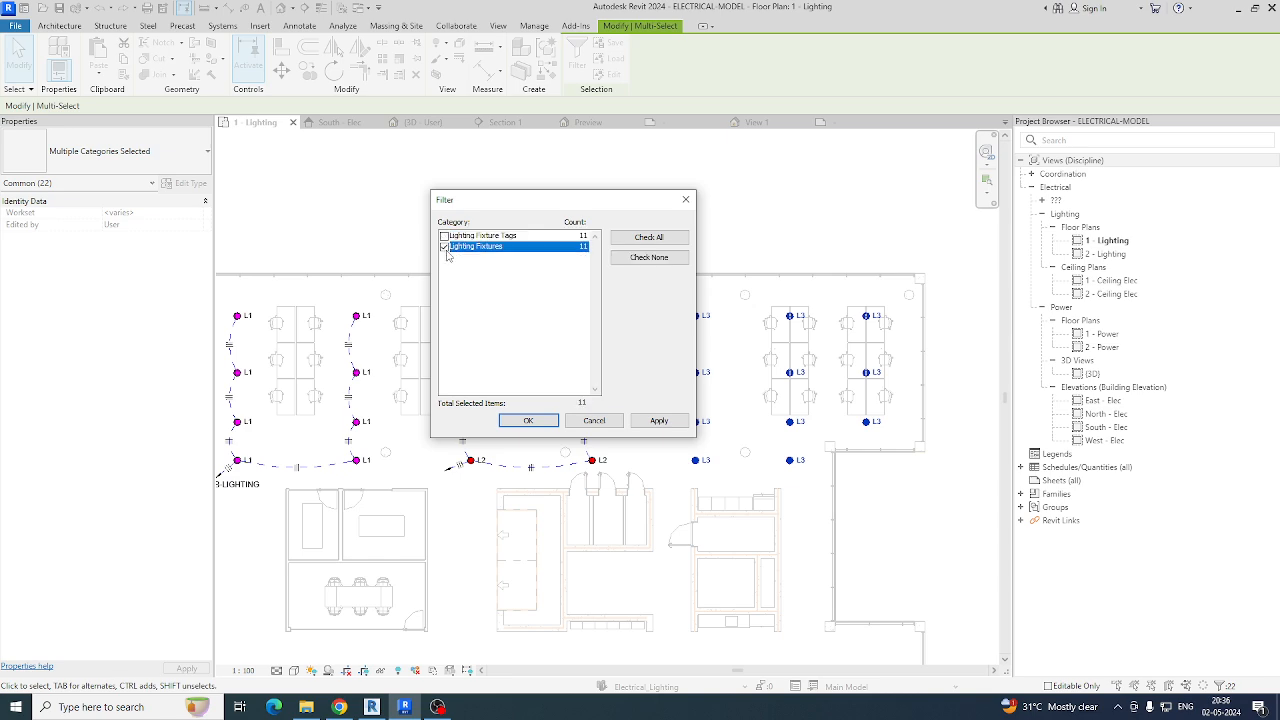
{"action": "left_click", "coordinate": [527, 421]}
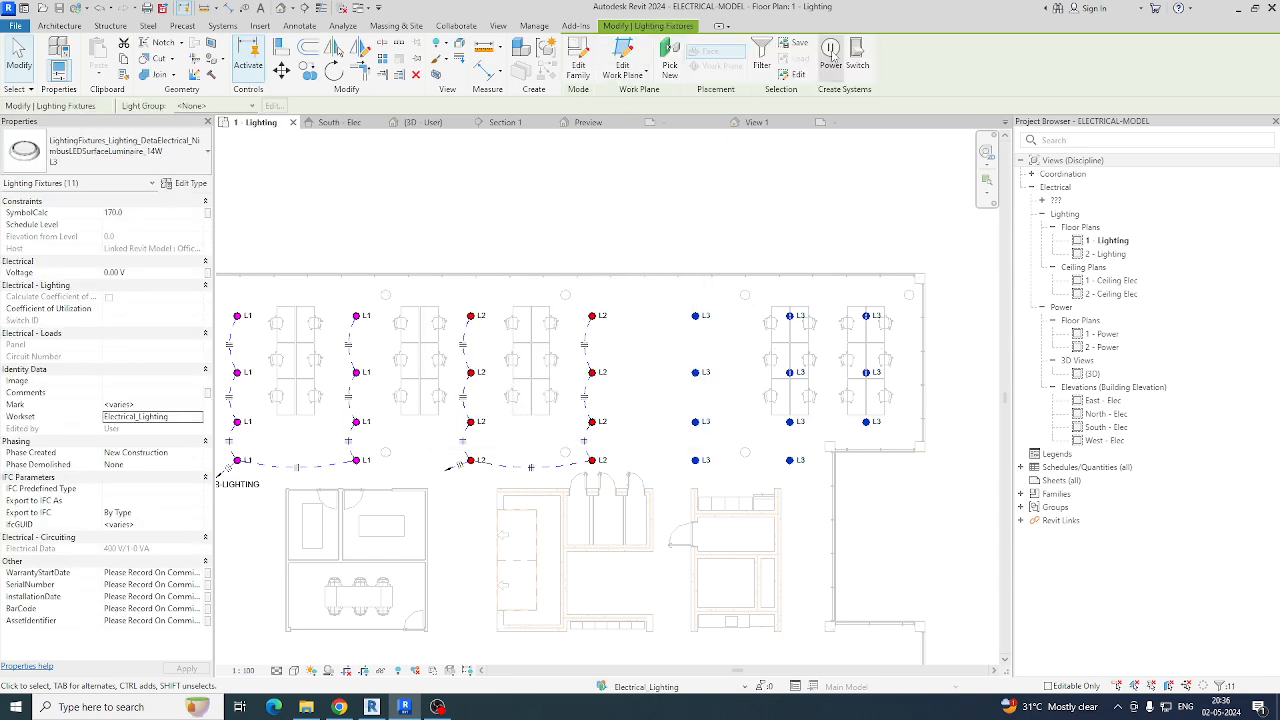
{"action": "left_click", "coordinate": [831, 55]}
{"action": "key", "text": "Escape"}
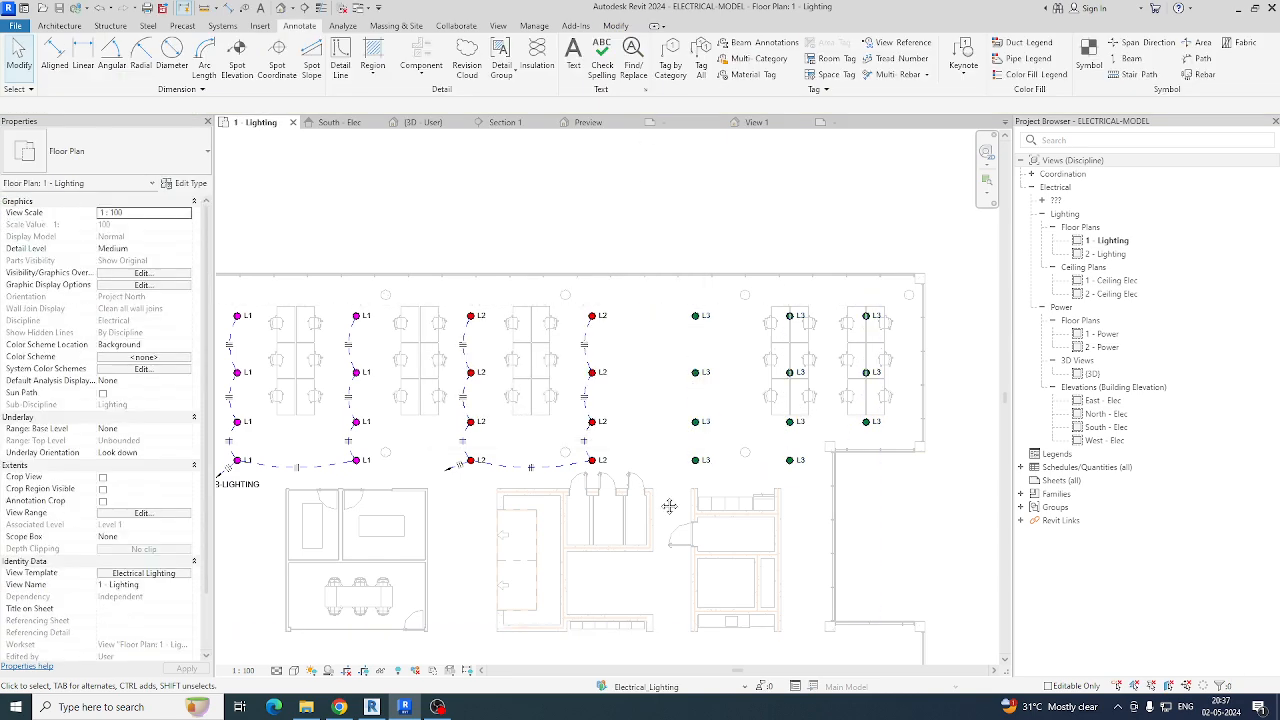
Step: Place a Three Way lighting switch at the upper wall of the meeting rooms, below the gap between the L1 and L2 fixtures
{"action": "middle_click_drag", "start_coordinate": [666, 506], "coordinate": [829, 417]}
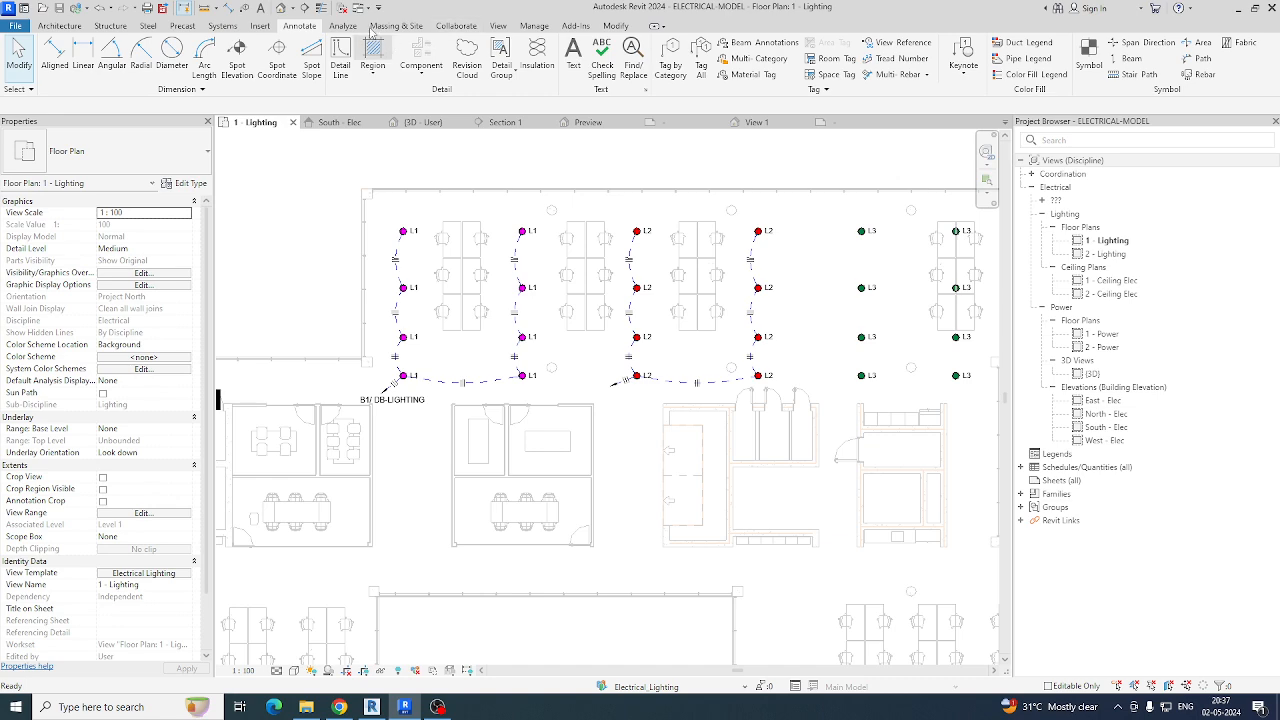
{"action": "left_click", "coordinate": [223, 26]}
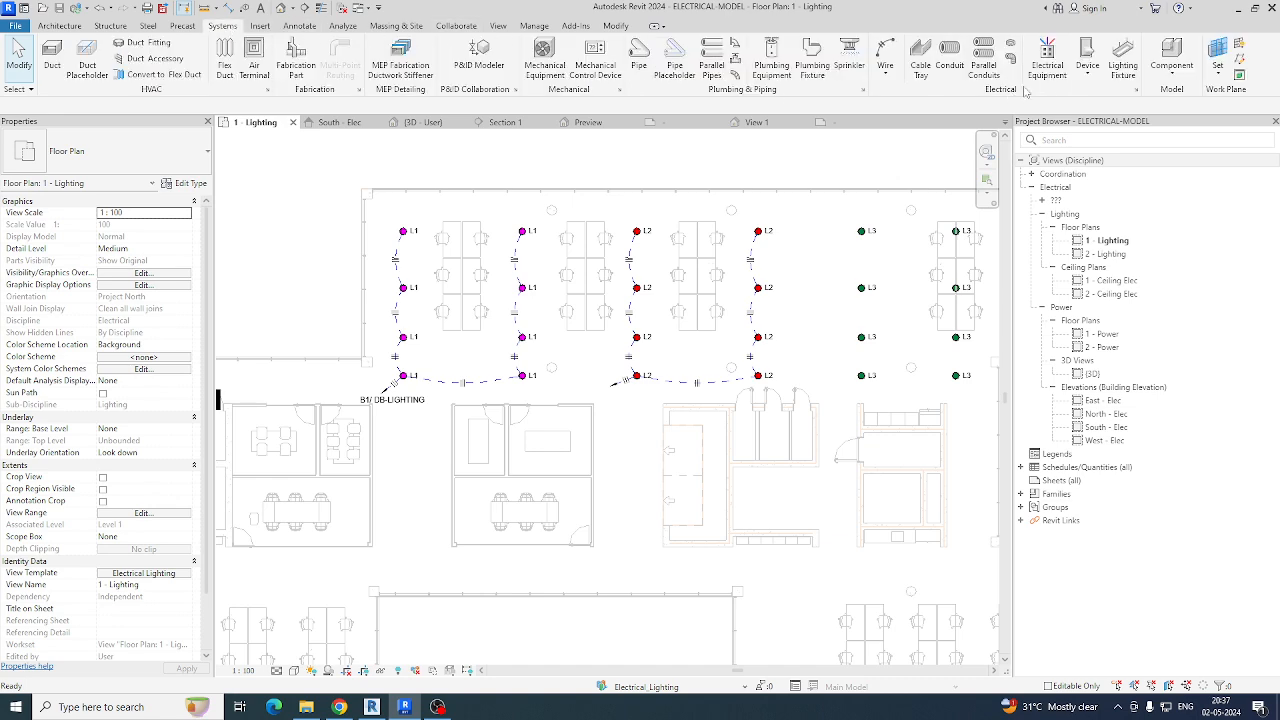
{"action": "left_click", "coordinate": [1085, 54]}
{"action": "scroll", "coordinate": [588, 405], "scroll_direction": "up", "scroll_amount": 4}
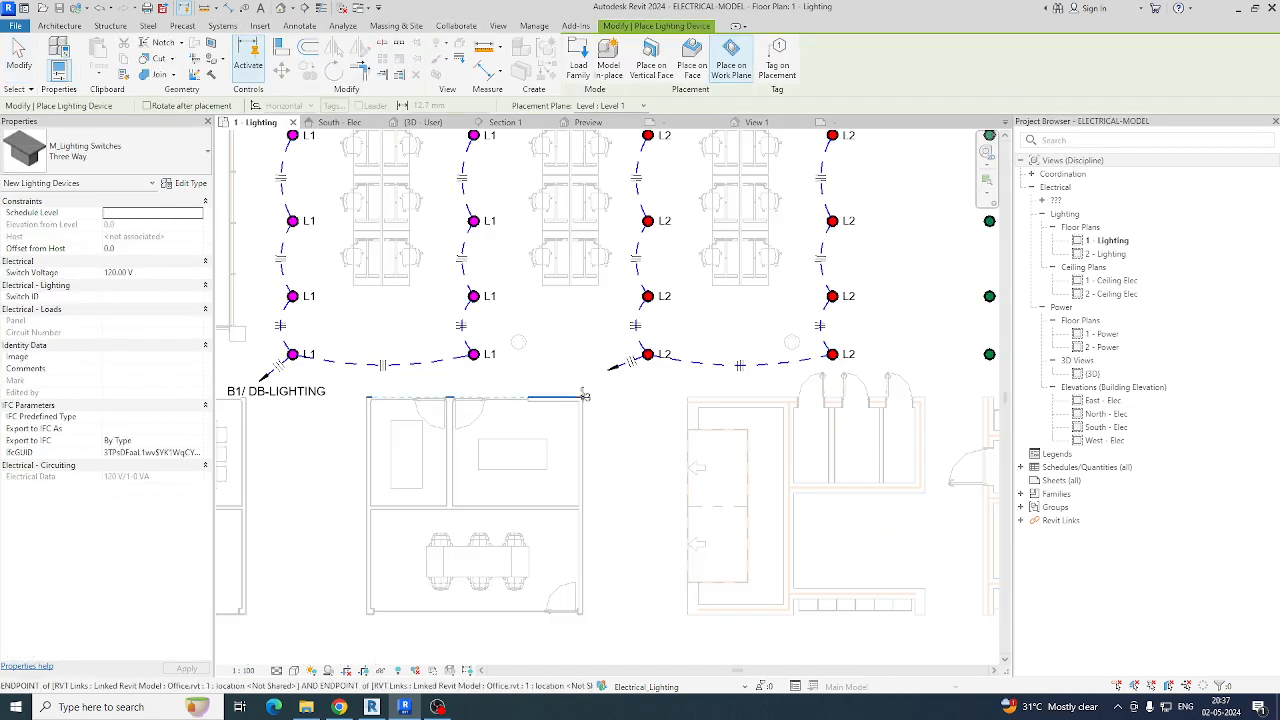
{"action": "left_click", "coordinate": [537, 391]}
Step: Place a second Three Way lighting switch at the corner column beside the L3 fixtures
{"action": "middle_click_drag", "start_coordinate": [801, 398], "coordinate": [408, 401]}
{"action": "scroll", "coordinate": [408, 401], "scroll_direction": "down", "scroll_amount": 2}
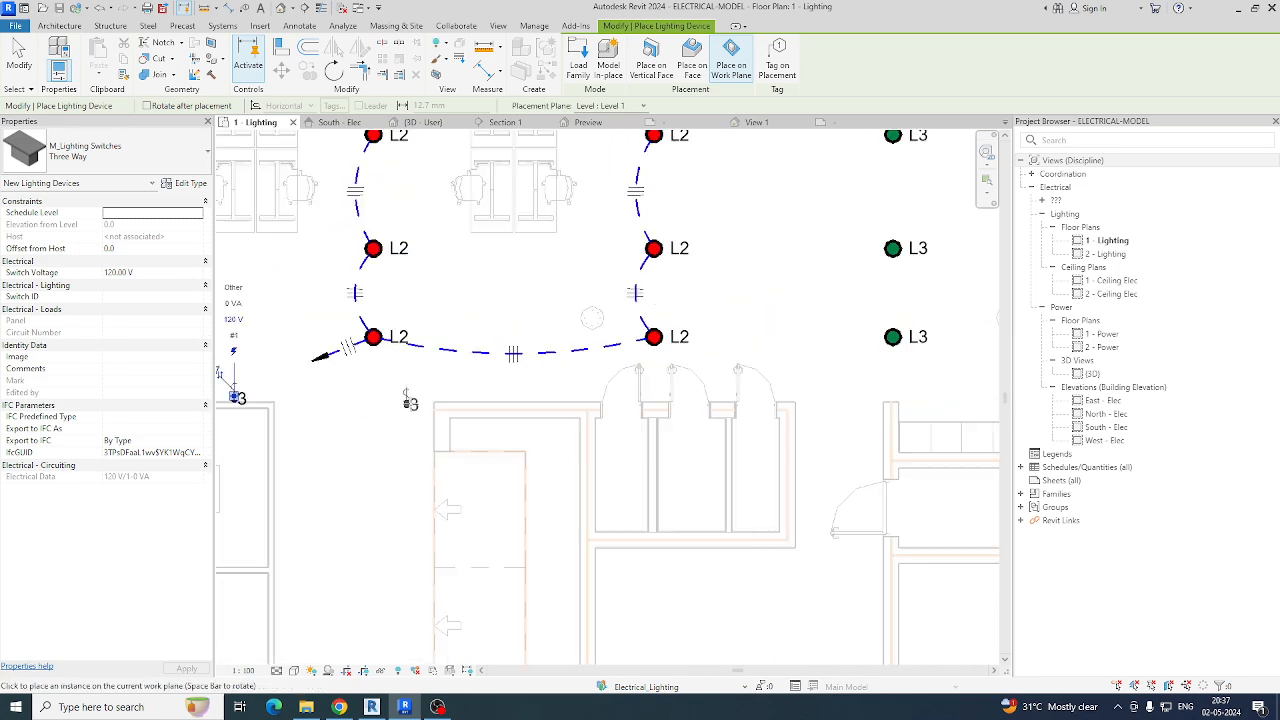
{"action": "middle_click_drag", "start_coordinate": [817, 402], "coordinate": [587, 405]}
{"action": "scroll", "coordinate": [660, 403], "scroll_direction": "up", "scroll_amount": 2}
{"action": "scroll", "coordinate": [660, 406], "scroll_direction": "down", "scroll_amount": 1}
{"action": "middle_click_drag", "start_coordinate": [717, 428], "coordinate": [330, 440]}
{"action": "scroll", "coordinate": [657, 292], "scroll_direction": "up", "scroll_amount": 2}
{"action": "left_click", "coordinate": [613, 291]}
{"action": "scroll", "coordinate": [655, 365], "scroll_direction": "down", "scroll_amount": 5}
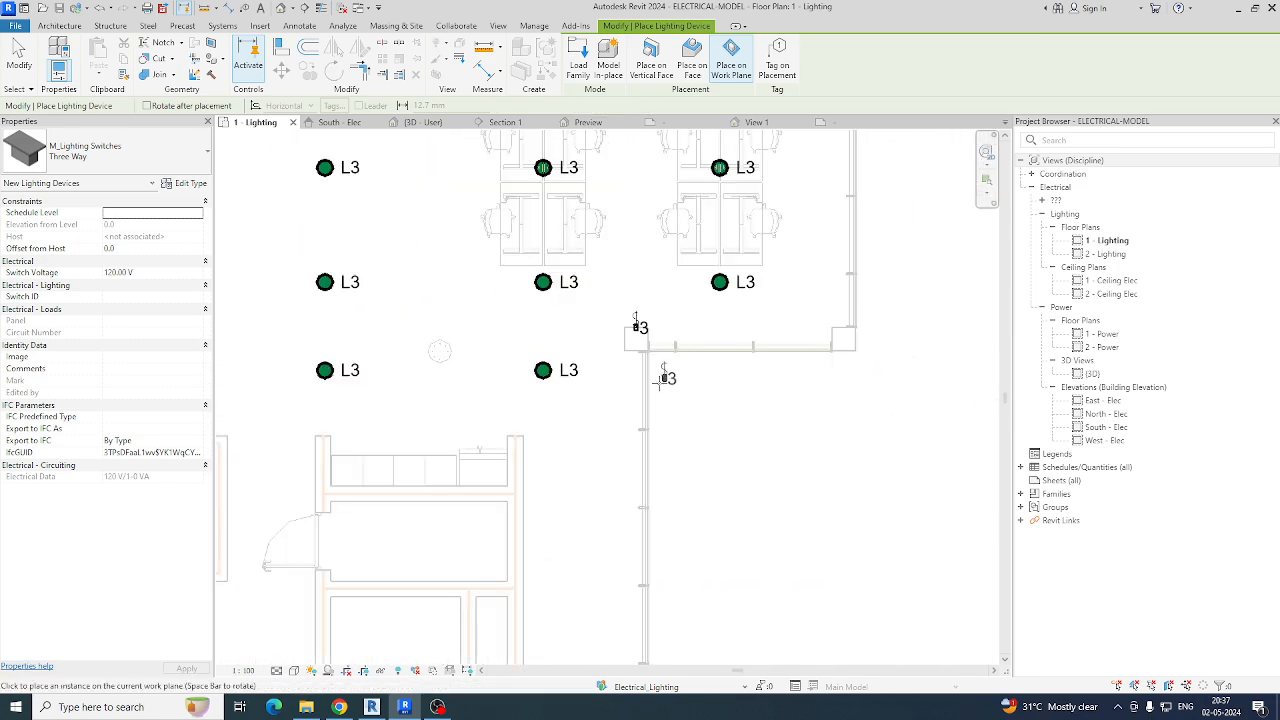
{"action": "key", "text": "Escape"}
{"action": "key", "text": "Escape"}
Step: Create a switch system from the L3 lighting fixtures only, and assign the Three Way switch at the corner column to it
{"action": "left_click_drag", "start_coordinate": [444, 187], "coordinate": [728, 408]}
{"action": "left_click", "coordinate": [584, 58]}
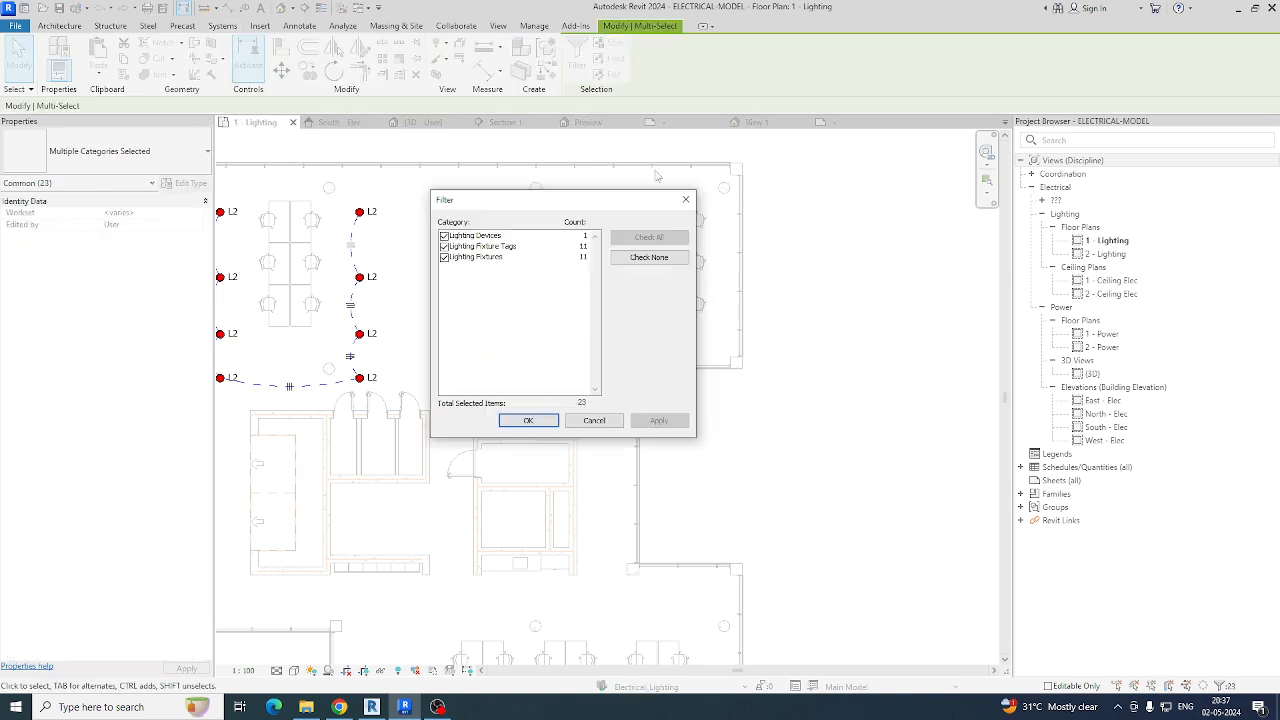
{"action": "left_click", "coordinate": [648, 258]}
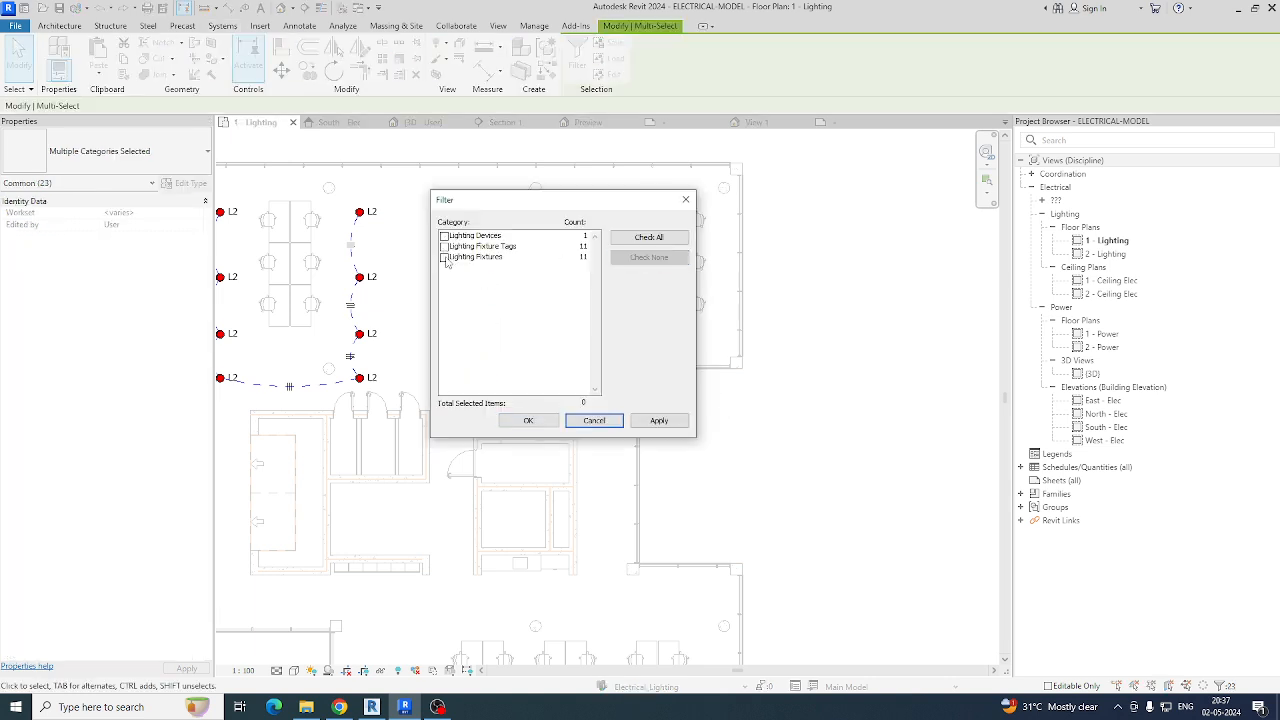
{"action": "left_click", "coordinate": [445, 257]}
{"action": "left_click", "coordinate": [527, 421]}
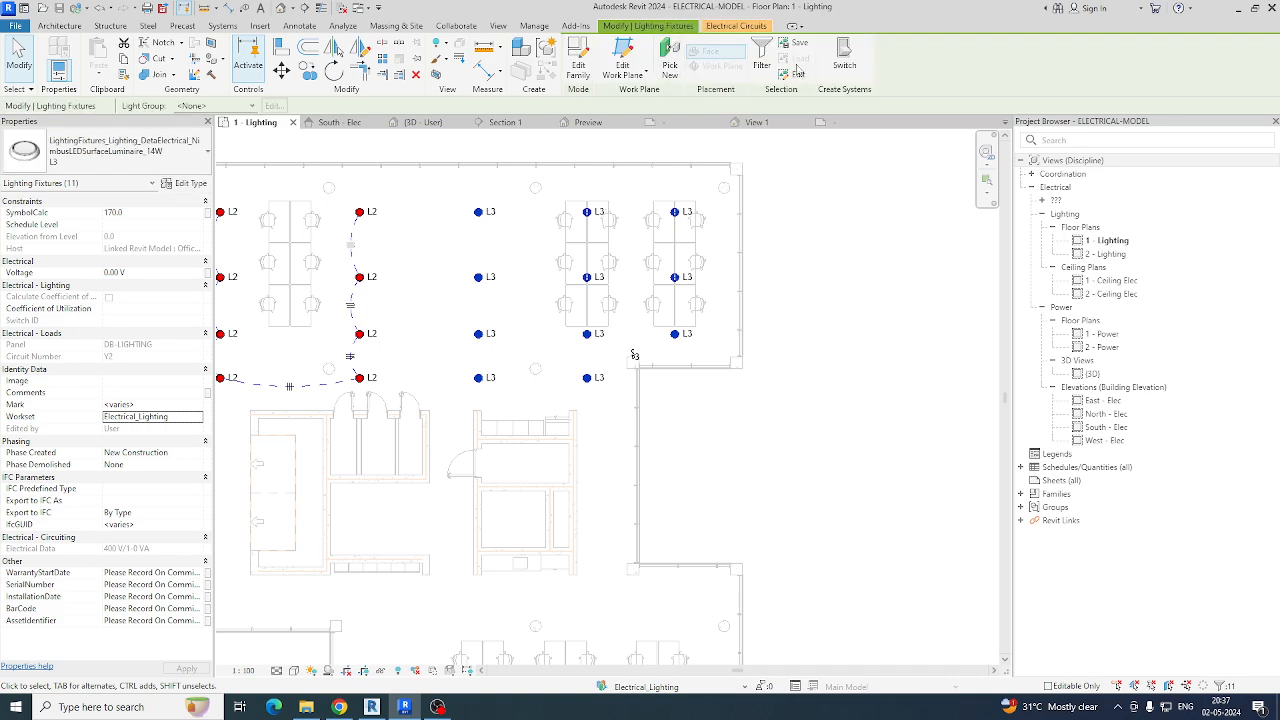
{"action": "left_click", "coordinate": [843, 58]}
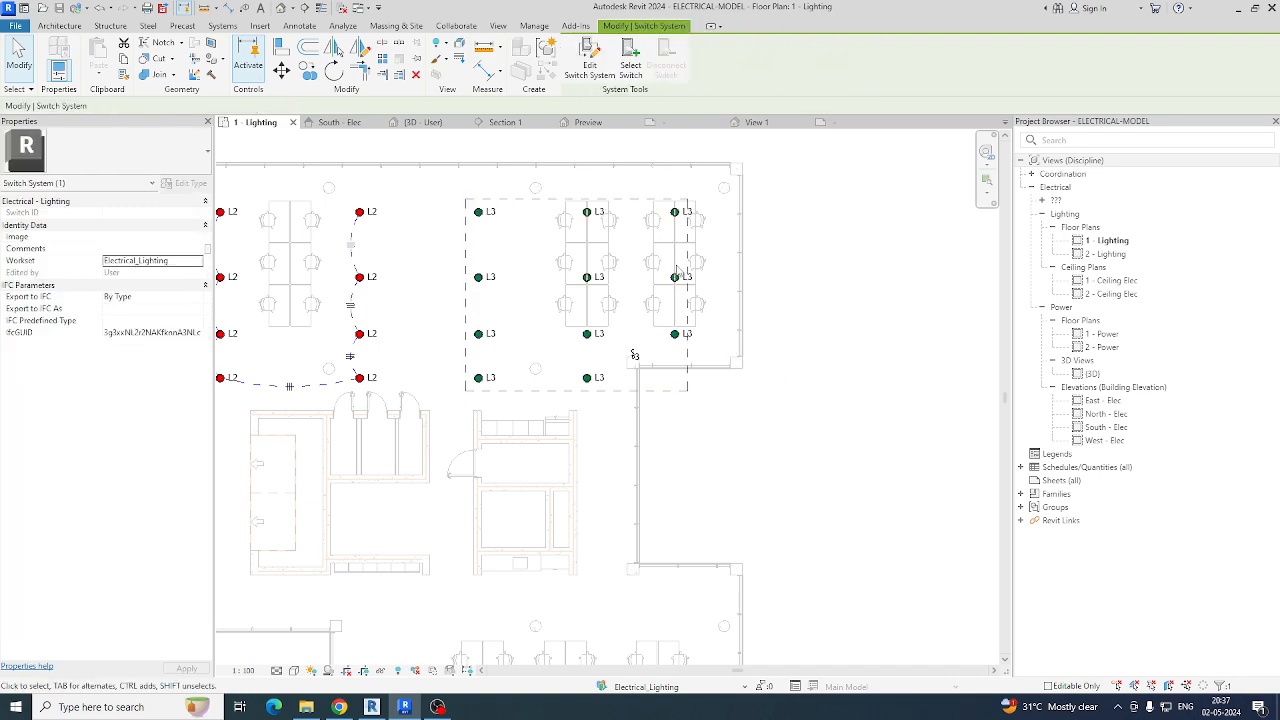
{"action": "left_click", "coordinate": [630, 58]}
{"action": "scroll", "coordinate": [655, 365], "scroll_direction": "up", "scroll_amount": 1}
{"action": "left_click", "coordinate": [623, 352]}
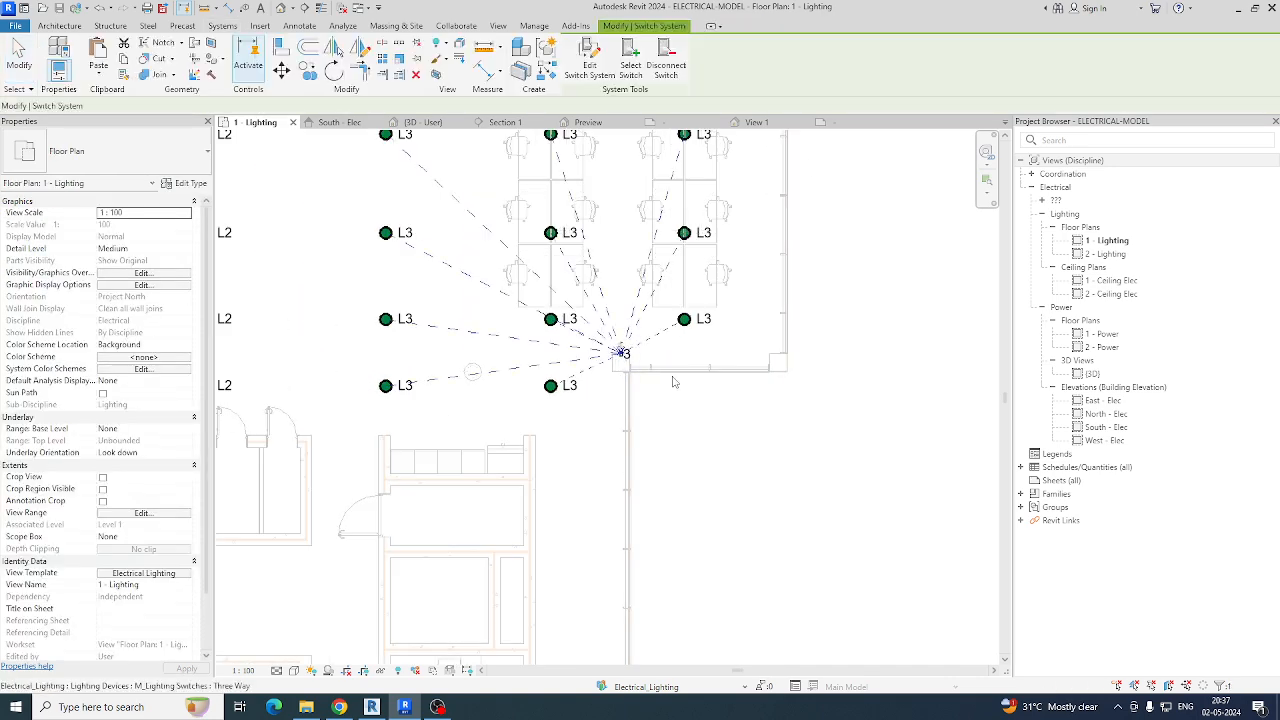
{"action": "scroll", "coordinate": [756, 469], "scroll_direction": "down", "scroll_amount": 1}
{"action": "scroll", "coordinate": [757, 470], "scroll_direction": "down", "scroll_amount": 1}
{"action": "left_click", "coordinate": [762, 476]}
Step: Check which fixtures the corner column's switch controls by highlighting its switch system
{"action": "middle_click_drag", "start_coordinate": [763, 480], "coordinate": [803, 460]}
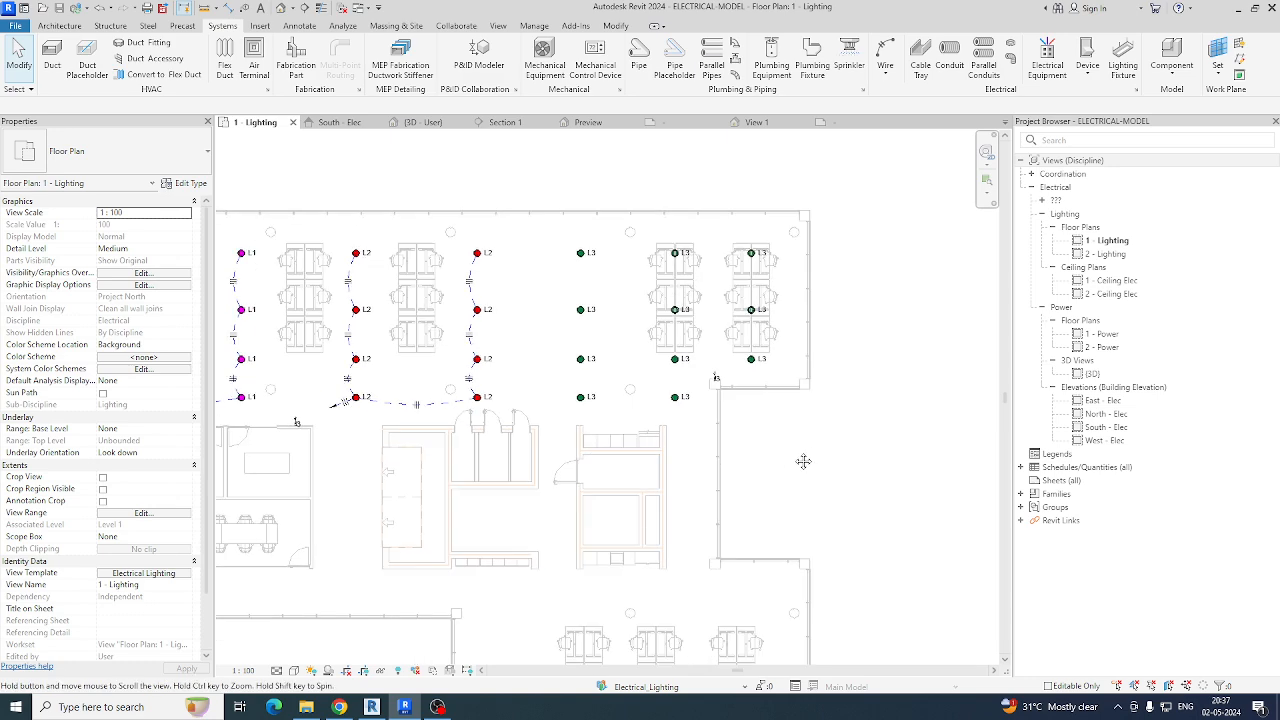
{"action": "scroll", "coordinate": [731, 362], "scroll_direction": "up", "scroll_amount": 3}
{"action": "scroll", "coordinate": [708, 386], "scroll_direction": "up", "scroll_amount": 1}
{"action": "left_click", "coordinate": [709, 387]}
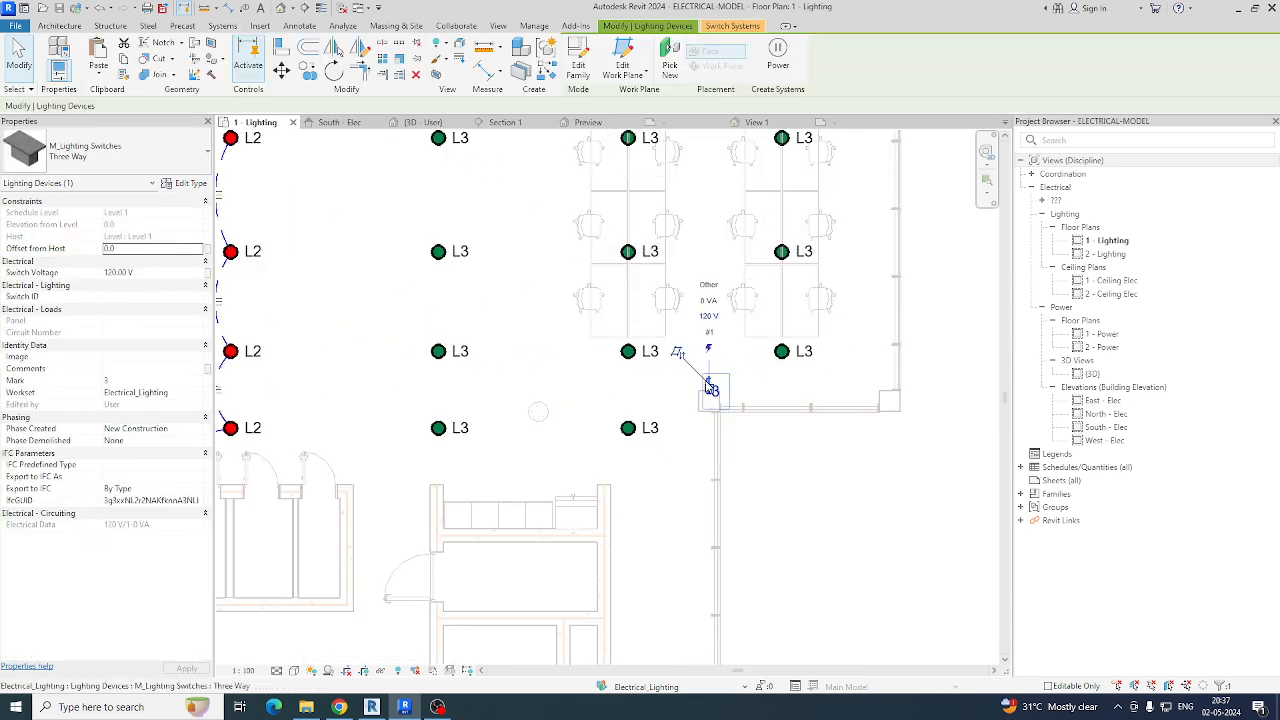
{"action": "left_click", "coordinate": [708, 388]}
{"action": "middle_click_drag", "start_coordinate": [840, 485], "coordinate": [1022, 540]}
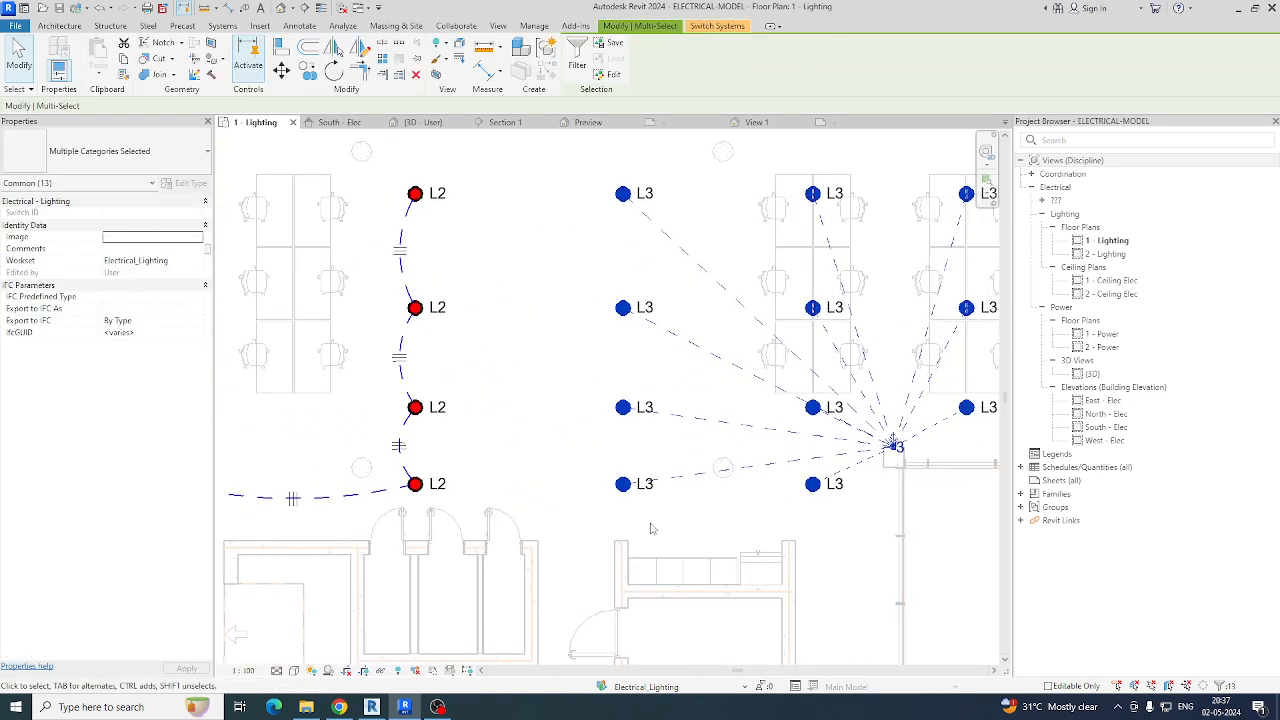
{"action": "middle_click_drag", "start_coordinate": [590, 528], "coordinate": [897, 449]}
{"action": "key", "text": "Escape"}
{"action": "scroll", "coordinate": [357, 448], "scroll_direction": "up", "scroll_amount": 2}
{"action": "scroll", "coordinate": [606, 476], "scroll_direction": "down", "scroll_amount": 4}
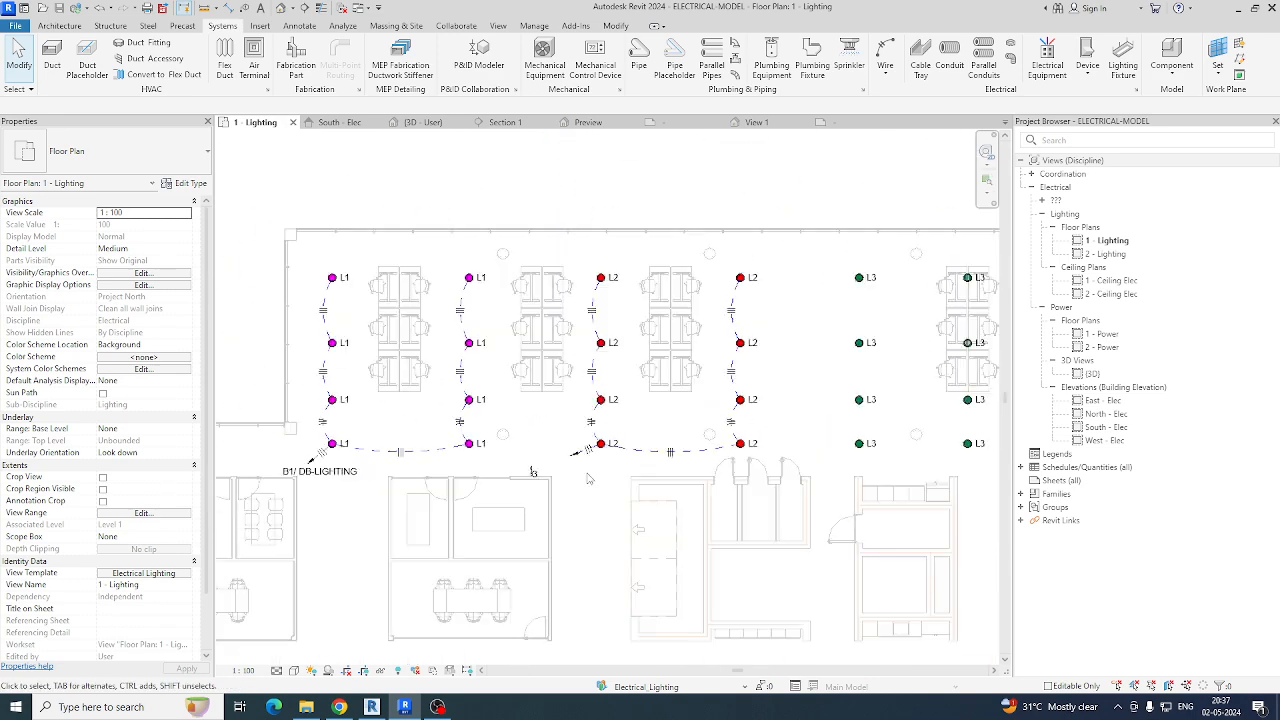
Step: Create a switch system from the L1 and L2 lighting fixtures only, and assign the switch at the meeting rooms' upper wall
{"action": "left_click_drag", "start_coordinate": [291, 212], "coordinate": [822, 510]}
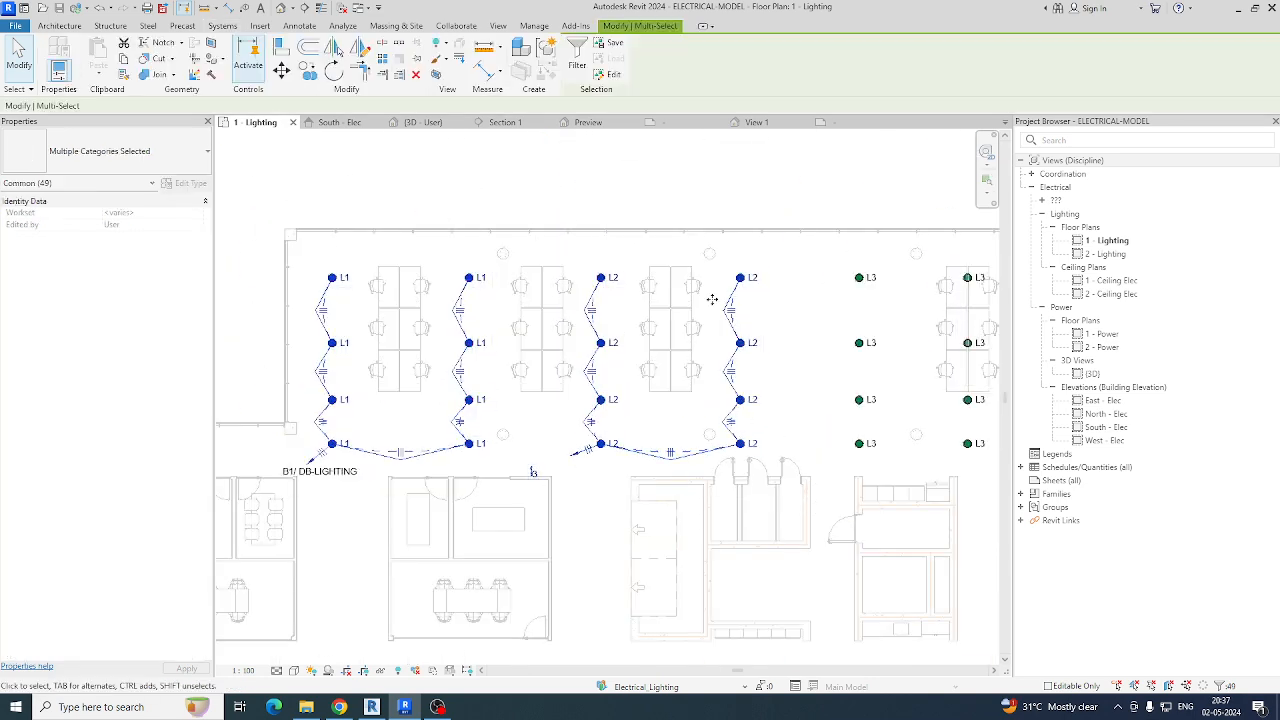
{"action": "left_click", "coordinate": [577, 55]}
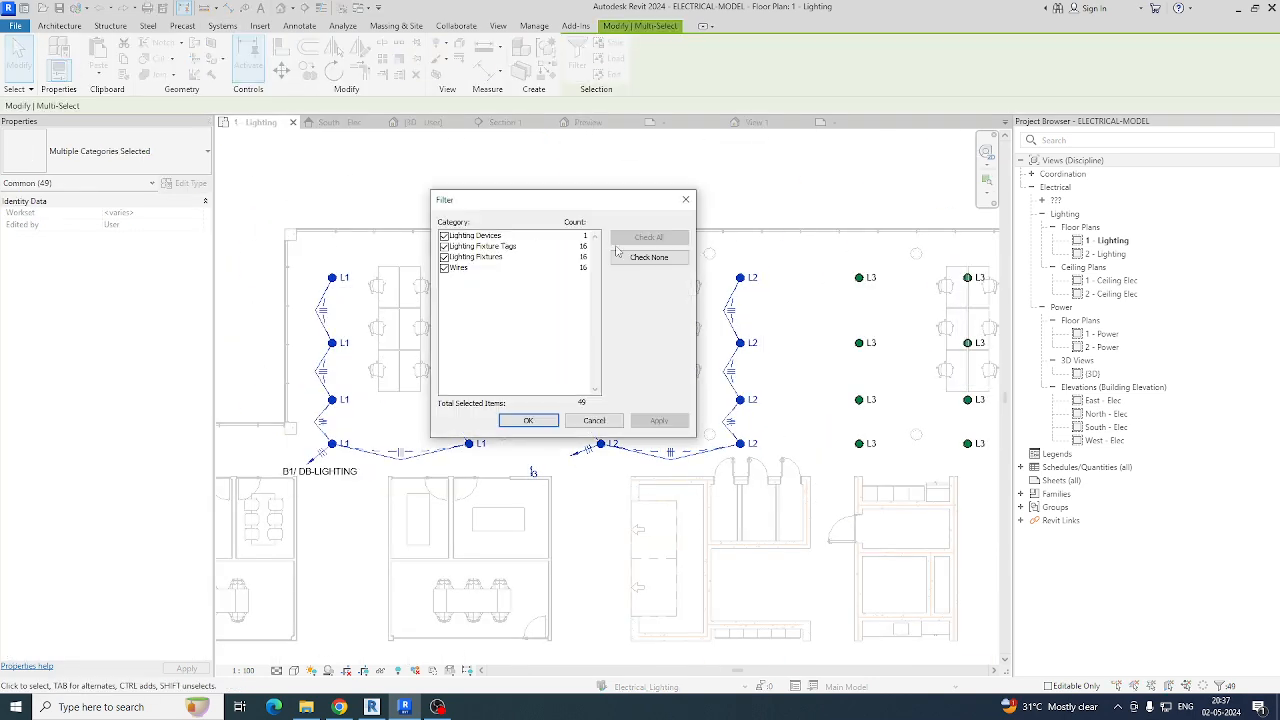
{"action": "left_click", "coordinate": [444, 257]}
{"action": "left_click", "coordinate": [528, 421]}
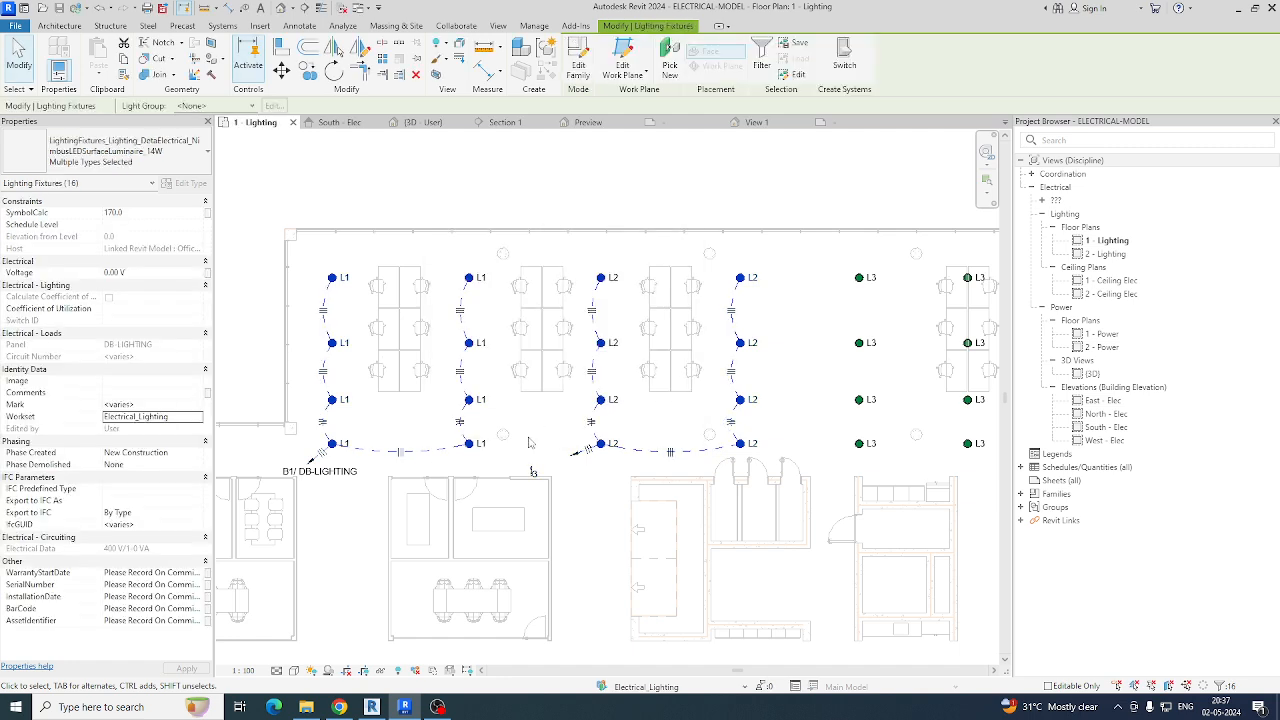
{"action": "left_click", "coordinate": [644, 25]}
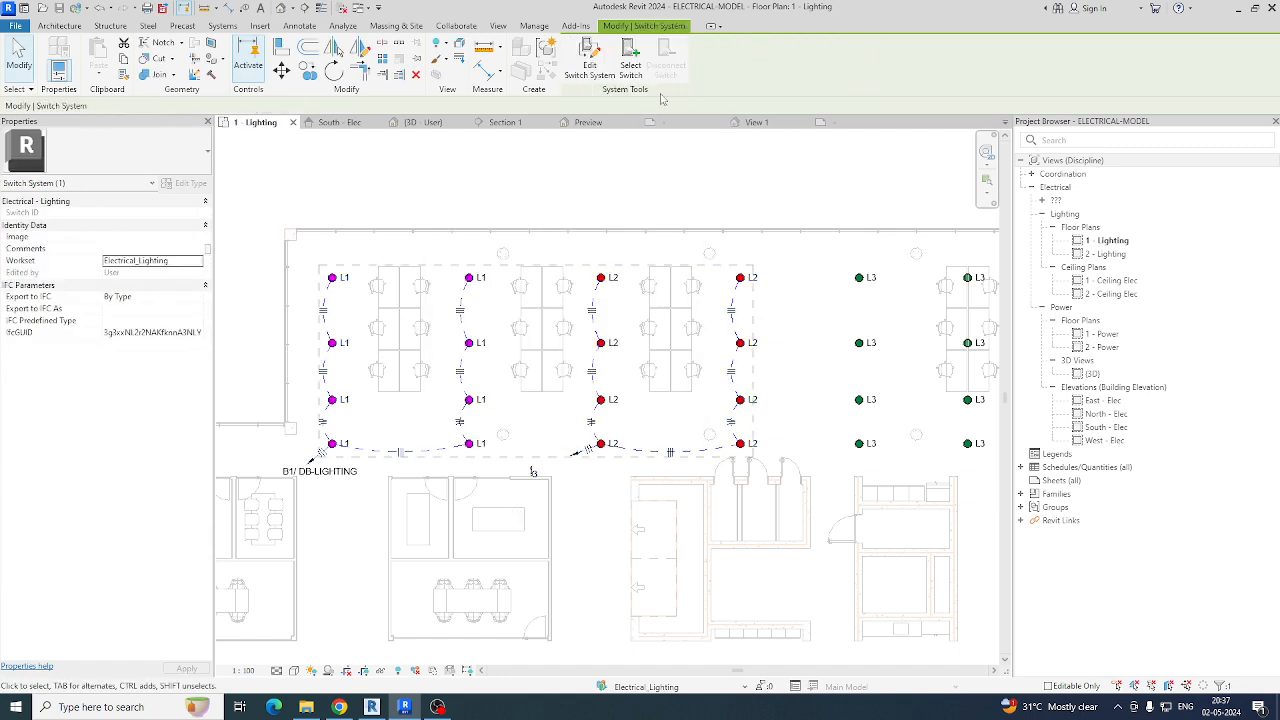
{"action": "left_click", "coordinate": [630, 62]}
{"action": "left_click", "coordinate": [531, 473]}
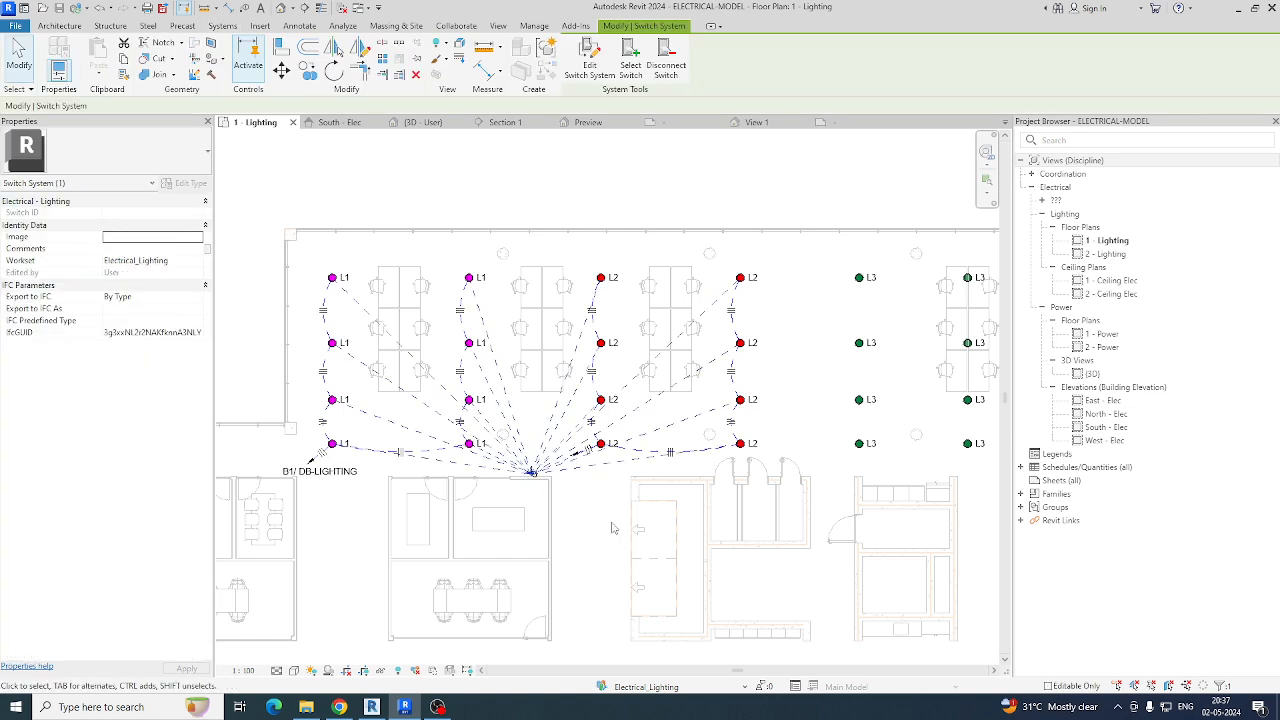
{"action": "key", "text": "Escape"}
Step: Check which L1 and L2 fixtures the meeting-room wall's switch controls by highlighting its switch system
{"action": "scroll", "coordinate": [524, 478], "scroll_direction": "up", "scroll_amount": 3}
{"action": "left_click", "coordinate": [523, 480]}
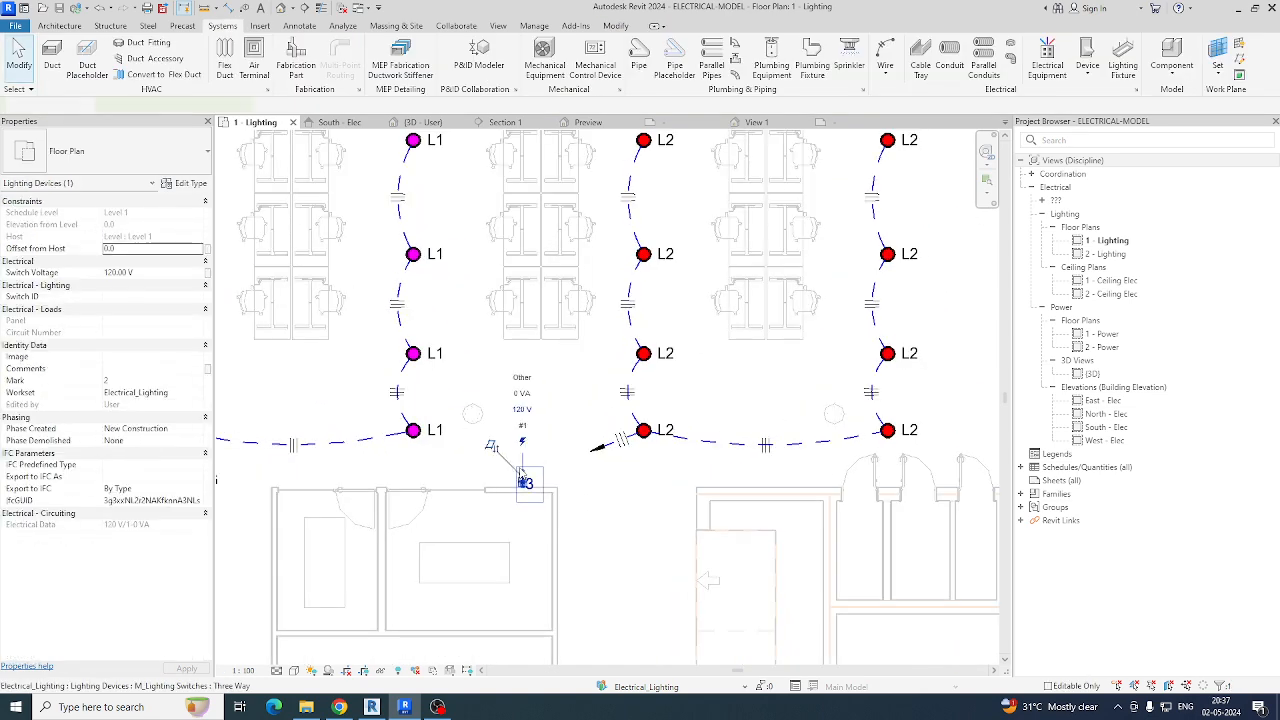
{"action": "left_click", "coordinate": [520, 470]}
{"action": "middle_click_drag", "start_coordinate": [714, 518], "coordinate": [837, 519]}
{"action": "scroll", "coordinate": [837, 519], "scroll_direction": "down", "scroll_amount": 3}
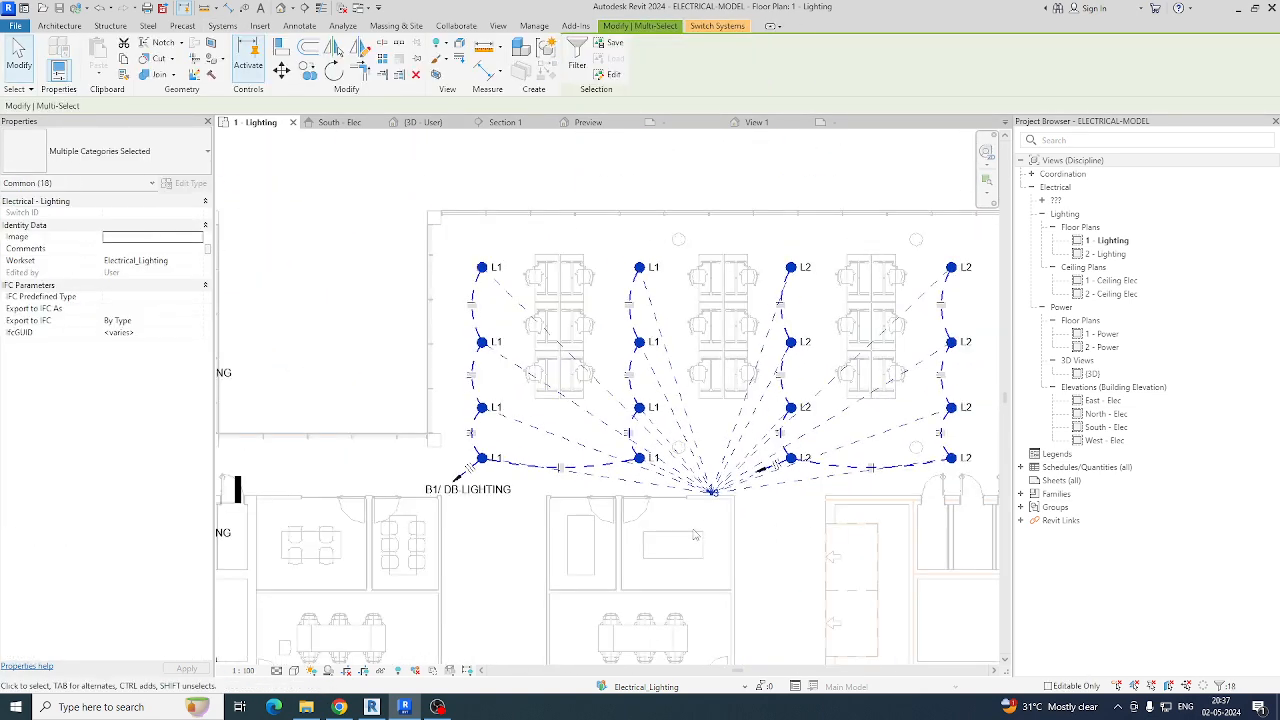
{"action": "middle_click_drag", "start_coordinate": [672, 523], "coordinate": [645, 486]}
{"action": "scroll", "coordinate": [643, 492], "scroll_direction": "down", "scroll_amount": 3}
{"action": "key", "text": "Escape"}
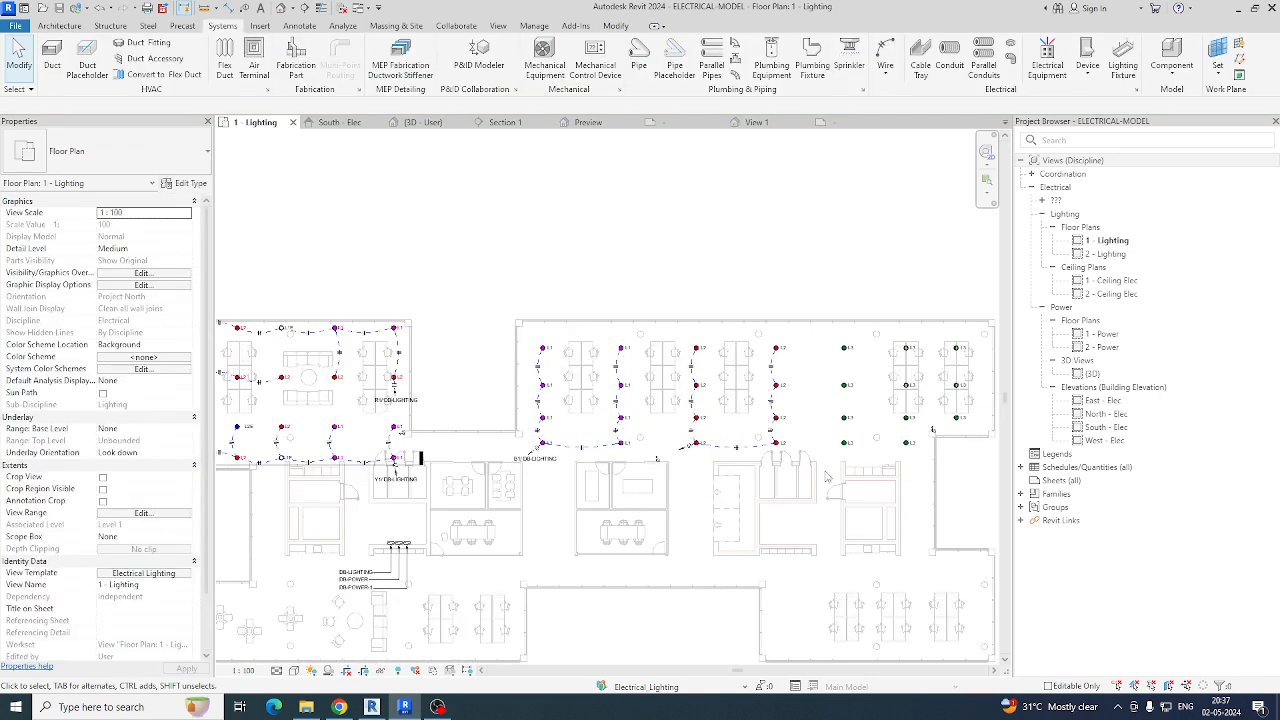
Step: Tag the home-run wire of the large office's L2 circuit, placing the tag below its arrowhead
{"action": "middle_click_drag", "start_coordinate": [836, 483], "coordinate": [617, 450]}
{"action": "scroll", "coordinate": [458, 430], "scroll_direction": "up", "scroll_amount": 4}
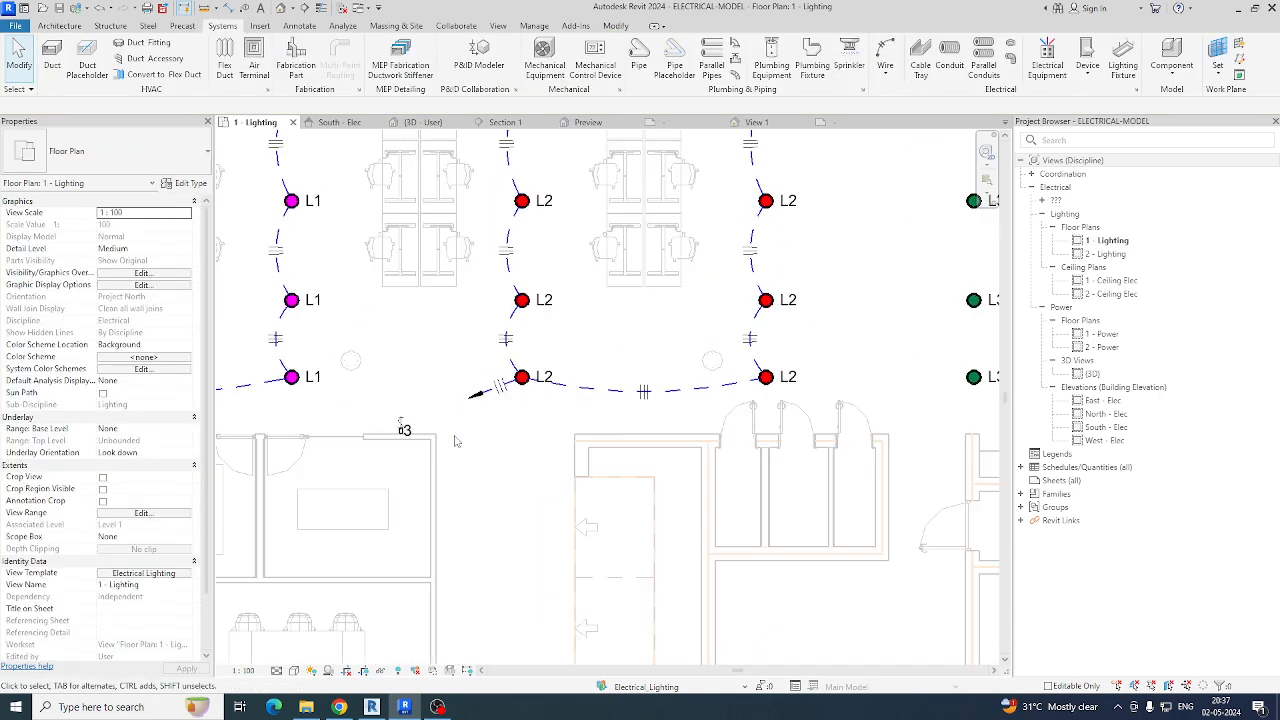
{"action": "key", "text": "t"}
{"action": "key", "text": "g"}
{"action": "left_click_drag", "start_coordinate": [491, 414], "coordinate": [491, 436]}
{"action": "scroll", "coordinate": [474, 438], "scroll_direction": "down", "scroll_amount": 3}
{"action": "middle_click_drag", "start_coordinate": [677, 420], "coordinate": [465, 434]}
{"action": "key", "text": "Escape"}
Step: Filter the selection to the L3 lighting fixtures and try to convert their power circuit to arc wires
{"action": "left_click_drag", "start_coordinate": [511, 231], "coordinate": [792, 455]}
{"action": "left_click", "coordinate": [578, 55]}
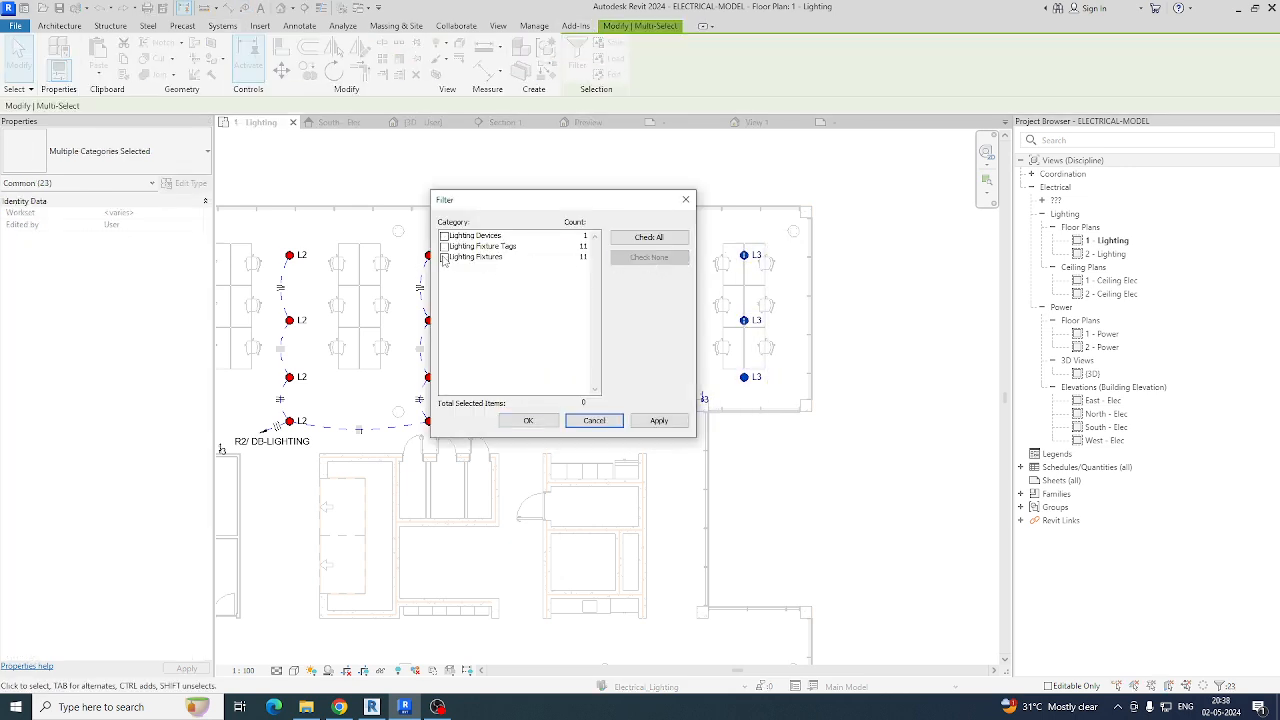
{"action": "left_click", "coordinate": [529, 420]}
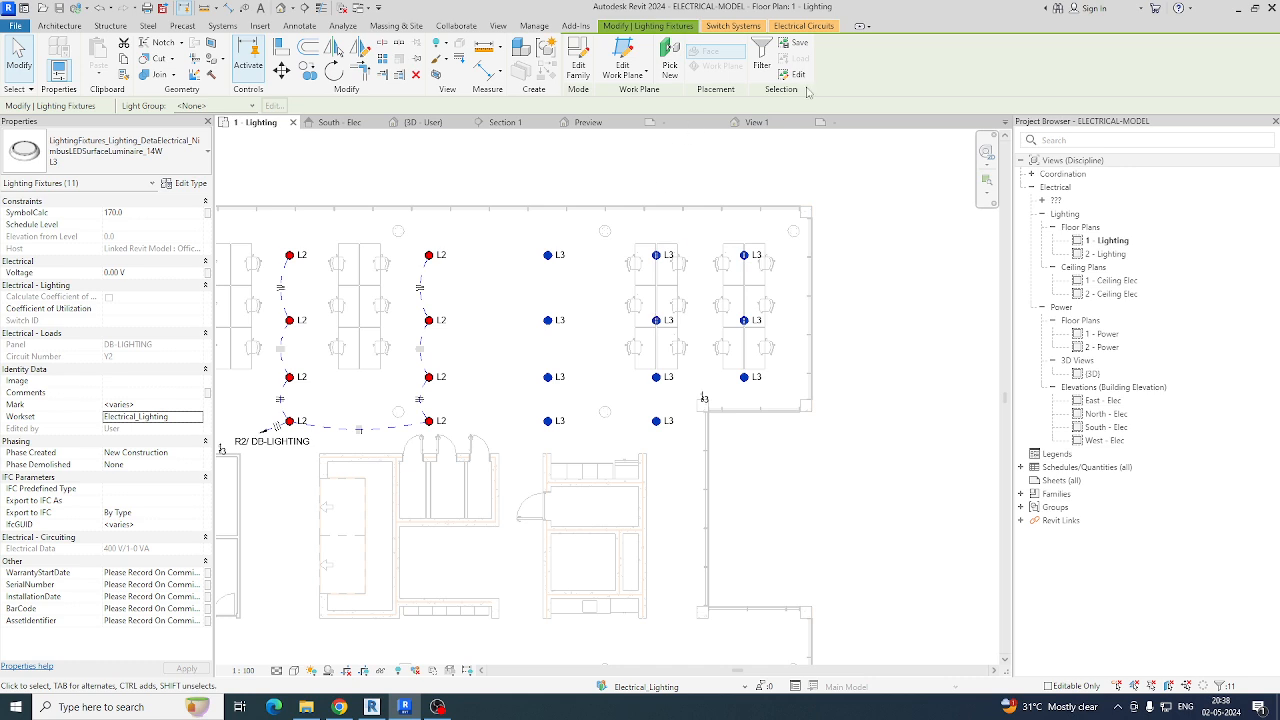
{"action": "left_click", "coordinate": [803, 25]}
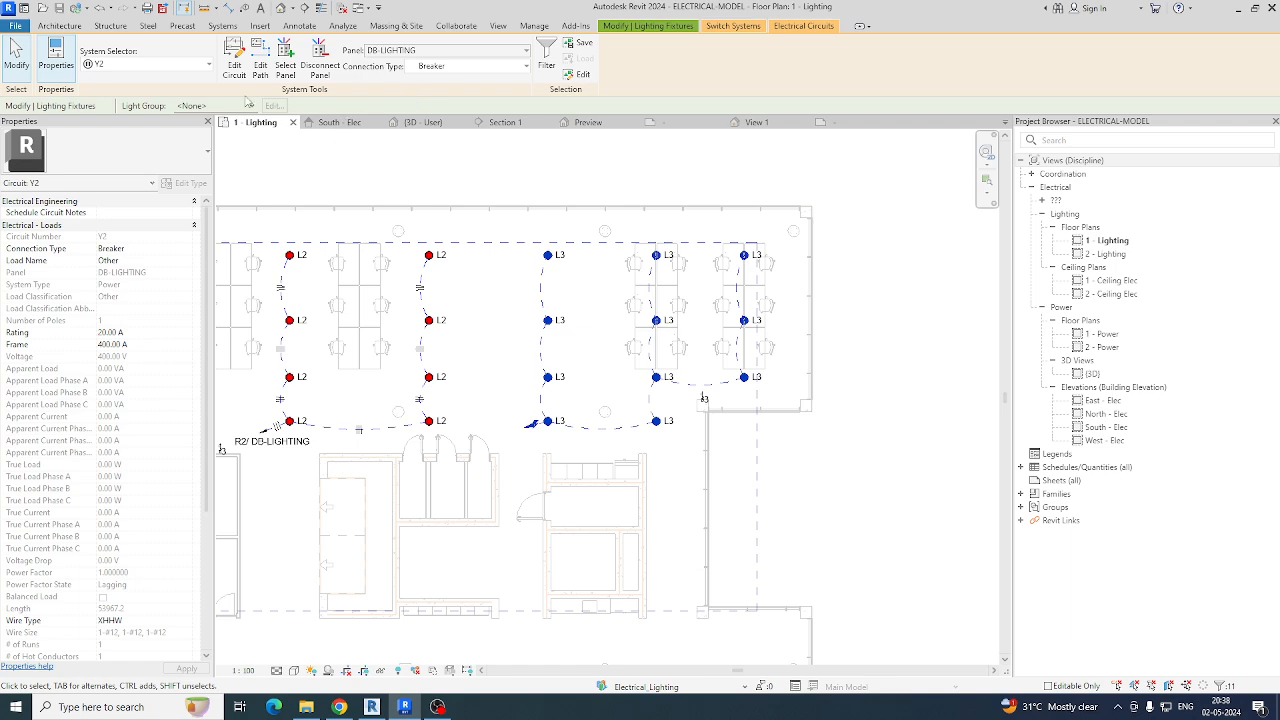
{"action": "left_click", "coordinate": [527, 321]}
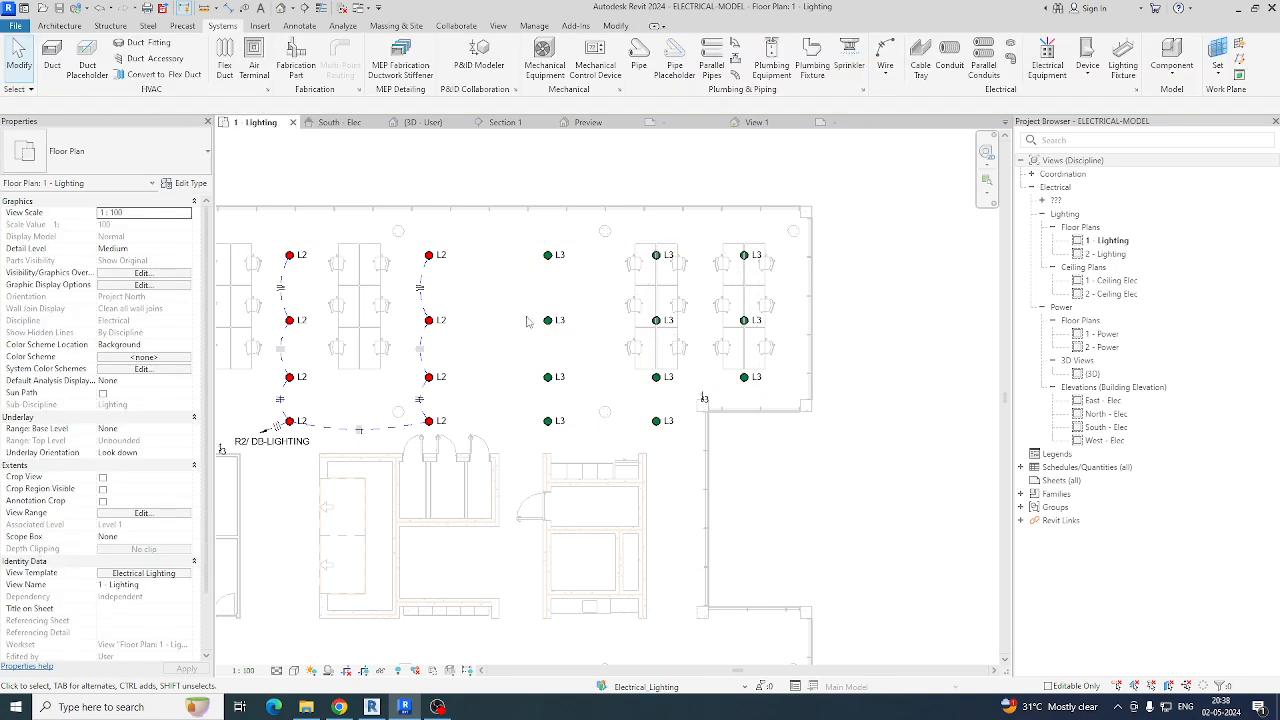
Step: Select the L3 fixtures' power circuit through the first L3 fixture and convert it to arc wires
{"action": "left_click", "coordinate": [549, 258]}
{"action": "left_click", "coordinate": [760, 25]}
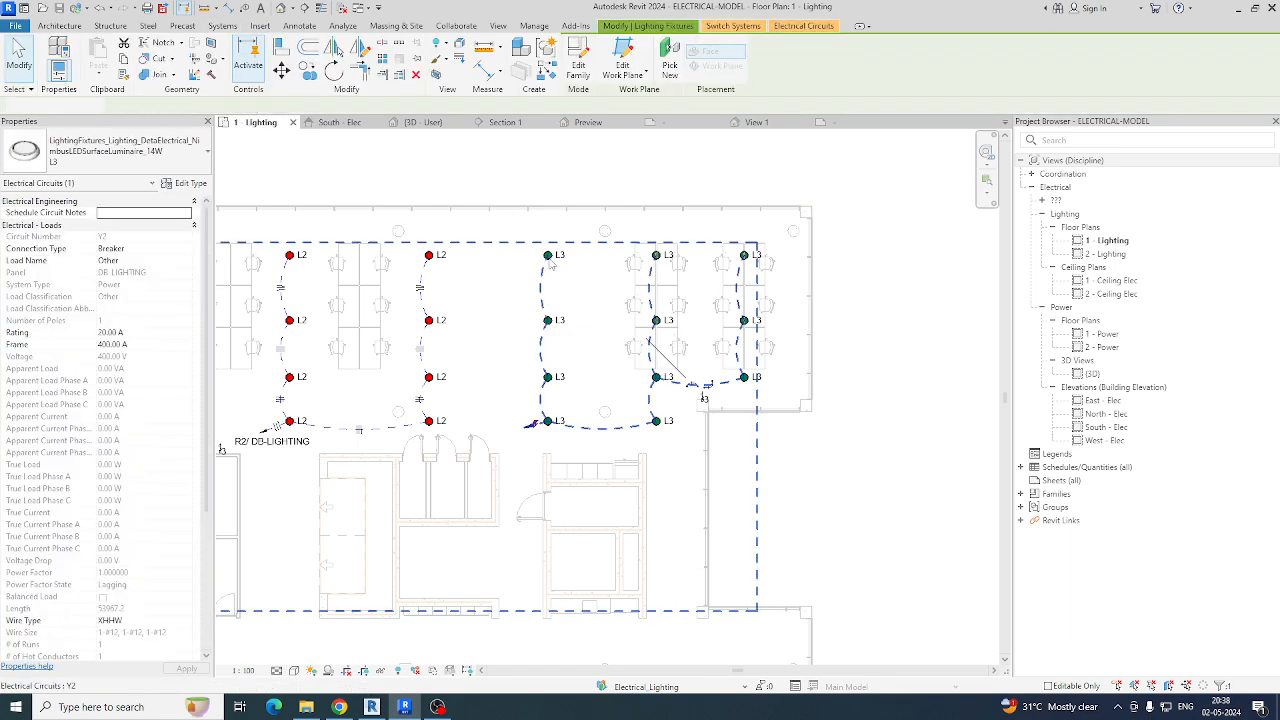
{"action": "left_click", "coordinate": [891, 56]}
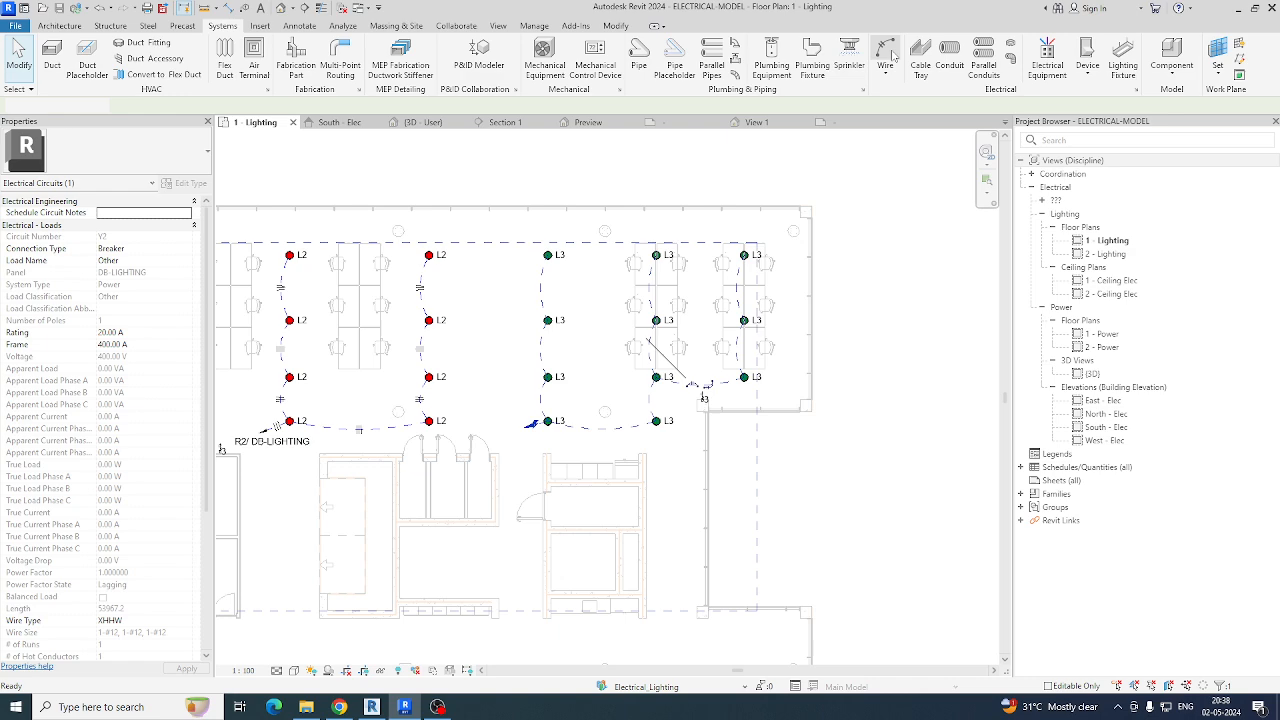
{"action": "left_click", "coordinate": [571, 494]}
Step: Tag the home-run wire of the L3 circuit, placing the tag below its arrowhead
{"action": "scroll", "coordinate": [520, 466], "scroll_direction": "up", "scroll_amount": 2}
{"action": "scroll", "coordinate": [610, 420], "scroll_direction": "up", "scroll_amount": 3}
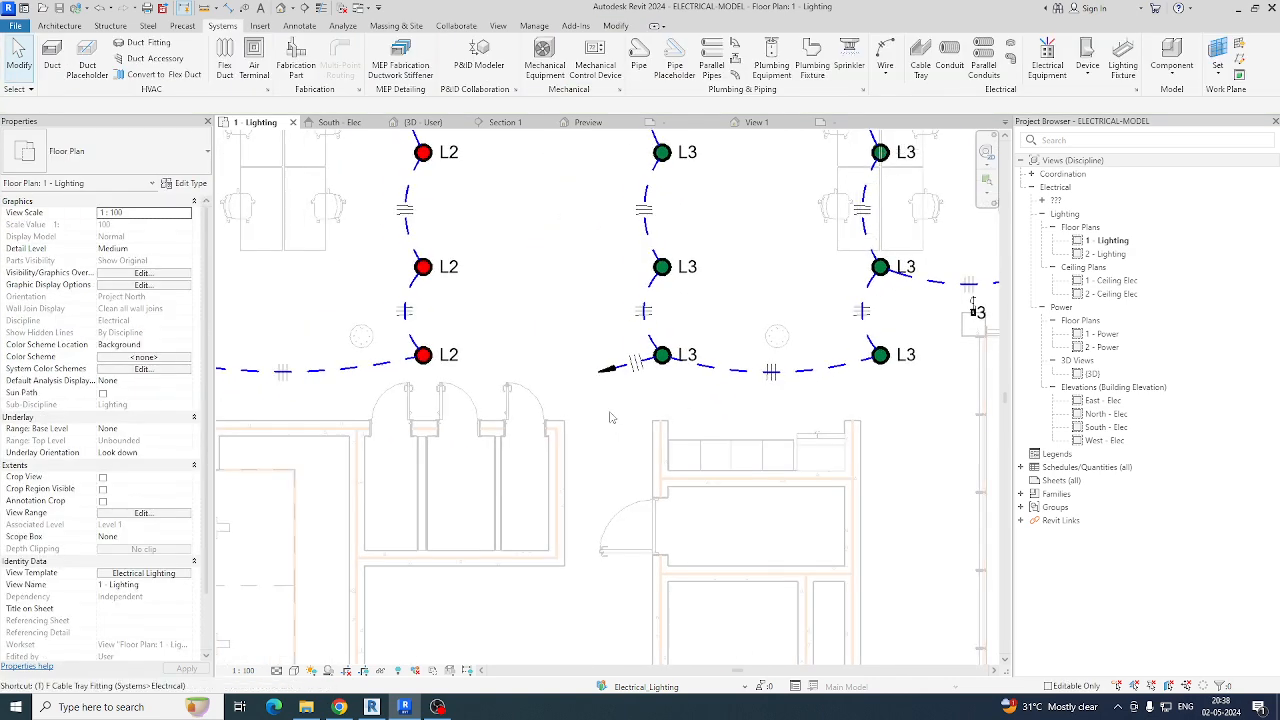
{"action": "key", "text": "t"}
{"action": "key", "text": "g"}
{"action": "left_click", "coordinate": [619, 412]}
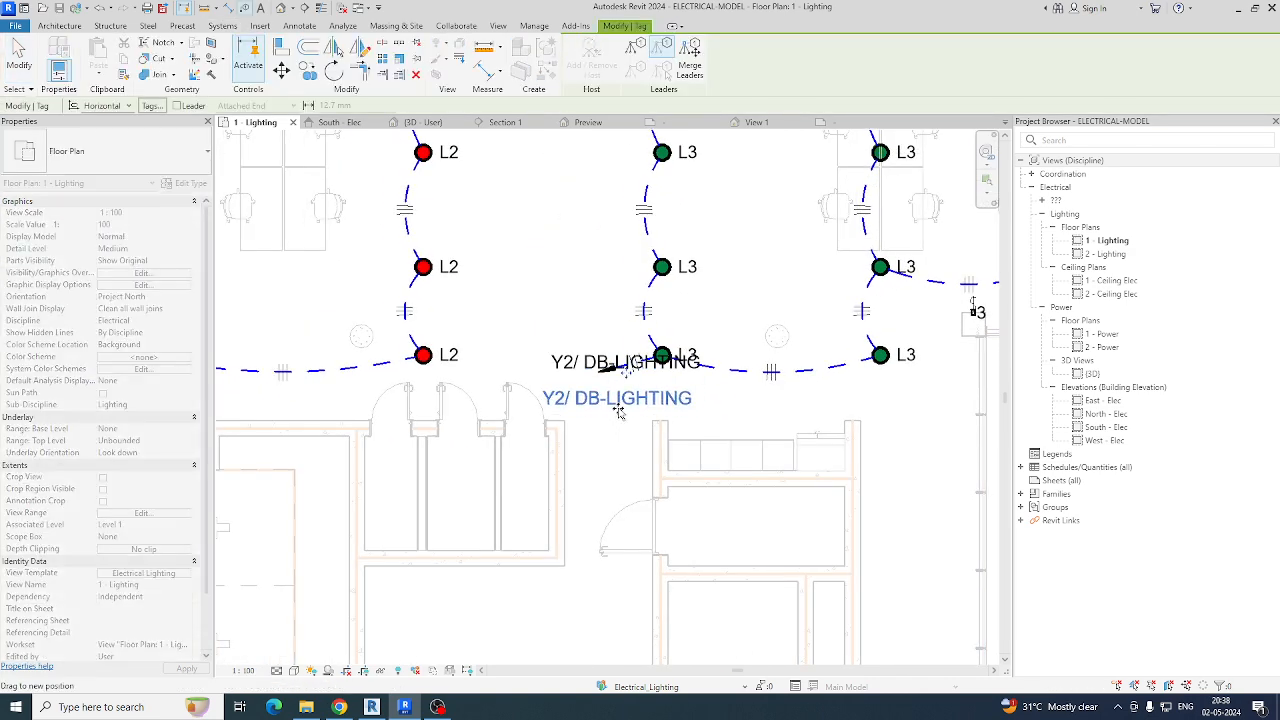
Step: End tagging and review the wired and tagged lighting circuits across the floor plan
{"action": "scroll", "coordinate": [619, 412], "scroll_direction": "down", "scroll_amount": 6}
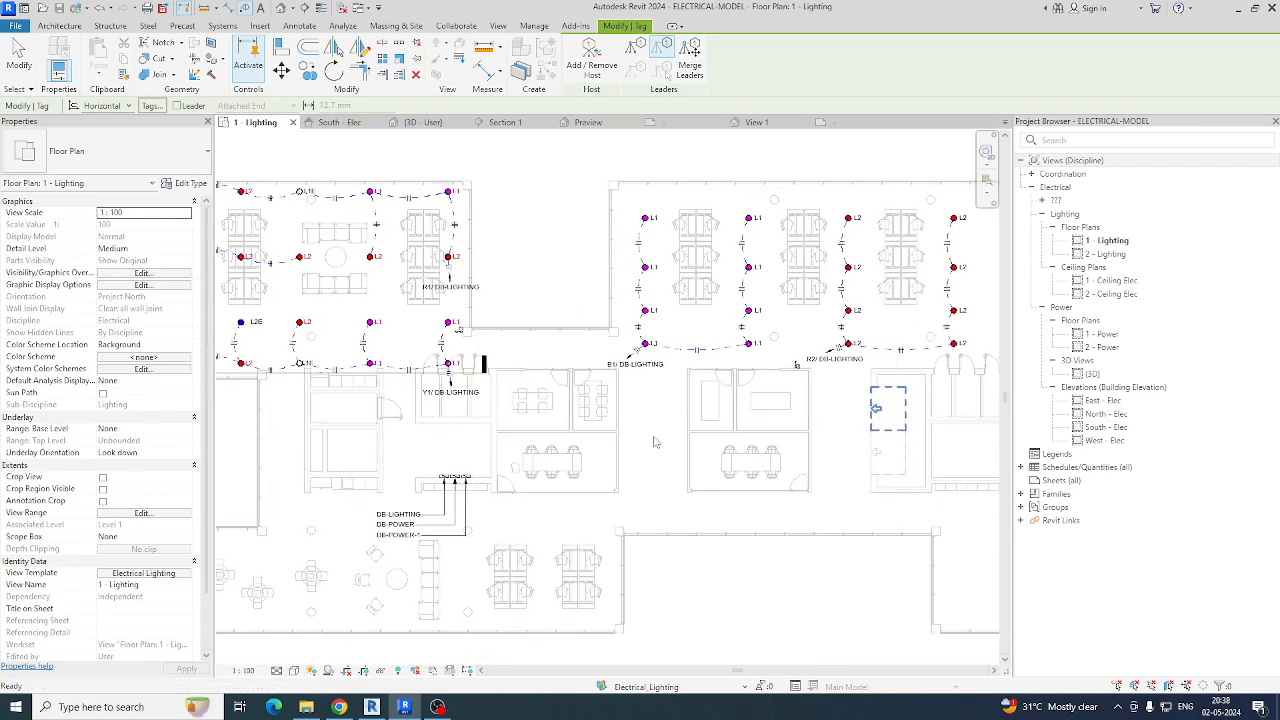
{"action": "middle_click_drag", "start_coordinate": [500, 473], "coordinate": [691, 446]}
{"action": "scroll", "coordinate": [357, 214], "scroll_direction": "up", "scroll_amount": 4}
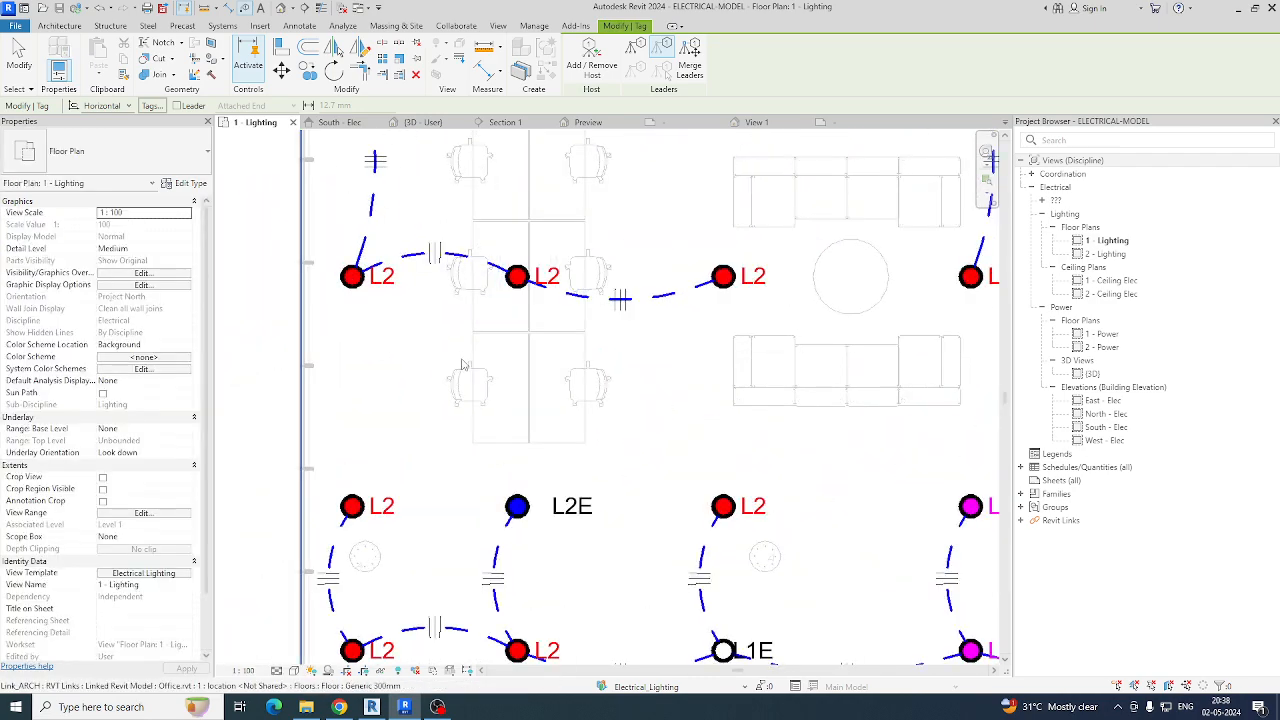
{"action": "scroll", "coordinate": [463, 365], "scroll_direction": "down", "scroll_amount": 5}
{"action": "scroll", "coordinate": [728, 350], "scroll_direction": "up", "scroll_amount": 3}
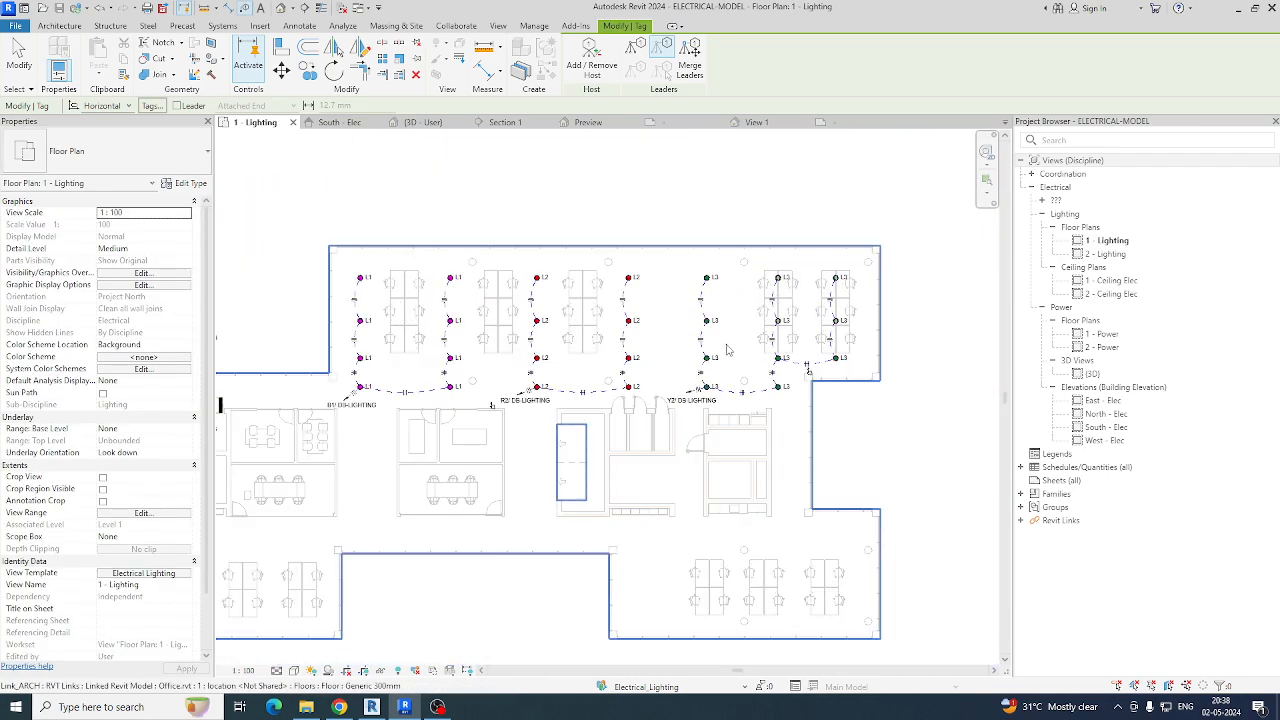
{"action": "key", "text": "Escape"}
{"action": "scroll", "coordinate": [728, 350], "scroll_direction": "up", "scroll_amount": 3}
{"action": "scroll", "coordinate": [476, 460], "scroll_direction": "down", "scroll_amount": 5}
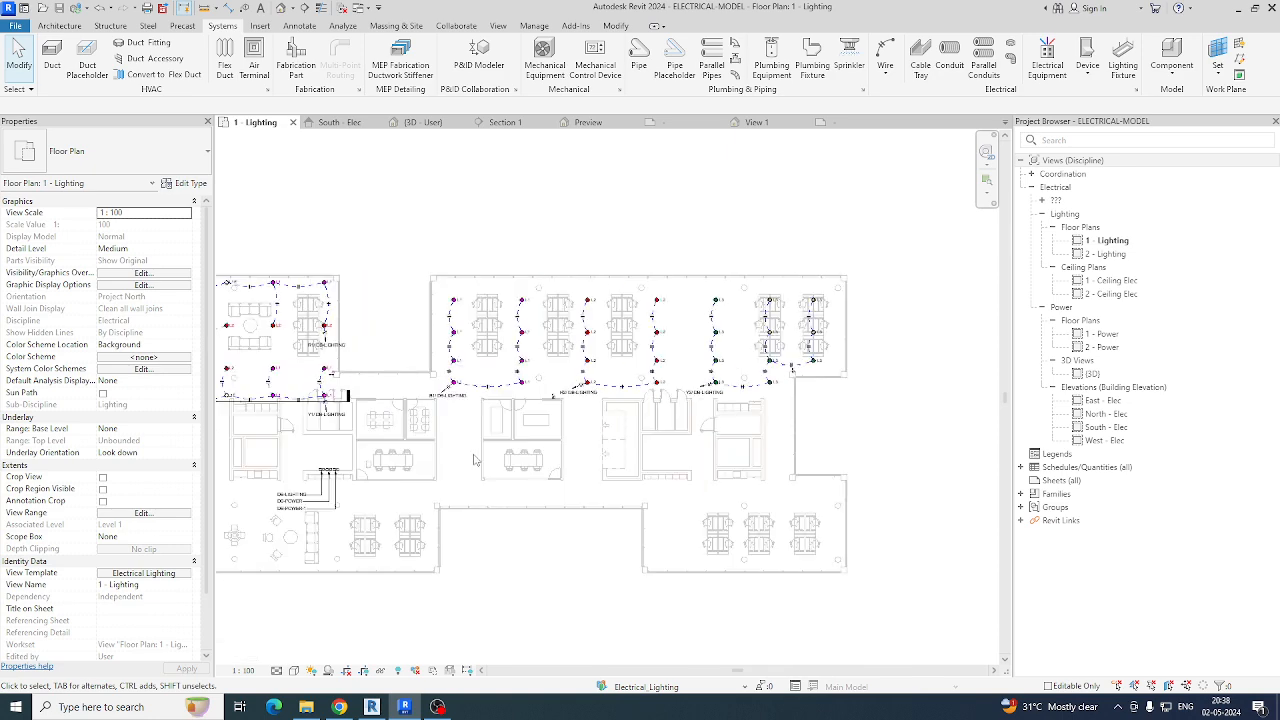
Step: Select the two lower rows of L1 and L2 fixtures in the office with the lounge seating and isolate them in a 3D selection box
{"action": "middle_click_drag", "start_coordinate": [475, 460], "coordinate": [785, 428]}
{"action": "scroll", "coordinate": [478, 349], "scroll_direction": "up", "scroll_amount": 5}
{"action": "scroll", "coordinate": [414, 358], "scroll_direction": "down", "scroll_amount": 3}
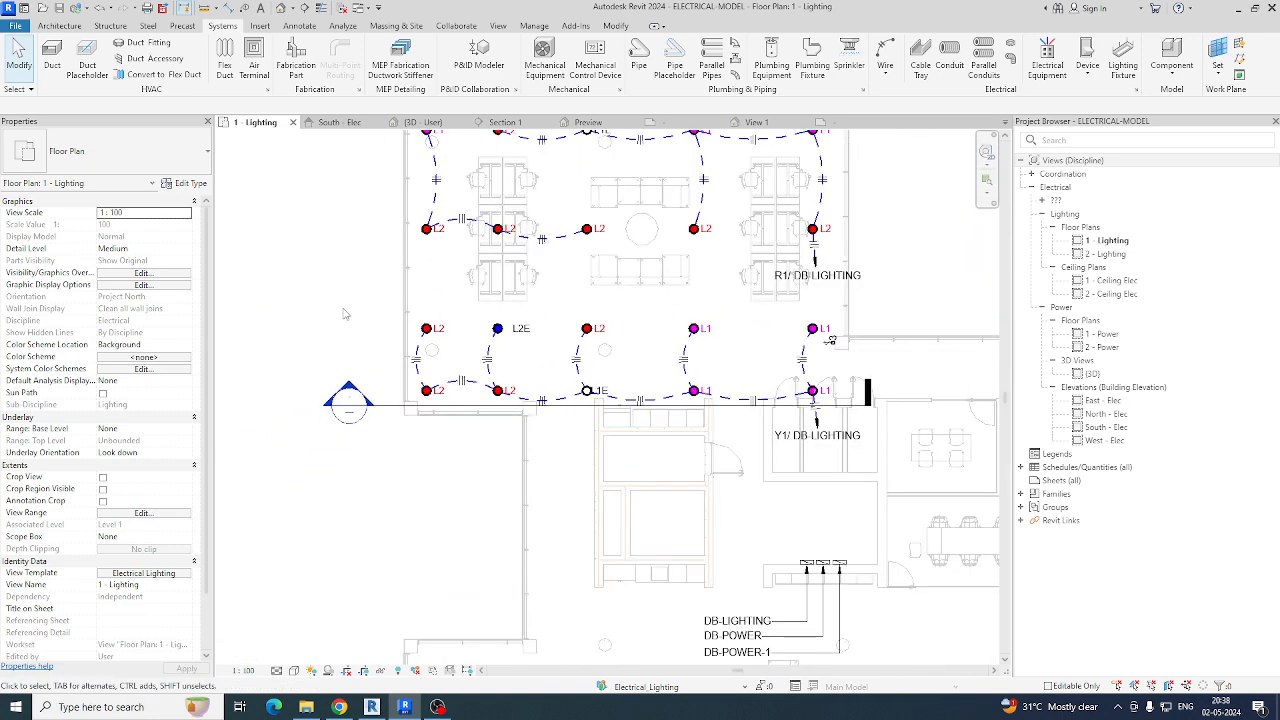
{"action": "left_click_drag", "start_coordinate": [884, 462], "coordinate": [884, 462]}
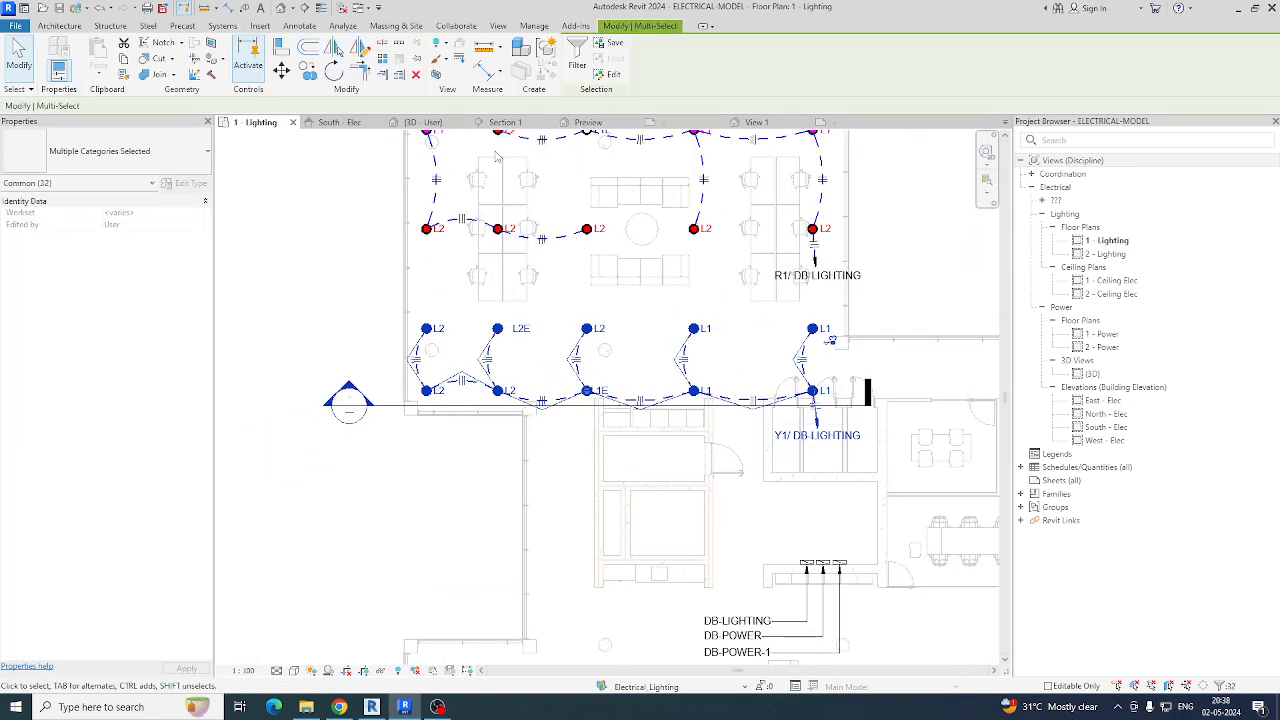
{"action": "left_click", "coordinate": [436, 75]}
{"action": "middle_click_drag", "start_coordinate": [600, 440], "coordinate": [616, 463], "text": "shift"}
{"action": "scroll", "coordinate": [651, 346], "scroll_direction": "up", "scroll_amount": 5}
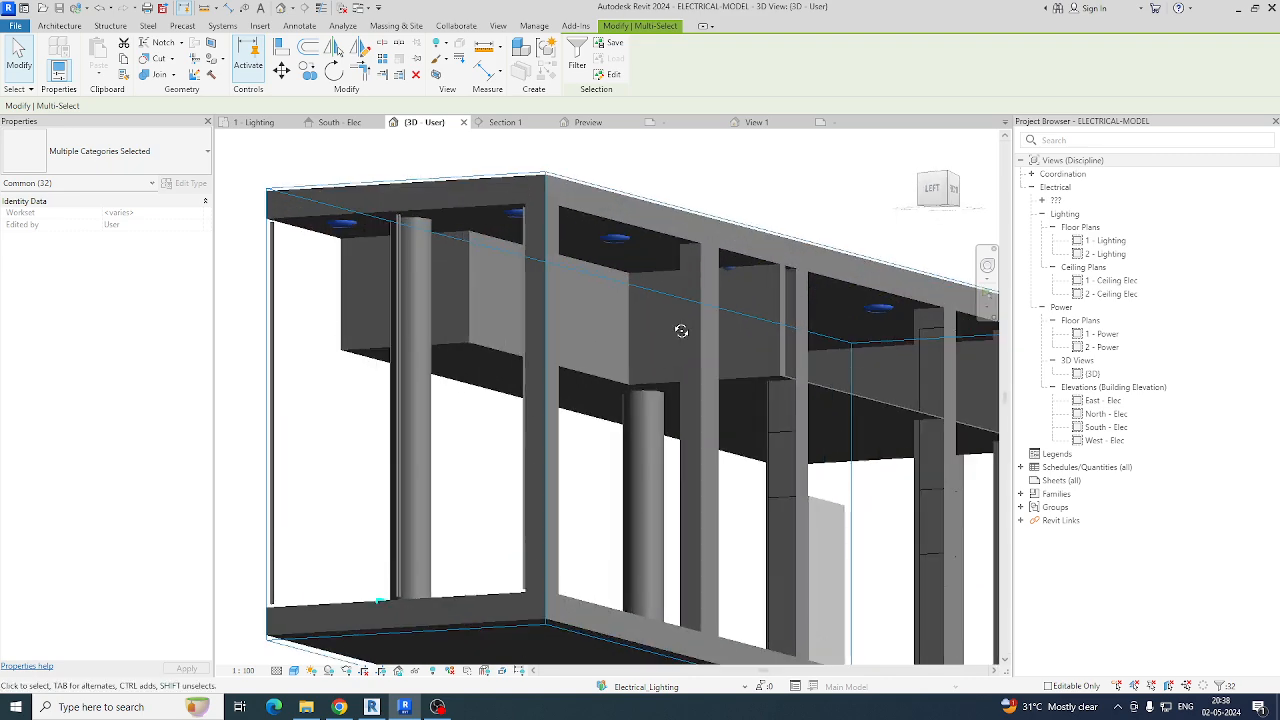
{"action": "middle_click_drag", "start_coordinate": [681, 331], "coordinate": [769, 320], "text": "shift"}
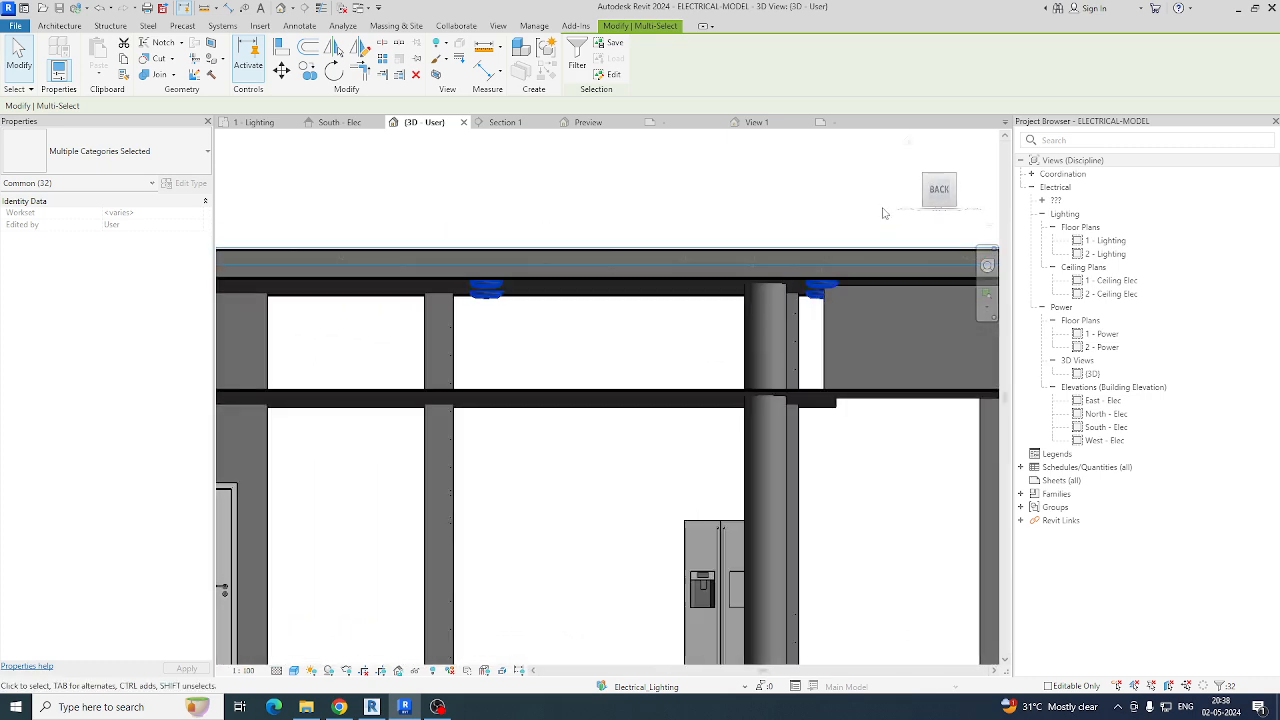
Step: From the back view, select the two L1 fixtures above the dropped ceiling and rehost them to that ceiling's underside
{"action": "left_click", "coordinate": [930, 205]}
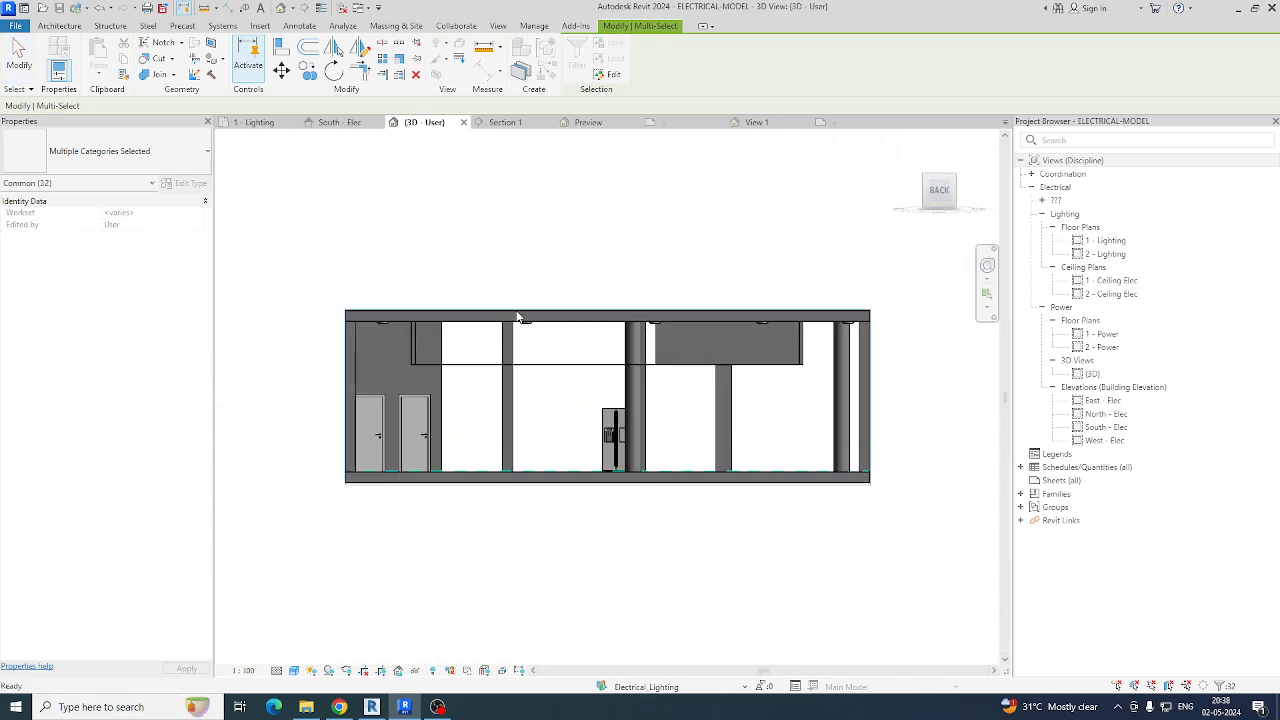
{"action": "left_click", "coordinate": [462, 278]}
{"action": "left_click_drag", "start_coordinate": [462, 278], "coordinate": [611, 432]}
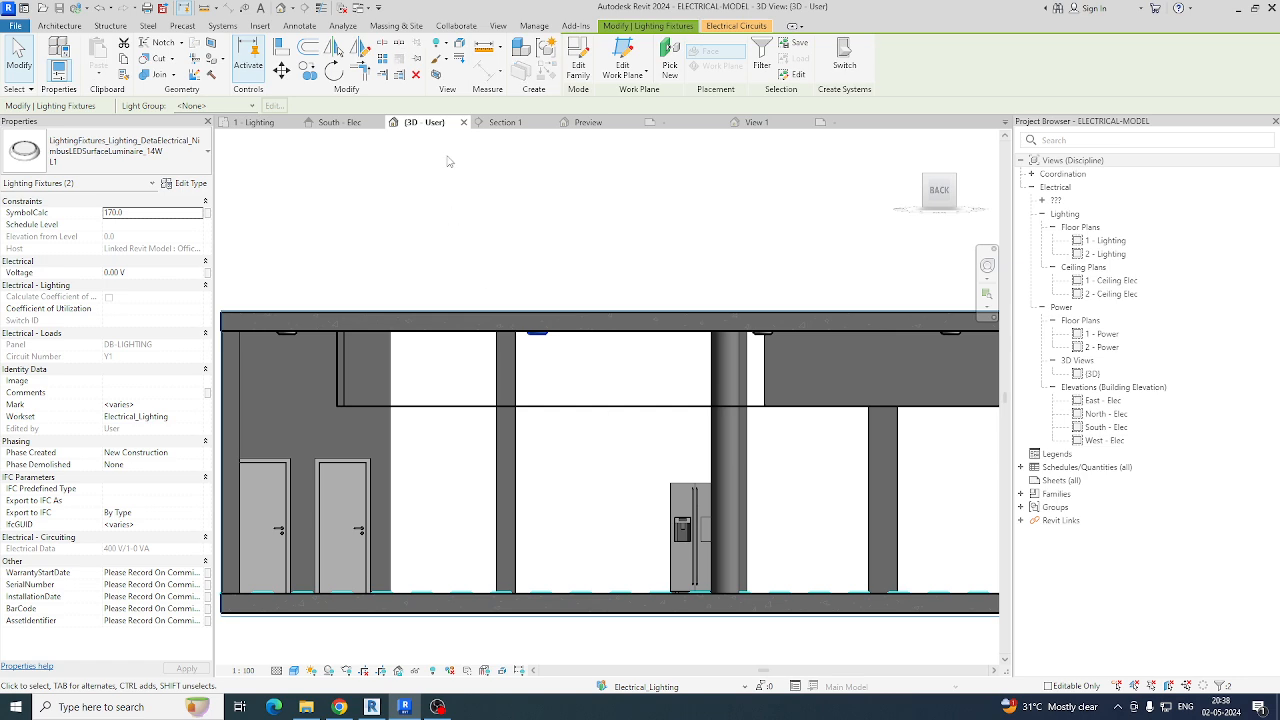
{"action": "left_click", "coordinate": [622, 63]}
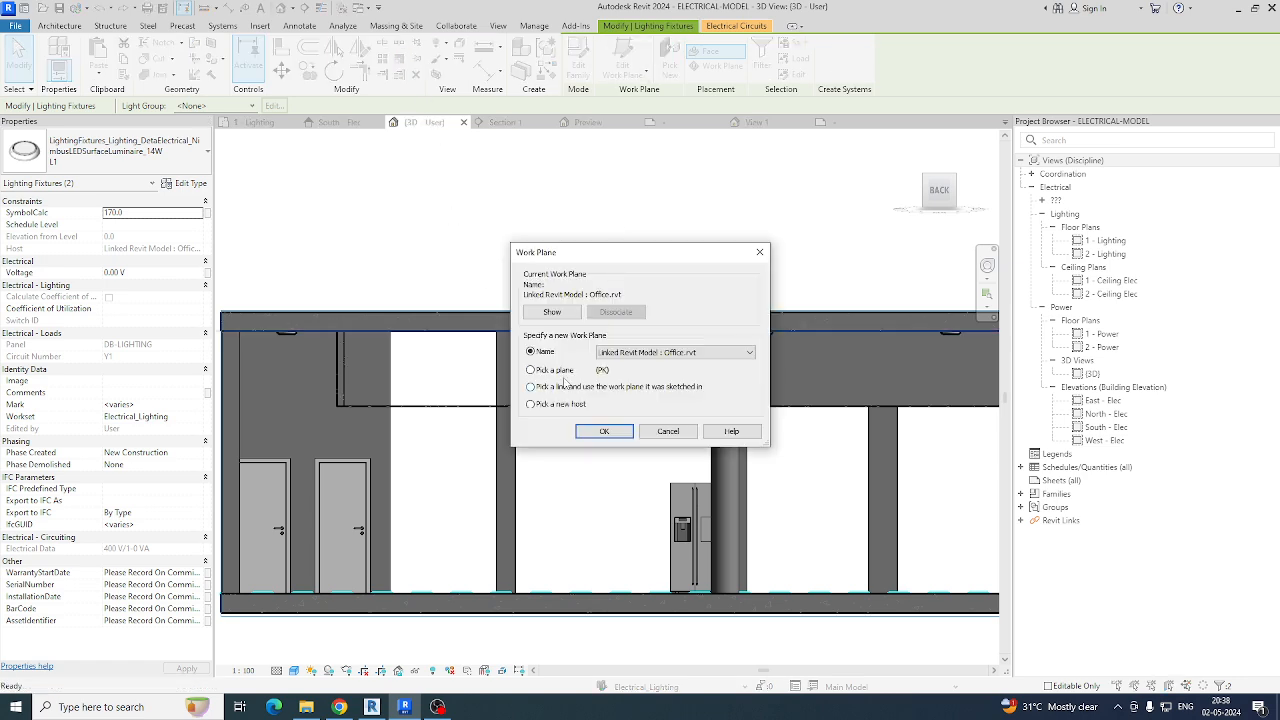
{"action": "left_click", "coordinate": [580, 437]}
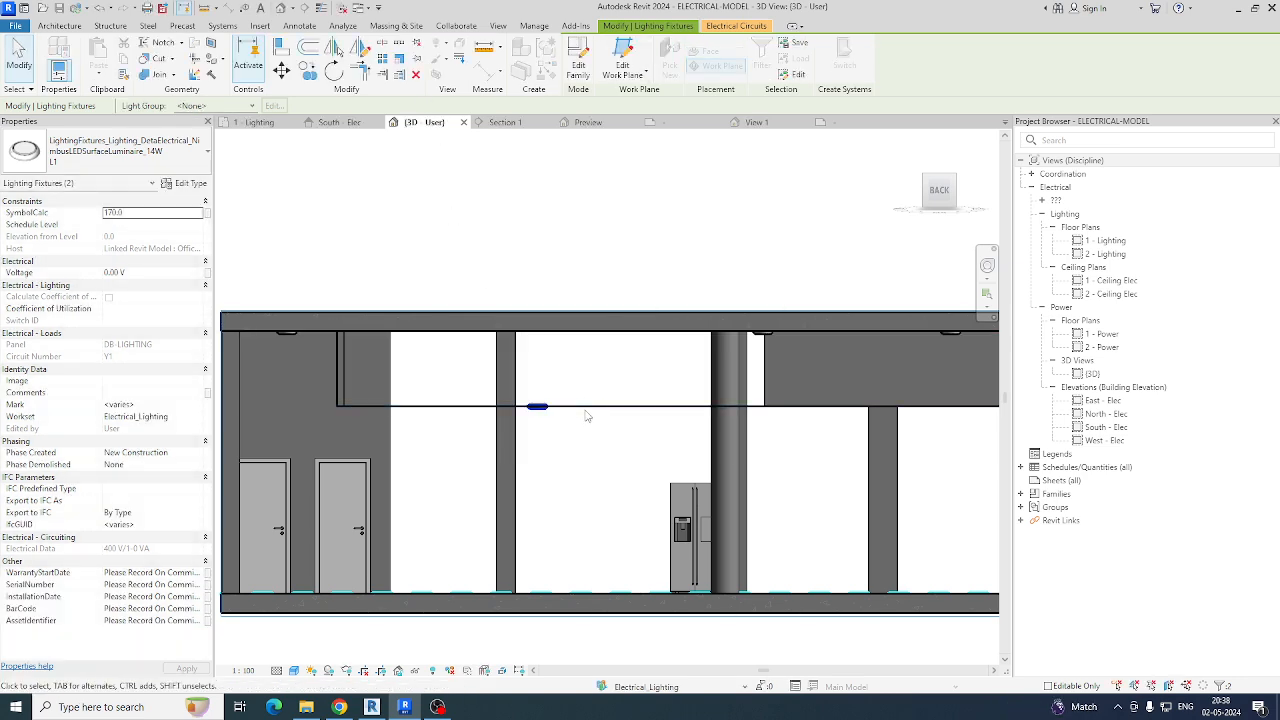
Step: Select the four L1 and L2 fixtures still above the dropped ceiling and rehost them to its underside
{"action": "middle_click_drag", "start_coordinate": [575, 442], "coordinate": [576, 406], "text": "shift"}
{"action": "left_click_drag", "start_coordinate": [386, 174], "coordinate": [741, 383]}
{"action": "left_click", "coordinate": [620, 72]}
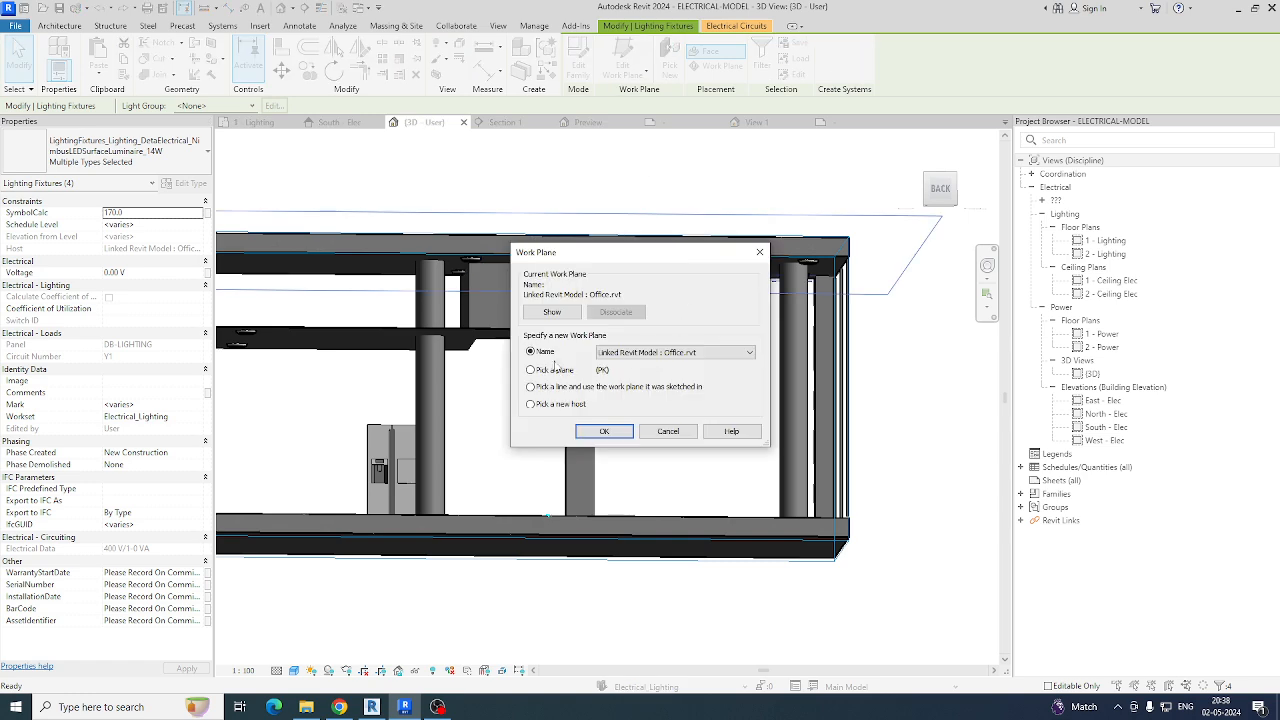
{"action": "left_click", "coordinate": [604, 431]}
{"action": "left_click", "coordinate": [609, 369]}
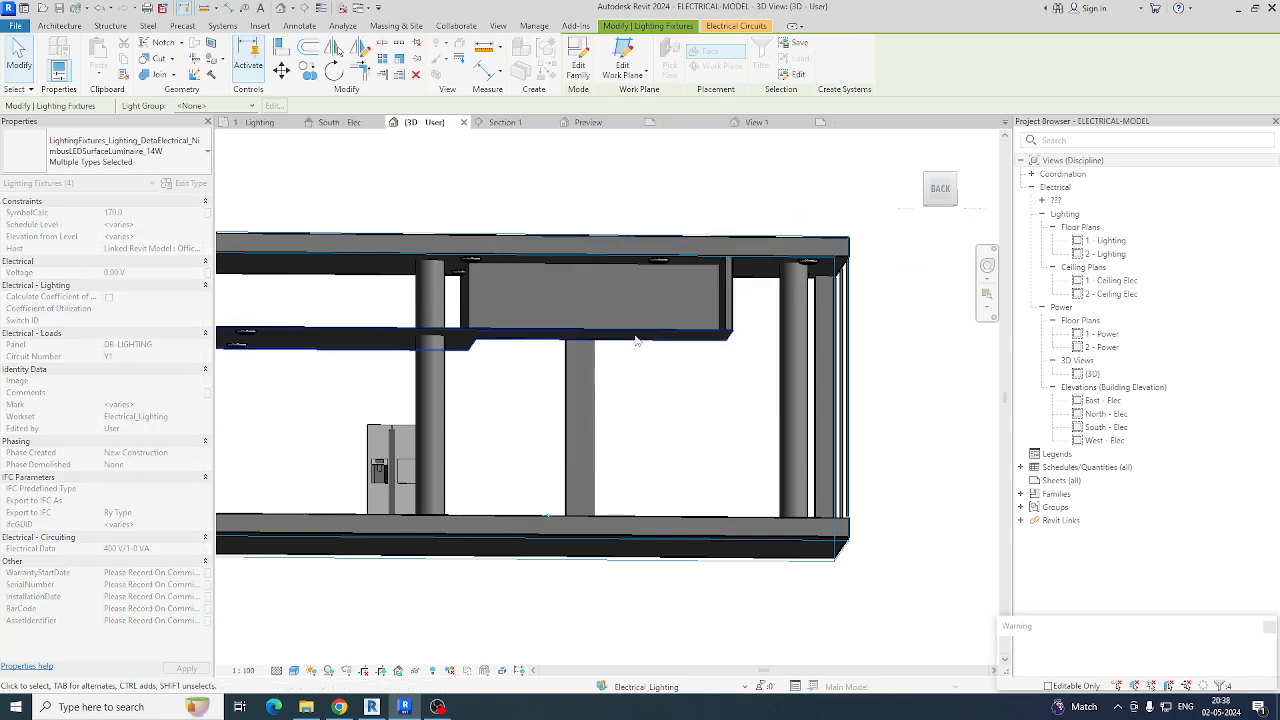
{"action": "middle_click_drag", "start_coordinate": [551, 394], "coordinate": [563, 443], "text": "shift"}
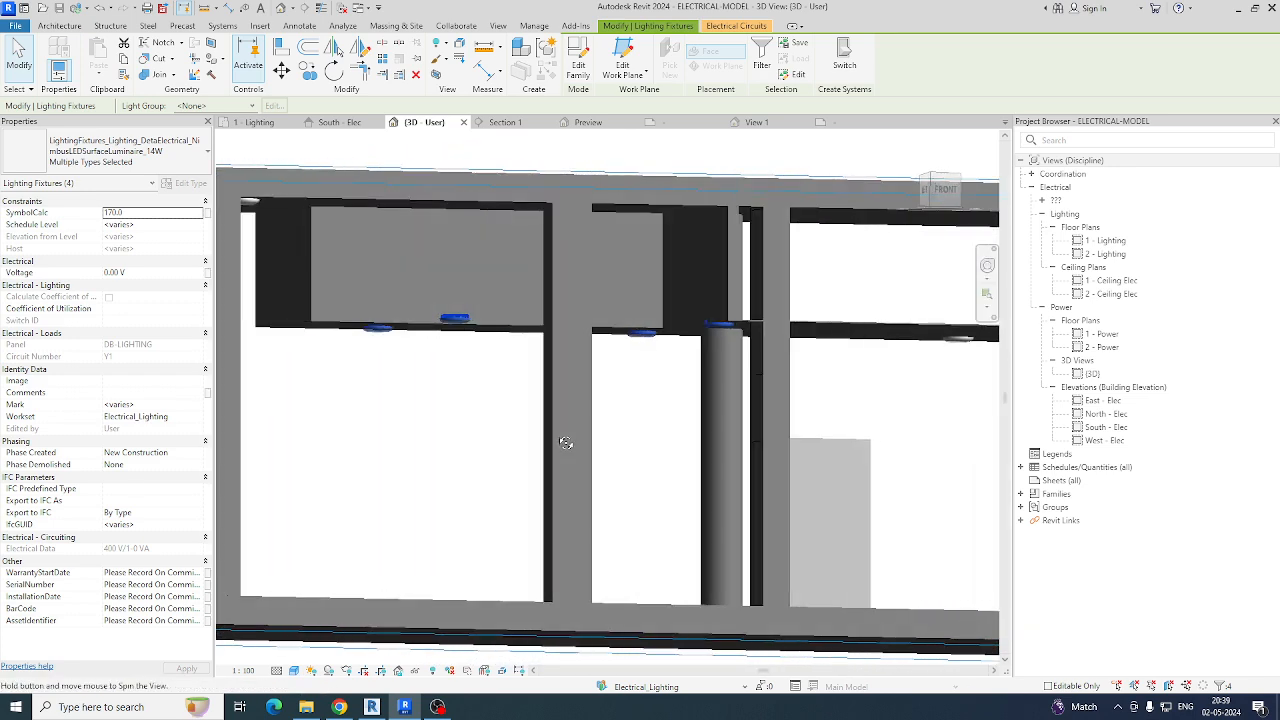
Step: Rehost the unassociated L2 fixture outside the dropped ceiling to the underside of the slab above
{"action": "key", "text": "Escape"}
{"action": "key", "text": "Escape"}
{"action": "left_click", "coordinate": [454, 320]}
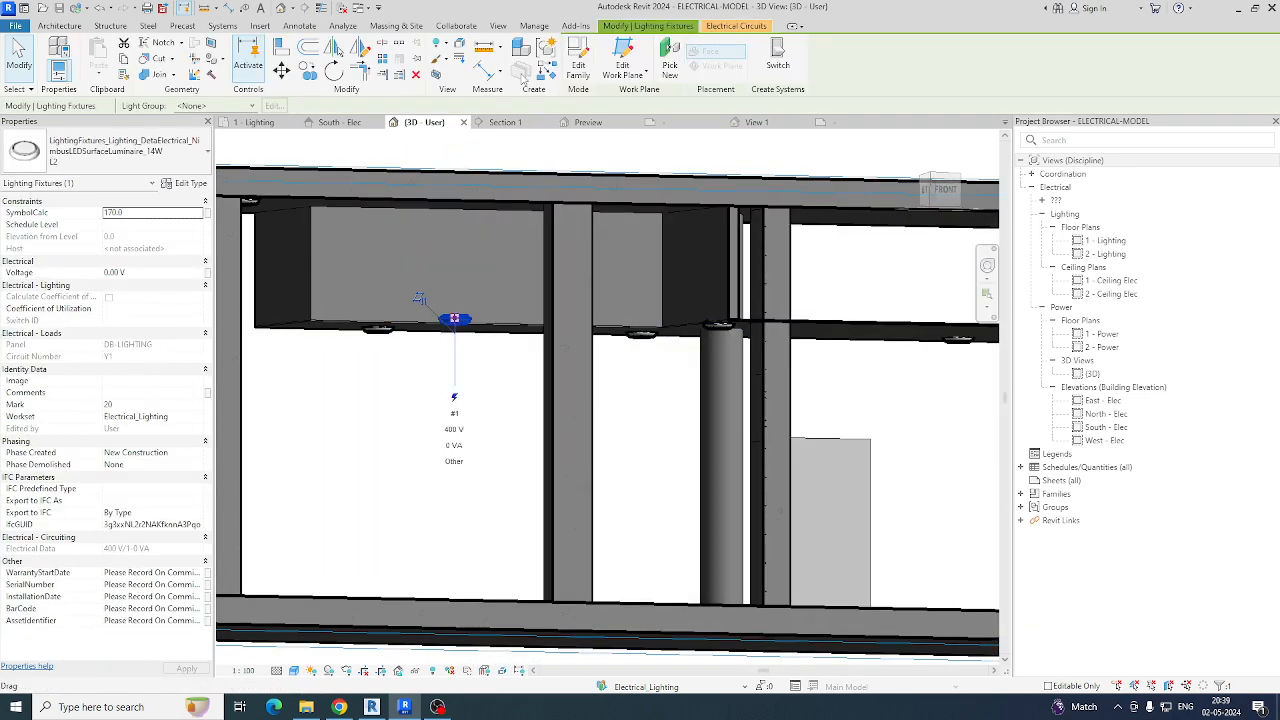
{"action": "left_click", "coordinate": [622, 60]}
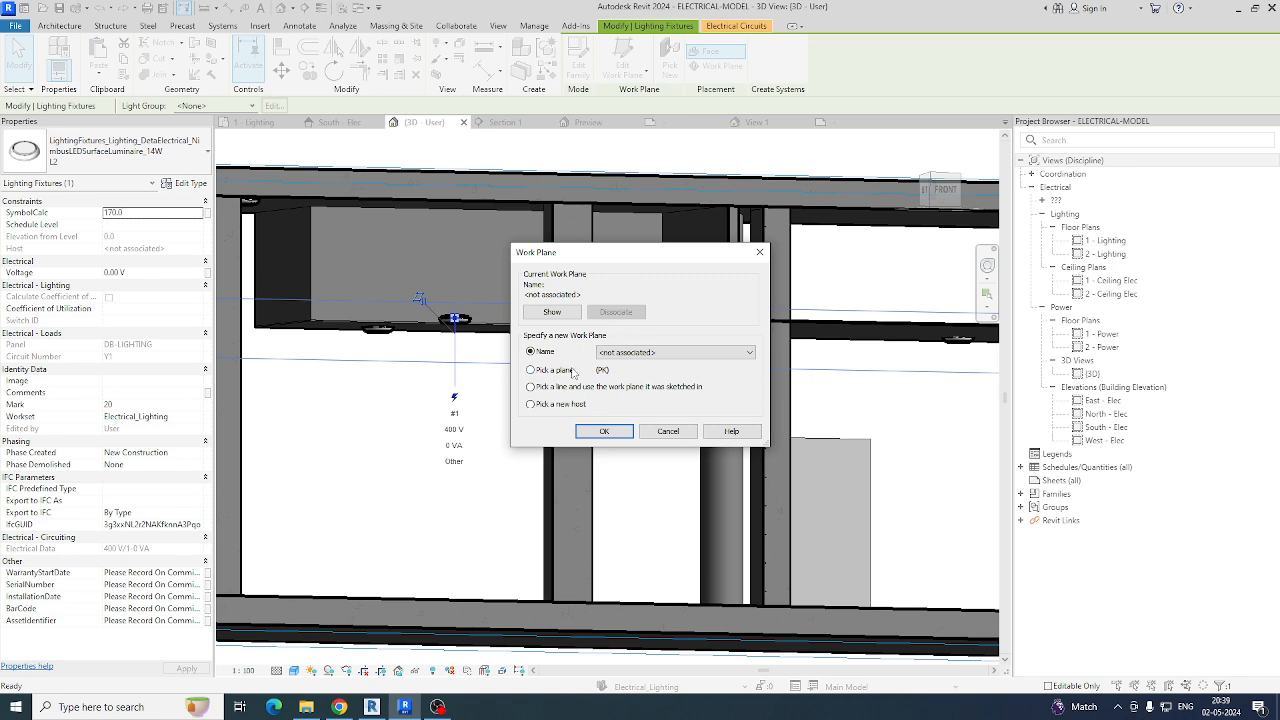
{"action": "left_click", "coordinate": [604, 431]}
{"action": "left_click", "coordinate": [508, 207]}
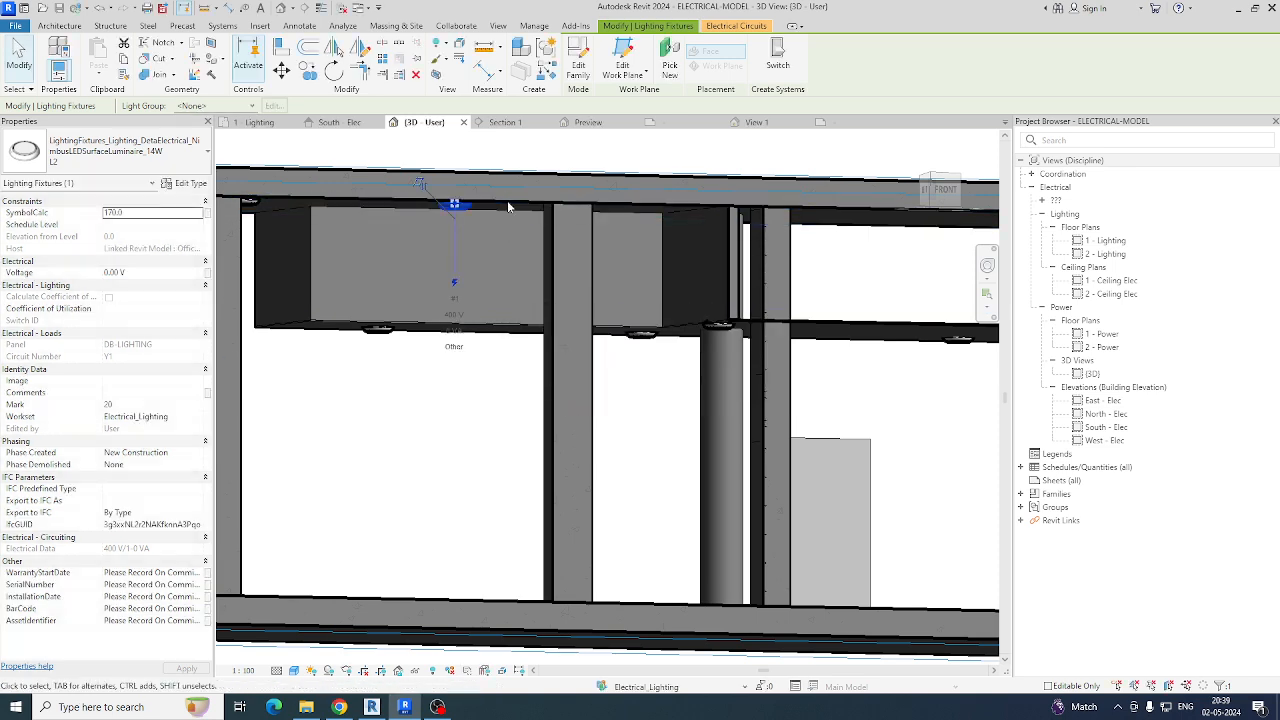
{"action": "middle_click_drag", "start_coordinate": [515, 316], "coordinate": [617, 312], "text": "shift"}
{"action": "key", "text": "Escape"}
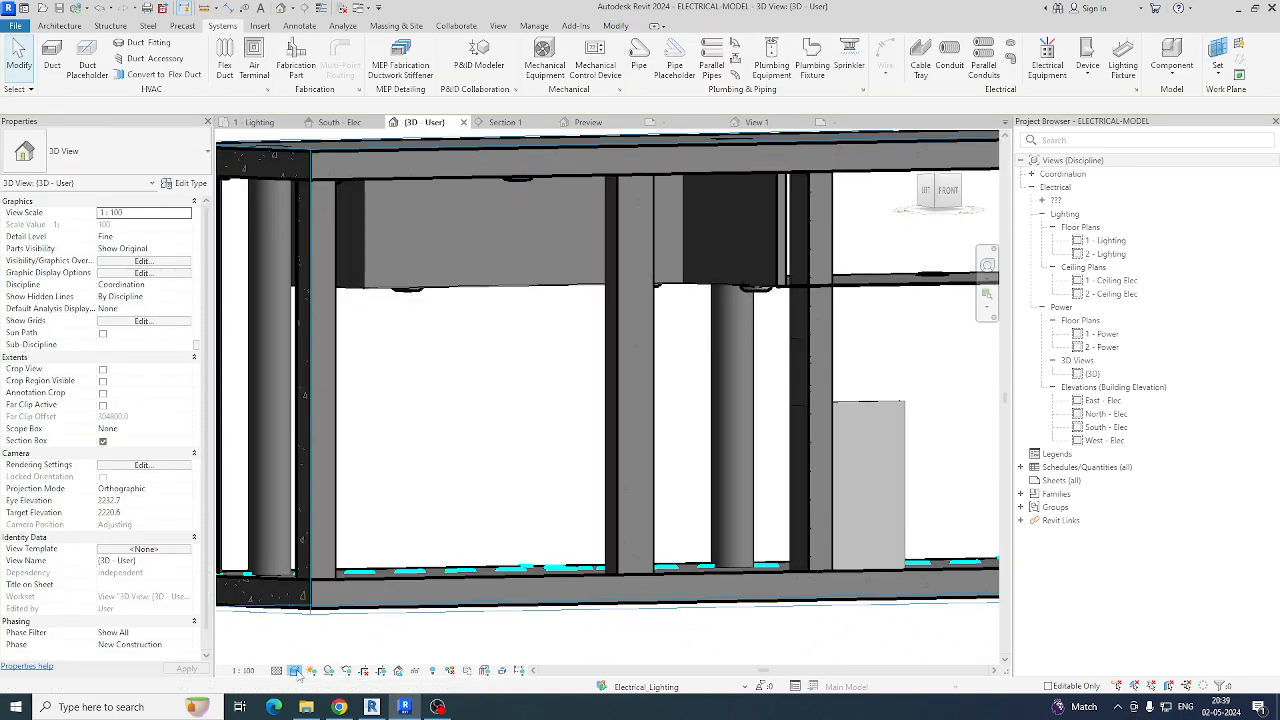
Step: Set the 3D view's visual style to Realistic and inspect the rehosted fixtures from several sides
{"action": "left_click", "coordinate": [295, 670]}
{"action": "left_click", "coordinate": [315, 655]}
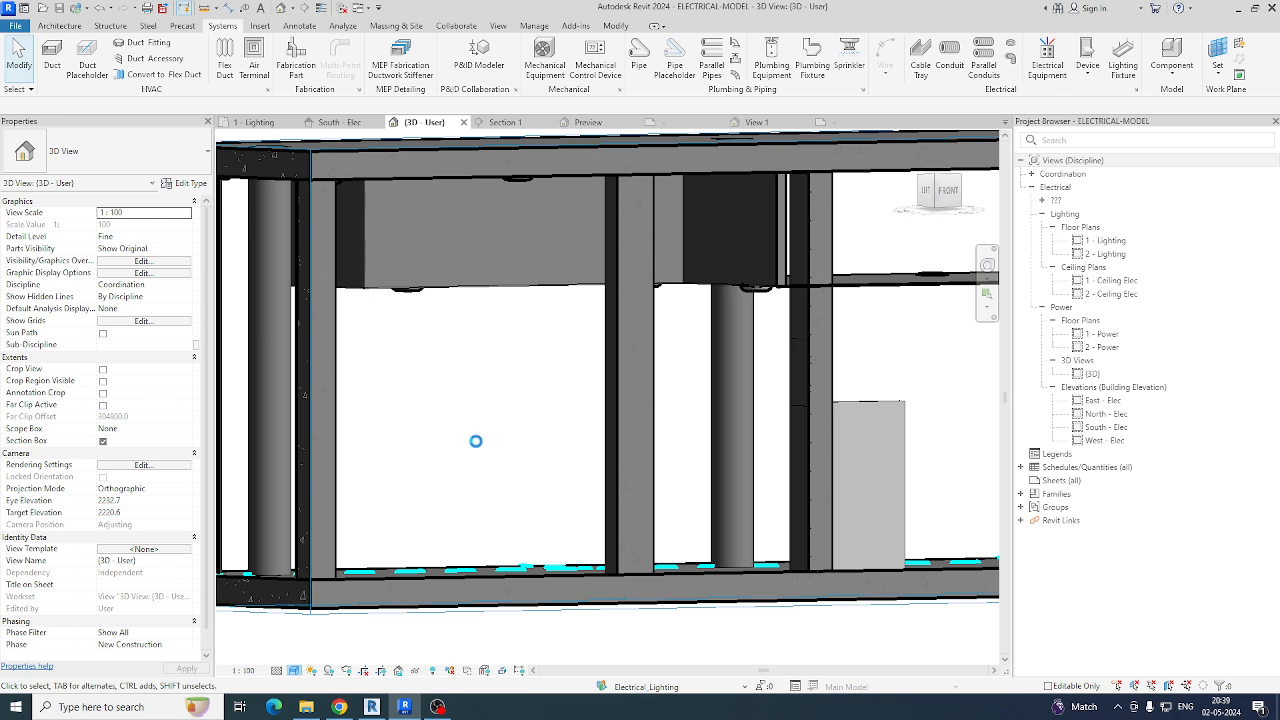
{"action": "scroll", "coordinate": [510, 427], "scroll_direction": "down", "scroll_amount": 2}
{"action": "middle_click_drag", "start_coordinate": [530, 436], "coordinate": [709, 403], "text": "shift"}
{"action": "scroll", "coordinate": [321, 429], "scroll_direction": "up", "scroll_amount": 2}
{"action": "middle_click_drag", "start_coordinate": [321, 430], "coordinate": [682, 508], "text": "shift"}
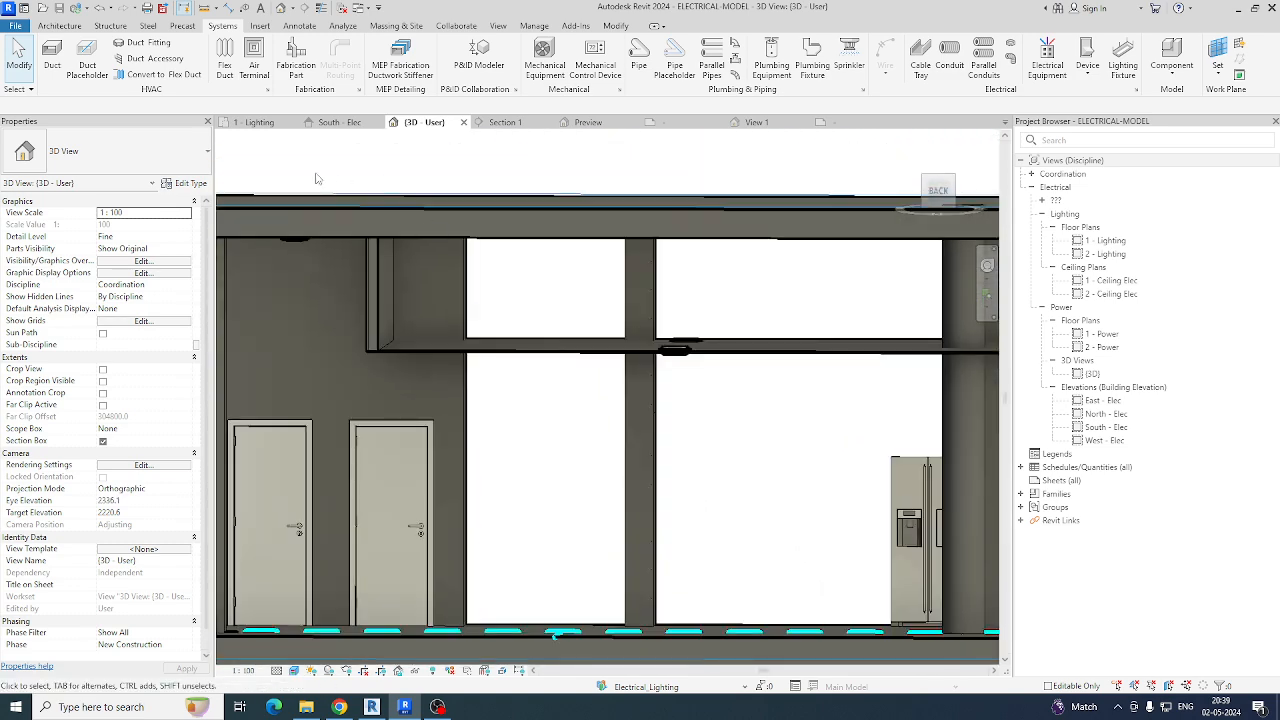
Step: Select the three distribution boards and their tags in the 1 - Lighting plan and isolate them in a 3D selection box
{"action": "left_click", "coordinate": [256, 127]}
{"action": "scroll", "coordinate": [635, 538], "scroll_direction": "down", "scroll_amount": 3}
{"action": "scroll", "coordinate": [635, 538], "scroll_direction": "up", "scroll_amount": 5}
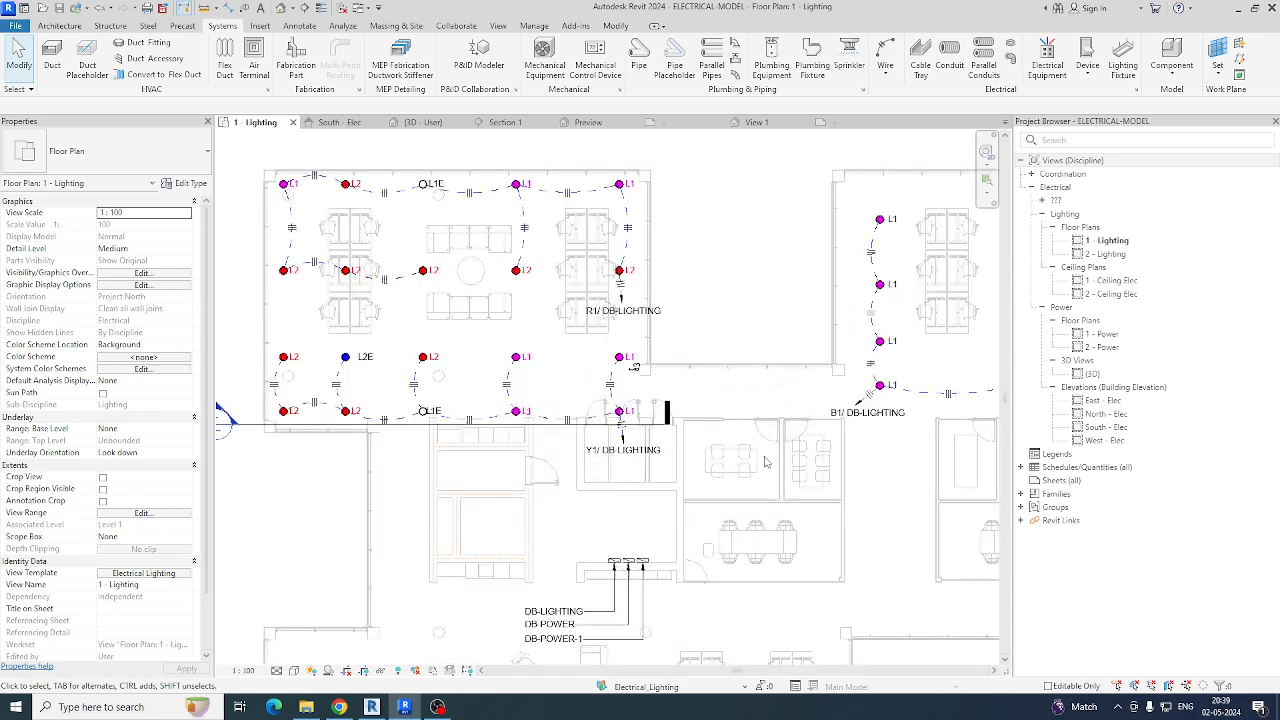
{"action": "middle_click_drag", "start_coordinate": [650, 558], "coordinate": [677, 329]}
{"action": "scroll", "coordinate": [677, 329], "scroll_direction": "up", "scroll_amount": 1}
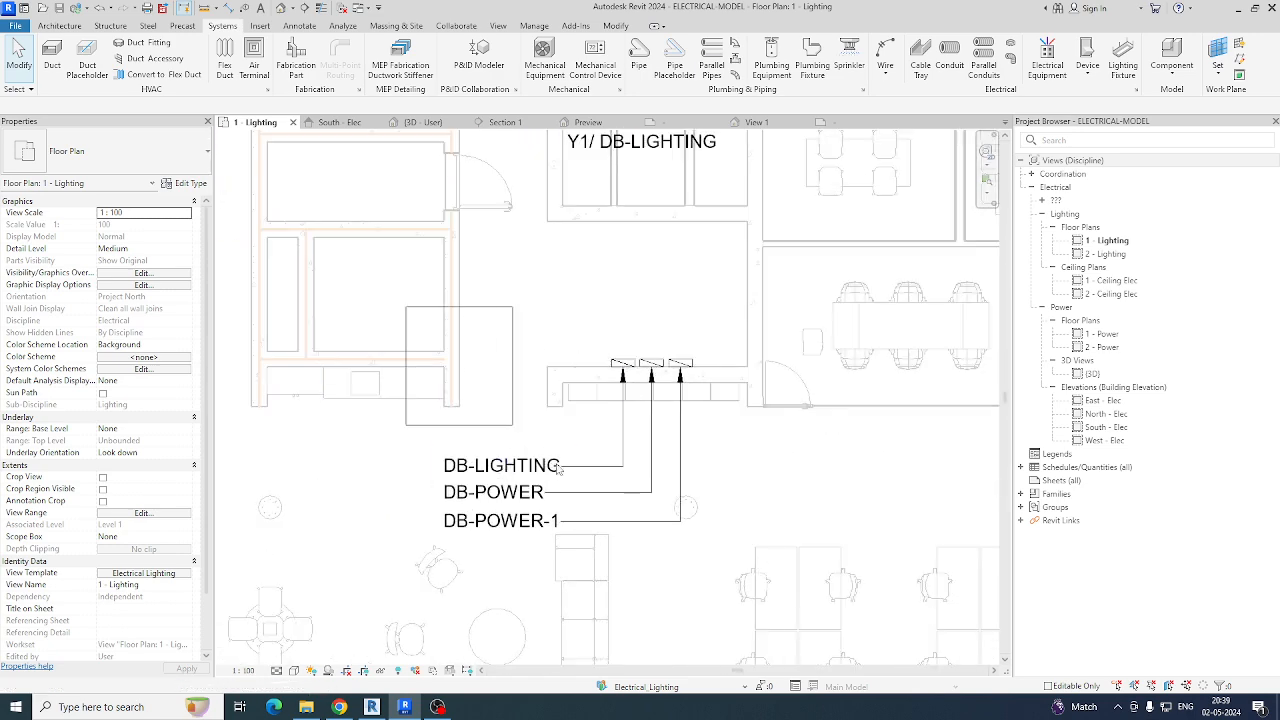
{"action": "left_click_drag", "start_coordinate": [559, 470], "coordinate": [772, 598]}
{"action": "left_click", "coordinate": [436, 75]}
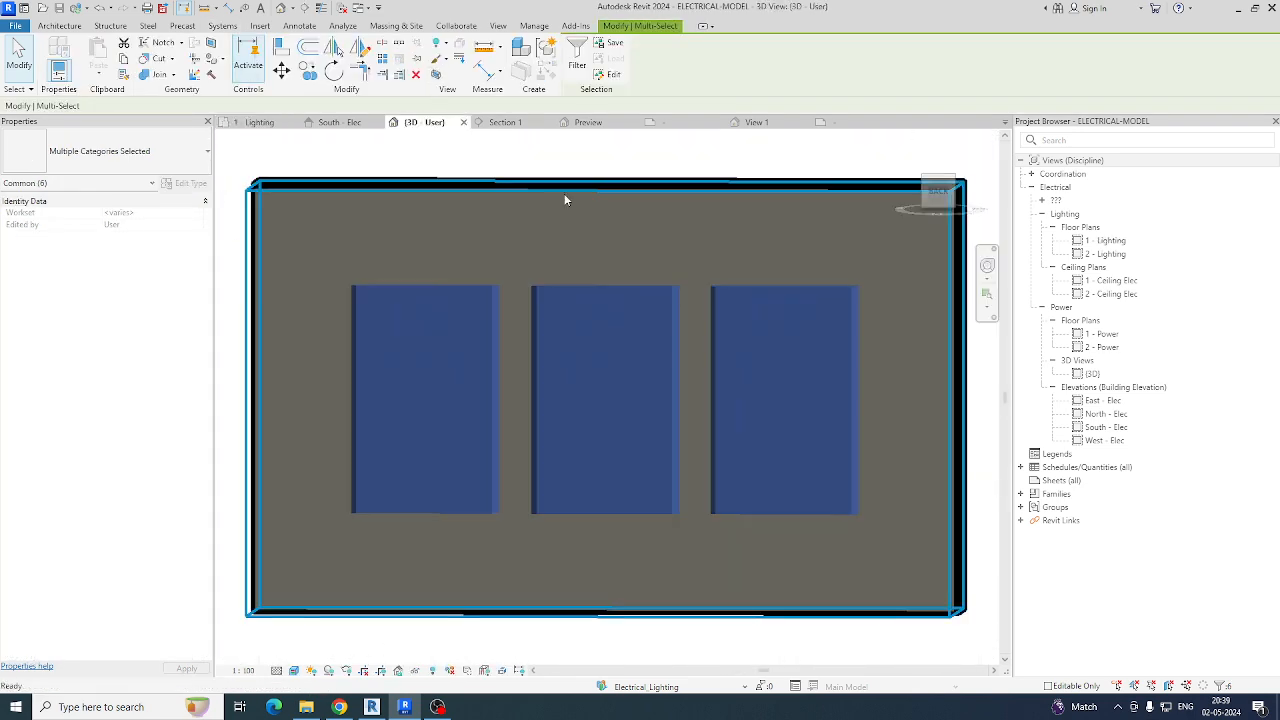
Step: Turn on thin lines in the 3D view and orient it to the back, facing the three distribution boards
{"action": "middle_click_drag", "start_coordinate": [595, 418], "coordinate": [808, 549], "text": "shift"}
{"action": "key", "text": "Escape"}
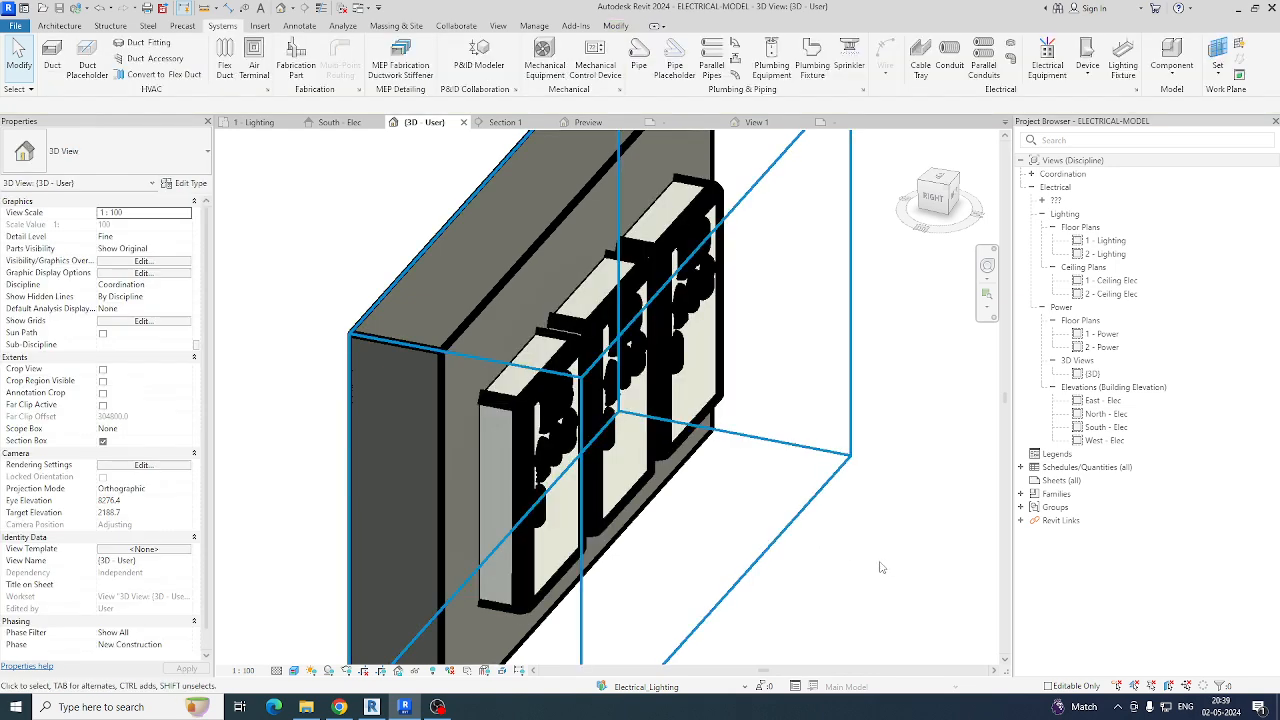
{"action": "middle_click_drag", "start_coordinate": [885, 567], "coordinate": [740, 610], "text": "shift"}
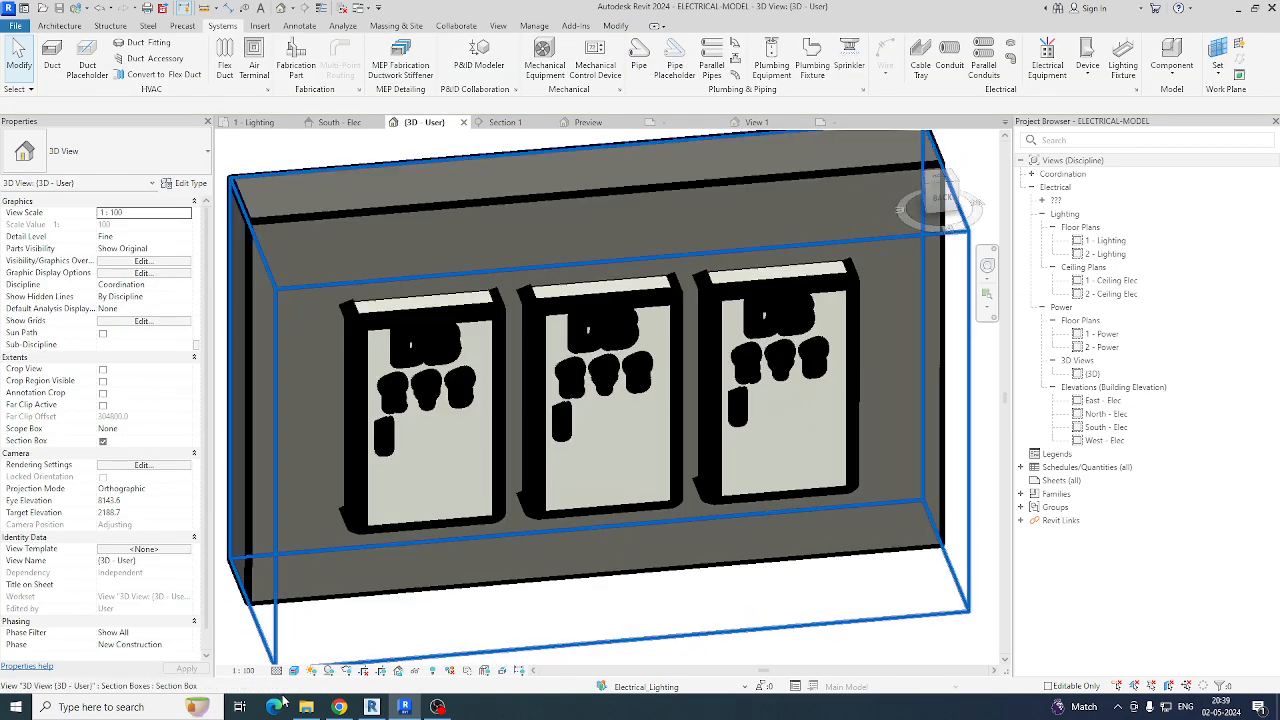
{"action": "left_click", "coordinate": [320, 9]}
{"action": "middle_click_drag", "start_coordinate": [628, 522], "coordinate": [623, 486], "text": "shift"}
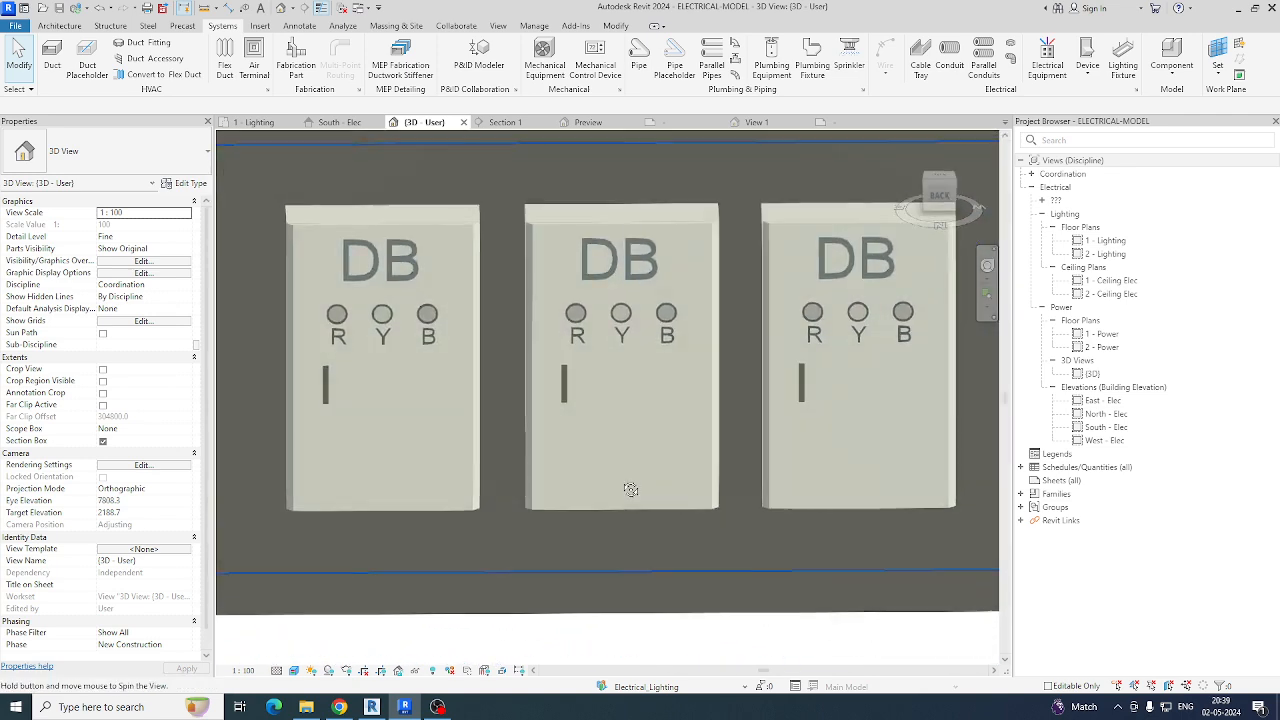
{"action": "left_click", "coordinate": [939, 196]}
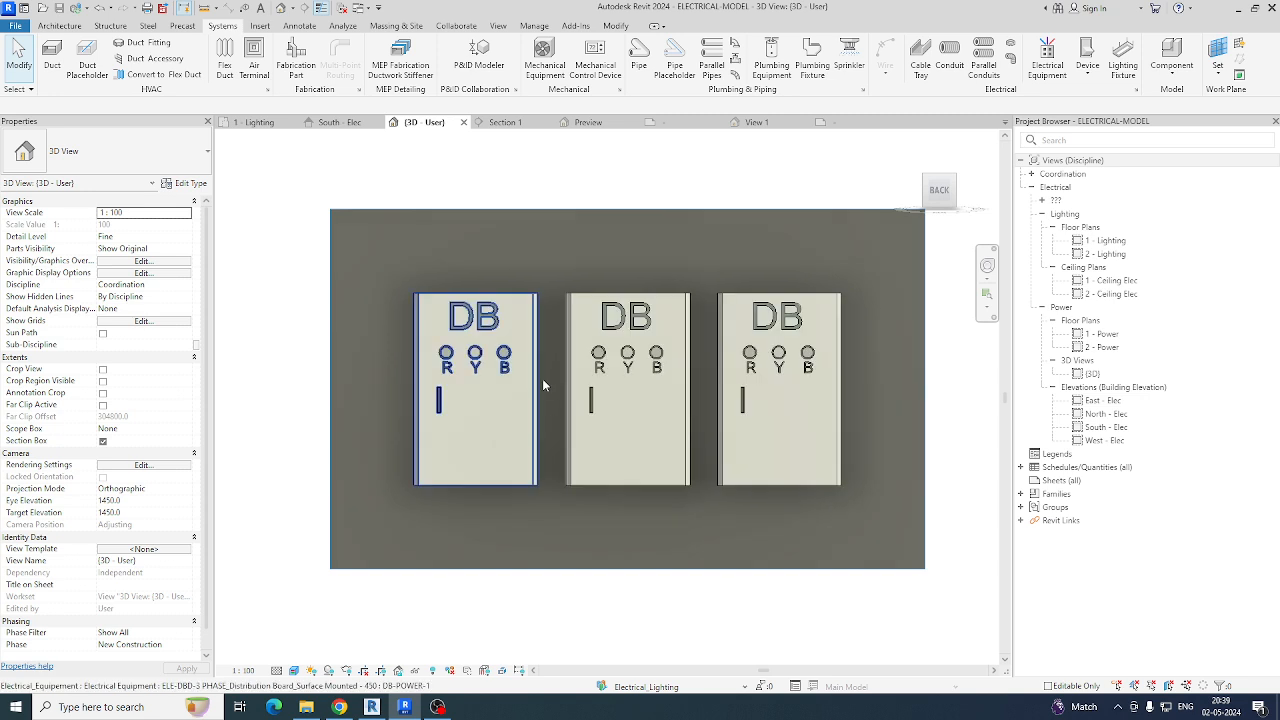
Step: Check the voltage definitions and distribution systems in Electrical Settings
{"action": "key", "text": "s"}
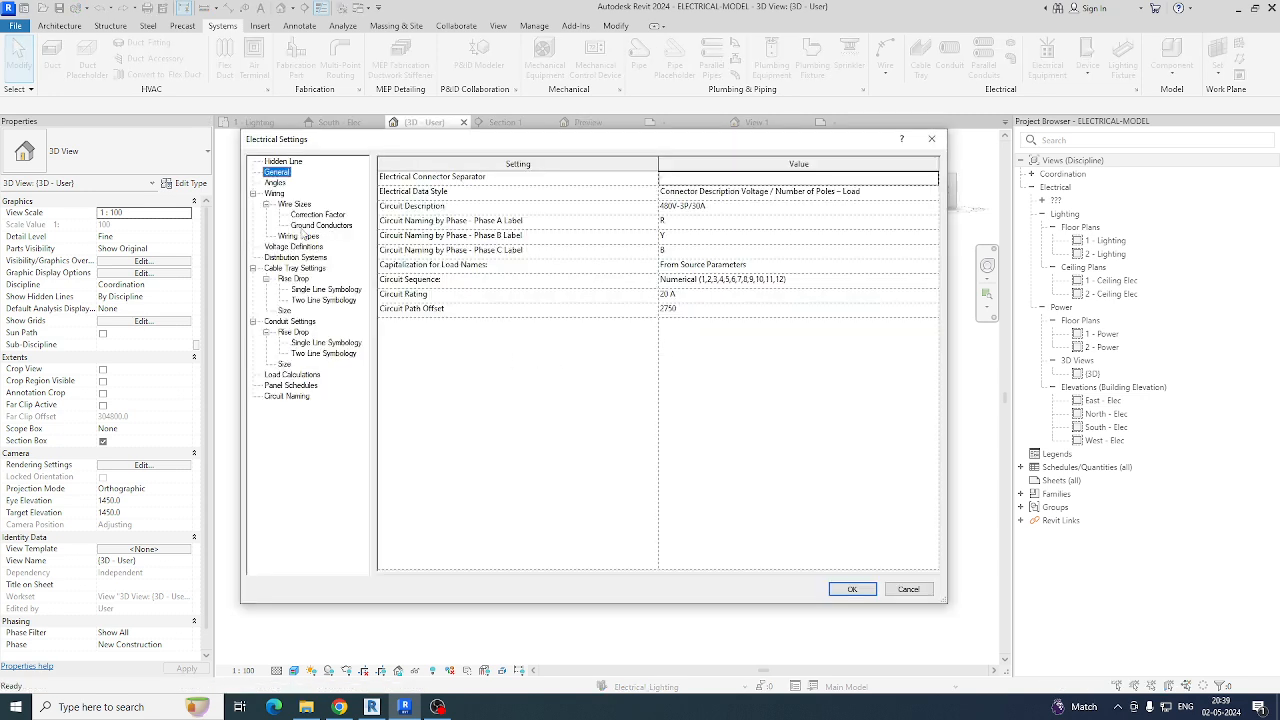
{"action": "left_click", "coordinate": [295, 246]}
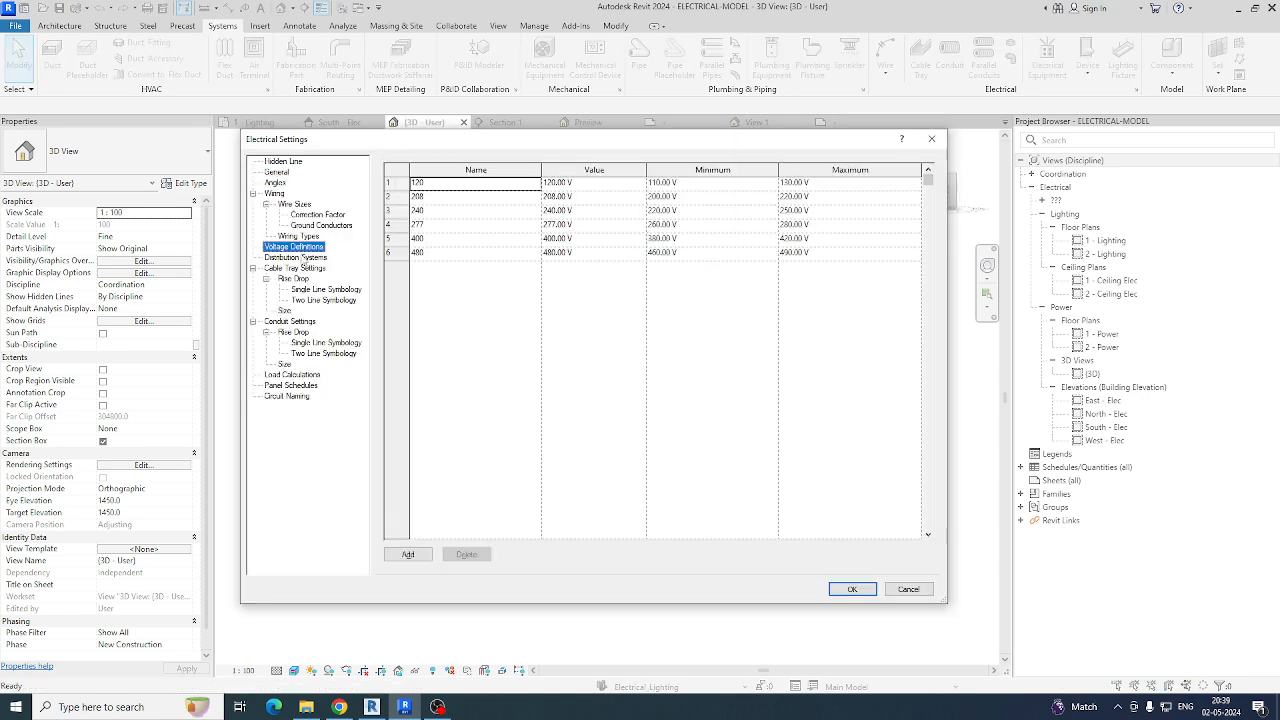
{"action": "left_click", "coordinate": [308, 258]}
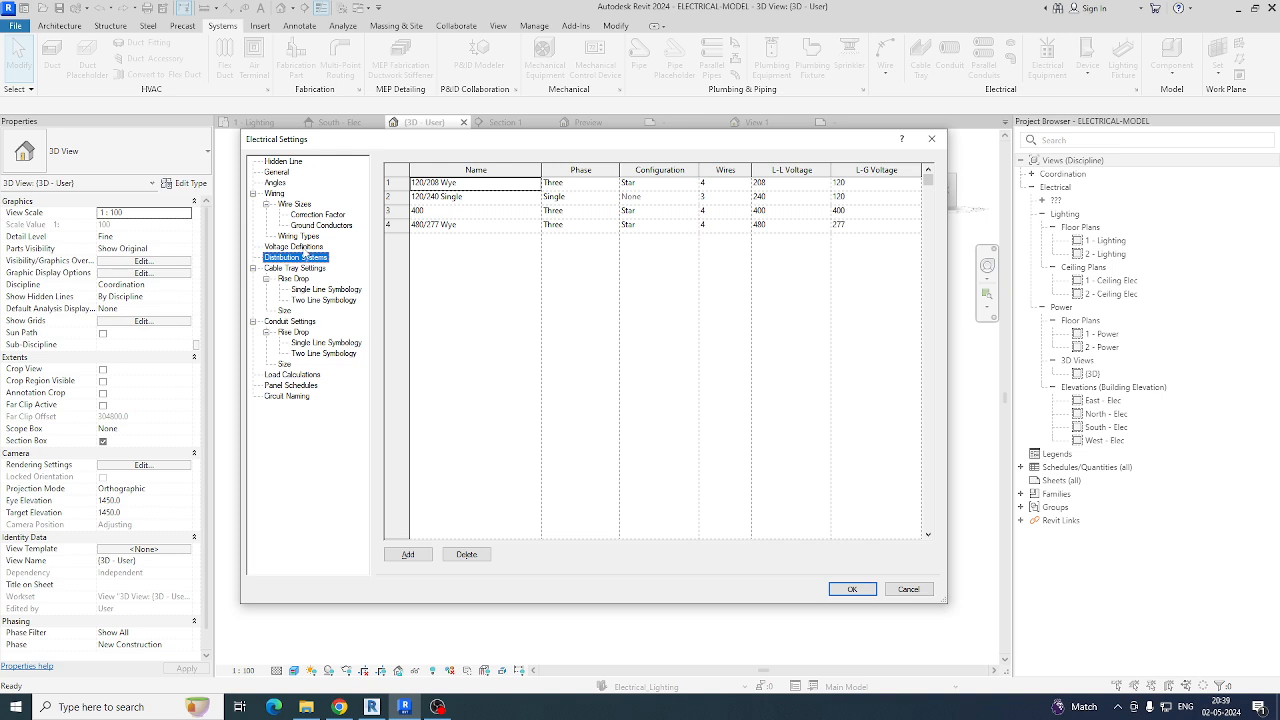
{"action": "left_click", "coordinate": [851, 590]}
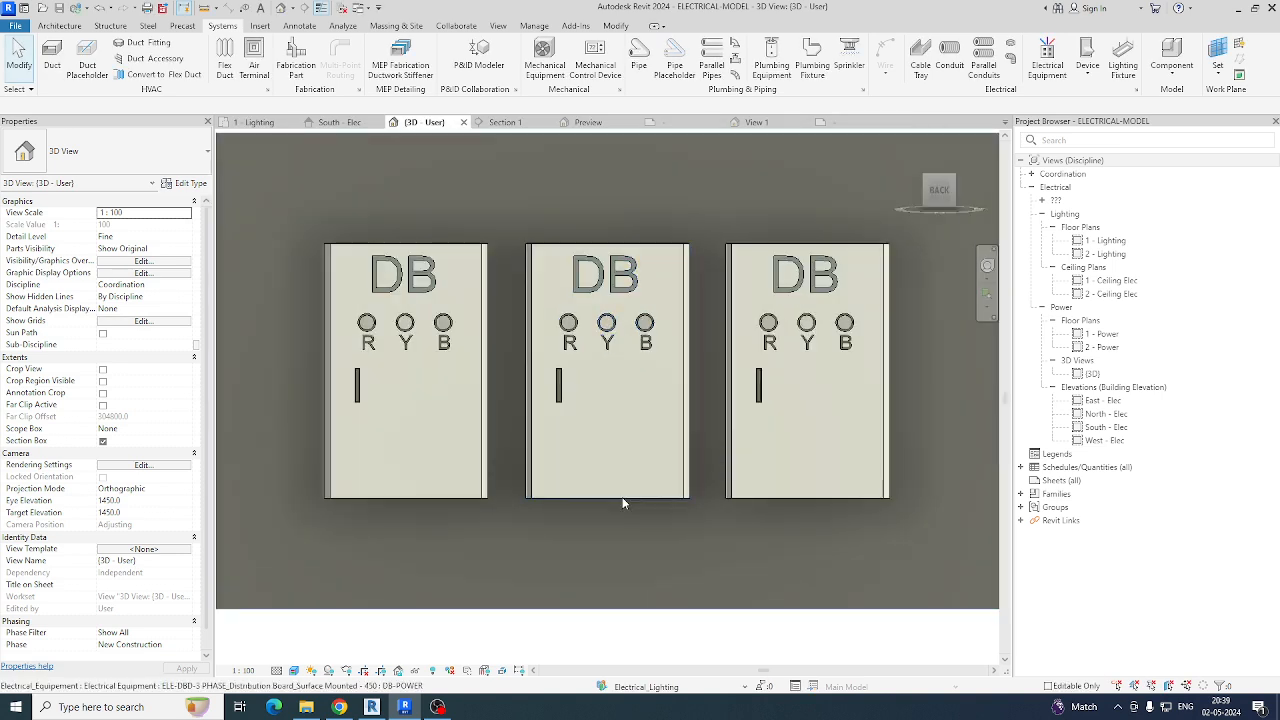
Step: Set the 3D view's visual style to Consistent Colors and fit the three distribution boards in the view
{"action": "left_click", "coordinate": [293, 671]}
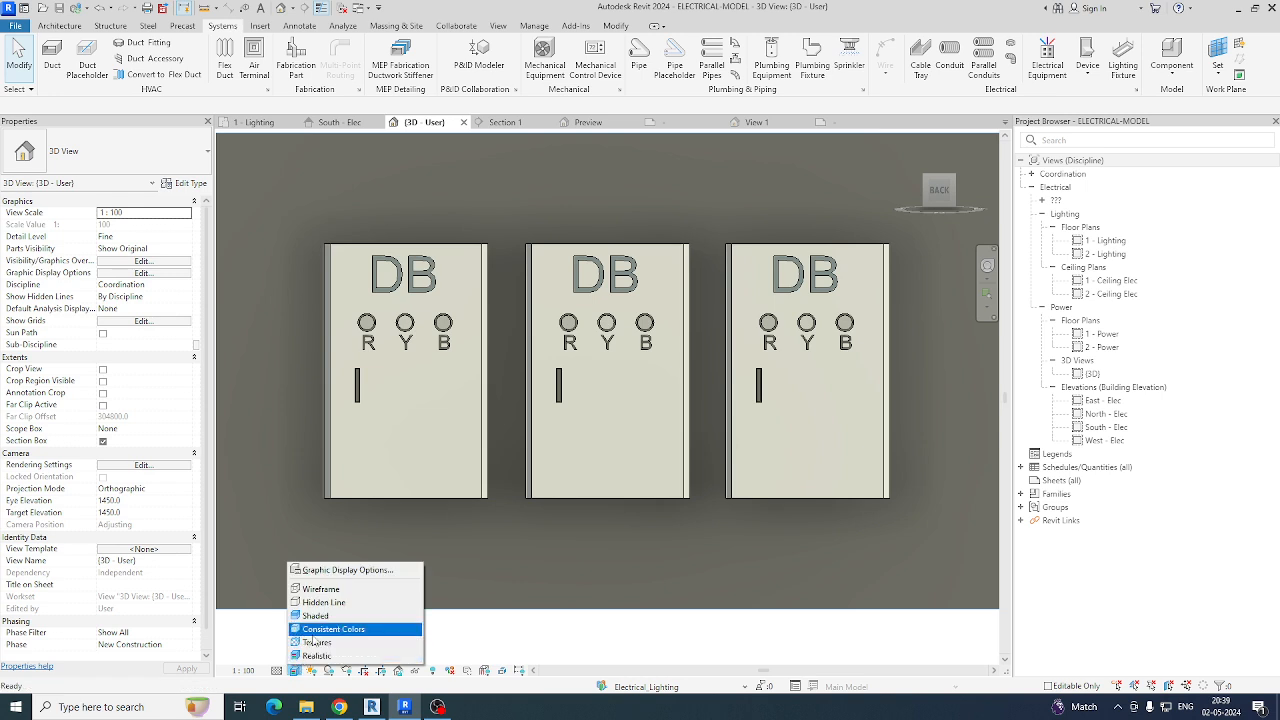
{"action": "left_click", "coordinate": [317, 628]}
{"action": "middle_click", "coordinate": [397, 550]}
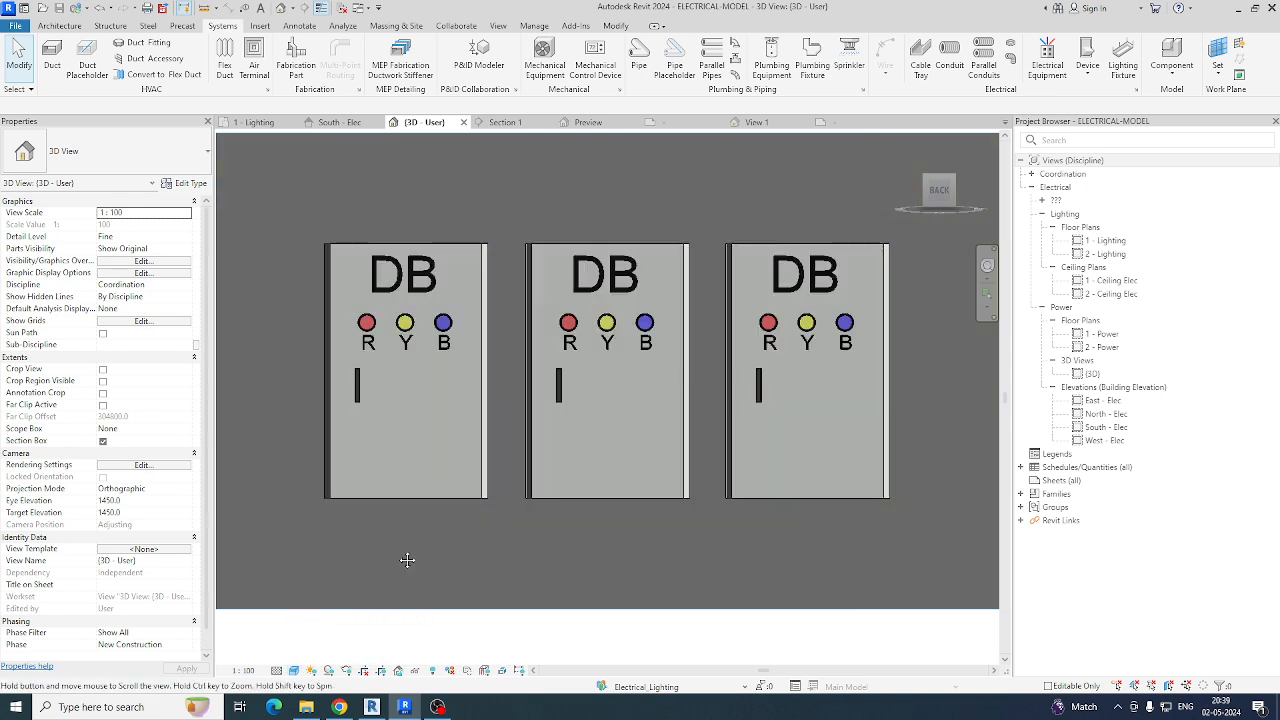
{"action": "middle_click", "coordinate": [397, 550]}
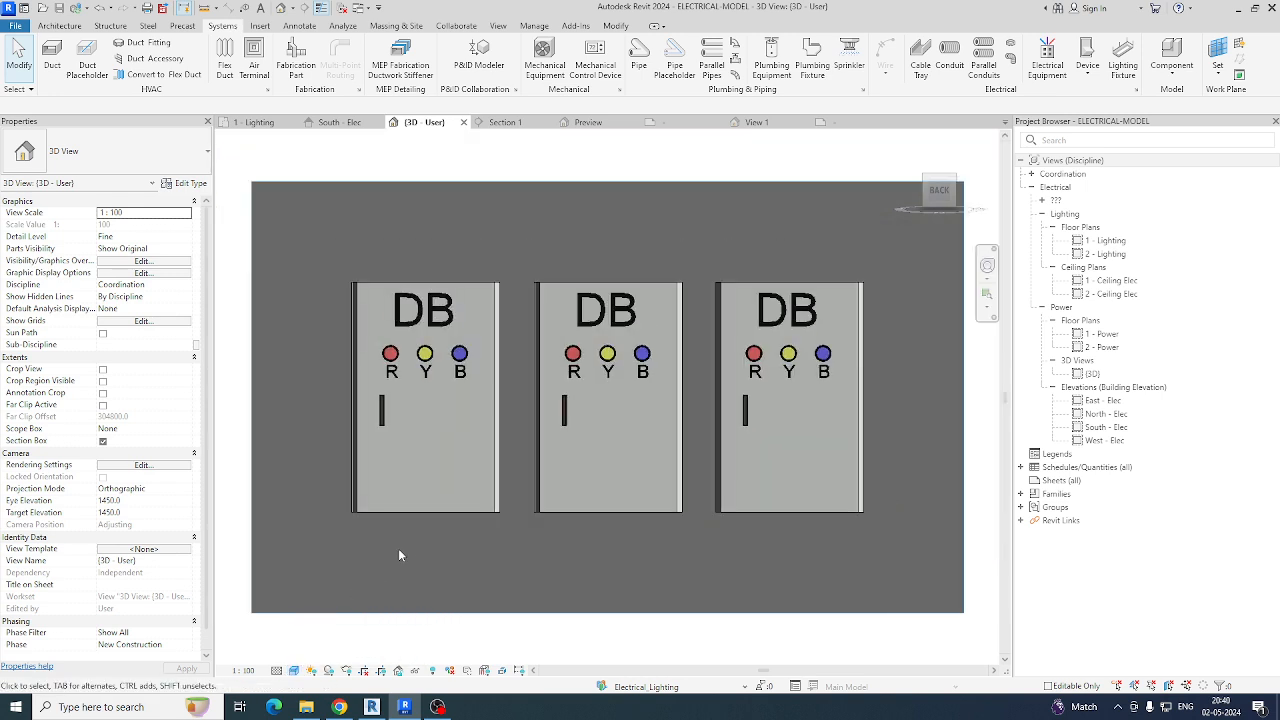